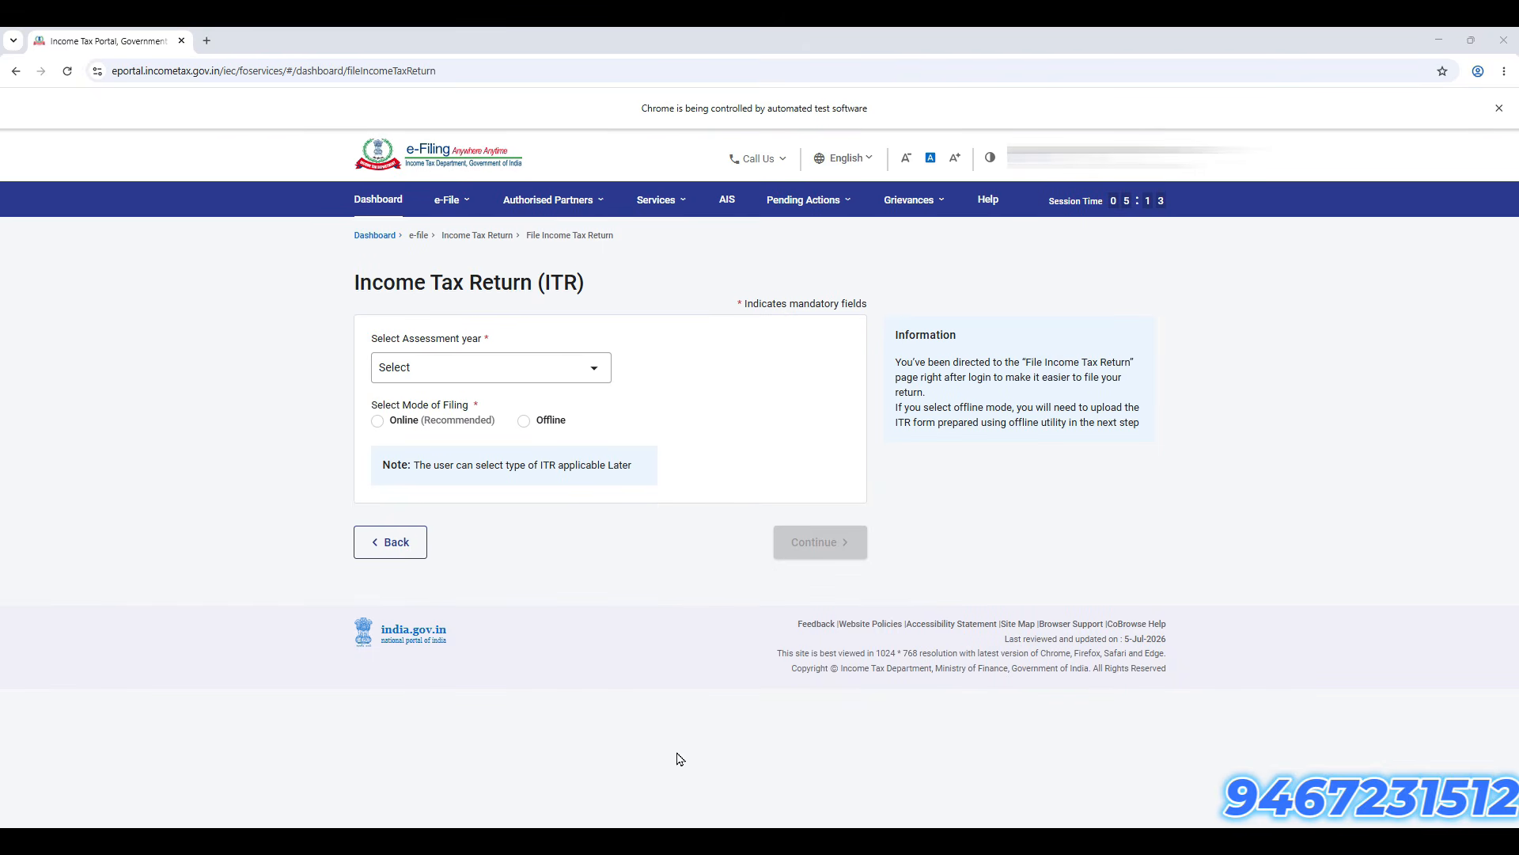
Step: Switch to Excel and review the Commodities report's trade list and the F&O report's realised P&L and charges
{"action": "left_click", "coordinate": [934, 841]}
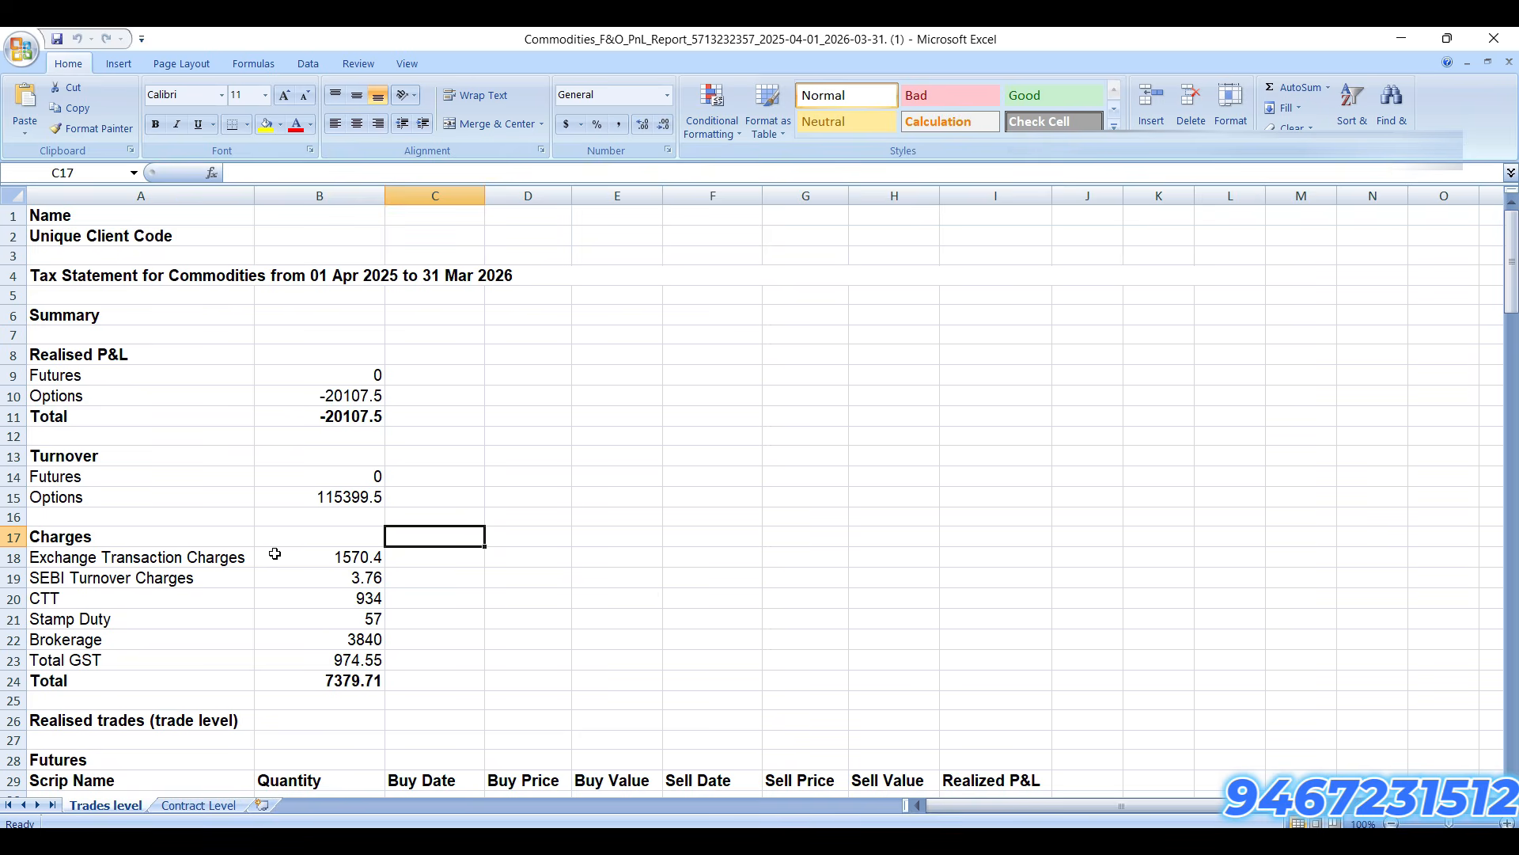
{"action": "scroll", "coordinate": [277, 554], "scroll_direction": "down", "scroll_amount": 6}
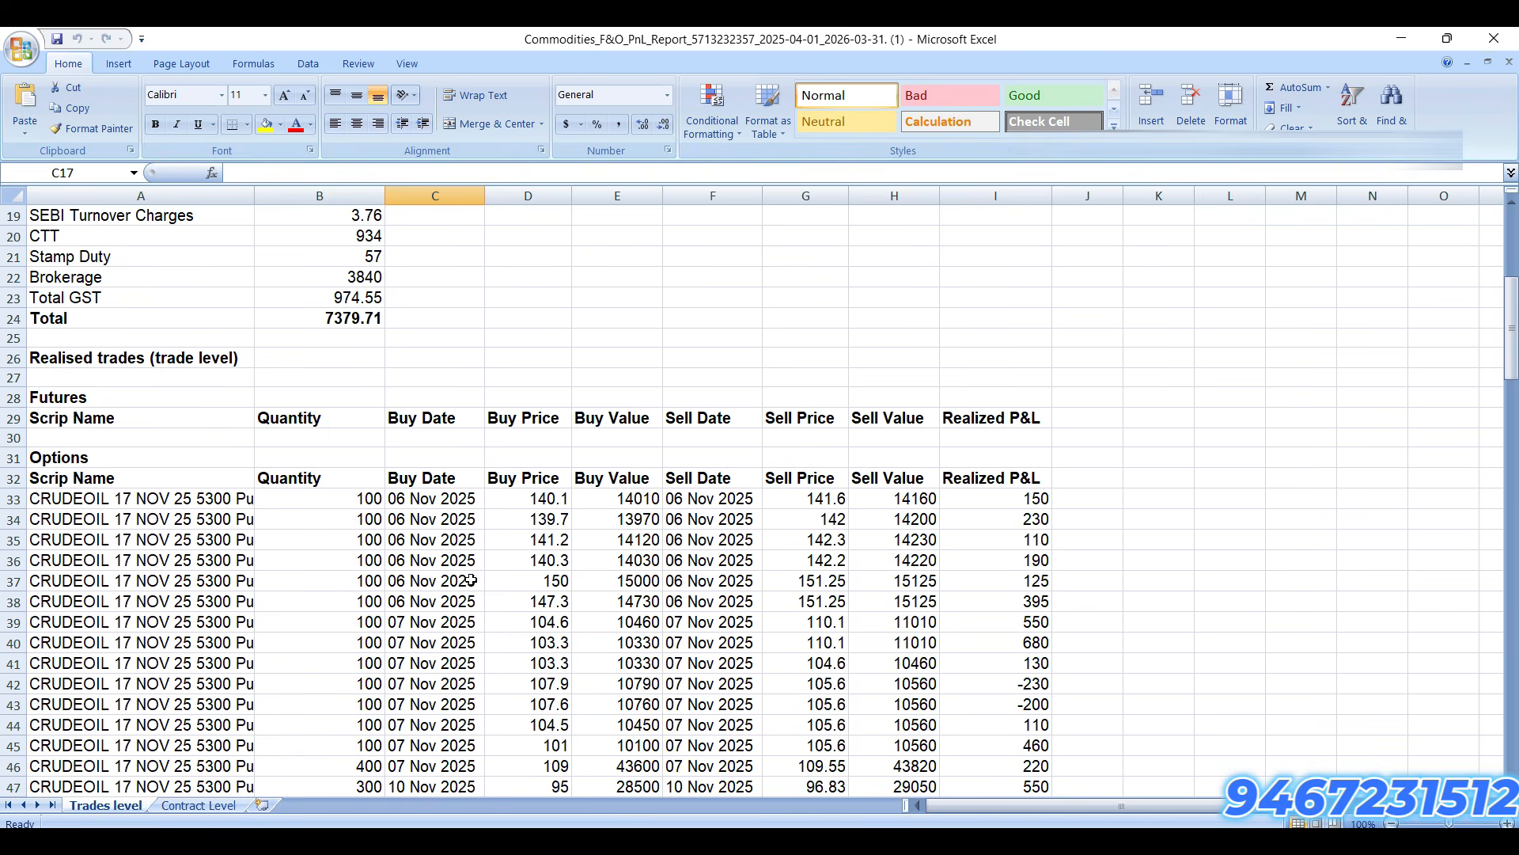
{"action": "key", "text": "alt+Tab"}
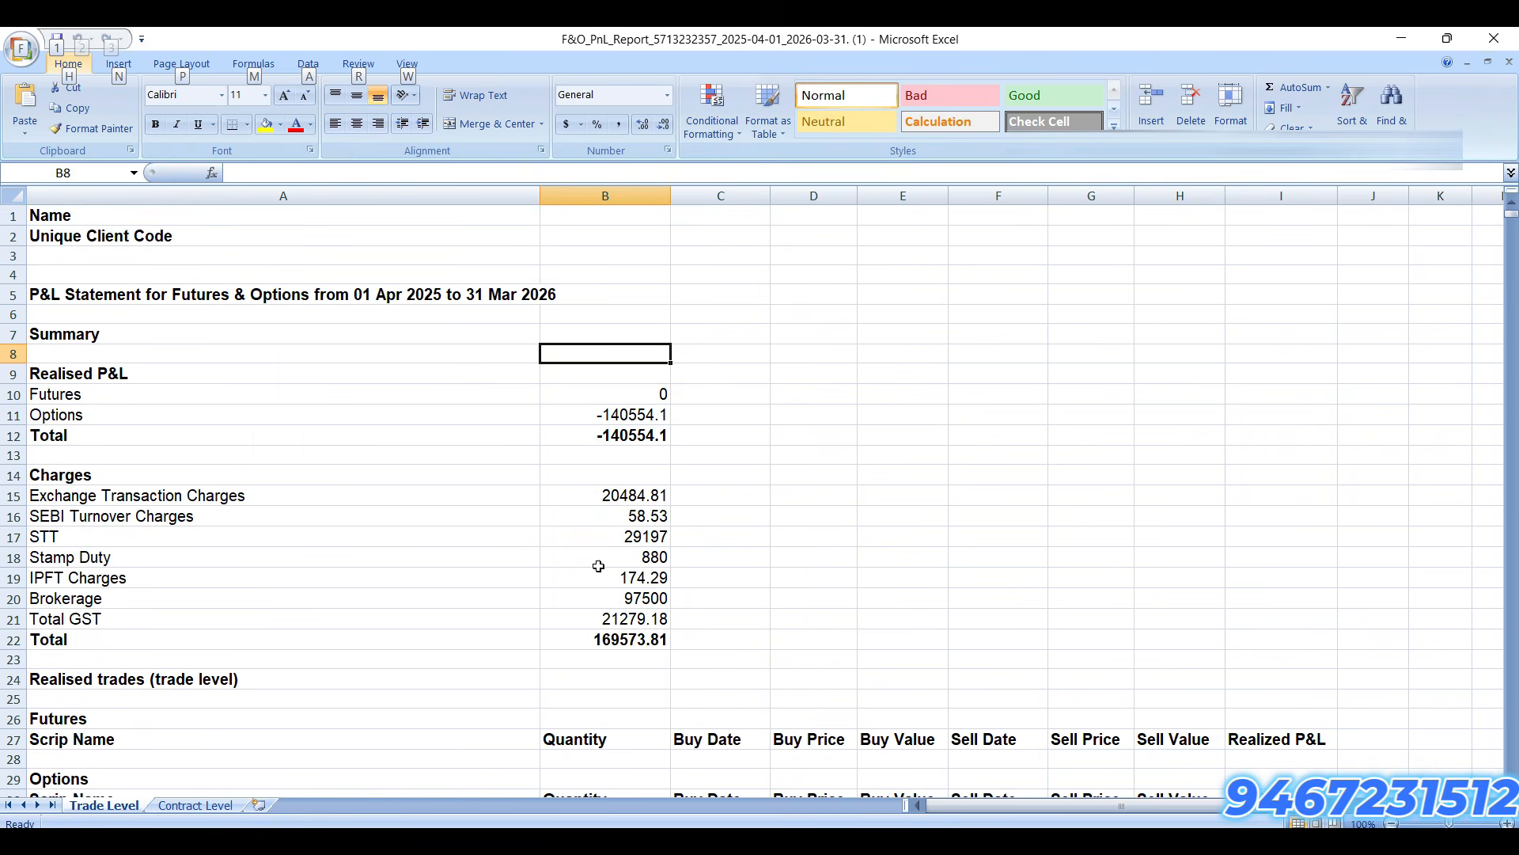
{"action": "left_click", "coordinate": [623, 414]}
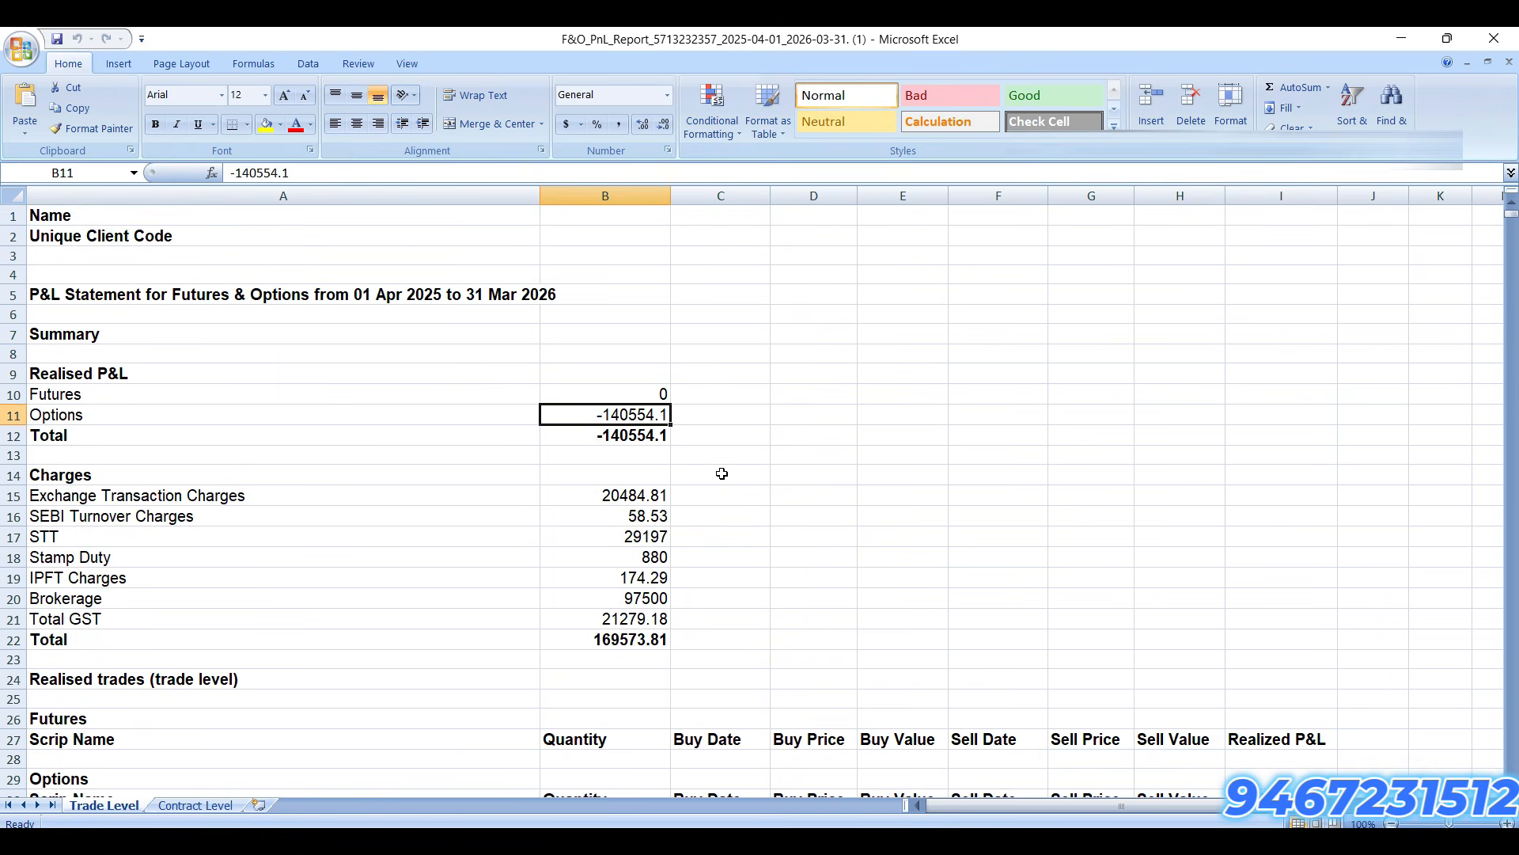
{"action": "left_click", "coordinate": [723, 473]}
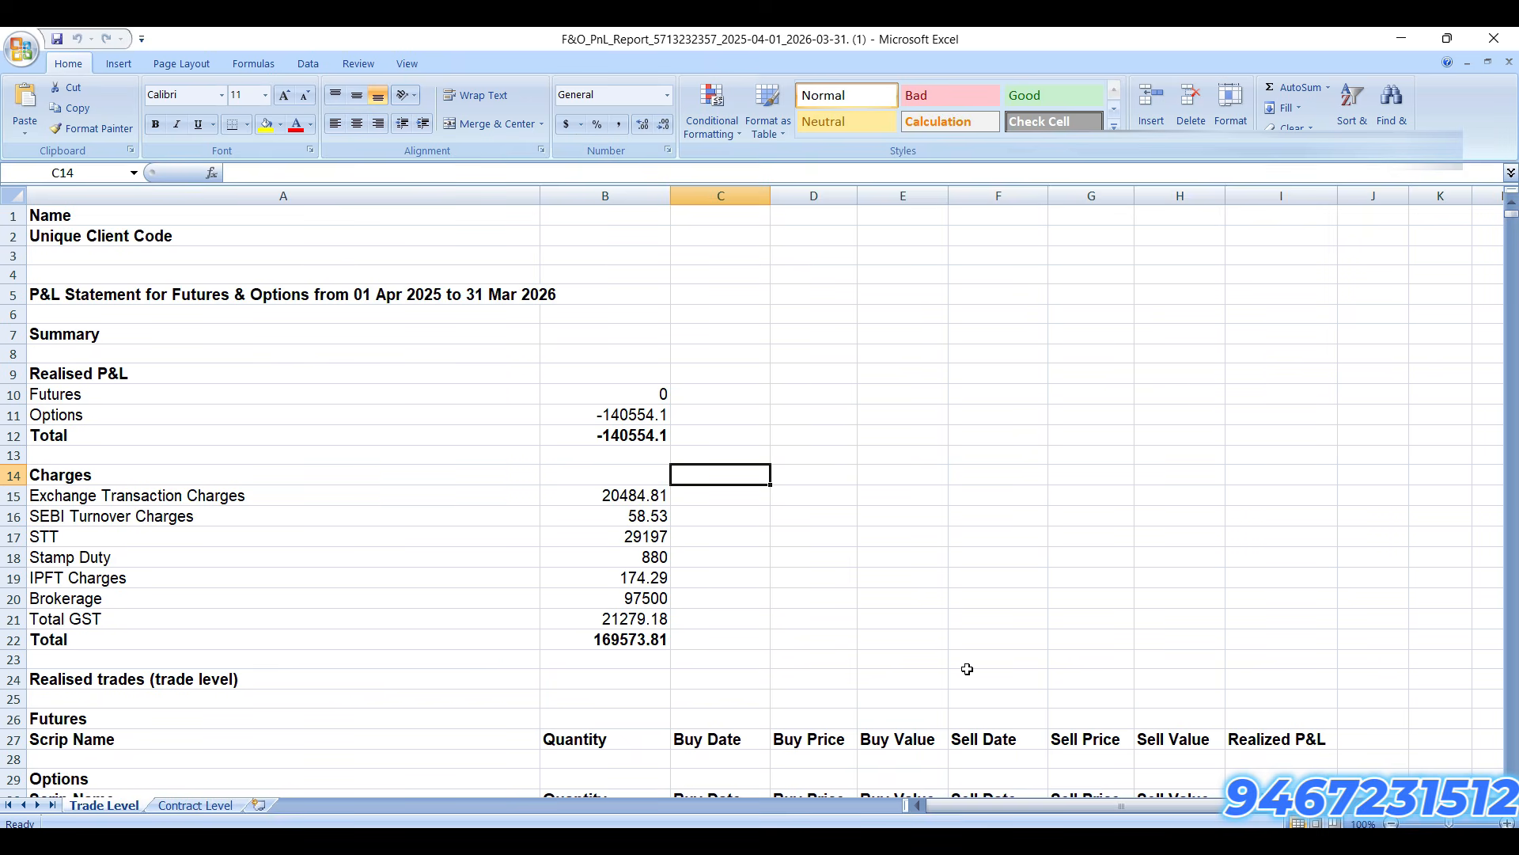
Step: Return to the Commodities report and examine its realised P&L, turnover, charges and trade-level options list
{"action": "key", "text": "alt+Tab"}
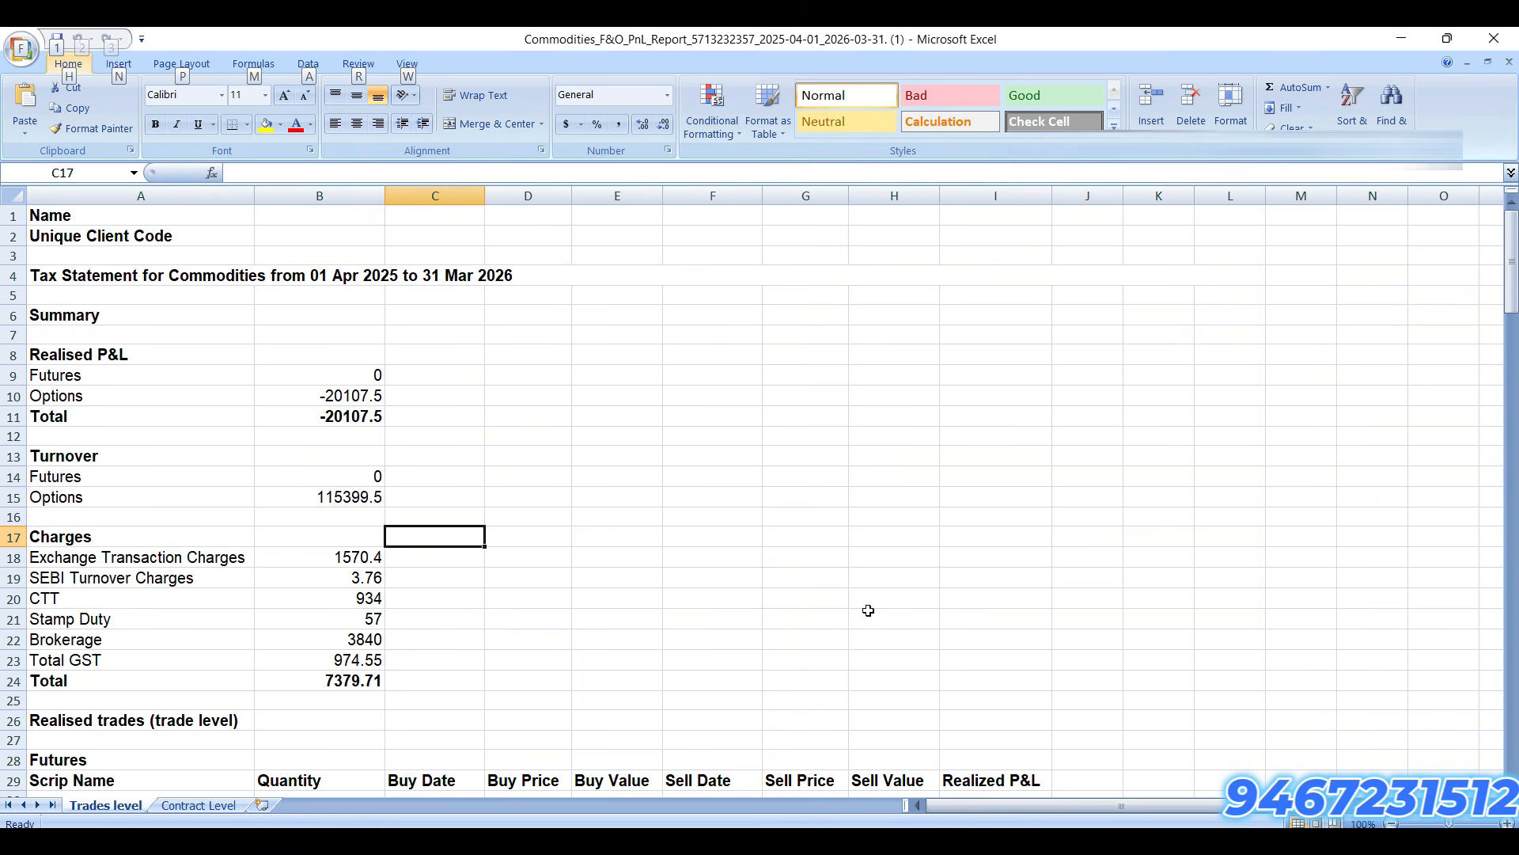
{"action": "scroll", "coordinate": [870, 607], "scroll_direction": "down", "scroll_amount": 5}
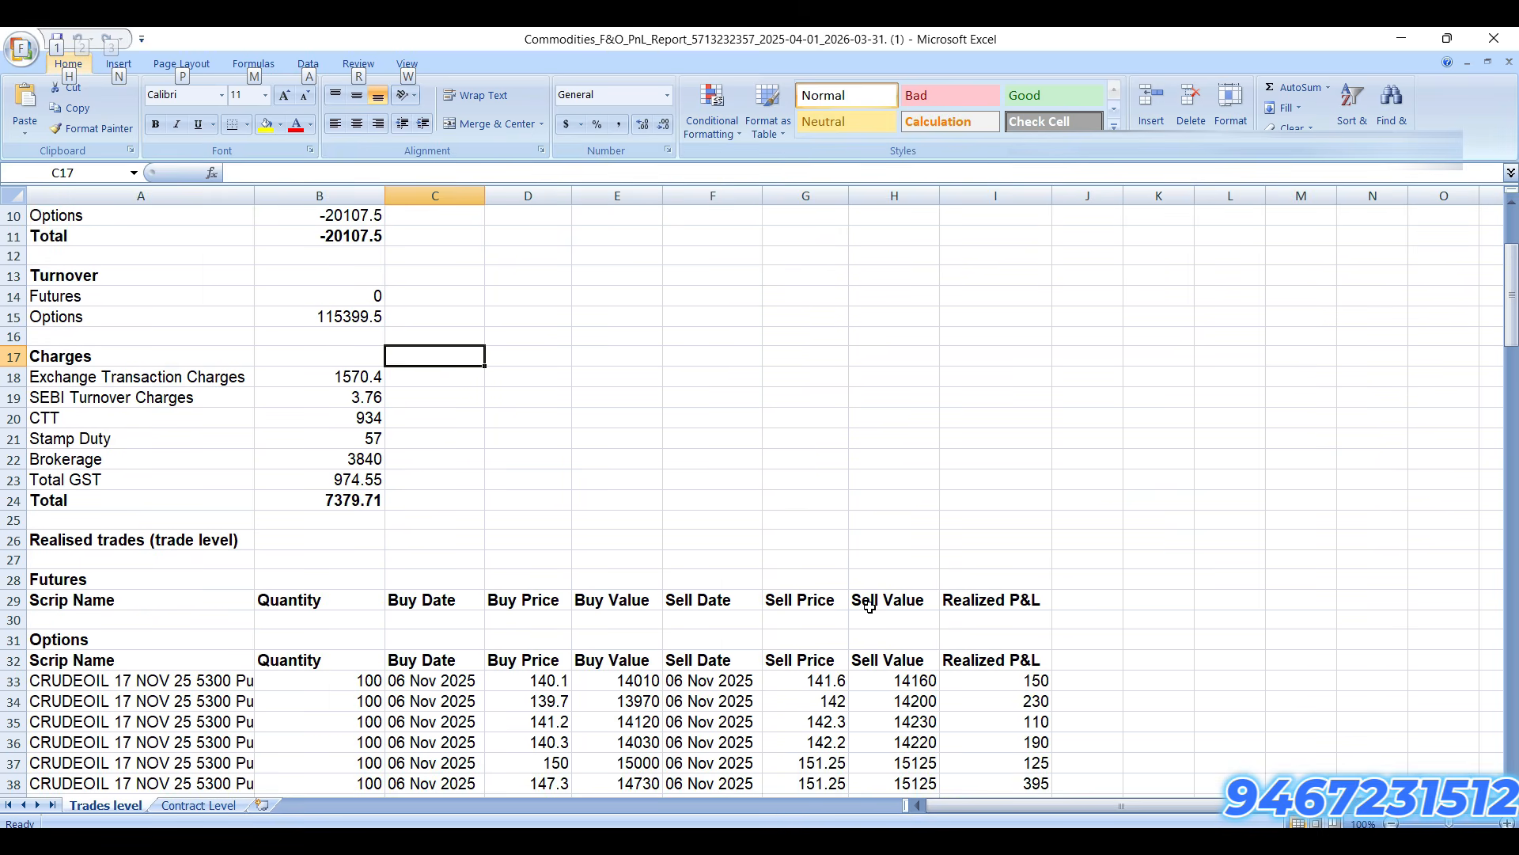
{"action": "scroll", "coordinate": [869, 607], "scroll_direction": "up", "scroll_amount": 5}
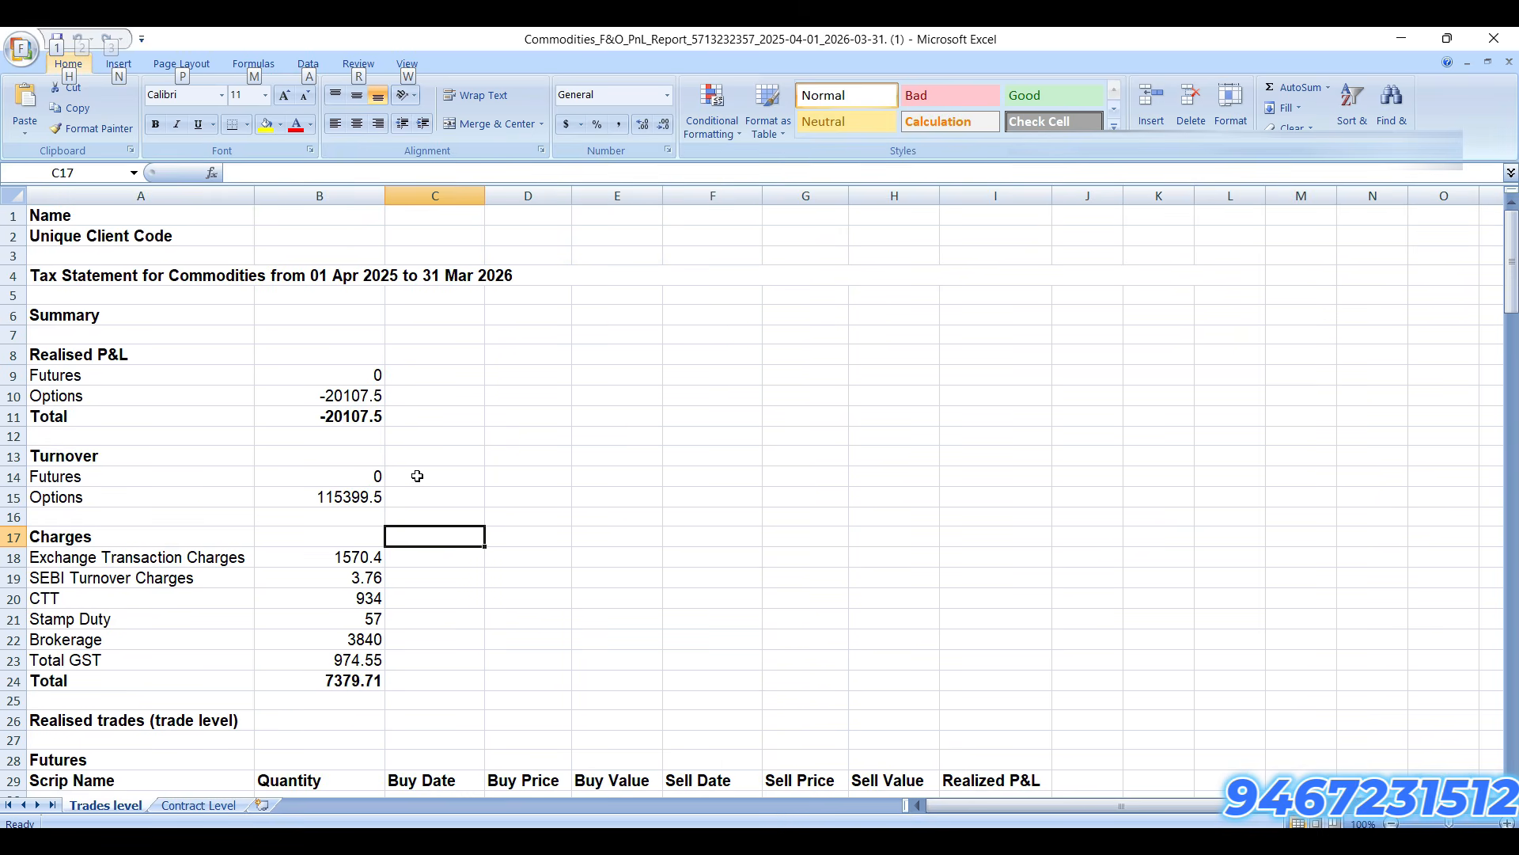
{"action": "left_click", "coordinate": [329, 394]}
{"action": "left_click_drag", "start_coordinate": [43, 352], "coordinate": [372, 430]}
{"action": "left_click", "coordinate": [361, 372]}
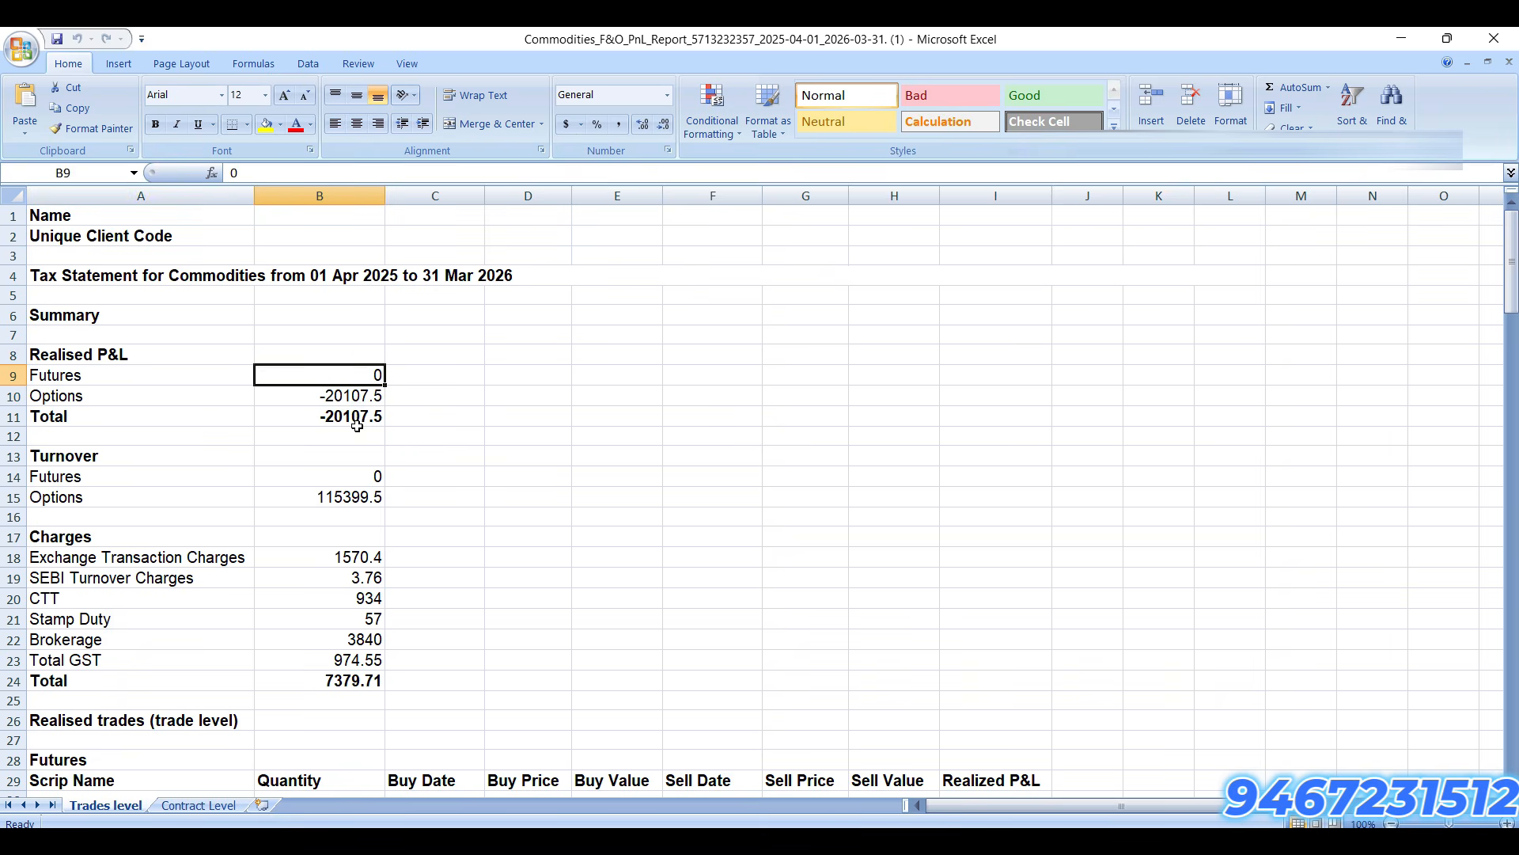
{"action": "left_click", "coordinate": [358, 399]}
{"action": "left_click_drag", "start_coordinate": [87, 457], "coordinate": [372, 497]}
{"action": "left_click", "coordinate": [359, 558]}
{"action": "left_click_drag", "start_coordinate": [358, 557], "coordinate": [368, 699]}
{"action": "scroll", "coordinate": [547, 590], "scroll_direction": "down", "scroll_amount": 5}
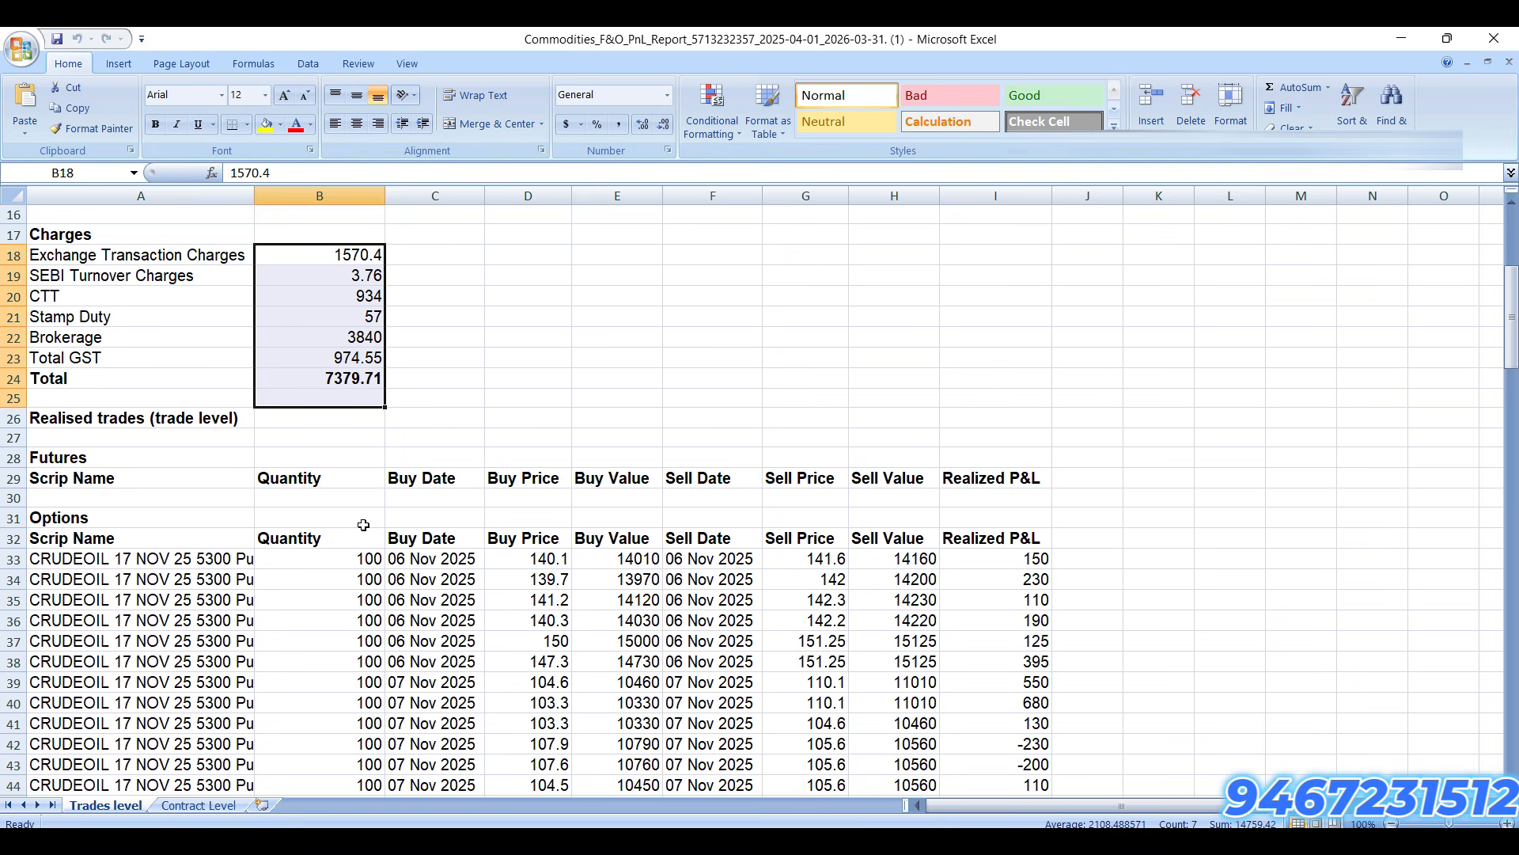
{"action": "scroll", "coordinate": [910, 534], "scroll_direction": "down", "scroll_amount": 1}
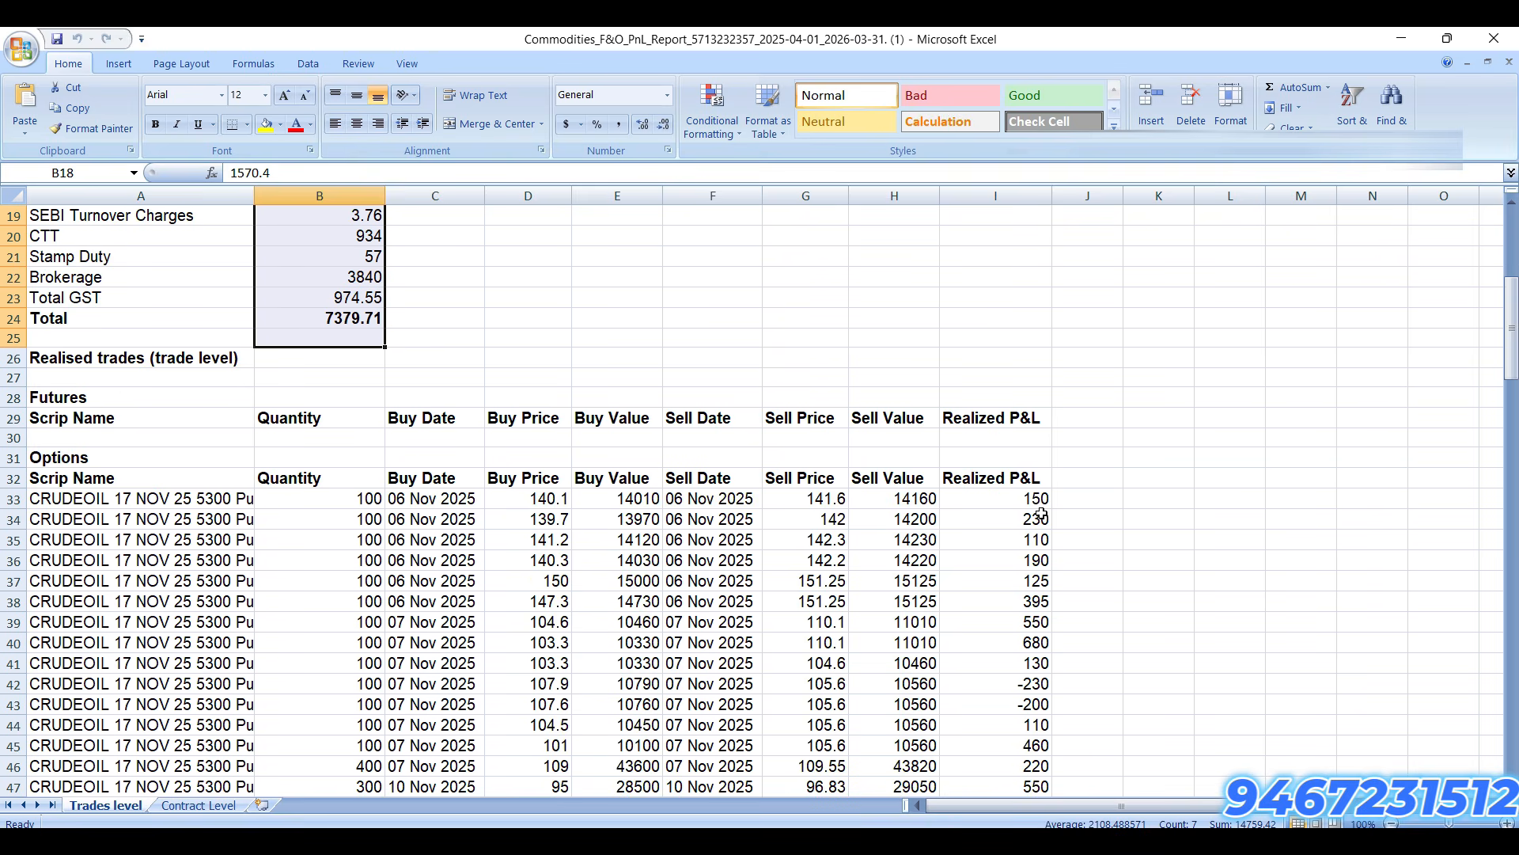
Step: Add a "Profit" heading in J32, next to the Realized P&L heading of the options trades
{"action": "left_click", "coordinate": [1101, 492]}
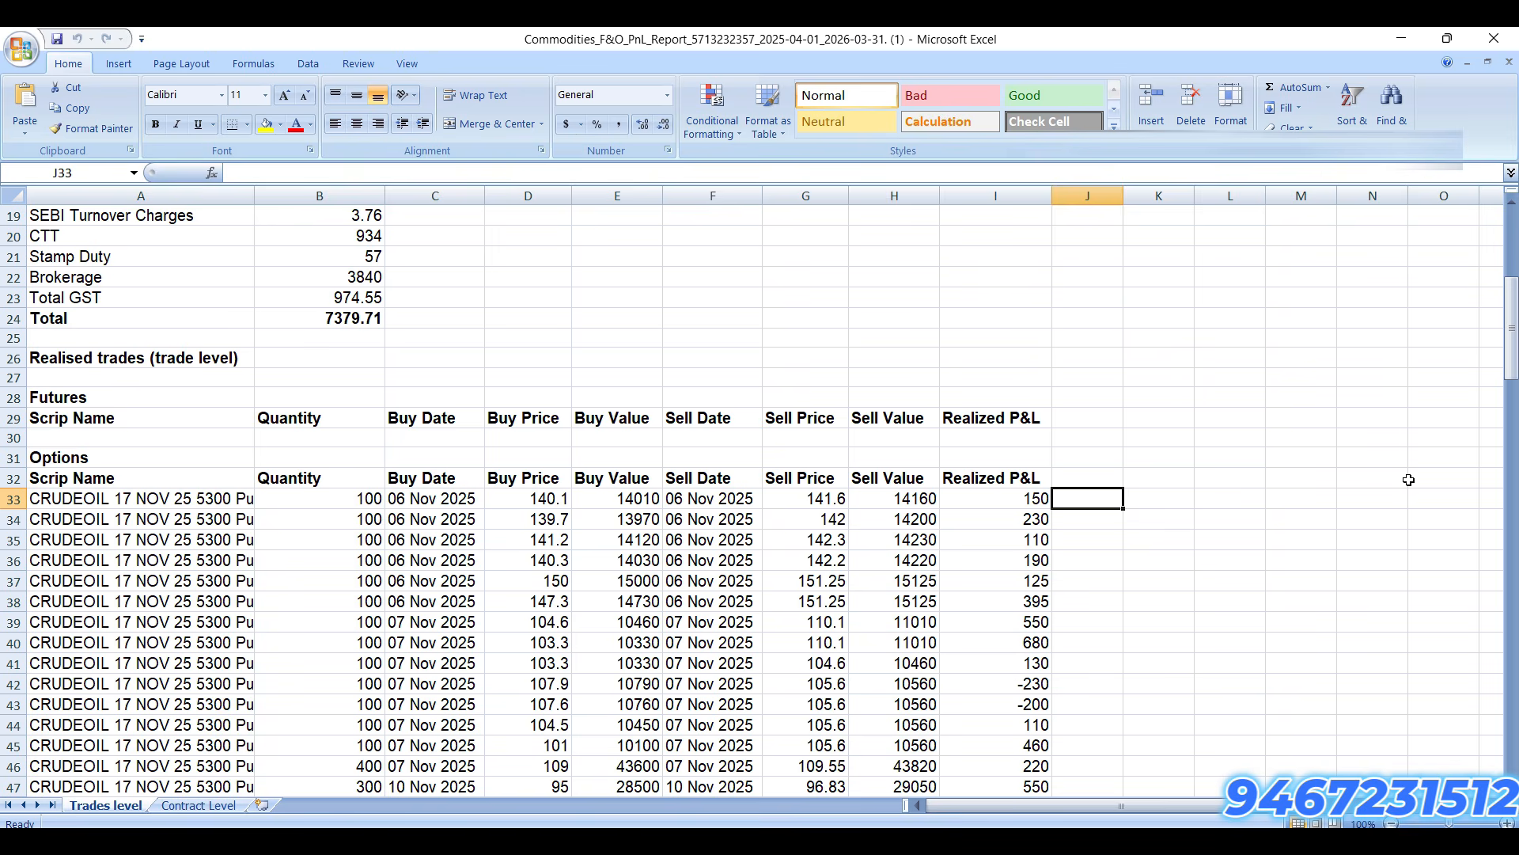
{"action": "key", "text": "Up"}
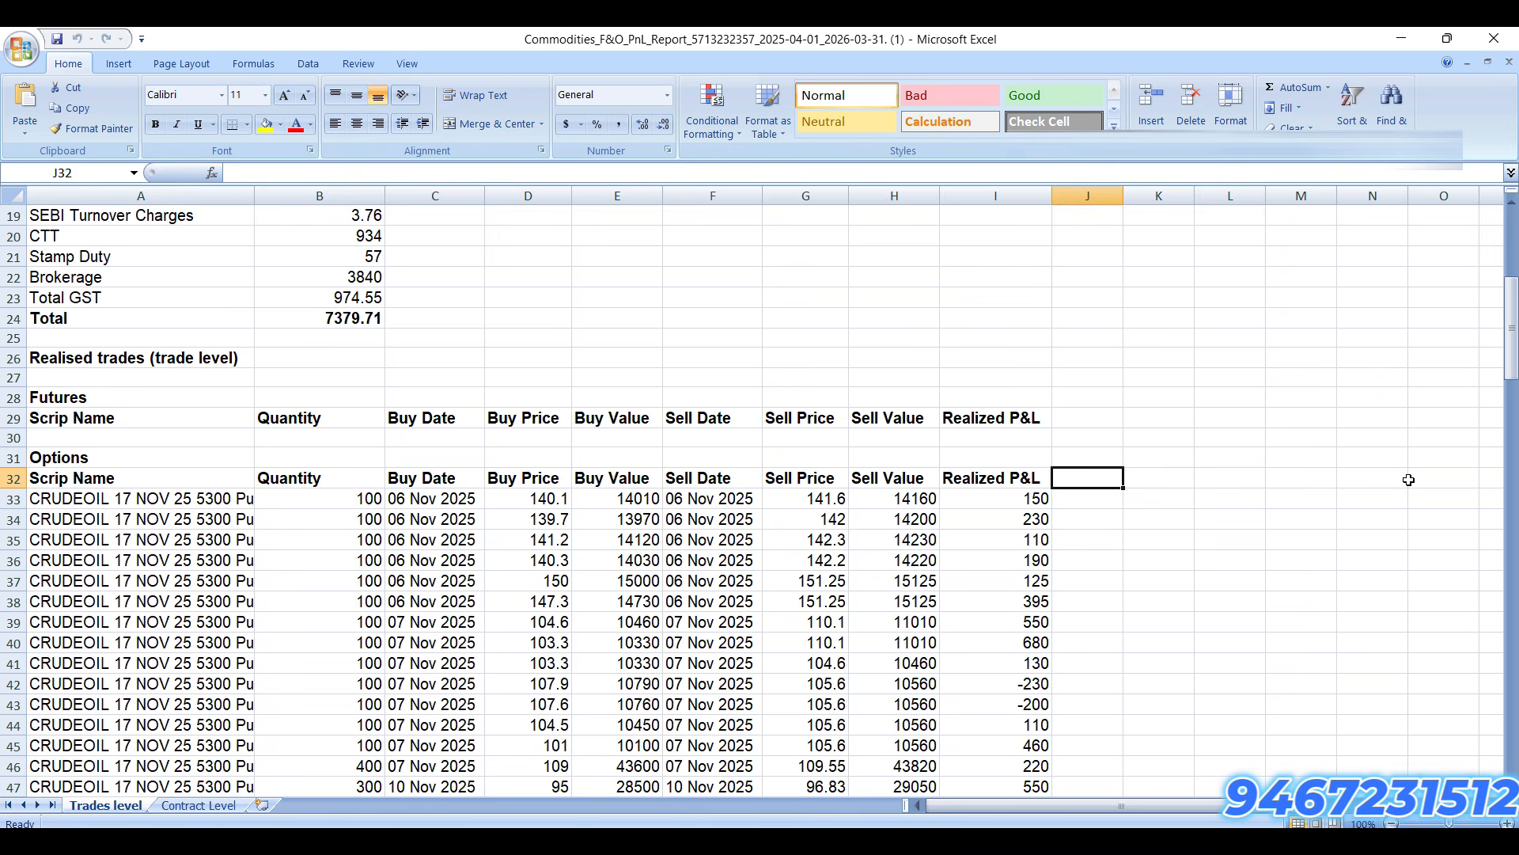
{"action": "key", "text": "Down"}
{"action": "key", "text": "Left"}
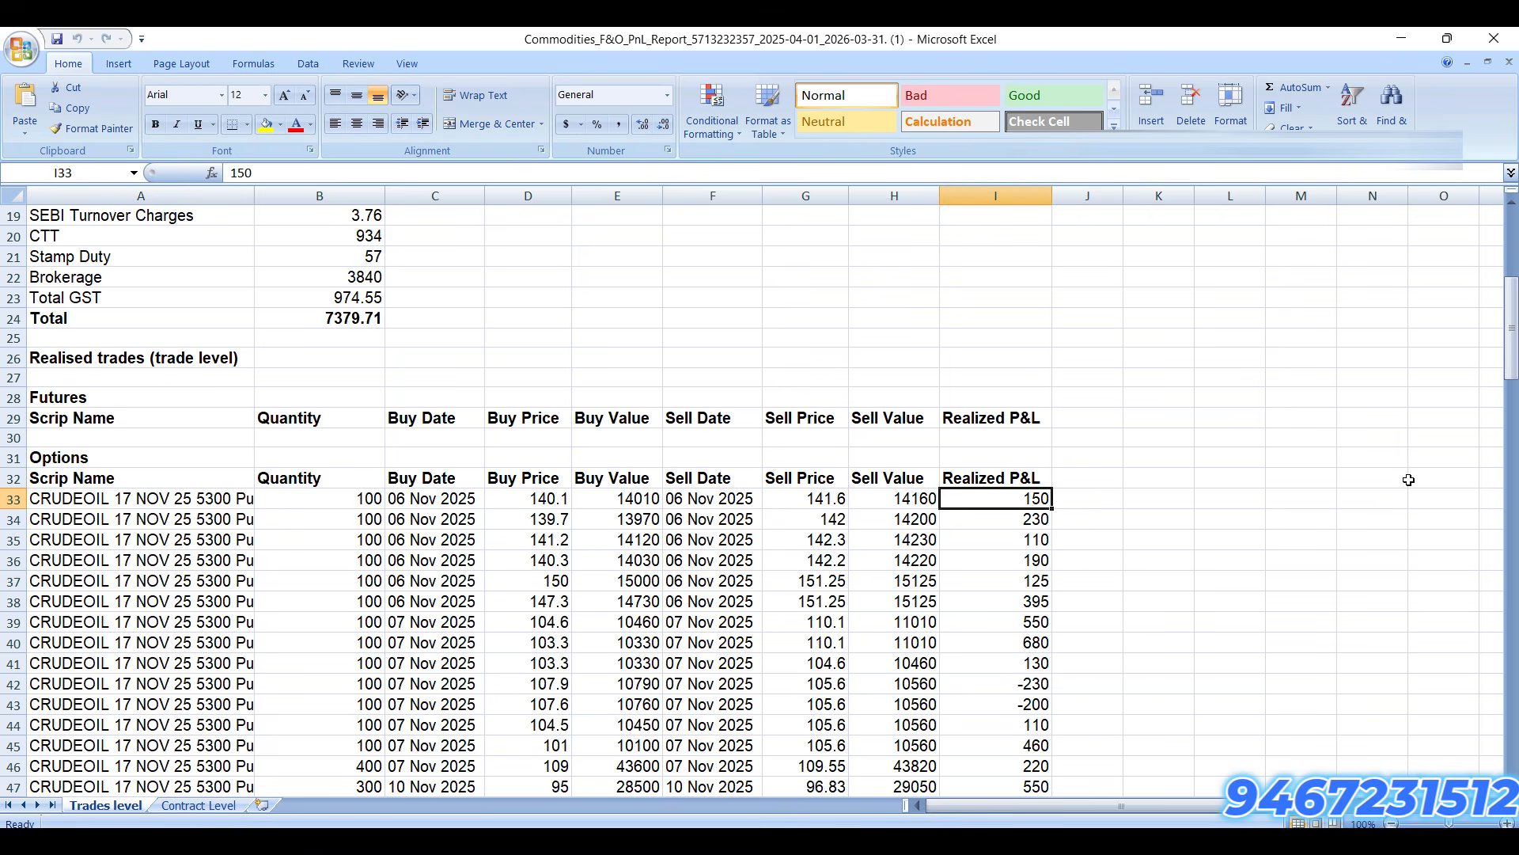
{"action": "key", "text": "Right"}
{"action": "key", "text": "Up"}
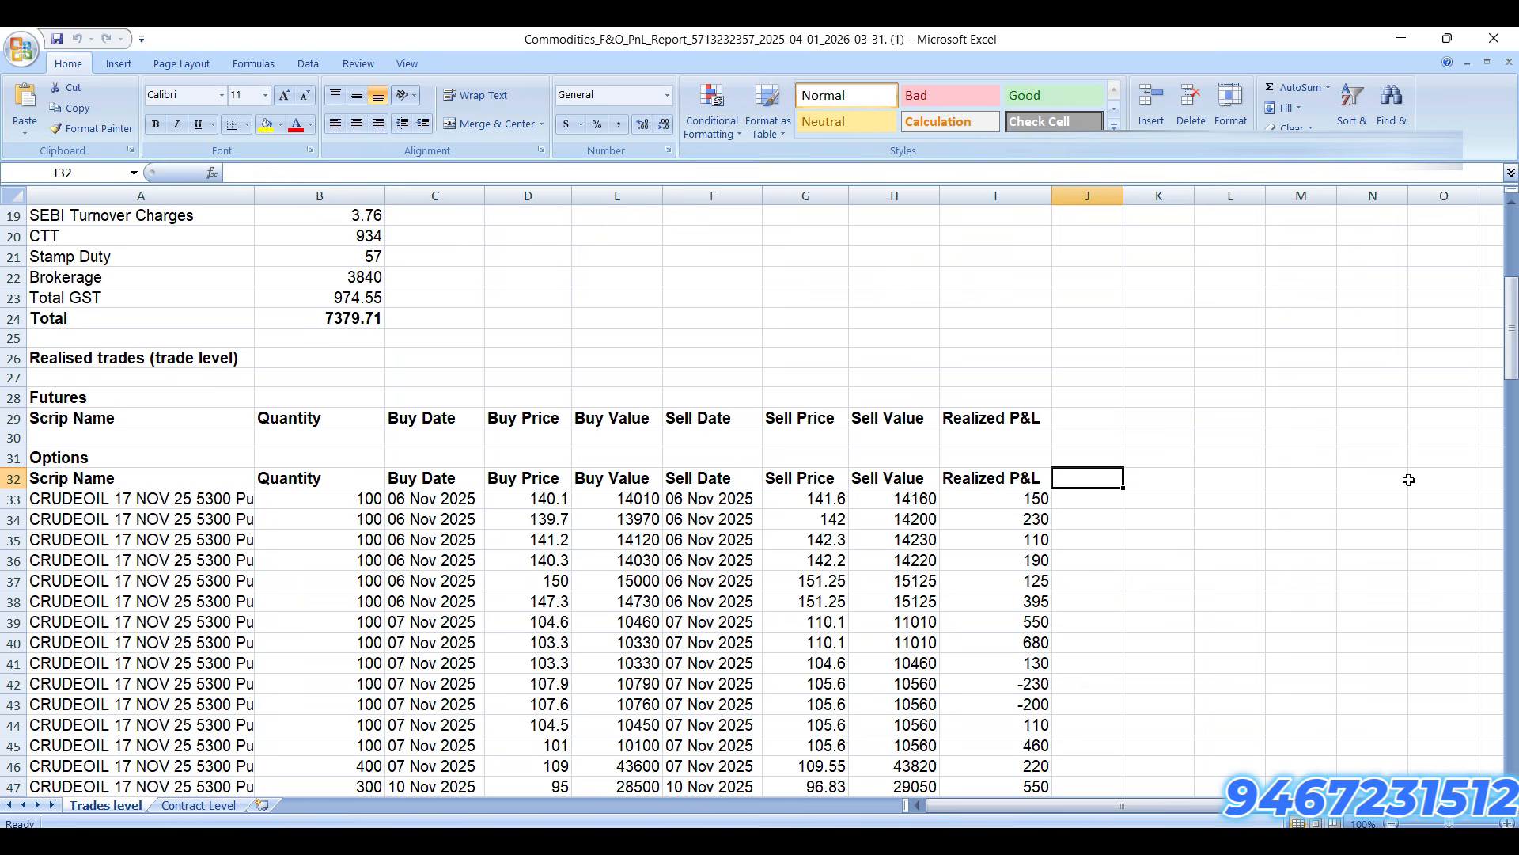
{"action": "type", "text": "Profit"}
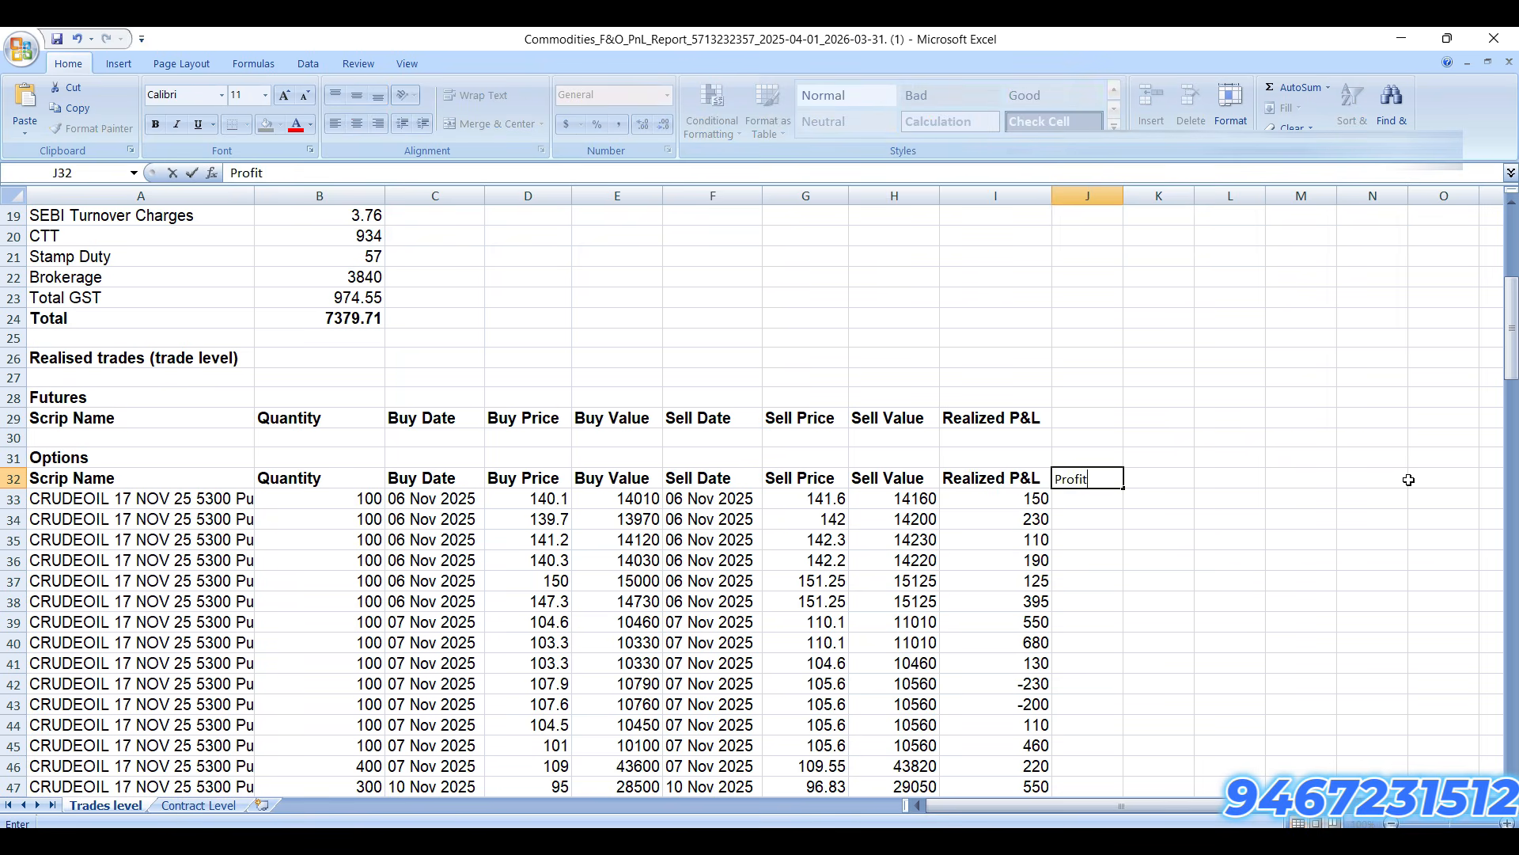
{"action": "key", "text": "Return"}
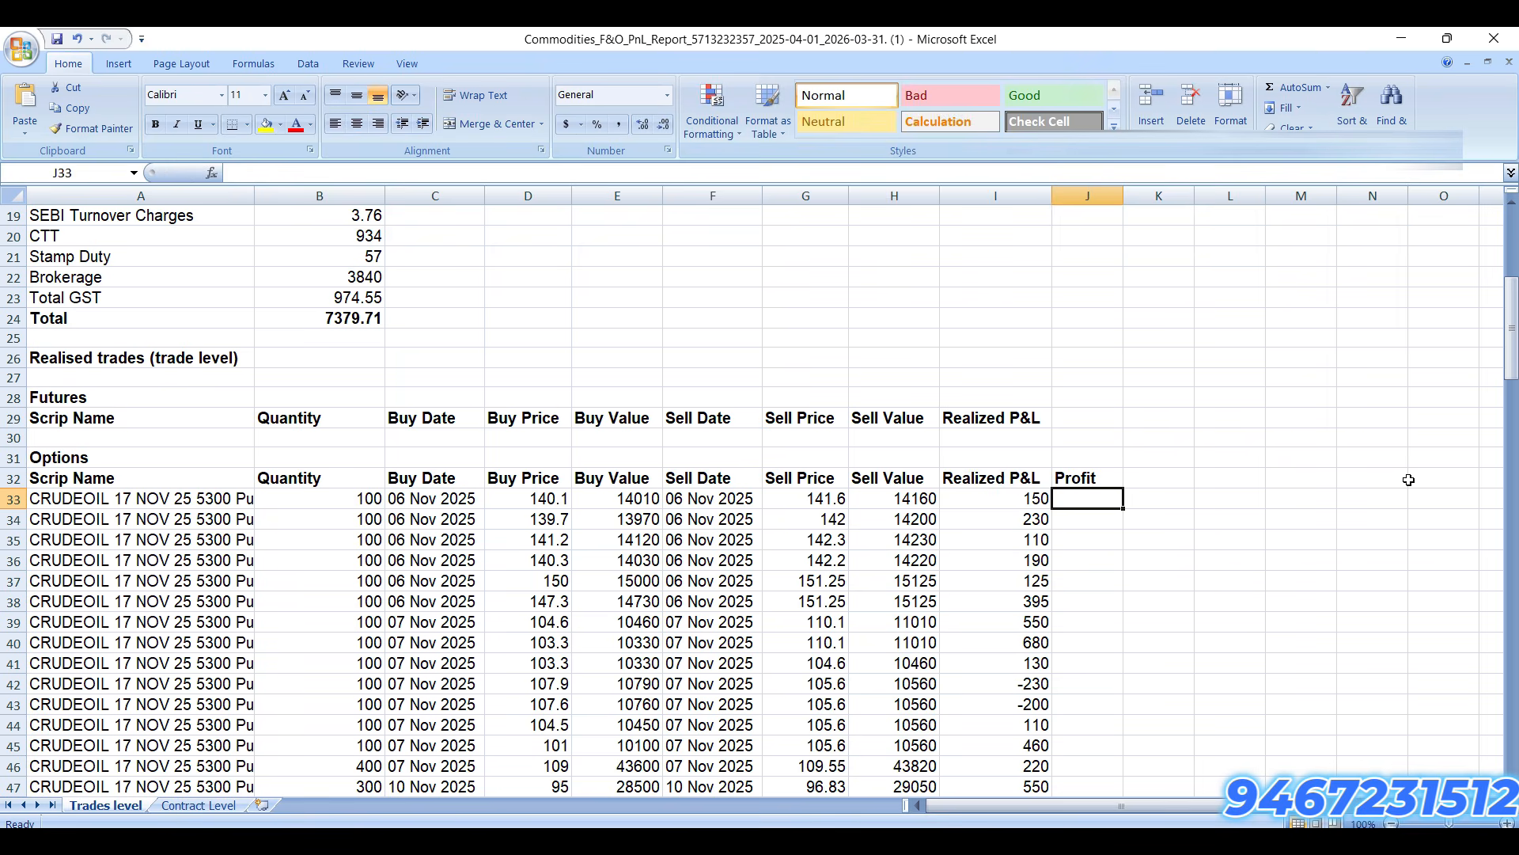
Step: Enter the formula +H33-E33 in J33 to calculate the first trade's profit as Sell Value minus Buy Value
{"action": "type", "text": "+"}
{"action": "key", "text": "Left"}
{"action": "key", "text": "Left"}
{"action": "type", "text": "-"}
{"action": "key", "text": "Left"}
{"action": "key", "text": "Left"}
{"action": "key", "text": "Left"}
{"action": "key", "text": "Left"}
{"action": "key", "text": "Left"}
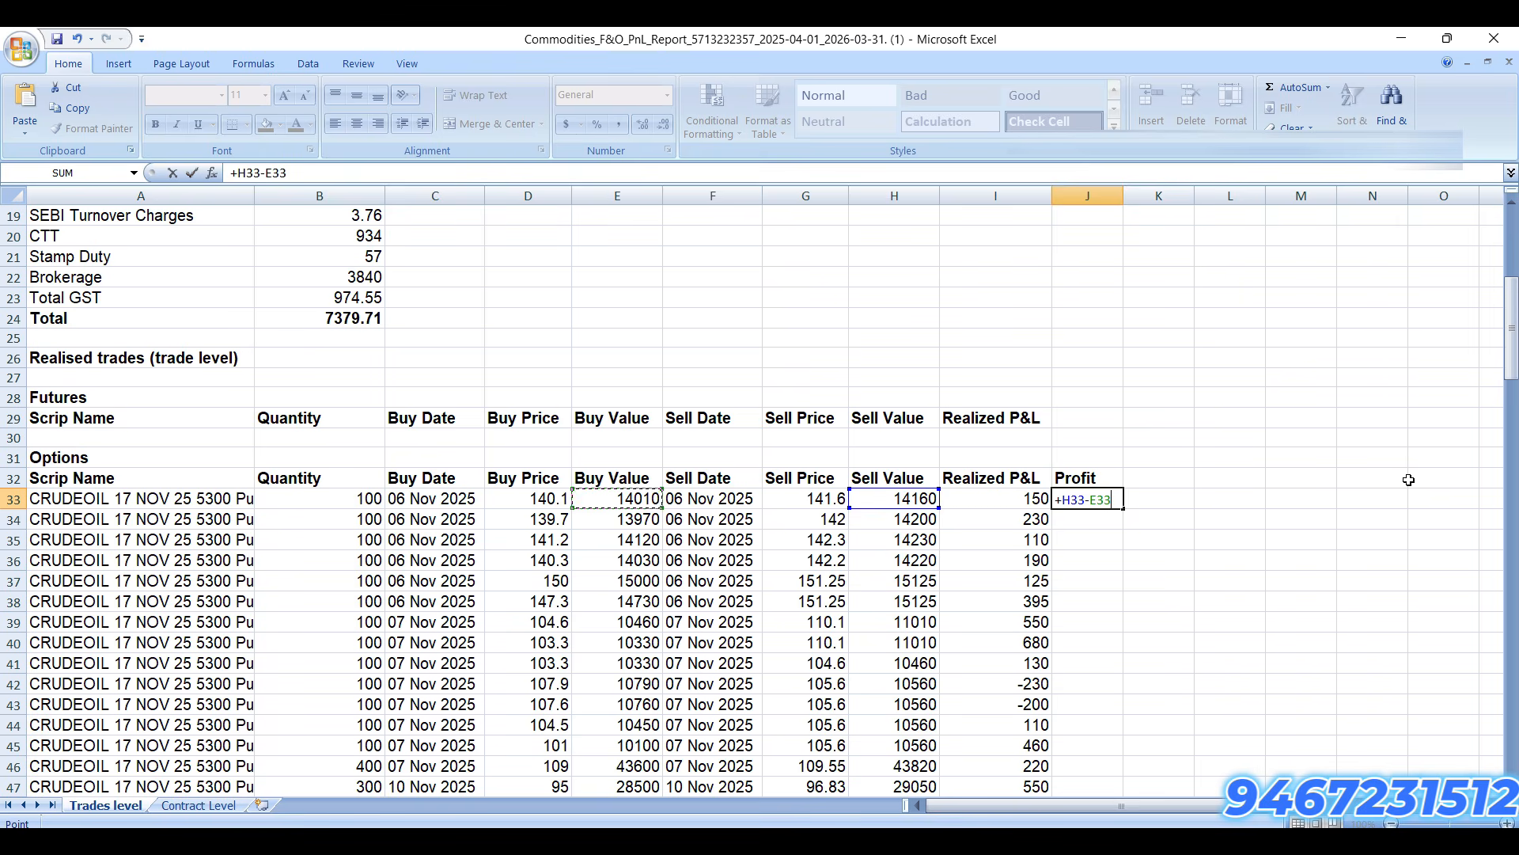
{"action": "key", "text": "Return"}
{"action": "key", "text": "Up"}
Step: Fill the profit formula from J33 down to J149, the last options trade
{"action": "key", "text": "ctrl+c"}
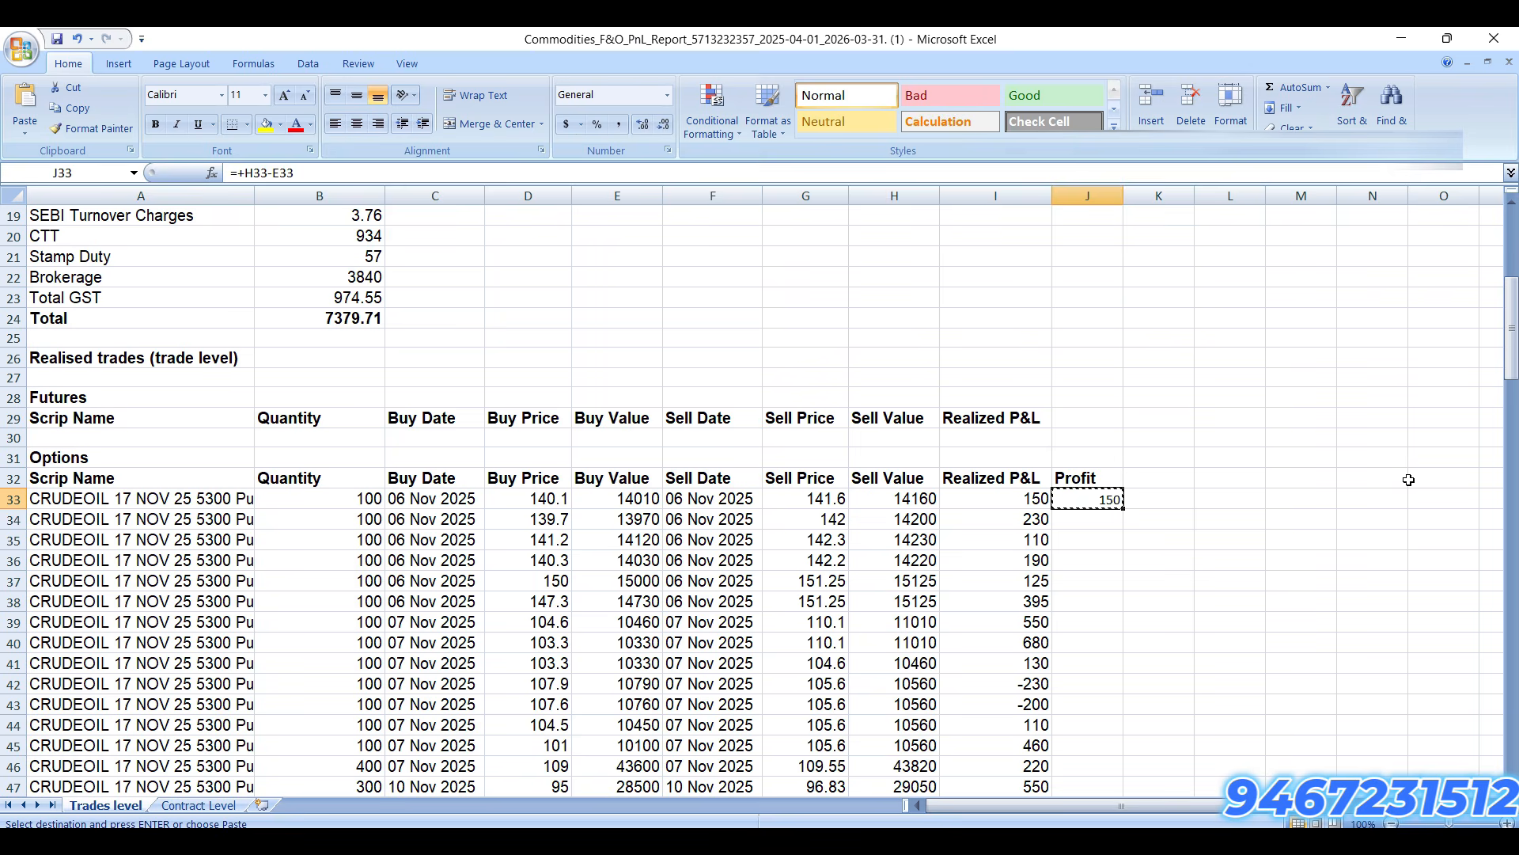
{"action": "key", "text": "Left"}
{"action": "key", "text": "Escape"}
{"action": "key", "text": "ctrl+Down"}
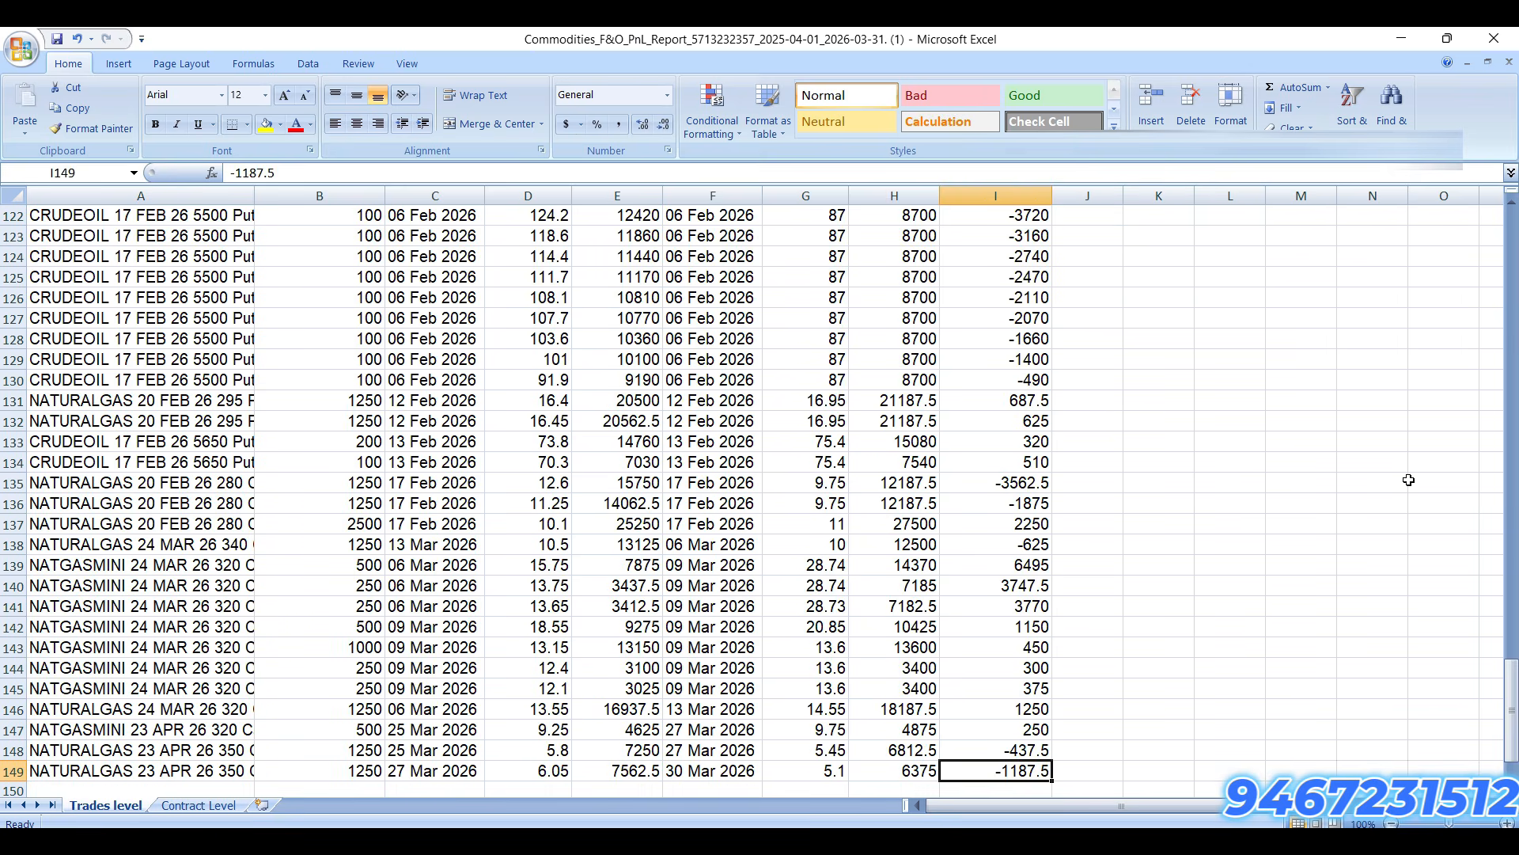
{"action": "key", "text": "Right"}
{"action": "key", "text": "ctrl+shift+Up"}
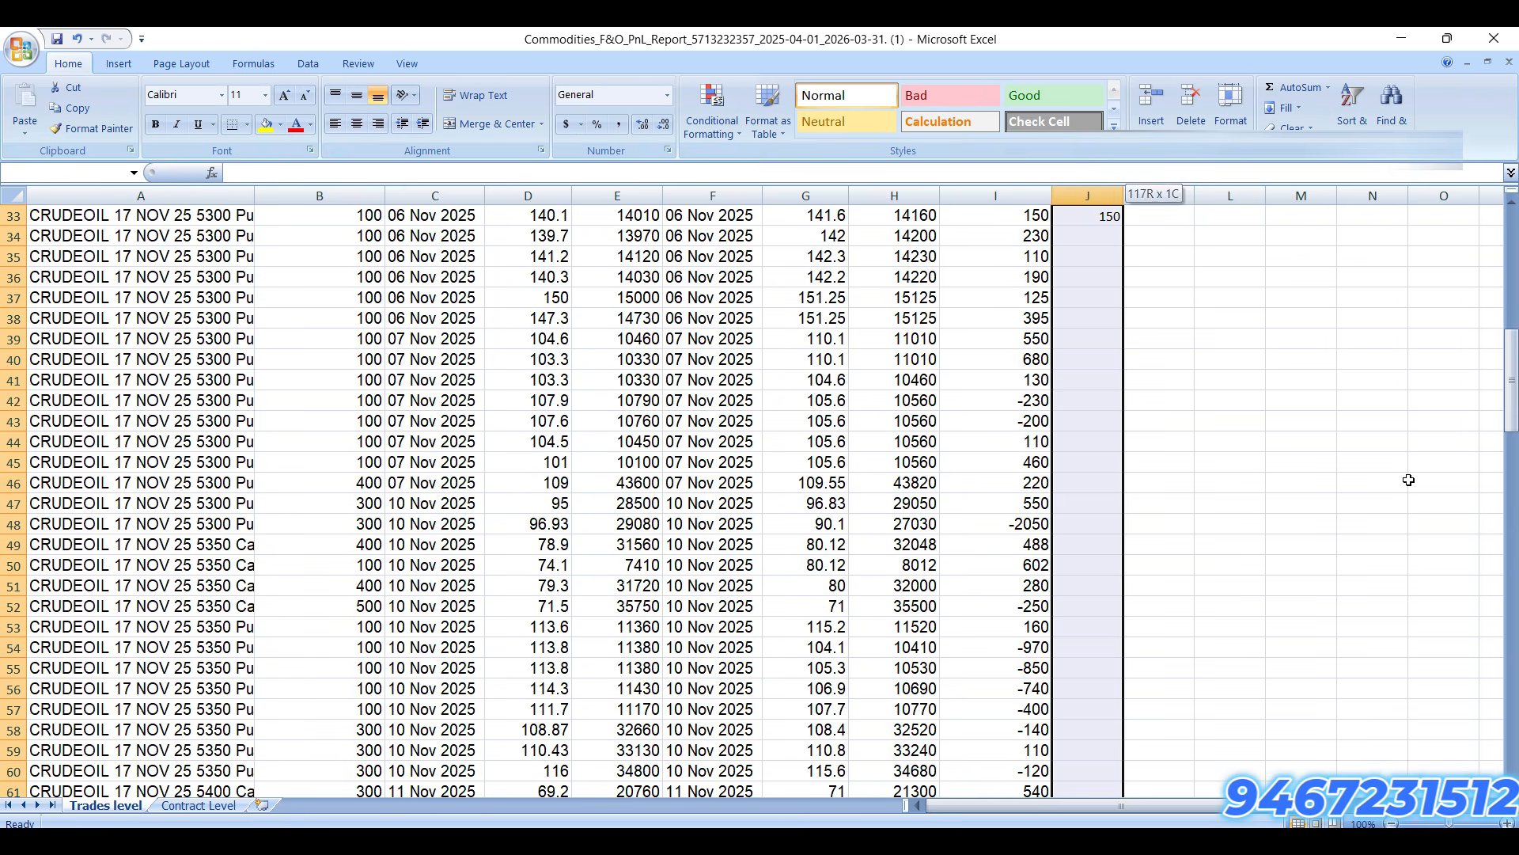
{"action": "key", "text": "ctrl+d"}
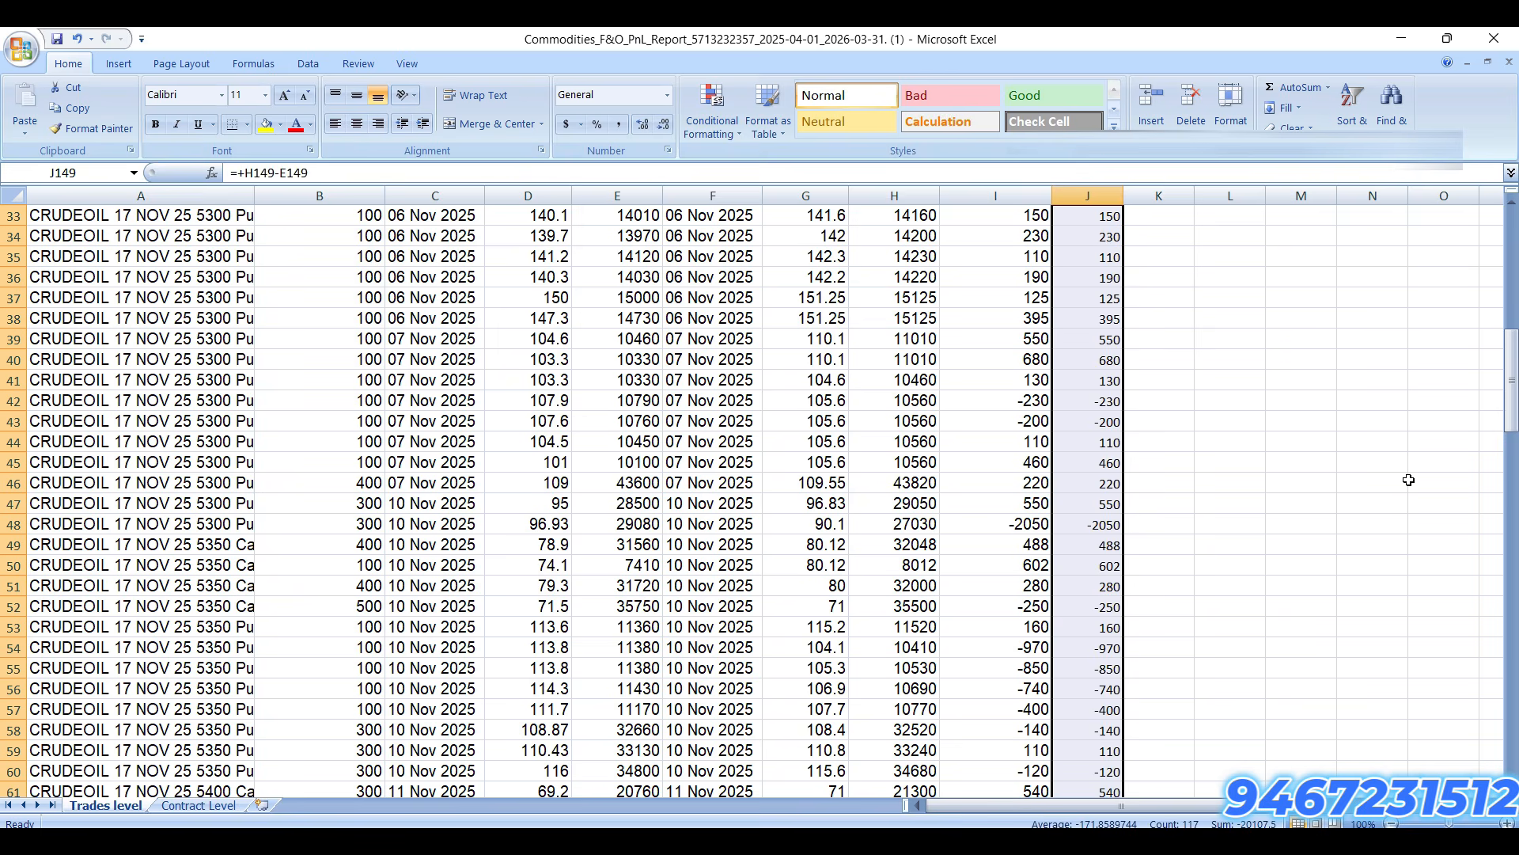
Step: Sum the Profit column in J151, two rows below the last trade
{"action": "key", "text": "ctrl+Down"}
{"action": "key", "text": "ctrl+Up"}
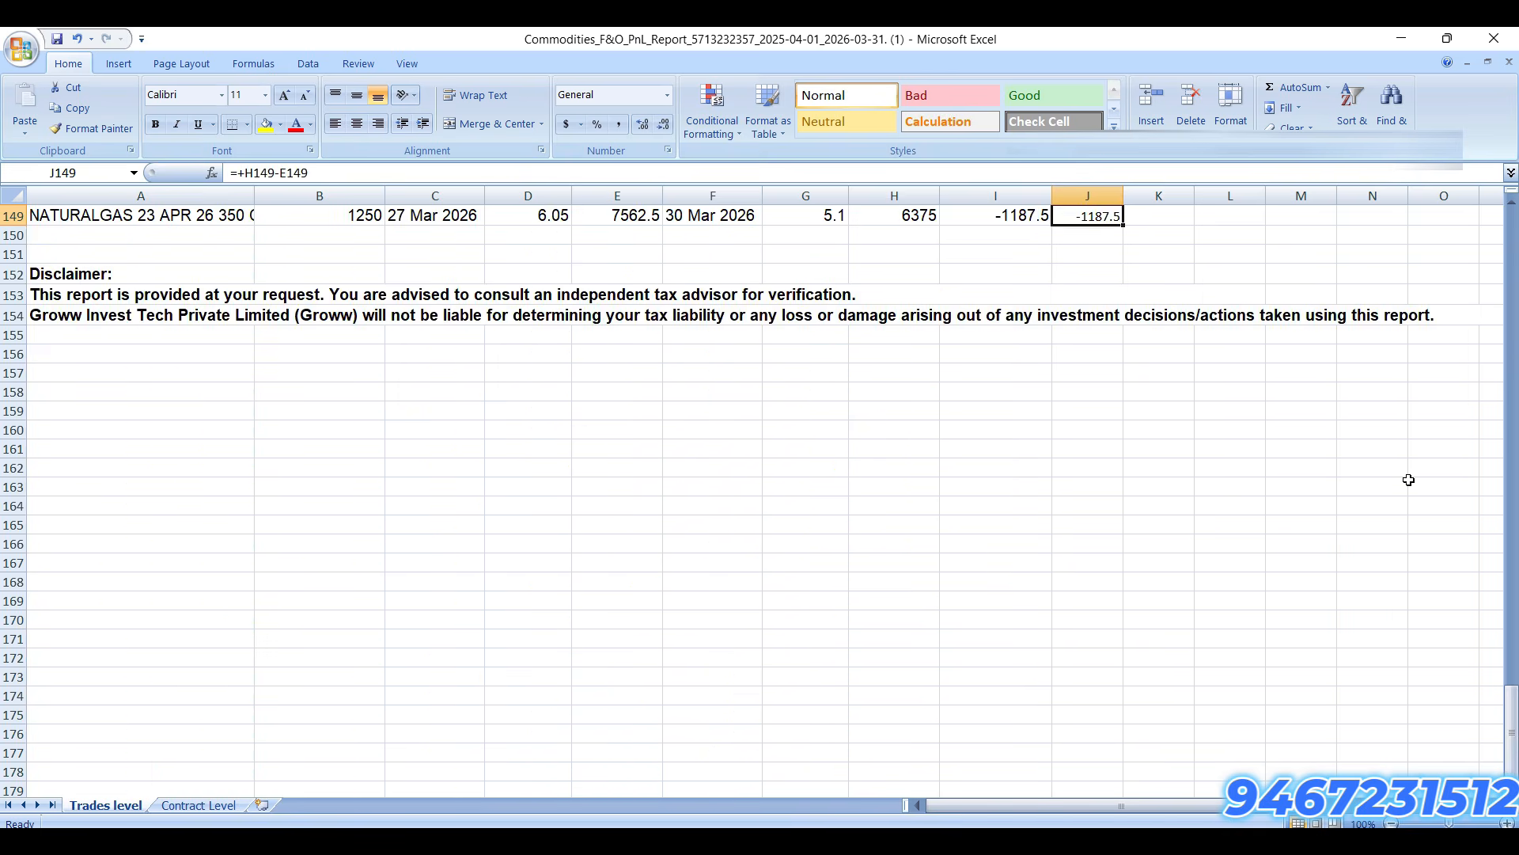
{"action": "key", "text": "ctrl+Up"}
{"action": "key", "text": "ctrl+Down"}
{"action": "key", "text": "Down"}
{"action": "key", "text": "Down"}
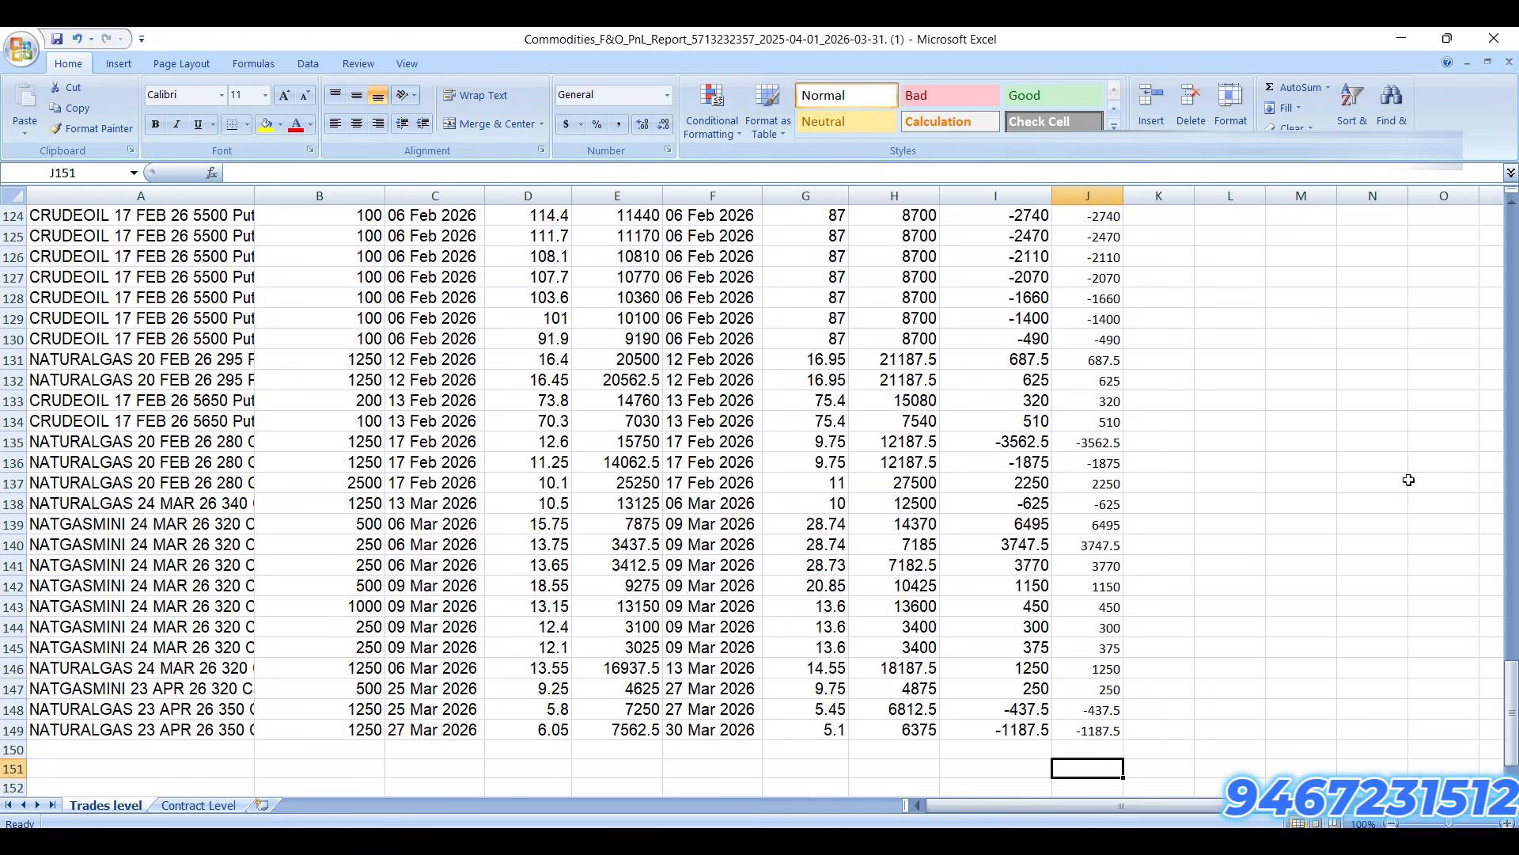
{"action": "key", "text": "alt+equal"}
{"action": "key", "text": "Return"}
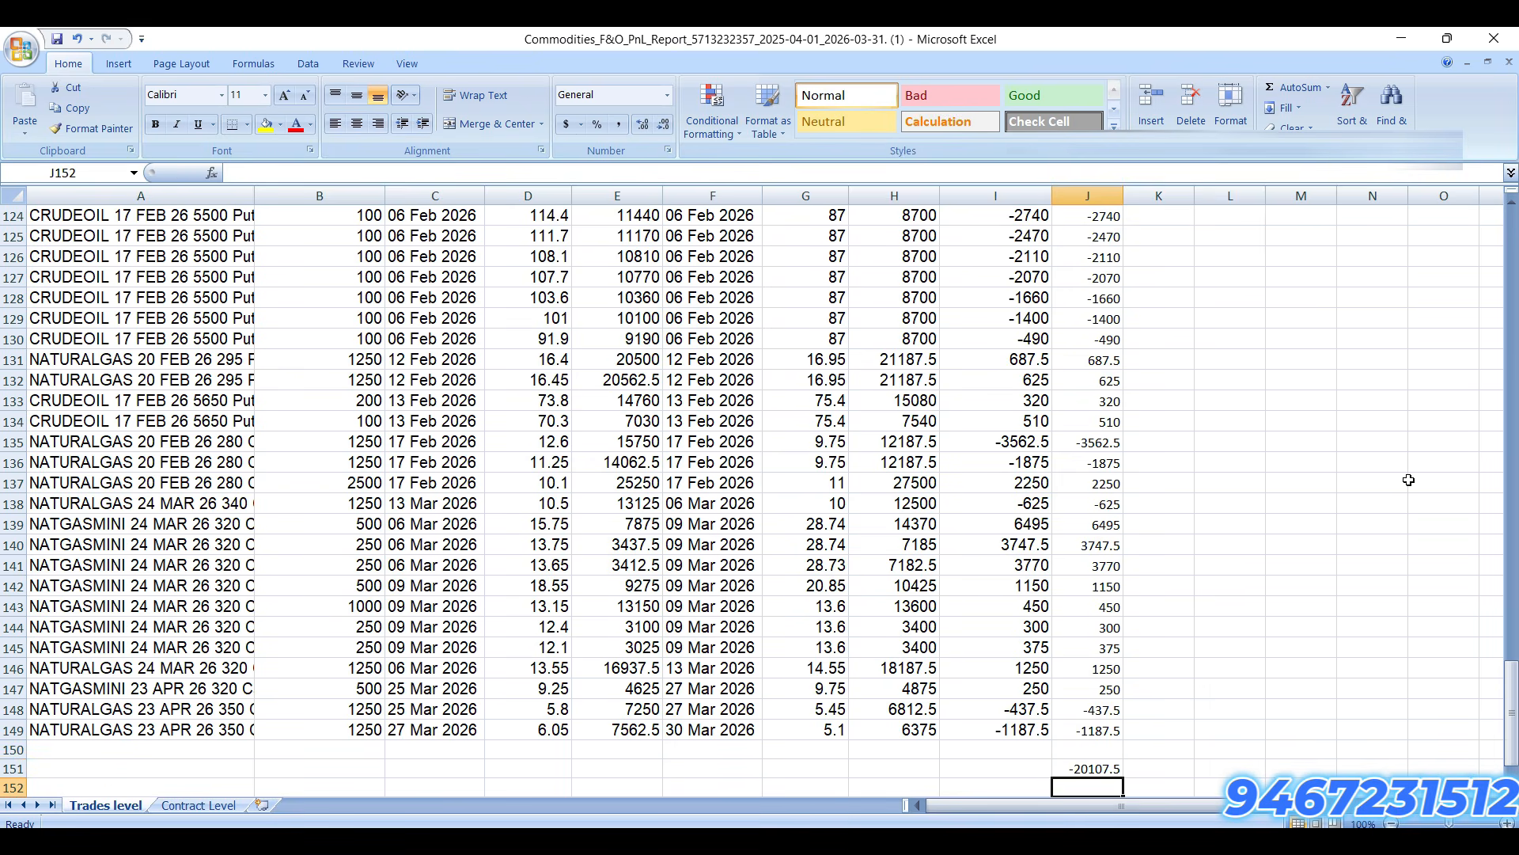
{"action": "key", "text": "Up"}
Step: Sum the Realized P&L column in I151, beside the Profit total
{"action": "left_click", "coordinate": [1020, 771]}
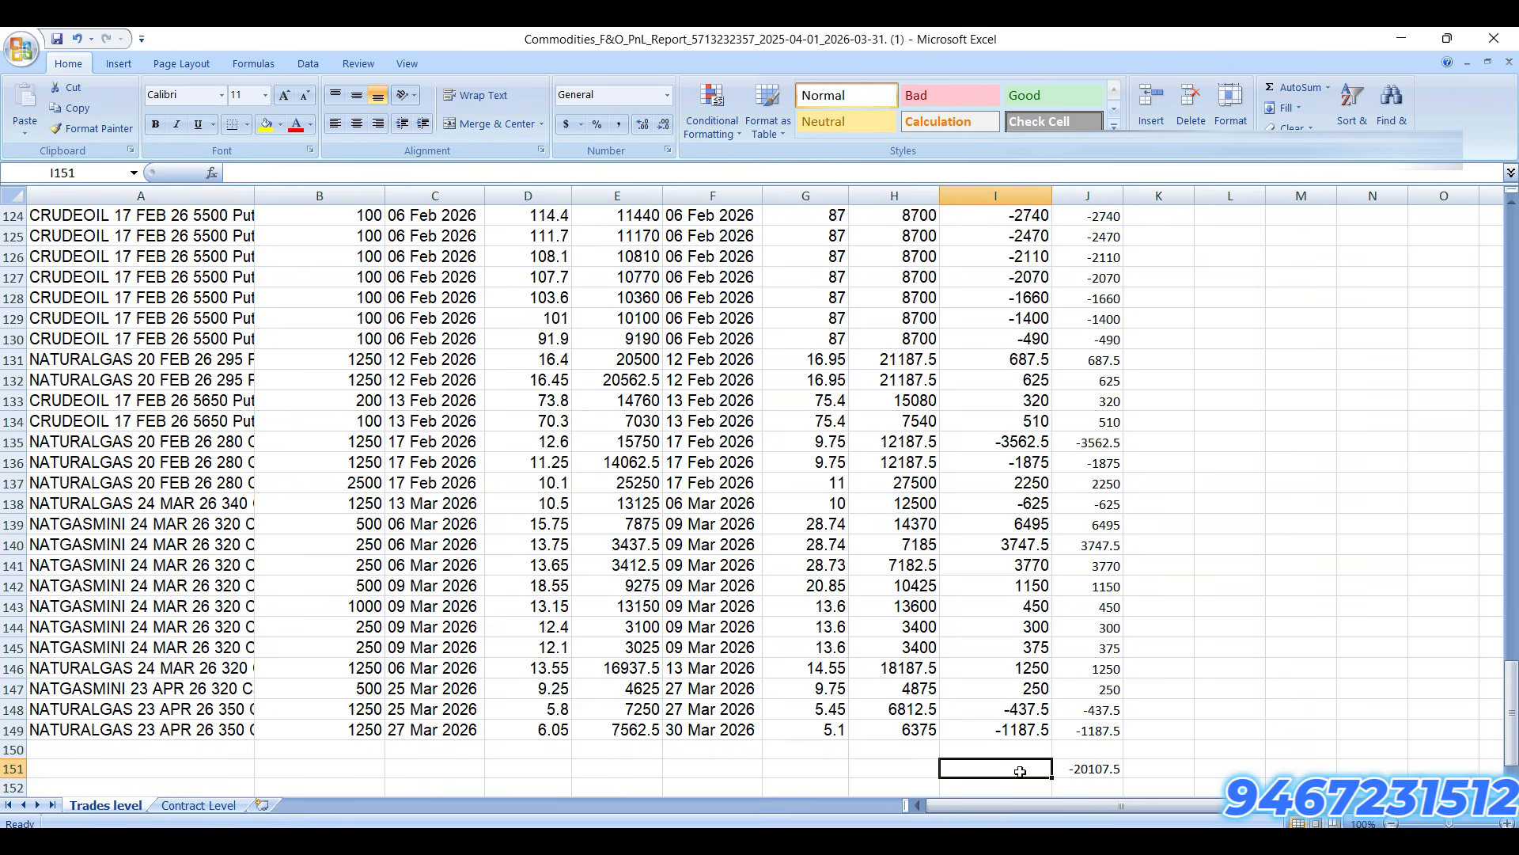
{"action": "key", "text": "alt+equal"}
{"action": "key", "text": "Return"}
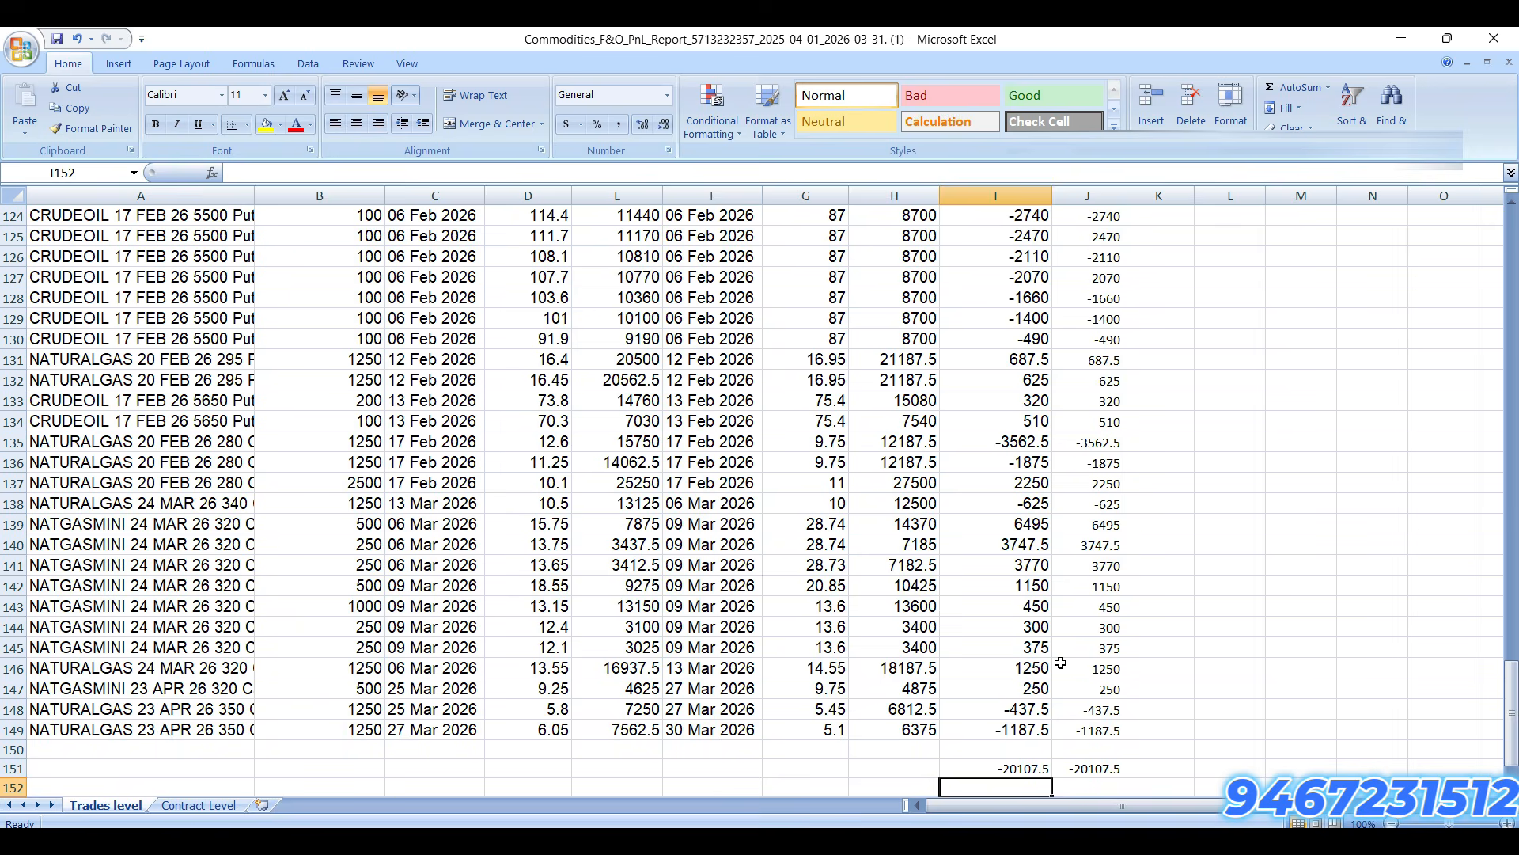
Step: Make the Profit column bold from its heading in J32 down to J149
{"action": "scroll", "coordinate": [1060, 662], "scroll_direction": "up", "scroll_amount": 20}
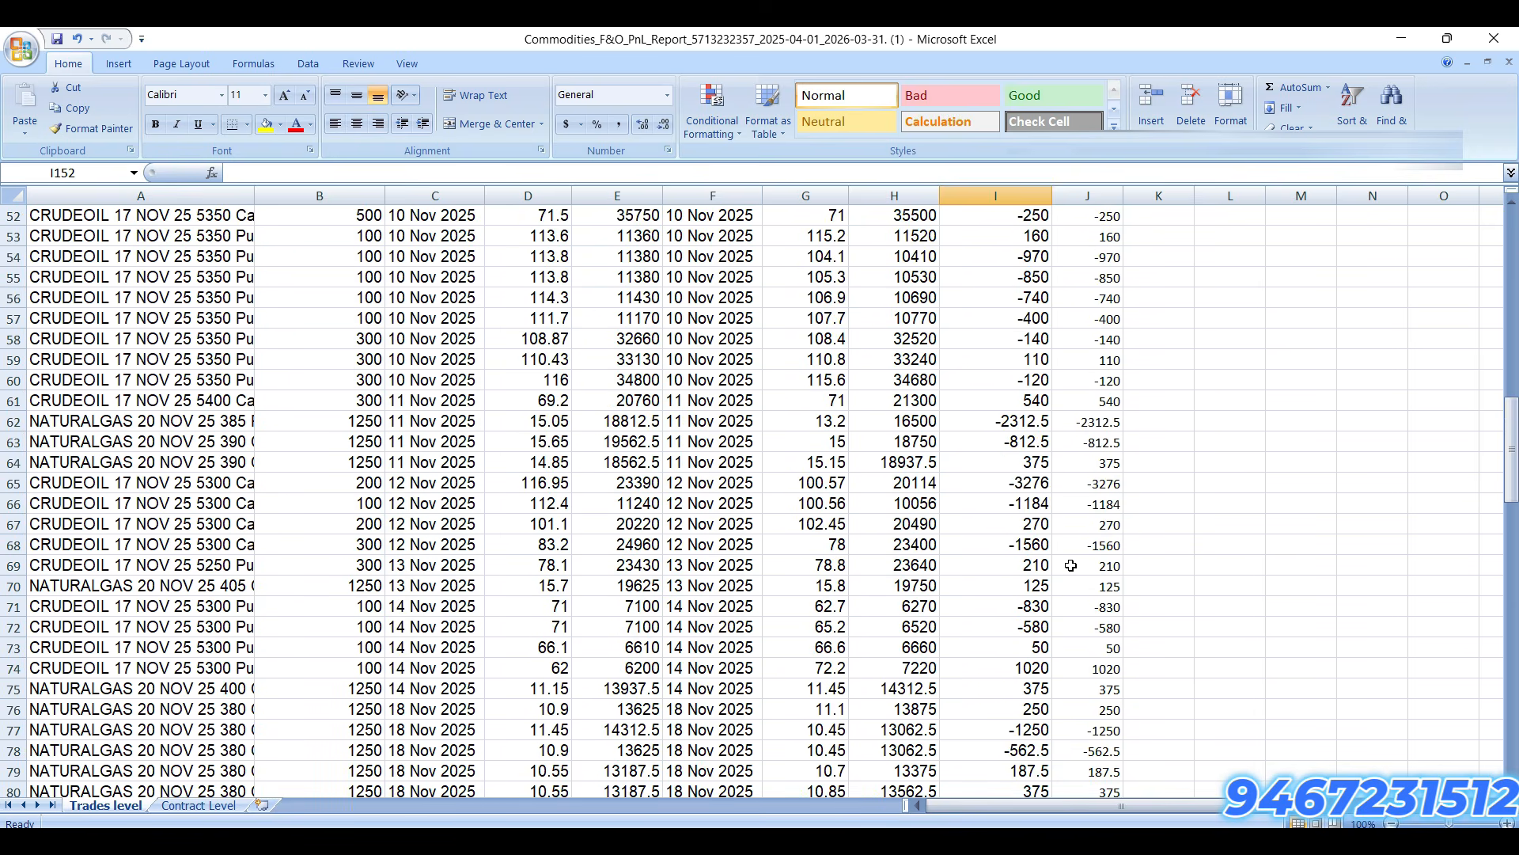
{"action": "scroll", "coordinate": [1071, 565], "scroll_direction": "up", "scroll_amount": 13}
{"action": "scroll", "coordinate": [1124, 598], "scroll_direction": "down", "scroll_amount": 3}
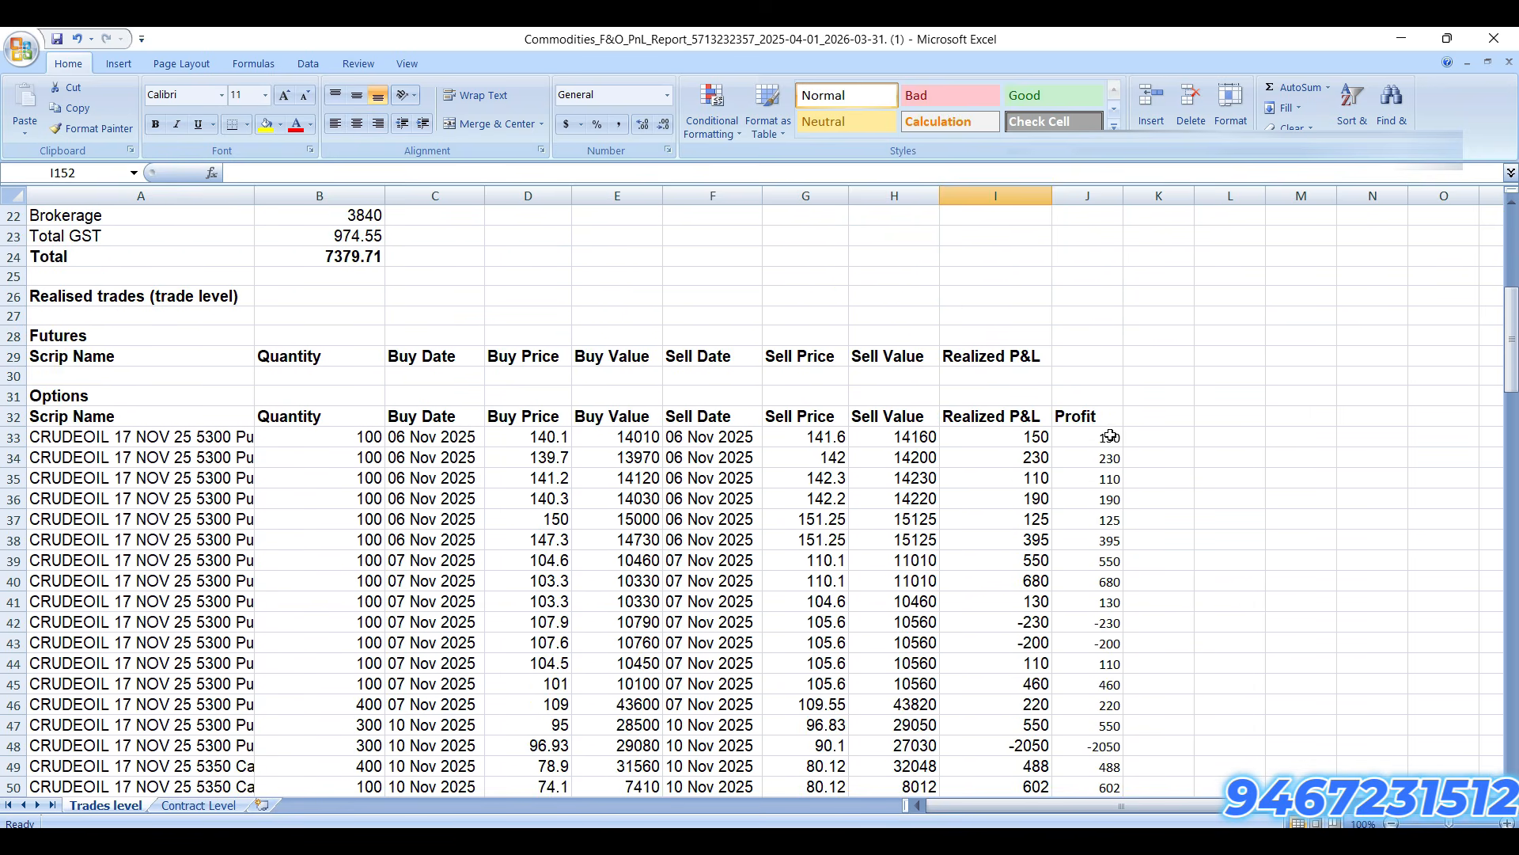
{"action": "left_click", "coordinate": [1104, 410]}
{"action": "key", "text": "ctrl+shift+Down"}
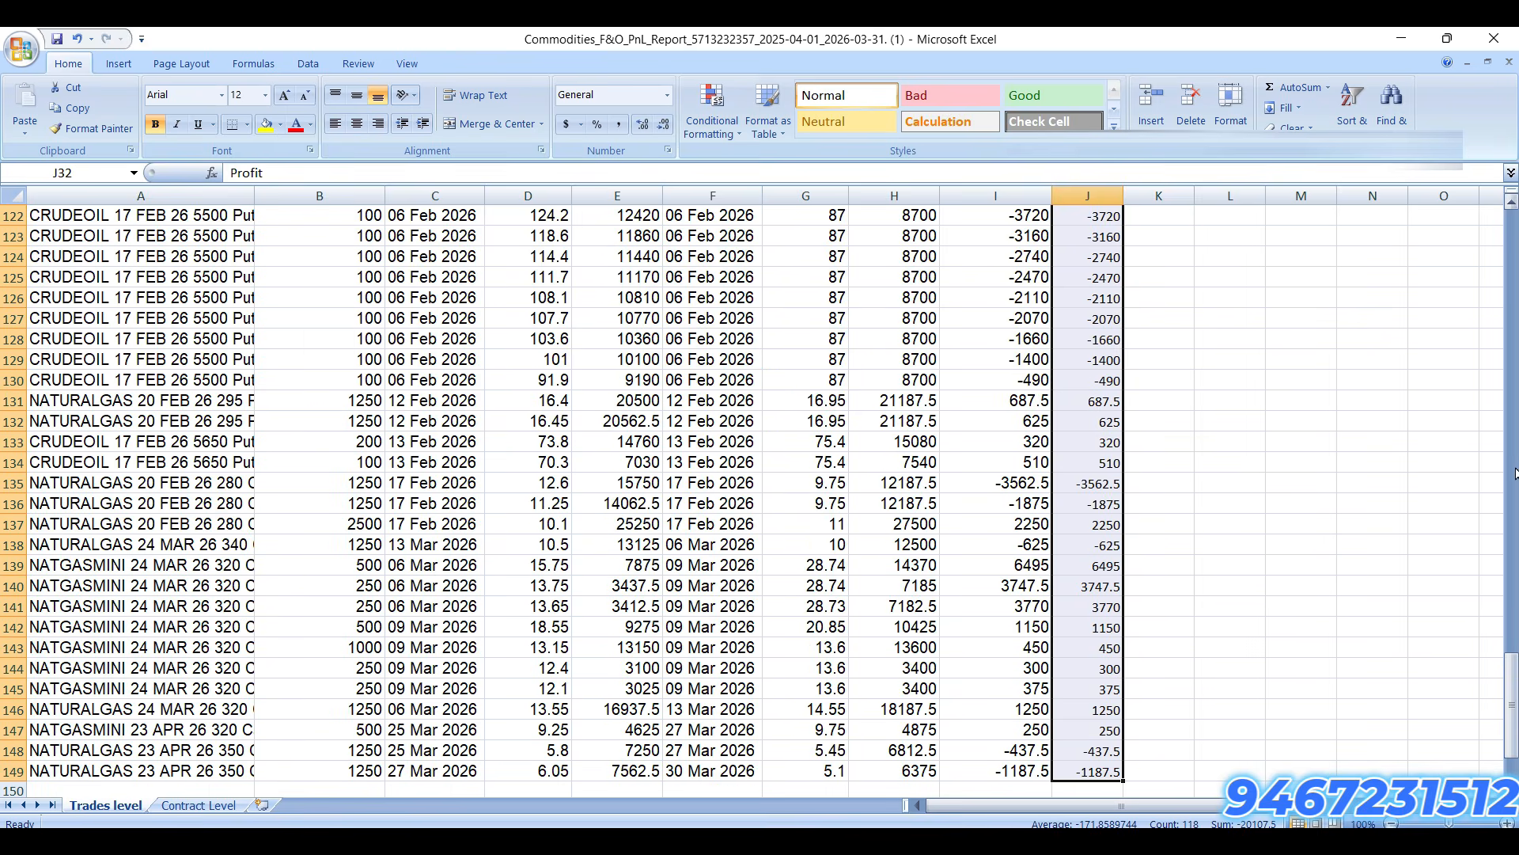
{"action": "key", "text": "ctrl+BackSpace"}
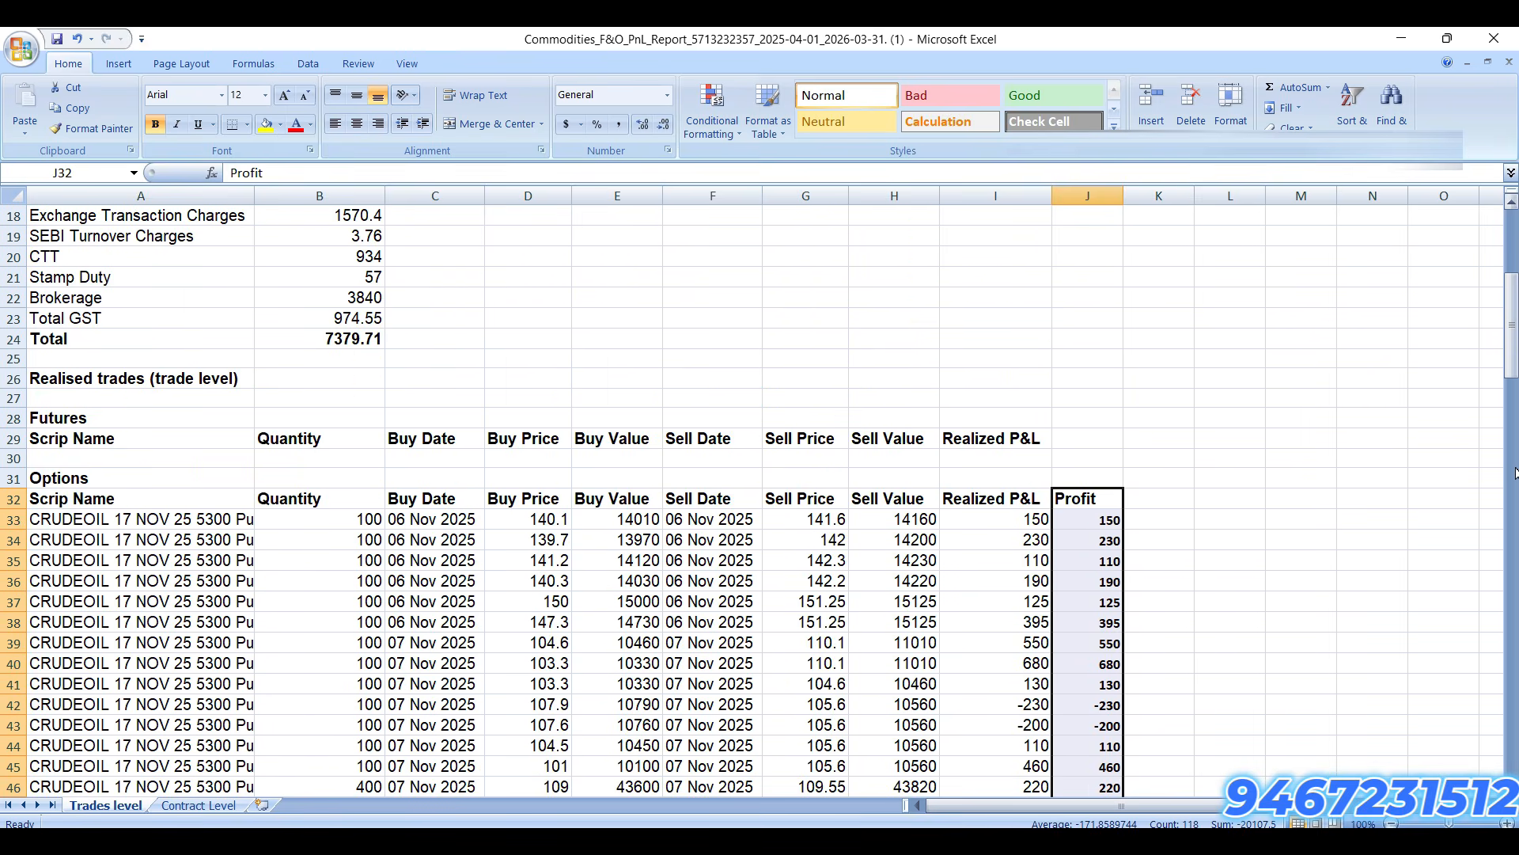
{"action": "key", "text": "Right"}
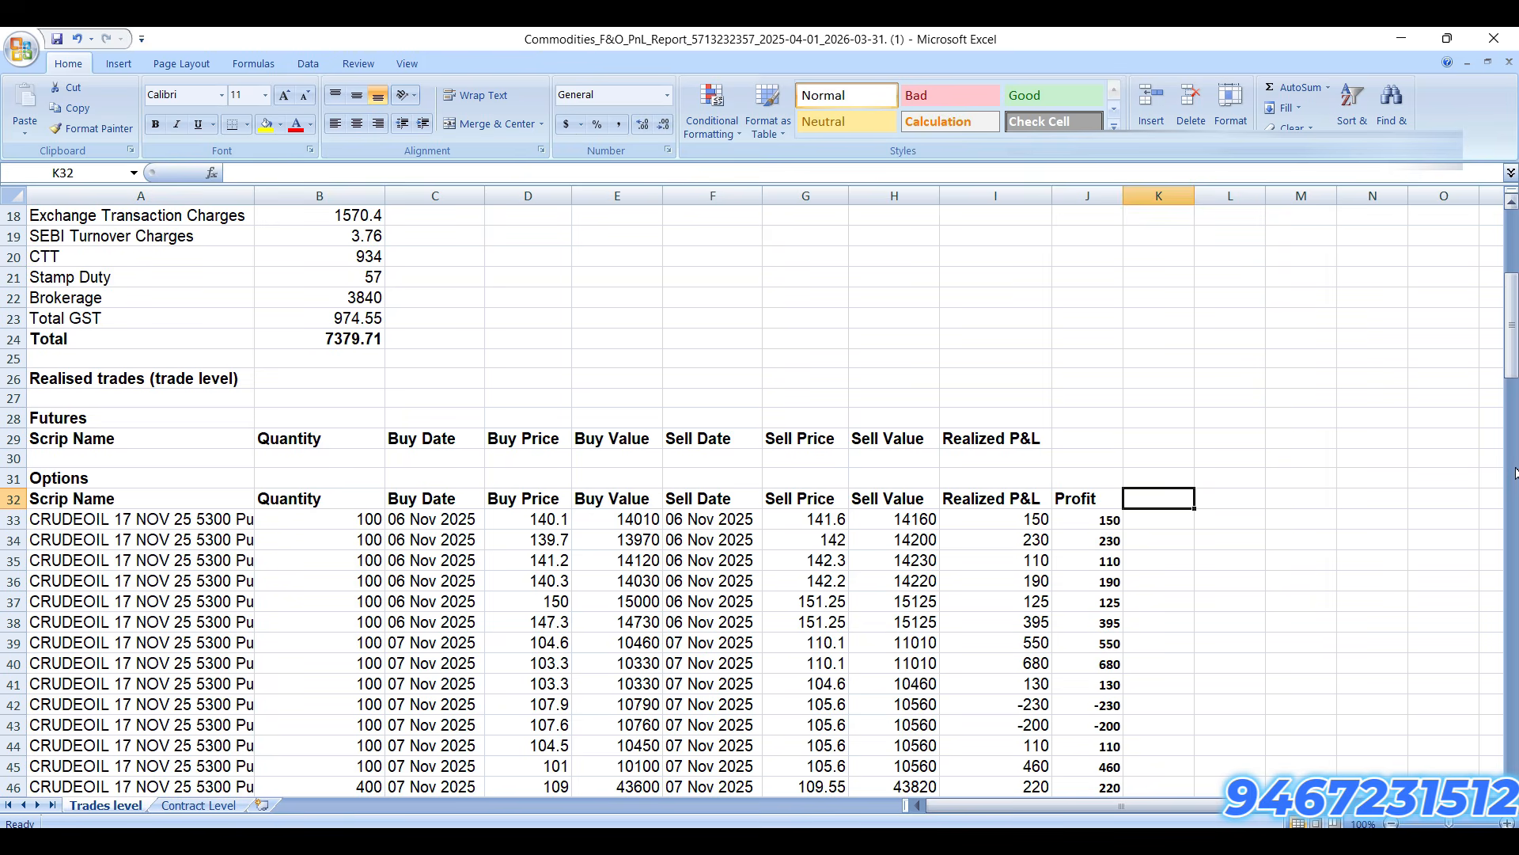
Step: Sum the options Sell Value column in H151, beside the Realized P&L total
{"action": "key", "text": "Left"}
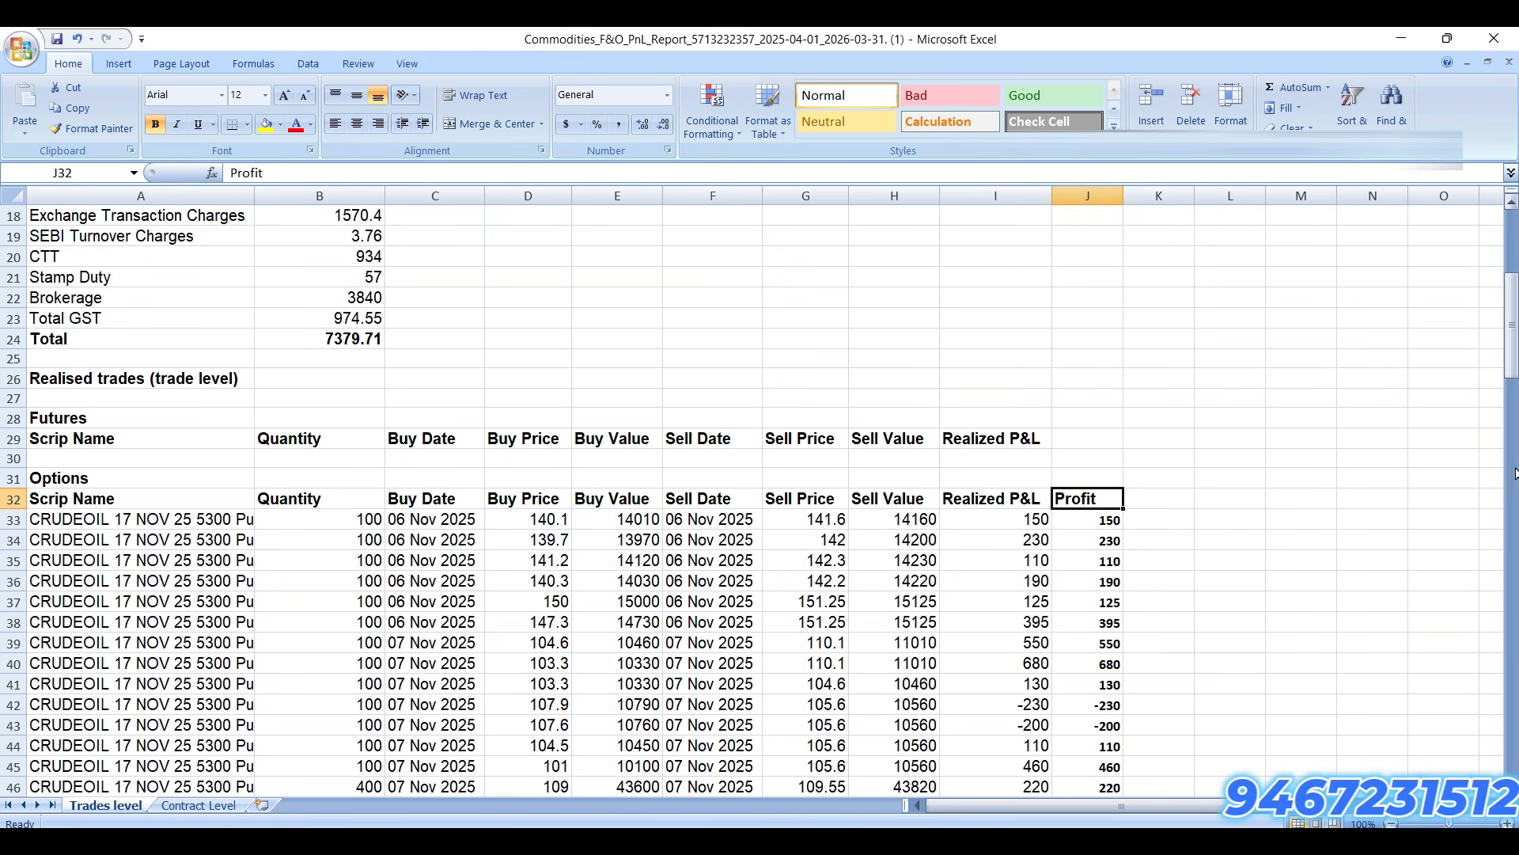
{"action": "key", "text": "Left"}
{"action": "key", "text": "Left"}
{"action": "key", "text": "ctrl+Down"}
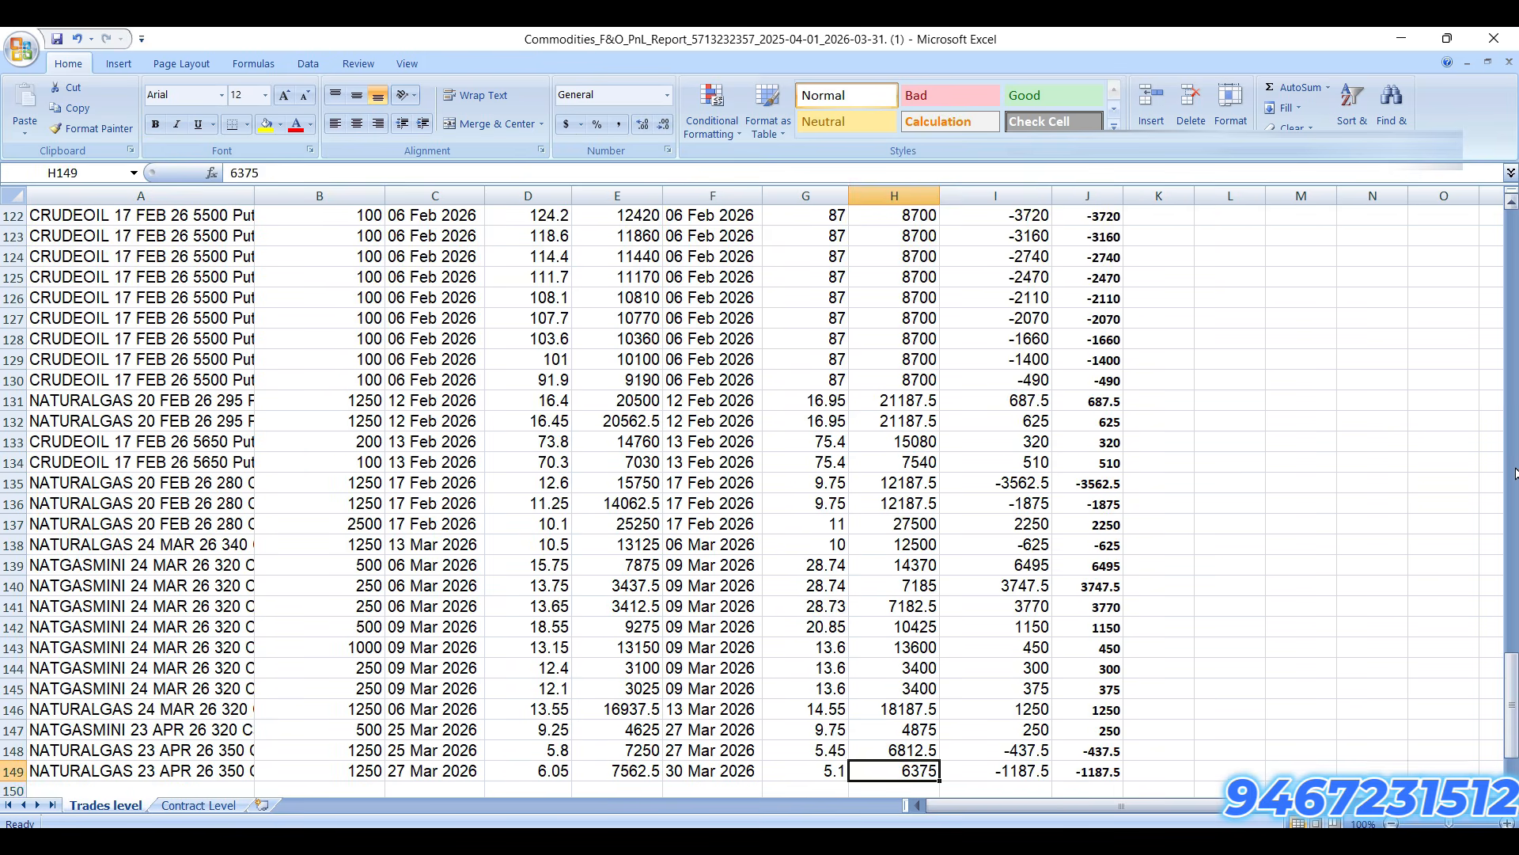
{"action": "key", "text": "Down"}
{"action": "key", "text": "Down"}
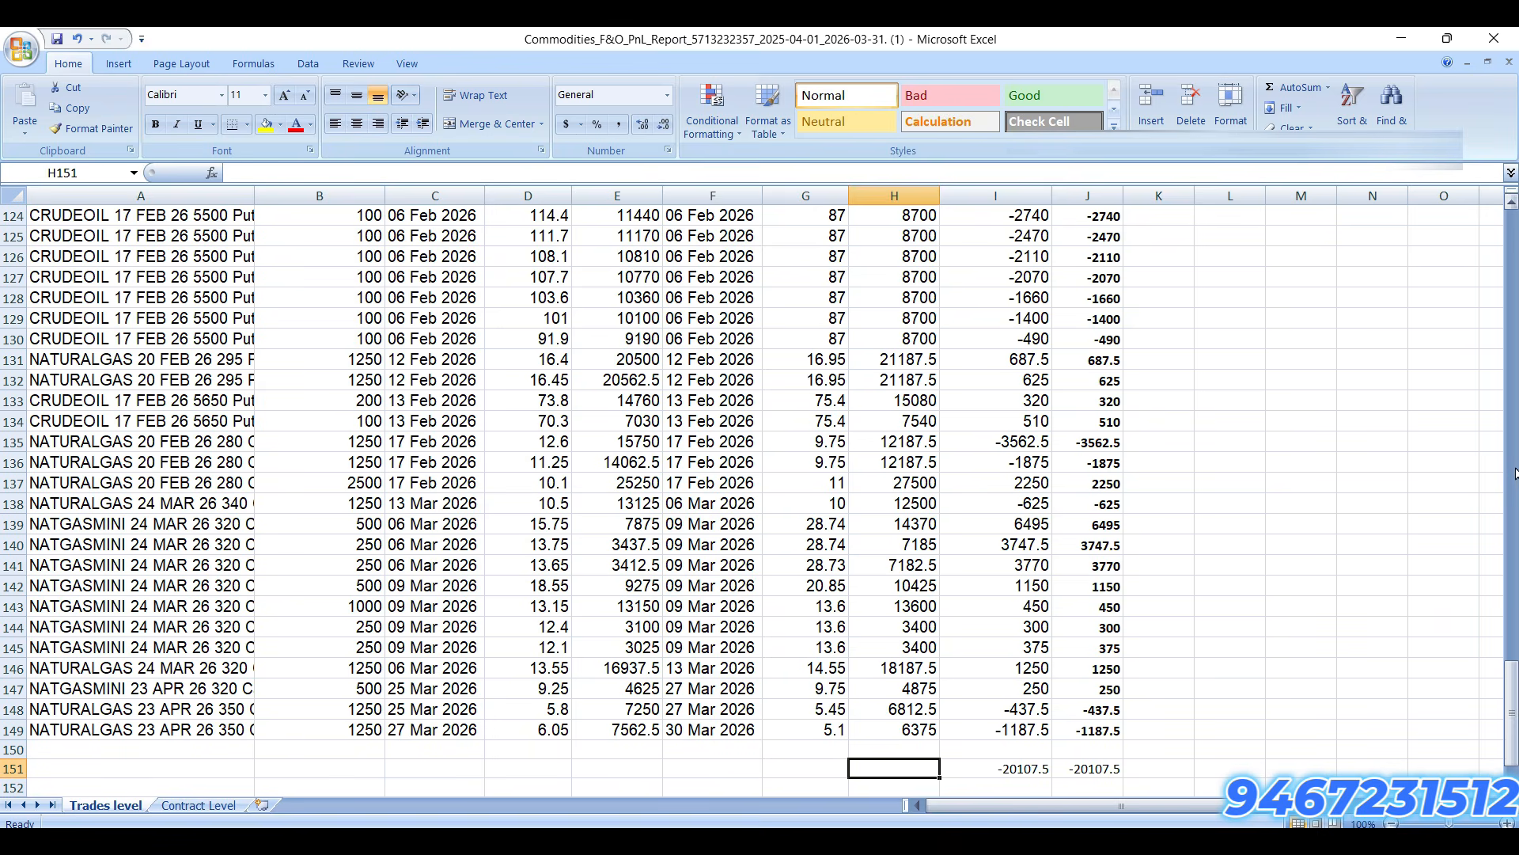
{"action": "key", "text": "alt+equal"}
{"action": "key", "text": "Return"}
{"action": "key", "text": "Up"}
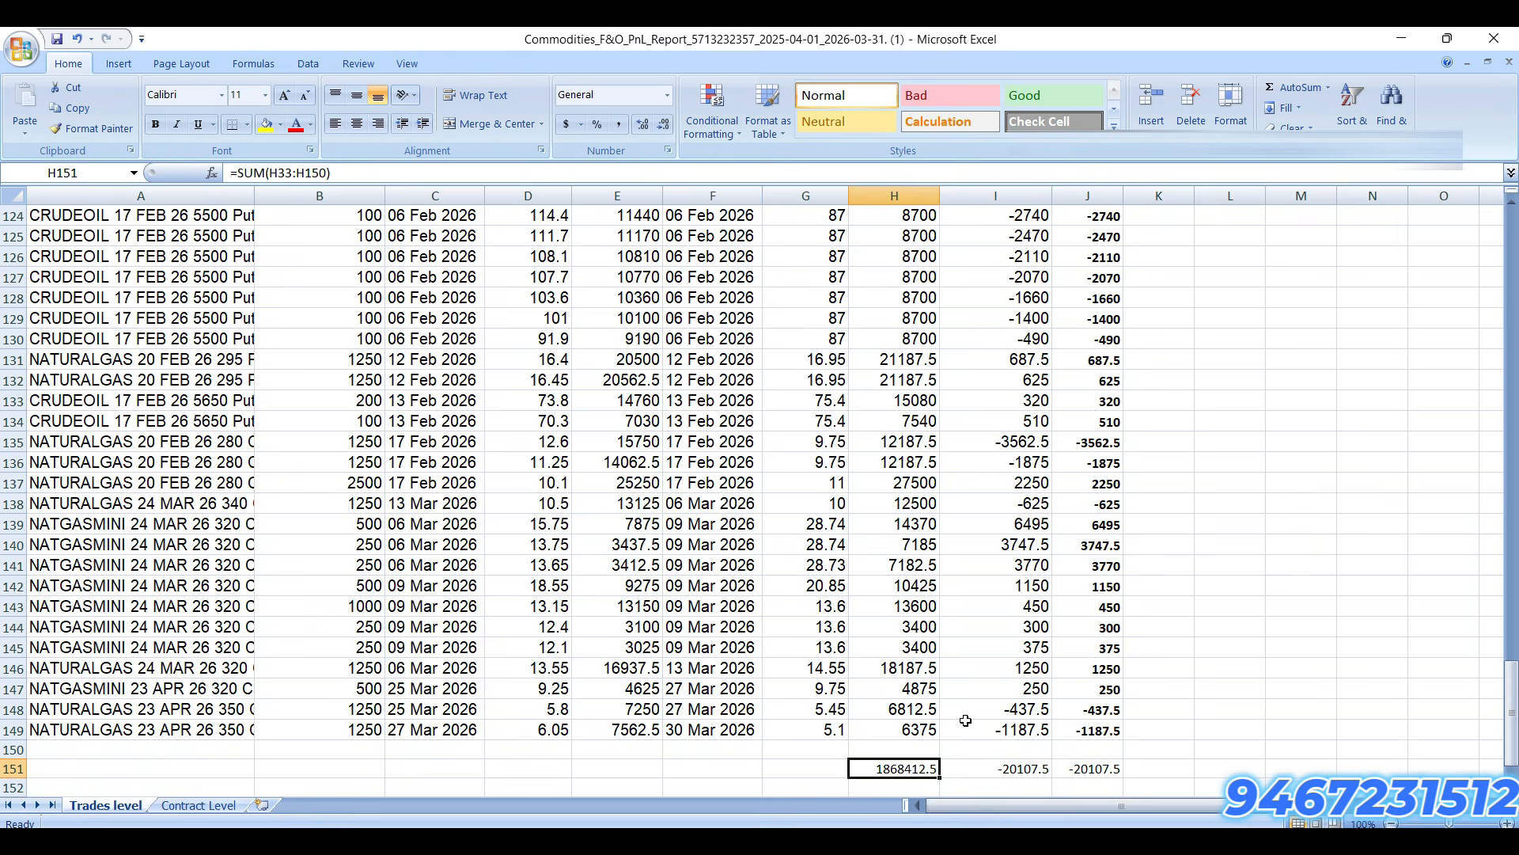
Step: Add a "Turnover" heading in K32, beside the Profit heading of the options trades
{"action": "key", "text": "ctrl+Up"}
{"action": "key", "text": "ctrl+Up"}
{"action": "key", "text": "Up"}
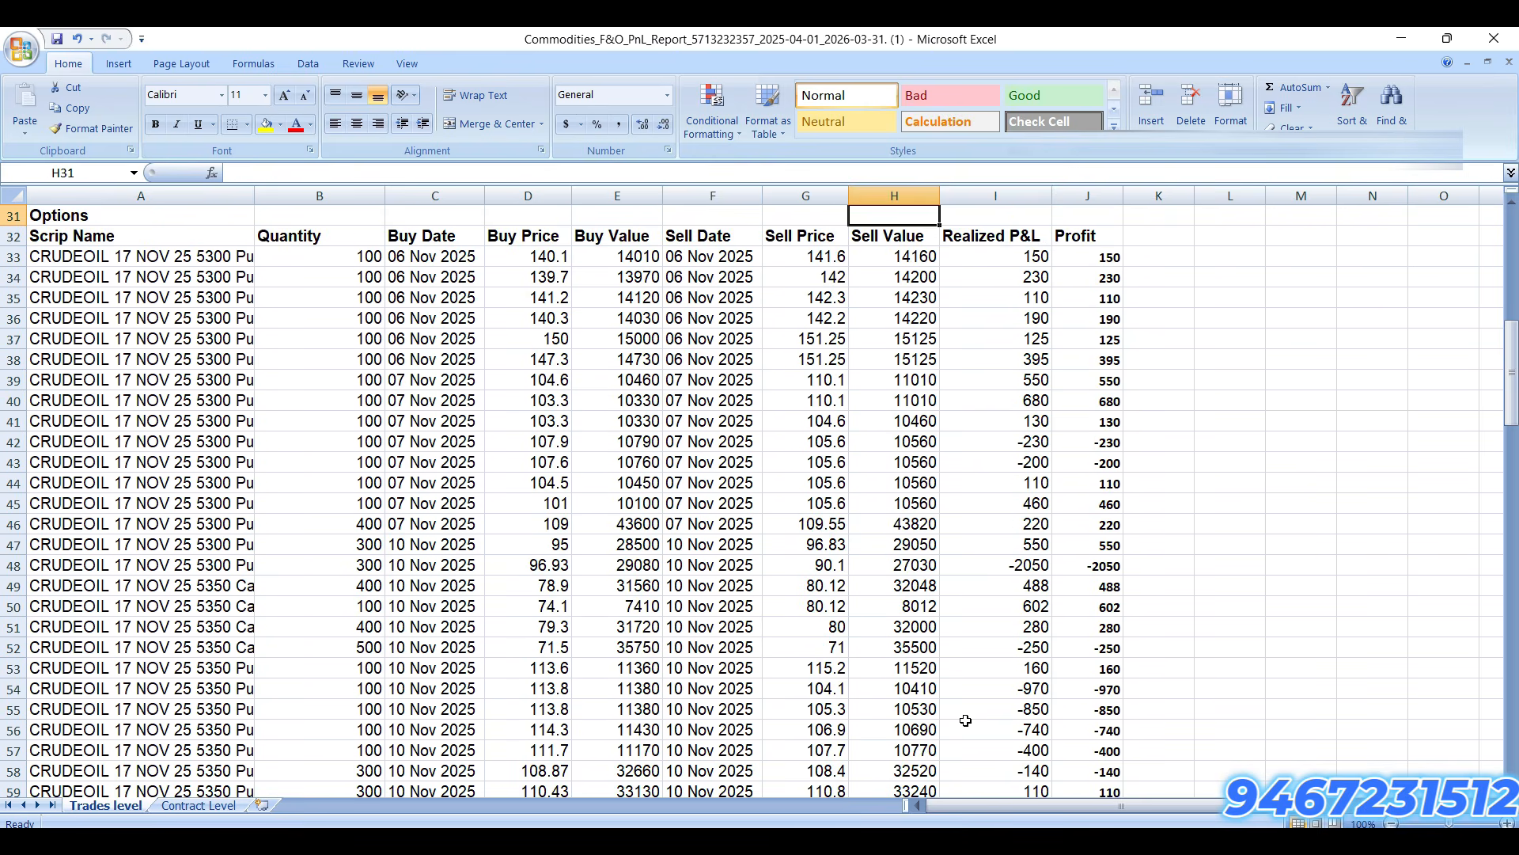
{"action": "key", "text": "Down"}
{"action": "key", "text": "Right"}
{"action": "key", "text": "Right"}
{"action": "key", "text": "Right"}
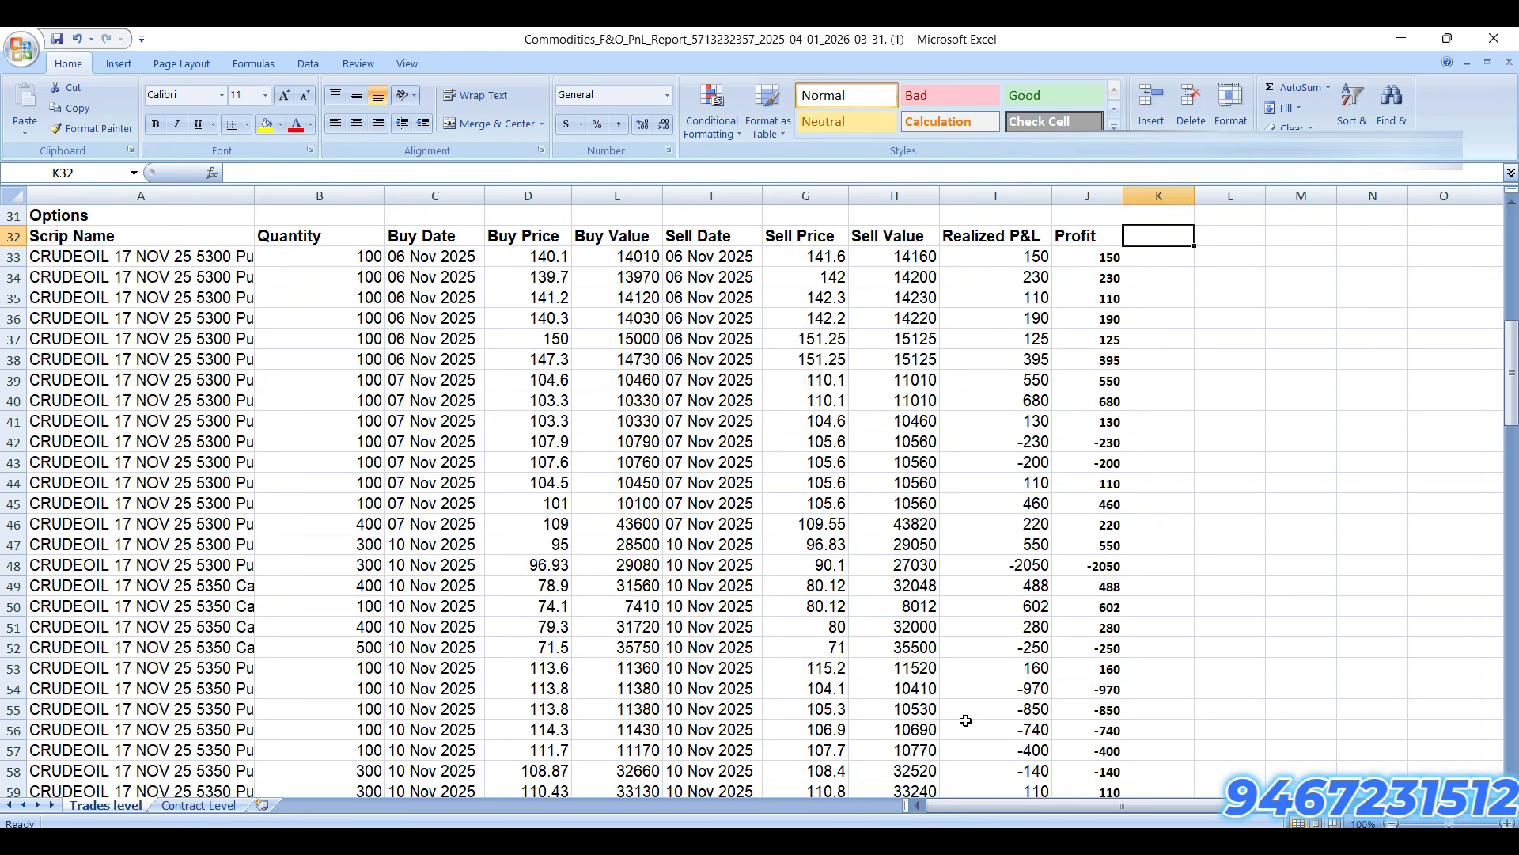
{"action": "type", "text": "Tu"}
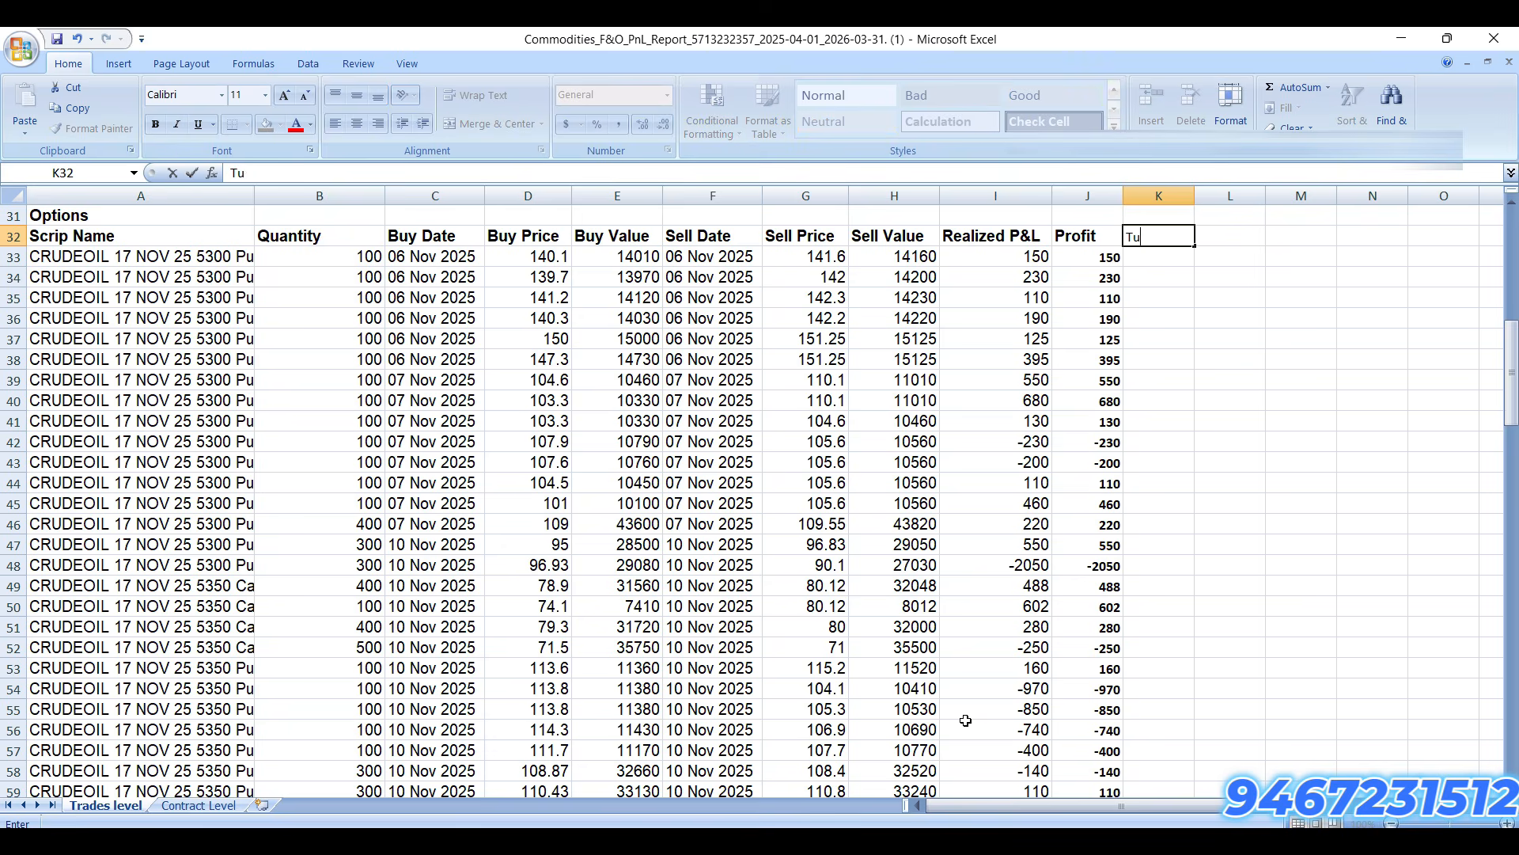
{"action": "type", "text": "rnover"}
{"action": "key", "text": "Return"}
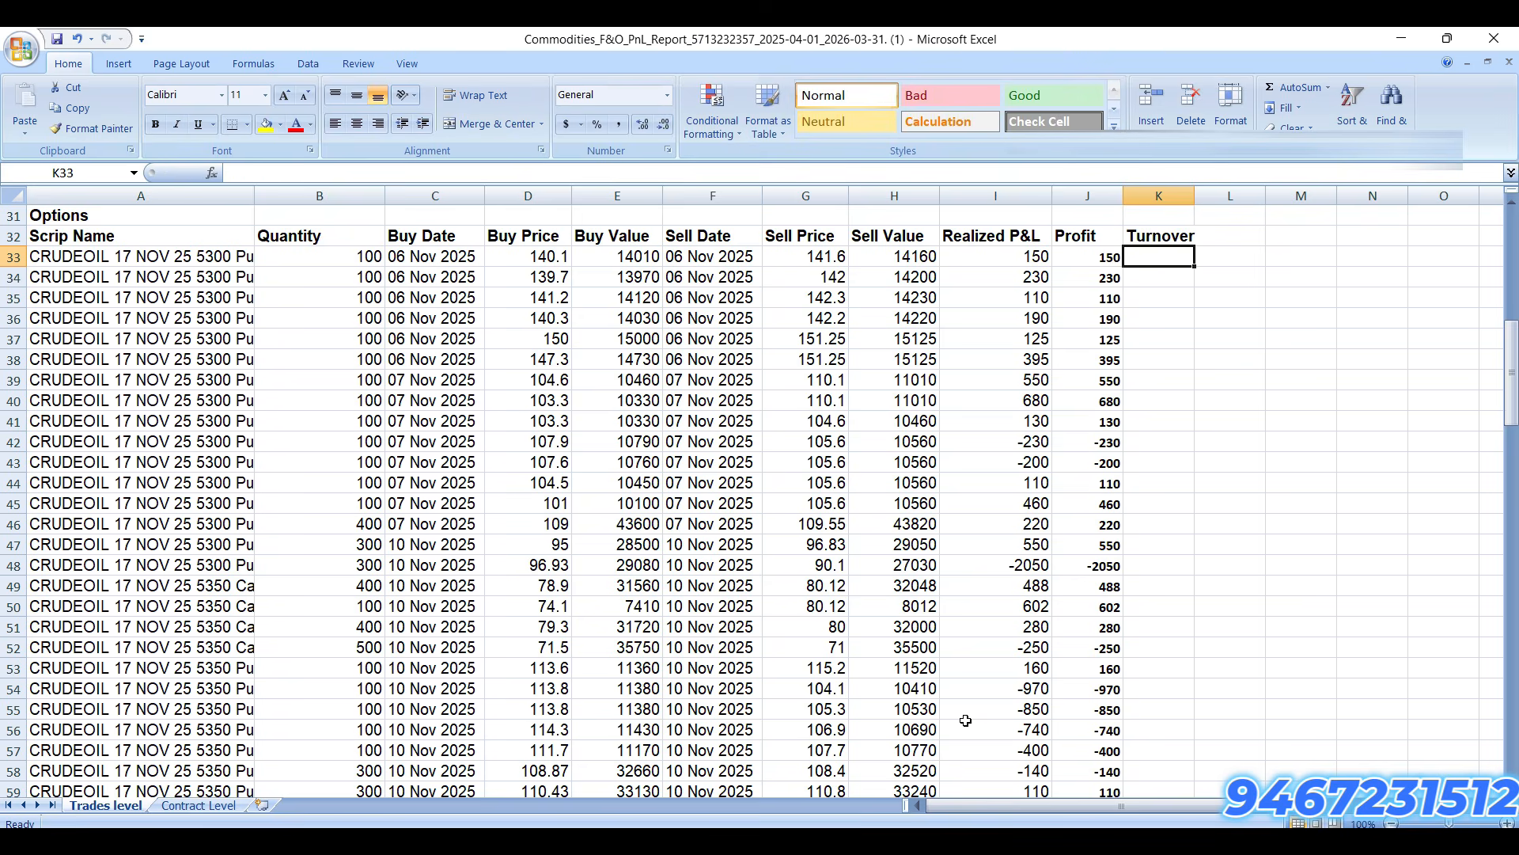
Step: Calculate the first trade's turnover in K33 as the absolute value of its profit in J33, using the ABS function
{"action": "type", "text": "+"}
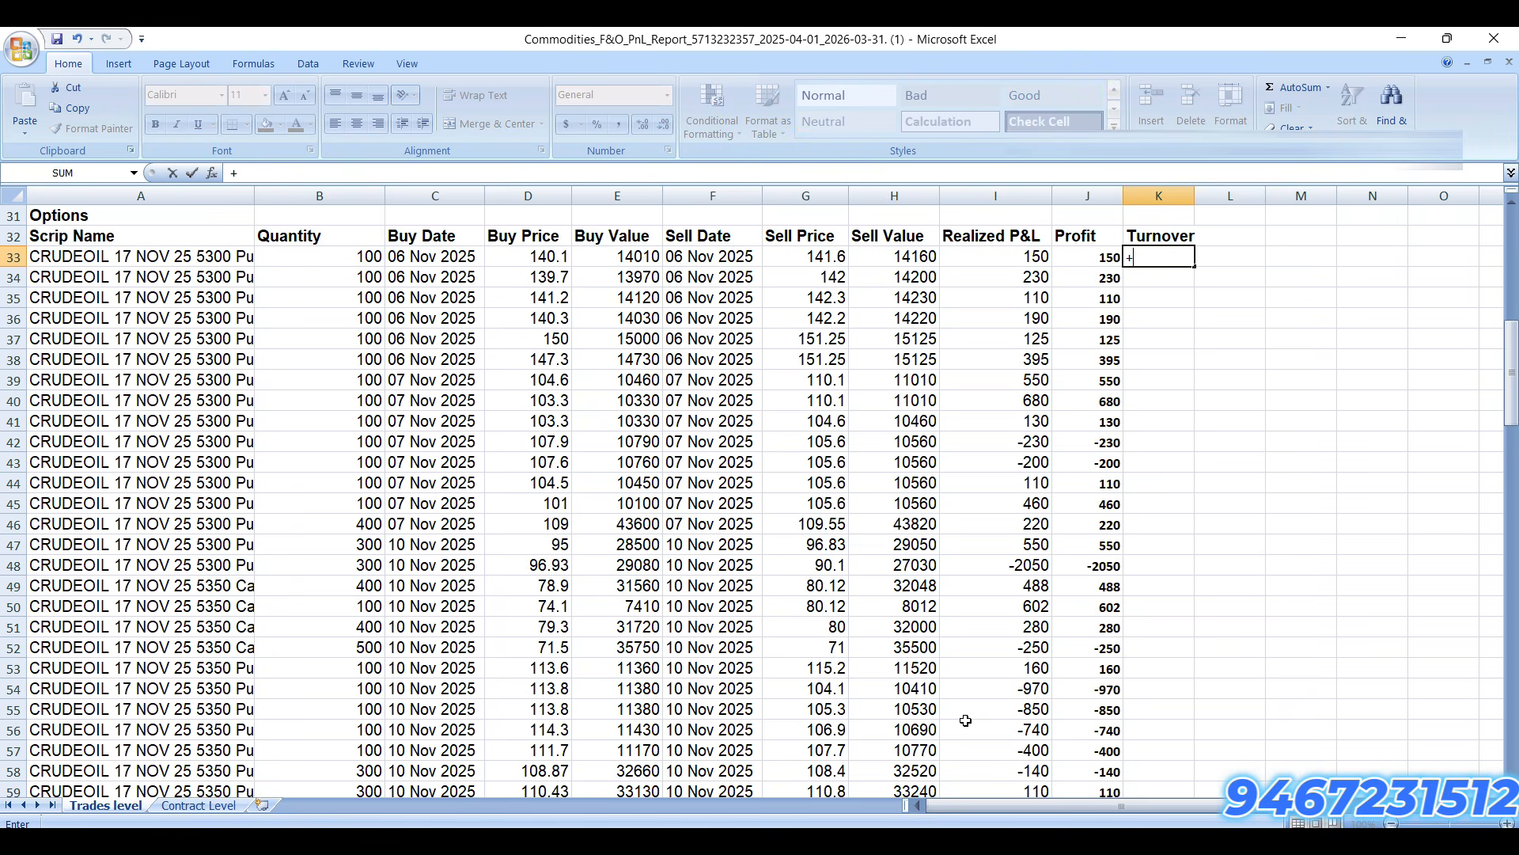
{"action": "type", "text": "abs("}
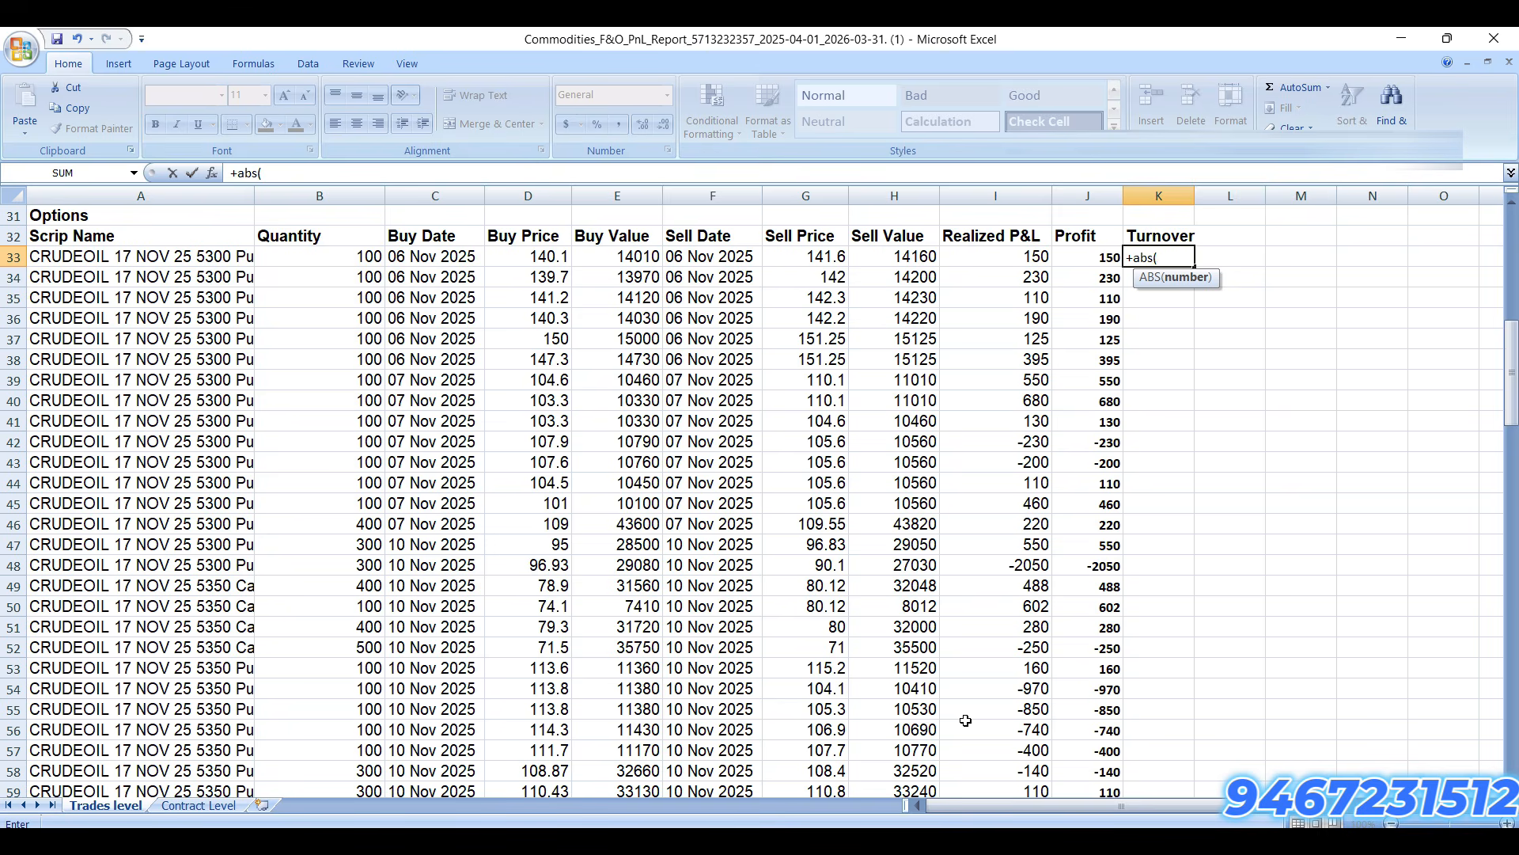
{"action": "key", "text": "Left"}
{"action": "type", "text": ")"}
{"action": "key", "text": "Return"}
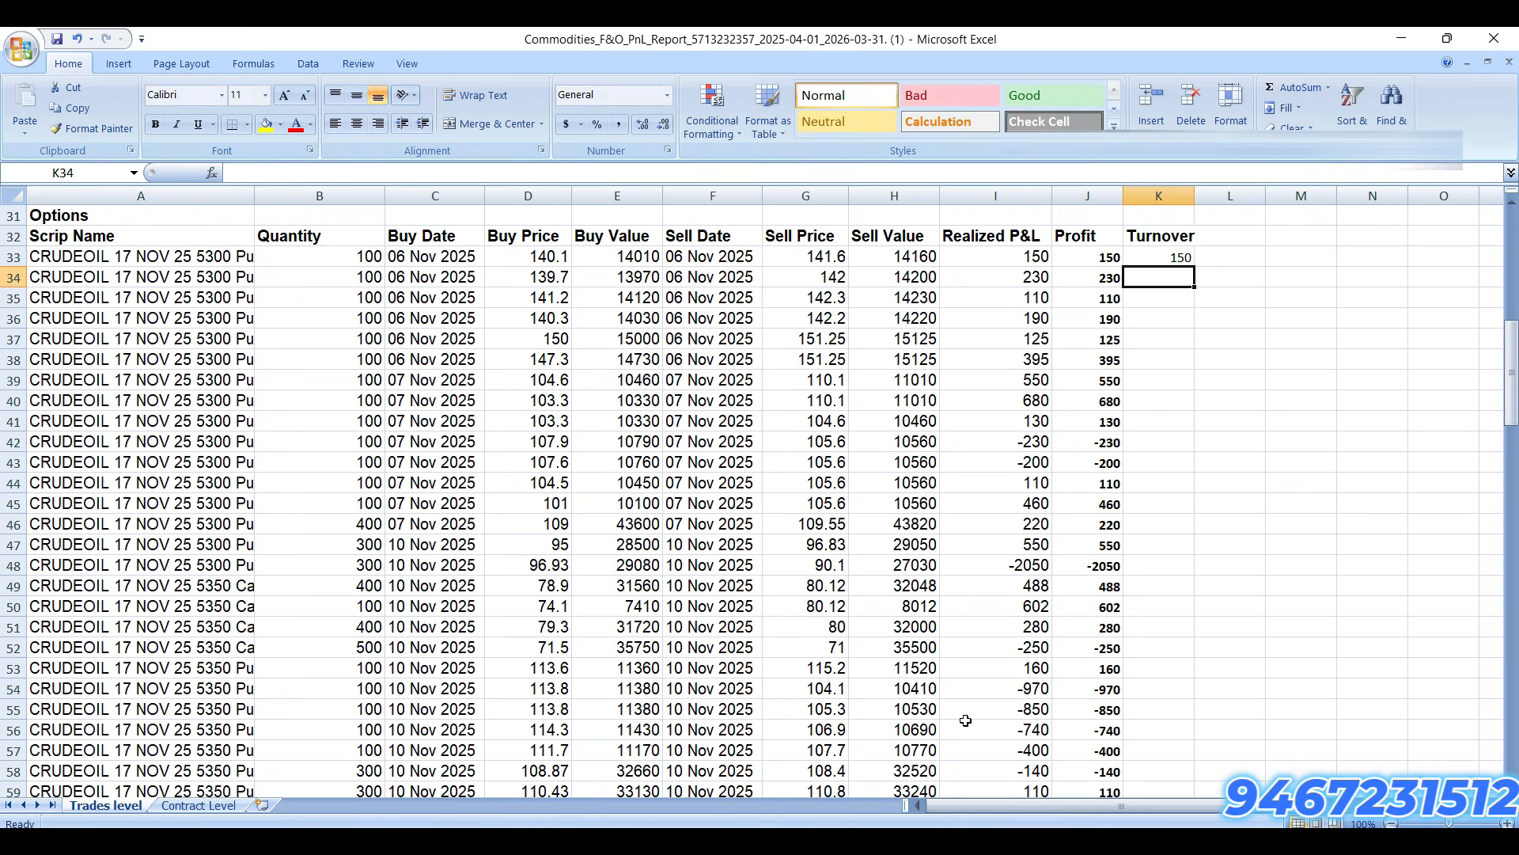
{"action": "key", "text": "Up"}
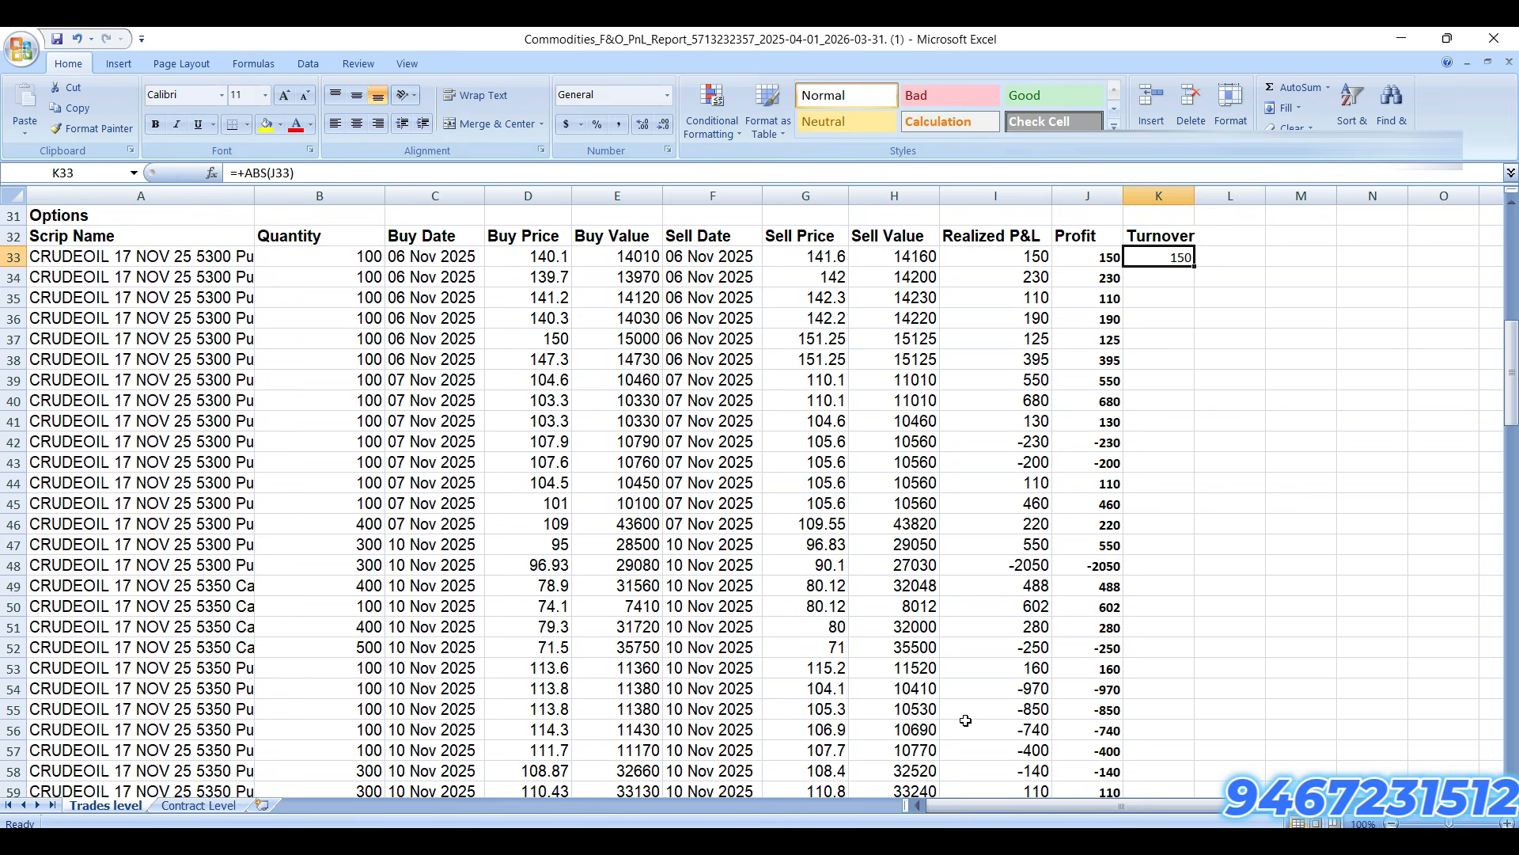
Step: Fill the turnover formula from K33 down to K149, the last options trade
{"action": "key", "text": "Left"}
{"action": "key", "text": "ctrl+Down"}
{"action": "key", "text": "Right"}
{"action": "key", "text": "ctrl+shift+Up"}
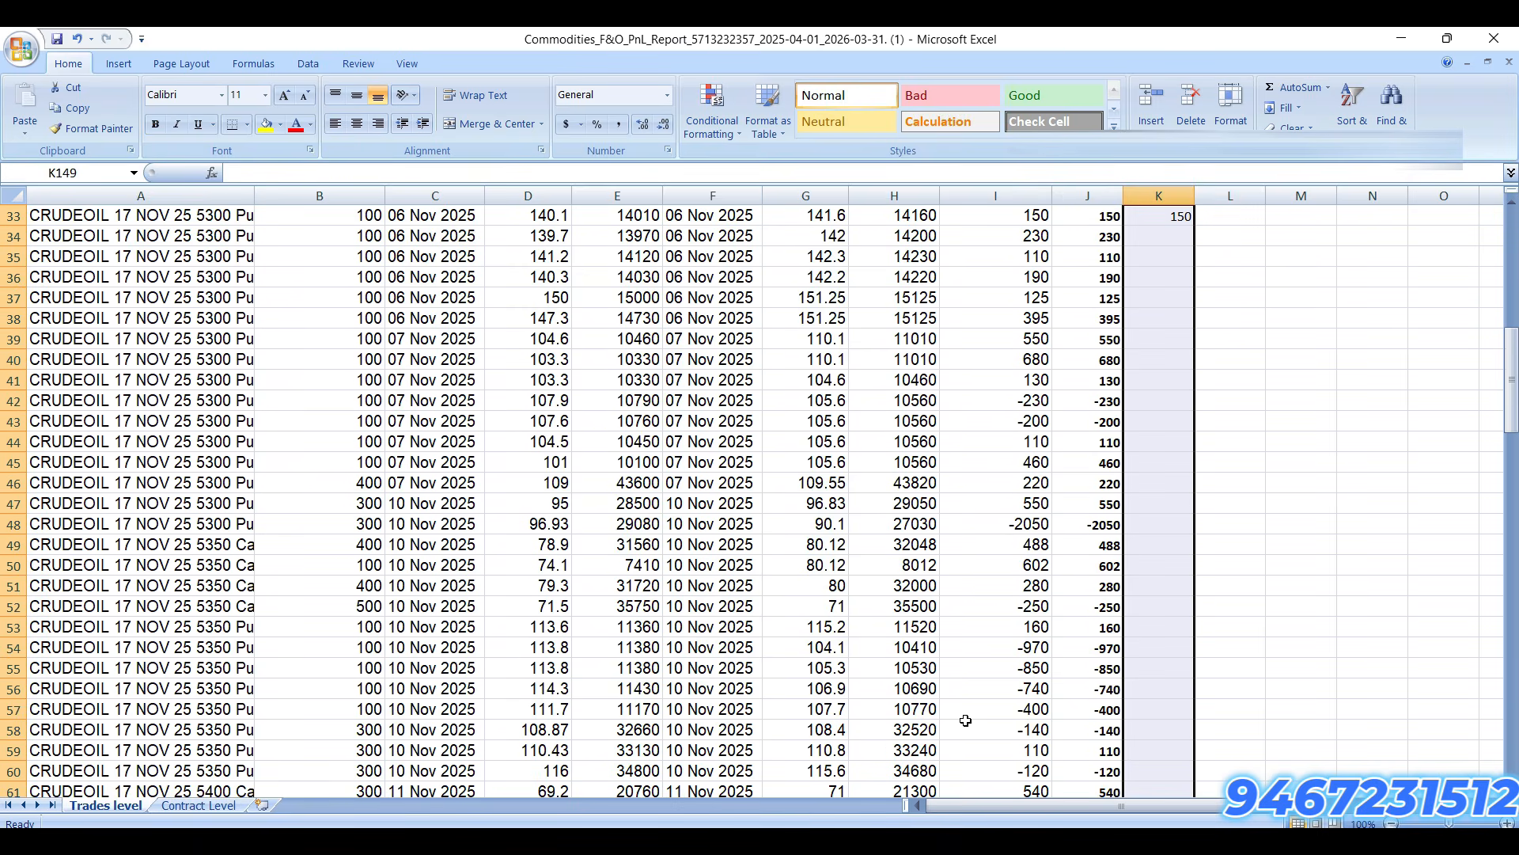
{"action": "key", "text": "ctrl+d"}
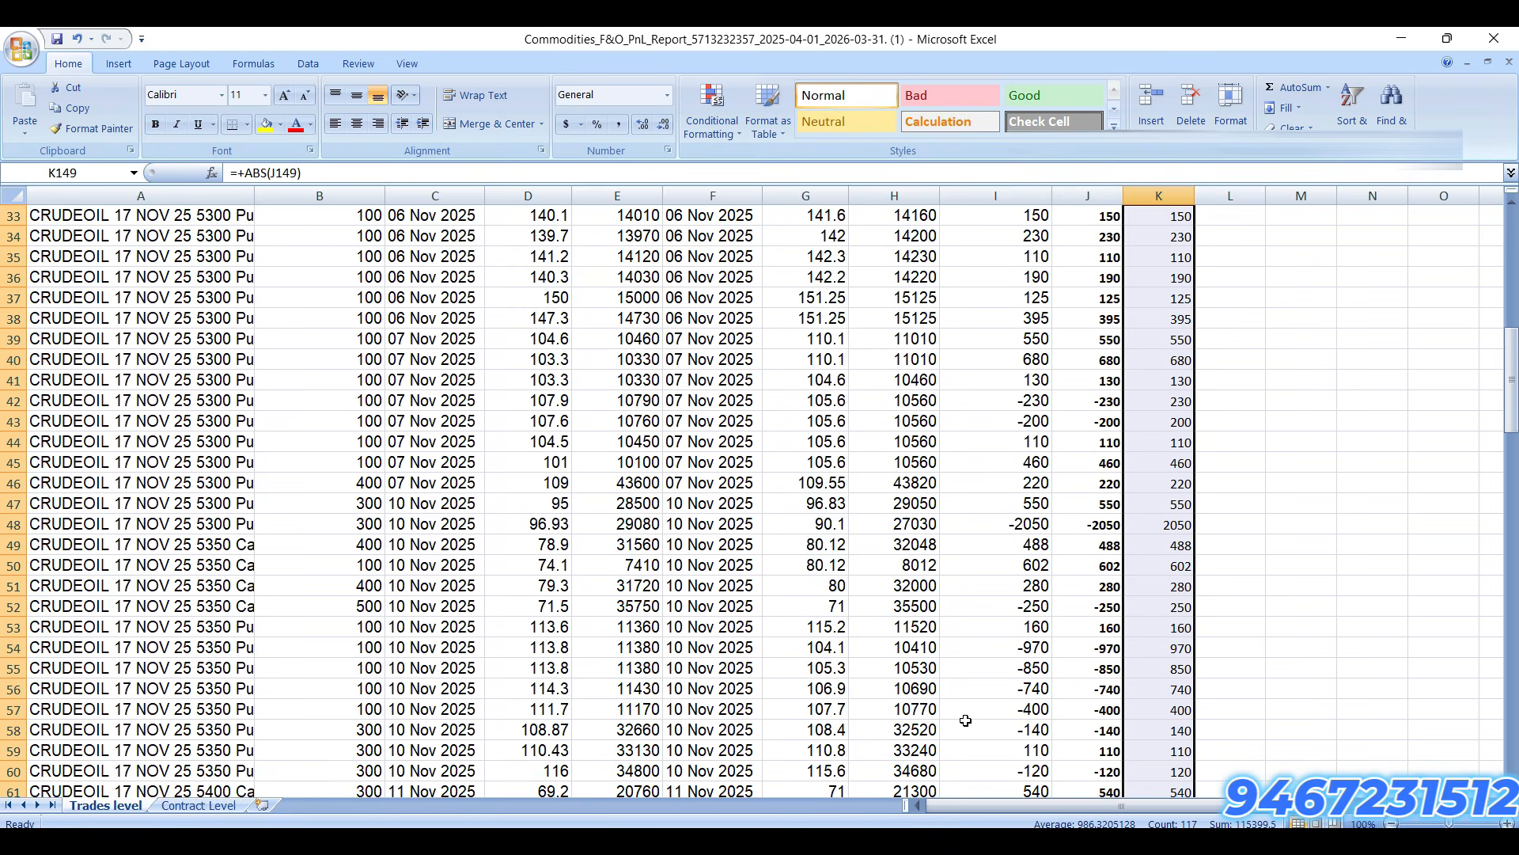
Step: Compare the Turnover values with the Profit values row by row, from row 33 down to row 52
{"action": "key", "text": "ctrl+Up"}
{"action": "key", "text": "Down"}
{"action": "key", "text": "Left"}
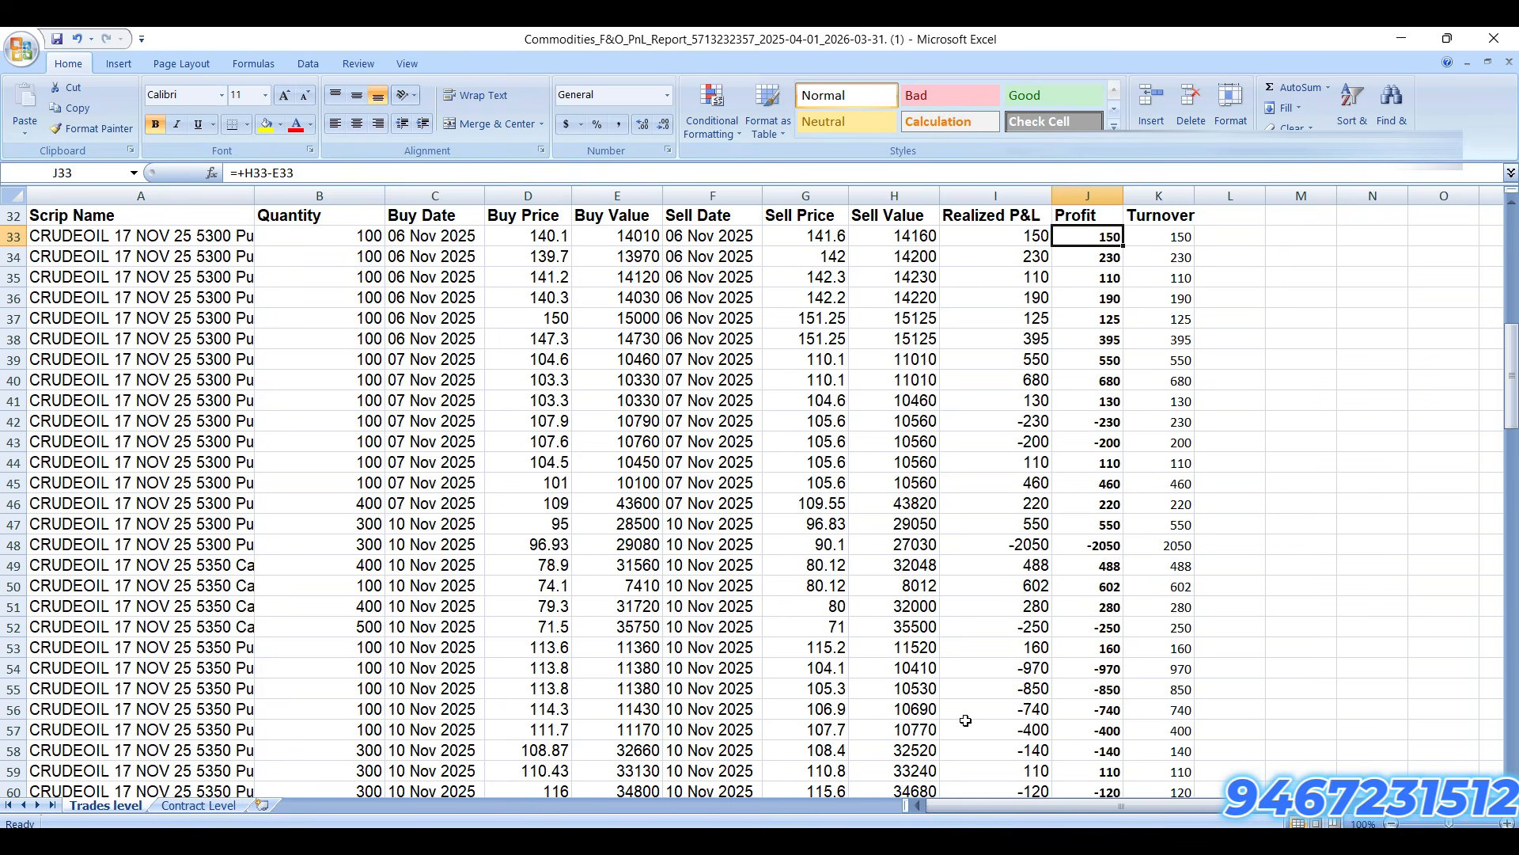
{"action": "key", "text": "Right"}
{"action": "key", "text": "Down"}
{"action": "key", "text": "Down"}
{"action": "key", "text": "Down"}
{"action": "key", "text": "Down"}
{"action": "key", "text": "Down"}
{"action": "key", "text": "Down"}
{"action": "key", "text": "Down"}
{"action": "key", "text": "Down"}
{"action": "key", "text": "Down"}
{"action": "key", "text": "Down"}
{"action": "key", "text": "Down"}
{"action": "key", "text": "Down"}
{"action": "key", "text": "Down"}
{"action": "key", "text": "Down"}
{"action": "key", "text": "Down"}
{"action": "key", "text": "Left"}
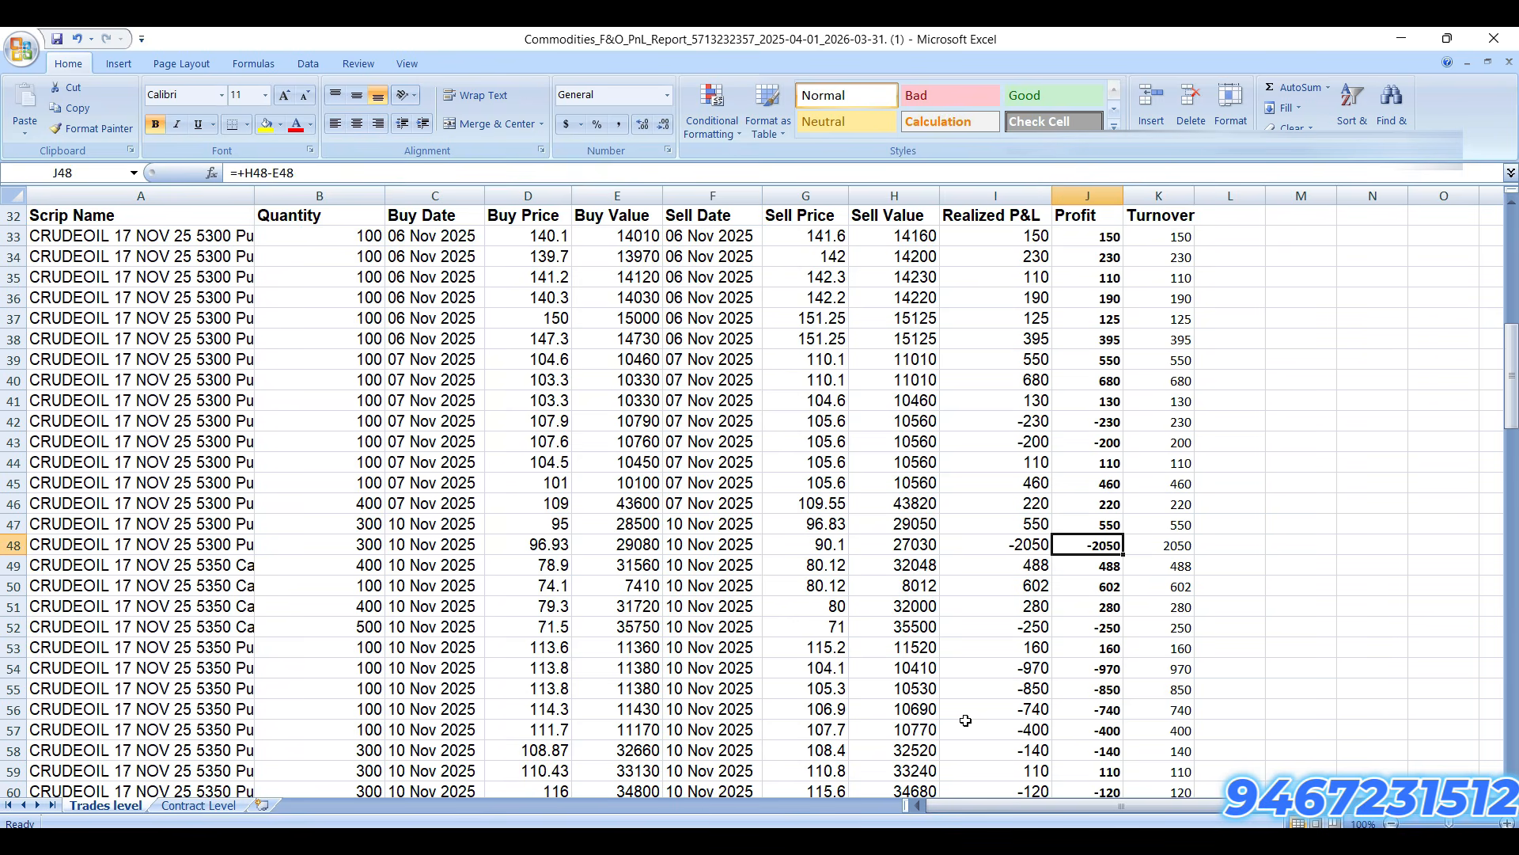
{"action": "key", "text": "Right"}
{"action": "key", "text": "Down"}
{"action": "key", "text": "Down"}
{"action": "key", "text": "Down"}
{"action": "key", "text": "Down"}
{"action": "key", "text": "Left"}
{"action": "key", "text": "Right"}
{"action": "key", "text": "Up"}
{"action": "key", "text": "Up"}
{"action": "key", "text": "Up"}
{"action": "key", "text": "Up"}
{"action": "key", "text": "Up"}
{"action": "key", "text": "Up"}
{"action": "key", "text": "Up"}
{"action": "key", "text": "Up"}
{"action": "key", "text": "Up"}
{"action": "key", "text": "Up"}
{"action": "key", "text": "Up"}
{"action": "key", "text": "Up"}
{"action": "key", "text": "Up"}
{"action": "key", "text": "Up"}
{"action": "key", "text": "Up"}
{"action": "key", "text": "Up"}
{"action": "key", "text": "Up"}
{"action": "key", "text": "Up"}
{"action": "key", "text": "Up"}
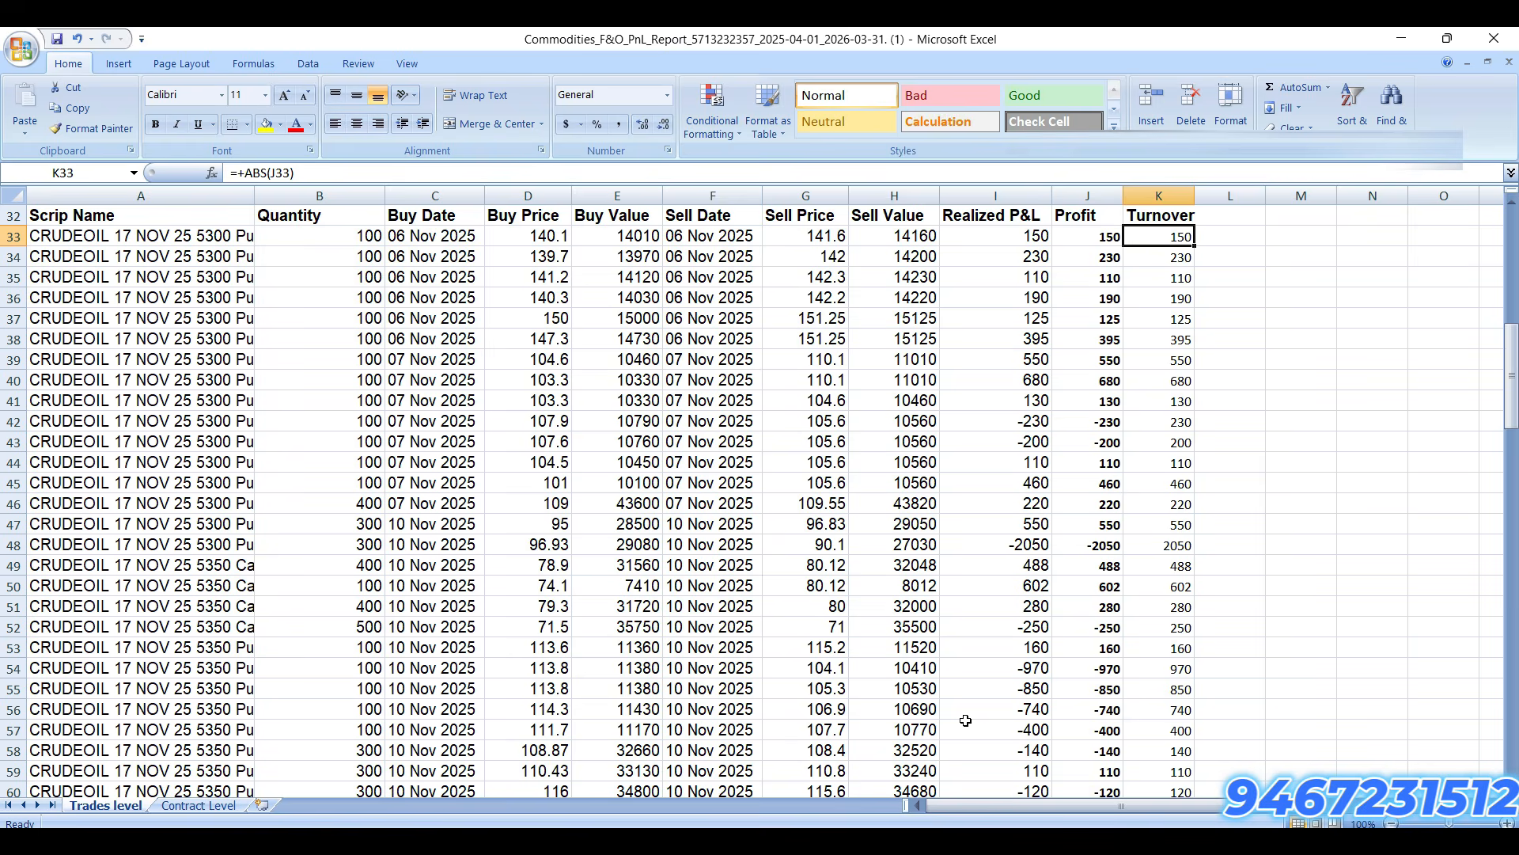
Step: Total the Turnover column in K151 by copying the sum formula from the Profit total in J151
{"action": "key", "text": "ctrl+Down"}
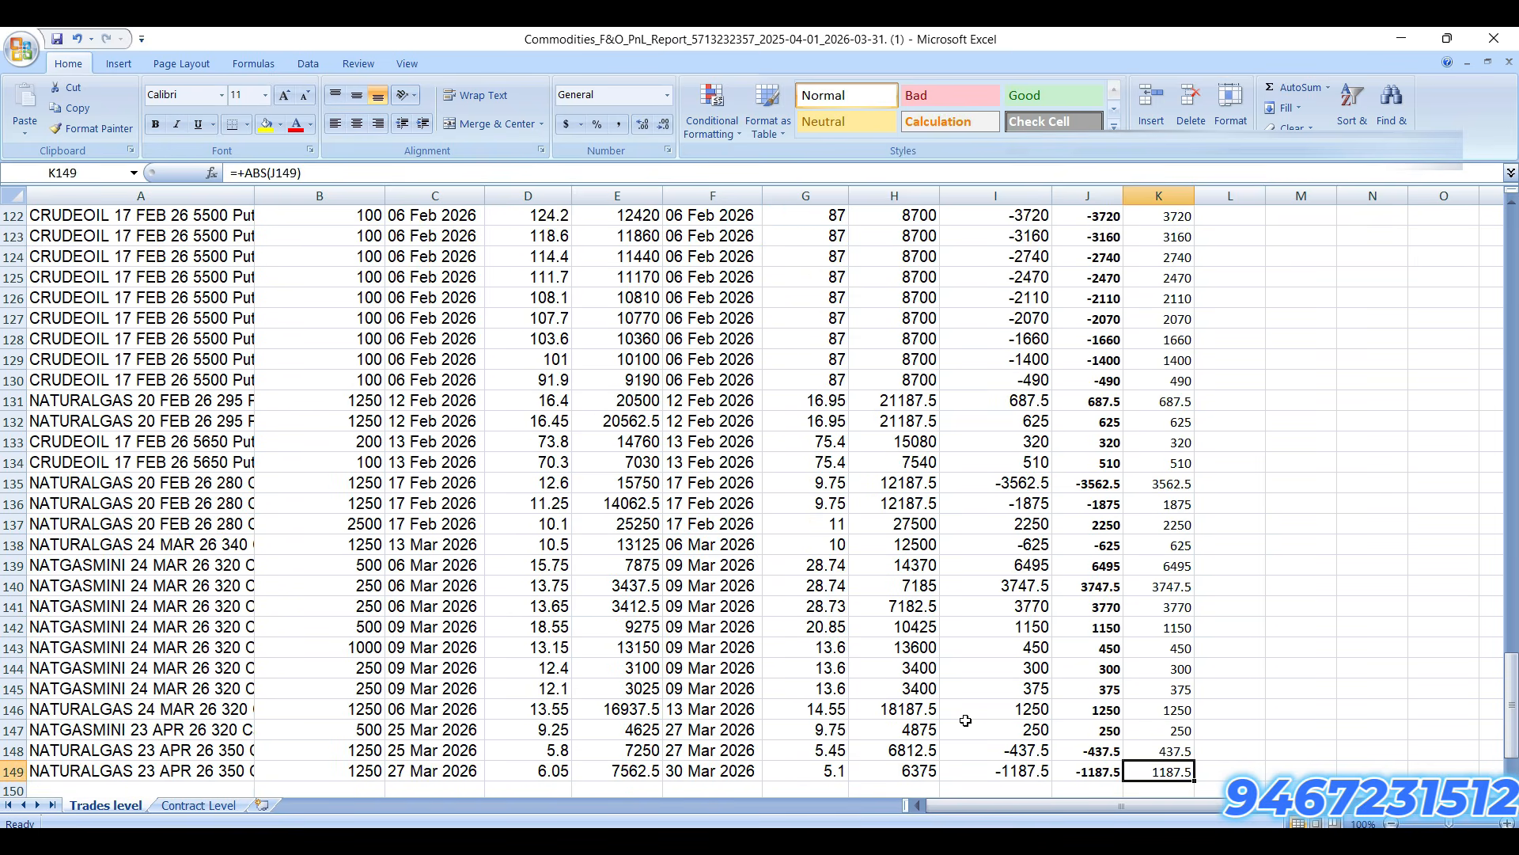
{"action": "key", "text": "Down"}
{"action": "key", "text": "Down"}
{"action": "key", "text": "alt+equal"}
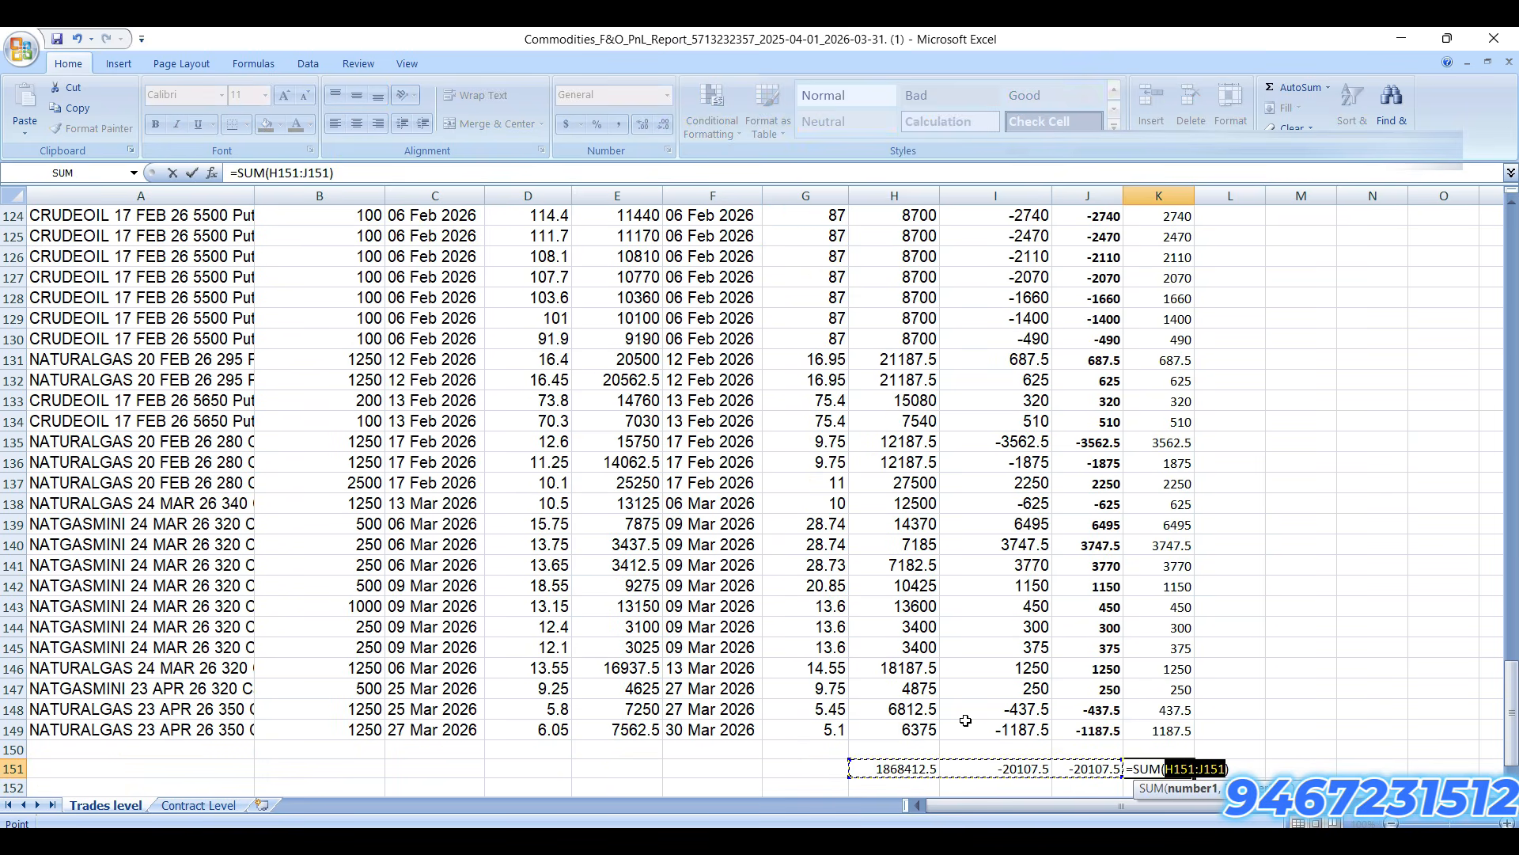
{"action": "key", "text": "Escape"}
{"action": "key", "text": "Left"}
{"action": "key", "text": "ctrl+c"}
{"action": "key", "text": "Right"}
{"action": "key", "text": "ctrl+v"}
{"action": "key", "text": "Escape"}
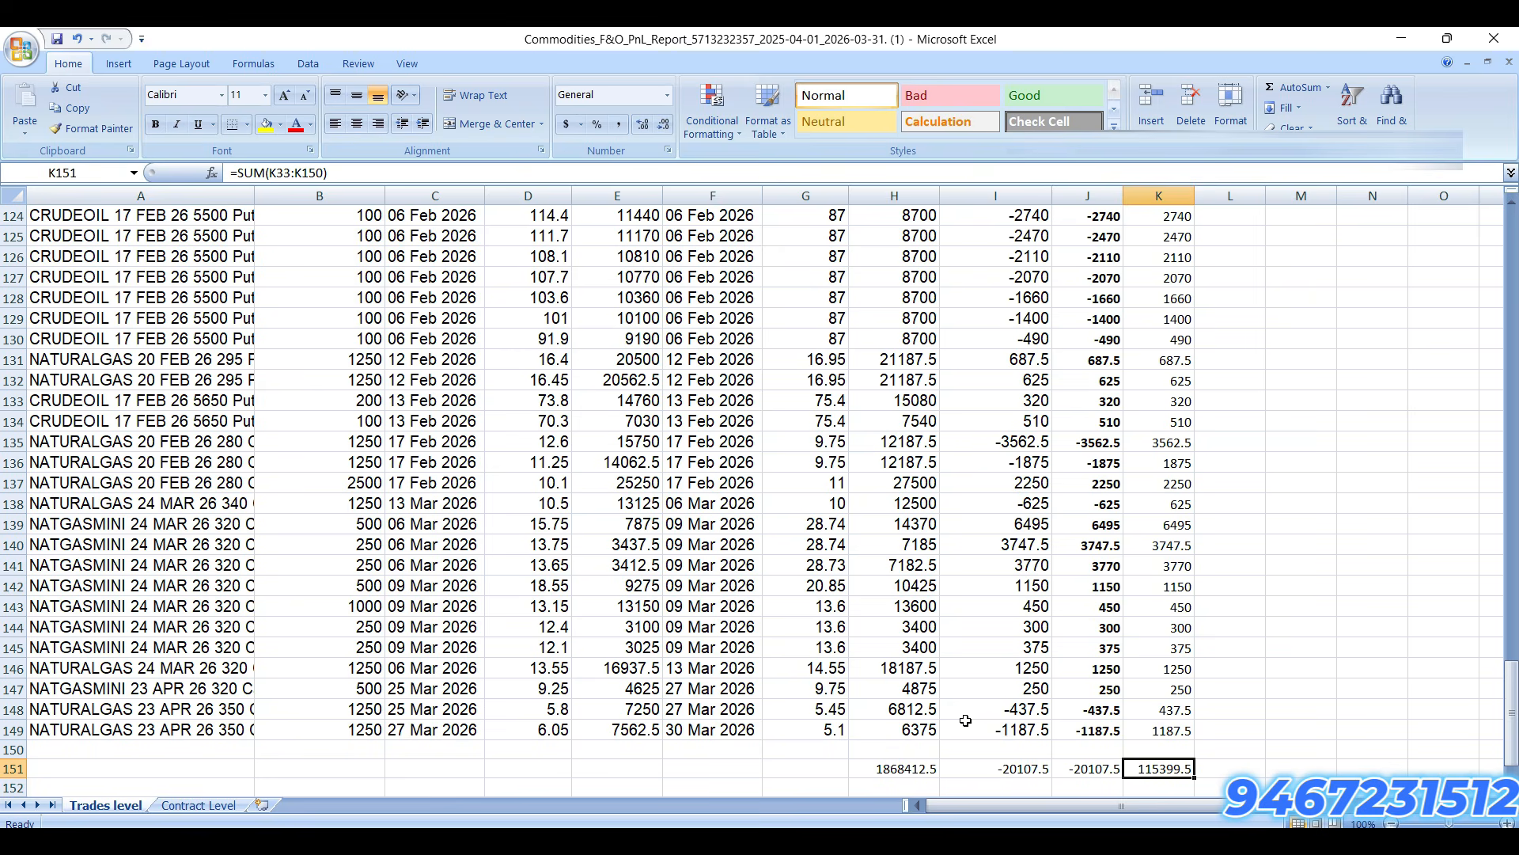
Step: Apply the Comma number style to the Turnover total in K151 and the Profit total in J151, widening columns K and J to fit
{"action": "left_click", "coordinate": [621, 125]}
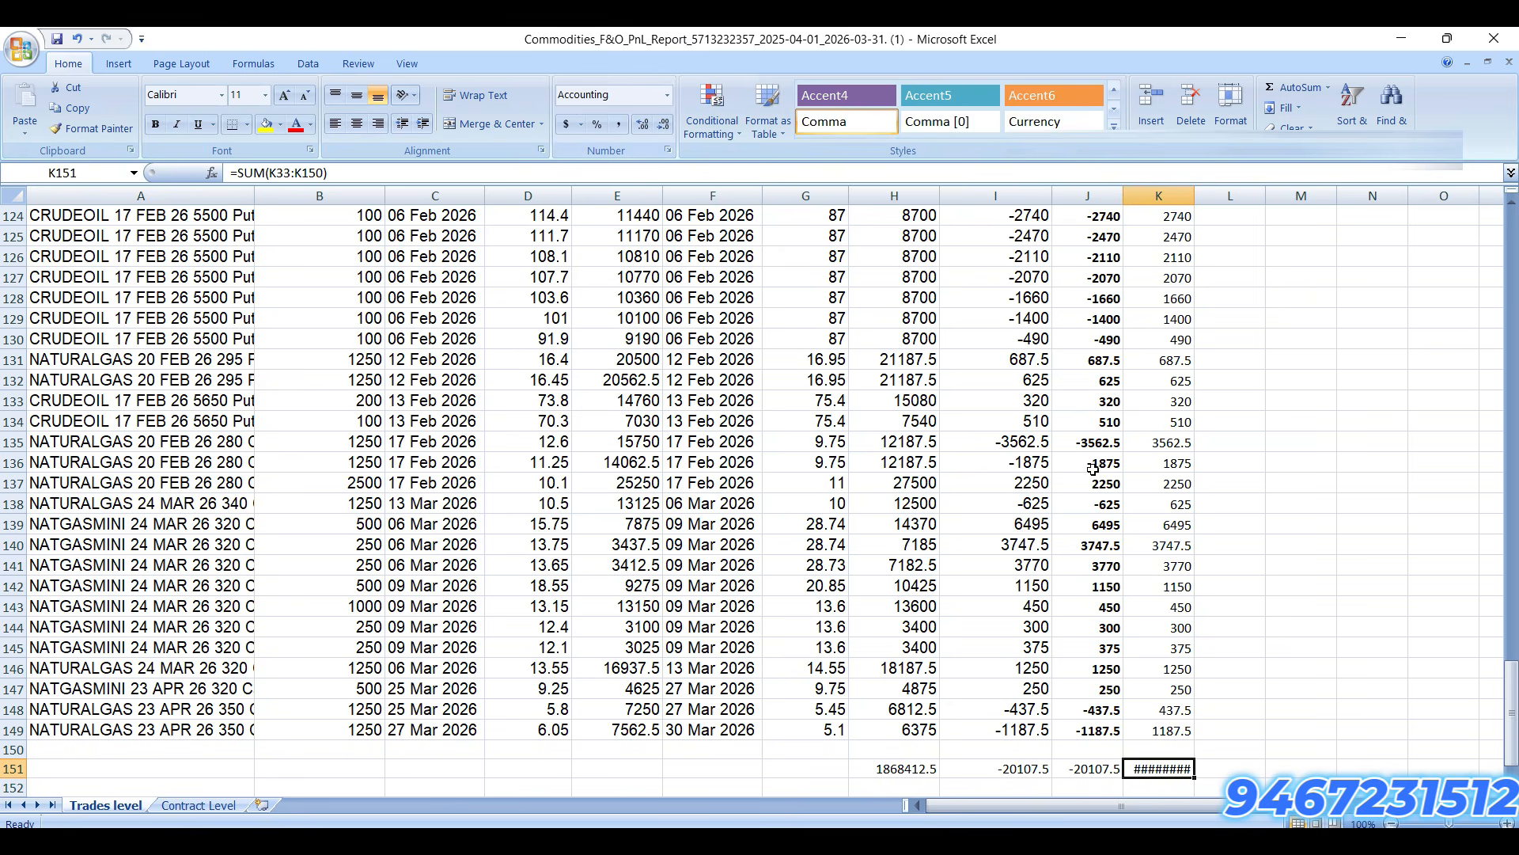
{"action": "left_click_drag", "start_coordinate": [1195, 201], "coordinate": [1209, 201]}
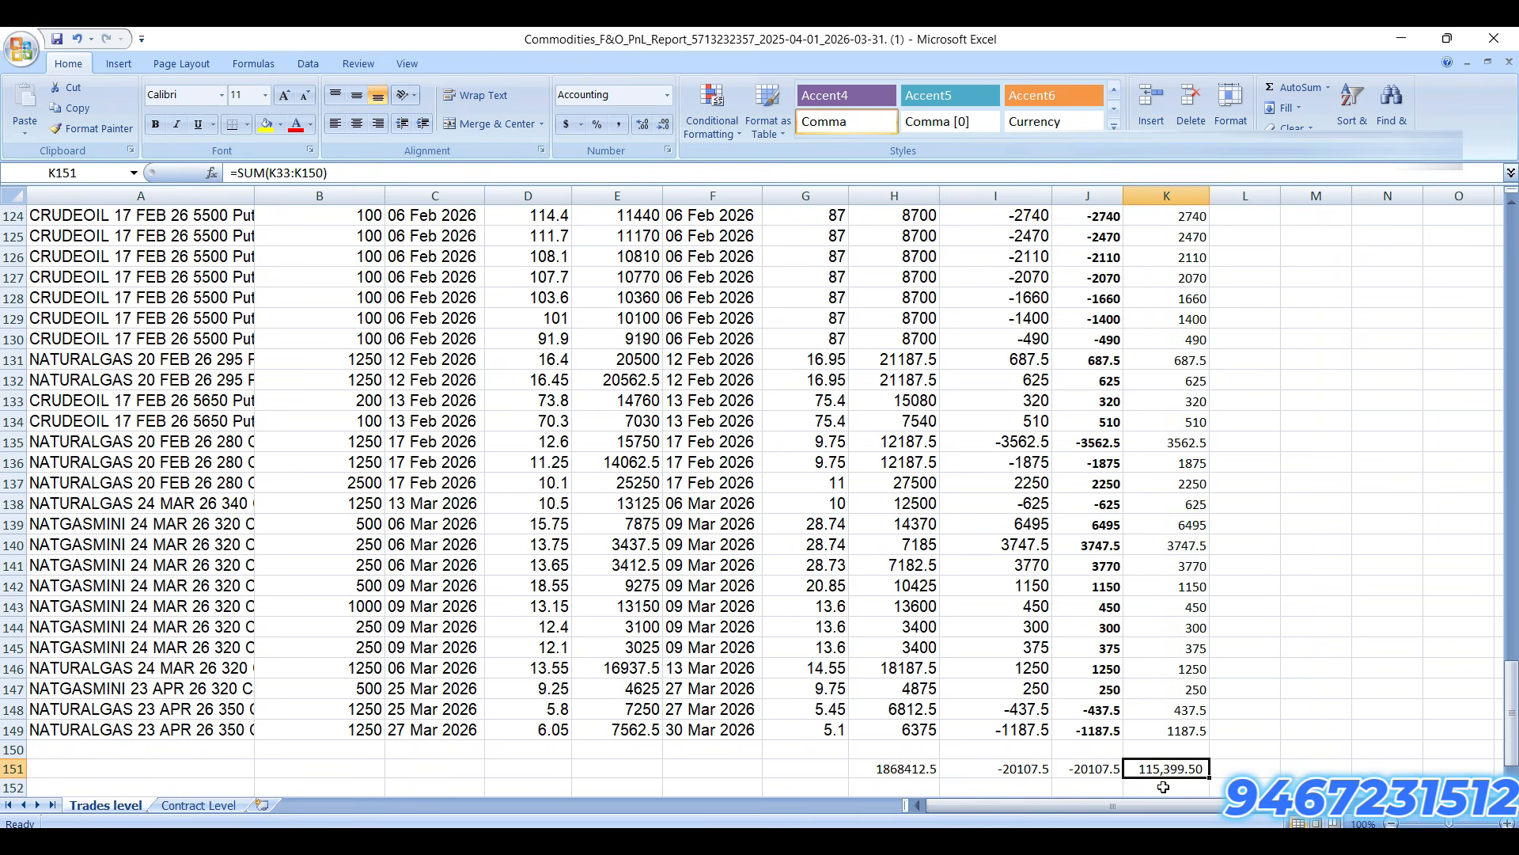
{"action": "left_click", "coordinate": [1096, 773]}
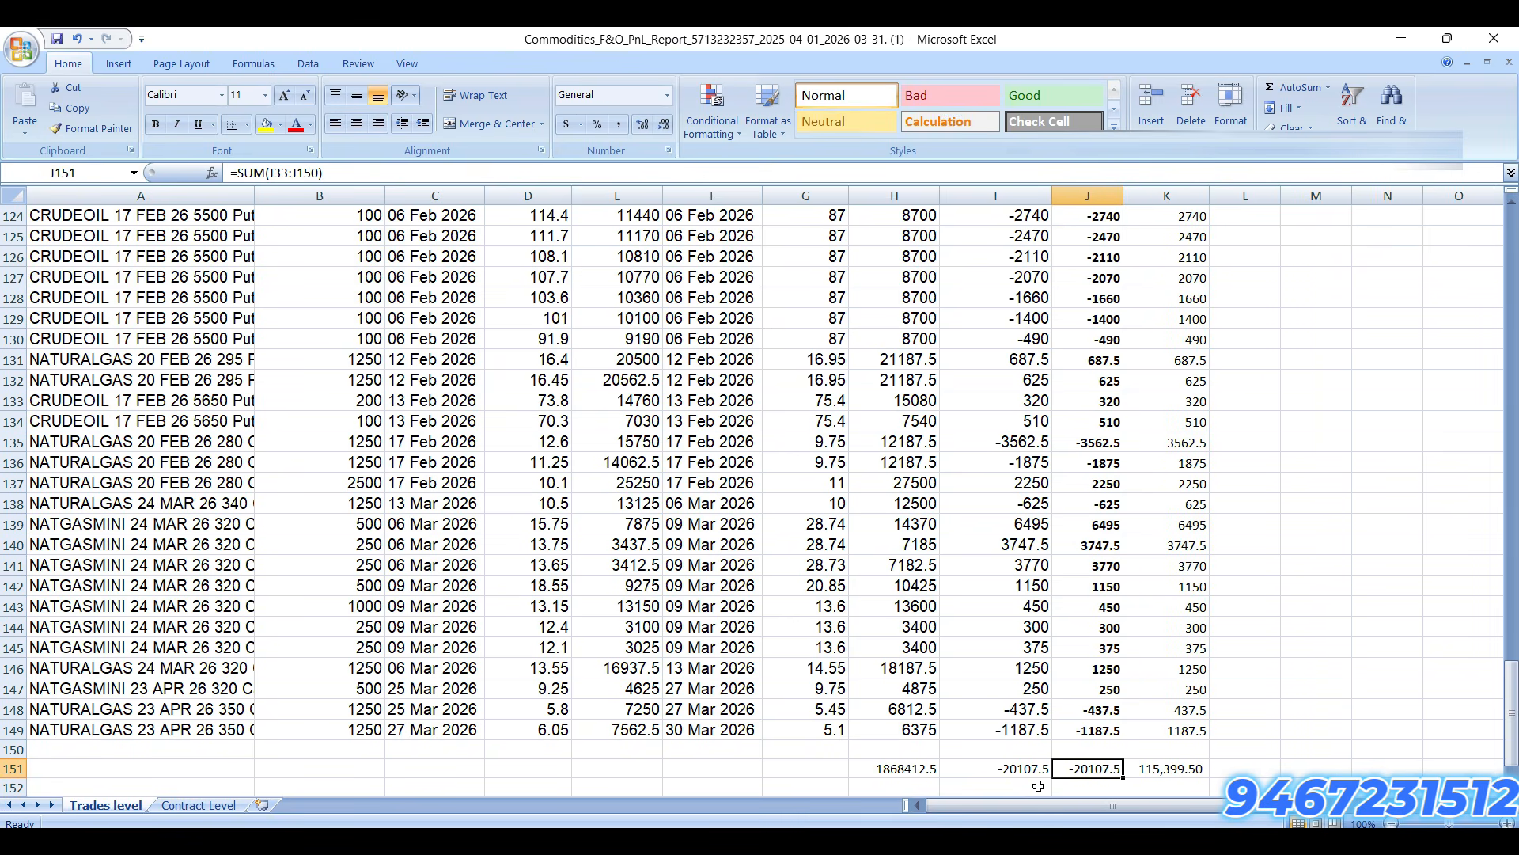
{"action": "mouse_move", "coordinate": [1166, 844]}
{"action": "key", "text": "alt+h"}
{"action": "key", "text": "k"}
{"action": "left_click_drag", "start_coordinate": [1124, 195], "coordinate": [1140, 204]}
{"action": "left_click", "coordinate": [1186, 772]}
{"action": "left_click", "coordinate": [1111, 774]}
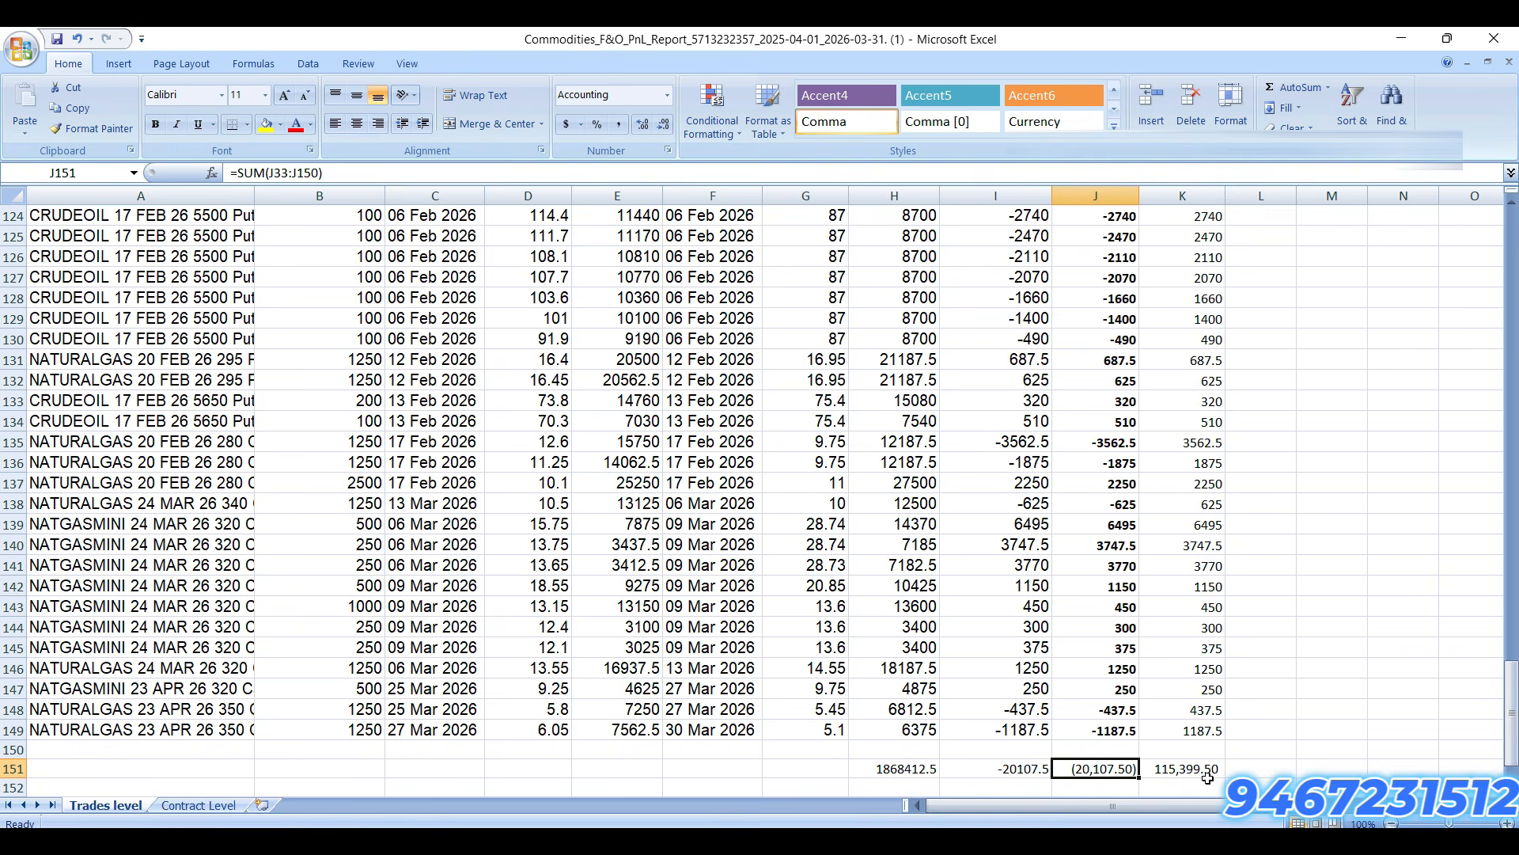
Step: Enter the labels "Turnover" in E8 and "Profit" in E9, beside the summary at the top of the sheet
{"action": "scroll", "coordinate": [1179, 767], "scroll_direction": "up", "scroll_amount": 13}
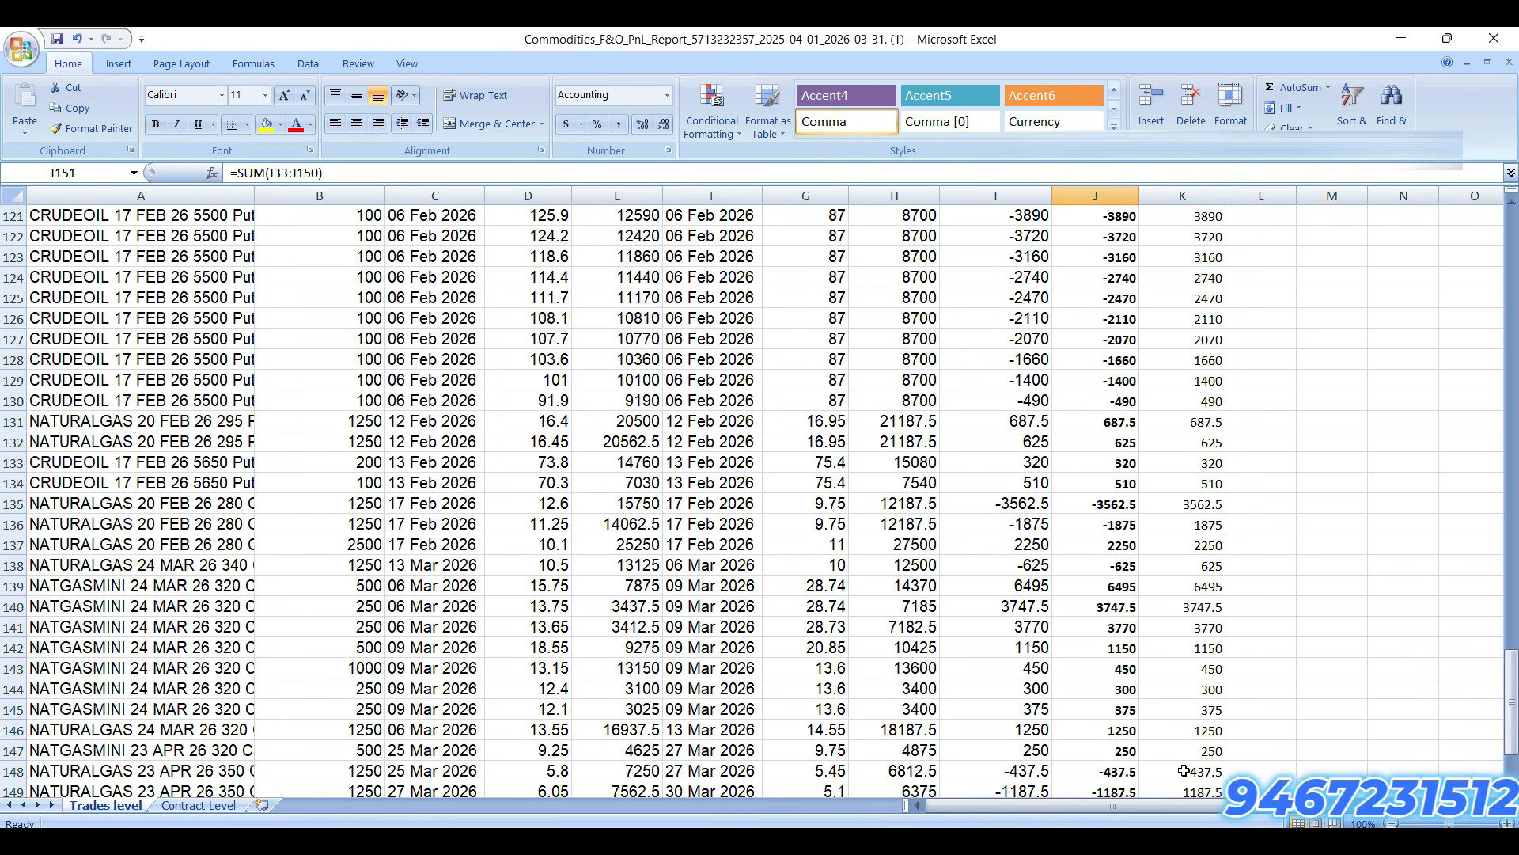
{"action": "scroll", "coordinate": [1183, 770], "scroll_direction": "up", "scroll_amount": 14}
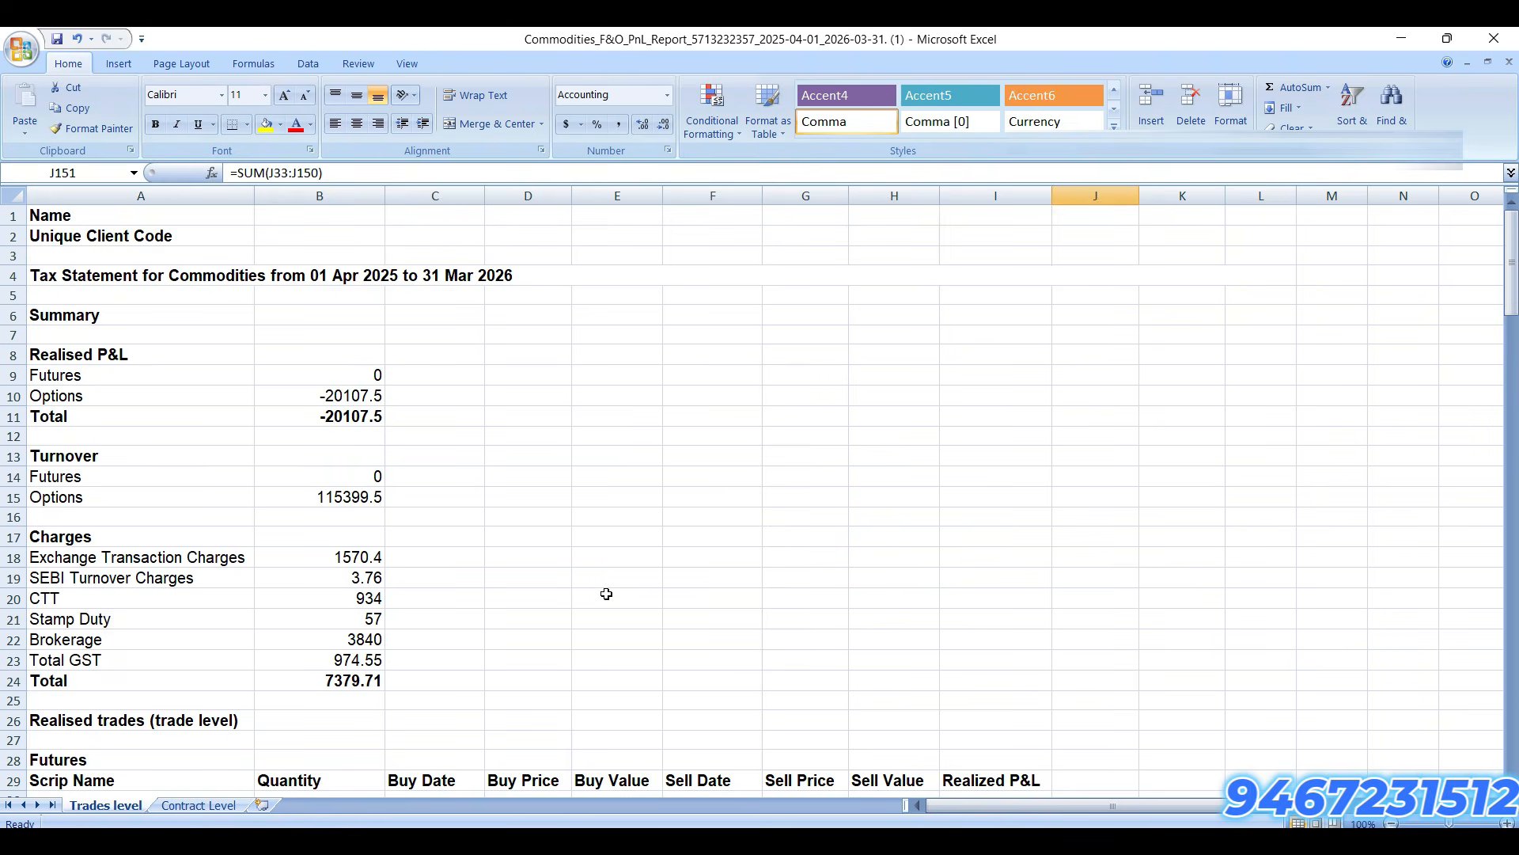
{"action": "left_click", "coordinate": [639, 357]}
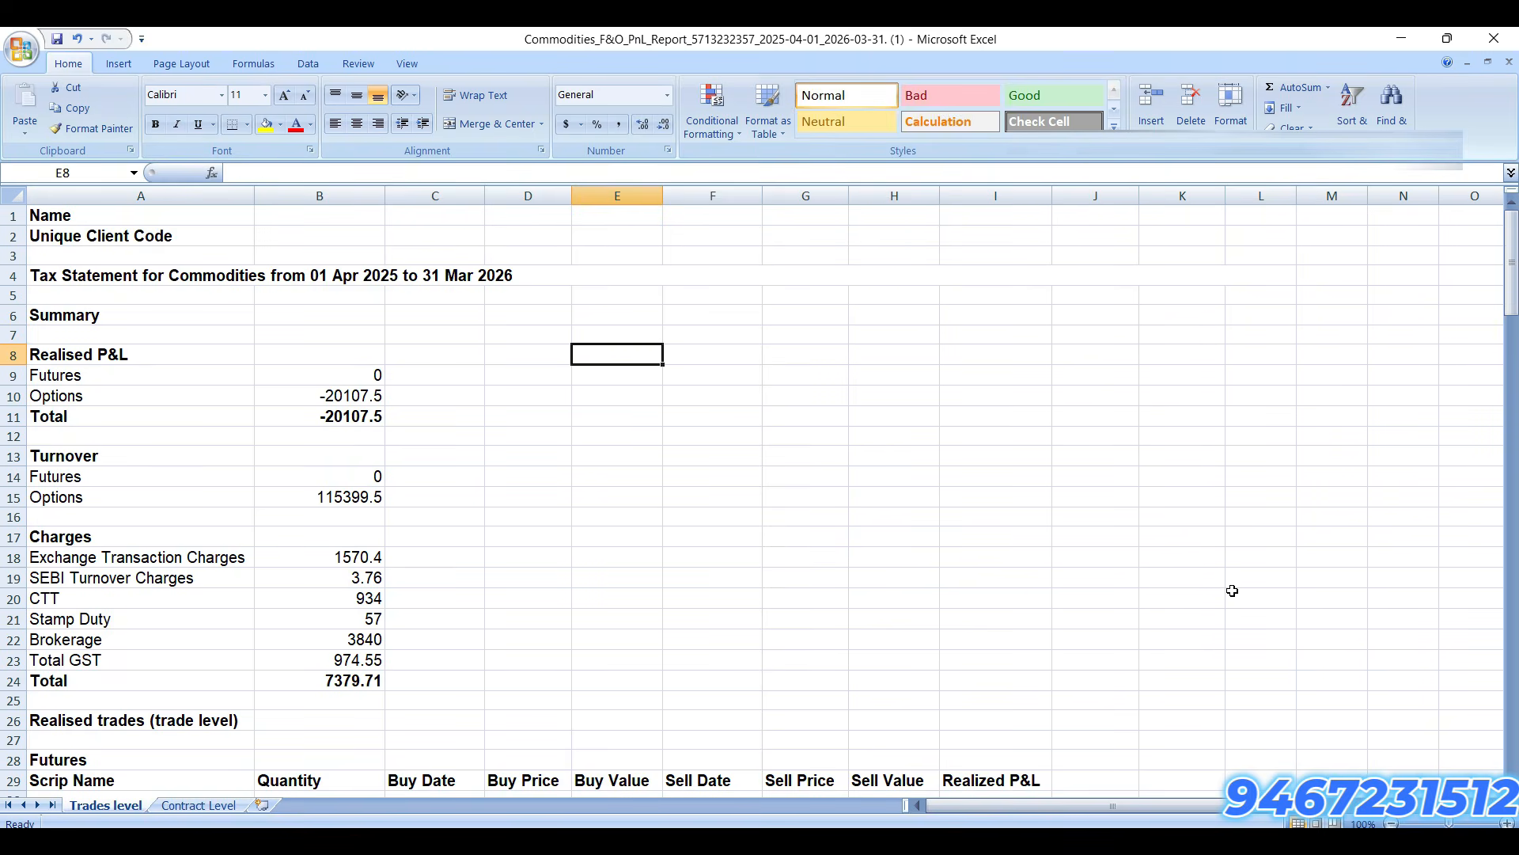
{"action": "type", "text": "Turnov"}
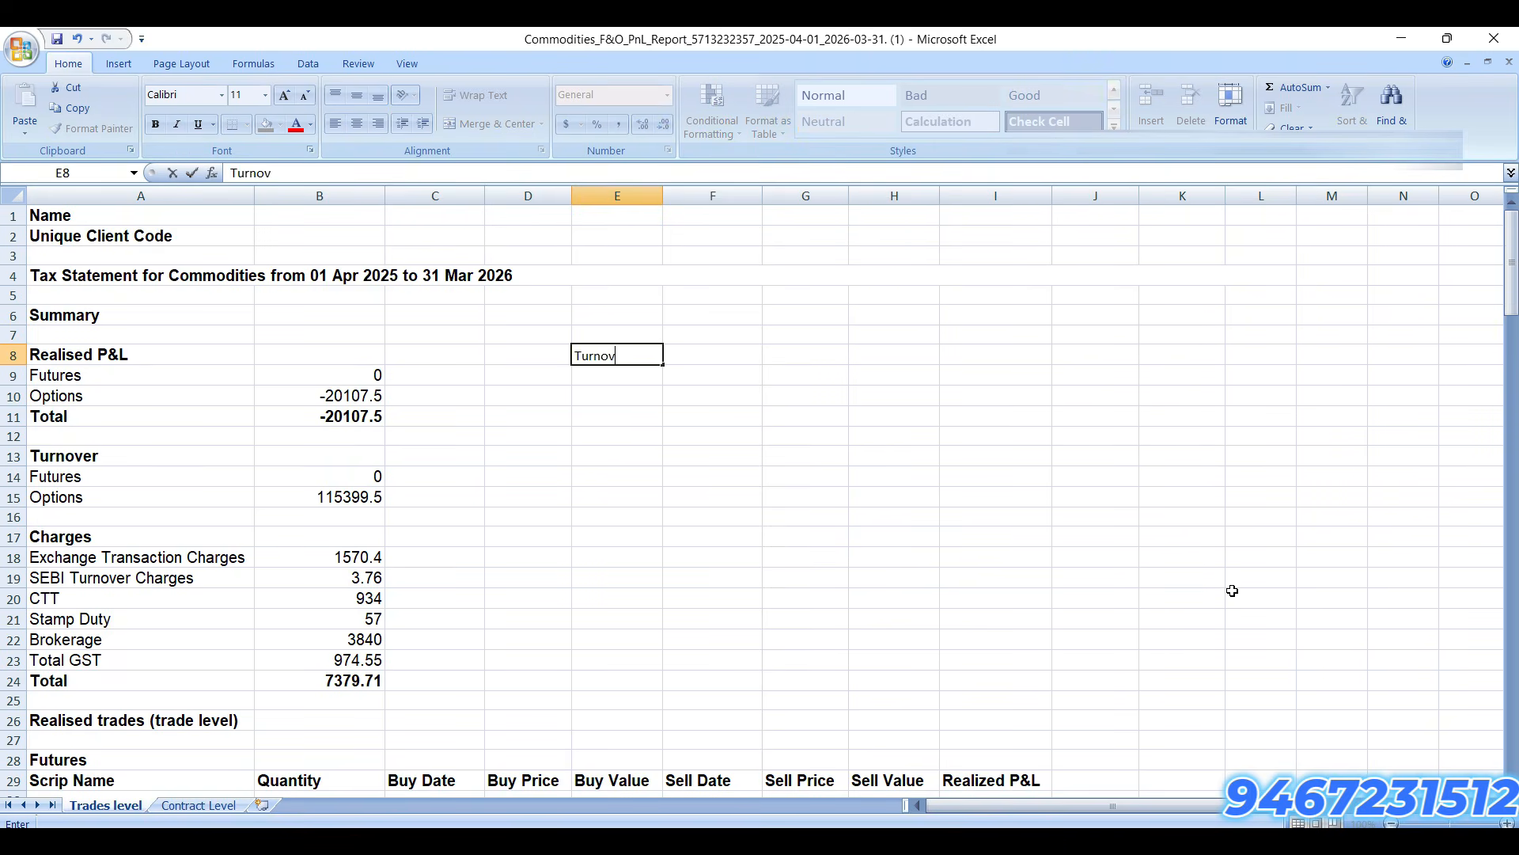
{"action": "type", "text": "er"}
{"action": "key", "text": "Return"}
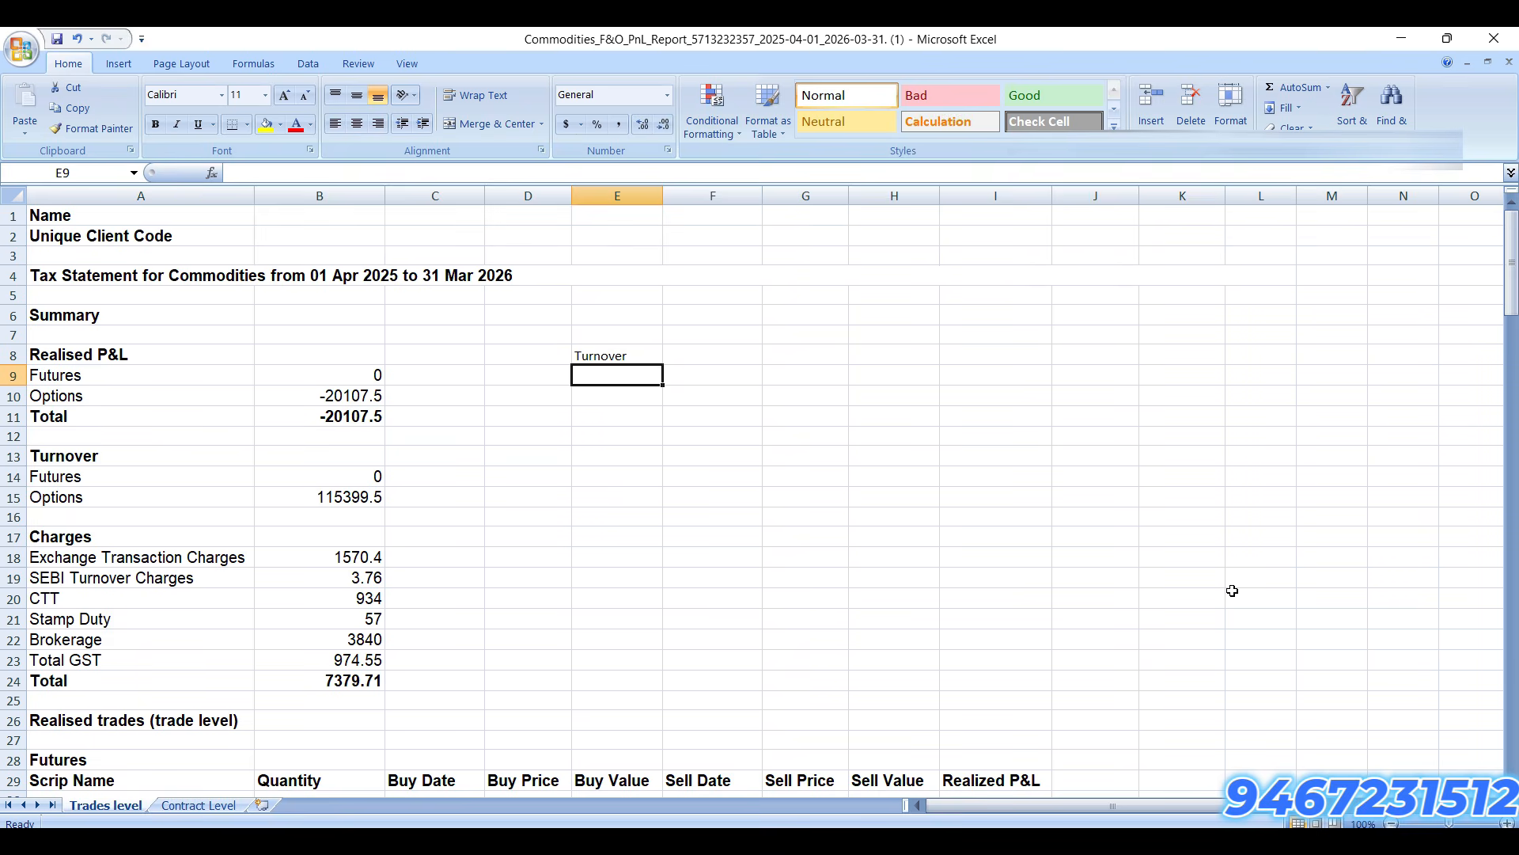
{"action": "type", "text": "Profit"}
{"action": "key", "text": "Return"}
Step: Link F8, beside the Turnover label, to the Turnover column's total in K151
{"action": "key", "text": "Up"}
{"action": "key", "text": "Up"}
{"action": "key", "text": "Right"}
{"action": "type", "text": "+"}
{"action": "scroll", "coordinate": [1235, 597], "scroll_direction": "down", "scroll_amount": 6}
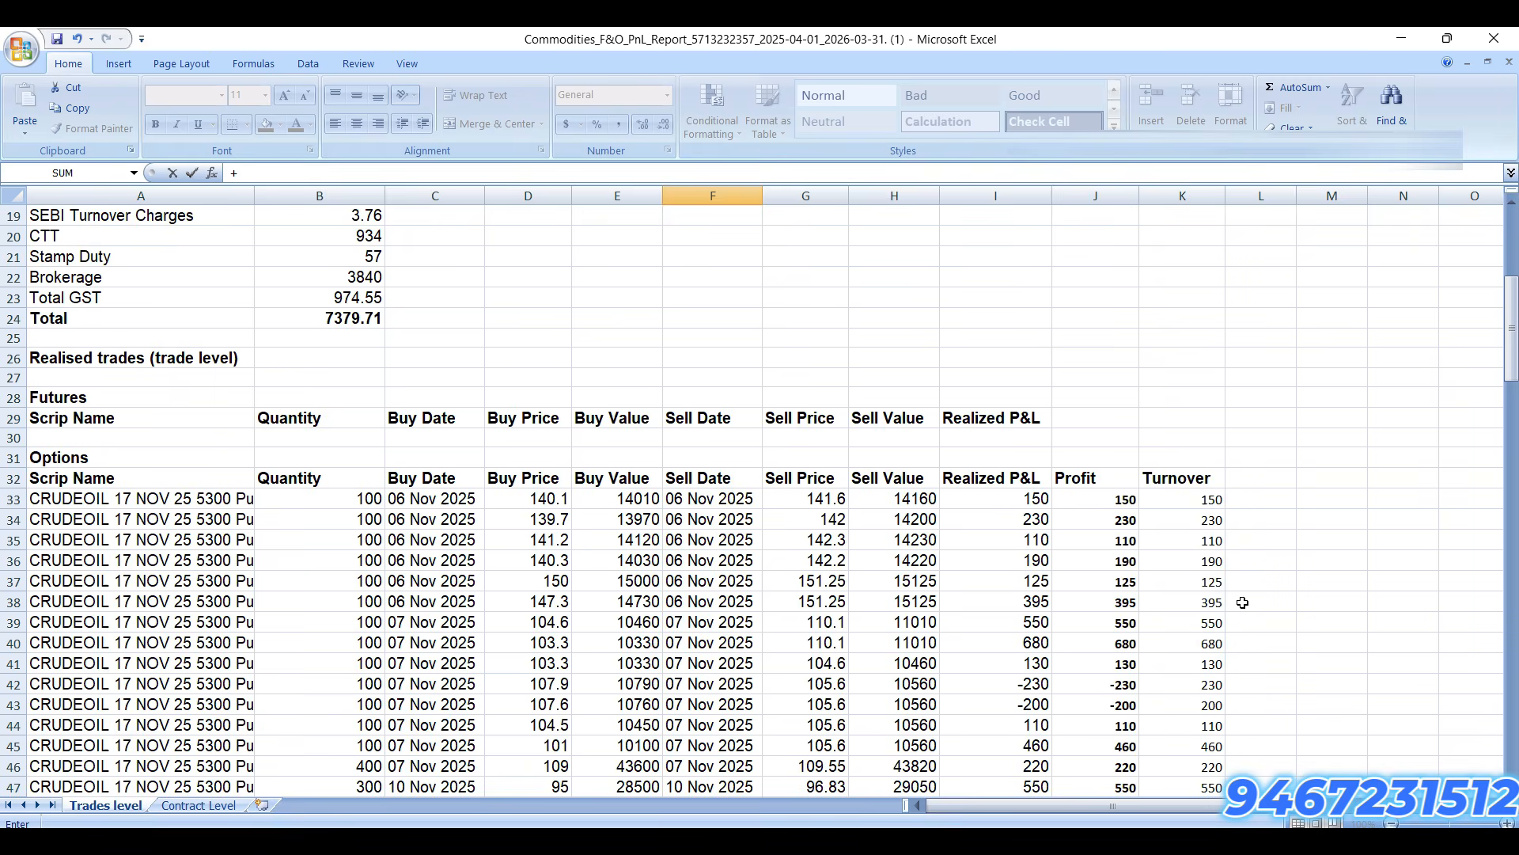
{"action": "left_click", "coordinate": [1223, 481]}
{"action": "key", "text": "ctrl+Down"}
{"action": "key", "text": "ctrl+Down"}
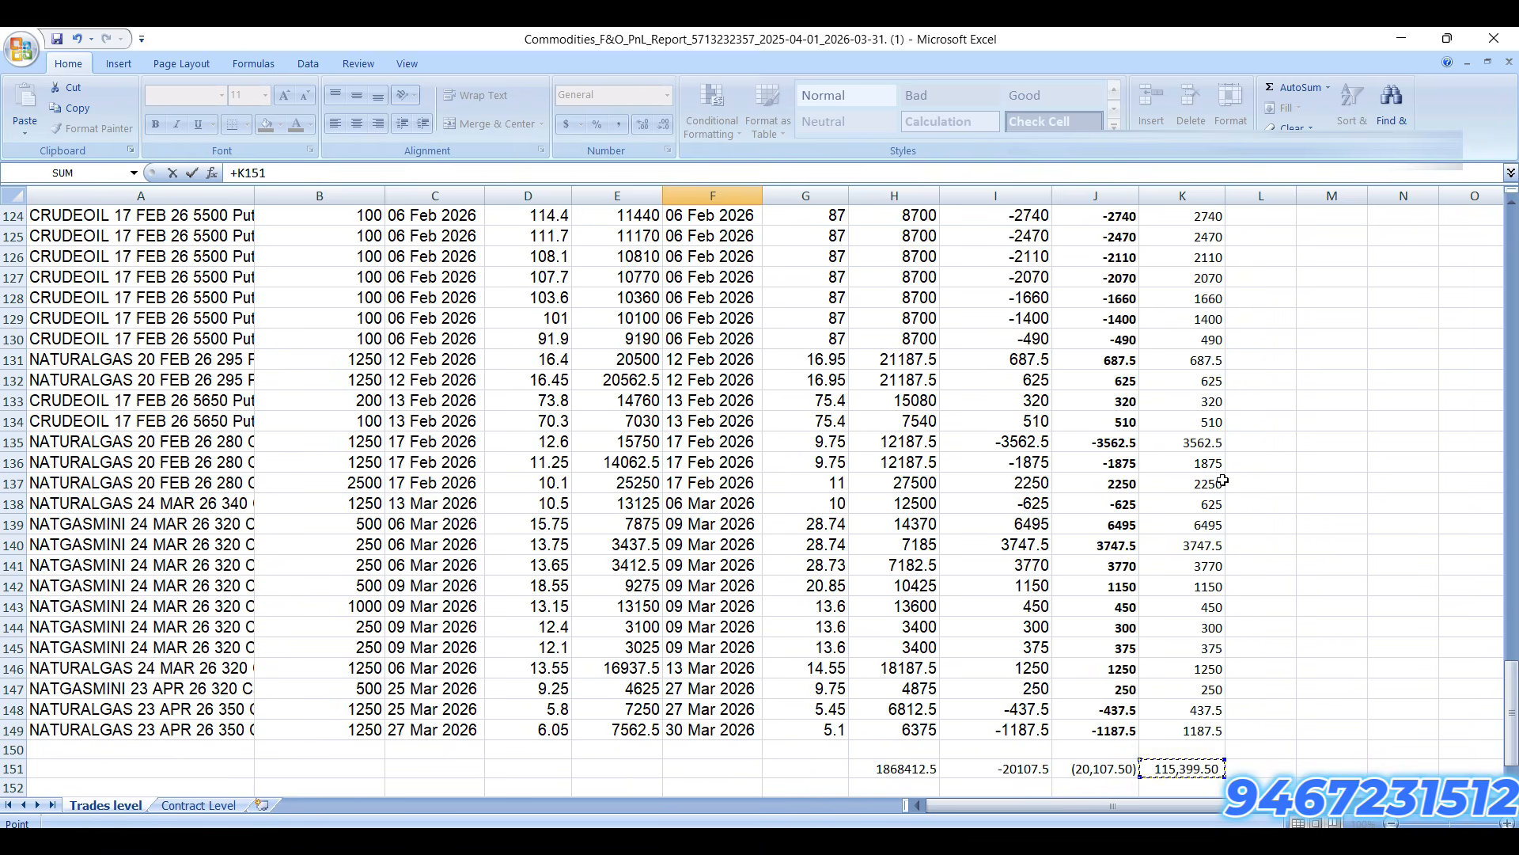
{"action": "key", "text": "Return"}
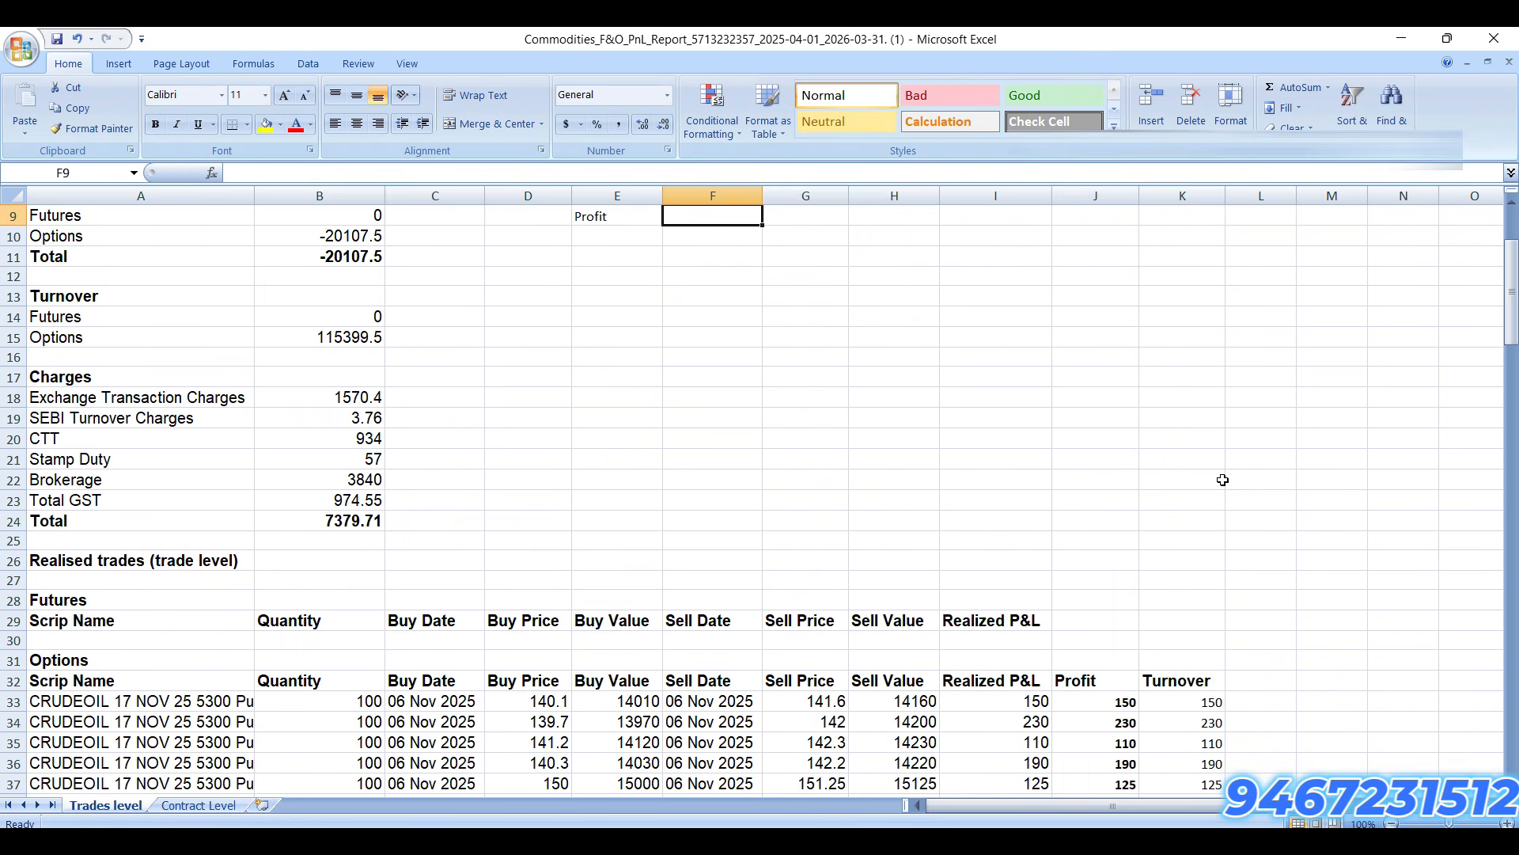
Step: Check the turnover in F8 against the report's own Turnover and Realised P&L summary figures in column B
{"action": "key", "text": "Up"}
{"action": "key", "text": "Down"}
{"action": "key", "text": "Down"}
{"action": "key", "text": "Down"}
{"action": "key", "text": "Down"}
{"action": "key", "text": "Down"}
{"action": "key", "text": "Down"}
{"action": "key", "text": "Down"}
{"action": "key", "text": "Left"}
{"action": "key", "text": "Left"}
{"action": "key", "text": "Left"}
{"action": "key", "text": "Left"}
{"action": "key", "text": "Up"}
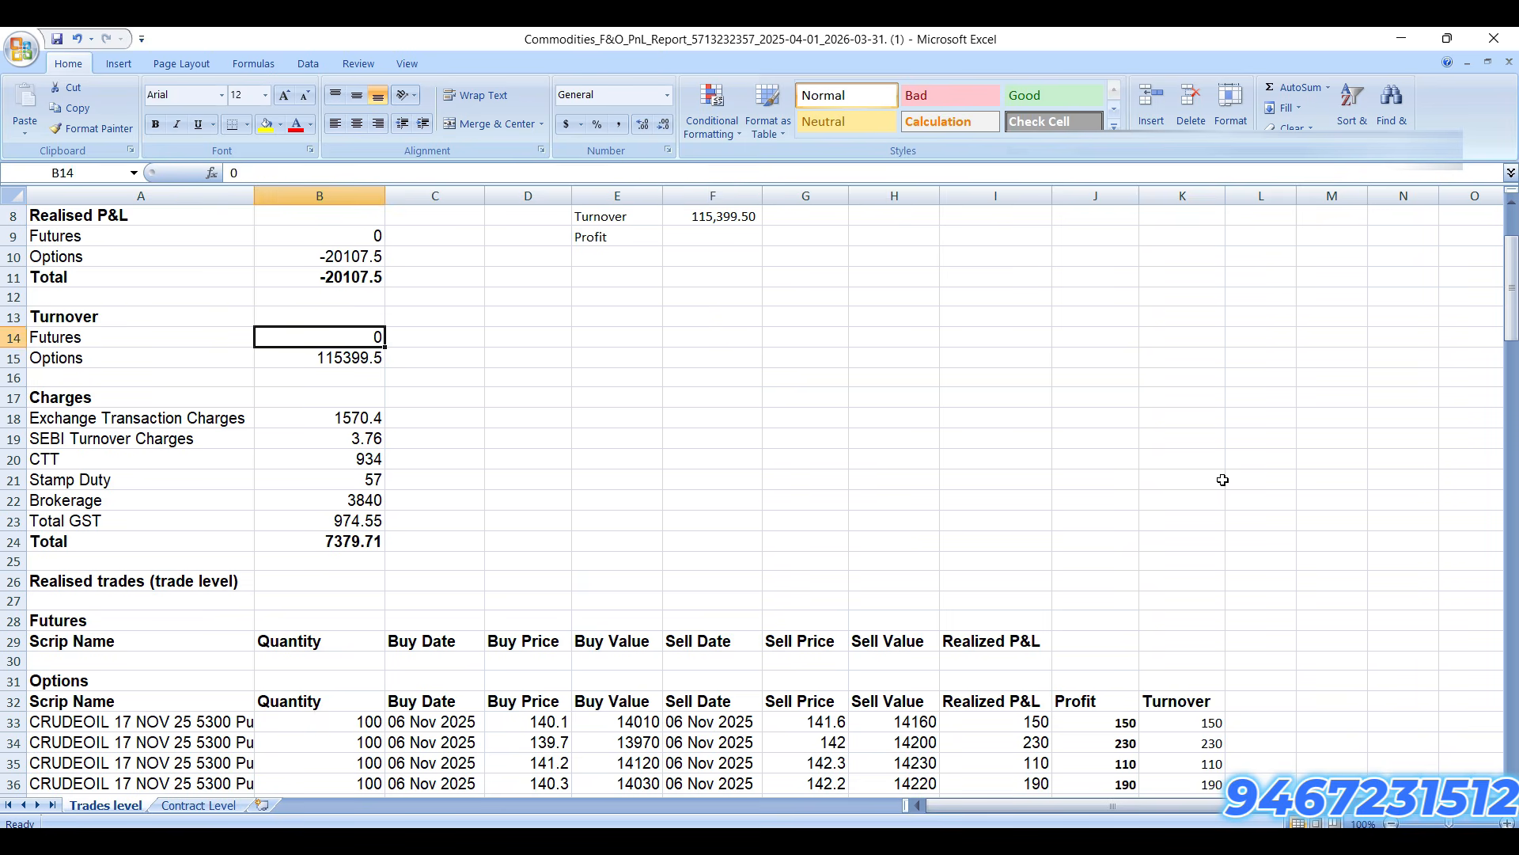
{"action": "key", "text": "Up"}
{"action": "key", "text": "Up"}
{"action": "key", "text": "Up"}
{"action": "key", "text": "Up"}
{"action": "key", "text": "Up"}
{"action": "key", "text": "Up"}
{"action": "key", "text": "Up"}
Step: Link F9, beside the Profit label, to the Profit column's total in J151
{"action": "key", "text": "Right"}
{"action": "key", "text": "Right"}
{"action": "key", "text": "Right"}
{"action": "key", "text": "Right"}
{"action": "key", "text": "Down"}
{"action": "key", "text": "Down"}
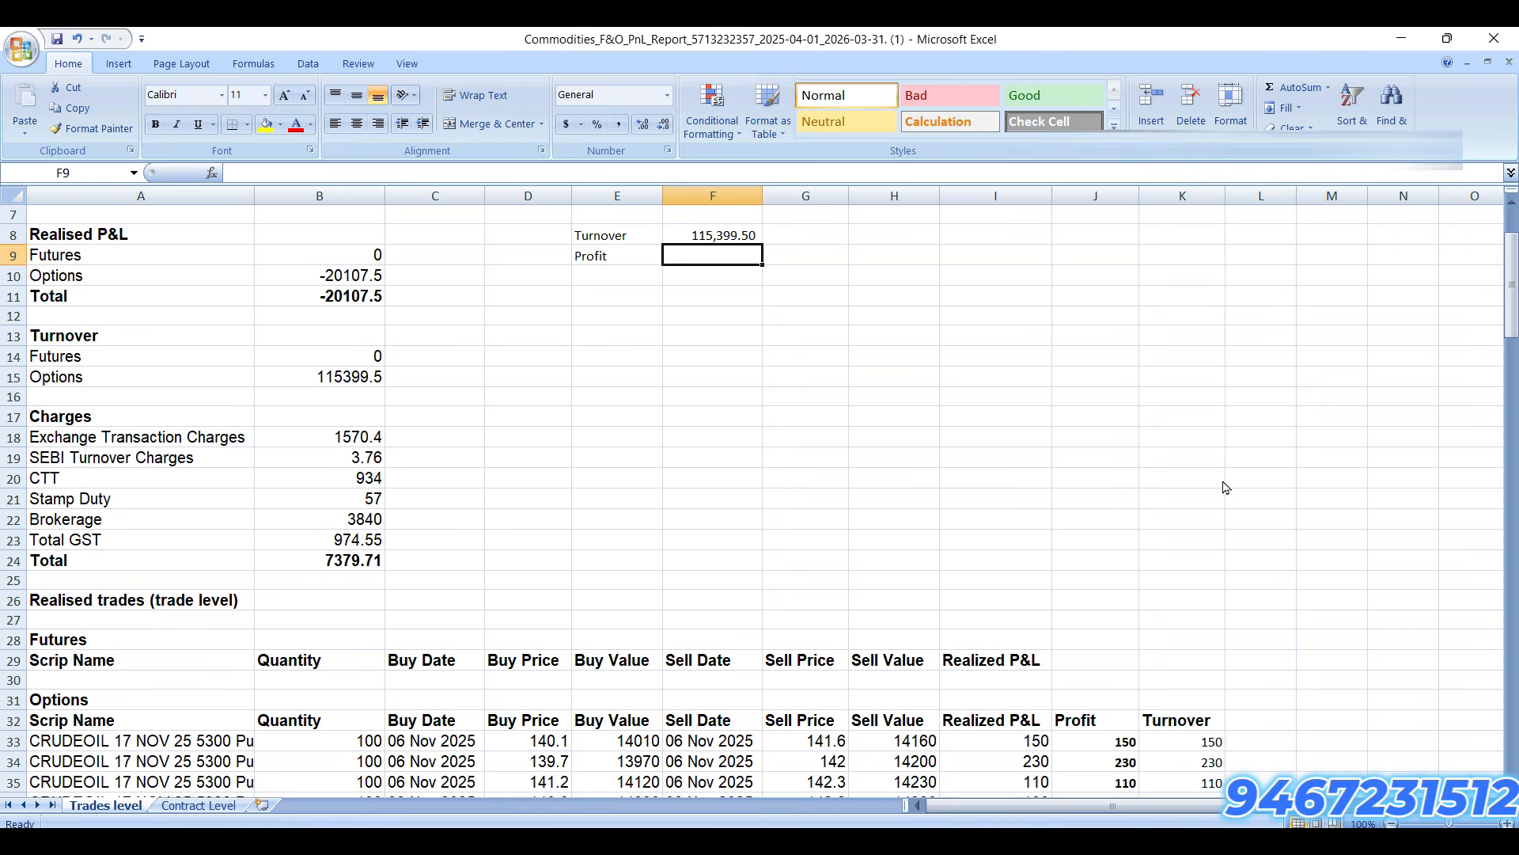
{"action": "type", "text": "+"}
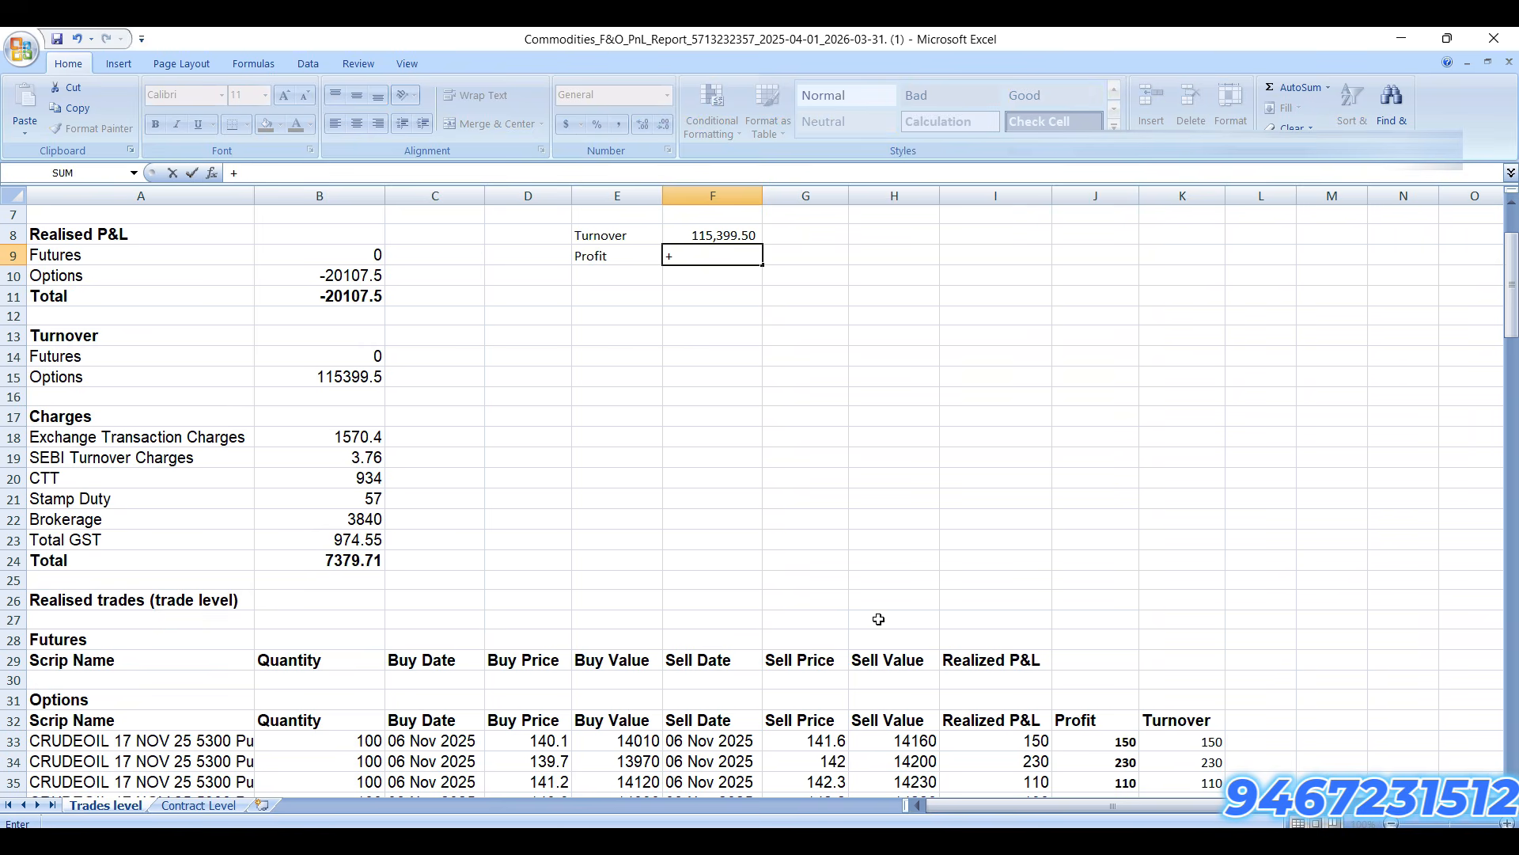
{"action": "left_click", "coordinate": [1116, 719]}
{"action": "key", "text": "ctrl+Down"}
{"action": "key", "text": "ctrl+Down"}
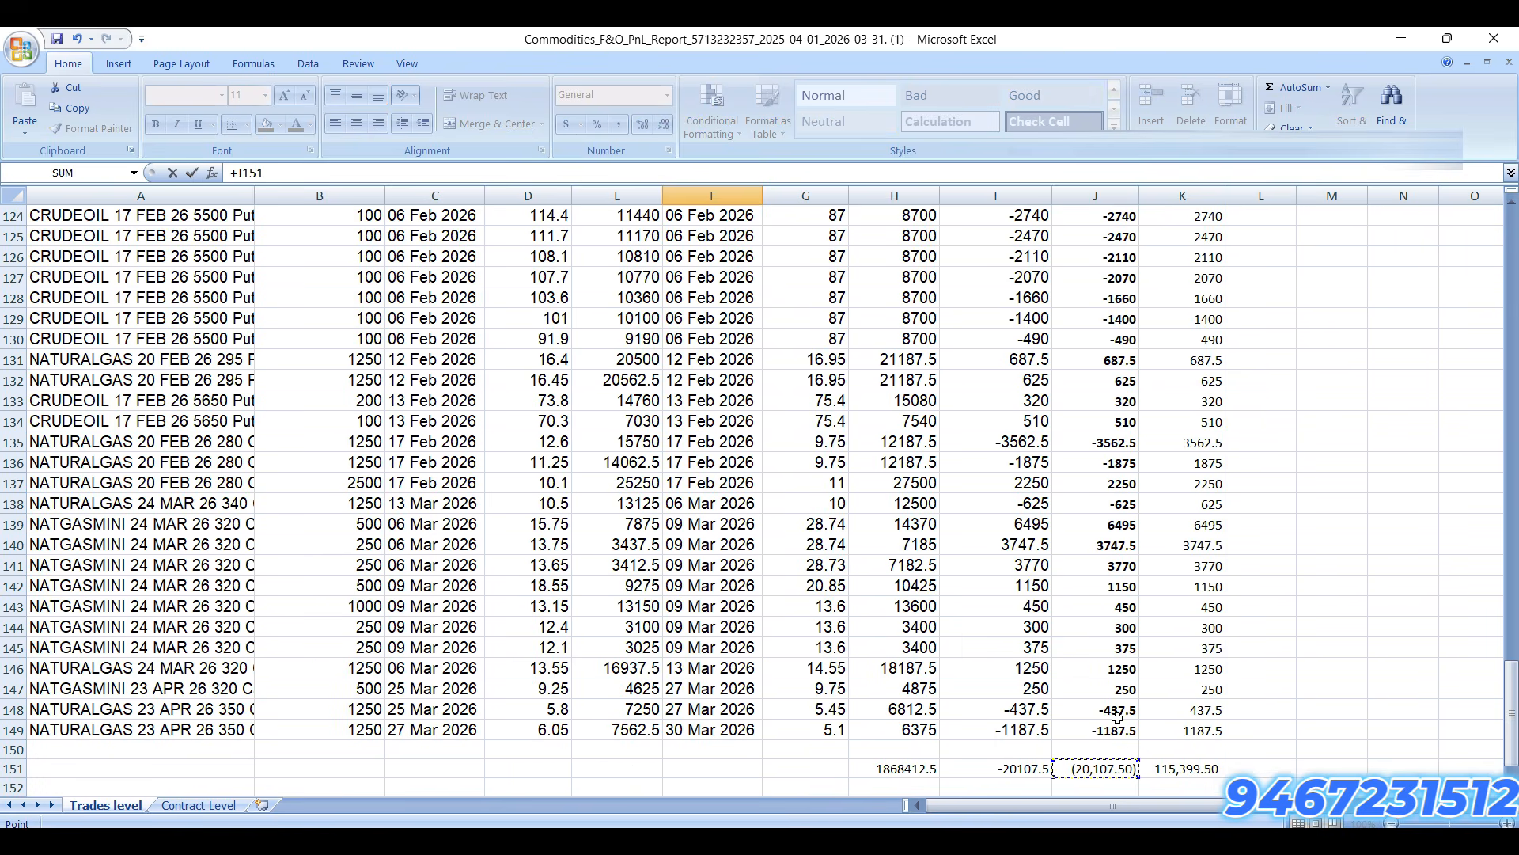
{"action": "key", "text": "Return"}
{"action": "scroll", "coordinate": [829, 630], "scroll_direction": "up", "scroll_amount": 3}
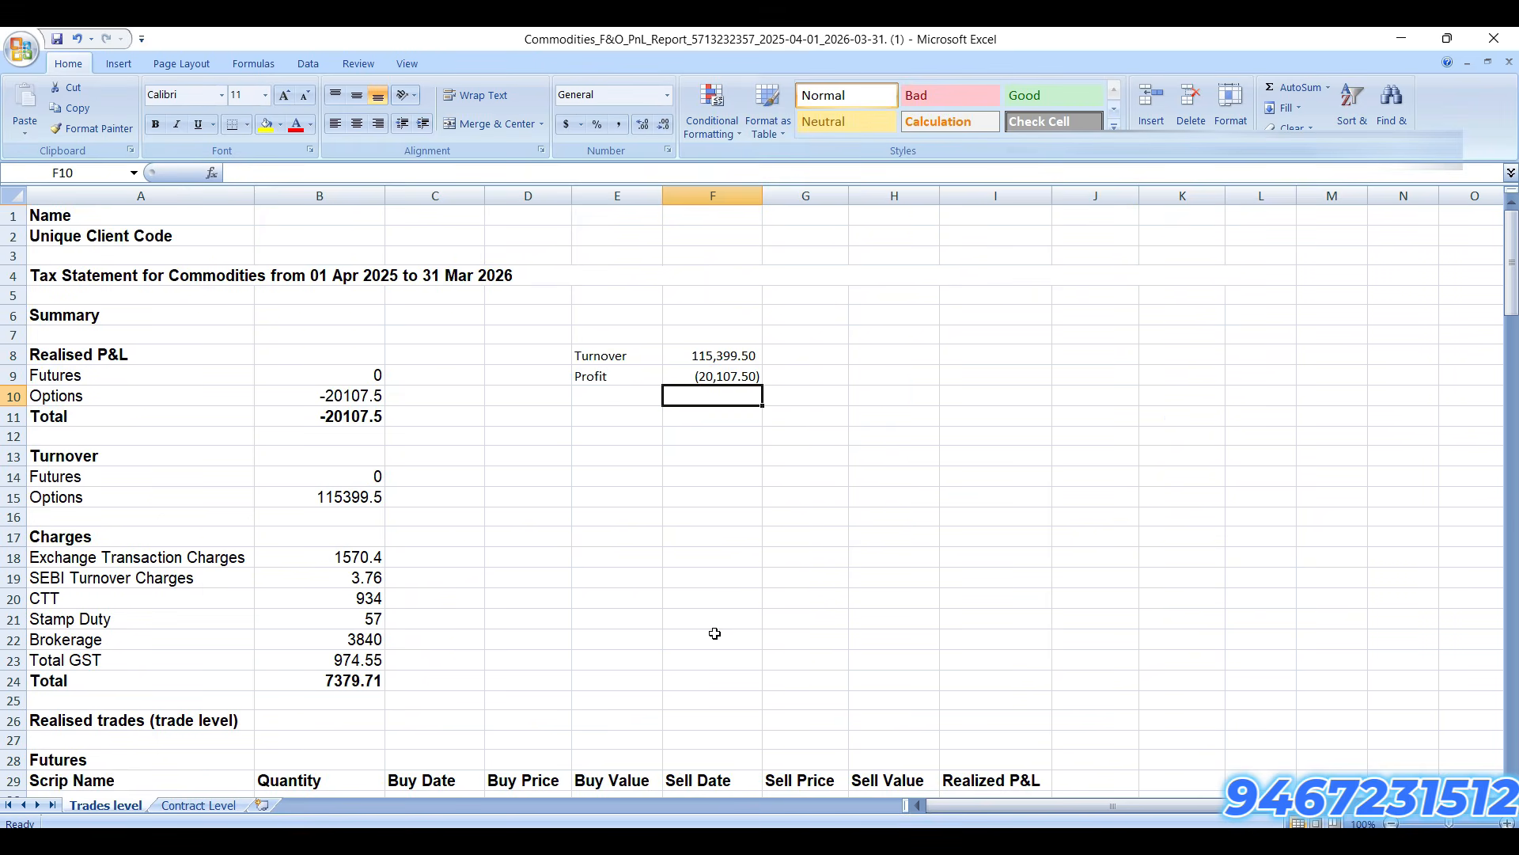
Step: Apply outside borders around the summary block E8:F12
{"action": "left_click_drag", "start_coordinate": [583, 355], "coordinate": [739, 433]}
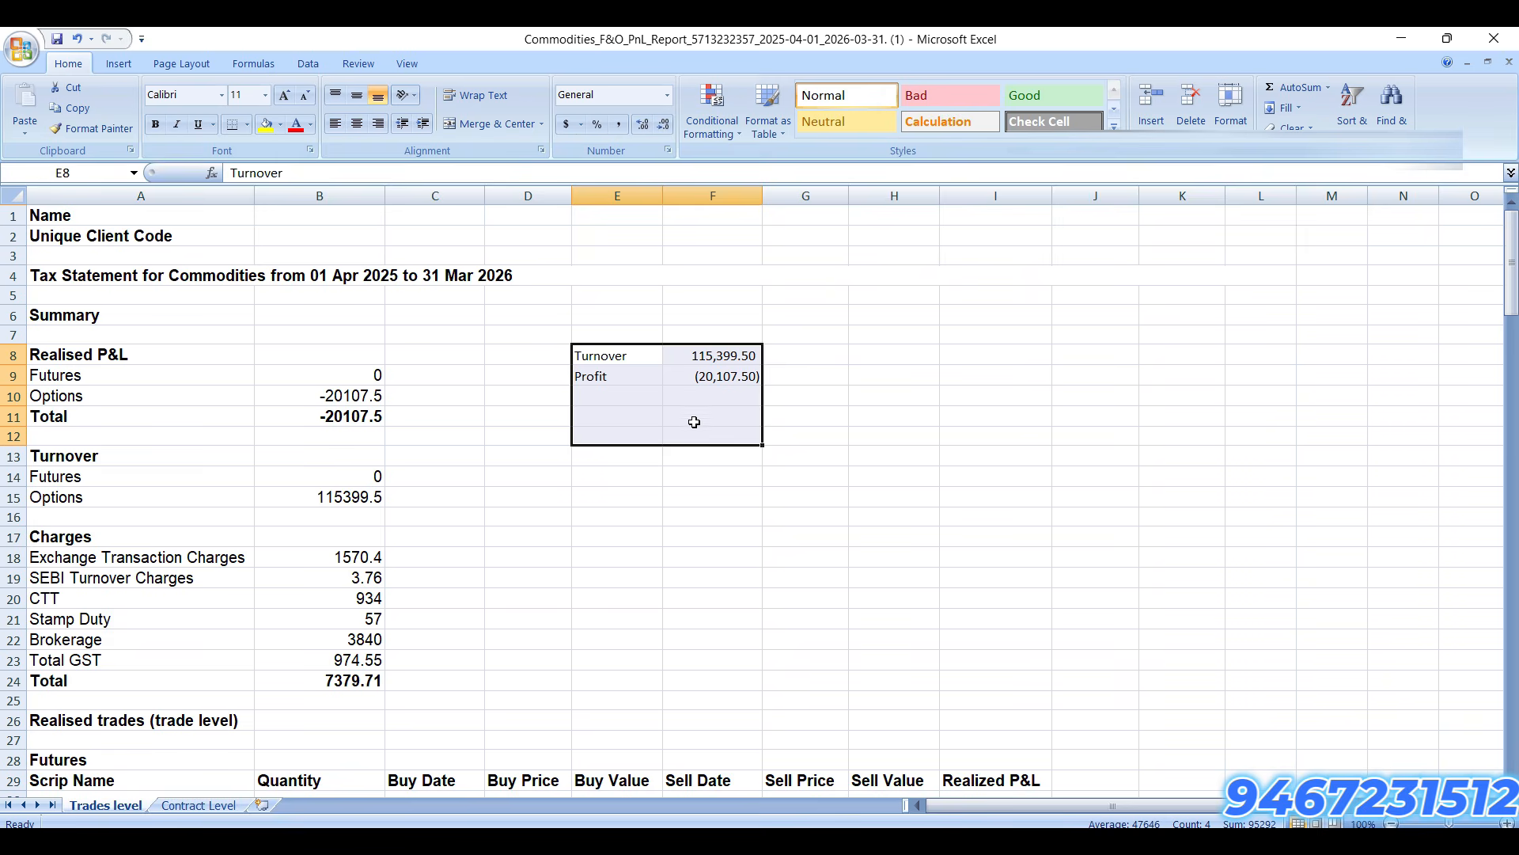
{"action": "left_click", "coordinate": [247, 125]}
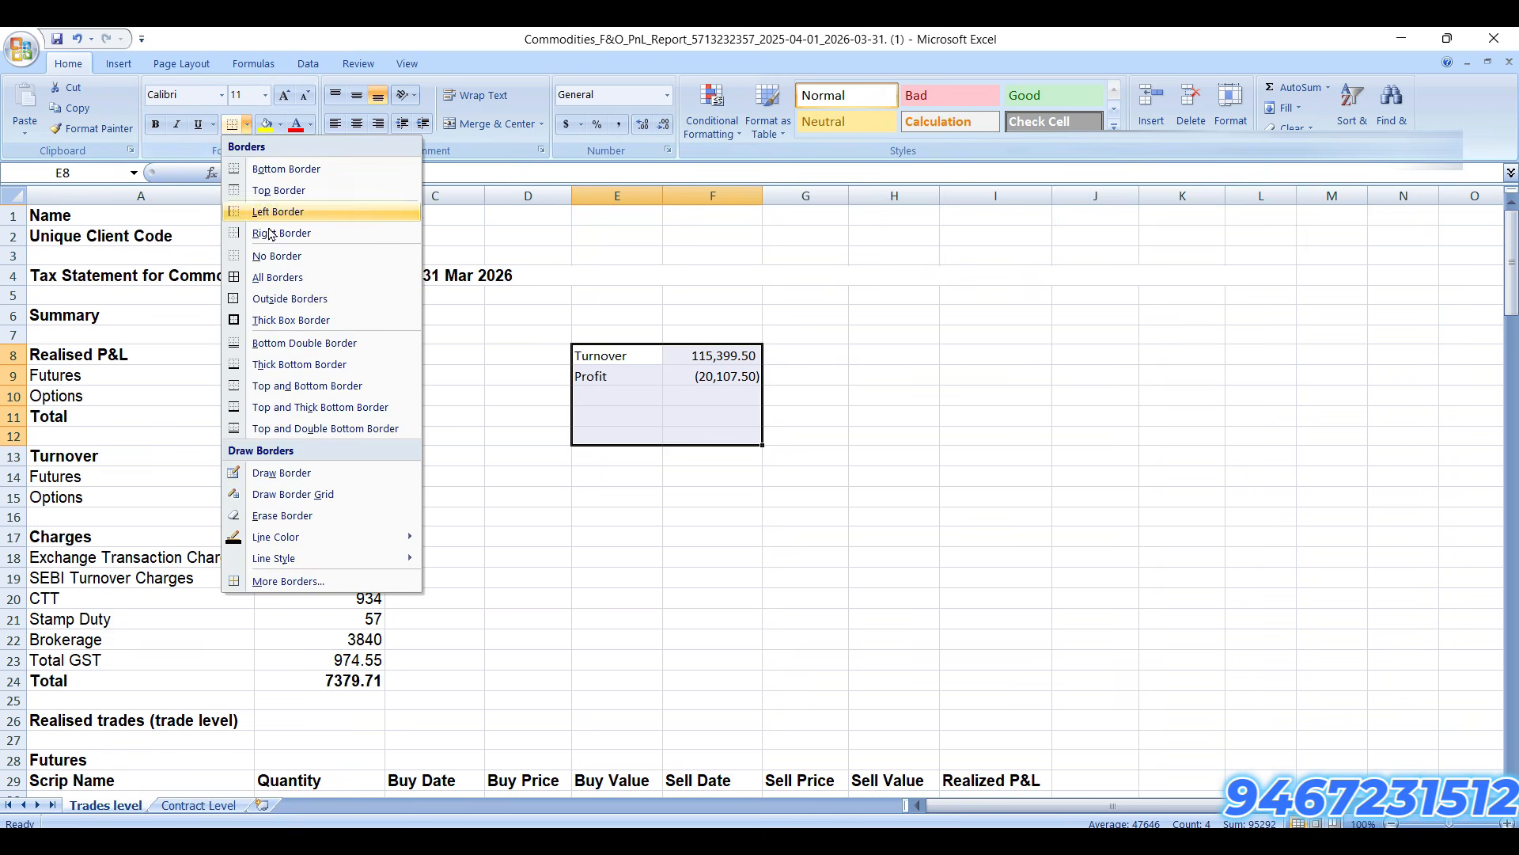
{"action": "left_click", "coordinate": [272, 299]}
{"action": "left_click", "coordinate": [416, 542]}
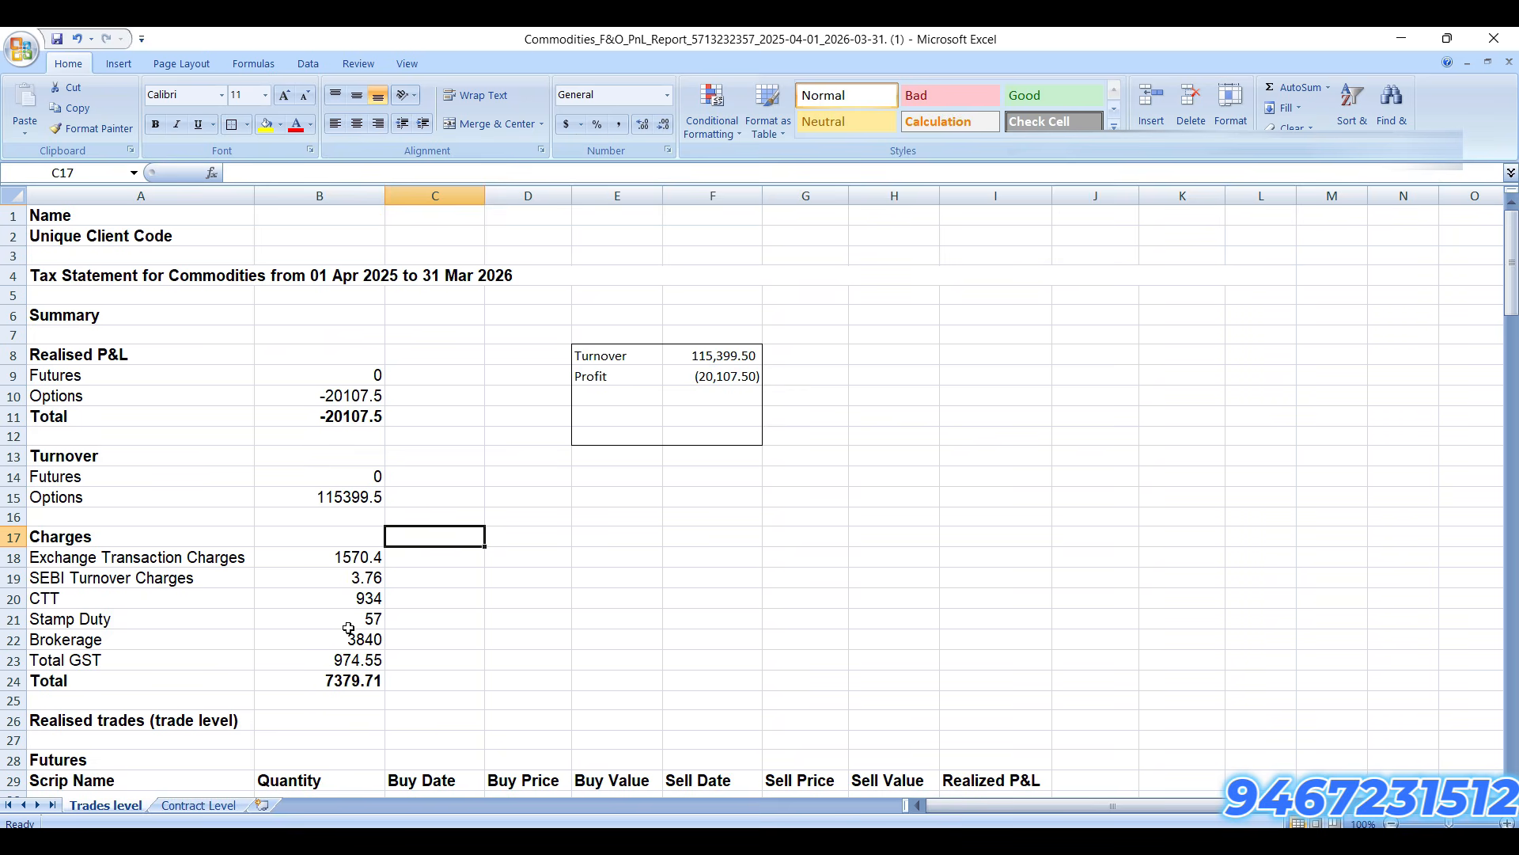
Step: Enter the label "Exp." in E10, below the Profit label
{"action": "left_click", "coordinate": [613, 399]}
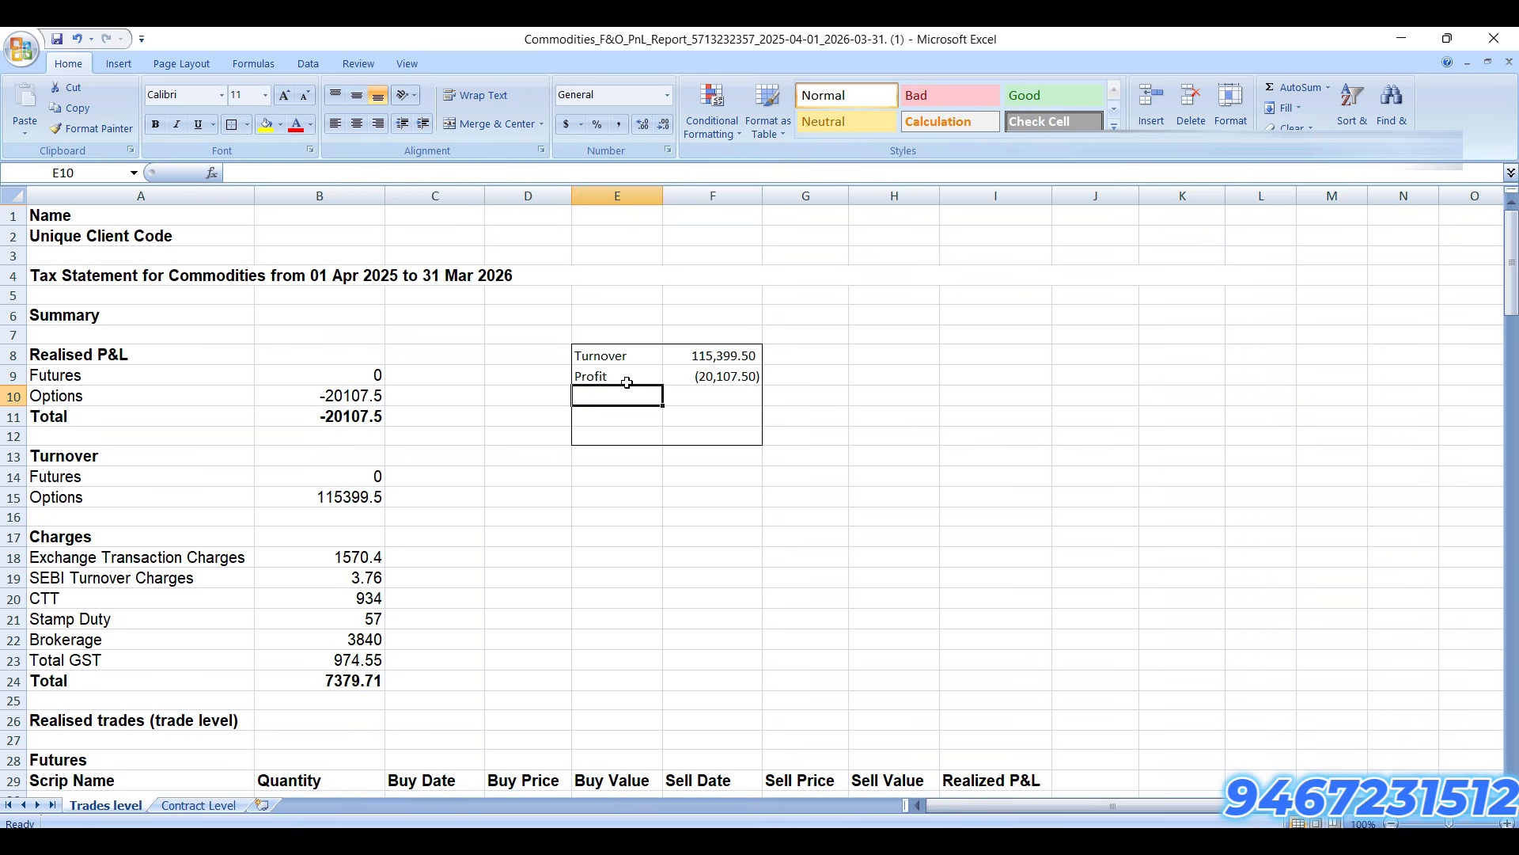
{"action": "type", "text": "Ex"}
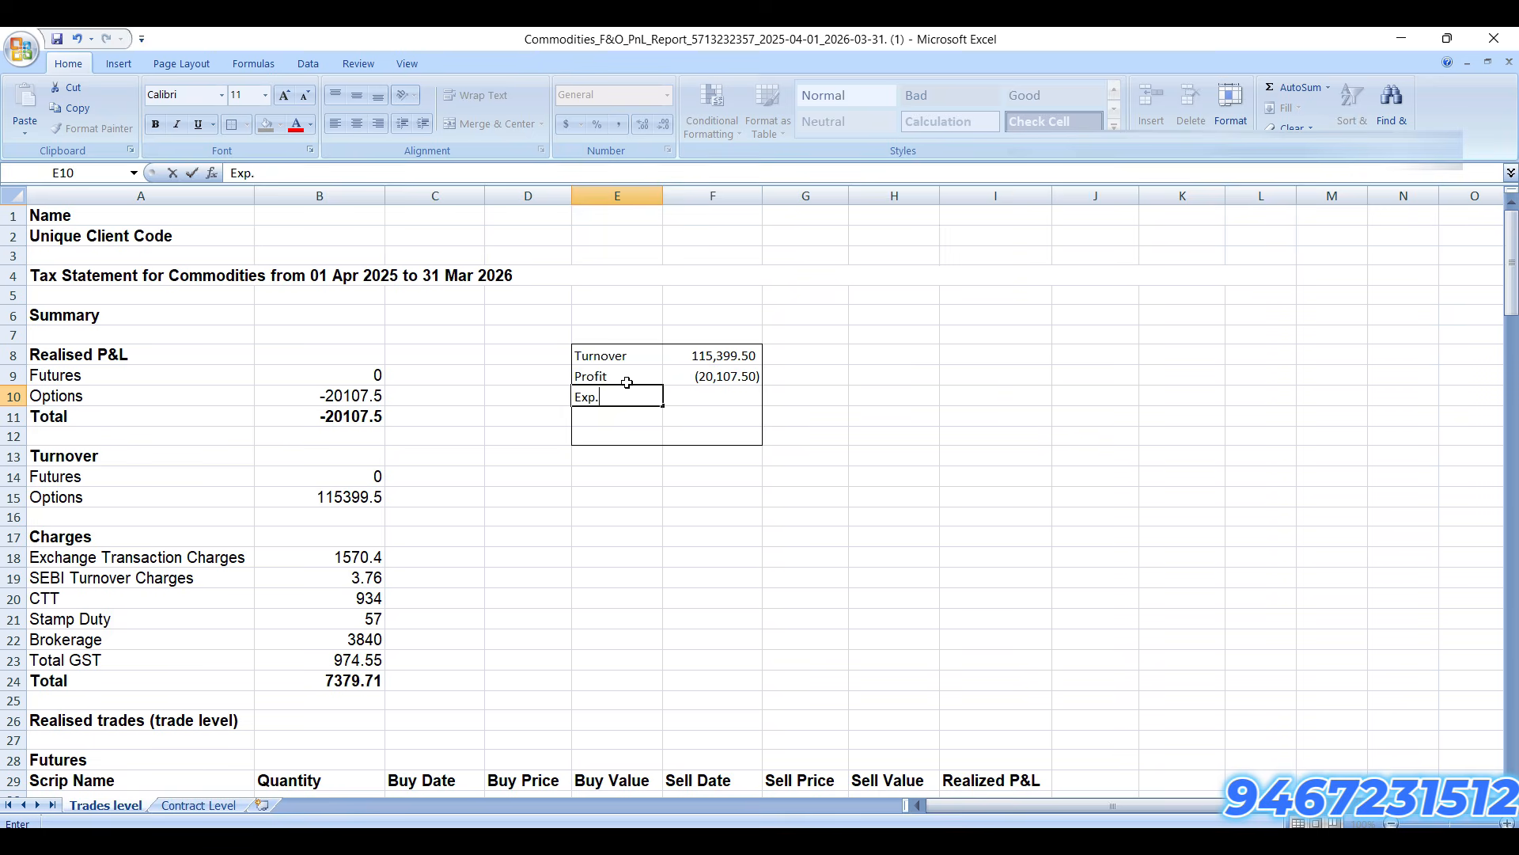
{"action": "type", "text": "p."}
{"action": "key", "text": "Return"}
{"action": "key", "text": "Left"}
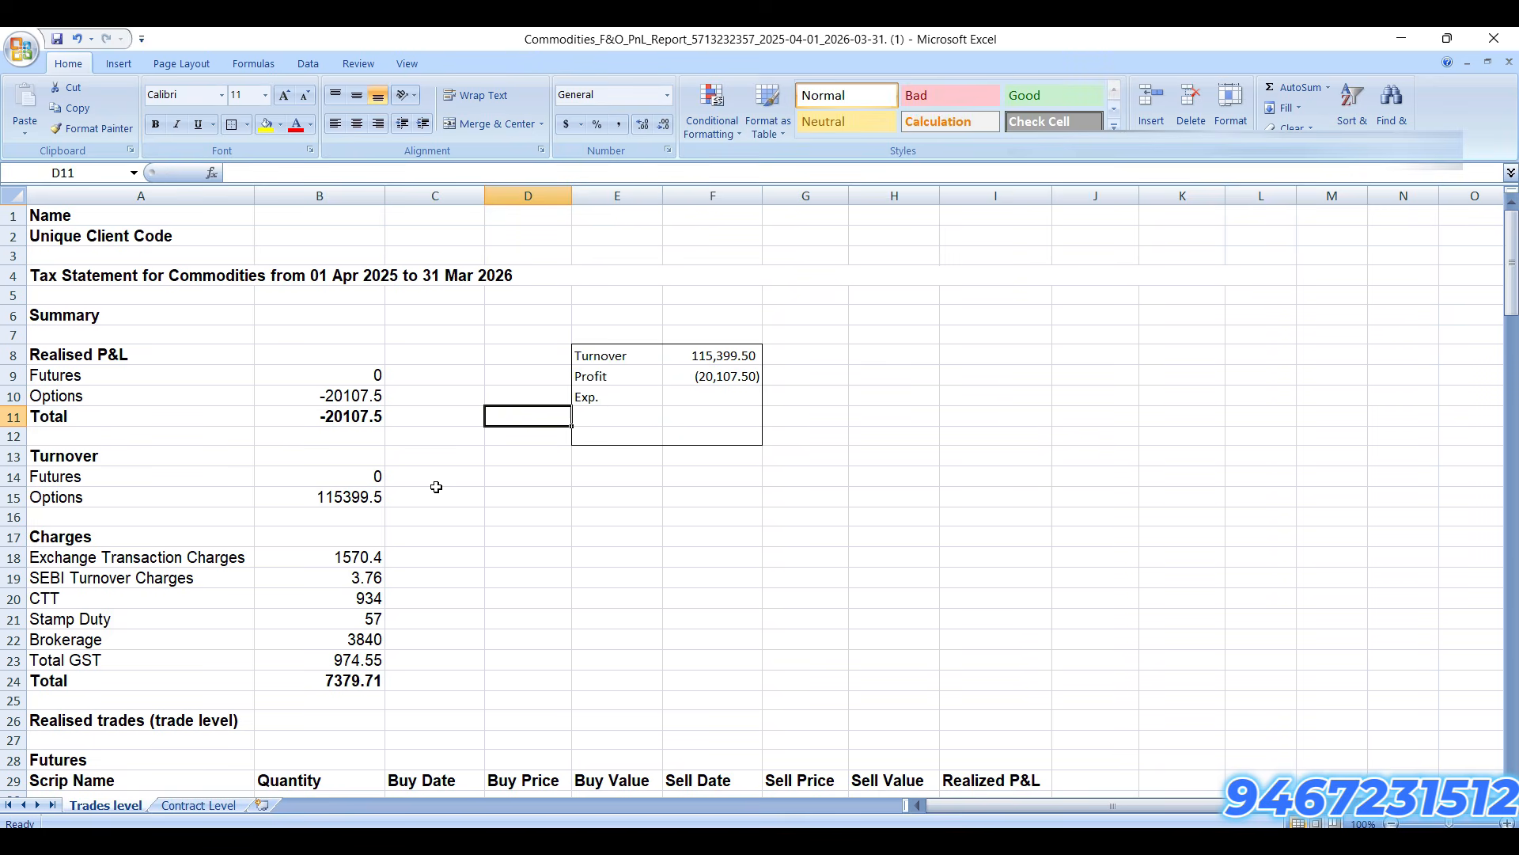
Step: Review the charges breakdown in B18:B24 and the Futures and Options turnover figures in column B
{"action": "scroll", "coordinate": [335, 525], "scroll_direction": "down", "scroll_amount": 1}
{"action": "left_click_drag", "start_coordinate": [360, 497], "coordinate": [348, 622]}
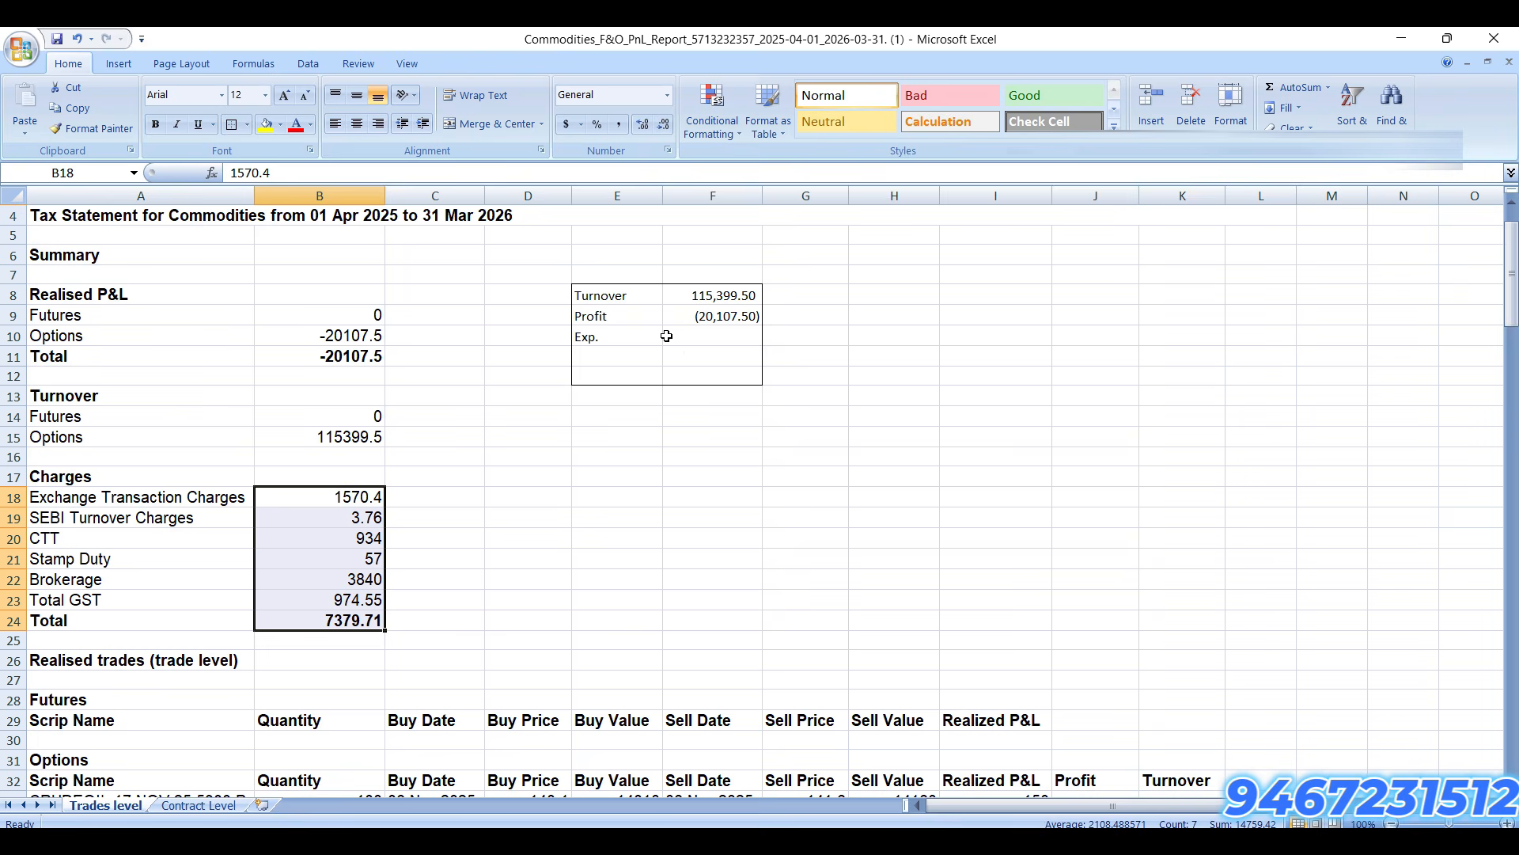
{"action": "left_click", "coordinate": [708, 338]}
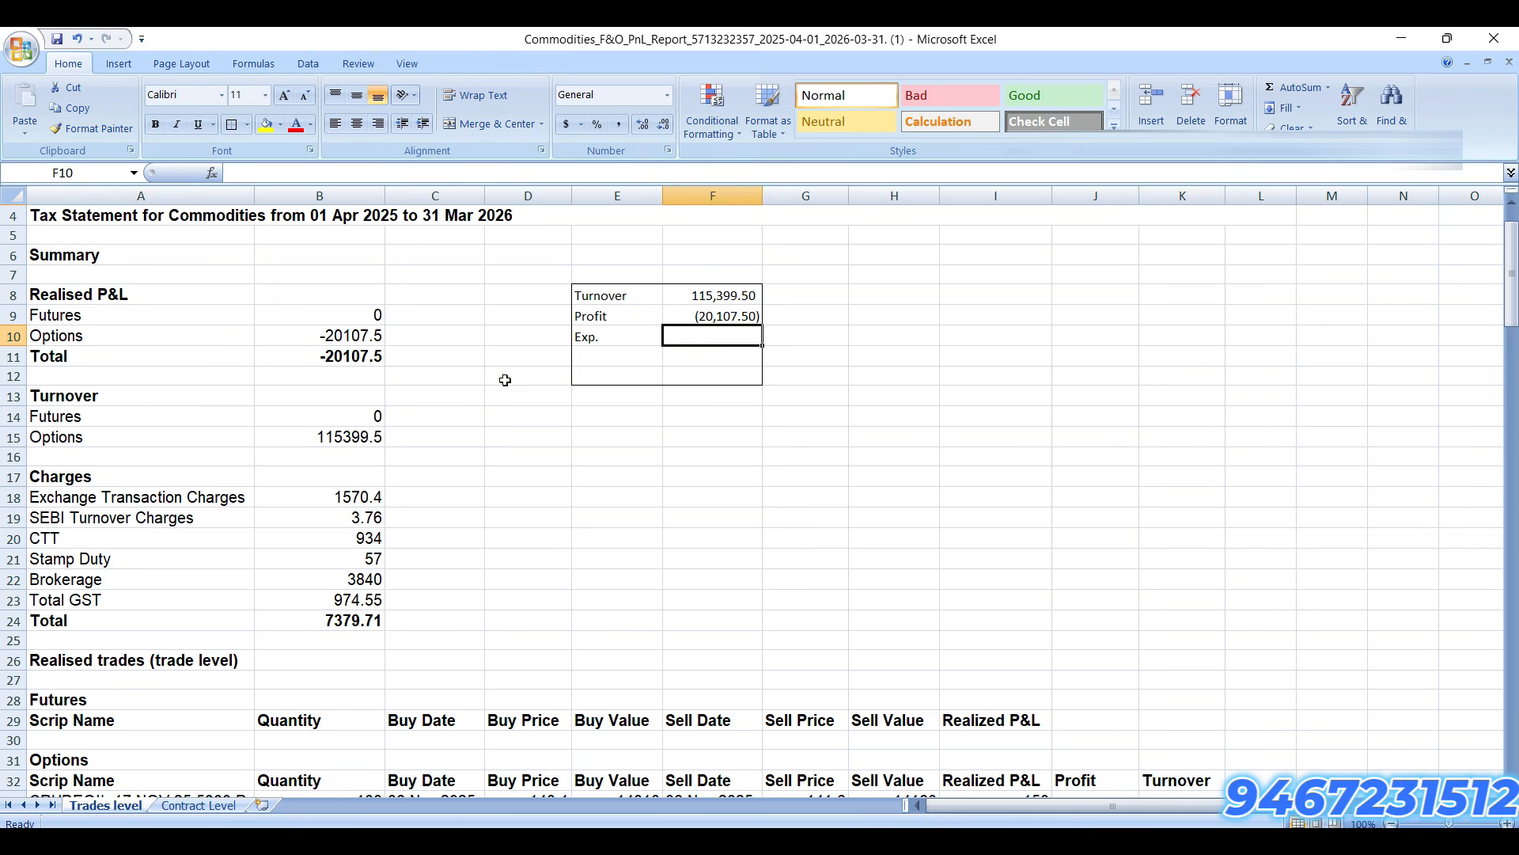
{"action": "left_click", "coordinate": [338, 443]}
{"action": "left_click", "coordinate": [364, 416]}
{"action": "left_click", "coordinate": [362, 440]}
{"action": "left_click", "coordinate": [415, 440]}
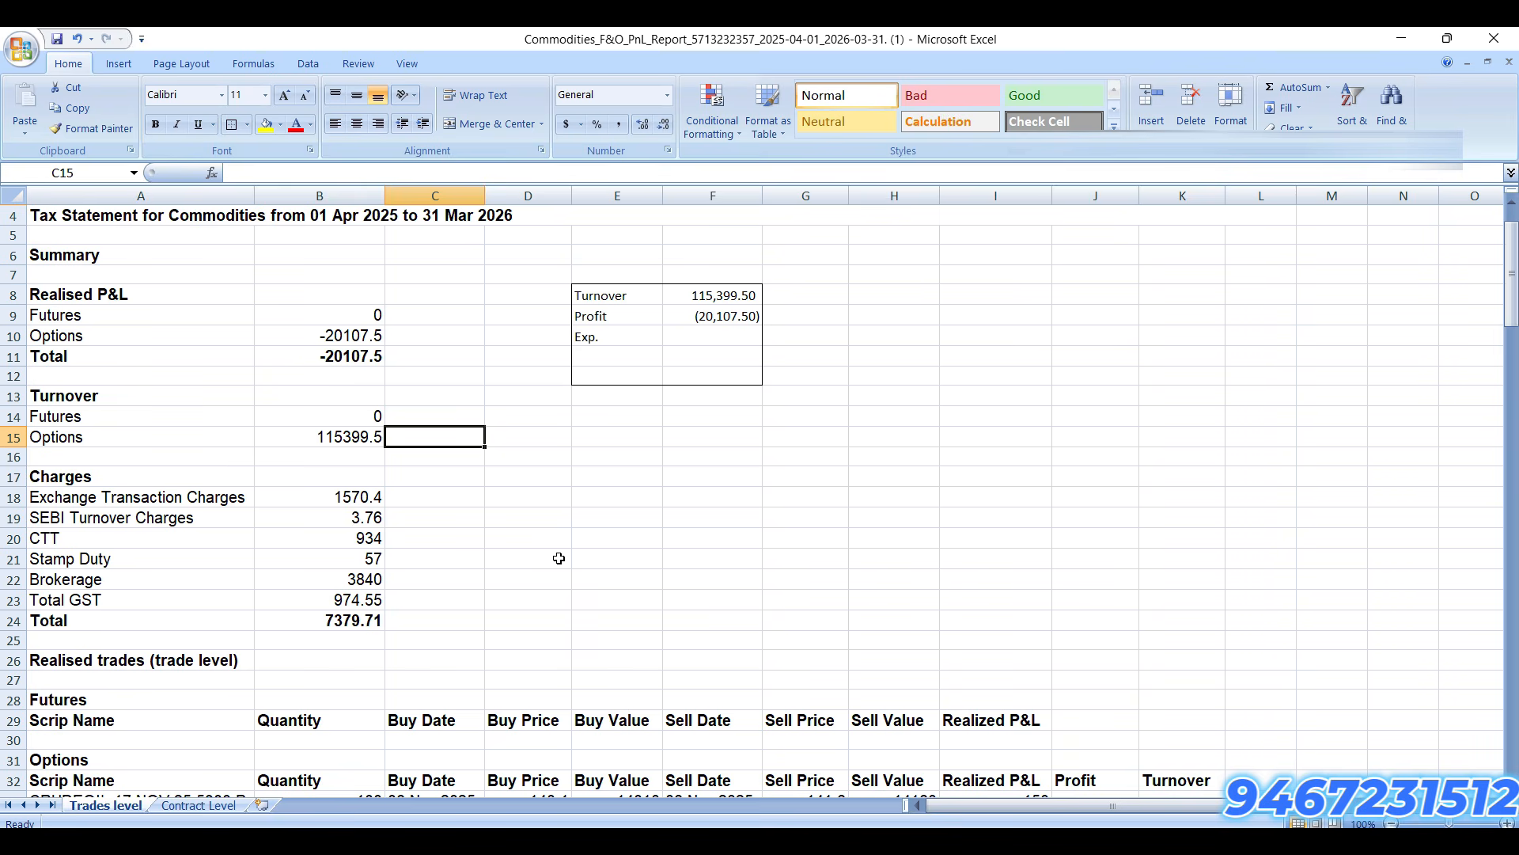
Step: In F10, beside the Exp. label, sum the individual charges from Exchange Transaction Charges through Total GST (B18:B23)
{"action": "left_click", "coordinate": [729, 340]}
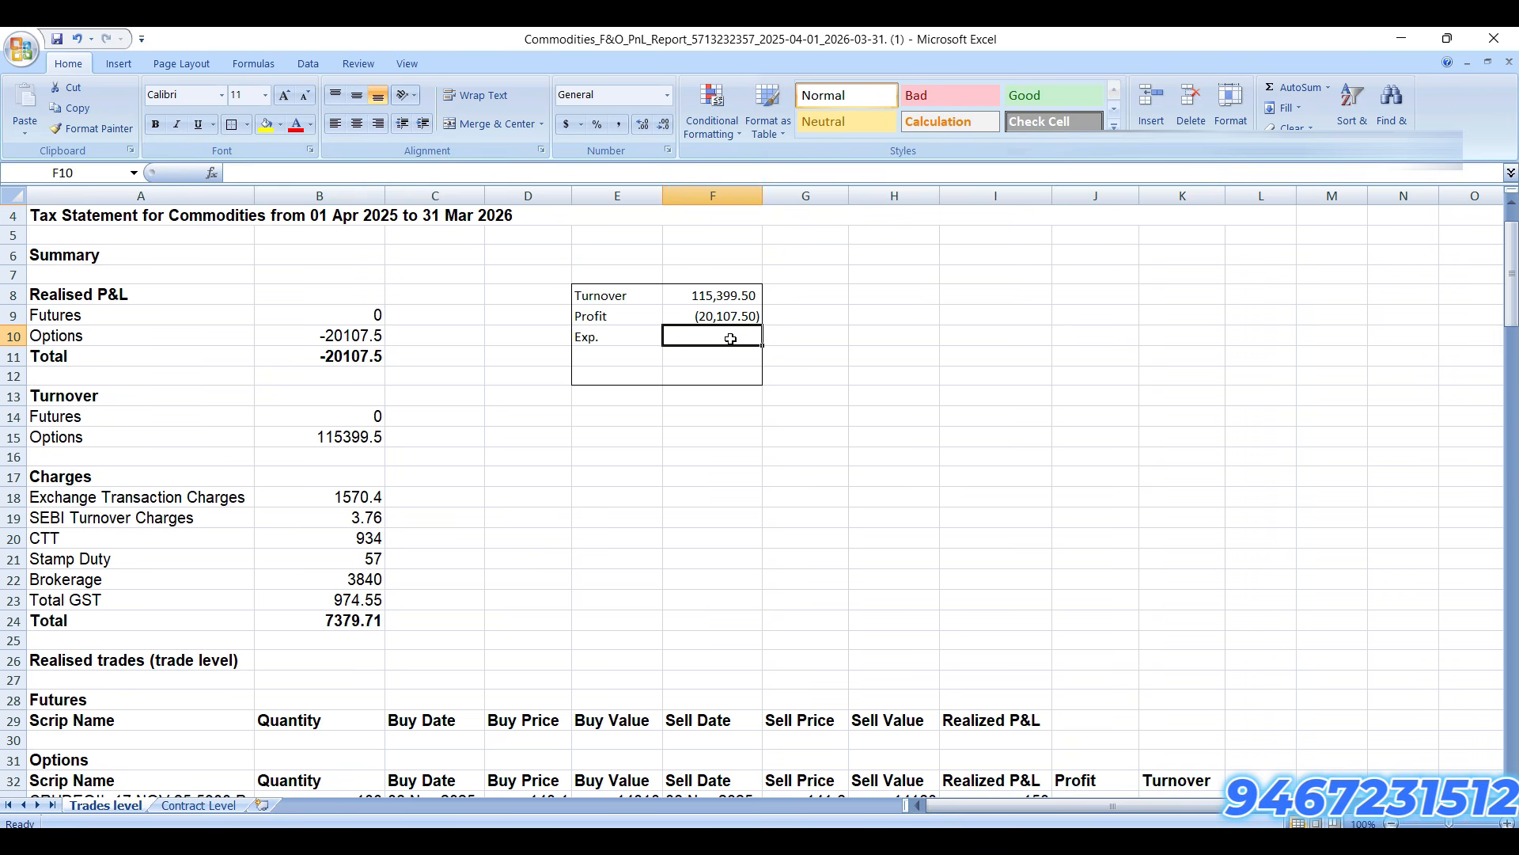
{"action": "type", "text": "=sum("}
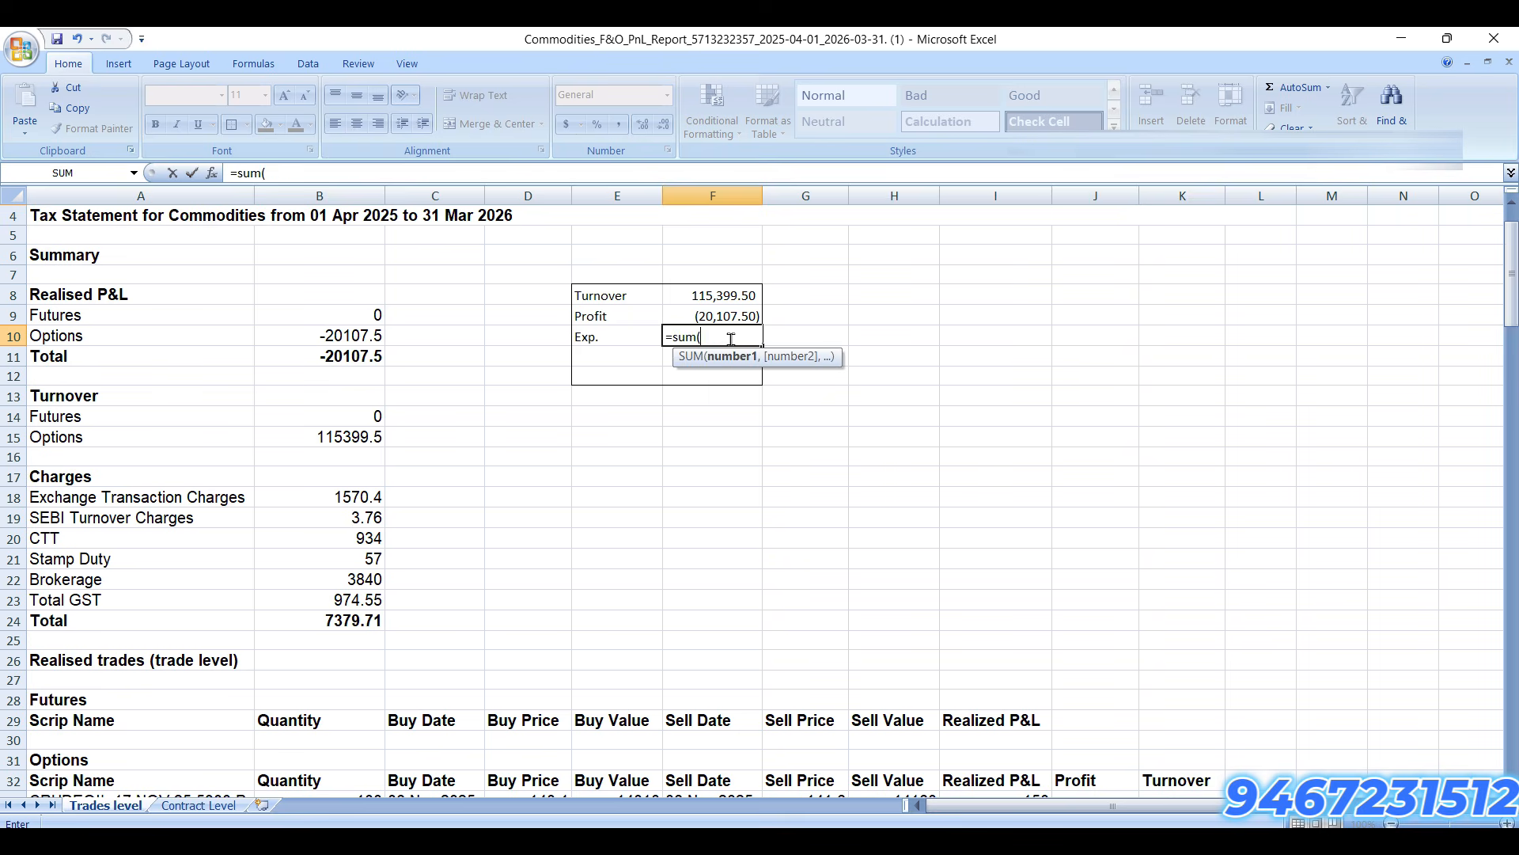
{"action": "key", "text": "Left"}
{"action": "key", "text": "Left"}
{"action": "key", "text": "Left"}
{"action": "key", "text": "Left"}
{"action": "key", "text": "Left"}
{"action": "key", "text": "Down"}
{"action": "key", "text": "Down"}
{"action": "key", "text": "Down"}
{"action": "key", "text": "Down"}
{"action": "key", "text": "Down"}
{"action": "key", "text": "Down"}
{"action": "key", "text": "Down"}
{"action": "key", "text": "Down"}
{"action": "key", "text": "Right"}
{"action": "key", "text": "shift+Down"}
{"action": "key", "text": "shift+Down"}
{"action": "key", "text": "shift+Down"}
{"action": "key", "text": "shift+Down"}
{"action": "key", "text": "shift+Down"}
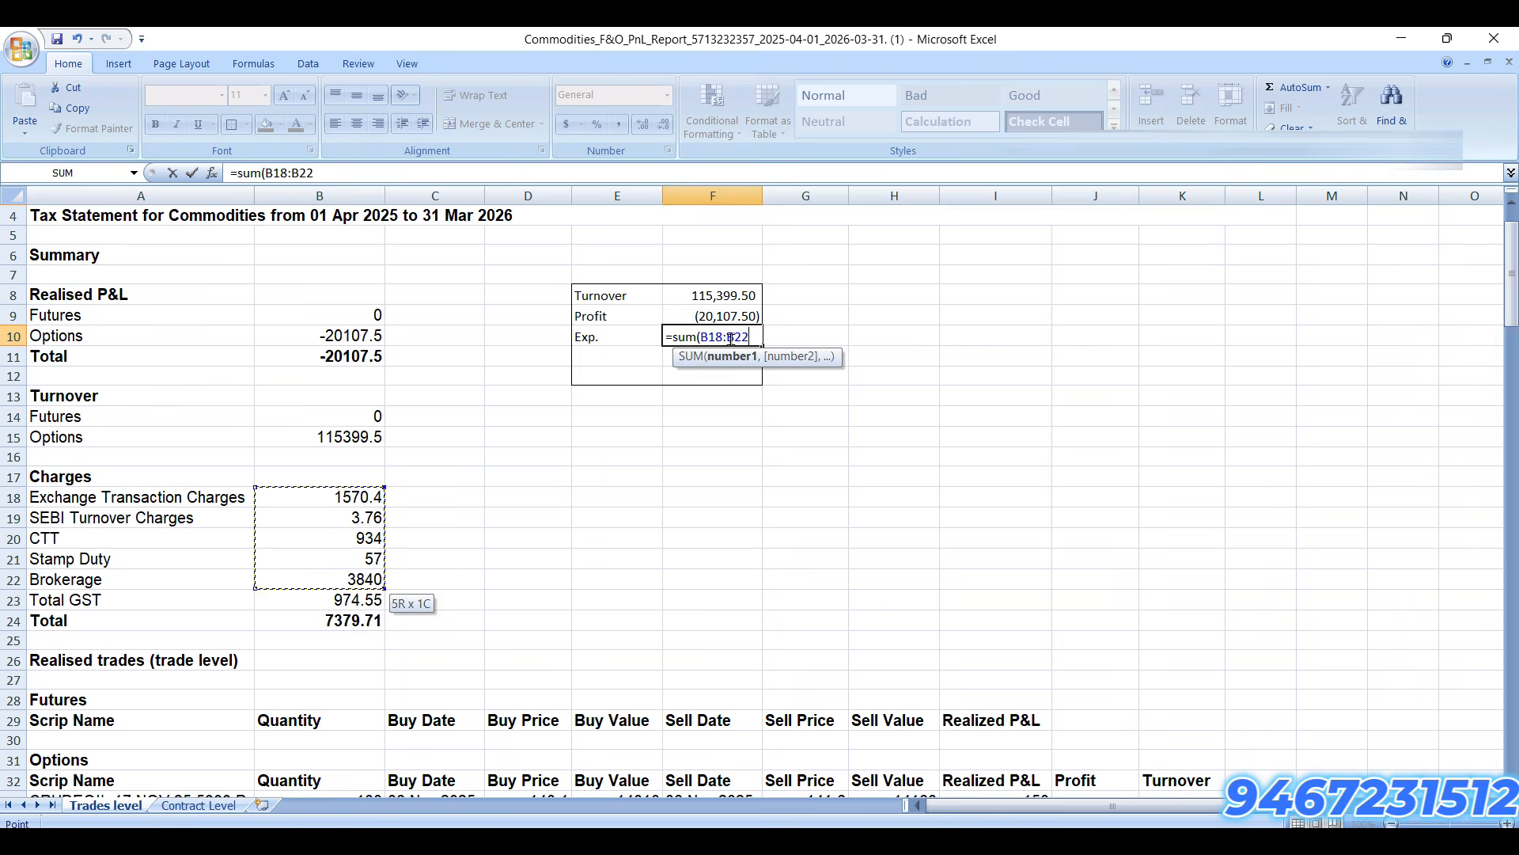
{"action": "type", "text": ")"}
{"action": "key", "text": "Return"}
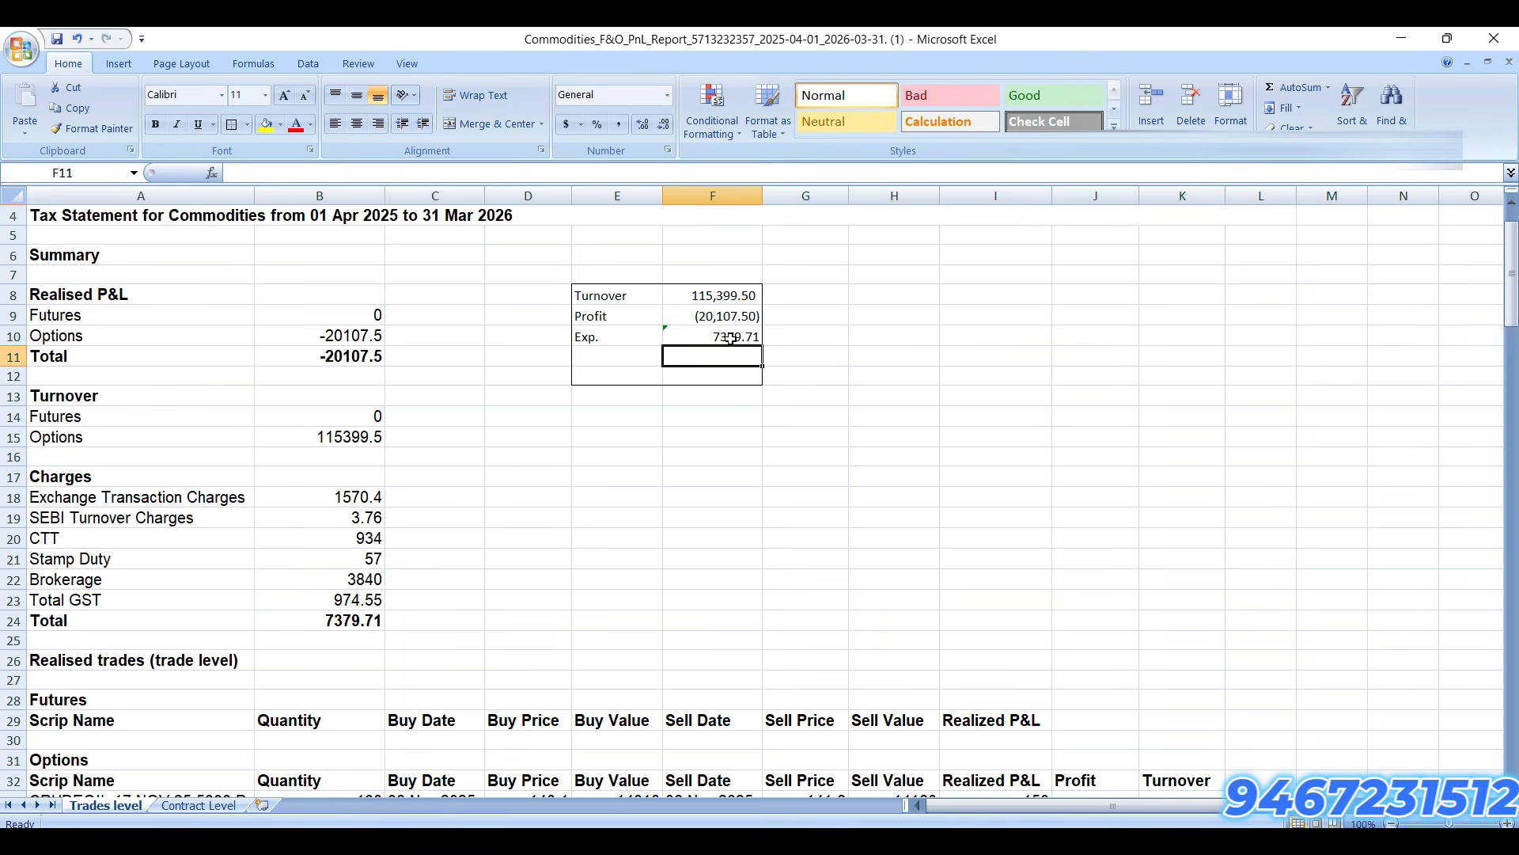
Step: Switch to the Balance Sheet 2025-26 workbook and examine the Gross Profit Future and Option row and its T/o cells
{"action": "scroll", "coordinate": [730, 338], "scroll_direction": "down", "scroll_amount": 2}
{"action": "scroll", "coordinate": [701, 497], "scroll_direction": "up", "scroll_amount": 3}
{"action": "left_click", "coordinate": [713, 479]}
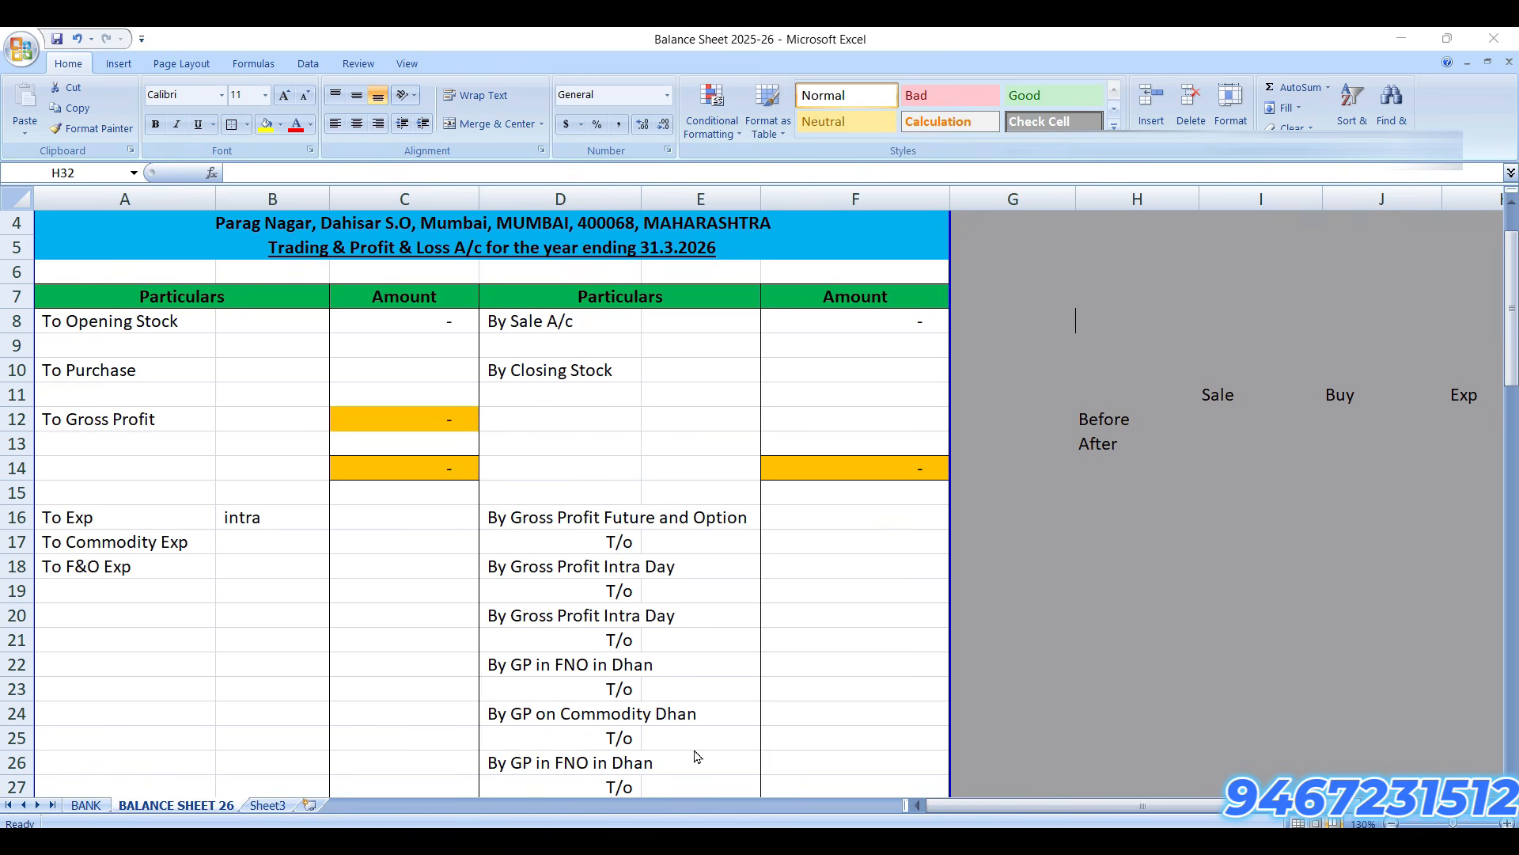
{"action": "scroll", "coordinate": [653, 635], "scroll_direction": "down", "scroll_amount": 2}
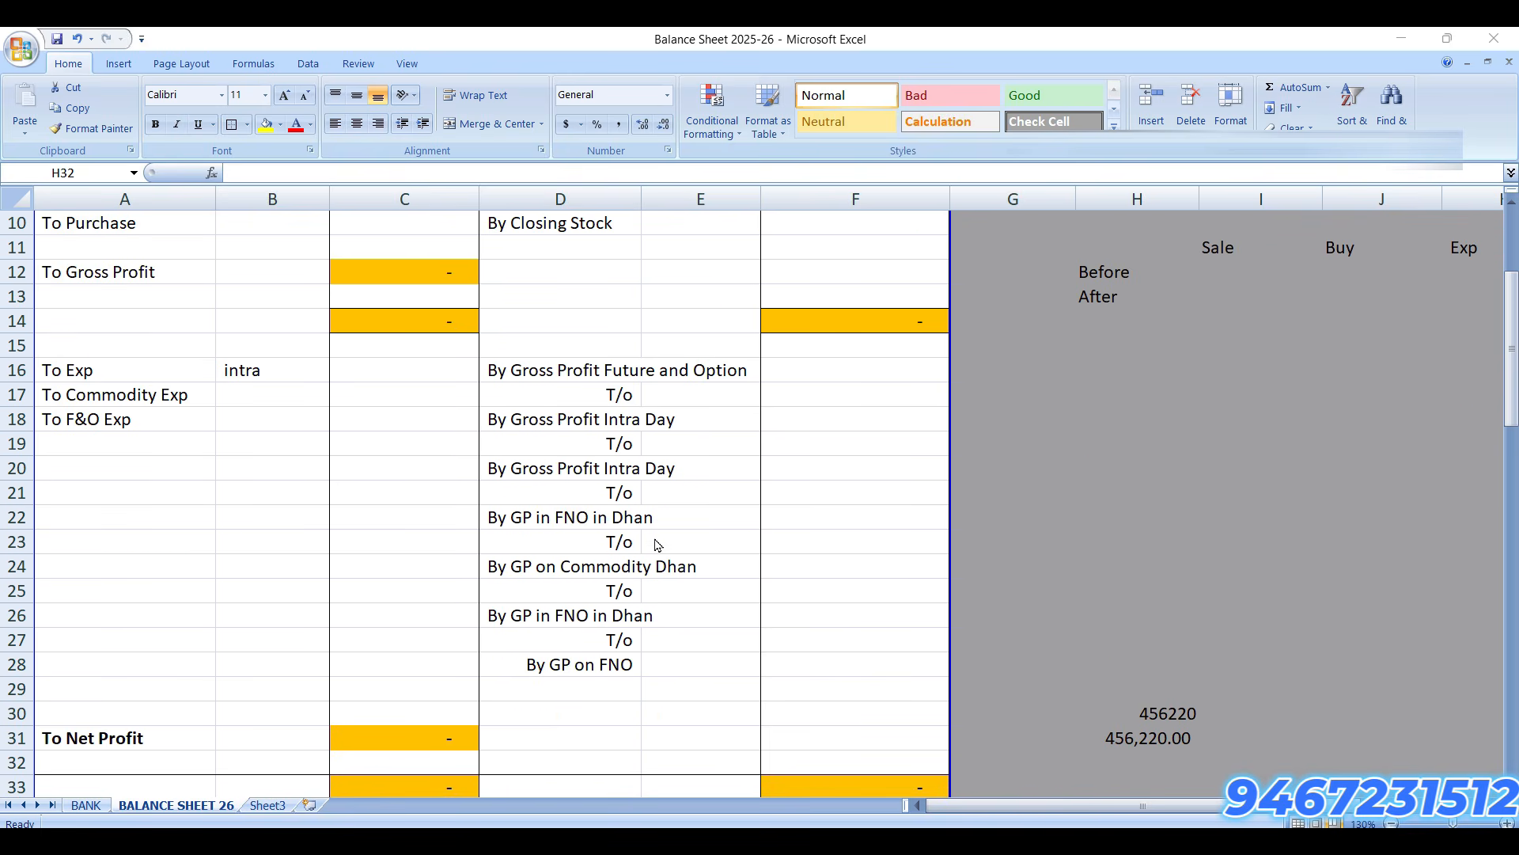
{"action": "scroll", "coordinate": [656, 545], "scroll_direction": "down", "scroll_amount": 1}
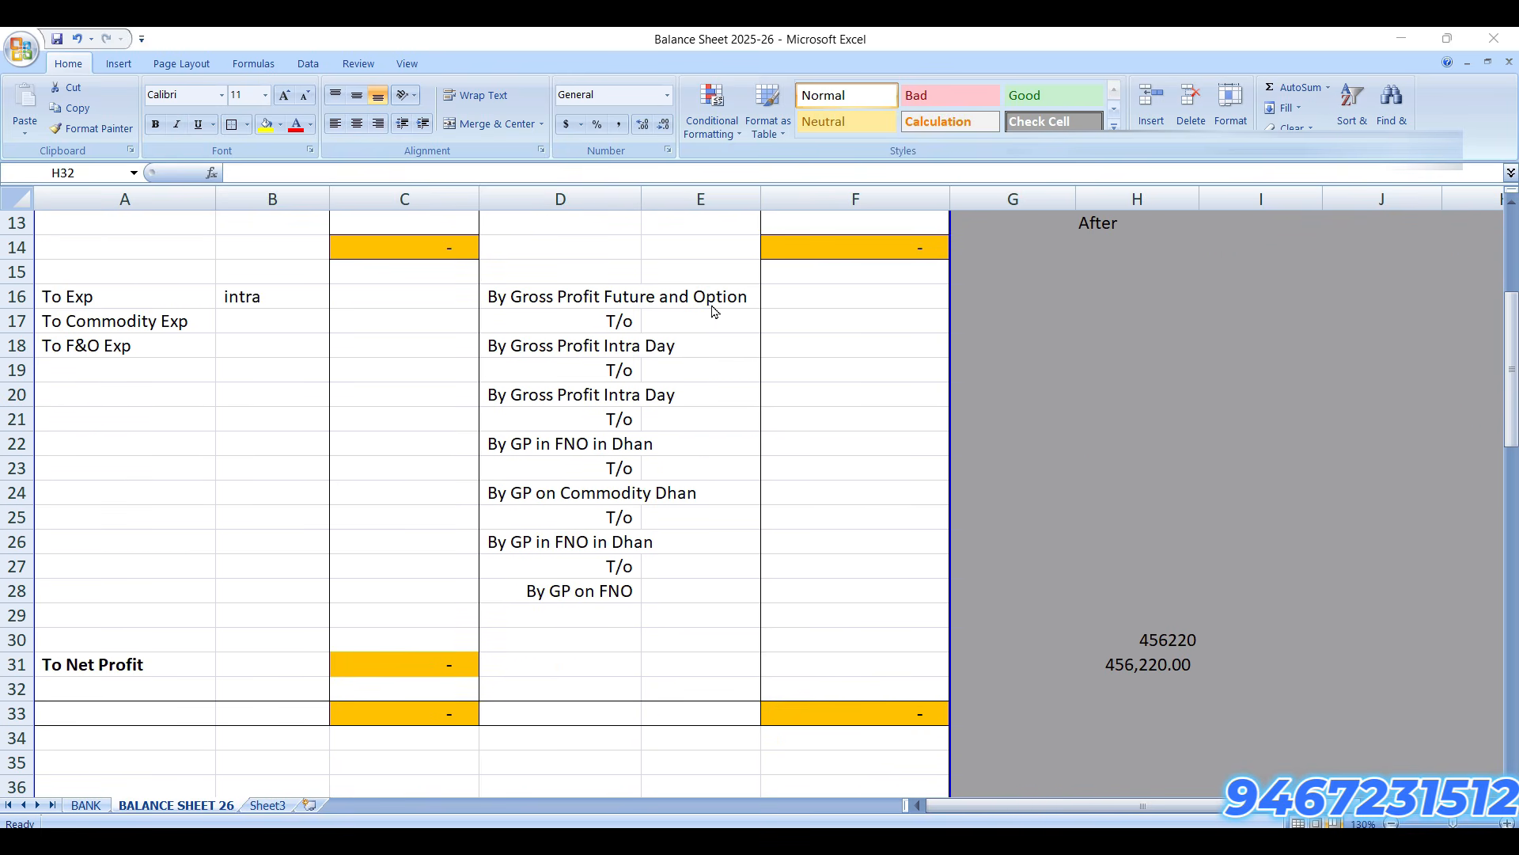
{"action": "left_click", "coordinate": [690, 296]}
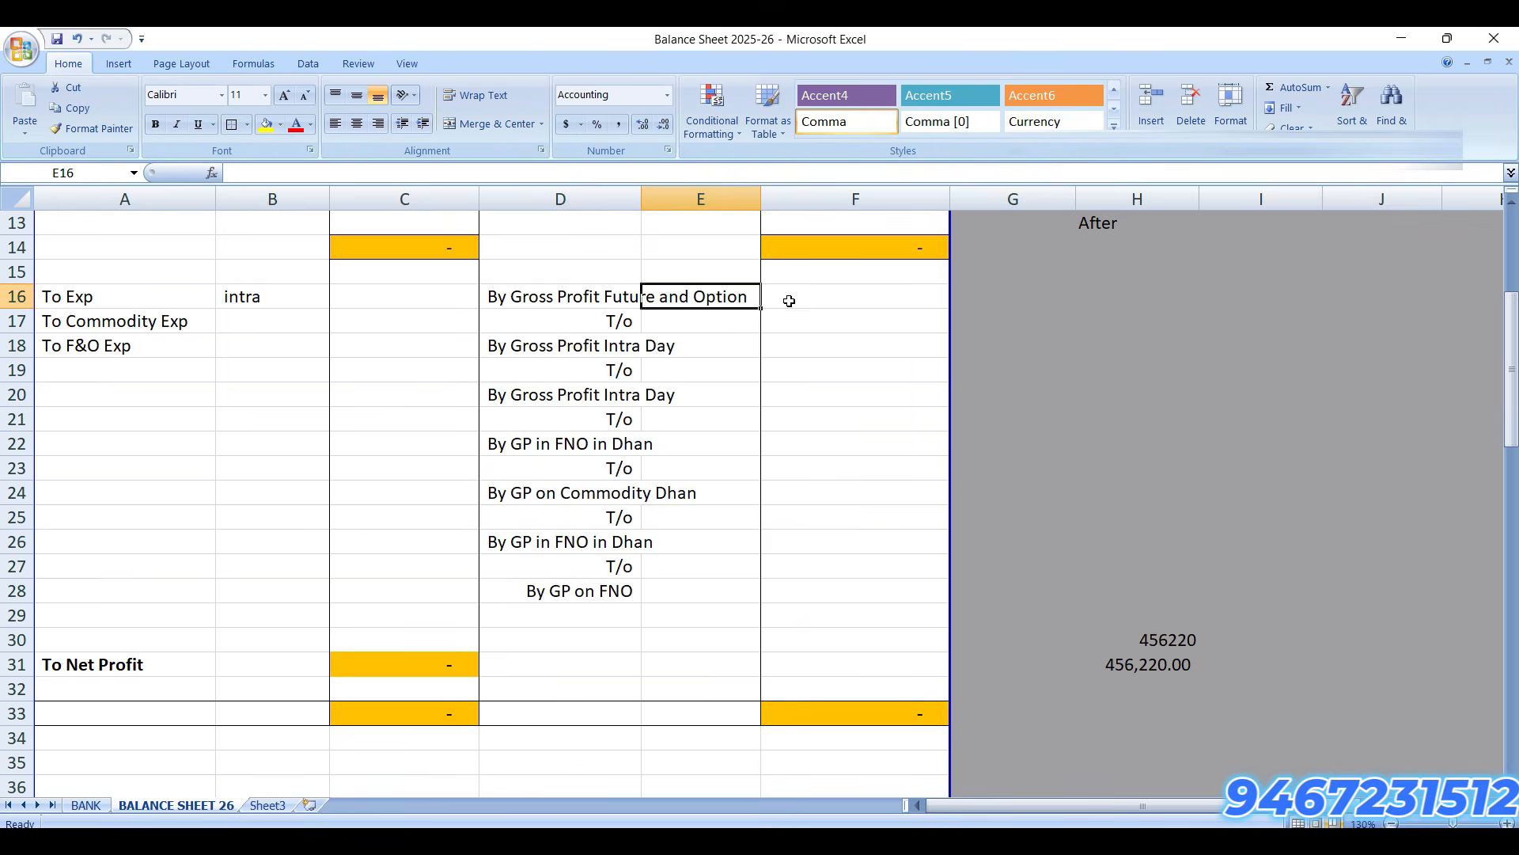
{"action": "left_click", "coordinate": [674, 324]}
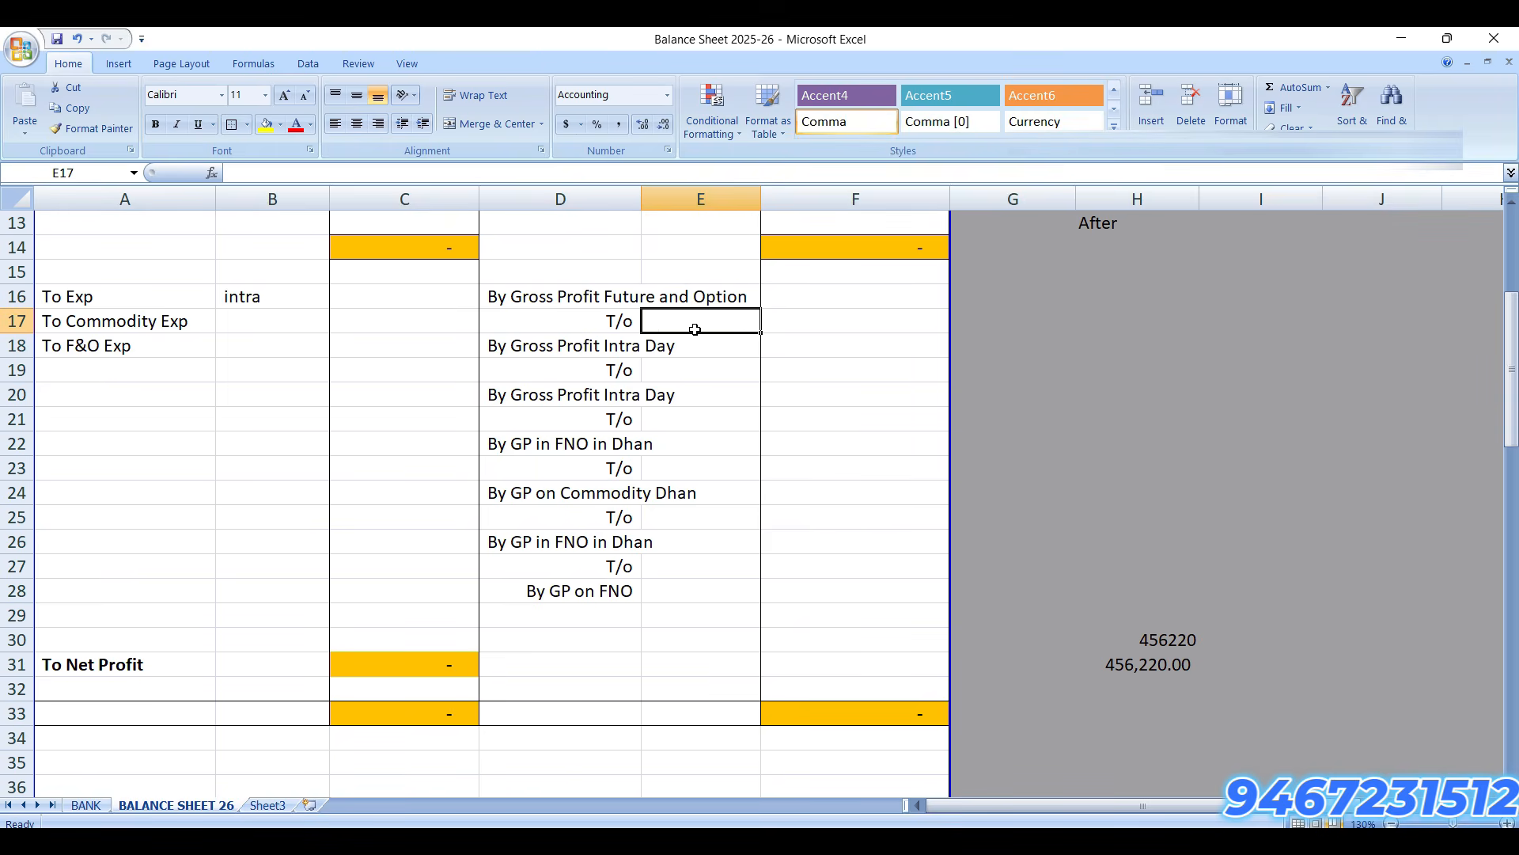
{"action": "left_click", "coordinate": [834, 320]}
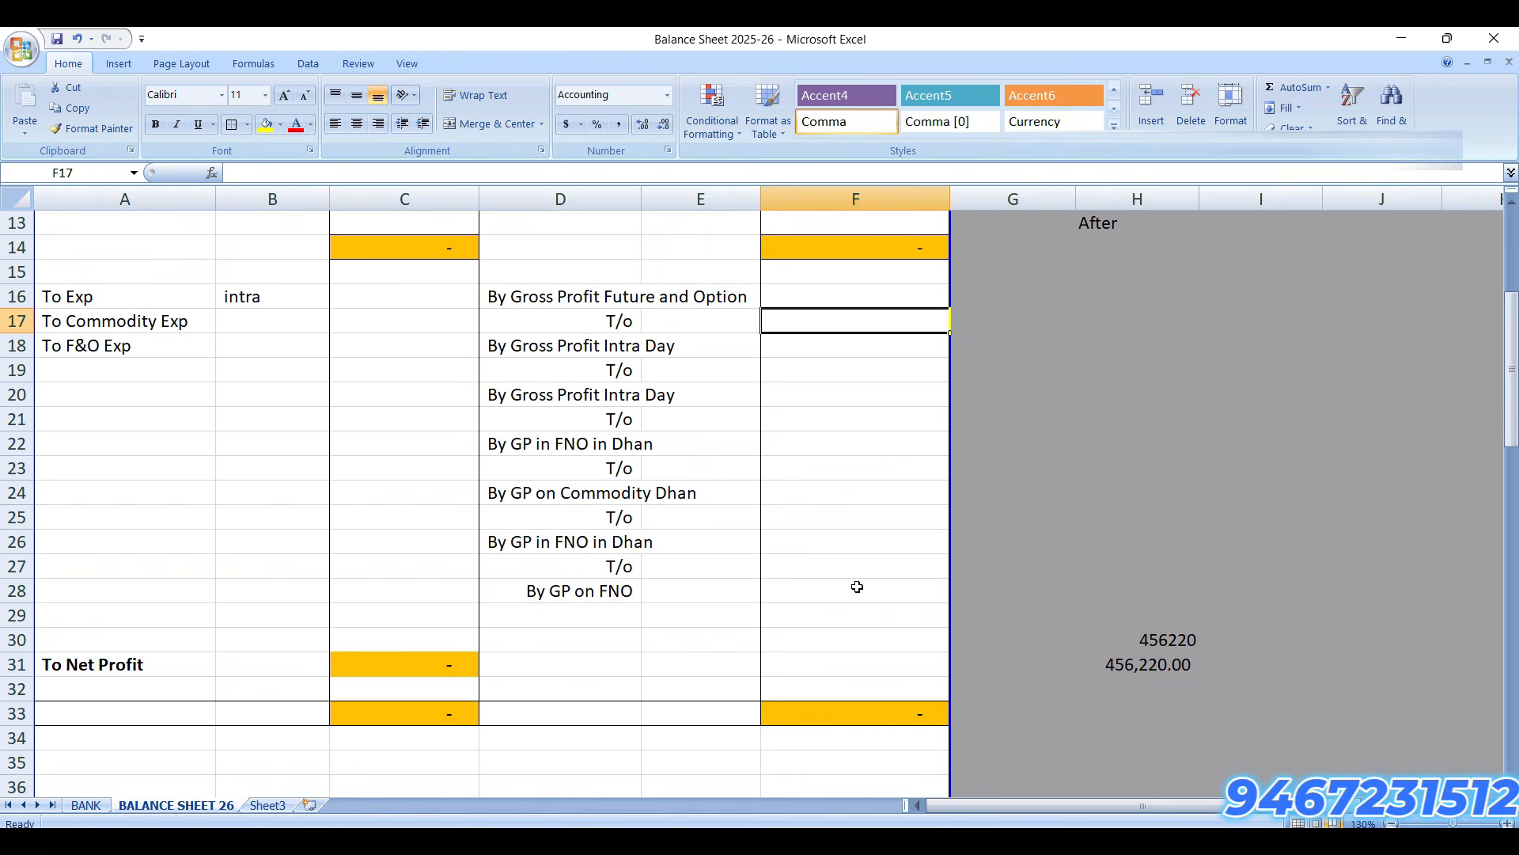
Step: Copy the summary block E8:F12 from the commodities P&L workbook and paste it as values at H17 of the BALANCE SHEET 26 sheet
{"action": "left_click", "coordinate": [1169, 841]}
{"action": "left_click", "coordinate": [1063, 764]}
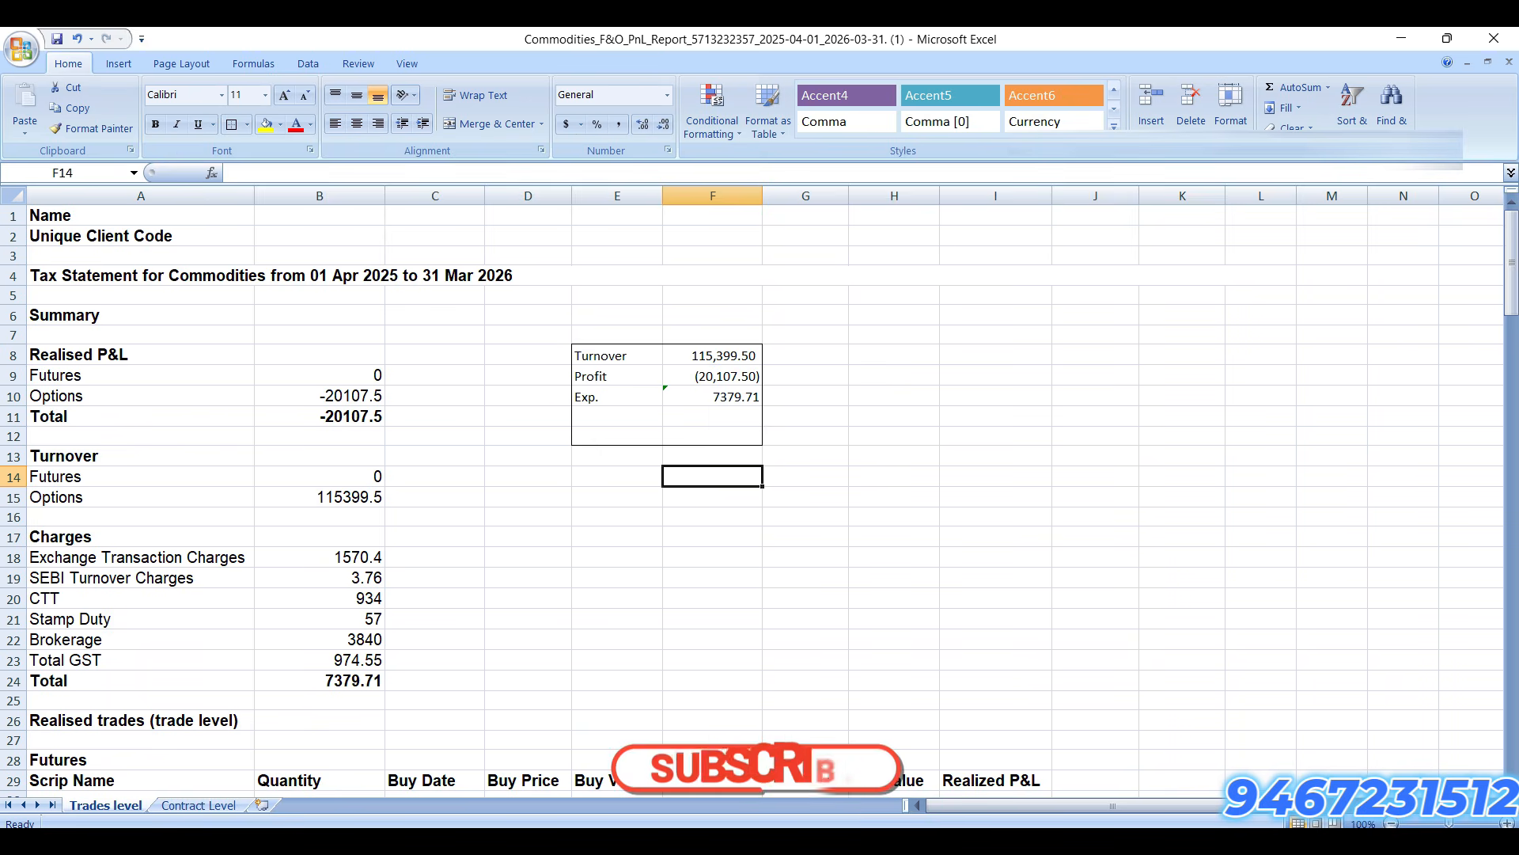
{"action": "left_click", "coordinate": [1223, 771]}
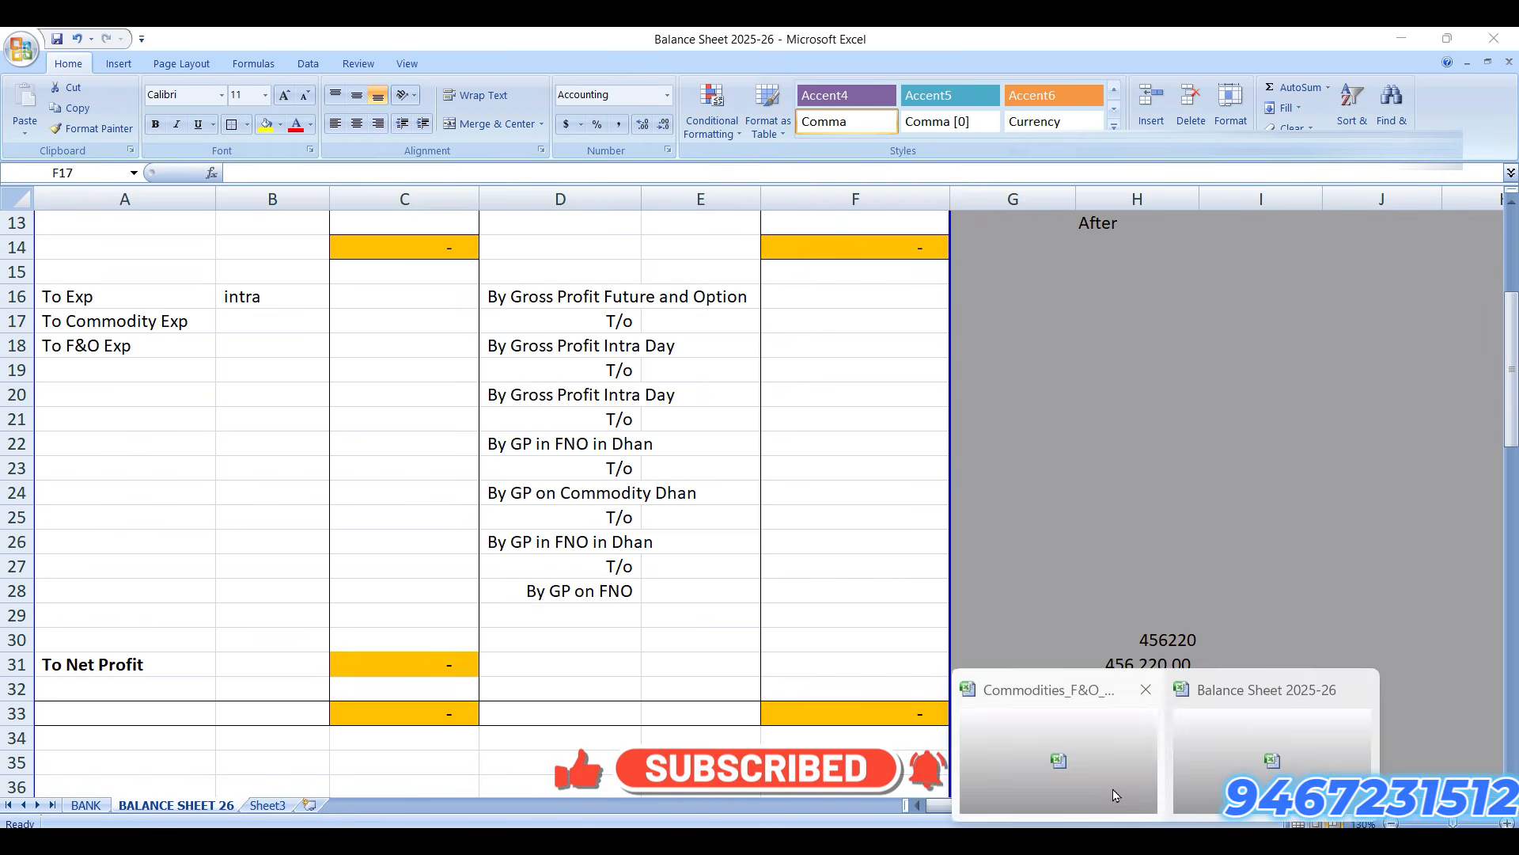
{"action": "left_click", "coordinate": [1061, 752]}
{"action": "mouse_move", "coordinate": [614, 360]}
{"action": "left_mouse_down"}
{"action": "mouse_move", "coordinate": [749, 411]}
{"action": "mouse_move", "coordinate": [747, 433]}
{"action": "left_mouse_up"}
{"action": "key", "text": "ctrl+c"}
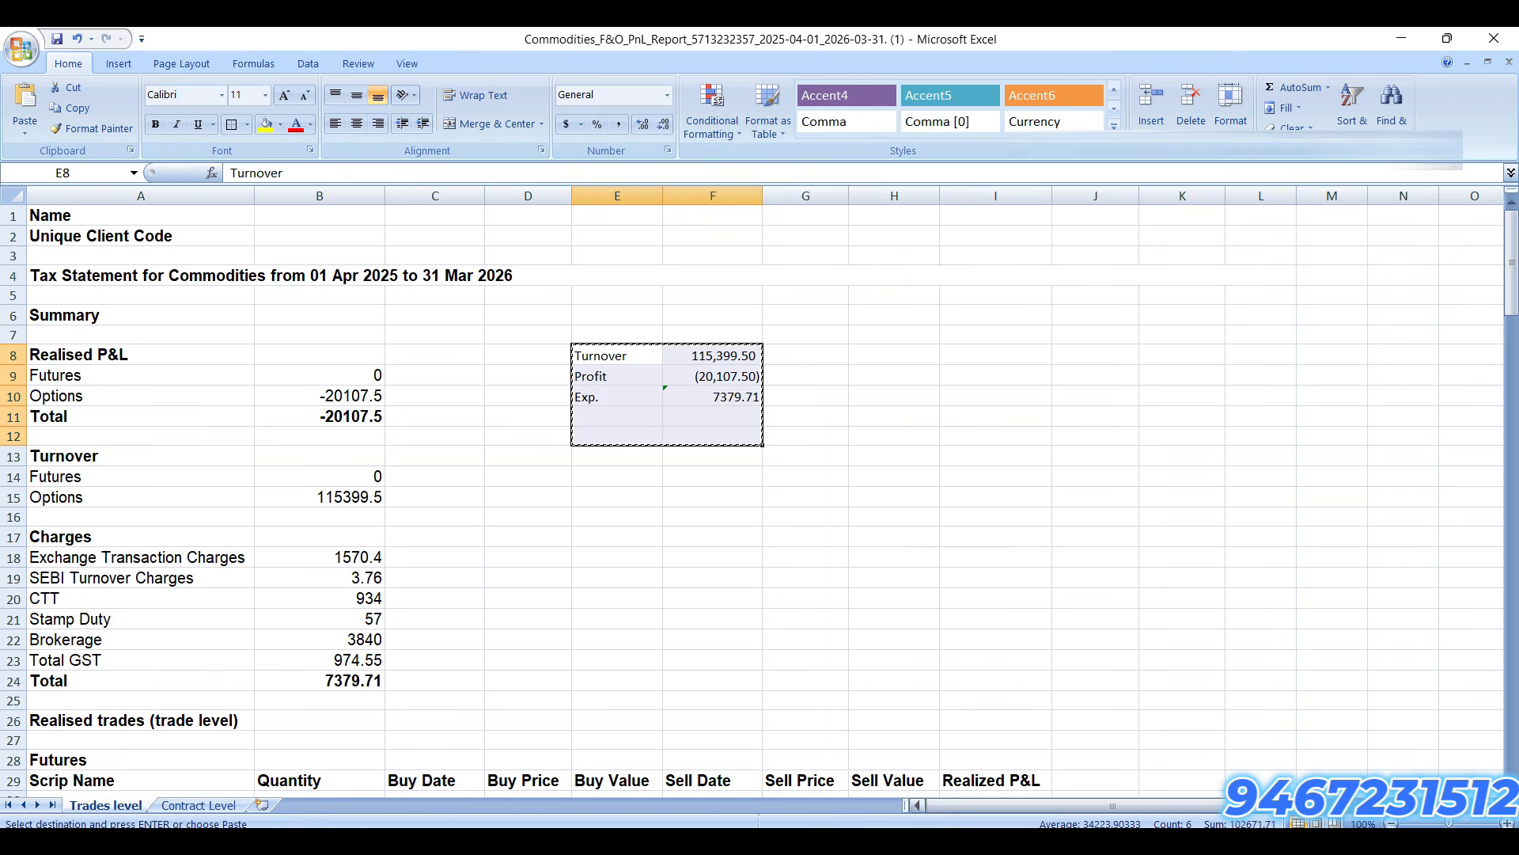
{"action": "left_click", "coordinate": [1272, 747]}
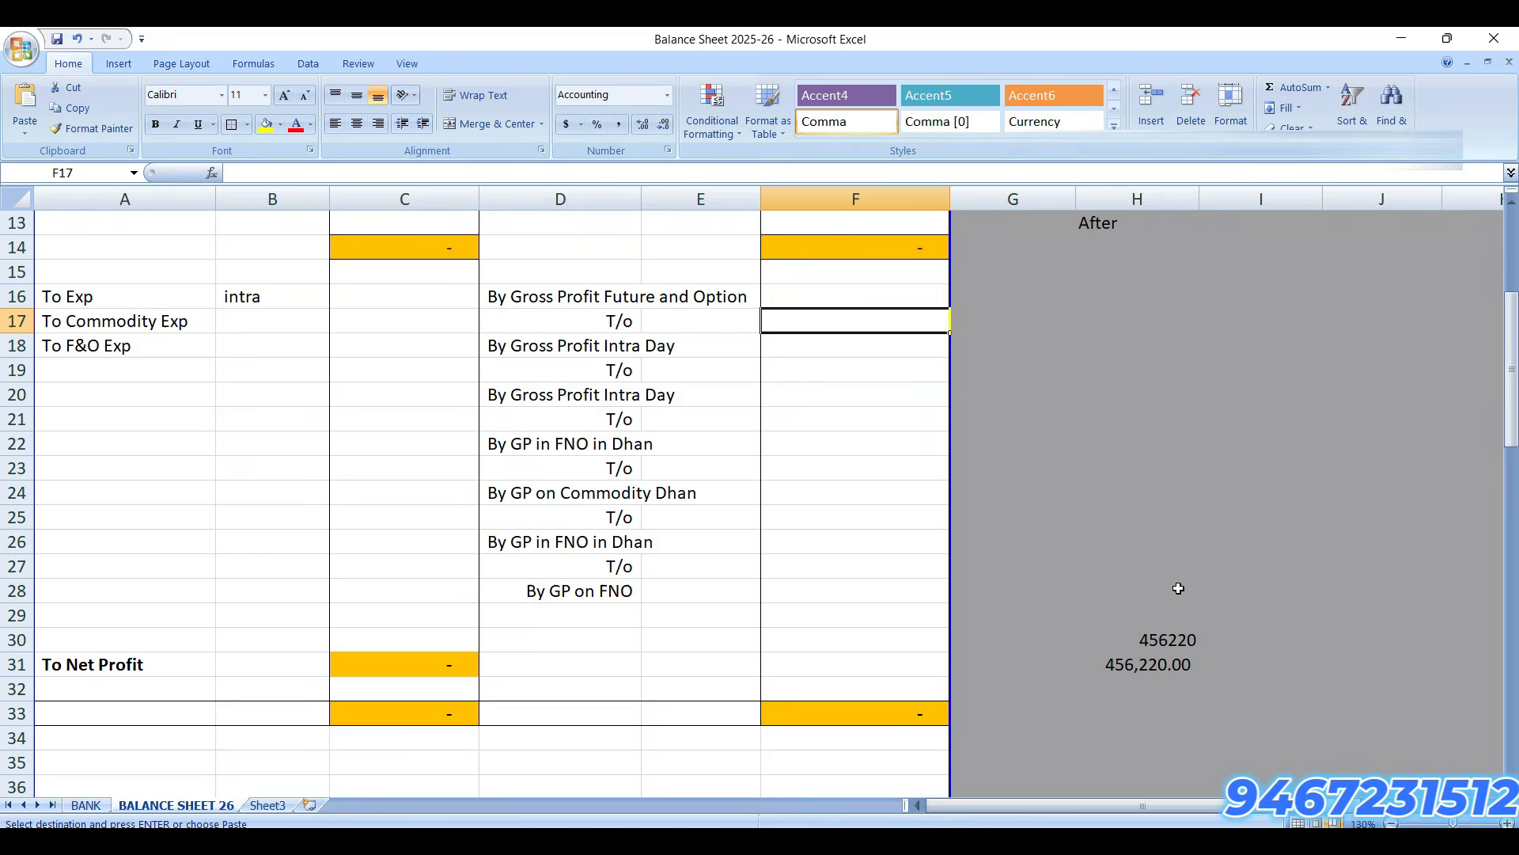
{"action": "left_click", "coordinate": [1083, 315]}
{"action": "key", "text": "ctrl+alt+v"}
{"action": "key", "text": "v"}
{"action": "key", "text": "Return"}
Step: Change the label in D16 to "By Gross Profit Future and Option 1" and widen column E slightly to fit it
{"action": "key", "text": "Left"}
{"action": "key", "text": "Left"}
{"action": "key", "text": "Left"}
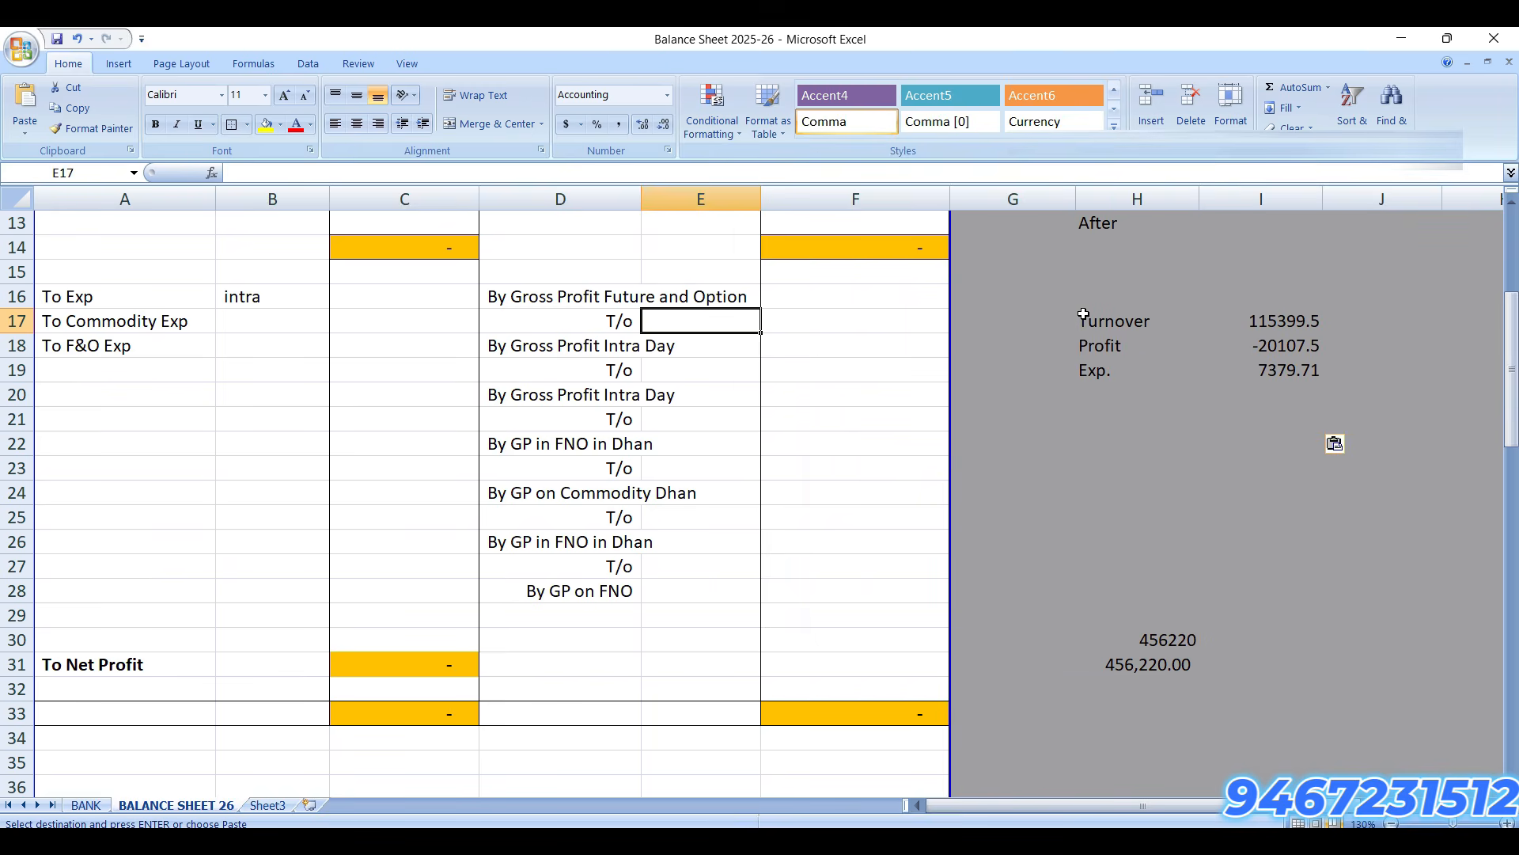
{"action": "key", "text": "Left"}
{"action": "key", "text": "Up"}
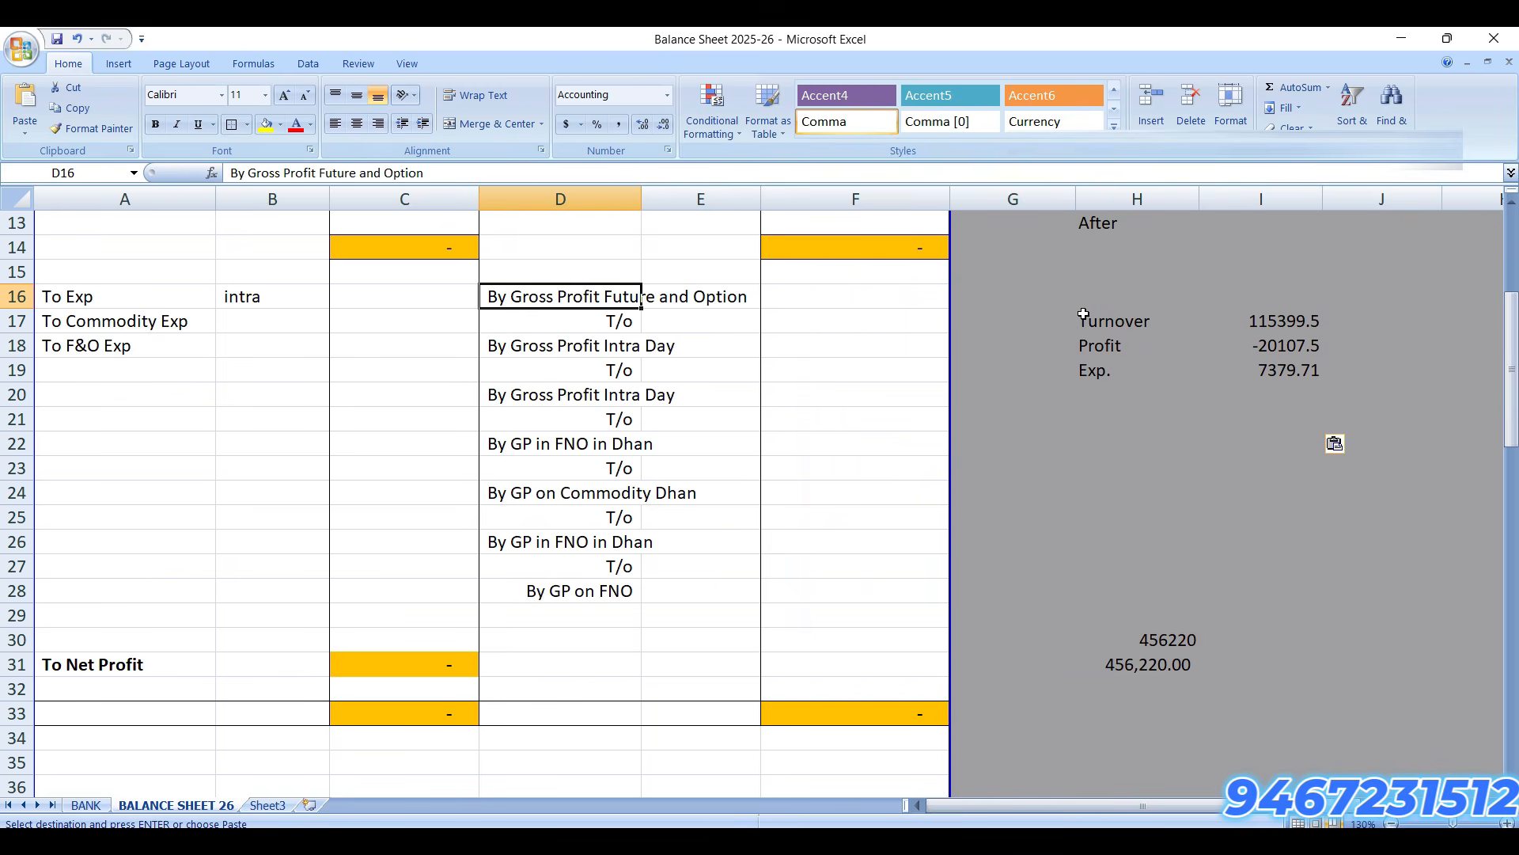
{"action": "key", "text": "F2"}
{"action": "type", "text": "1"}
{"action": "key", "text": "Return"}
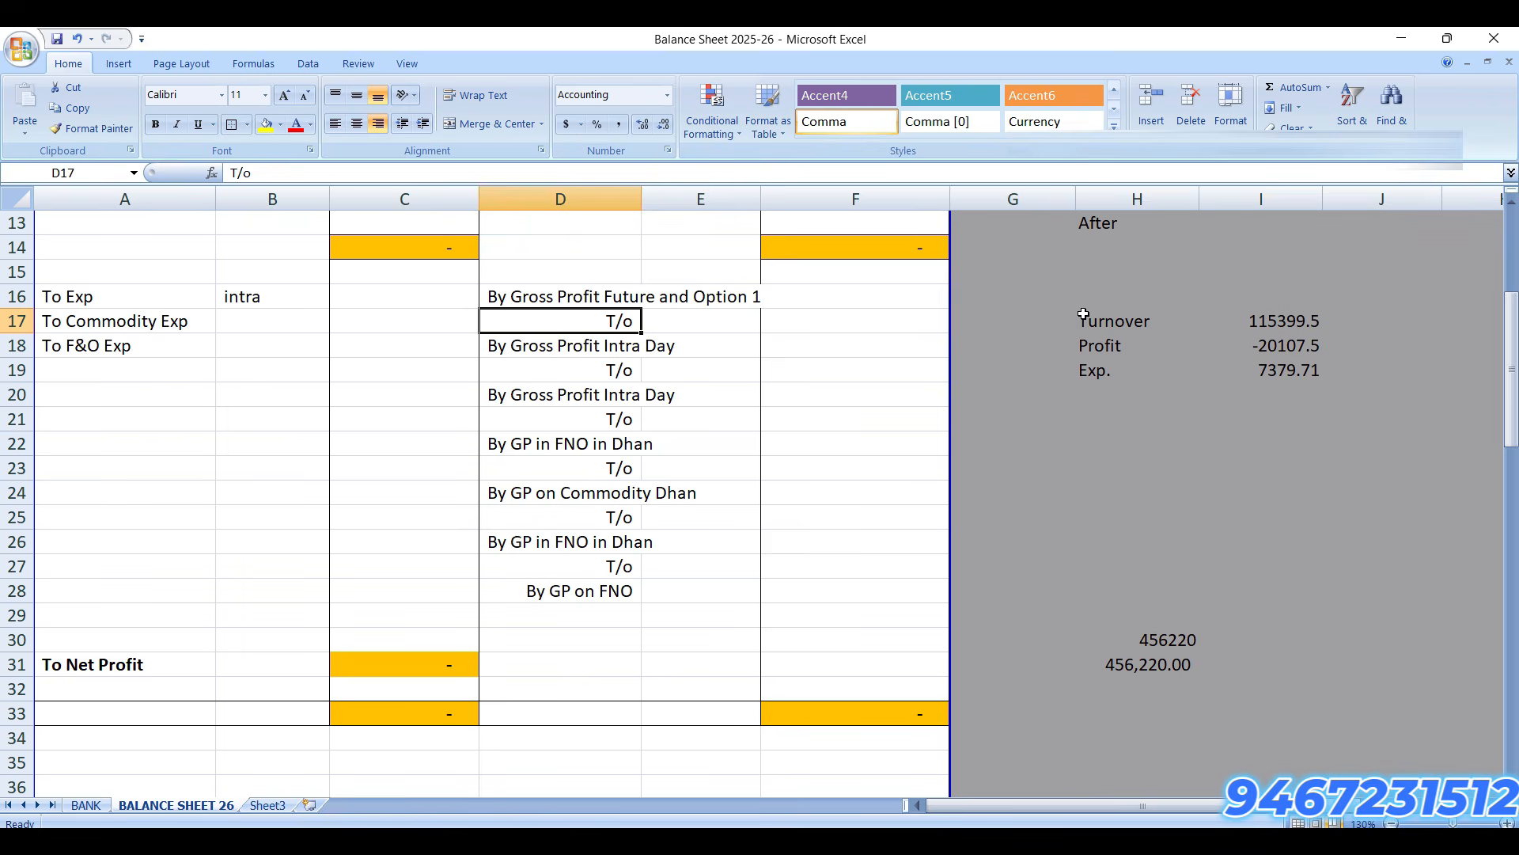
{"action": "left_click_drag", "start_coordinate": [761, 206], "coordinate": [777, 207]}
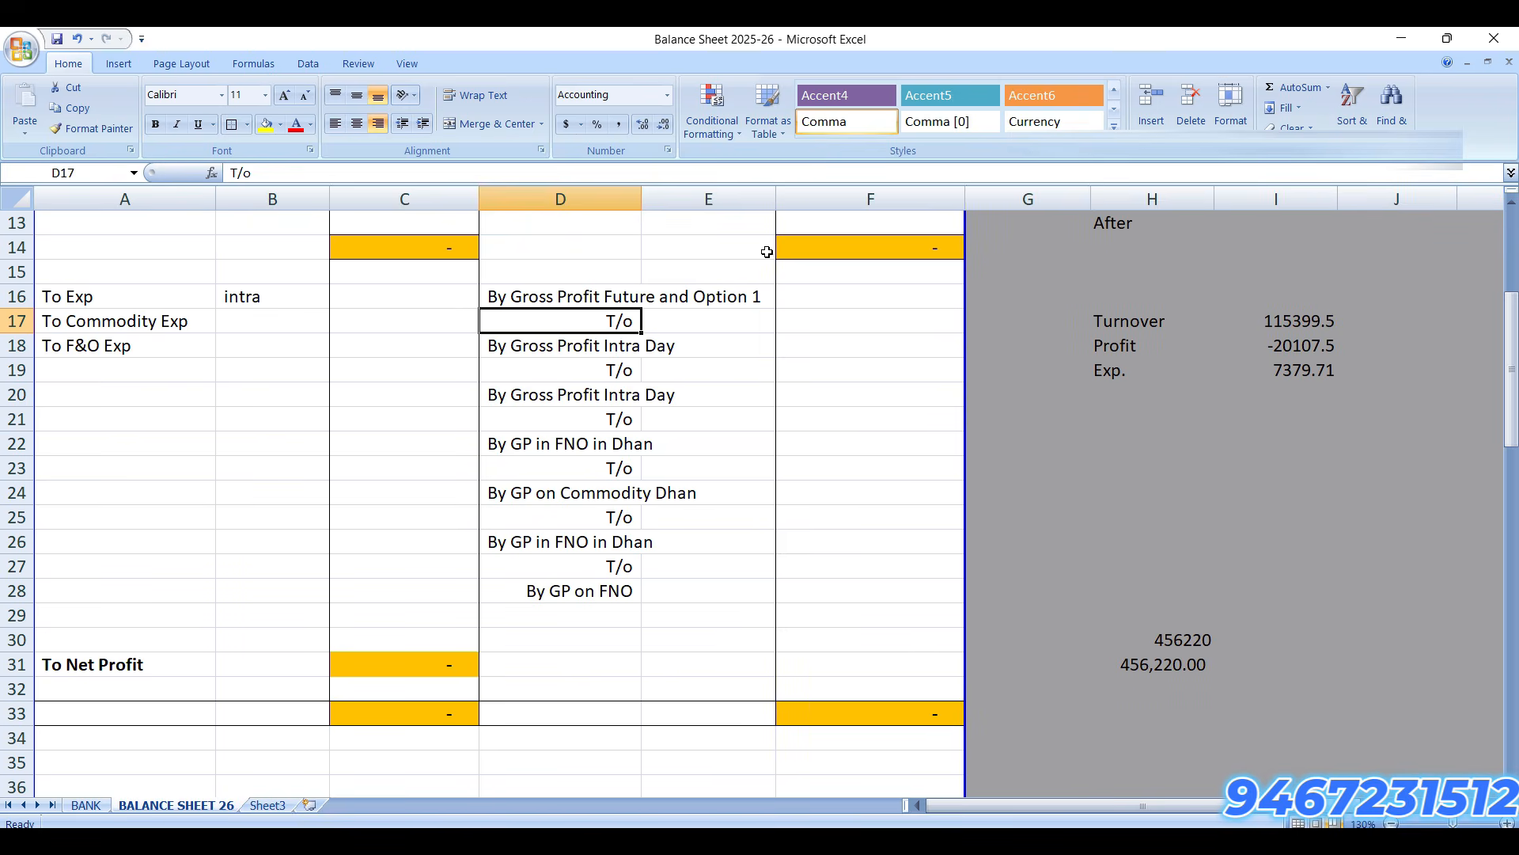
Step: Enter the turnover 115399.5 in E17, beside the T/o label under Gross Profit Future and Option 1
{"action": "left_click", "coordinate": [704, 320]}
{"action": "type", "text": "115399.5"}
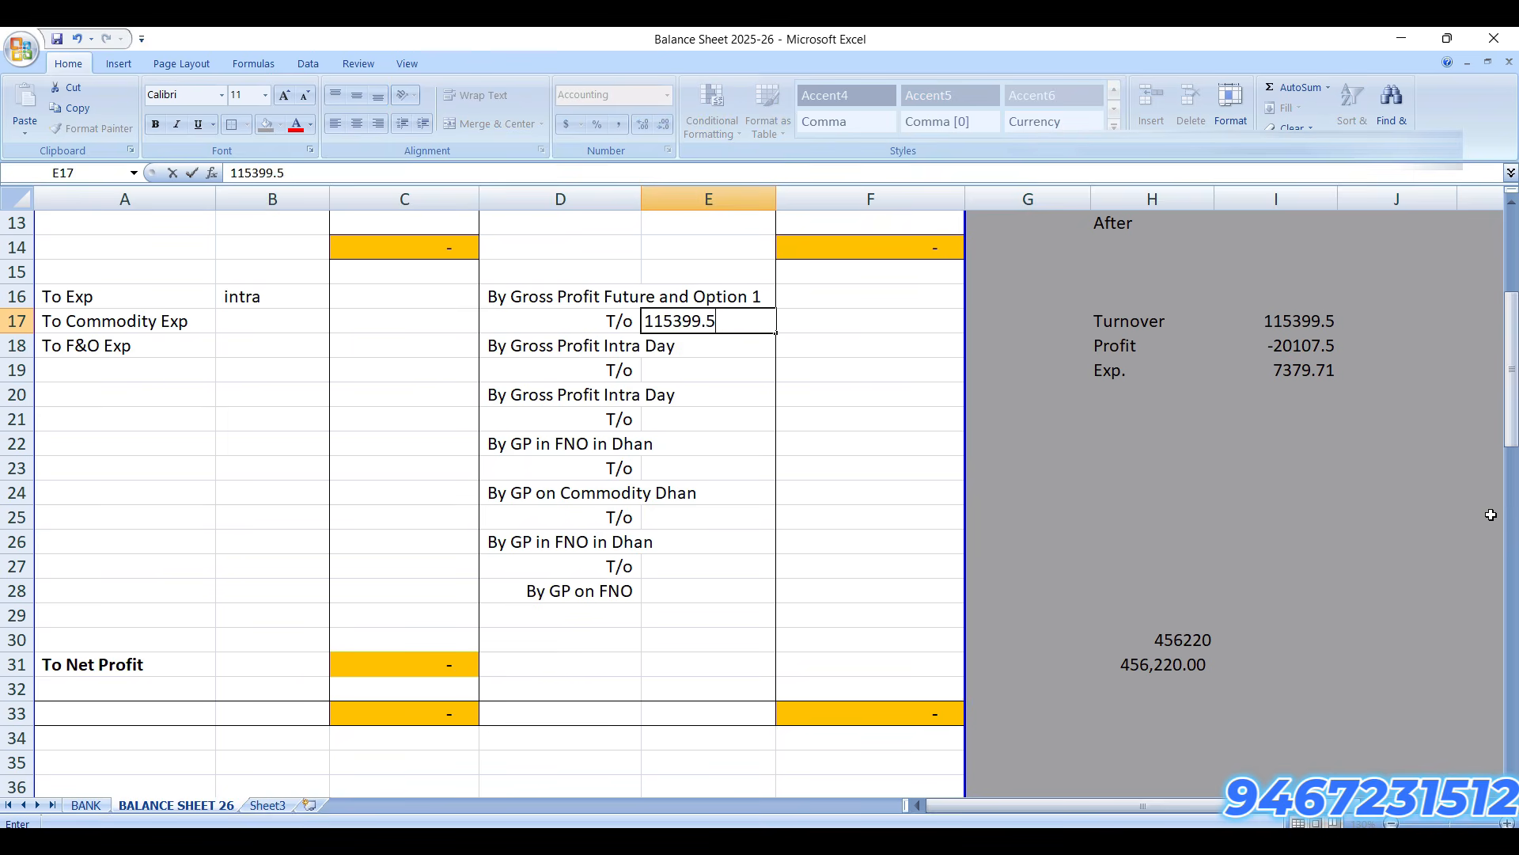
{"action": "key", "text": "Return"}
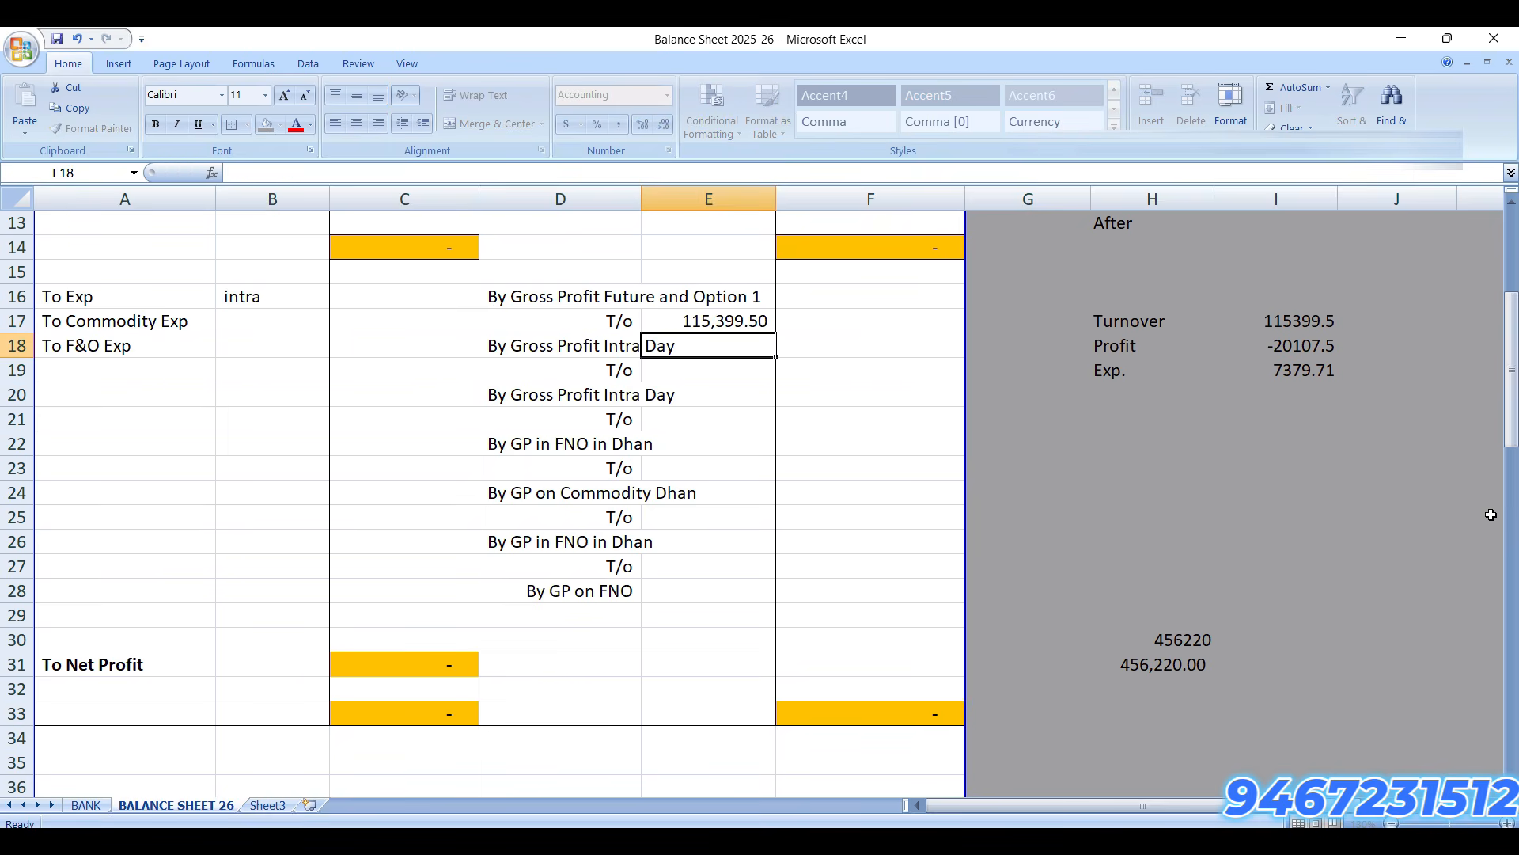
Step: Enter the options loss -20107.5 in F17, the Amount cell of the same T/o row
{"action": "key", "text": "Up"}
{"action": "key", "text": "Right"}
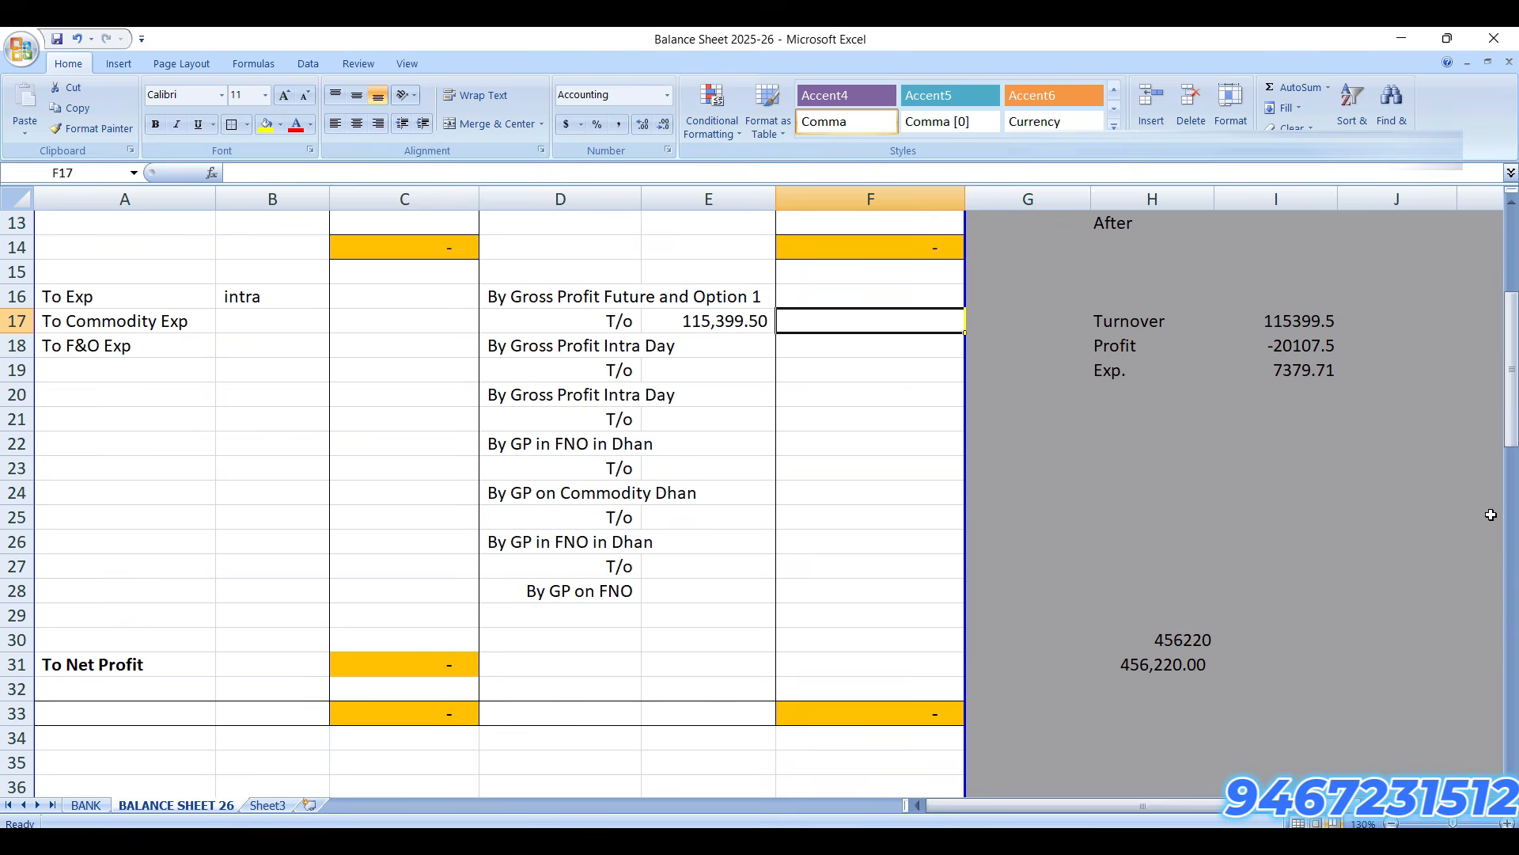
{"action": "type", "text": "-20107.5"}
{"action": "key", "text": "Return"}
{"action": "key", "text": "Up"}
{"action": "key", "text": "Left"}
{"action": "key", "text": "Left"}
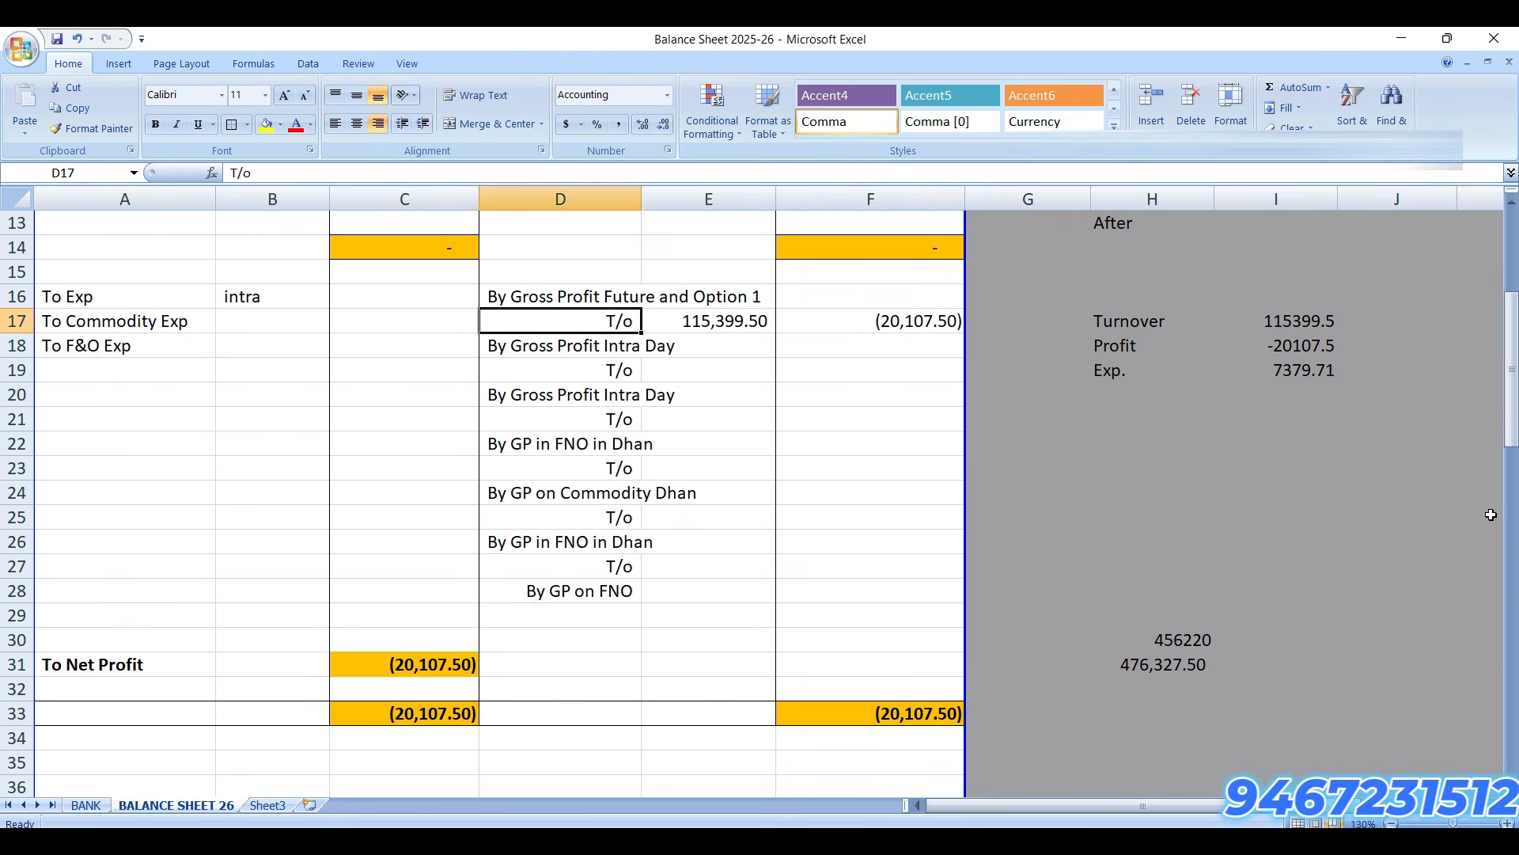
Step: Enter the expense amount 7,379.71 in C18, beside the To F&O Exp label
{"action": "key", "text": "Left"}
{"action": "key", "text": "Left"}
{"action": "key", "text": "Left"}
{"action": "key", "text": "Down"}
{"action": "key", "text": "Right"}
{"action": "key", "text": "Right"}
{"action": "type", "text": "7"}
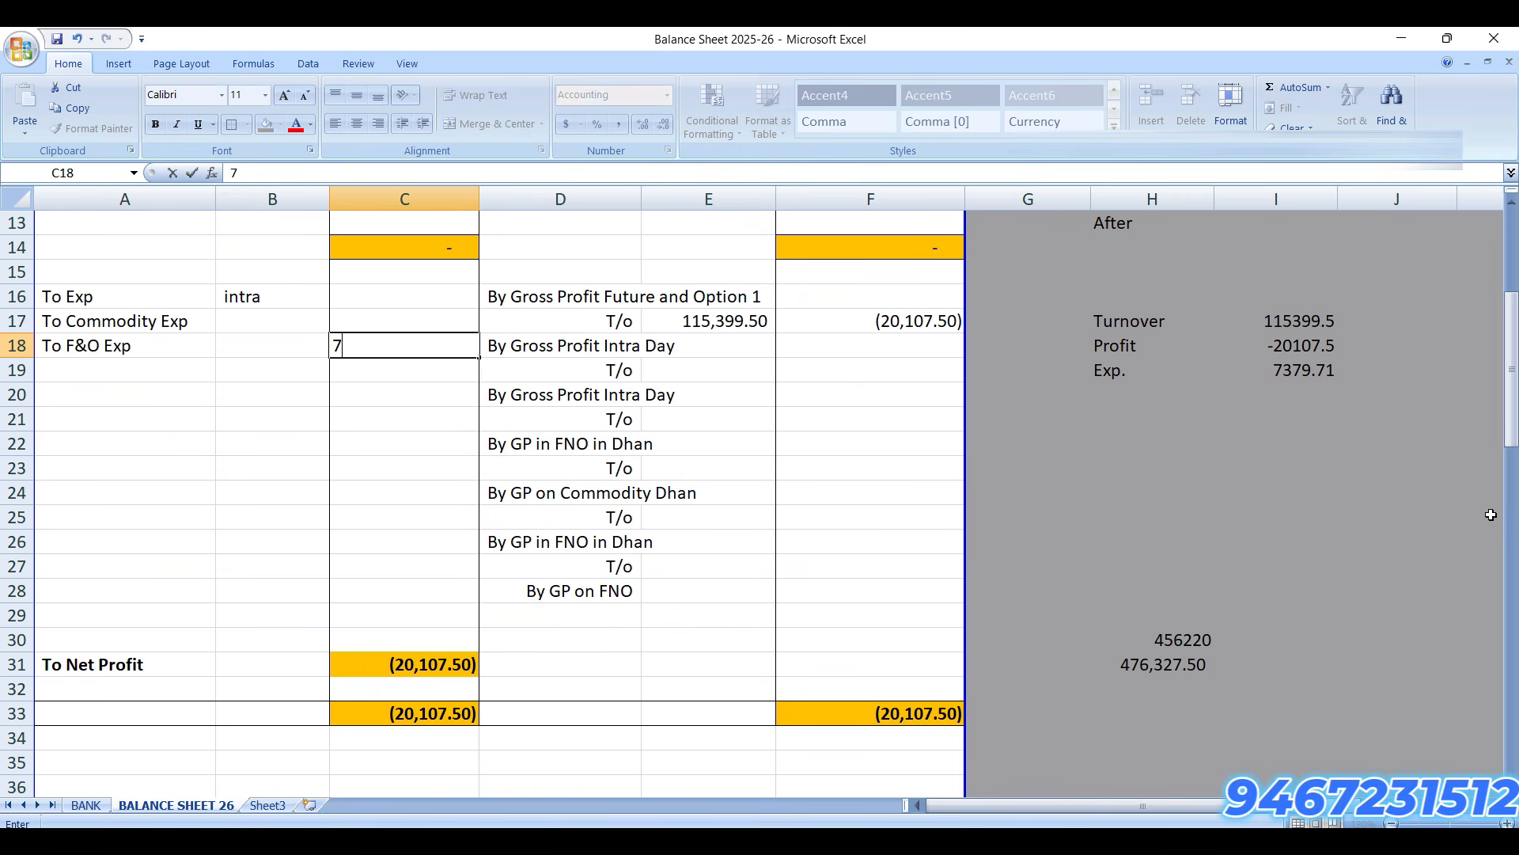
{"action": "type", "text": ",379.71"}
{"action": "key", "text": "Return"}
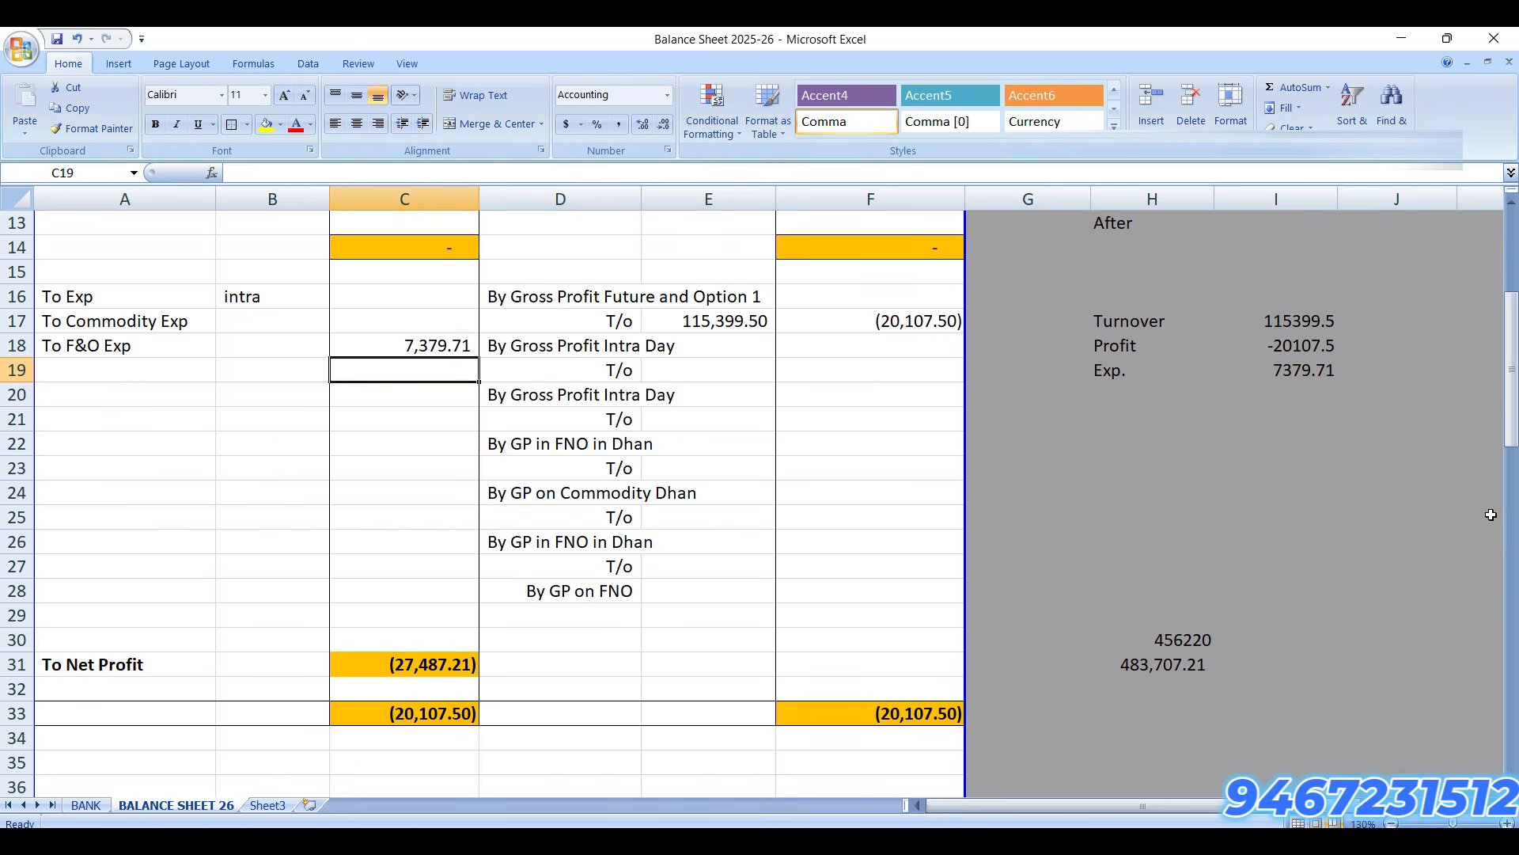
{"action": "key", "text": "Right"}
{"action": "key", "text": "Up"}
{"action": "key", "text": "Right"}
{"action": "key", "text": "Right"}
{"action": "key", "text": "Right"}
{"action": "key", "text": "Right"}
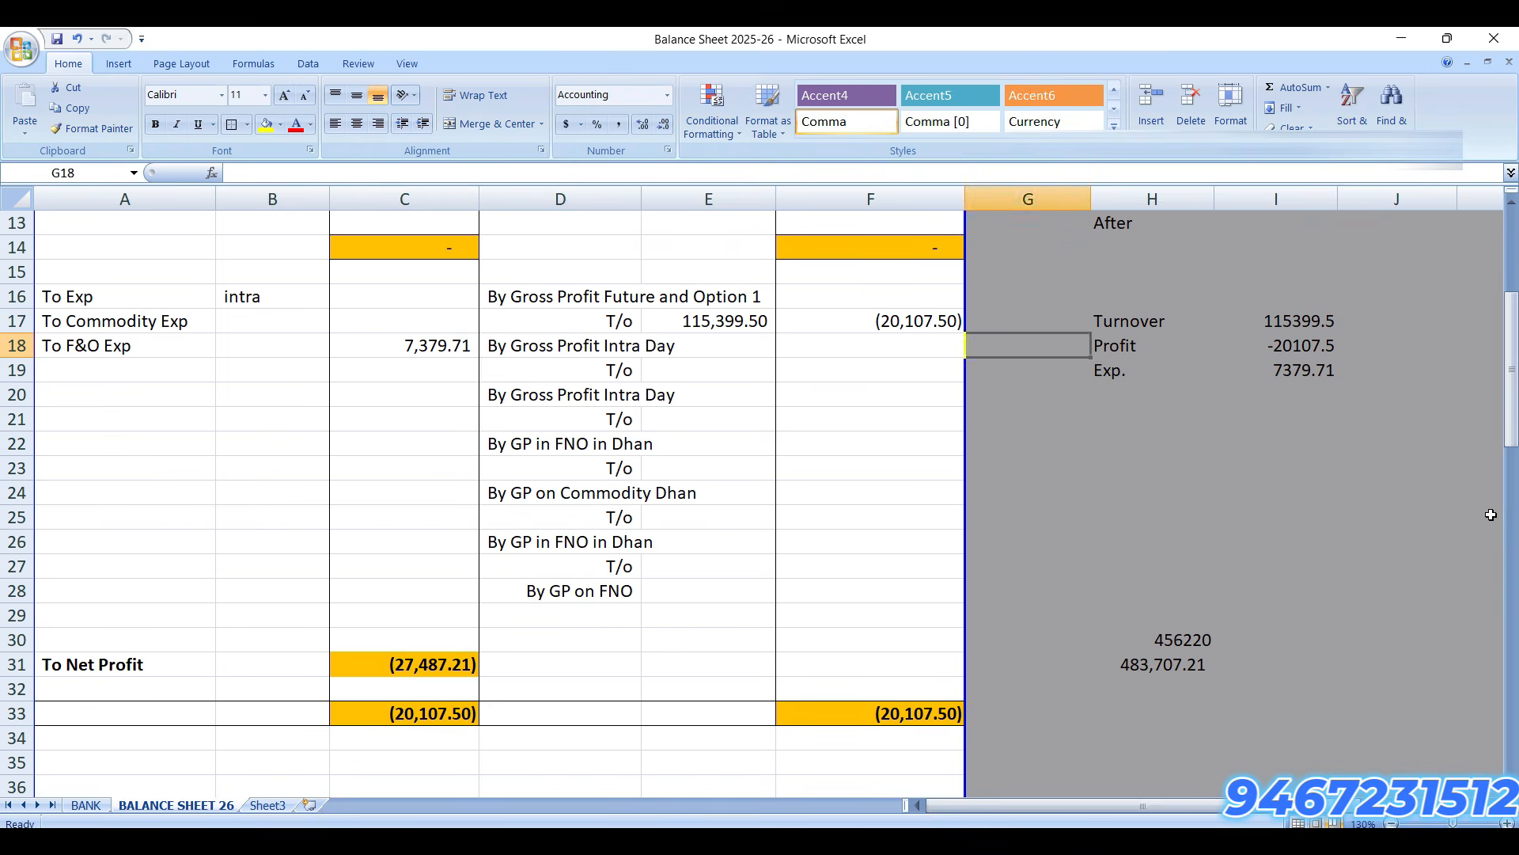
{"action": "key", "text": "Up"}
{"action": "key", "text": "Left"}
{"action": "key", "text": "Left"}
{"action": "key", "text": "Left"}
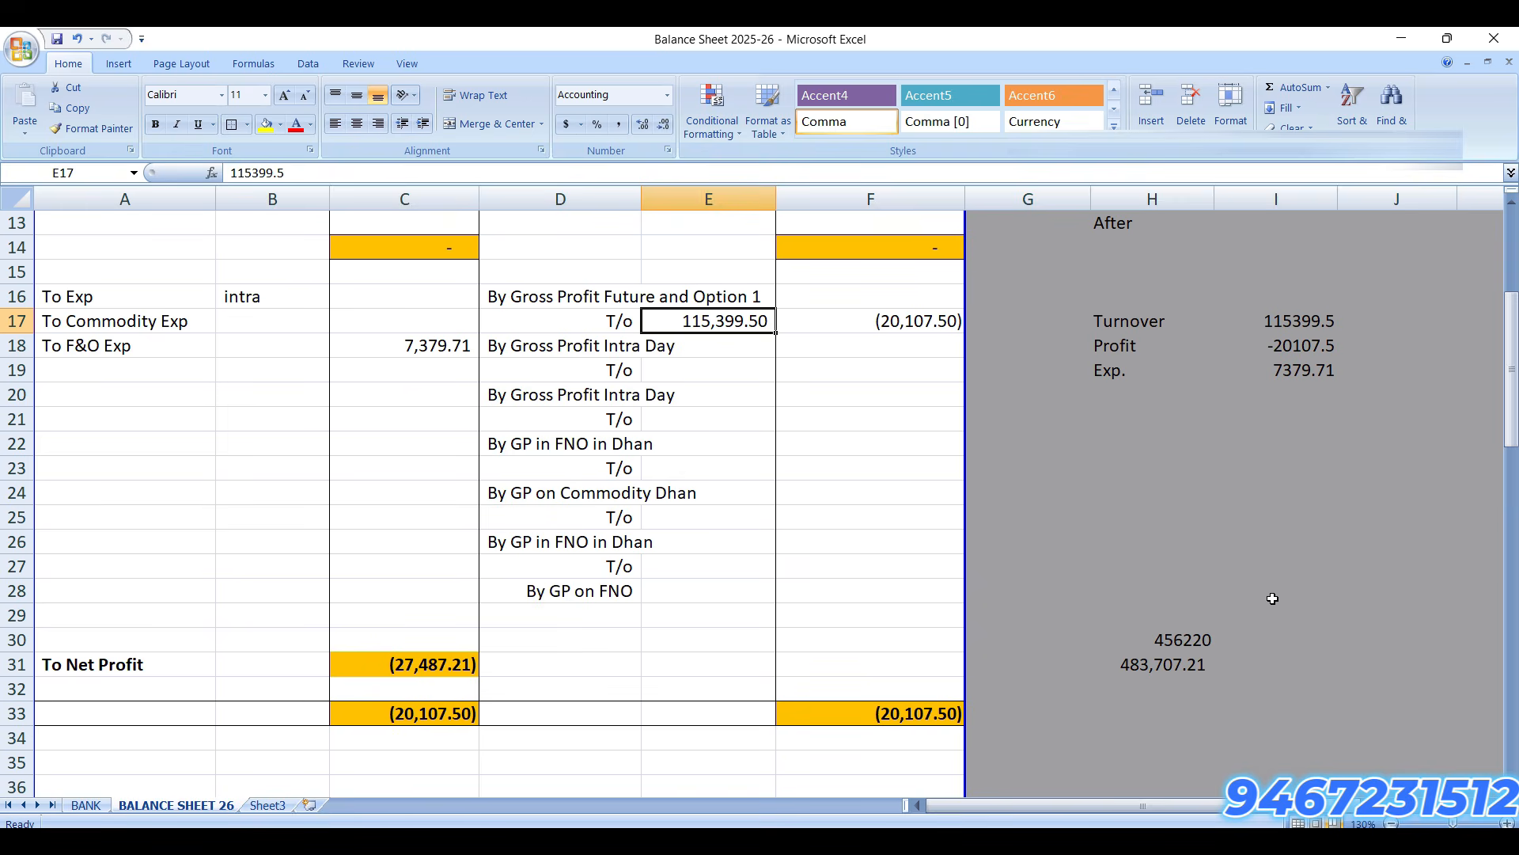
Step: Switch to the F&O P&L report workbook and examine its realised P&L, charges and options trade columns
{"action": "left_click", "coordinate": [111, 839]}
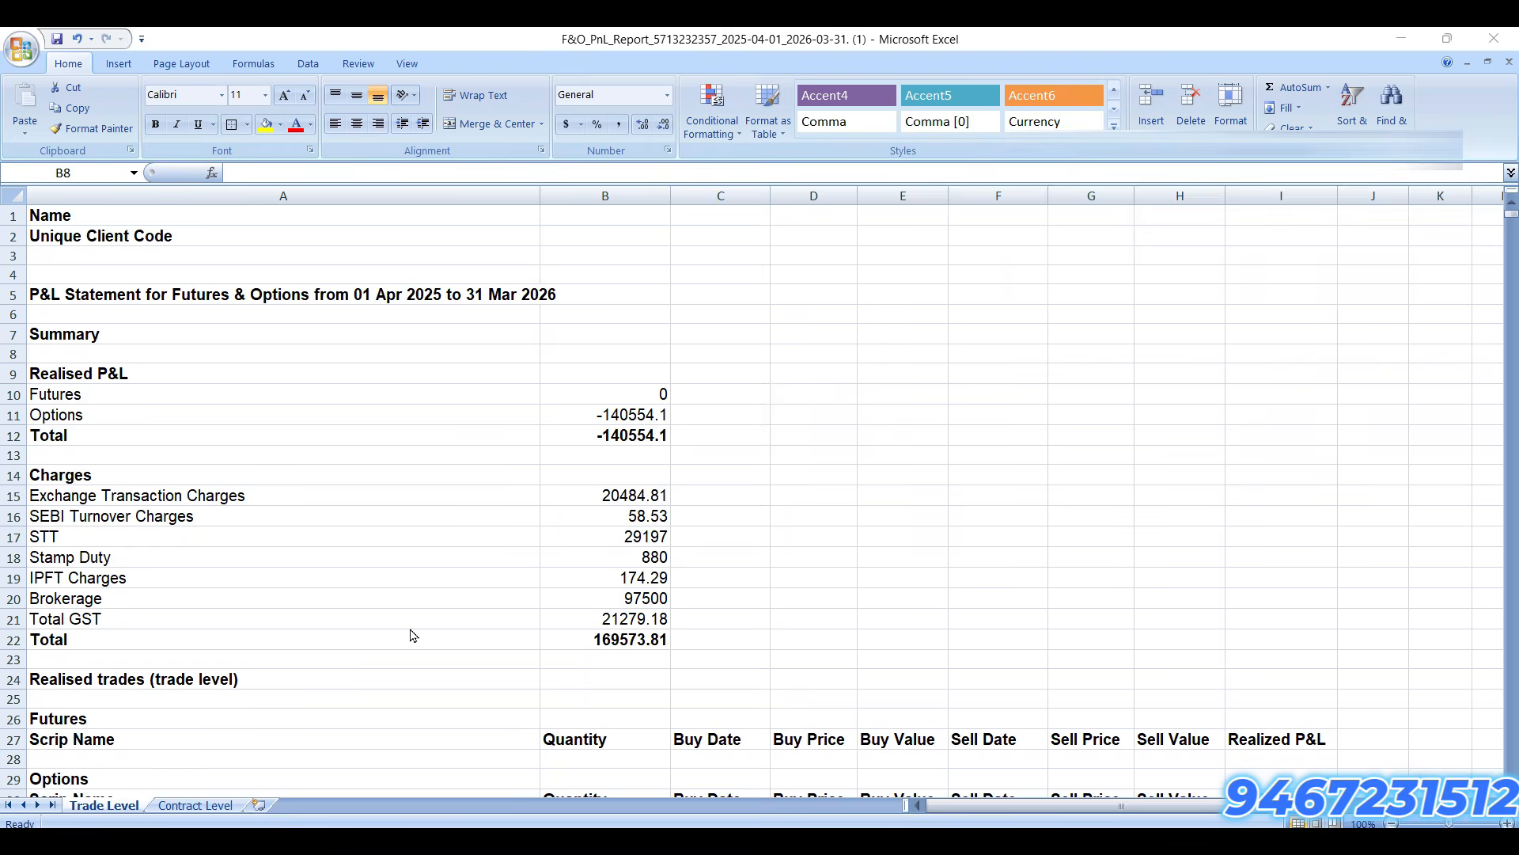
{"action": "scroll", "coordinate": [411, 635], "scroll_direction": "down", "scroll_amount": 4}
{"action": "scroll", "coordinate": [410, 636], "scroll_direction": "up", "scroll_amount": 4}
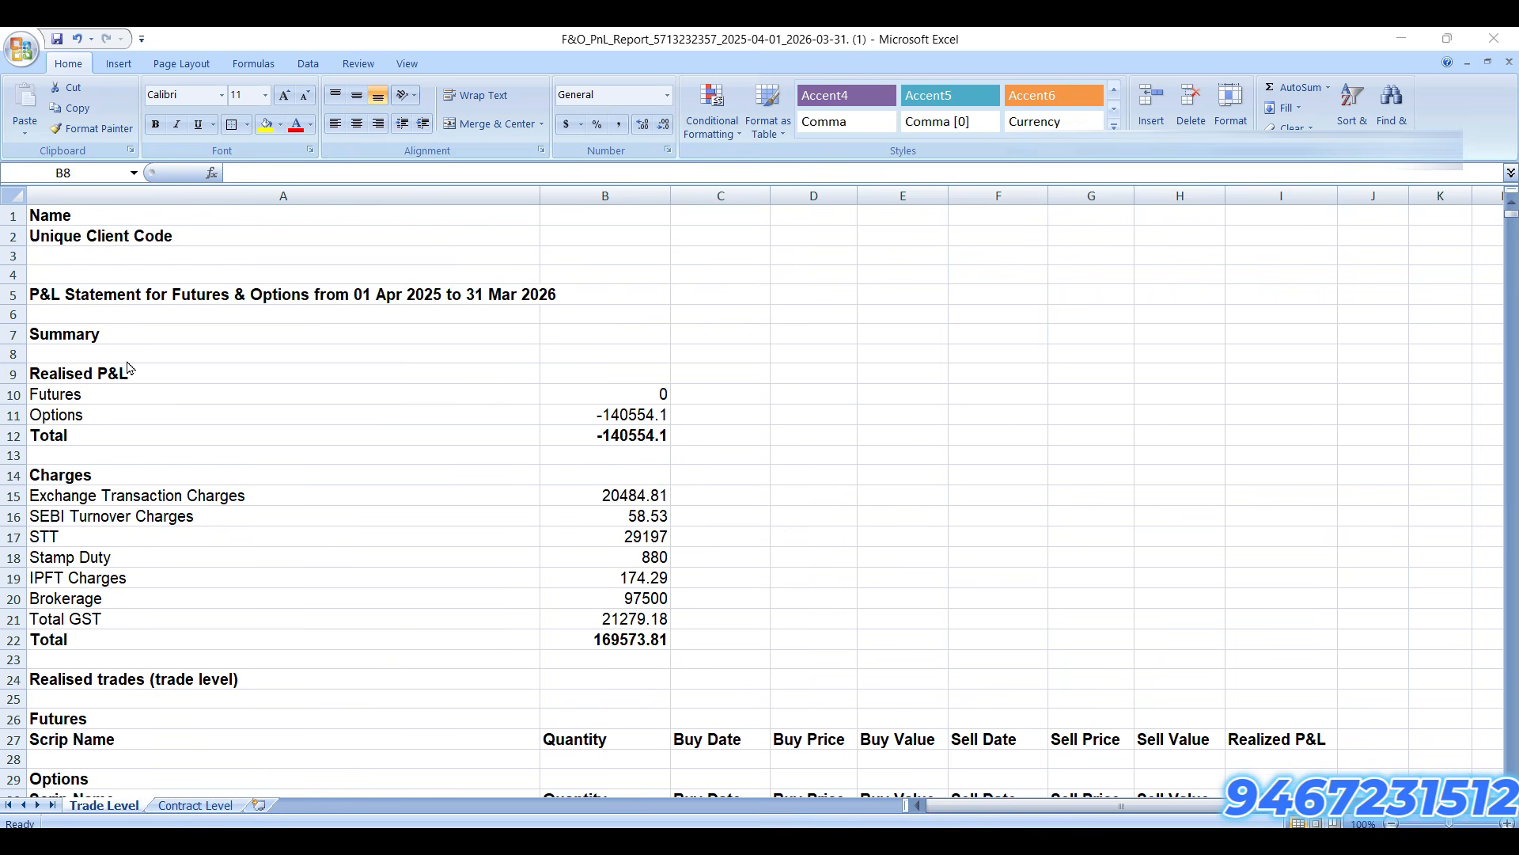
{"action": "left_click", "coordinate": [89, 395]}
{"action": "left_click", "coordinate": [105, 416]}
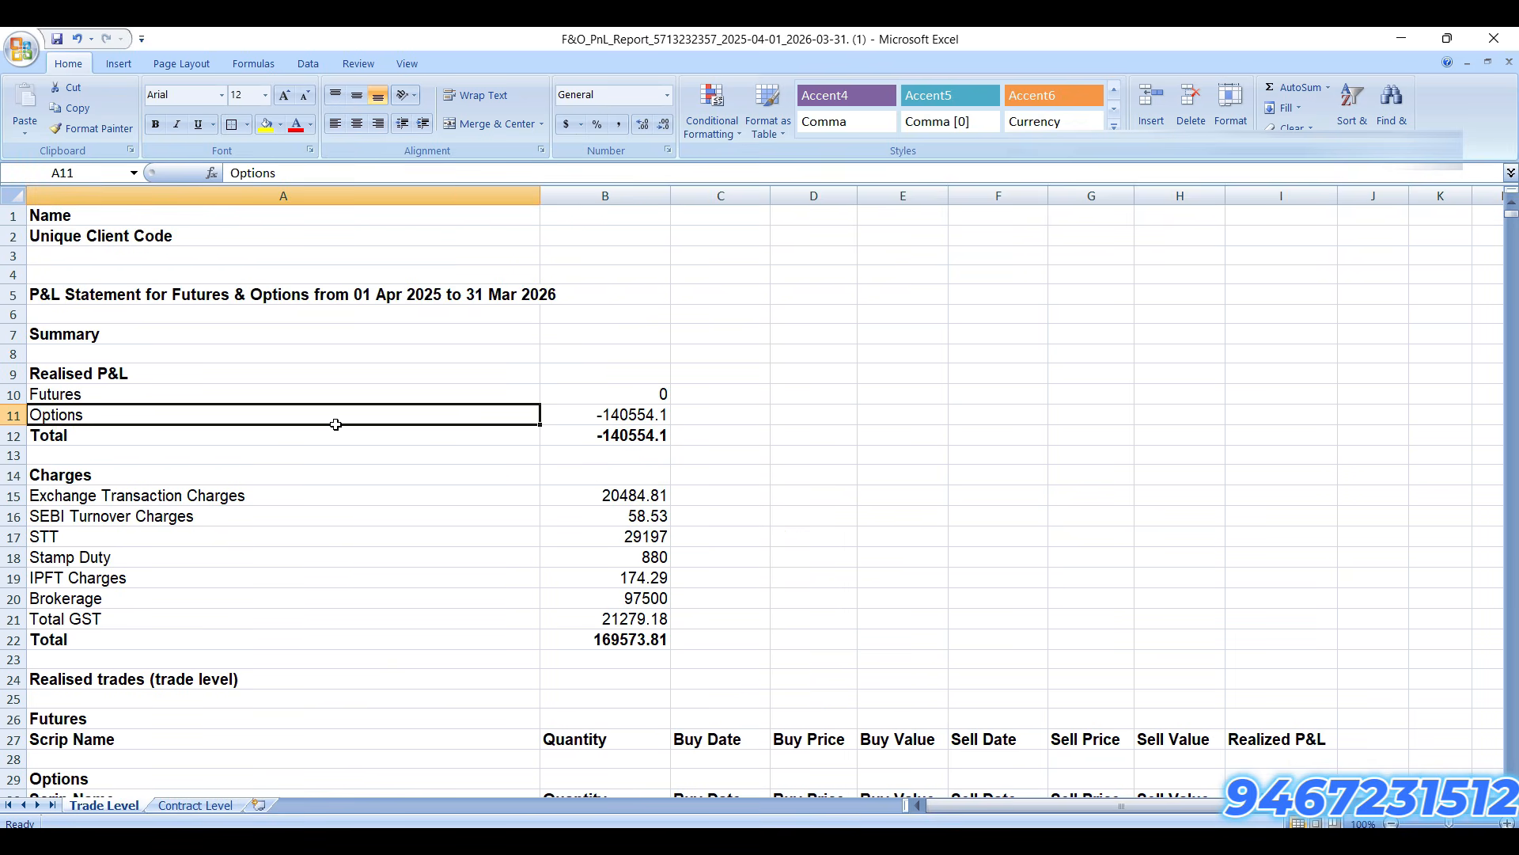
{"action": "key", "text": "shift+space"}
{"action": "scroll", "coordinate": [976, 671], "scroll_direction": "down", "scroll_amount": 4}
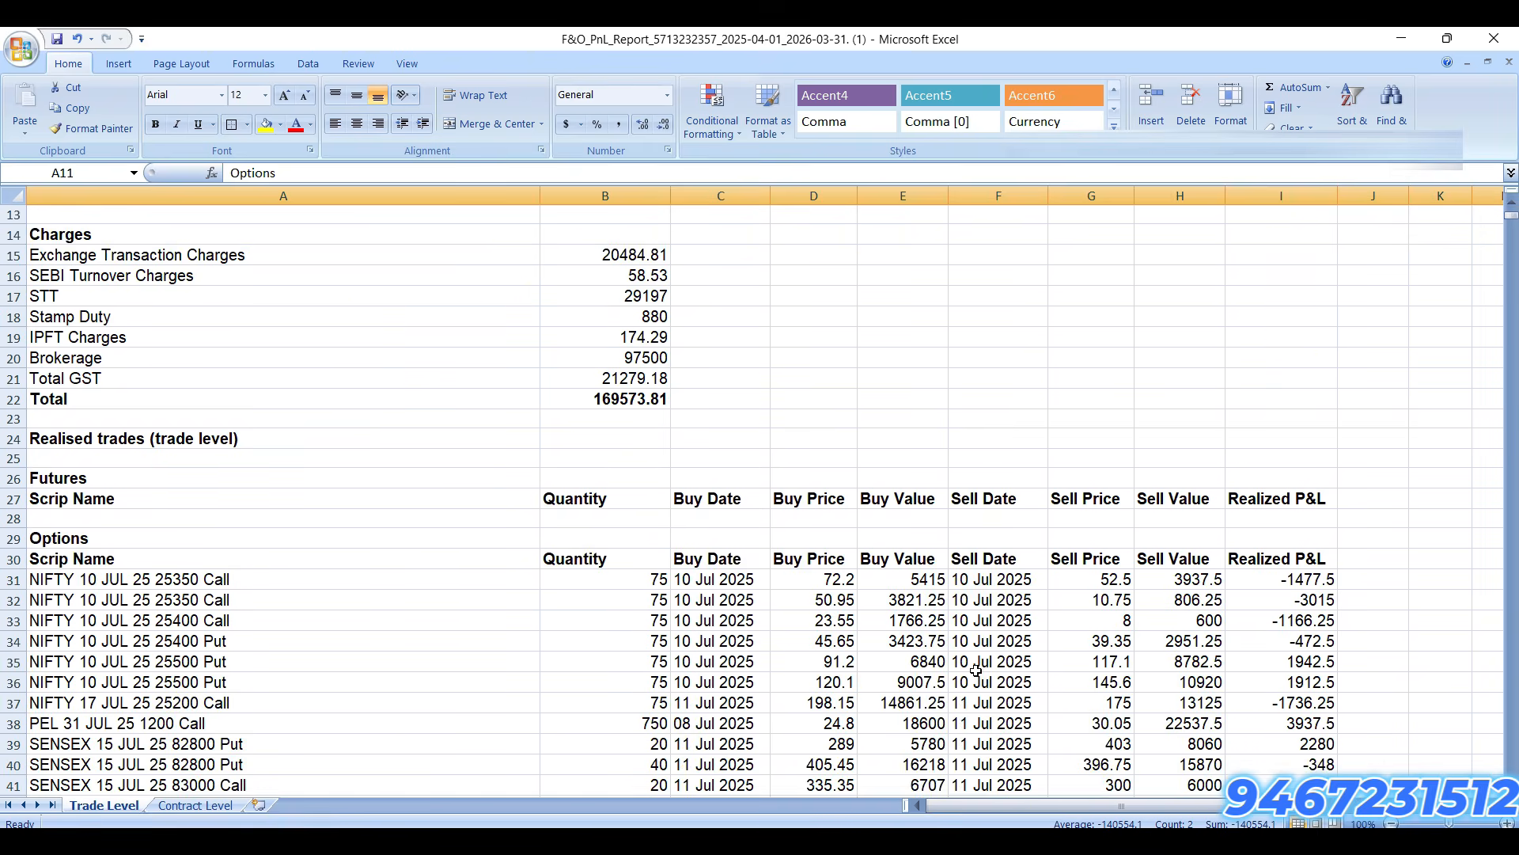
{"action": "scroll", "coordinate": [976, 671], "scroll_direction": "down", "scroll_amount": 4}
{"action": "scroll", "coordinate": [1305, 614], "scroll_direction": "up", "scroll_amount": 4}
{"action": "scroll", "coordinate": [1347, 816], "scroll_direction": "right", "scroll_amount": 2}
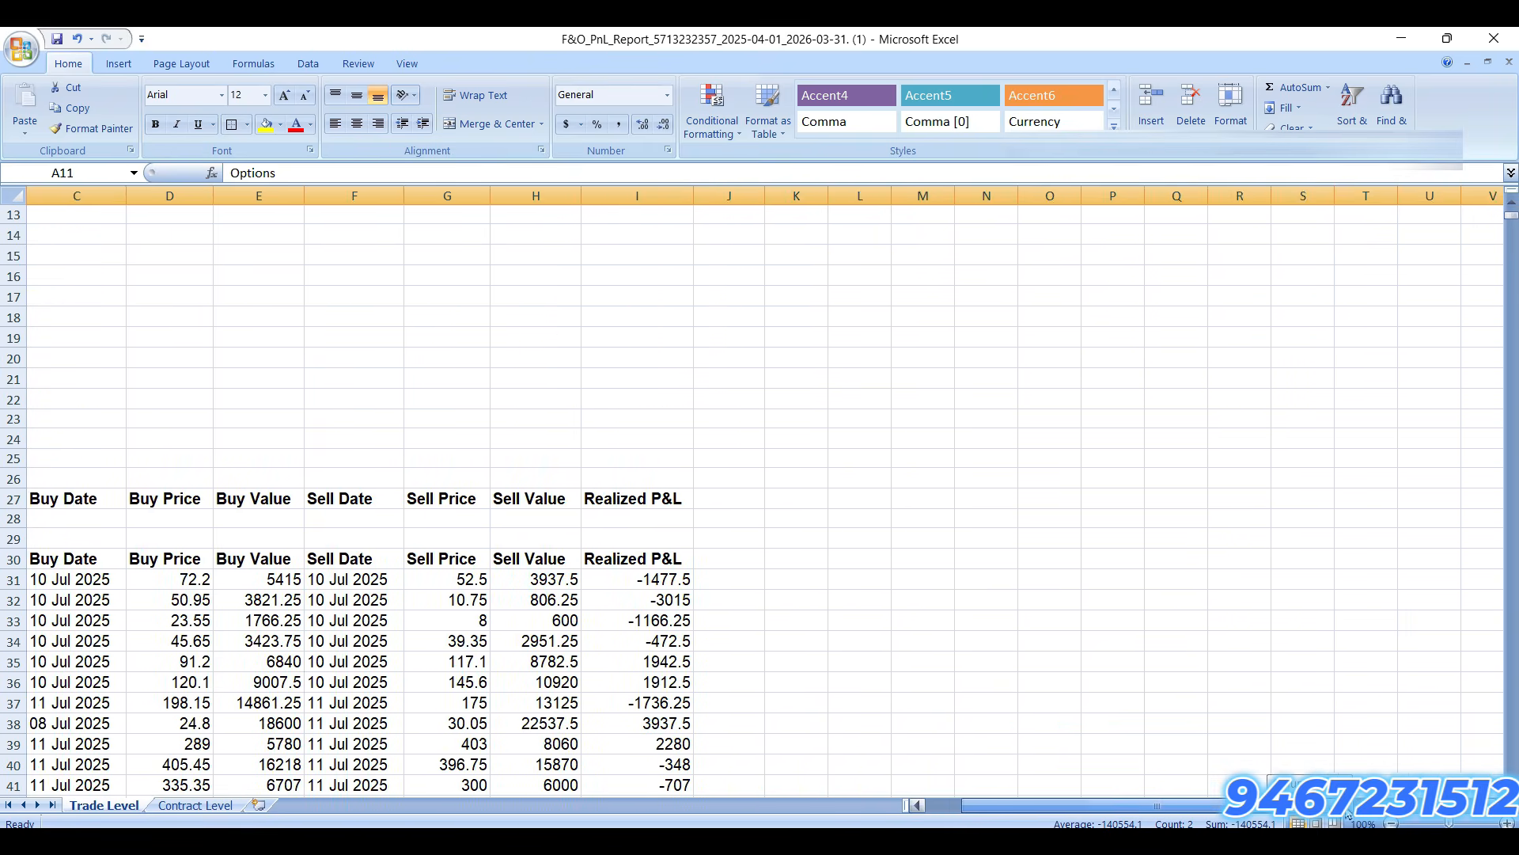
{"action": "scroll", "coordinate": [1347, 816], "scroll_direction": "left", "scroll_amount": 1}
{"action": "scroll", "coordinate": [939, 662], "scroll_direction": "down", "scroll_amount": 4}
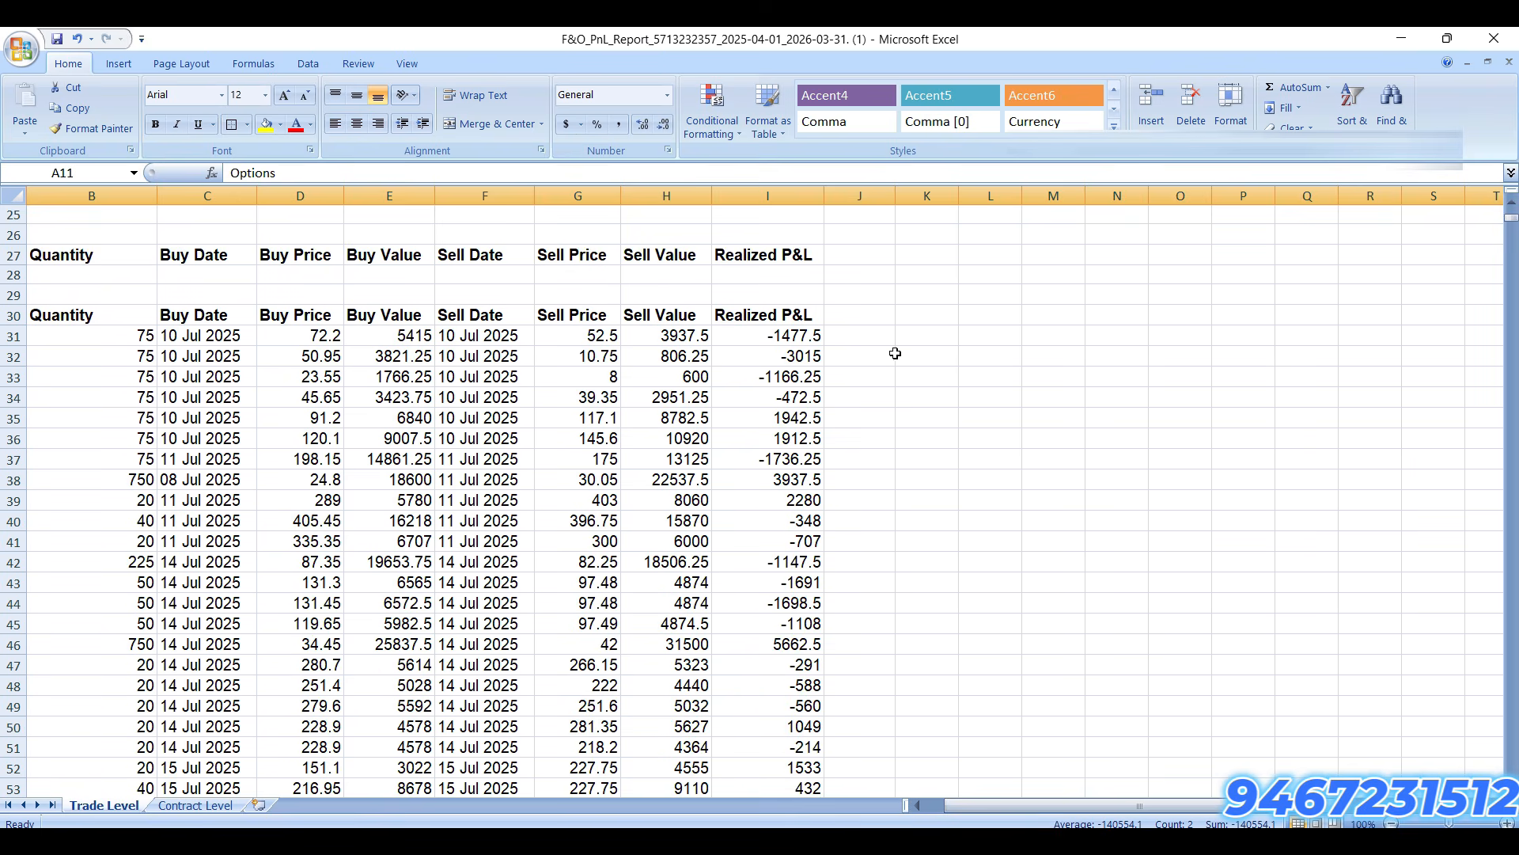
Step: Add the column headings Profit in J30 and Turnover in K30, beside Realized P&L in the options table
{"action": "left_click", "coordinate": [869, 319]}
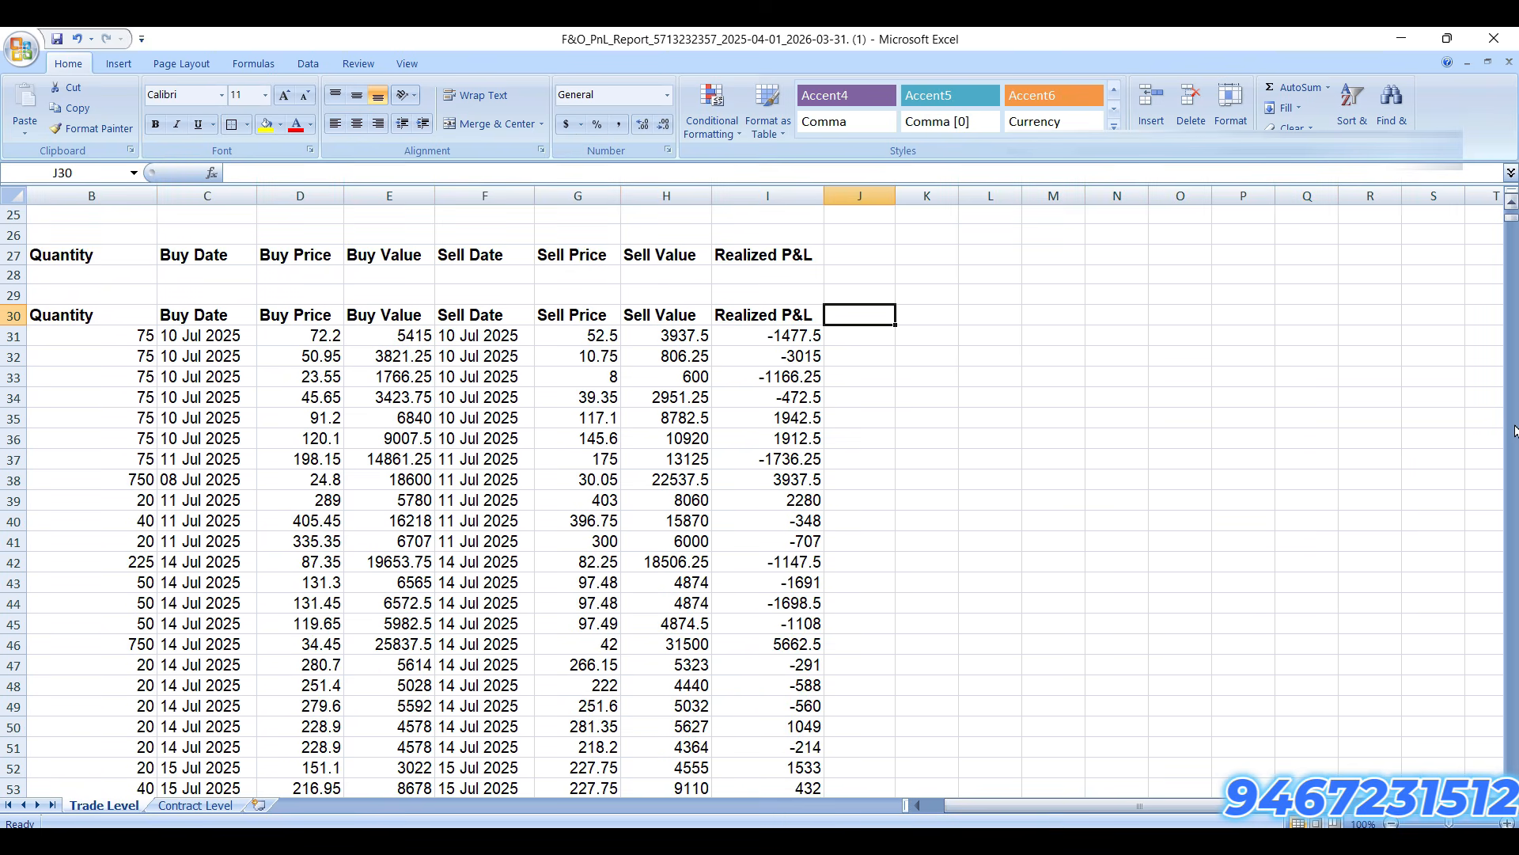
{"action": "type", "text": "Tu"}
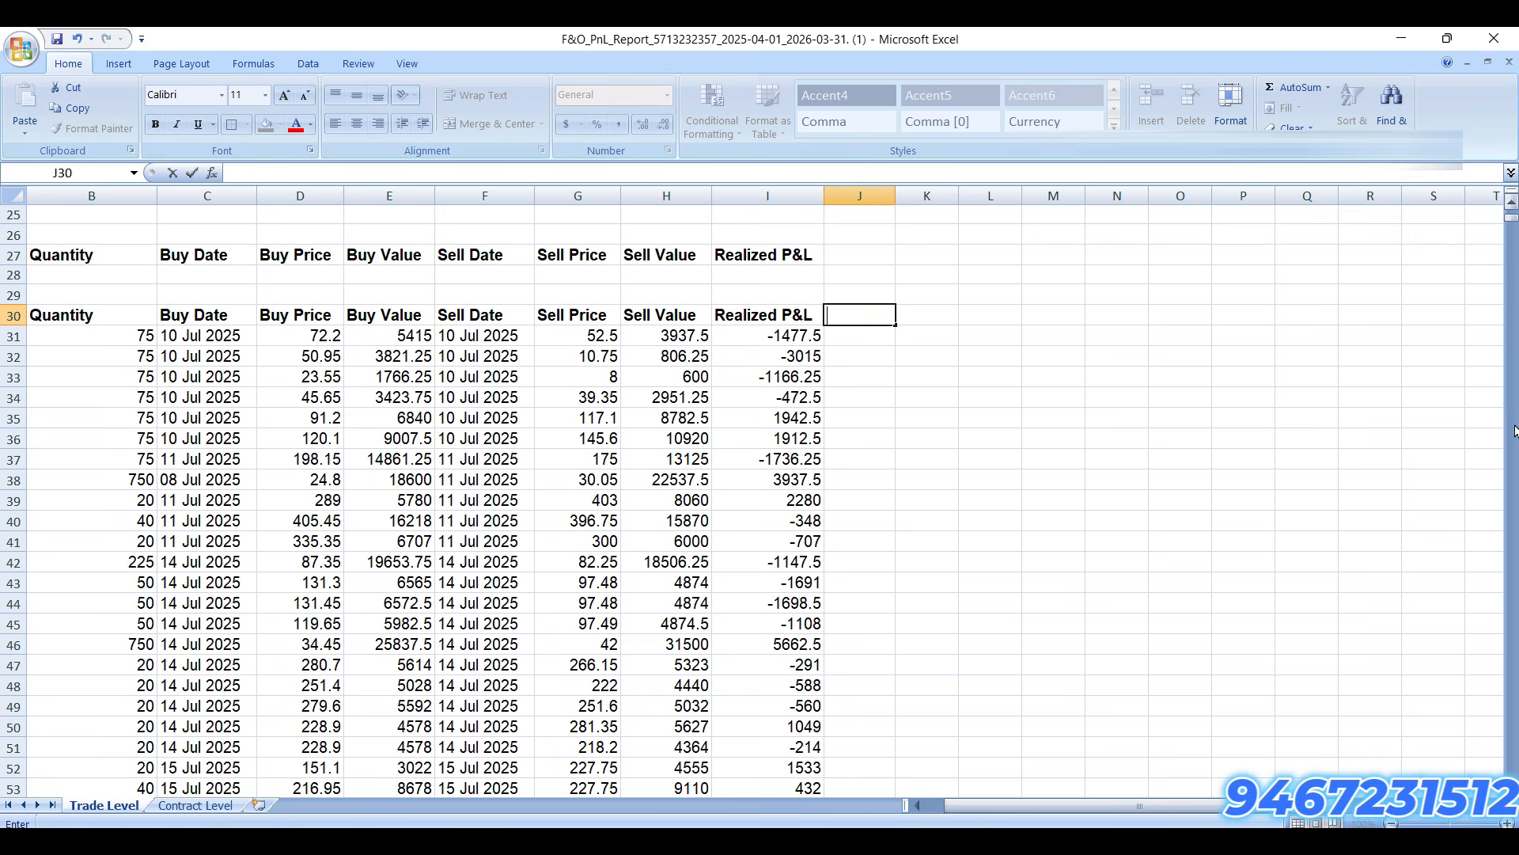
{"action": "type", "text": "Profit"}
{"action": "key", "text": "Return"}
{"action": "key", "text": "Up"}
{"action": "key", "text": "Right"}
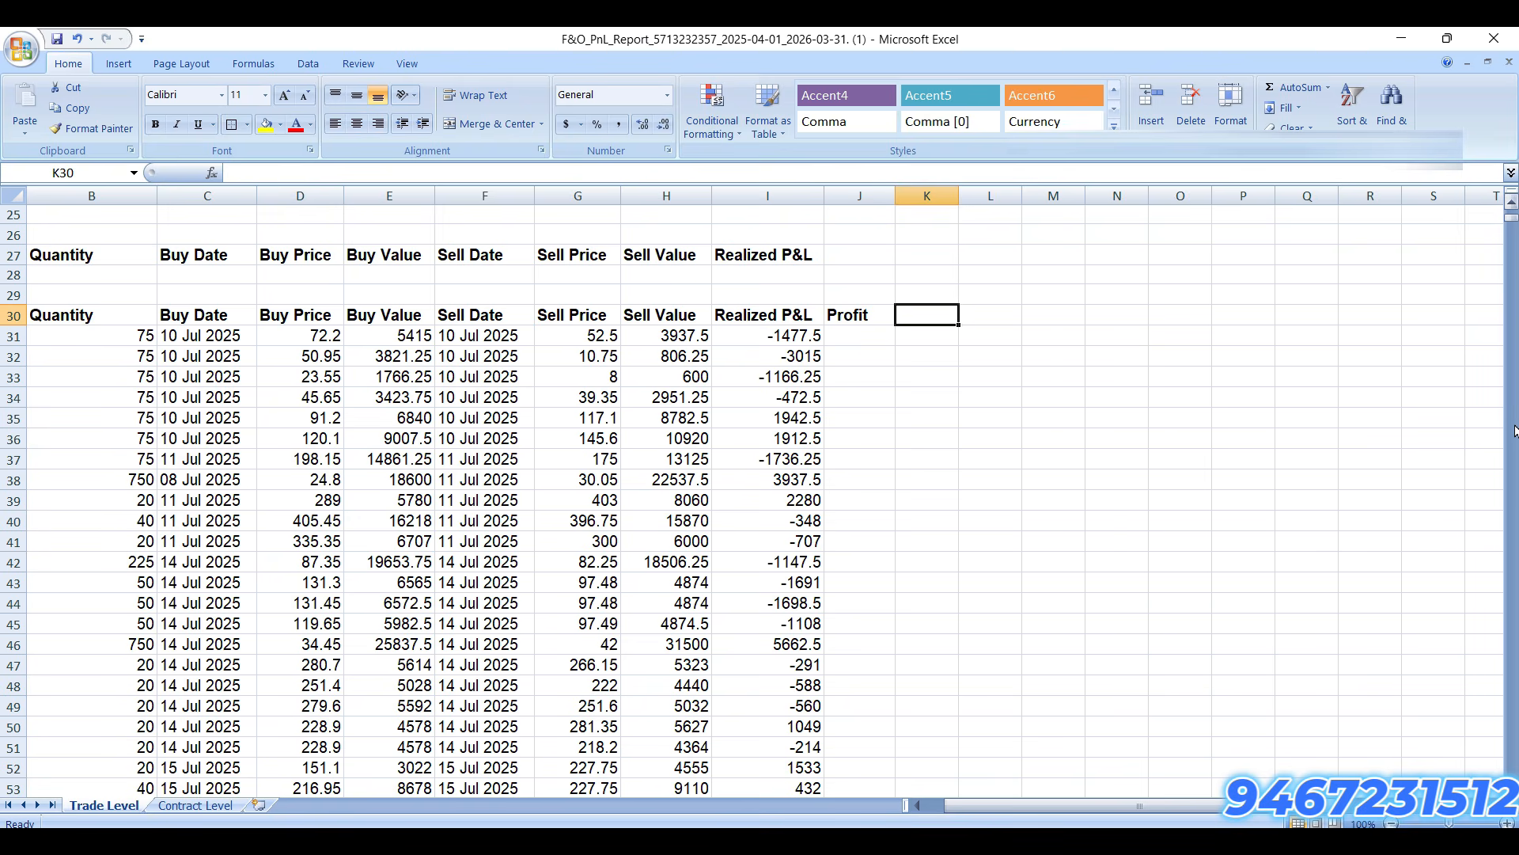
{"action": "type", "text": "Turnover"}
{"action": "key", "text": "Return"}
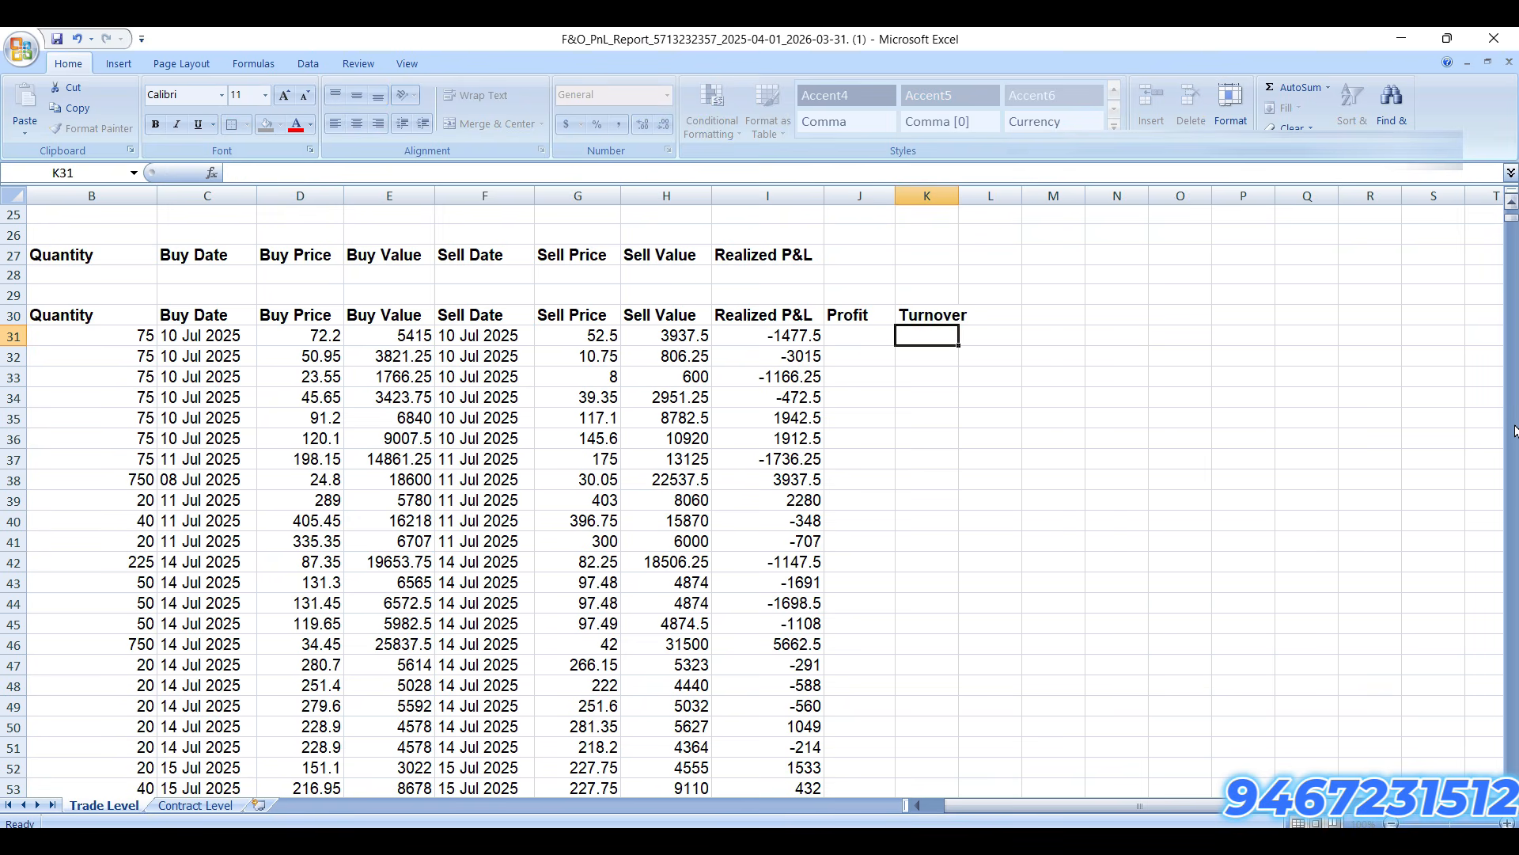
Step: Calculate the first trade's profit in J31 as sell value minus buy value with +H31-E31
{"action": "key", "text": "Left"}
{"action": "type", "text": "+"}
{"action": "key", "text": "Left"}
{"action": "key", "text": "Left"}
{"action": "type", "text": "-"}
{"action": "key", "text": "Left"}
{"action": "key", "text": "Left"}
{"action": "key", "text": "Left"}
{"action": "key", "text": "Left"}
{"action": "key", "text": "Left"}
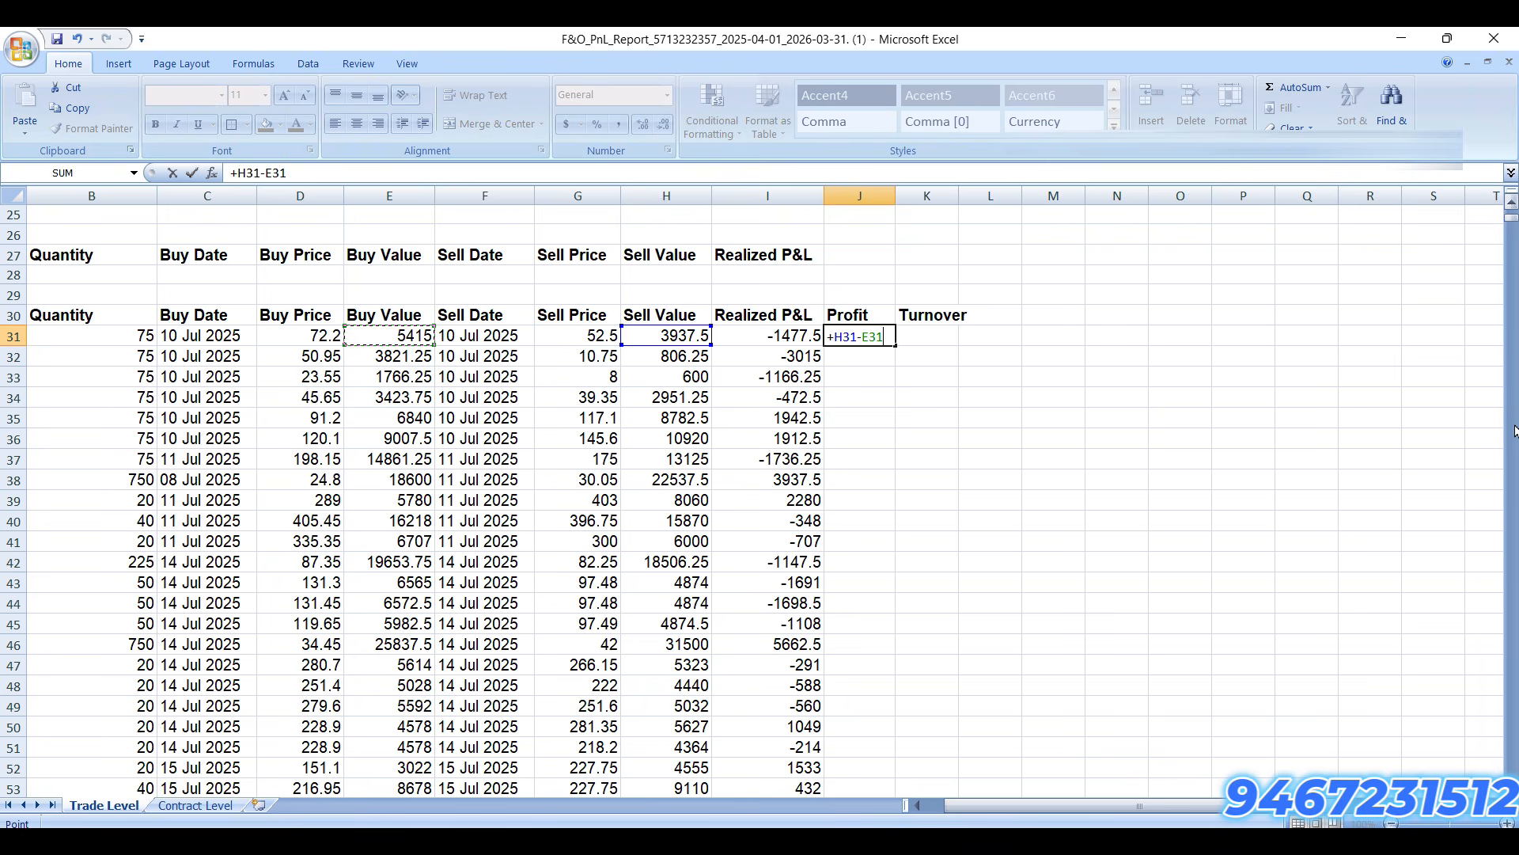
{"action": "key", "text": "ctrl+Return"}
Step: Calculate the first trade's turnover in K31 as the absolute profit with +abs(J31)
{"action": "key", "text": "Right"}
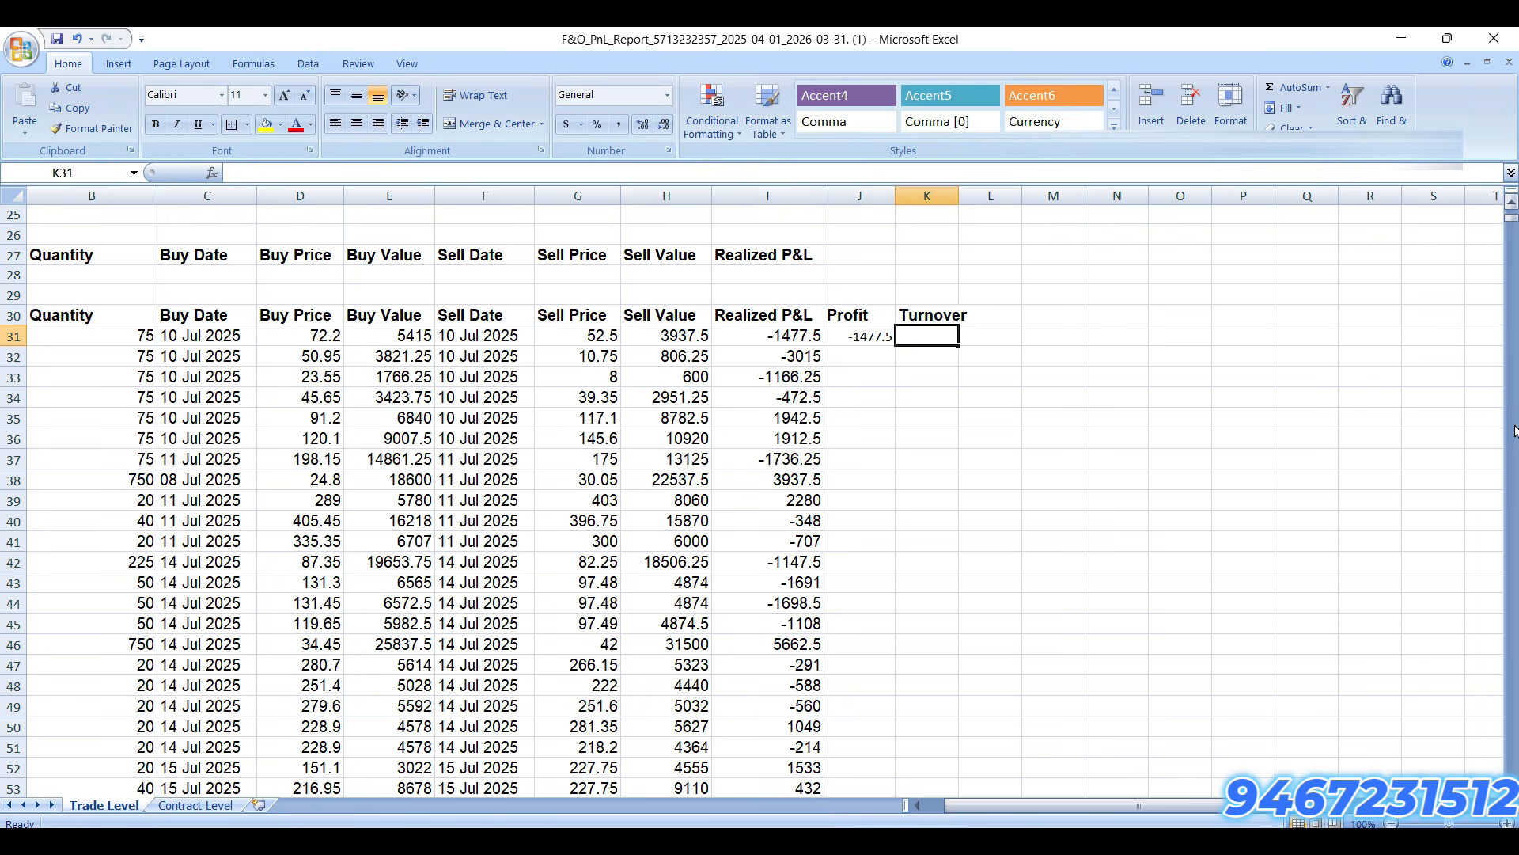
{"action": "type", "text": "+ab"}
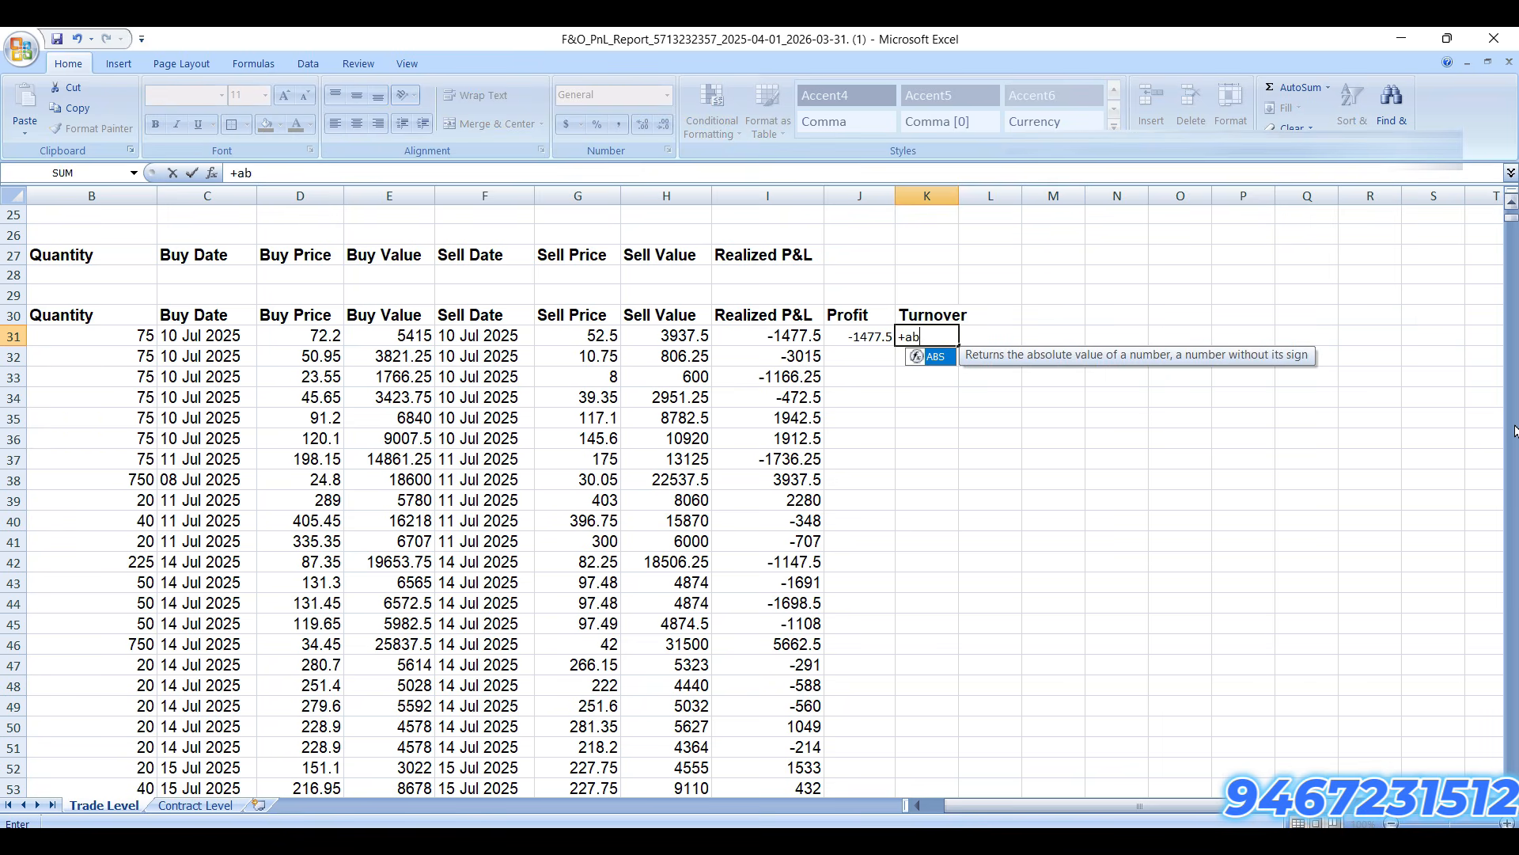
{"action": "type", "text": "s("}
{"action": "key", "text": "Left"}
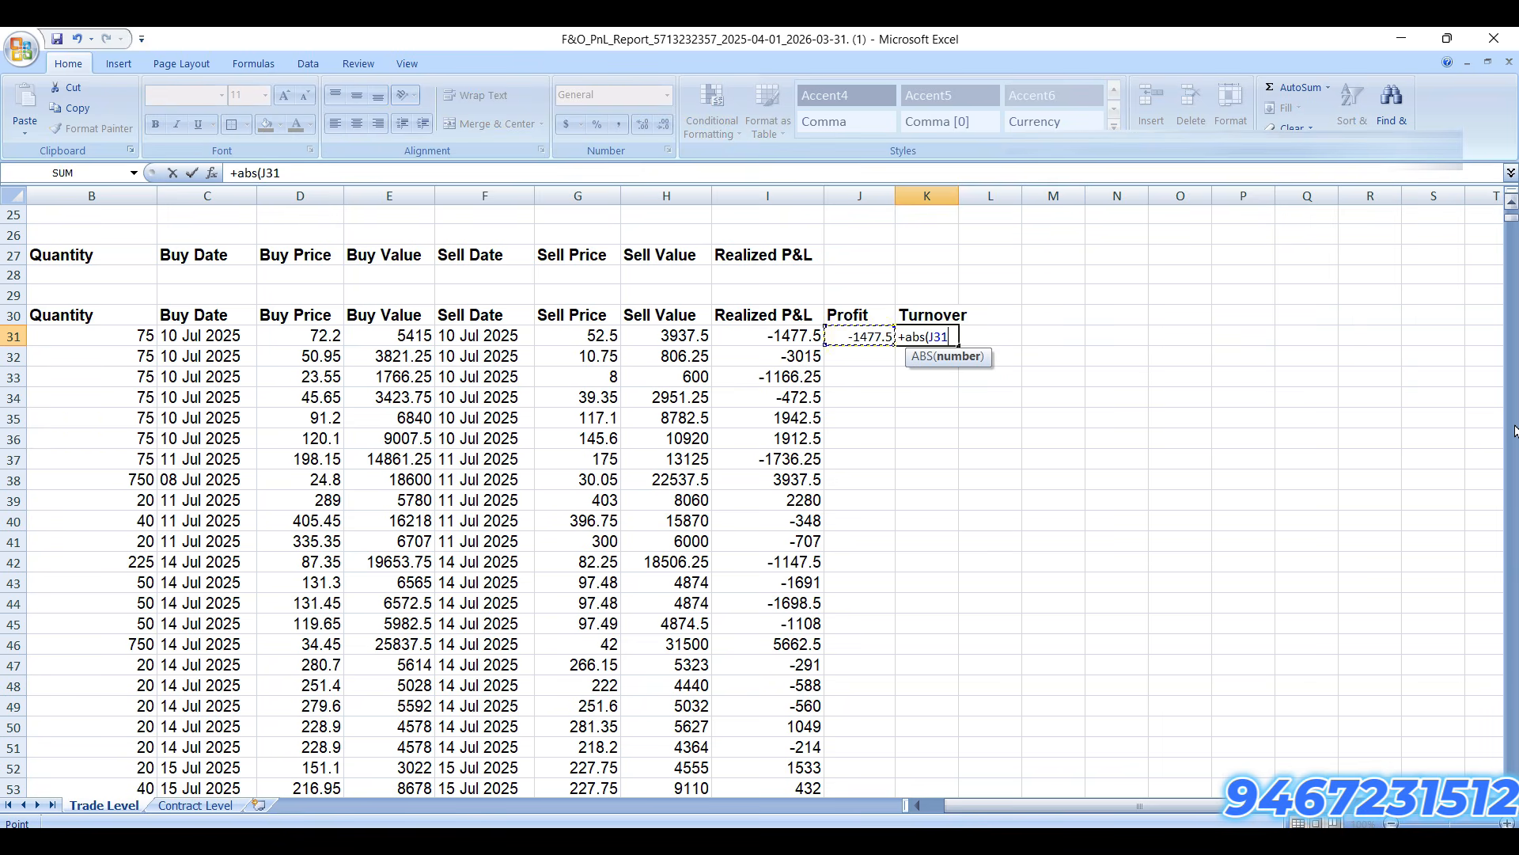
{"action": "type", "text": ")"}
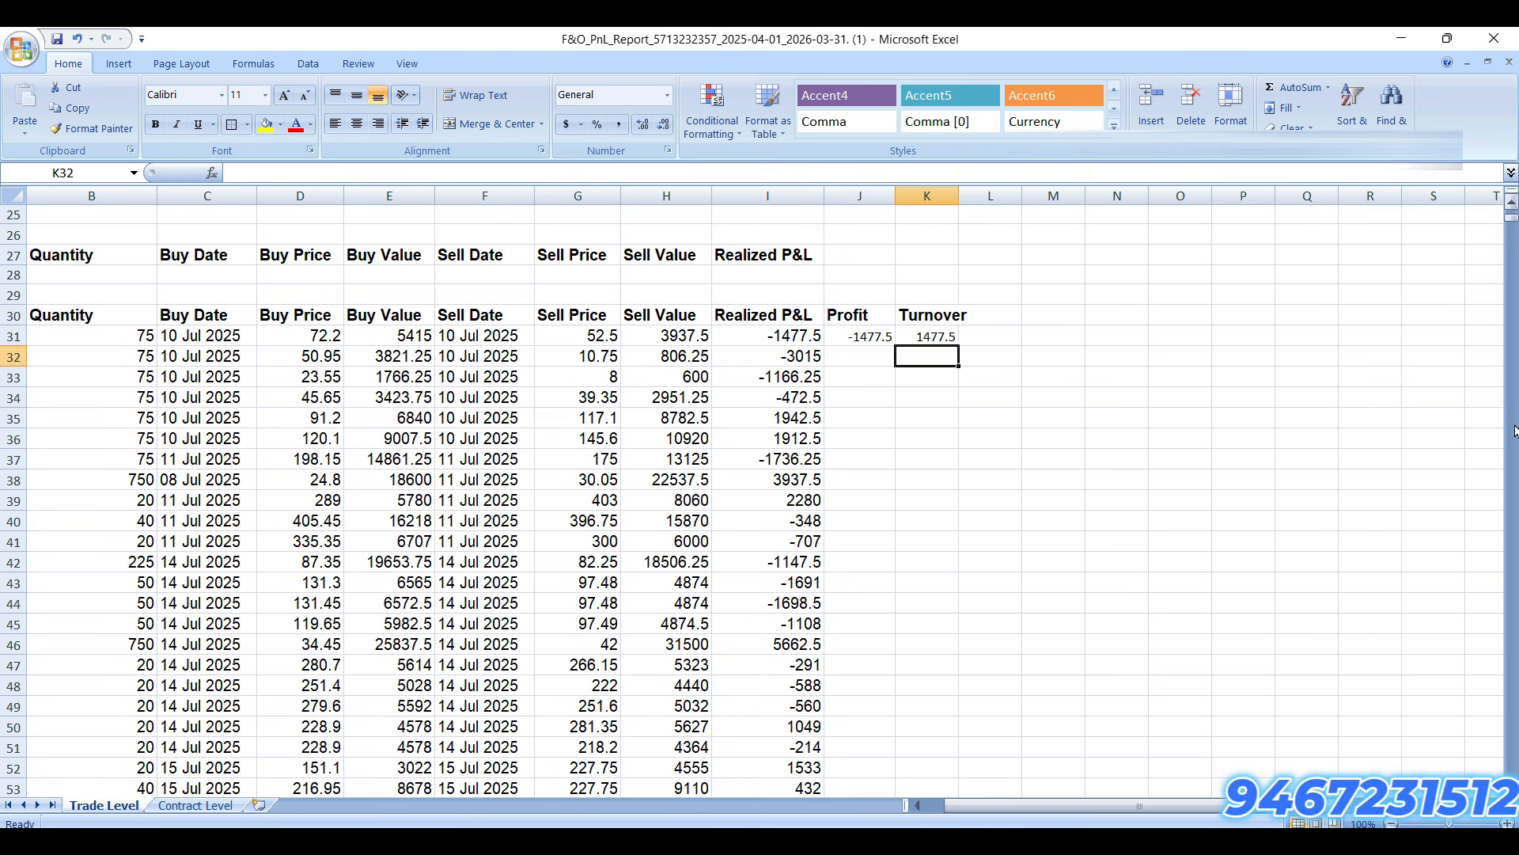
Step: Fill the Profit and Turnover formulas from row 31 down through the last options trade in row 3750
{"action": "key", "text": "Up"}
{"action": "key", "text": "Left"}
{"action": "key", "text": "Left"}
{"action": "key", "text": "ctrl+Down"}
{"action": "key", "text": "Right"}
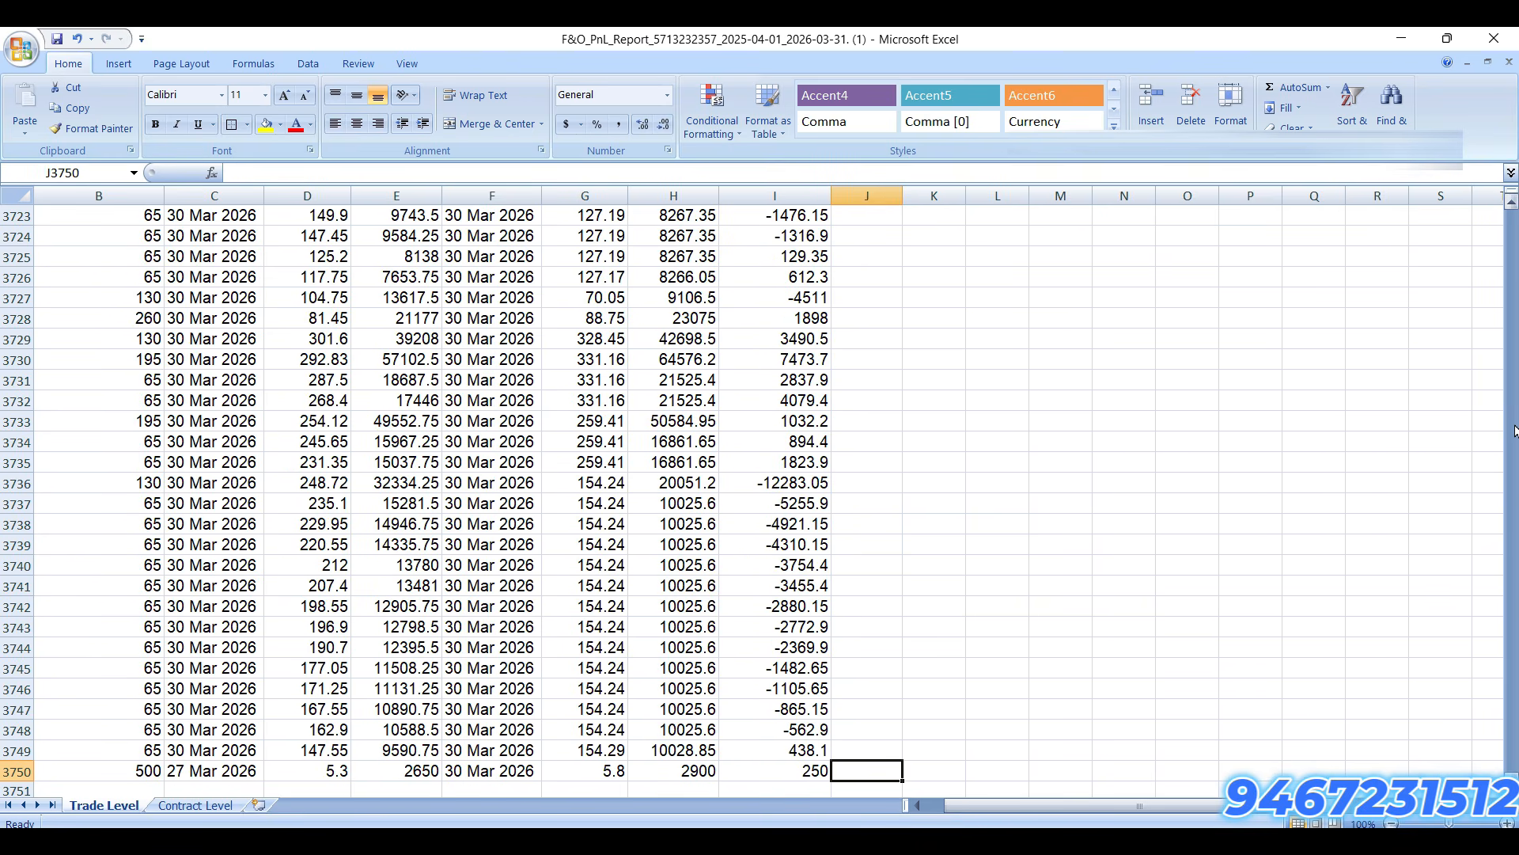
{"action": "key", "text": "shift+Right"}
{"action": "key", "text": "ctrl+shift+Up"}
{"action": "key", "text": "ctrl+d"}
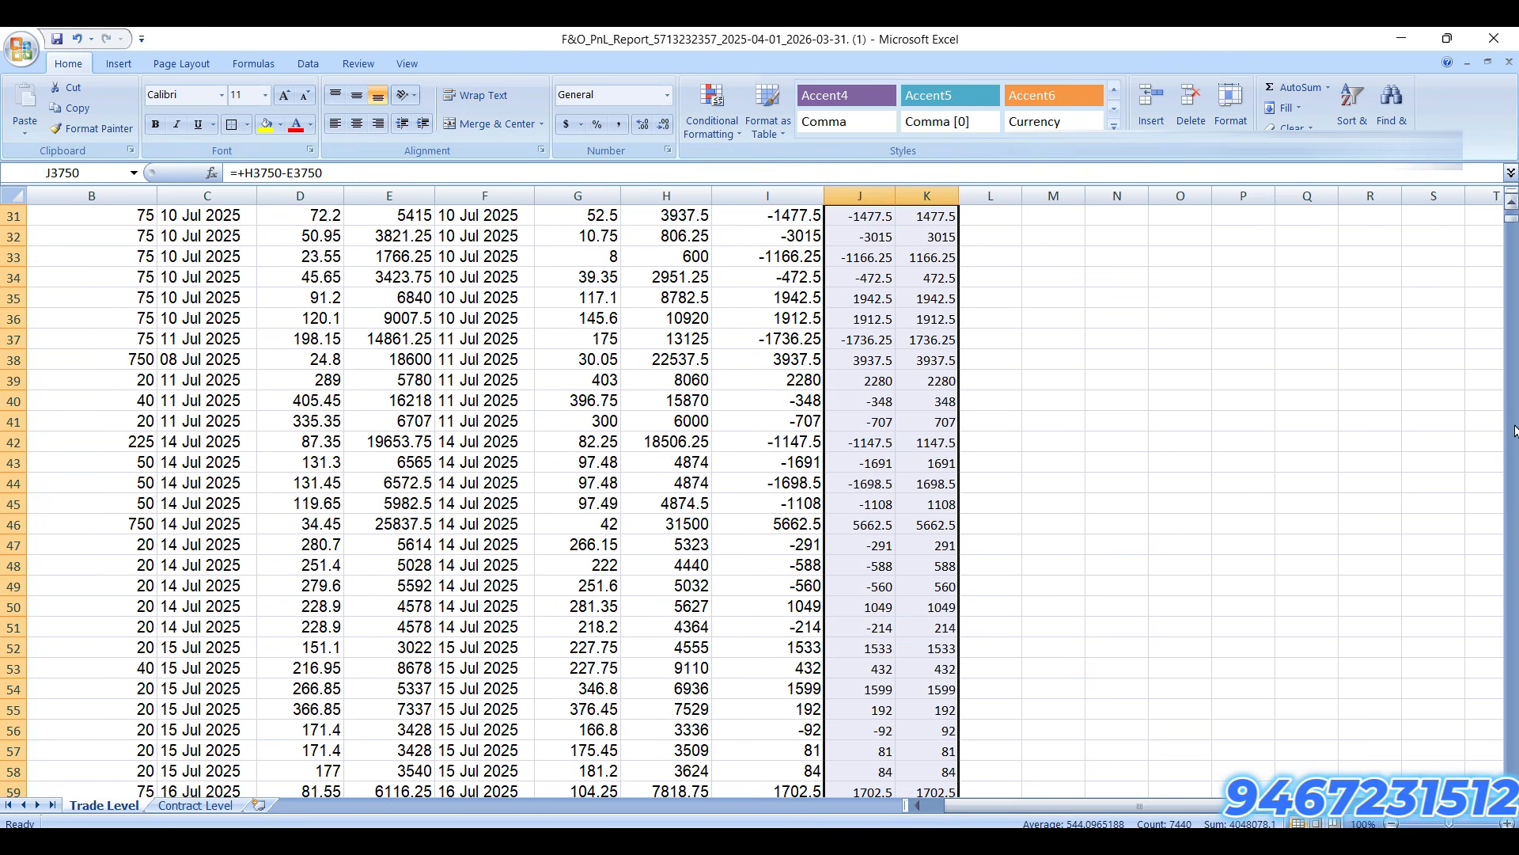
{"action": "key", "text": "ctrl+Up"}
{"action": "key", "text": "Down"}
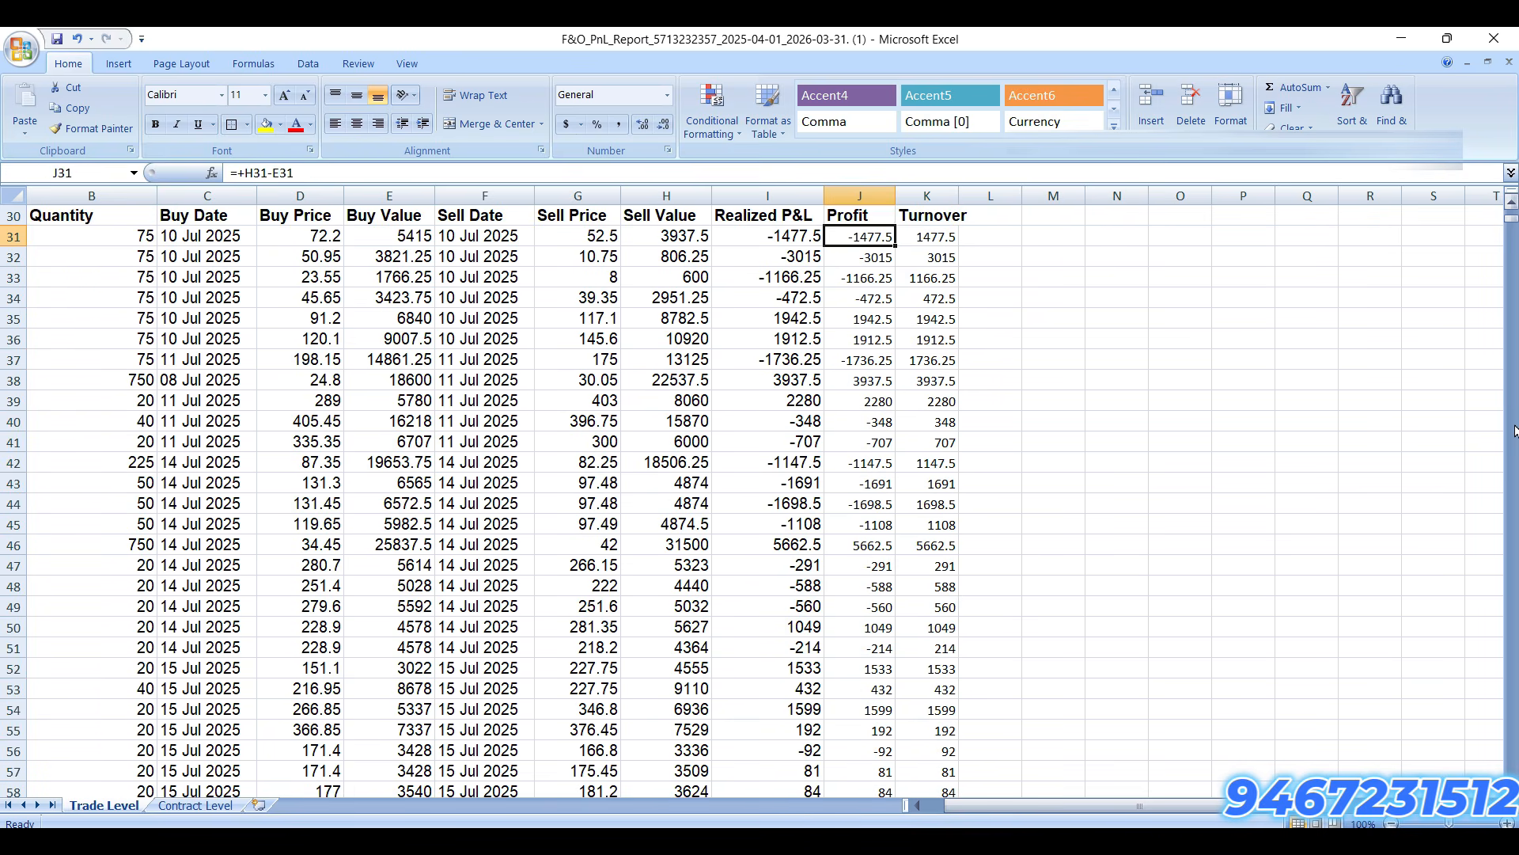
{"action": "key", "text": "Right"}
{"action": "key", "text": "Left"}
Step: Total the Profit column with a SUM in J3753 and copy that formula to K3753 for Turnover
{"action": "key", "text": "ctrl+Down"}
{"action": "key", "text": "Down"}
{"action": "key", "text": "Down"}
{"action": "key", "text": "Down"}
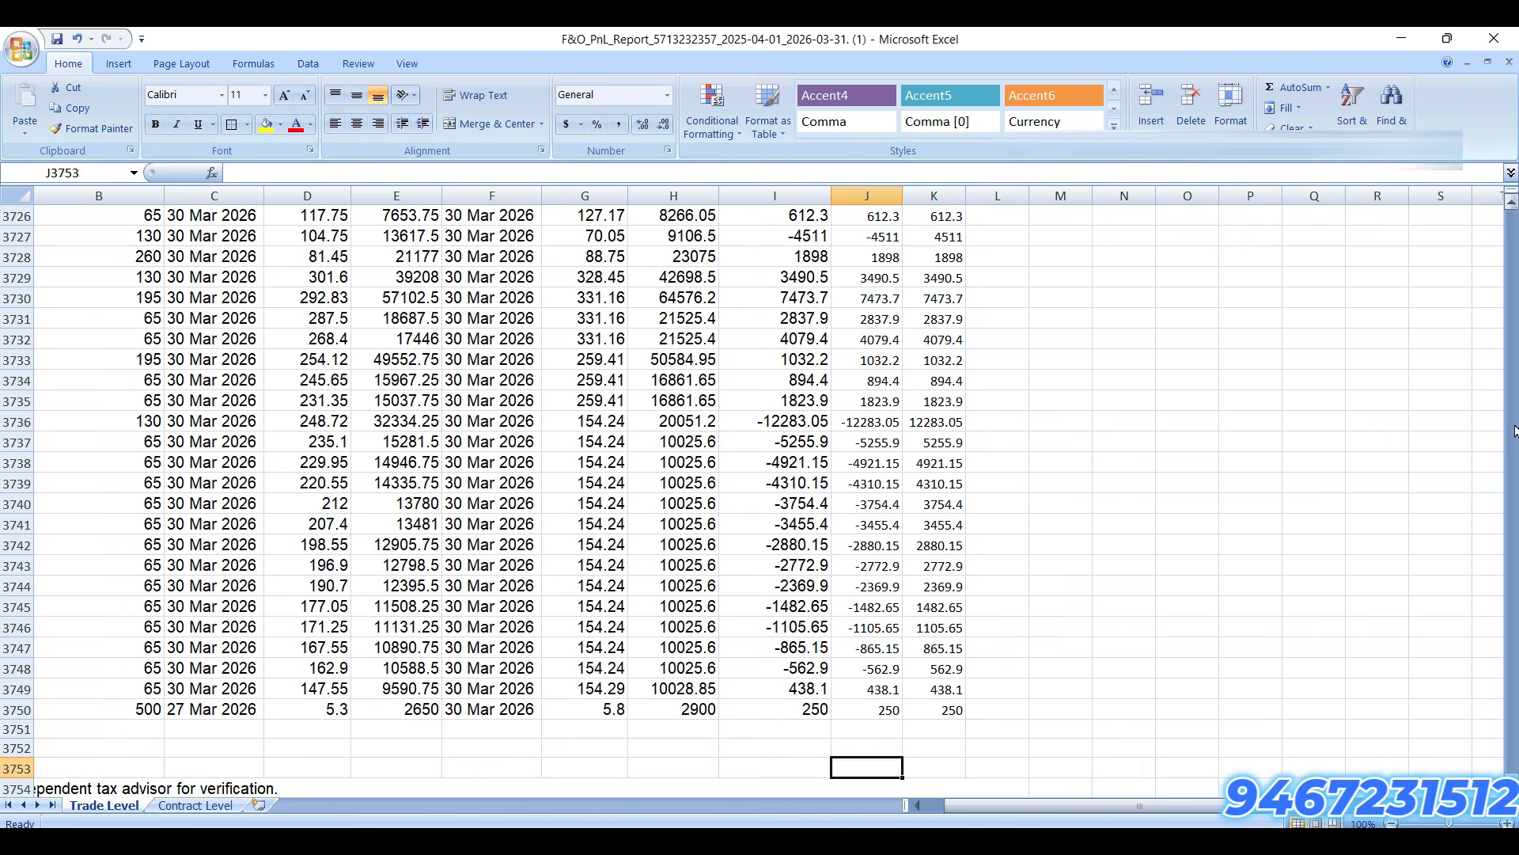
{"action": "key", "text": "alt+equal"}
{"action": "key", "text": "Return"}
{"action": "key", "text": "Up"}
{"action": "key", "text": "ctrl+c"}
{"action": "key", "text": "Right"}
{"action": "key", "text": "ctrl+v"}
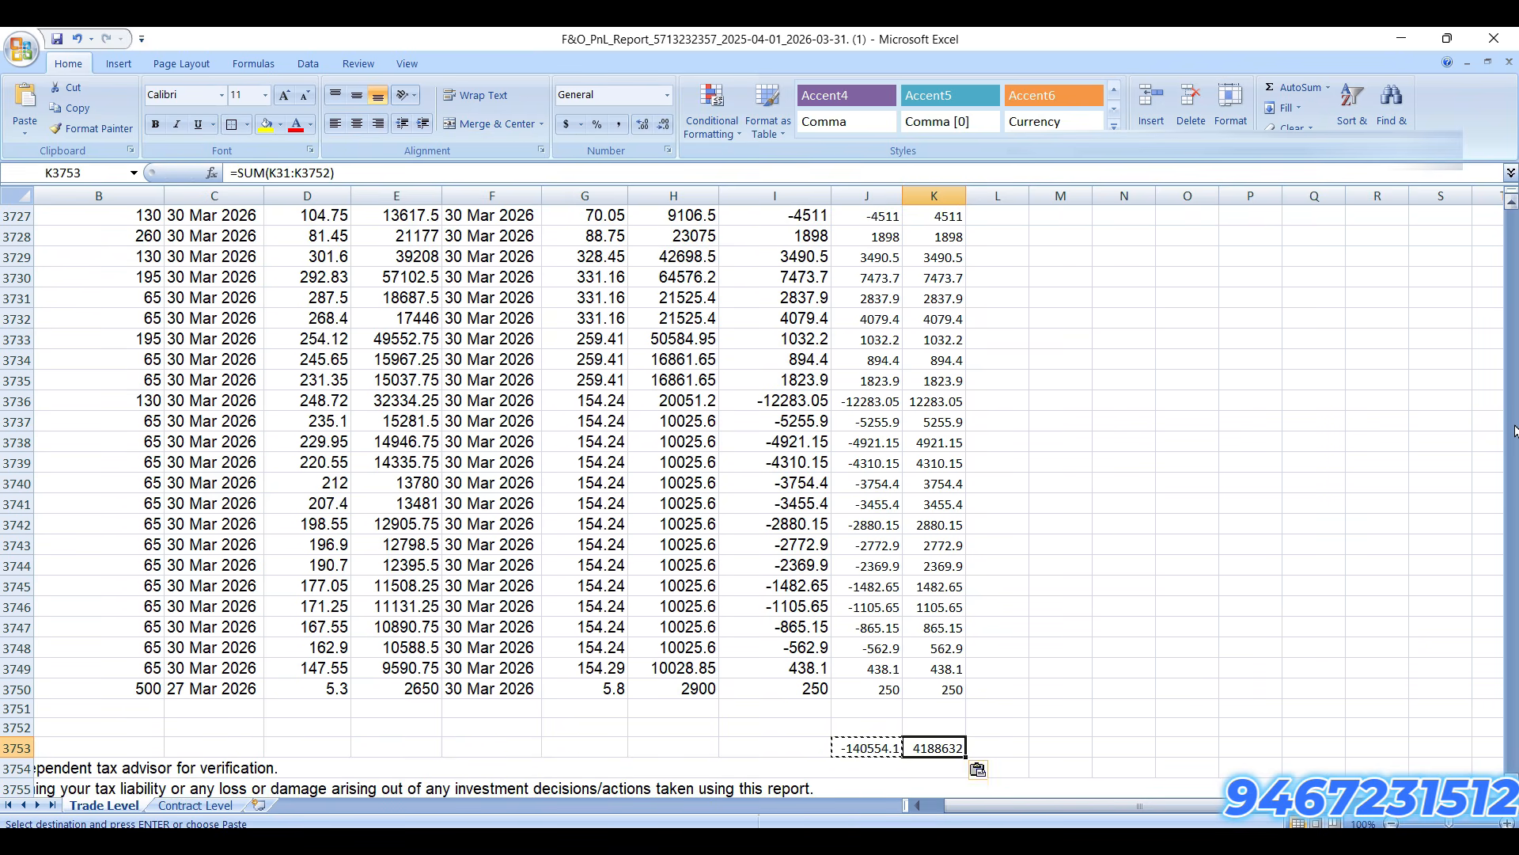
Step: Apply the Comma number style to the Profit and Turnover totals in J3753:K3753
{"action": "key", "text": "Escape"}
{"action": "left_click_drag", "start_coordinate": [868, 748], "coordinate": [933, 748]}
{"action": "left_click", "coordinate": [846, 121]}
Step: Enter the summary labels Turnover, Profit and Exp in cells D6 to D8 at the start of the sheet
{"action": "scroll", "coordinate": [920, 593], "scroll_direction": "up", "scroll_amount": 20}
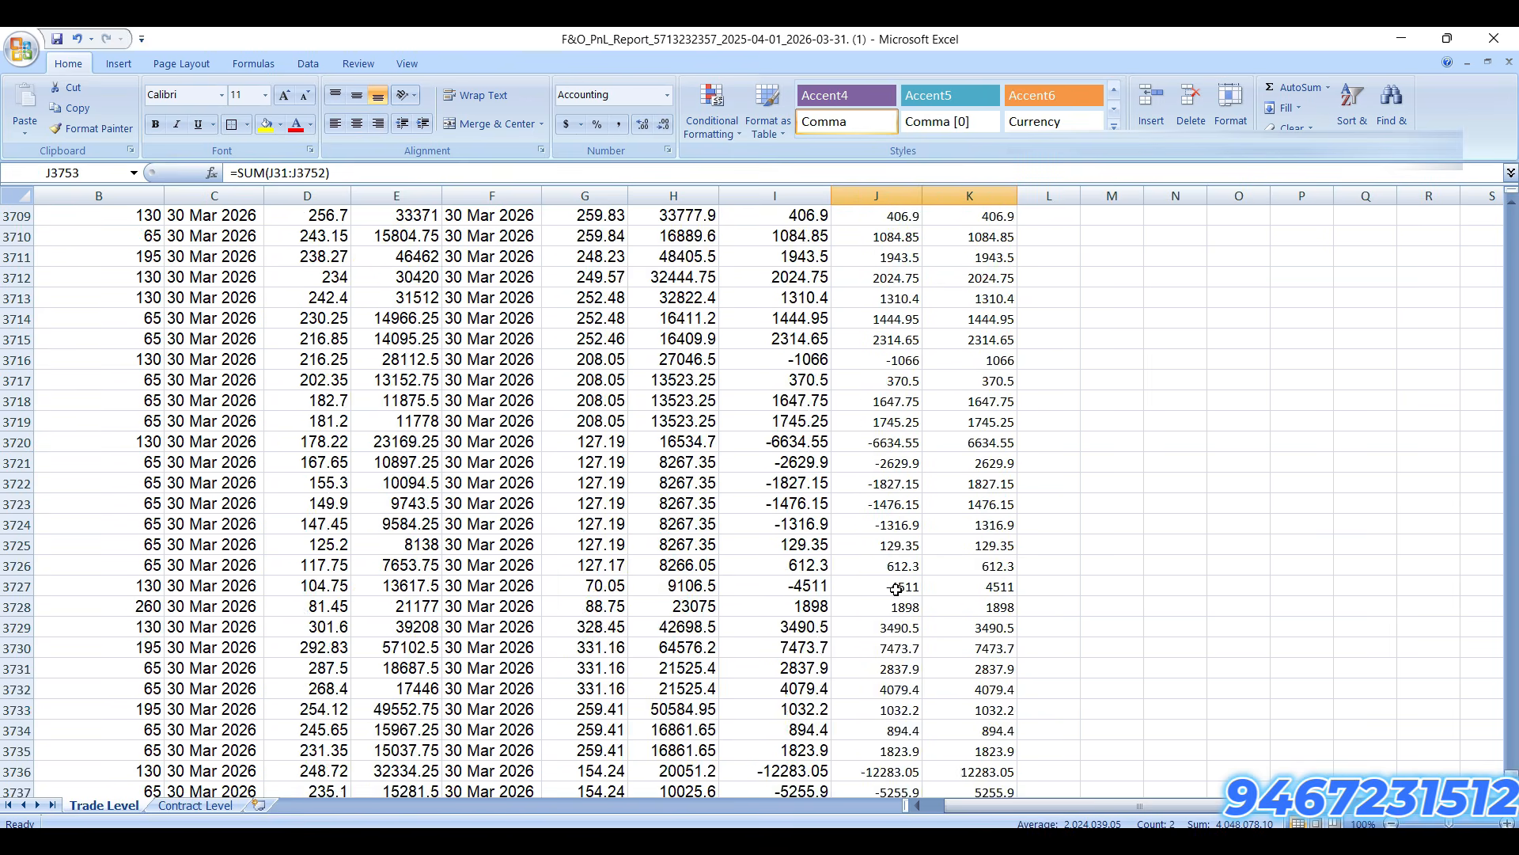
{"action": "scroll", "coordinate": [920, 594], "scroll_direction": "up", "scroll_amount": 11}
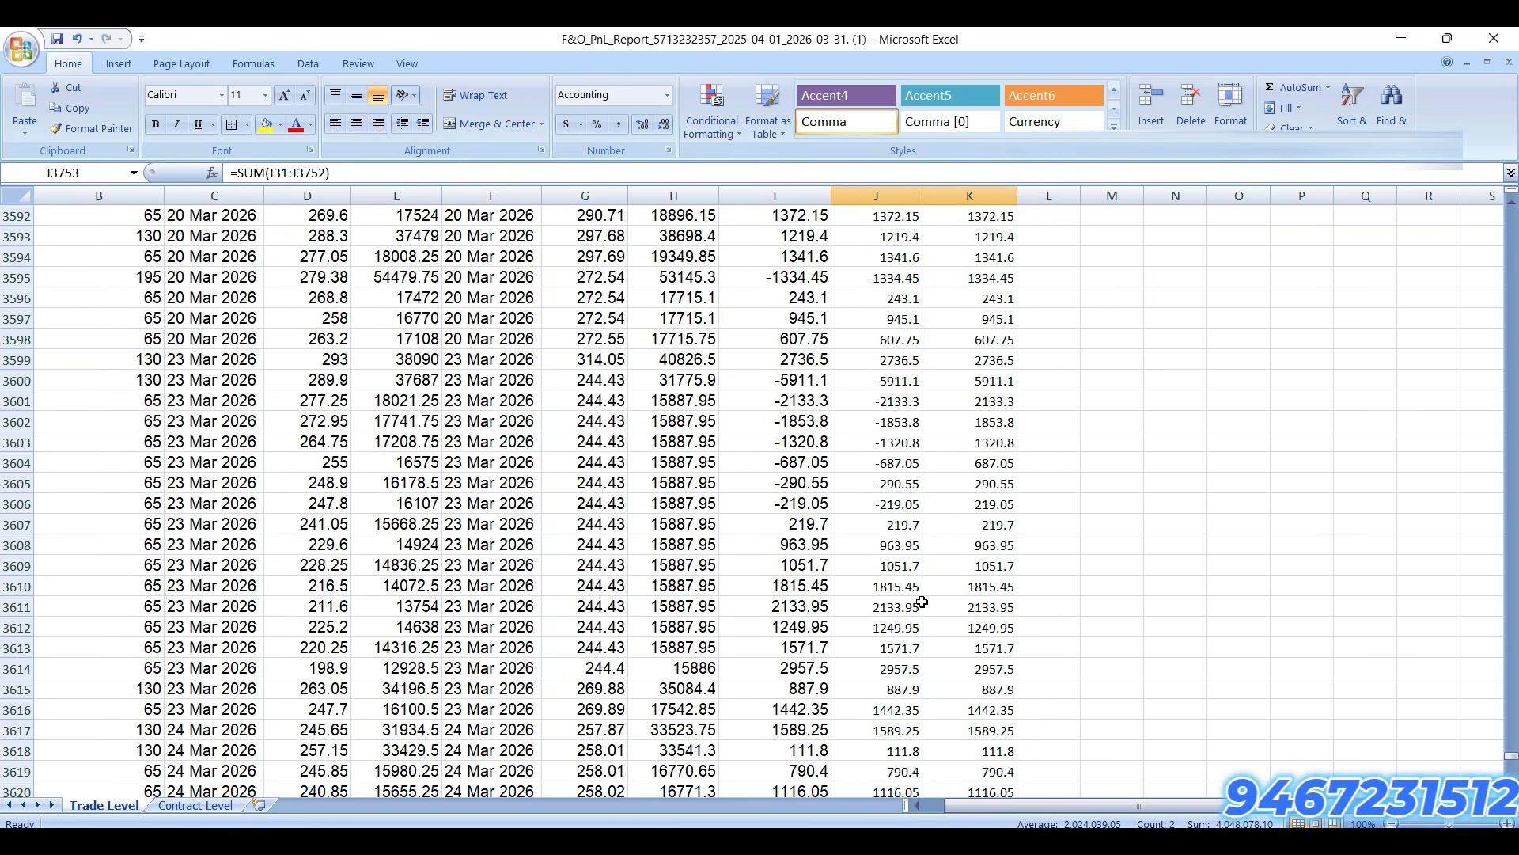
{"action": "key", "text": "ctrl+Home"}
{"action": "key", "text": "Down"}
{"action": "key", "text": "Down"}
{"action": "key", "text": "Down"}
{"action": "key", "text": "Down"}
{"action": "key", "text": "Down"}
{"action": "key", "text": "Down"}
{"action": "key", "text": "Down"}
{"action": "key", "text": "Down"}
{"action": "key", "text": "Down"}
{"action": "key", "text": "Down"}
{"action": "key", "text": "Right"}
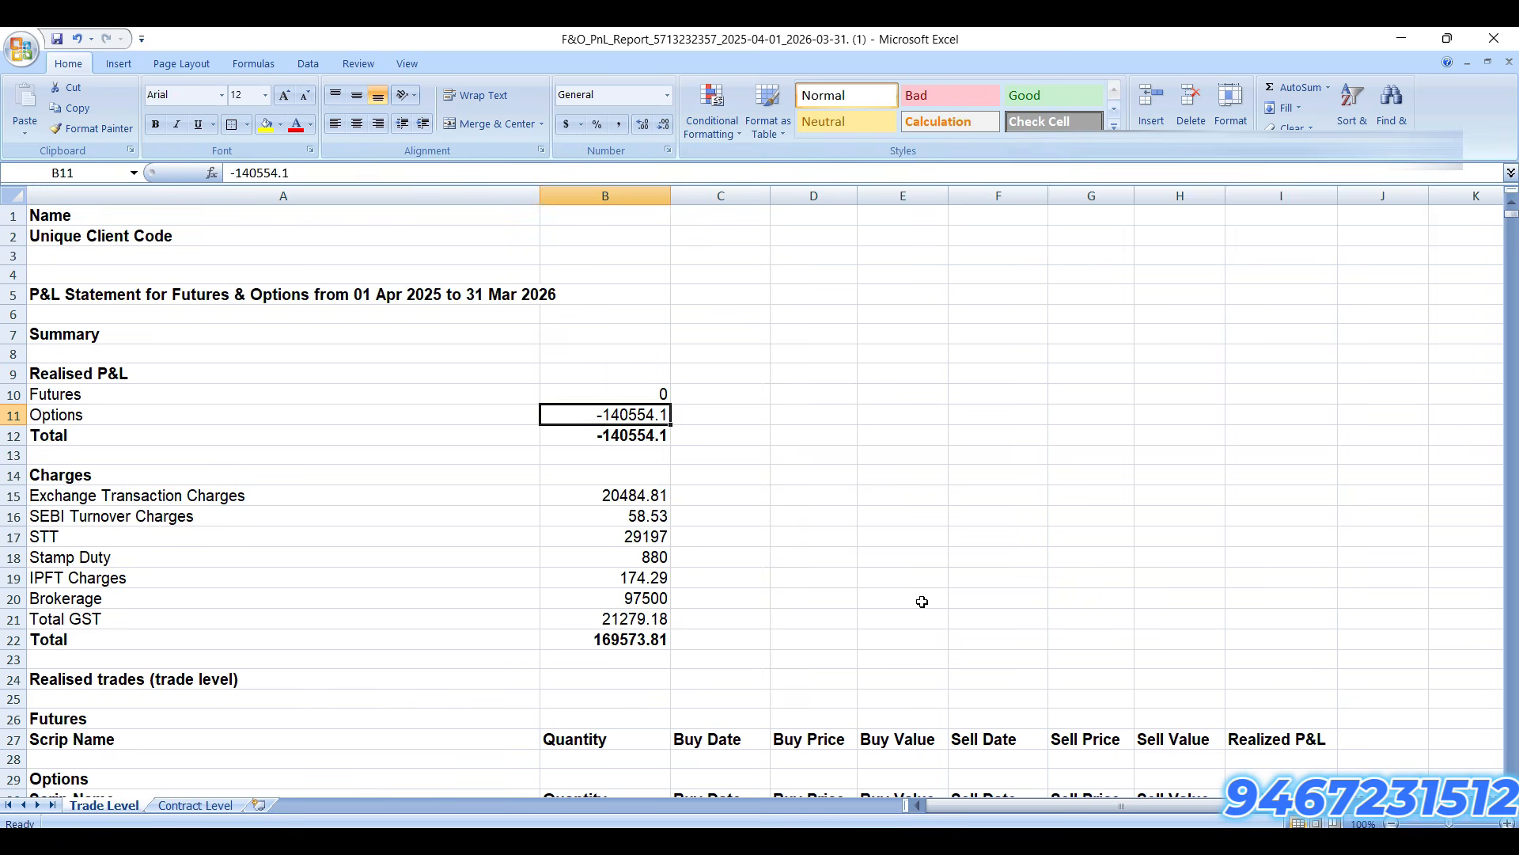
{"action": "key", "text": "Right"}
{"action": "key", "text": "Right"}
{"action": "key", "text": "Right"}
{"action": "key", "text": "Up"}
{"action": "key", "text": "Up"}
{"action": "key", "text": "Up"}
{"action": "key", "text": "Up"}
{"action": "key", "text": "Up"}
{"action": "key", "text": "Left"}
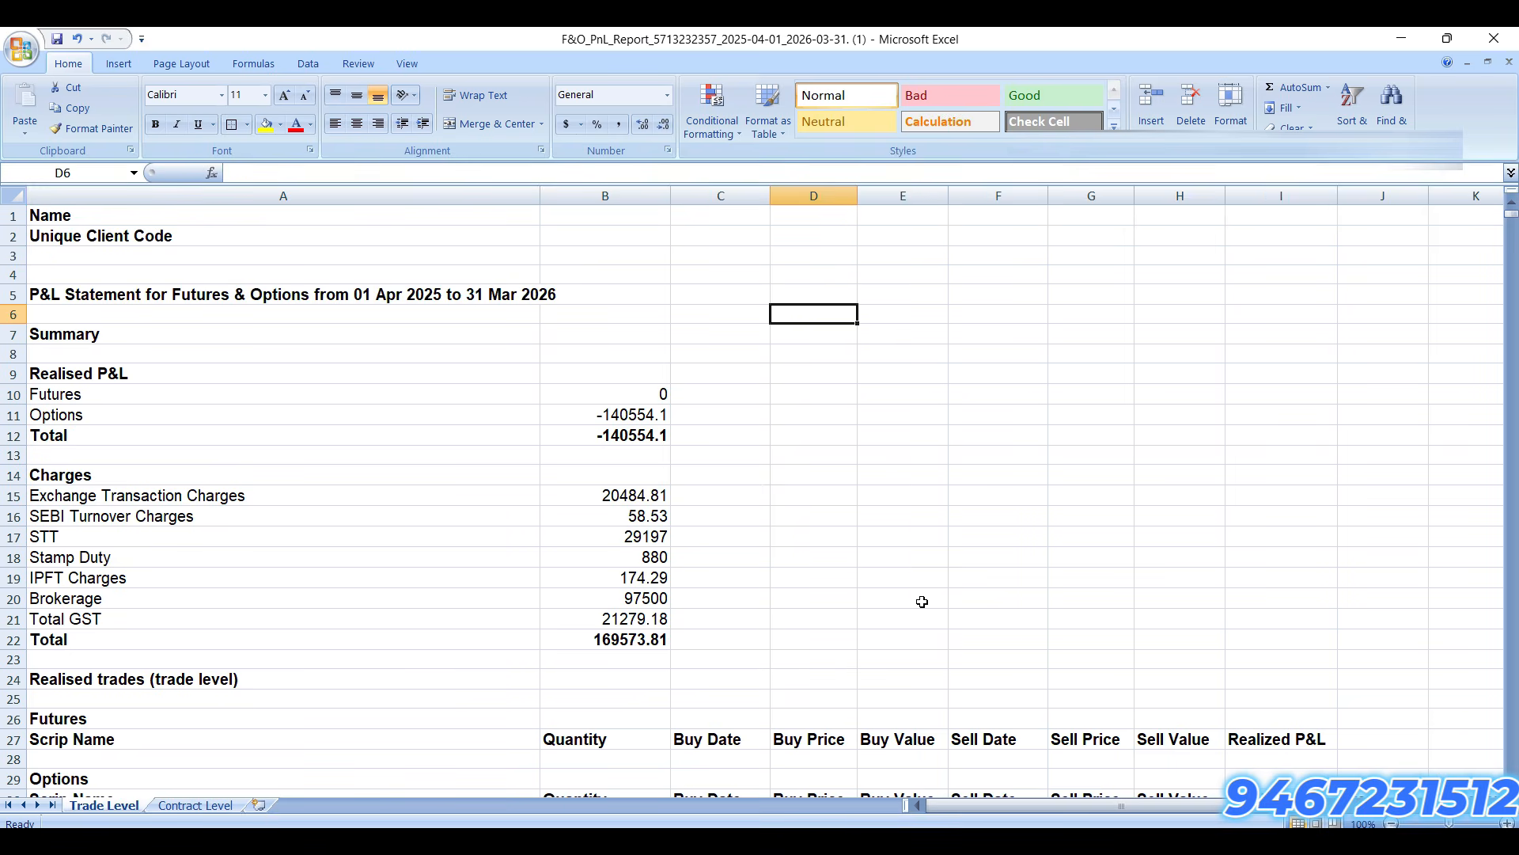
{"action": "type", "text": "Turnover"}
{"action": "key", "text": "Return"}
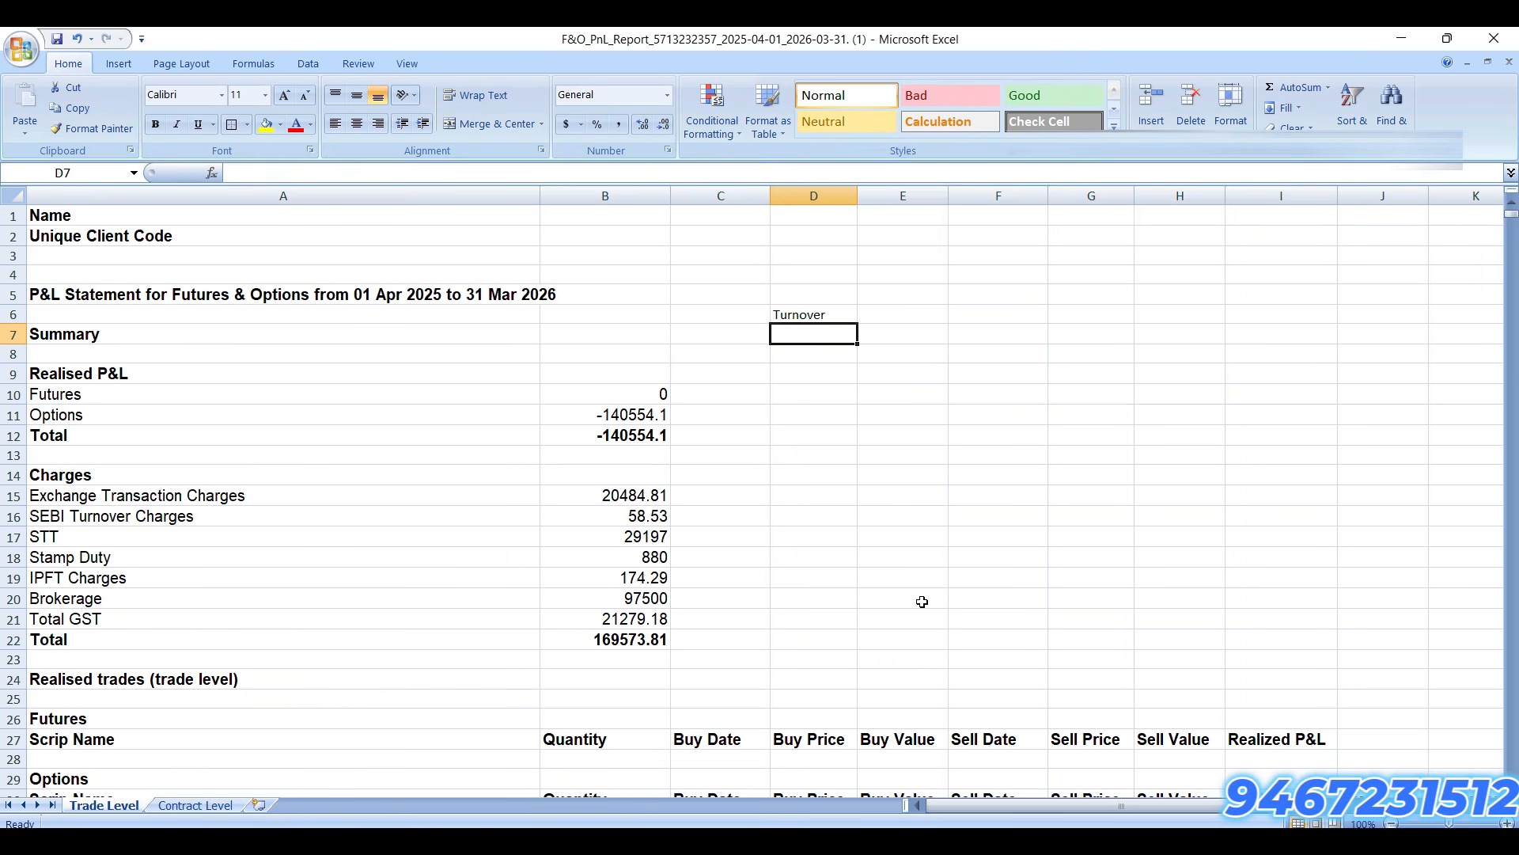
{"action": "type", "text": "Profit"}
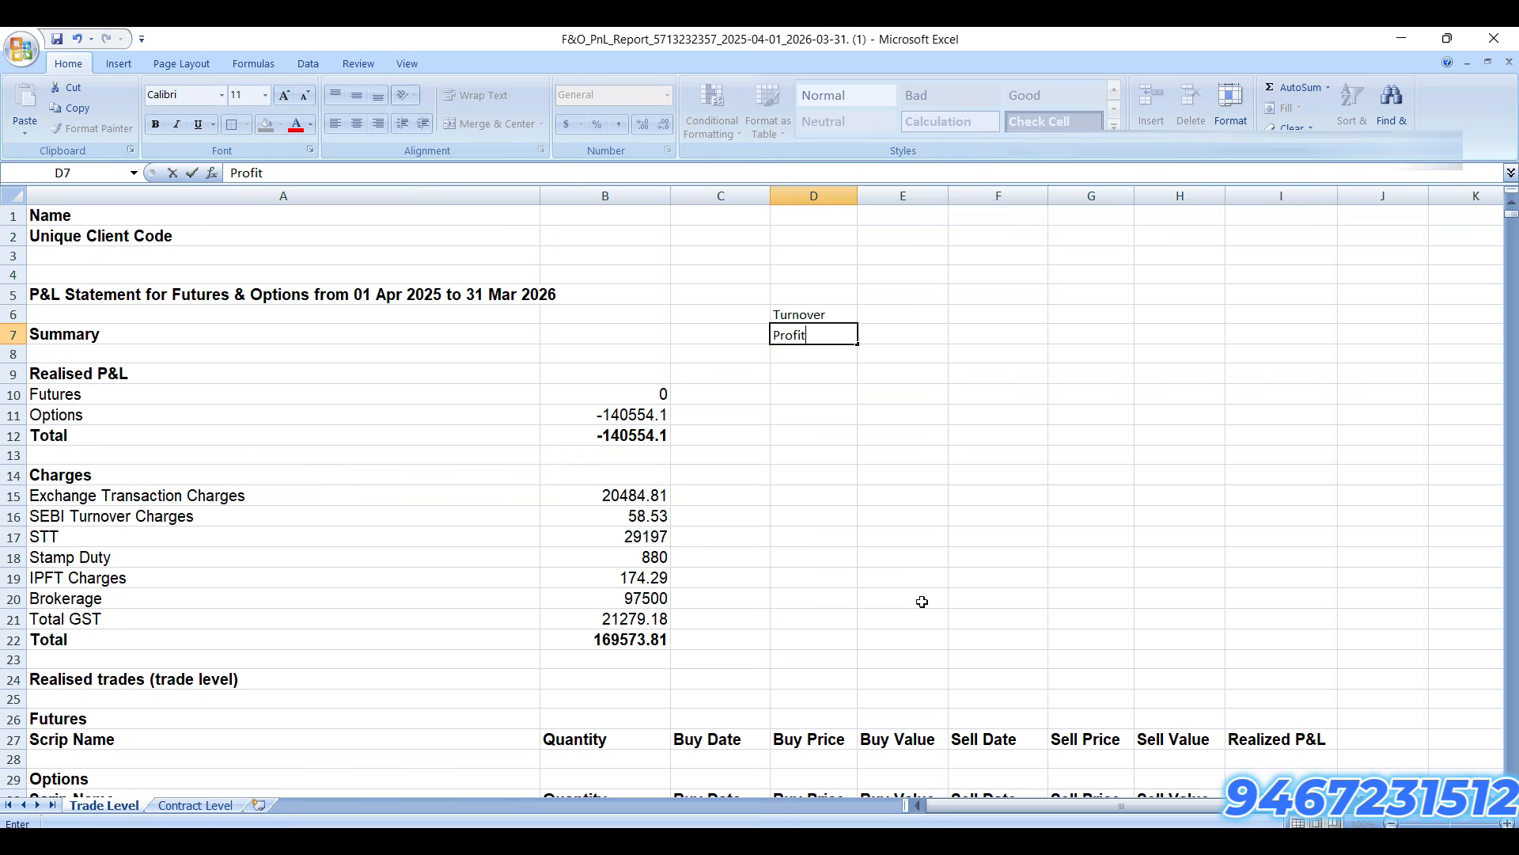
{"action": "key", "text": "Return"}
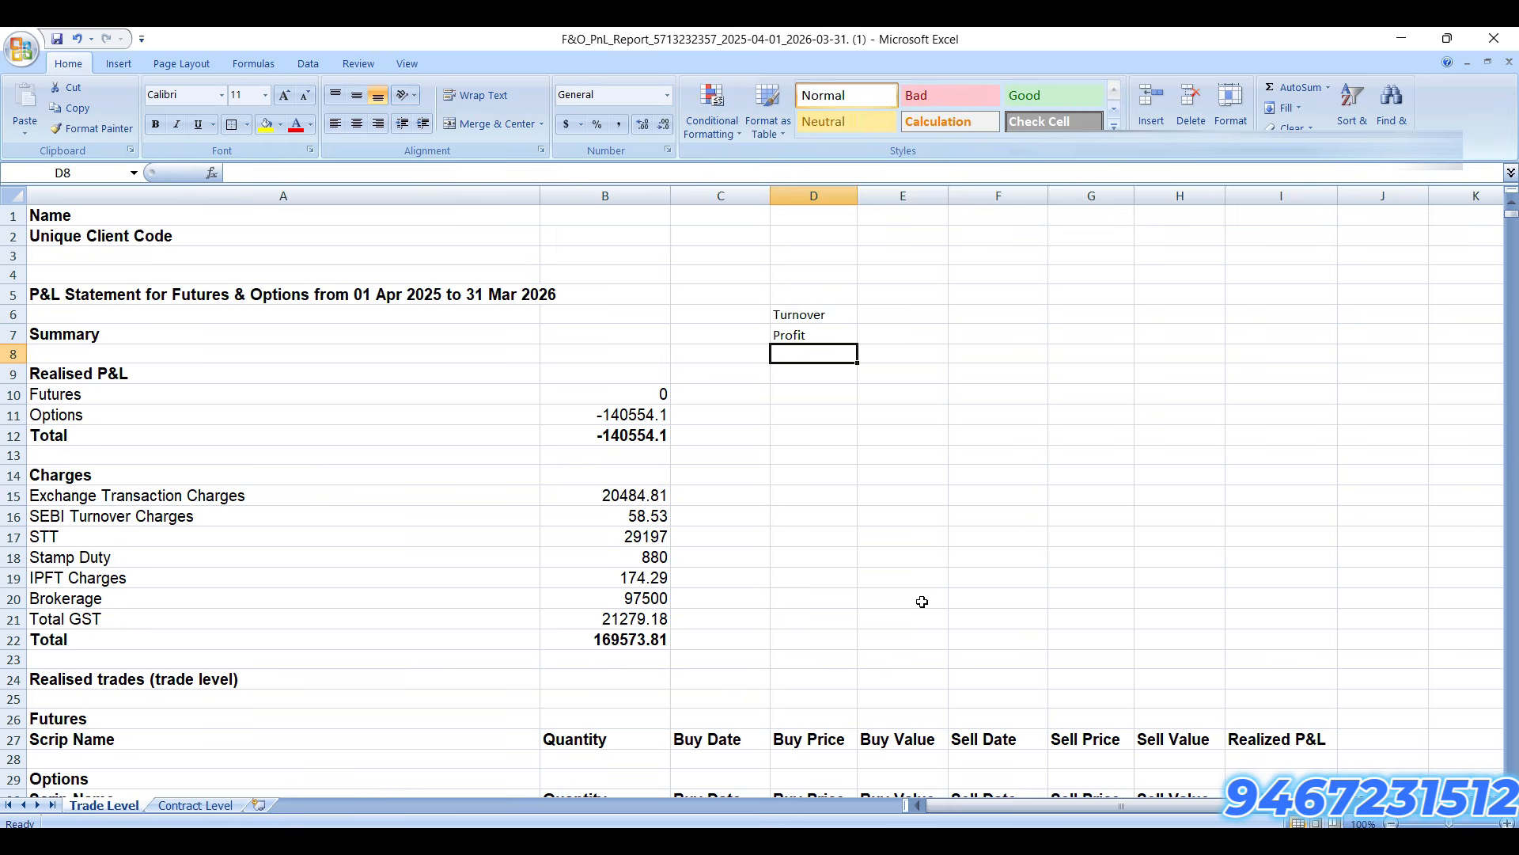
{"action": "type", "text": "Exp"}
{"action": "key", "text": "Return"}
Step: Link E6, beside the Turnover label, to the turnover total in K3753
{"action": "key", "text": "Up"}
{"action": "key", "text": "Up"}
{"action": "key", "text": "Up"}
{"action": "key", "text": "Right"}
{"action": "type", "text": "+"}
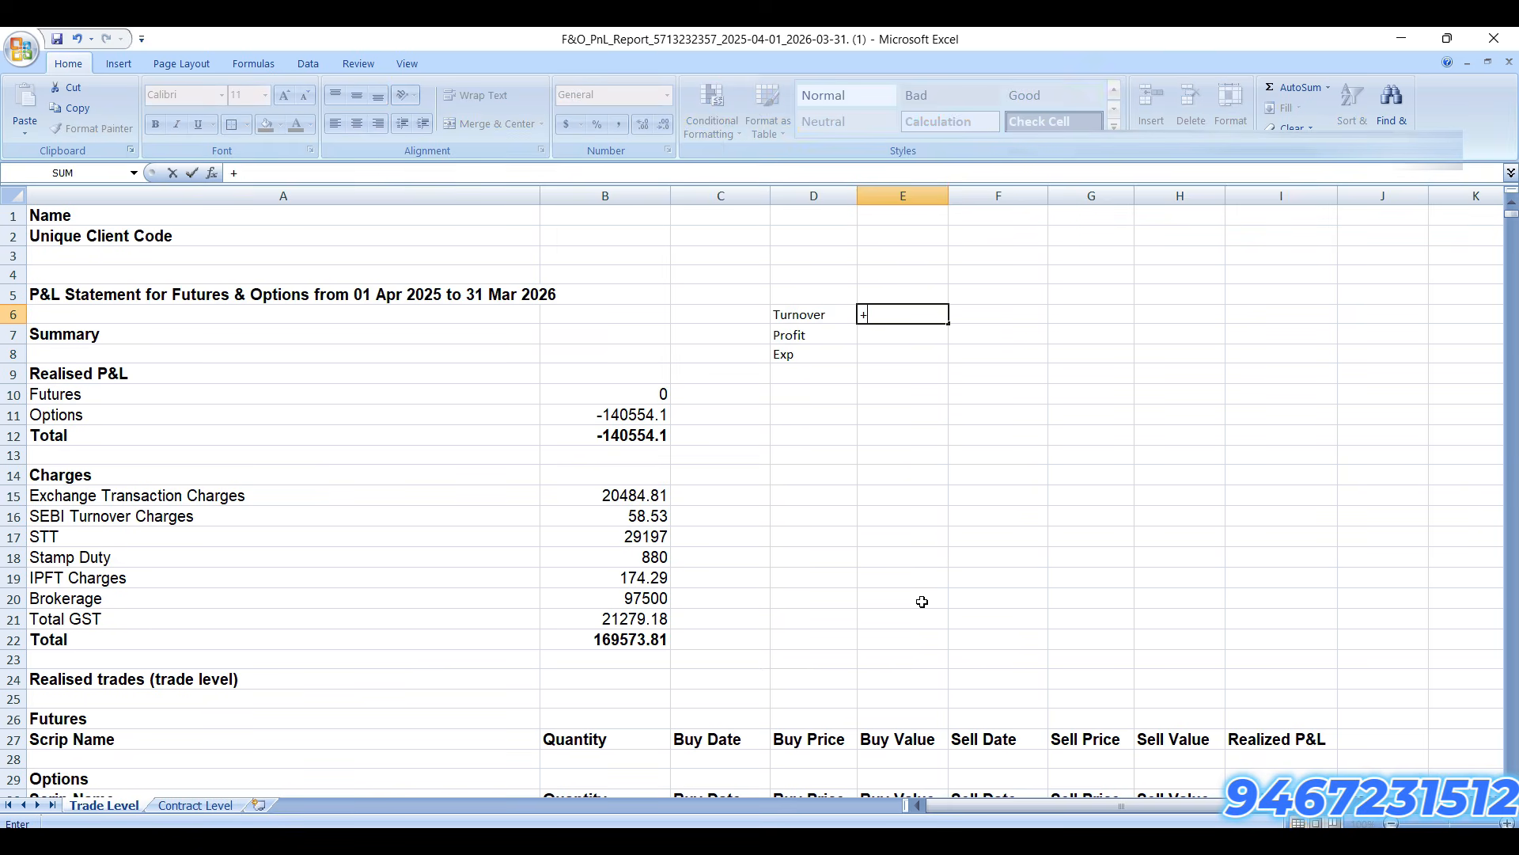
{"action": "key", "text": "Right"}
{"action": "key", "text": "Right"}
{"action": "key", "text": "Right"}
{"action": "key", "text": "Right"}
{"action": "key", "text": "ctrl+Down"}
{"action": "key", "text": "ctrl+Down"}
{"action": "key", "text": "Right"}
{"action": "key", "text": "Right"}
{"action": "key", "text": "ctrl+Down"}
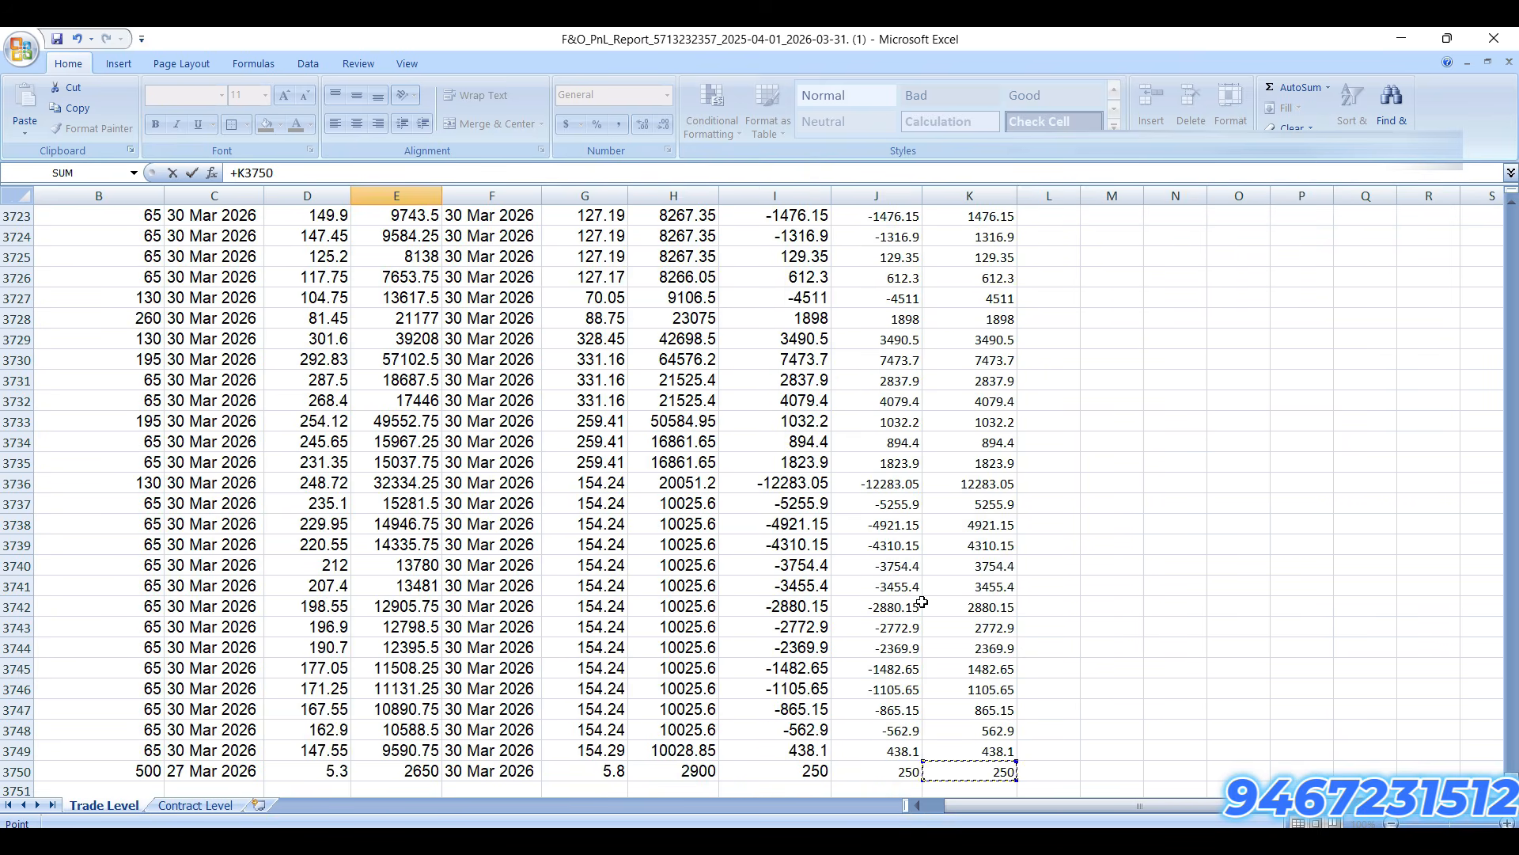
{"action": "scroll", "coordinate": [923, 602], "scroll_direction": "down", "scroll_amount": 1}
{"action": "key", "text": "Return"}
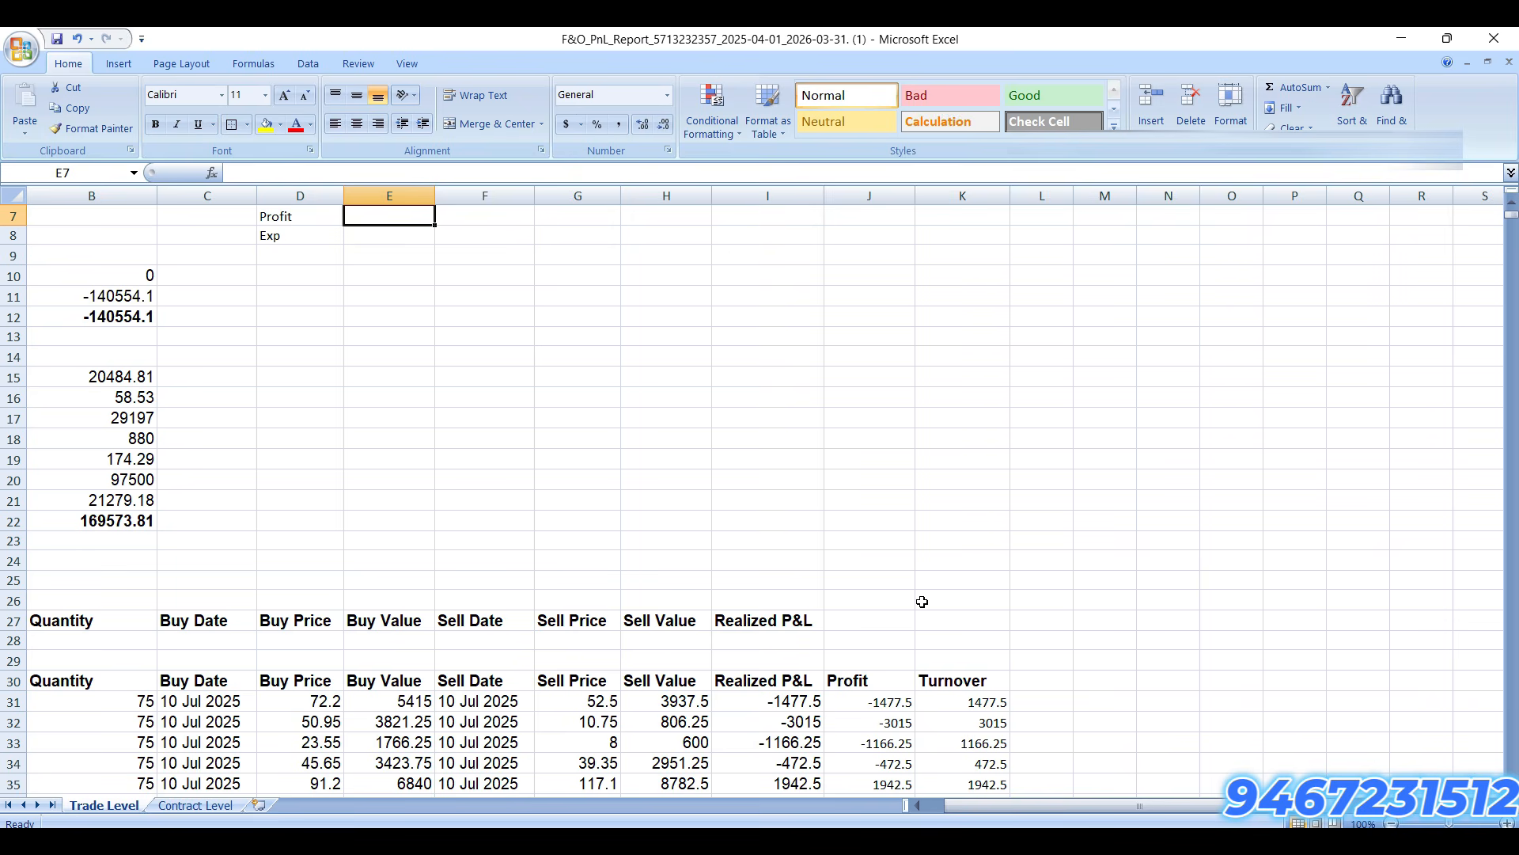
{"action": "scroll", "coordinate": [922, 602], "scroll_direction": "up", "scroll_amount": 1}
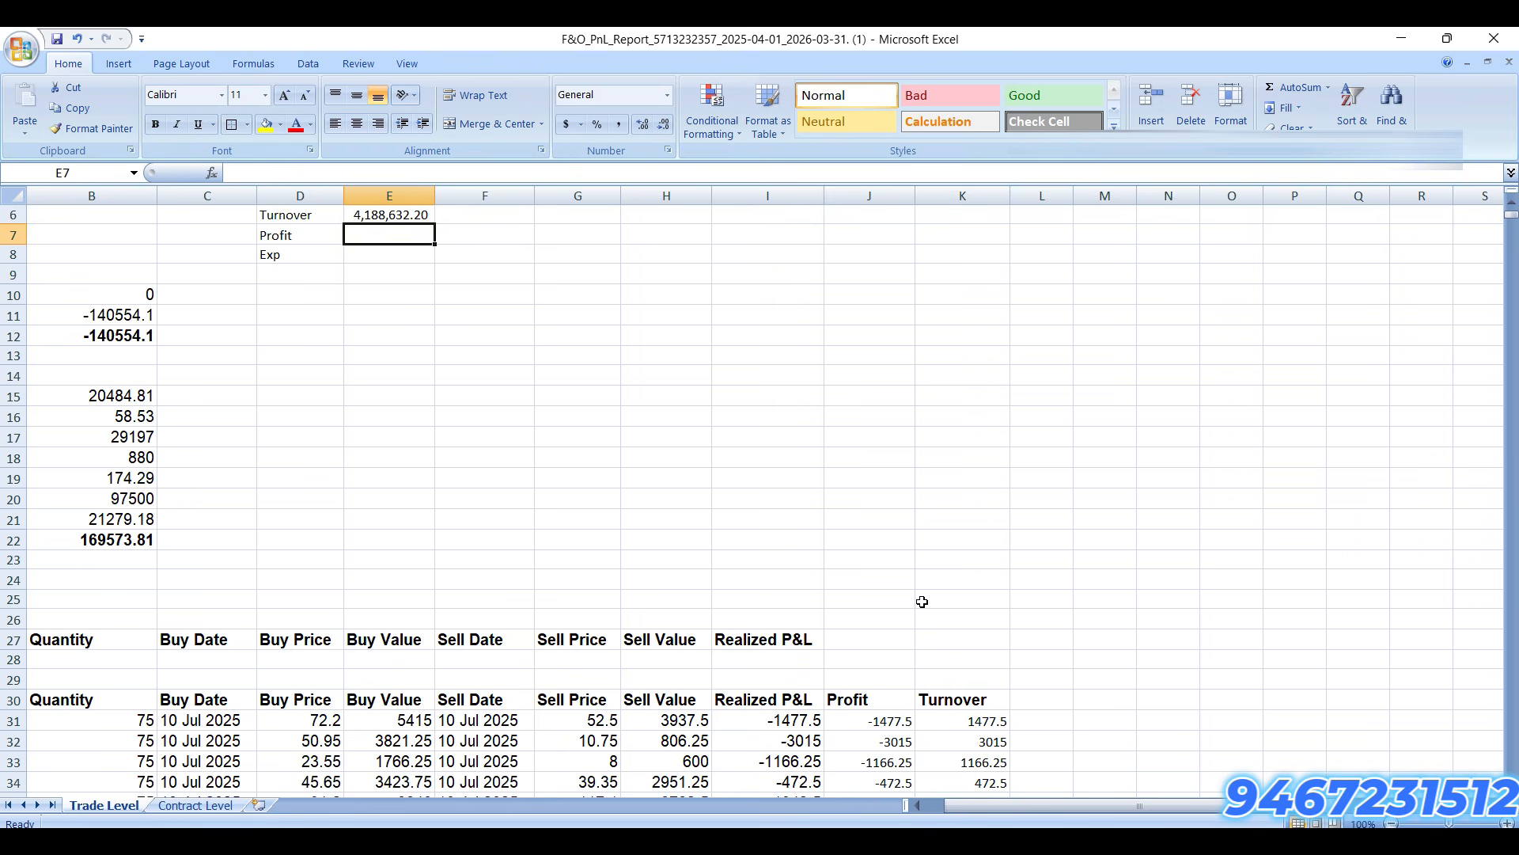
Step: Link E7, beside the Profit label, to the profit total in J3753
{"action": "type", "text": "+"}
{"action": "key", "text": "Right"}
{"action": "key", "text": "Right"}
{"action": "key", "text": "Right"}
{"action": "key", "text": "Right"}
{"action": "key", "text": "Right"}
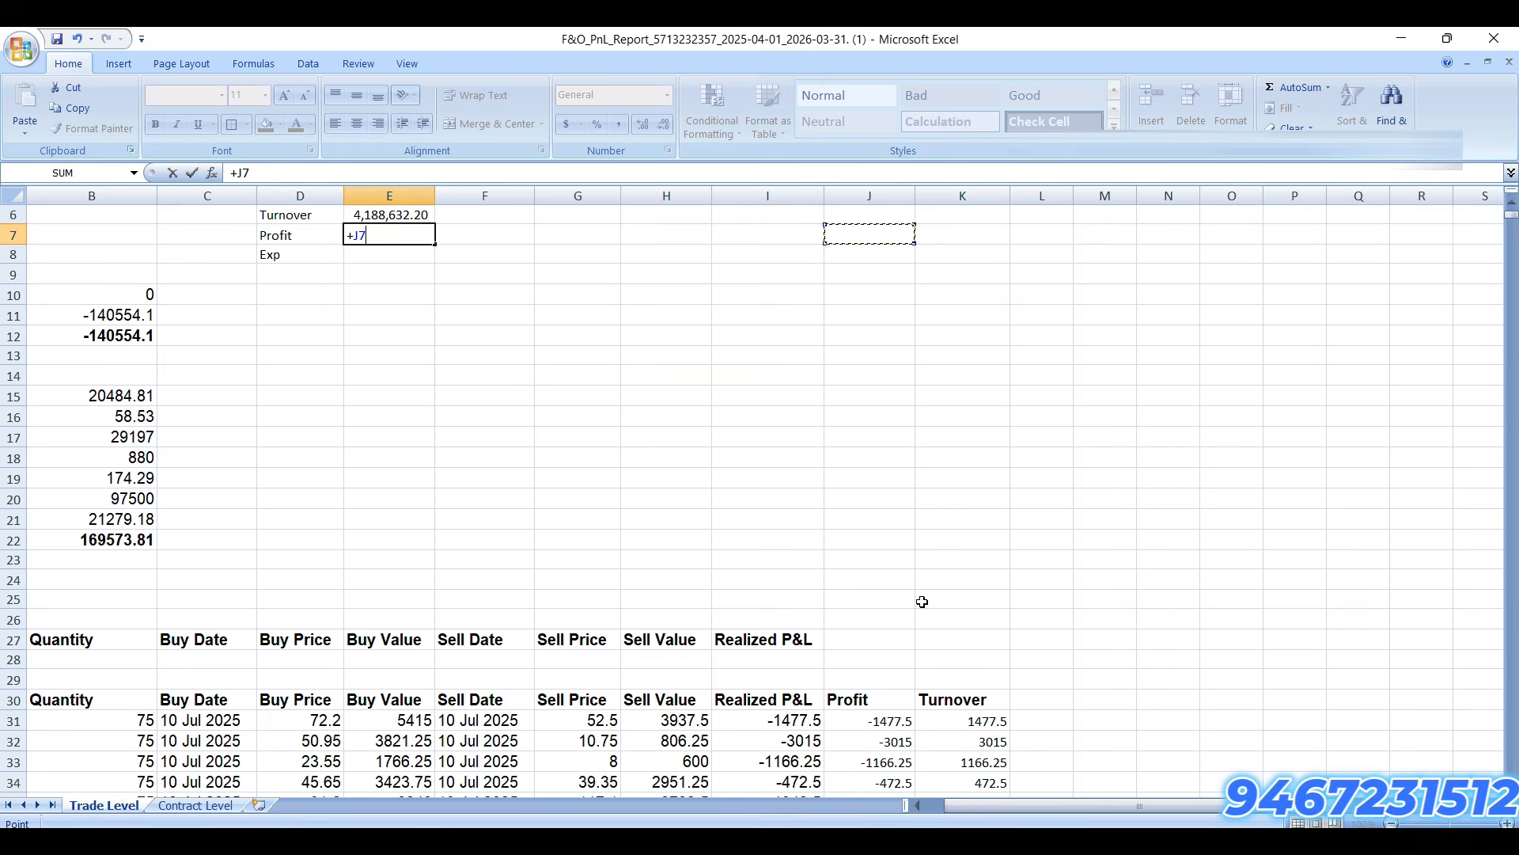
{"action": "key", "text": "ctrl+Down"}
{"action": "key", "text": "ctrl+Down"}
{"action": "key", "text": "Down"}
{"action": "key", "text": "Down"}
{"action": "key", "text": "Down"}
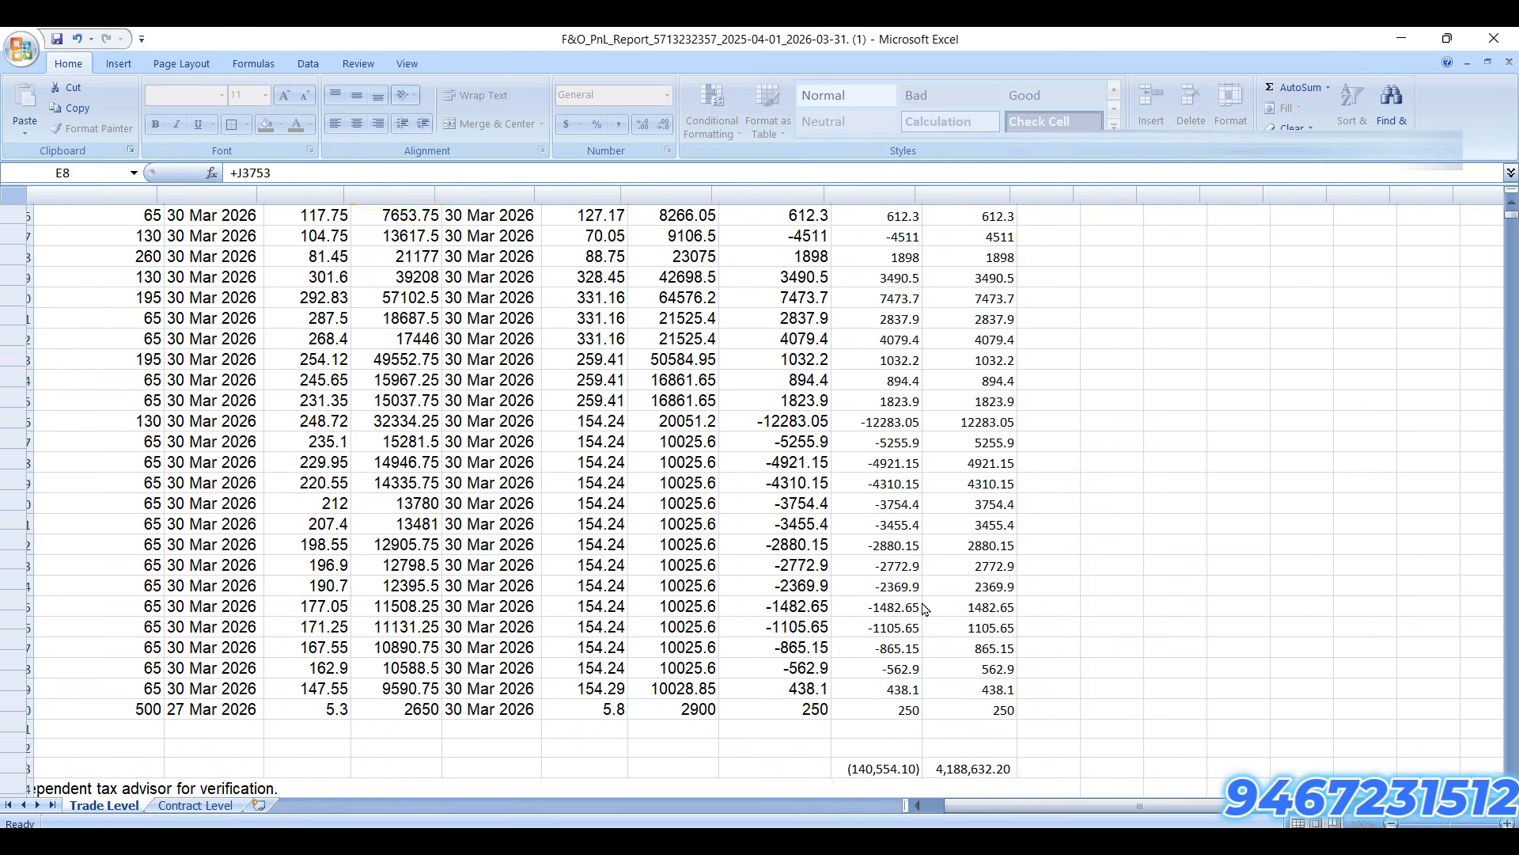
{"action": "key", "text": "ctrl+Return"}
Step: Total the charges in B15:B21 with a SUM formula in E8, beside the Exp label
{"action": "scroll", "coordinate": [922, 601], "scroll_direction": "up", "scroll_amount": 1}
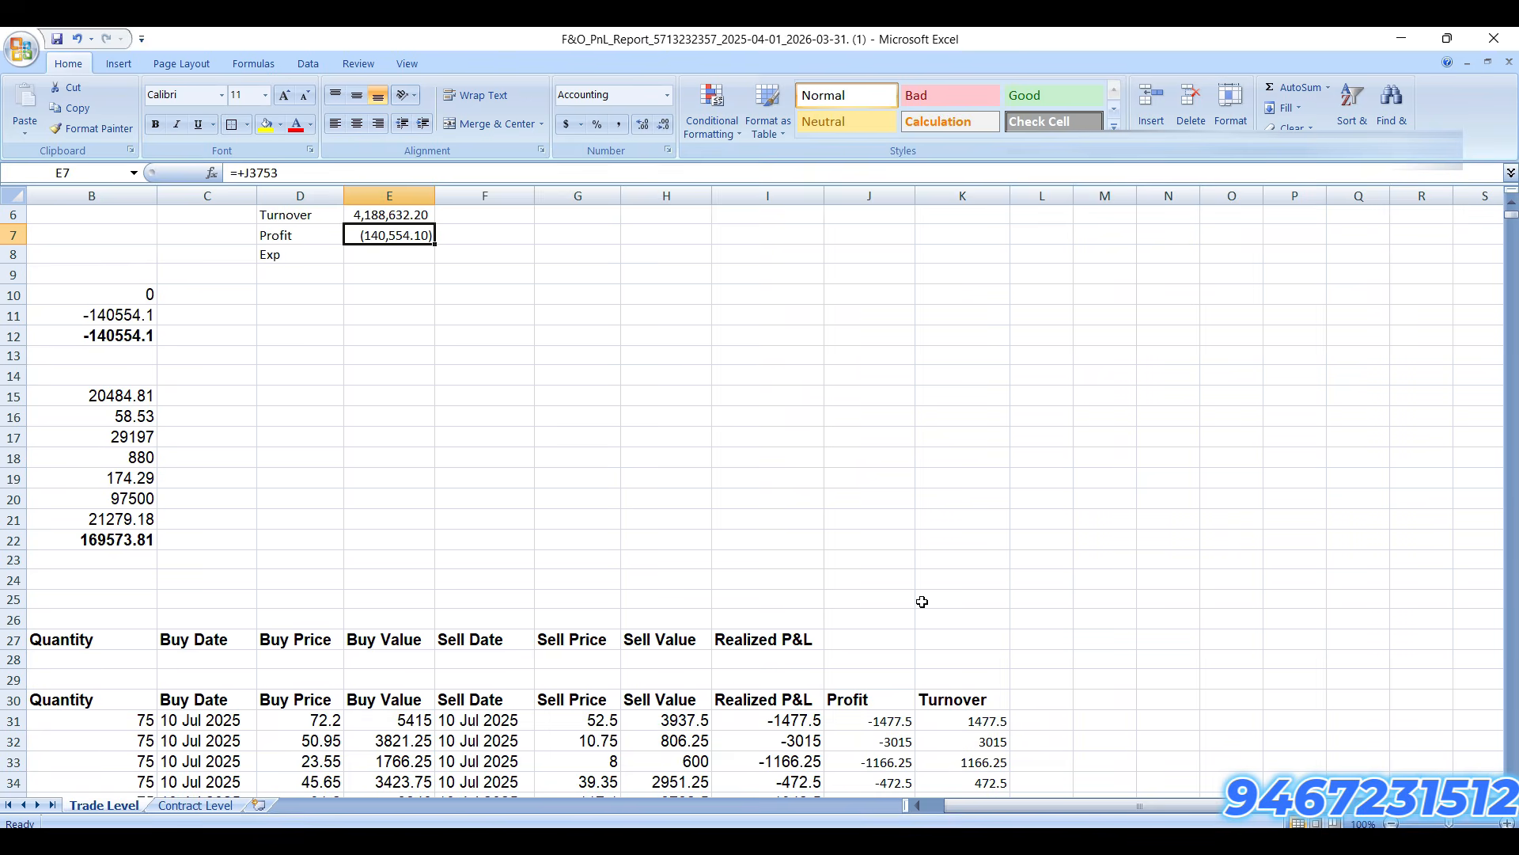
{"action": "scroll", "coordinate": [926, 600], "scroll_direction": "up", "scroll_amount": 2}
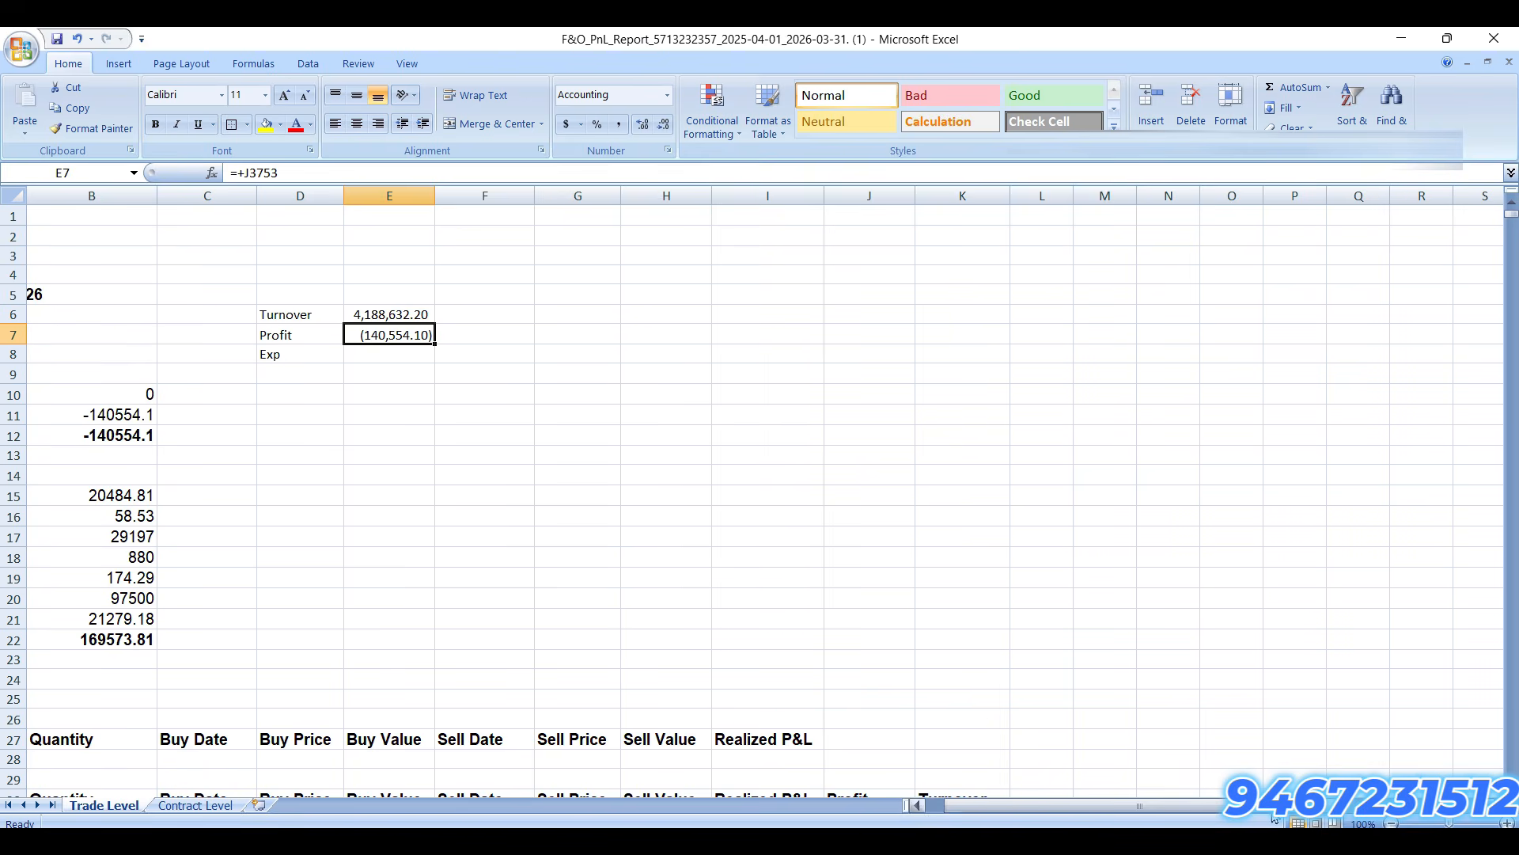
{"action": "left_click_drag", "start_coordinate": [1275, 819], "coordinate": [1244, 818]}
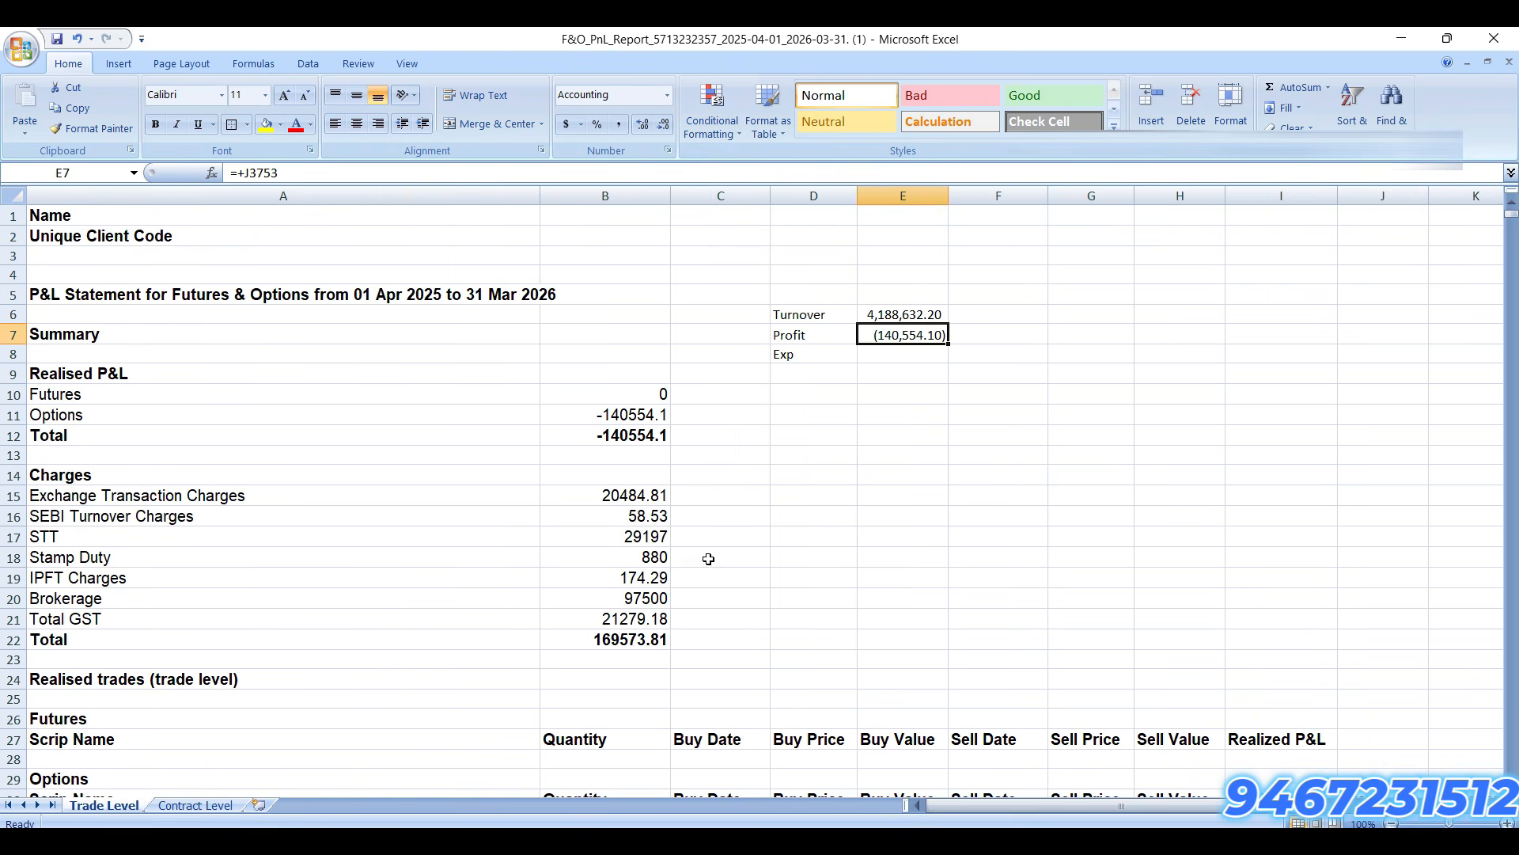
{"action": "left_click", "coordinate": [906, 358]}
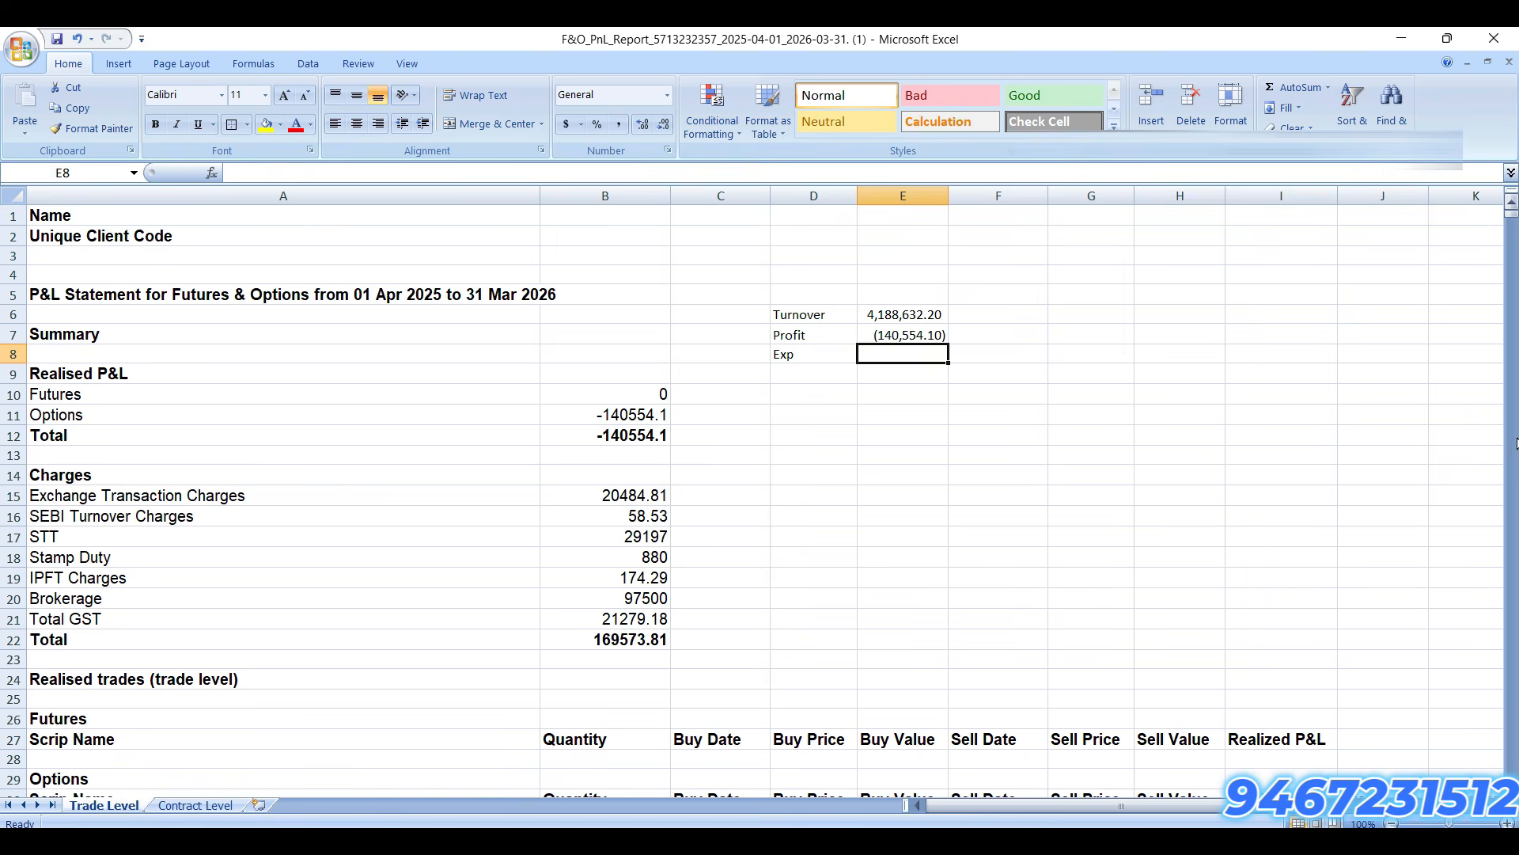
{"action": "type", "text": "+sum("}
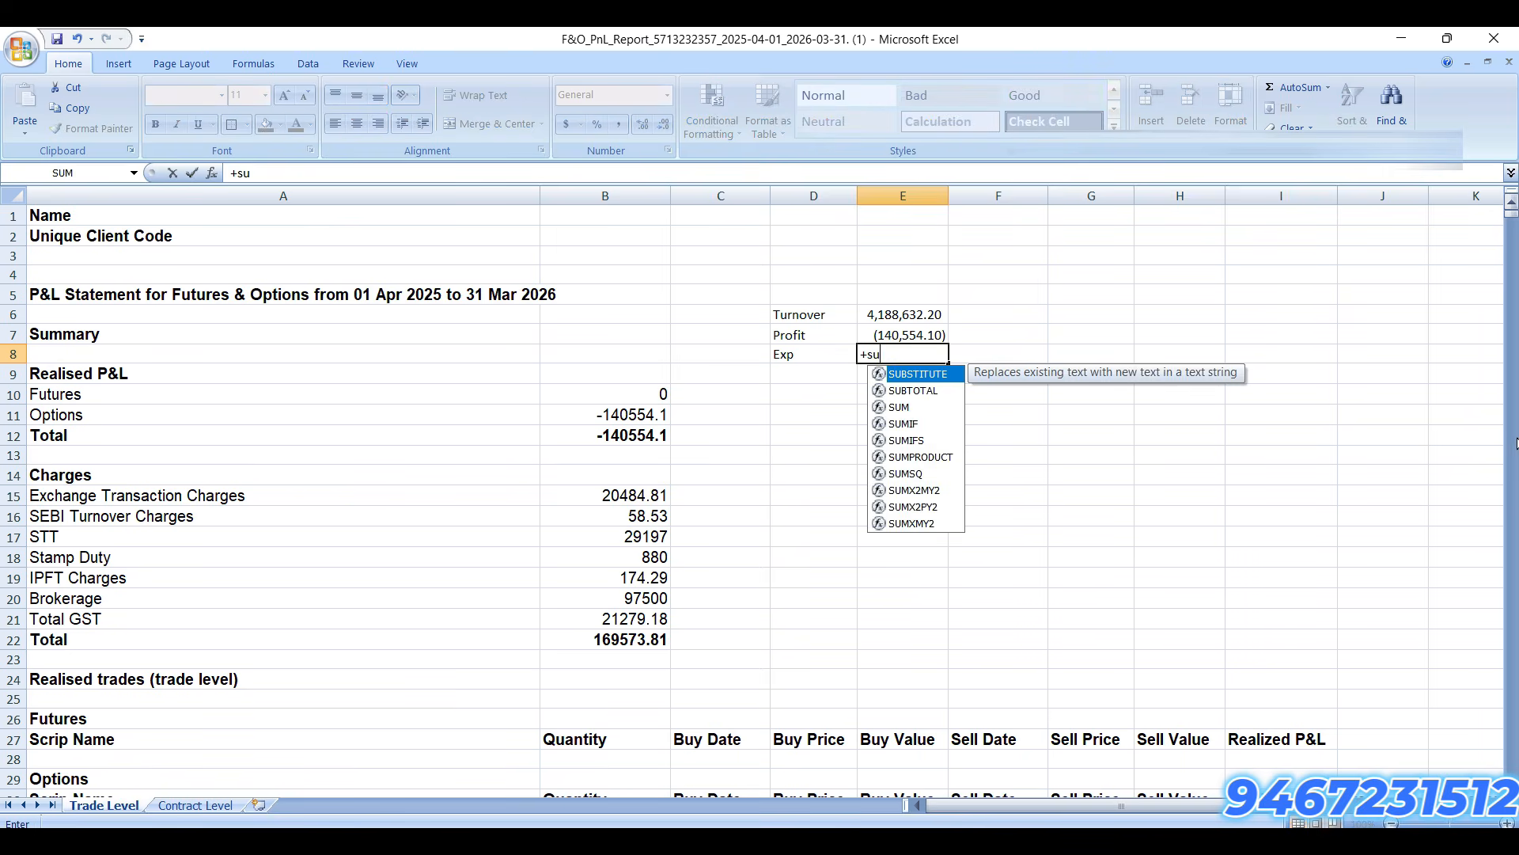
{"action": "key", "text": "Left"}
{"action": "key", "text": "Left"}
{"action": "key", "text": "Left"}
{"action": "key", "text": "Down"}
{"action": "key", "text": "Down"}
{"action": "key", "text": "Down"}
{"action": "key", "text": "Down"}
{"action": "key", "text": "Down"}
{"action": "key", "text": "Down"}
{"action": "key", "text": "Down"}
{"action": "key", "text": "shift+Down"}
{"action": "key", "text": "shift+Down"}
{"action": "key", "text": "shift+Down"}
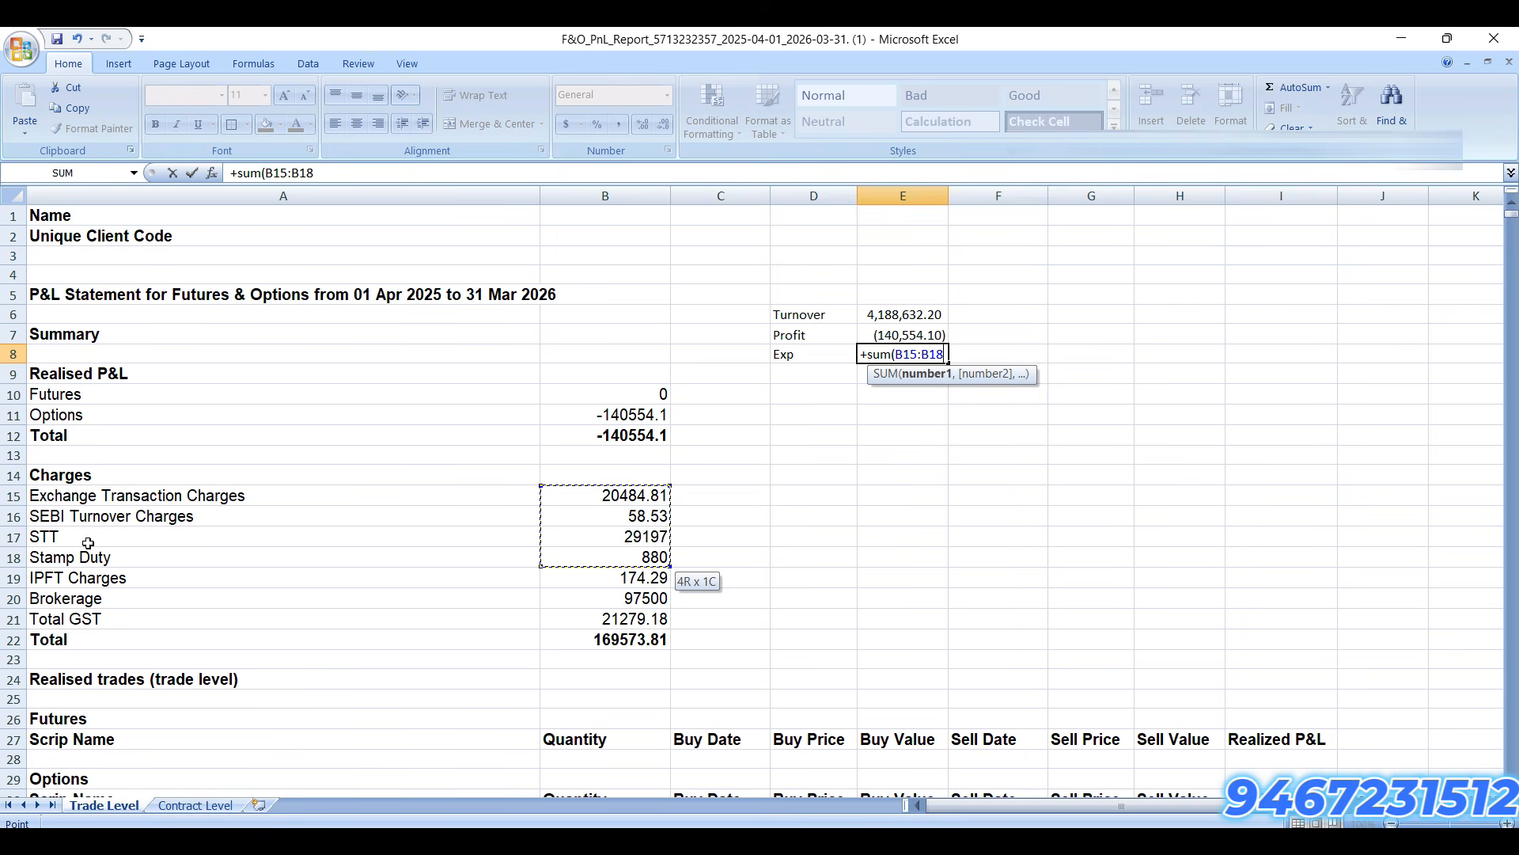
{"action": "key", "text": "shift+Down"}
{"action": "key", "text": "shift+Down"}
{"action": "key", "text": "shift+Down"}
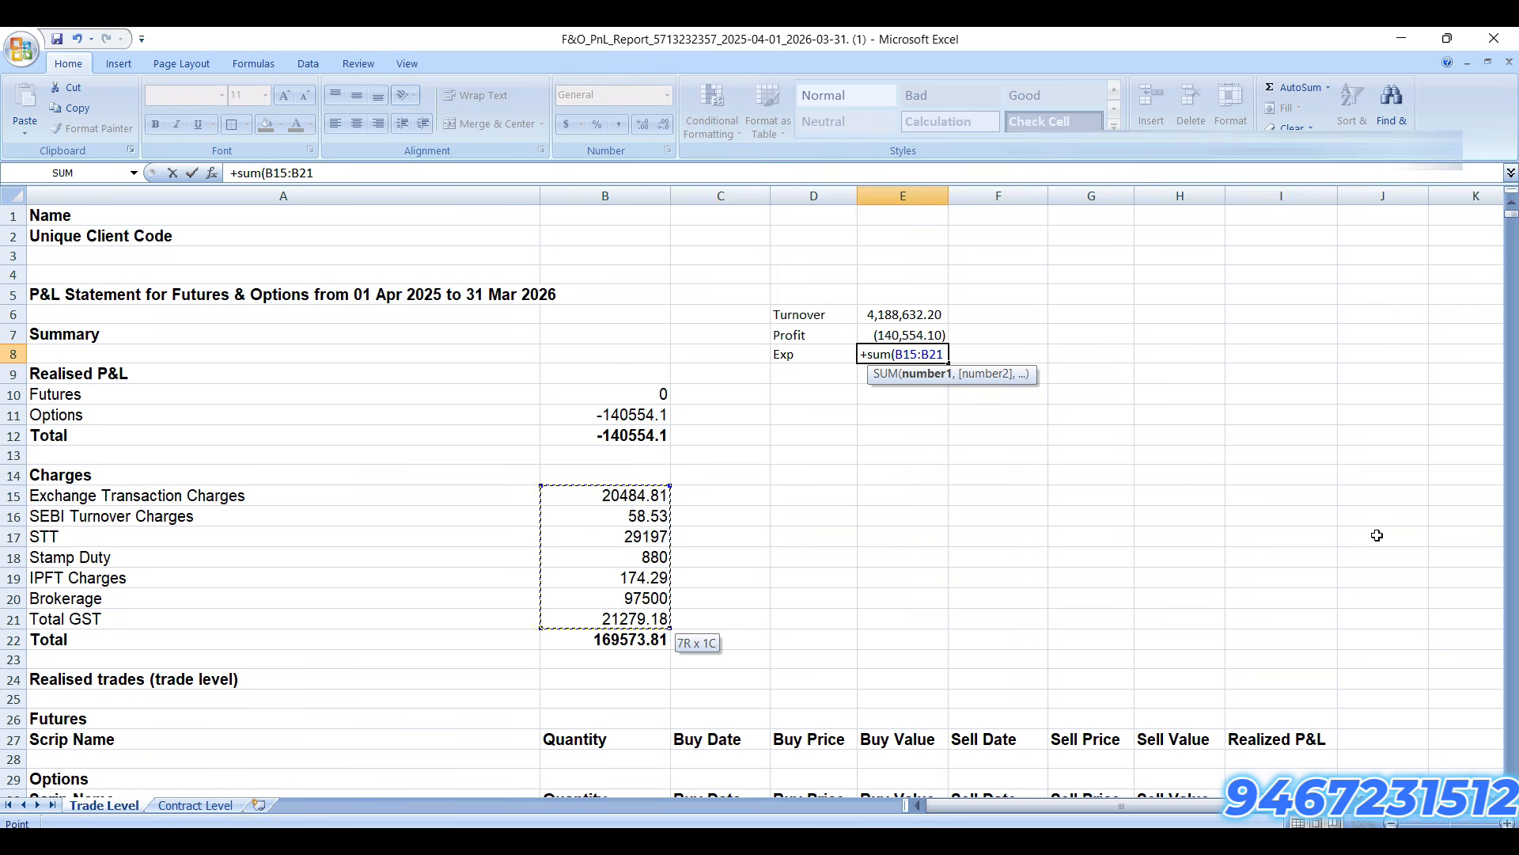
{"action": "key", "text": "Return"}
Step: Check the summary figures in E6:E8 and the cell range used by the Exp formula in E8
{"action": "key", "text": "Up"}
{"action": "key", "text": "Up"}
{"action": "key", "text": "Down"}
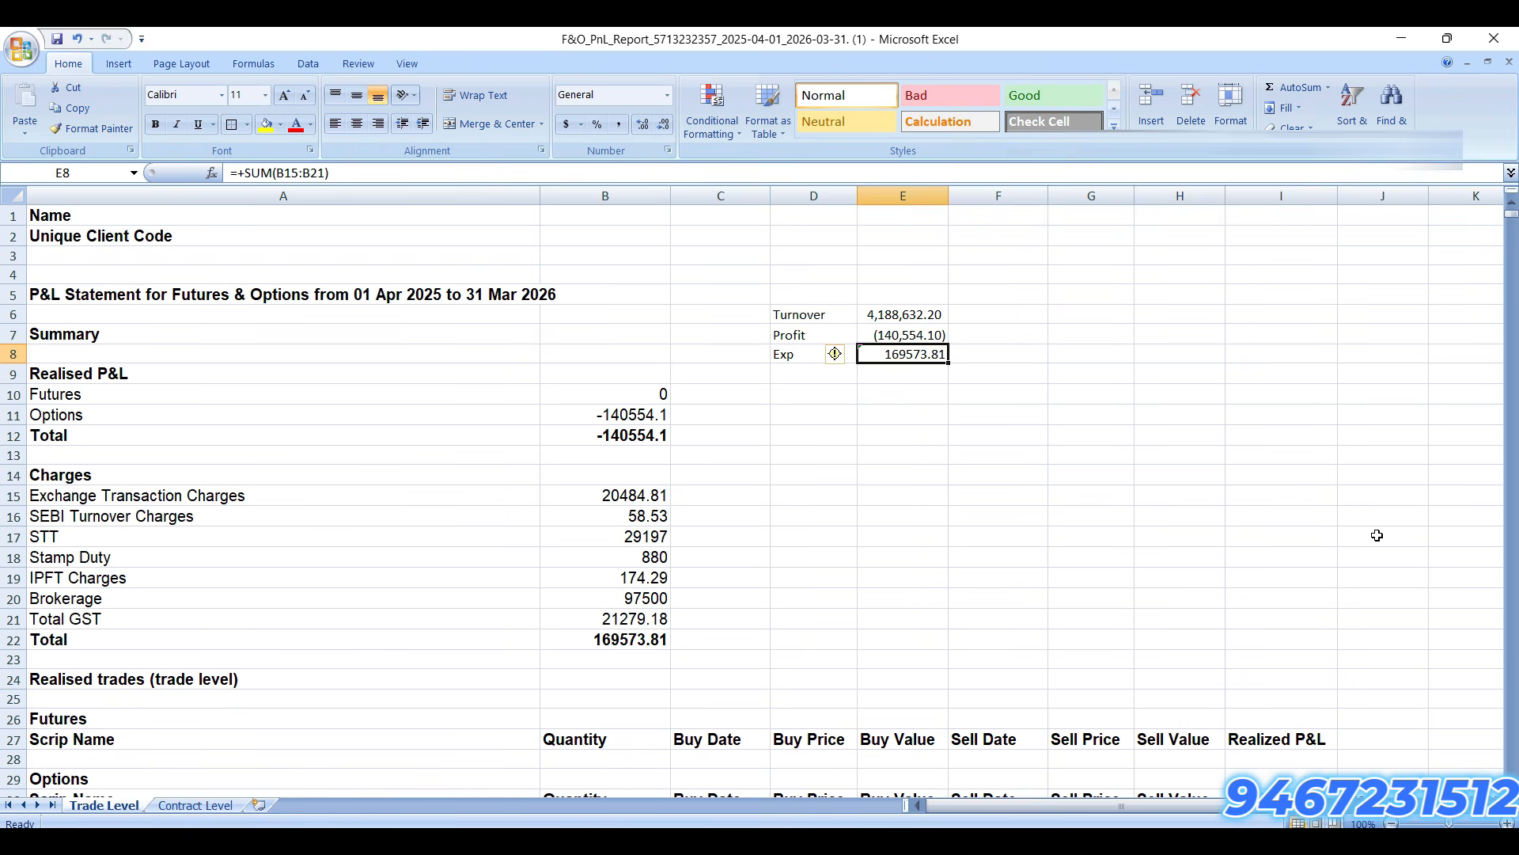
{"action": "key", "text": "shift+Up"}
{"action": "key", "text": "shift+Up"}
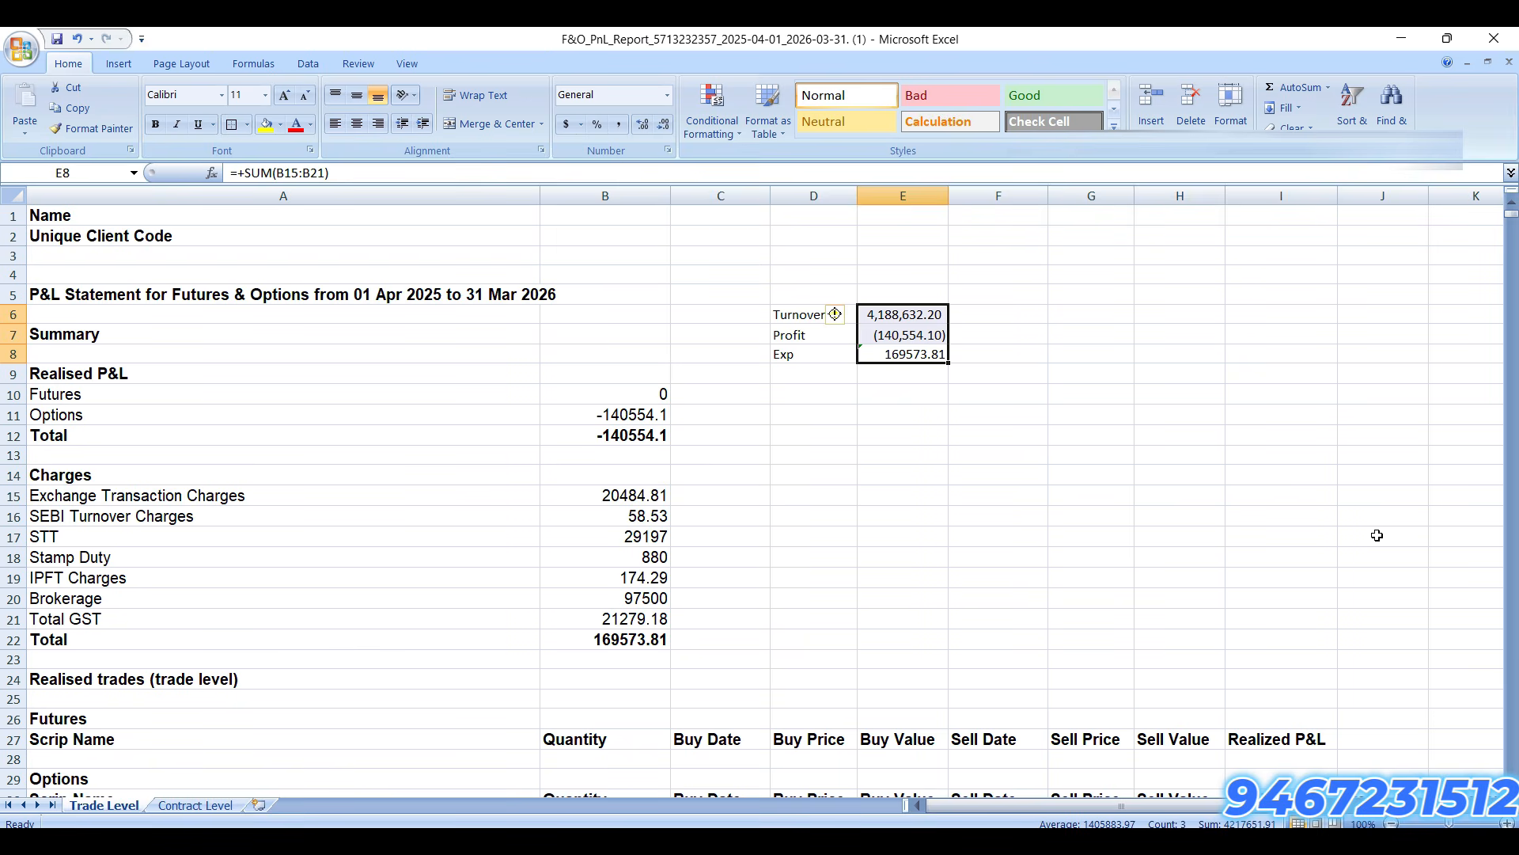
{"action": "key", "text": "shift+Down"}
{"action": "key", "text": "shift+Down"}
{"action": "key", "text": "F2"}
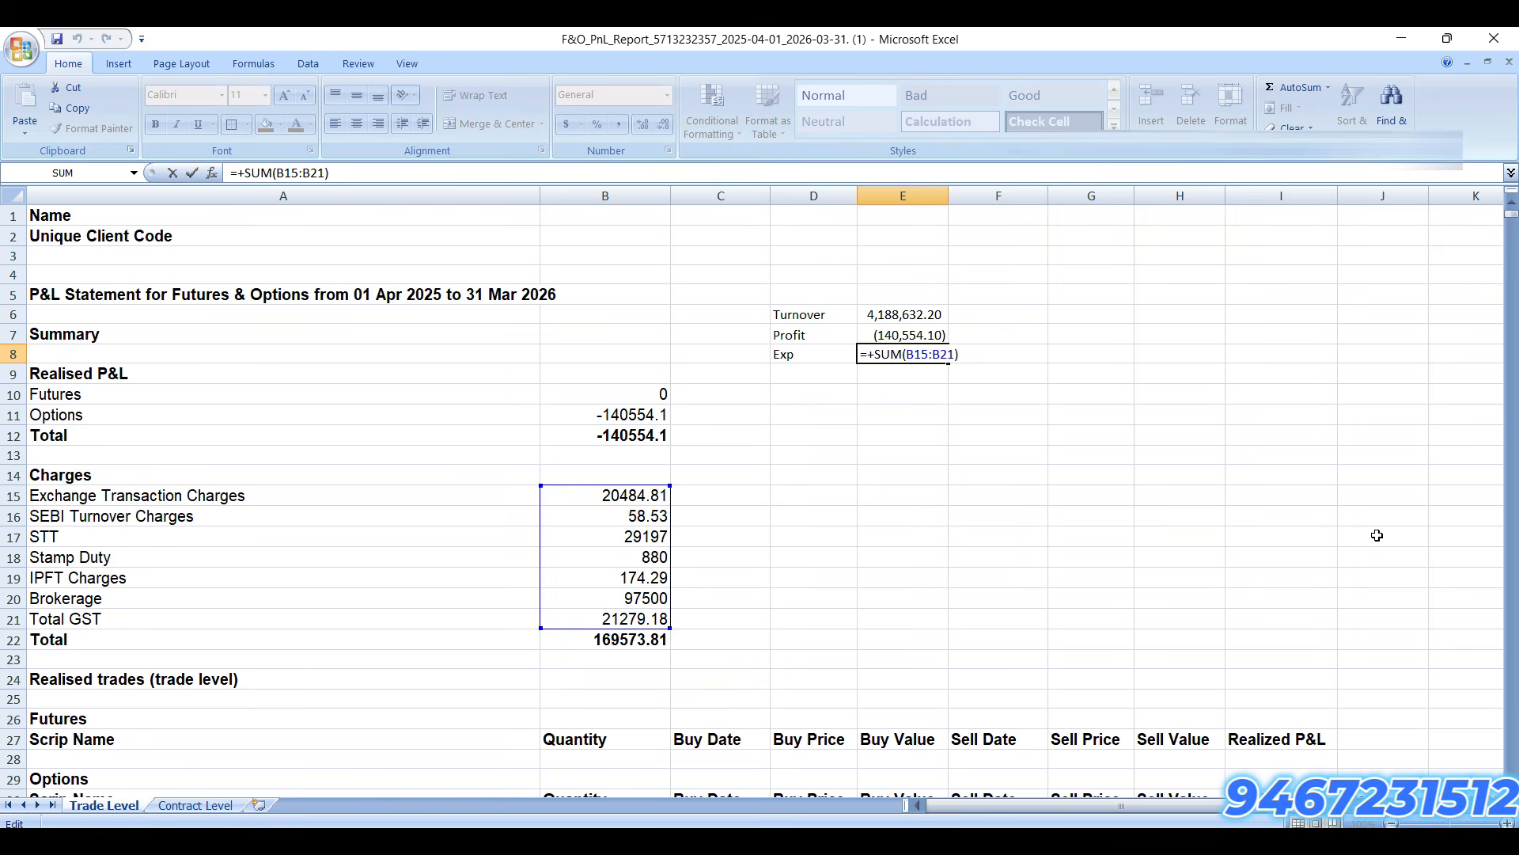
{"action": "key", "text": "Escape"}
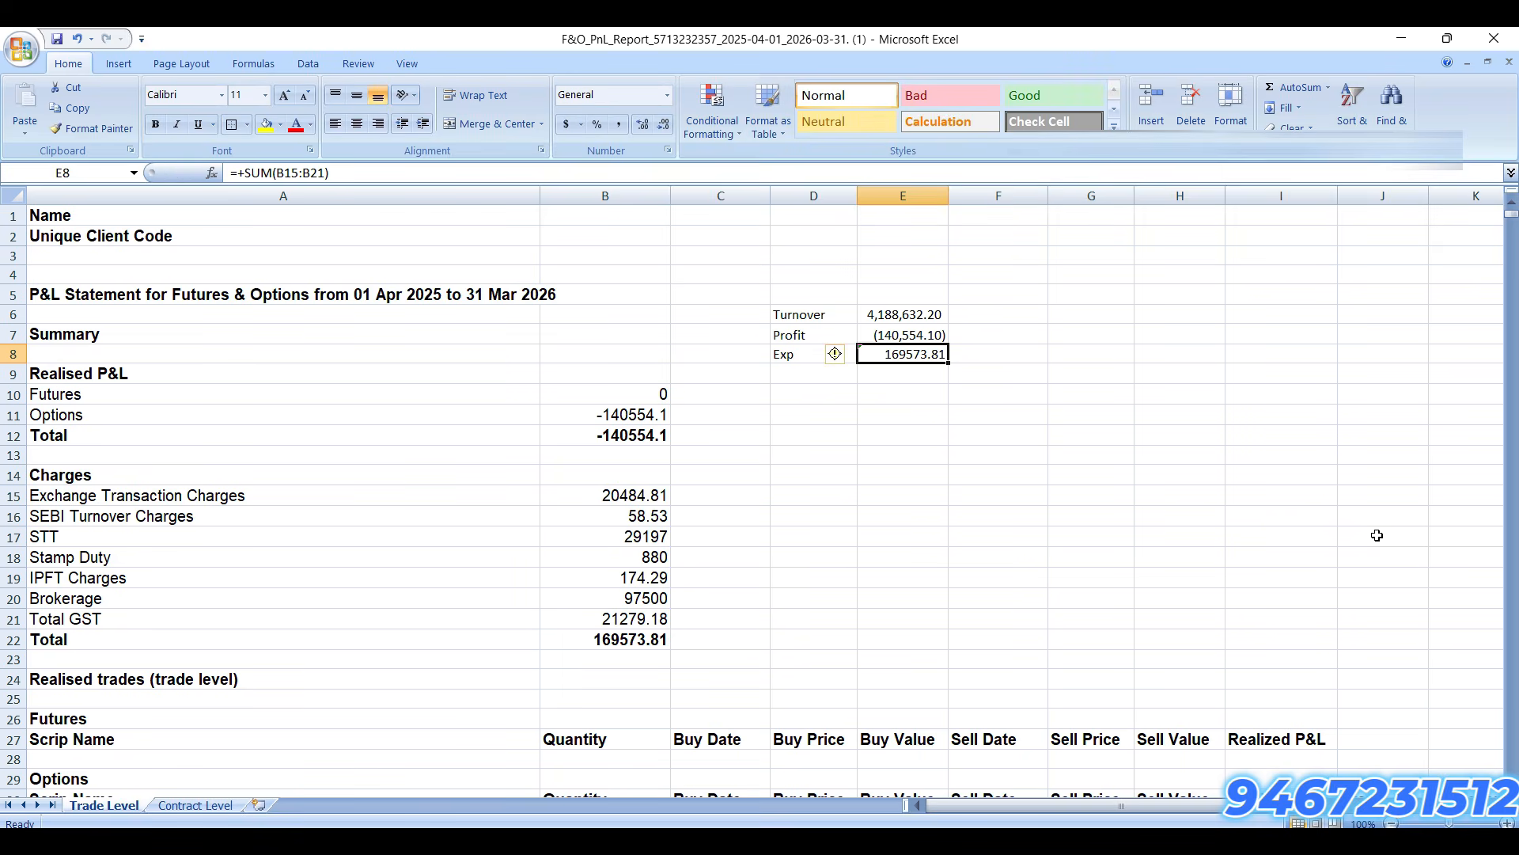
Step: Copy the summary block D6:E8 and paste it as values at H21 of the Balance Sheet 2025-26 workbook
{"action": "key", "text": "shift+Left"}
{"action": "key", "text": "shift+Up"}
{"action": "key", "text": "shift+Up"}
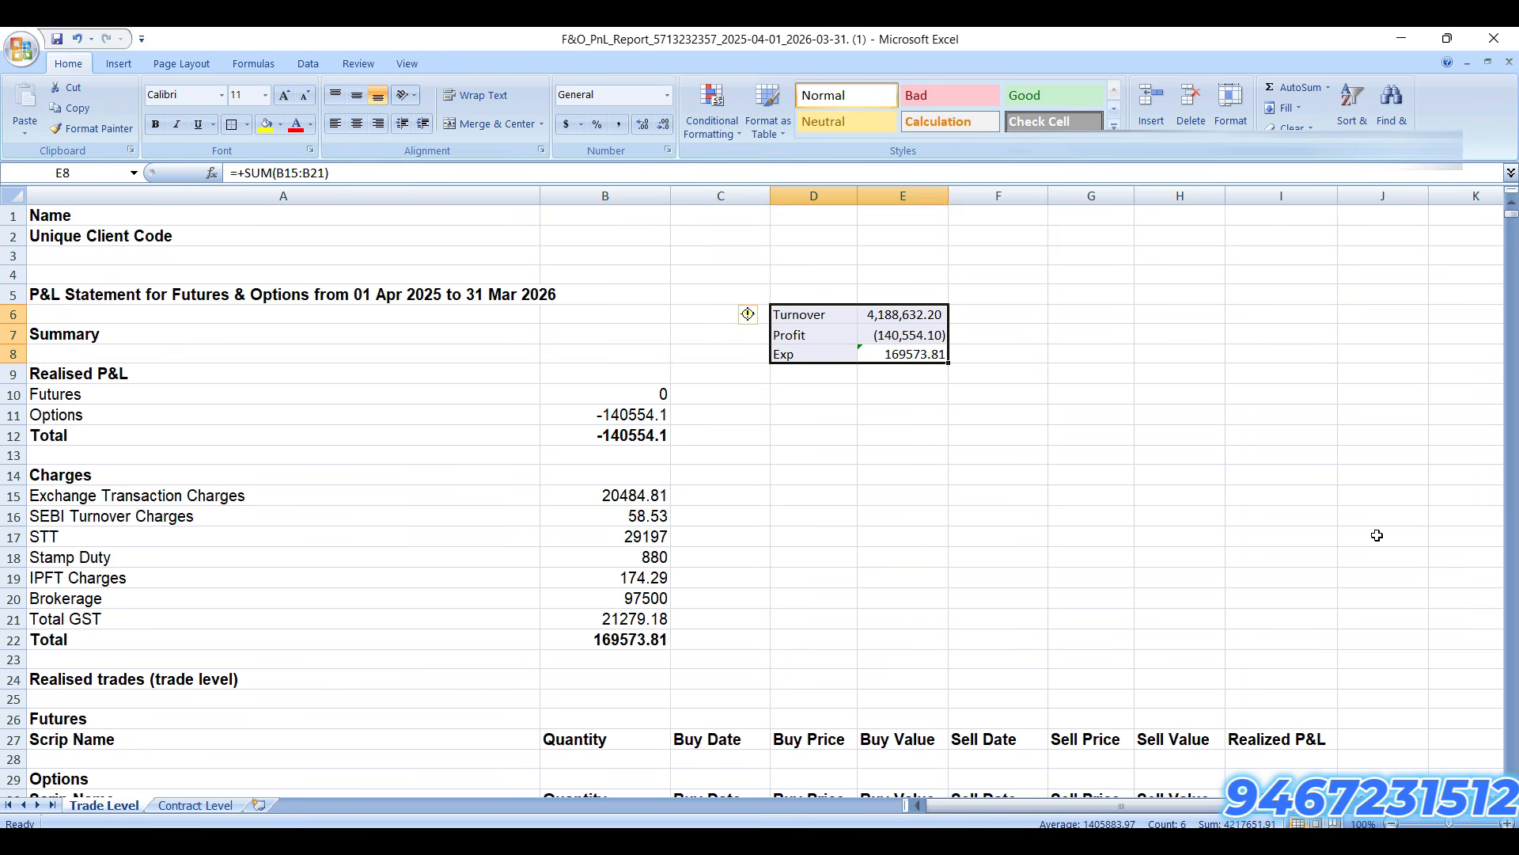
{"action": "key", "text": "ctrl+c"}
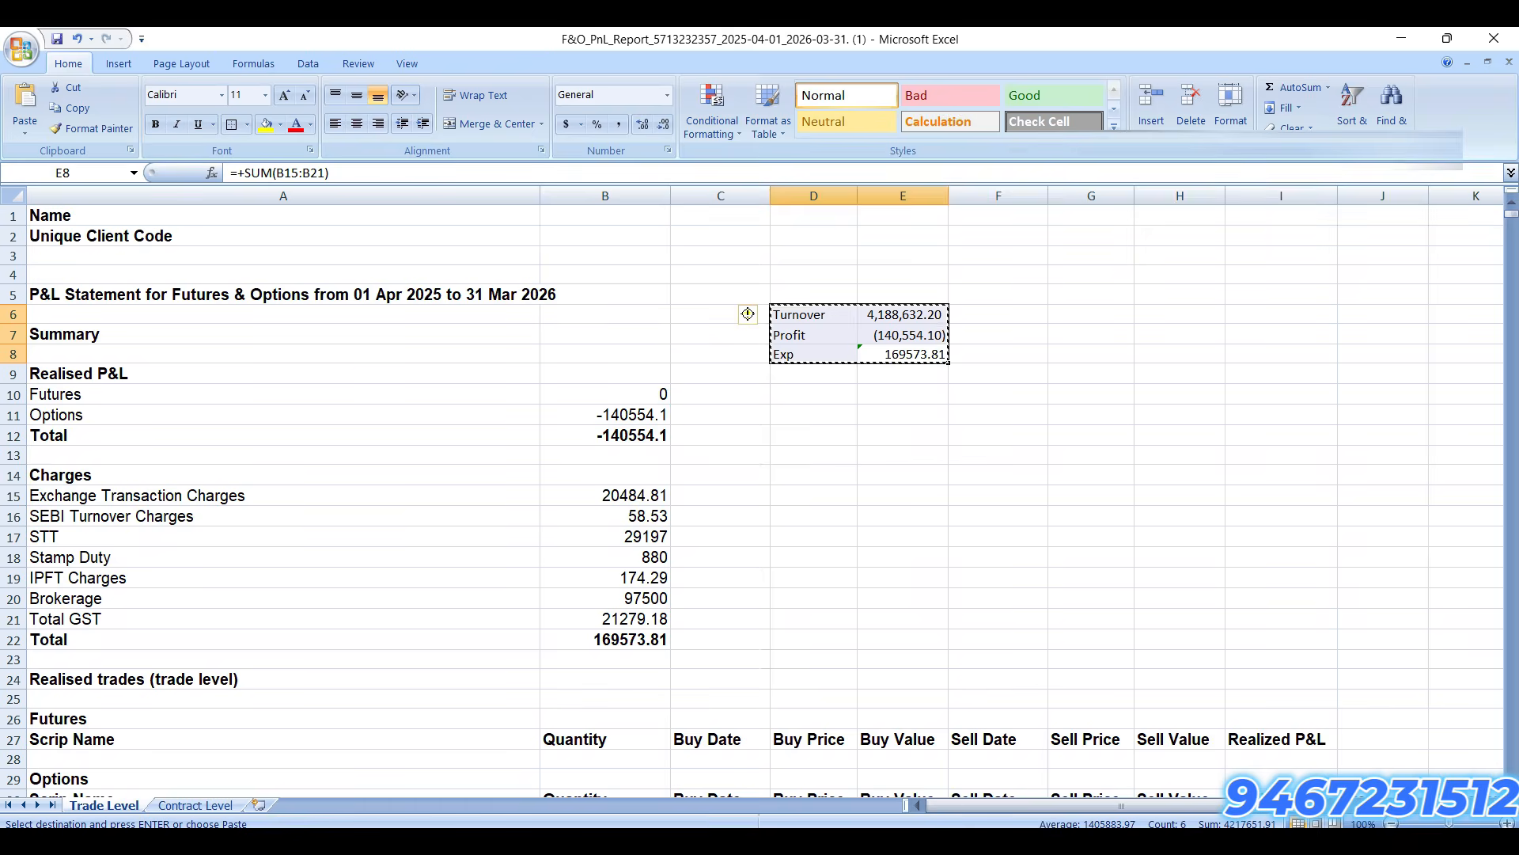
{"action": "left_click", "coordinate": [1041, 788]}
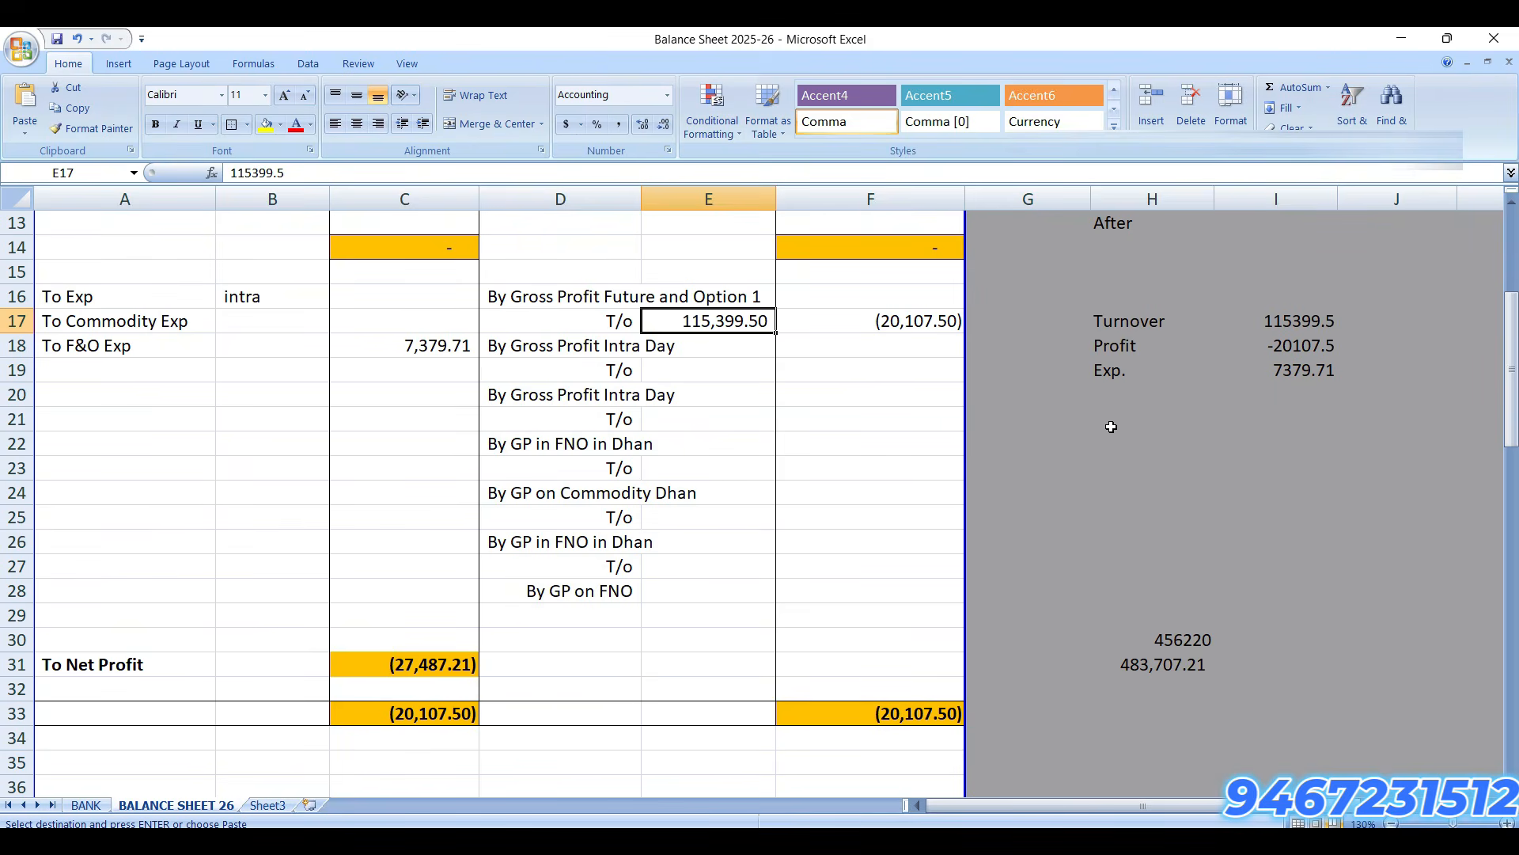
{"action": "left_click", "coordinate": [1110, 419]}
{"action": "key", "text": "ctrl+alt+v"}
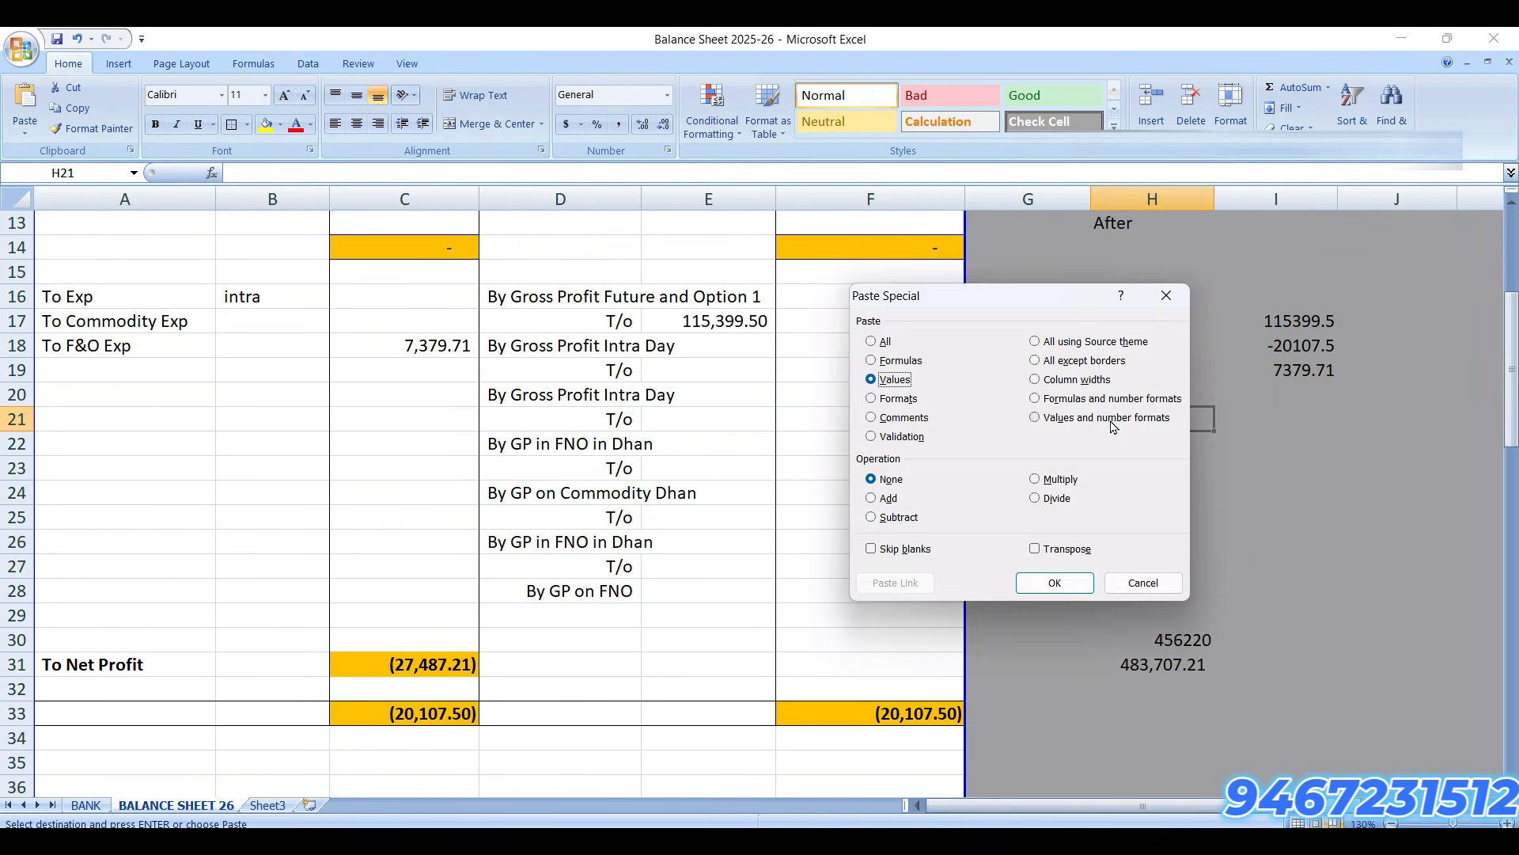
{"action": "key", "text": "v"}
{"action": "key", "text": "Return"}
{"action": "key", "text": "Down"}
{"action": "key", "text": "Up"}
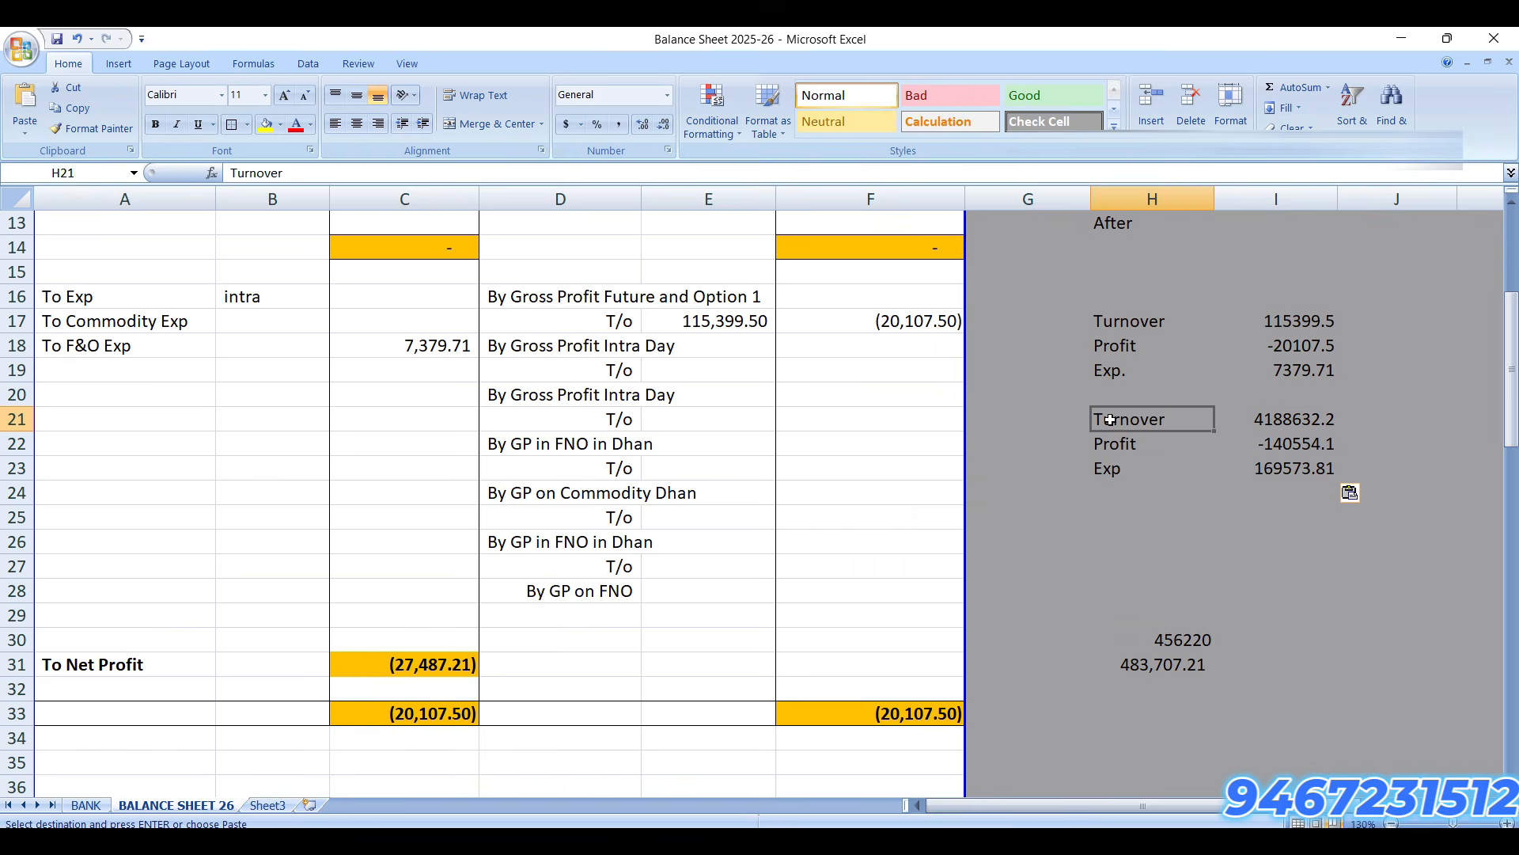
Step: Copy the label in D16 to D18 and change it to "By Gross Profit Future and Option 2"
{"action": "key", "text": "Left"}
{"action": "key", "text": "Left"}
{"action": "key", "text": "Left"}
{"action": "key", "text": "Up"}
{"action": "key", "text": "Left"}
{"action": "key", "text": "Up"}
{"action": "key", "text": "Up"}
{"action": "key", "text": "Up"}
{"action": "key", "text": "Up"}
{"action": "key", "text": "ctrl+c"}
{"action": "key", "text": "Down"}
{"action": "key", "text": "Down"}
{"action": "key", "text": "ctrl+v"}
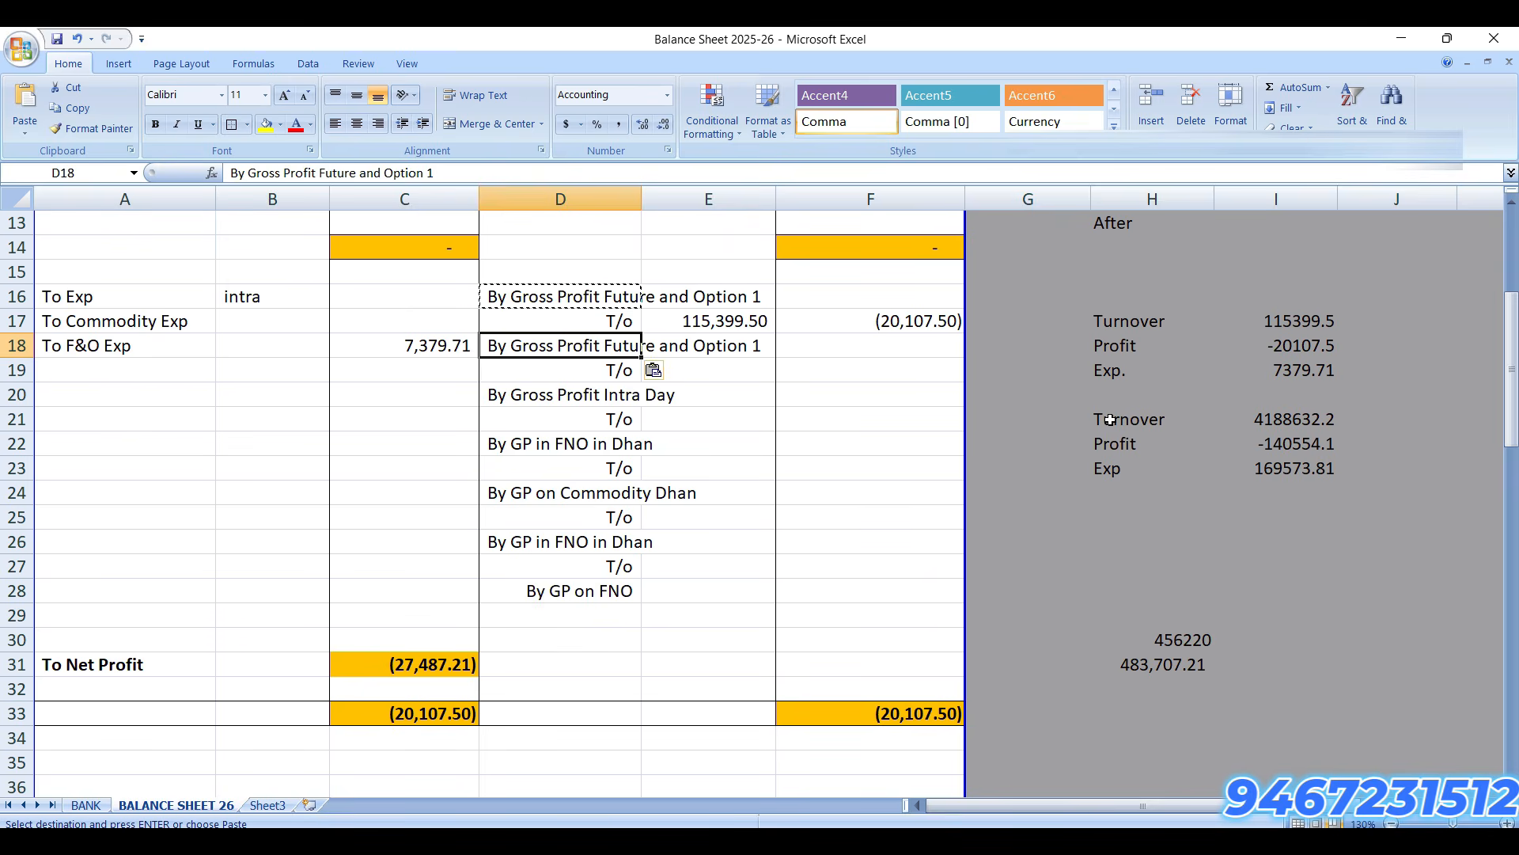
{"action": "key", "text": "F2"}
{"action": "key", "text": "BackSpace"}
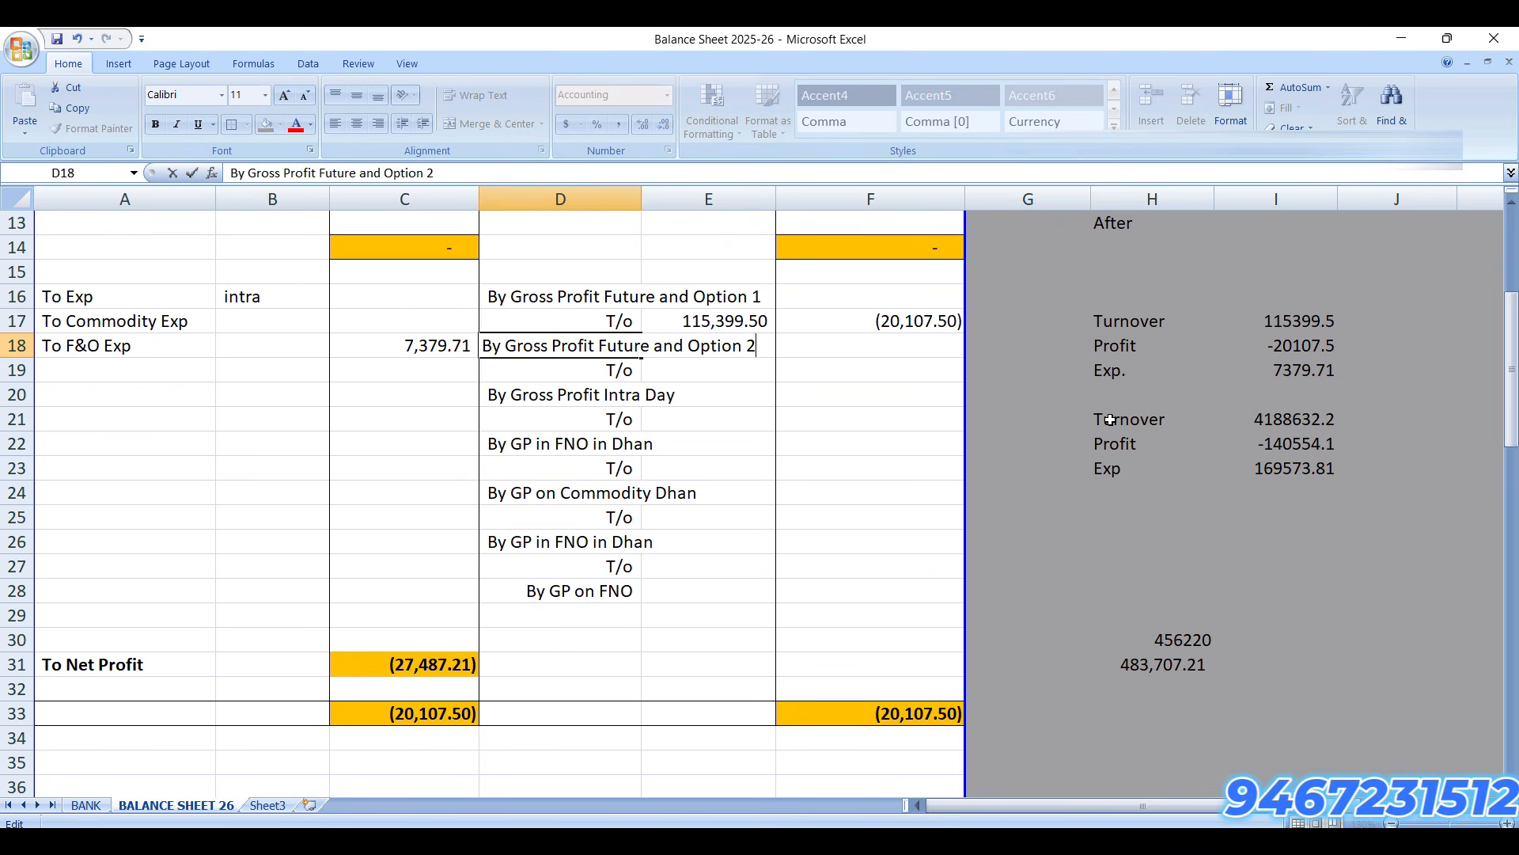
{"action": "type", "text": "2"}
{"action": "key", "text": "Return"}
Step: Enter the second F&O turnover 4188632.2 in E19 and its profit -140554.1 in F19
{"action": "key", "text": "Right"}
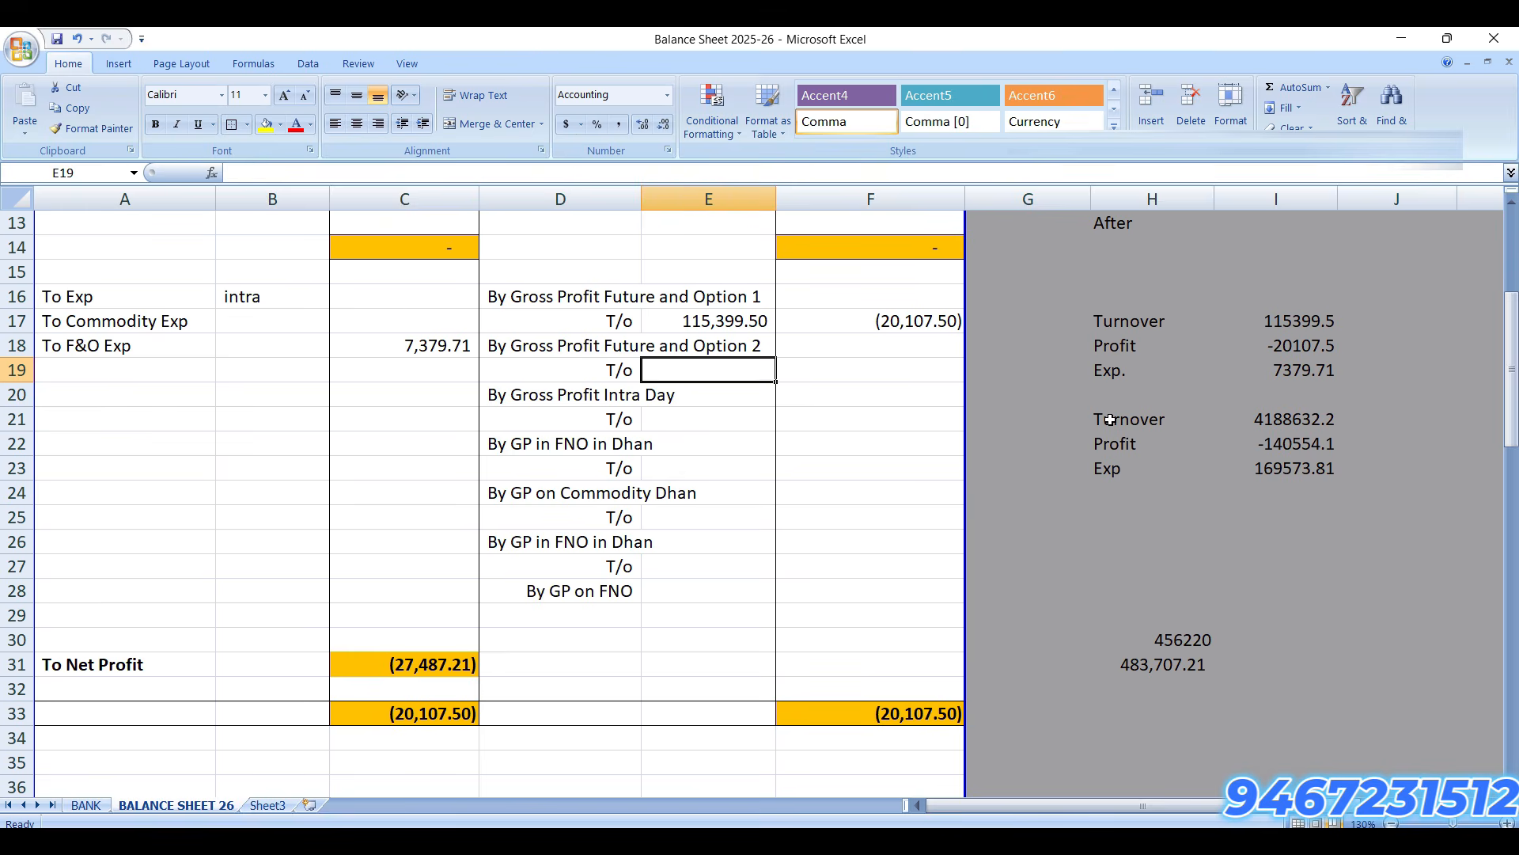
{"action": "type", "text": "4,188,6"}
{"action": "type", "text": "32.2"}
{"action": "key", "text": "Return"}
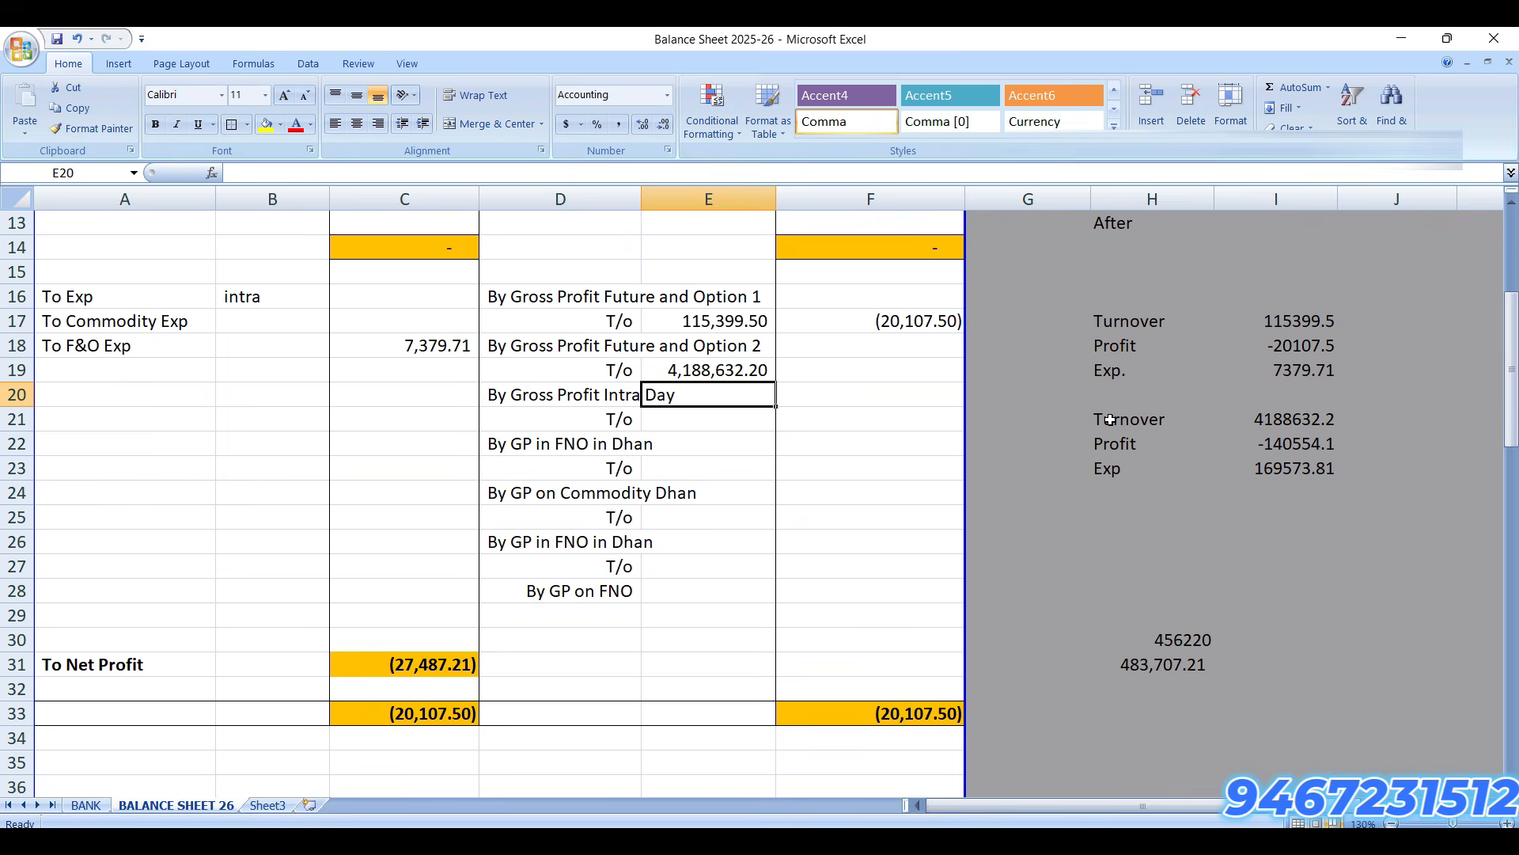
{"action": "key", "text": "Up"}
{"action": "key", "text": "Right"}
{"action": "type", "text": "-1"}
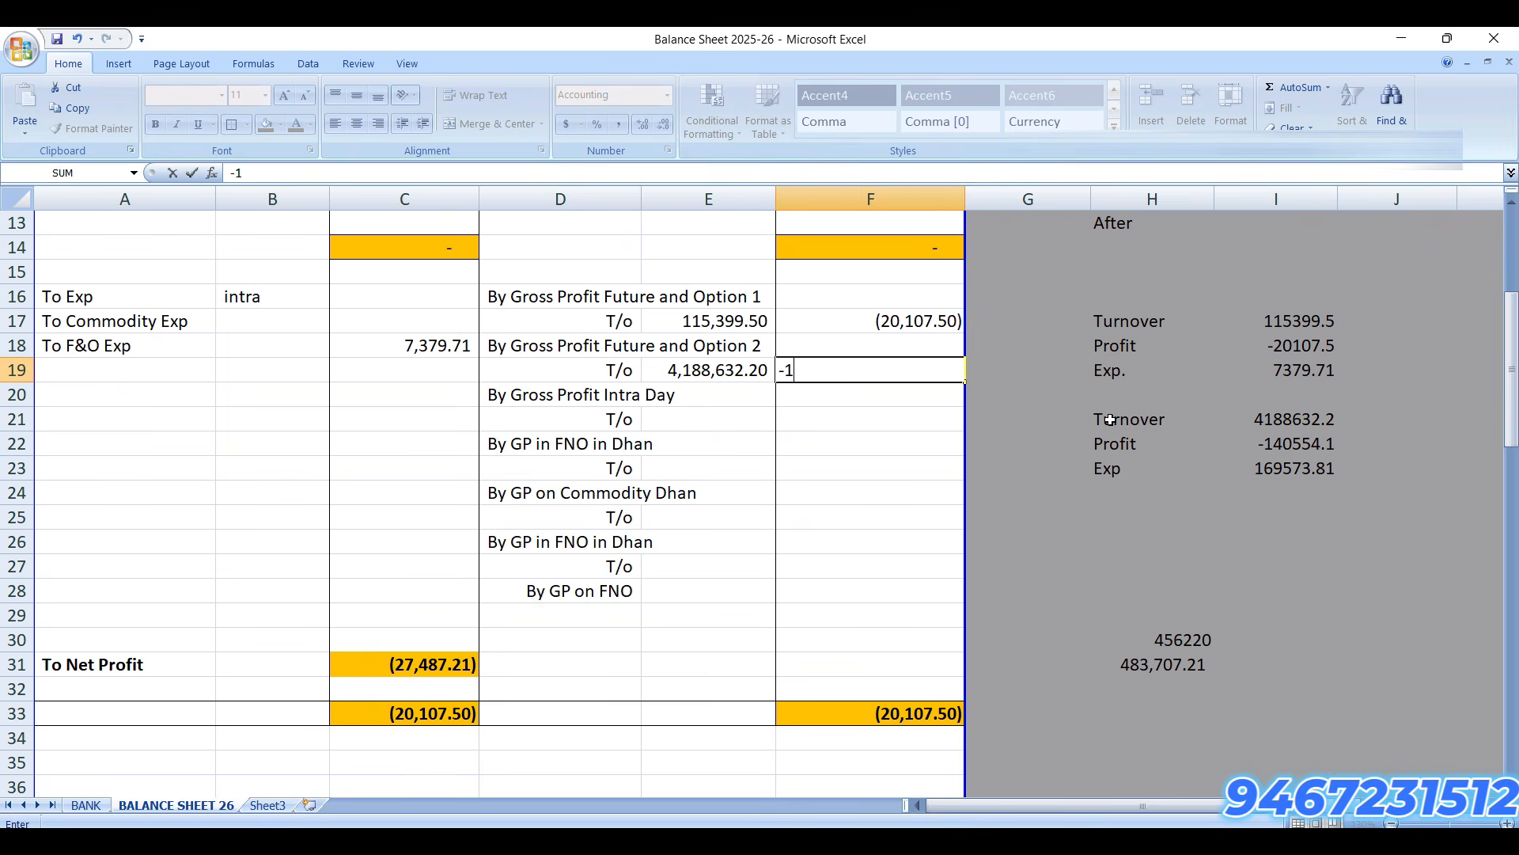
{"action": "type", "text": "40554.1"}
{"action": "key", "text": "Return"}
{"action": "key", "text": "Up"}
{"action": "key", "text": "Left"}
{"action": "key", "text": "Left"}
{"action": "key", "text": "Left"}
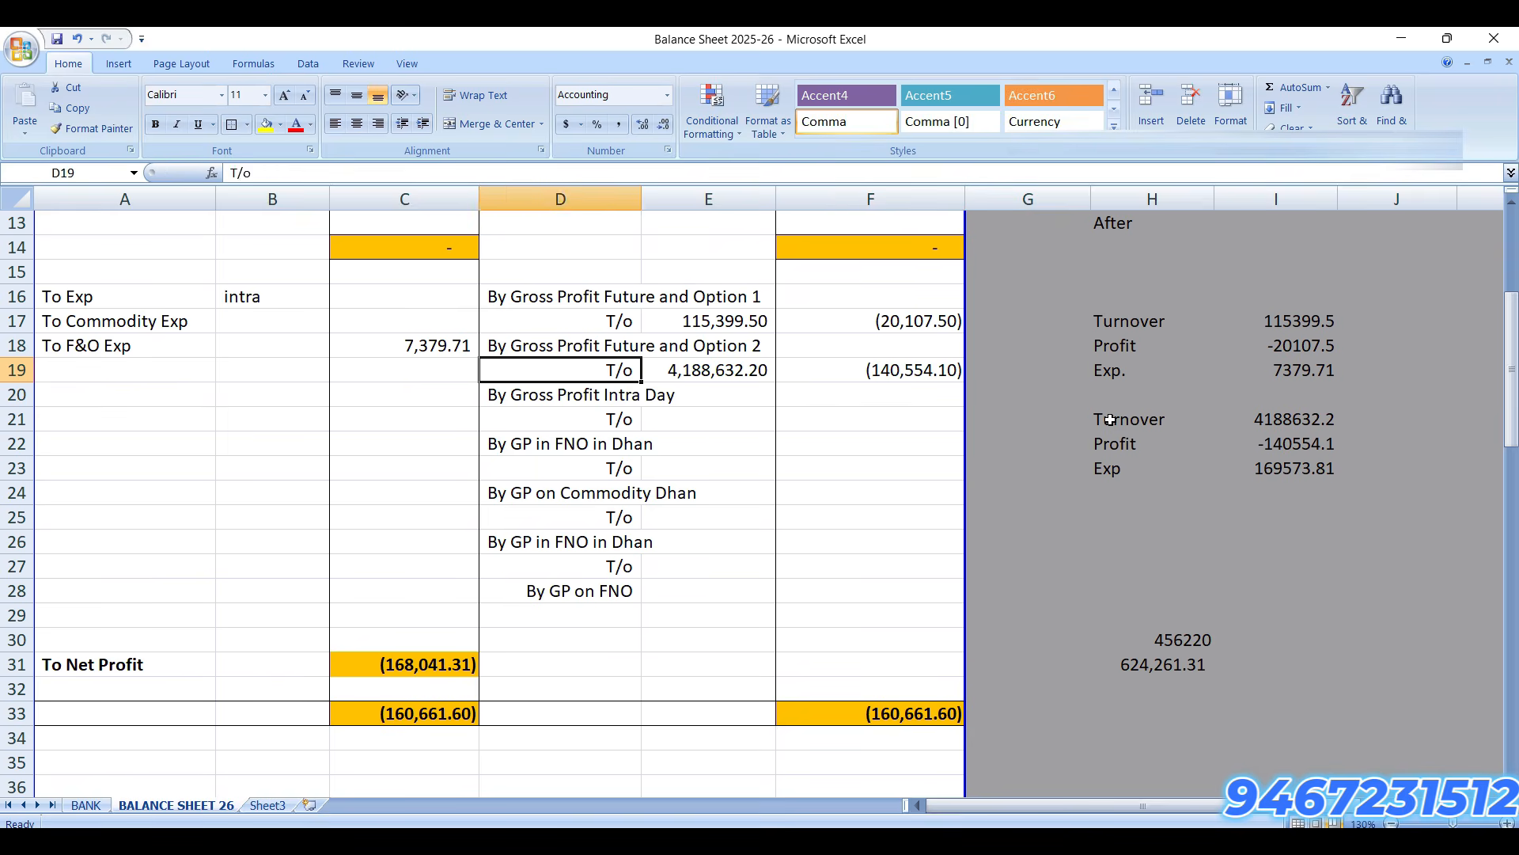
{"action": "key", "text": "Up"}
{"action": "key", "text": "F2"}
{"action": "type", "text": "+"}
{"action": "type", "text": "+"}
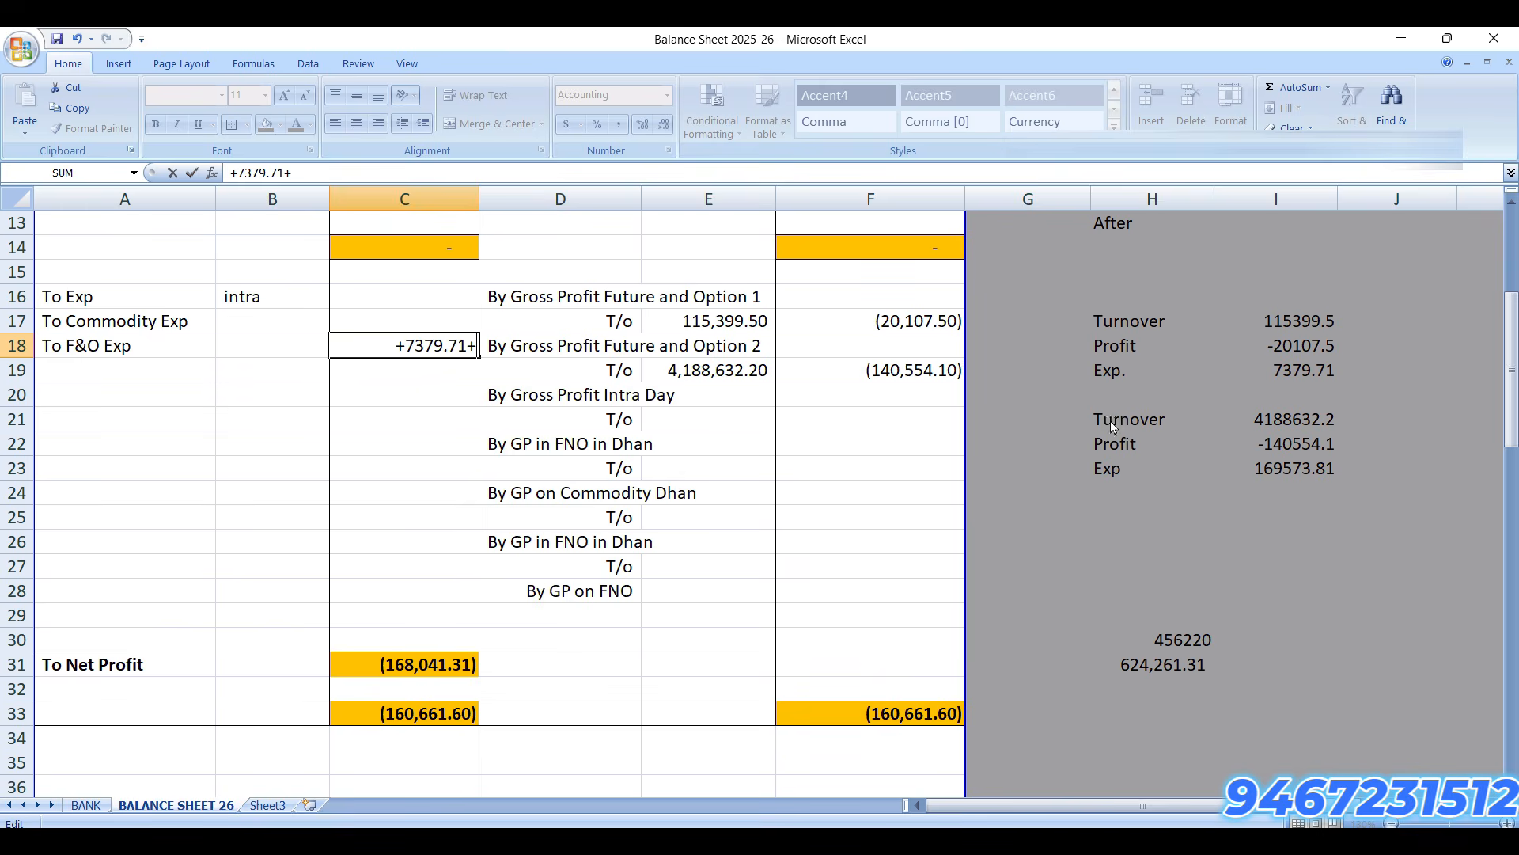
{"action": "key", "text": "Escape"}
Step: Number the two F&O expense rows by entering 1 in B18 and 2 in B19
{"action": "key", "text": "Left"}
{"action": "type", "text": "1"}
{"action": "key", "text": "Return"}
{"action": "type", "text": "2"}
{"action": "key", "text": "Return"}
{"action": "key", "text": "Up"}
{"action": "key", "text": "Up"}
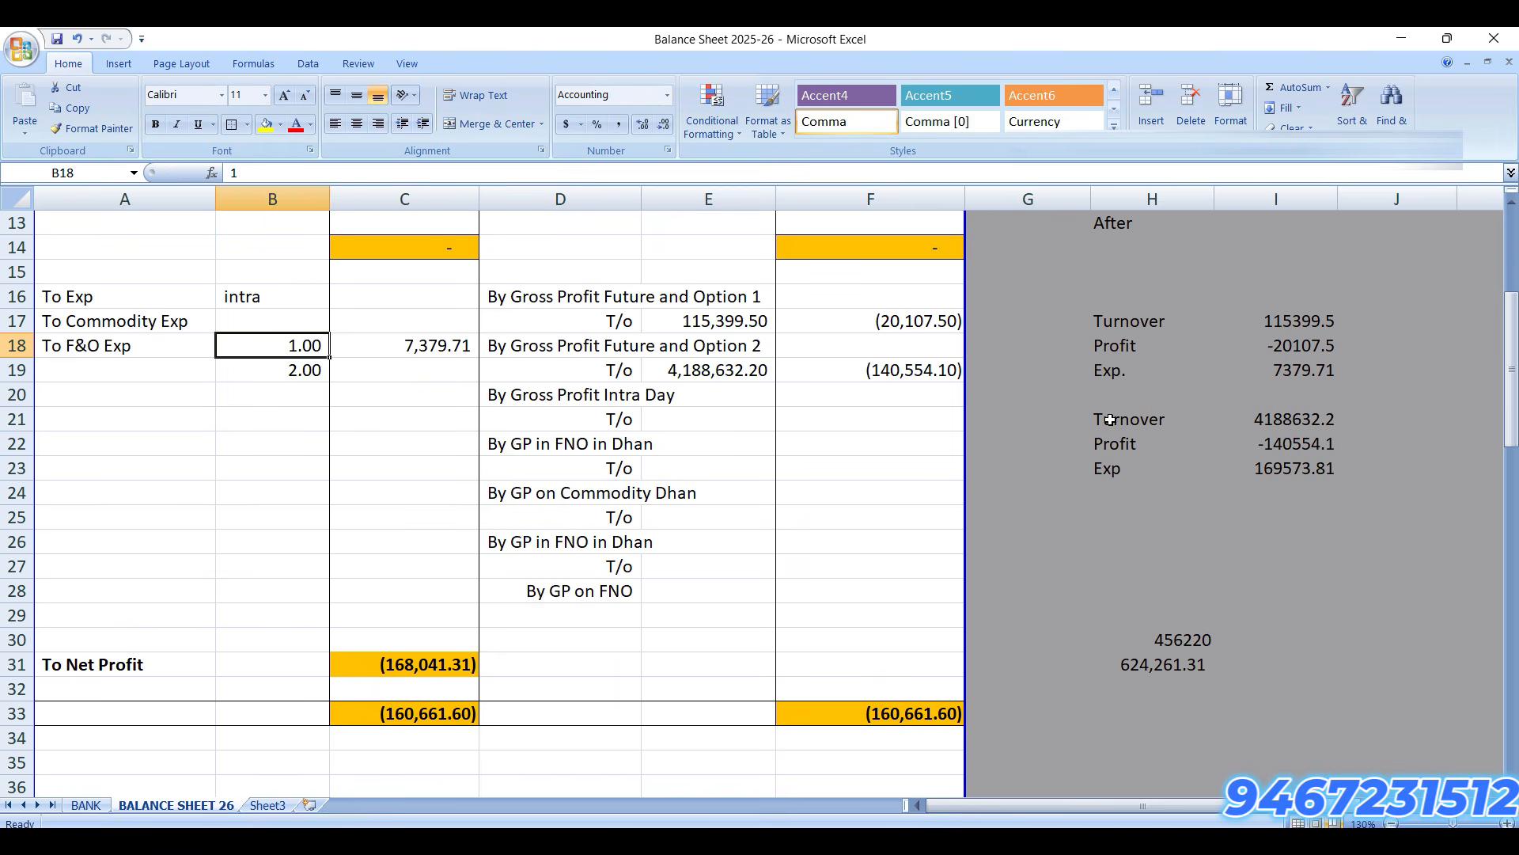
Step: Remove the two decimal places from the numbers in B18:B31
{"action": "left_click_drag", "start_coordinate": [273, 342], "coordinate": [308, 669]}
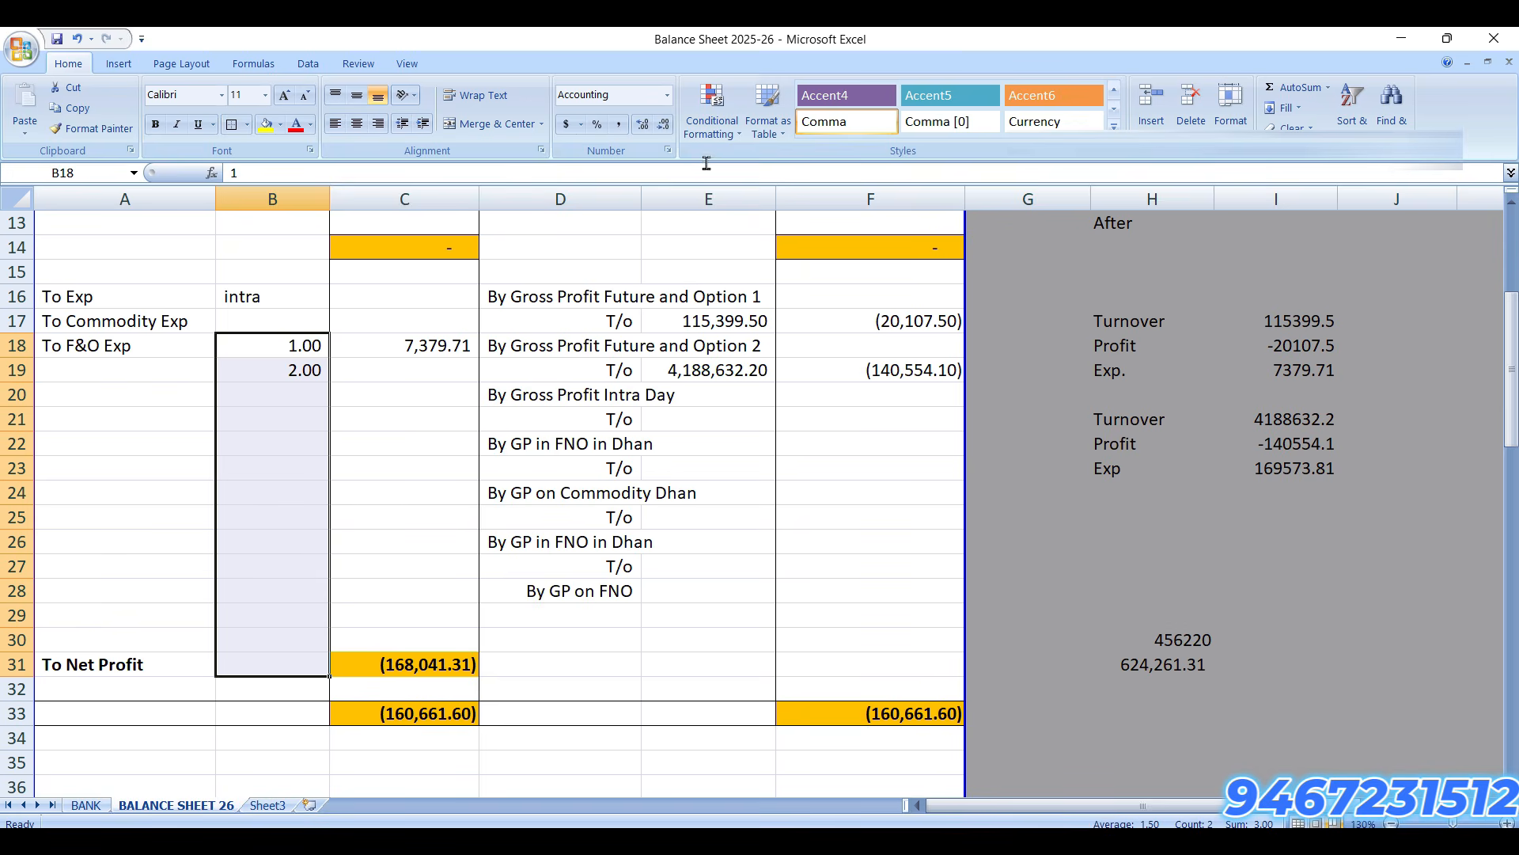
{"action": "left_click", "coordinate": [663, 124]}
{"action": "left_click", "coordinate": [663, 123]}
Step: Enter 169573.81 as the second F&O expense in C19 and fill the "To F&O Exp" label down into A19
{"action": "left_click", "coordinate": [462, 363]}
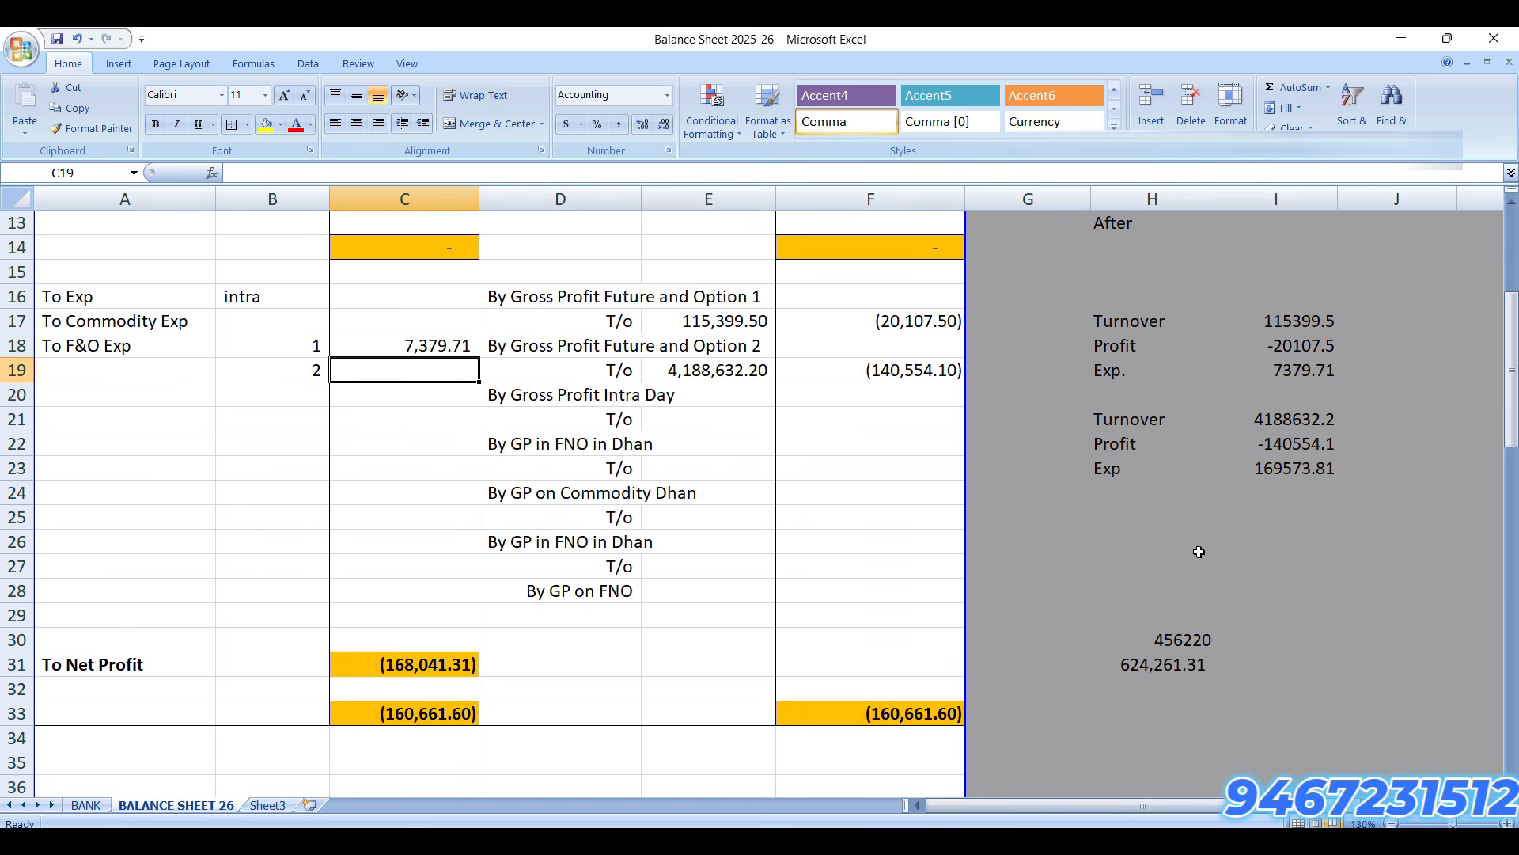
{"action": "type", "text": "1"}
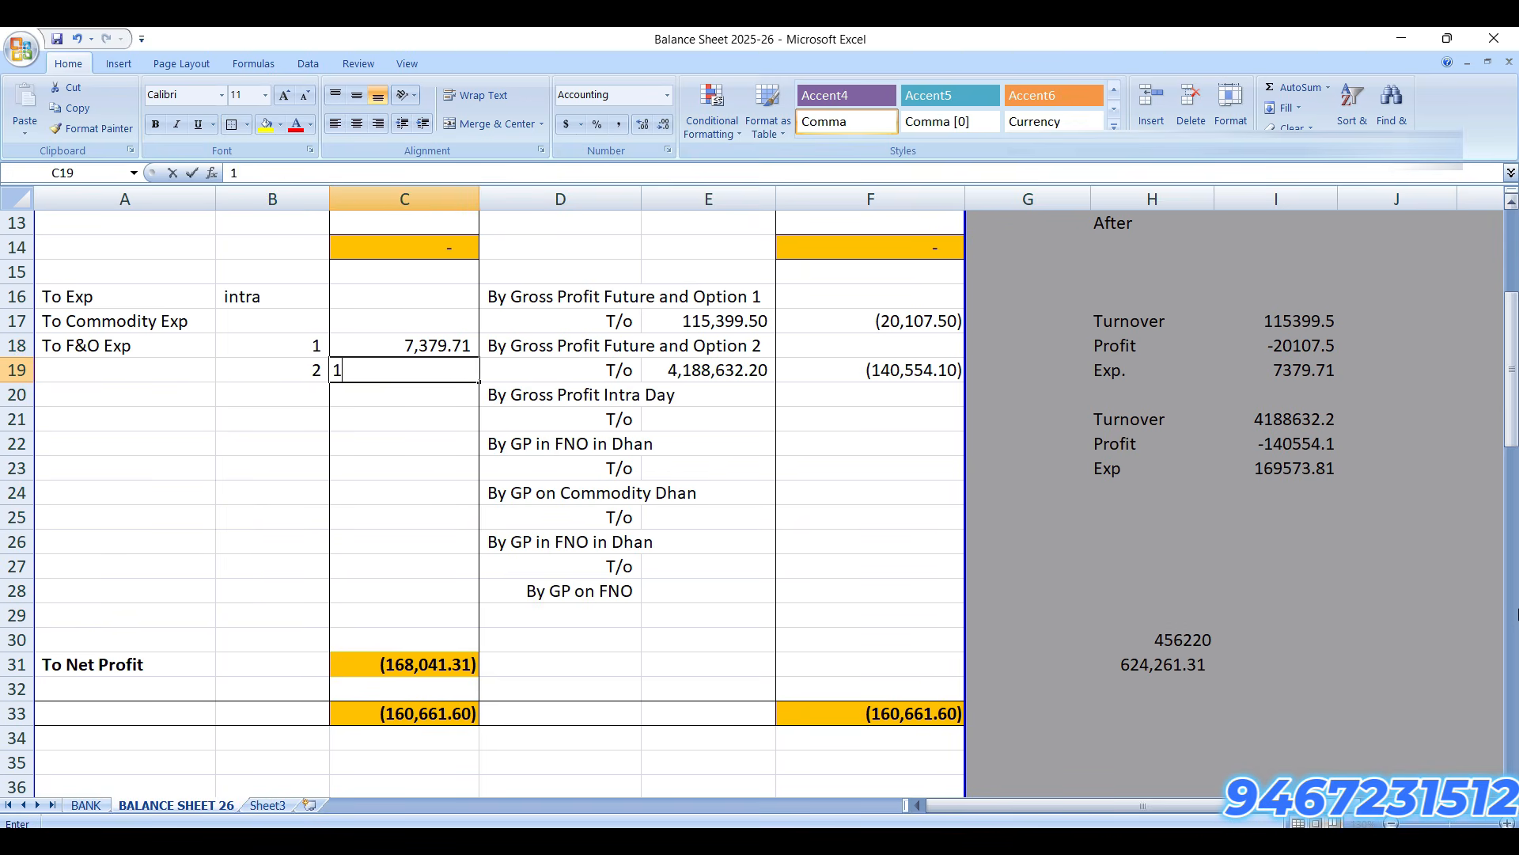
{"action": "type", "text": "69,573.81"}
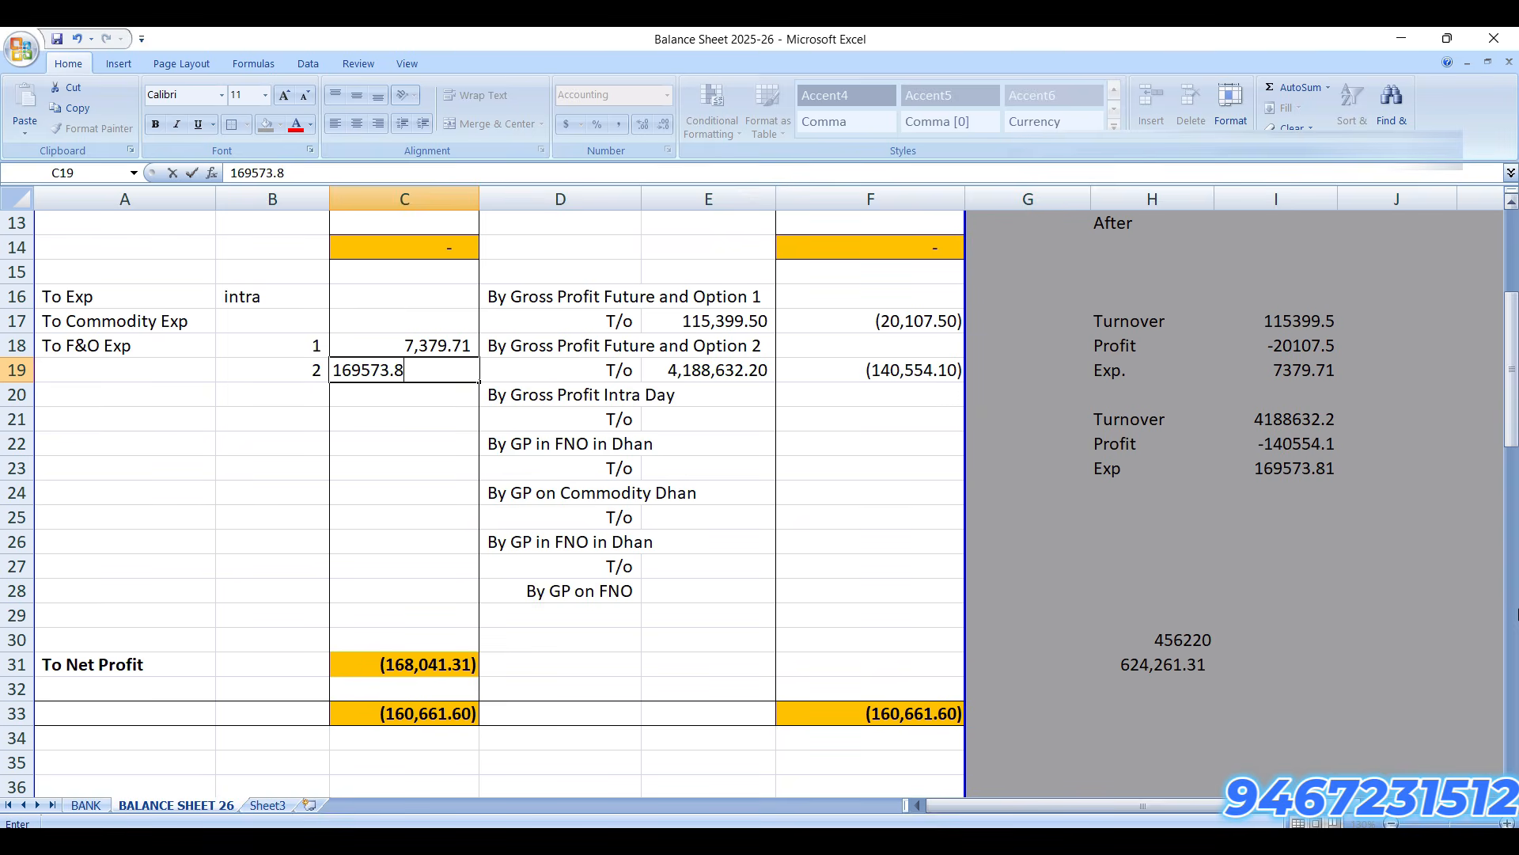
{"action": "key", "text": "Return"}
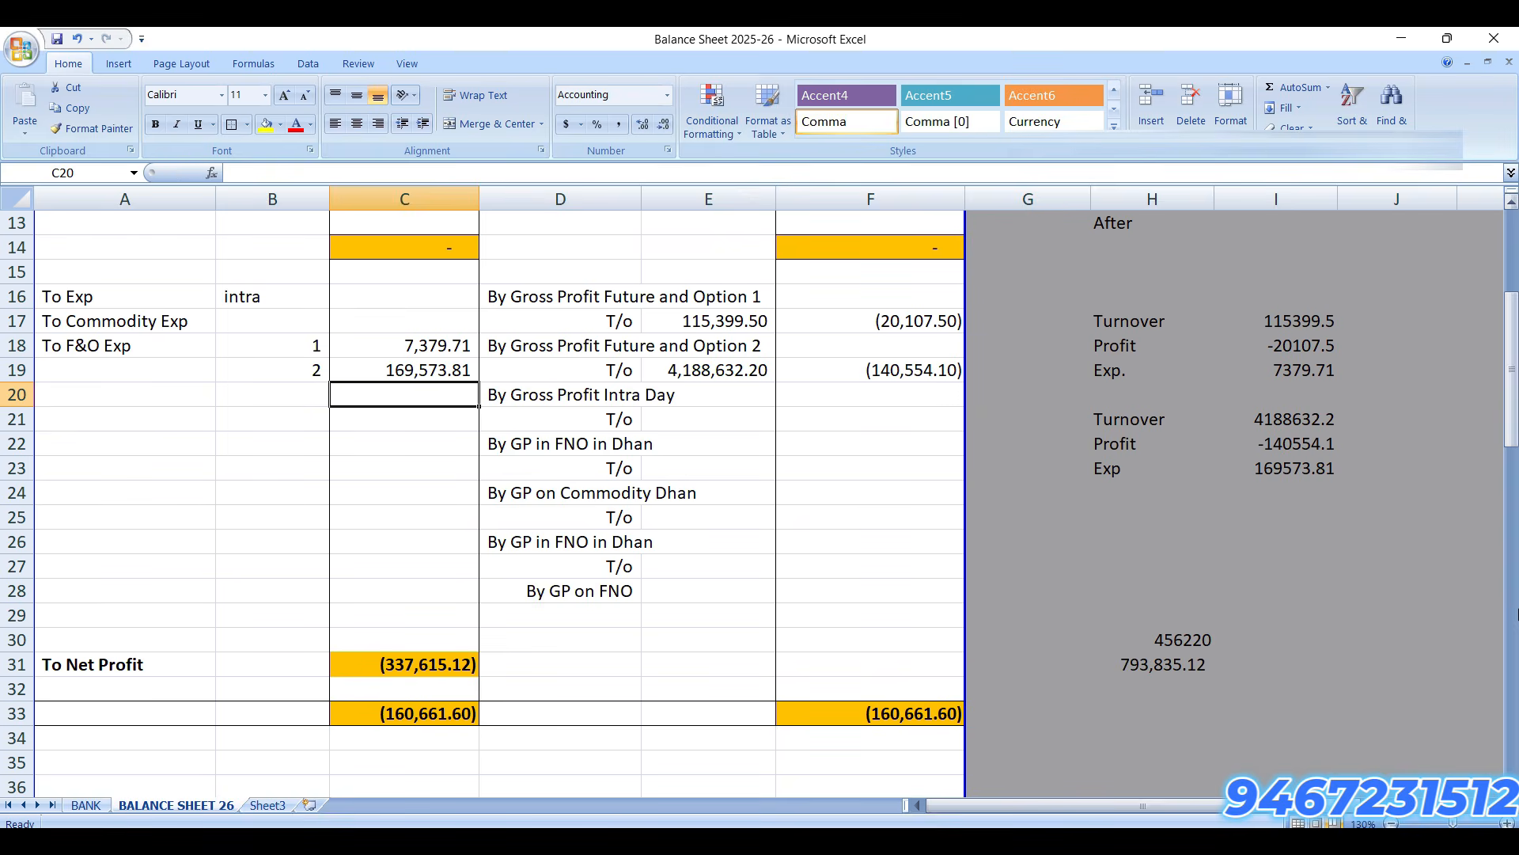
{"action": "key", "text": "Up"}
{"action": "key", "text": "Left"}
{"action": "key", "text": "Left"}
{"action": "key", "text": "ctrl+d"}
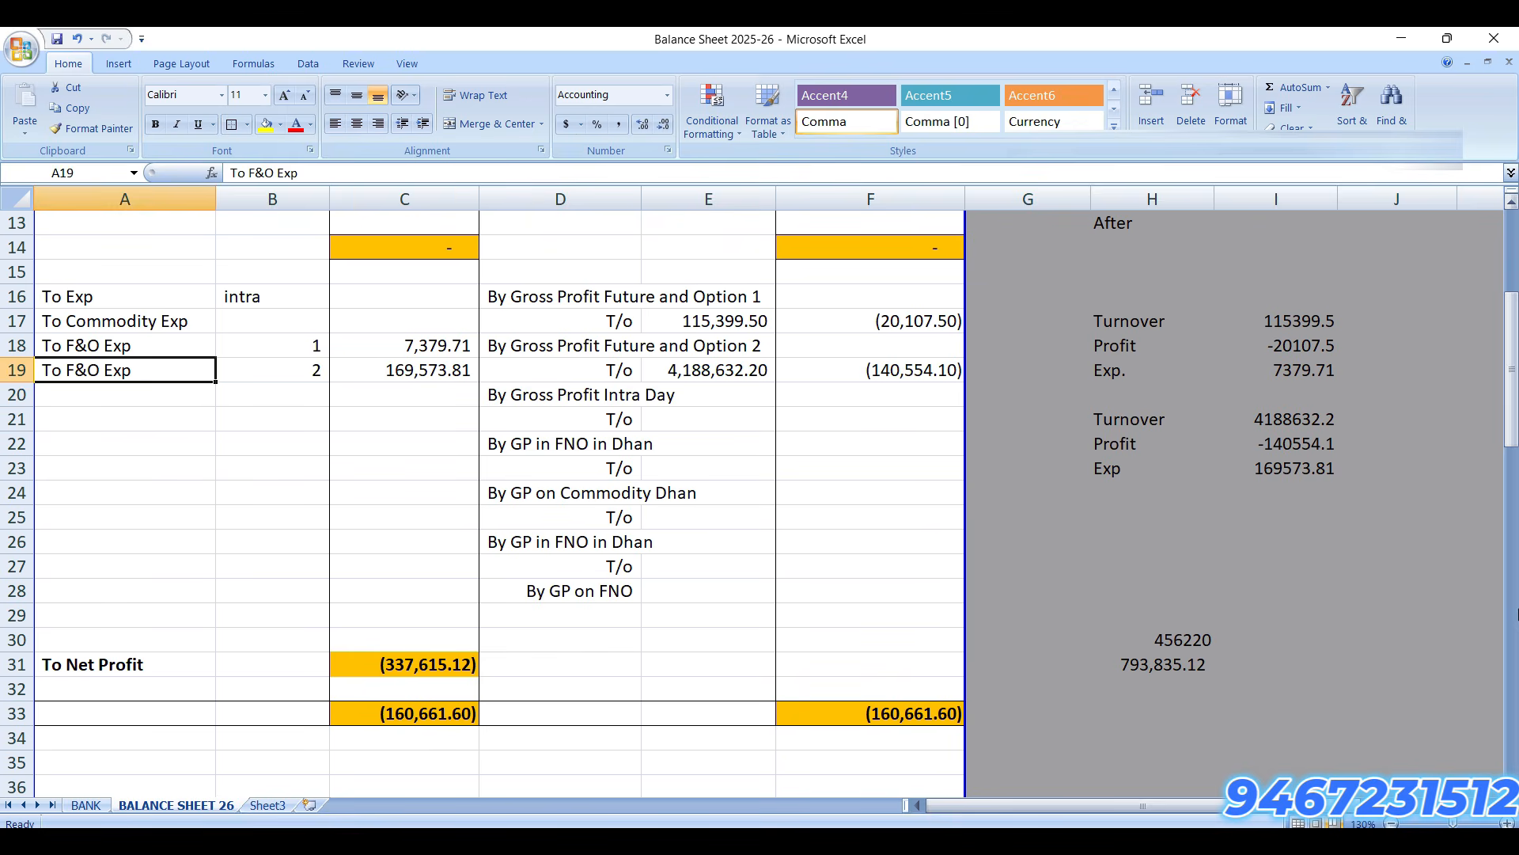
{"action": "key", "text": "Right"}
{"action": "key", "text": "Right"}
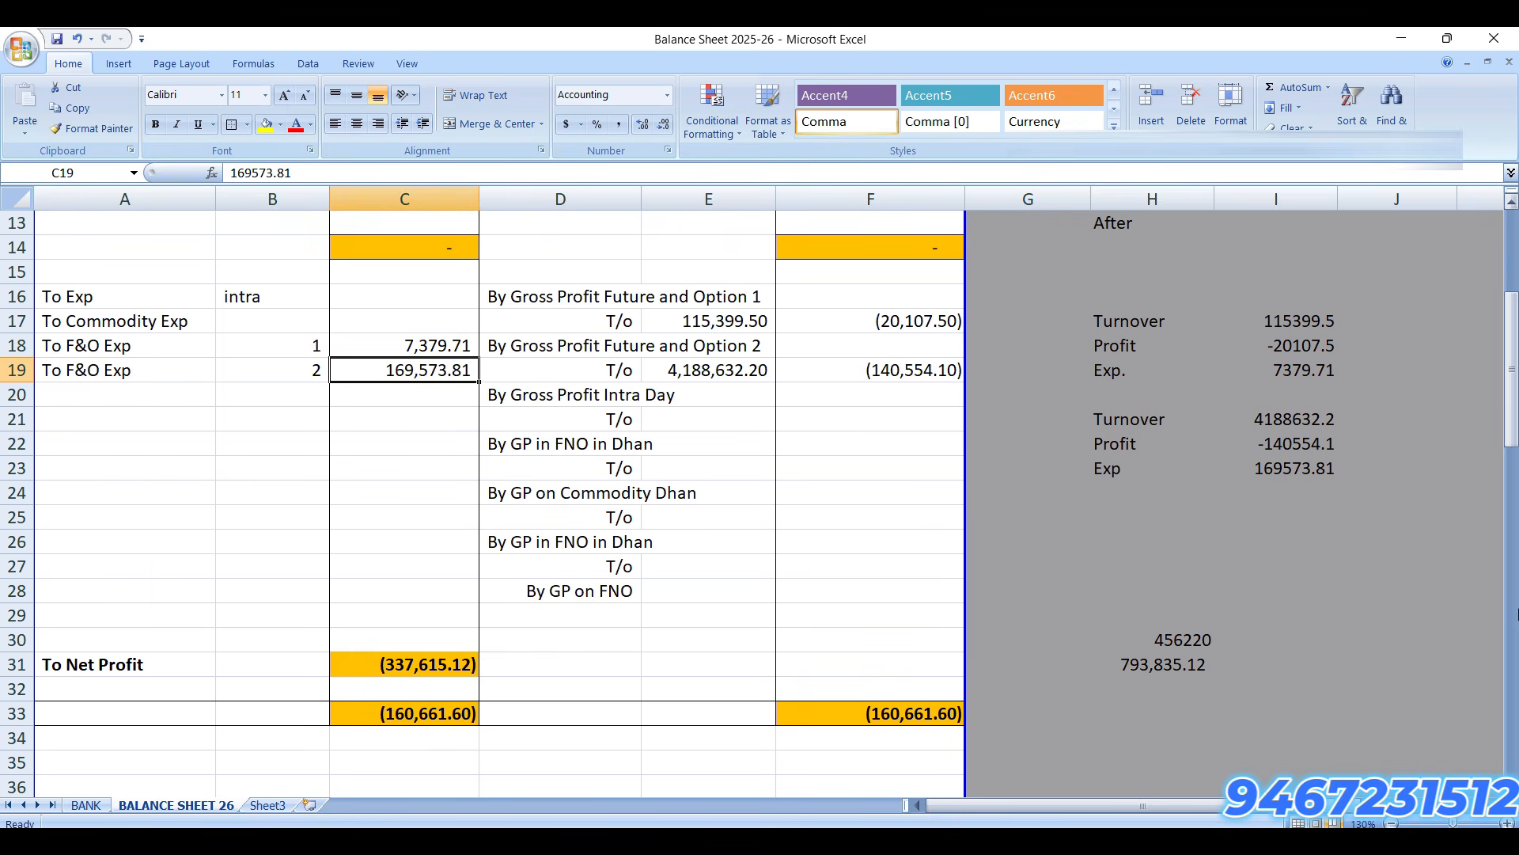
{"action": "key", "text": "Right"}
{"action": "key", "text": "Right"}
{"action": "key", "text": "Down"}
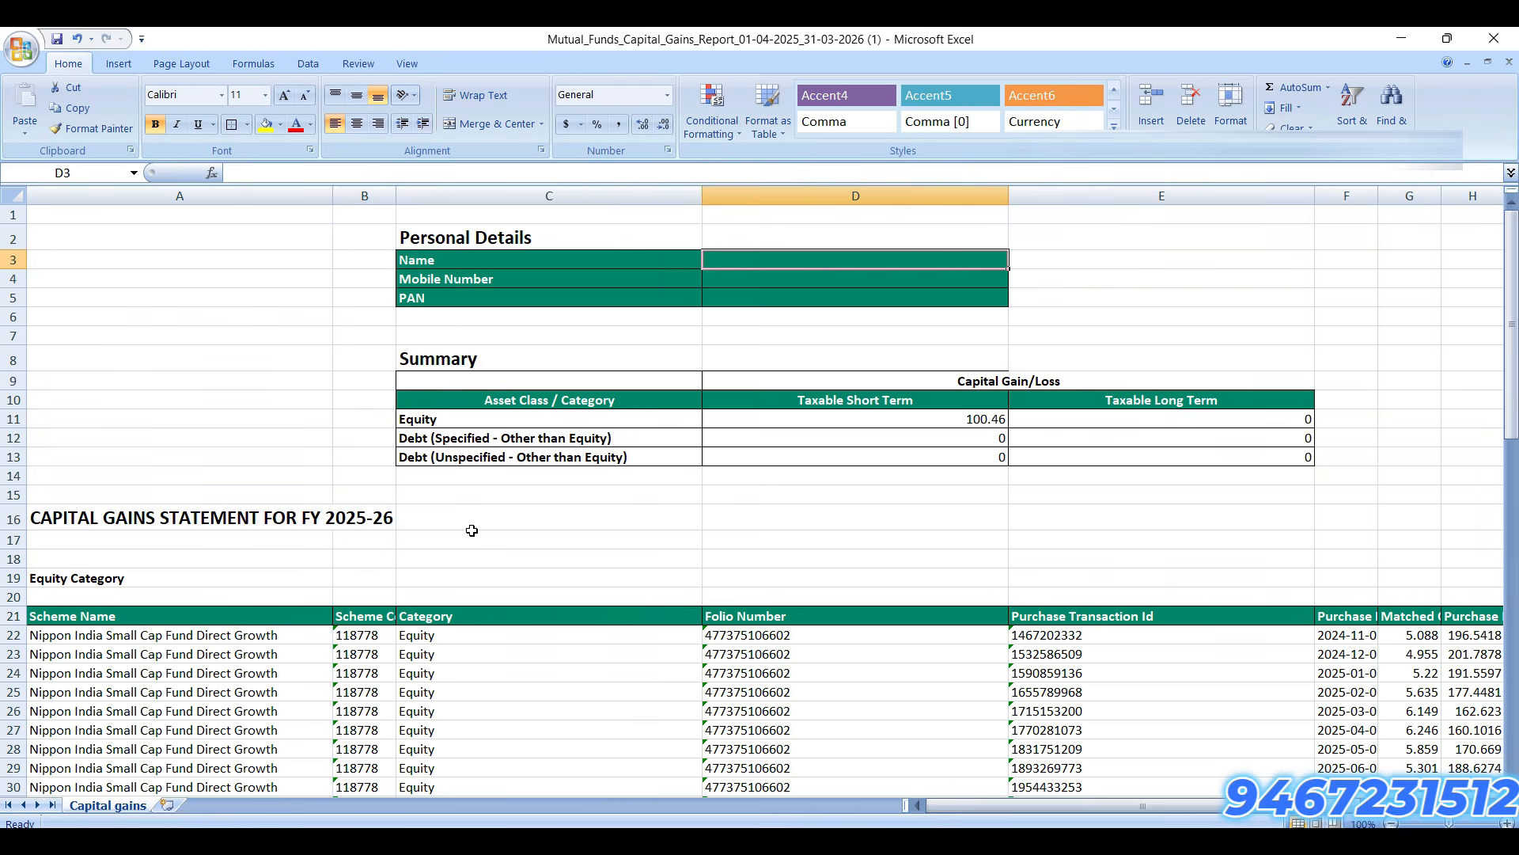
Step: Enter the heading STCG in P21 beside the equity capital gains table
{"action": "scroll", "coordinate": [642, 629], "scroll_direction": "down", "scroll_amount": 5}
{"action": "scroll", "coordinate": [643, 629], "scroll_direction": "up", "scroll_amount": 5}
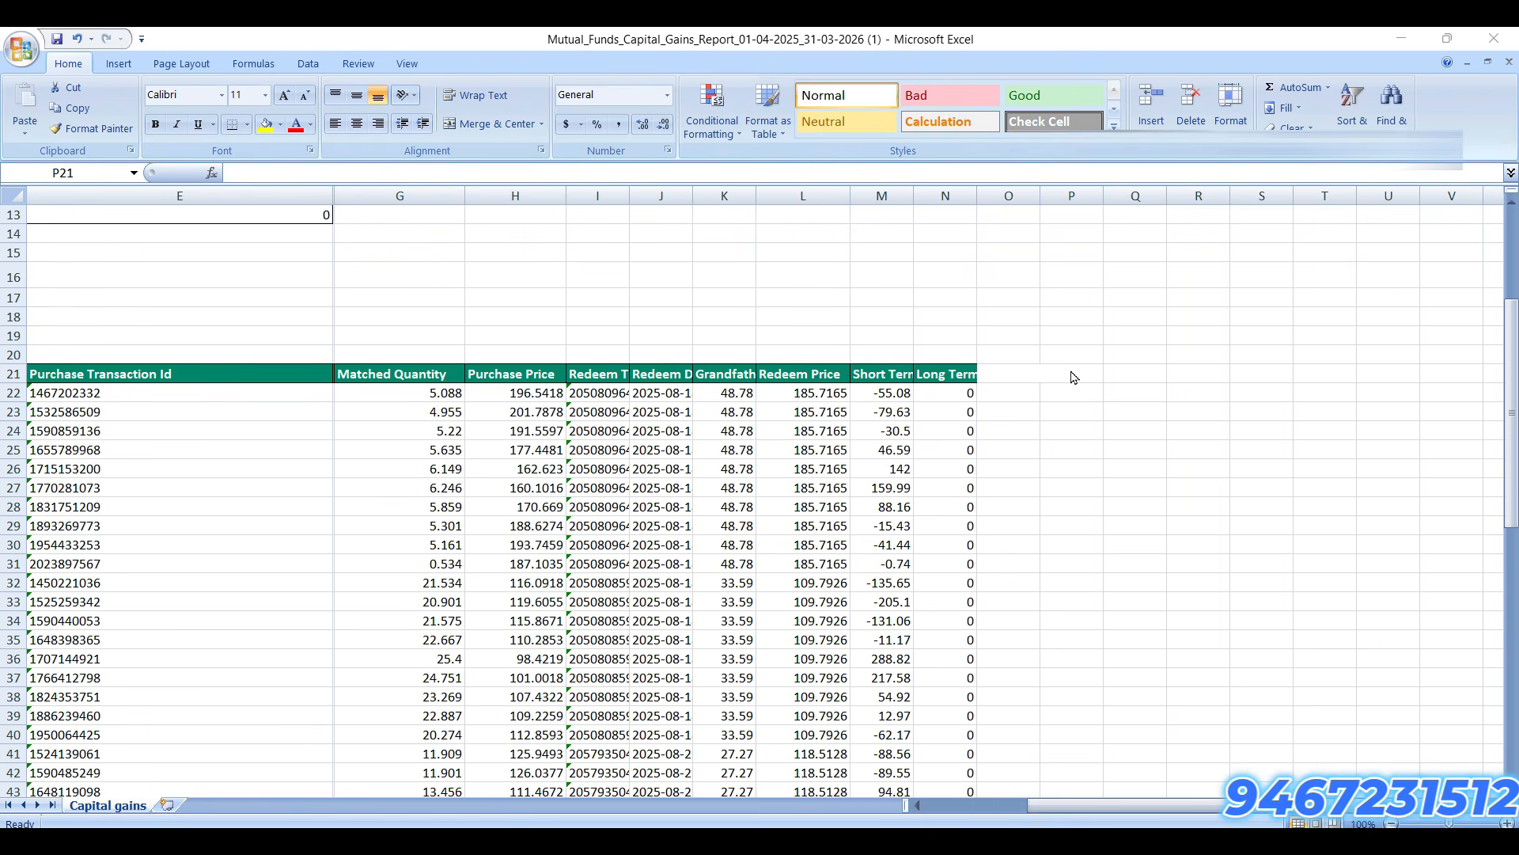
{"action": "left_click", "coordinate": [1074, 377]}
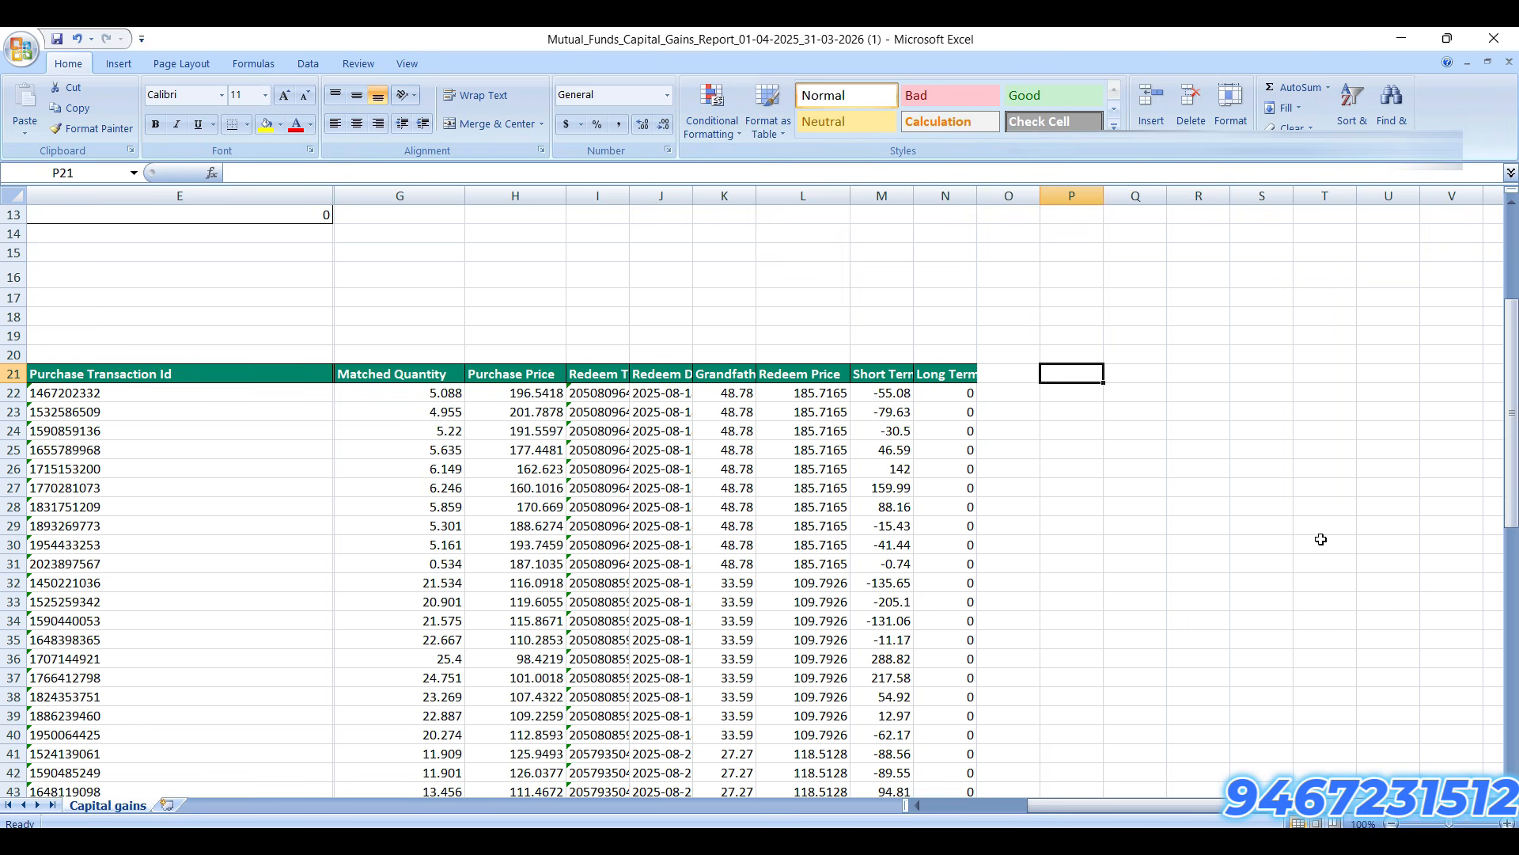
{"action": "type", "text": "STCG"}
{"action": "key", "text": "Return"}
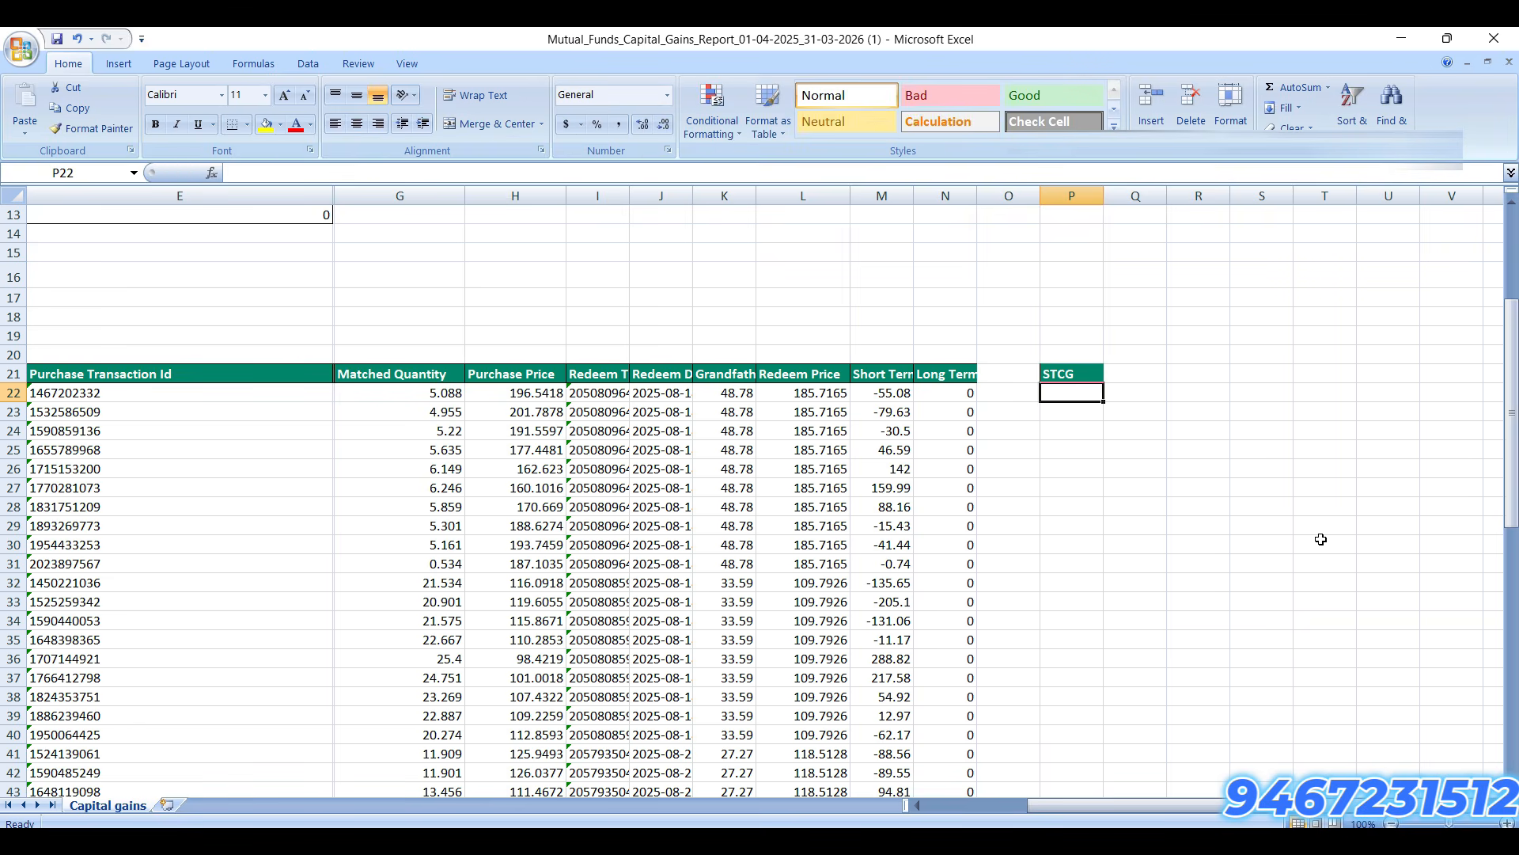
Step: Compute the per-unit gain in P22 as redeem price minus purchase price with +L22-H22
{"action": "type", "text": "+"}
{"action": "key", "text": "Left"}
{"action": "key", "text": "Left"}
{"action": "key", "text": "Left"}
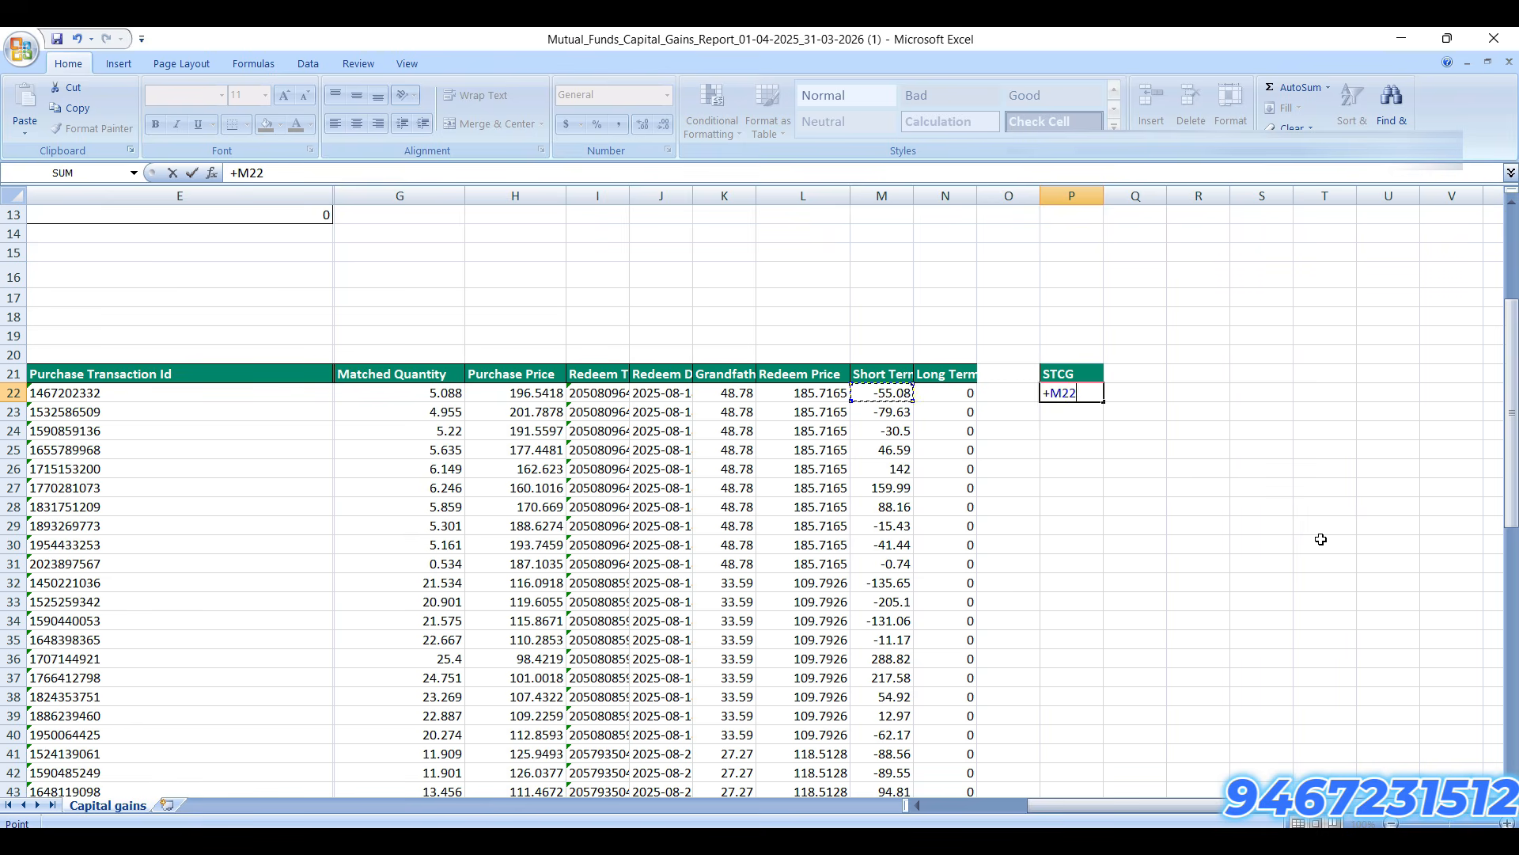
{"action": "key", "text": "Left"}
{"action": "type", "text": "-"}
{"action": "key", "text": "Right"}
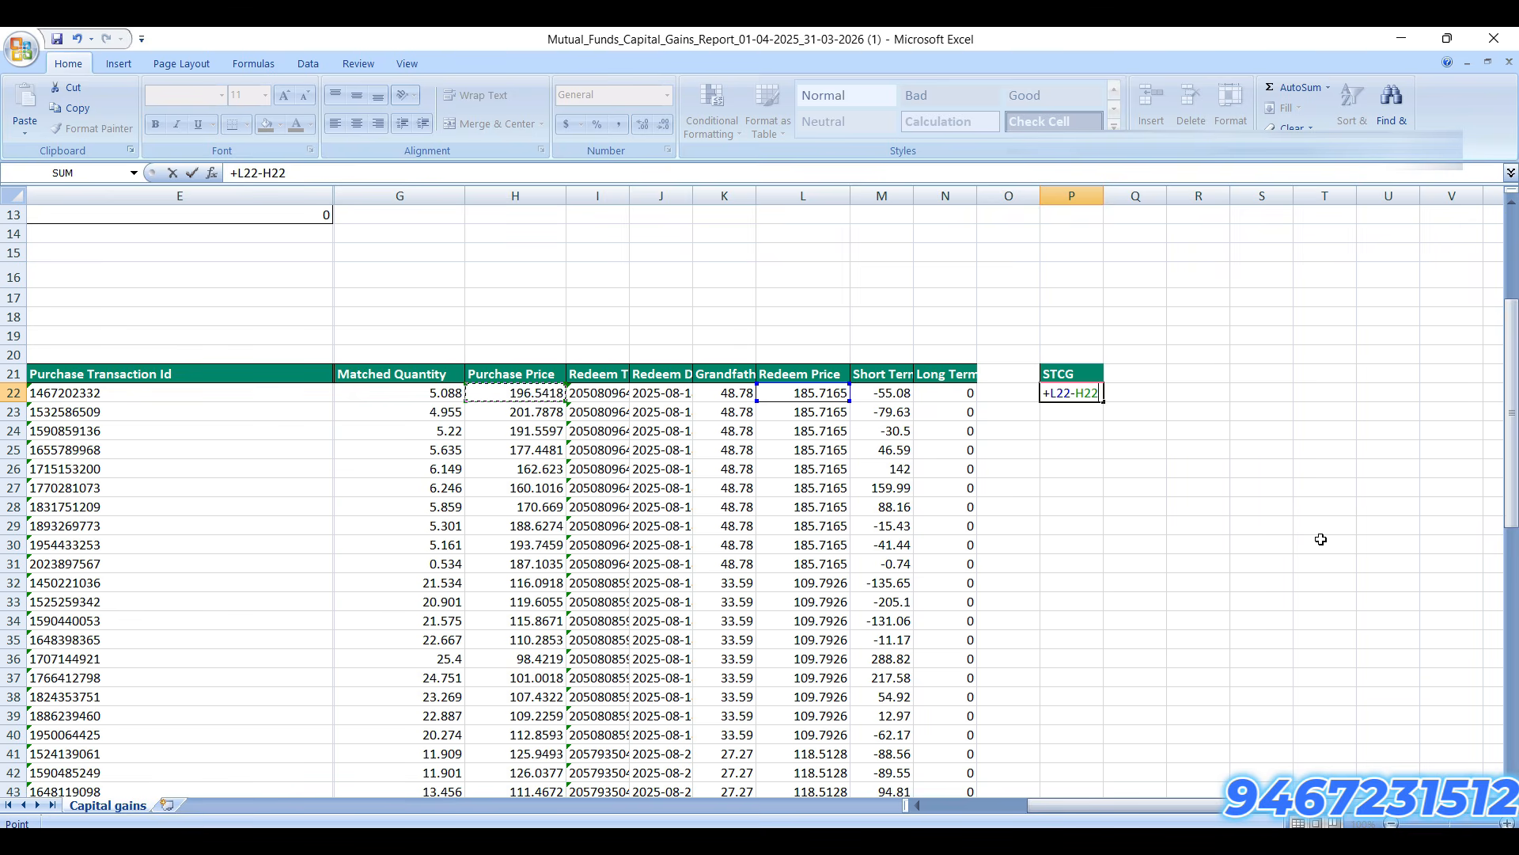
{"action": "key", "text": "Return"}
Step: Merge and center the STCG heading across P21:Q21
{"action": "key", "text": "Up"}
{"action": "key", "text": "Right"}
{"action": "key", "text": "Up"}
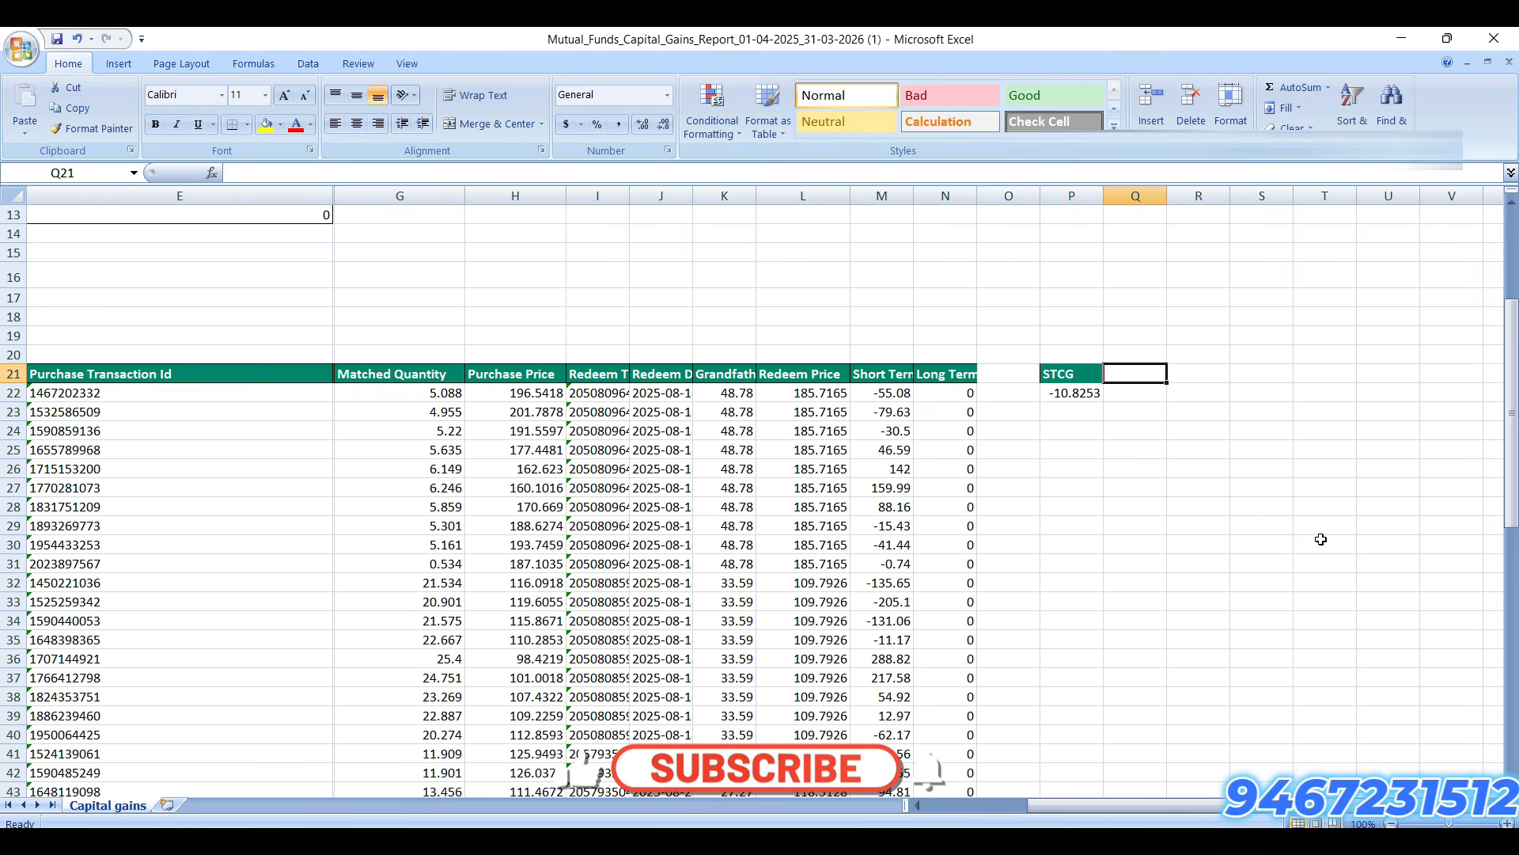
{"action": "key", "text": "shift+Left"}
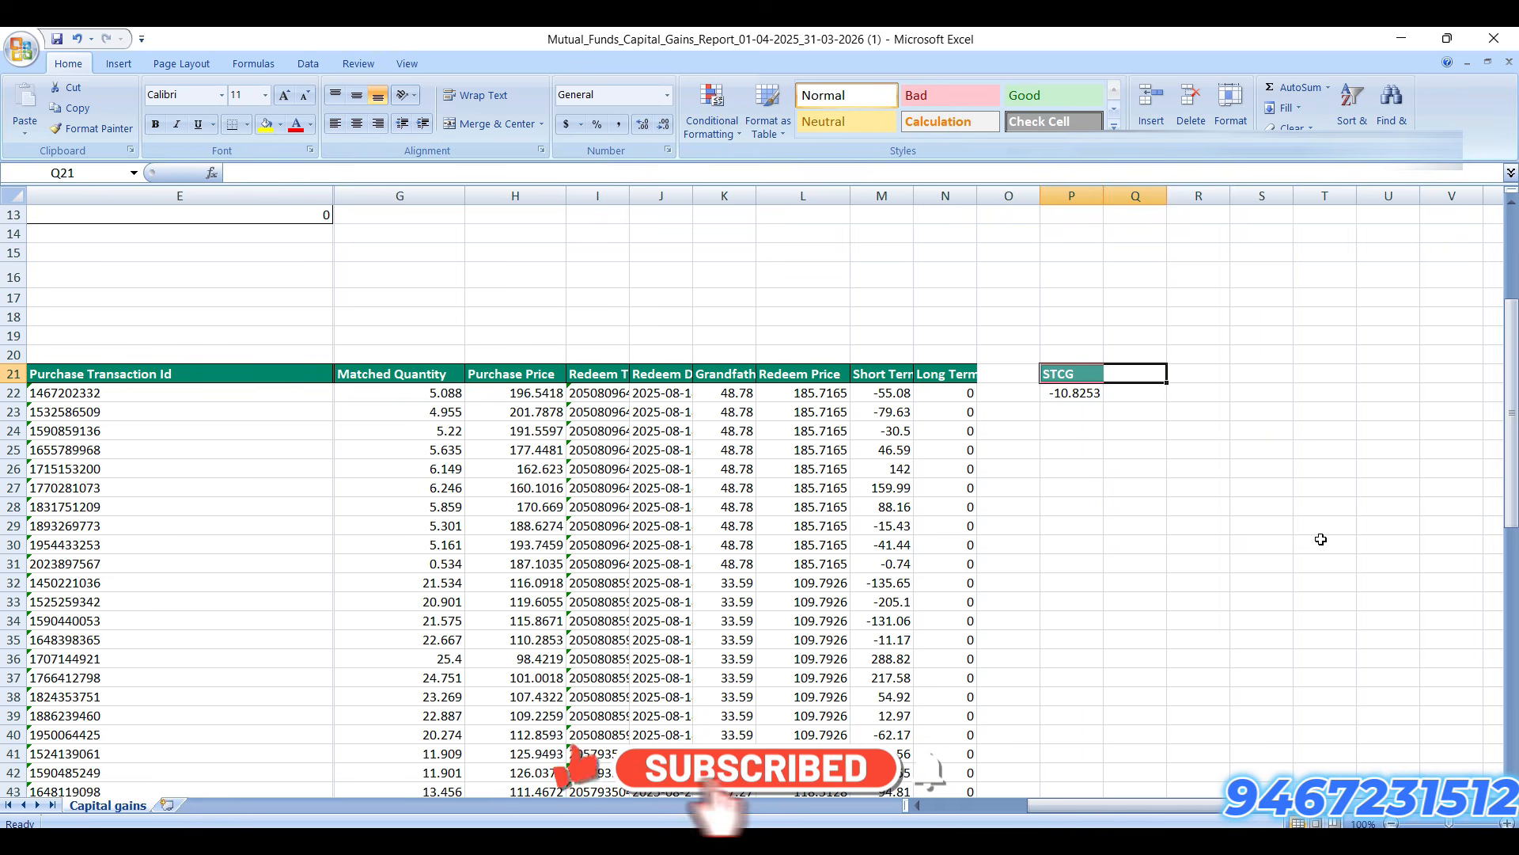
{"action": "left_click", "coordinate": [484, 123]}
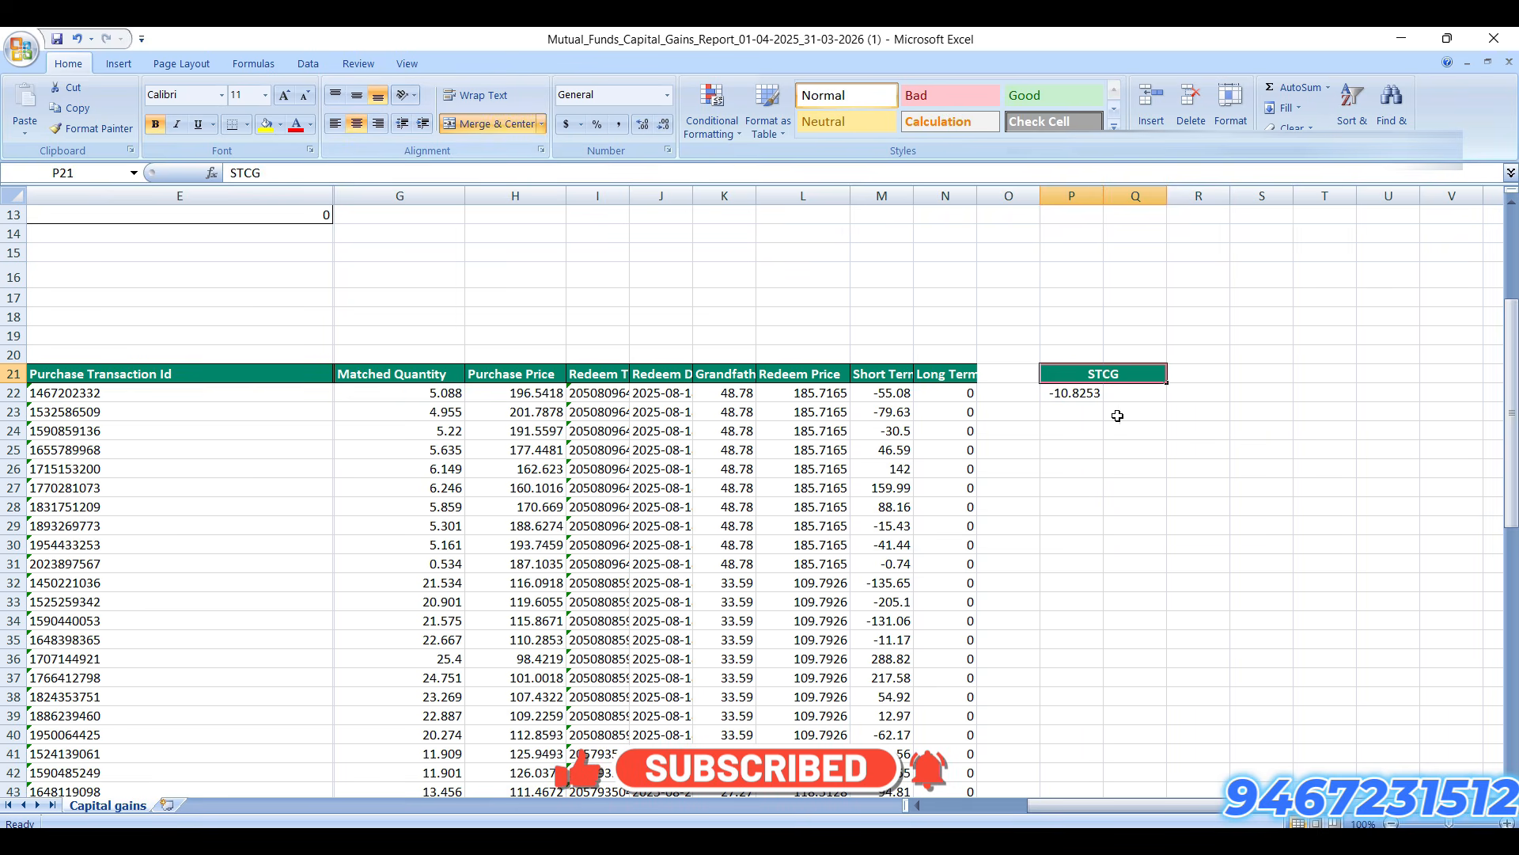
Step: Compute the total gain in Q22 by multiplying the per-unit gain by the matched quantity with +P22*G22
{"action": "left_click", "coordinate": [1164, 394]}
{"action": "type", "text": "+"}
{"action": "key", "text": "Left"}
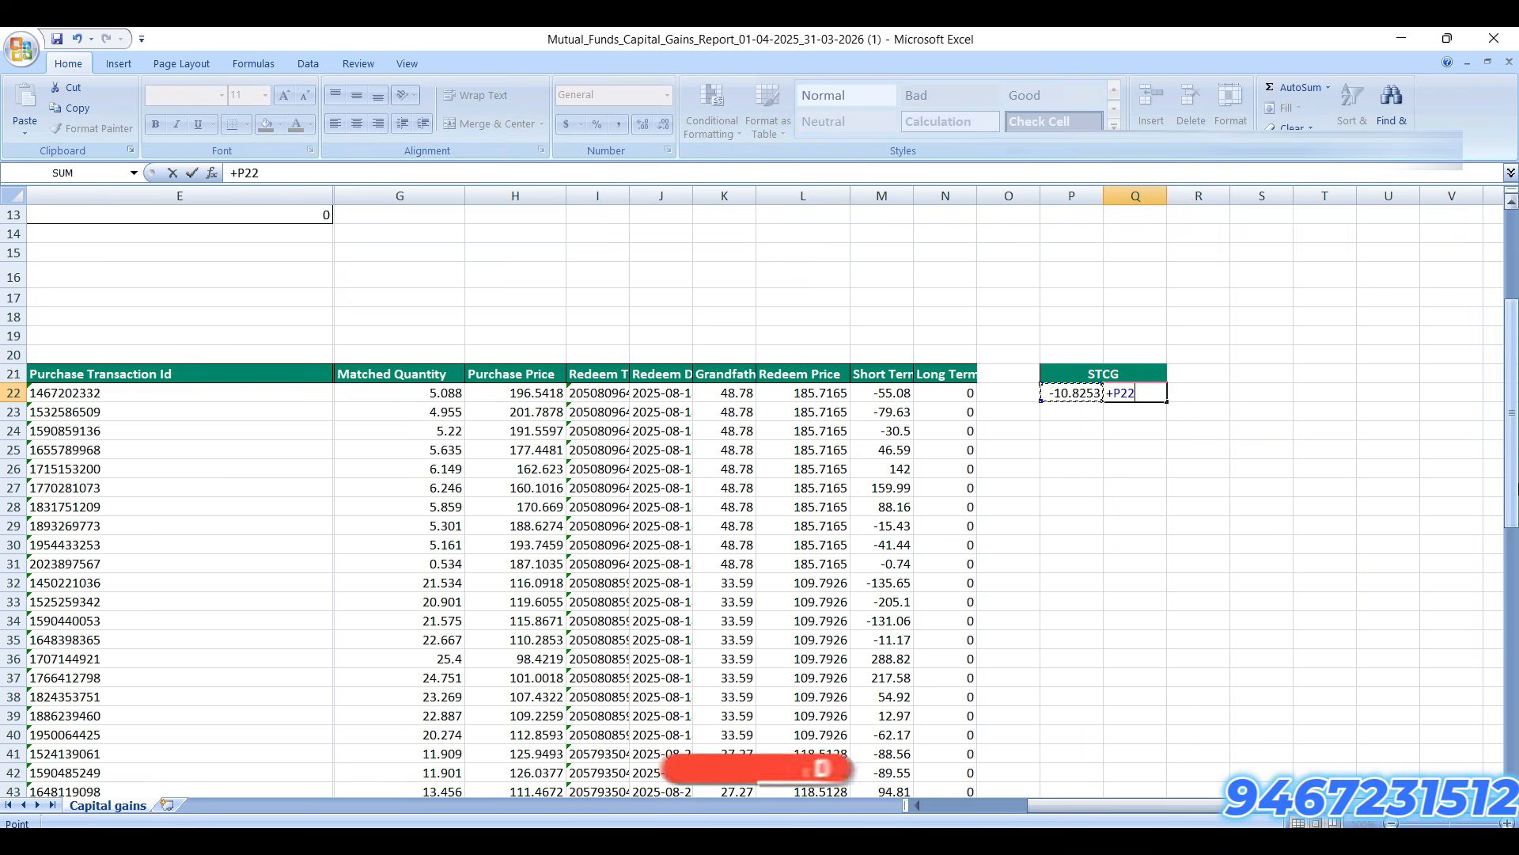
{"action": "type", "text": "*"}
{"action": "key", "text": "Left"}
{"action": "key", "text": "Left"}
{"action": "key", "text": "Left"}
{"action": "key", "text": "Left"}
{"action": "key", "text": "Left"}
{"action": "key", "text": "Left"}
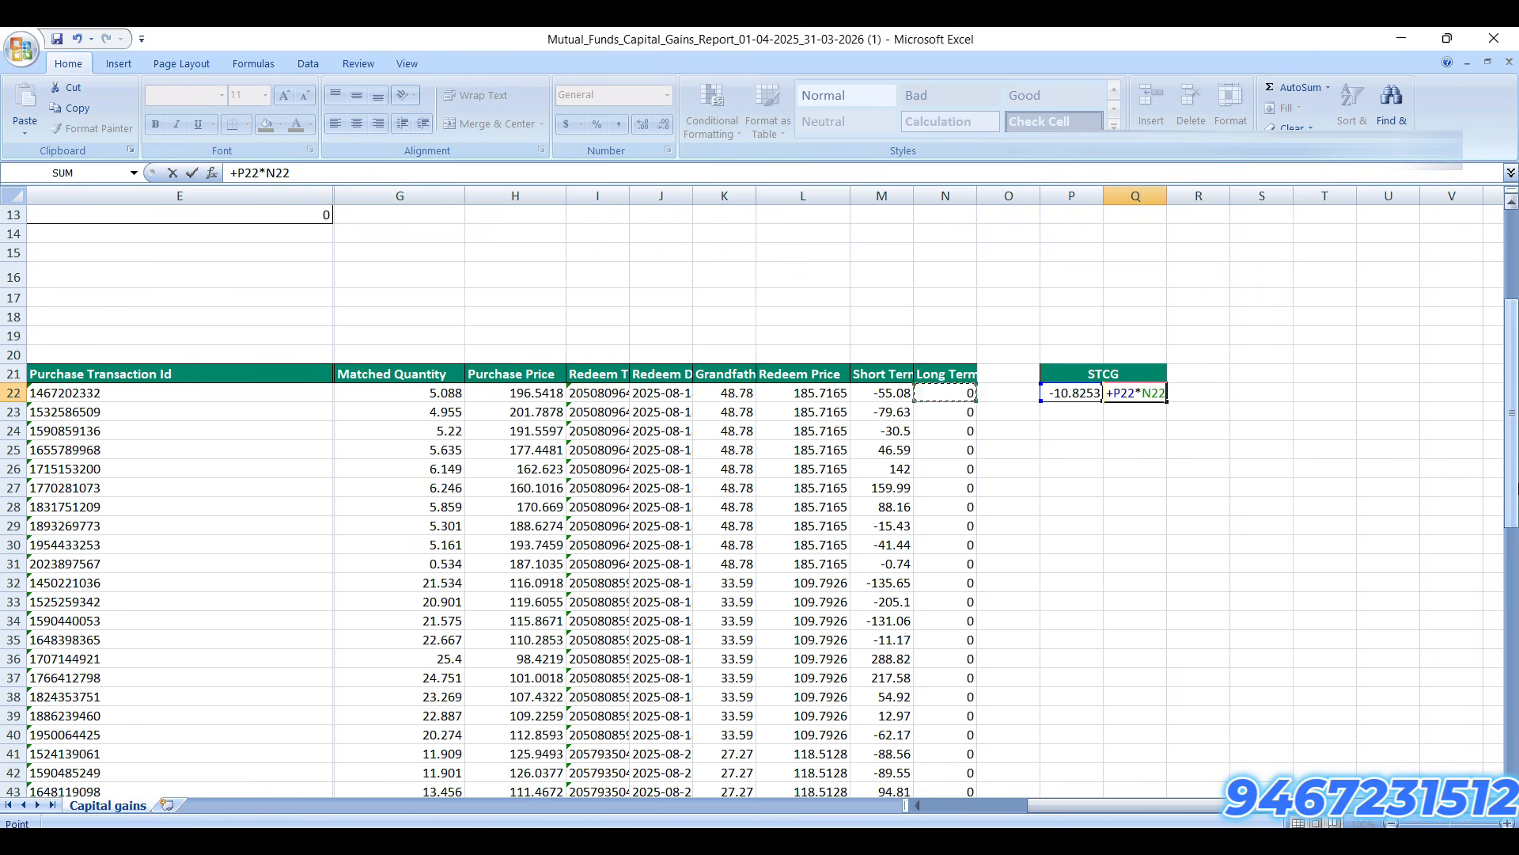
{"action": "key", "text": "Left"}
{"action": "key", "text": "Left"}
{"action": "key", "text": "Left"}
{"action": "key", "text": "Left"}
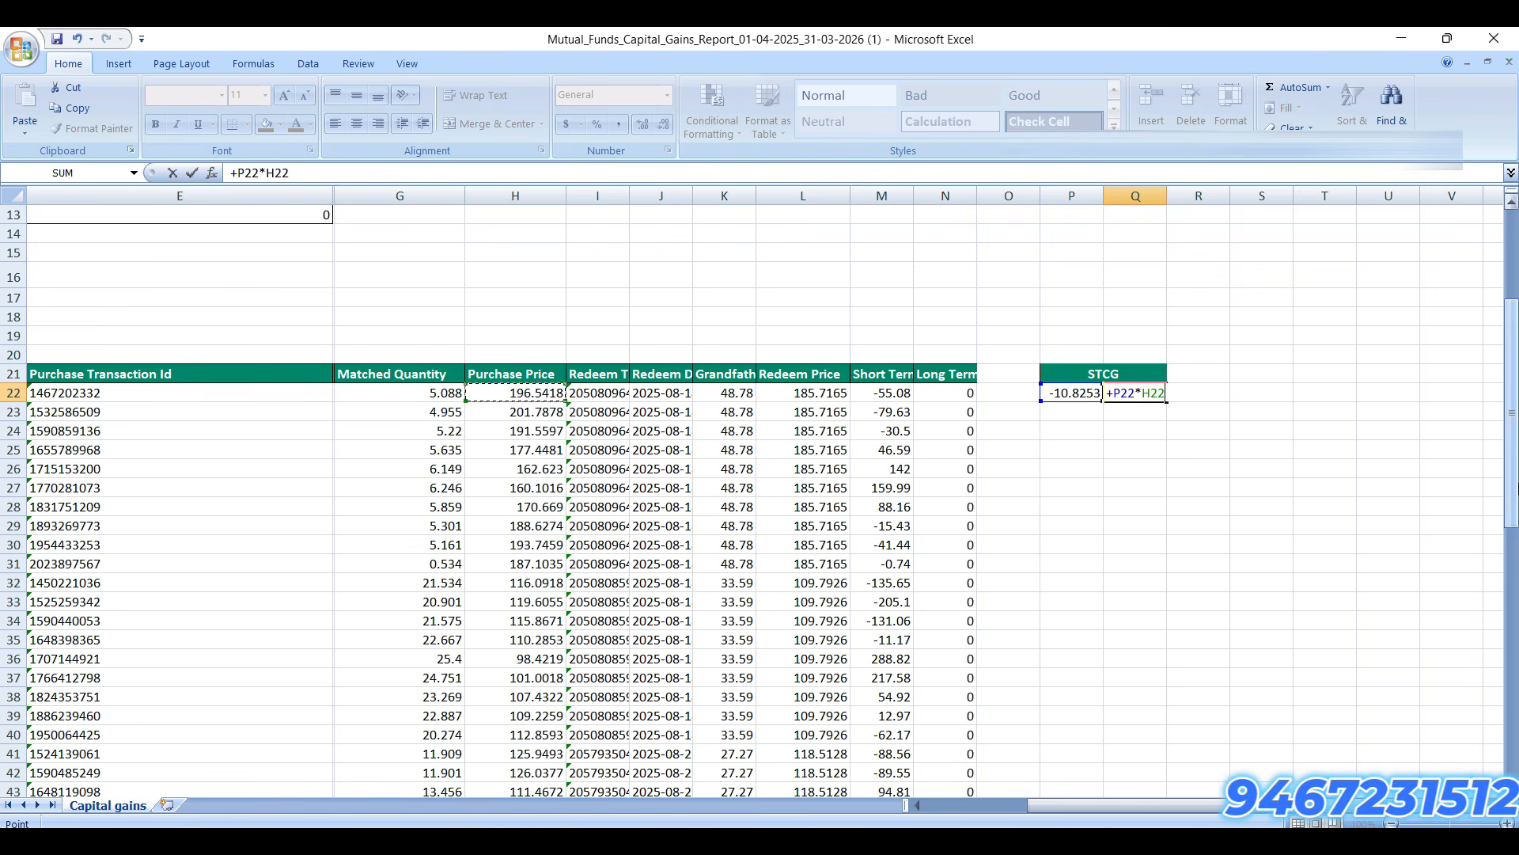
{"action": "key", "text": "Return"}
{"action": "key", "text": "Up"}
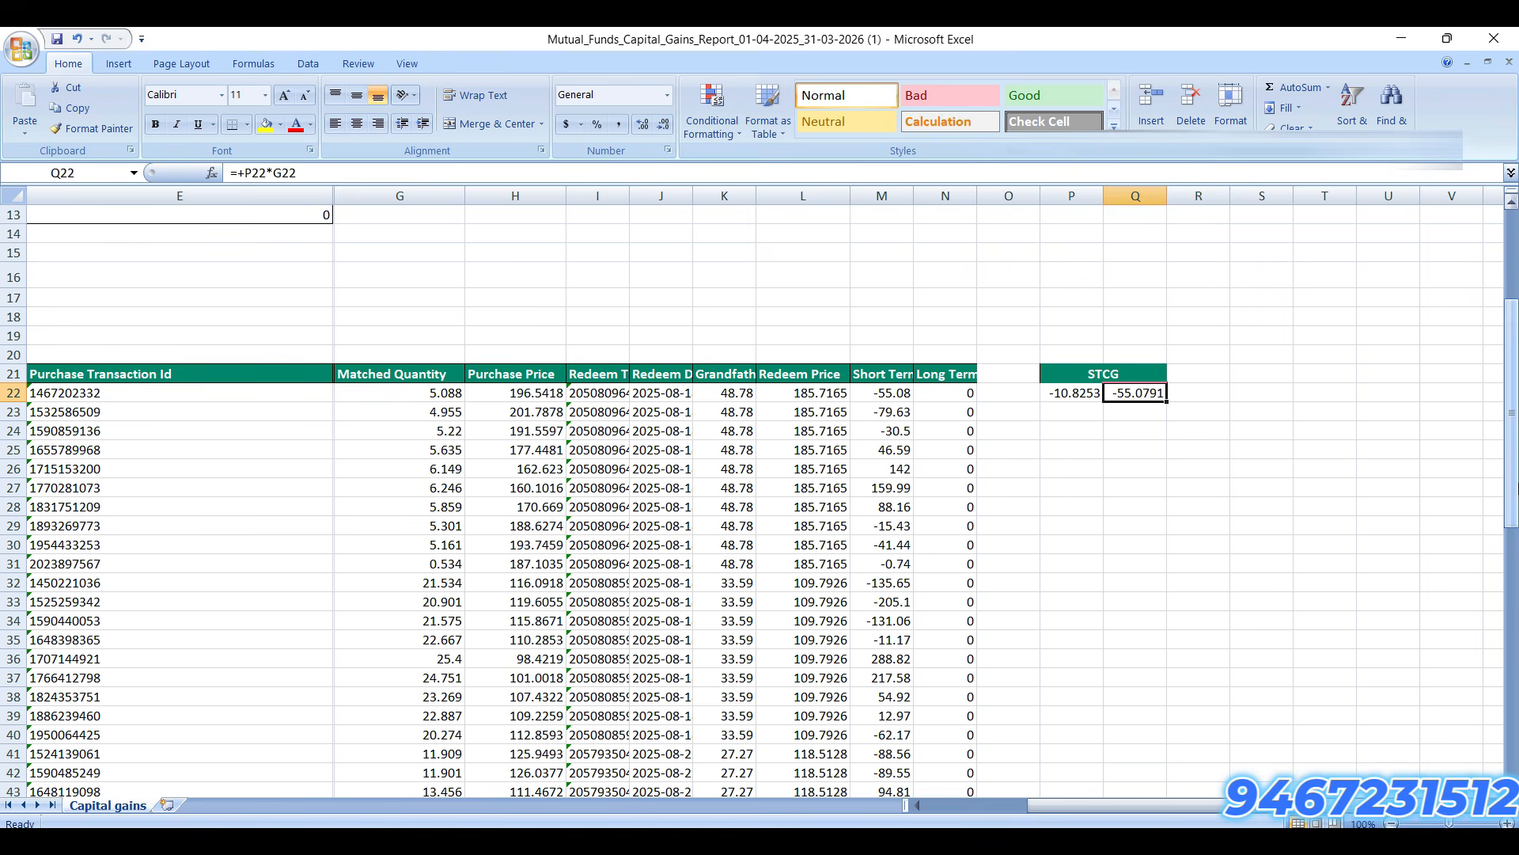
Step: Fill the P22 and Q22 formulas down through row 62, the last equity transaction
{"action": "key", "text": "Left"}
{"action": "key", "text": "Left"}
{"action": "key", "text": "Left"}
{"action": "key", "text": "Left"}
{"action": "key", "text": "Right"}
{"action": "key", "text": "Right"}
{"action": "key", "text": "Right"}
{"action": "key", "text": "Right"}
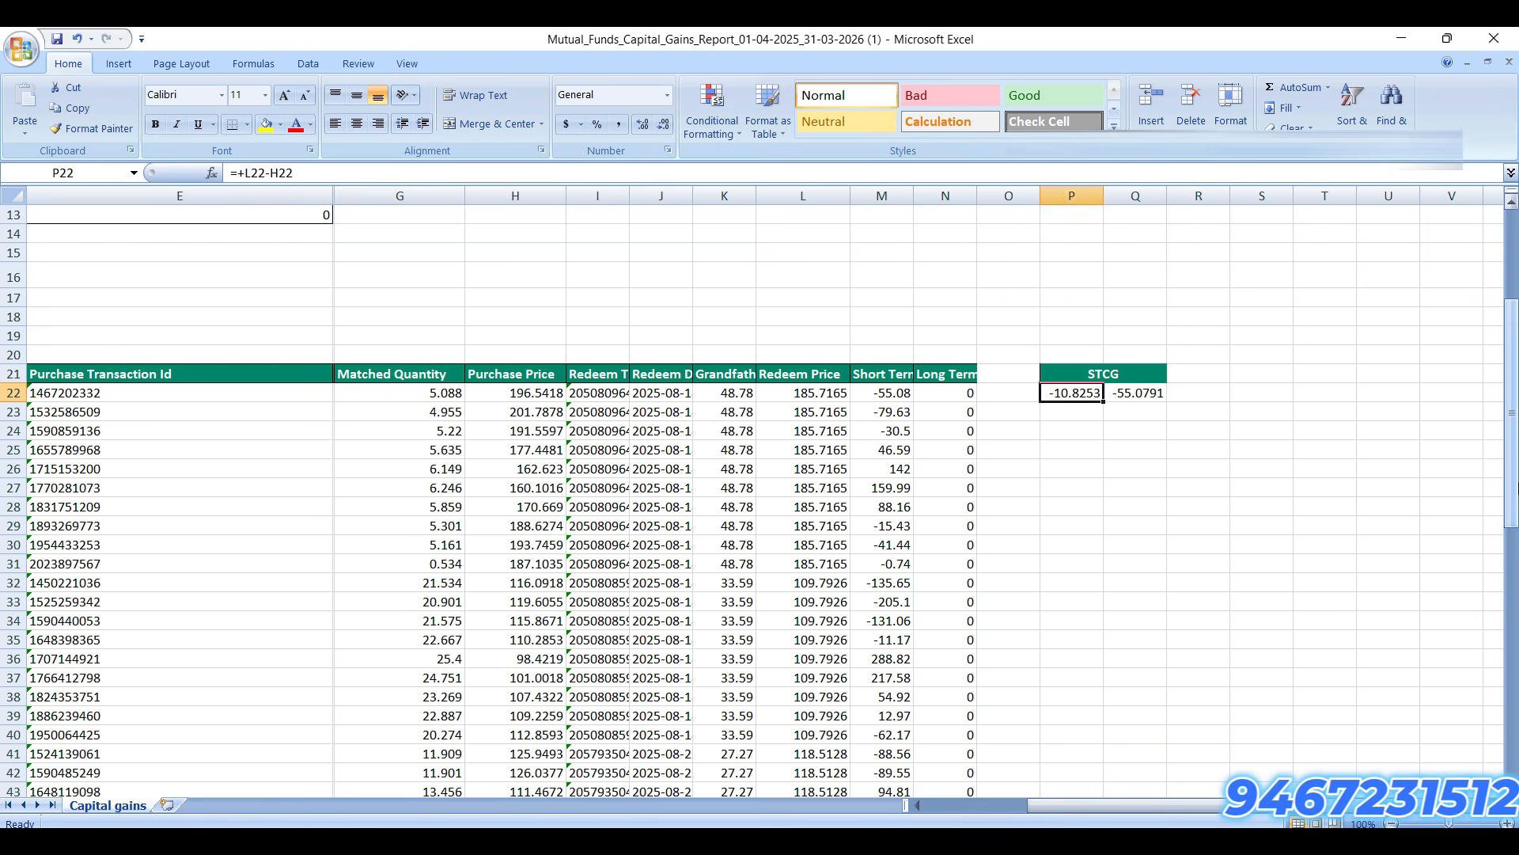
{"action": "key", "text": "Left"}
{"action": "key", "text": "Left"}
{"action": "key", "text": "Left"}
{"action": "key", "text": "ctrl+Down"}
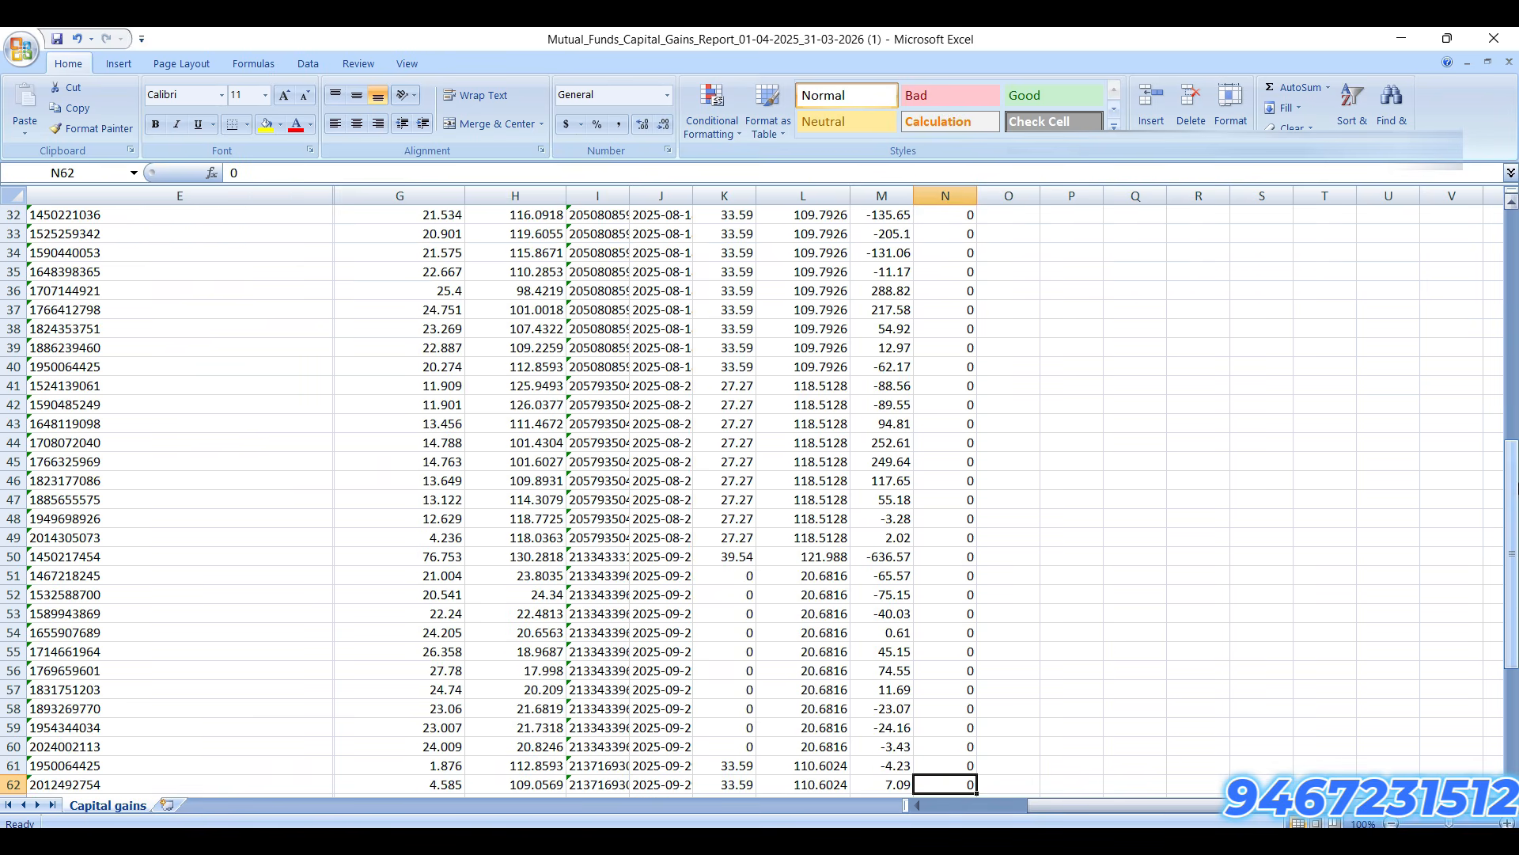
{"action": "key", "text": "Right"}
{"action": "key", "text": "Right"}
{"action": "key", "text": "shift+Right"}
{"action": "key", "text": "ctrl+shift+Up"}
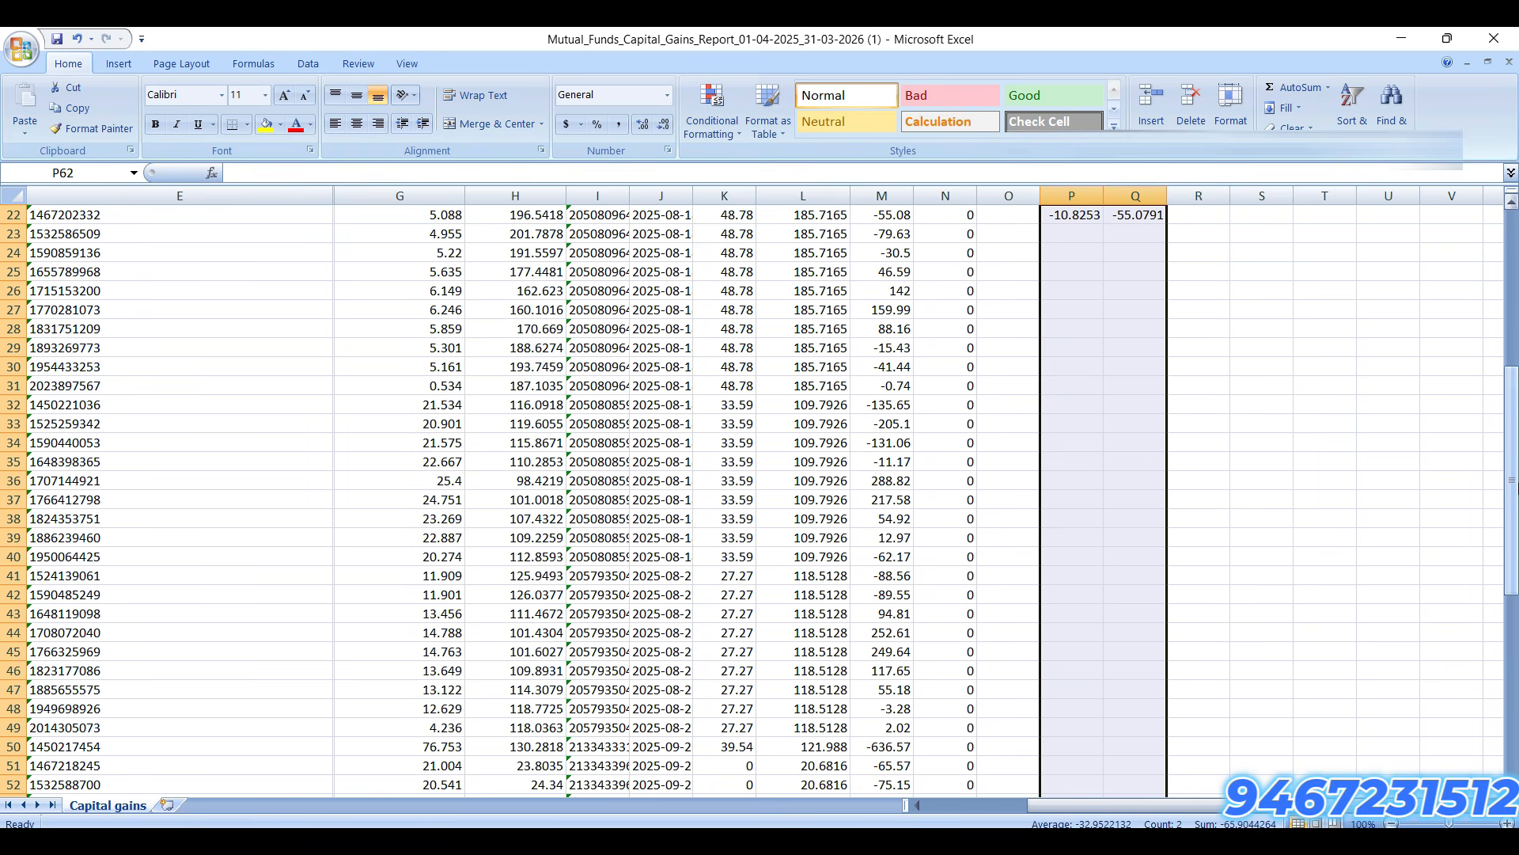
{"action": "key", "text": "ctrl+d"}
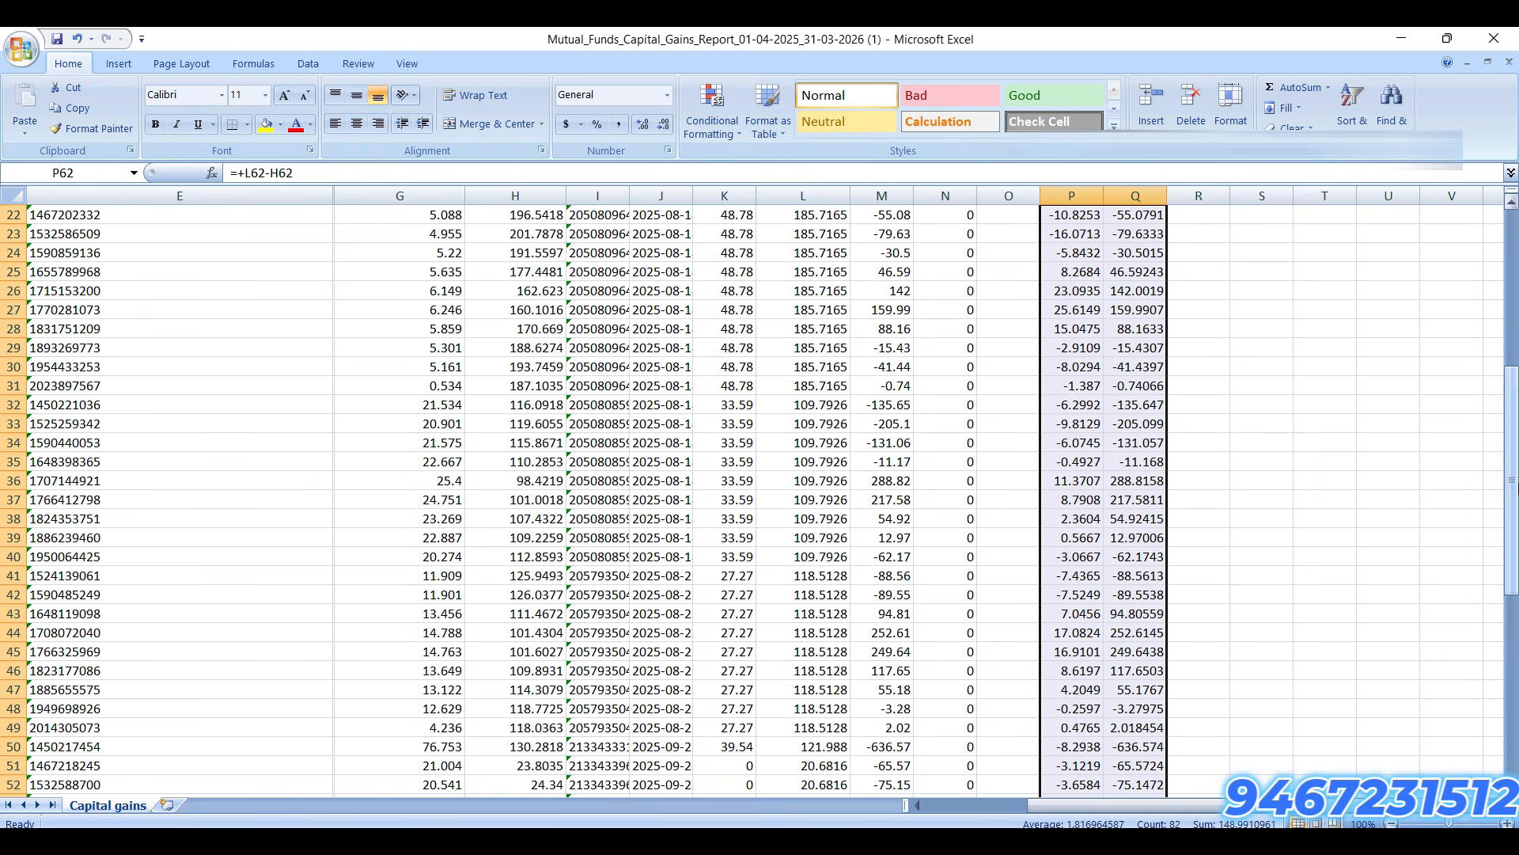
Step: Total the calculated short-term gains in Q65 with =SUM(Q22:Q64)
{"action": "key", "text": "Up"}
{"action": "key", "text": "Up"}
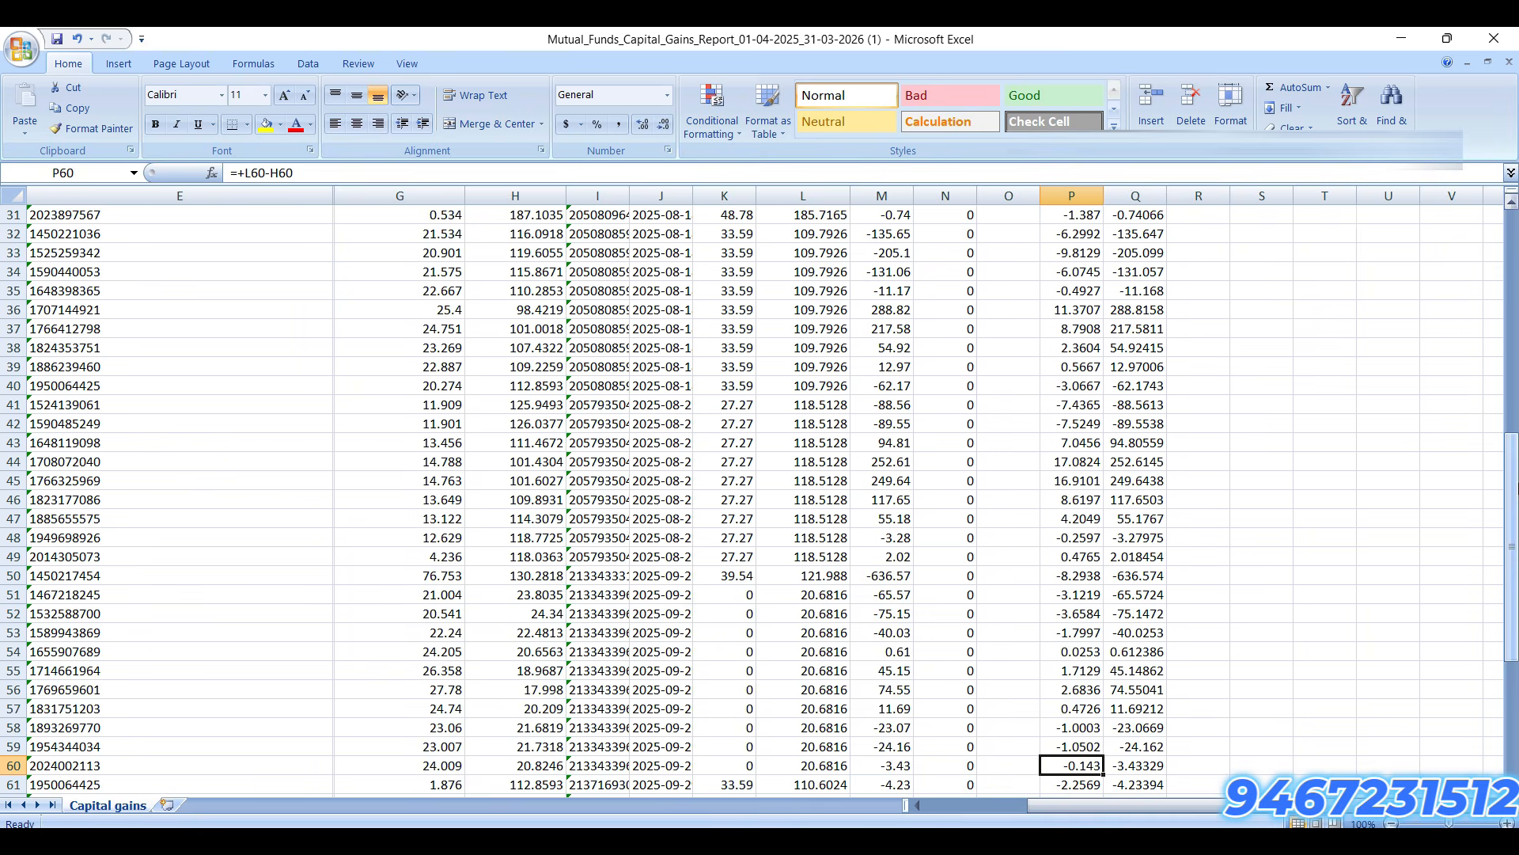
{"action": "key", "text": "ctrl+Up"}
{"action": "key", "text": "Down"}
{"action": "key", "text": "Down"}
{"action": "key", "text": "Right"}
{"action": "key", "text": "Down"}
{"action": "key", "text": "Up"}
{"action": "key", "text": "Up"}
{"action": "key", "text": "ctrl+Down"}
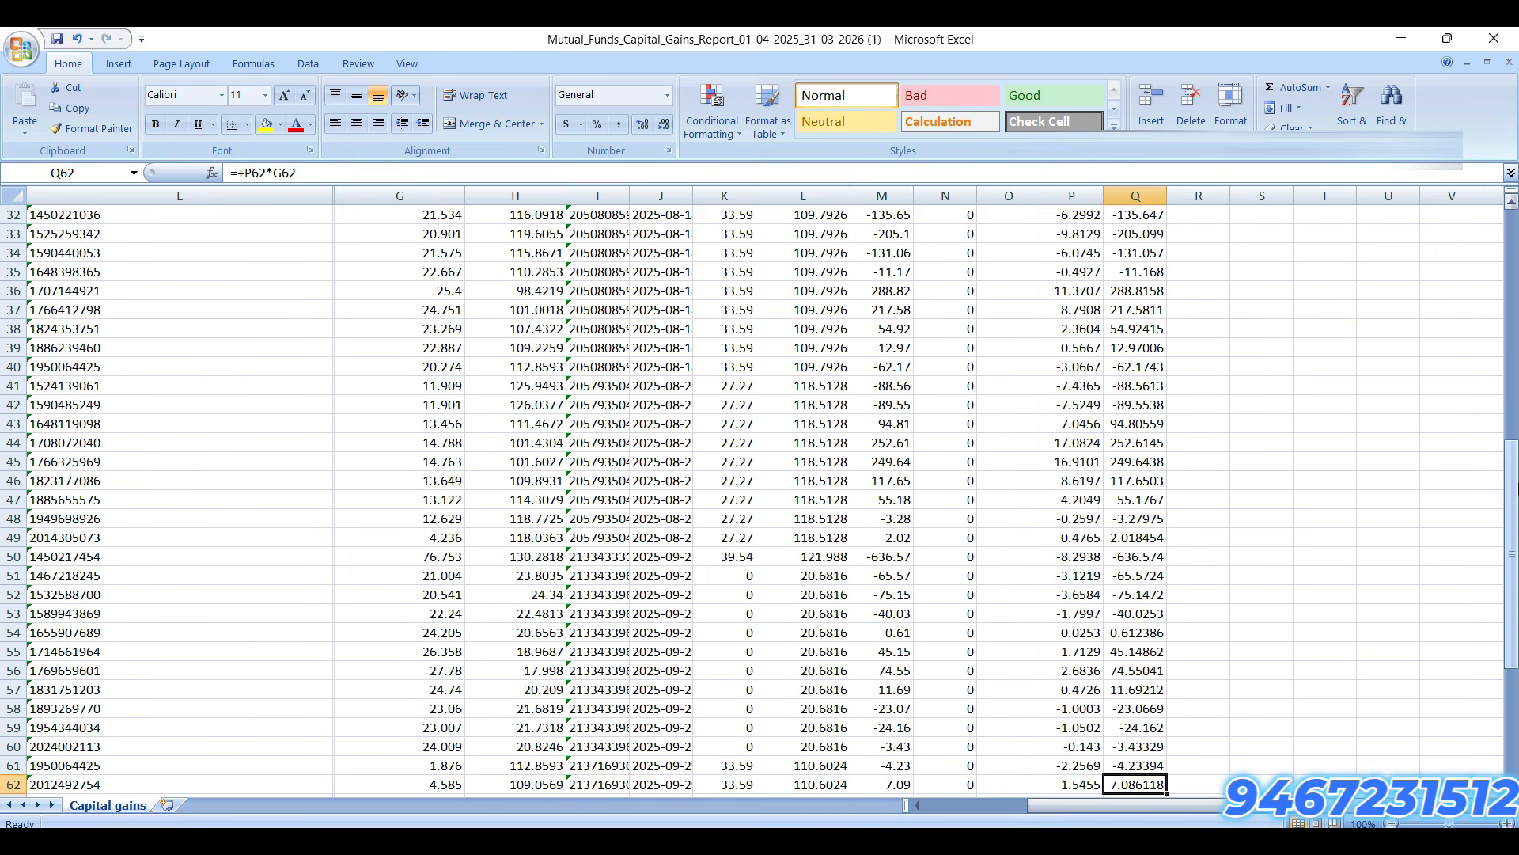
{"action": "key", "text": "Down"}
{"action": "key", "text": "Down"}
{"action": "key", "text": "Down"}
{"action": "key", "text": "alt+equal"}
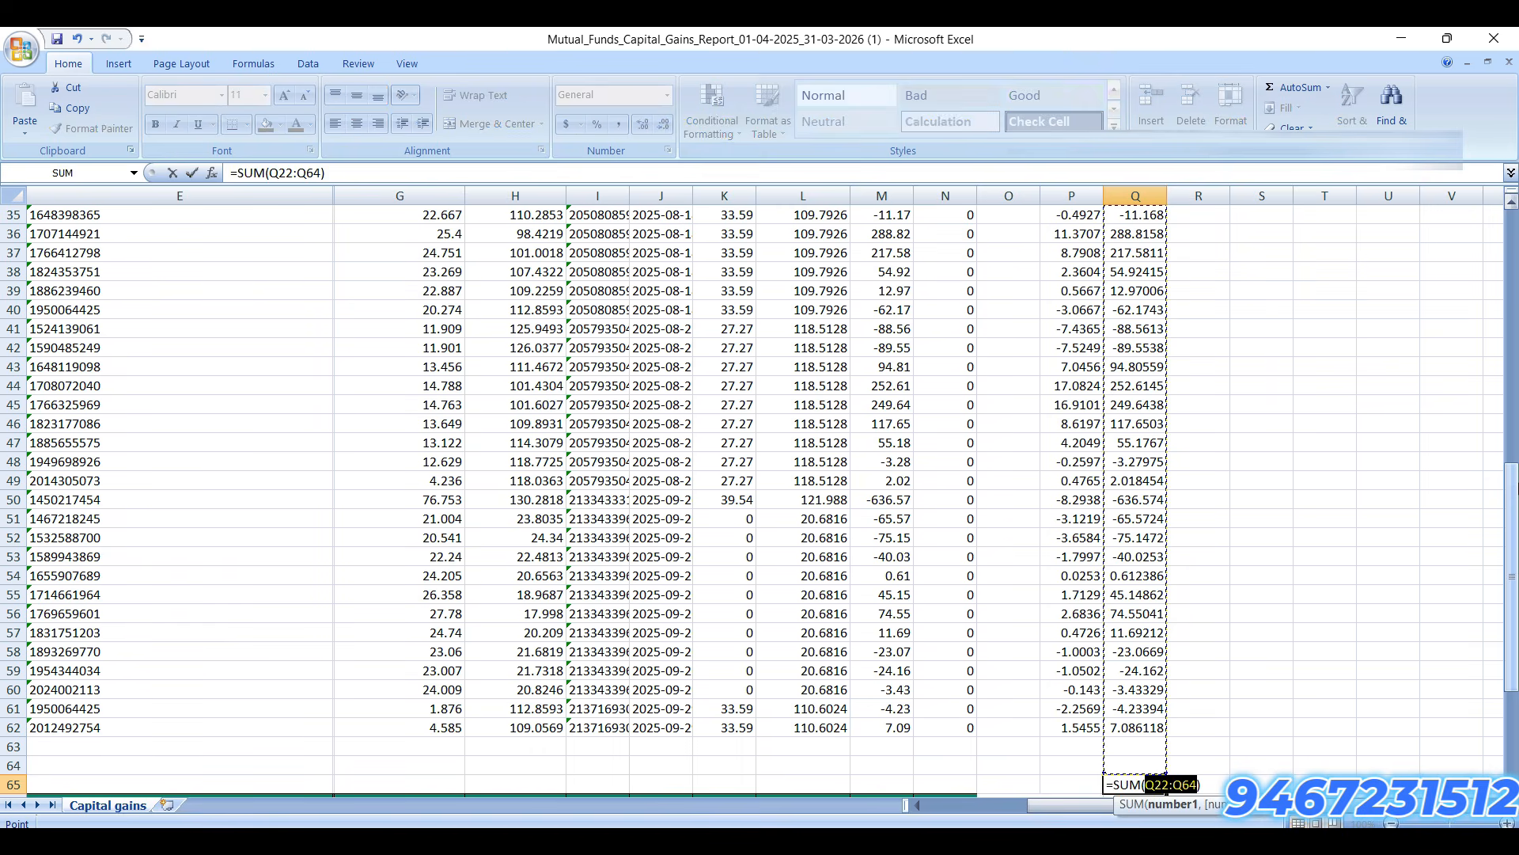
{"action": "key", "text": "Return"}
{"action": "key", "text": "Up"}
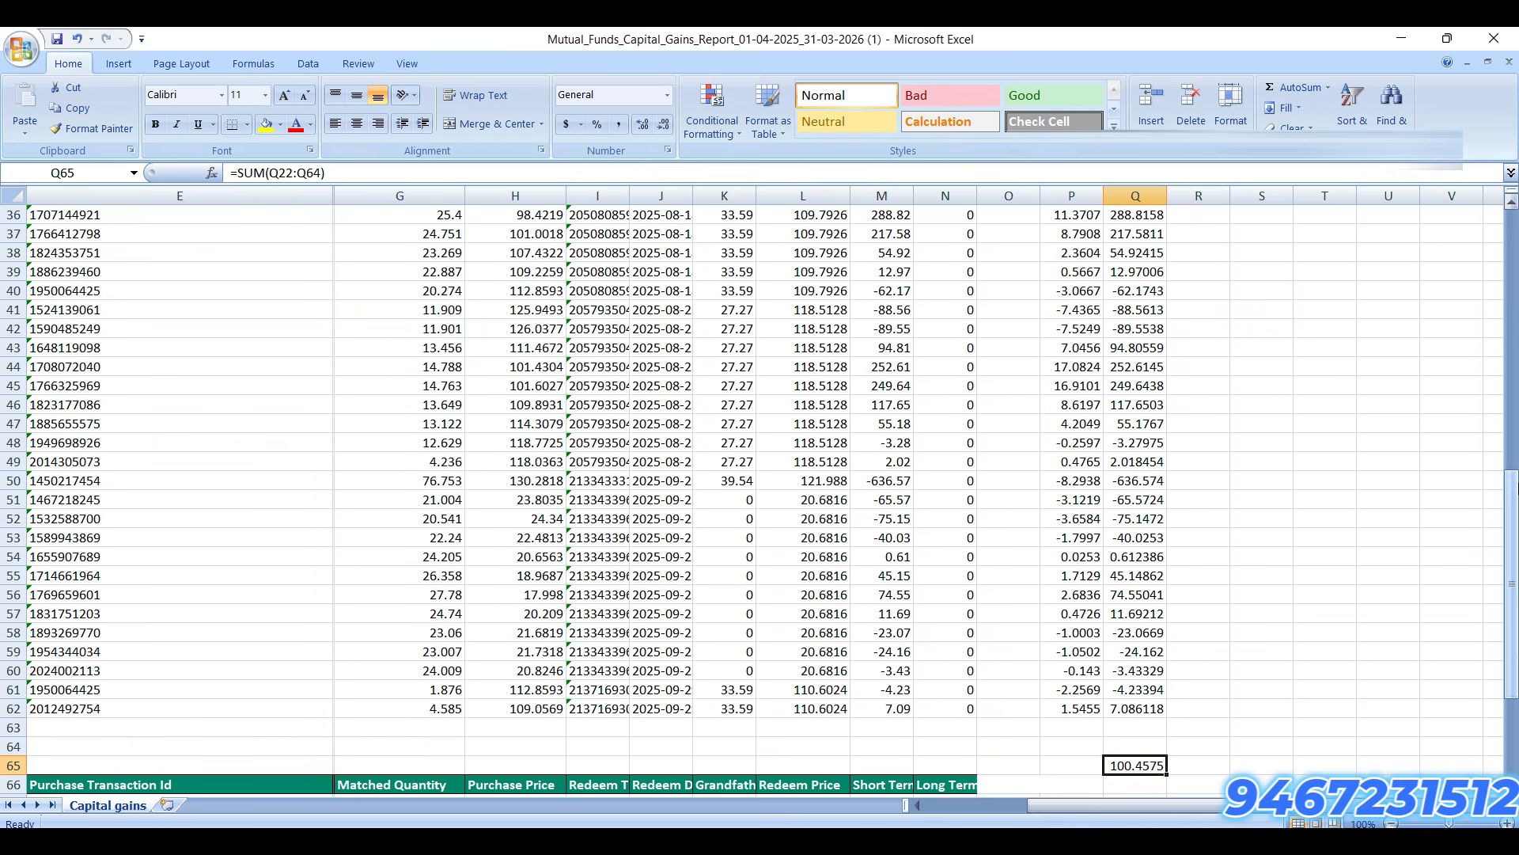
Step: Review the STCG total in Q65 and the calculated gains in columns P and Q
{"action": "key", "text": "Left"}
{"action": "key", "text": "Left"}
{"action": "key", "text": "Left"}
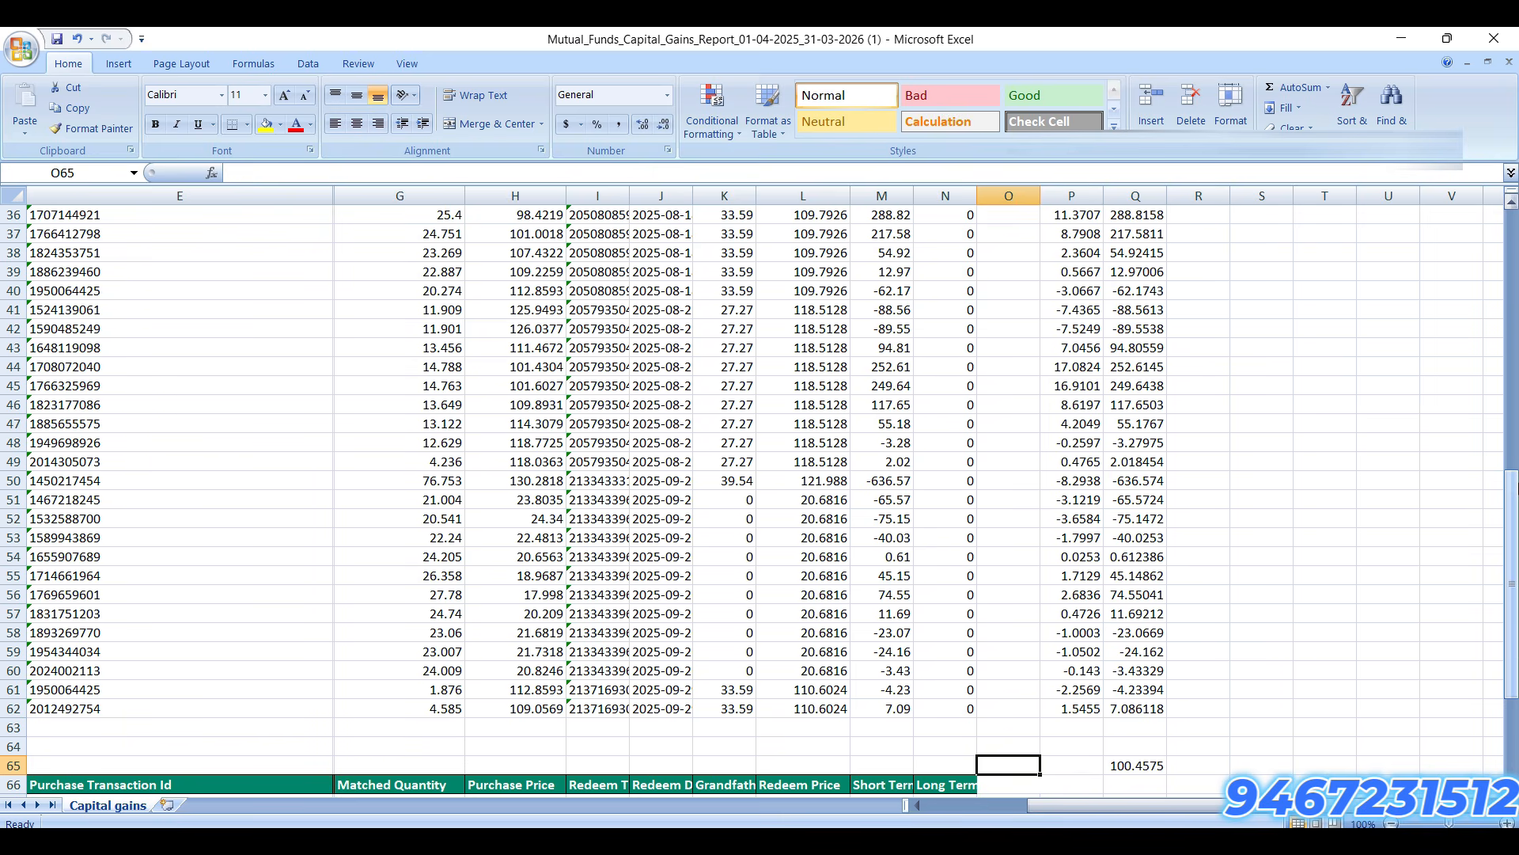
{"action": "key", "text": "Right"}
{"action": "key", "text": "Right"}
{"action": "key", "text": "Right"}
{"action": "key", "text": "ctrl+Up"}
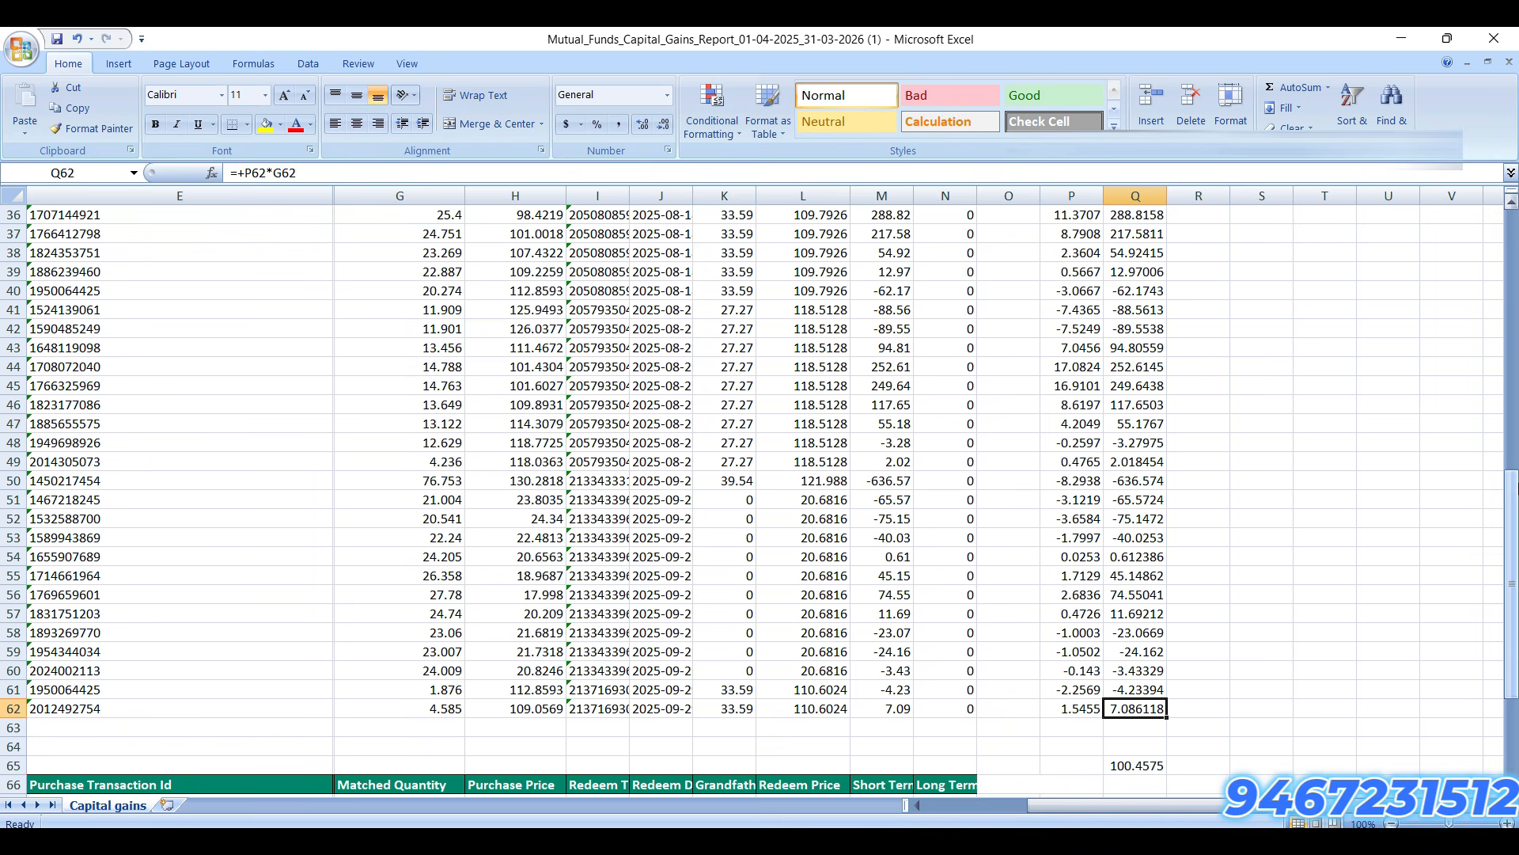
{"action": "key", "text": "ctrl+Up"}
{"action": "key", "text": "Up"}
{"action": "key", "text": "Up"}
{"action": "key", "text": "Down"}
{"action": "key", "text": "Down"}
{"action": "key", "text": "Up"}
{"action": "key", "text": "Up"}
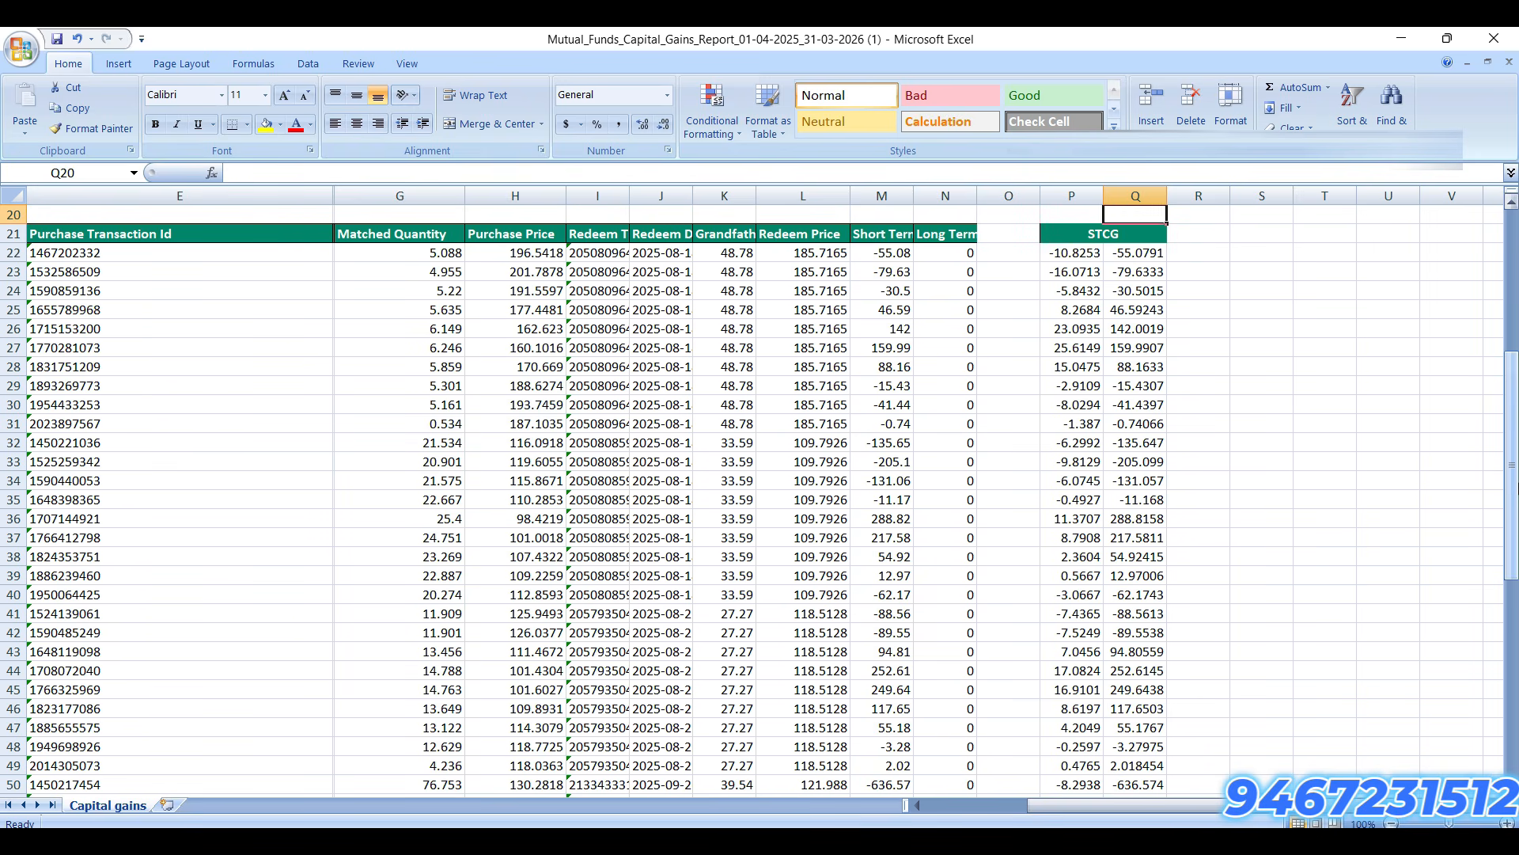
{"action": "key", "text": "Left"}
{"action": "key", "text": "Left"}
{"action": "key", "text": "Right"}
{"action": "key", "text": "Down"}
{"action": "key", "text": "Down"}
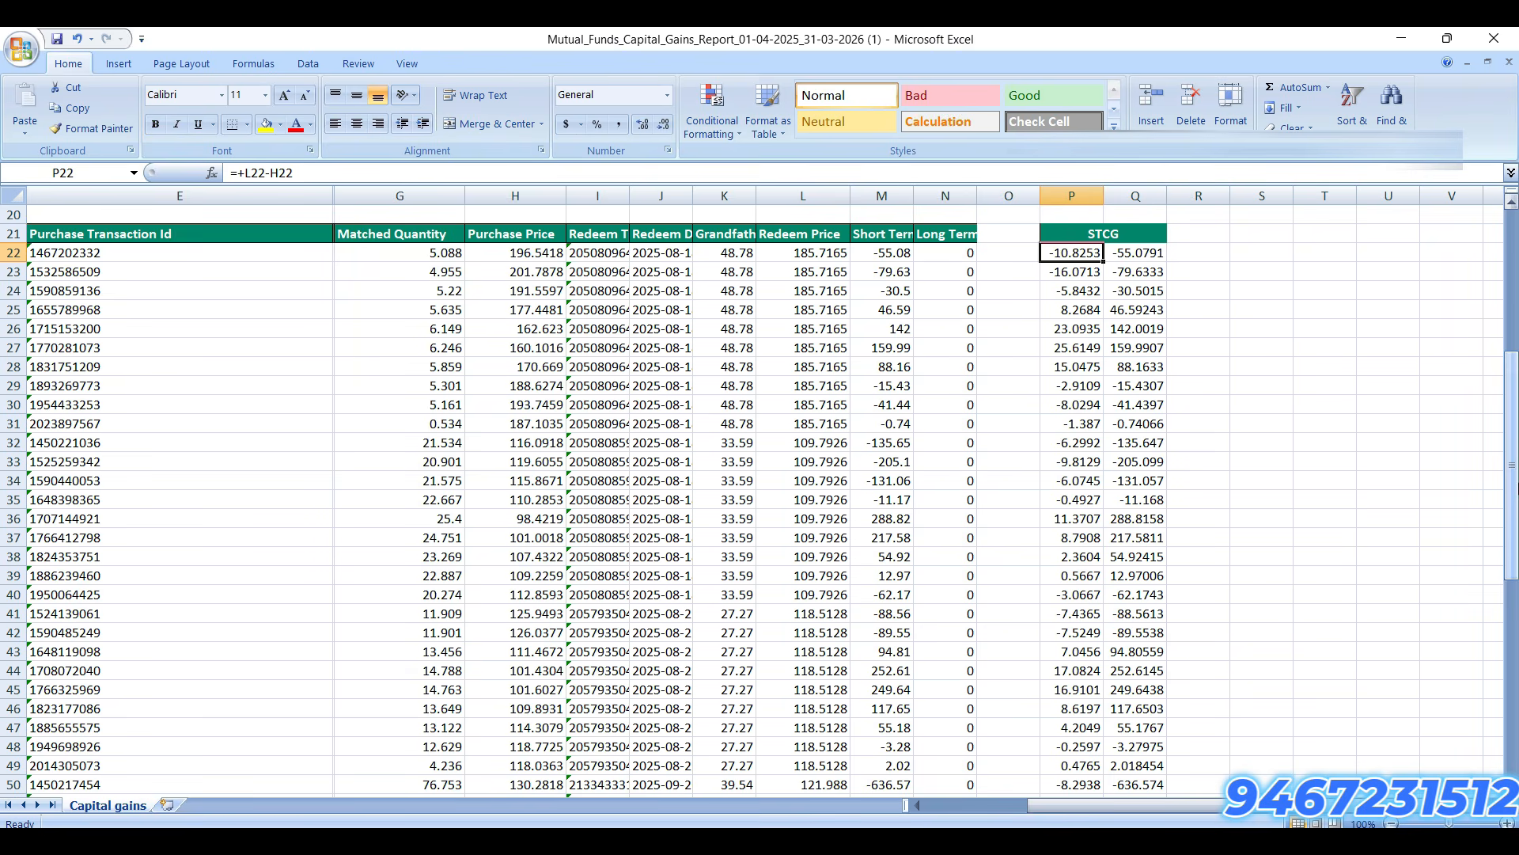
{"action": "key", "text": "Up"}
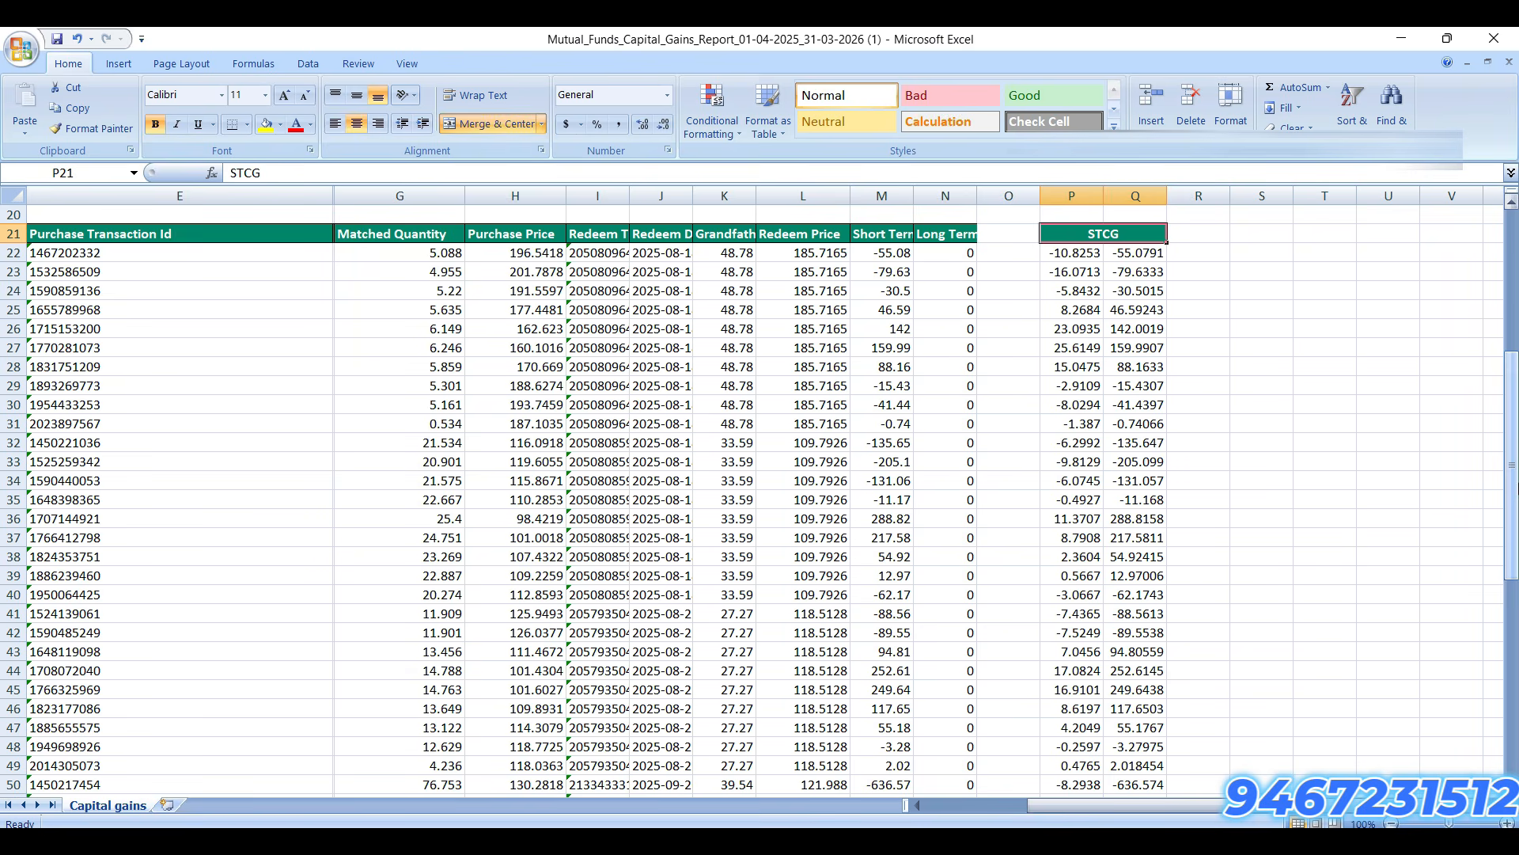
Step: Delete columns P and Q with the STCG heading and calculations
{"action": "key", "text": "Down"}
{"action": "key", "text": "ctrl+space"}
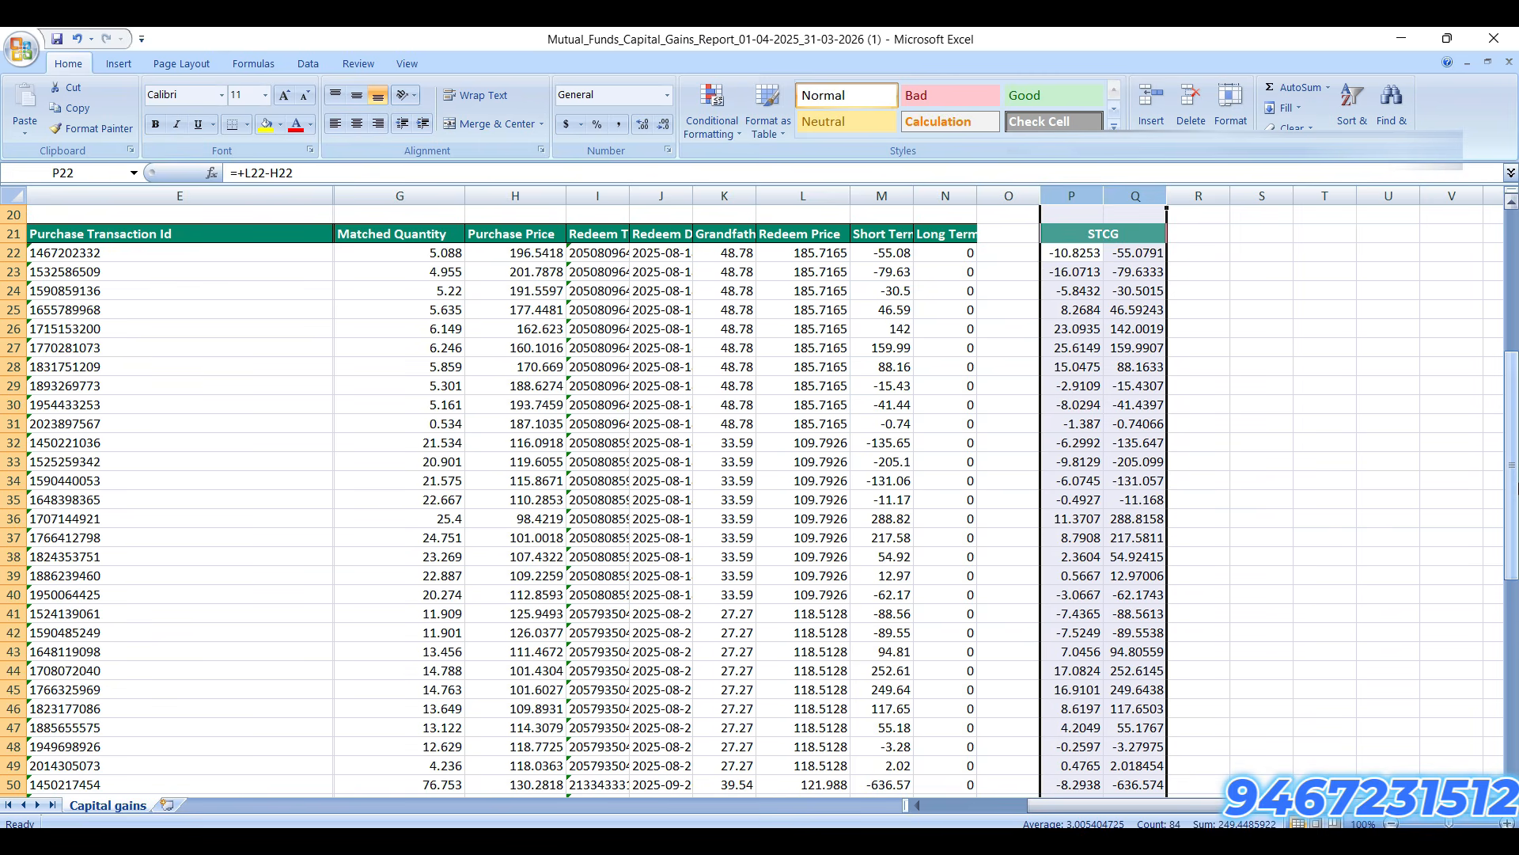
{"action": "key", "text": "Delete"}
{"action": "key", "text": "Down"}
{"action": "key", "text": "Up"}
{"action": "key", "text": "Up"}
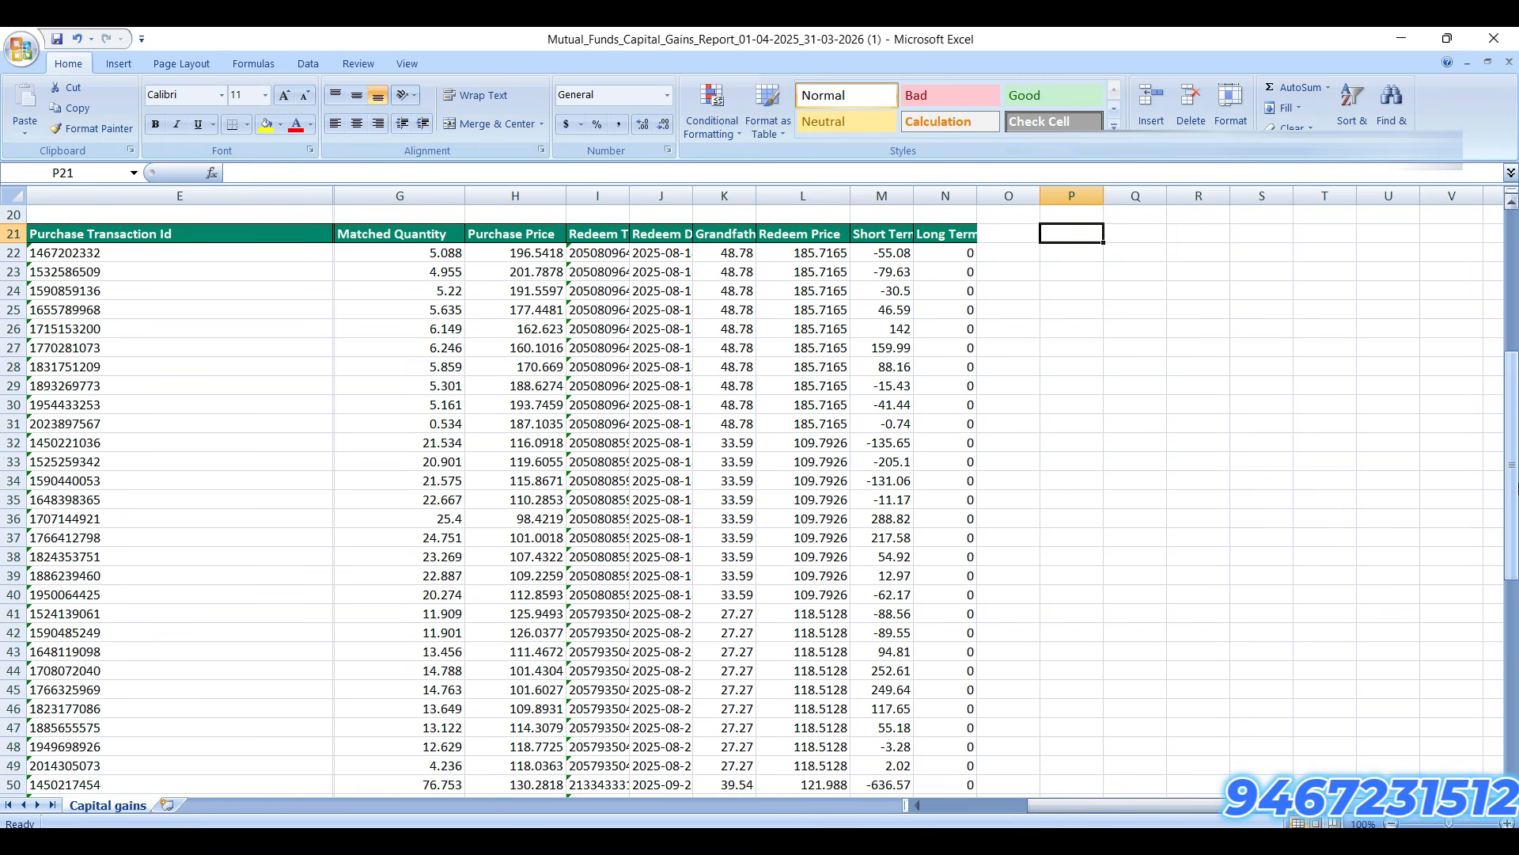
Step: Enter the headings Sale Value in P21 and Purchase Value in Q21, and widen both columns to fit
{"action": "type", "text": "Sale Value"}
{"action": "key", "text": "Return"}
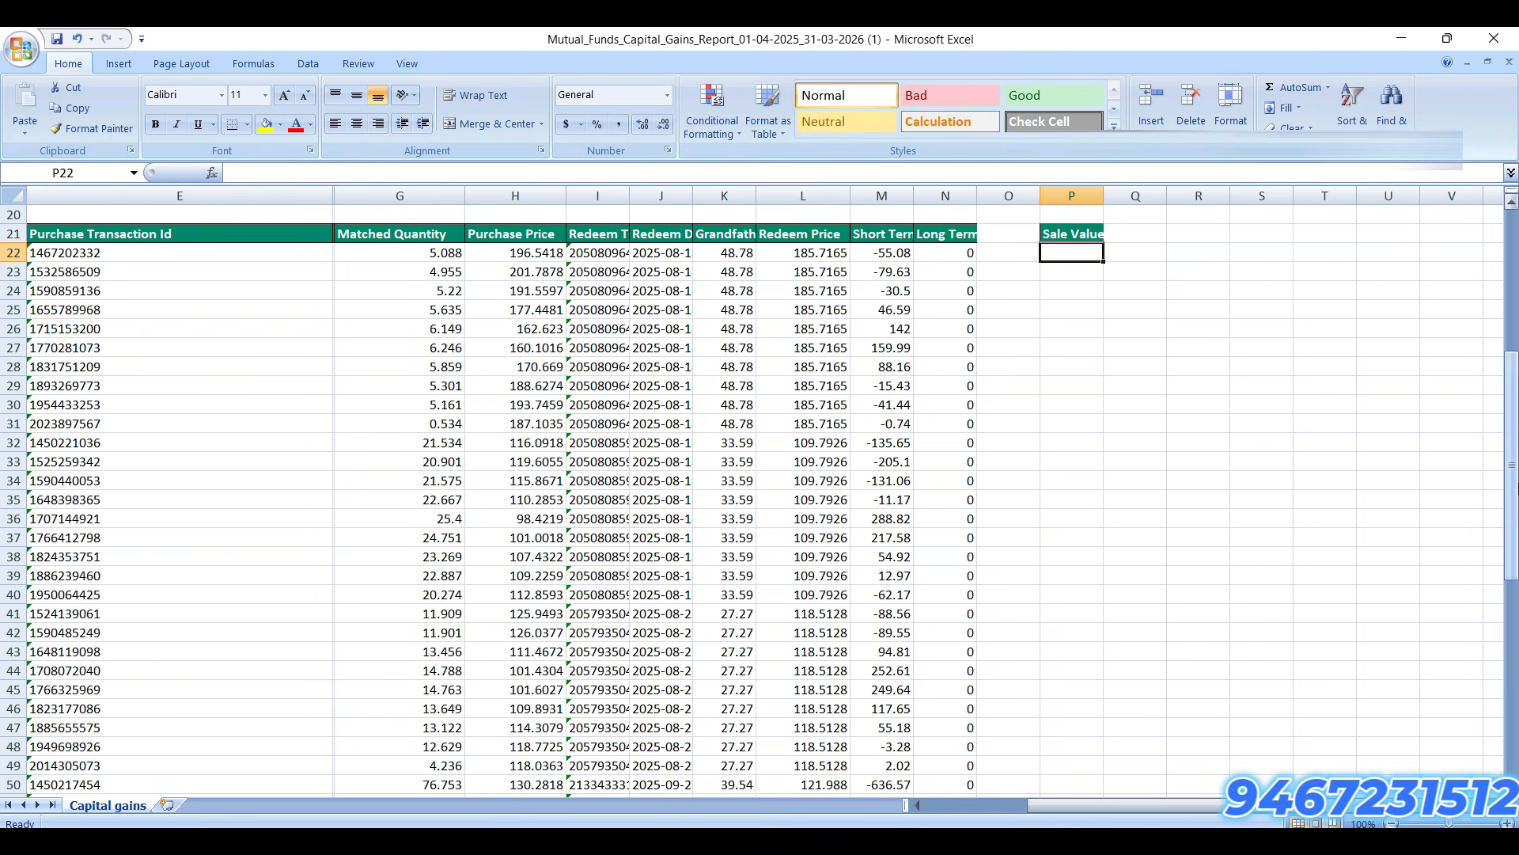
{"action": "key", "text": "Up"}
{"action": "key", "text": "Right"}
{"action": "type", "text": "Purchas"}
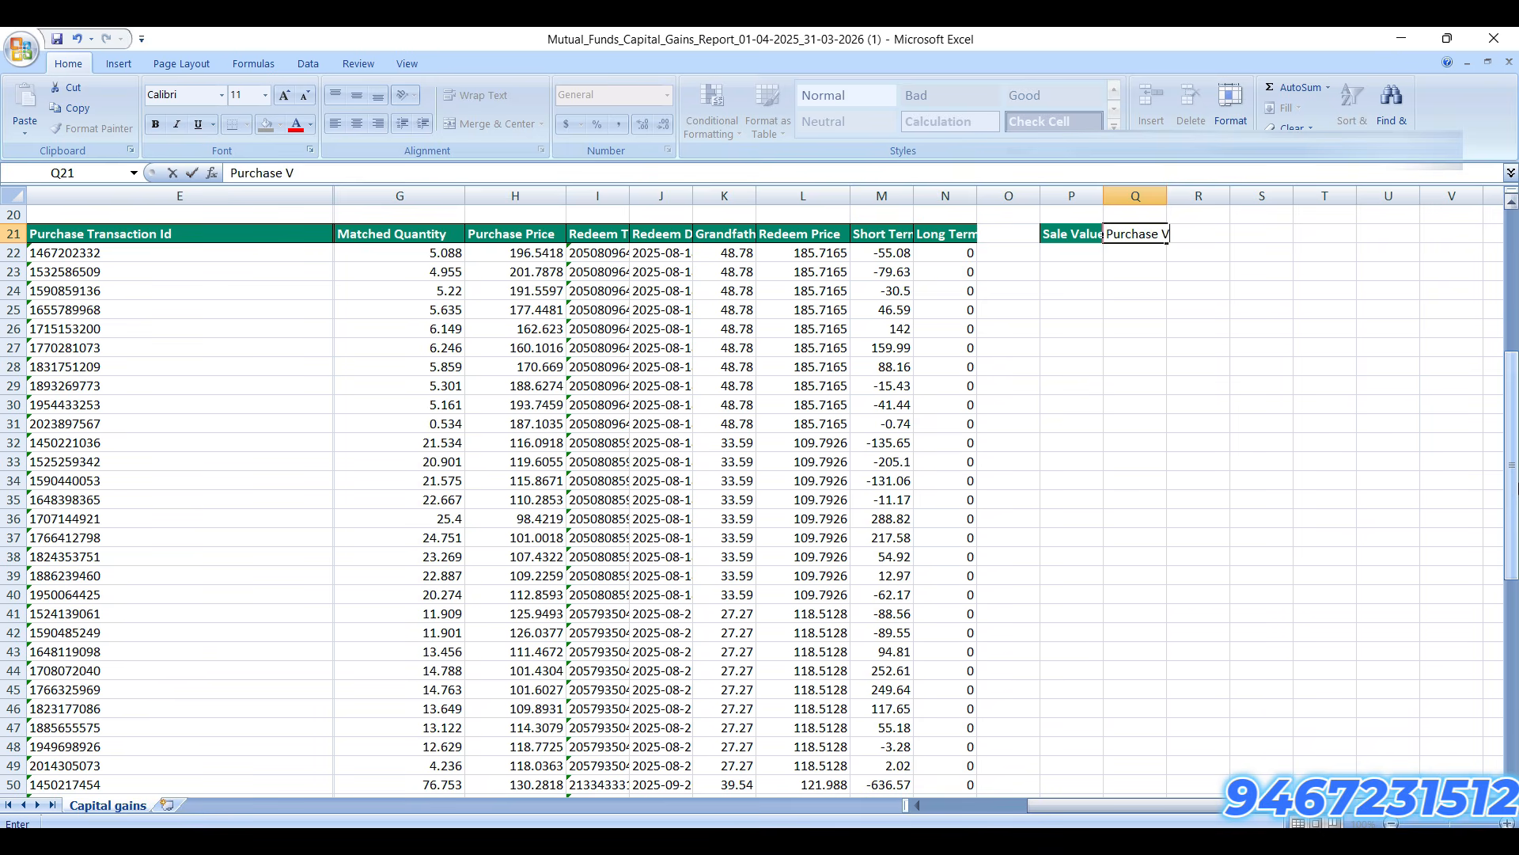
{"action": "key", "text": "Return"}
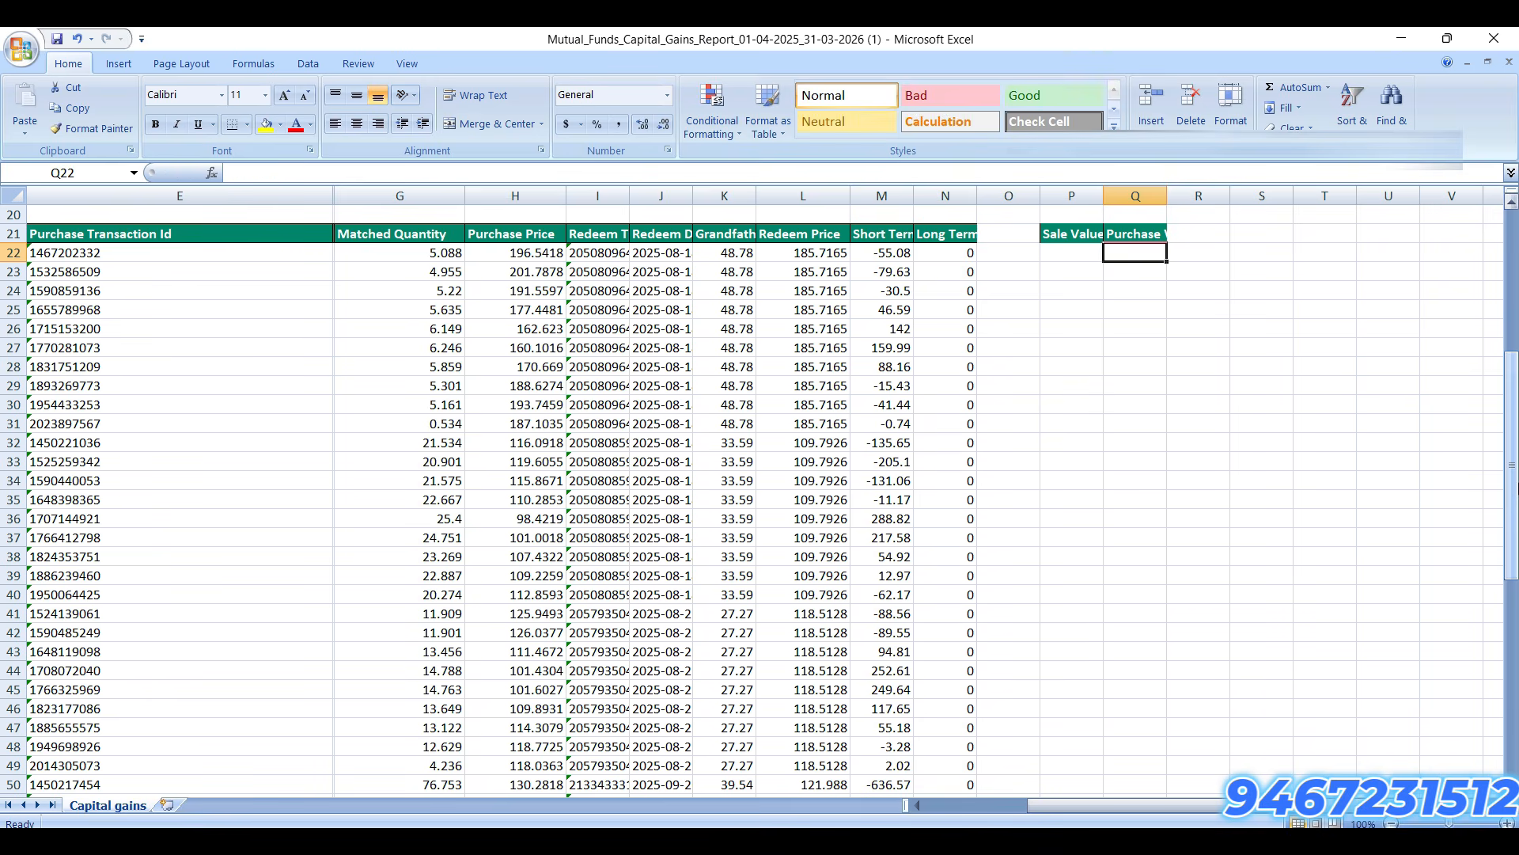
{"action": "left_click_drag", "start_coordinate": [1104, 197], "coordinate": [1221, 197]}
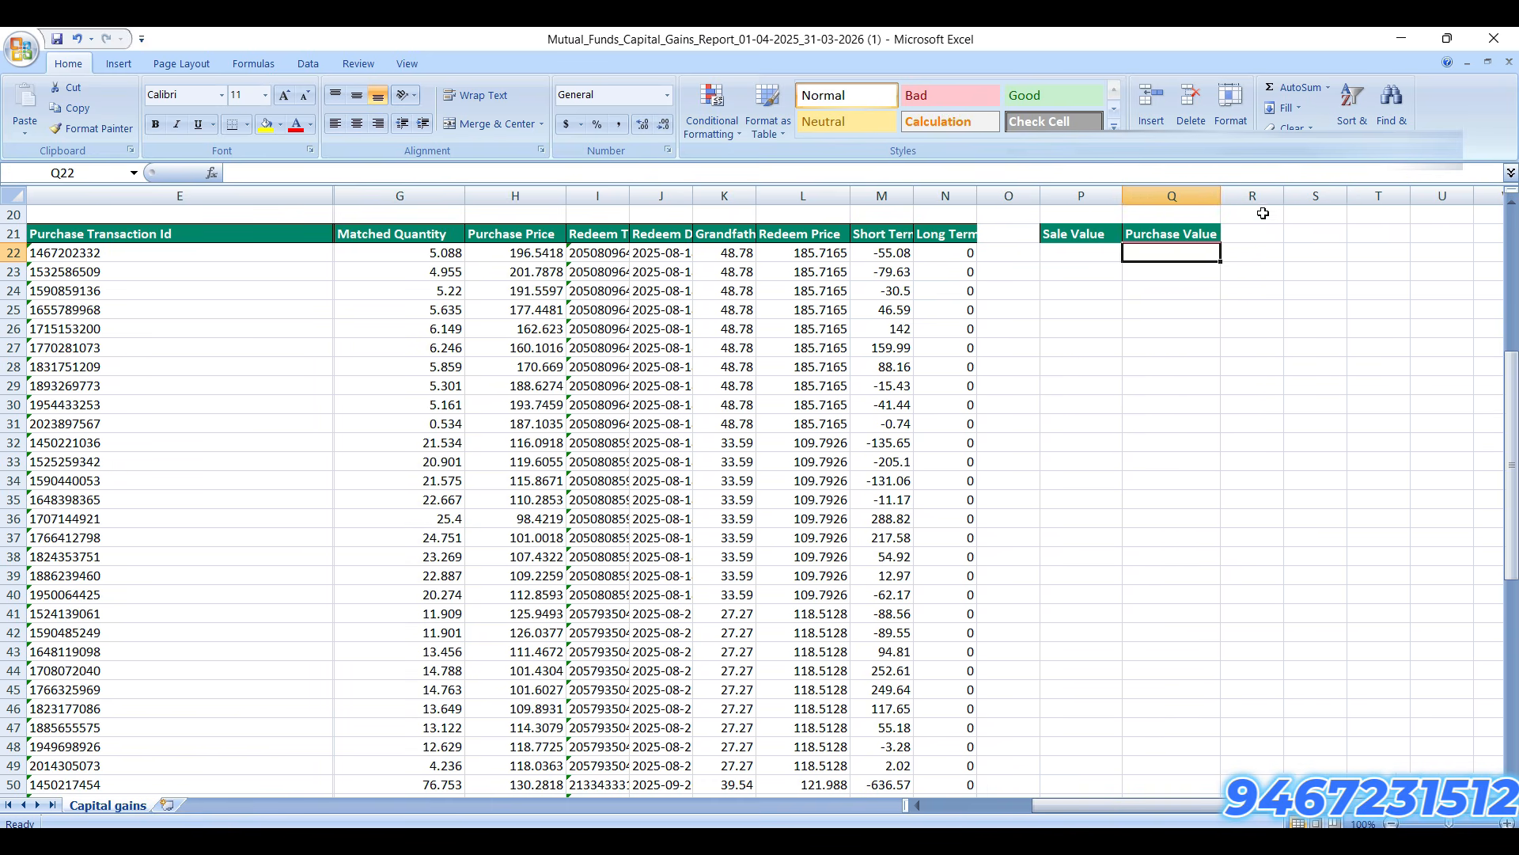
Step: Enter the heading STCG in R21
{"action": "left_click", "coordinate": [1264, 235]}
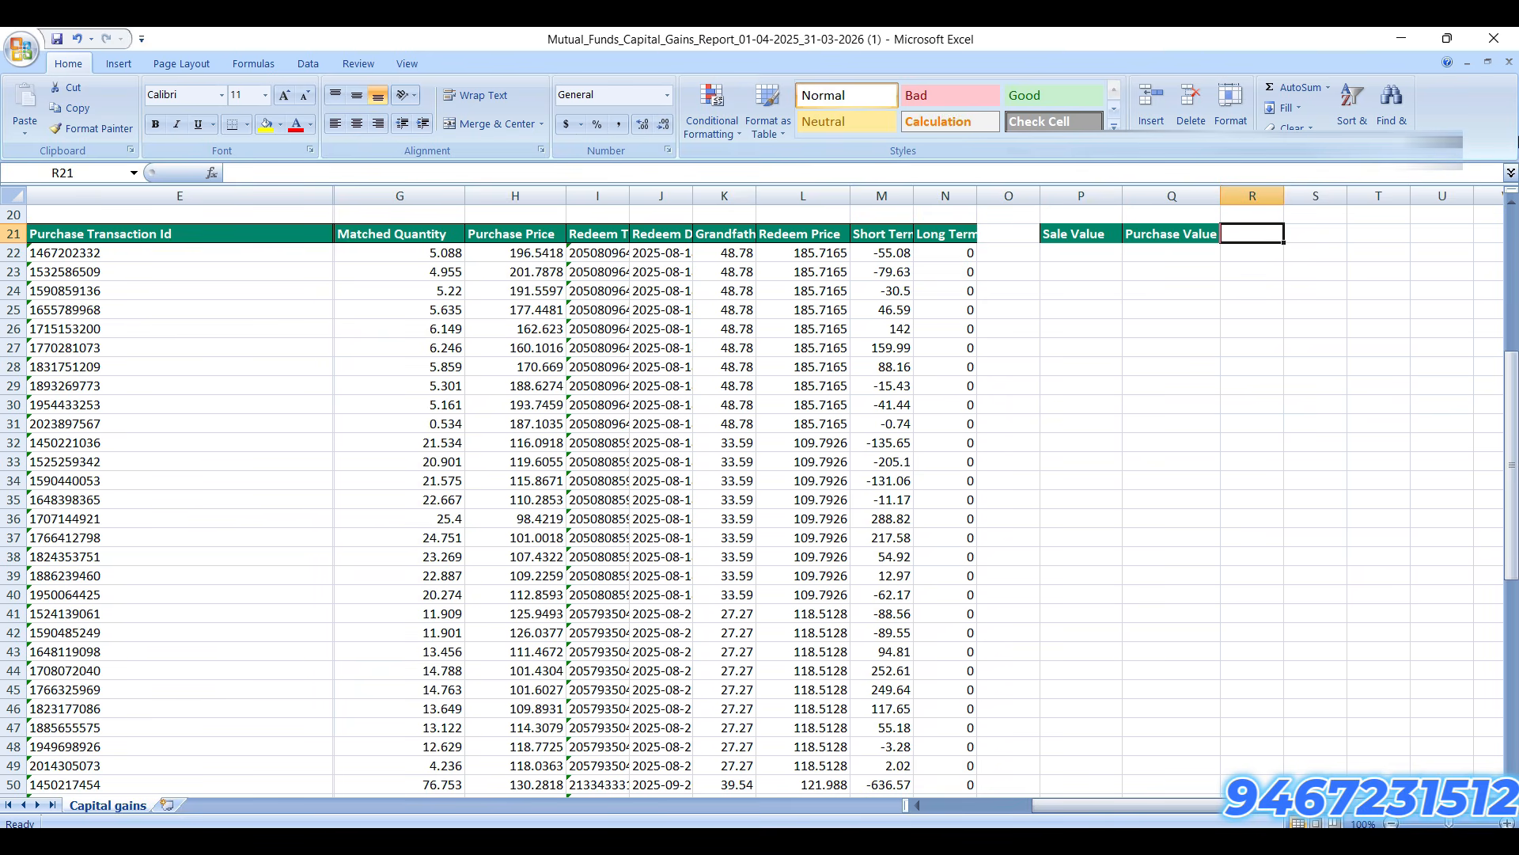
{"action": "type", "text": "STCG"}
{"action": "key", "text": "Return"}
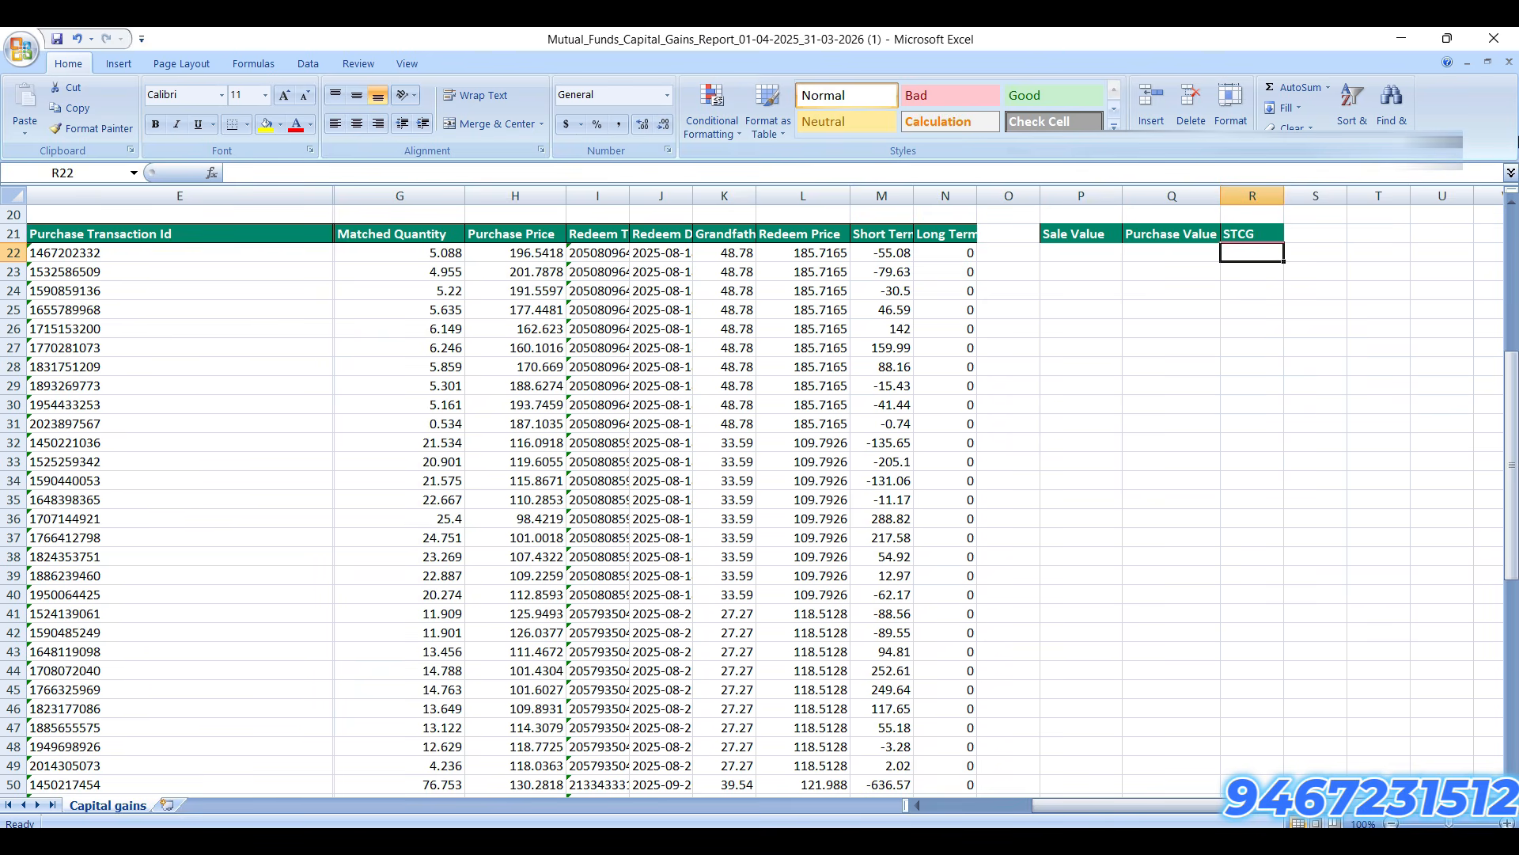
Step: Calculate the first sale value in P22 as Redeem Price times Matched Quantity, L22*G22
{"action": "key", "text": "Left"}
{"action": "key", "text": "Left"}
{"action": "type", "text": "+"}
{"action": "key", "text": "Left"}
{"action": "key", "text": "Left"}
{"action": "key", "text": "Left"}
{"action": "key", "text": "Left"}
{"action": "key", "text": "Left"}
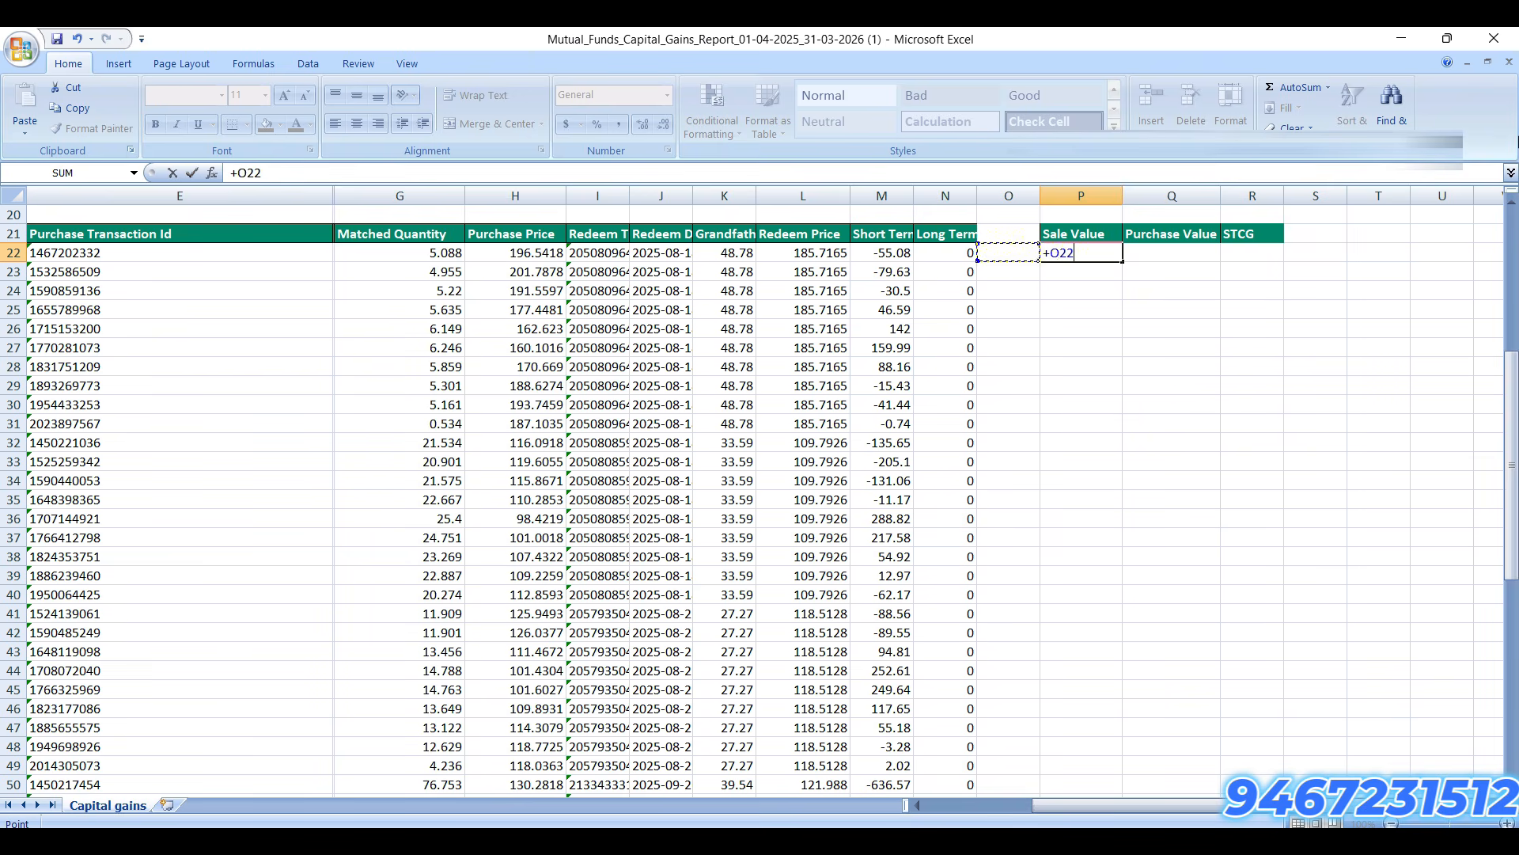
{"action": "key", "text": "Right"}
{"action": "type", "text": "*"}
{"action": "key", "text": "Left"}
{"action": "key", "text": "Left"}
{"action": "key", "text": "Left"}
{"action": "key", "text": "Left"}
{"action": "key", "text": "Left"}
{"action": "key", "text": "Left"}
{"action": "key", "text": "Left"}
{"action": "key", "text": "Left"}
{"action": "key", "text": "Left"}
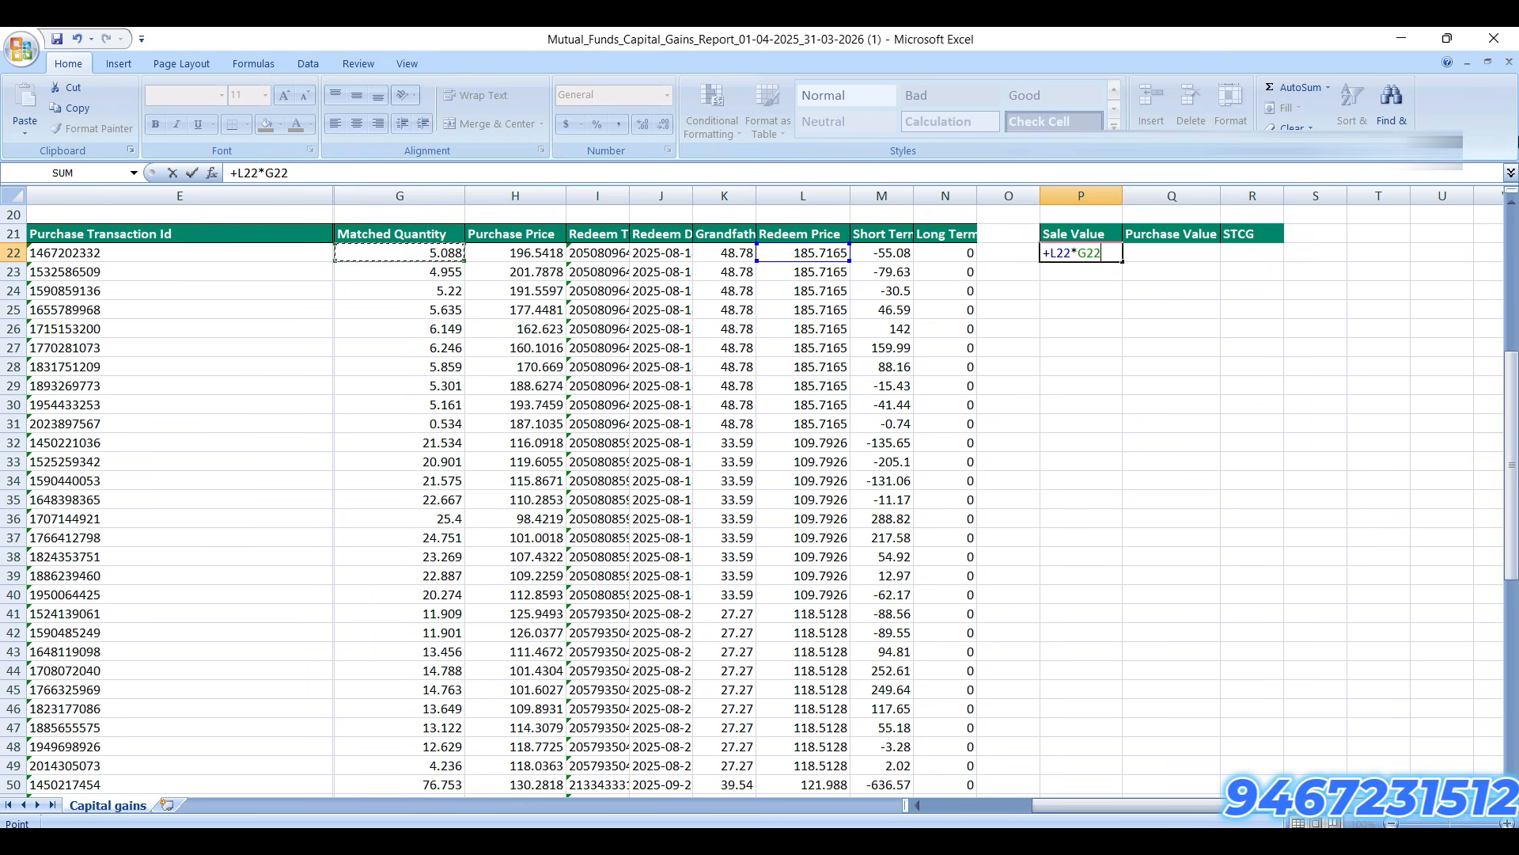
{"action": "key", "text": "Return"}
Step: Calculate the first purchase value in Q22 as Purchase Price times Matched Quantity, H22*G22
{"action": "key", "text": "Up"}
{"action": "key", "text": "Right"}
{"action": "type", "text": "+"}
{"action": "key", "text": "Left"}
{"action": "key", "text": "Left"}
{"action": "key", "text": "Left"}
{"action": "key", "text": "Left"}
{"action": "key", "text": "Left"}
{"action": "key", "text": "Left"}
{"action": "key", "text": "Left"}
{"action": "key", "text": "Left"}
{"action": "key", "text": "Left"}
{"action": "type", "text": "*"}
{"action": "key", "text": "ctrl+Left"}
{"action": "key", "text": "ctrl+Left"}
{"action": "key", "text": "ctrl+Left"}
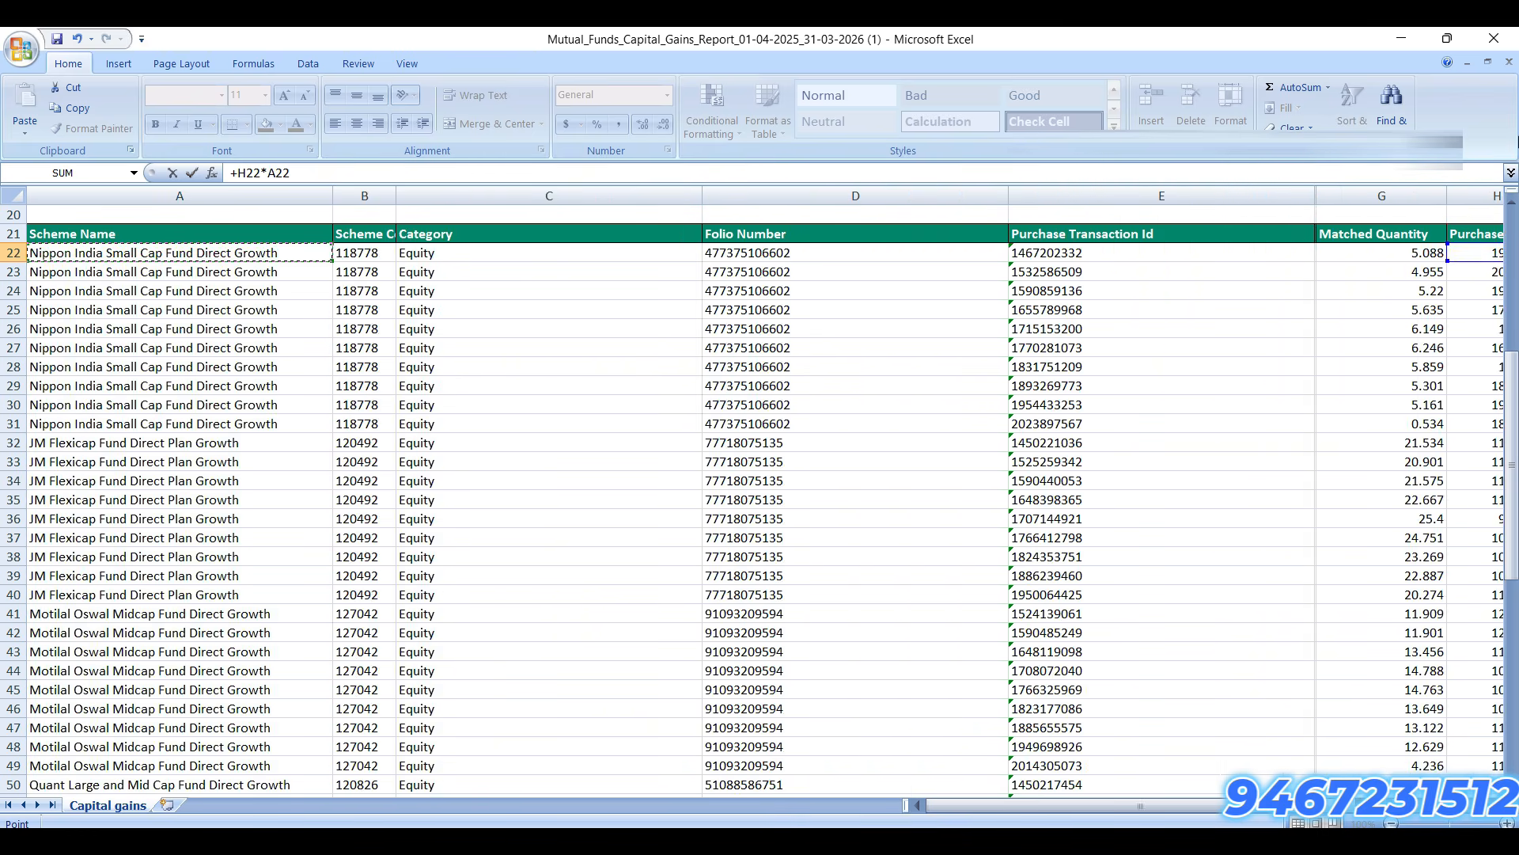
{"action": "key", "text": "ctrl+Right"}
{"action": "key", "text": "Left"}
{"action": "key", "text": "Left"}
{"action": "key", "text": "Left"}
{"action": "key", "text": "Left"}
{"action": "key", "text": "Left"}
{"action": "key", "text": "Left"}
{"action": "key", "text": "Left"}
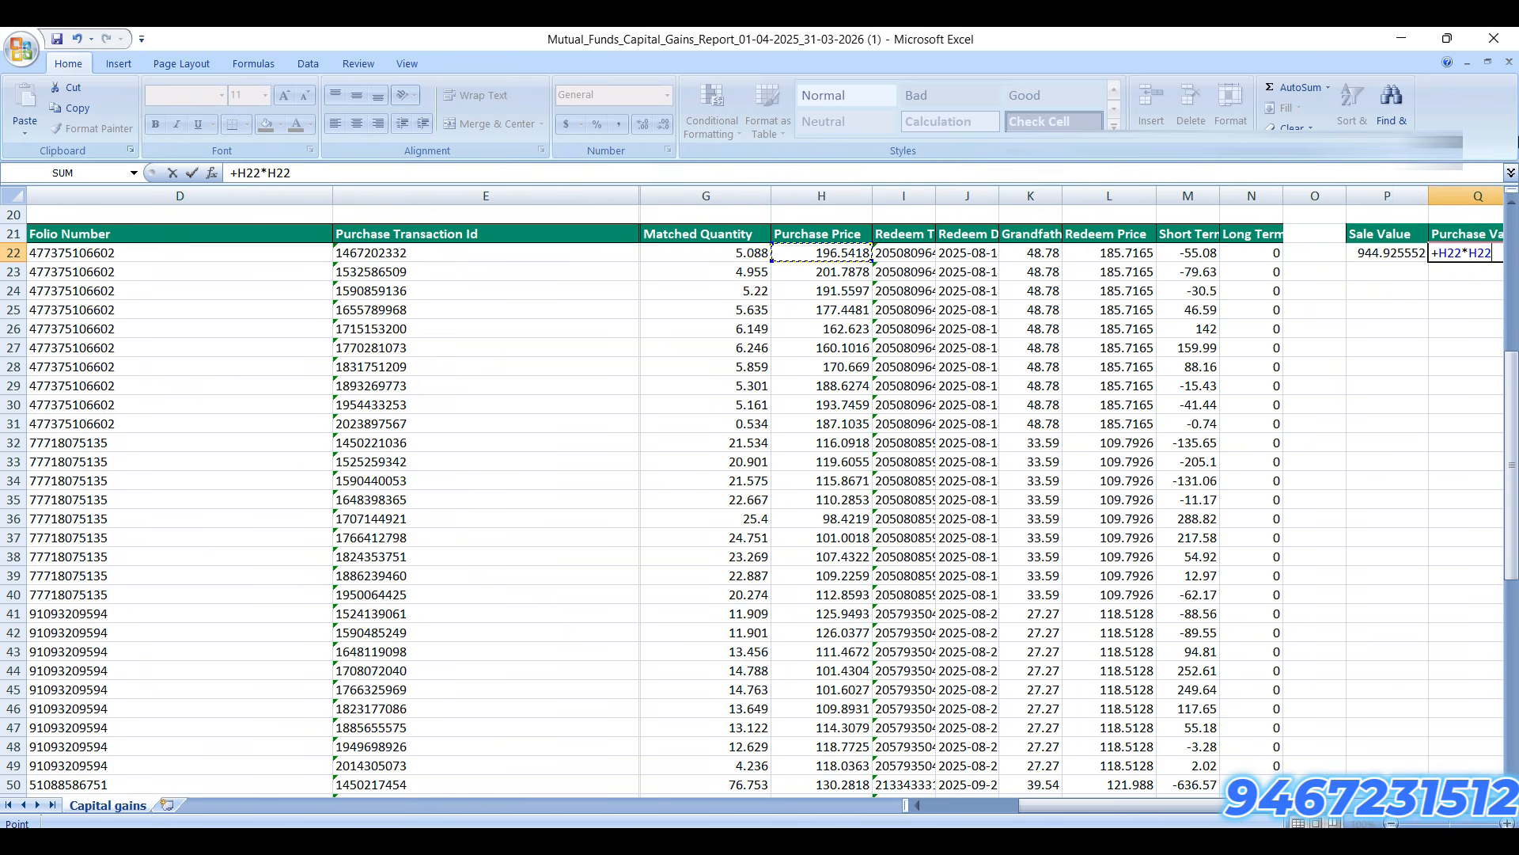
{"action": "key", "text": "Return"}
Step: Calculate the first STCG in R22 as Sale Value minus Purchase Value, P22-Q22
{"action": "key", "text": "Up"}
{"action": "key", "text": "Right"}
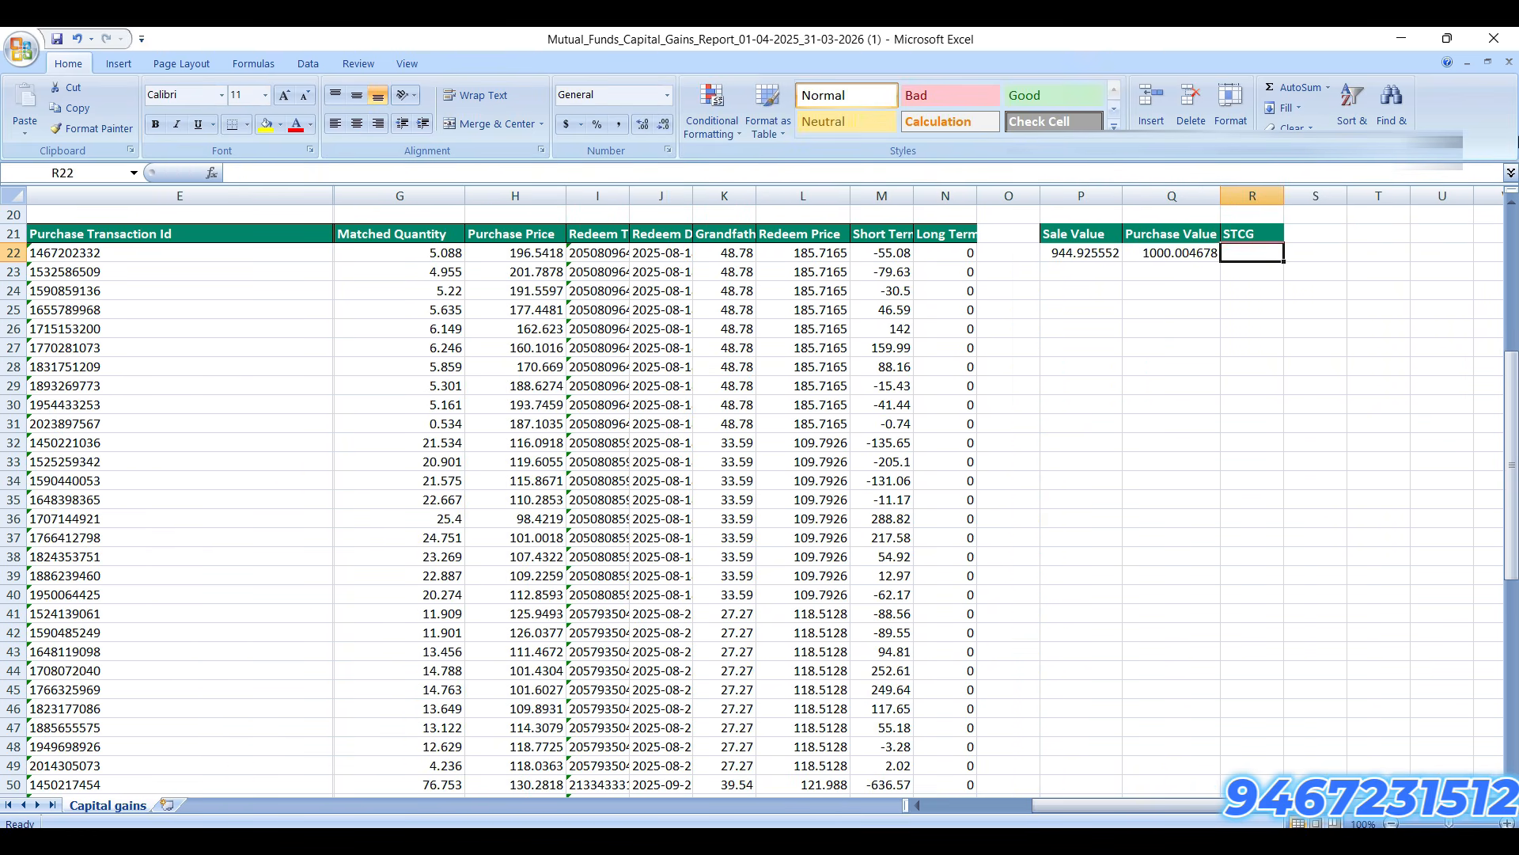
{"action": "type", "text": "+"}
{"action": "key", "text": "Left"}
{"action": "key", "text": "Left"}
{"action": "type", "text": "-"}
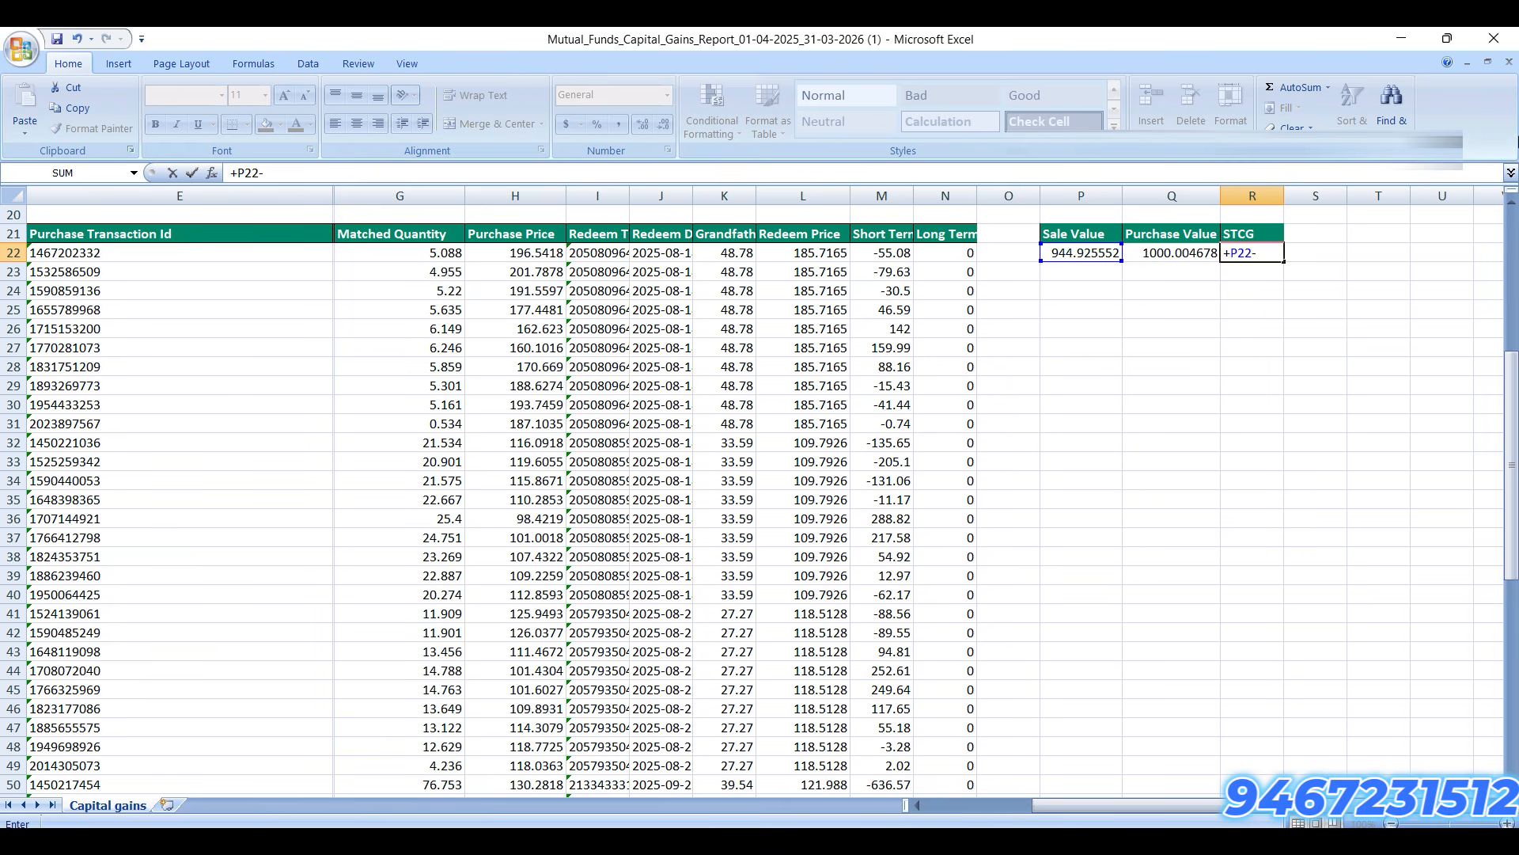
{"action": "key", "text": "Left"}
{"action": "key", "text": "Return"}
Step: Fill the Sale Value, Purchase Value and STCG formulas from row 22 down to row 62
{"action": "key", "text": "Up"}
{"action": "key", "text": "Left"}
{"action": "key", "text": "Left"}
{"action": "key", "text": "Left"}
{"action": "key", "text": "Left"}
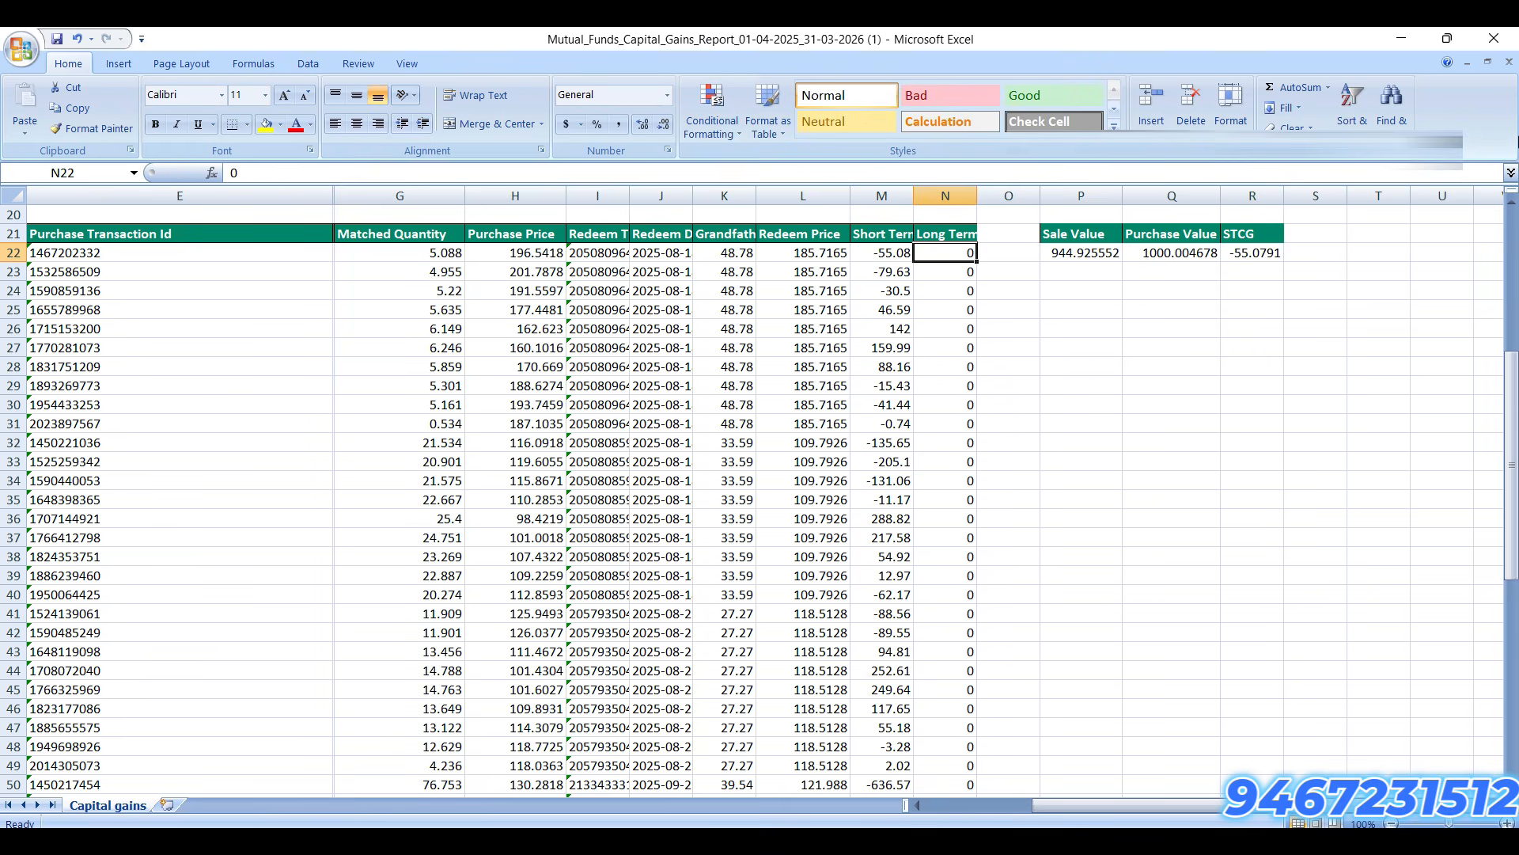
{"action": "key", "text": "ctrl+Down"}
{"action": "key", "text": "Right"}
{"action": "key", "text": "Right"}
{"action": "key", "text": "shift+Right"}
{"action": "key", "text": "shift+Right"}
{"action": "key", "text": "ctrl+shift+Up"}
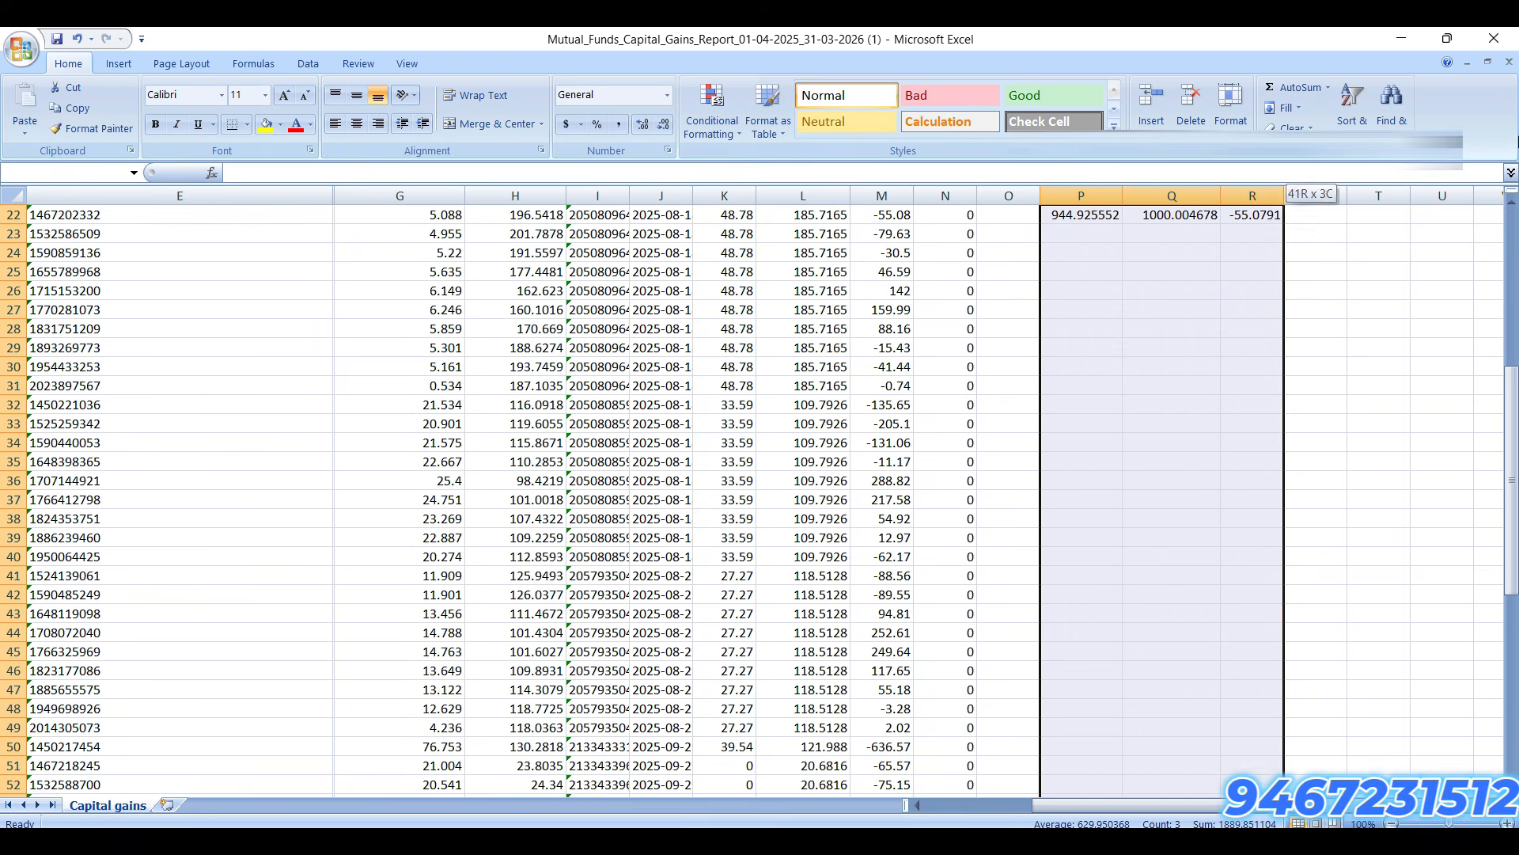
{"action": "key", "text": "ctrl+d"}
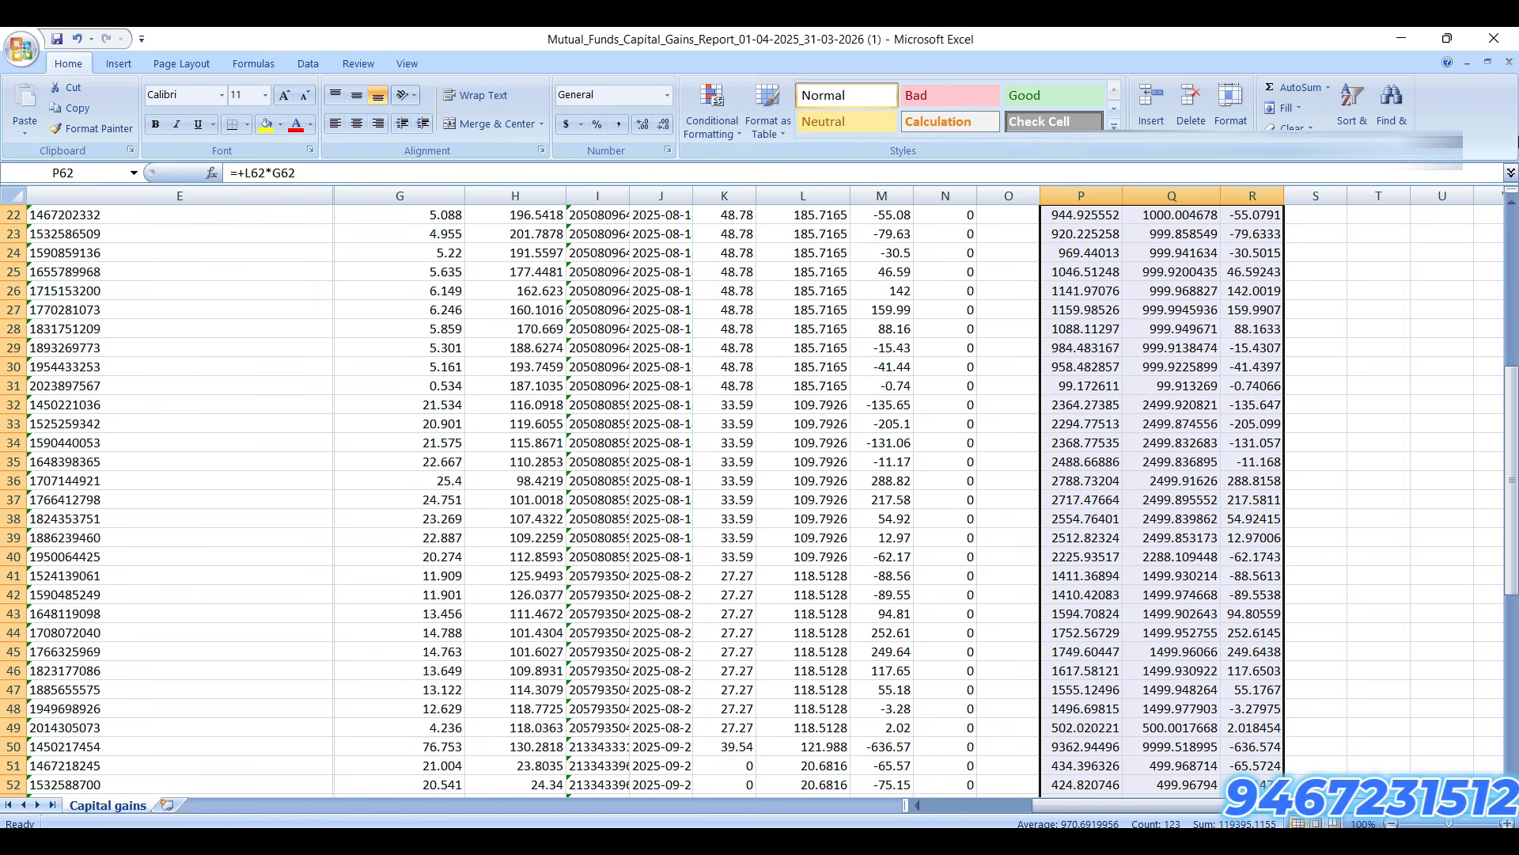
Step: Total the STCG column in R65 with a sum of R22:R64
{"action": "key", "text": "Right"}
{"action": "key", "text": "Right"}
{"action": "key", "text": "Down"}
{"action": "key", "text": "Down"}
{"action": "key", "text": "Down"}
{"action": "key", "text": "alt+equal"}
{"action": "key", "text": "Return"}
{"action": "key", "text": "Up"}
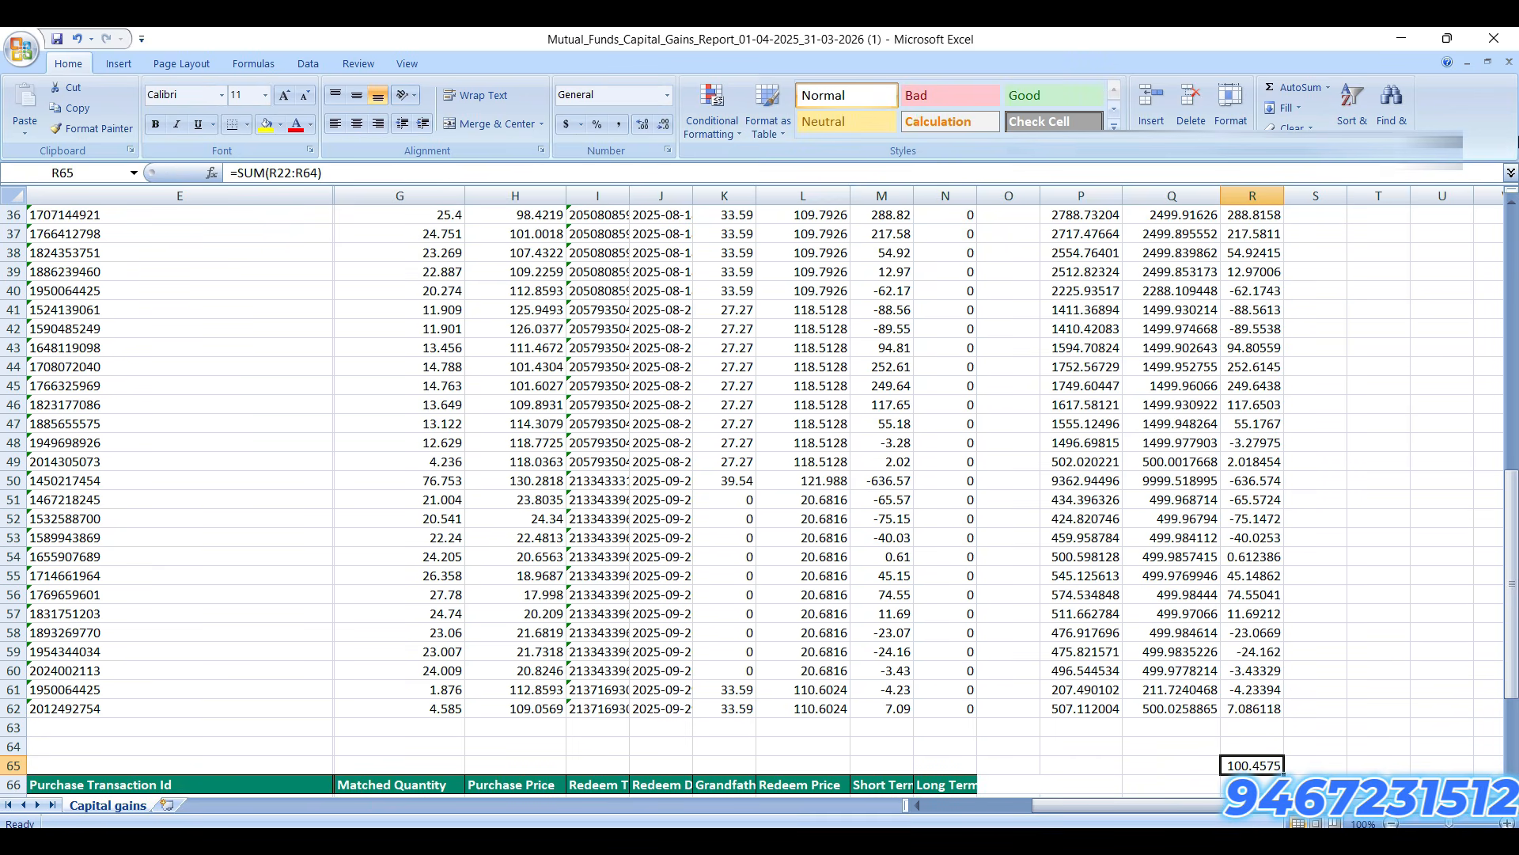
Step: Copy the STCG total formula into P65 and Q65 to total the Sale Value and Purchase Value columns
{"action": "key", "text": "ctrl+c"}
{"action": "key", "text": "Left"}
{"action": "key", "text": "shift+Left"}
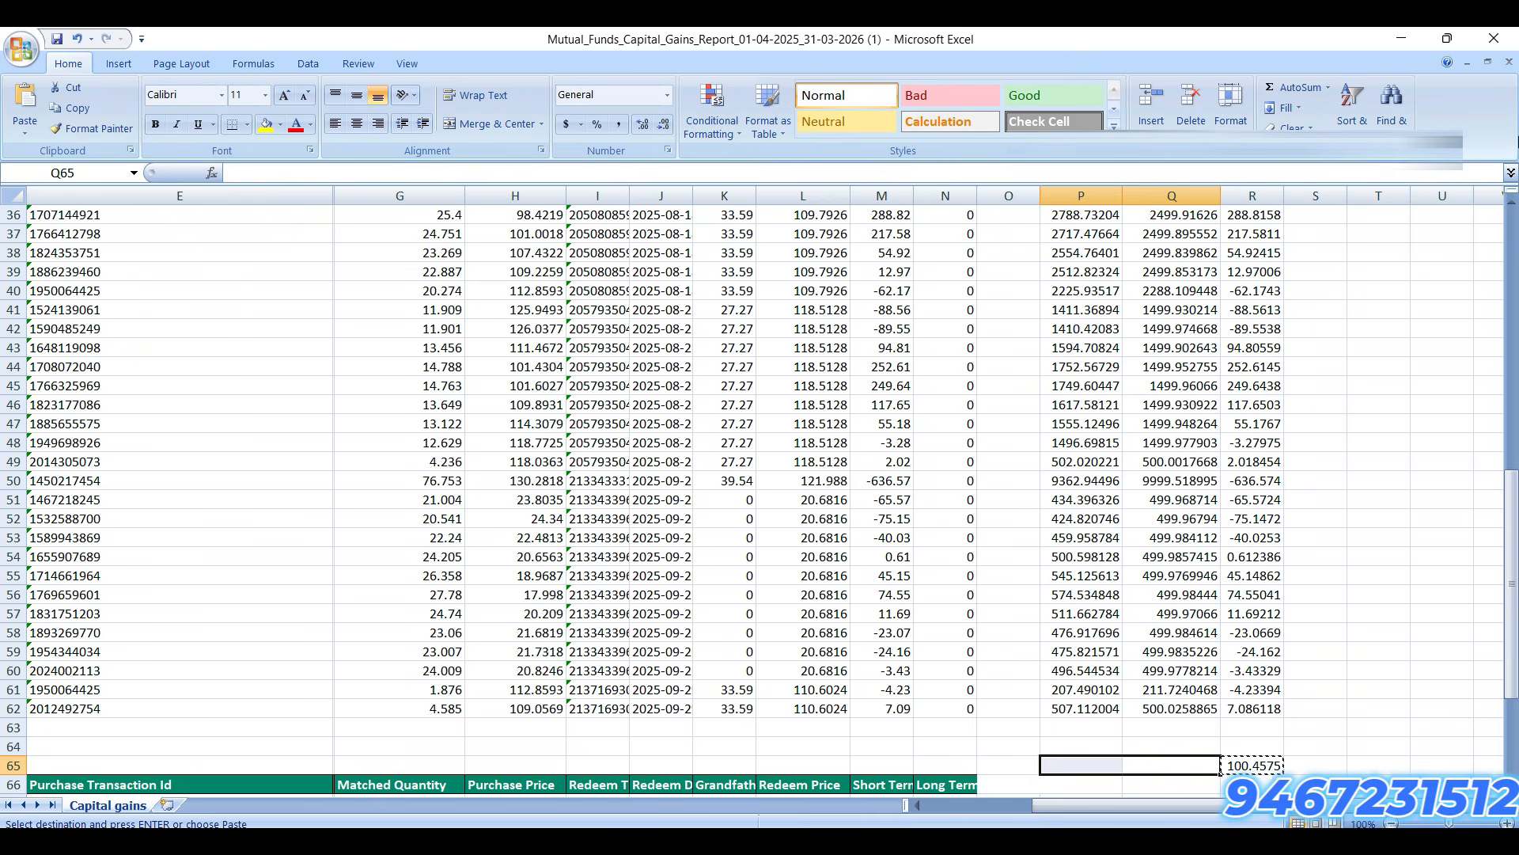
{"action": "key", "text": "ctrl+v"}
{"action": "key", "text": "Up"}
{"action": "key", "text": "Down"}
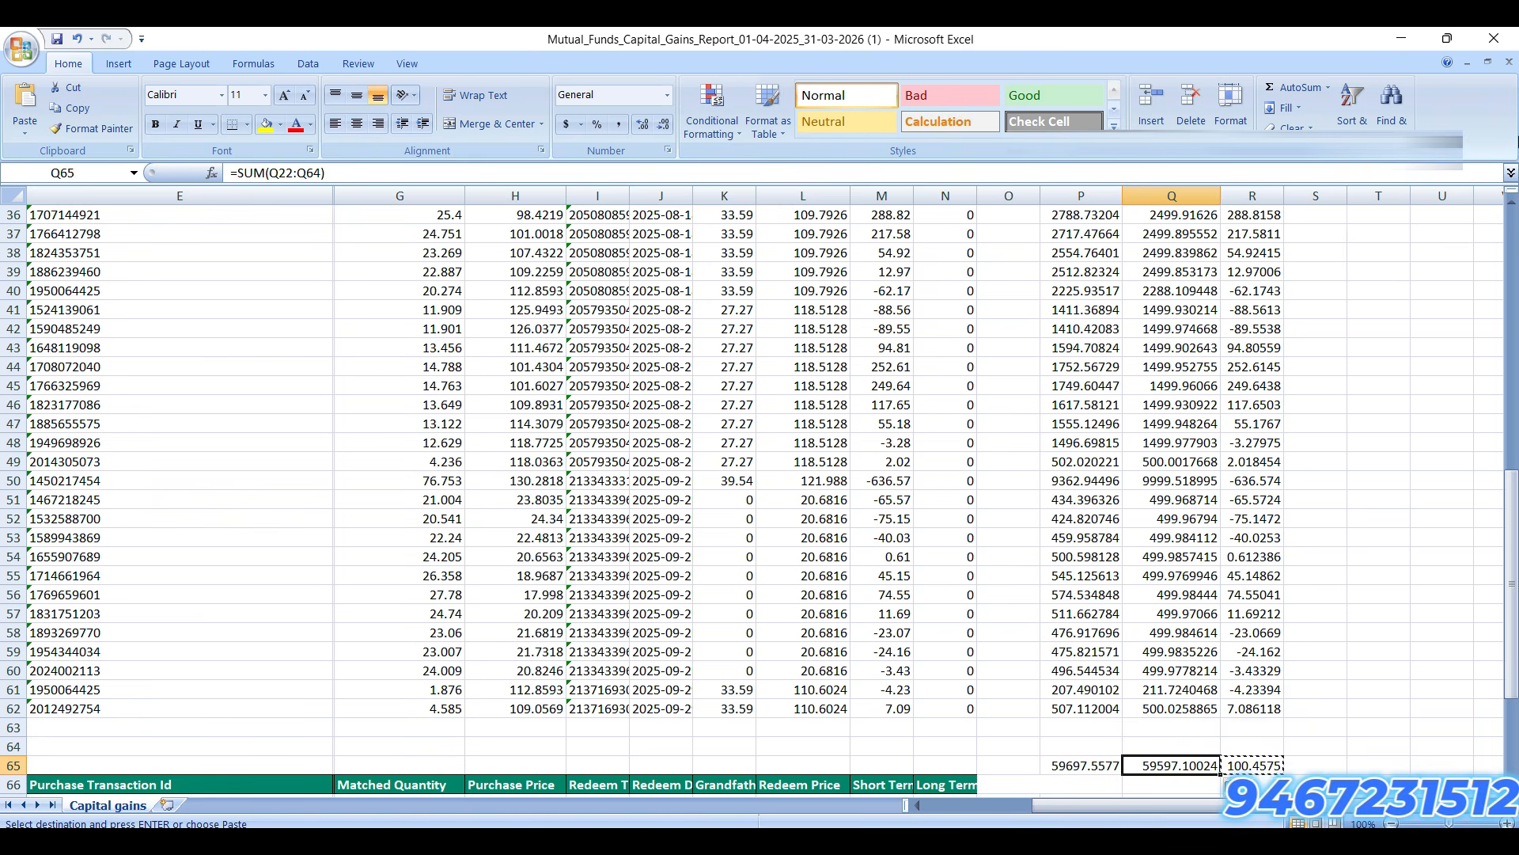
{"action": "key", "text": "Escape"}
Step: Review the Sale Value column and the three totals in row 65
{"action": "key", "text": "Left"}
{"action": "key", "text": "Up"}
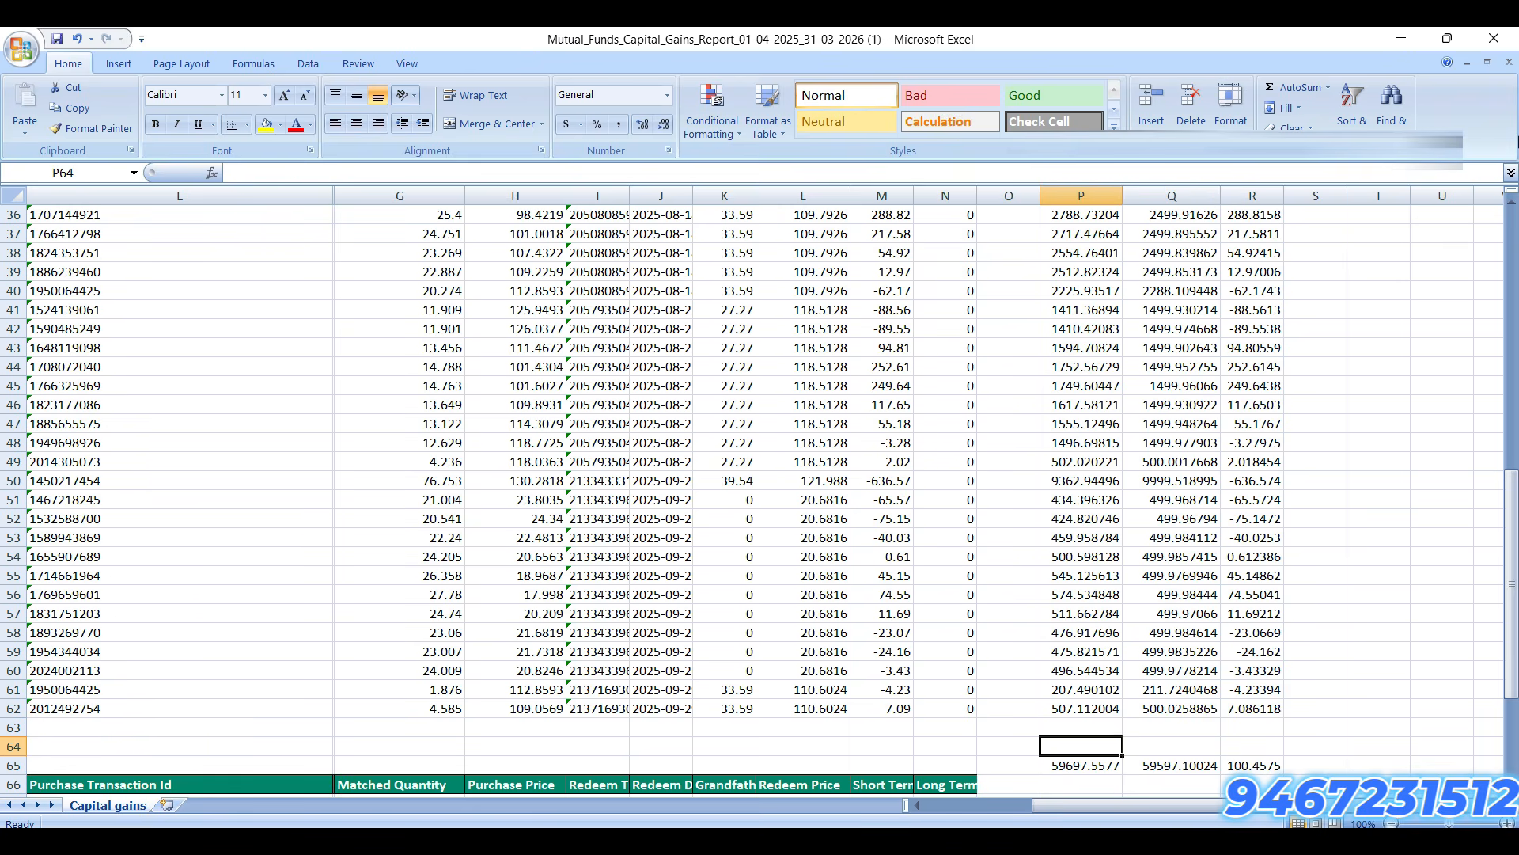
{"action": "key", "text": "ctrl+Up"}
{"action": "key", "text": "ctrl+Up"}
{"action": "key", "text": "ctrl+Down"}
{"action": "key", "text": "ctrl+Down"}
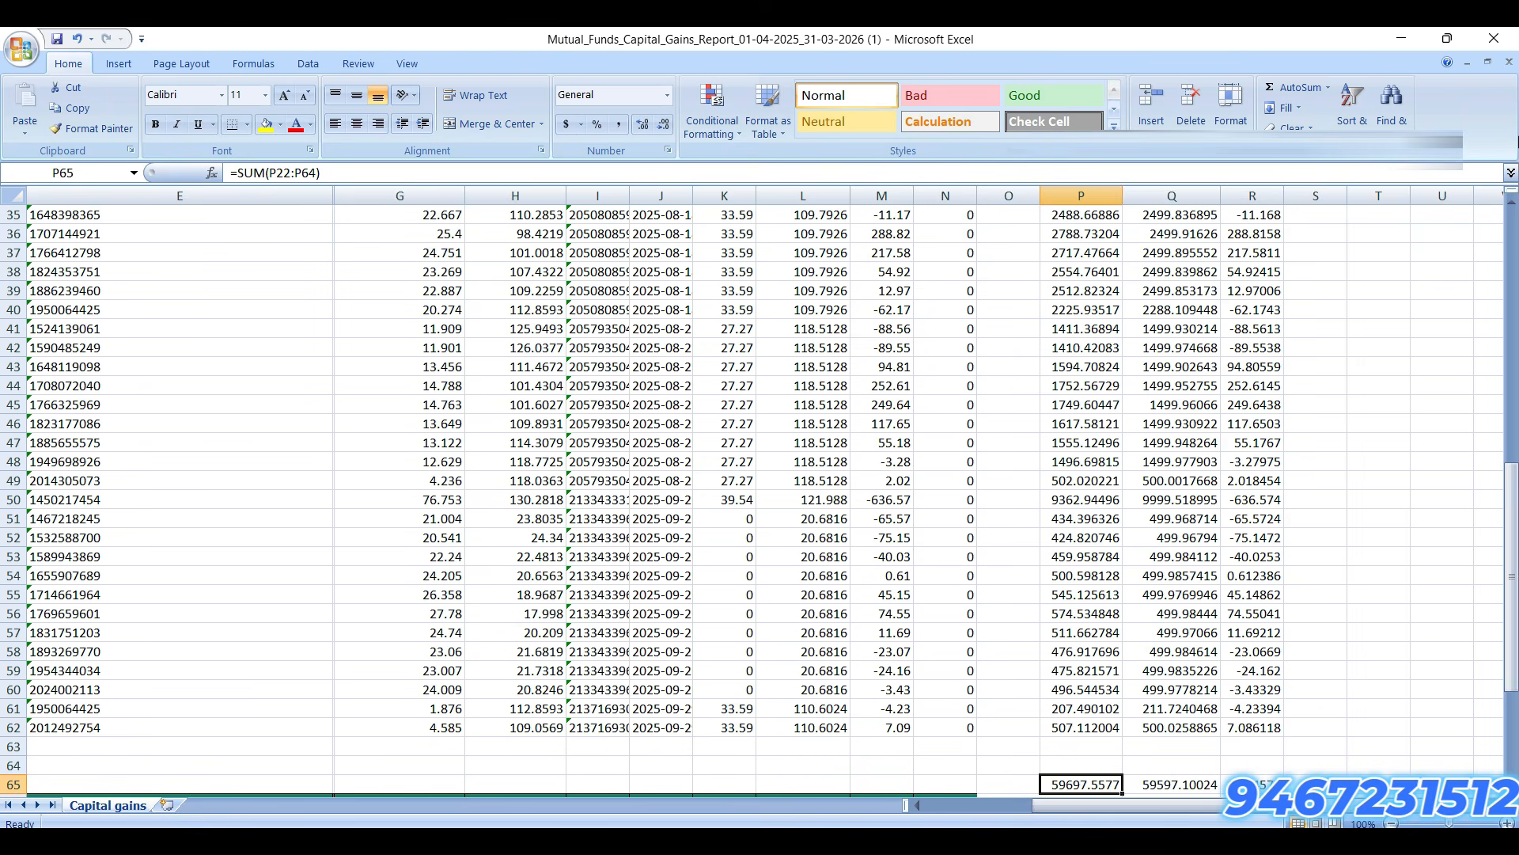
{"action": "key", "text": "Right"}
{"action": "key", "text": "Right"}
{"action": "key", "text": "Left"}
{"action": "key", "text": "Left"}
Step: Copy the totals in P65:R65 and paste them as values into F12:H12 of Sheet3 in the Balance Sheet 2025-26 workbook
{"action": "key", "text": "shift+Right"}
{"action": "key", "text": "shift+Right"}
{"action": "key", "text": "ctrl+c"}
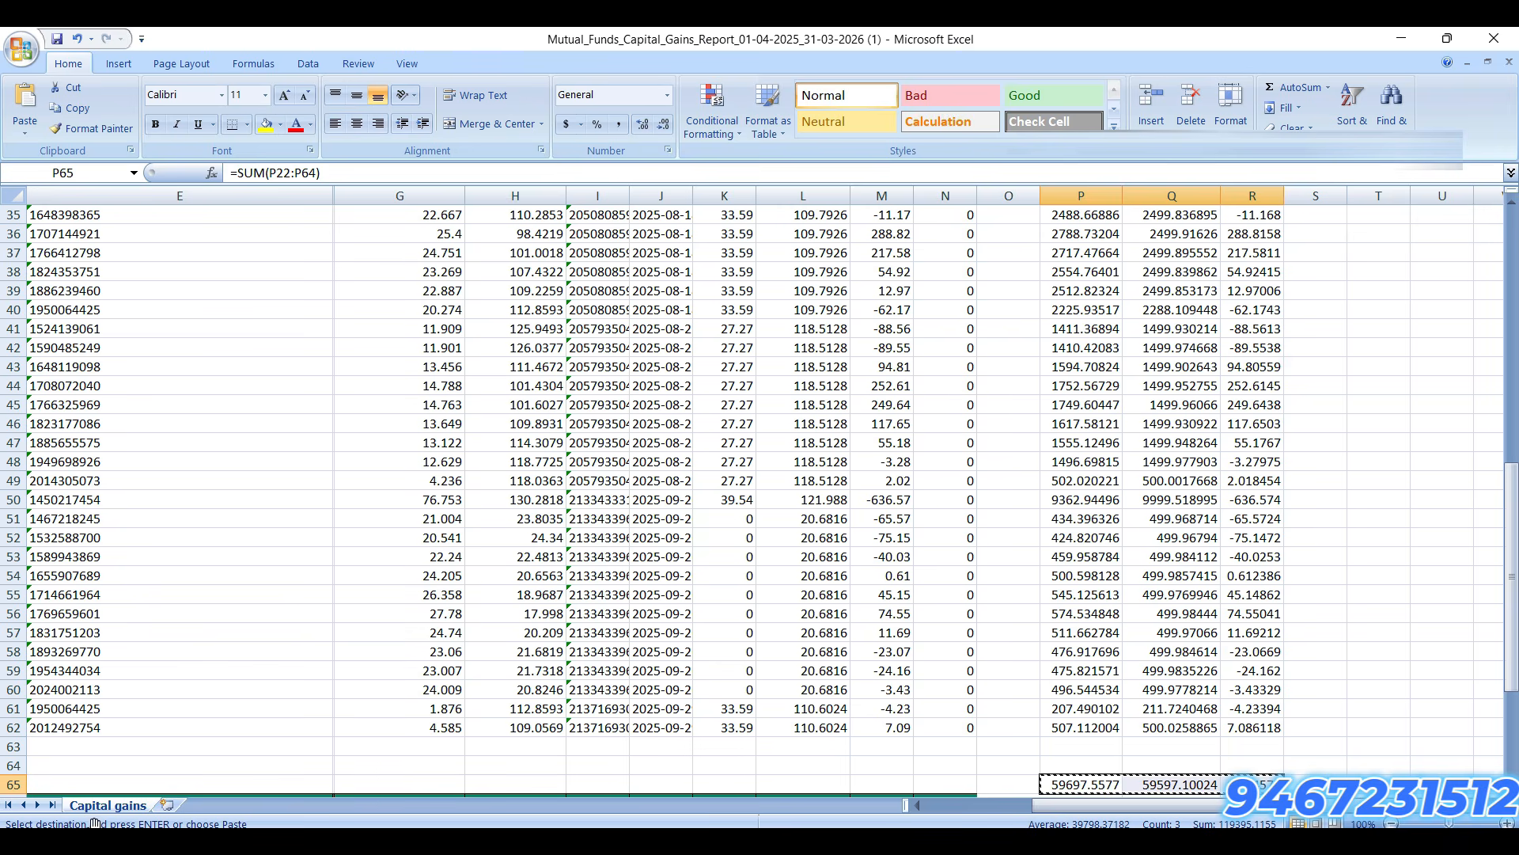
{"action": "key", "text": "alt+Tab"}
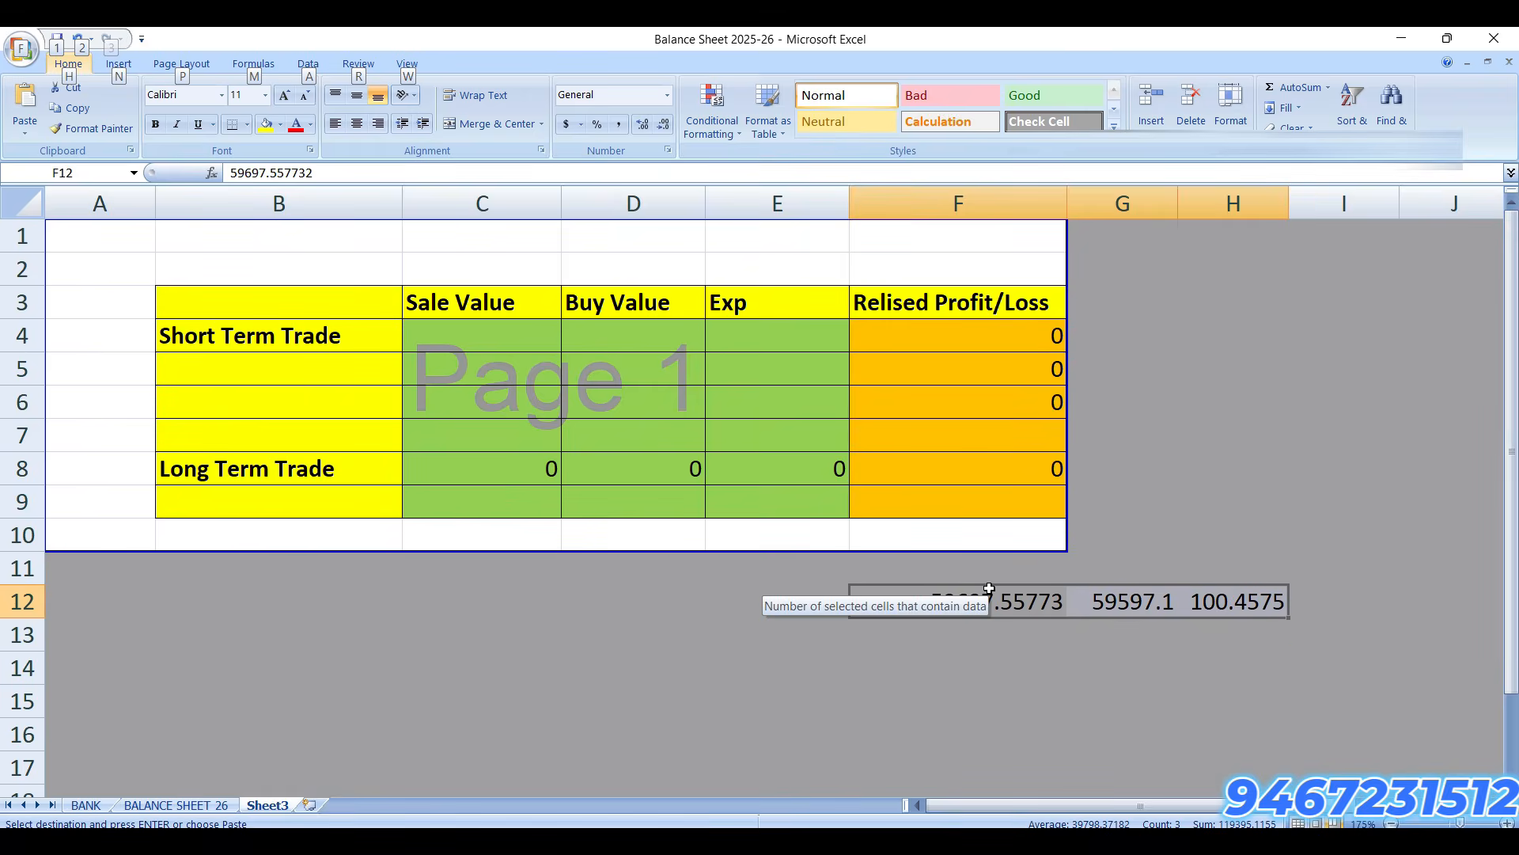
{"action": "left_click", "coordinate": [1021, 600]}
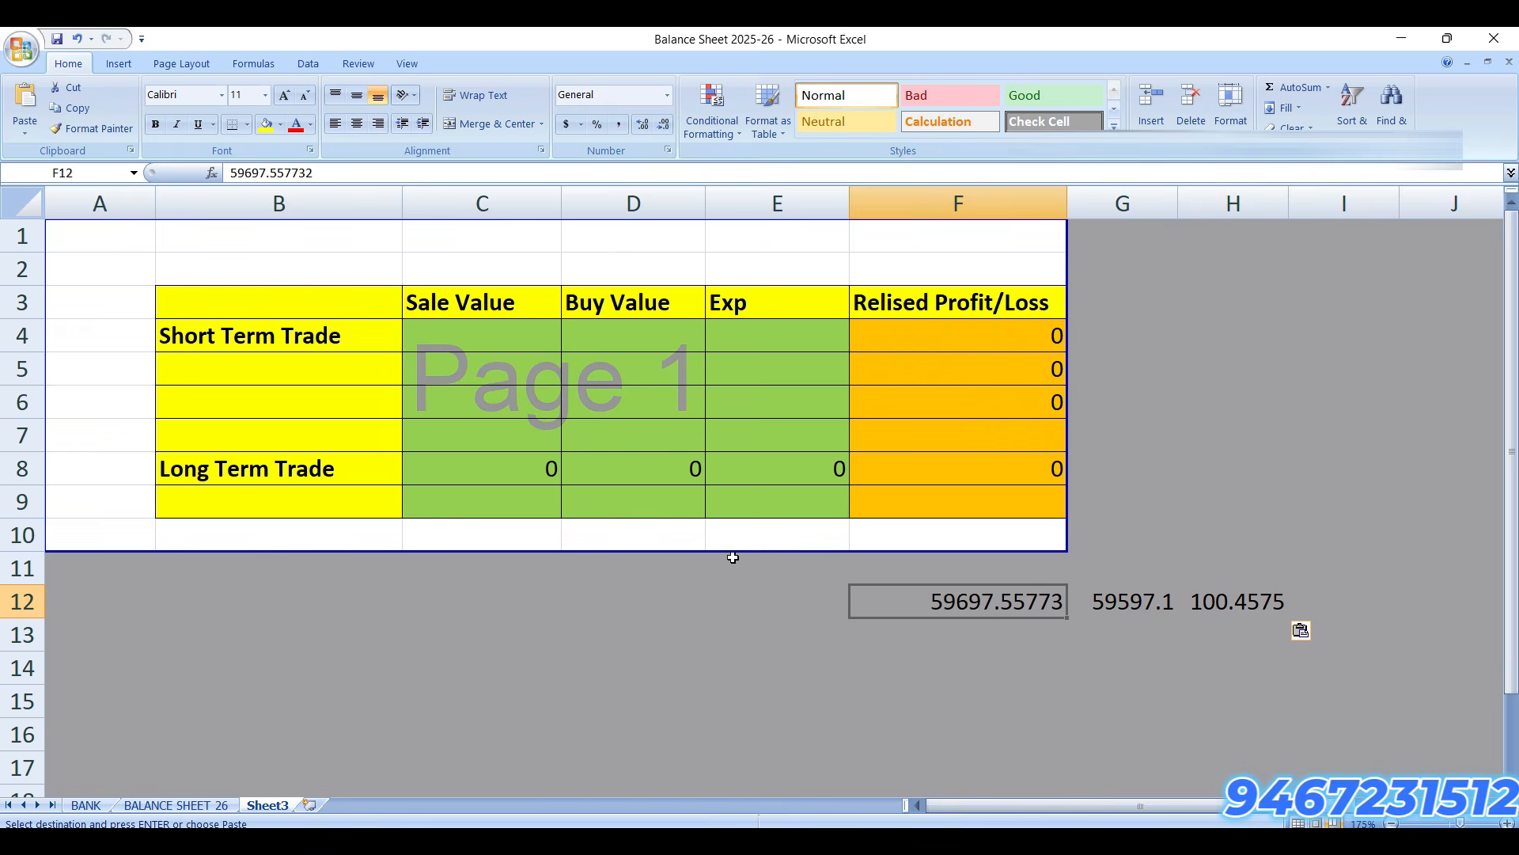
Step: Enter 59697.55 as Sale Value and 59597.1 as Buy Value for Short Term Trade in C4 and D4
{"action": "left_click", "coordinate": [503, 336]}
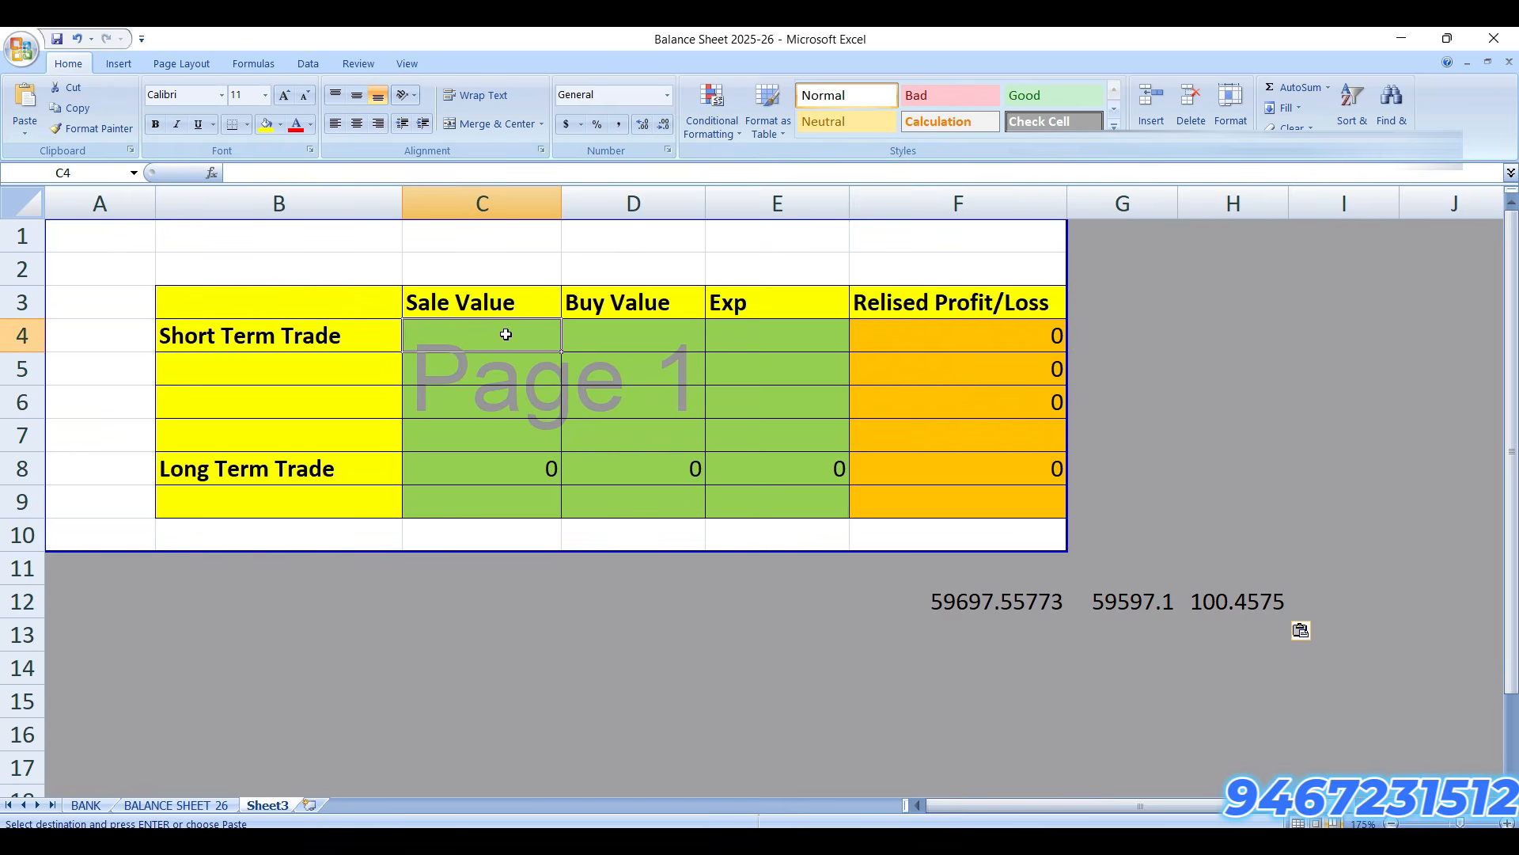
{"action": "type", "text": "59"}
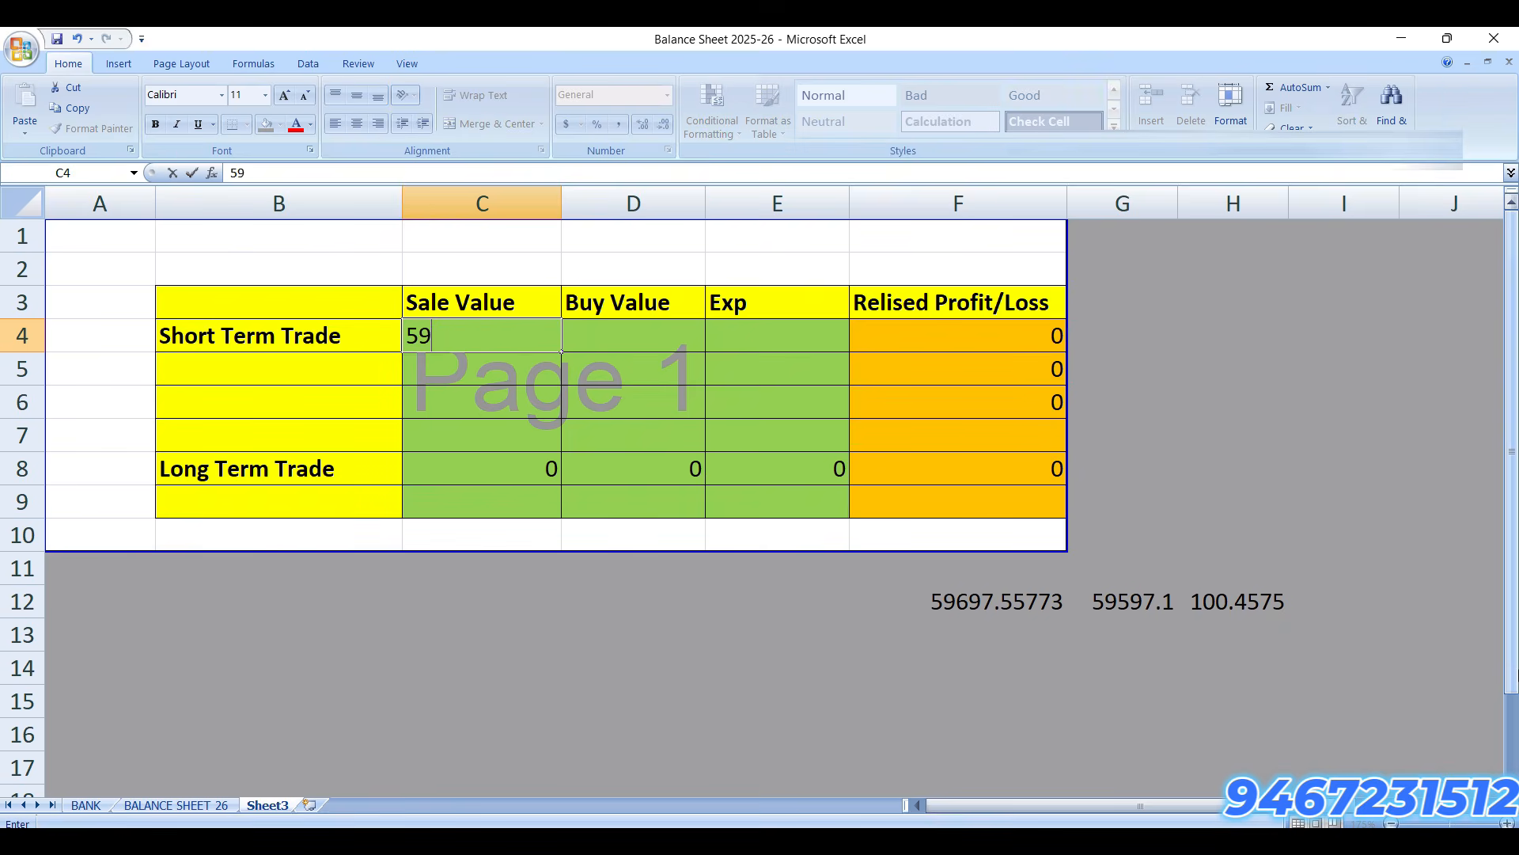
{"action": "type", "text": "697.55"}
{"action": "key", "text": "Tab"}
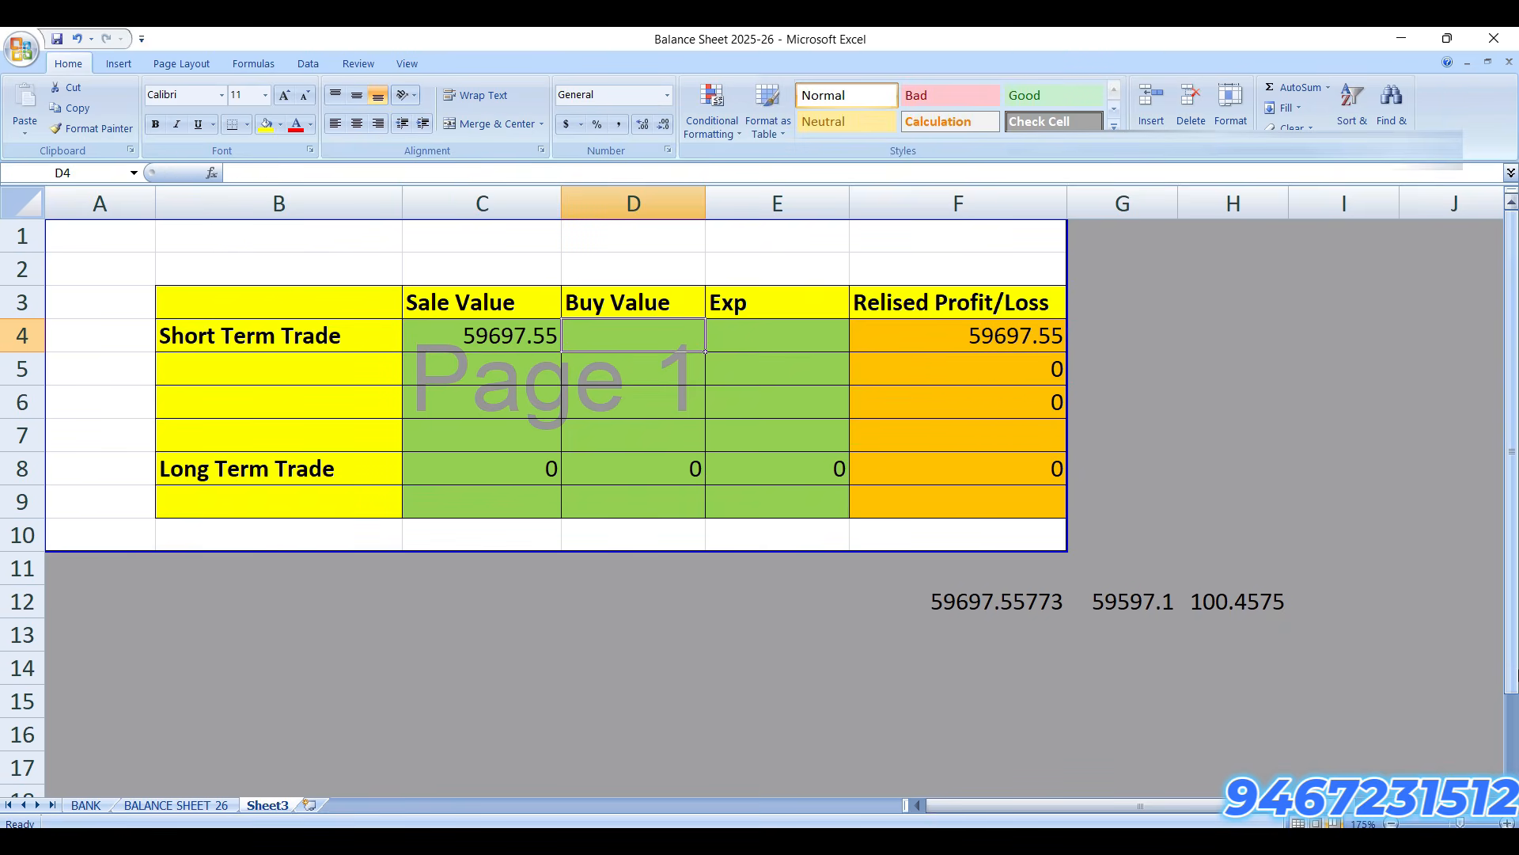
{"action": "type", "text": "59597.1"}
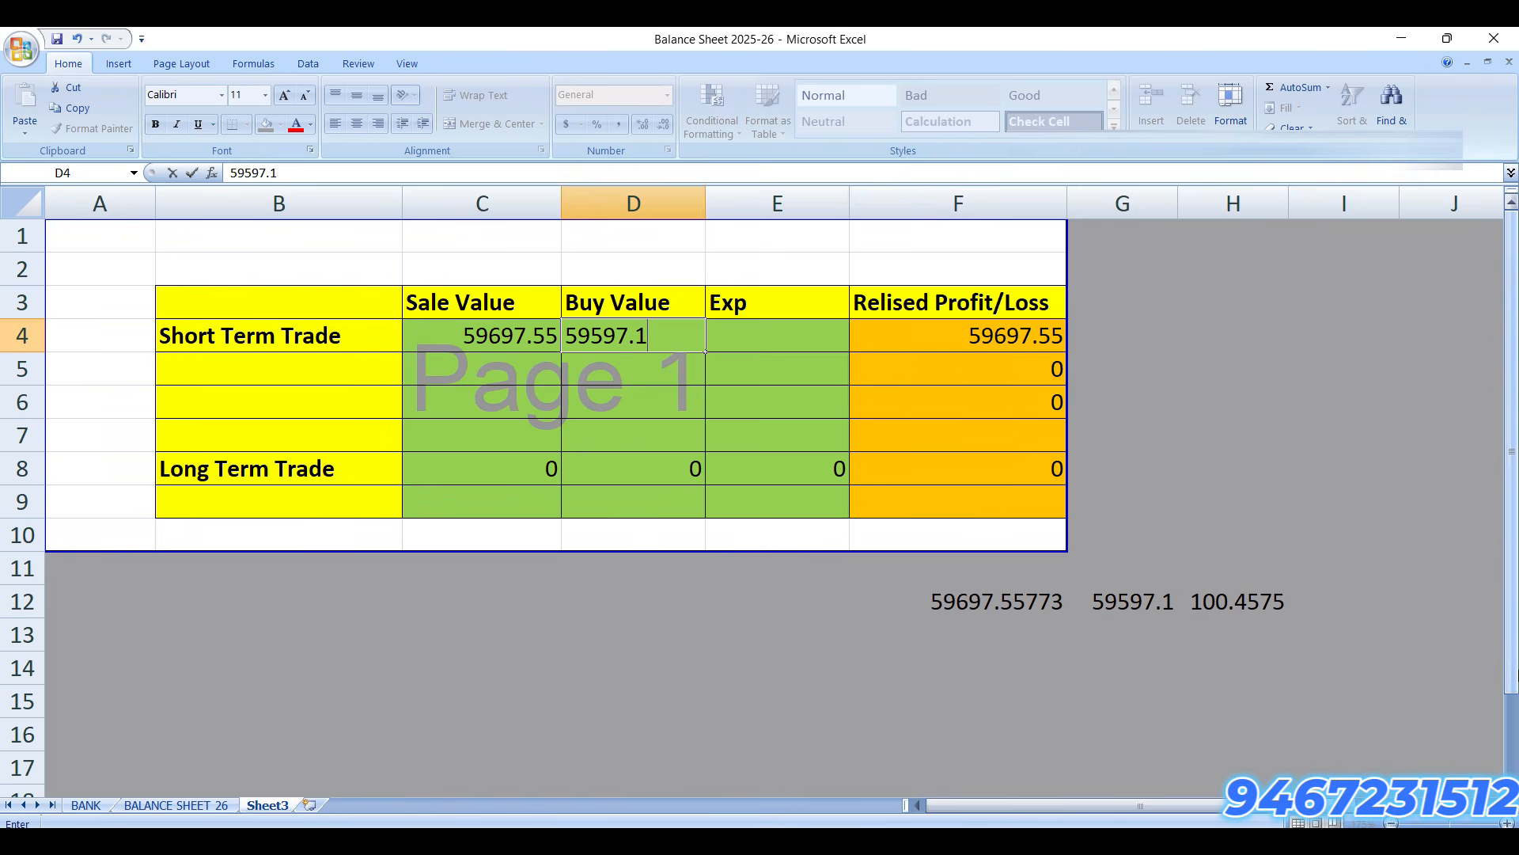
{"action": "key", "text": "Return"}
Step: Enter the rounded Short Term Trade values, 59698 as Sale Value in C4 and 59597 as Buy Value in D4
{"action": "key", "text": "Up"}
{"action": "type", "text": "5969"}
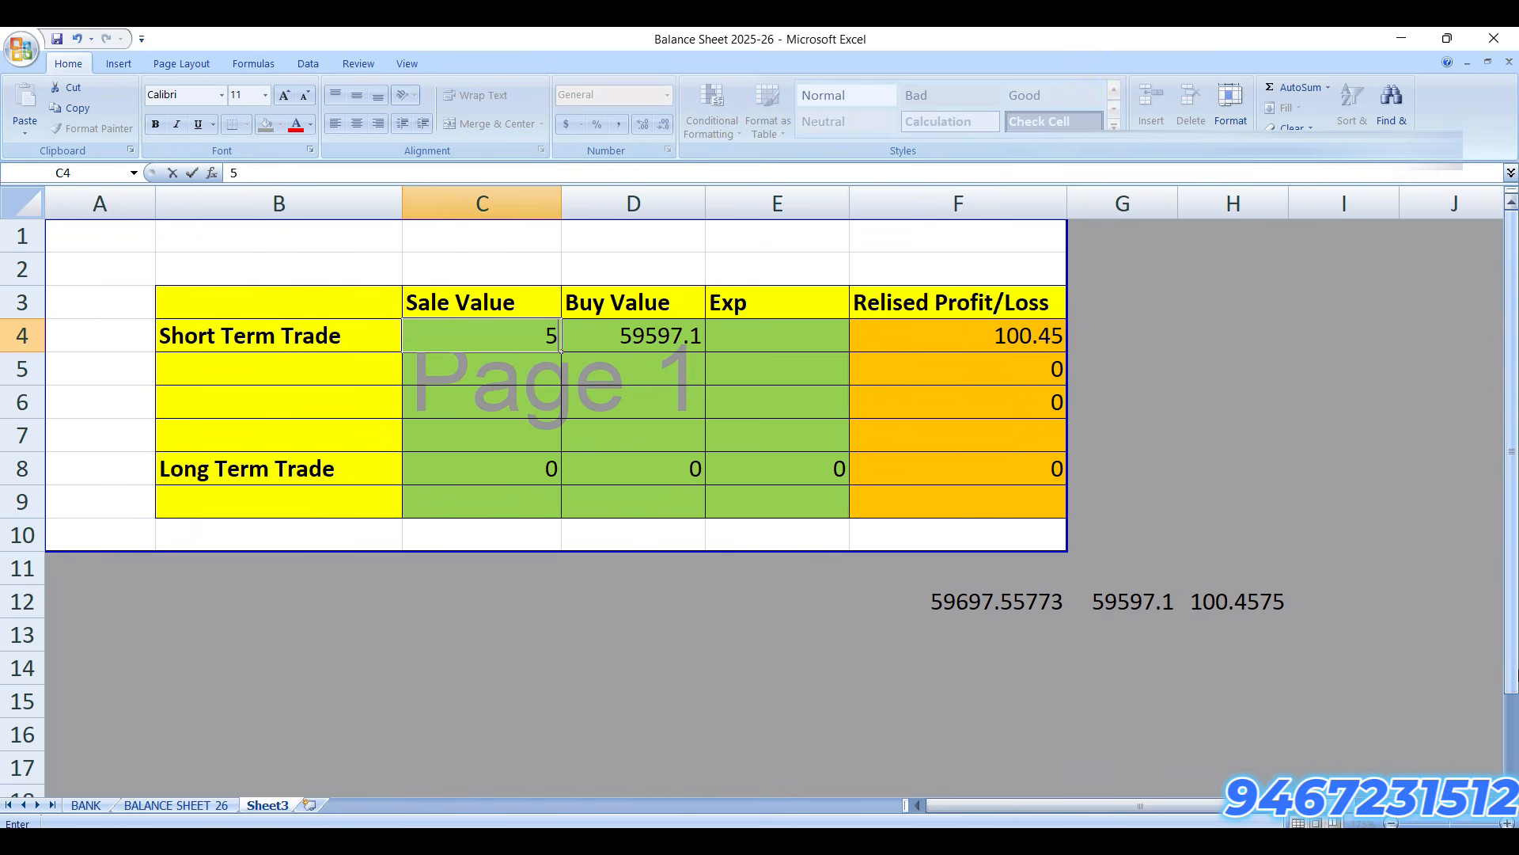
{"action": "type", "text": "8"}
{"action": "key", "text": "Tab"}
{"action": "type", "text": "59597"}
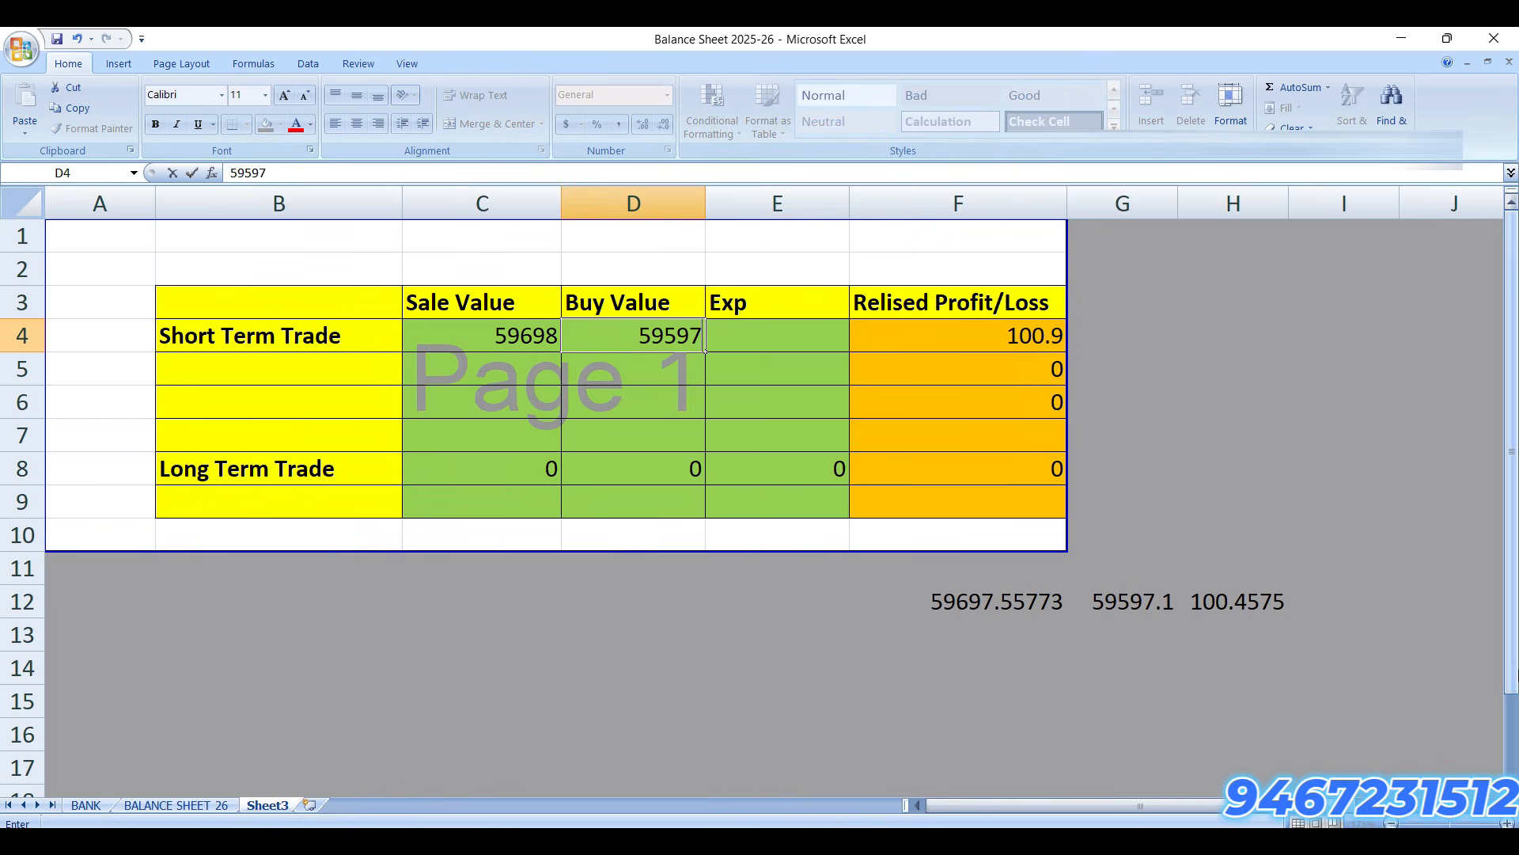
{"action": "key", "text": "Tab"}
{"action": "key", "text": "Right"}
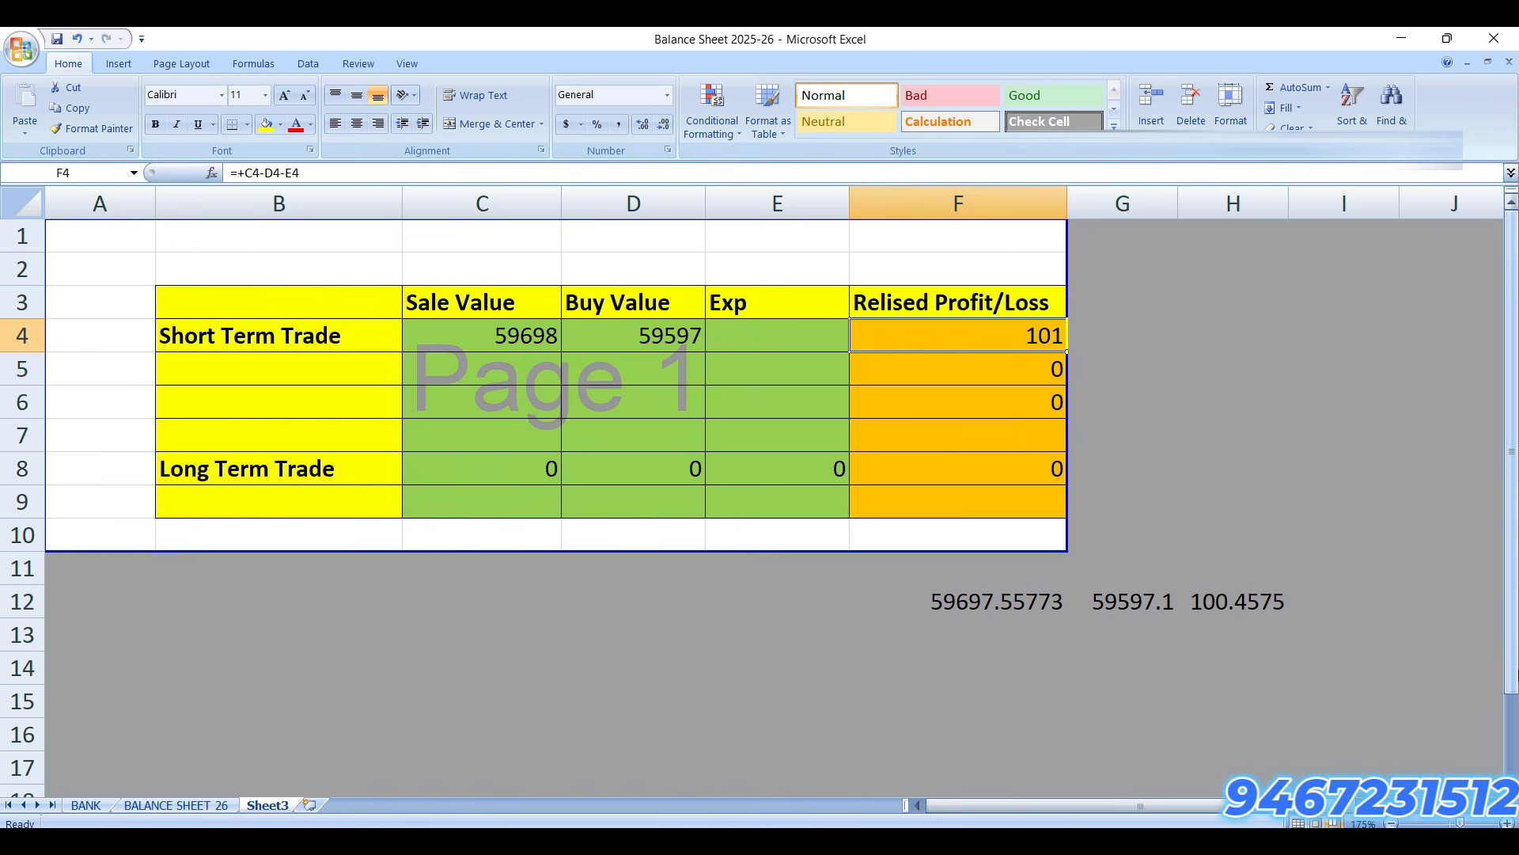
{"action": "key", "text": "Left"}
{"action": "key", "text": "Left"}
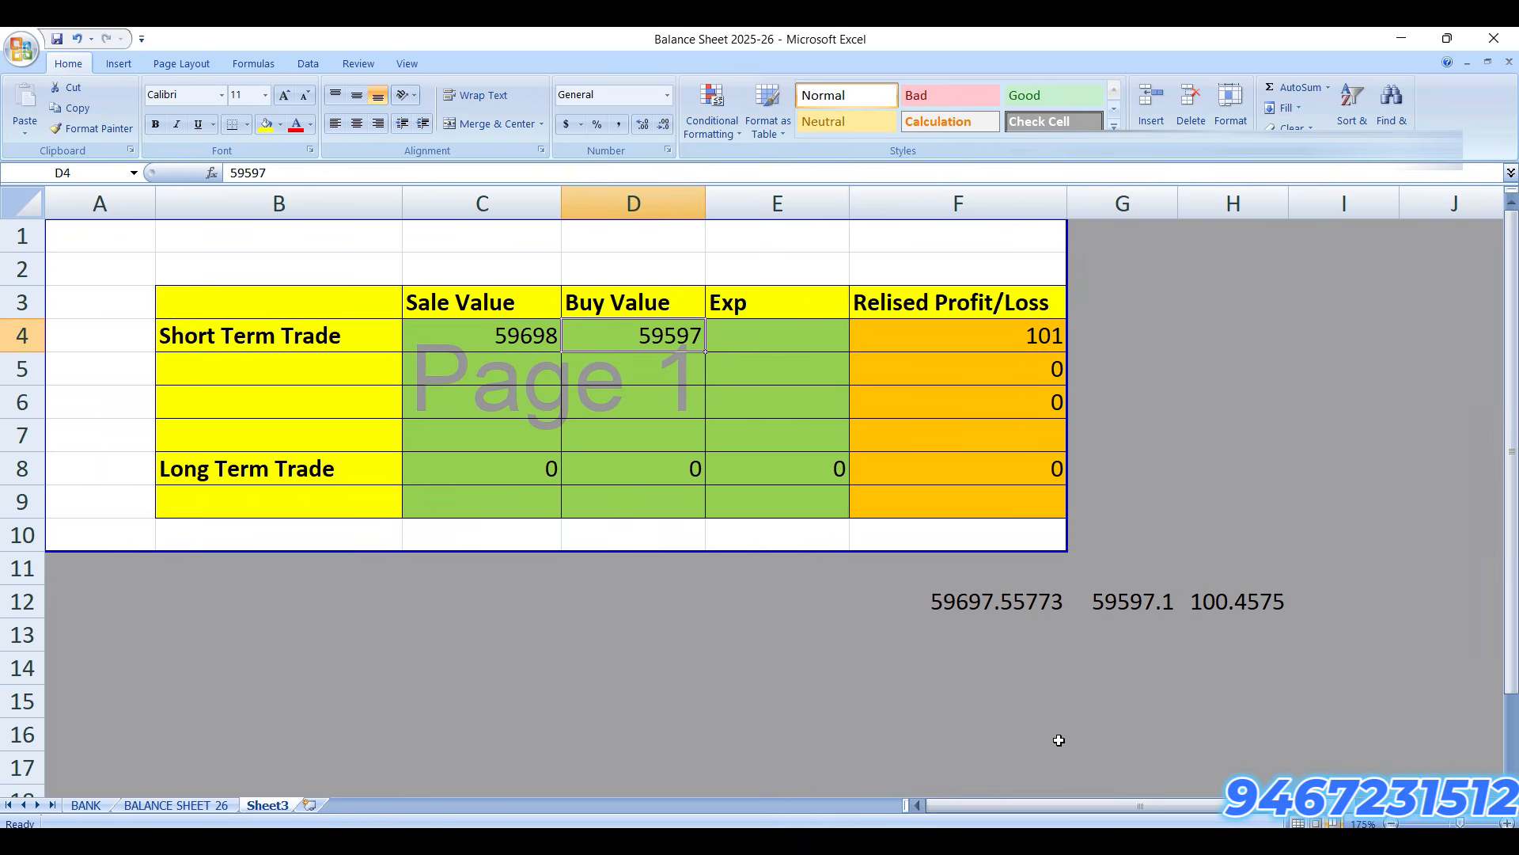
{"action": "left_click", "coordinate": [1137, 606]}
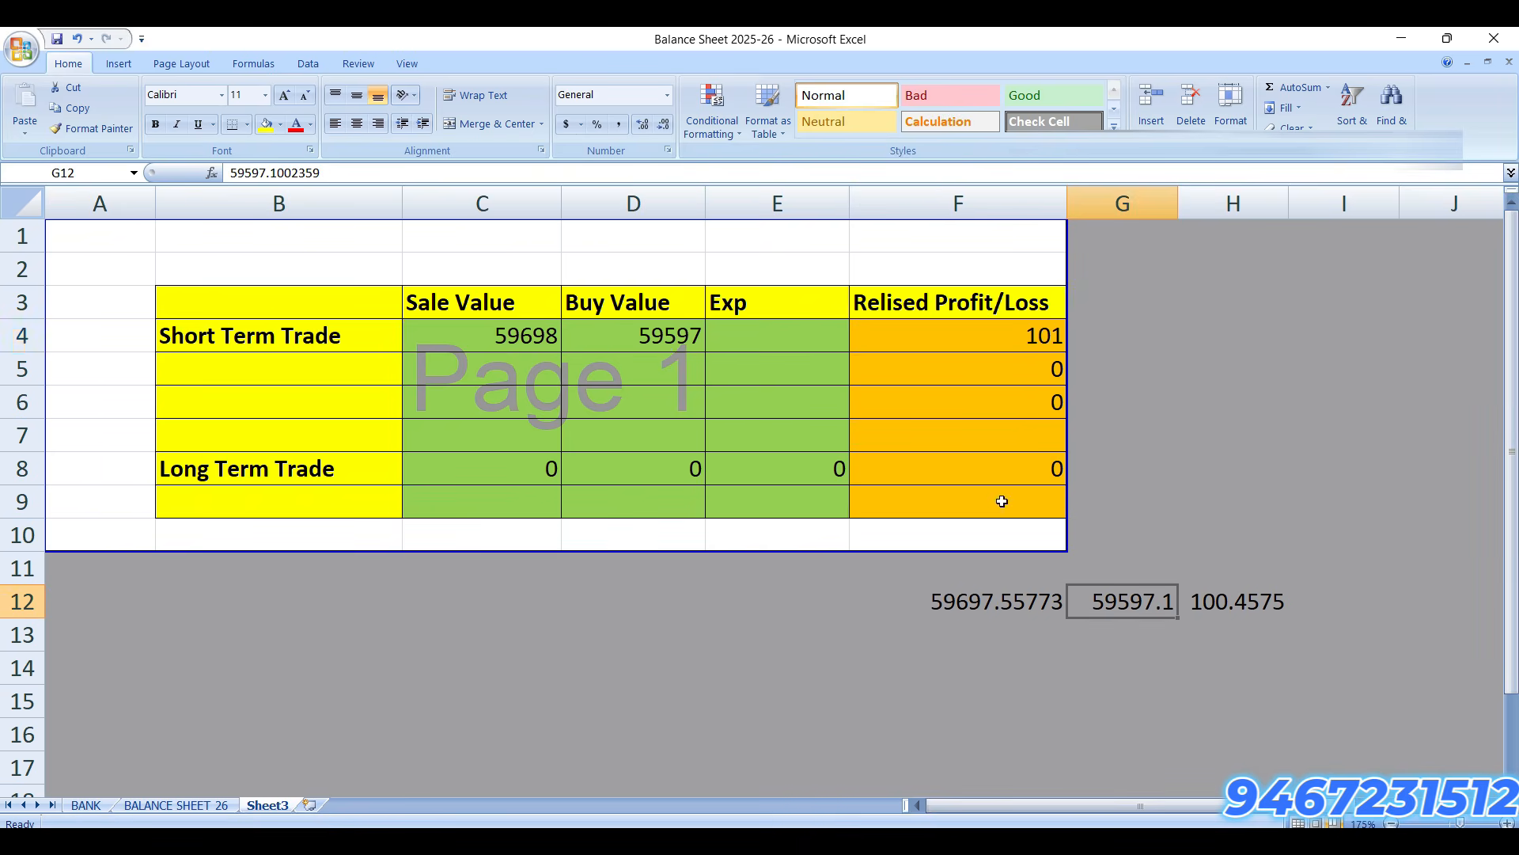
Step: Switch to the mutual fund capital gains workbook and examine the capital gain summary near the sheet's start
{"action": "left_click", "coordinate": [1154, 840]}
{"action": "left_click", "coordinate": [1214, 789]}
{"action": "left_click", "coordinate": [1023, 736]}
{"action": "scroll", "coordinate": [1005, 676], "scroll_direction": "up", "scroll_amount": 9}
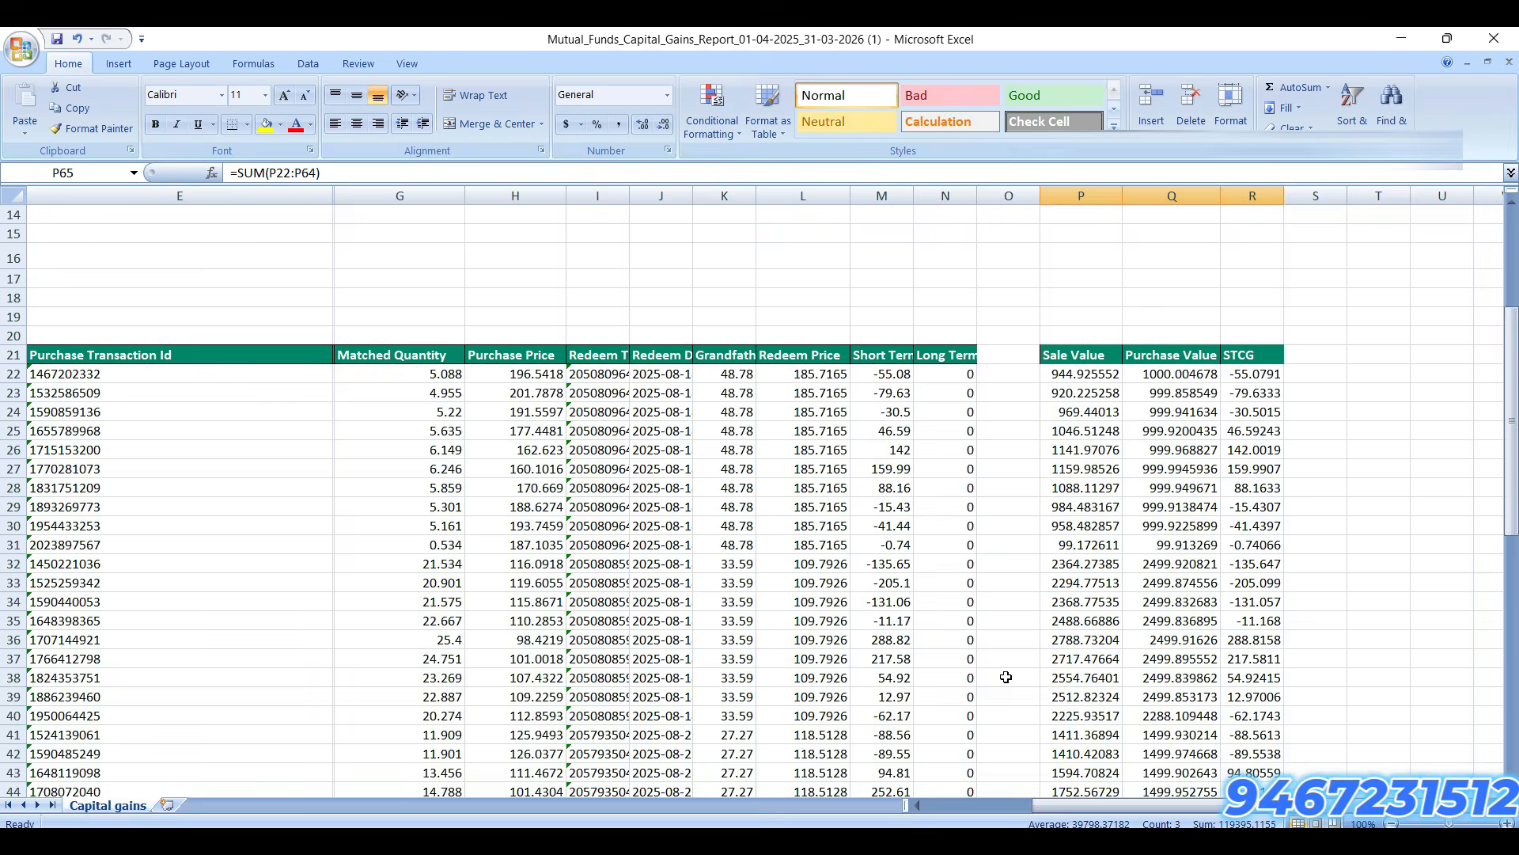
{"action": "key", "text": "ctrl+Home"}
{"action": "key", "text": "Down"}
{"action": "key", "text": "Down"}
{"action": "key", "text": "Down"}
{"action": "key", "text": "Down"}
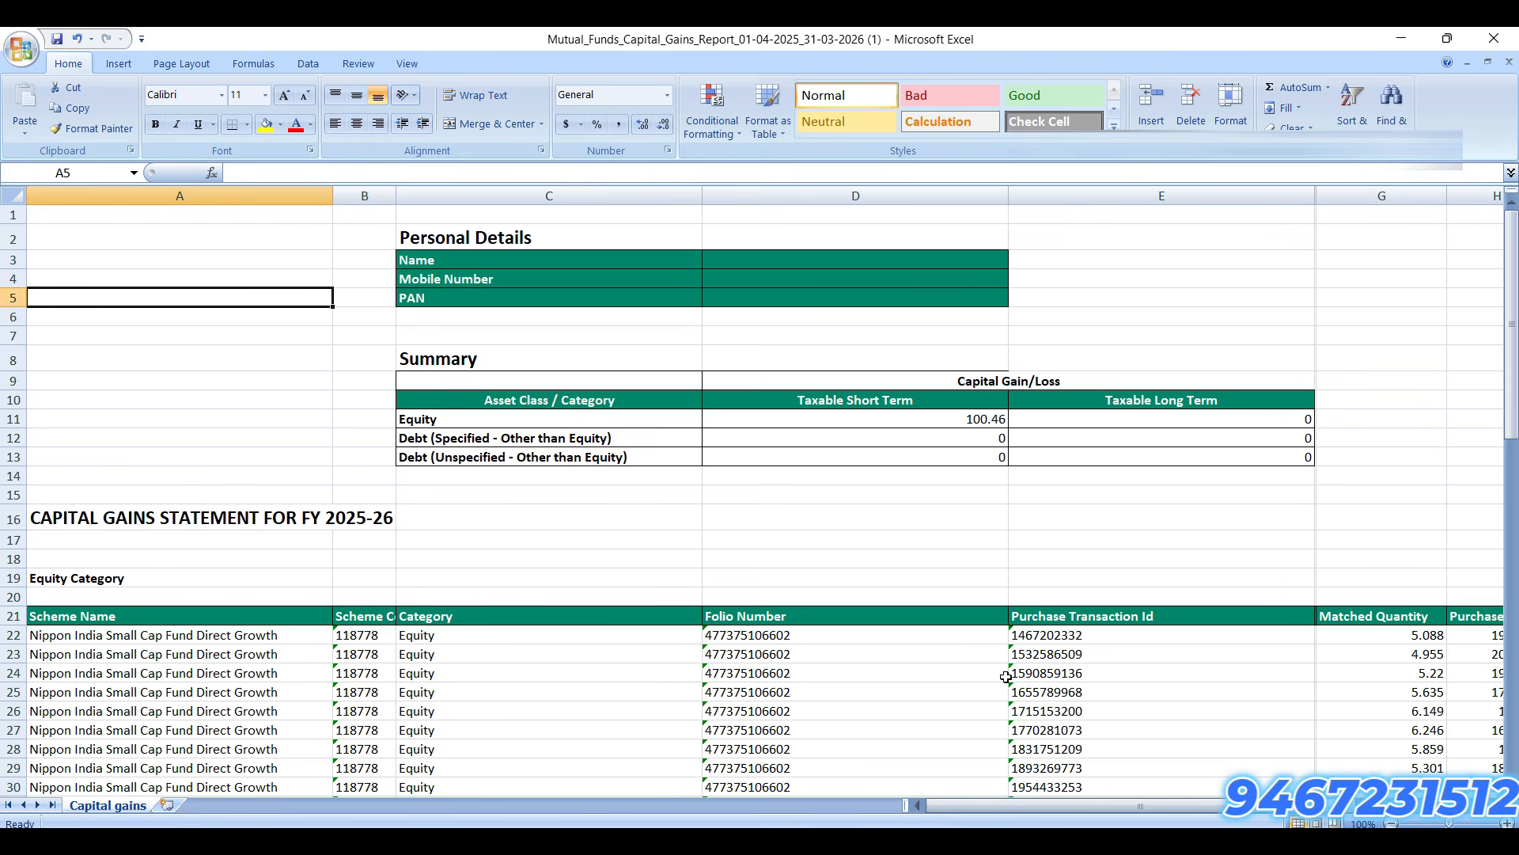
{"action": "key", "text": "Up"}
{"action": "key", "text": "Up"}
{"action": "key", "text": "Right"}
{"action": "key", "text": "Right"}
{"action": "key", "text": "Right"}
{"action": "key", "text": "Right"}
{"action": "key", "text": "Down"}
{"action": "key", "text": "Down"}
{"action": "key", "text": "Down"}
{"action": "key", "text": "Down"}
{"action": "key", "text": "Down"}
{"action": "key", "text": "Down"}
{"action": "key", "text": "Down"}
{"action": "key", "text": "Down"}
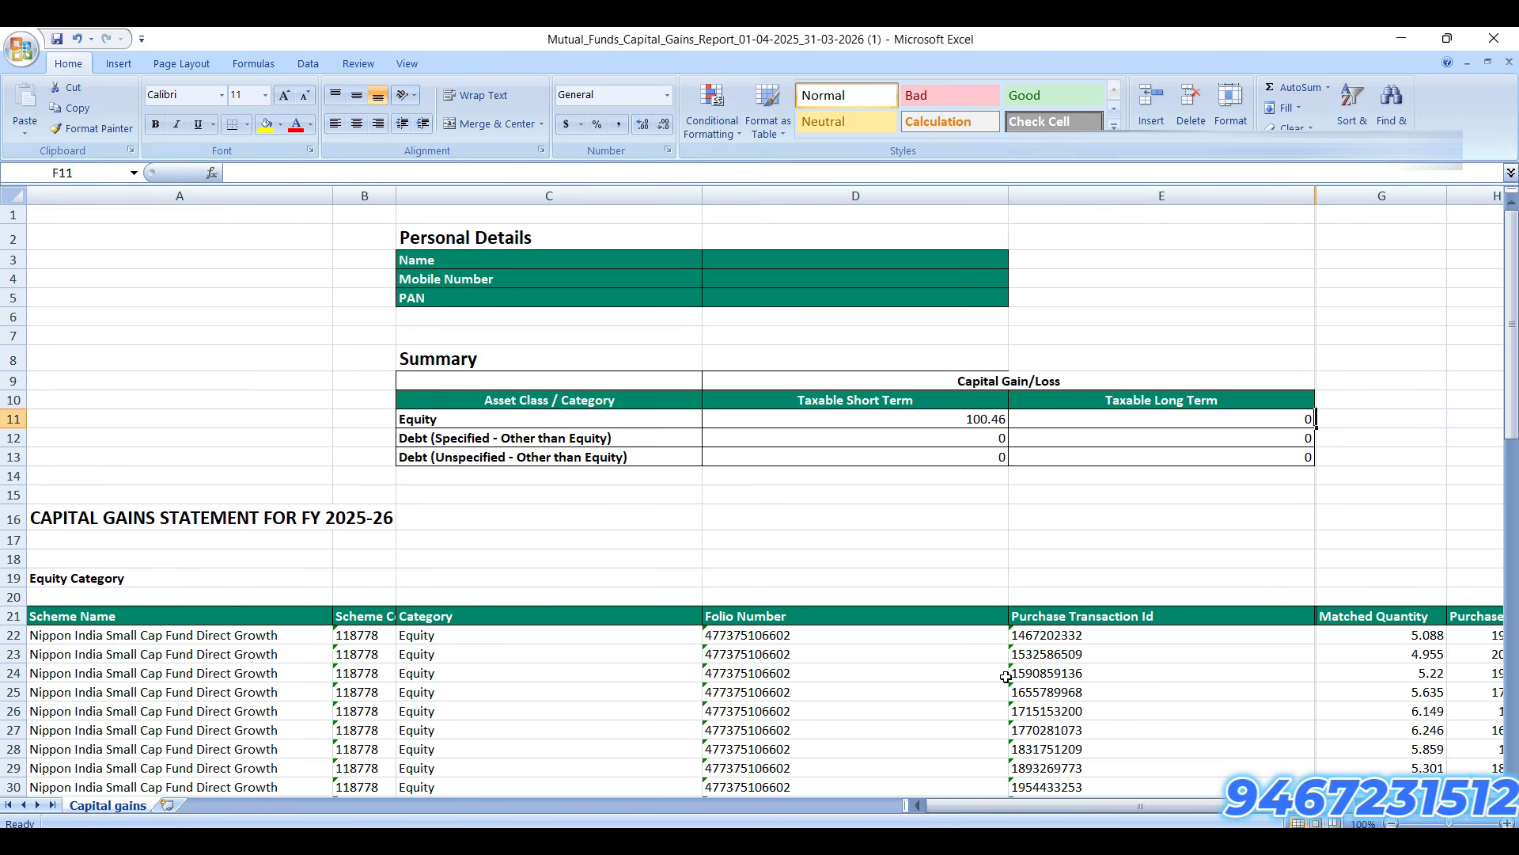
Step: Highlight the Equity taxable short-term gain in D11 with a yellow fill
{"action": "key", "text": "Left"}
{"action": "key", "text": "Left"}
{"action": "key", "text": "Left"}
{"action": "key", "text": "Right"}
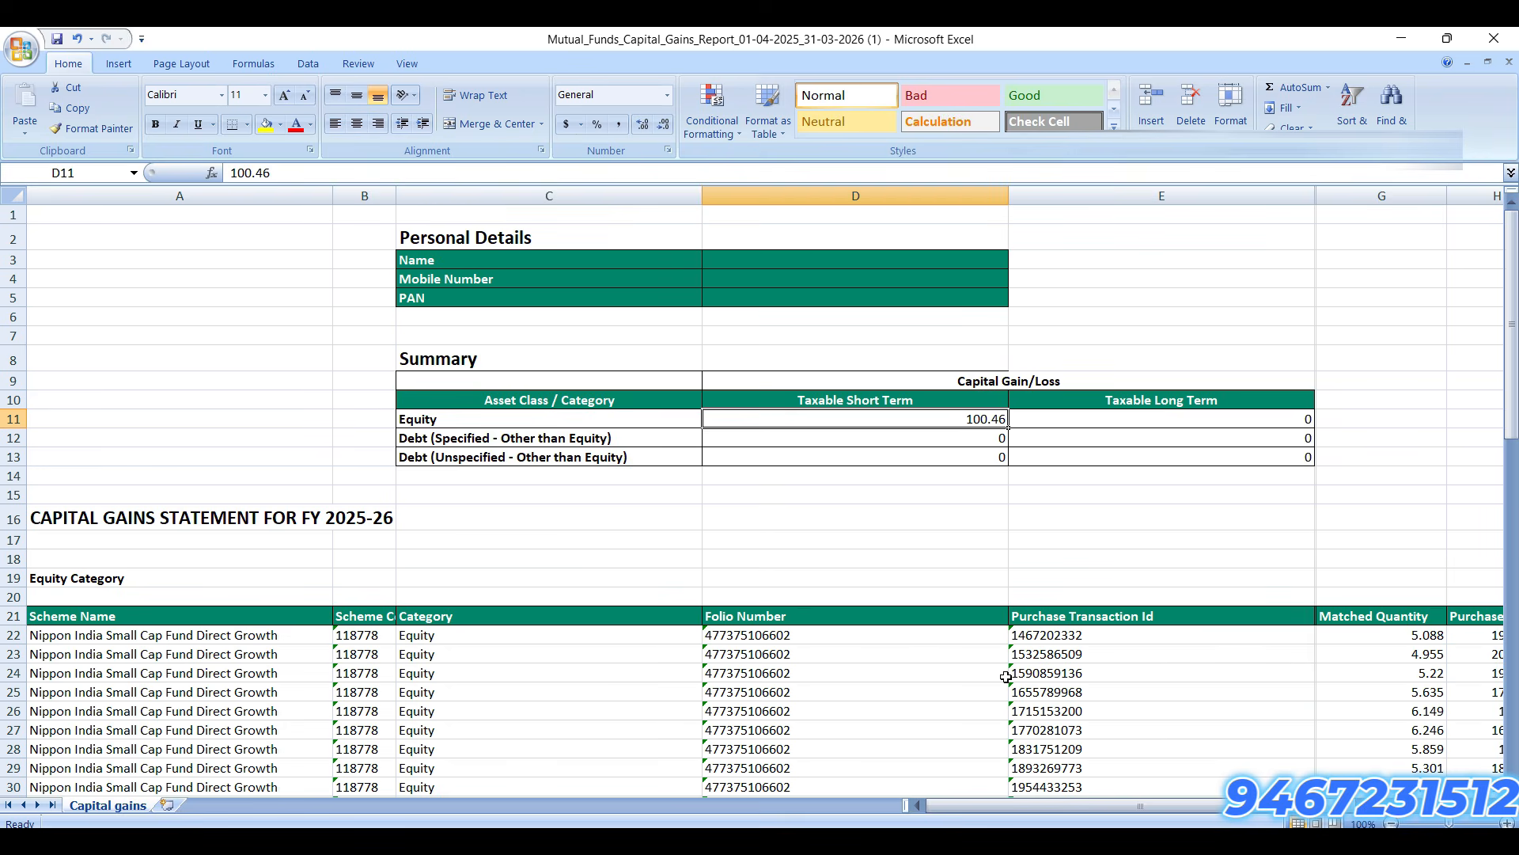
{"action": "left_click", "coordinate": [265, 126]}
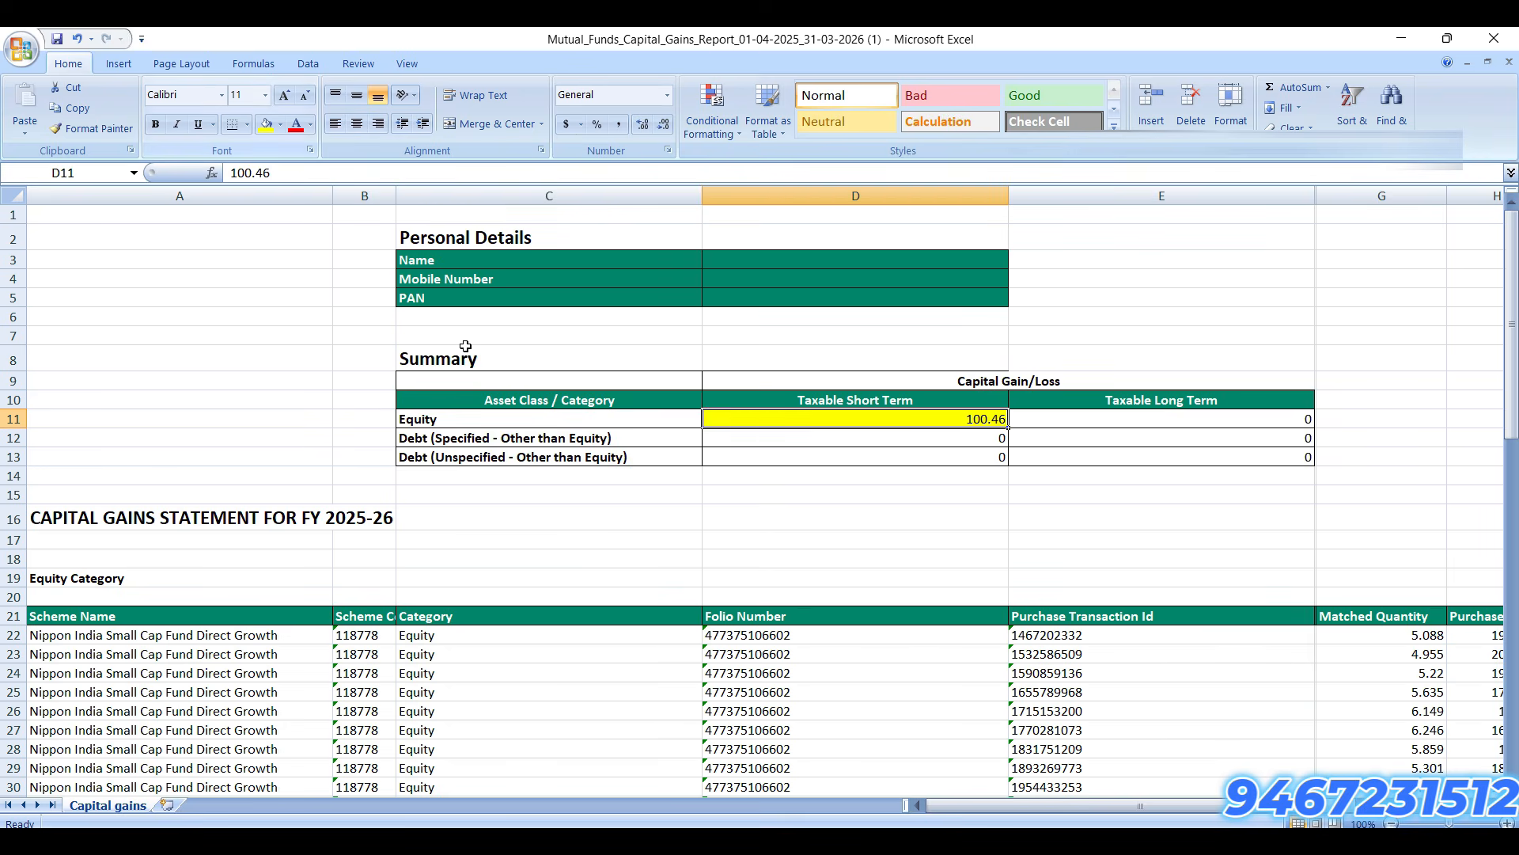
{"action": "left_click", "coordinate": [737, 444]}
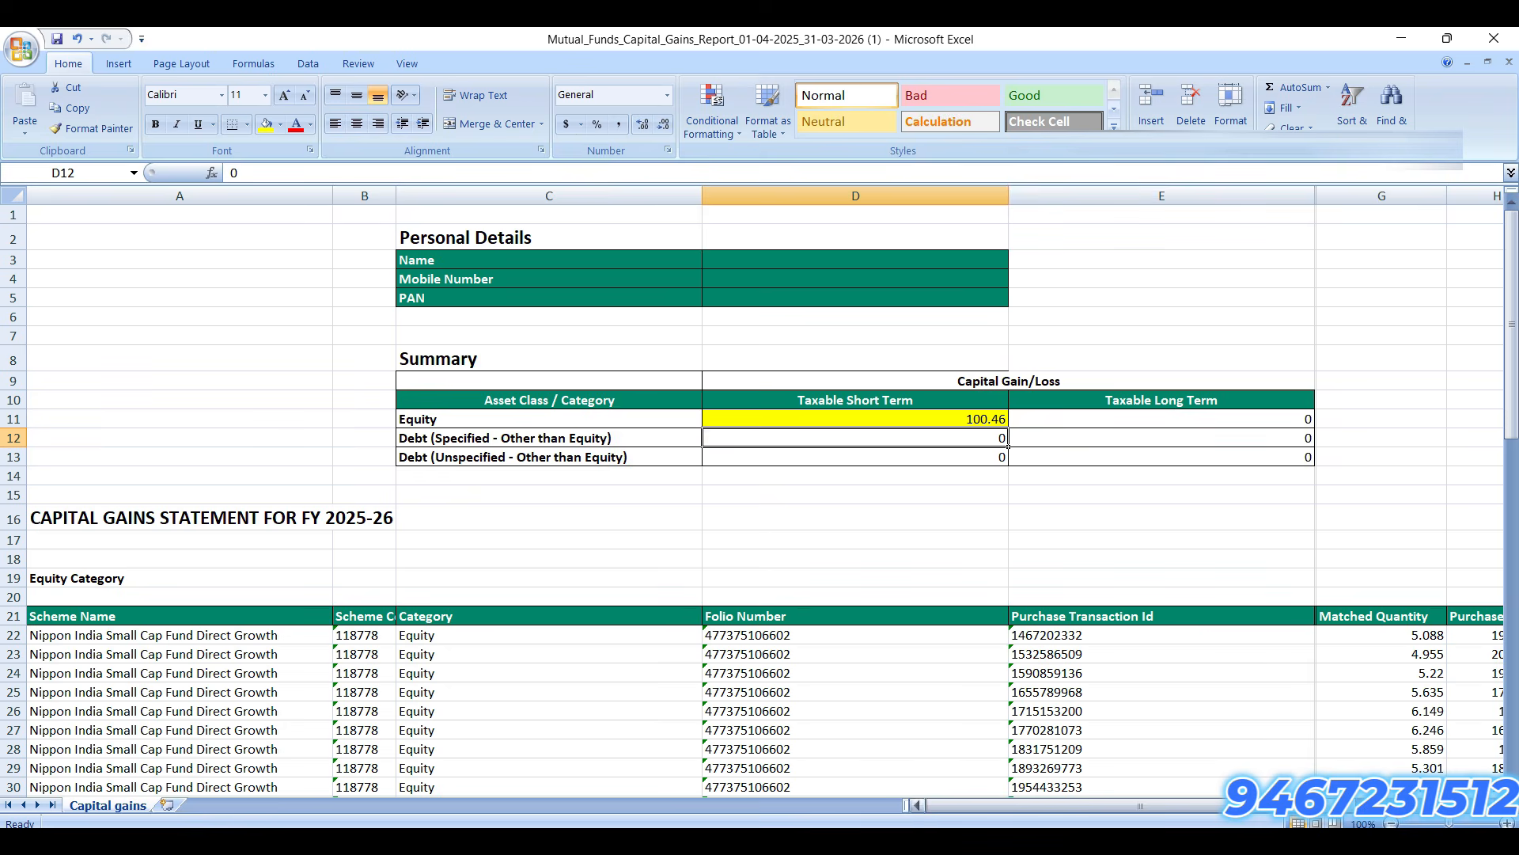
Step: Switch to the stocks capital gains report and select the Intraday and Short Term P&L figures in A23:B24
{"action": "key", "text": "alt+Tab"}
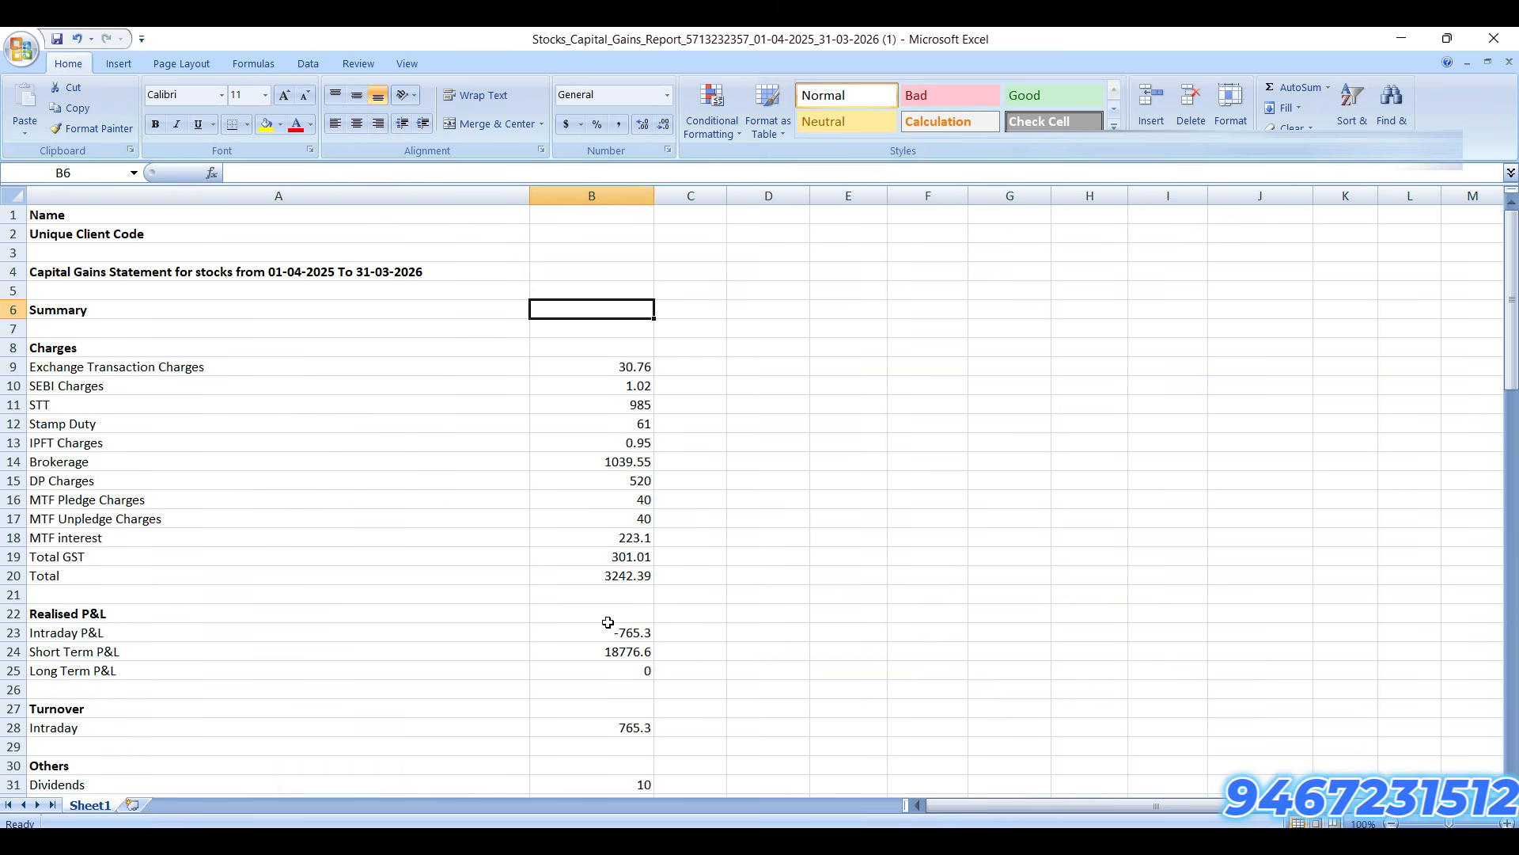
{"action": "scroll", "coordinate": [608, 625], "scroll_direction": "down", "scroll_amount": 2}
{"action": "scroll", "coordinate": [608, 625], "scroll_direction": "up", "scroll_amount": 1}
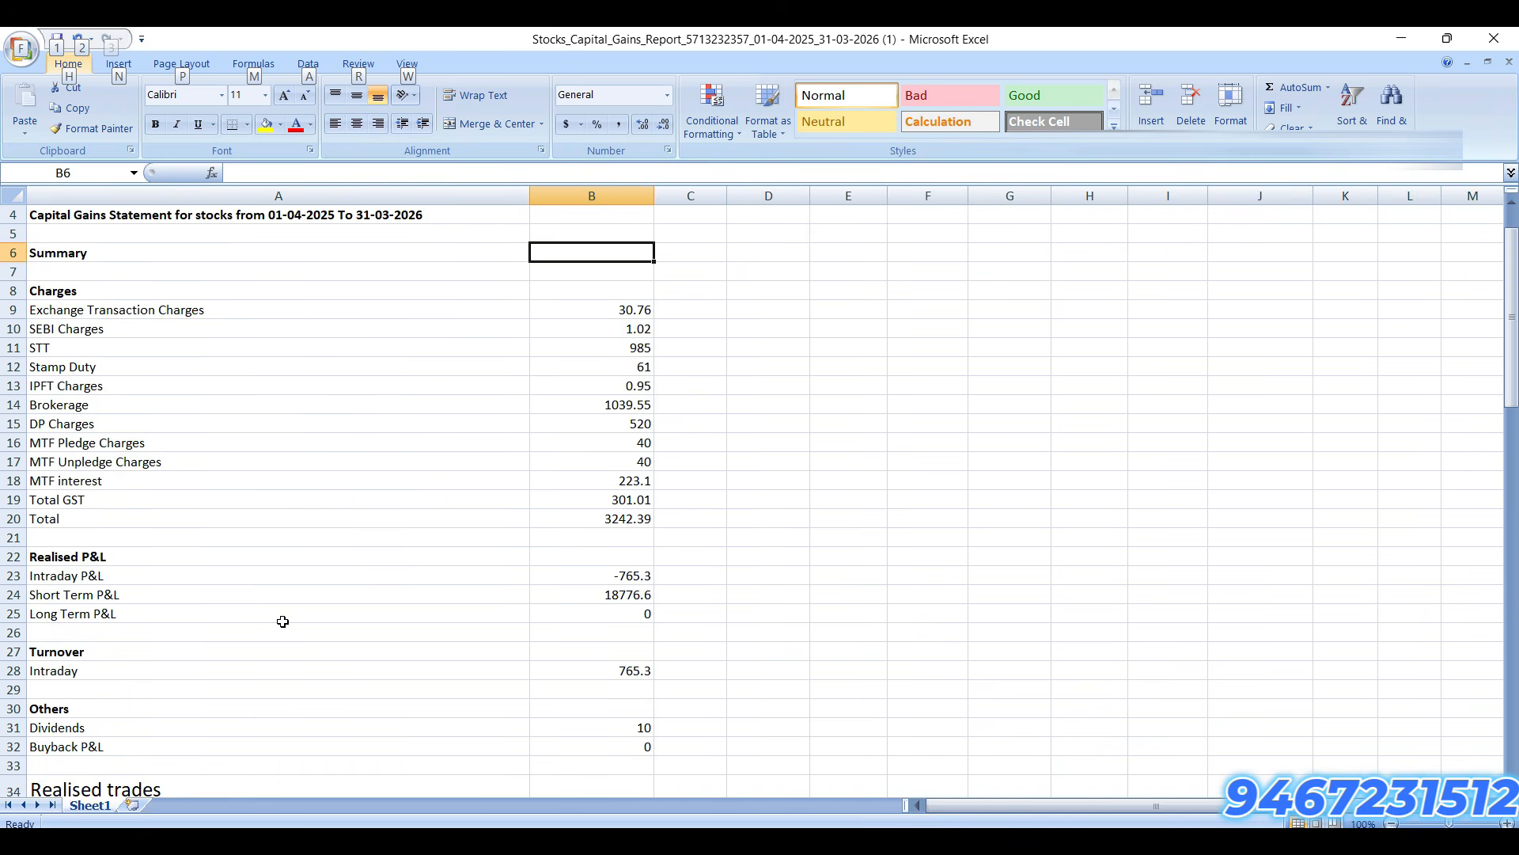
{"action": "left_click_drag", "start_coordinate": [79, 579], "coordinate": [645, 593]}
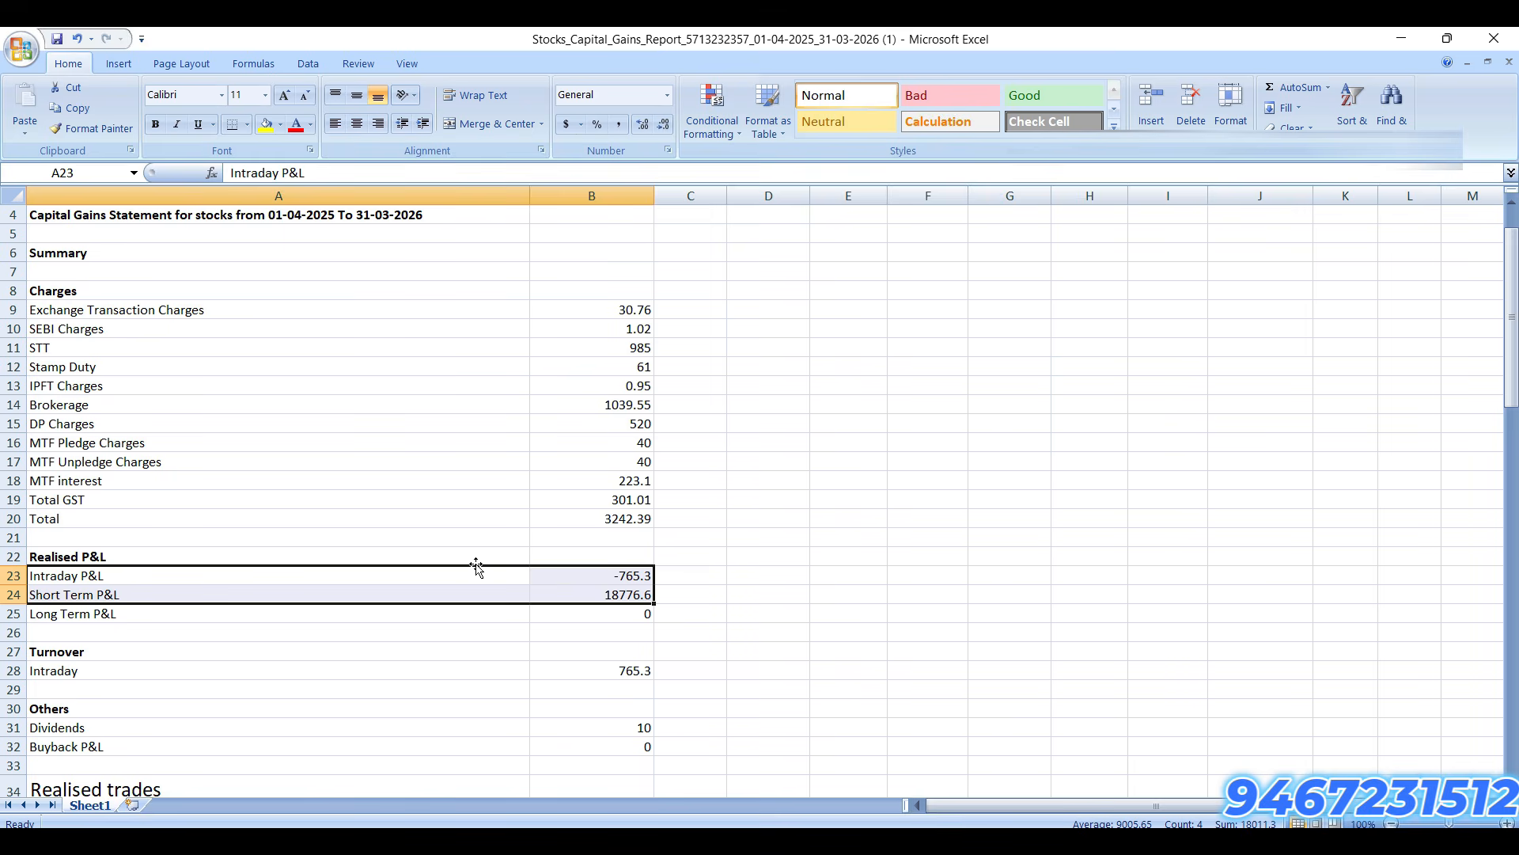
Step: Examine the turnover, dividend, charges and realised P&L summary, followed by the intraday and short term trade tables
{"action": "left_click_drag", "start_coordinate": [83, 352], "coordinate": [631, 349]}
{"action": "scroll", "coordinate": [121, 694], "scroll_direction": "down", "scroll_amount": 3}
{"action": "left_click_drag", "start_coordinate": [119, 558], "coordinate": [599, 560]}
{"action": "scroll", "coordinate": [517, 632], "scroll_direction": "up", "scroll_amount": 2}
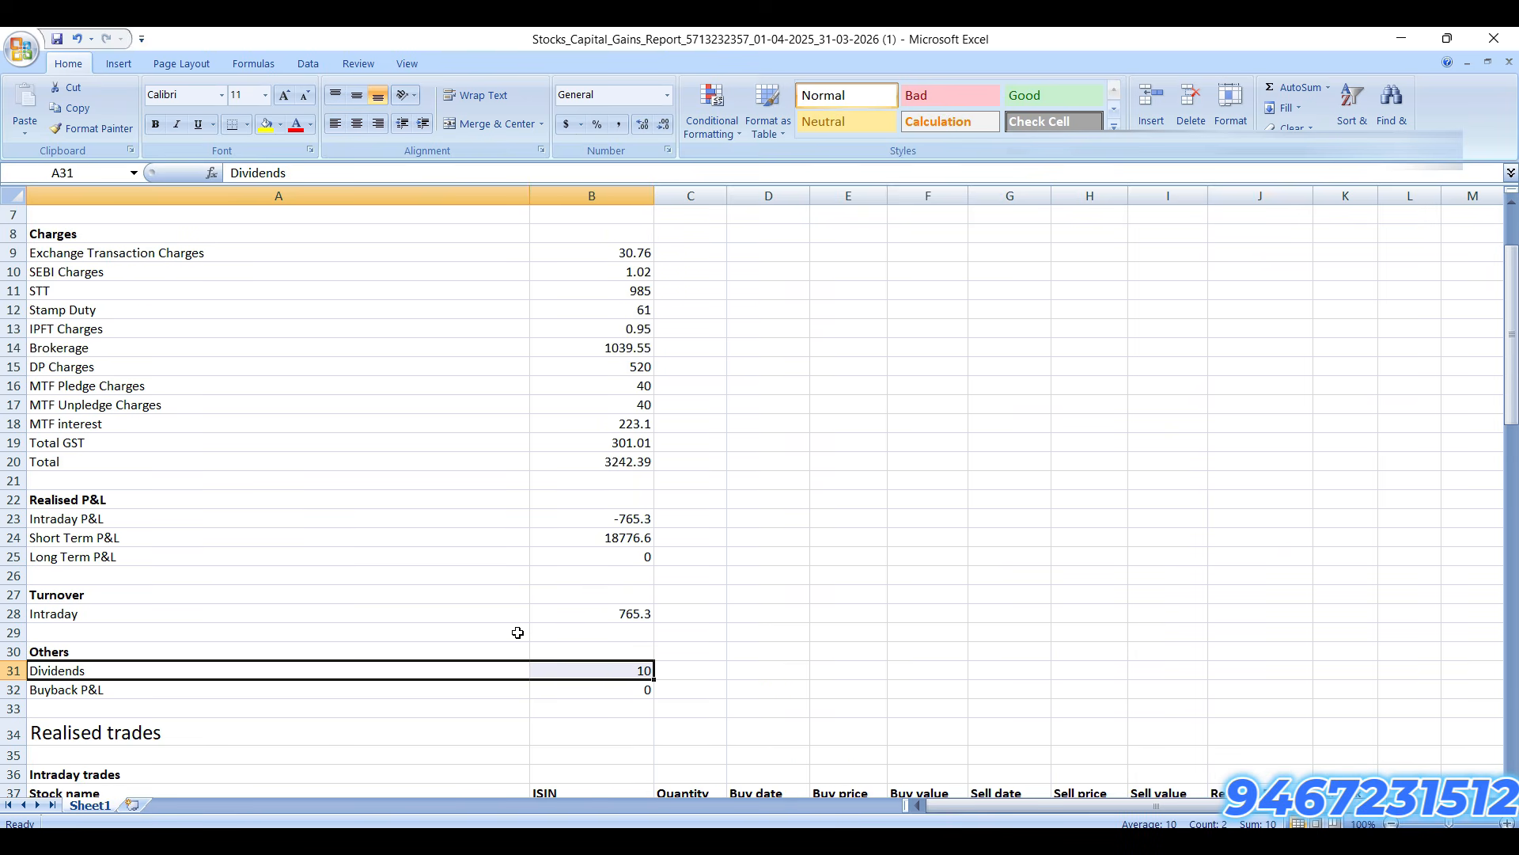
{"action": "scroll", "coordinate": [512, 638], "scroll_direction": "up", "scroll_amount": 2}
{"action": "left_click_drag", "start_coordinate": [645, 369], "coordinate": [78, 587]}
{"action": "left_click_drag", "start_coordinate": [158, 633], "coordinate": [629, 653]}
{"action": "scroll", "coordinate": [483, 657], "scroll_direction": "down", "scroll_amount": 4}
{"action": "scroll", "coordinate": [483, 657], "scroll_direction": "down", "scroll_amount": 4}
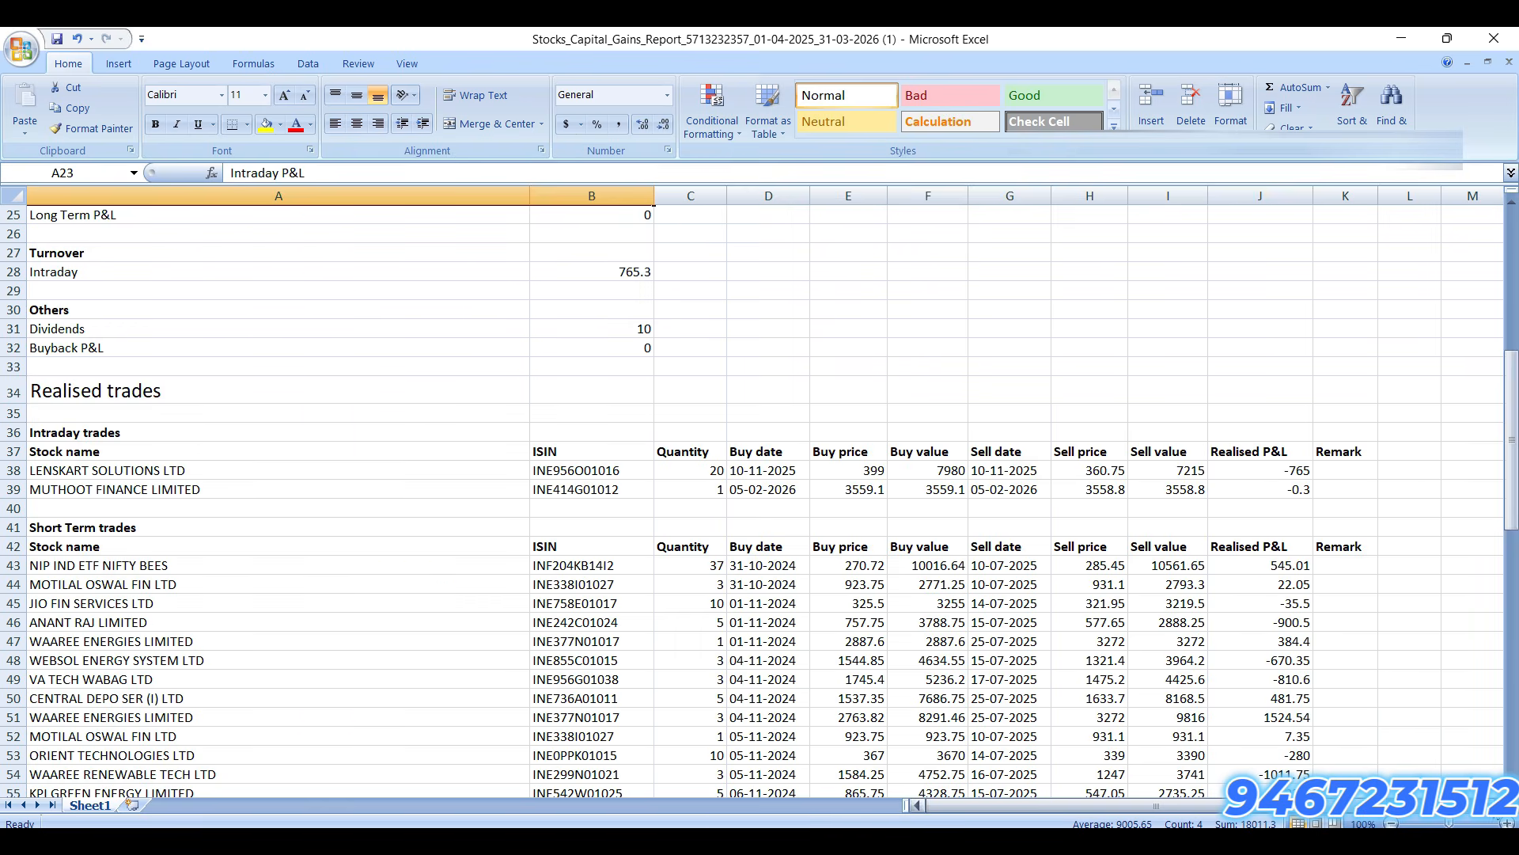
{"action": "left_click", "coordinate": [1496, 805]}
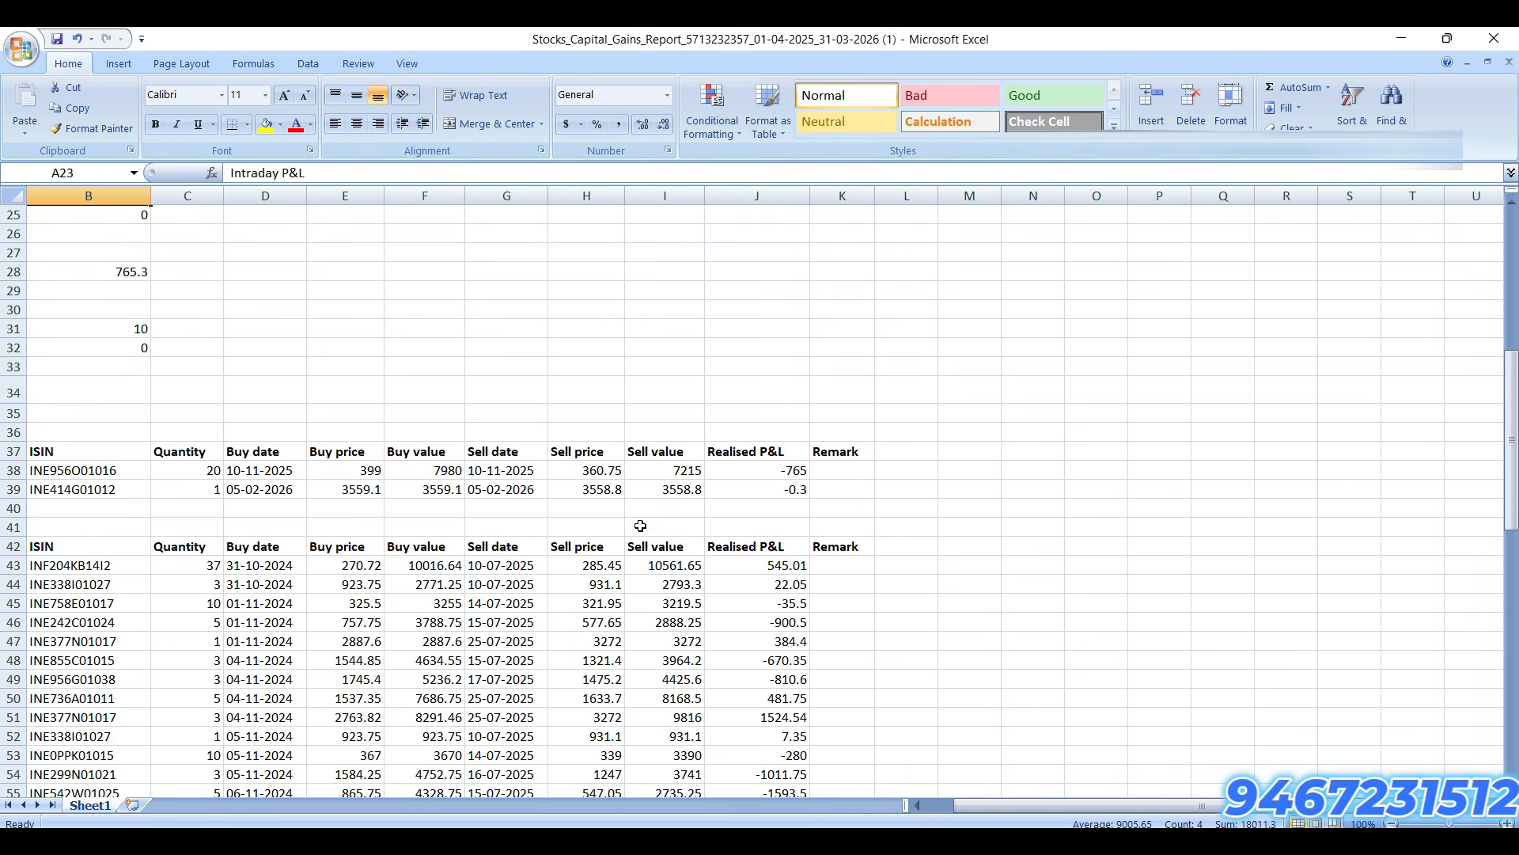
{"action": "left_click", "coordinate": [918, 806]}
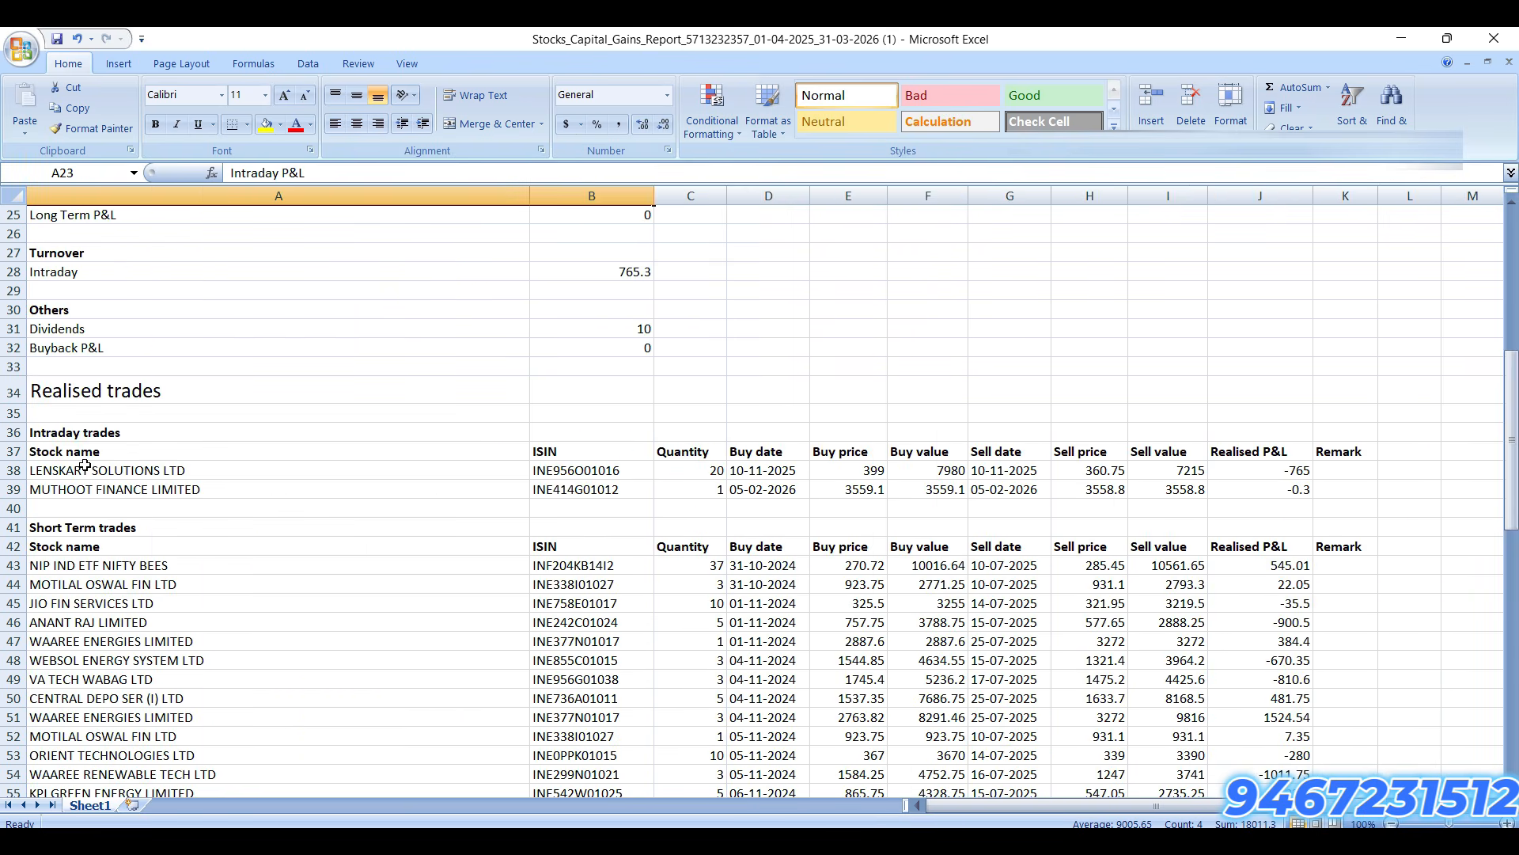
Step: Insert three blank rows above the Short Term trades heading in row 41
{"action": "left_click_drag", "start_coordinate": [79, 435], "coordinate": [1346, 502]}
{"action": "left_click", "coordinate": [924, 529]}
{"action": "key", "text": "shift+space"}
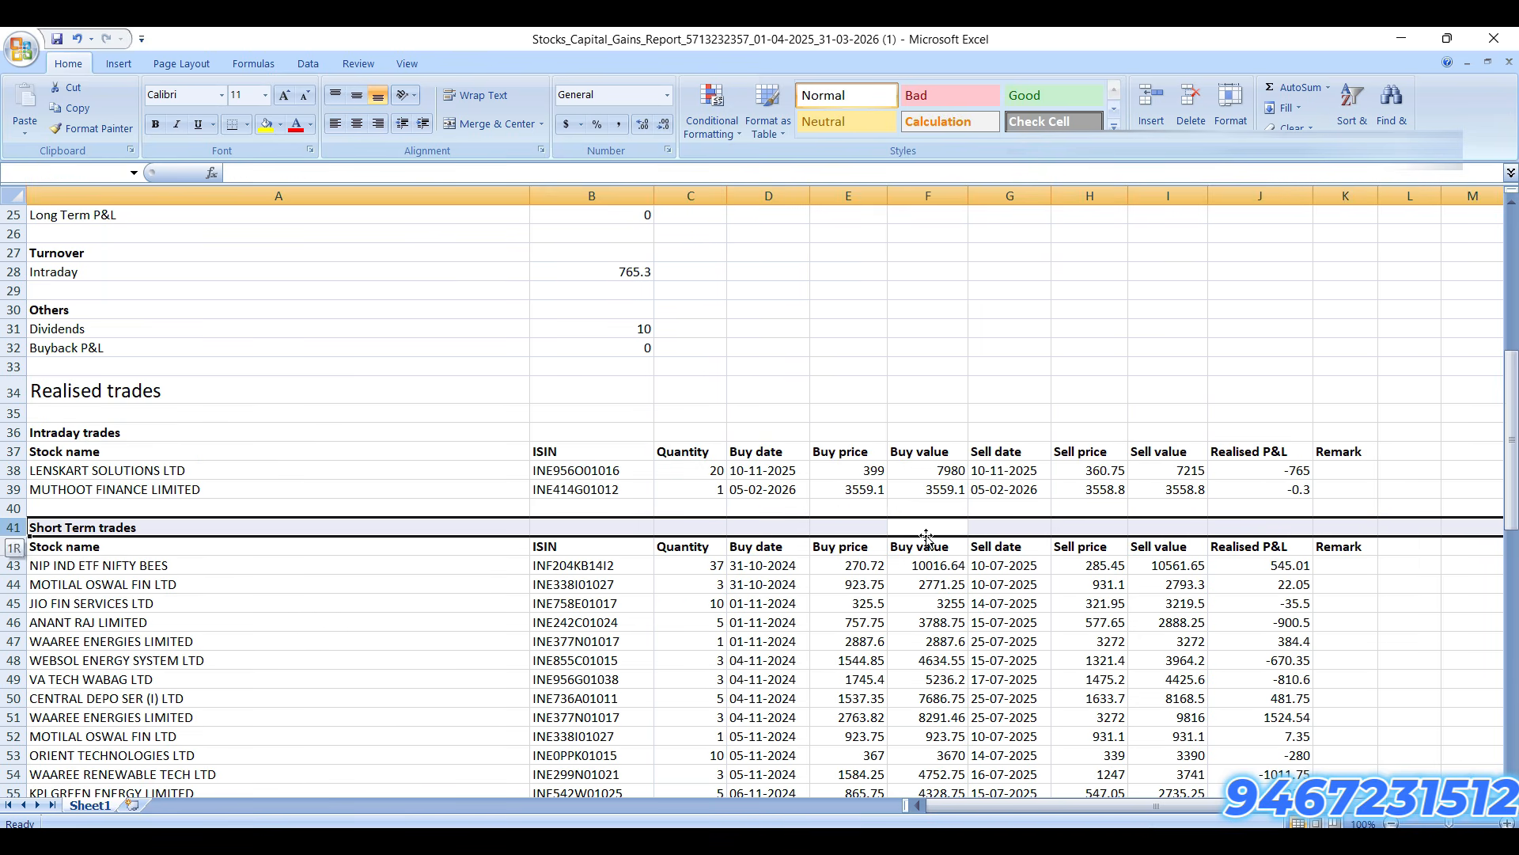
{"action": "key", "text": "ctrl+shift+plus"}
{"action": "key", "text": "ctrl+shift+plus"}
{"action": "key", "text": "ctrl+shift+plus"}
Step: Replace the Remark header of the Intraday trades table in K37 with Profit
{"action": "key", "text": "Up"}
{"action": "key", "text": "Up"}
{"action": "key", "text": "Up"}
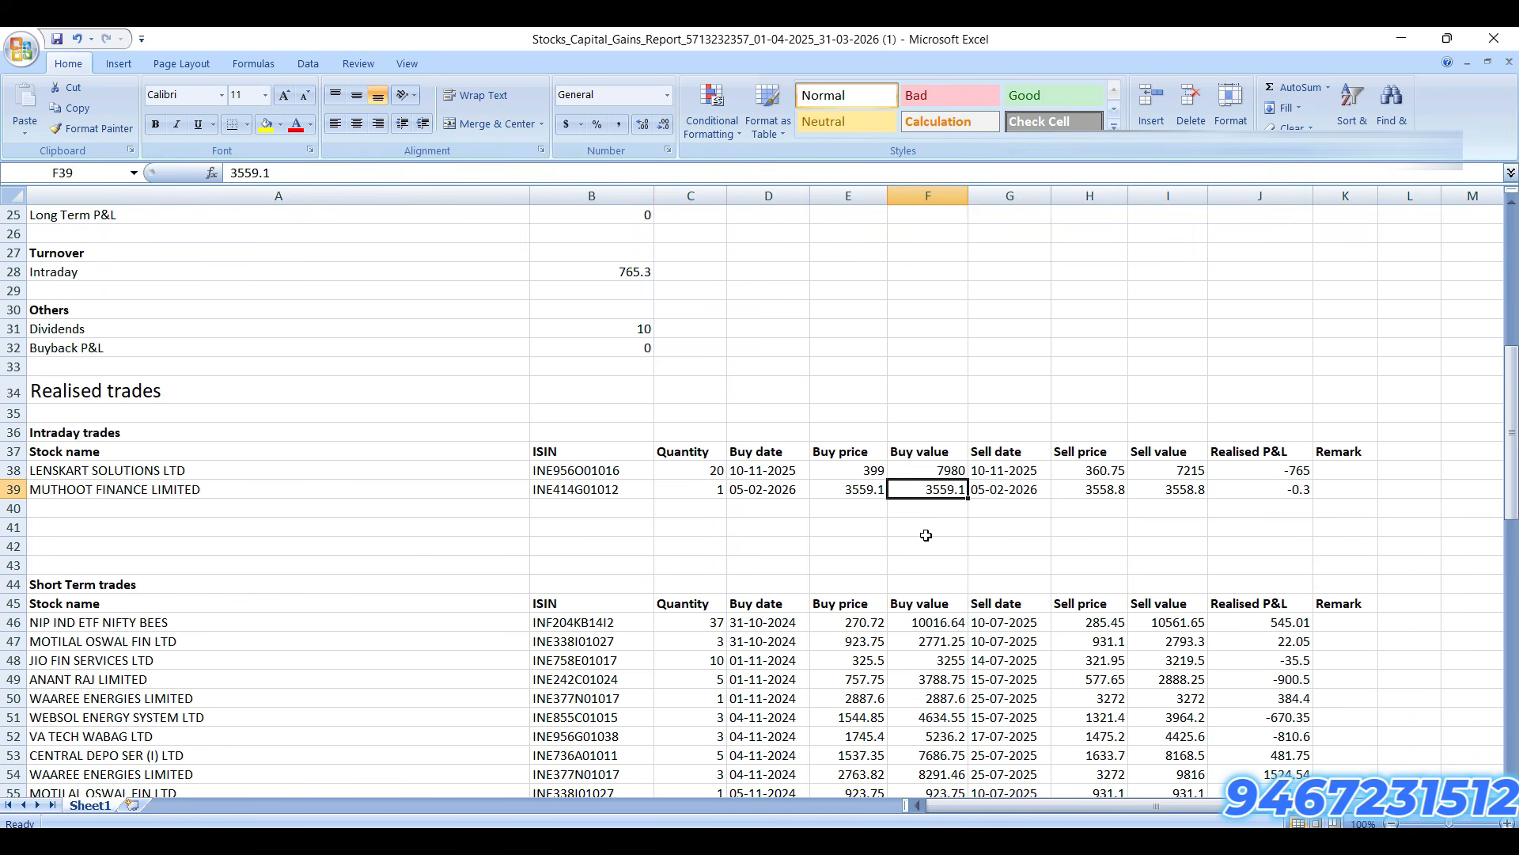
{"action": "key", "text": "Right"}
{"action": "key", "text": "Right"}
{"action": "key", "text": "Right"}
{"action": "key", "text": "Right"}
{"action": "key", "text": "Right"}
{"action": "key", "text": "Up"}
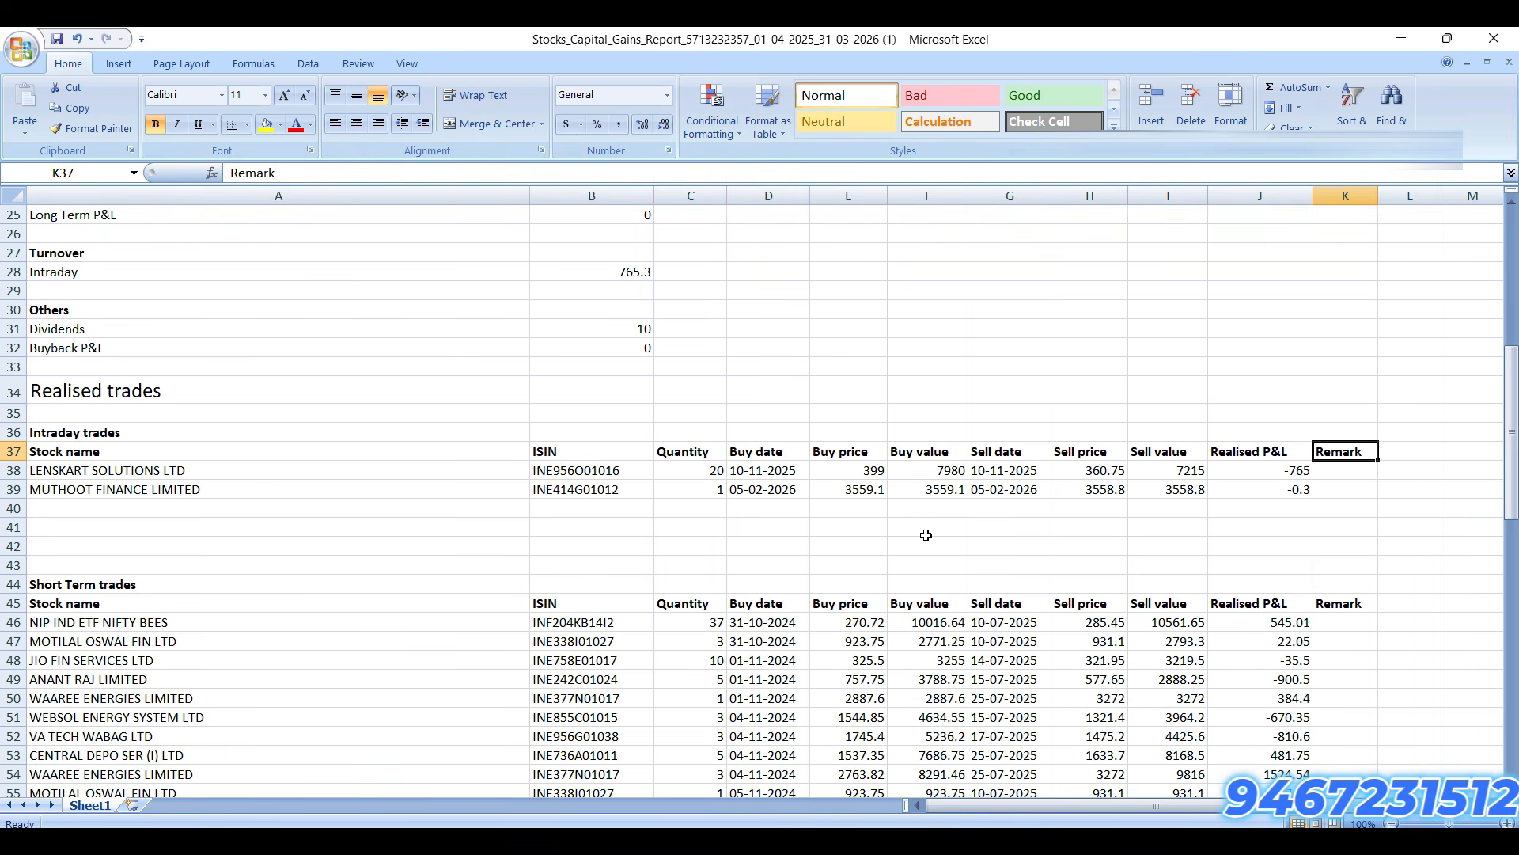
{"action": "type", "text": "Profit"}
{"action": "key", "text": "Return"}
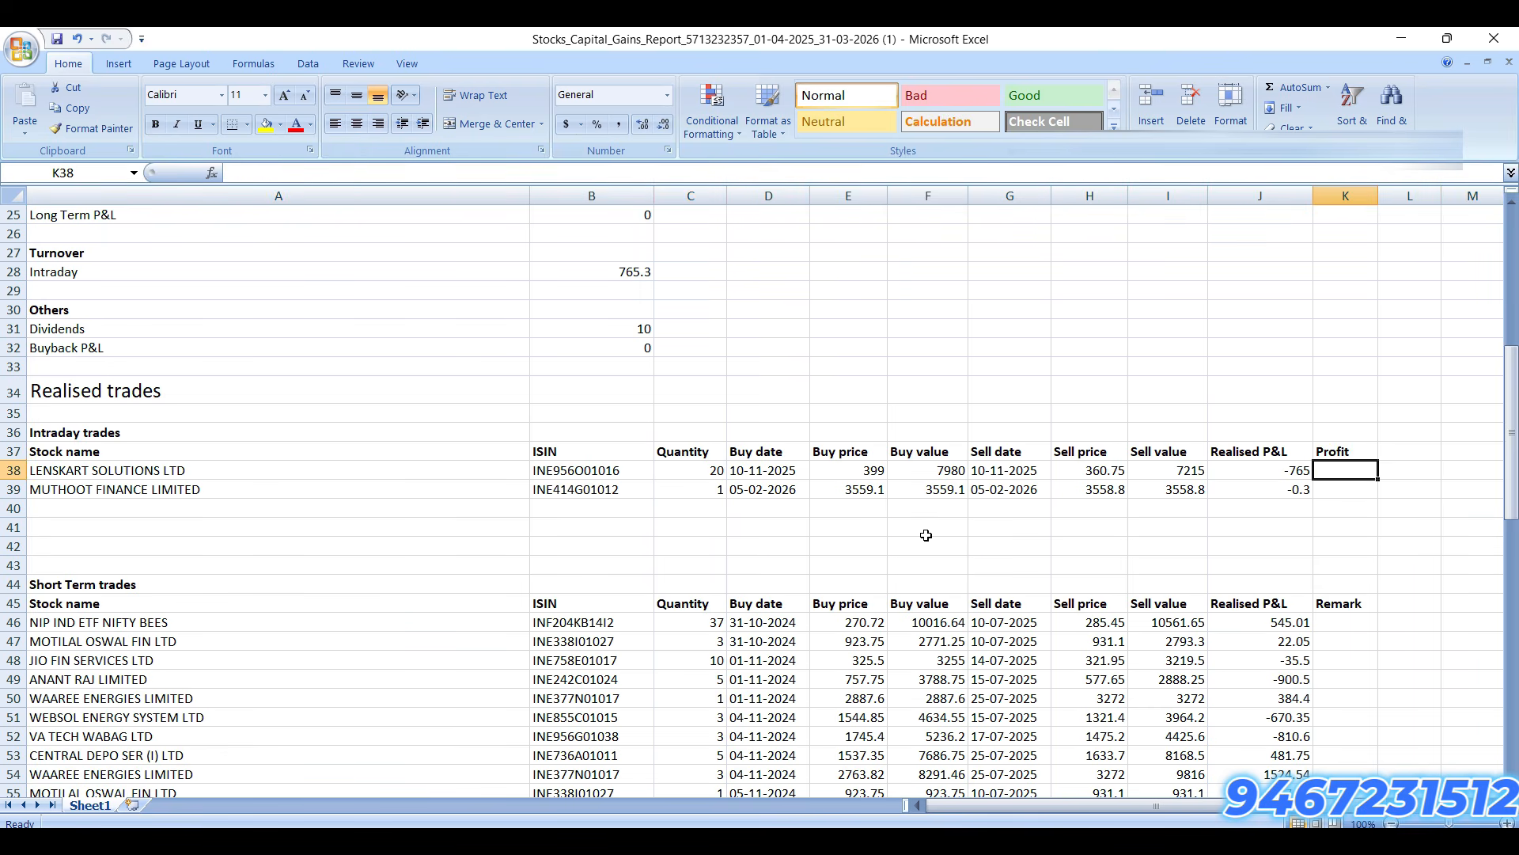
Step: Calculate the first intraday trade's profit in K38 as I38-F38 and fill the formula down to K39
{"action": "type", "text": "+"}
{"action": "key", "text": "Left"}
{"action": "key", "text": "Left"}
{"action": "type", "text": "-"}
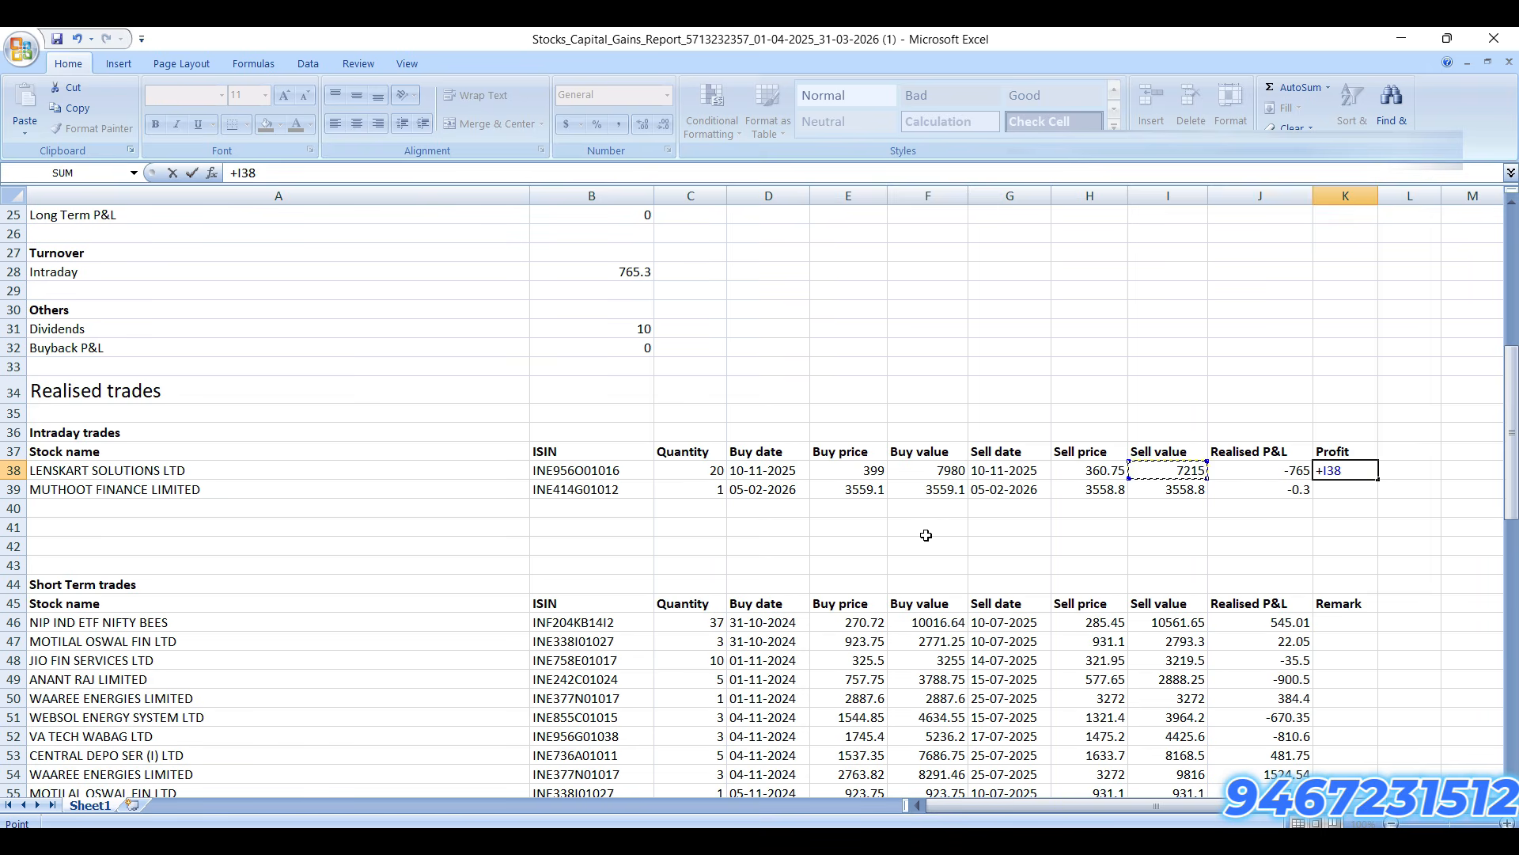
{"action": "key", "text": "Left"}
{"action": "key", "text": "Left"}
{"action": "key", "text": "Left"}
{"action": "key", "text": "Left"}
{"action": "key", "text": "Left"}
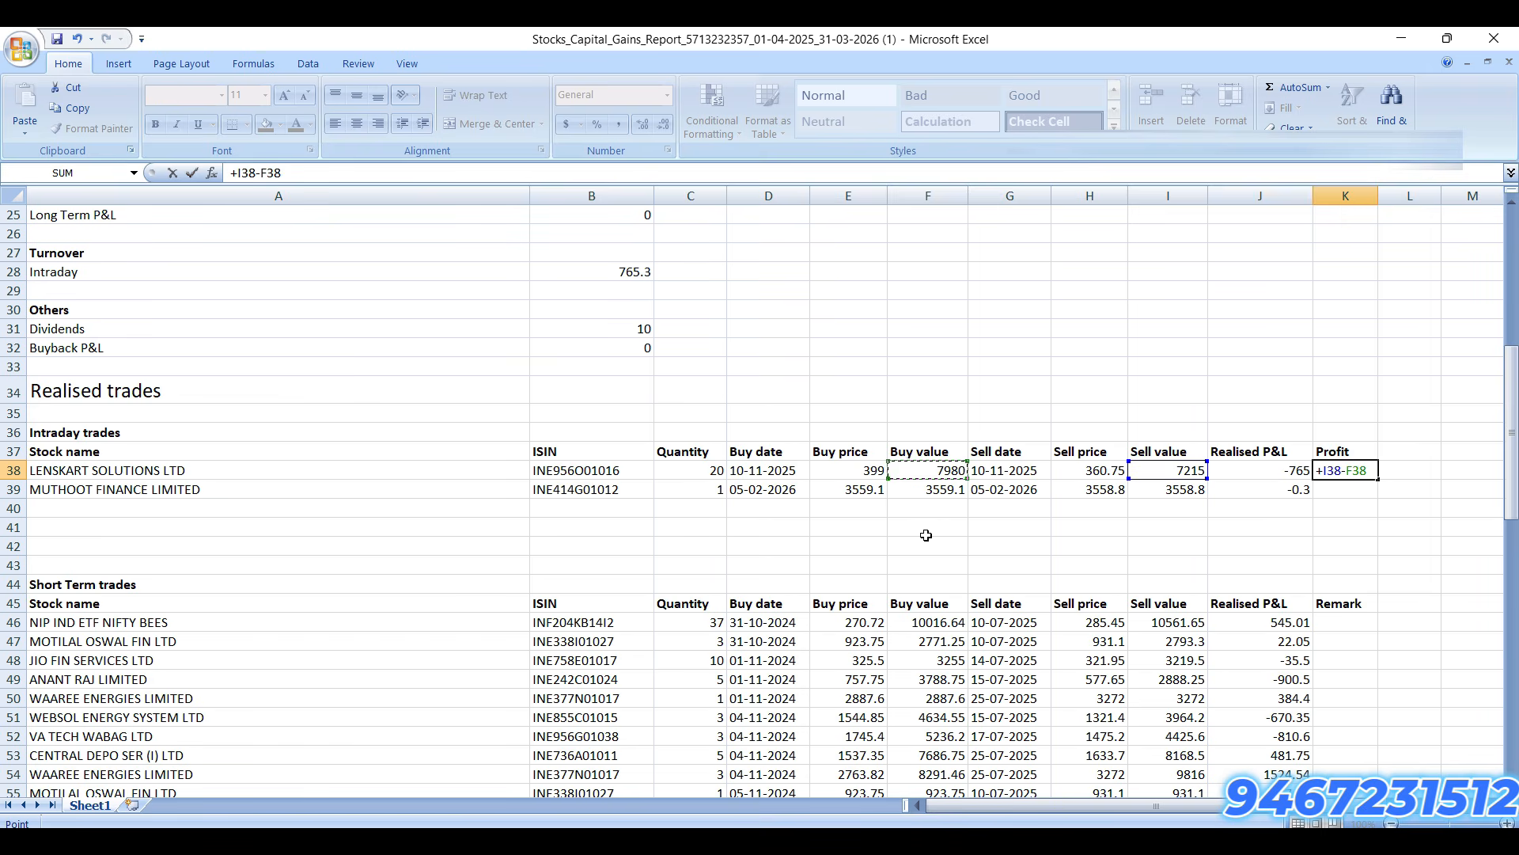
{"action": "key", "text": "Return"}
{"action": "key", "text": "ctrl+d"}
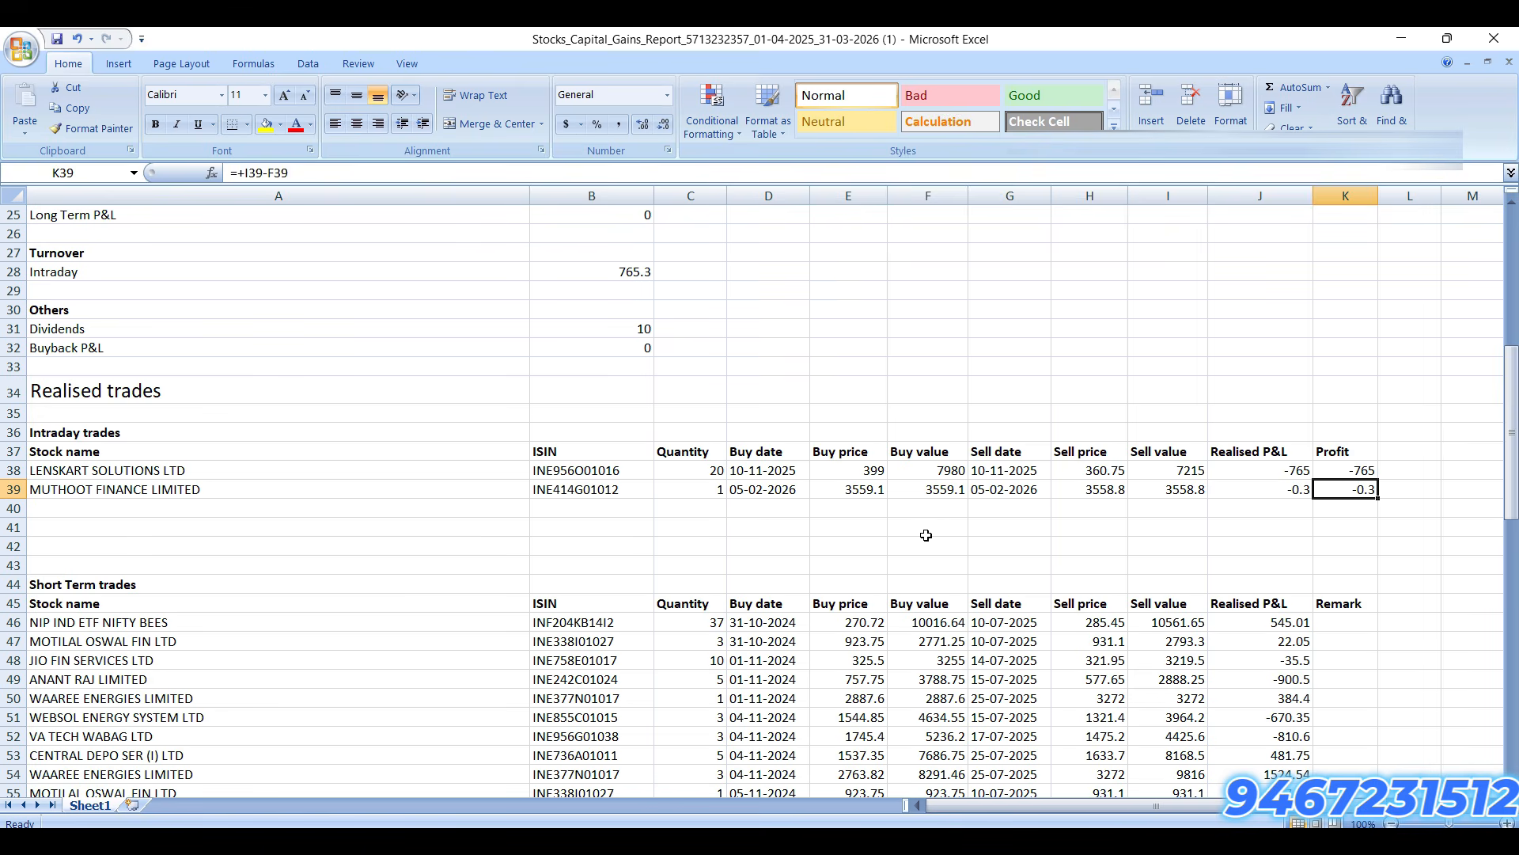
Step: Total the intraday Profit column in K41 with a sum formula
{"action": "key", "text": "Return"}
{"action": "key", "text": "Return"}
{"action": "key", "text": "alt+equal"}
{"action": "key", "text": "Return"}
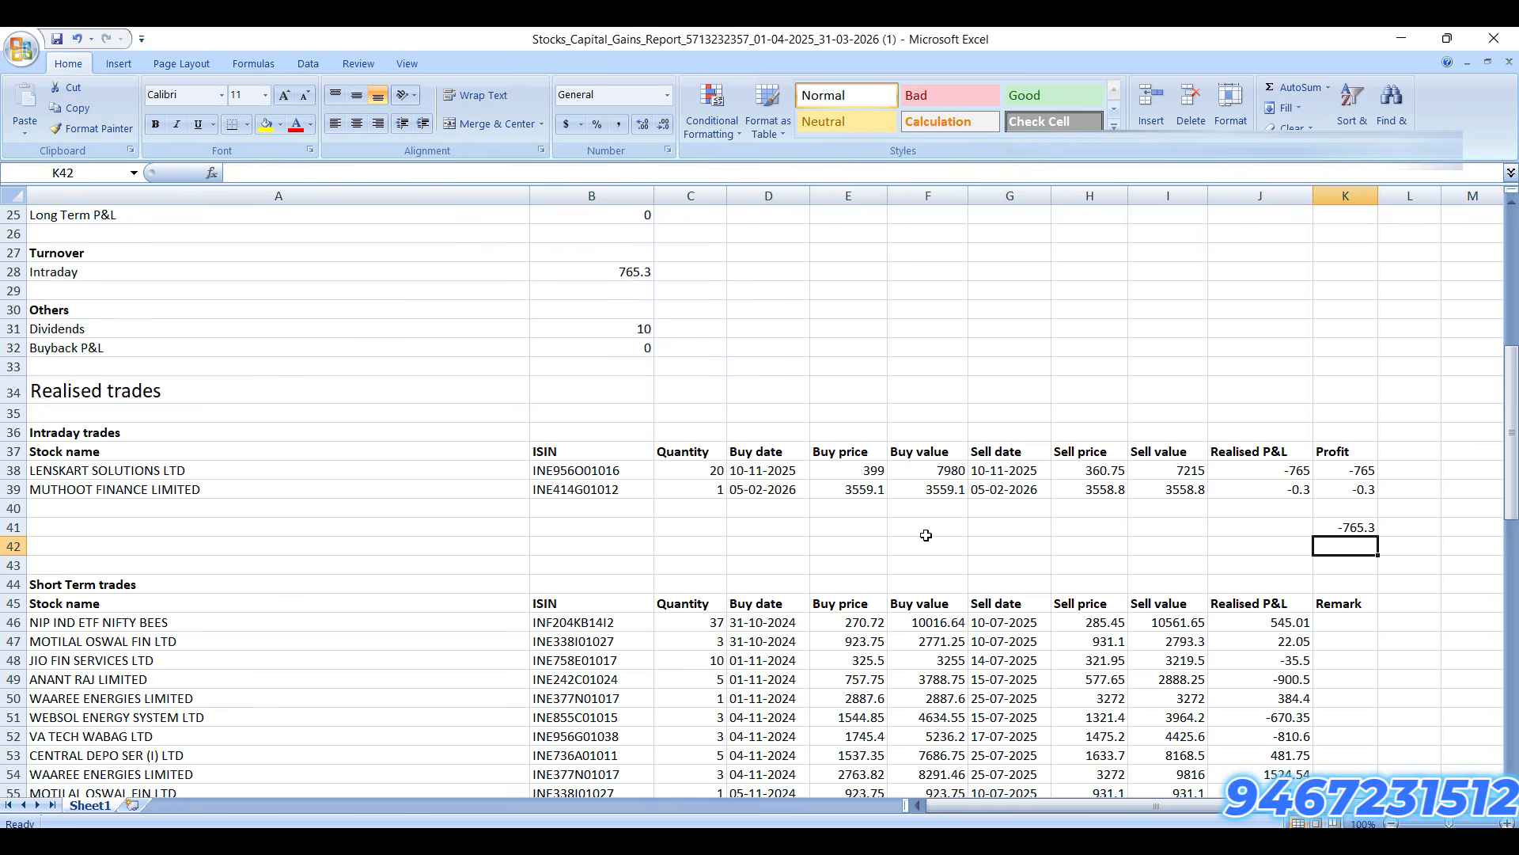
Step: Add a Turnover header in L37 beside the intraday Profit column
{"action": "key", "text": "Right"}
{"action": "key", "text": "Up"}
{"action": "key", "text": "Up"}
{"action": "key", "text": "Up"}
{"action": "key", "text": "Up"}
{"action": "key", "text": "Up"}
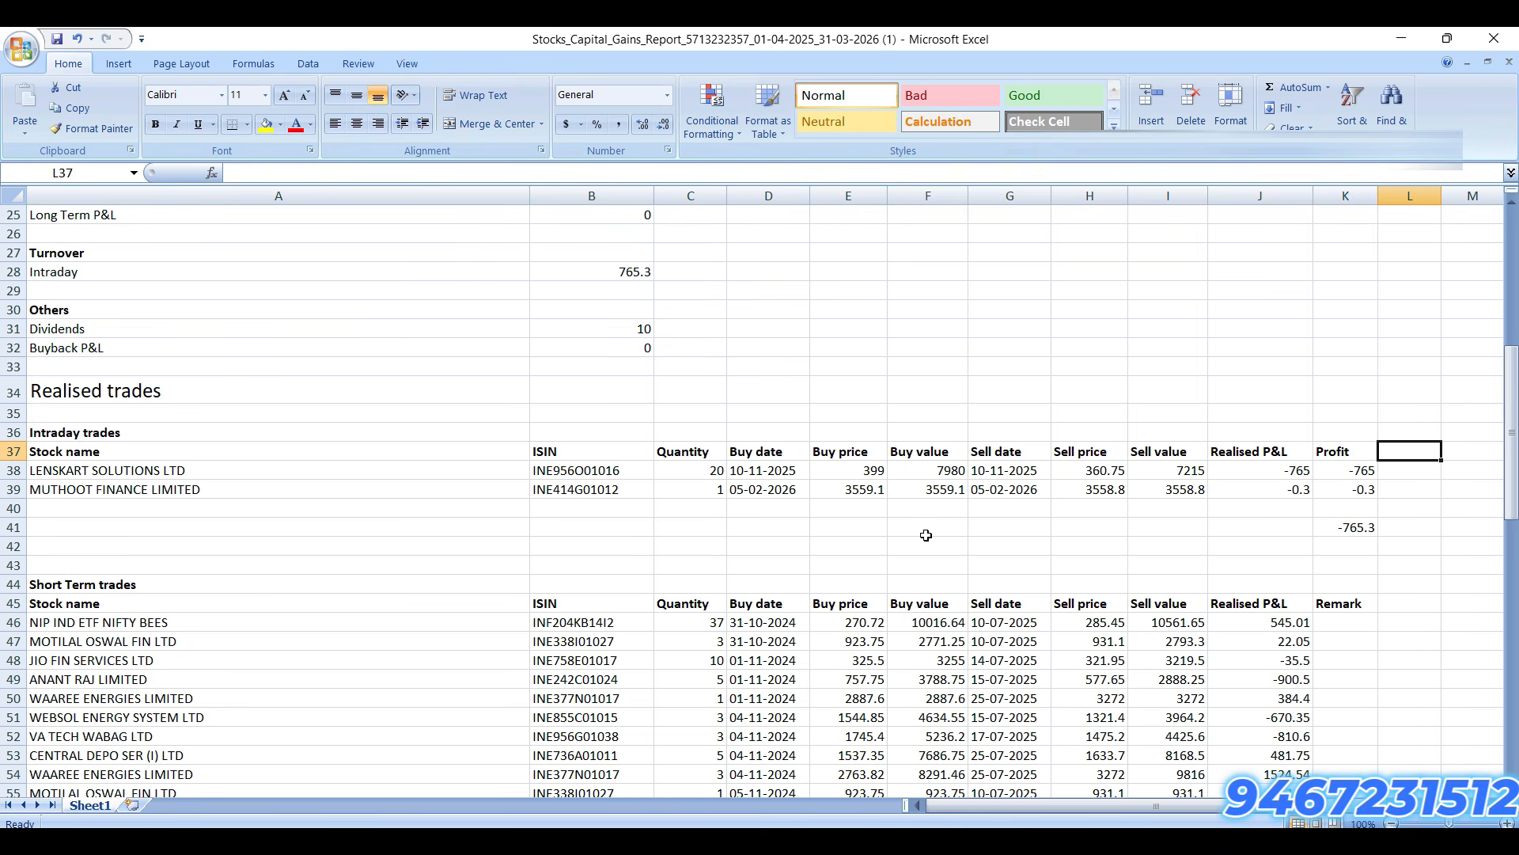
{"action": "type", "text": "Turnover"}
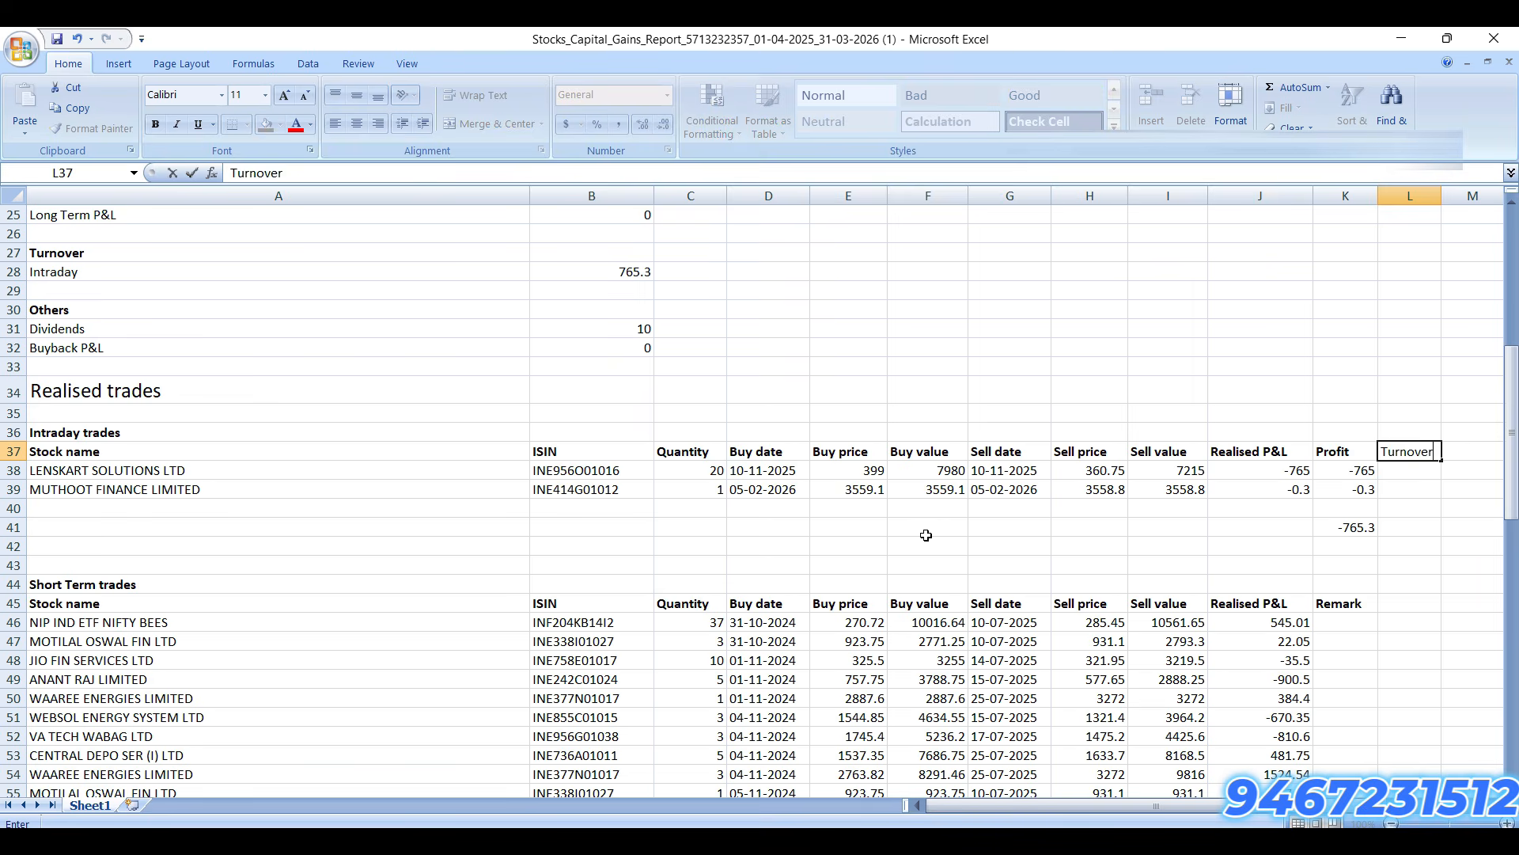
{"action": "key", "text": "Return"}
Step: Calculate intraday turnover in L38 as the absolute value of K38 and fill the formula down to L39
{"action": "type", "text": "+"}
{"action": "key", "text": "Left"}
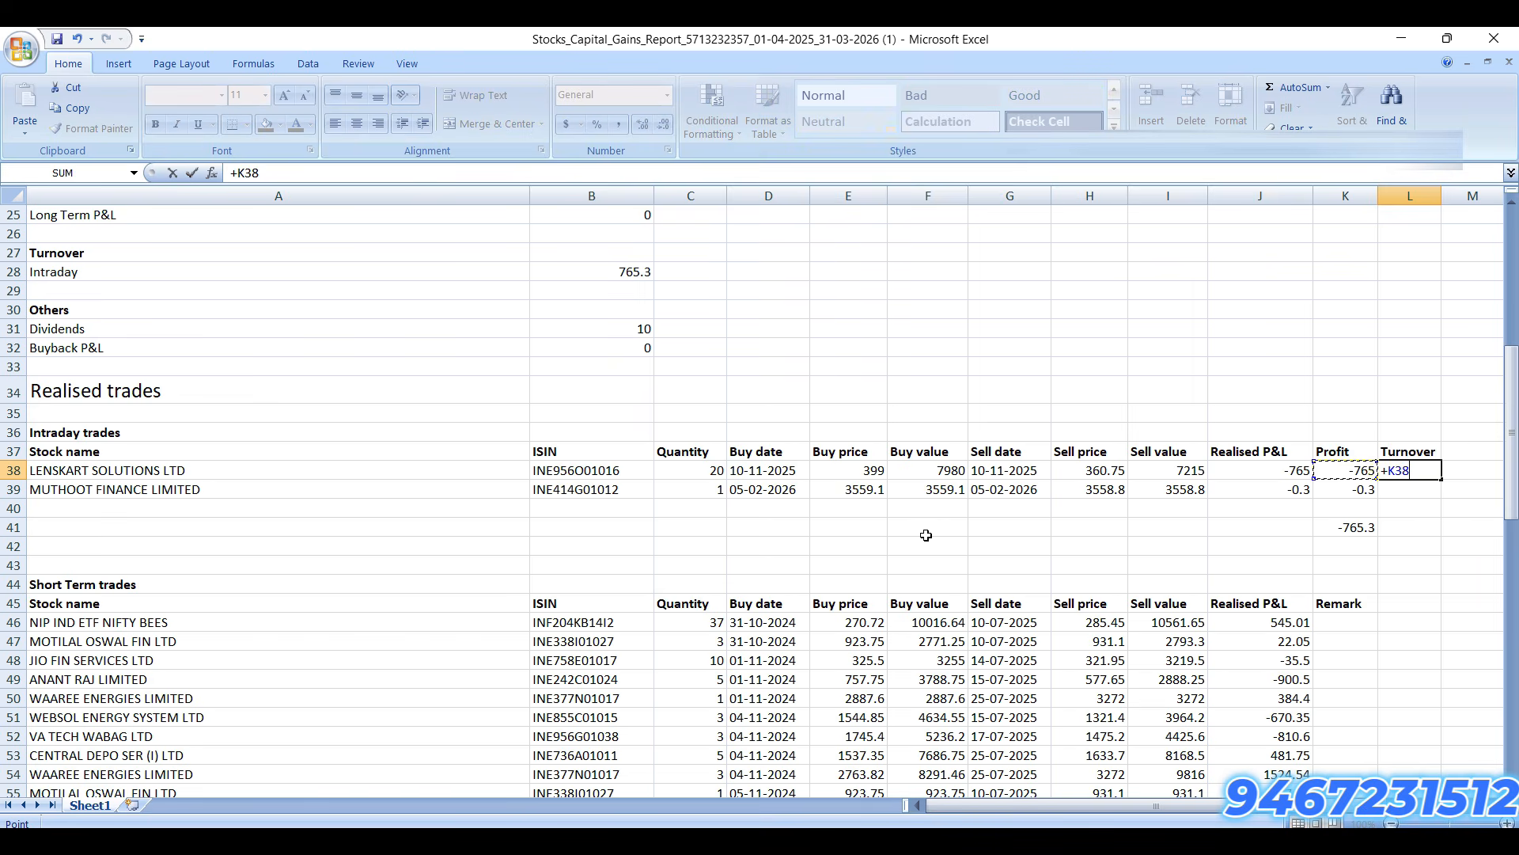
{"action": "key", "text": "BackSpace"}
{"action": "key", "text": "BackSpace"}
{"action": "key", "text": "BackSpace"}
{"action": "type", "text": "abs("}
{"action": "key", "text": "Left"}
{"action": "type", "text": ")"}
{"action": "key", "text": "Return"}
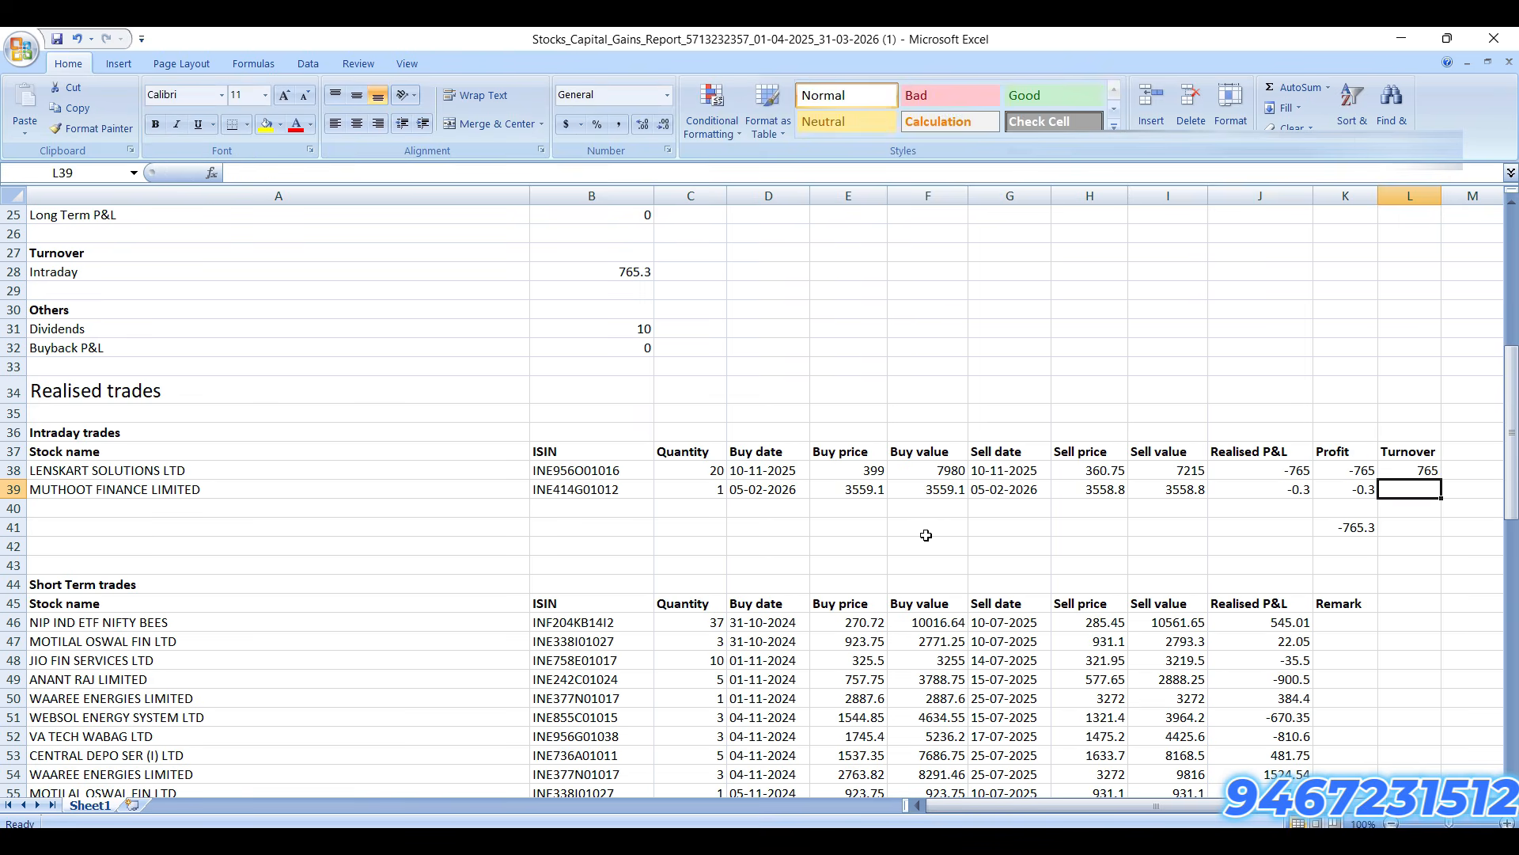
{"action": "key", "text": "ctrl+d"}
Step: Total the intraday Turnover column in L41 with a sum formula
{"action": "key", "text": "Down"}
{"action": "key", "text": "Down"}
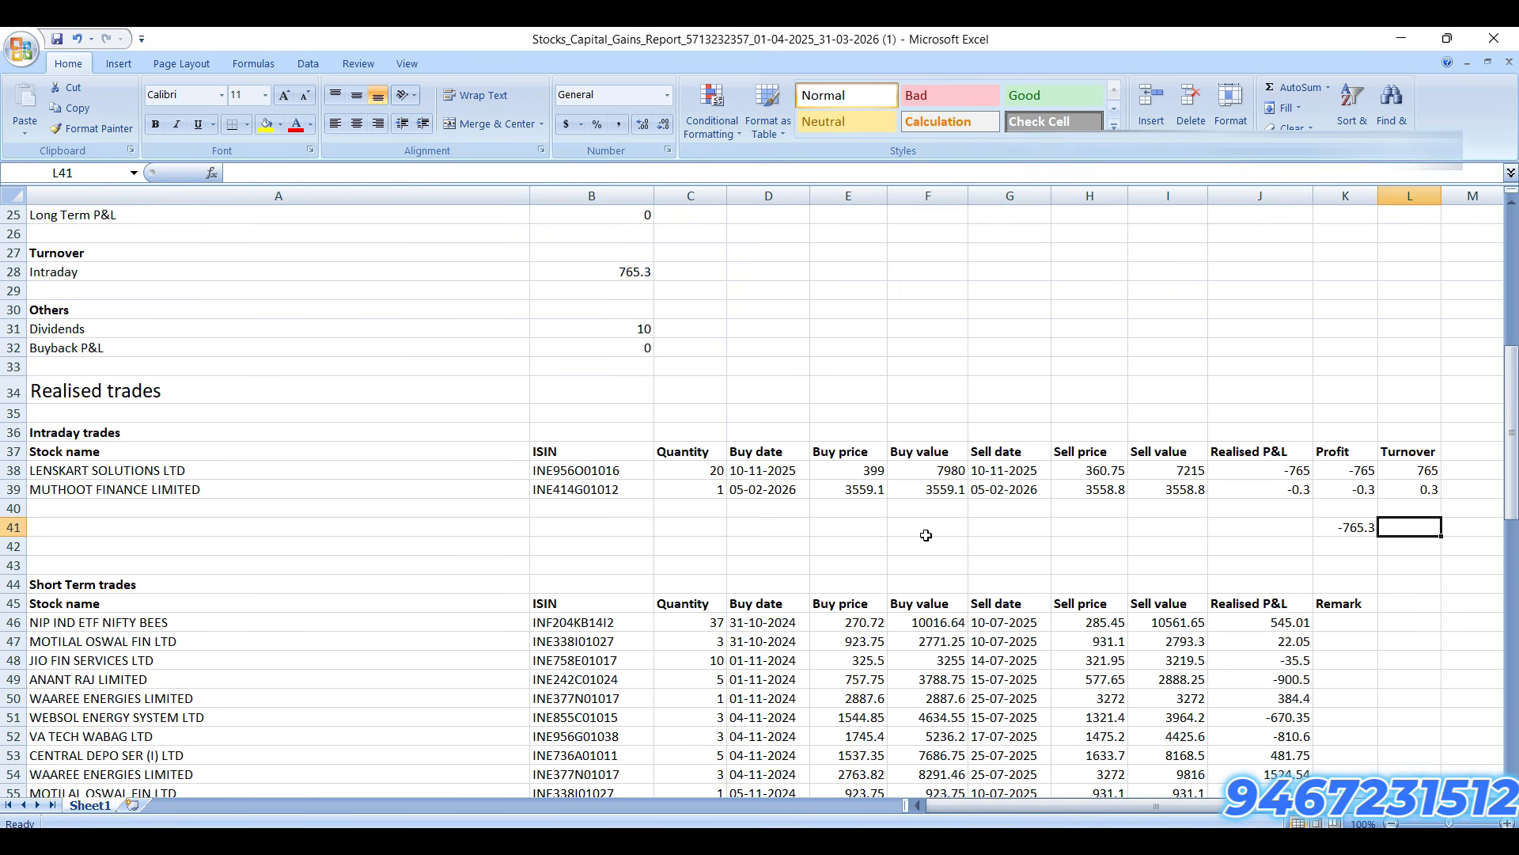
{"action": "key", "text": "alt+equal"}
{"action": "key", "text": "Return"}
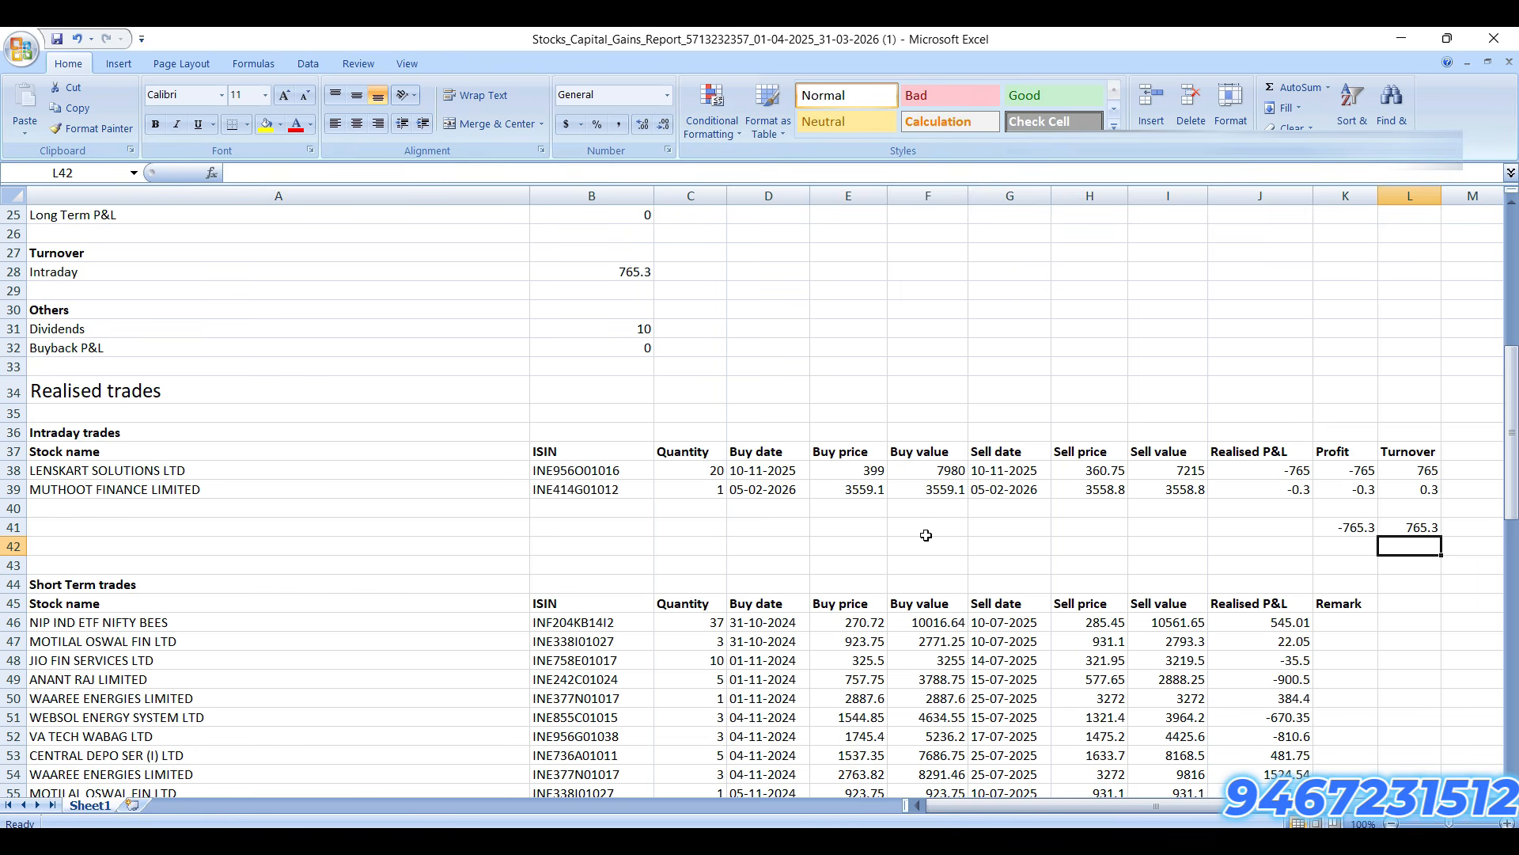
Step: Clear the Remark header of the Short Term trades table in K45
{"action": "key", "text": "Down"}
{"action": "key", "text": "Down"}
{"action": "key", "text": "Down"}
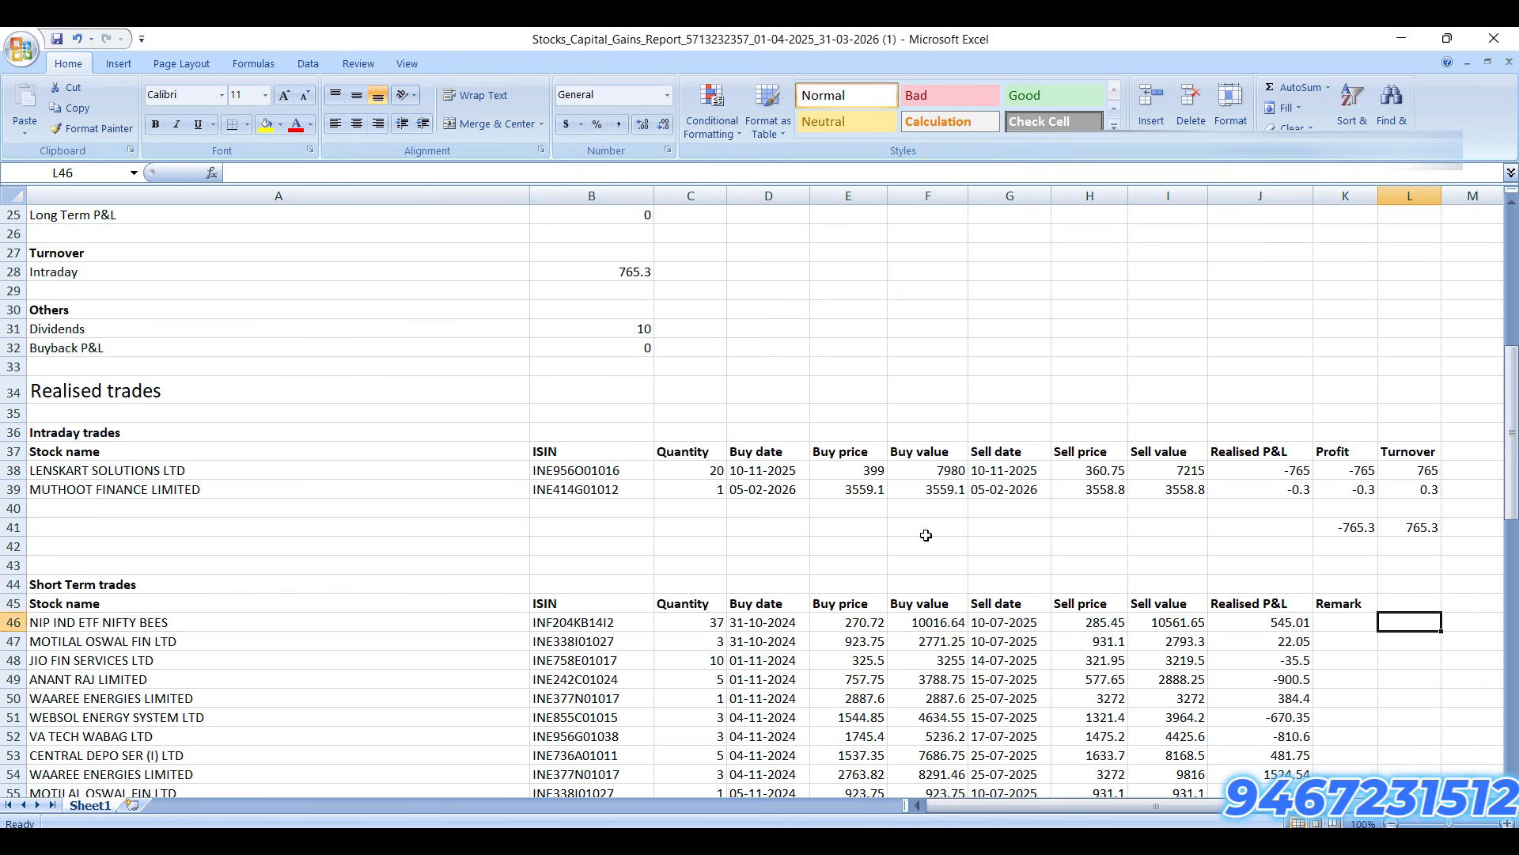
{"action": "key", "text": "Left"}
{"action": "key", "text": "Left"}
{"action": "key", "text": "Right"}
{"action": "key", "text": "Delete"}
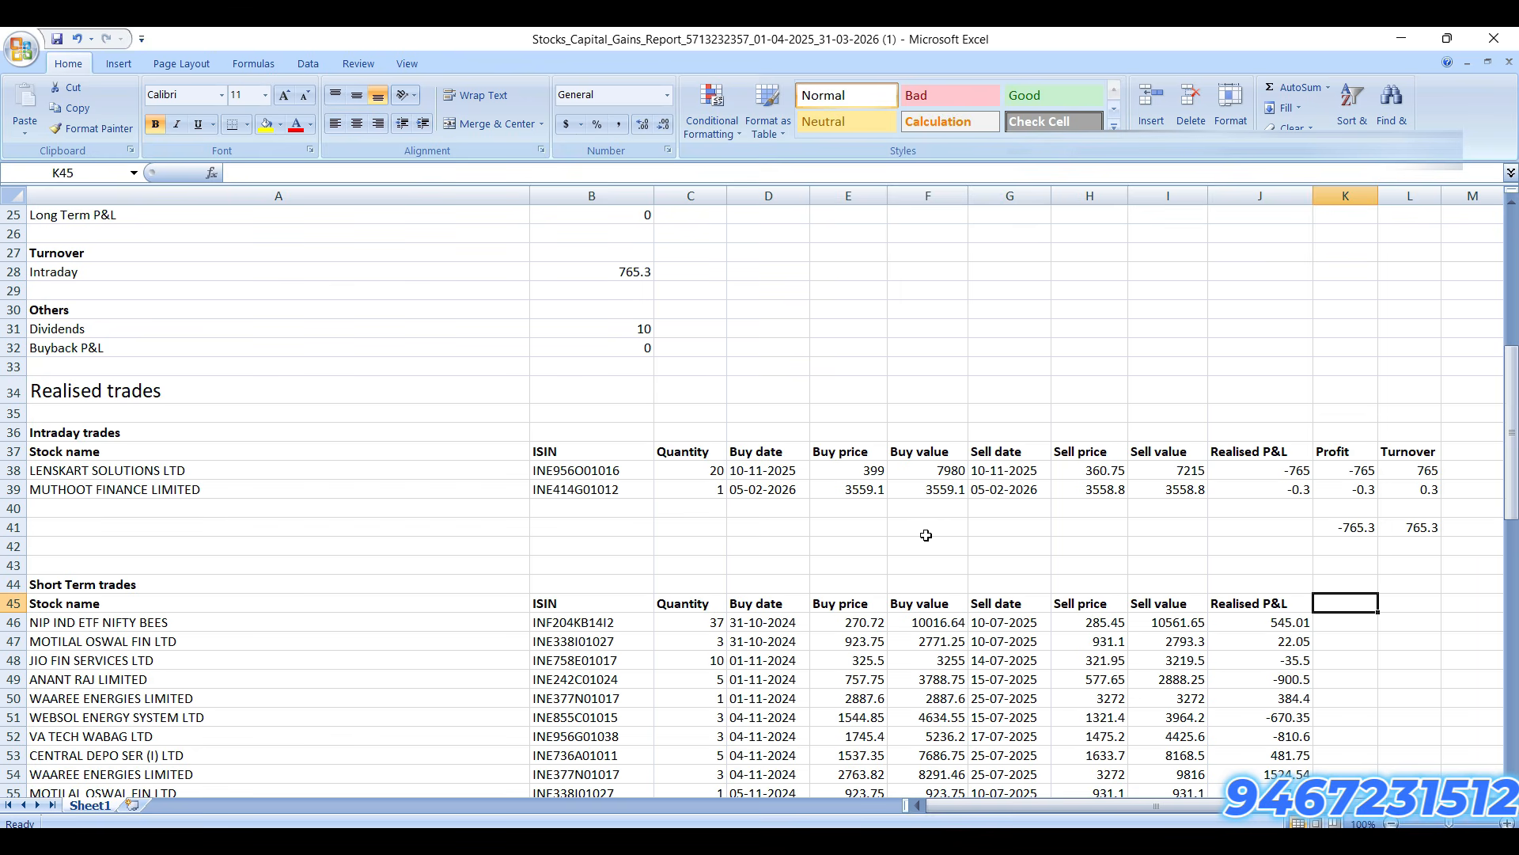
Step: Calculate the first short term trade's profit in K46 with the formula I46-F46
{"action": "key", "text": "Down"}
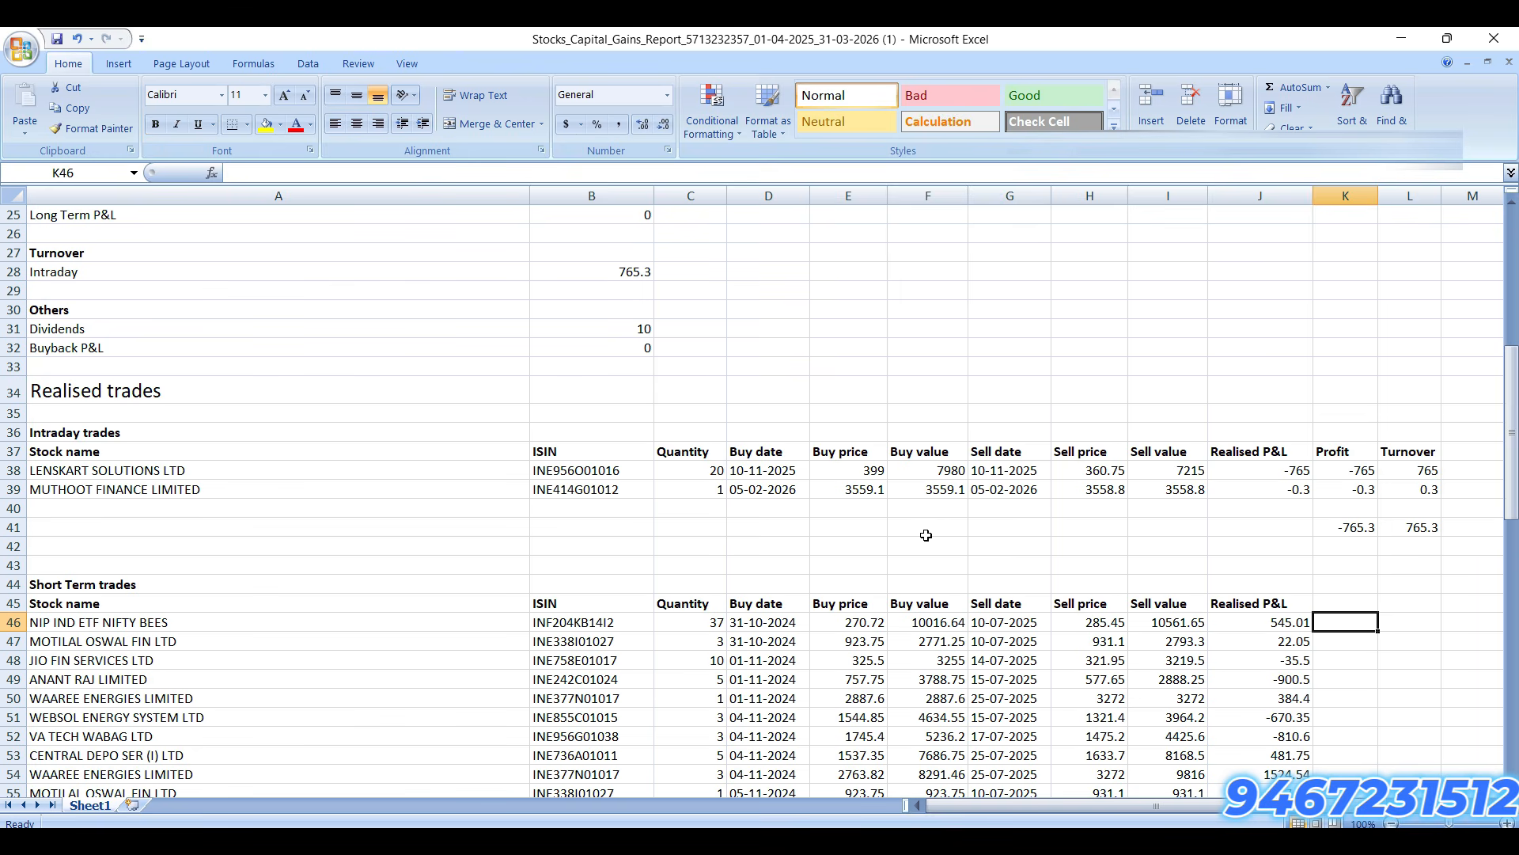
{"action": "type", "text": "+"}
{"action": "key", "text": "Left"}
{"action": "key", "text": "Left"}
{"action": "type", "text": "-"}
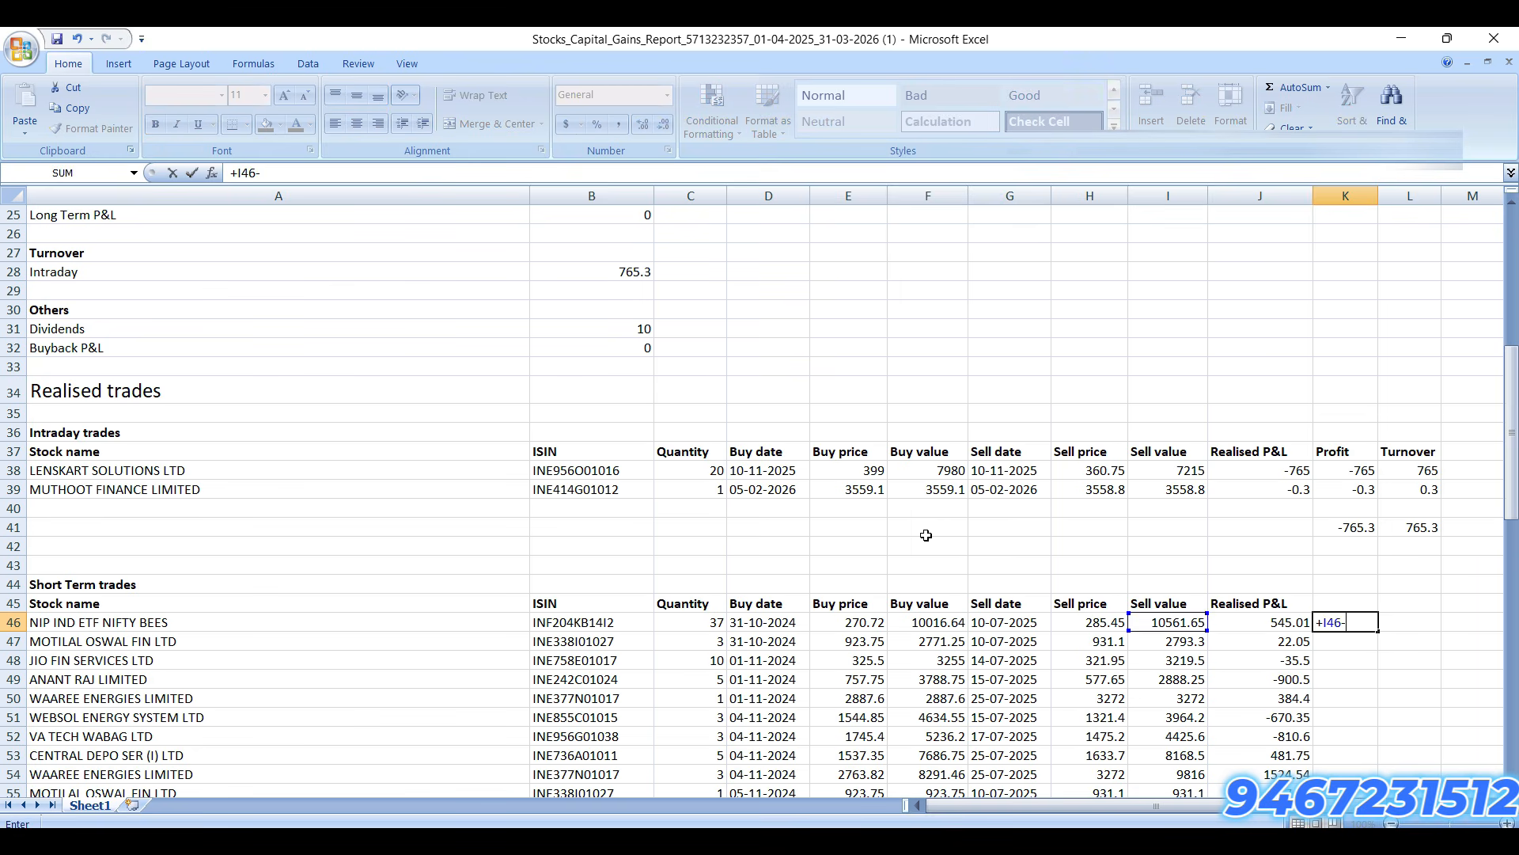
{"action": "key", "text": "Left"}
{"action": "key", "text": "Left"}
{"action": "key", "text": "Left"}
{"action": "key", "text": "Left"}
{"action": "key", "text": "Left"}
{"action": "key", "text": "Return"}
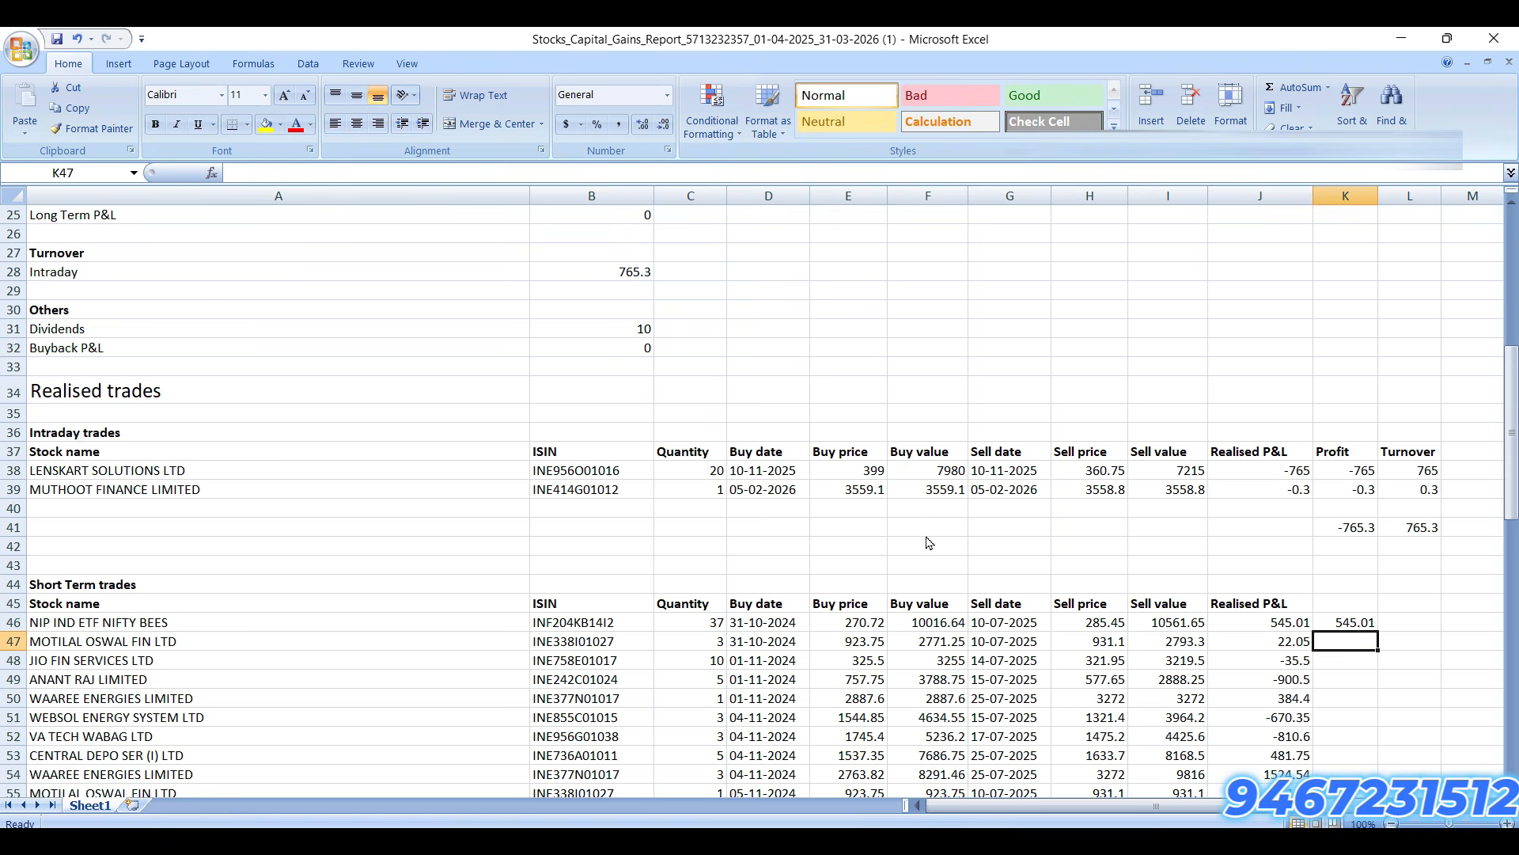
Step: Enter Profit as the bold header in K45 of the Short Term trades table
{"action": "key", "text": "Up"}
{"action": "key", "text": "Left"}
{"action": "key", "text": "Right"}
{"action": "key", "text": "Left"}
{"action": "key", "text": "Right"}
{"action": "key", "text": "Up"}
{"action": "key", "text": "ctrl+b"}
{"action": "type", "text": "Pro"}
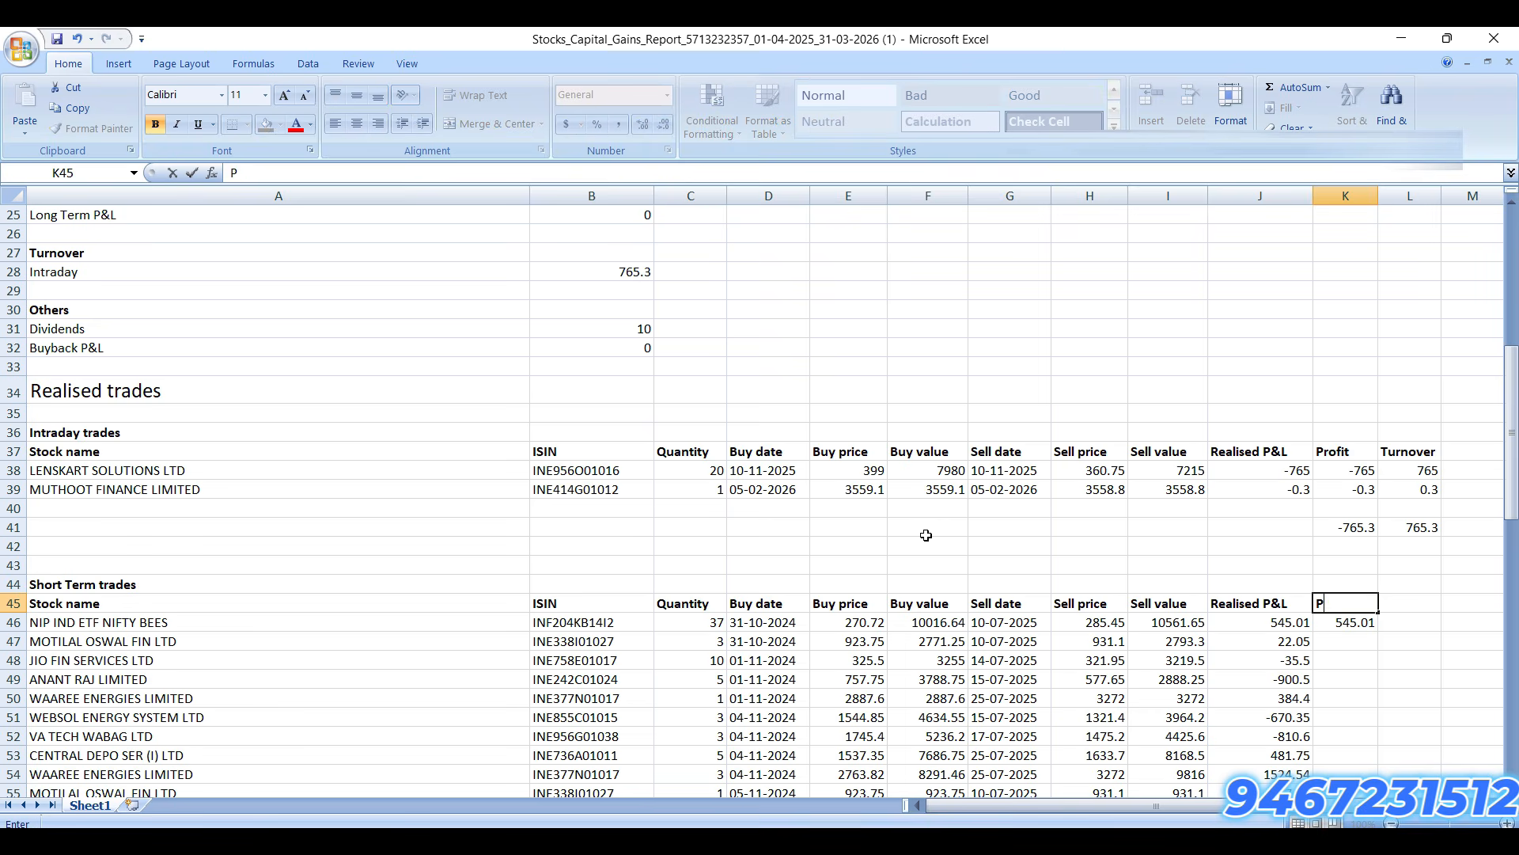
{"action": "key", "text": "Return"}
Step: Fill the profit formula from K46 down to K91 for all short term trades
{"action": "key", "text": "ctrl+Down"}
{"action": "key", "text": "ctrl+Up"}
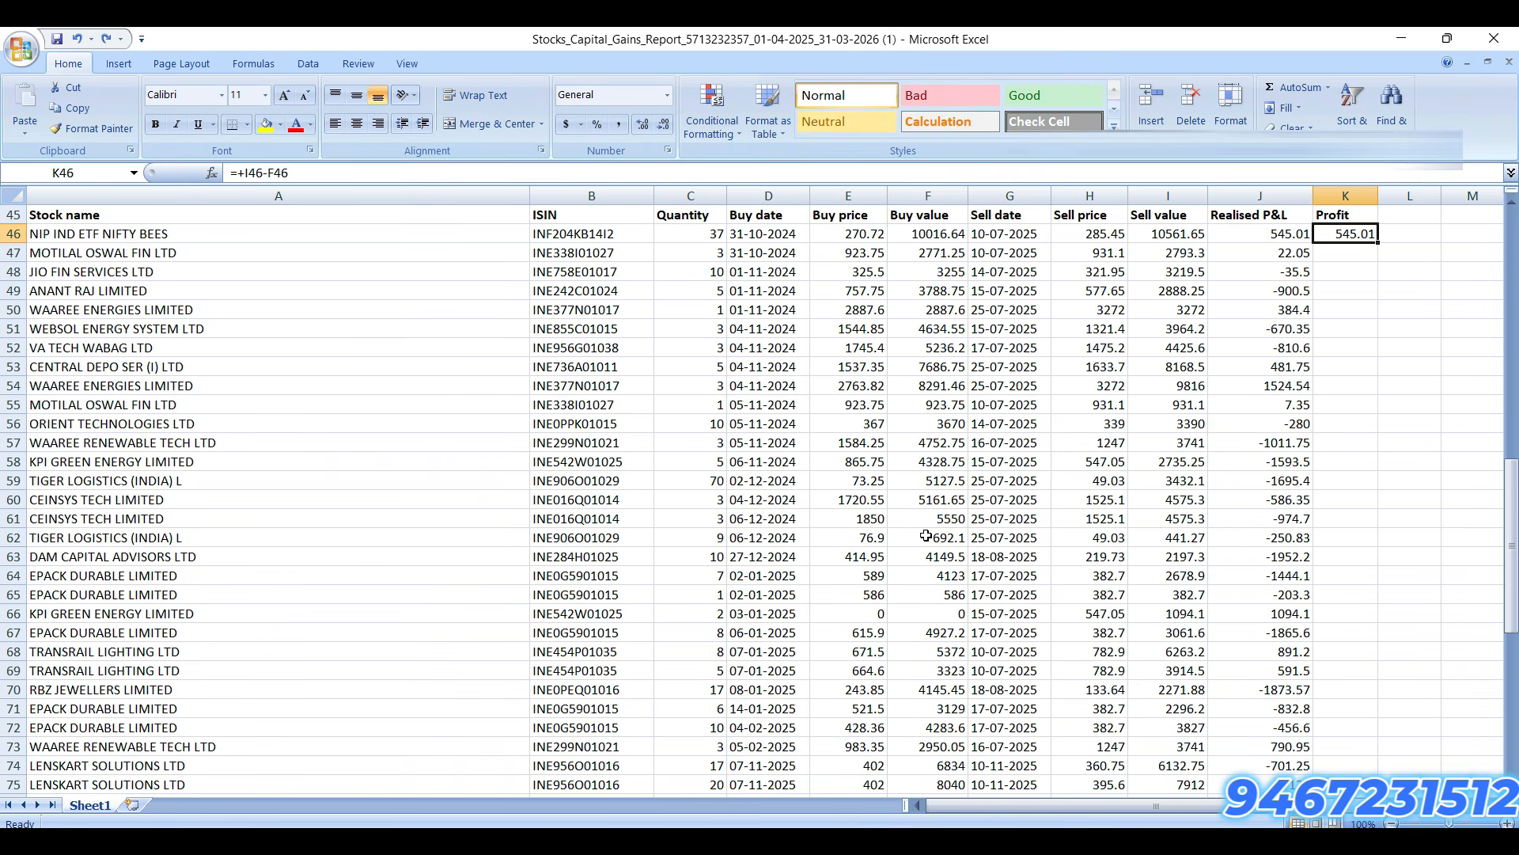
{"action": "key", "text": "Left"}
{"action": "key", "text": "ctrl+Down"}
{"action": "key", "text": "Right"}
{"action": "key", "text": "ctrl+shift+Up"}
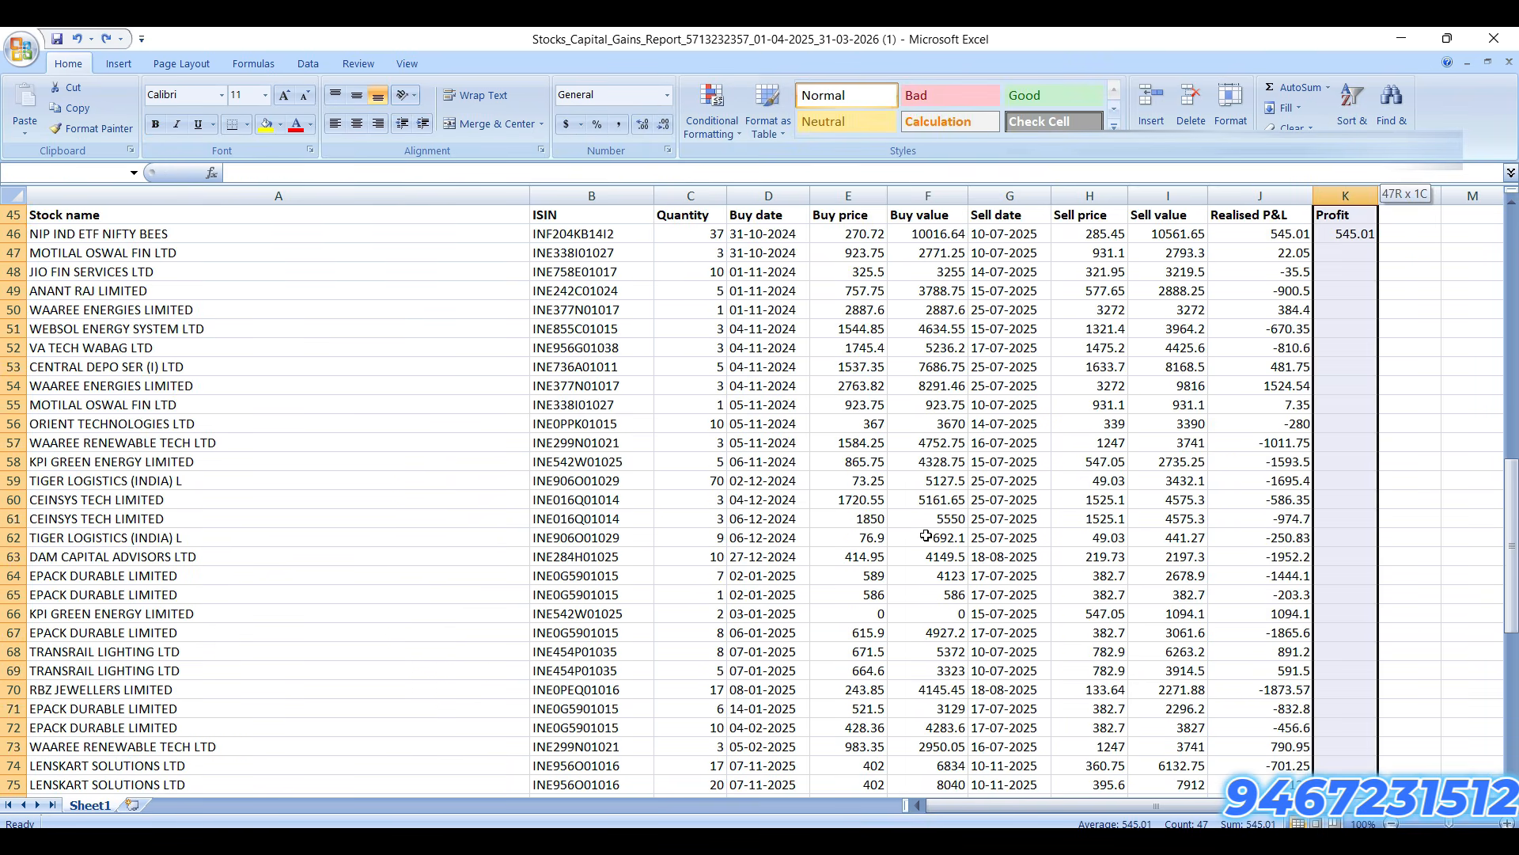
{"action": "key", "text": "shift+Down"}
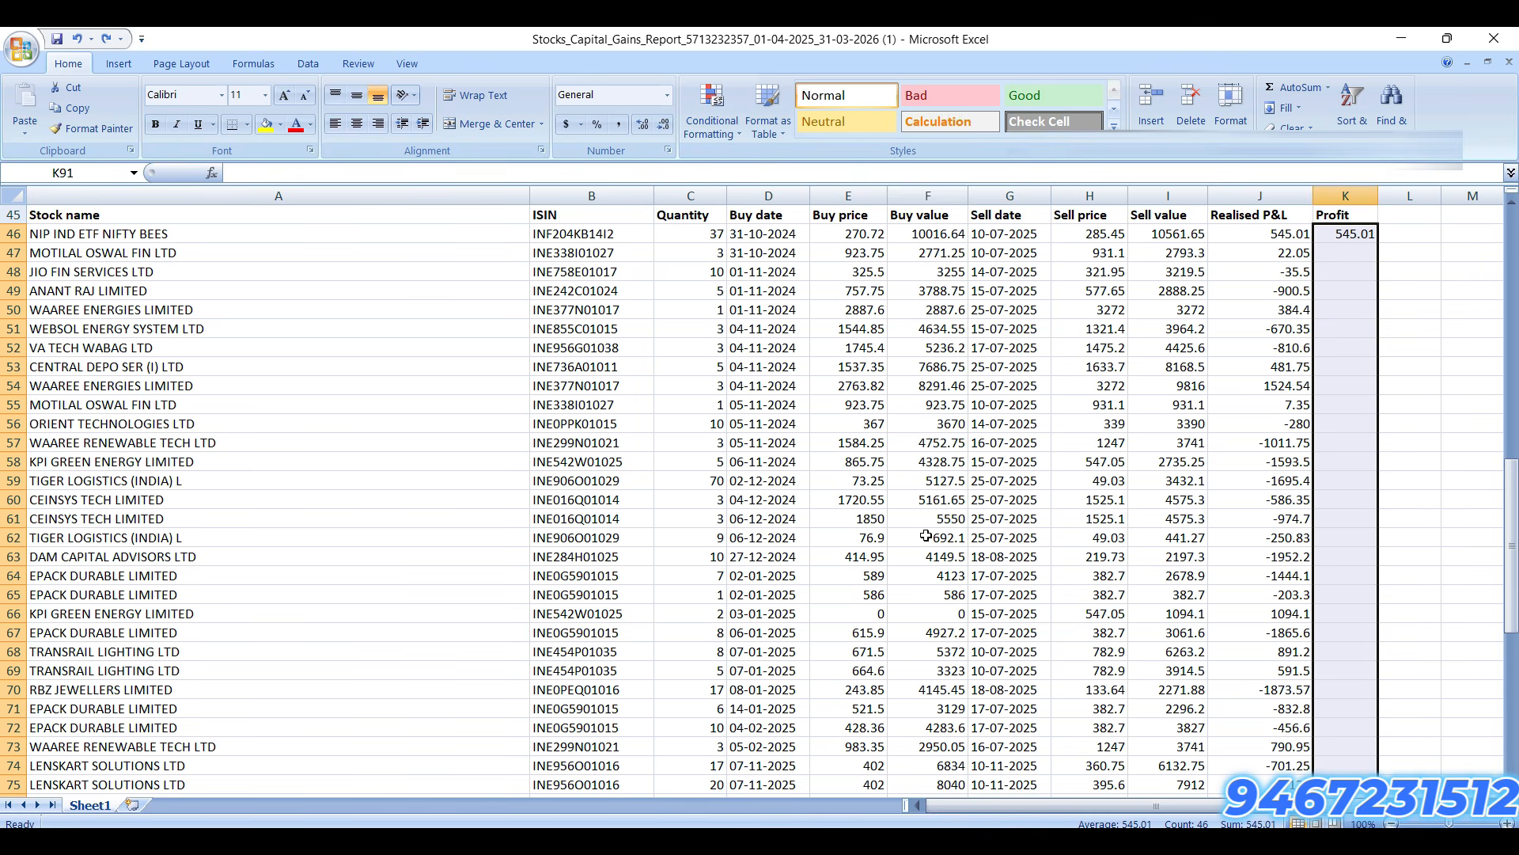
{"action": "key", "text": "ctrl+d"}
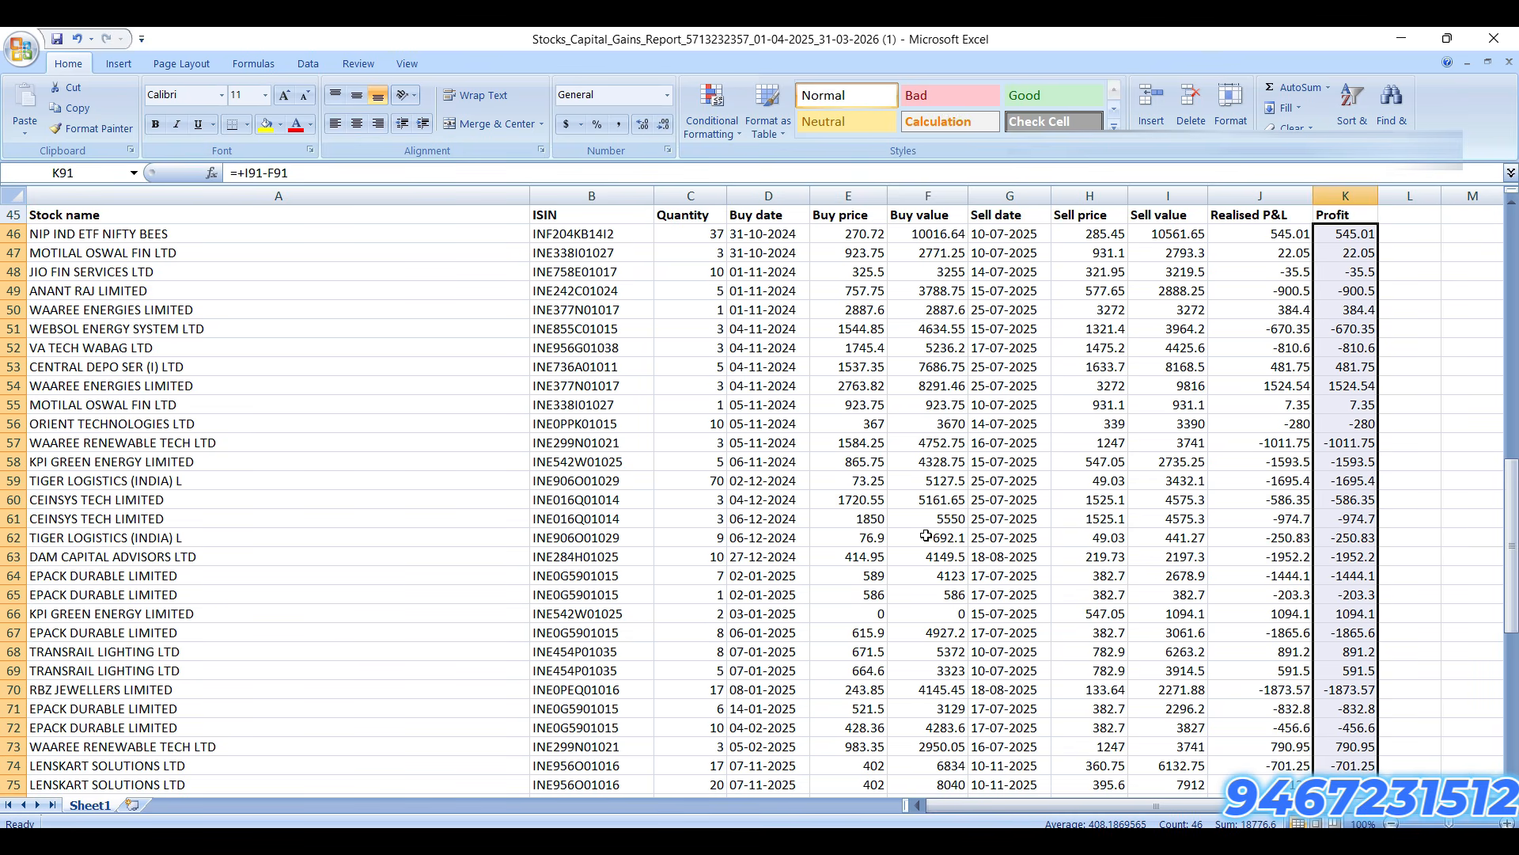
Step: Insert two blank rows above the Long Term trades heading in row 93
{"action": "key", "text": "Down"}
{"action": "key", "text": "Down"}
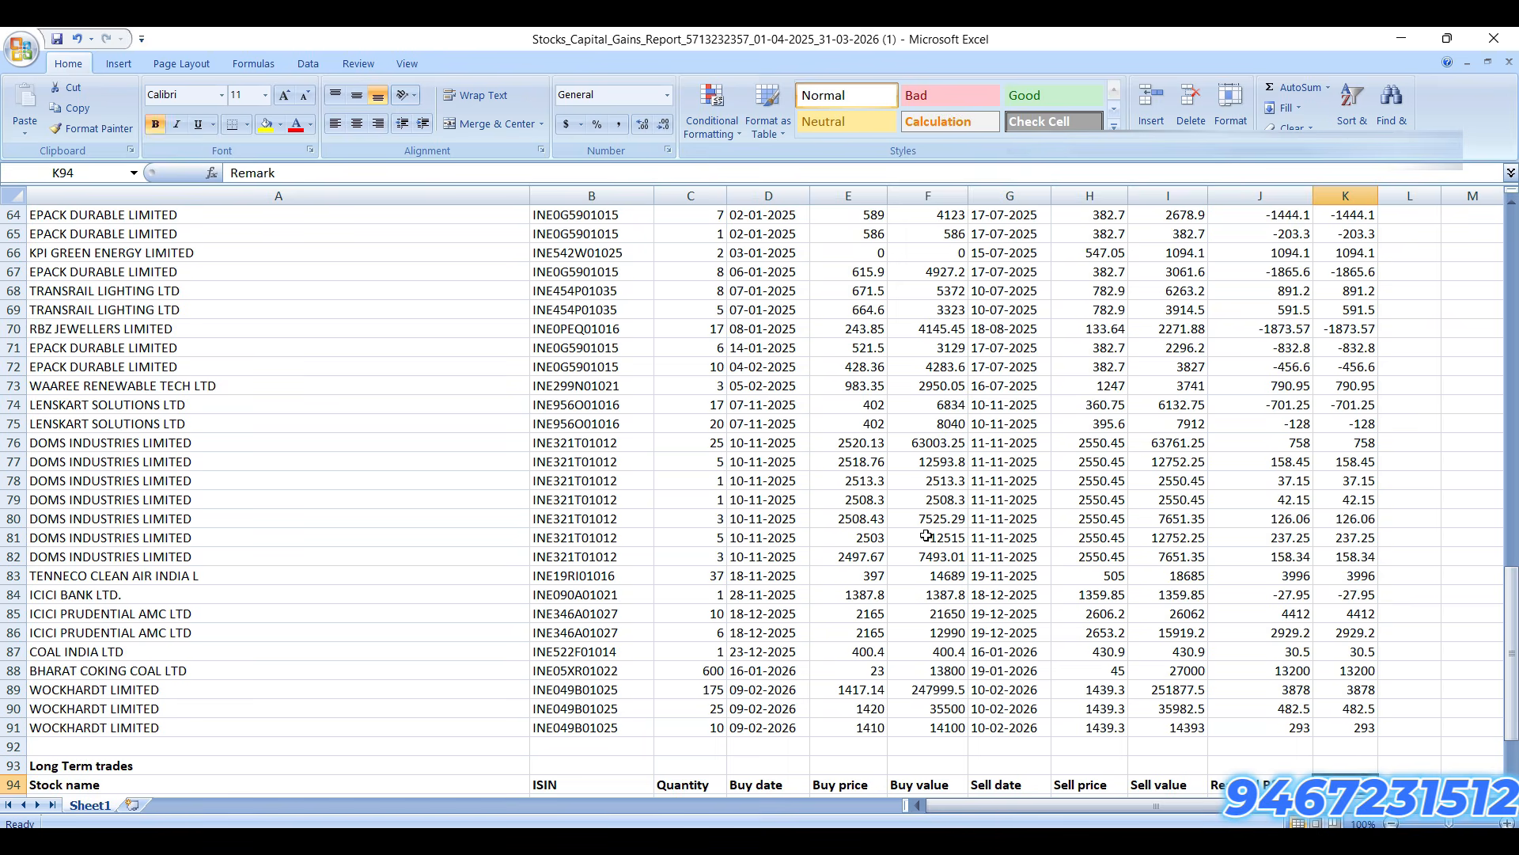
{"action": "key", "text": "shift+space"}
{"action": "key", "text": "ctrl+shift+equal"}
{"action": "key", "text": "ctrl+shift+equal"}
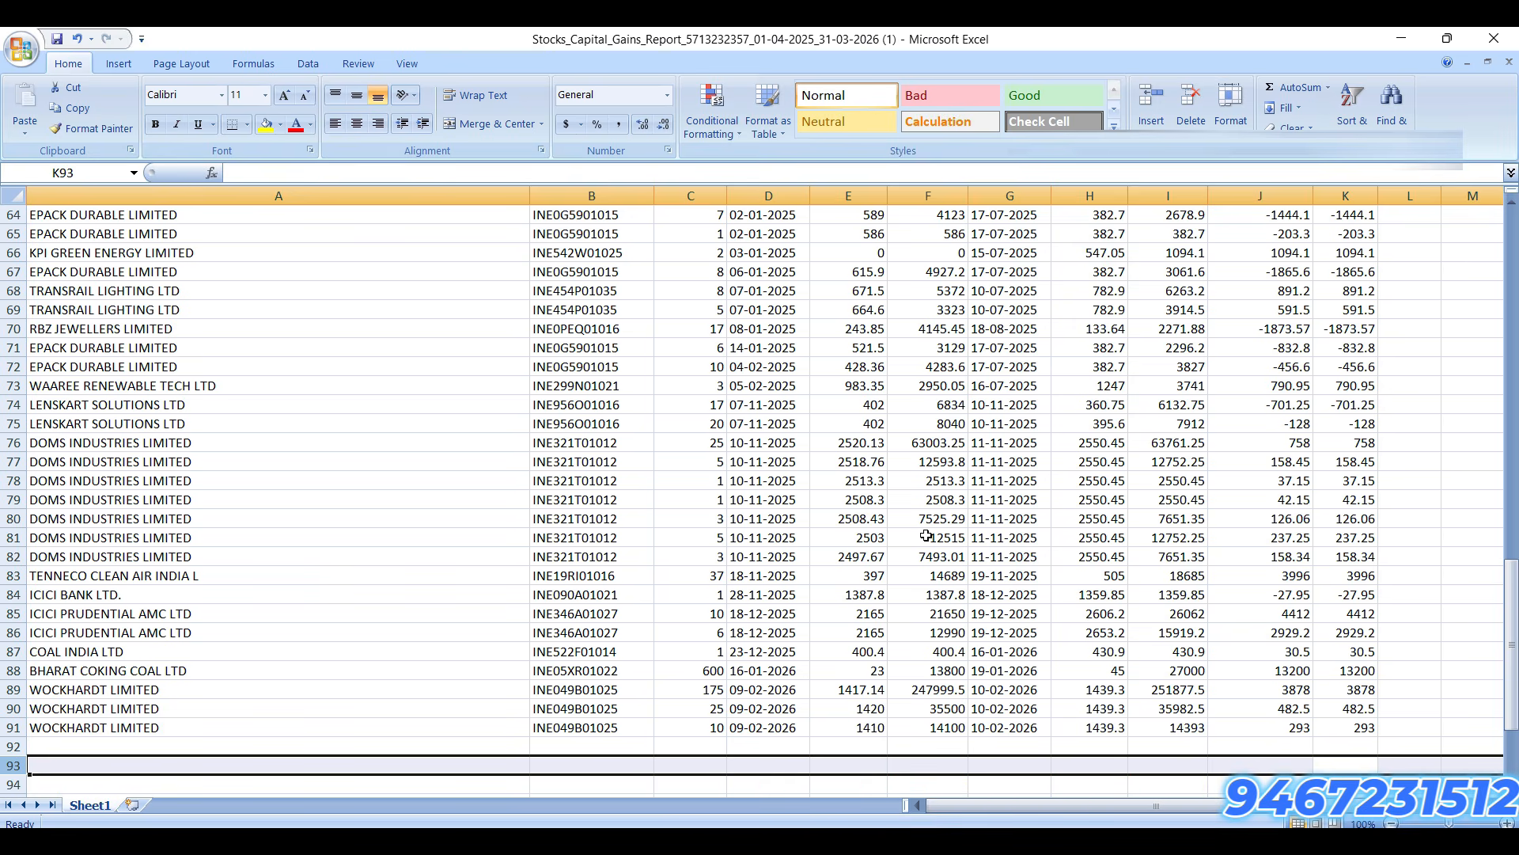
Step: Total the short term Profit column in K93 with a sum formula
{"action": "key", "text": "shift+BackSpace"}
{"action": "key", "text": "alt+equal"}
{"action": "key", "text": "Return"}
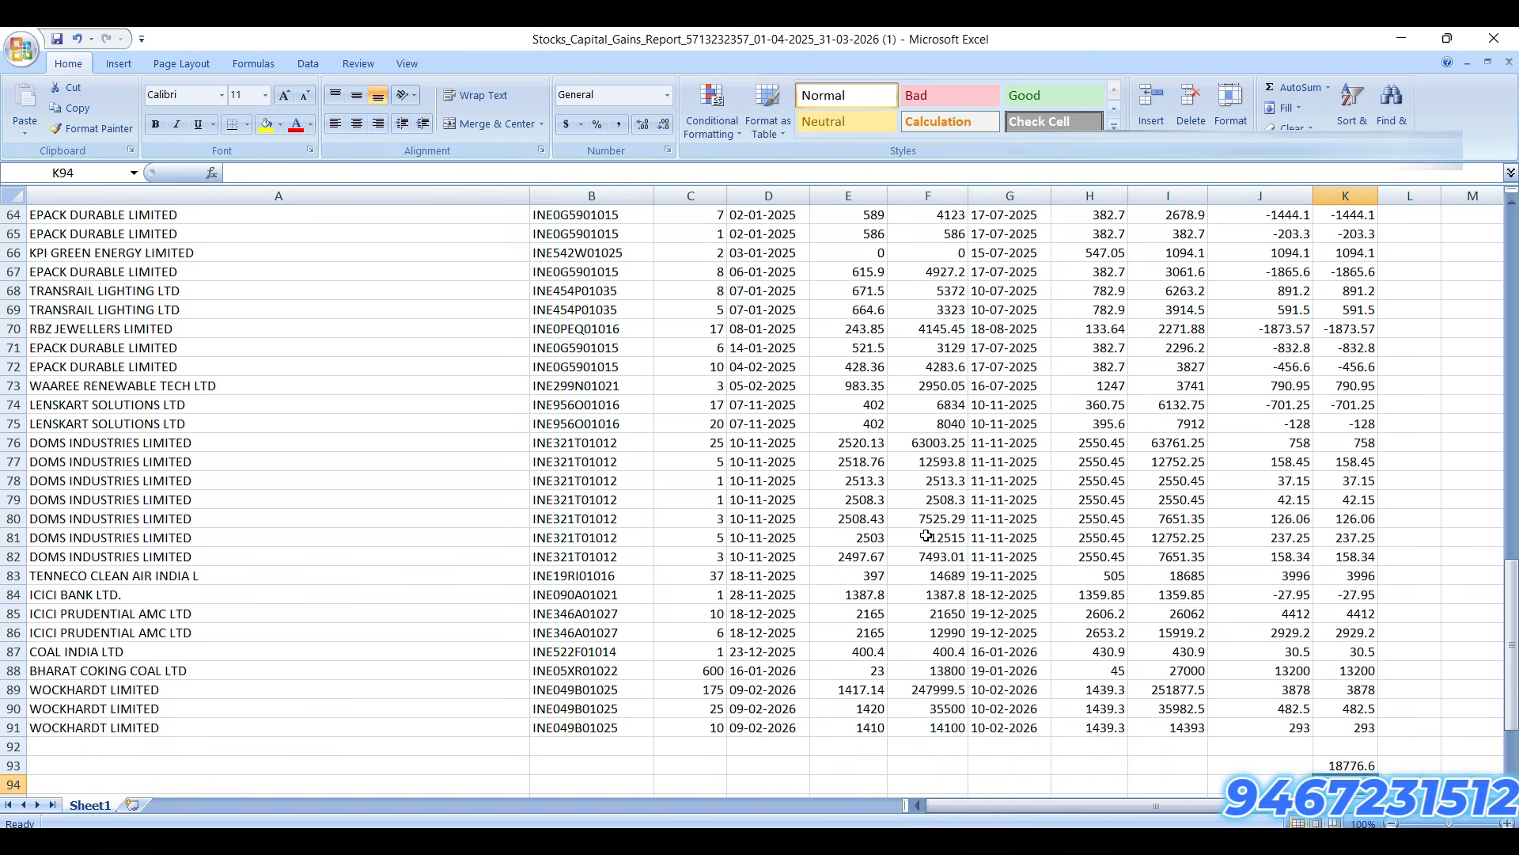
Step: Total the short term Sell value column in I93 by summing I46:I92
{"action": "key", "text": "Up"}
{"action": "key", "text": "ctrl+c"}
{"action": "key", "text": "Left"}
{"action": "key", "text": "Left"}
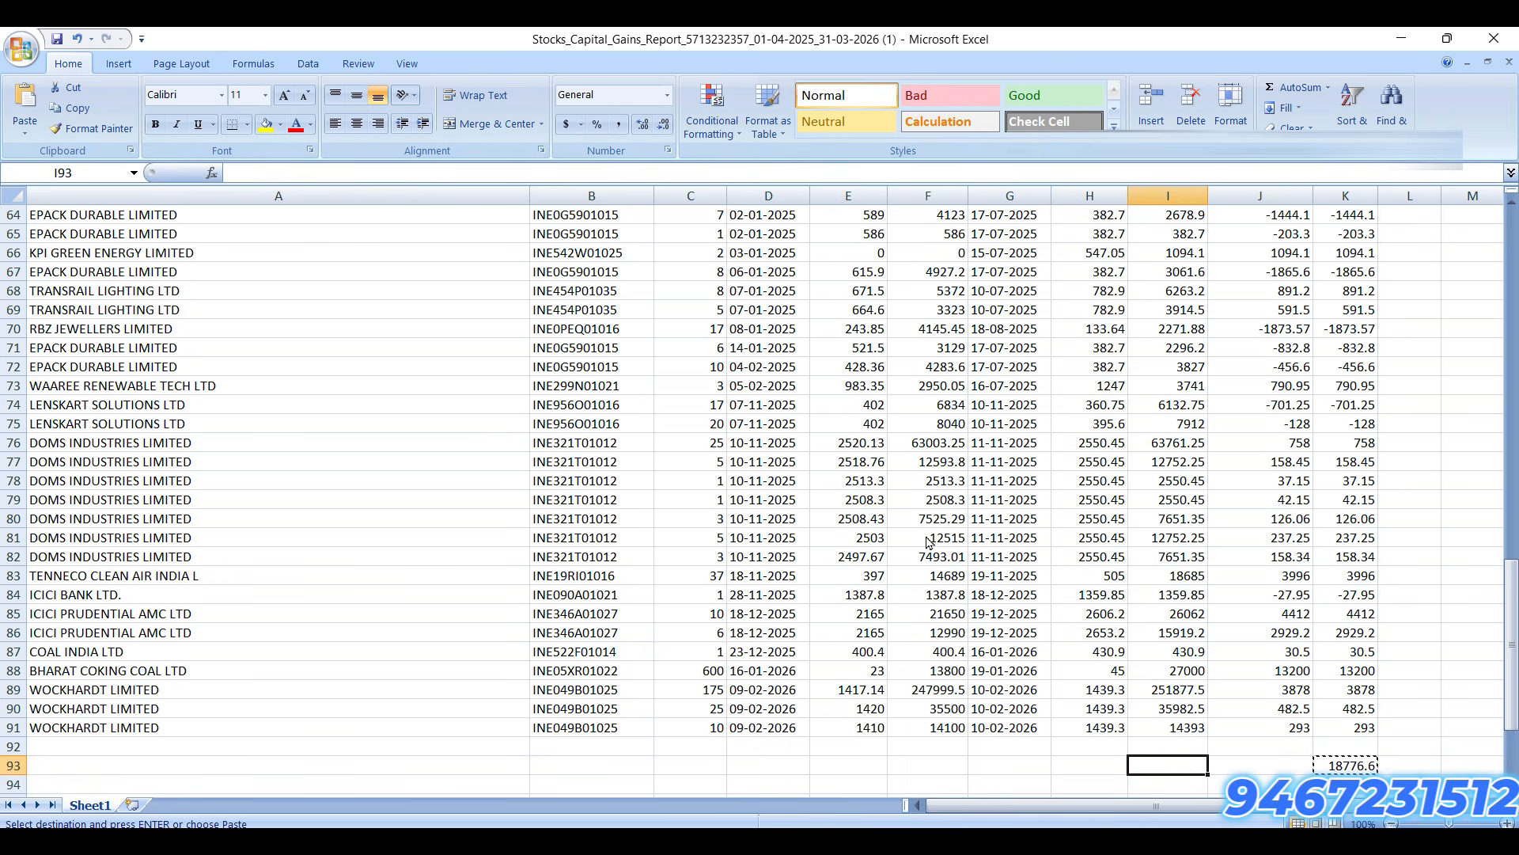
{"action": "key", "text": "alt+equal"}
{"action": "key", "text": "Return"}
Step: Total the short term Buy value column in F93 by summing F46:F92
{"action": "key", "text": "Up"}
{"action": "key", "text": "Left"}
{"action": "key", "text": "Left"}
{"action": "key", "text": "Left"}
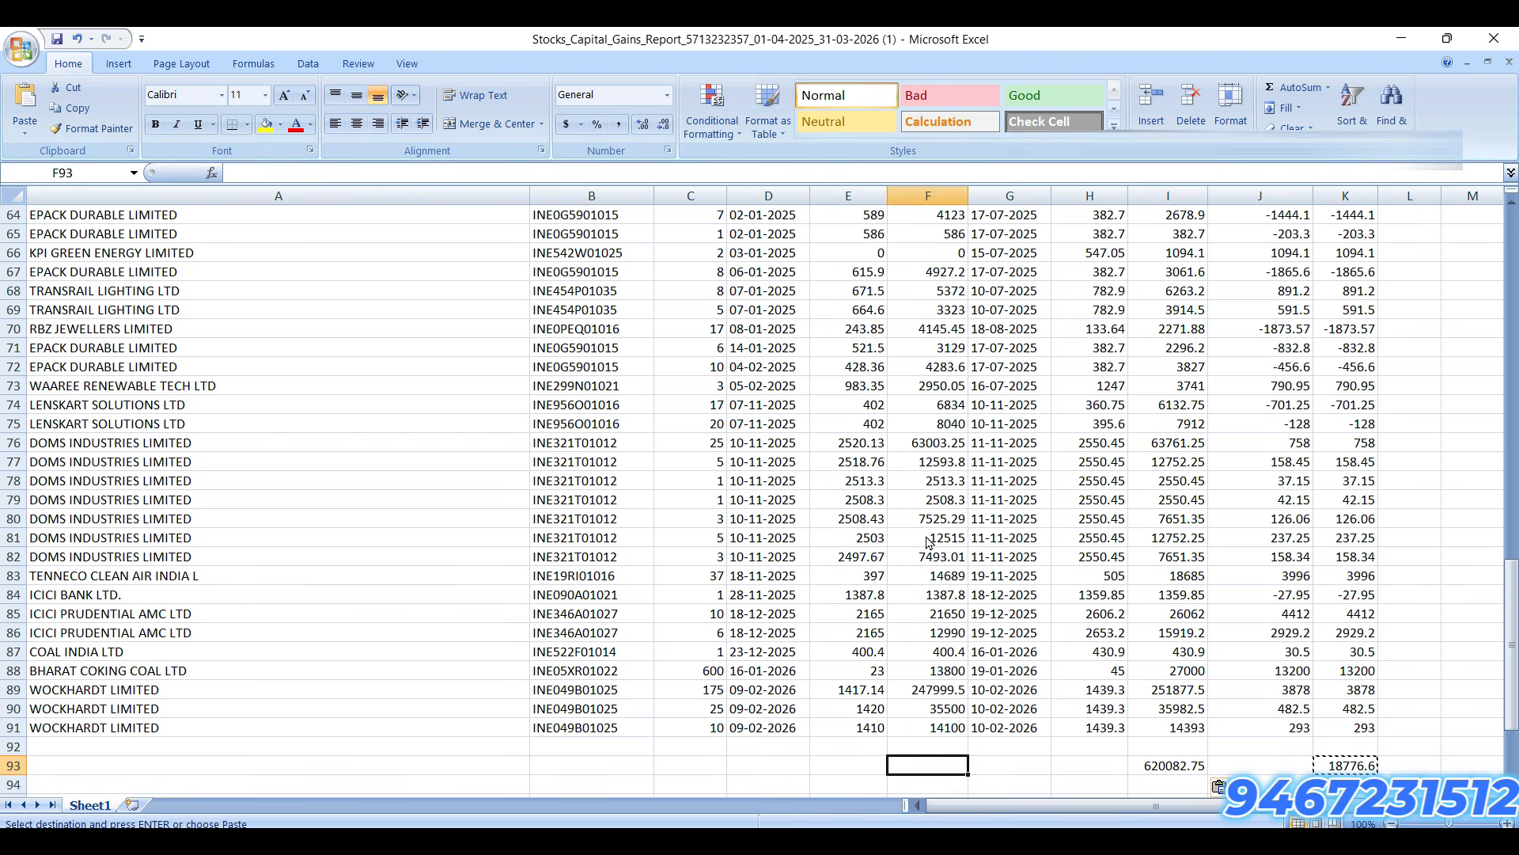
{"action": "key", "text": "alt+equal"}
{"action": "key", "text": "Return"}
{"action": "key", "text": "Up"}
{"action": "key", "text": "Escape"}
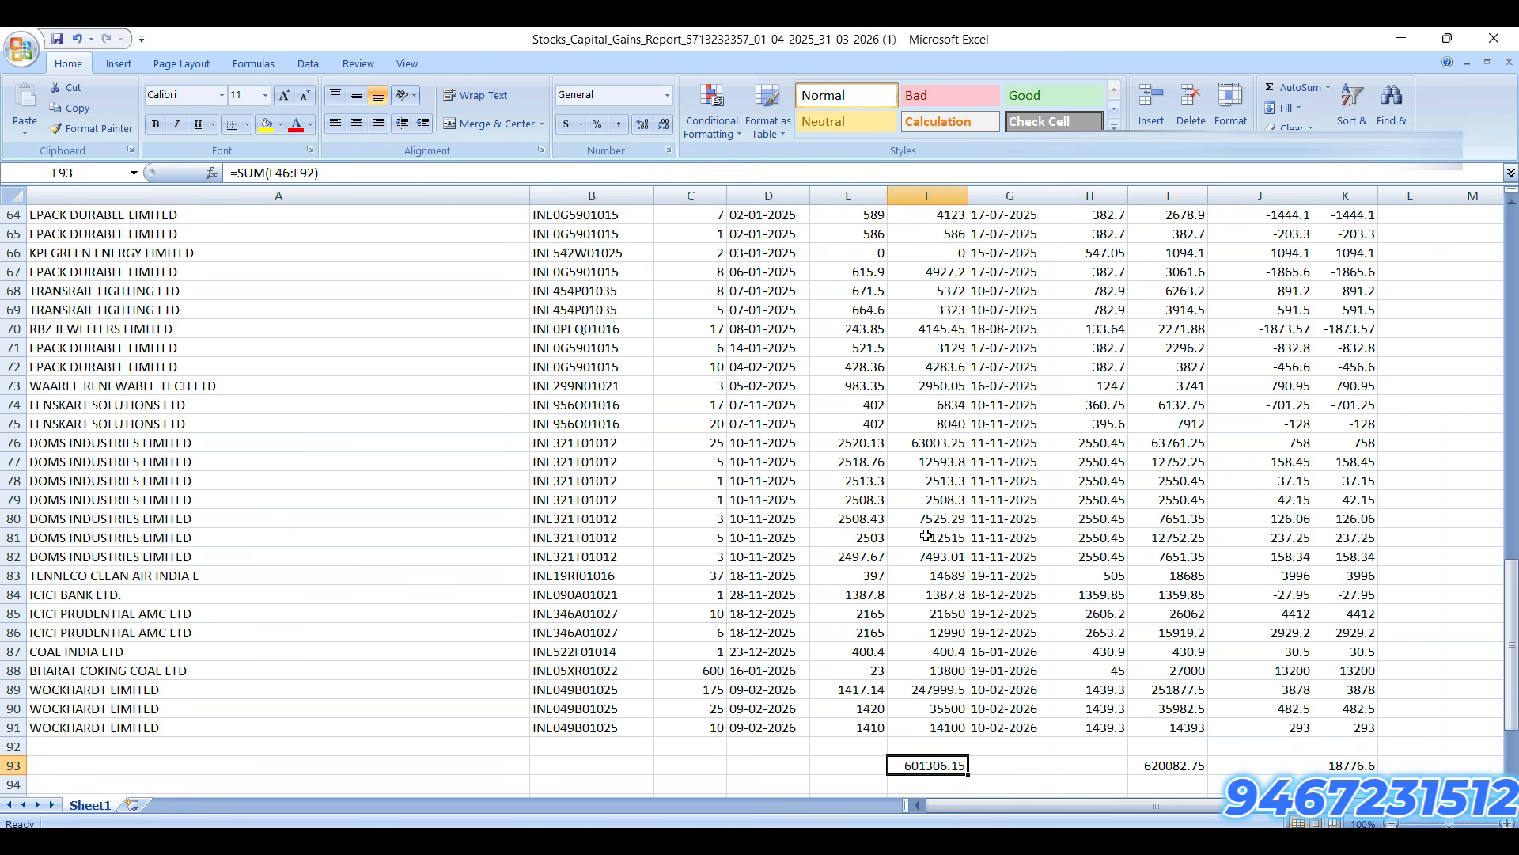
{"action": "key", "text": "Right"}
{"action": "key", "text": "Right"}
{"action": "key", "text": "Right"}
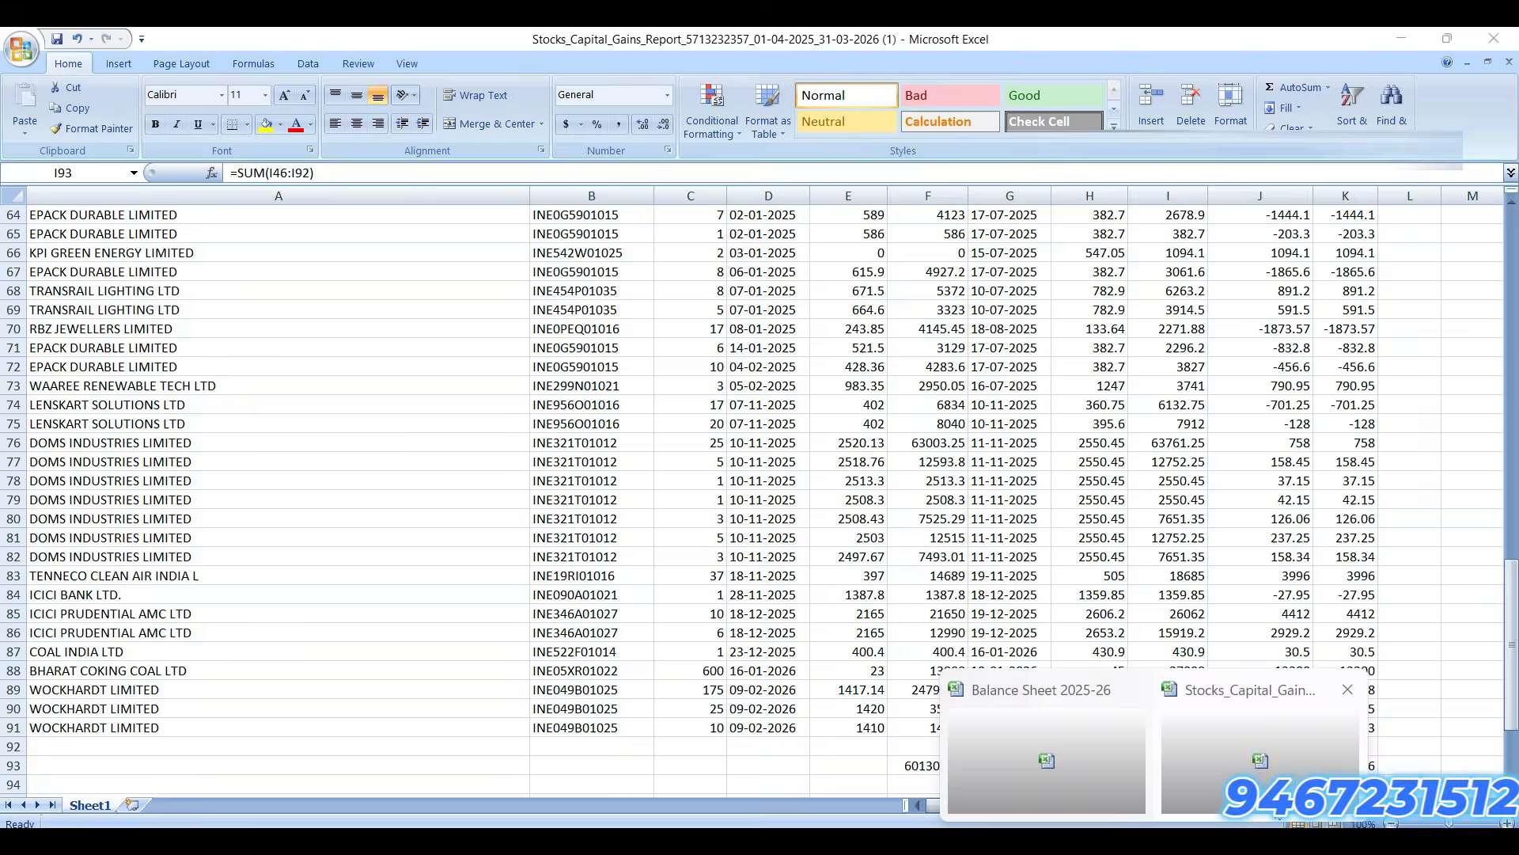
{"action": "mouse_move", "coordinate": [1093, 751]}
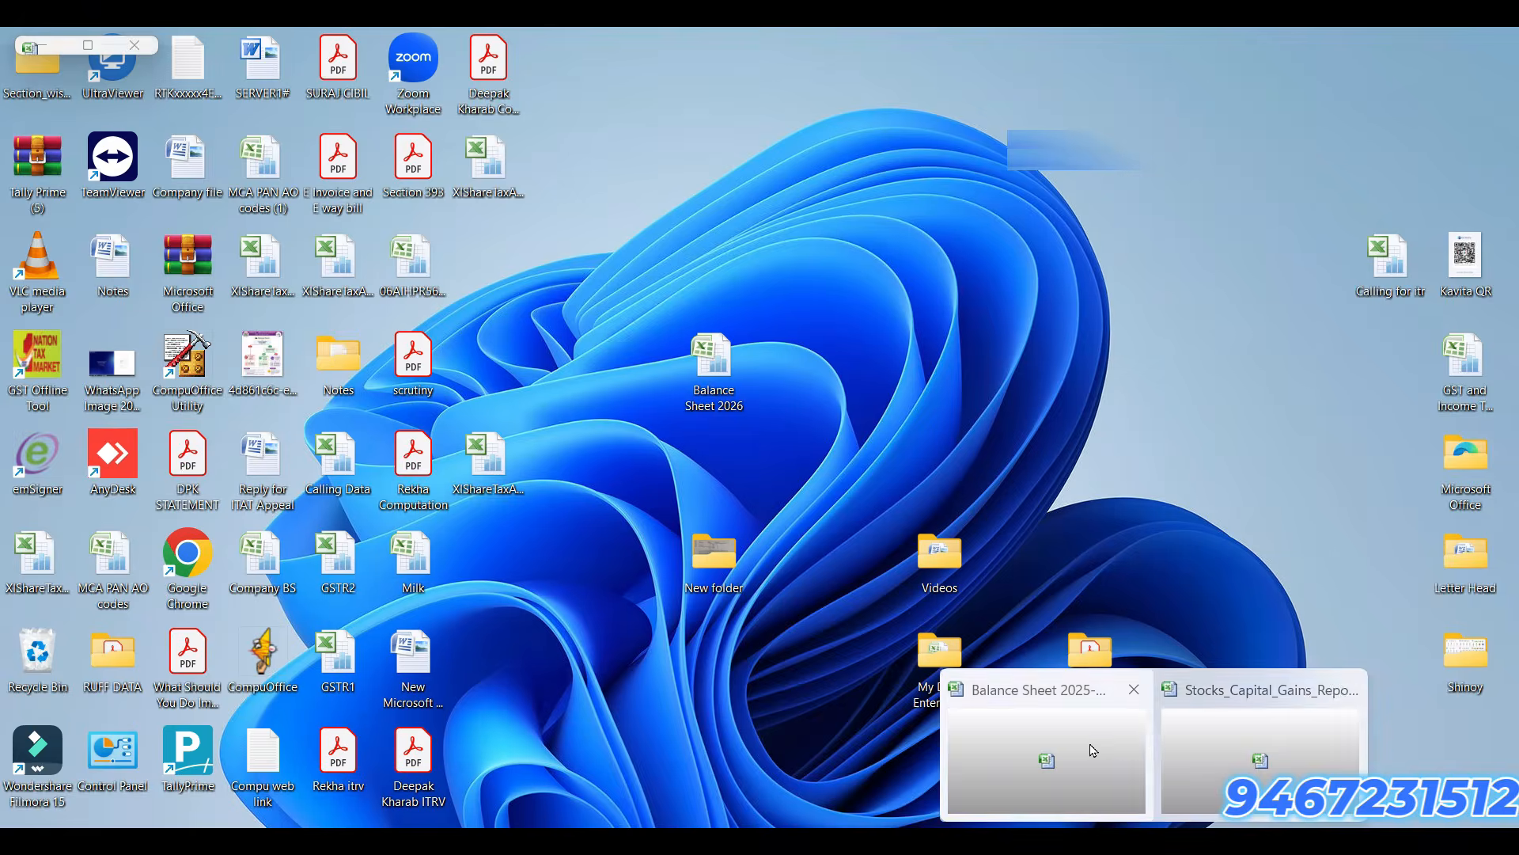
Step: Enter the labels Intraday, Turnover, Profit and Exp in cells E4 to E7 beside the report summary
{"action": "scroll", "coordinate": [930, 667], "scroll_direction": "up", "scroll_amount": 13}
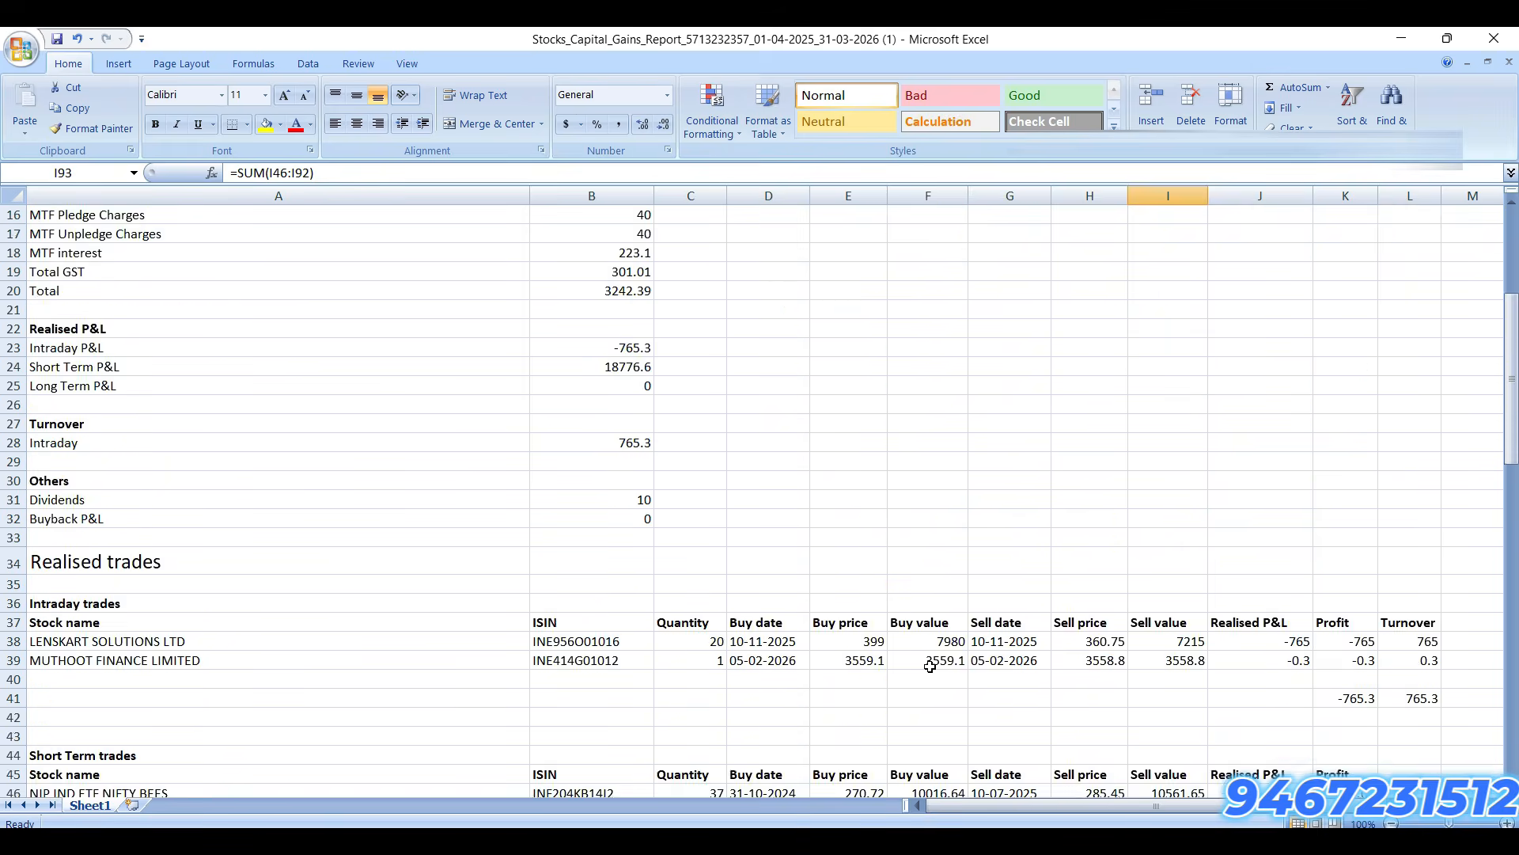
{"action": "scroll", "coordinate": [930, 667], "scroll_direction": "up", "scroll_amount": 5}
{"action": "left_click", "coordinate": [798, 272]}
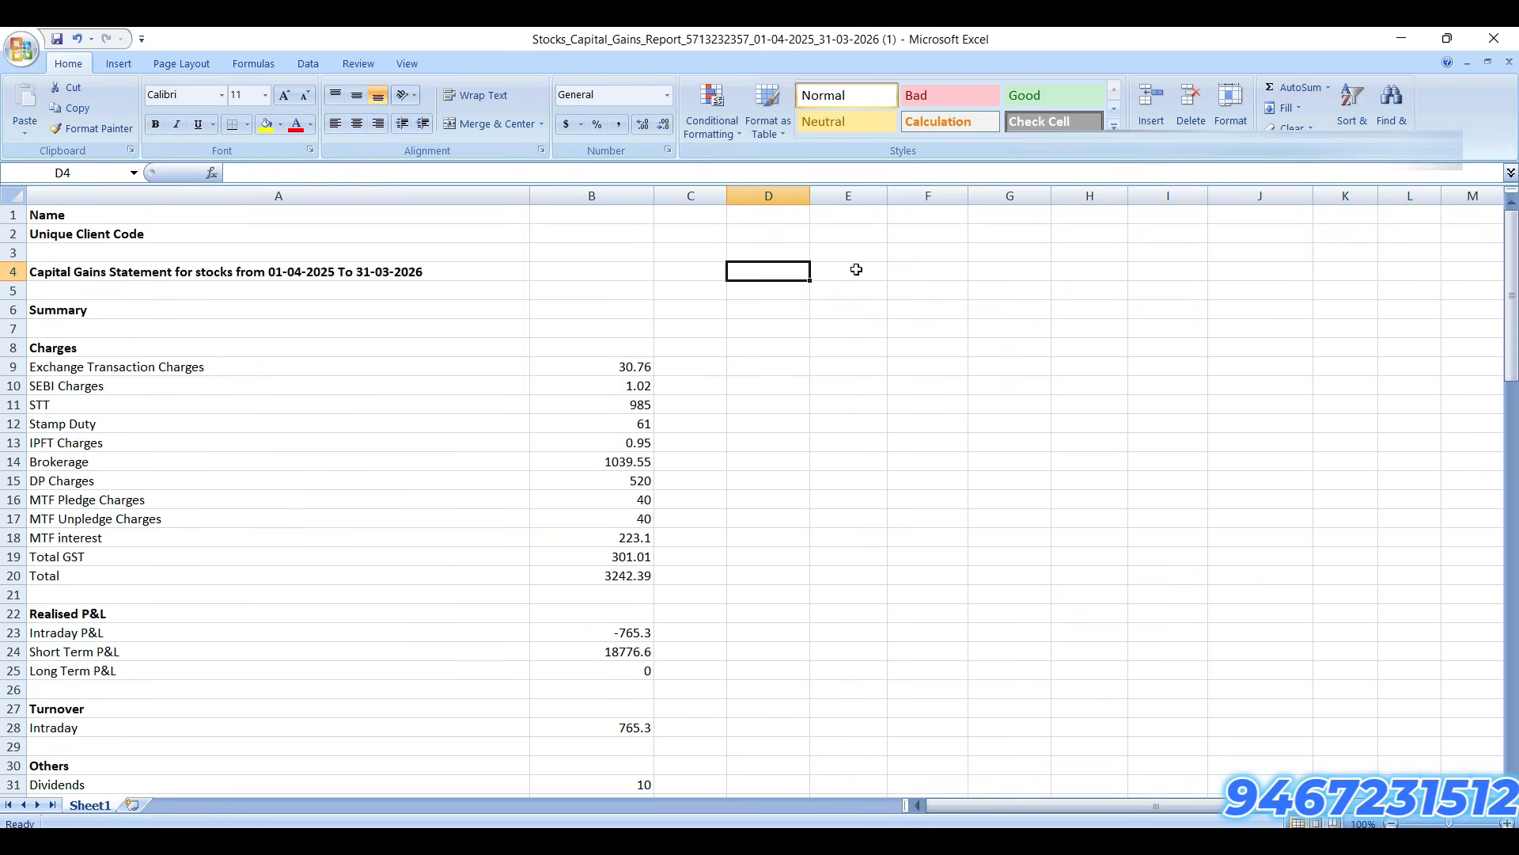
{"action": "left_click", "coordinate": [857, 270]}
{"action": "type", "text": "Intra"}
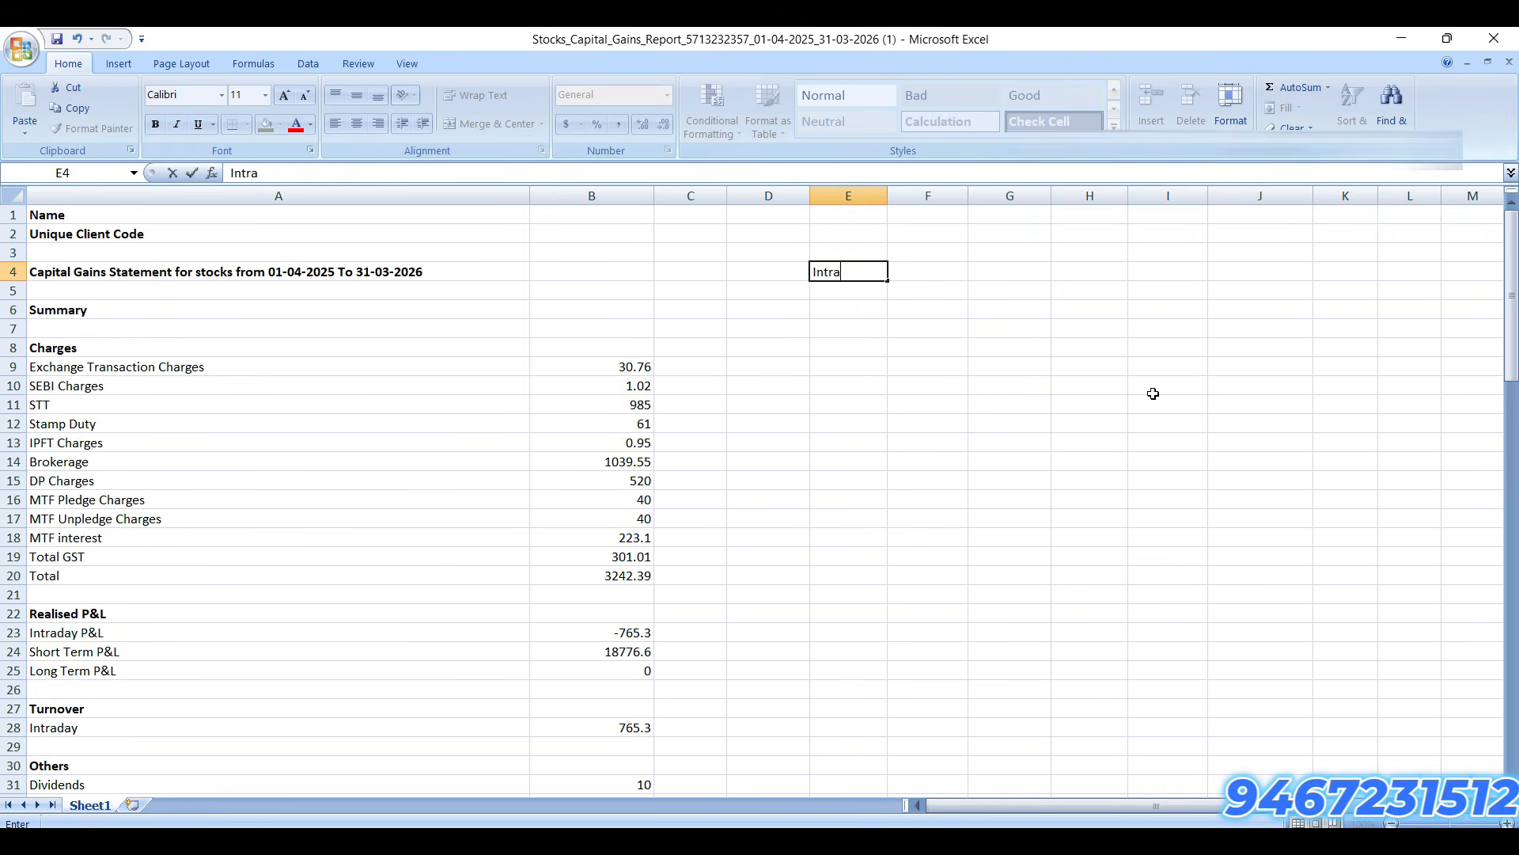
{"action": "type", "text": "day"}
{"action": "key", "text": "Return"}
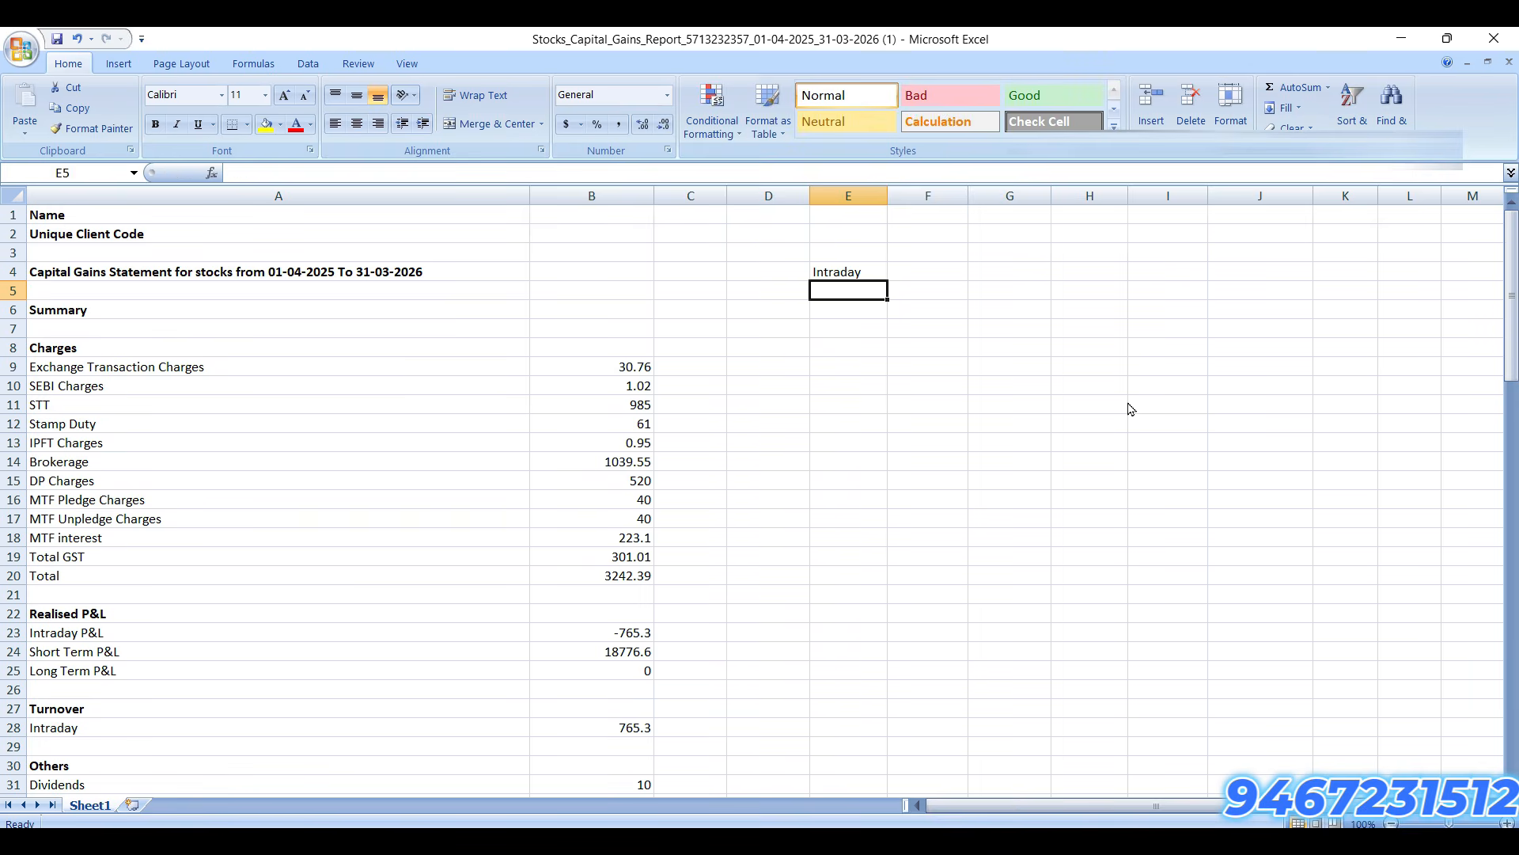
{"action": "type", "text": "Turnover"}
{"action": "key", "text": "Return"}
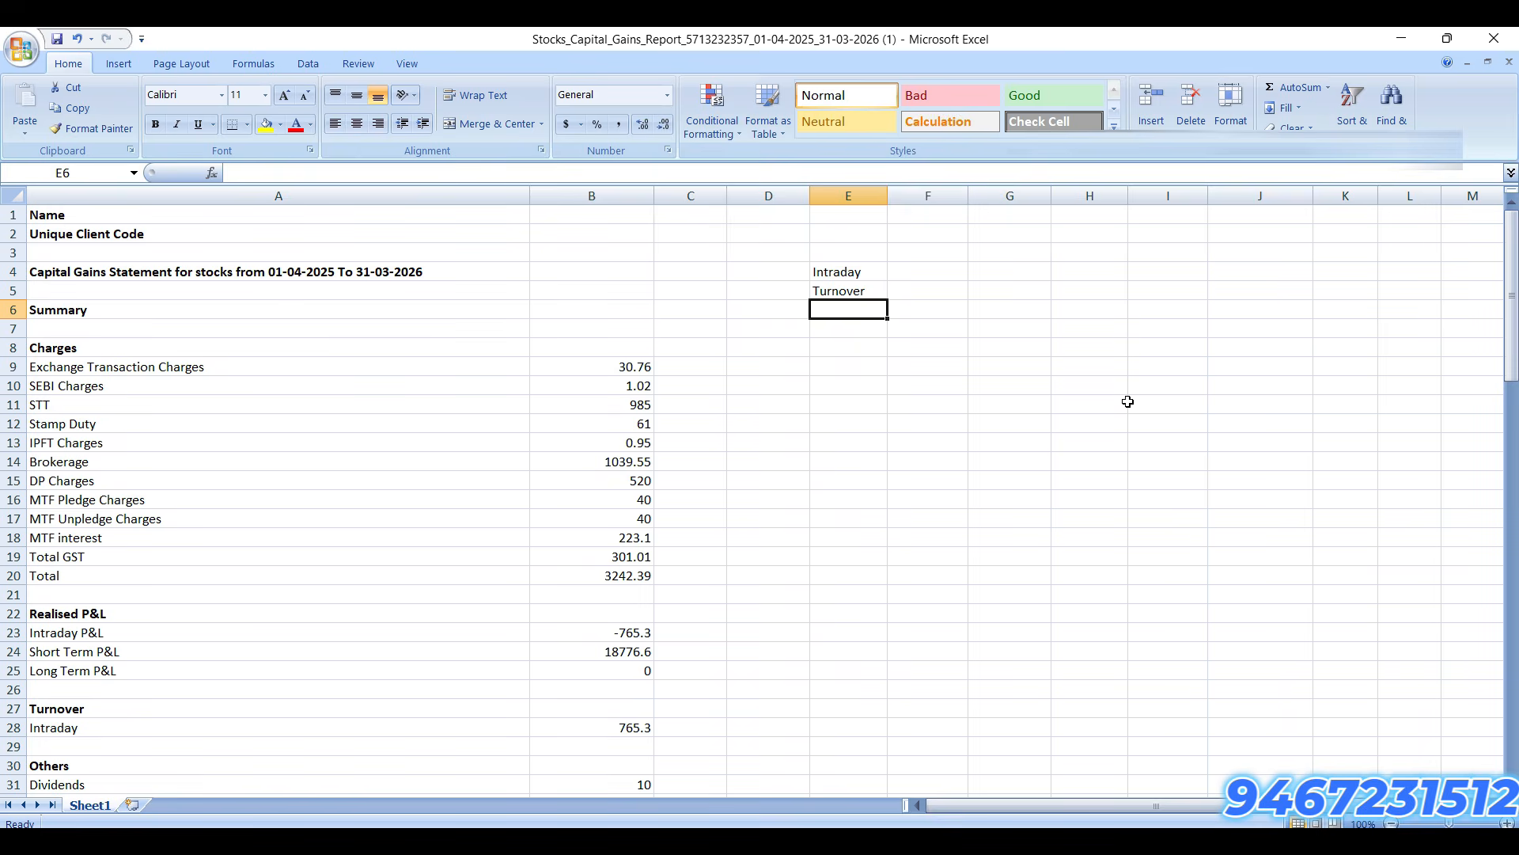
{"action": "type", "text": "Profi"}
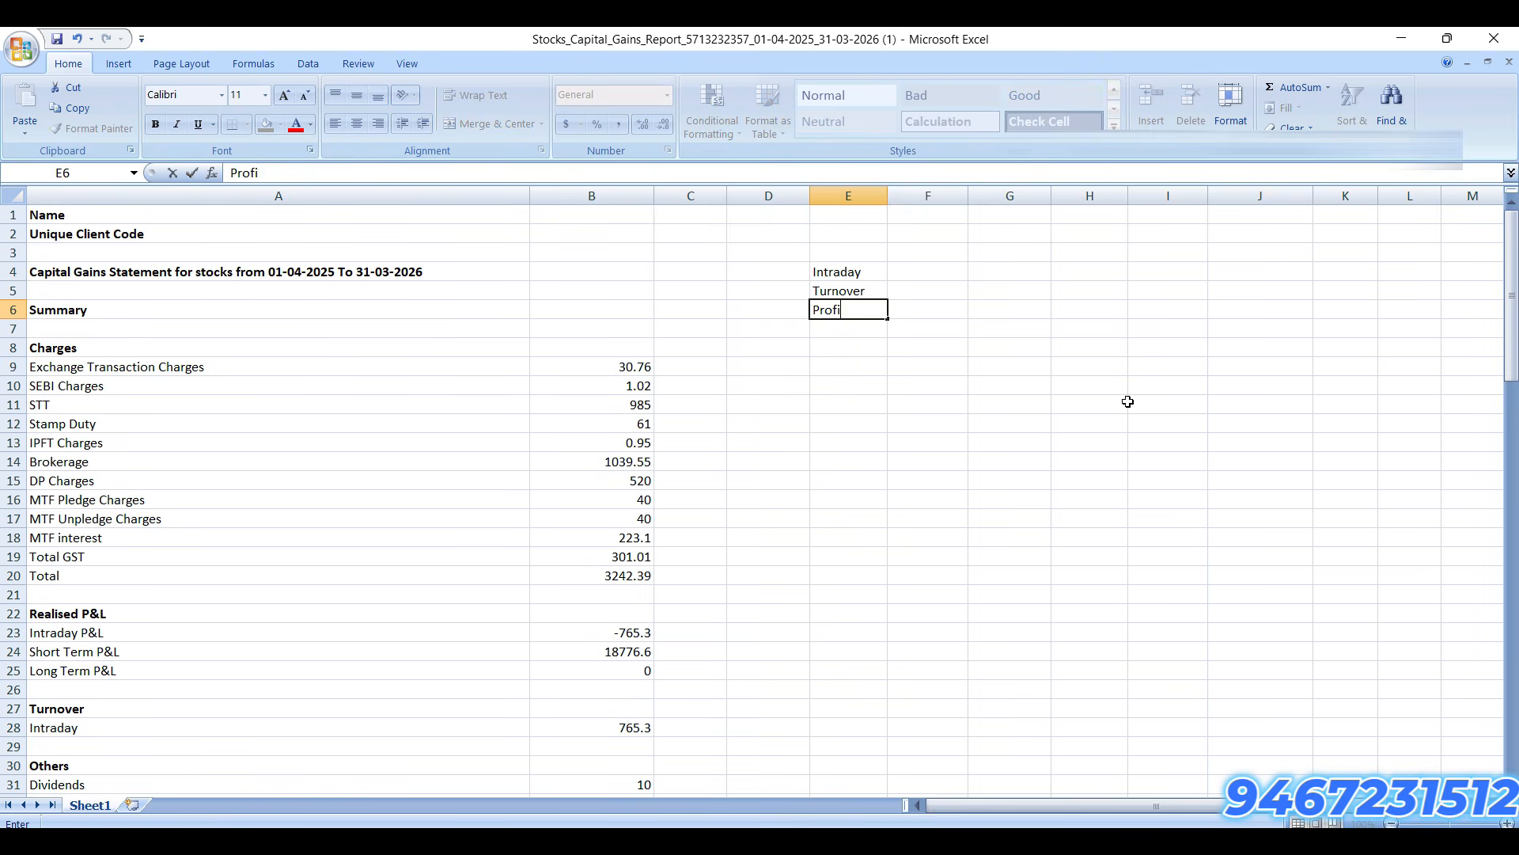
{"action": "type", "text": "t"}
{"action": "key", "text": "Return"}
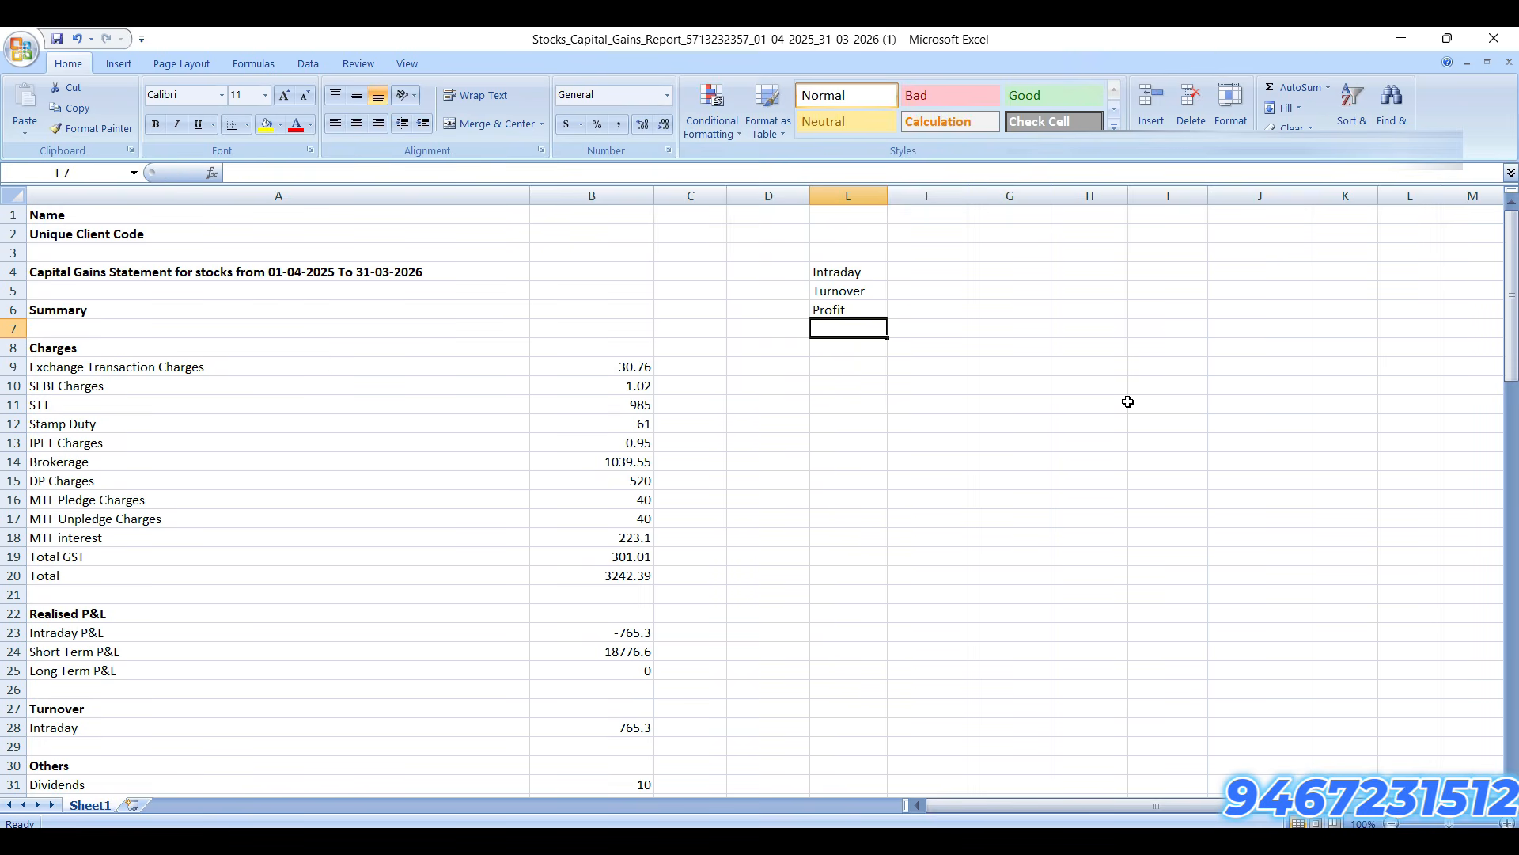
{"action": "type", "text": "Ep"}
{"action": "key", "text": "Return"}
Step: Enter the labels STCG, Sale Value, Purchase Value and Exp in cells E10 to E13
{"action": "key", "text": "Return"}
{"action": "key", "text": "Return"}
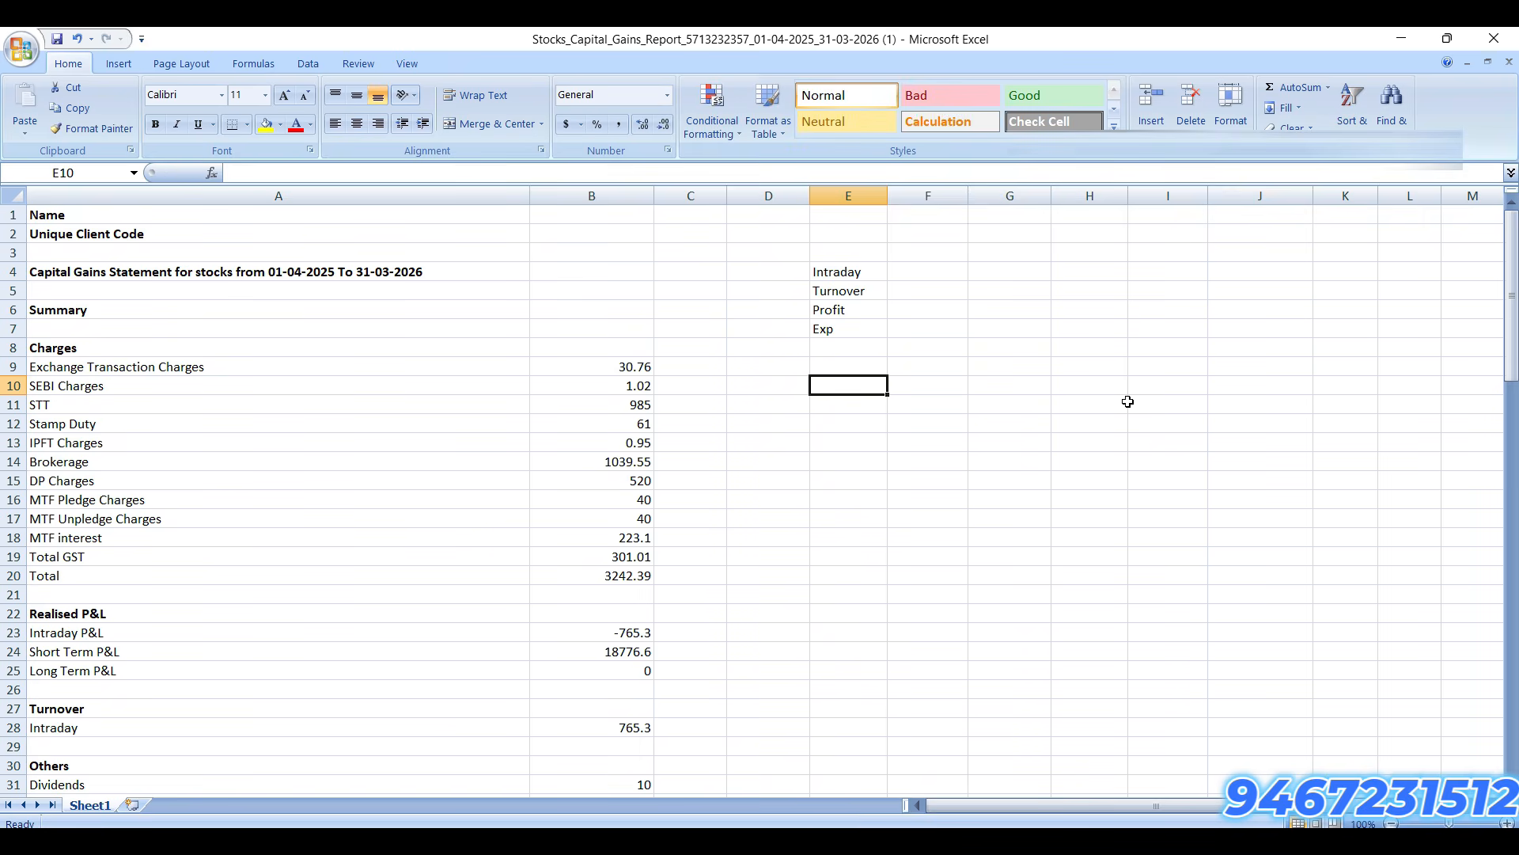
{"action": "type", "text": "STCG"}
{"action": "key", "text": "Return"}
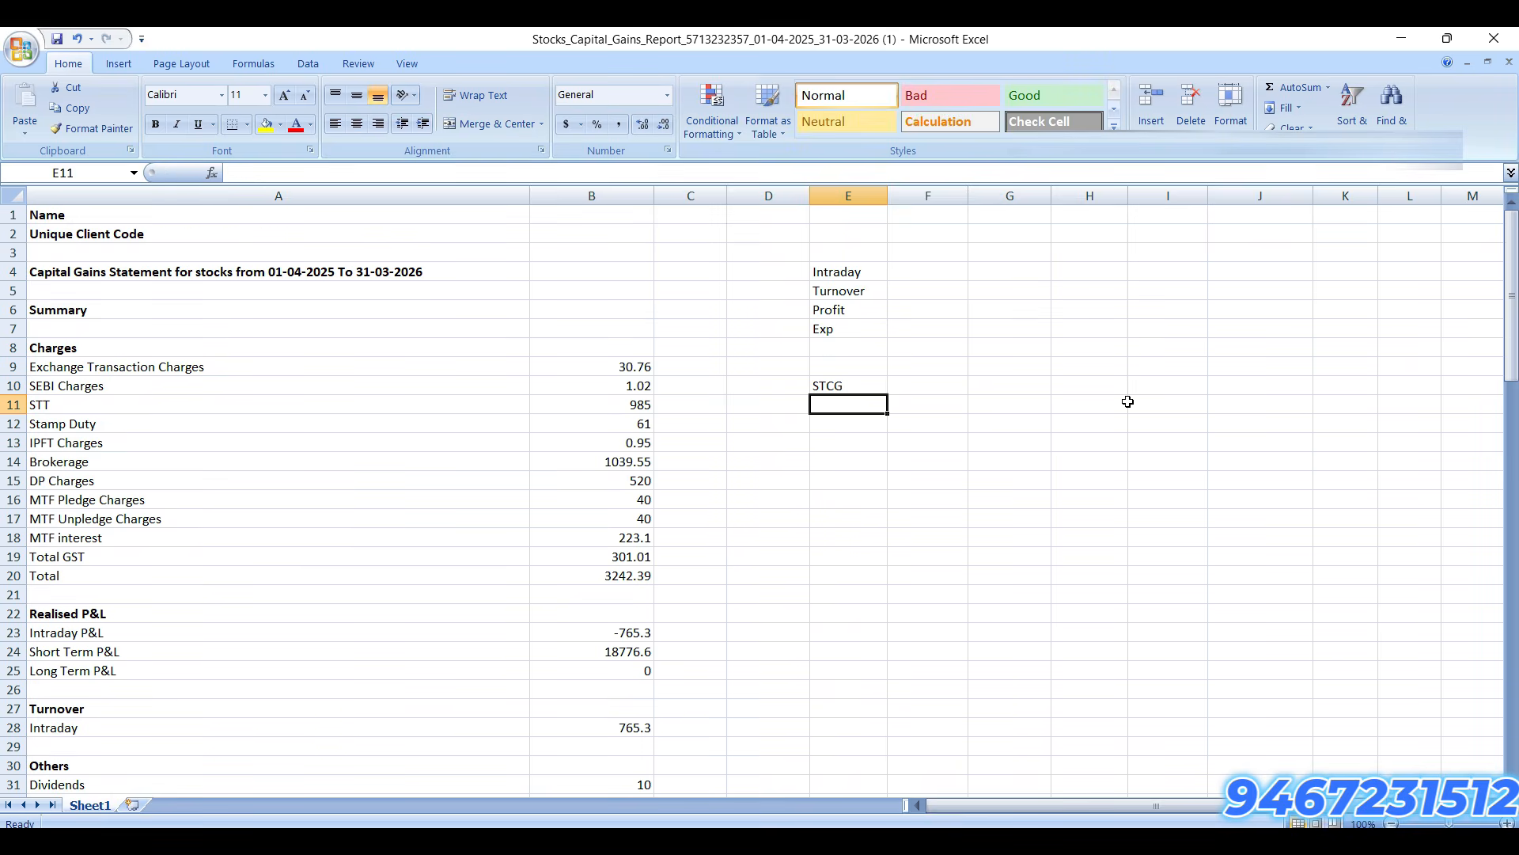
{"action": "type", "text": "Tu"}
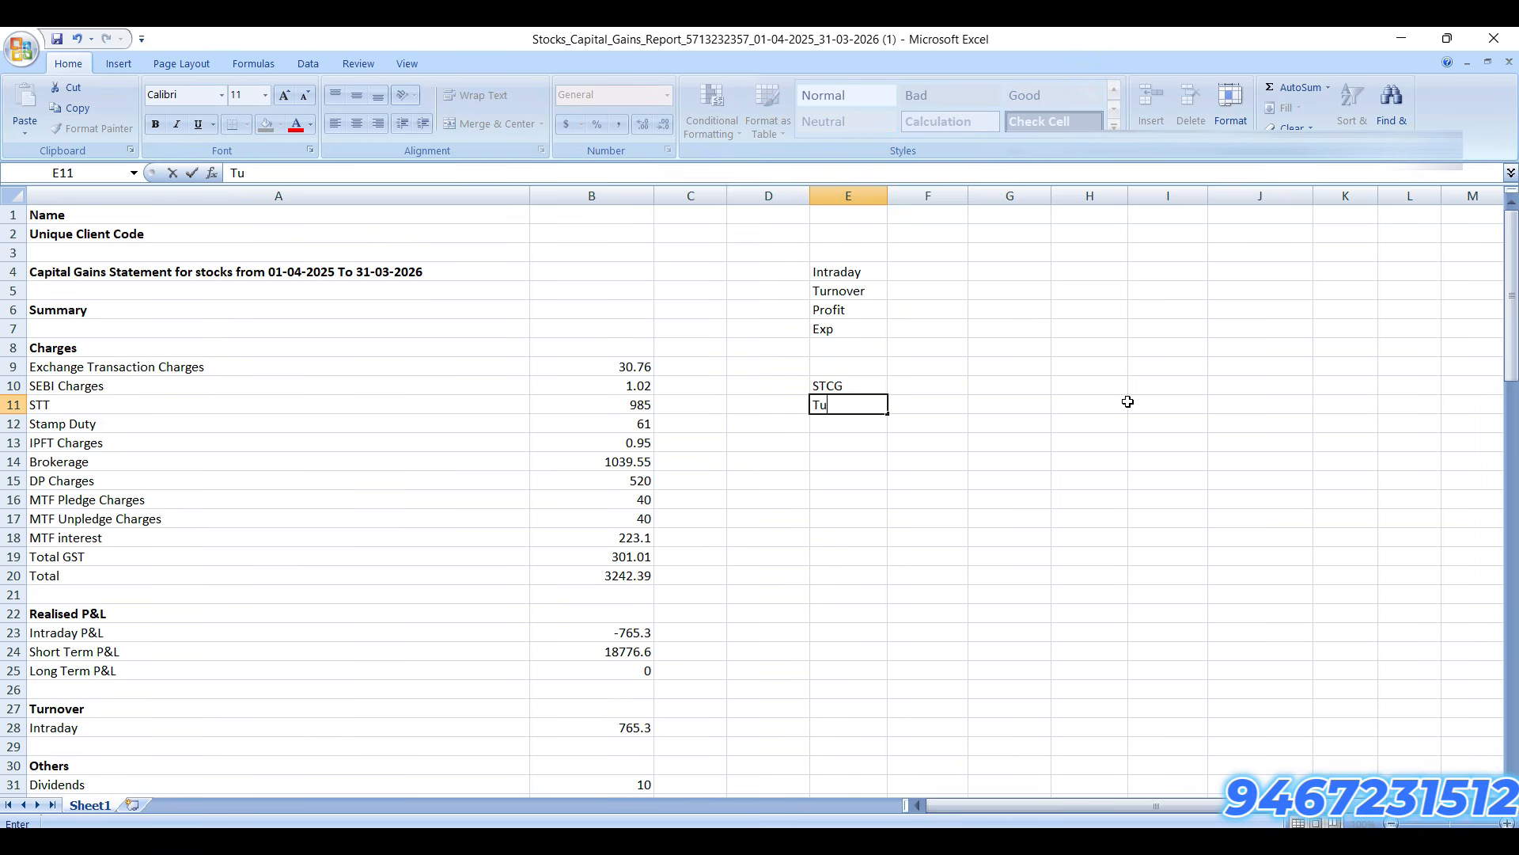
{"action": "type", "text": "Sale Value"}
{"action": "key", "text": "Return"}
{"action": "type", "text": "P"}
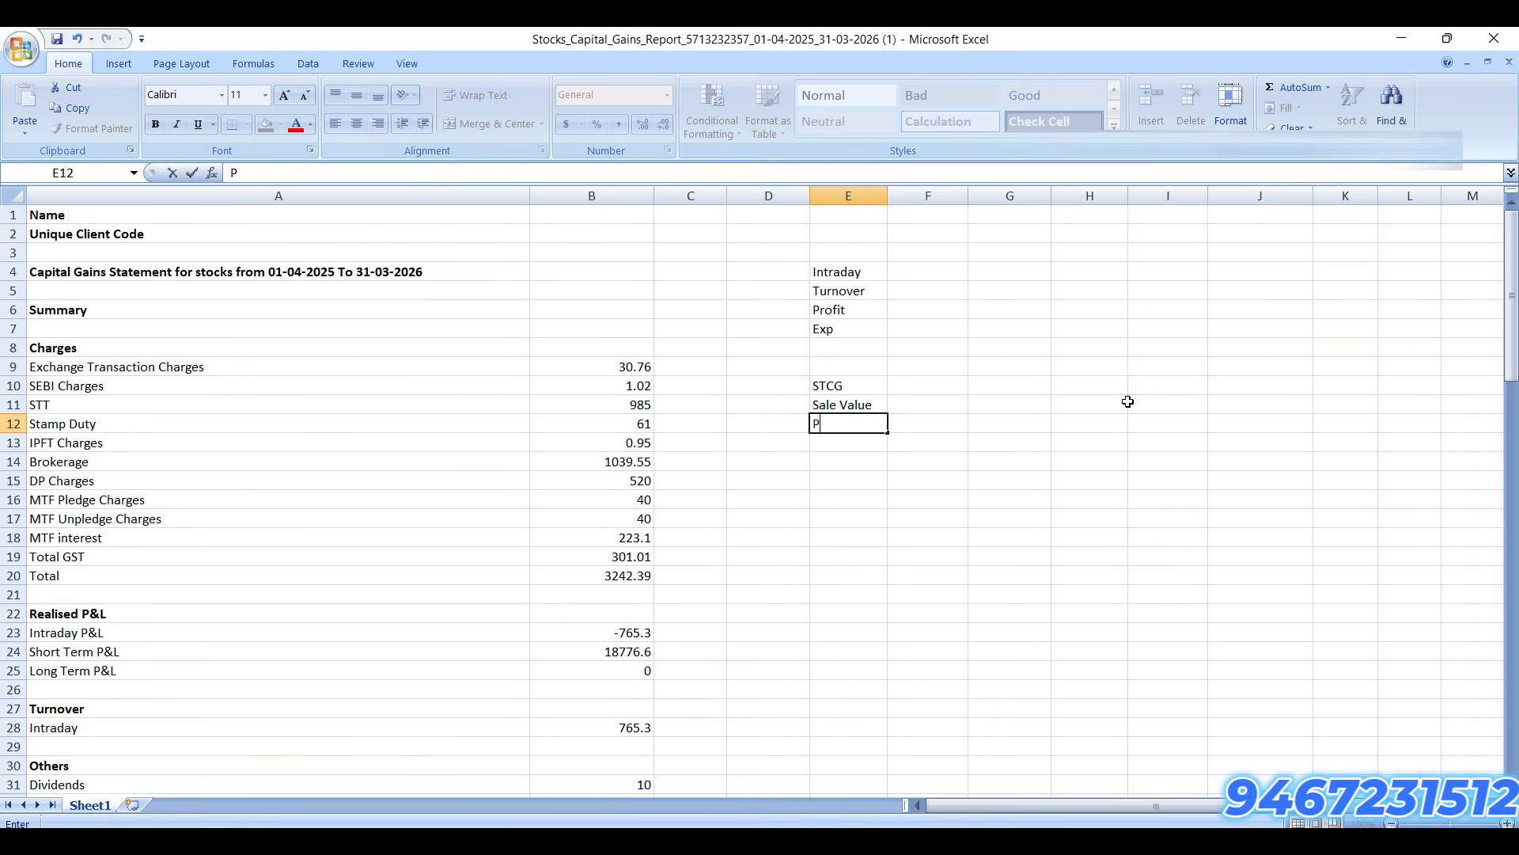
{"action": "type", "text": "urchase Value"}
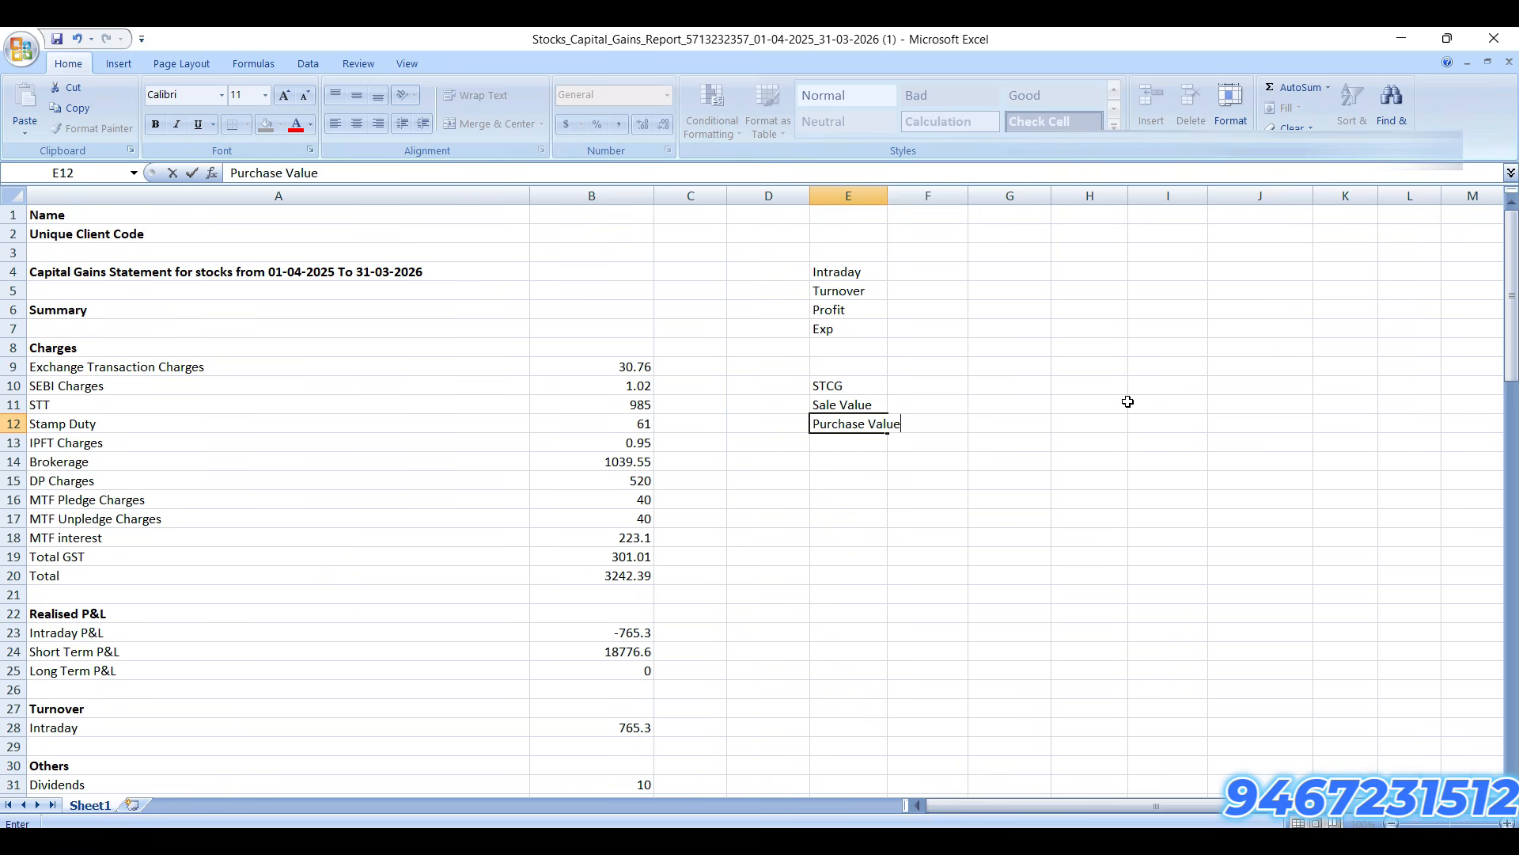
{"action": "key", "text": "Return"}
{"action": "type", "text": "Exp"}
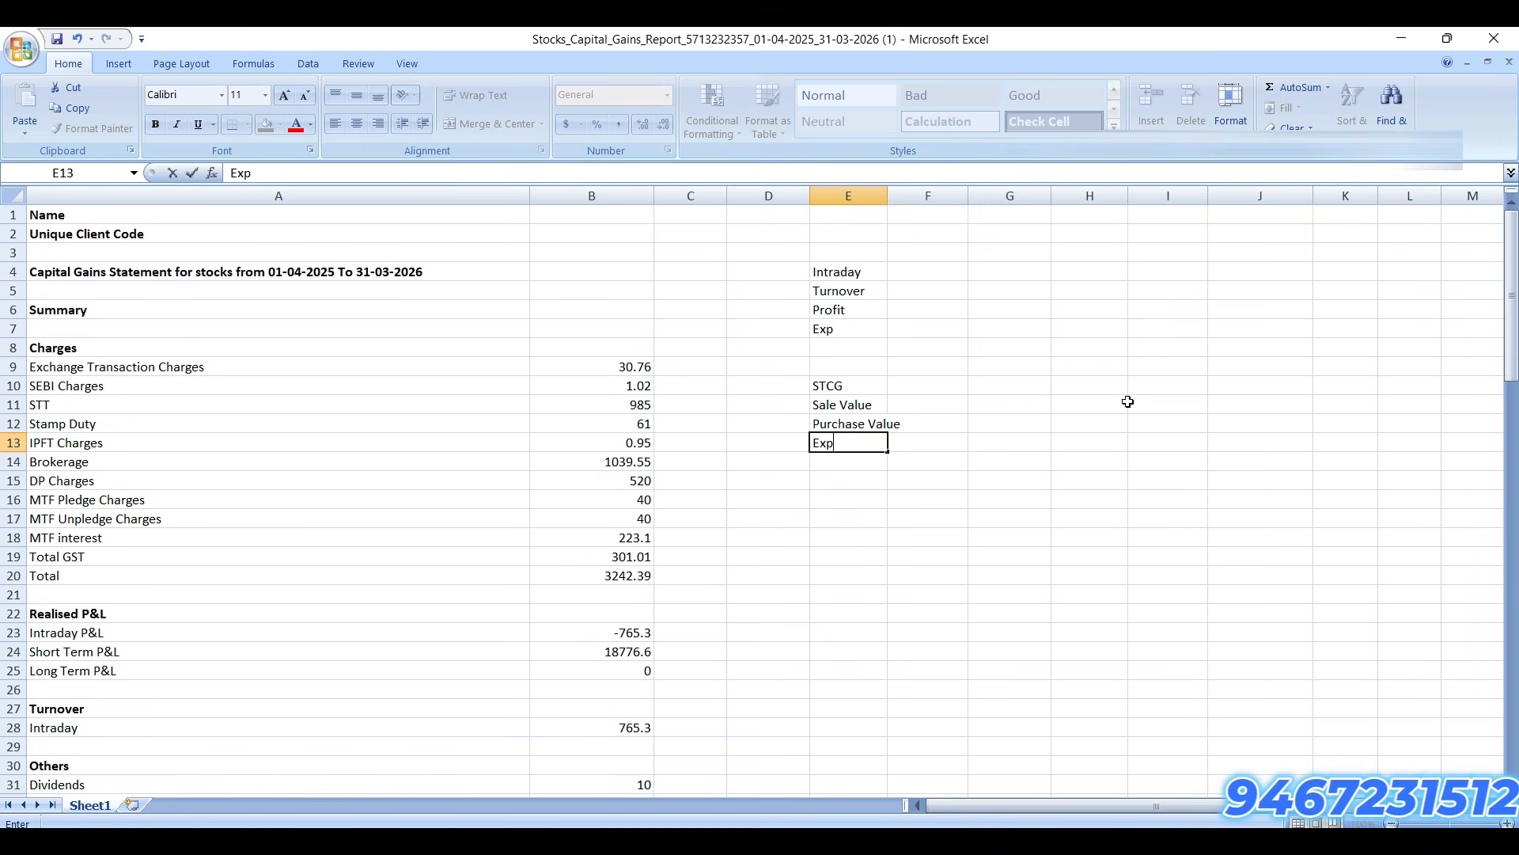
{"action": "key", "text": "Return"}
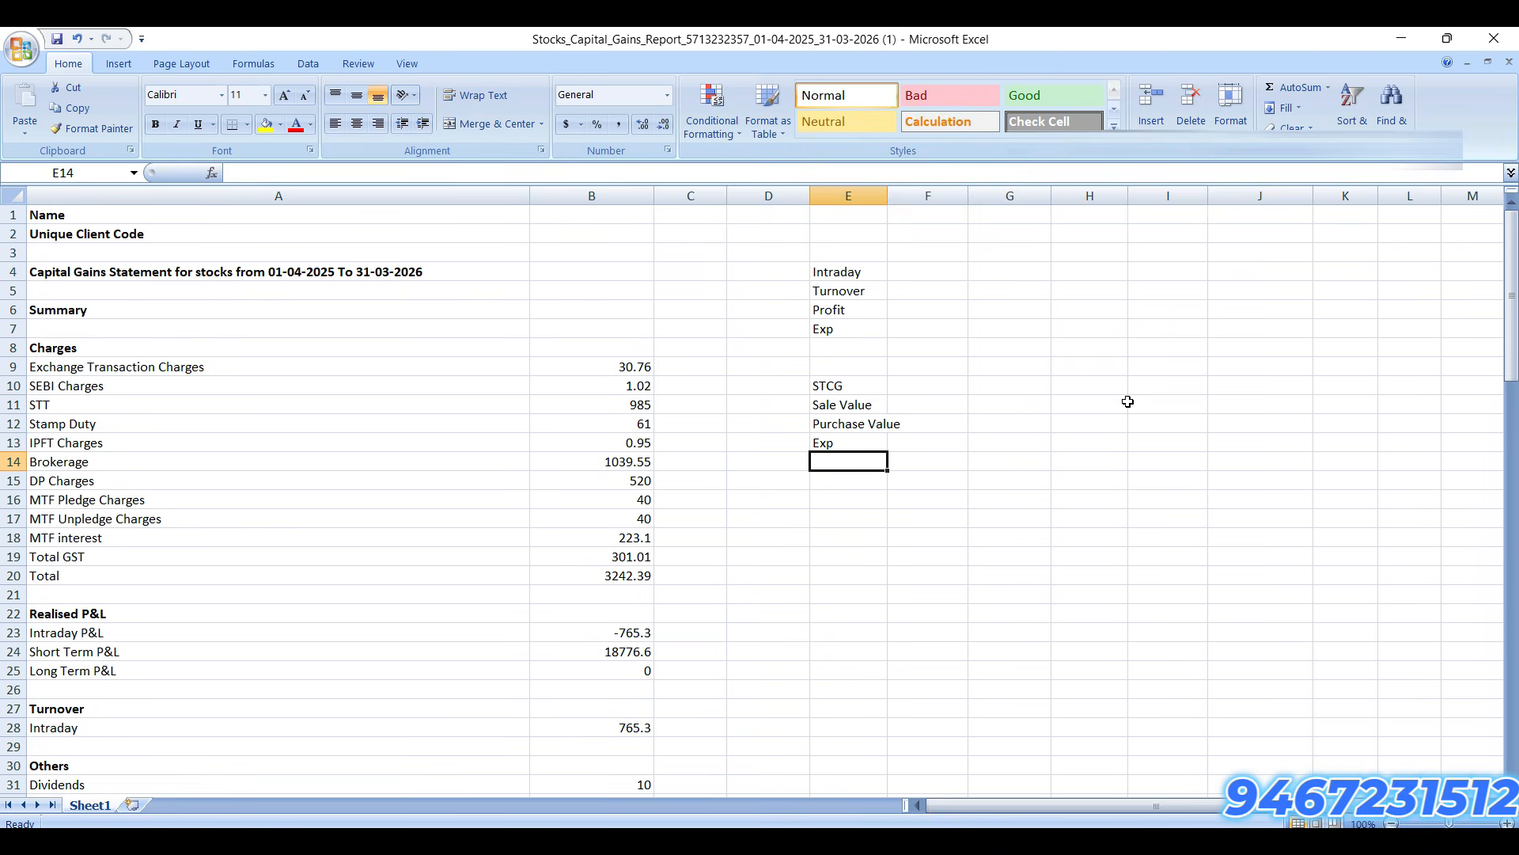
Step: Fill the Intraday and STCG heading cells E4 and E10 with light green
{"action": "left_click", "coordinate": [875, 290]}
{"action": "key", "text": "Up"}
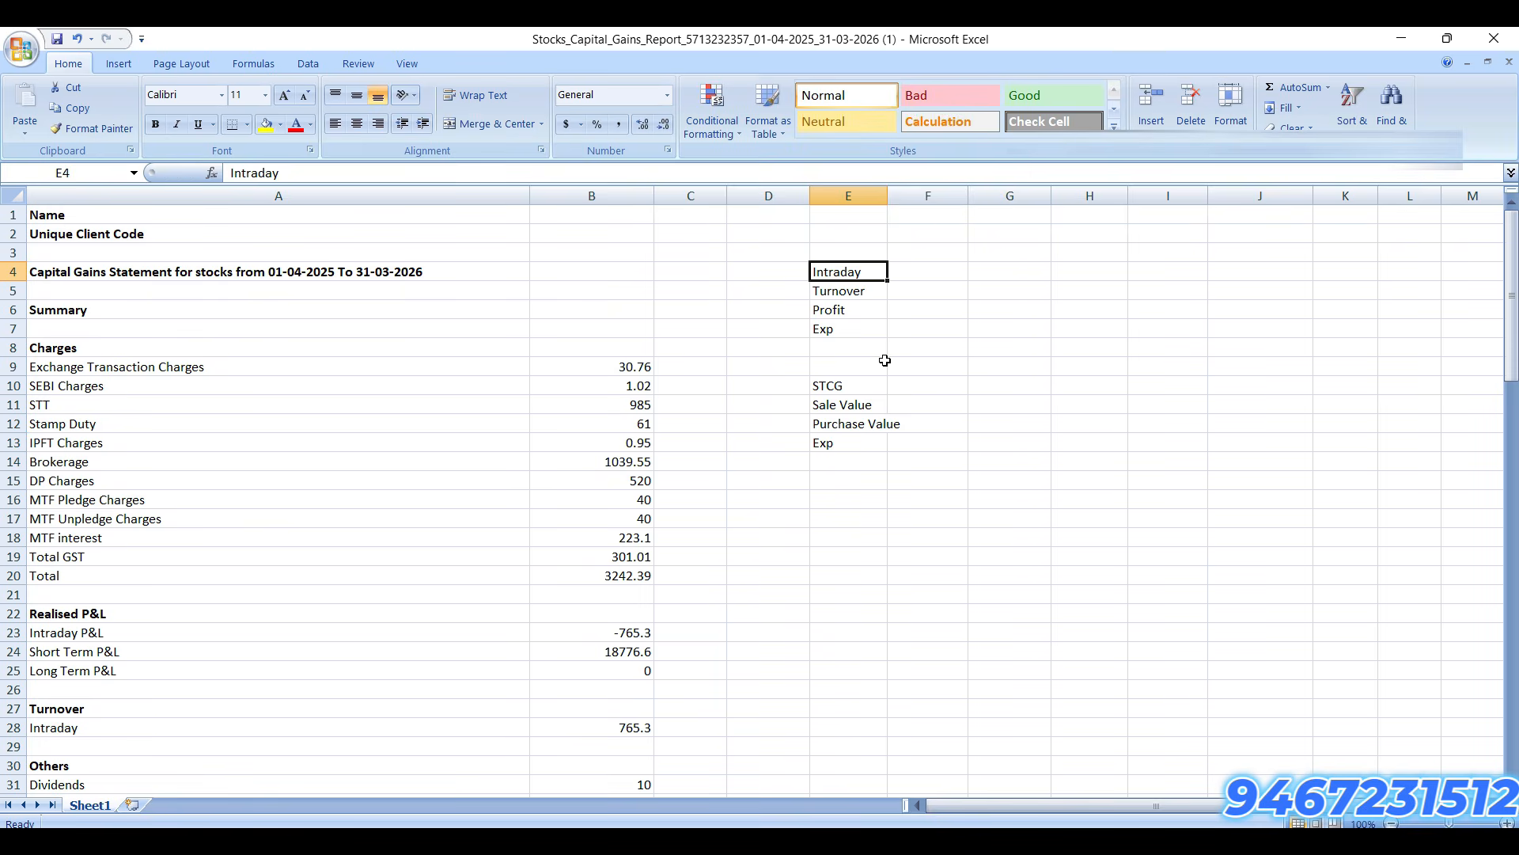
{"action": "left_click", "coordinate": [879, 385], "text": "ctrl"}
{"action": "left_click", "coordinate": [266, 125]}
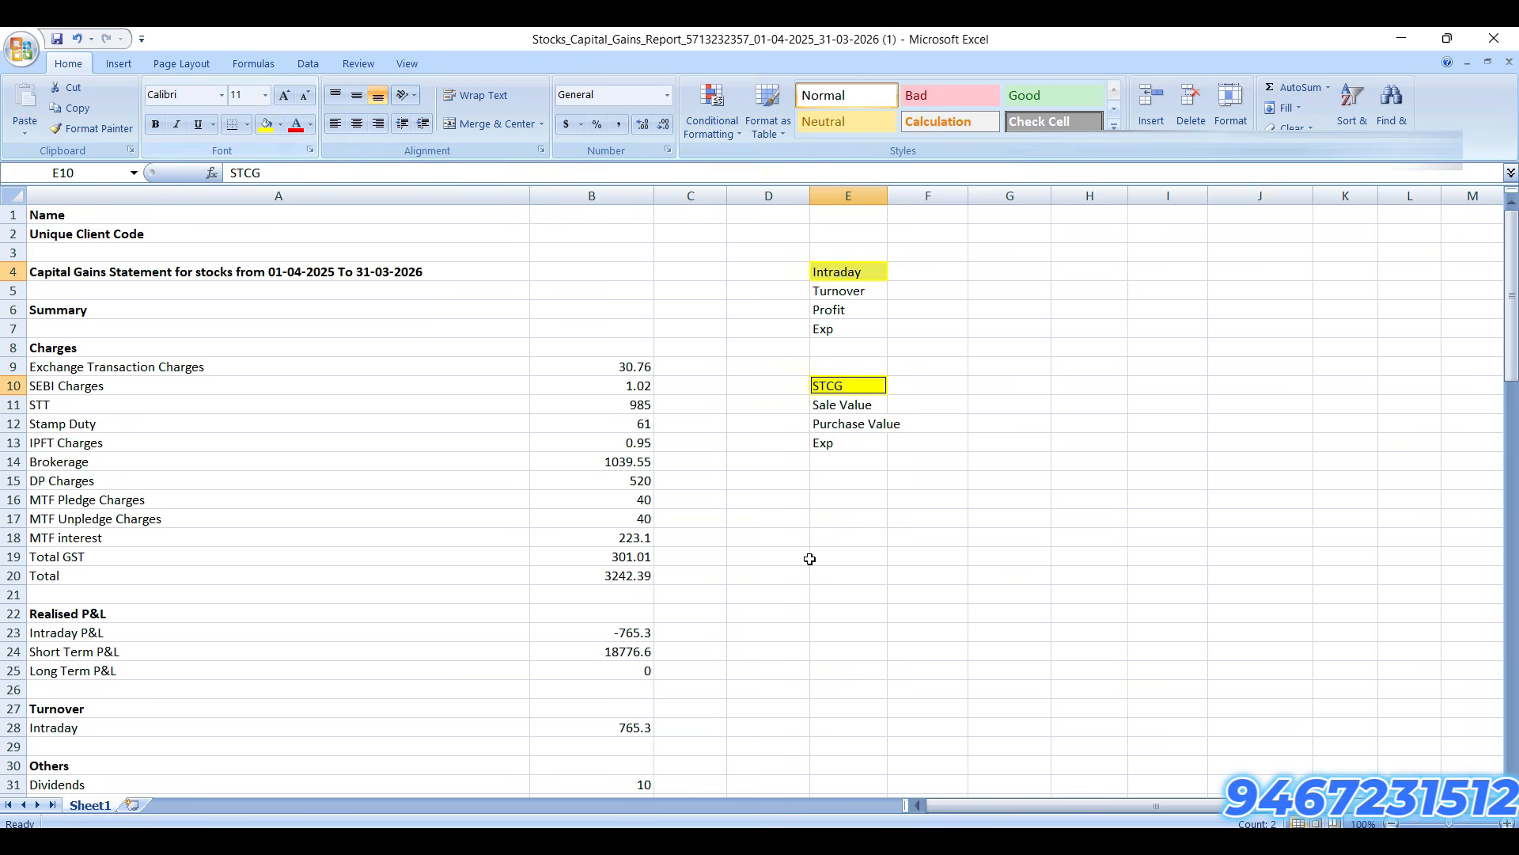
{"action": "left_click", "coordinate": [282, 126]}
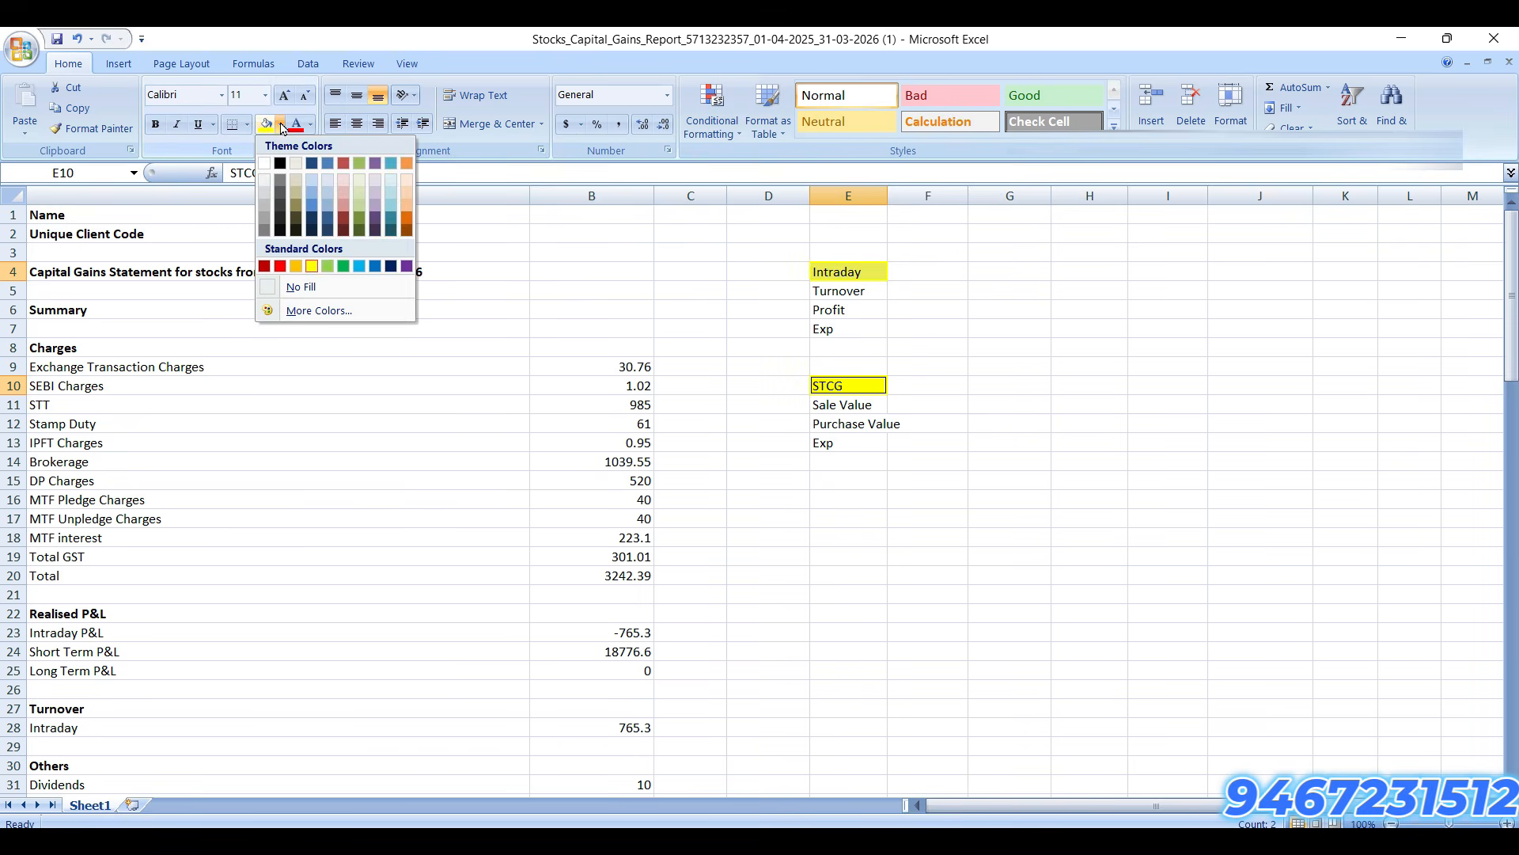
{"action": "left_click", "coordinate": [328, 266]}
{"action": "left_click", "coordinate": [847, 516]}
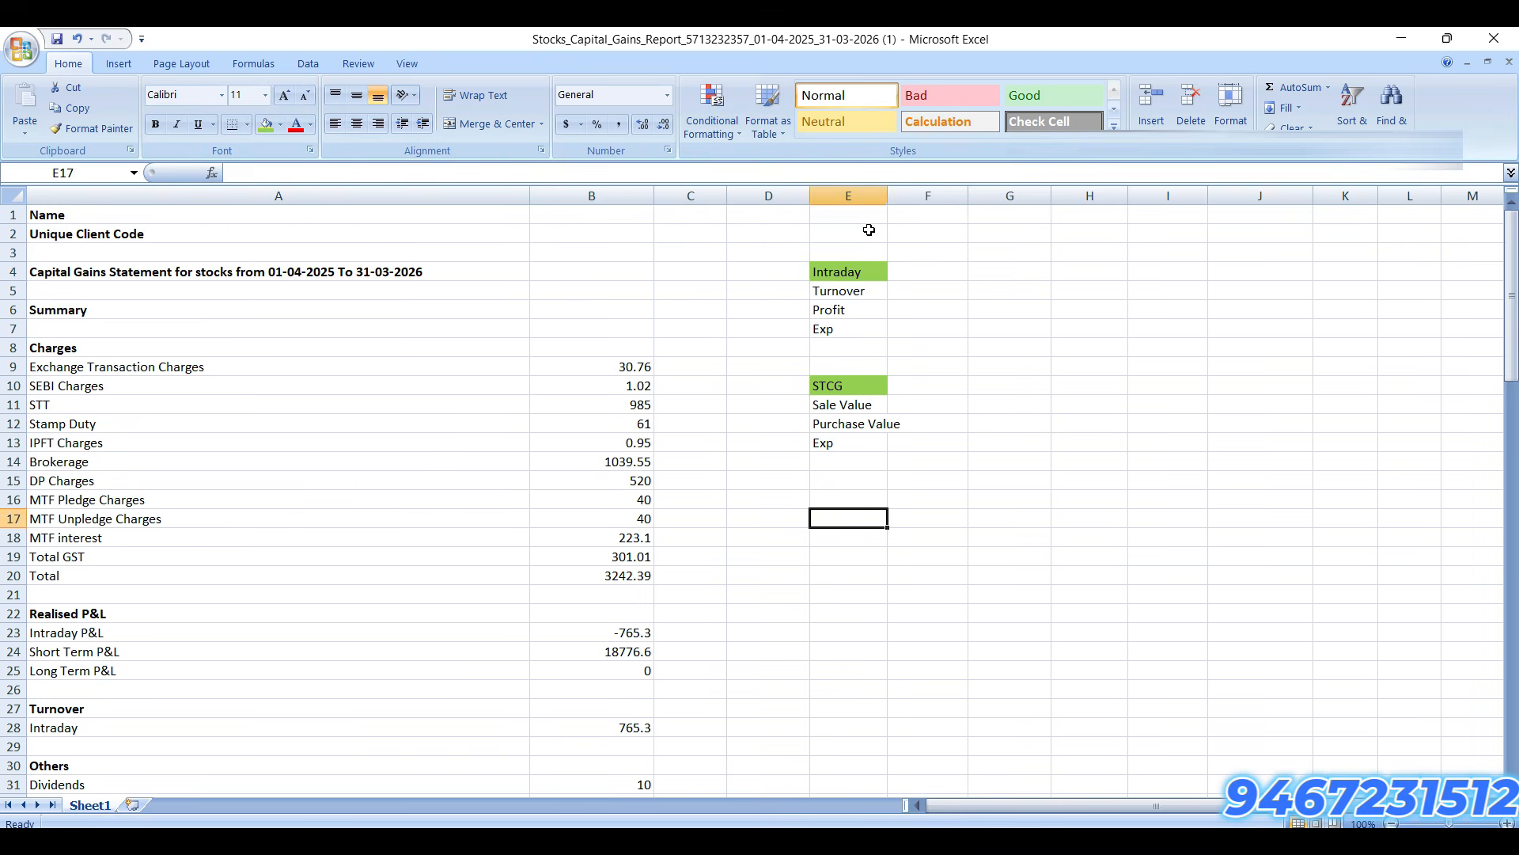
Step: Widen column E to fit its labels and make the text in E4:E14 bold
{"action": "left_click_drag", "start_coordinate": [888, 195], "coordinate": [918, 195]}
{"action": "left_click", "coordinate": [864, 194]}
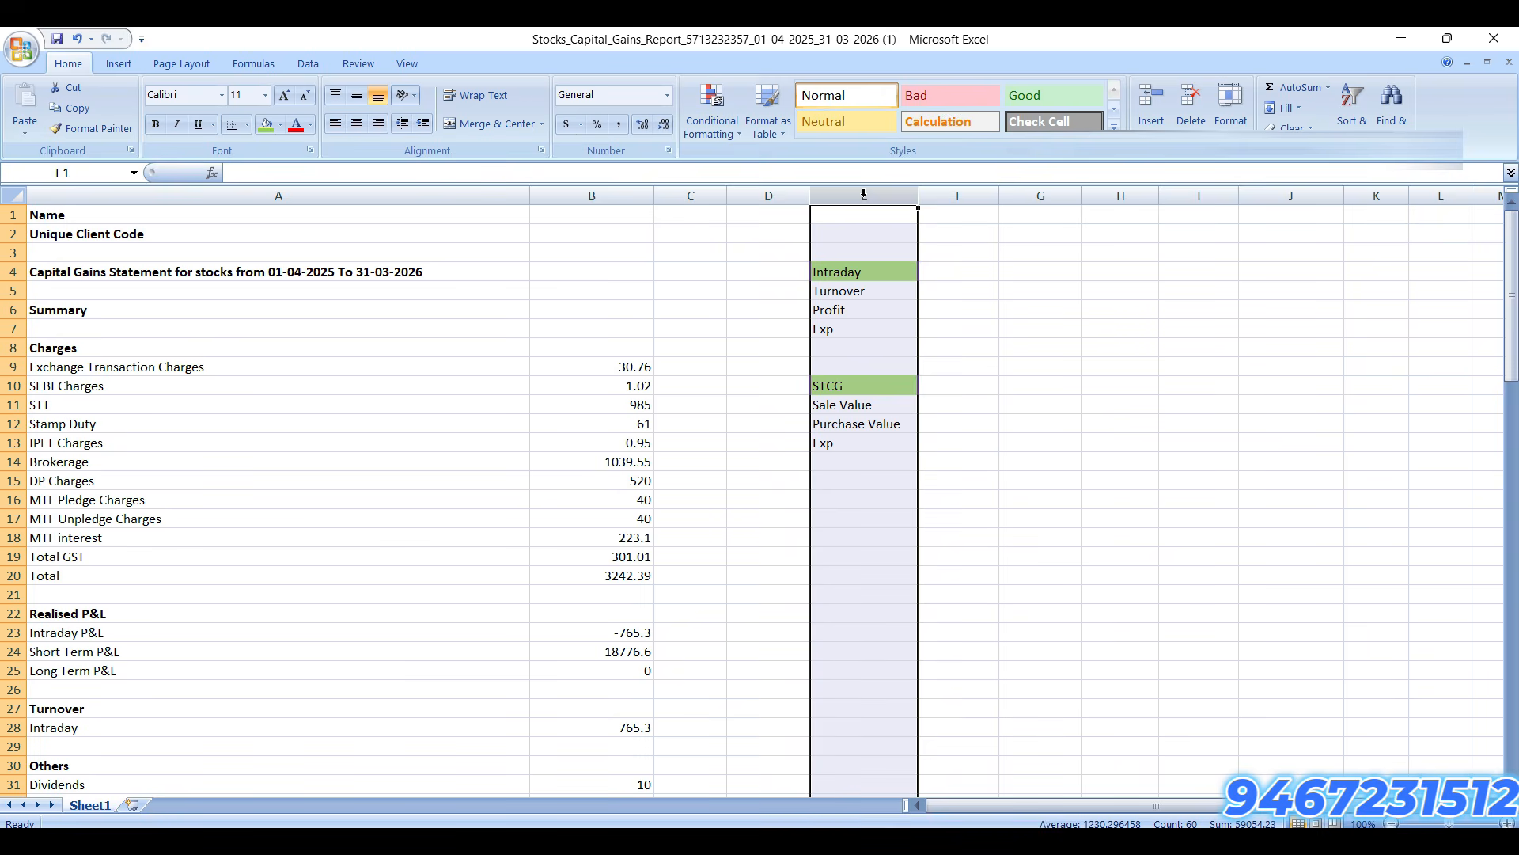
{"action": "left_click_drag", "start_coordinate": [853, 273], "coordinate": [874, 463]}
{"action": "key", "text": "ctrl+b"}
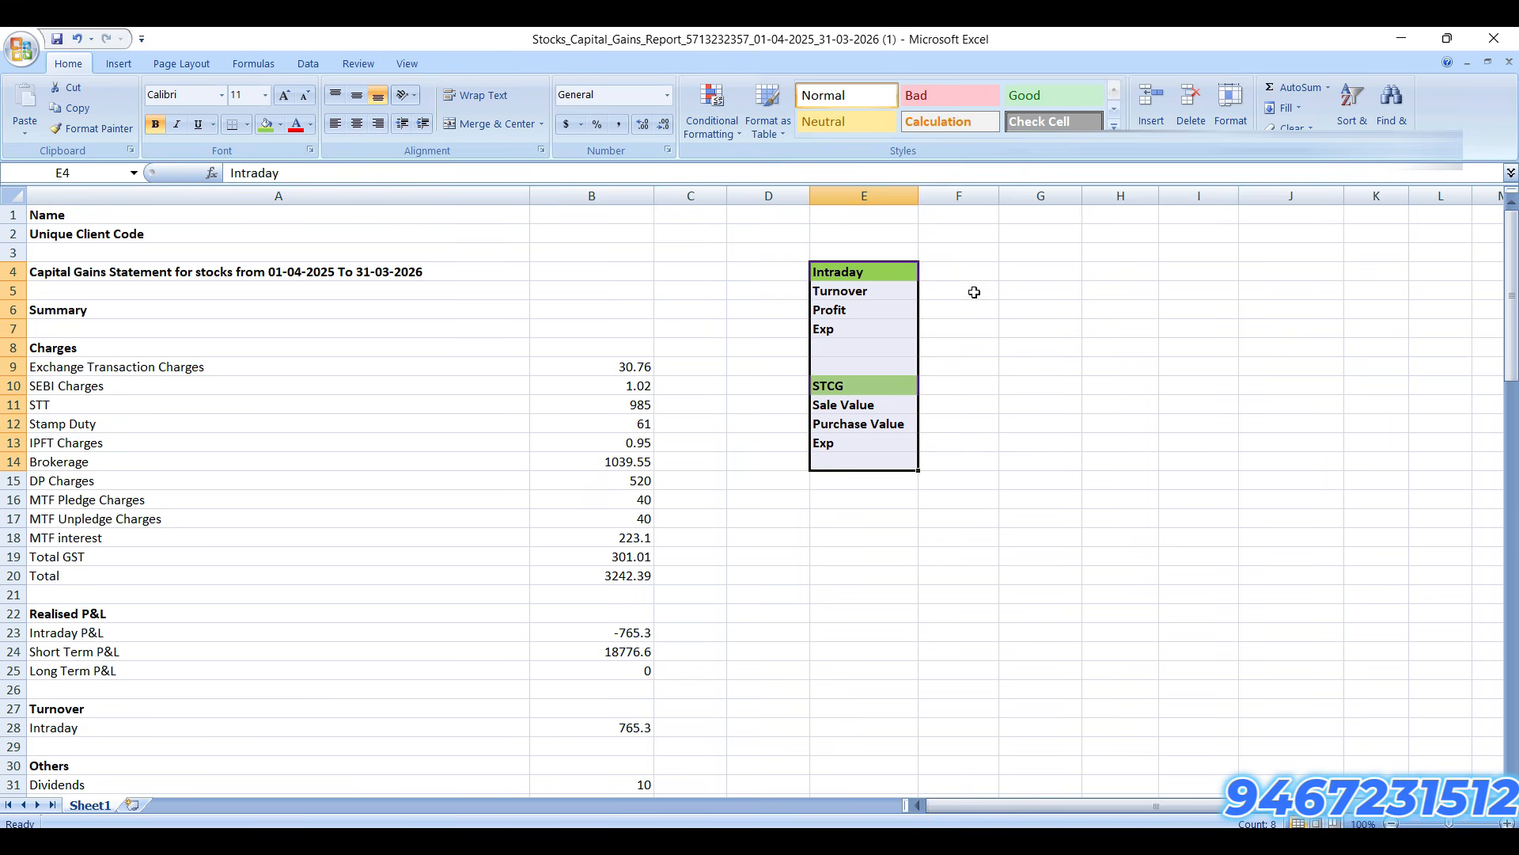
Step: Link the intraday Turnover value in F5 to the turnover total in L41
{"action": "left_click", "coordinate": [975, 292]}
{"action": "type", "text": "+"}
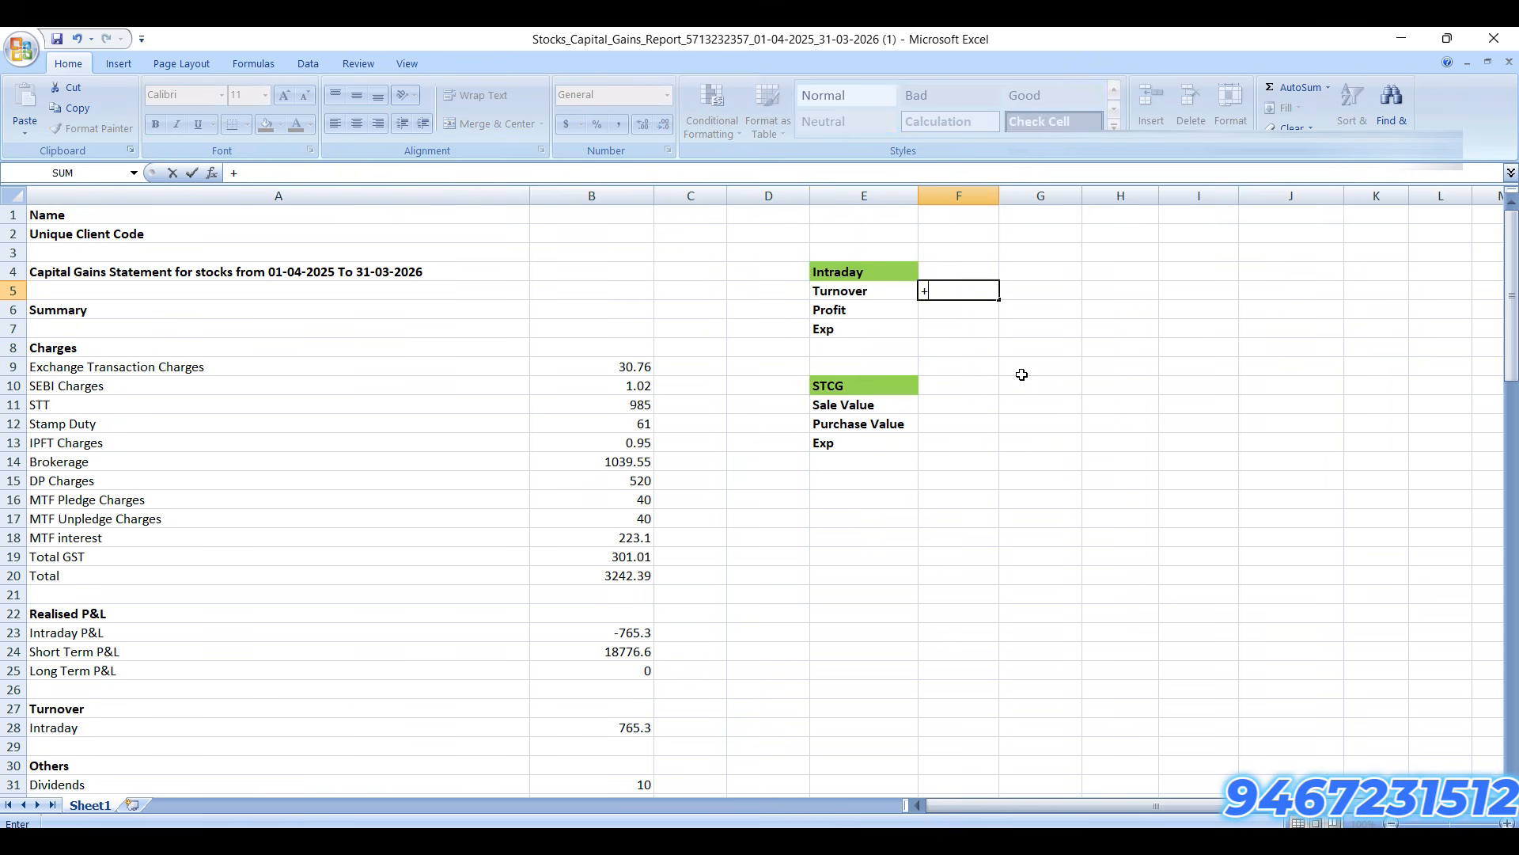
{"action": "scroll", "coordinate": [976, 503], "scroll_direction": "down", "scroll_amount": 7}
{"action": "left_click", "coordinate": [1458, 586]}
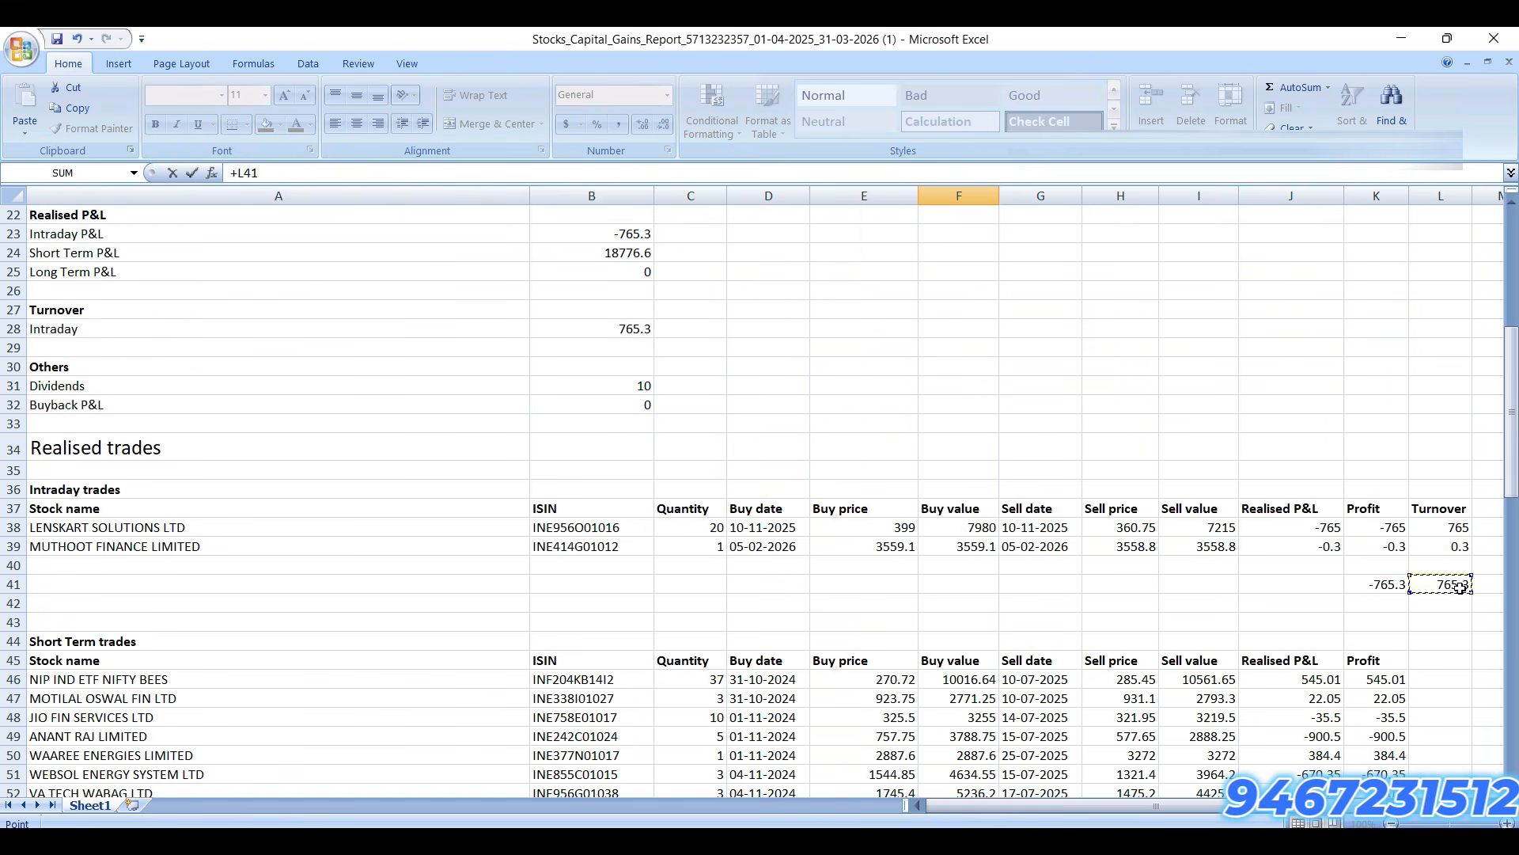
{"action": "key", "text": "Escape"}
Step: Start a cell reference formula for the intraday Profit value in F6
{"action": "type", "text": "+"}
{"action": "scroll", "coordinate": [1350, 633], "scroll_direction": "down", "scroll_amount": 7}
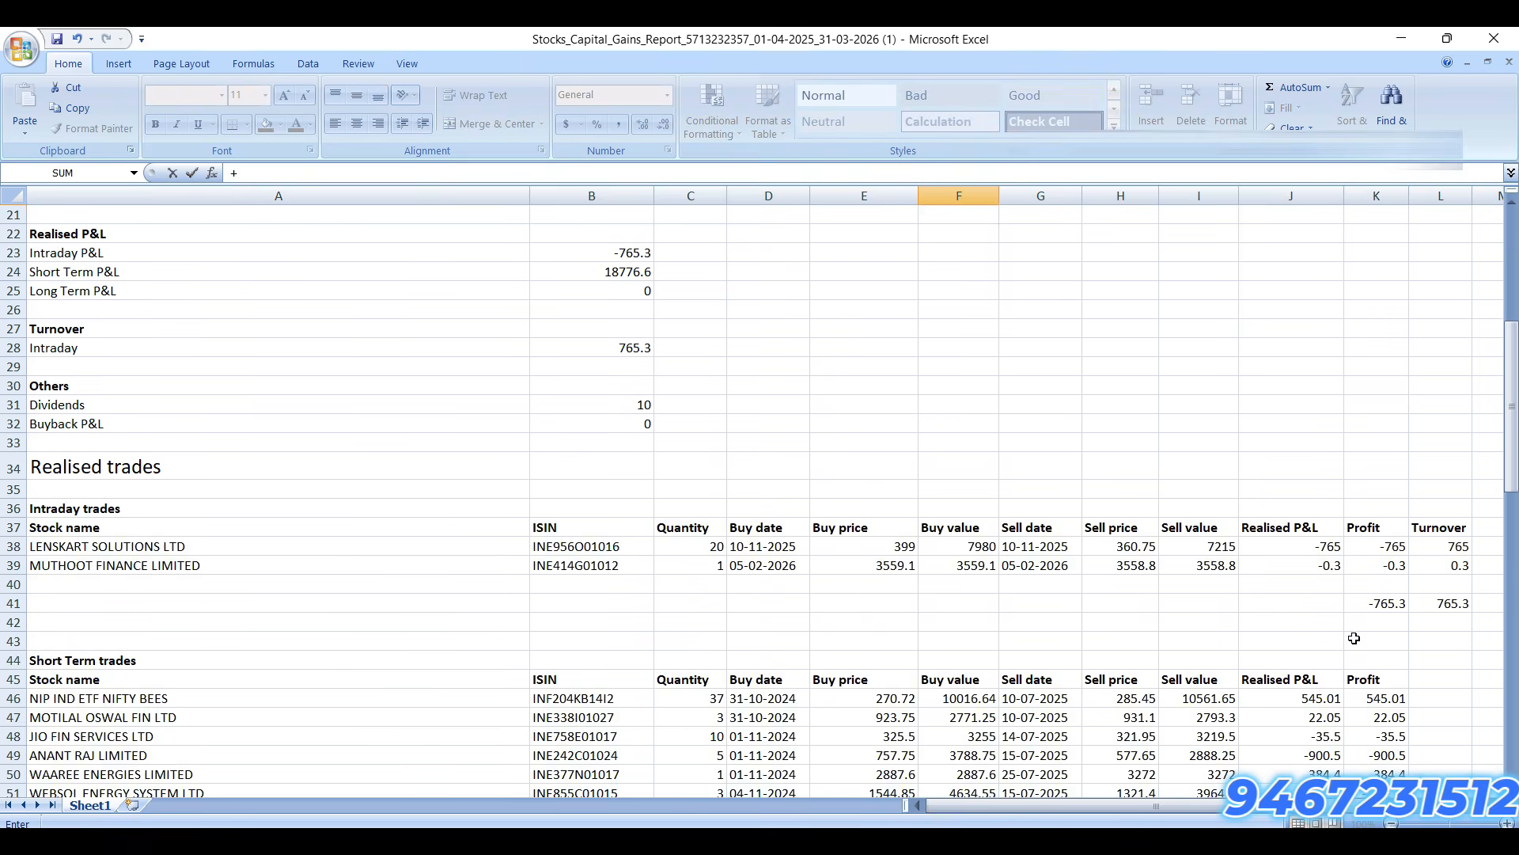
{"action": "left_click", "coordinate": [1397, 603]}
{"action": "key", "text": "Escape"}
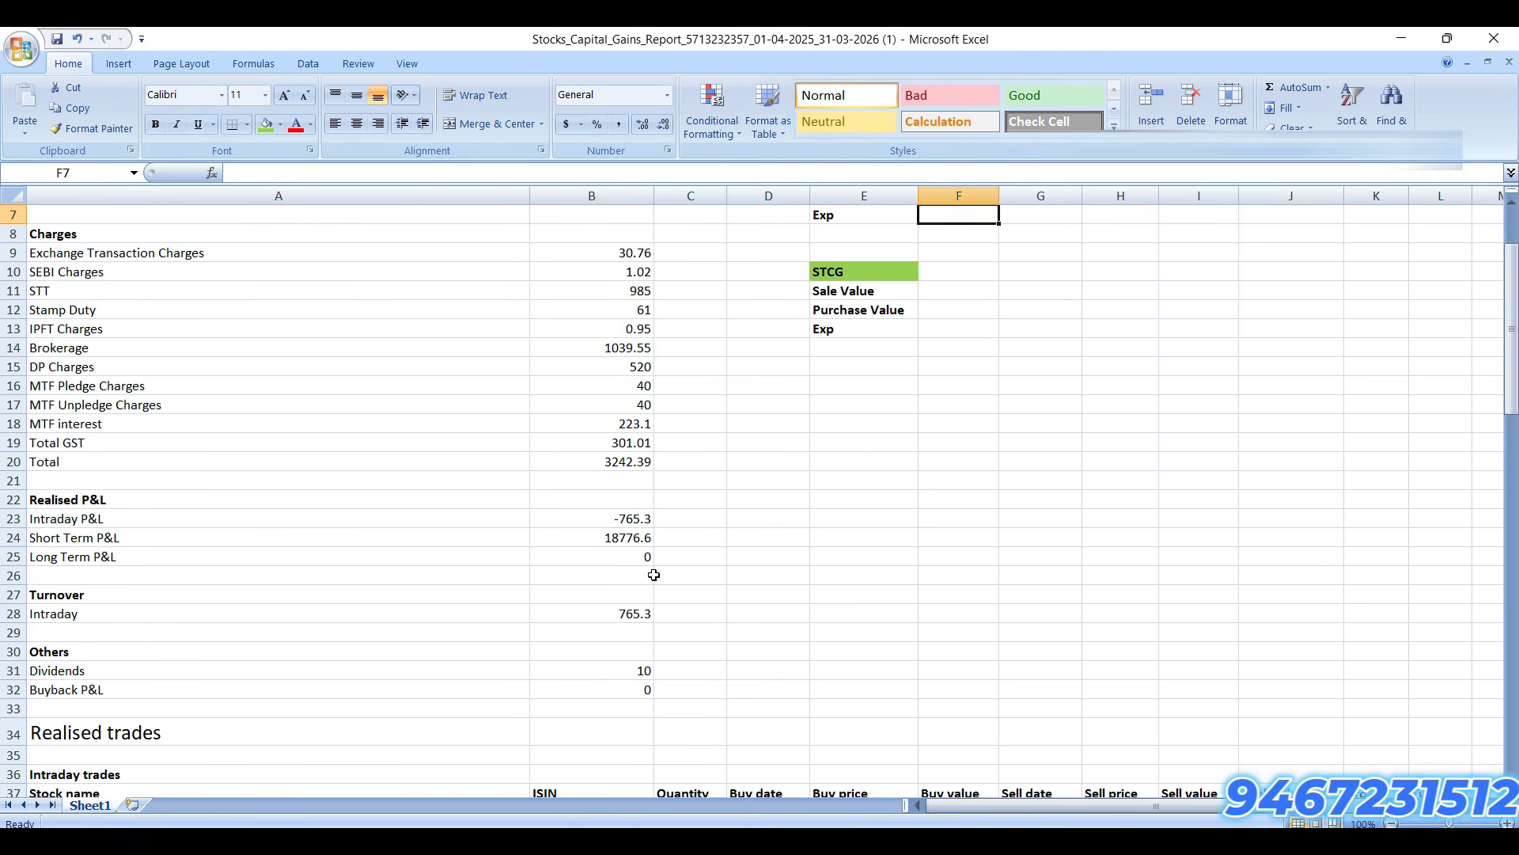
{"action": "left_click", "coordinate": [637, 520]}
{"action": "scroll", "coordinate": [827, 650], "scroll_direction": "up", "scroll_amount": 2}
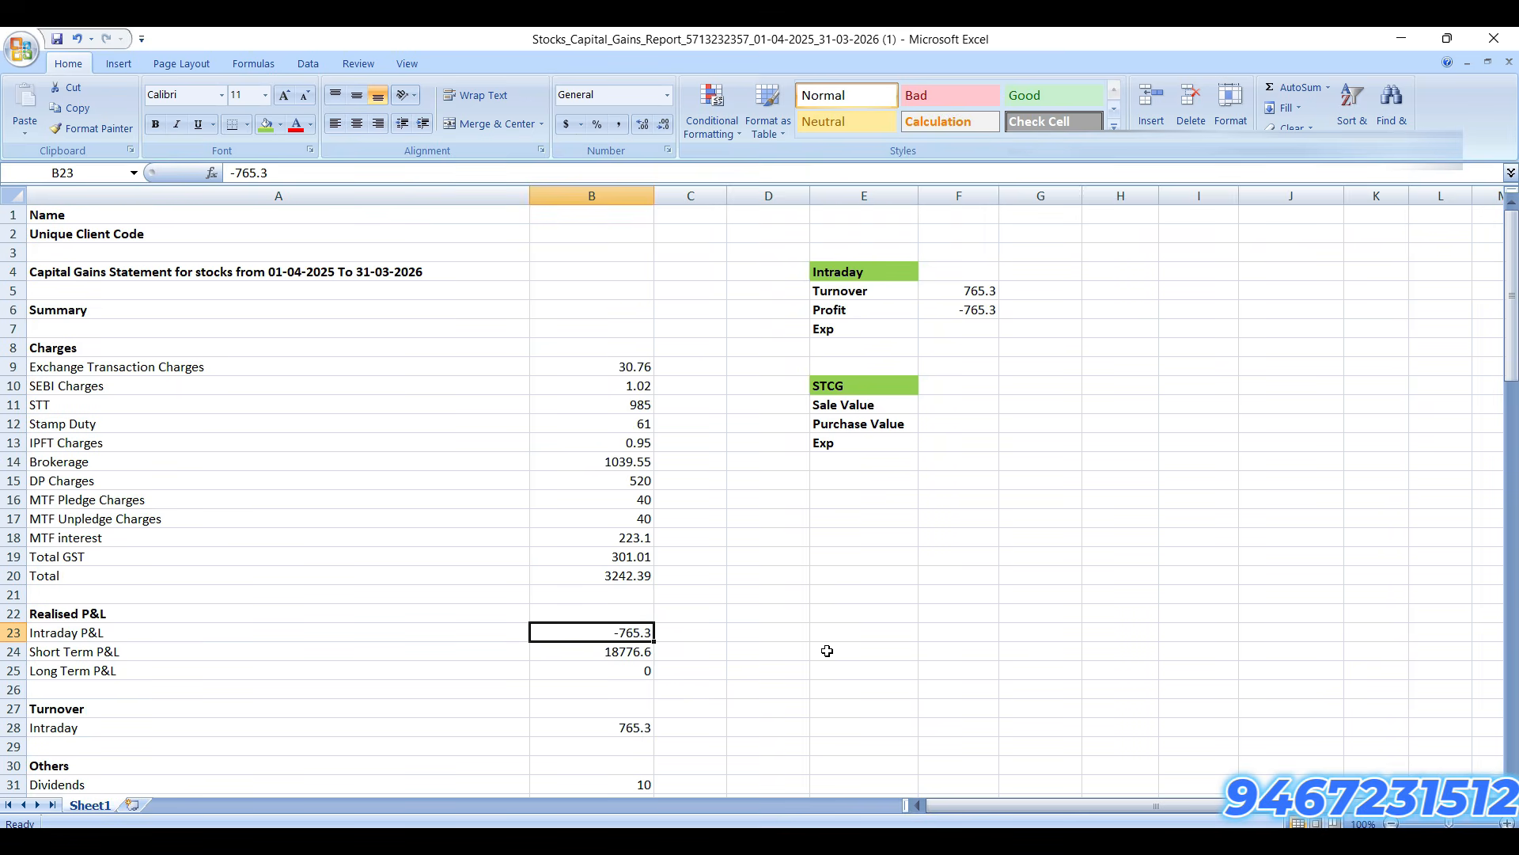
{"action": "left_click", "coordinate": [985, 407]}
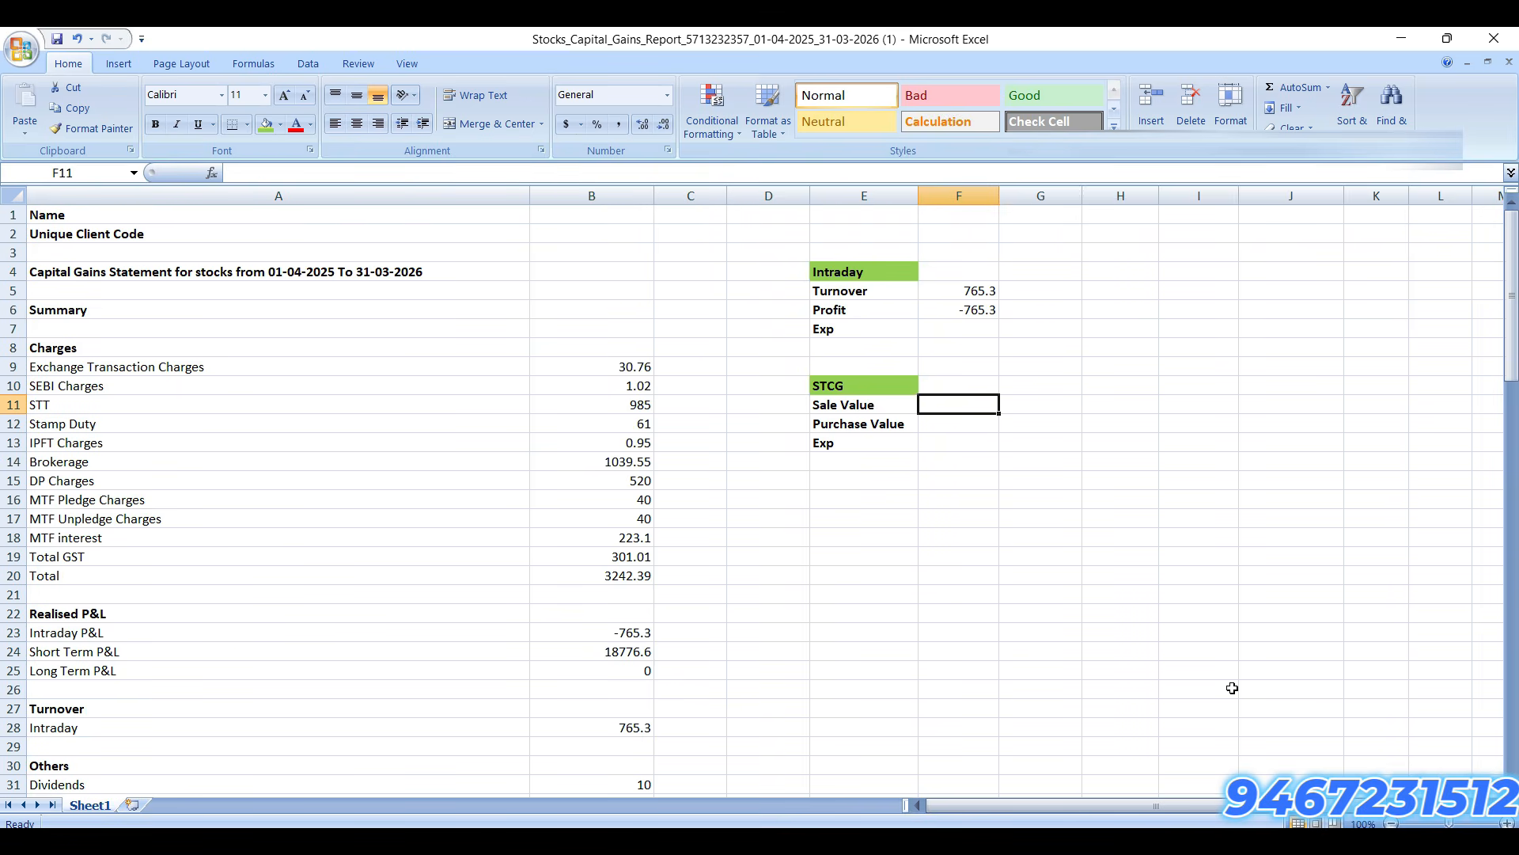
Step: Copy the STCG block's Exp label down to E14 and replace the label in E13 with Capital Gain
{"action": "left_click", "coordinate": [882, 451]}
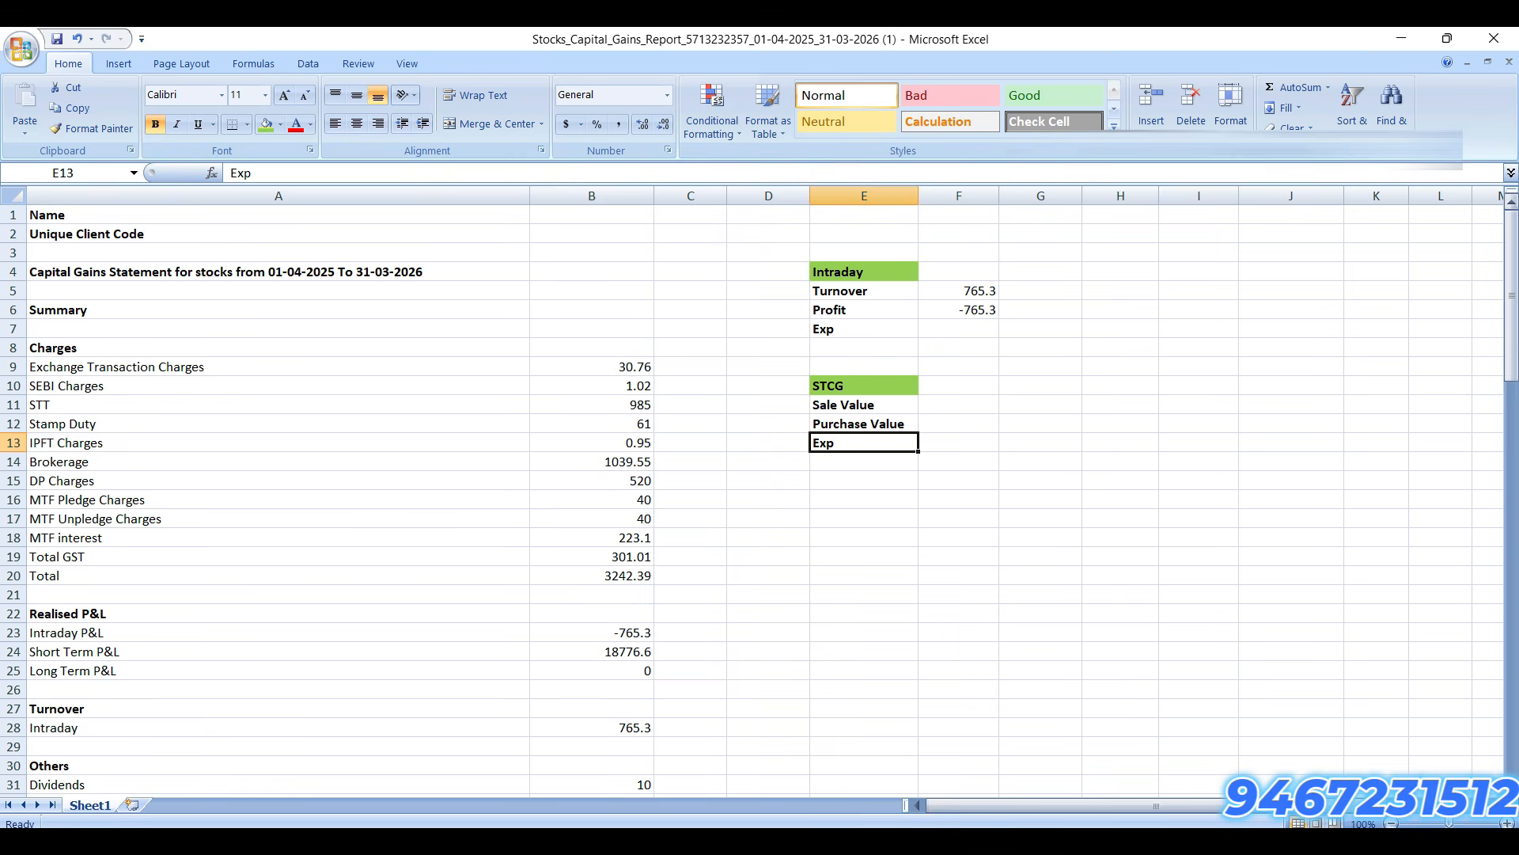
{"action": "key", "text": "ctrl+c"}
{"action": "key", "text": "Down"}
{"action": "key", "text": "ctrl+v"}
{"action": "key", "text": "Up"}
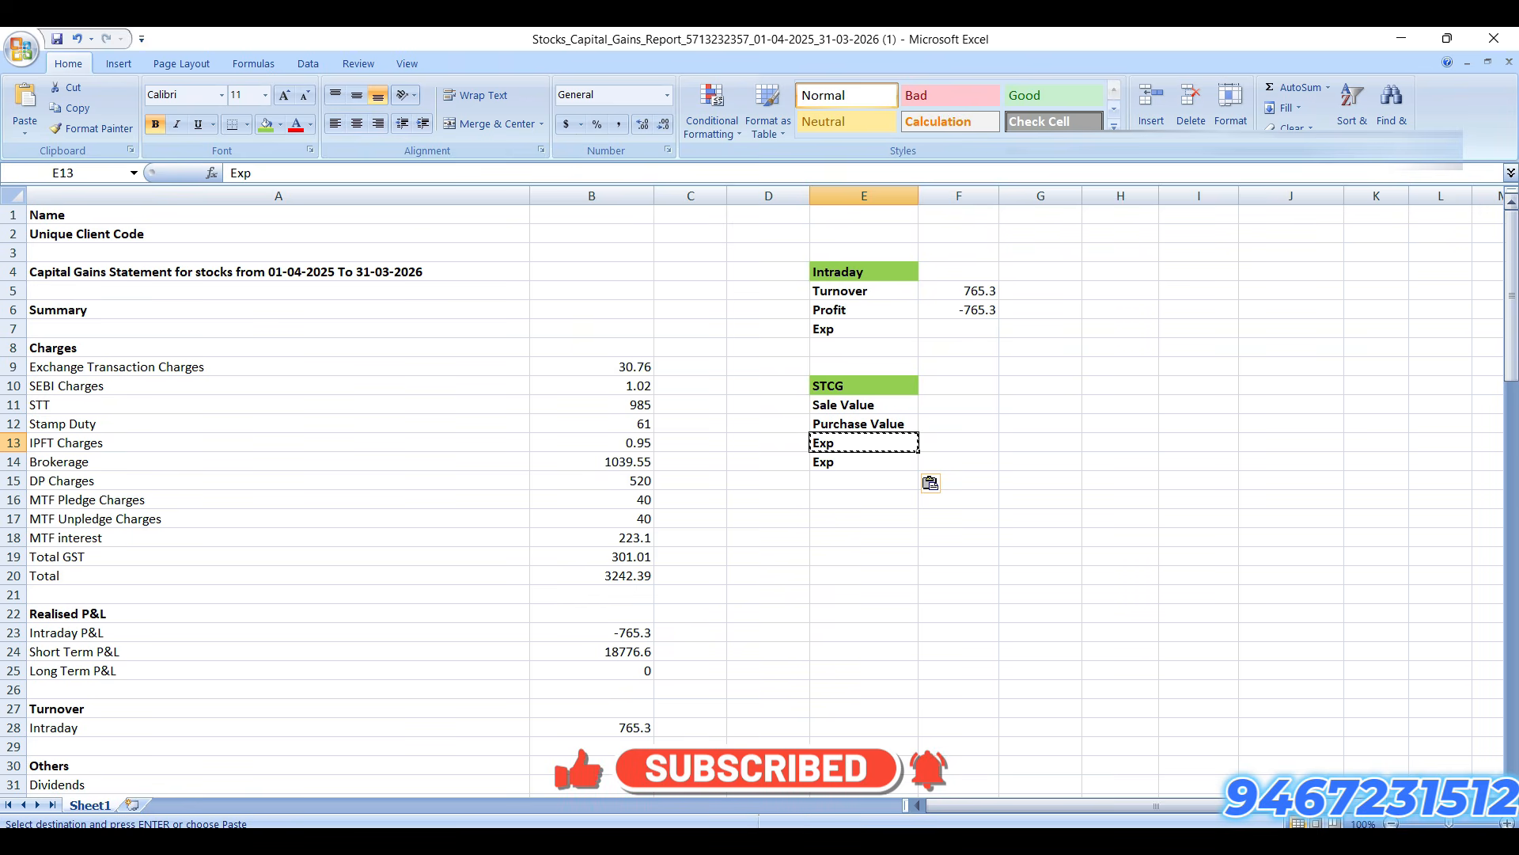
{"action": "type", "text": "Capital Gai"}
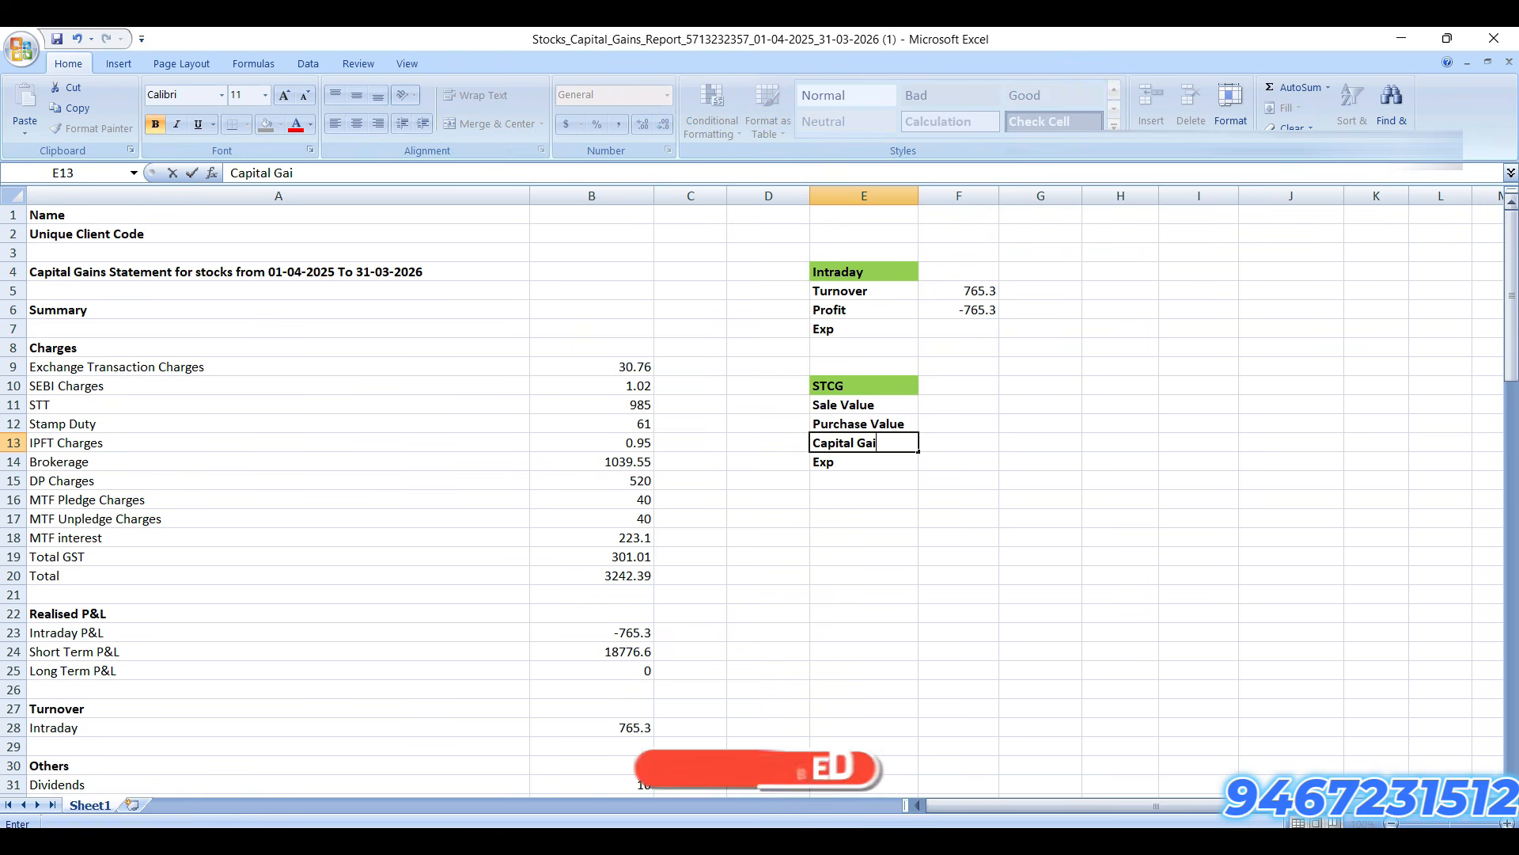
{"action": "type", "text": "n"}
{"action": "key", "text": "Return"}
Step: Link the STCG Sale Value in F11 to the short-term trades' sell value total in I93
{"action": "key", "text": "Up"}
{"action": "key", "text": "Up"}
{"action": "key", "text": "Up"}
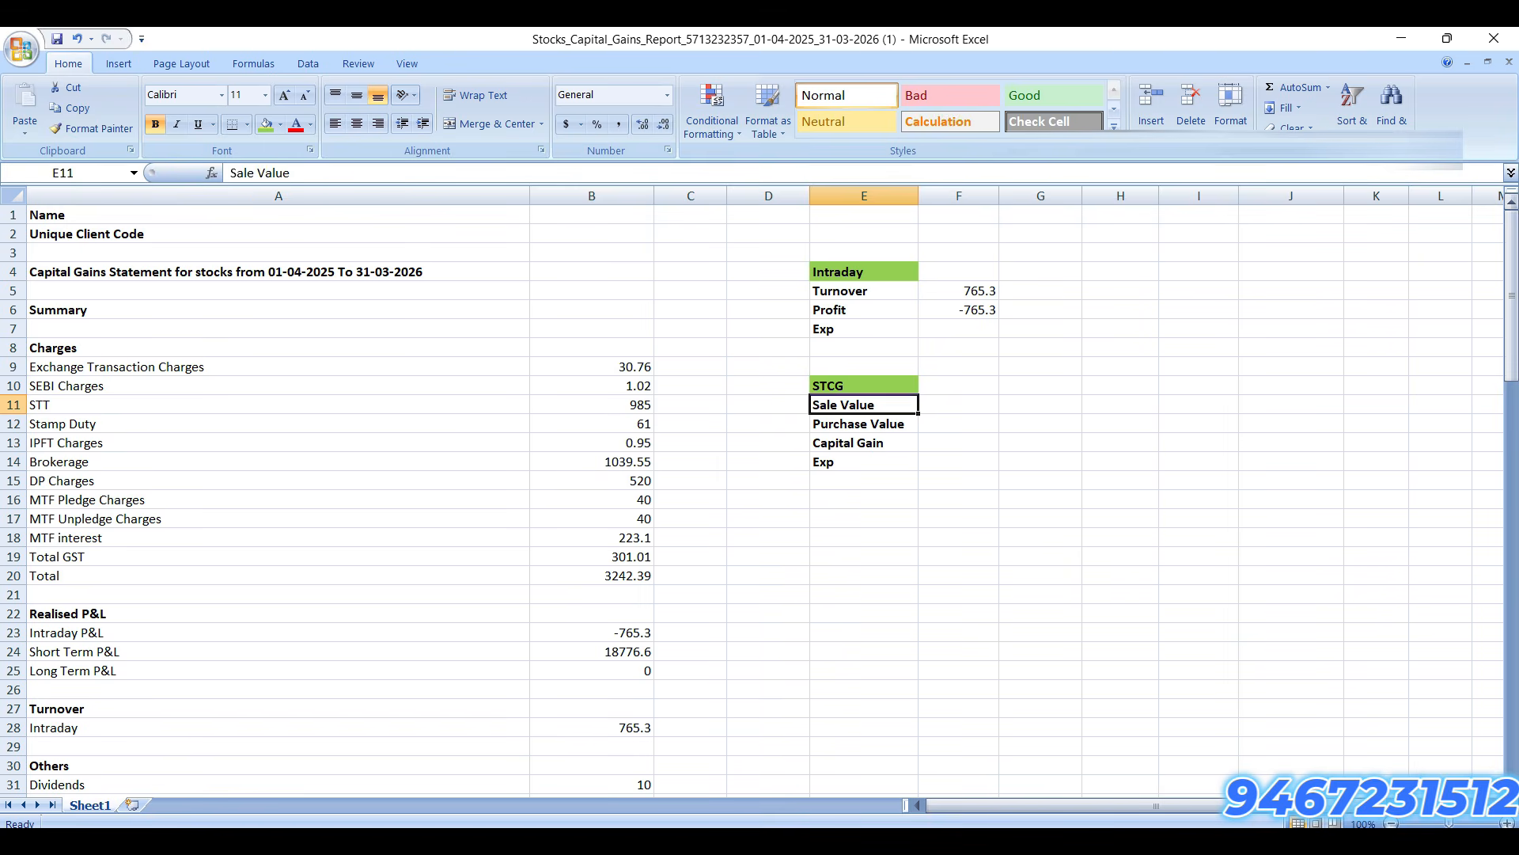
{"action": "key", "text": "Right"}
{"action": "type", "text": "+"}
{"action": "key", "text": "ctrl+End"}
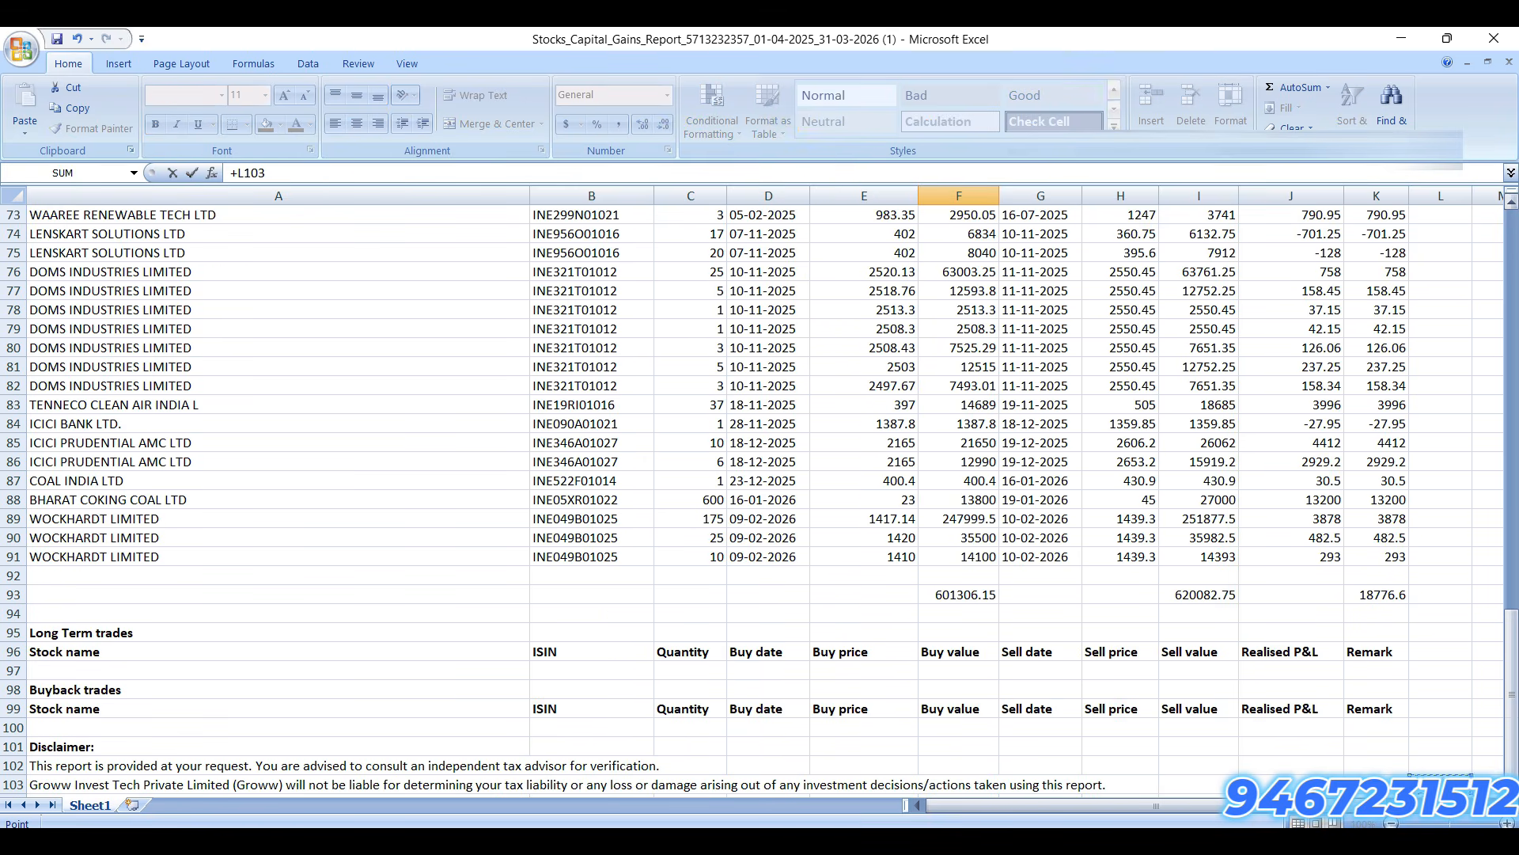
{"action": "key", "text": "Left"}
{"action": "key", "text": "Left"}
{"action": "key", "text": "Up"}
{"action": "key", "text": "Up"}
{"action": "key", "text": "Up"}
{"action": "key", "text": "Up"}
{"action": "key", "text": "Up"}
{"action": "key", "text": "Up"}
{"action": "key", "text": "Up"}
{"action": "key", "text": "Up"}
{"action": "key", "text": "Up"}
{"action": "key", "text": "Up"}
{"action": "key", "text": "Left"}
{"action": "key", "text": "Return"}
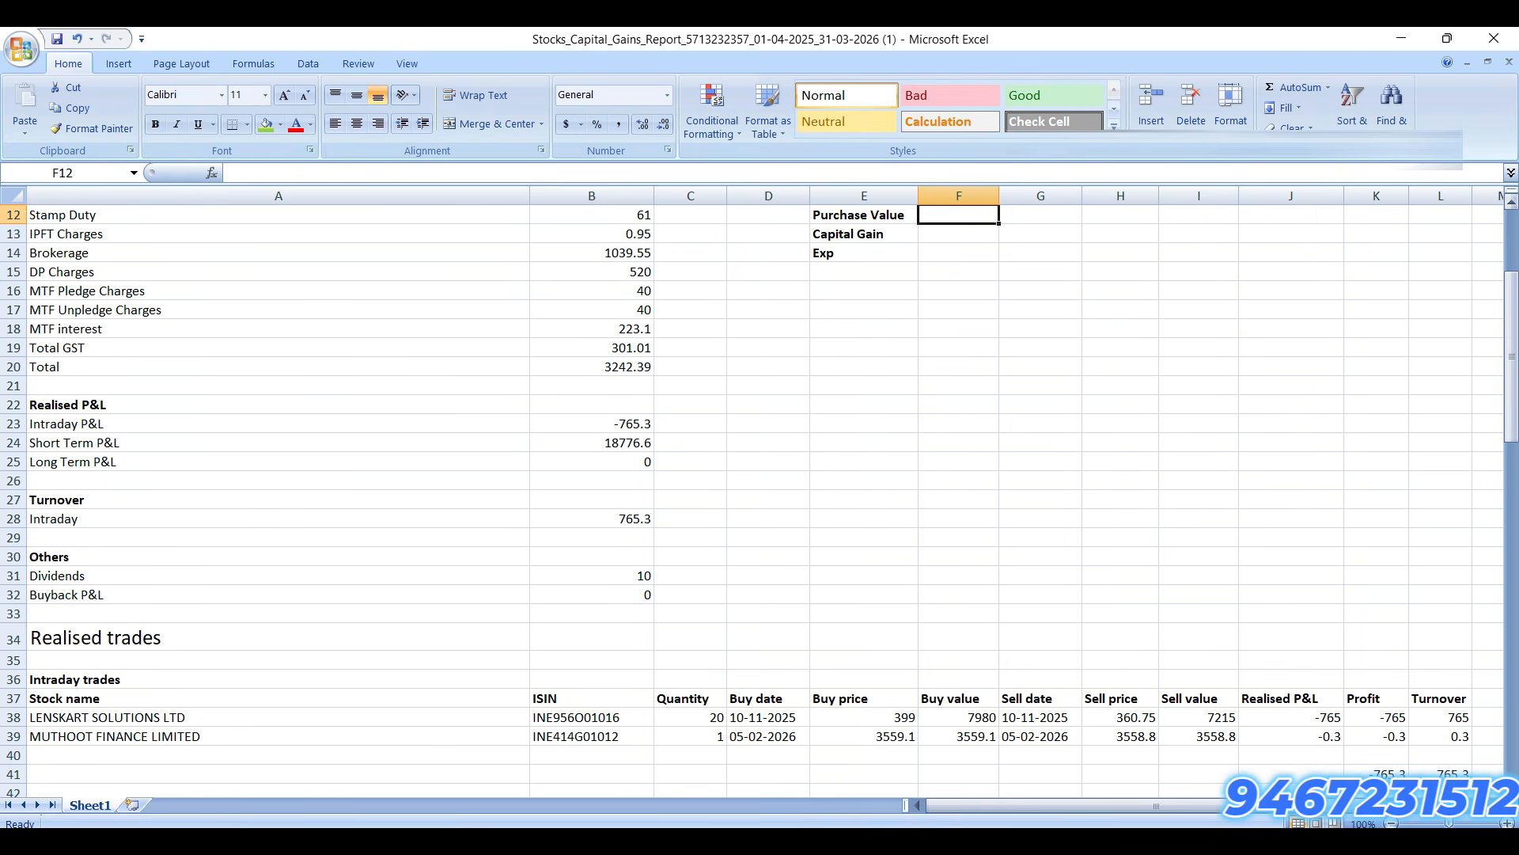
Step: Link the STCG Purchase Value in F12 to the short-term trades' buy value total in F93
{"action": "type", "text": "+"}
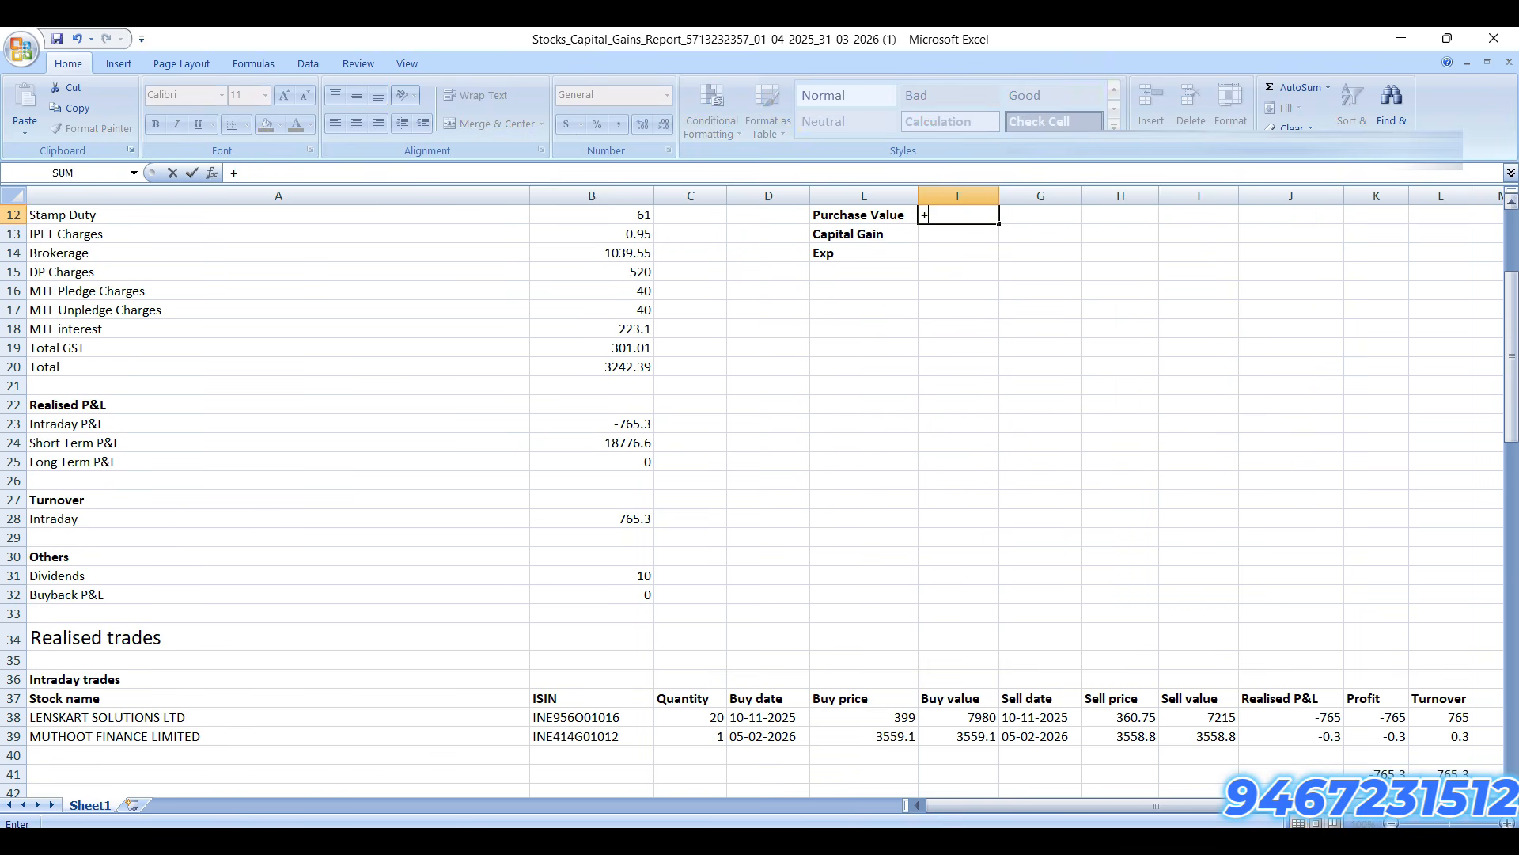
{"action": "key", "text": "ctrl+Down"}
{"action": "key", "text": "ctrl+Down"}
{"action": "key", "text": "ctrl+Down"}
{"action": "key", "text": "Right"}
{"action": "key", "text": "Right"}
{"action": "key", "text": "Left"}
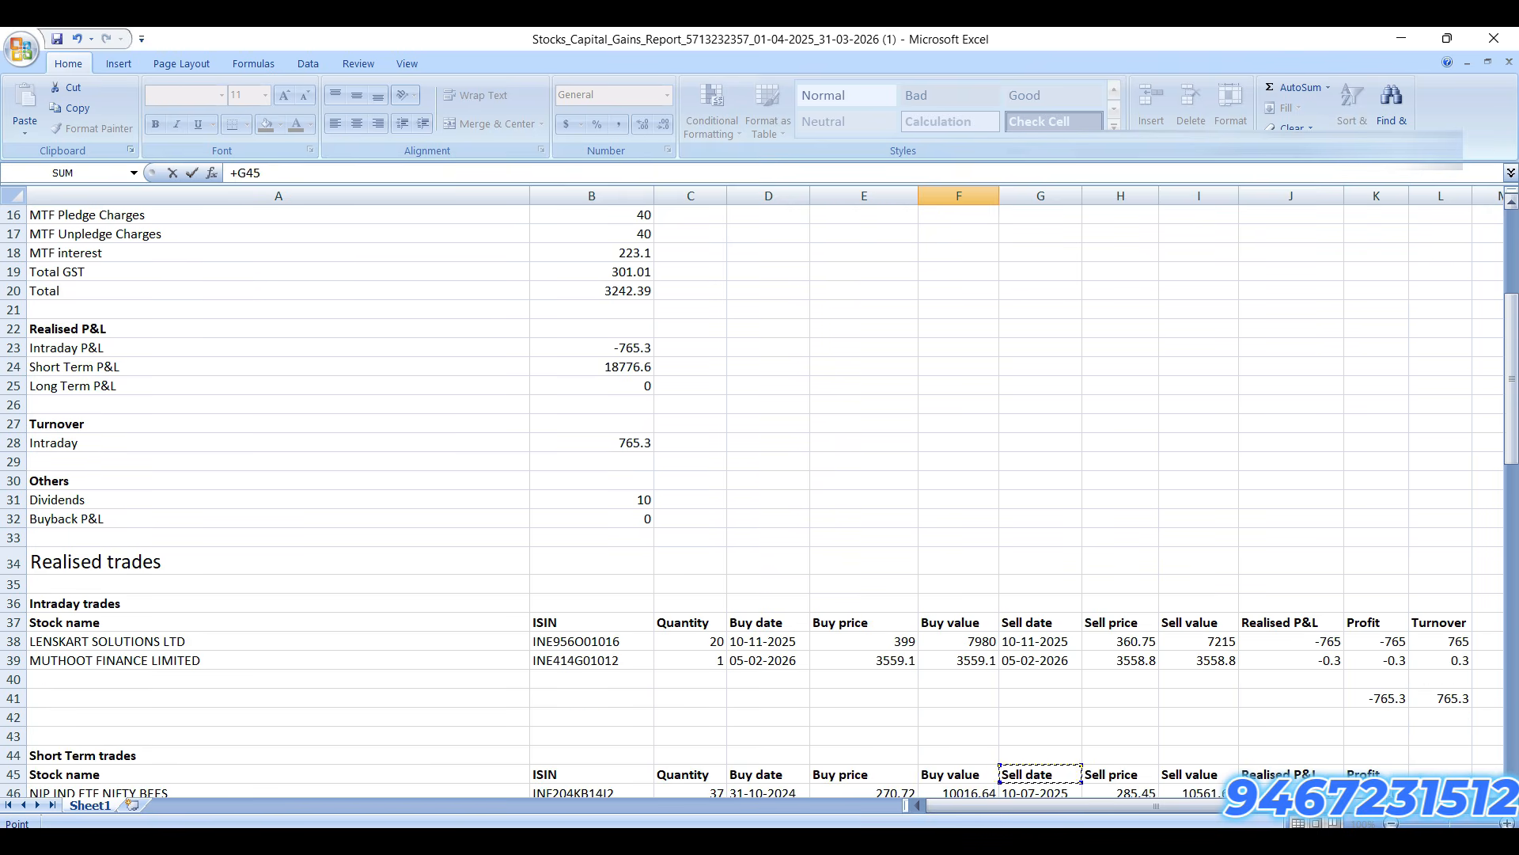
{"action": "key", "text": "Left"}
{"action": "key", "text": "ctrl+Down"}
{"action": "key", "text": "ctrl+Down"}
{"action": "key", "text": "Return"}
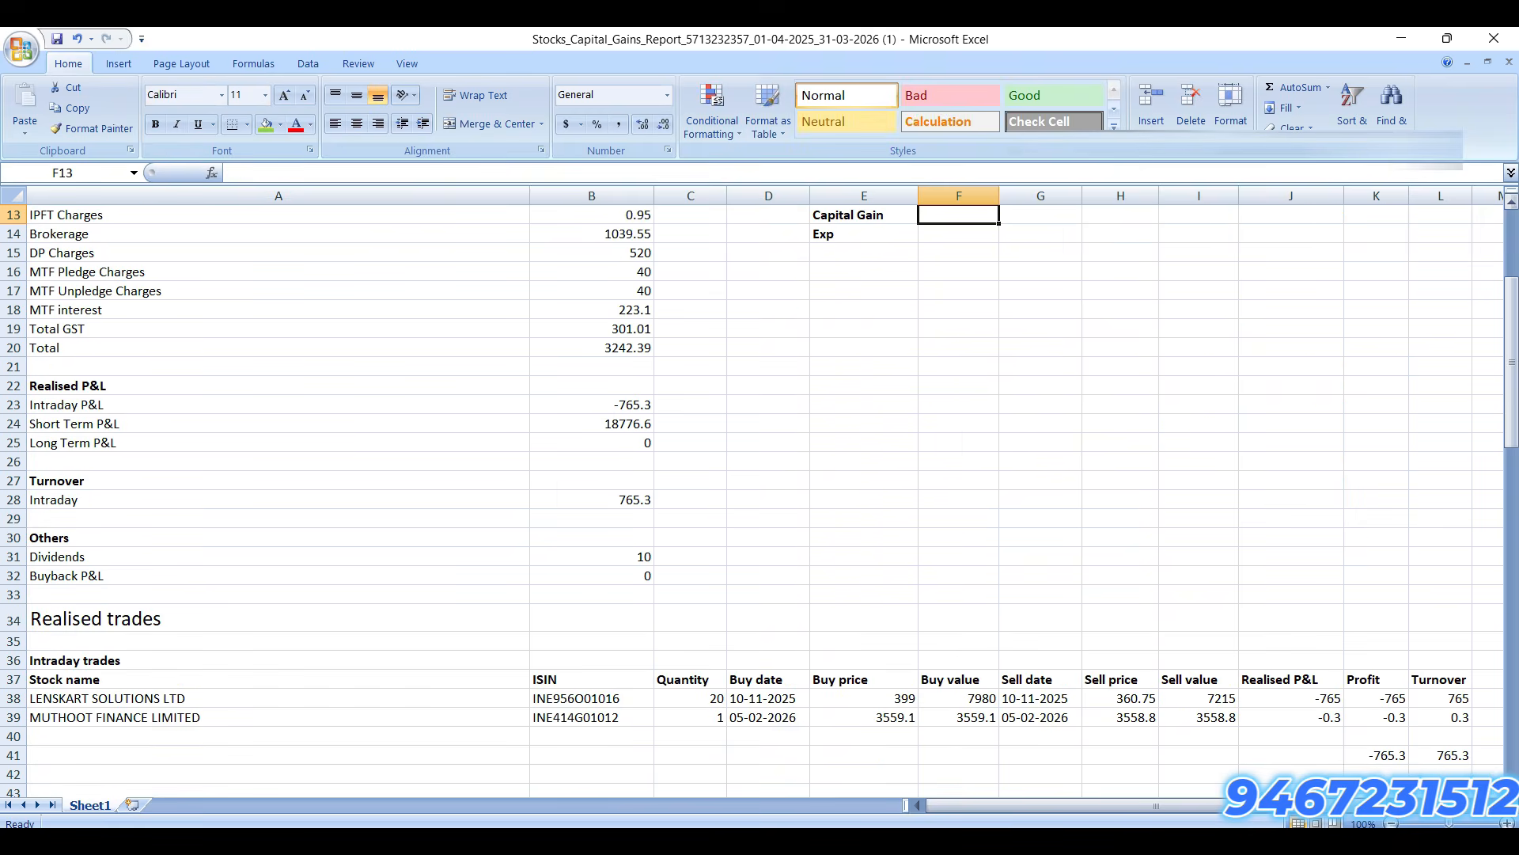
Step: Link the STCG Capital Gain in F13 to the short-term trades' profit total in K93
{"action": "type", "text": "+"}
{"action": "key", "text": "ctrl+Down"}
{"action": "key", "text": "ctrl+Down"}
{"action": "key", "text": "ctrl+Down"}
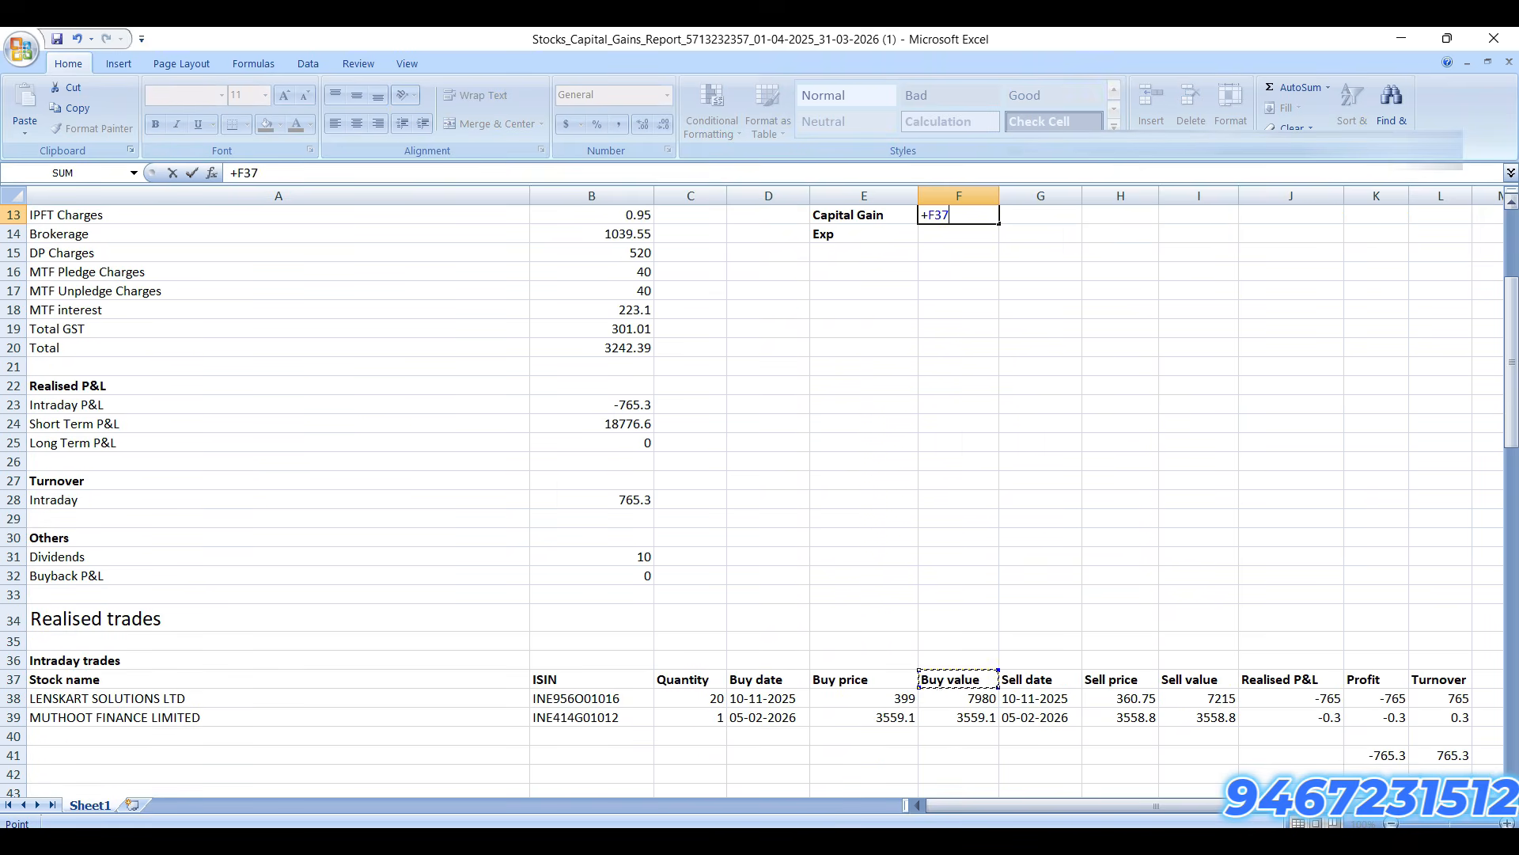
{"action": "key", "text": "Right"}
{"action": "key", "text": "Right"}
{"action": "key", "text": "Right"}
{"action": "key", "text": "Right"}
{"action": "key", "text": "Right"}
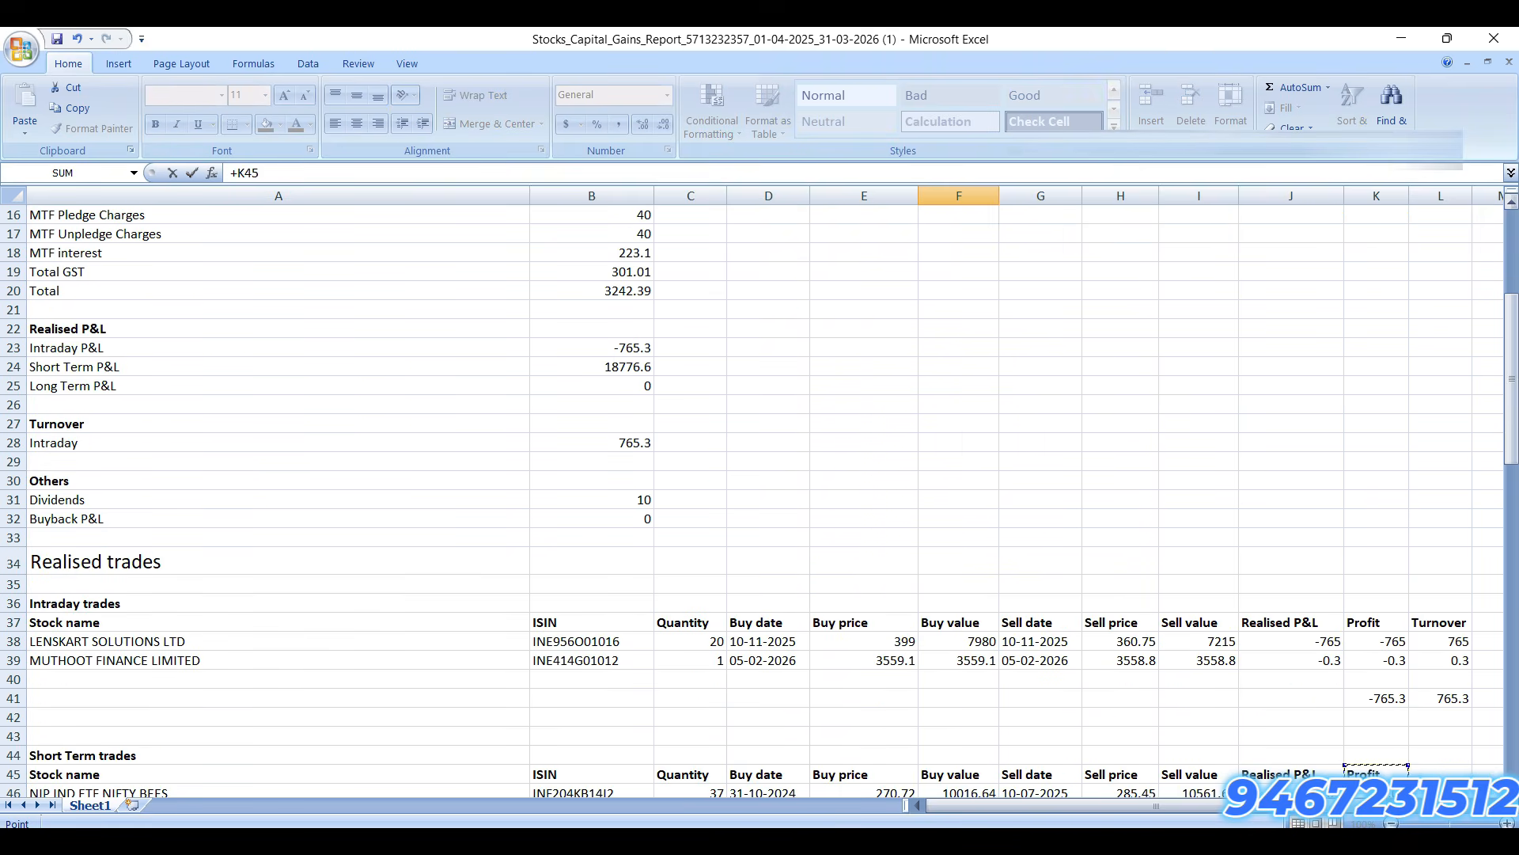
{"action": "key", "text": "ctrl+Down"}
{"action": "key", "text": "ctrl+Down"}
{"action": "key", "text": "Return"}
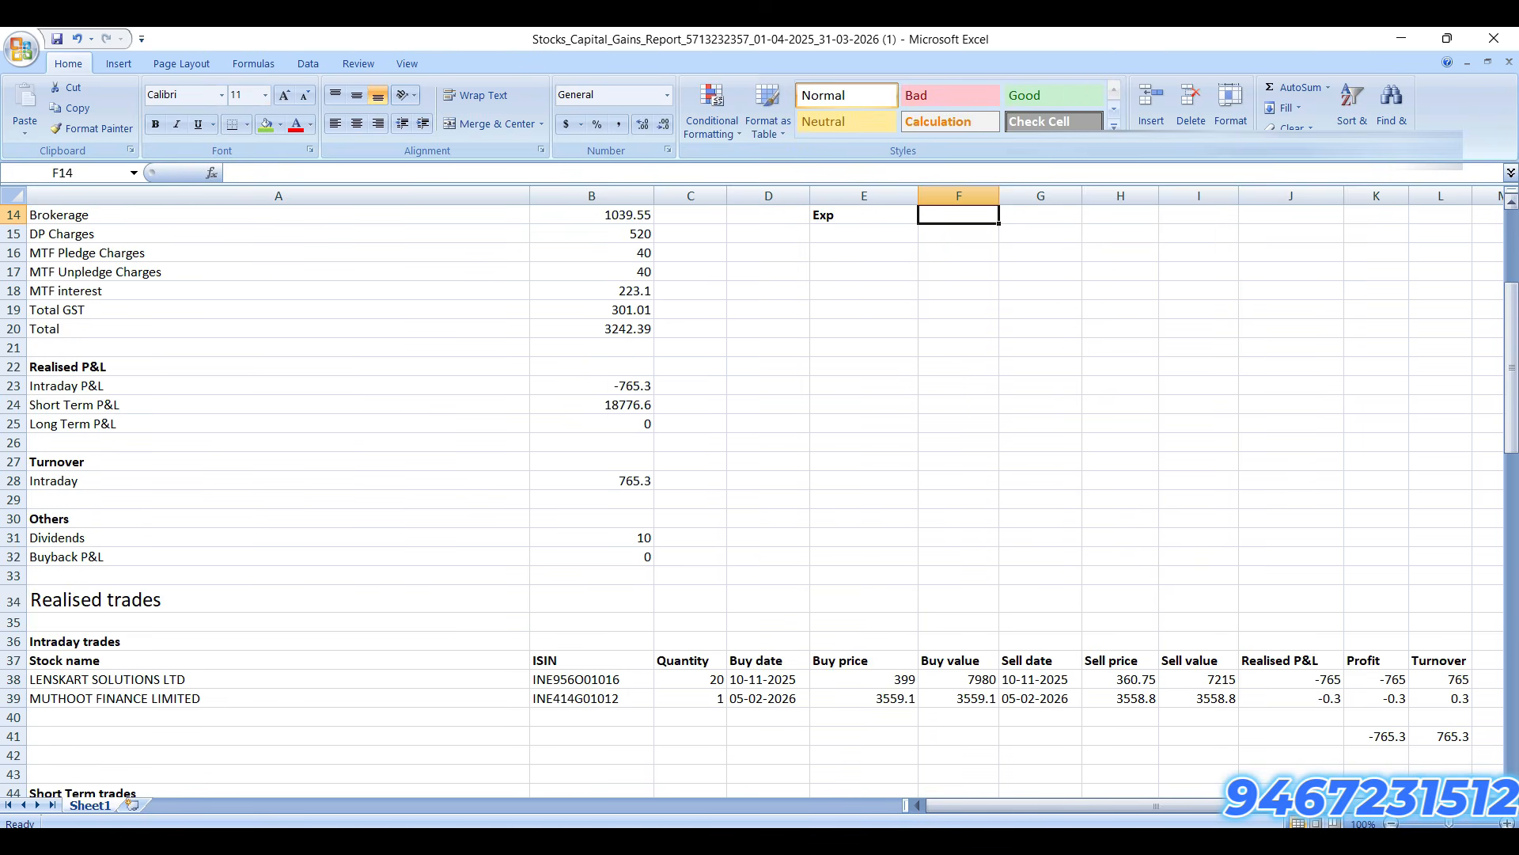
Step: Enter the heading Expense Allocation in I4 and fill I4:J4 with green
{"action": "key", "text": "Up"}
{"action": "key", "text": "Up"}
{"action": "key", "text": "Up"}
{"action": "key", "text": "Up"}
{"action": "key", "text": "Up"}
{"action": "key", "text": "Up"}
{"action": "key", "text": "Up"}
{"action": "key", "text": "Up"}
{"action": "key", "text": "Up"}
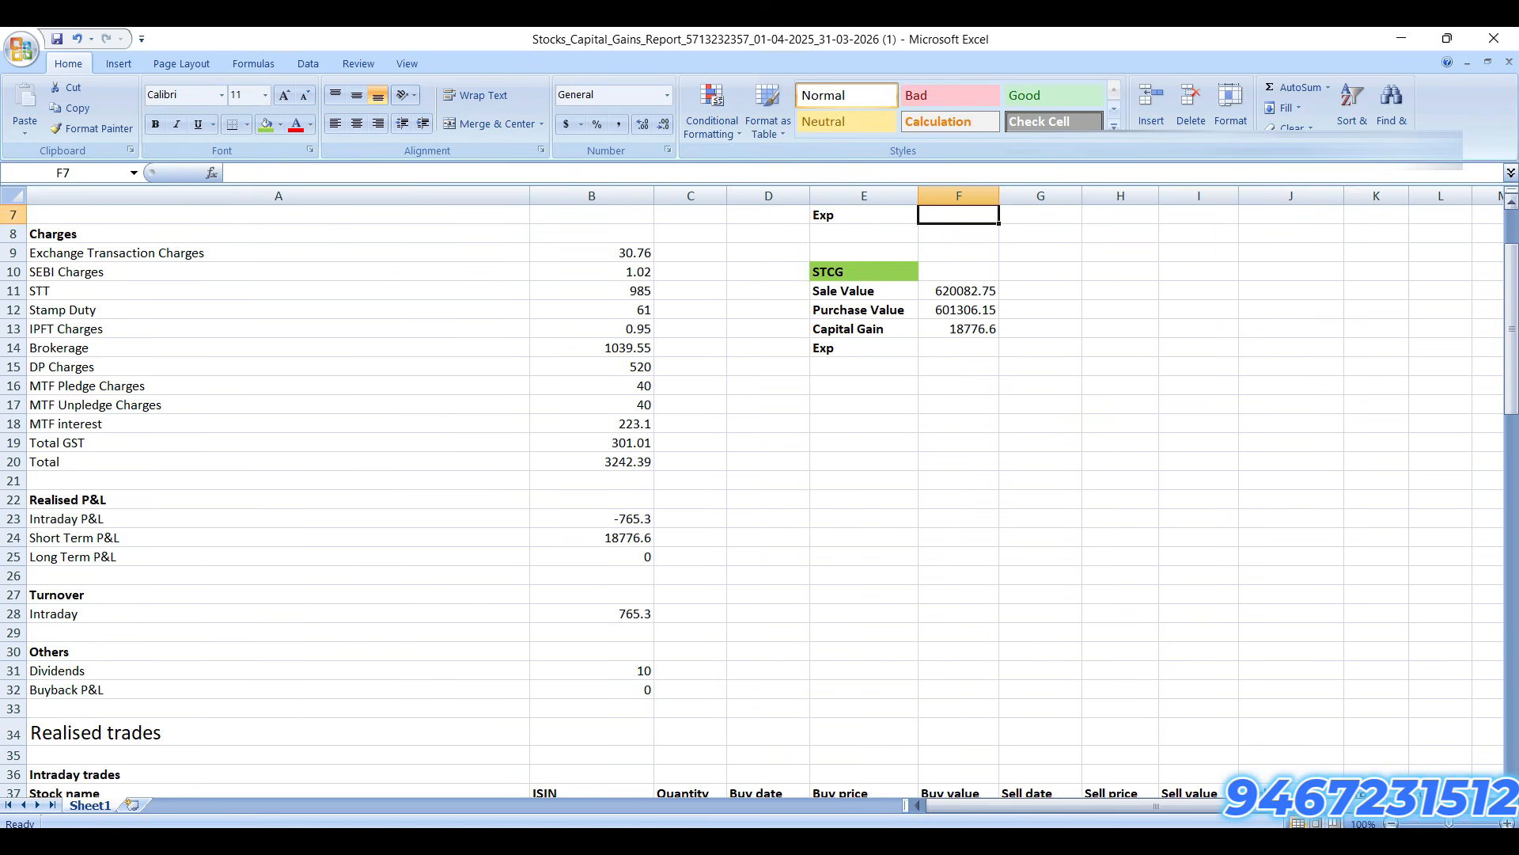
{"action": "key", "text": "Up"}
{"action": "key", "text": "Up"}
{"action": "key", "text": "Up"}
{"action": "key", "text": "Up"}
{"action": "key", "text": "Right"}
{"action": "key", "text": "Down"}
{"action": "key", "text": "Down"}
{"action": "key", "text": "Down"}
{"action": "key", "text": "Right"}
{"action": "key", "text": "Right"}
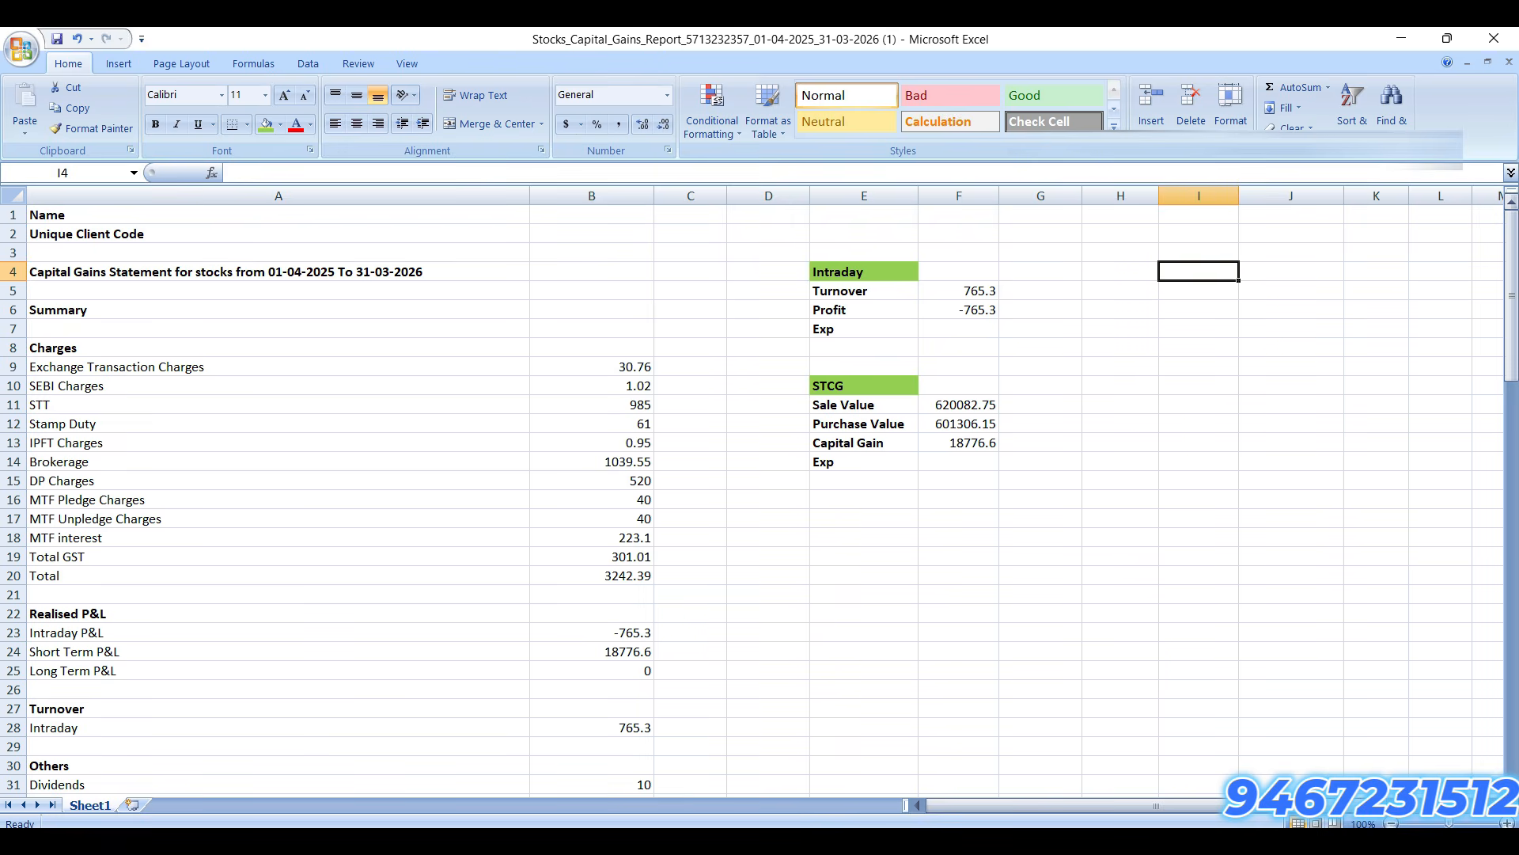
{"action": "type", "text": "Expense Allocatio"}
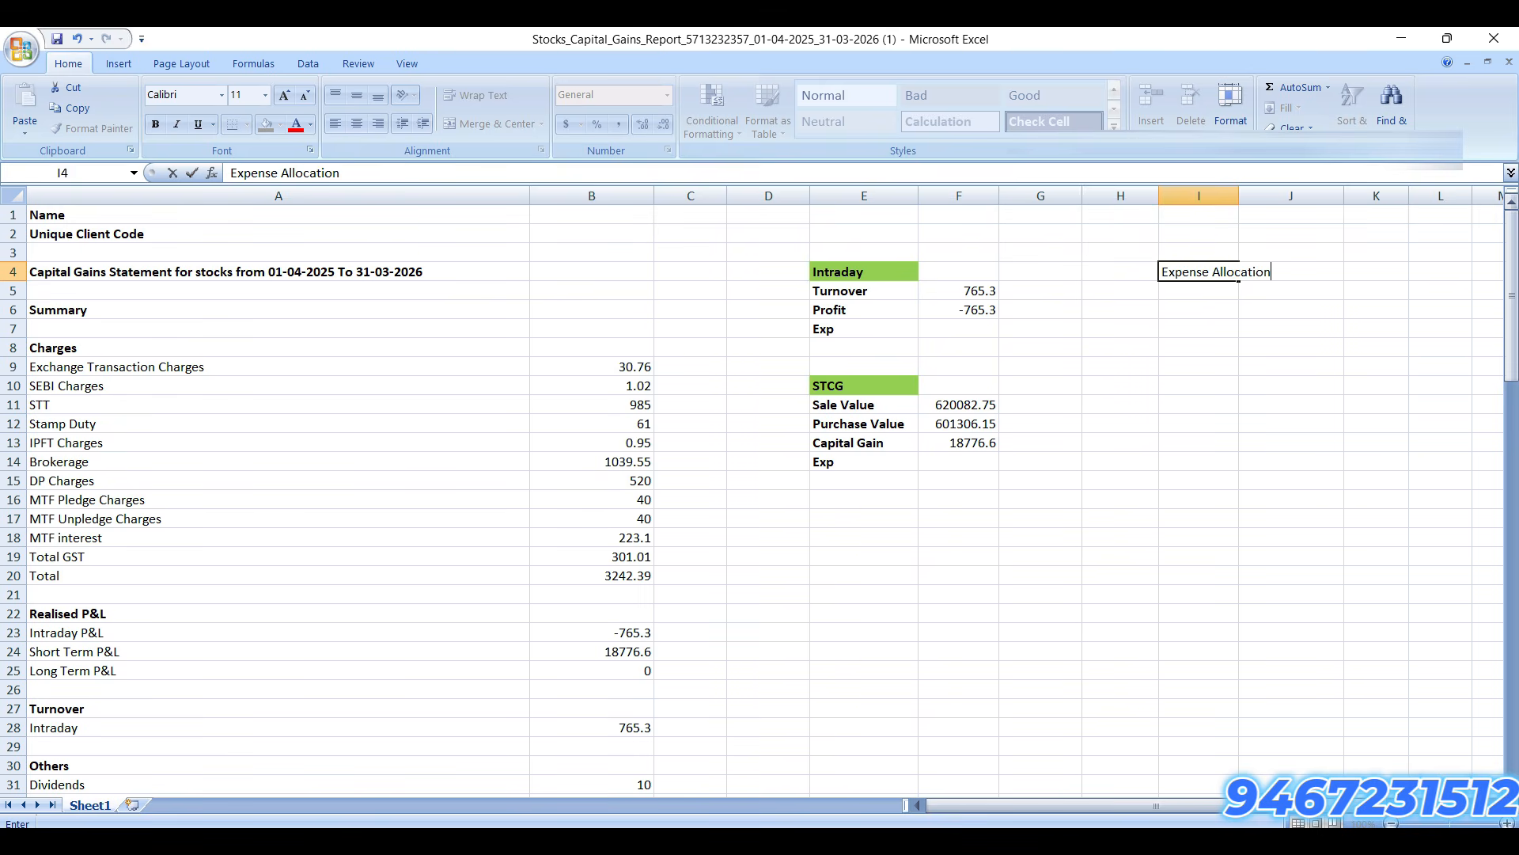
{"action": "type", "text": "n"}
{"action": "key", "text": "ctrl+Return"}
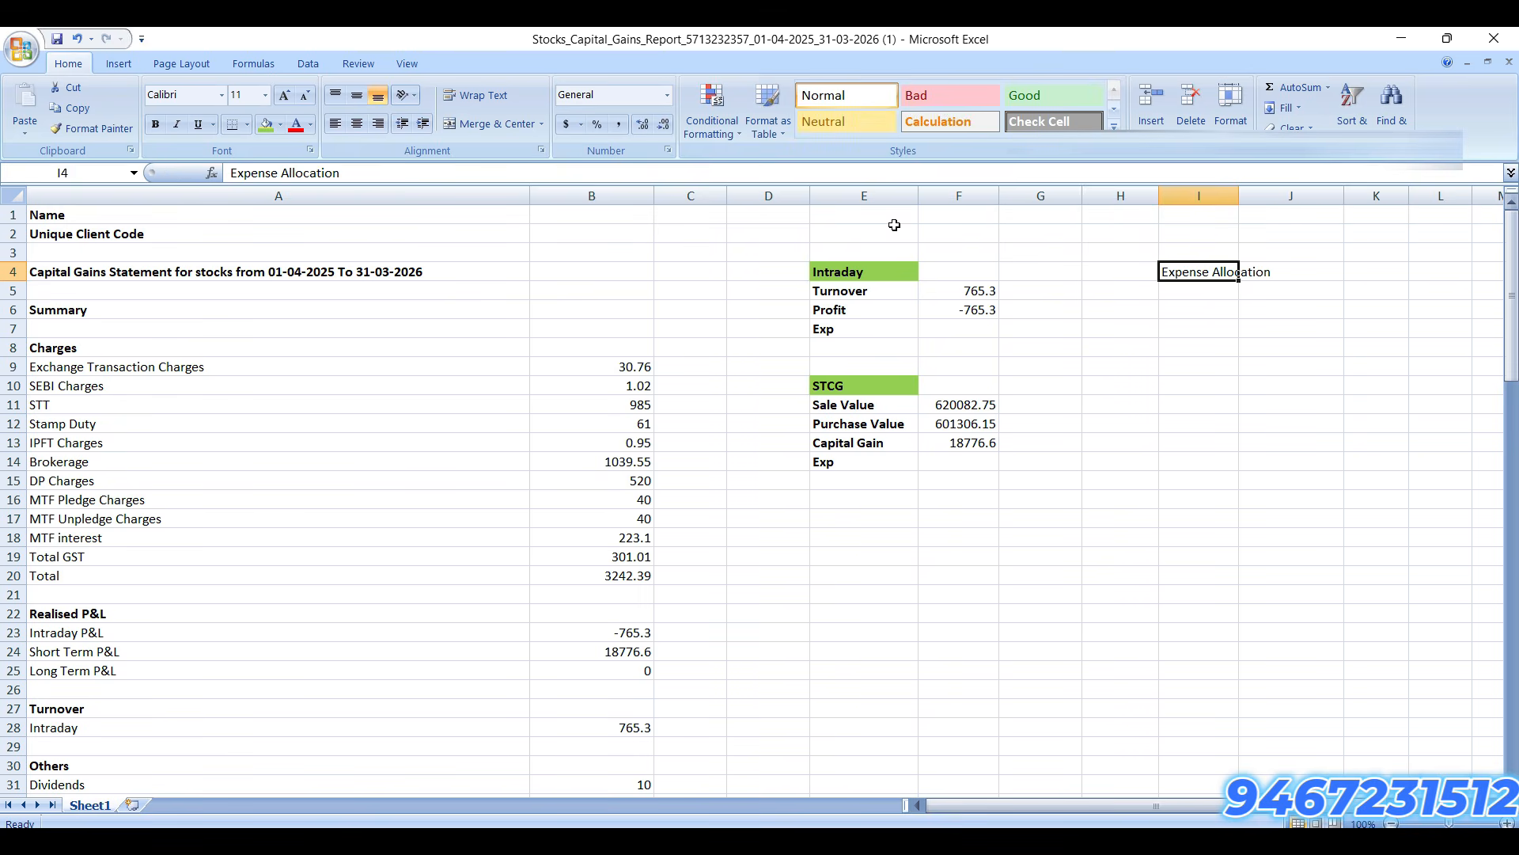
{"action": "left_click_drag", "start_coordinate": [1189, 272], "coordinate": [1256, 278]}
{"action": "left_click", "coordinate": [263, 125]}
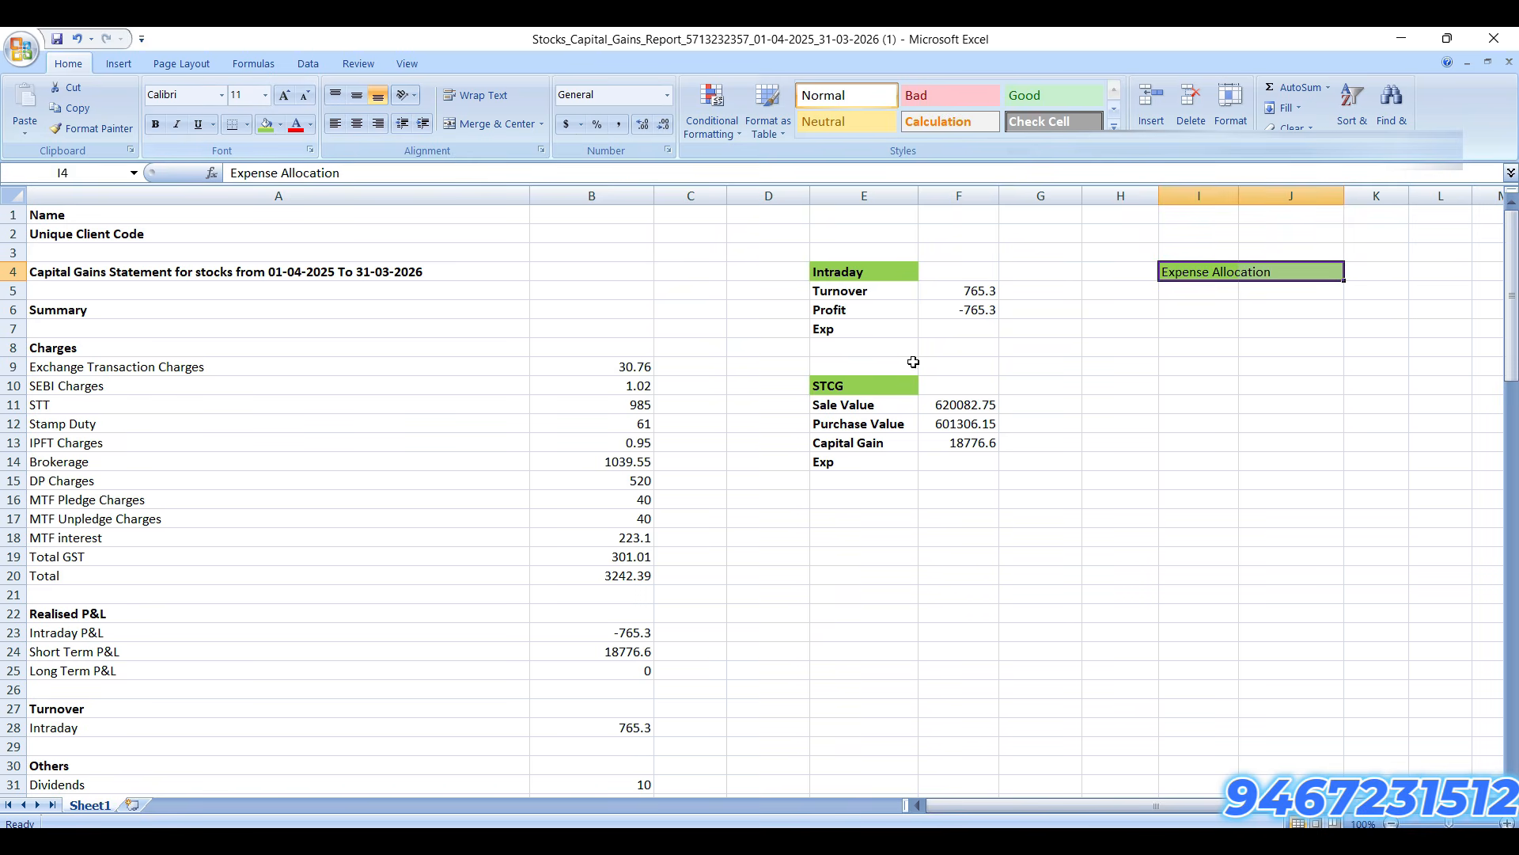
{"action": "left_click", "coordinate": [1201, 293]}
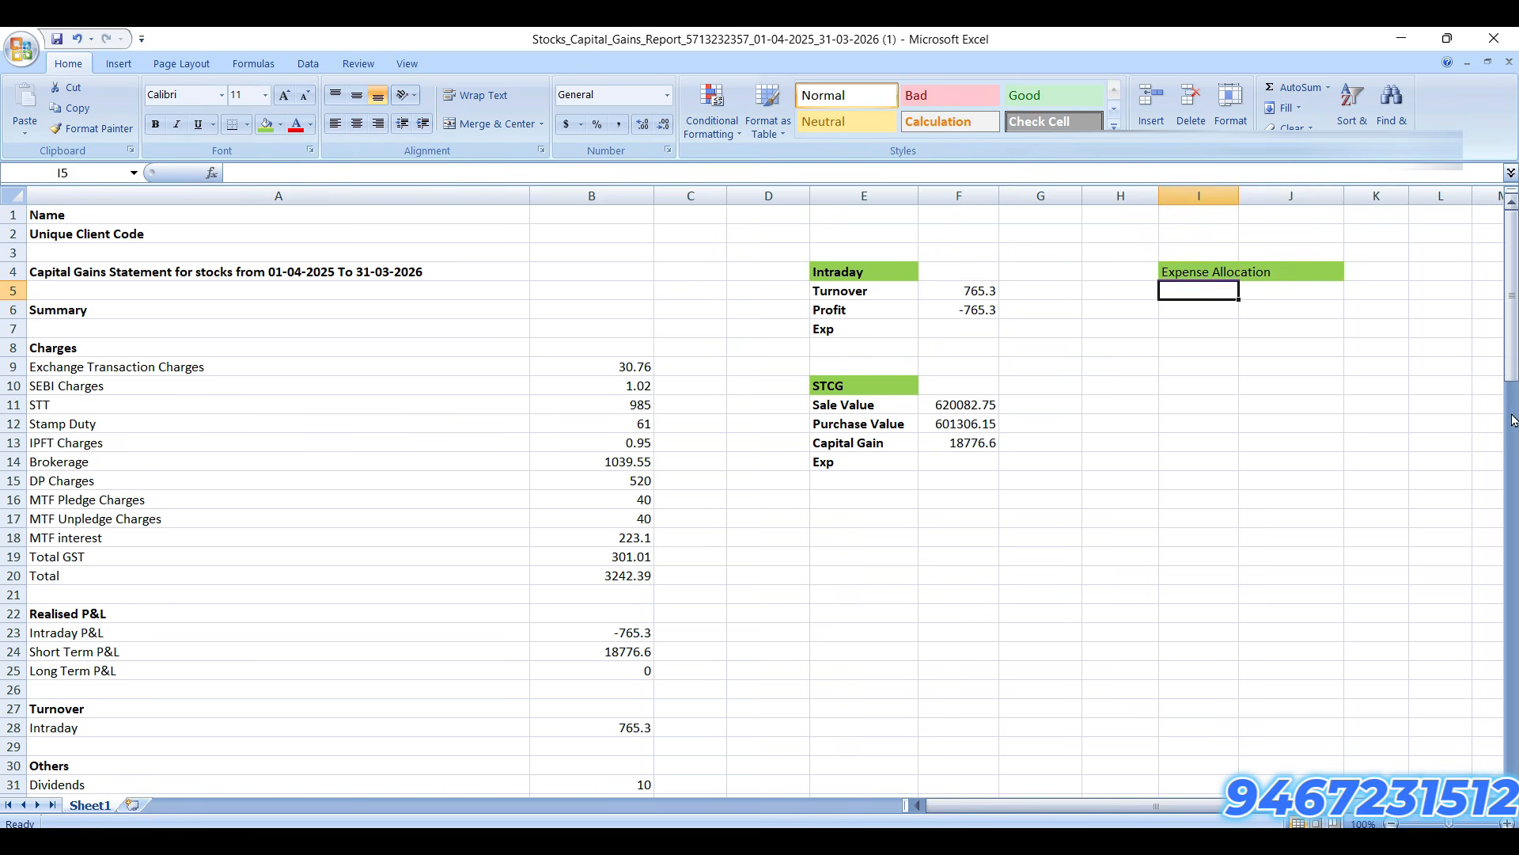
{"action": "type", "text": "Tot"}
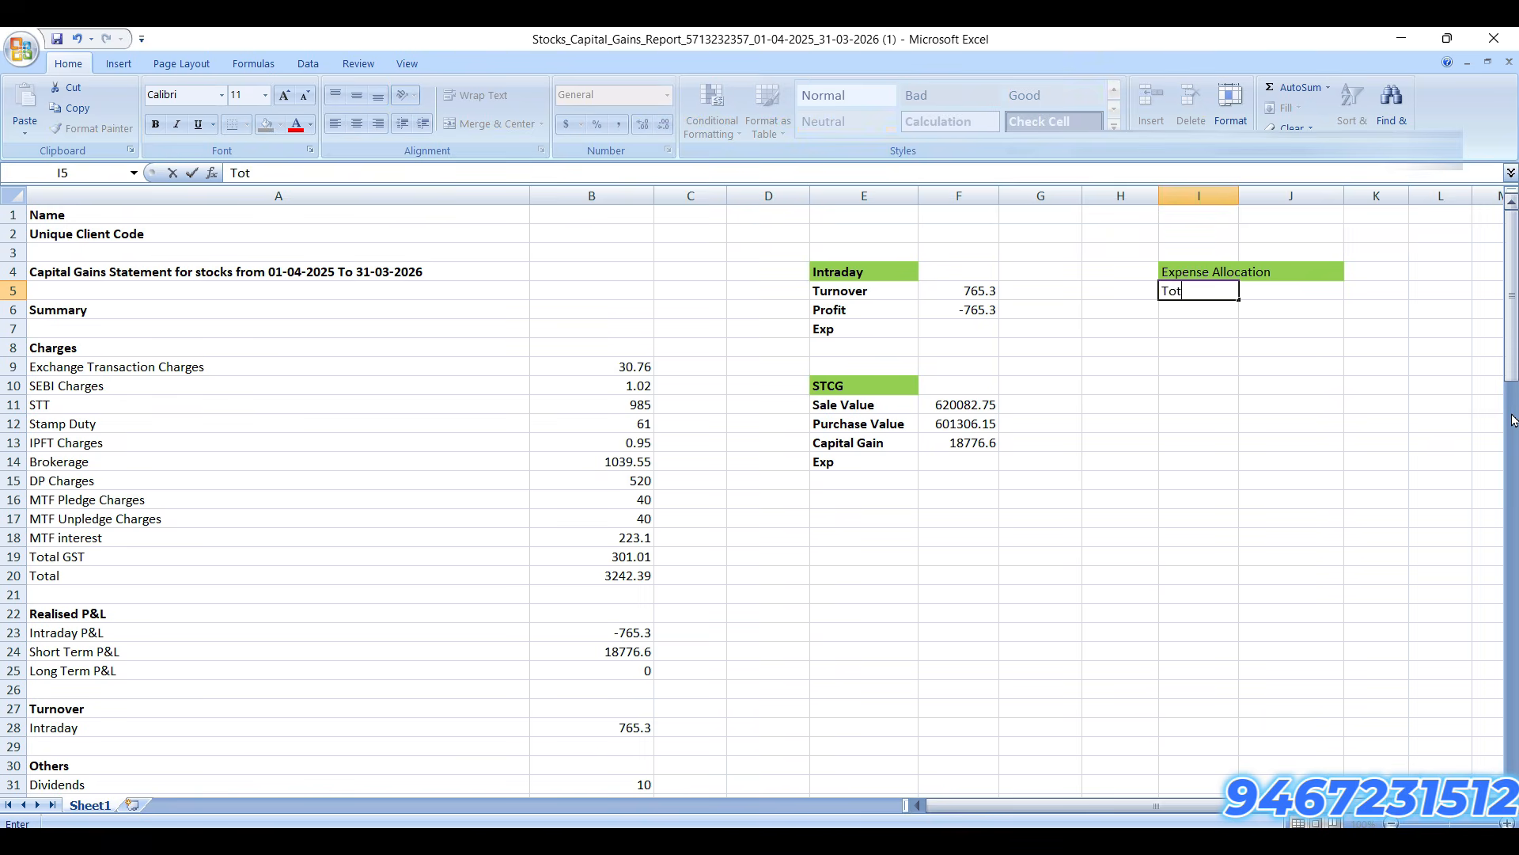
{"action": "key", "text": "Escape"}
Step: Enter the label Total Exp without STT in I13
{"action": "key", "text": "Down"}
{"action": "key", "text": "Down"}
{"action": "key", "text": "Down"}
{"action": "key", "text": "Down"}
{"action": "key", "text": "Down"}
{"action": "key", "text": "Down"}
{"action": "key", "text": "Down"}
{"action": "key", "text": "Down"}
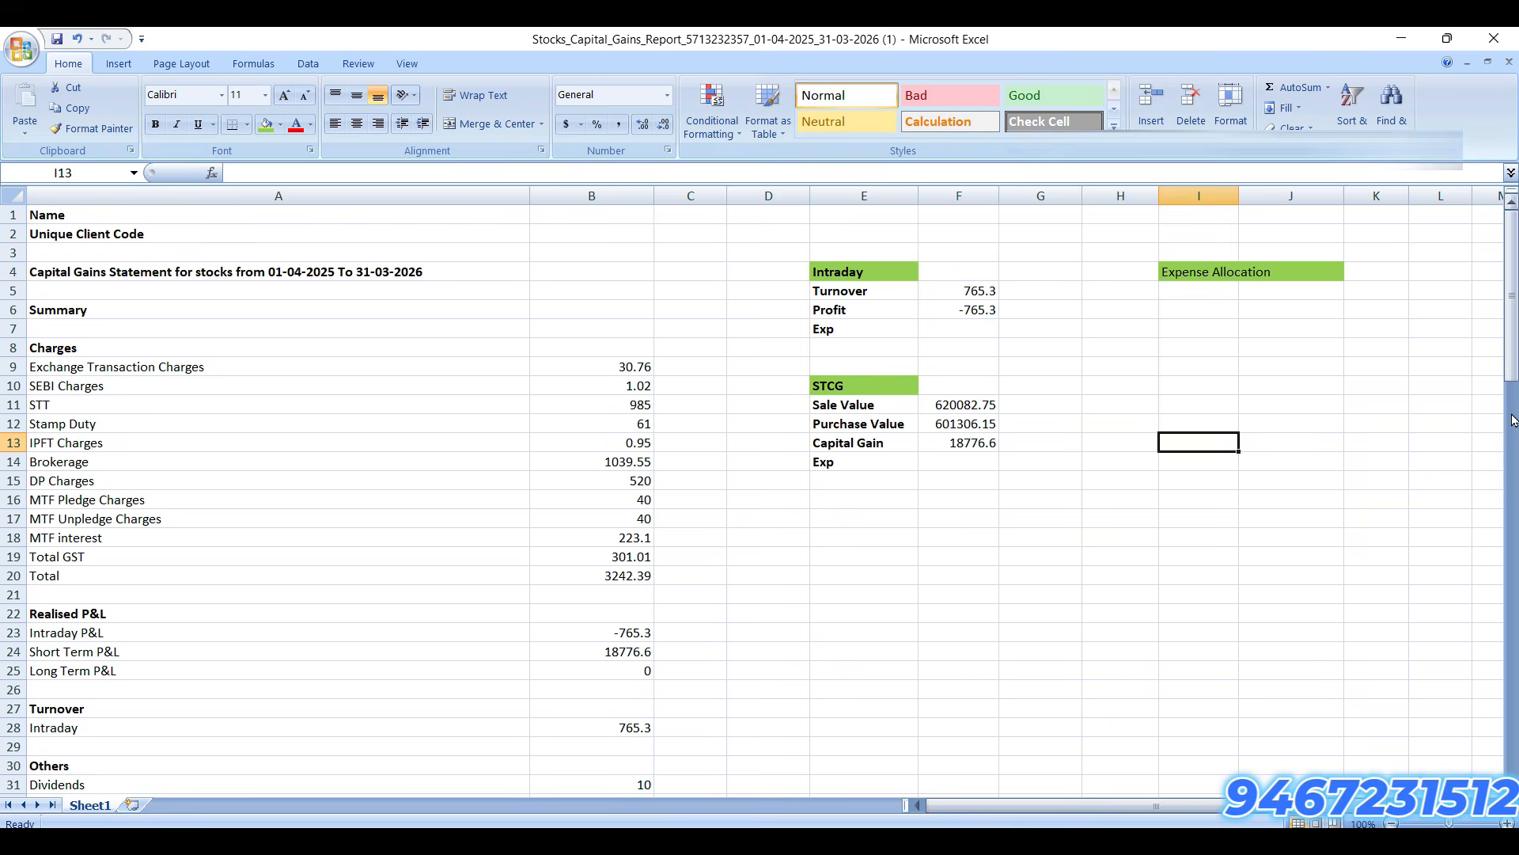
{"action": "type", "text": "Total"}
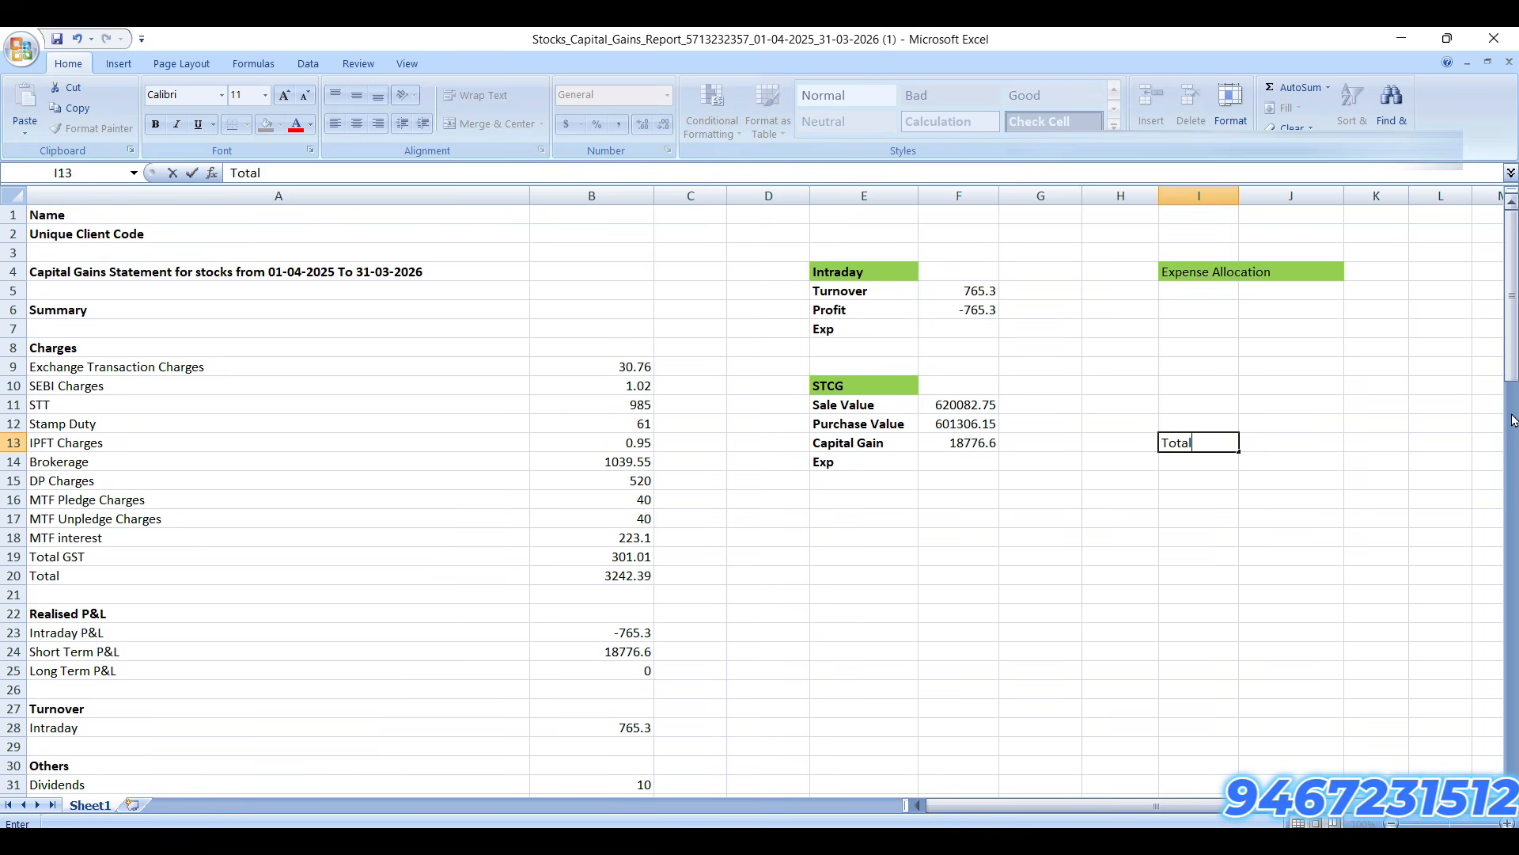
{"action": "type", "text": " Exp without STT"}
{"action": "key", "text": "Return"}
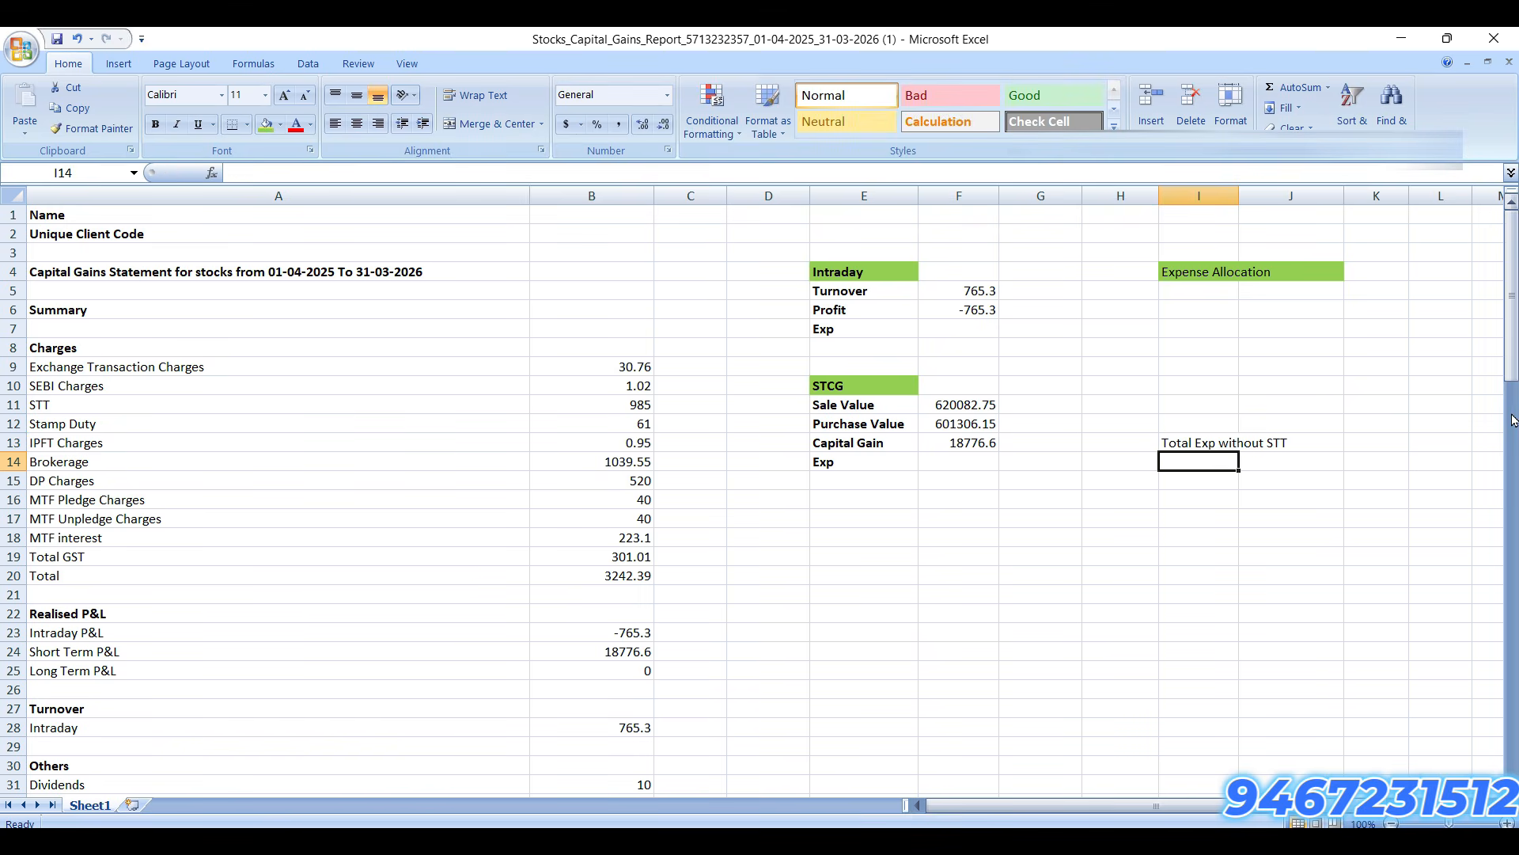
Step: Fill the label from I13 down into I14 and edit the copy to read Total Exp with STT
{"action": "key", "text": "ctrl+d"}
{"action": "key", "text": "F2"}
{"action": "key", "text": "BackSpace"}
{"action": "key", "text": "BackSpace"}
{"action": "key", "text": "BackSpace"}
{"action": "key", "text": "BackSpace"}
{"action": "type", "text": "h STT"}
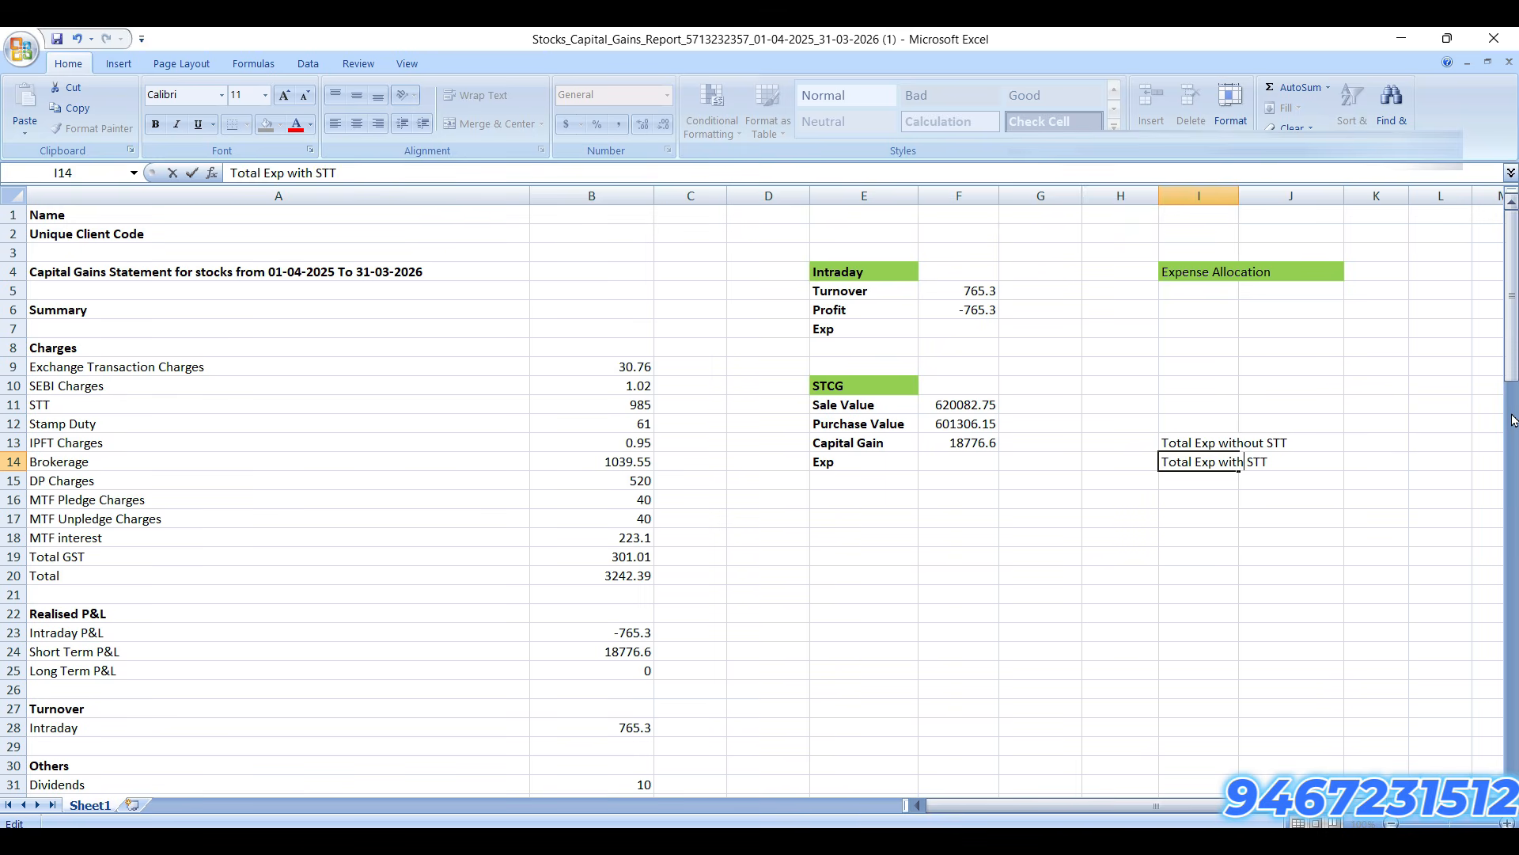
{"action": "key", "text": "Return"}
Step: Make the two total expense labels in I13:I14 bold
{"action": "key", "text": "Up"}
{"action": "key", "text": "Up"}
{"action": "key", "text": "shift+Down"}
{"action": "key", "text": "ctrl+b"}
Step: Calculate Total Exp with STT in K14 by summing the individual charges in B9:B19
{"action": "key", "text": "Right"}
{"action": "key", "text": "Right"}
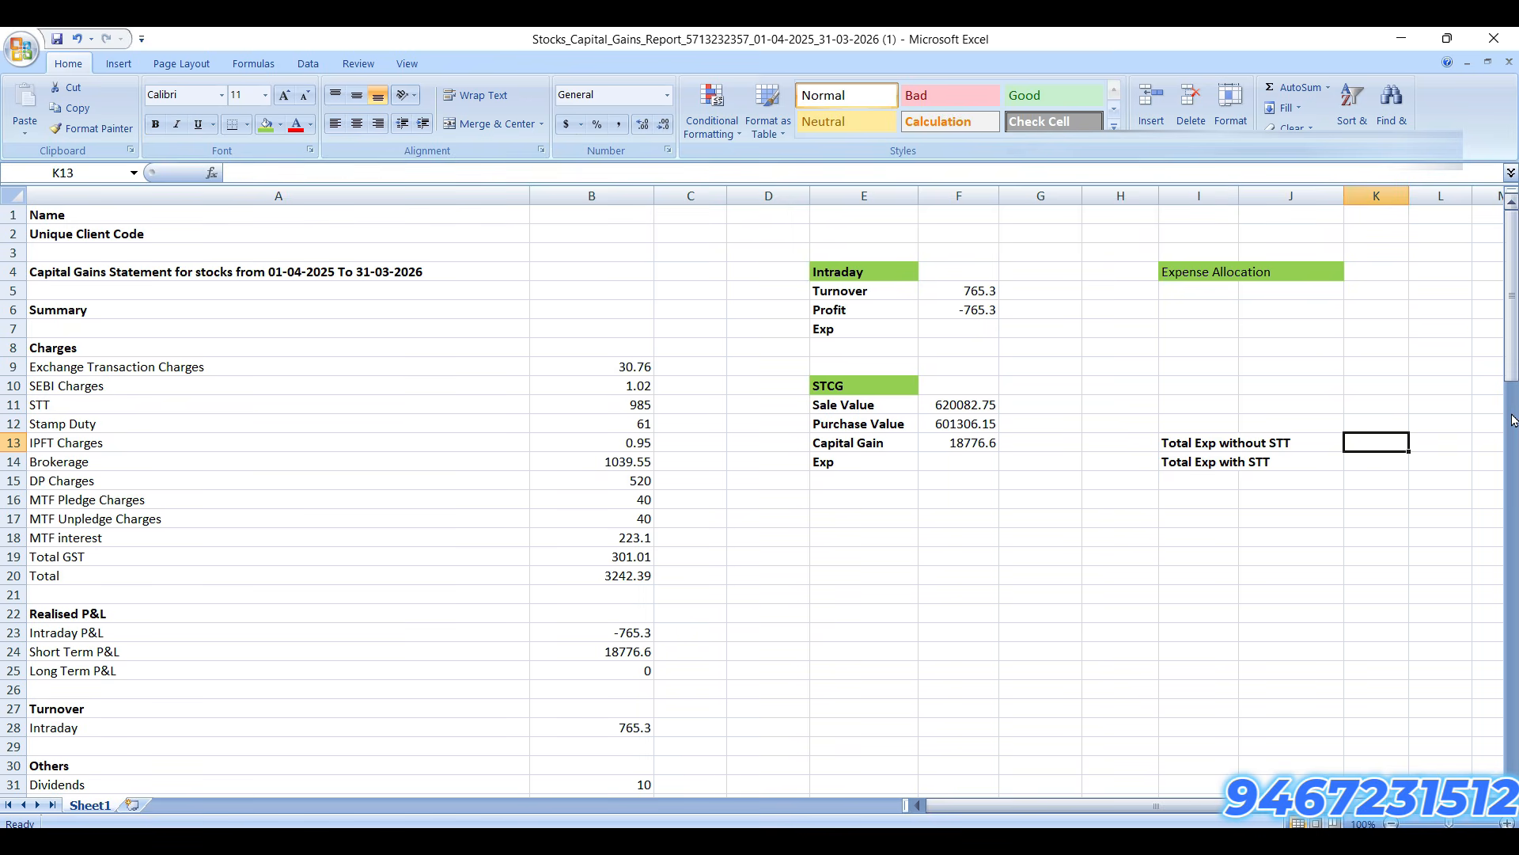
{"action": "key", "text": "Down"}
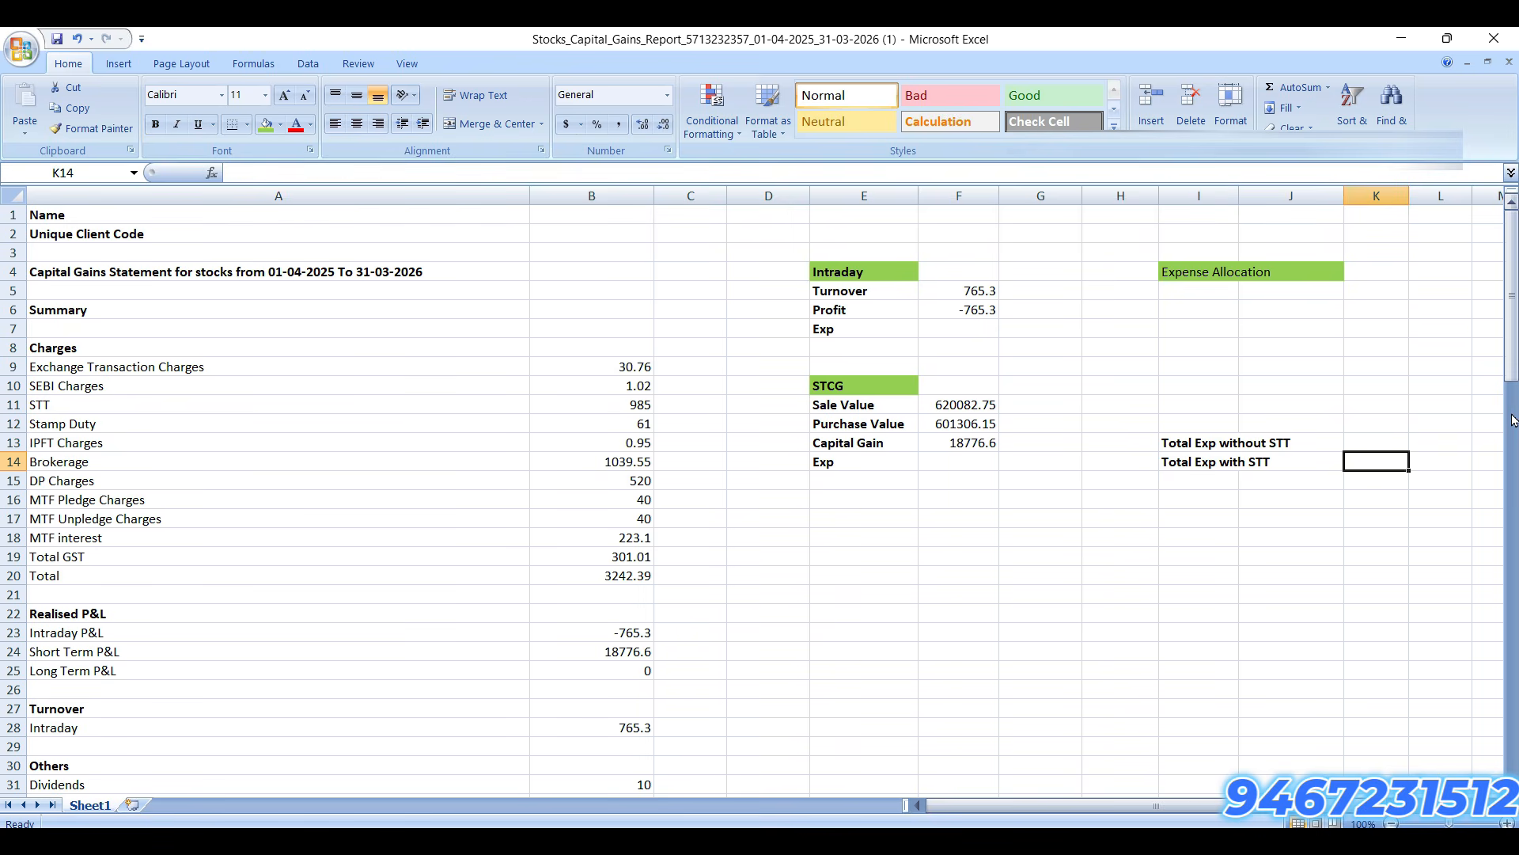
{"action": "type", "text": "=sum("}
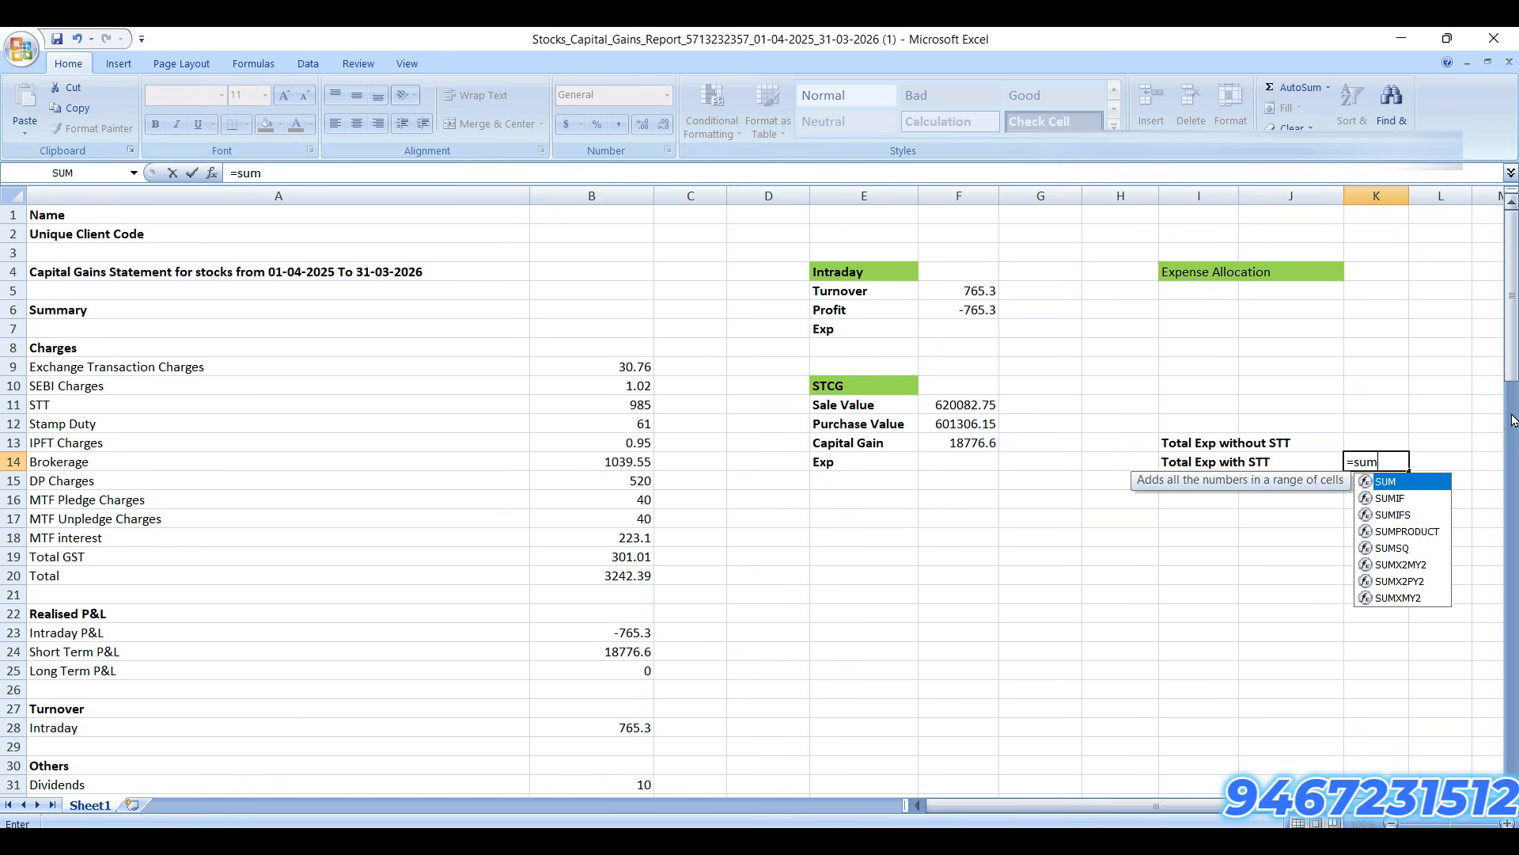
{"action": "key", "text": "Left"}
{"action": "key", "text": "Left"}
{"action": "key", "text": "Left"}
{"action": "key", "text": "Left"}
{"action": "key", "text": "Left"}
{"action": "key", "text": "Left"}
{"action": "key", "text": "Left"}
{"action": "key", "text": "Left"}
{"action": "key", "text": "Left"}
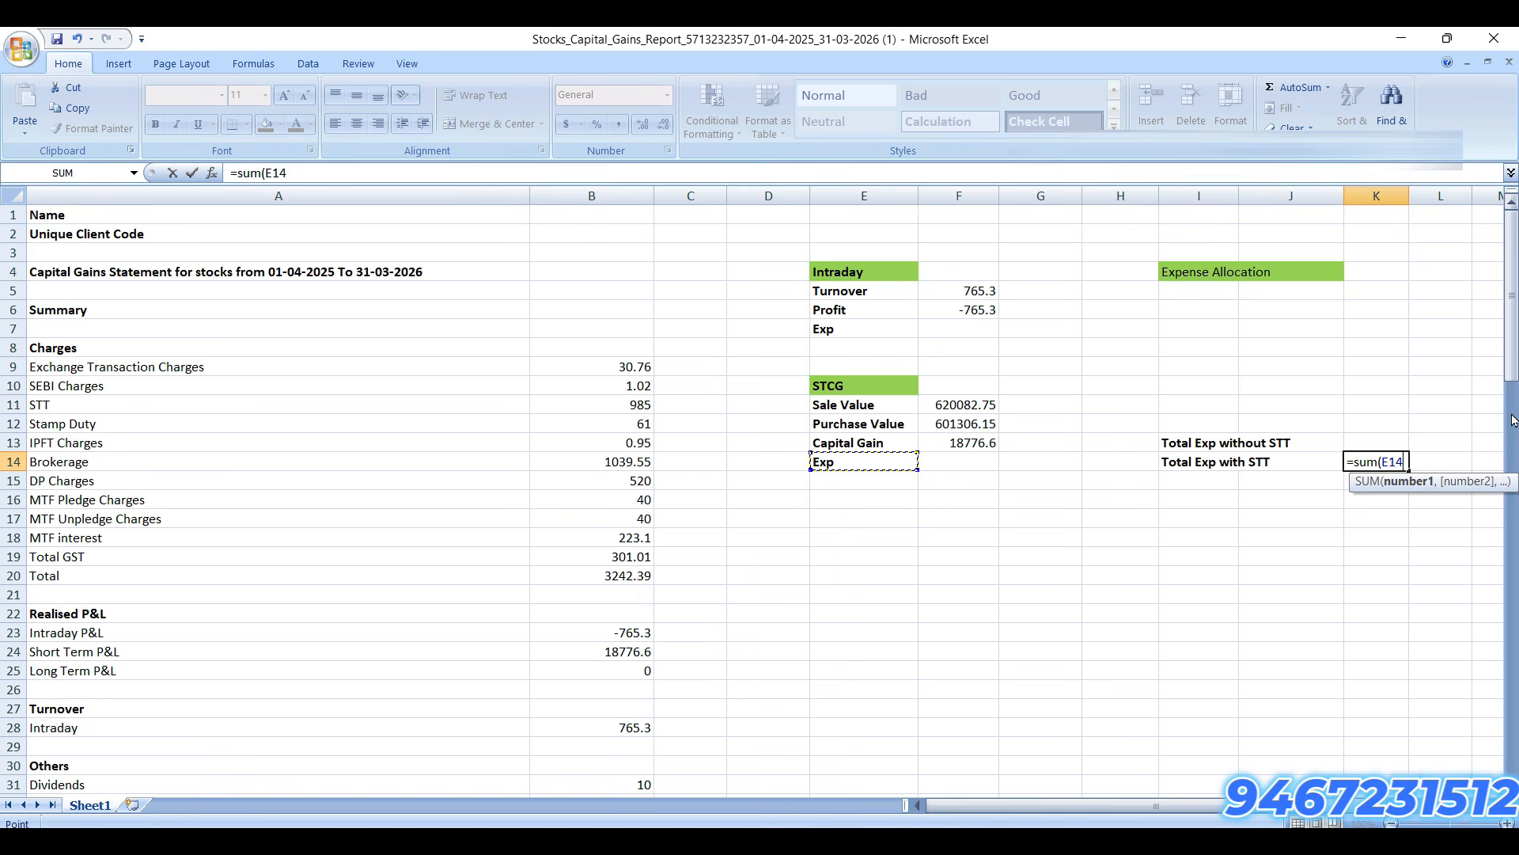
{"action": "key", "text": "ctrl+Down"}
{"action": "key", "text": "Up"}
{"action": "key", "text": "shift+Up"}
{"action": "key", "text": "shift+Up"}
{"action": "key", "text": "shift+Up"}
{"action": "key", "text": "shift+Up"}
{"action": "key", "text": "shift+Up"}
{"action": "key", "text": "shift+Up"}
{"action": "key", "text": "shift+Up"}
{"action": "key", "text": "shift+Up"}
{"action": "key", "text": "shift+Up"}
{"action": "key", "text": "shift+Up"}
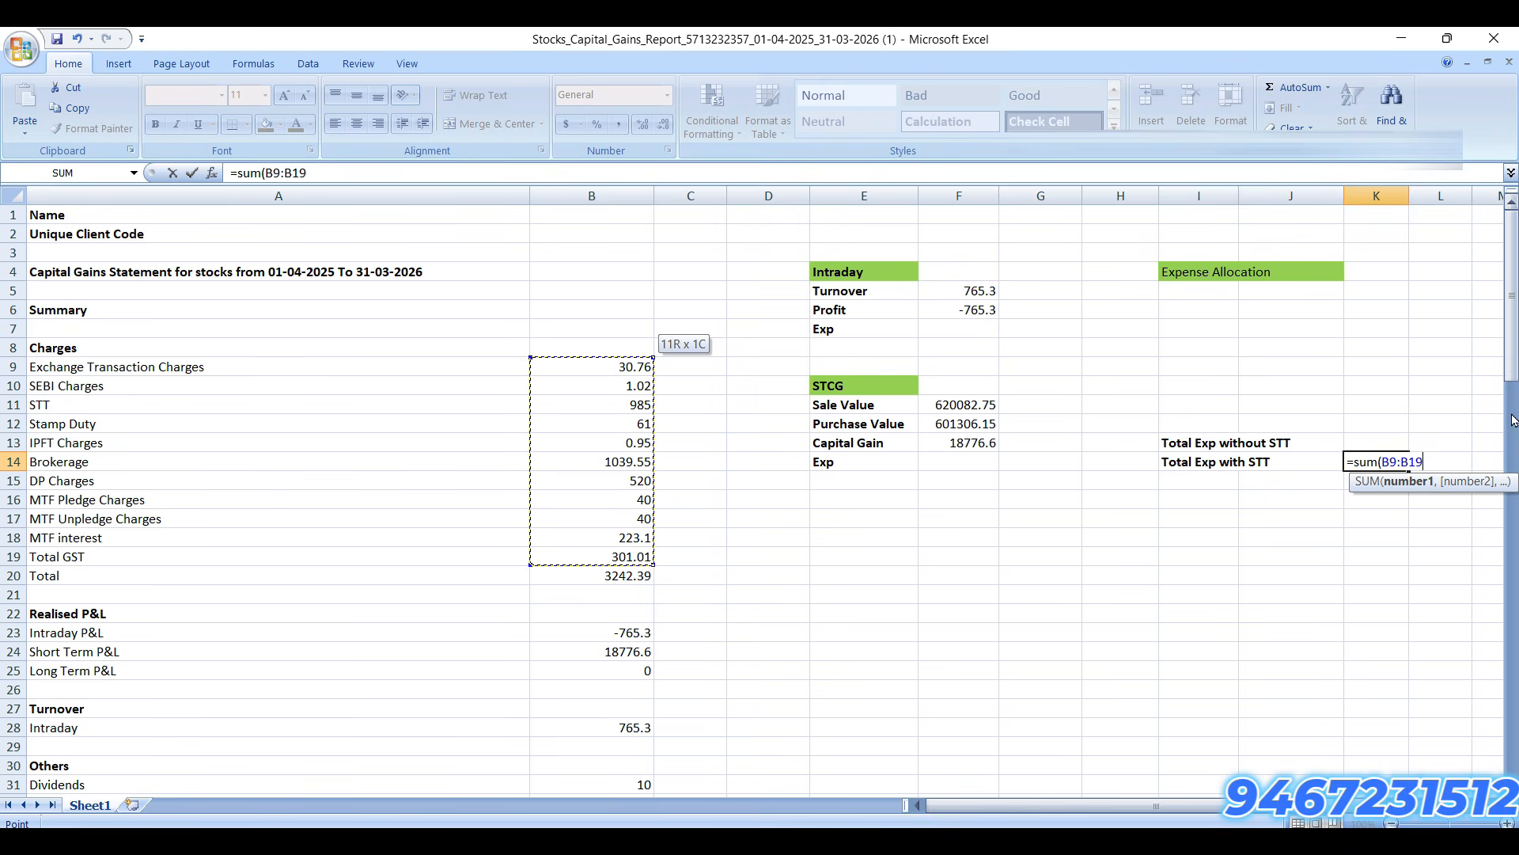
{"action": "type", "text": ")"}
{"action": "key", "text": "Return"}
Step: Calculate Total Exp without STT in K13 by subtracting the STT charge in B11 from K14
{"action": "key", "text": "Up"}
{"action": "key", "text": "Up"}
{"action": "key", "text": "Down"}
{"action": "type", "text": "-"}
{"action": "key", "text": "Left"}
{"action": "key", "text": "Left"}
{"action": "key", "text": "Left"}
{"action": "key", "text": "Left"}
{"action": "key", "text": "Left"}
{"action": "key", "text": "Left"}
{"action": "key", "text": "Left"}
{"action": "key", "text": "Left"}
{"action": "key", "text": "Left"}
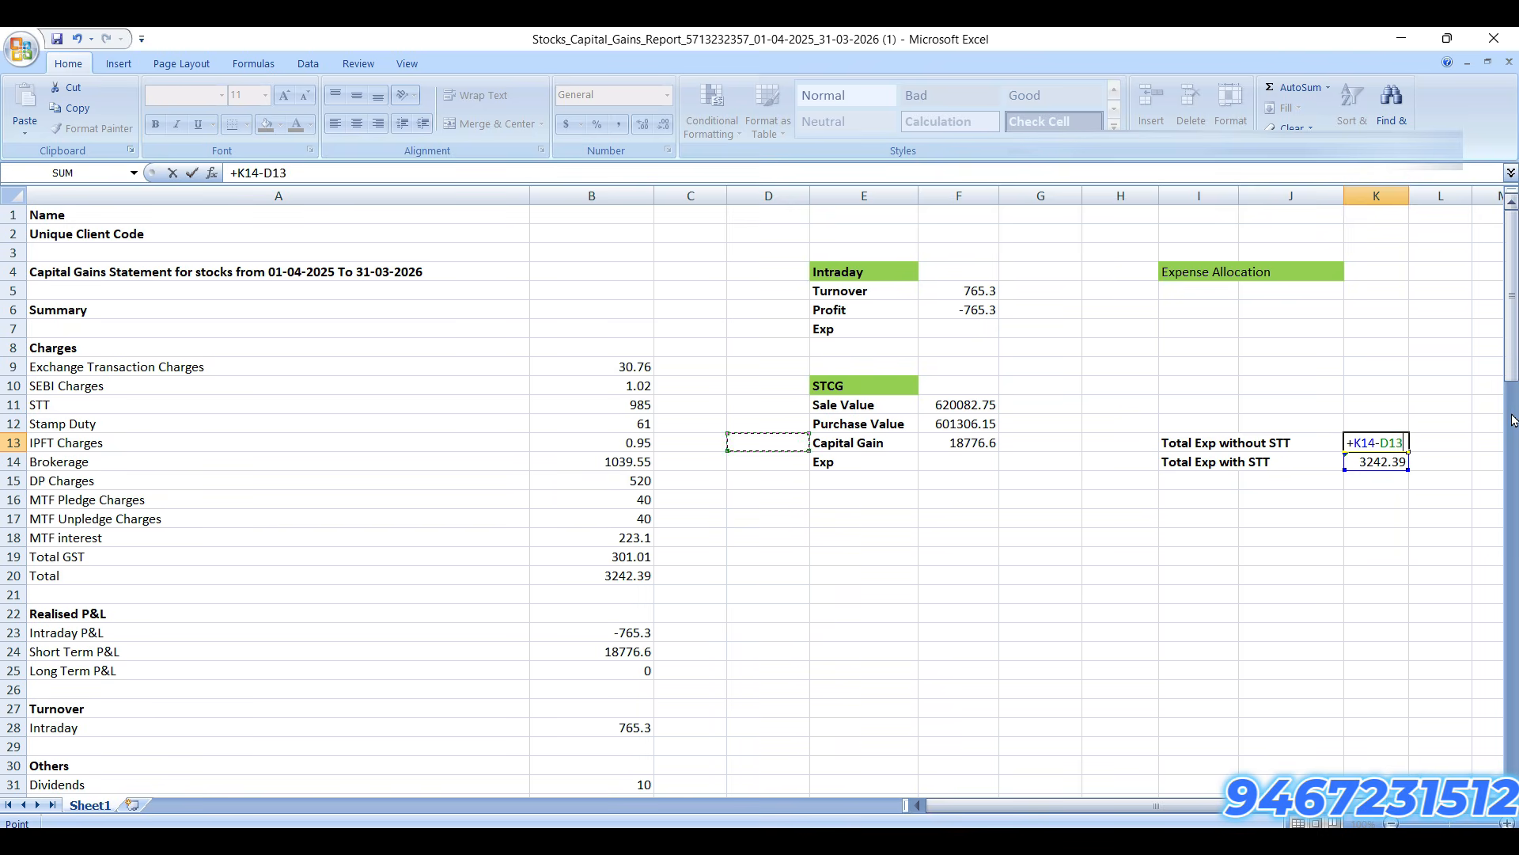
{"action": "key", "text": "Up"}
{"action": "key", "text": "Up"}
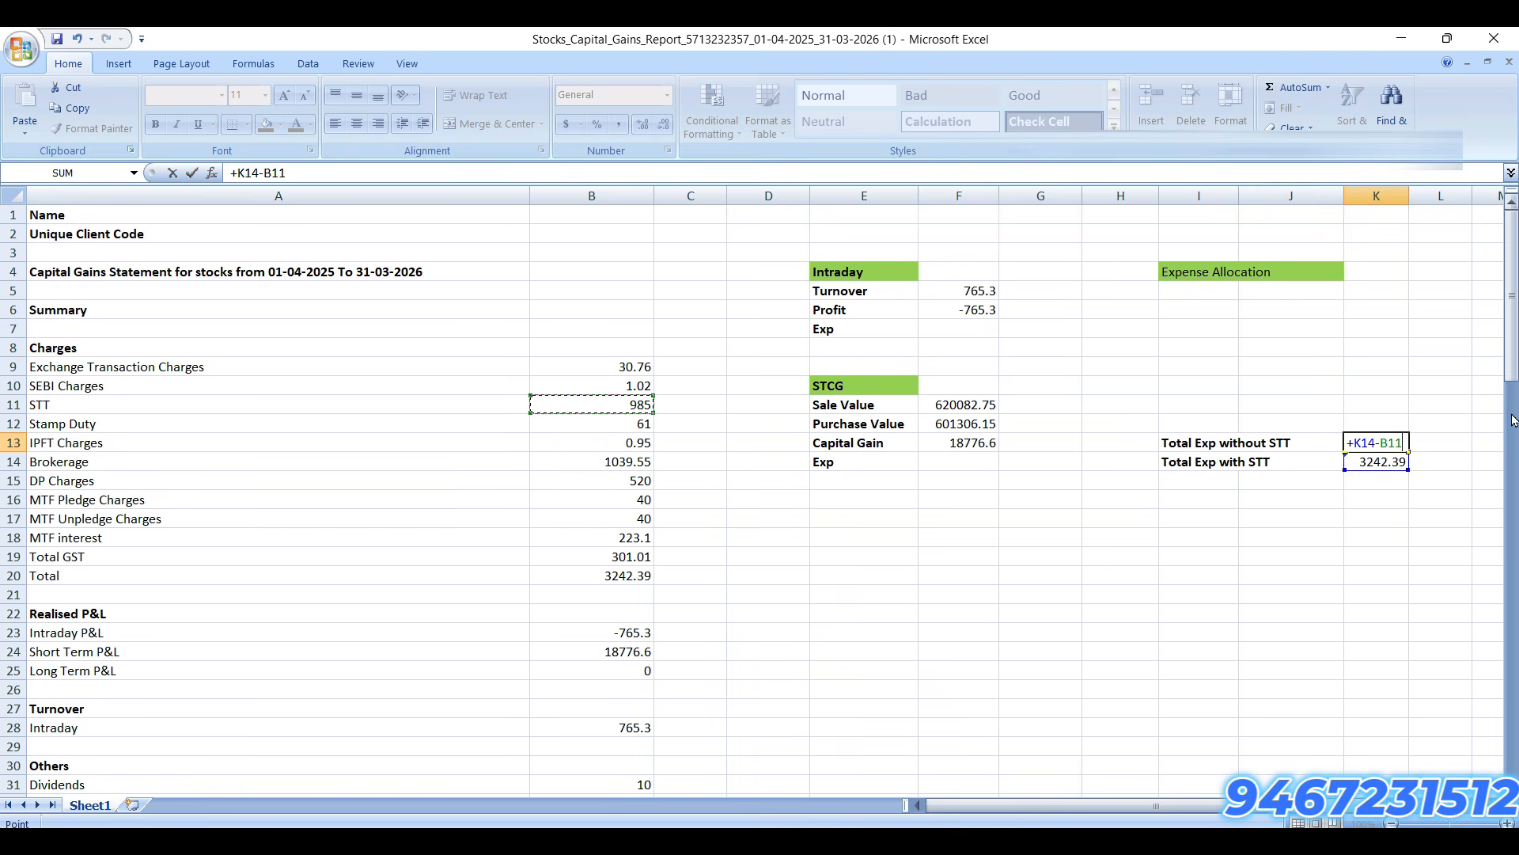
{"action": "key", "text": "ctrl+Return"}
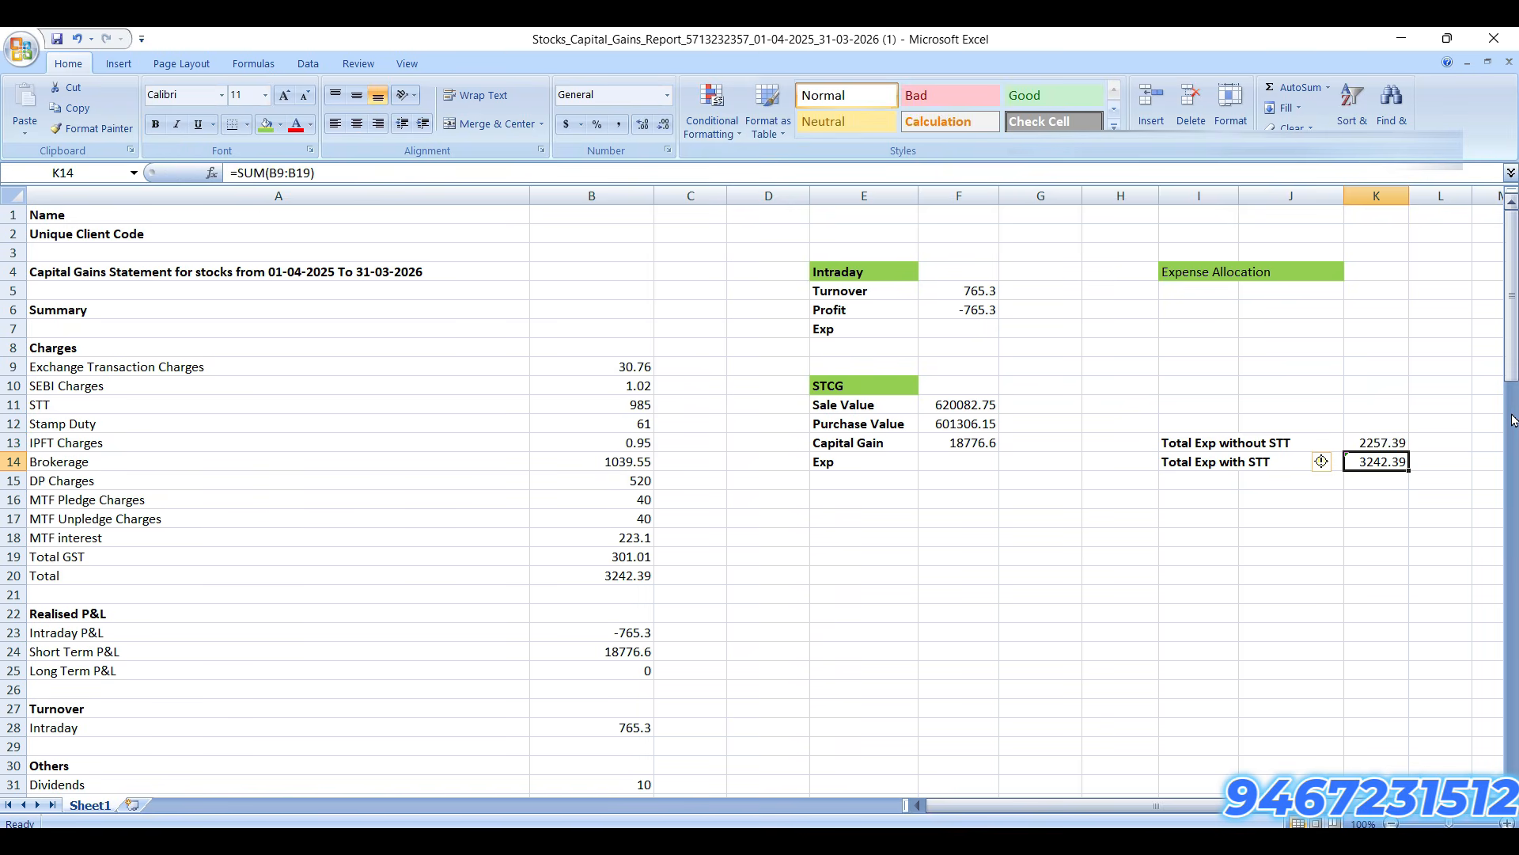
Step: Make the Expense Allocation heading in I4 bold
{"action": "key", "text": "Up"}
{"action": "key", "text": "Up"}
{"action": "key", "text": "Up"}
{"action": "key", "text": "Up"}
{"action": "key", "text": "Up"}
{"action": "key", "text": "Up"}
{"action": "key", "text": "Up"}
{"action": "key", "text": "Up"}
{"action": "key", "text": "Up"}
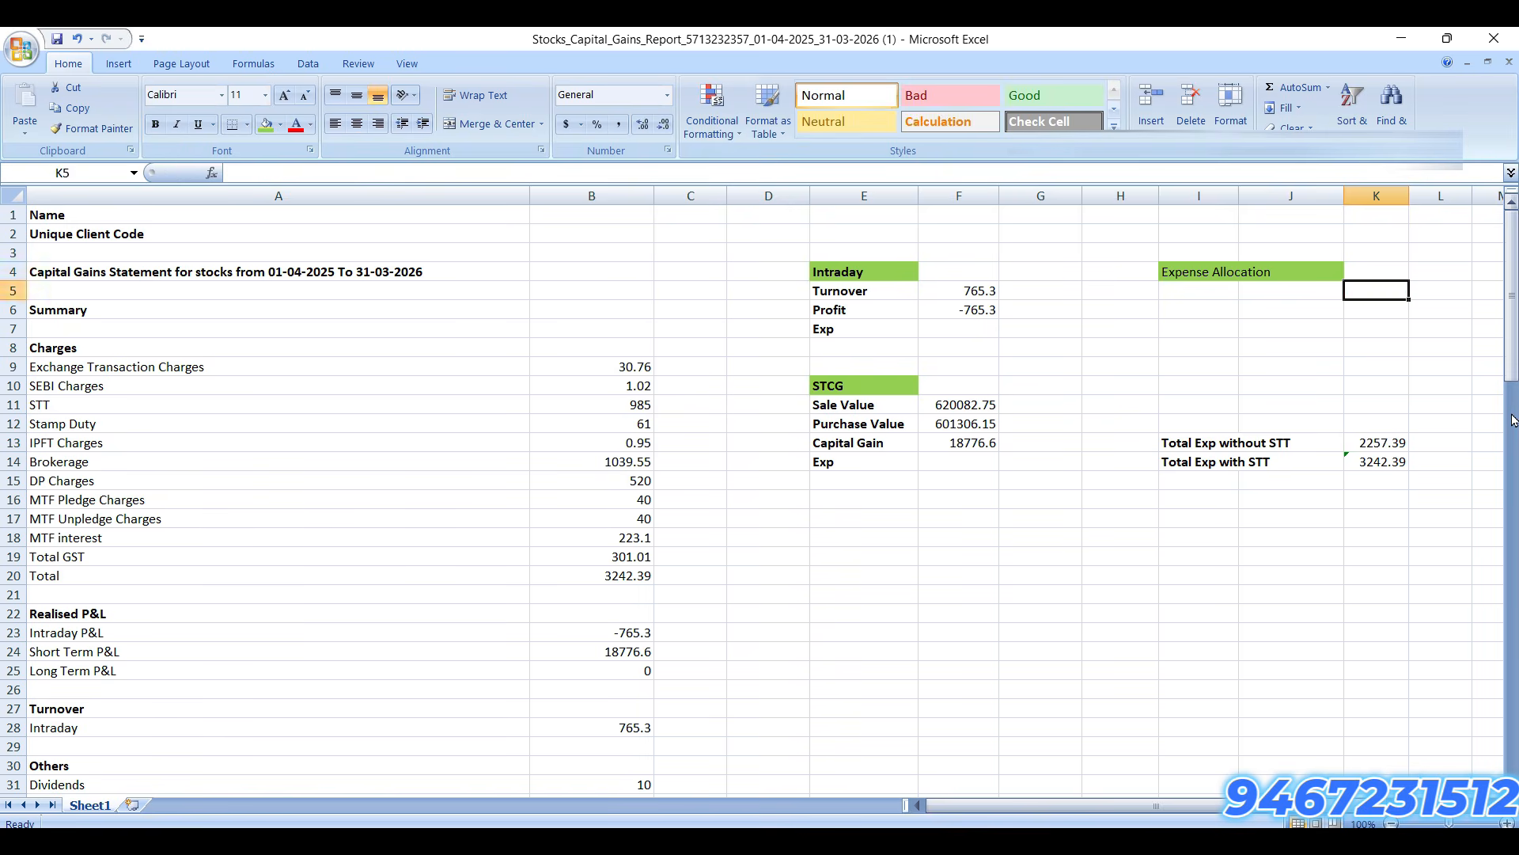
{"action": "key", "text": "Left"}
{"action": "key", "text": "Left"}
{"action": "key", "text": "ctrl+b"}
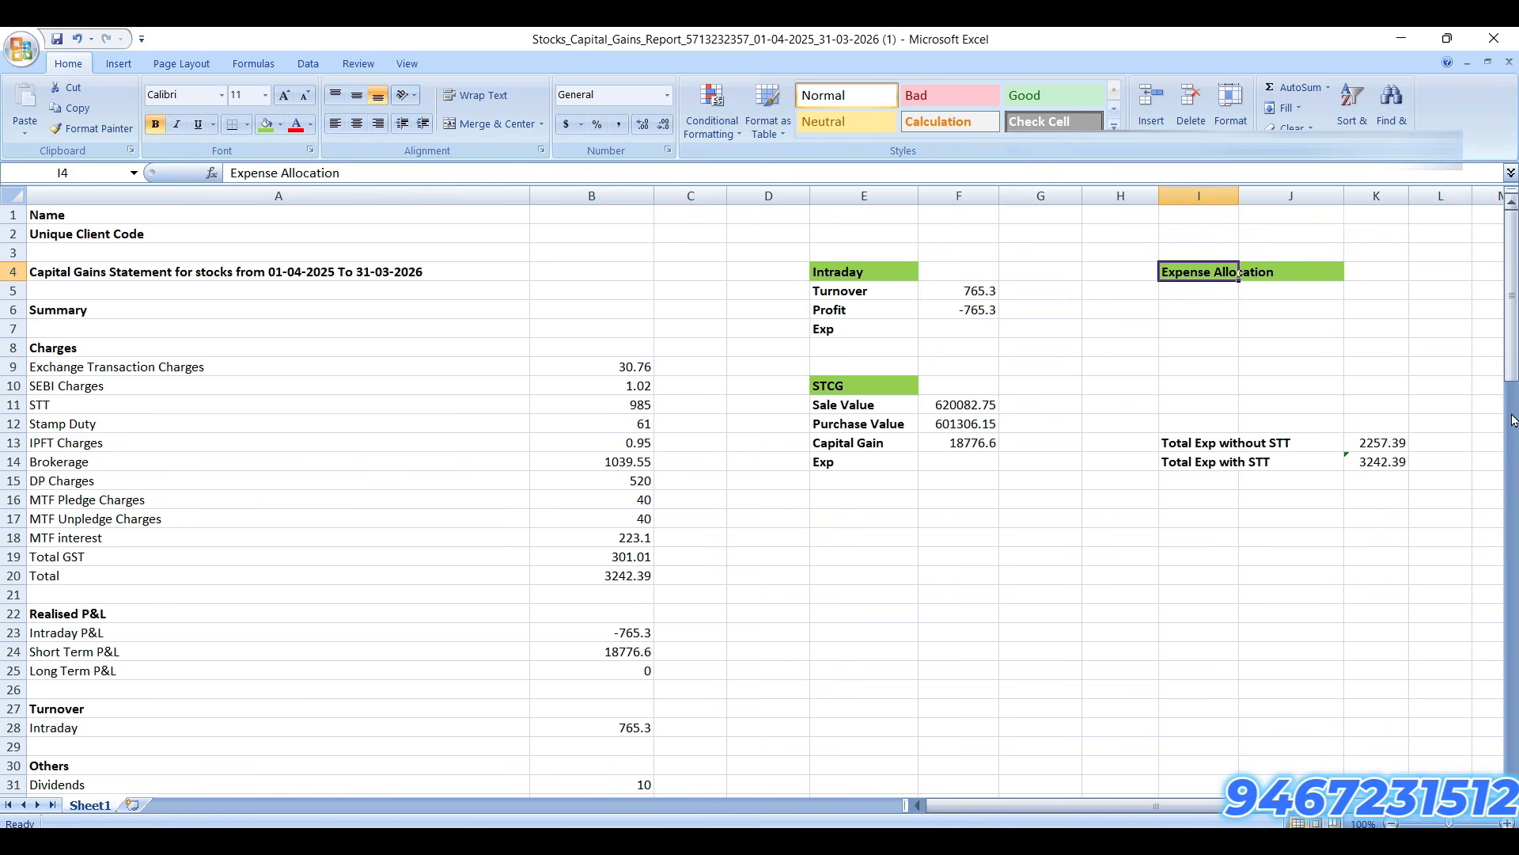
Step: Enter the labels Intra day Exp in I5 and STCG Exp in I6 under the Expense Allocation heading
{"action": "key", "text": "Down"}
{"action": "type", "text": "In"}
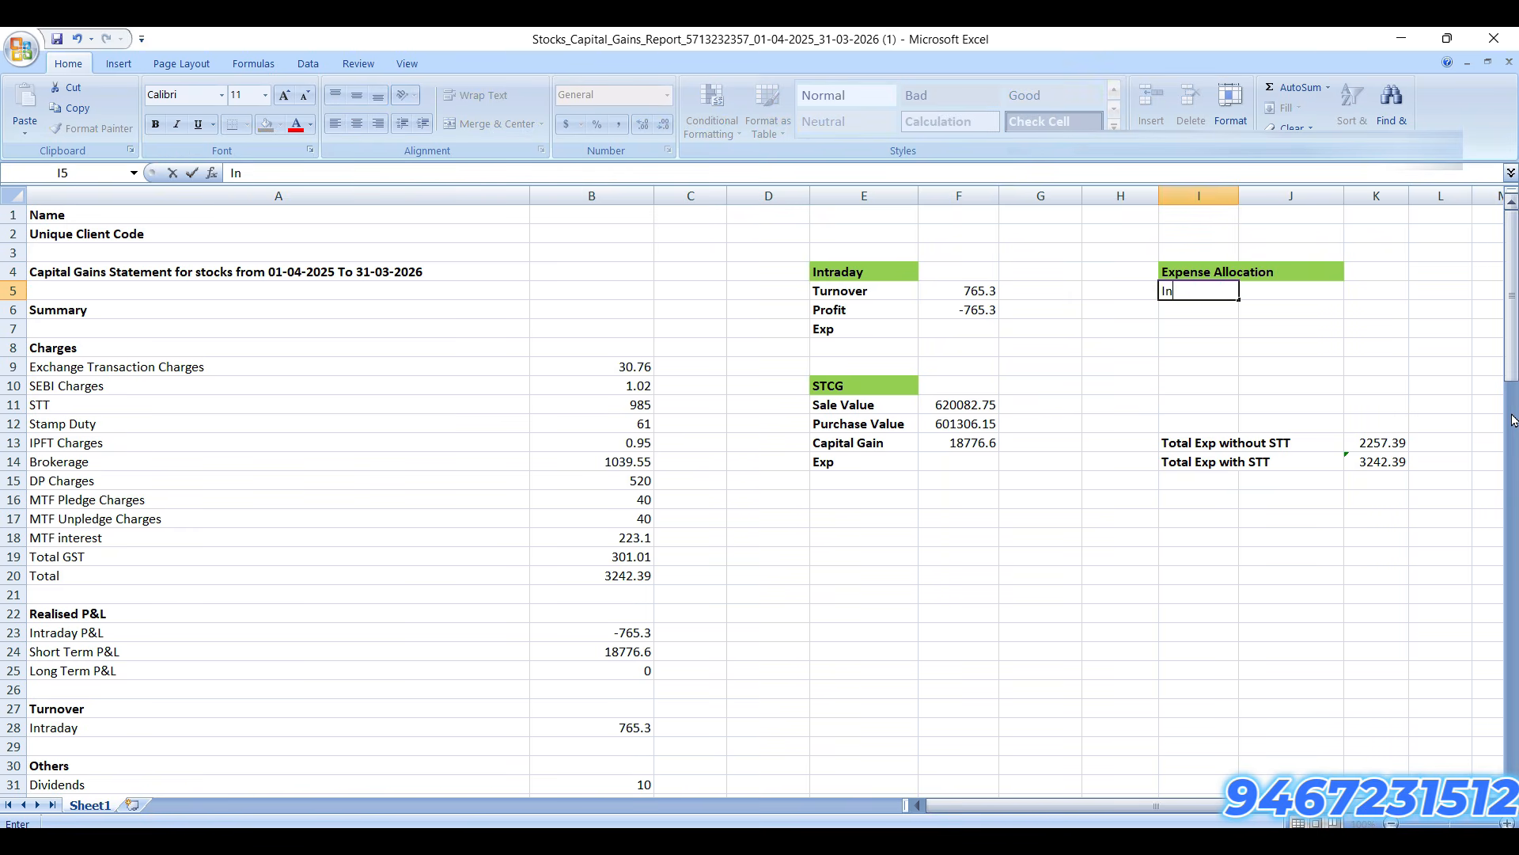
{"action": "type", "text": "tra day Exp"}
{"action": "key", "text": "Return"}
{"action": "type", "text": "STCG Exp"}
{"action": "key", "text": "Return"}
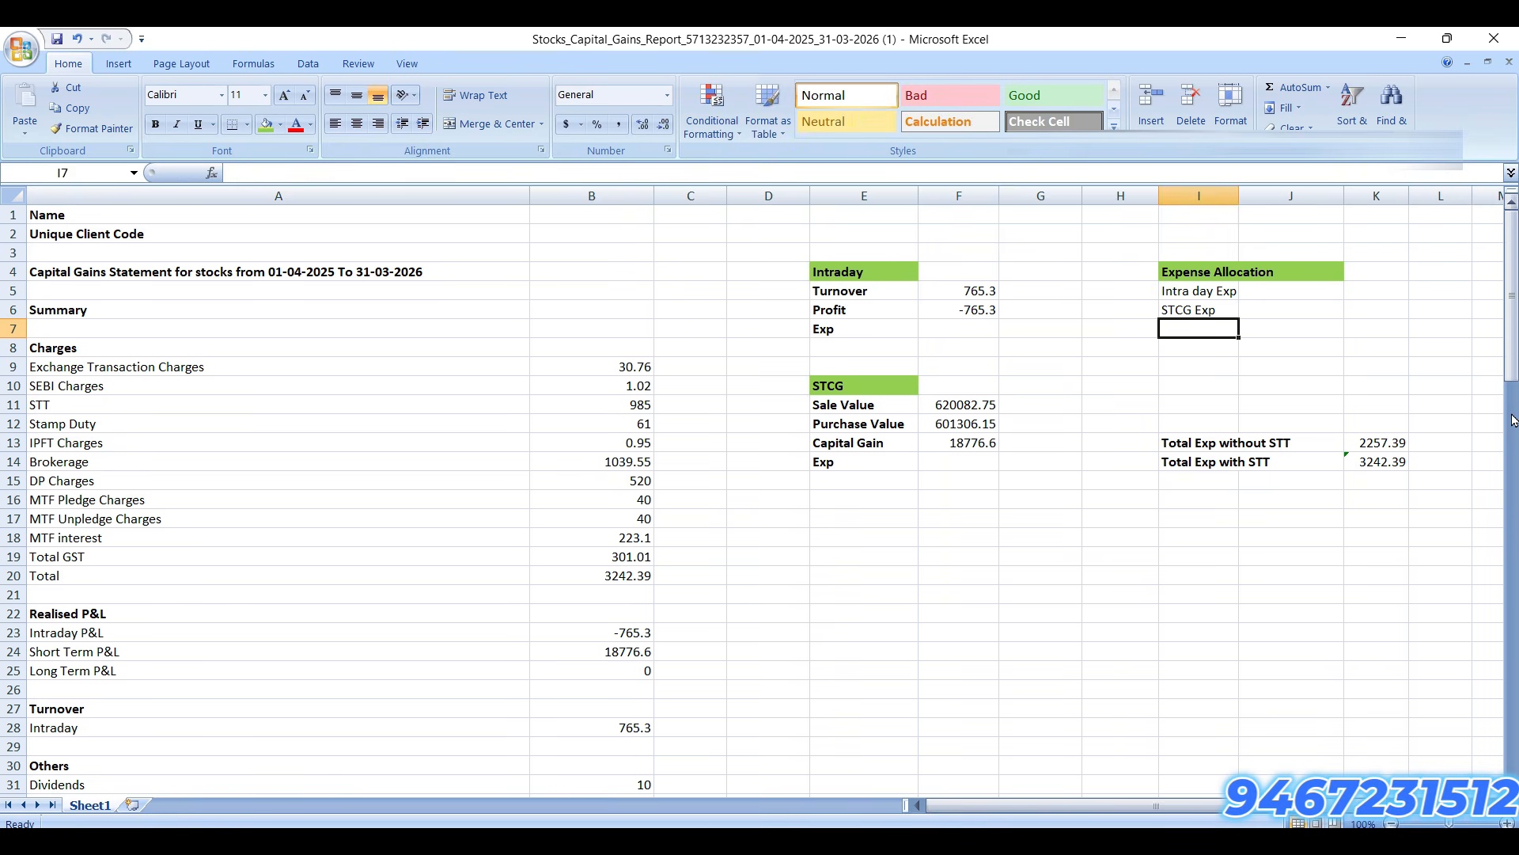
{"action": "key", "text": "Right"}
{"action": "key", "text": "Left"}
{"action": "key", "text": "Left"}
{"action": "key", "text": "Left"}
{"action": "key", "text": "Down"}
{"action": "key", "text": "Down"}
{"action": "key", "text": "Down"}
{"action": "key", "text": "Down"}
{"action": "key", "text": "Down"}
{"action": "key", "text": "Down"}
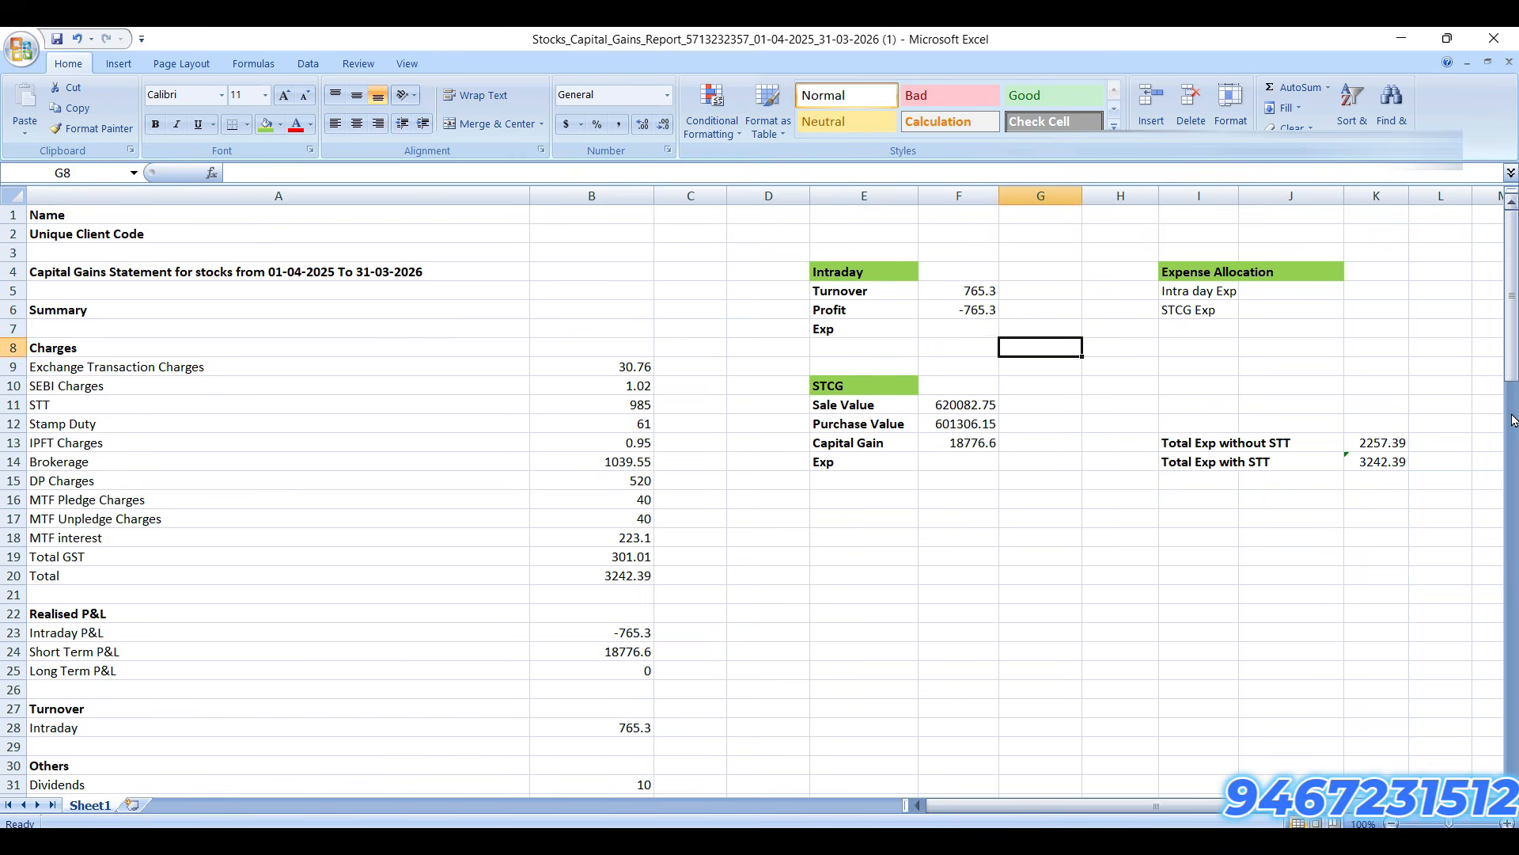
{"action": "key", "text": "Down"}
{"action": "key", "text": "Down"}
{"action": "key", "text": "Down"}
{"action": "key", "text": "Up"}
{"action": "key", "text": "Up"}
{"action": "key", "text": "Up"}
{"action": "key", "text": "Down"}
{"action": "key", "text": "Down"}
{"action": "key", "text": "Down"}
{"action": "key", "text": "Right"}
{"action": "key", "text": "Right"}
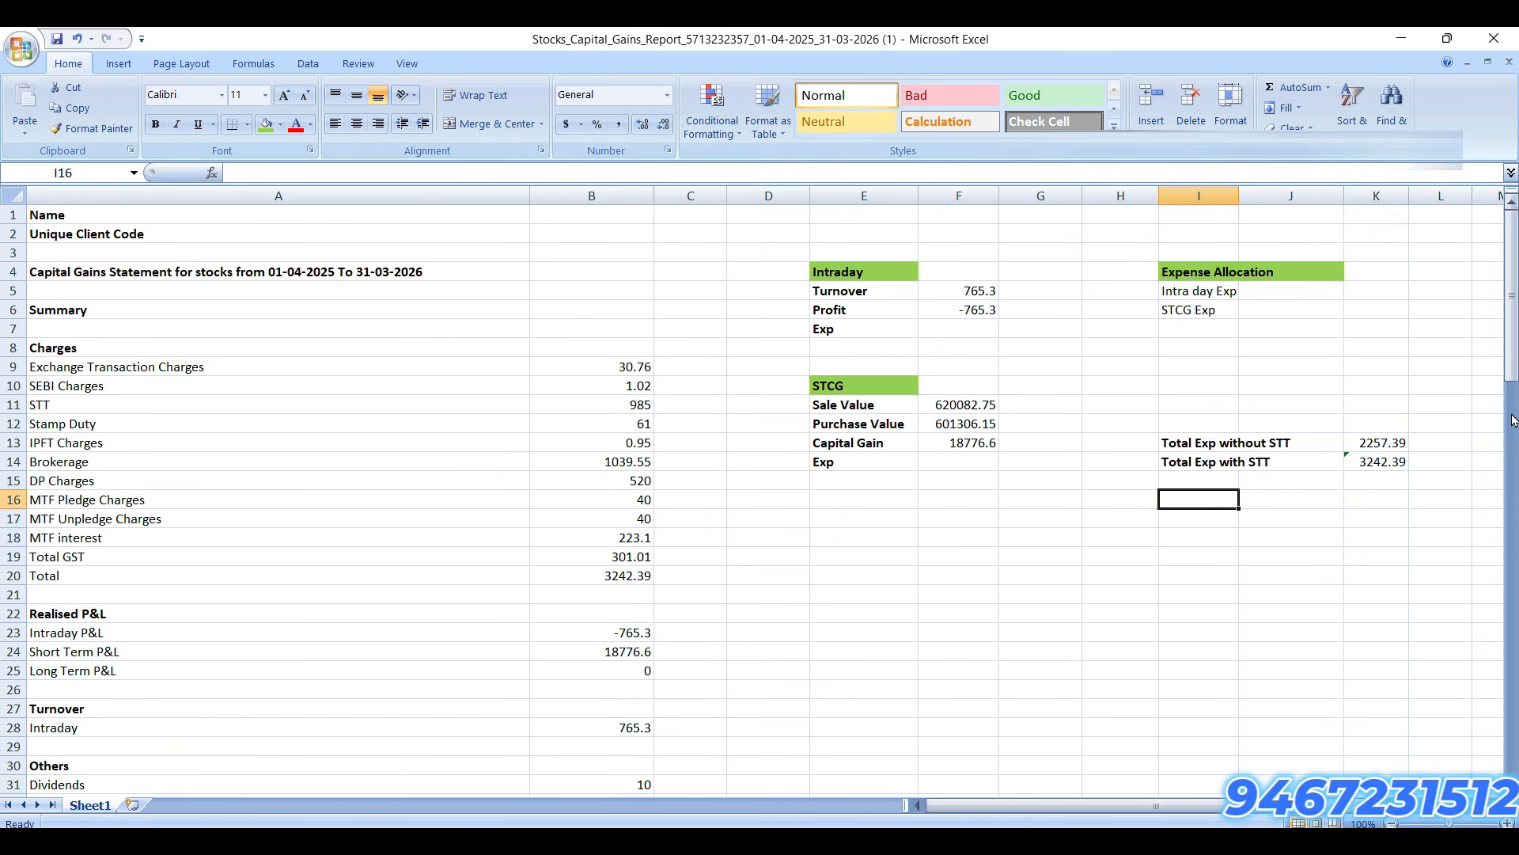
{"action": "key", "text": "alt+Tab"}
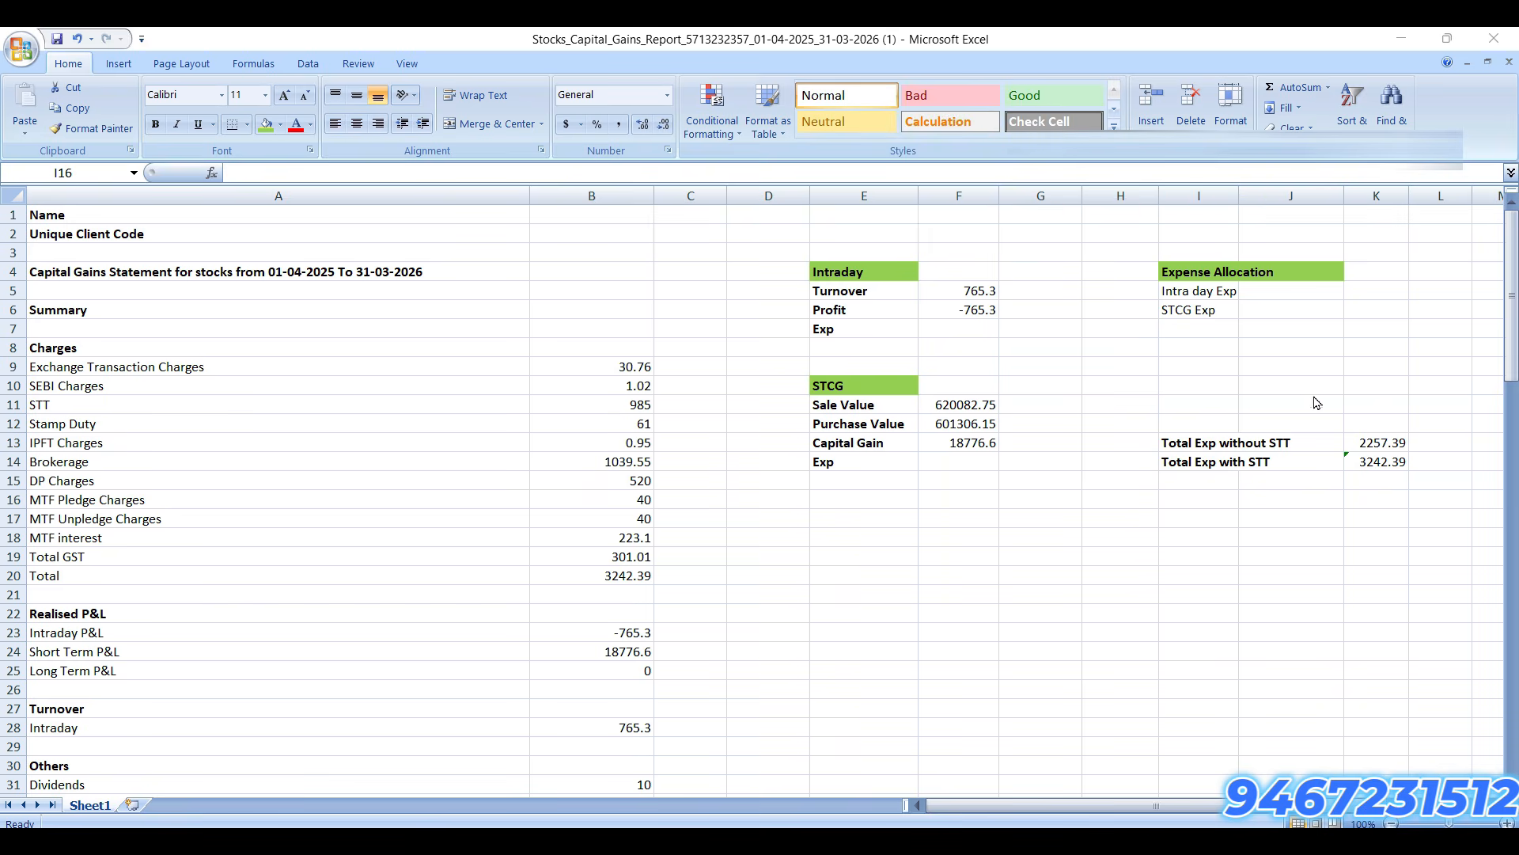
{"action": "key", "text": "alt+Tab"}
Step: Insert a row above the Intra day Exp label and enter the column heading Sale Value in J5
{"action": "left_click", "coordinate": [1200, 295]}
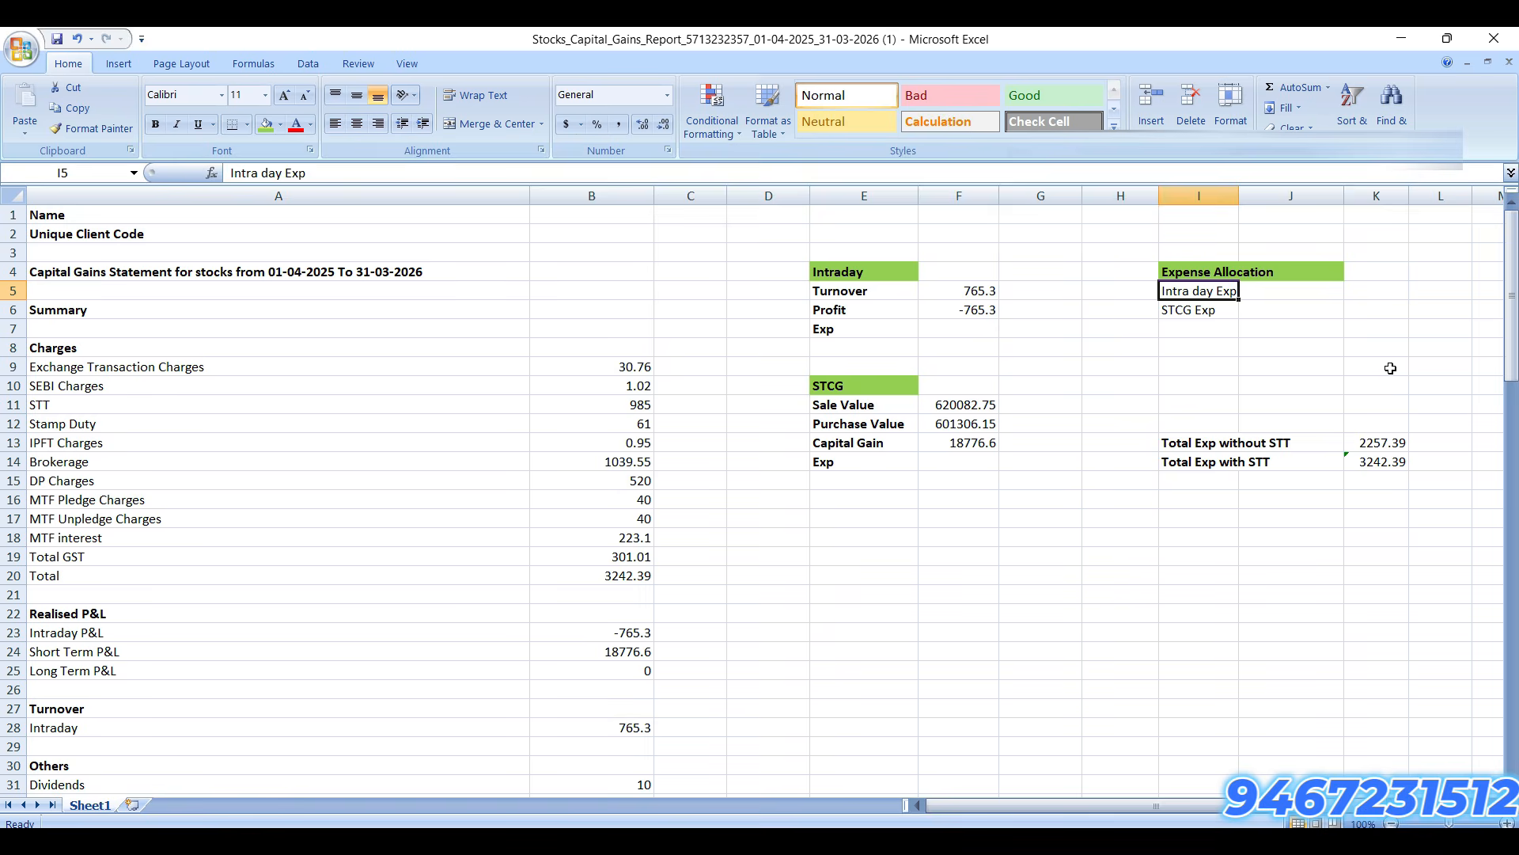
{"action": "key", "text": "shift+space"}
{"action": "key", "text": "ctrl+shift+plus"}
{"action": "key", "text": "Right"}
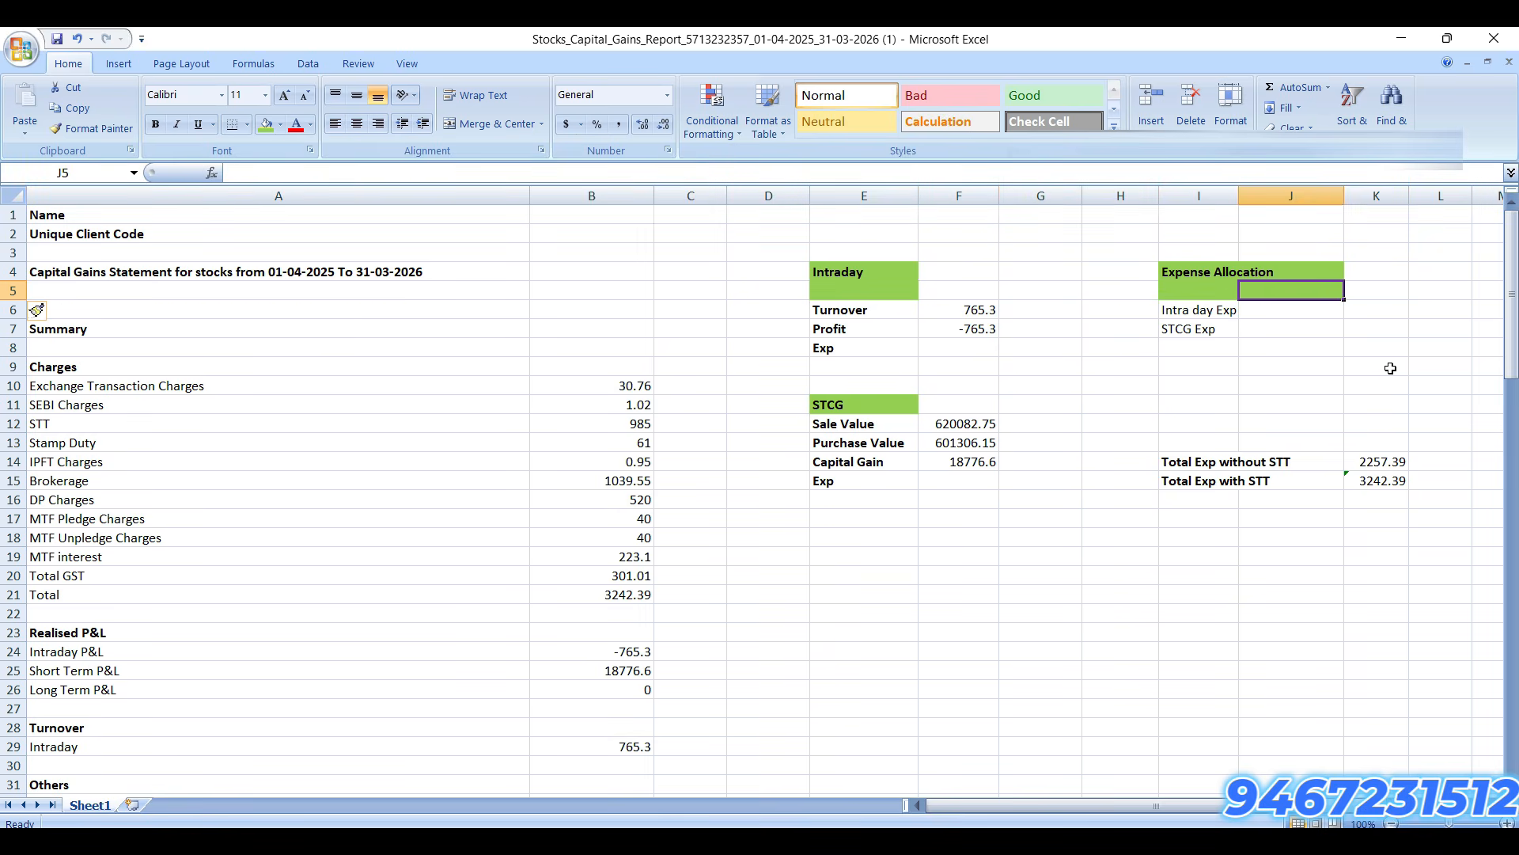
{"action": "type", "text": "Sale Value"}
{"action": "key", "text": "Return"}
{"action": "type", "text": "+"}
{"action": "scroll", "coordinate": [1364, 478], "scroll_direction": "down", "scroll_amount": 6}
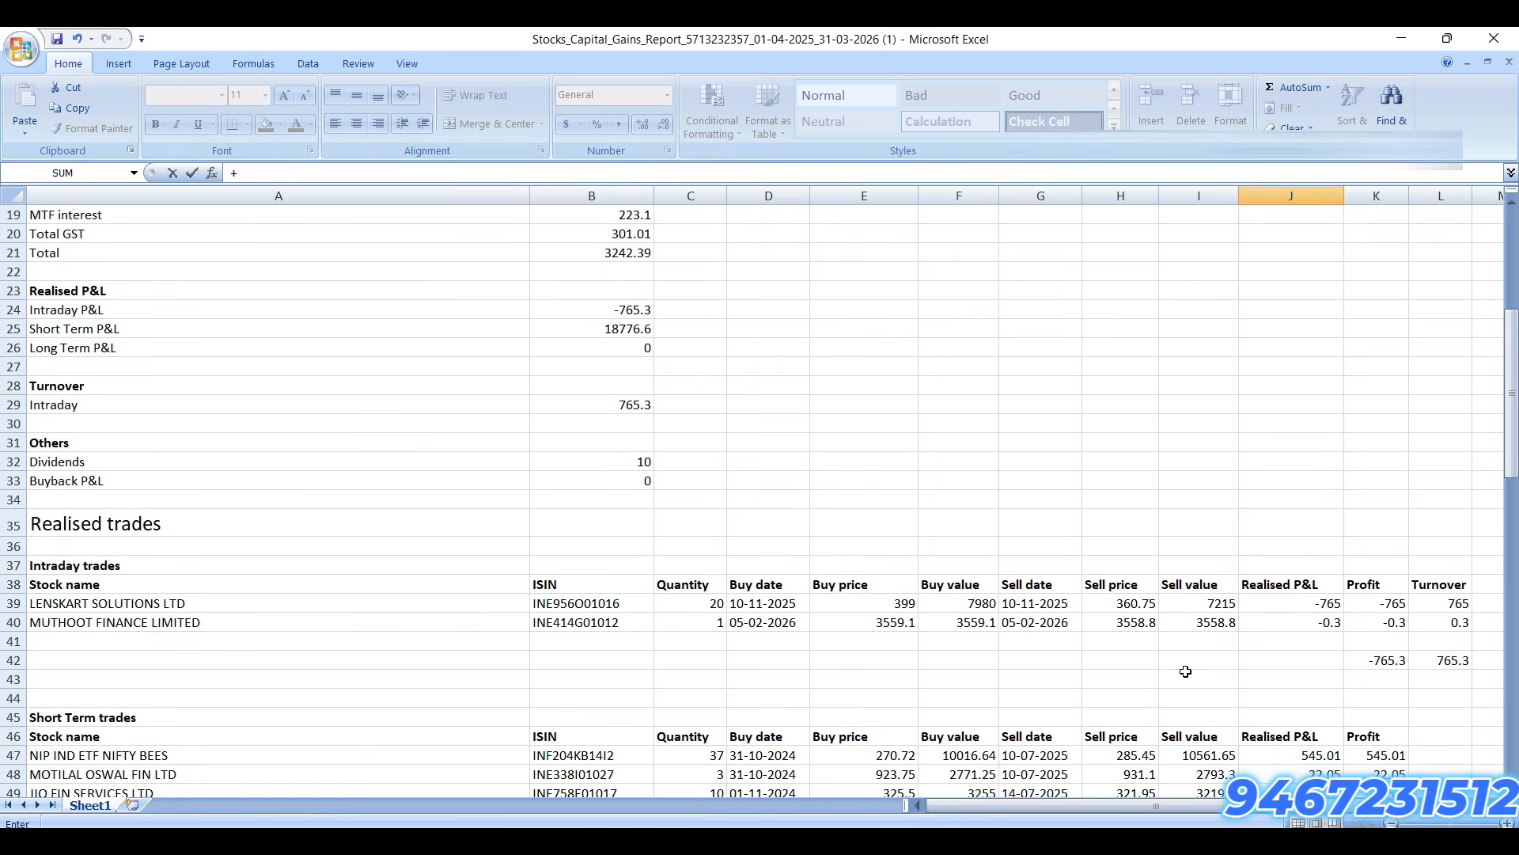
{"action": "key", "text": "Escape"}
Step: Sum the sell values of the intraday trades in I42
{"action": "scroll", "coordinate": [1255, 610], "scroll_direction": "down", "scroll_amount": 9}
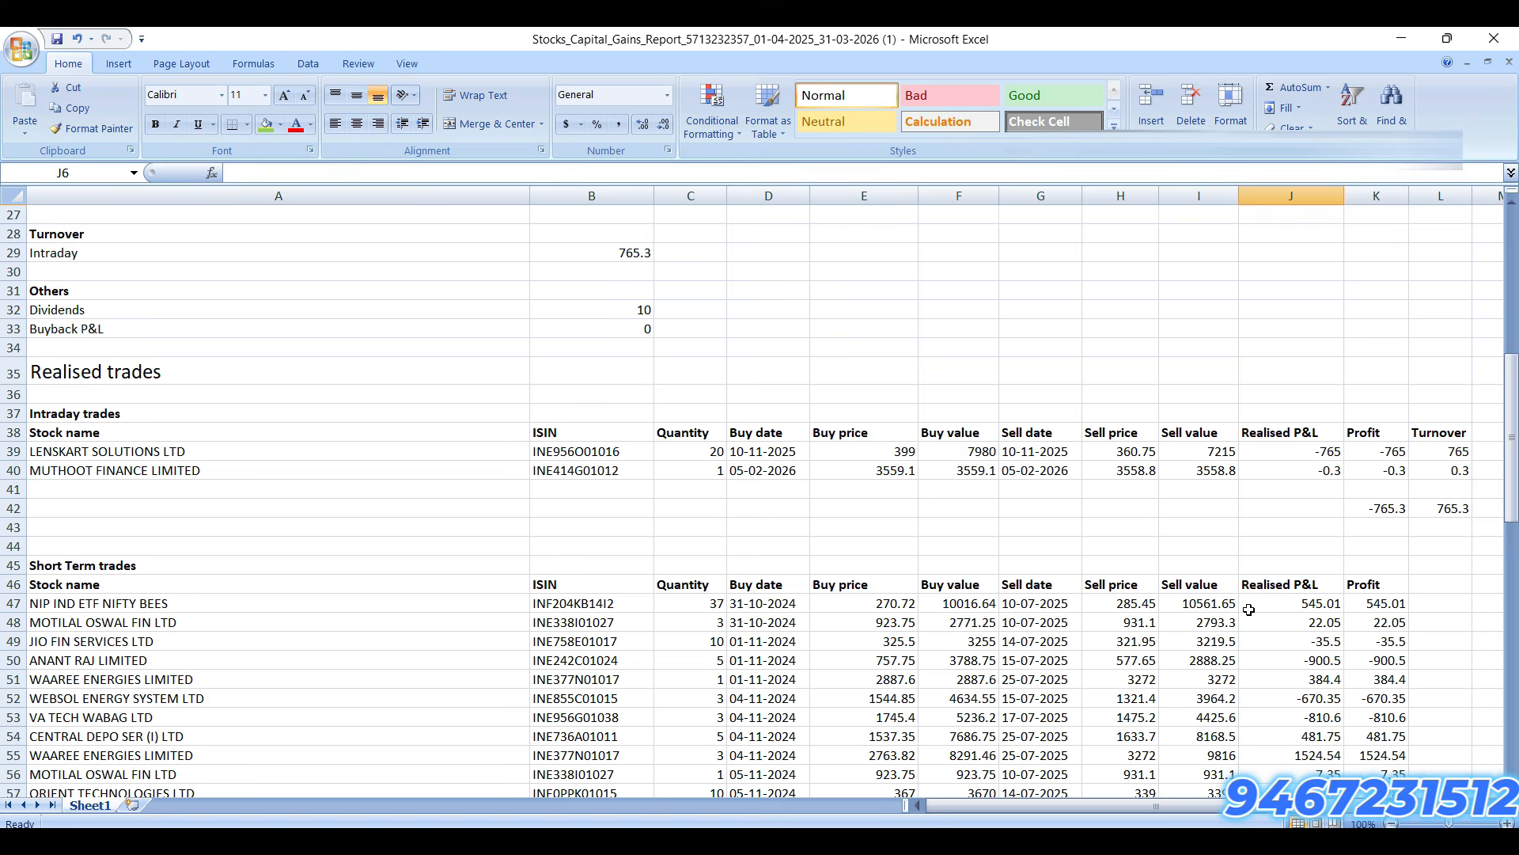
{"action": "left_click", "coordinate": [1203, 509]}
{"action": "key", "text": "alt+="}
{"action": "key", "text": "Return"}
{"action": "key", "text": "Right"}
{"action": "key", "text": "Right"}
{"action": "key", "text": "Right"}
{"action": "key", "text": "Up"}
{"action": "key", "text": "Left"}
{"action": "key", "text": "Left"}
{"action": "key", "text": "Left"}
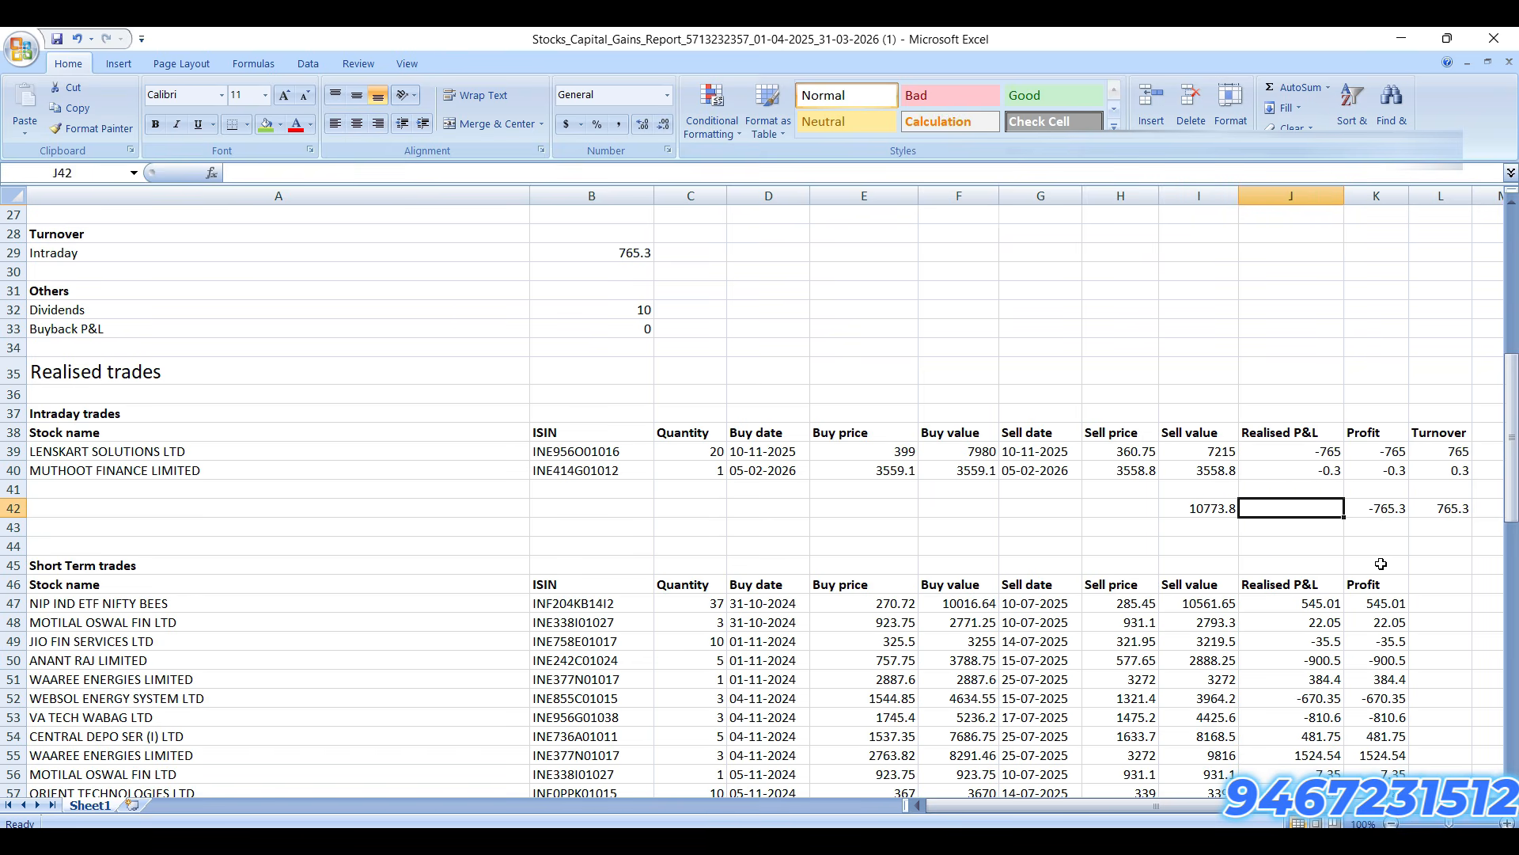
Step: Link the Intra day Exp sale value in J6 to the intraday sell value total in I42
{"action": "key", "text": "ctrl+Down"}
{"action": "key", "text": "ctrl+Down"}
{"action": "key", "text": "ctrl+Down"}
{"action": "key", "text": "ctrl+Up"}
{"action": "key", "text": "ctrl+Up"}
{"action": "key", "text": "ctrl+Up"}
{"action": "key", "text": "ctrl+Up"}
{"action": "key", "text": "ctrl+Up"}
{"action": "key", "text": "ctrl+Up"}
{"action": "key", "text": "ctrl+Up"}
{"action": "key", "text": "Up"}
{"action": "key", "text": "Up"}
{"action": "key", "text": "Up"}
{"action": "key", "text": "Up"}
{"action": "key", "text": "Up"}
{"action": "key", "text": "Up"}
{"action": "key", "text": "Up"}
{"action": "key", "text": "Up"}
{"action": "key", "text": "Up"}
{"action": "key", "text": "Up"}
{"action": "key", "text": "Up"}
{"action": "key", "text": "Up"}
{"action": "key", "text": "Up"}
{"action": "key", "text": "Down"}
{"action": "key", "text": "Down"}
{"action": "key", "text": "Down"}
{"action": "key", "text": "Down"}
{"action": "key", "text": "Down"}
{"action": "key", "text": "Right"}
{"action": "type", "text": "+"}
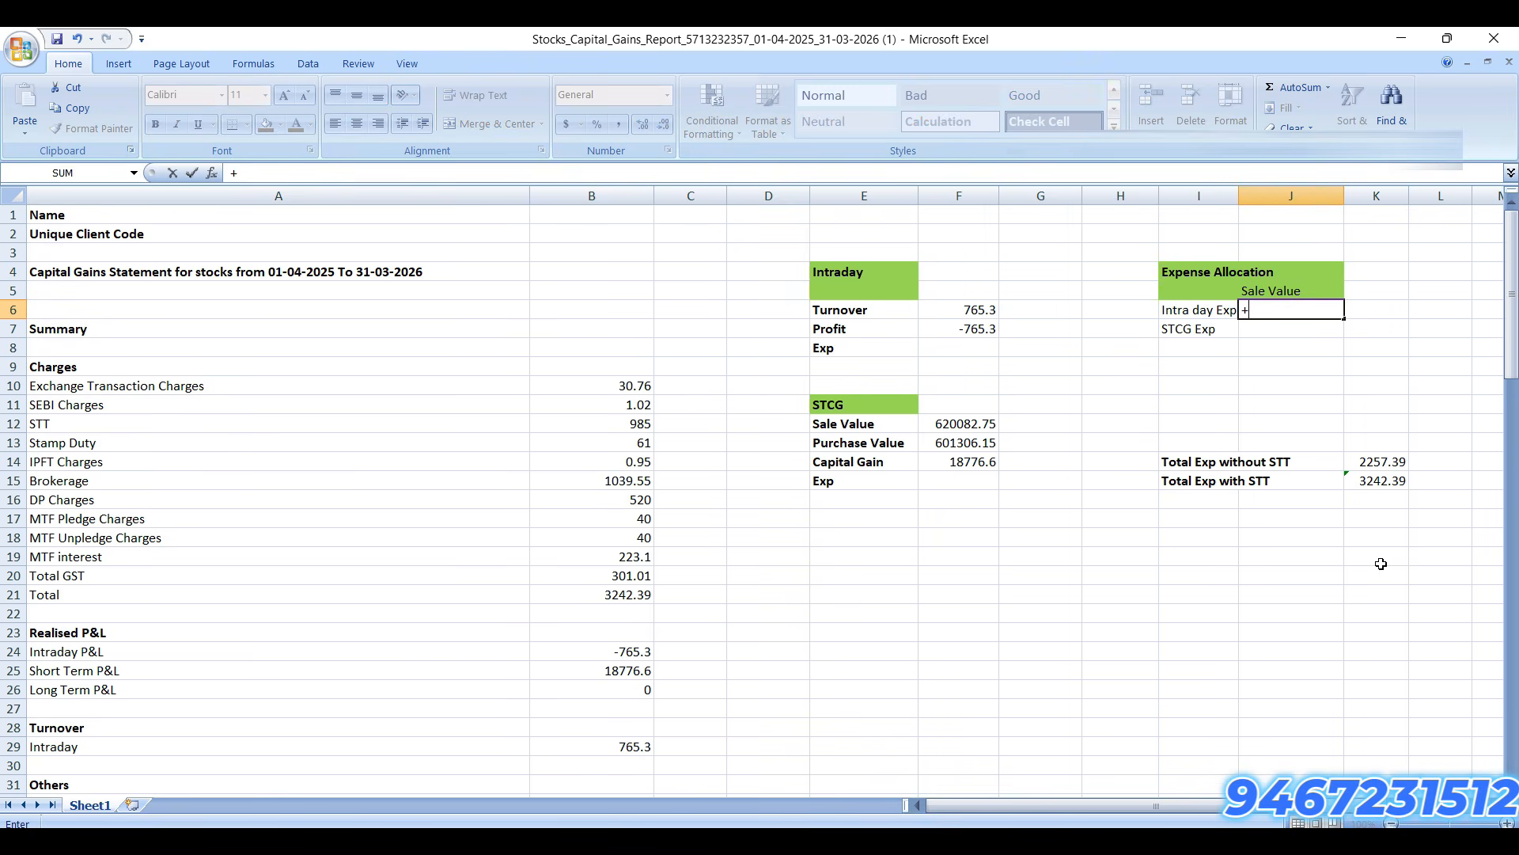
{"action": "scroll", "coordinate": [1381, 564], "scroll_direction": "down", "scroll_amount": 6}
{"action": "left_click", "coordinate": [1223, 662]}
{"action": "key", "text": "Return"}
{"action": "key", "text": "Down"}
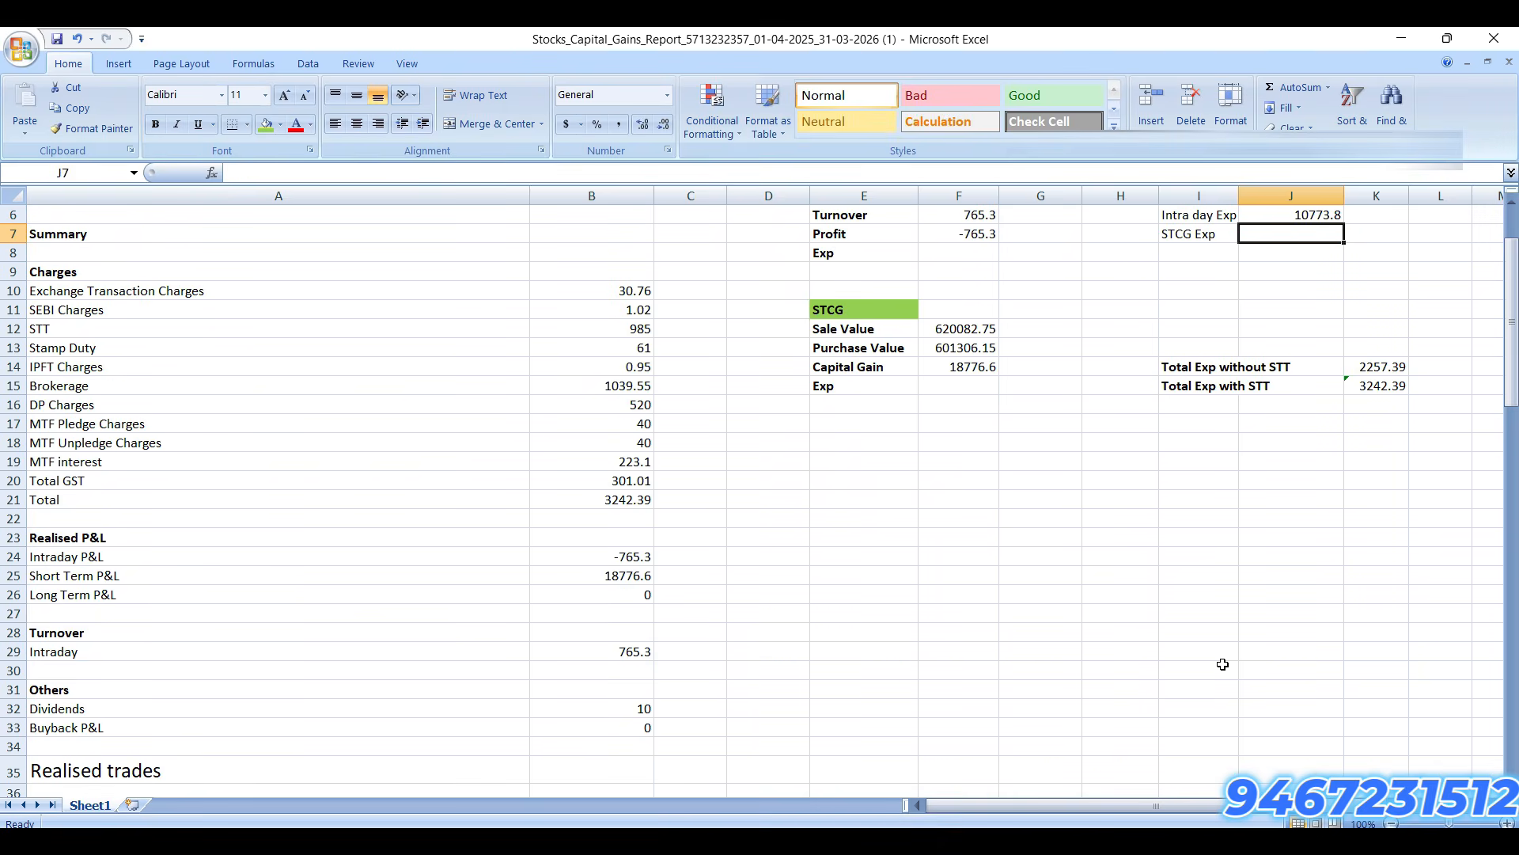
Step: Link the STCG Exp sale value in J7 to the short-term sell value total in I94
{"action": "type", "text": "+"}
{"action": "key", "text": "ctrl+Down"}
{"action": "key", "text": "Left"}
{"action": "key", "text": "Left"}
{"action": "key", "text": "Right"}
{"action": "key", "text": "ctrl+Down"}
{"action": "key", "text": "ctrl+Down"}
{"action": "key", "text": "ctrl+Down"}
{"action": "key", "text": "ctrl+Down"}
{"action": "key", "text": "ctrl+Down"}
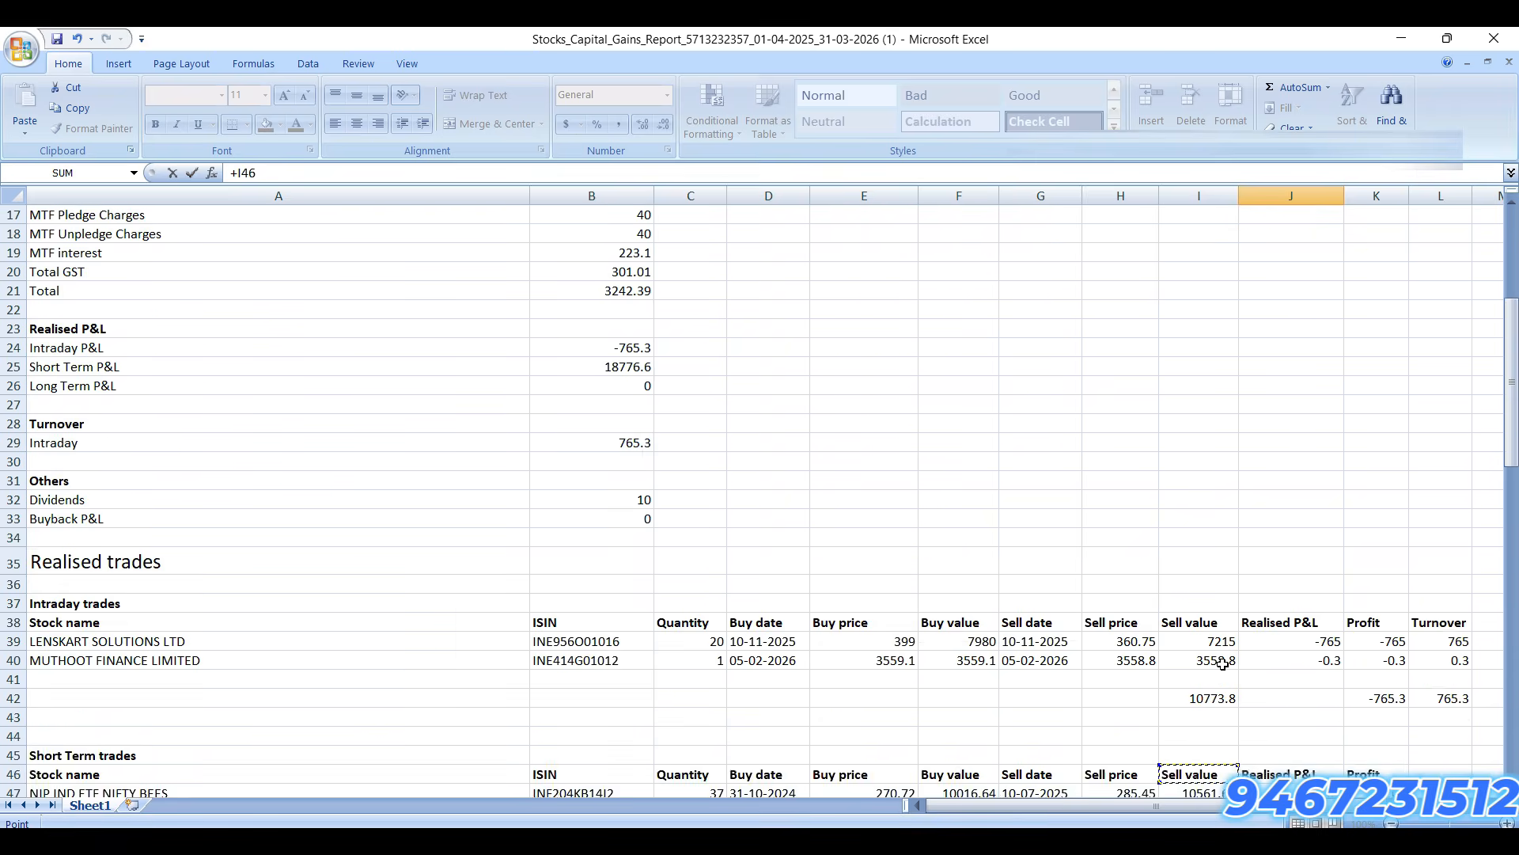
{"action": "key", "text": "Return"}
{"action": "key", "text": "Up"}
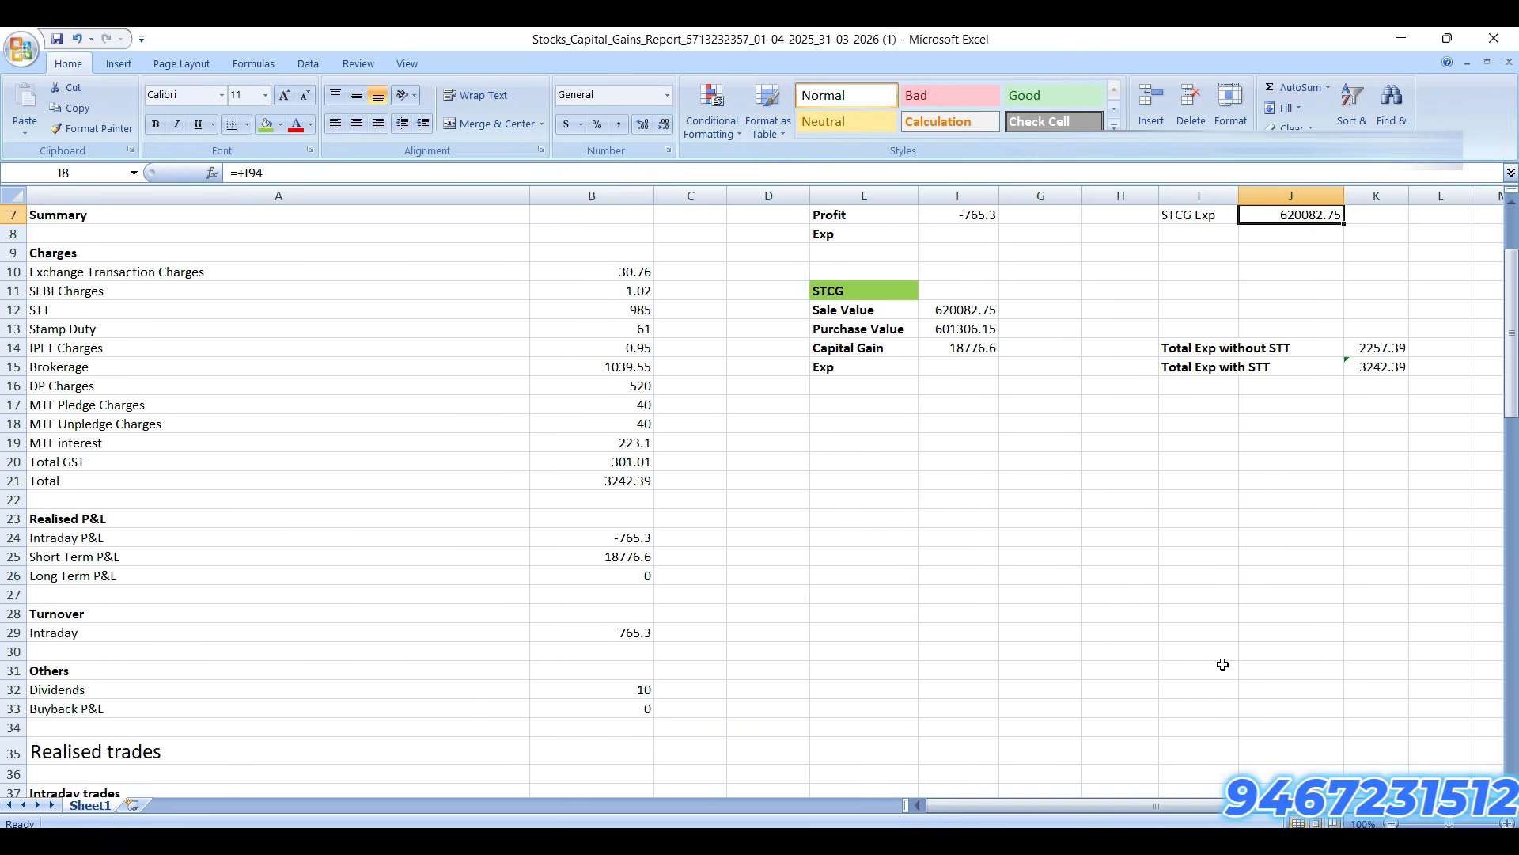
{"action": "key", "text": "Up"}
{"action": "key", "text": "Up"}
Step: Total the sale values in J9 with a sum over J6:J8 and make the total bold
{"action": "key", "text": "Down"}
{"action": "key", "text": "Down"}
{"action": "key", "text": "Down"}
{"action": "key", "text": "Down"}
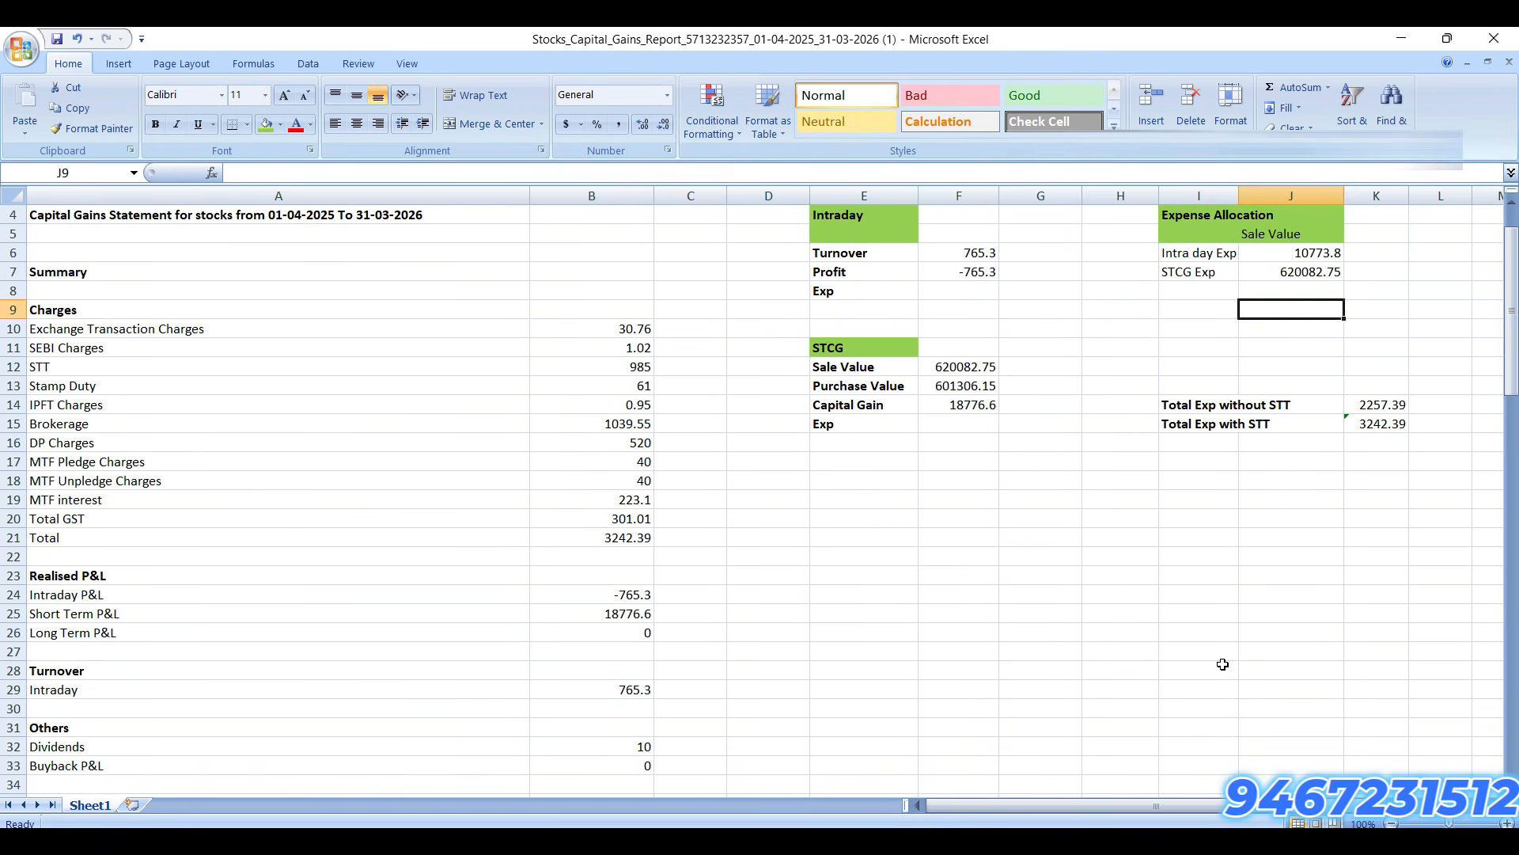
{"action": "key", "text": "alt+equal"}
{"action": "key", "text": "Return"}
{"action": "key", "text": "Up"}
{"action": "key", "text": "ctrl+b"}
{"action": "scroll", "coordinate": [1069, 629], "scroll_direction": "up", "scroll_amount": 1}
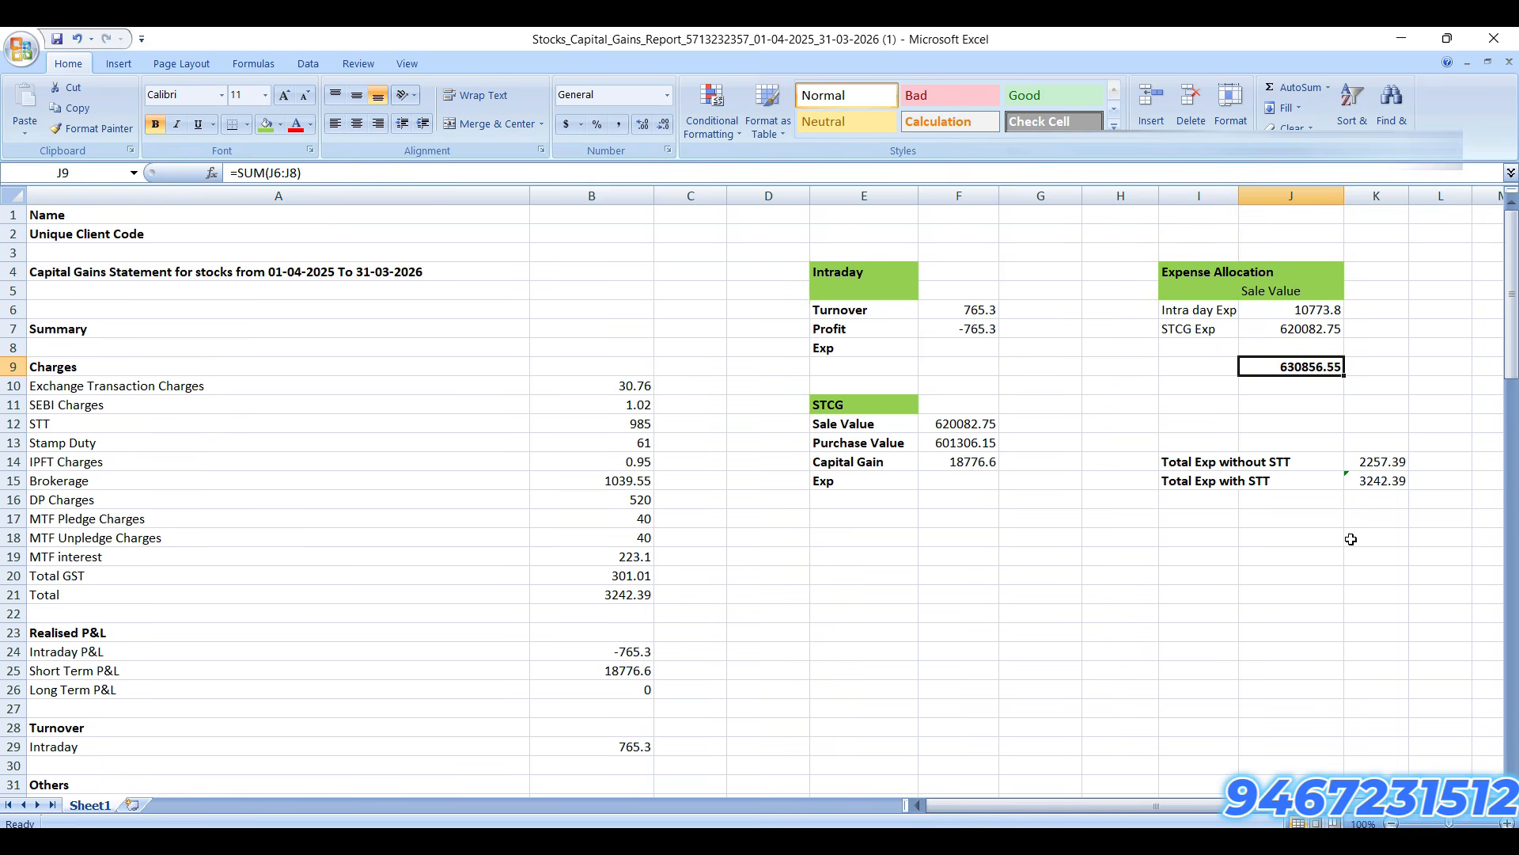
Step: Calculate the intraday share of the expenses in K6 as total with STT divided by total sale value times intraday sale value (K15/J9*J6)
{"action": "scroll", "coordinate": [918, 805], "scroll_direction": "right", "scroll_amount": 1}
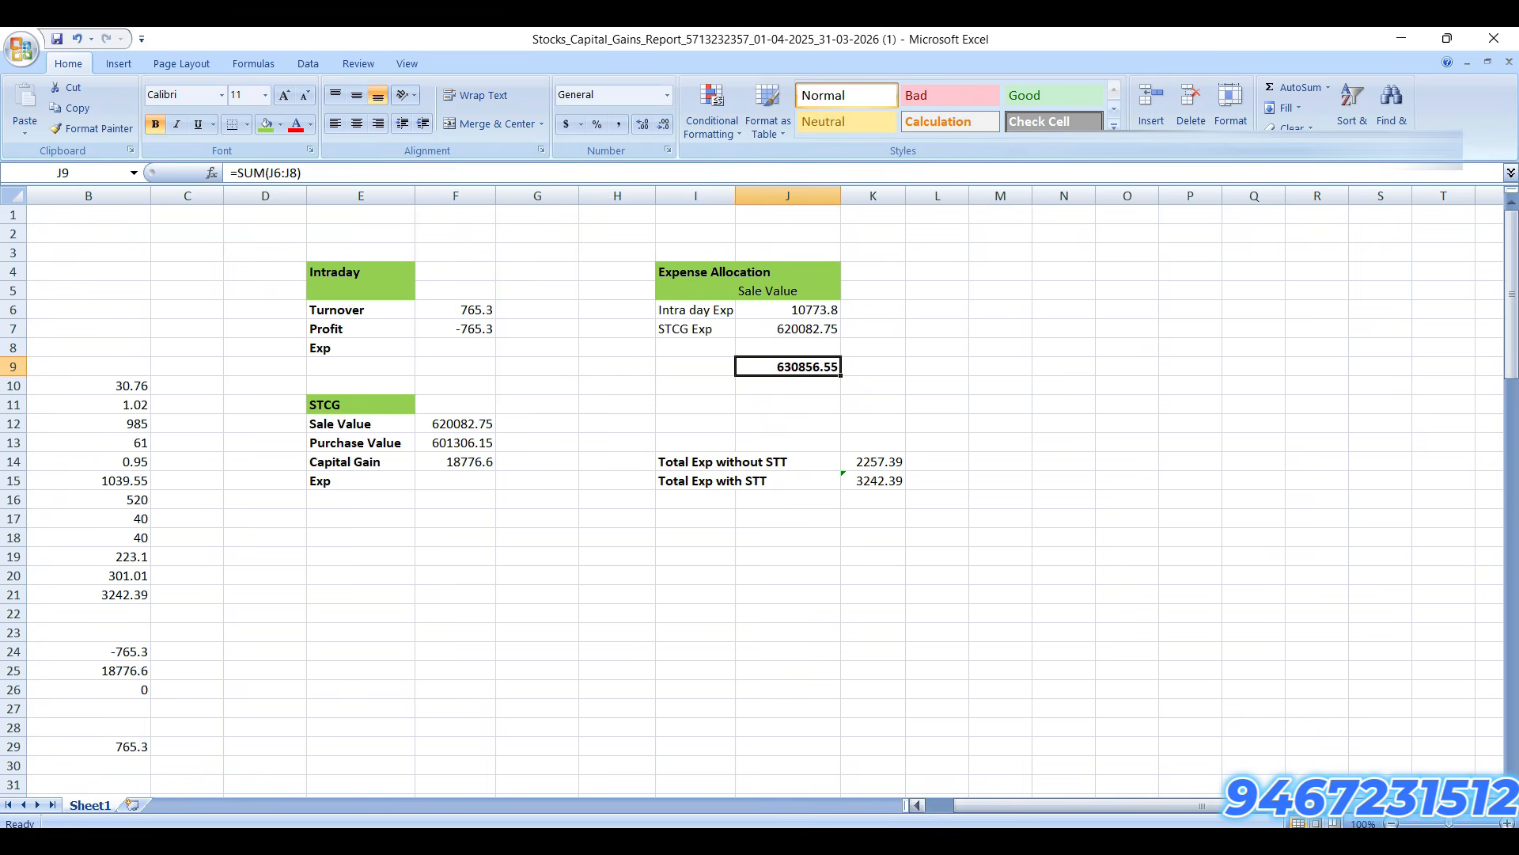
{"action": "left_click", "coordinate": [884, 313]}
{"action": "type", "text": "+"}
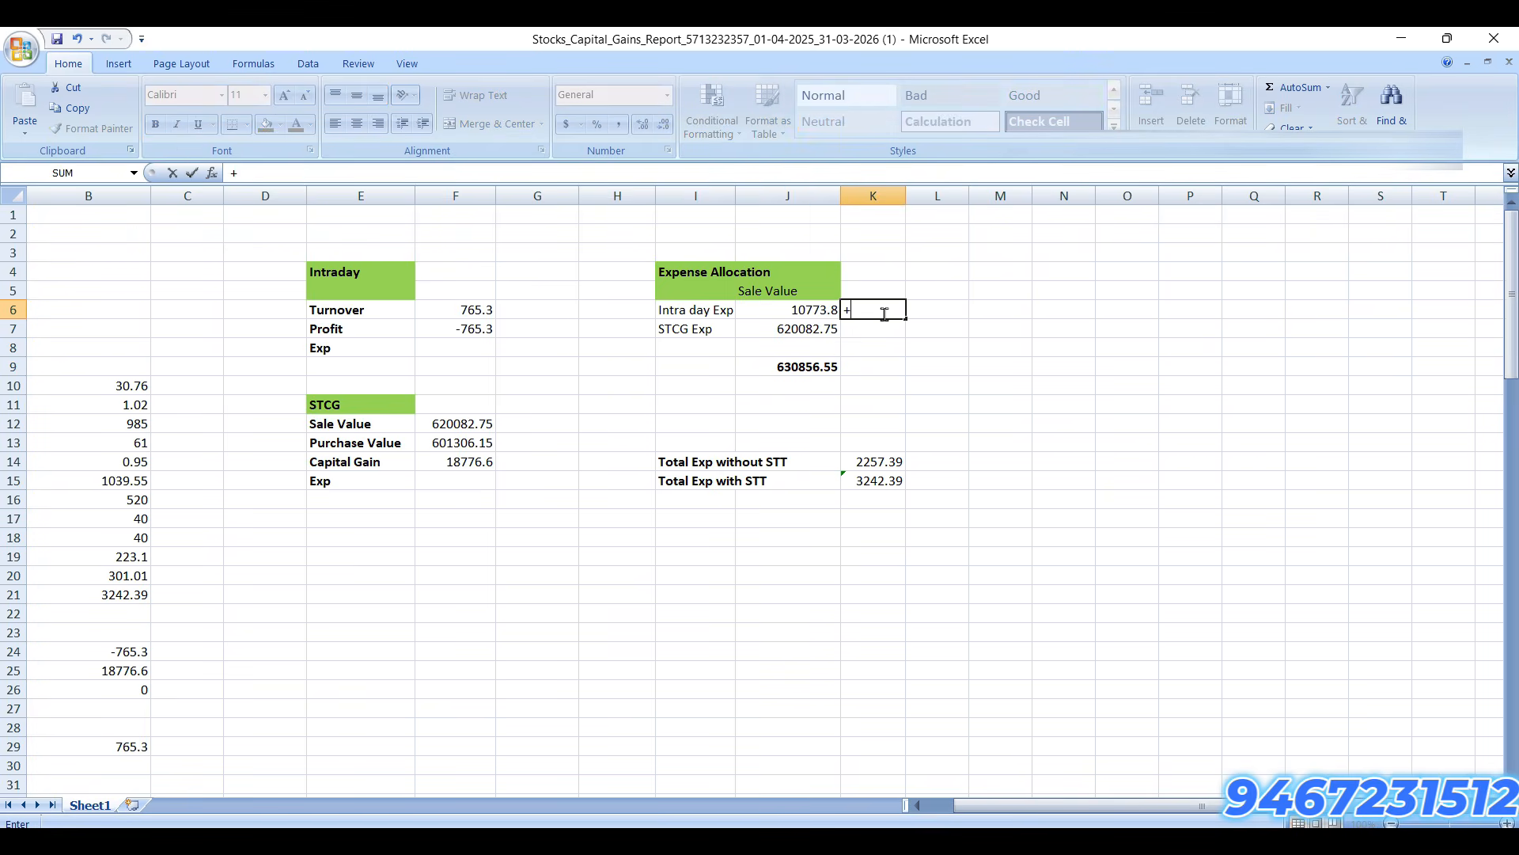
{"action": "key", "text": "Down"}
{"action": "key", "text": "Down"}
{"action": "key", "text": "Down"}
{"action": "key", "text": "Down"}
{"action": "key", "text": "Down"}
{"action": "key", "text": "Down"}
{"action": "key", "text": "Down"}
{"action": "key", "text": "Down"}
{"action": "key", "text": "Down"}
{"action": "type", "text": "/"}
{"action": "key", "text": "Left"}
{"action": "key", "text": "Down"}
{"action": "key", "text": "Down"}
{"action": "key", "text": "Down"}
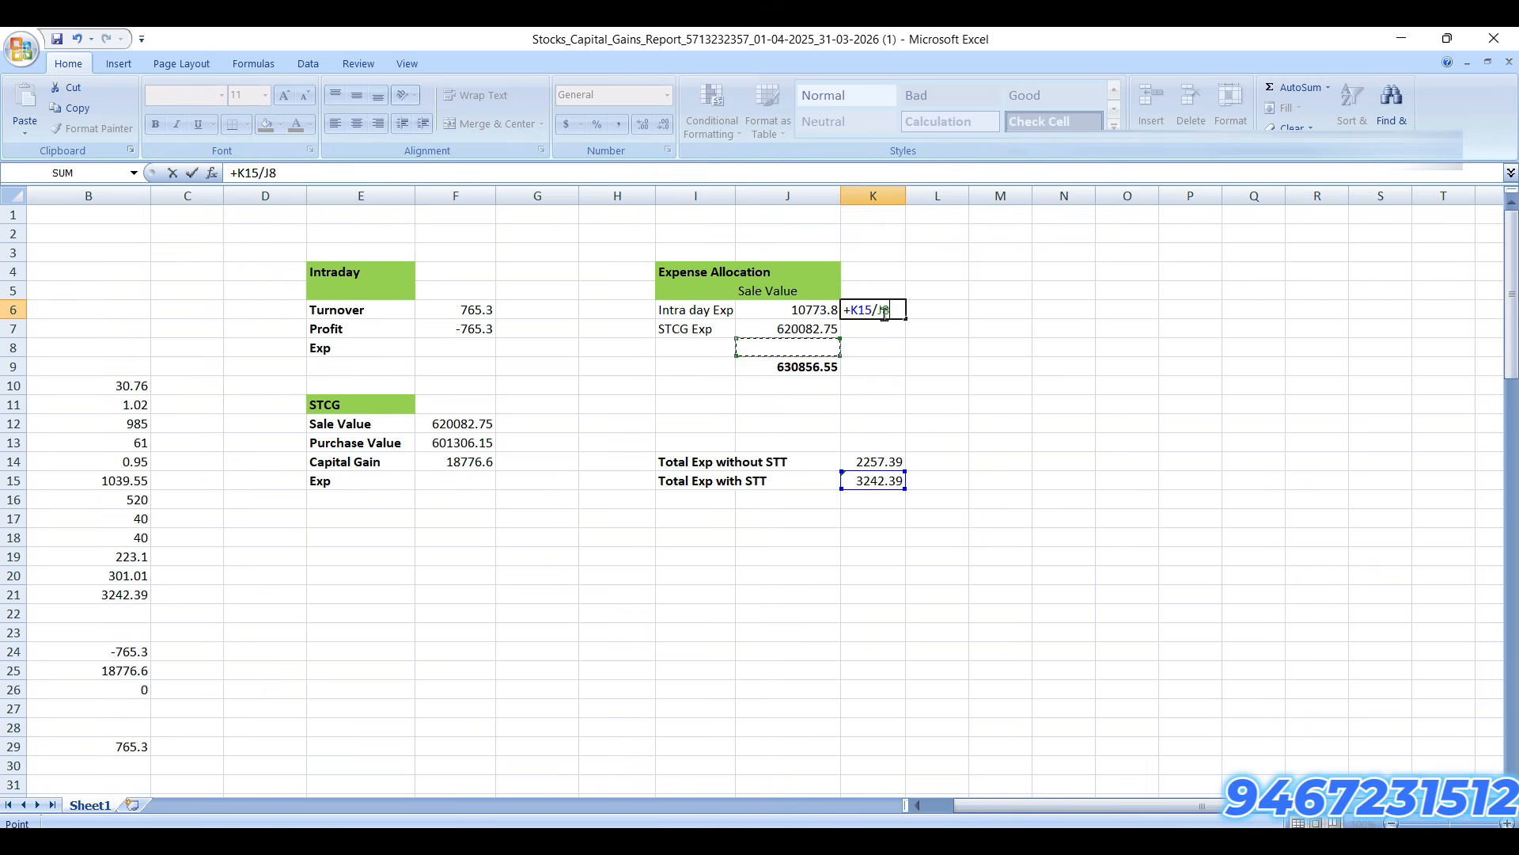
{"action": "type", "text": "*"}
{"action": "key", "text": "Left"}
{"action": "key", "text": "Return"}
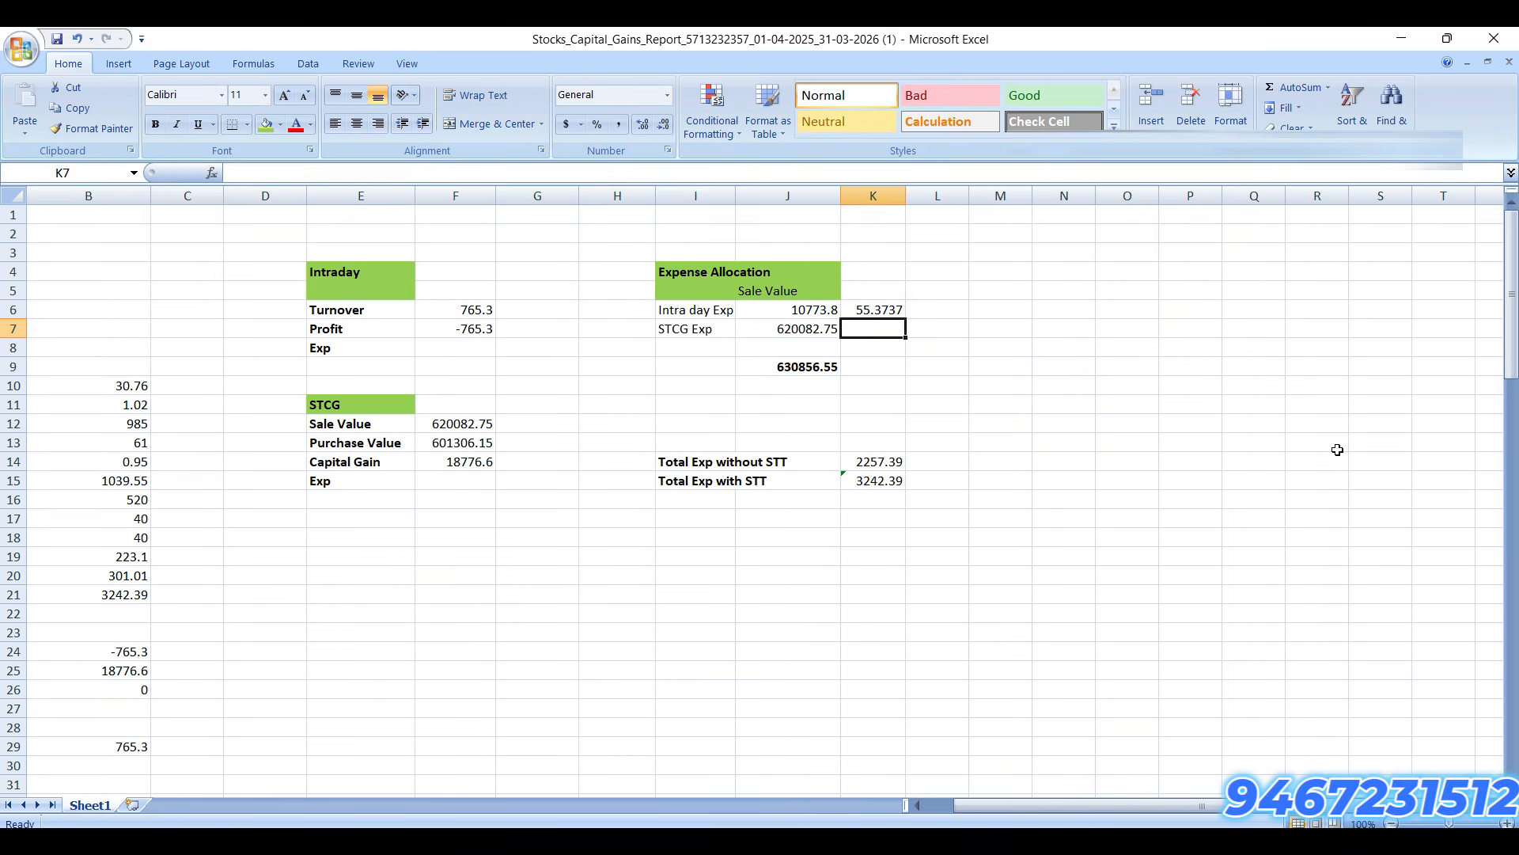
Step: Calculate the STCG share of the expenses in K7 from the total without STT, using the formula K14/J9*J7
{"action": "type", "text": "+"}
{"action": "key", "text": "Down"}
{"action": "key", "text": "Down"}
{"action": "key", "text": "Down"}
{"action": "key", "text": "Down"}
{"action": "key", "text": "Down"}
{"action": "key", "text": "Down"}
{"action": "key", "text": "Down"}
{"action": "type", "text": "/"}
{"action": "key", "text": "Left"}
{"action": "key", "text": "Down"}
{"action": "key", "text": "Down"}
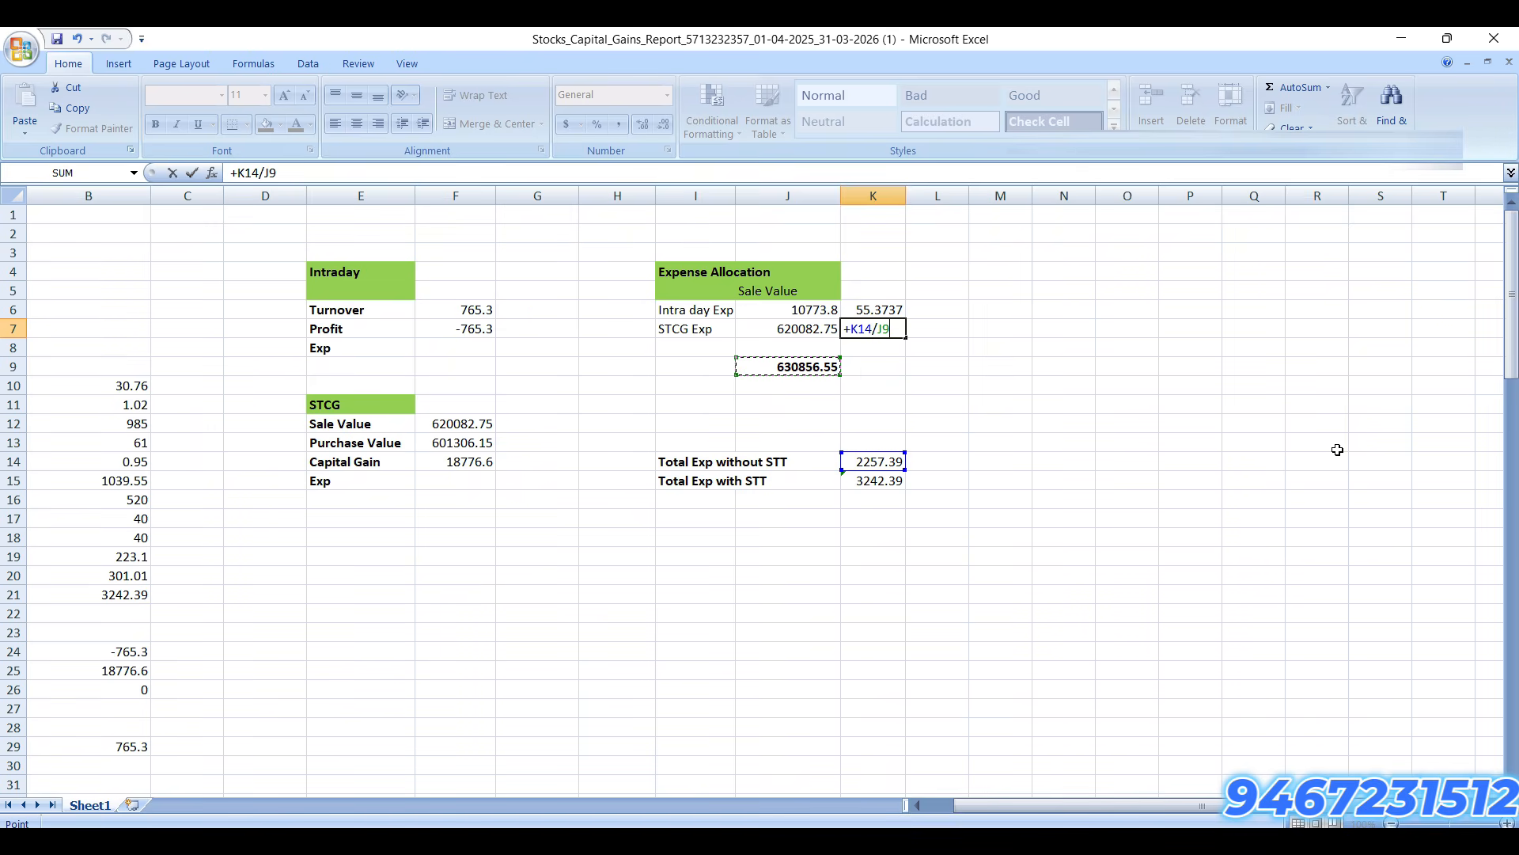
{"action": "type", "text": "*"}
{"action": "key", "text": "Left"}
{"action": "key", "text": "Return"}
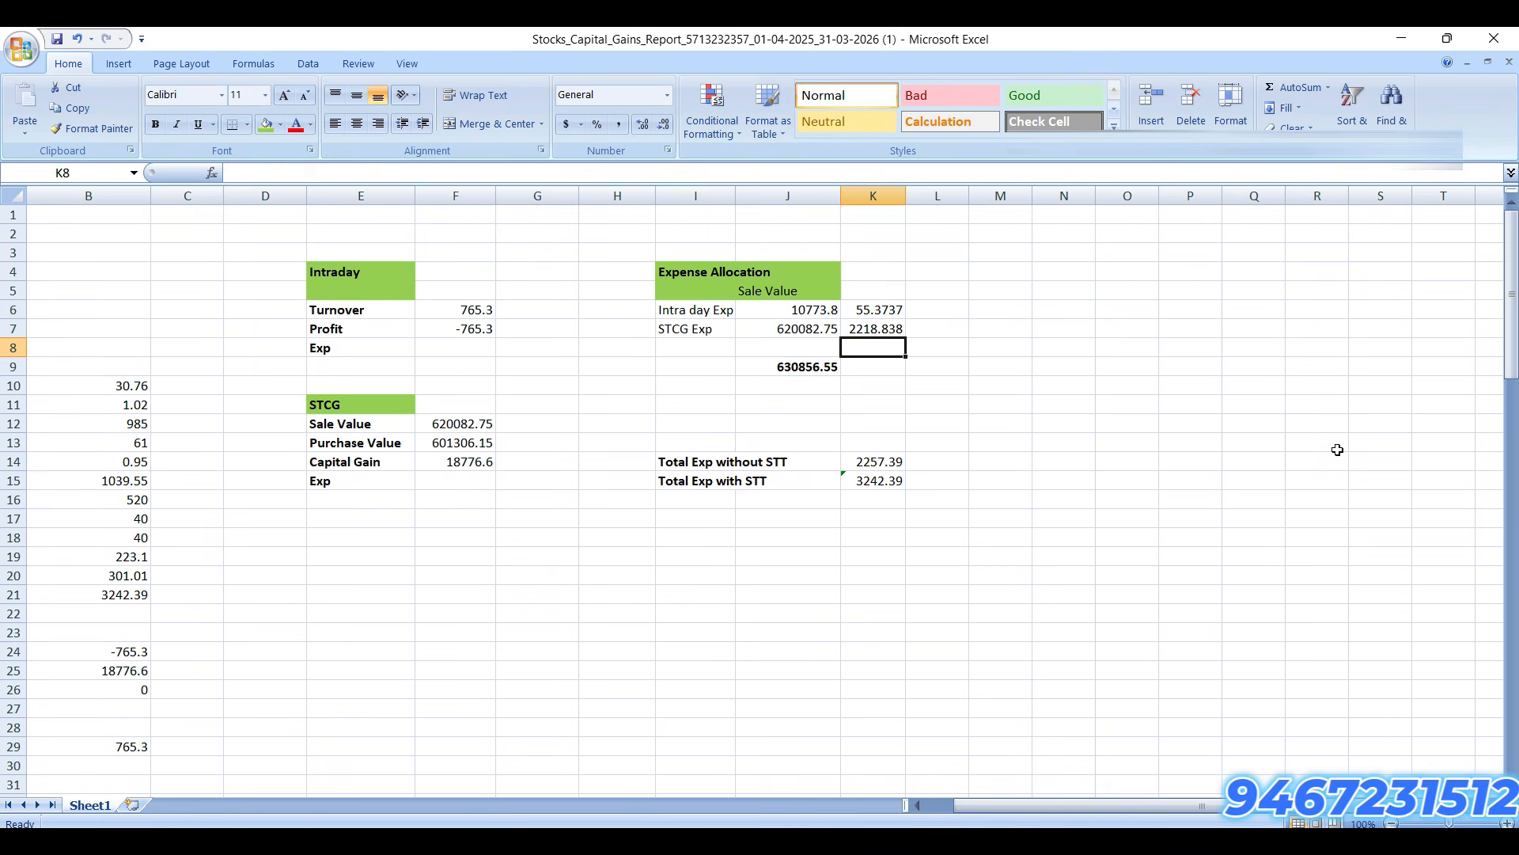
Step: Make the two allocated expense amounts in K6:K7 bold
{"action": "key", "text": "Down"}
{"action": "key", "text": "Up"}
{"action": "key", "text": "Up"}
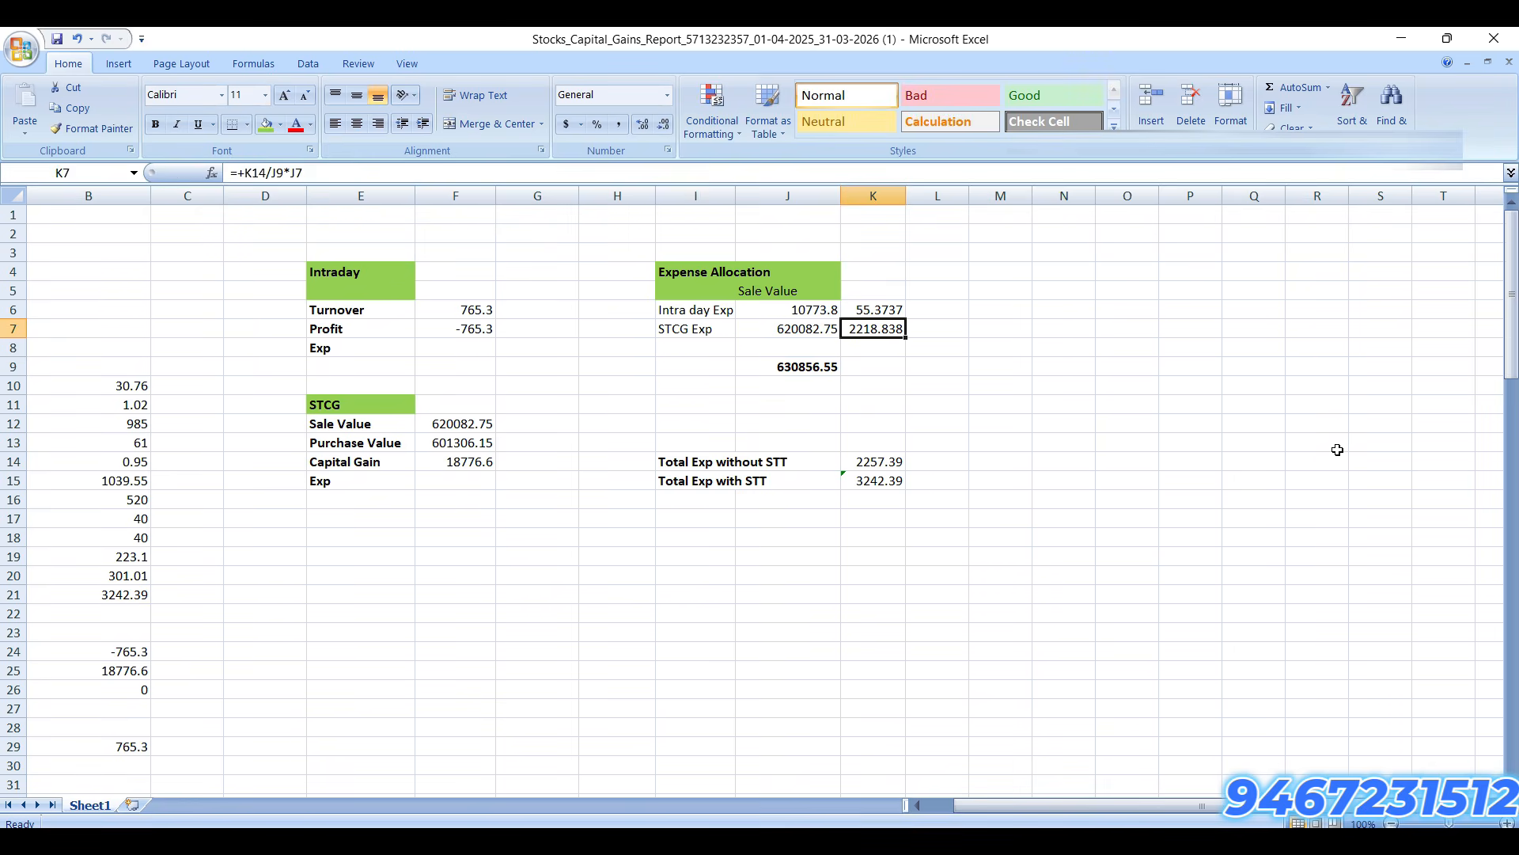
{"action": "key", "text": "shift+Up"}
{"action": "key", "text": "ctrl+b"}
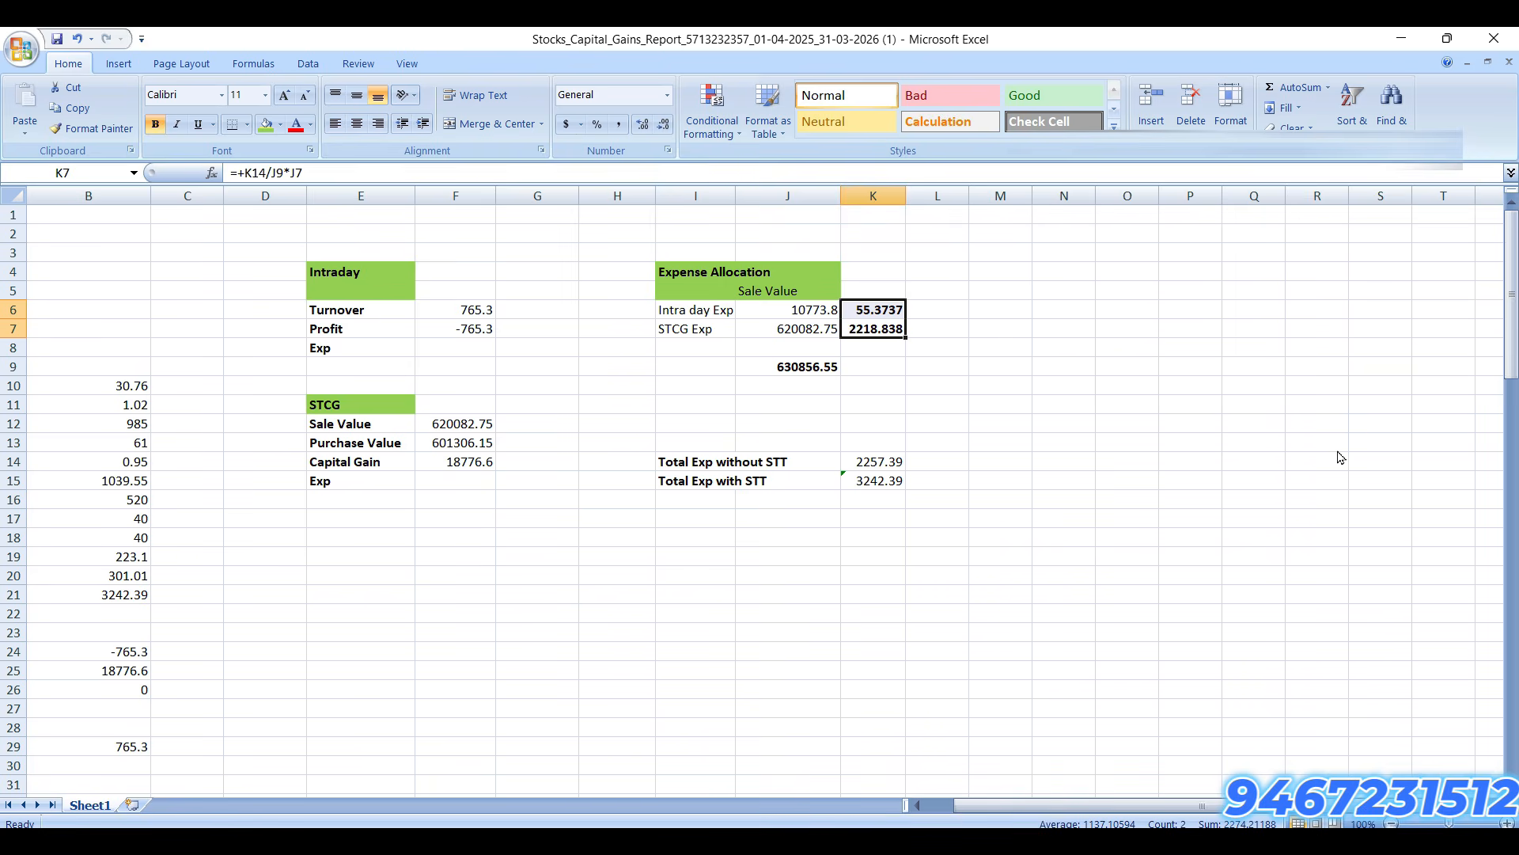
Step: Link the intraday Exp cell F8 to the intraday expense share in K6
{"action": "key", "text": "Left"}
{"action": "key", "text": "Left"}
{"action": "key", "text": "Left"}
{"action": "key", "text": "Left"}
{"action": "key", "text": "Left"}
{"action": "key", "text": "Down"}
{"action": "type", "text": "+"}
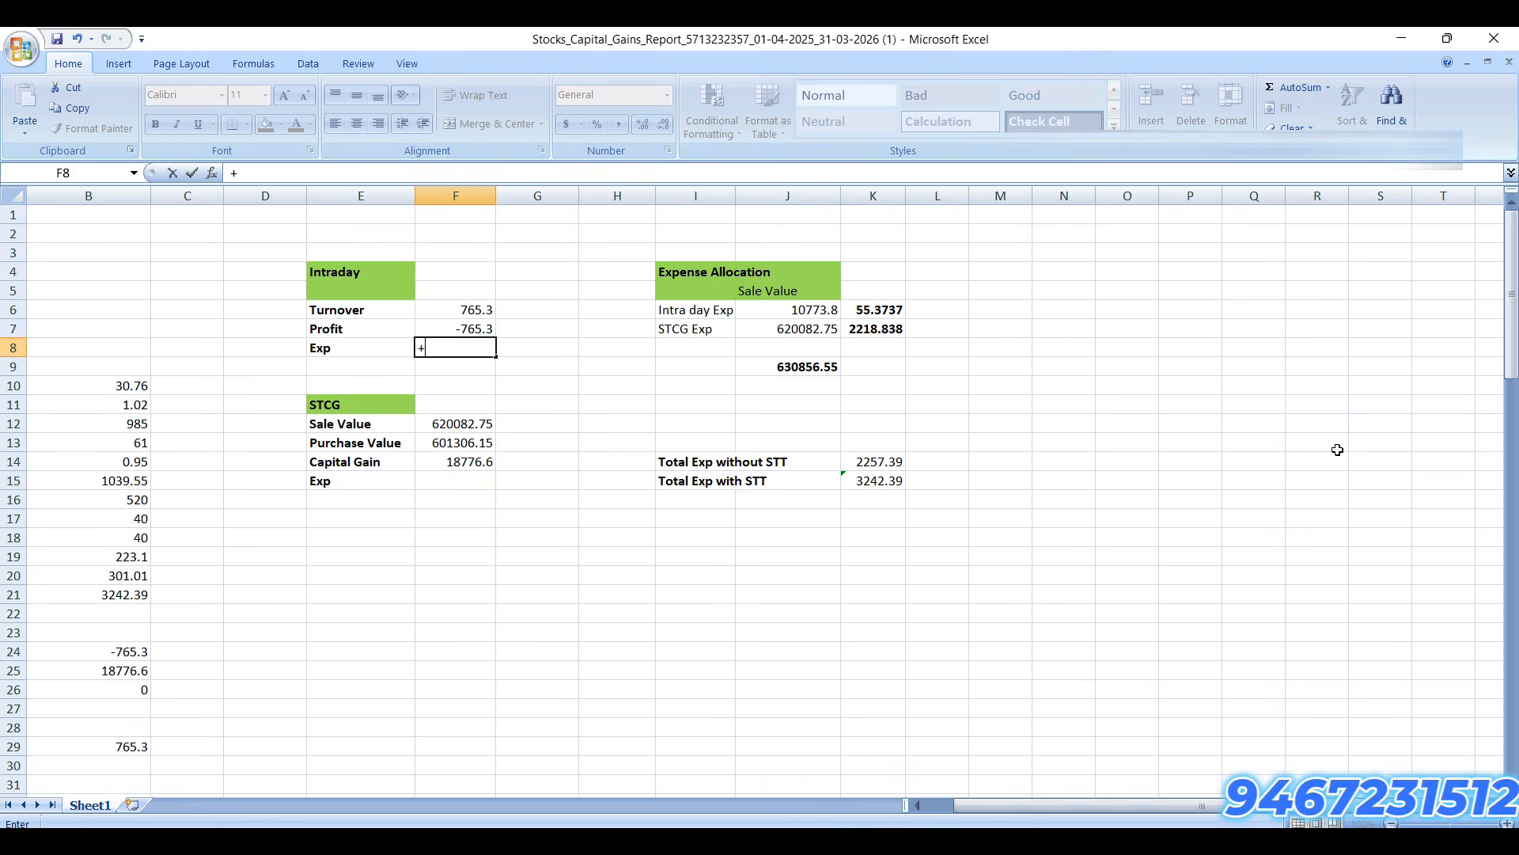
{"action": "key", "text": "Up"}
{"action": "key", "text": "Up"}
{"action": "key", "text": "Right"}
{"action": "key", "text": "Right"}
{"action": "key", "text": "Right"}
{"action": "key", "text": "Right"}
{"action": "key", "text": "Right"}
{"action": "key", "text": "Return"}
Step: Link the STCG Exp cell F15 to the STCG expense share in K7
{"action": "key", "text": "Down"}
{"action": "key", "text": "Down"}
{"action": "key", "text": "Down"}
{"action": "key", "text": "Down"}
{"action": "key", "text": "Down"}
{"action": "key", "text": "Down"}
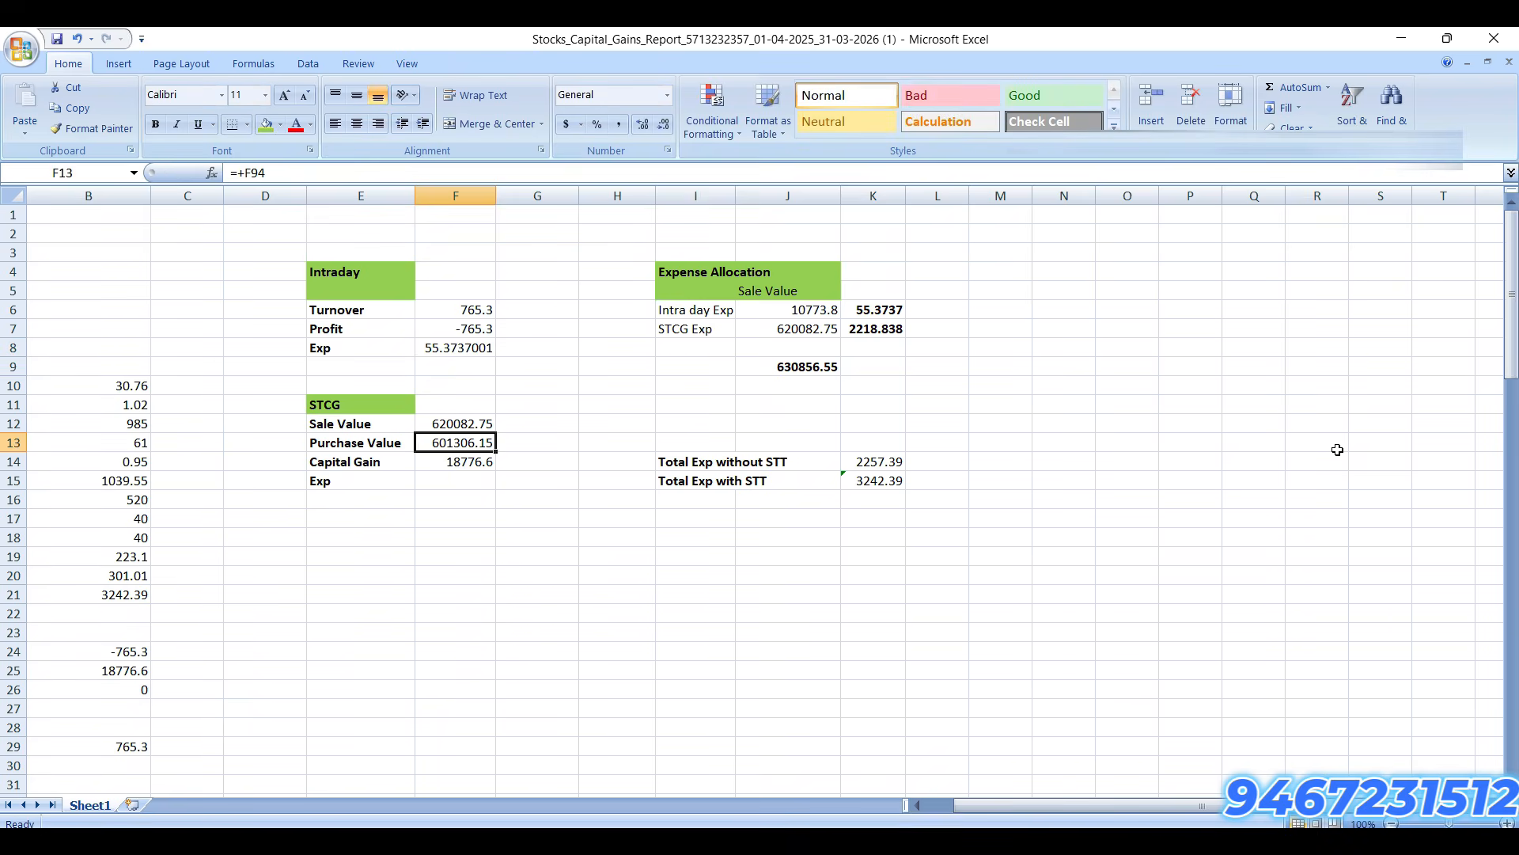
{"action": "type", "text": "+"}
{"action": "key", "text": "Up"}
{"action": "key", "text": "Up"}
{"action": "key", "text": "Up"}
{"action": "key", "text": "Up"}
{"action": "key", "text": "Up"}
{"action": "key", "text": "Up"}
{"action": "key", "text": "Up"}
{"action": "key", "text": "Up"}
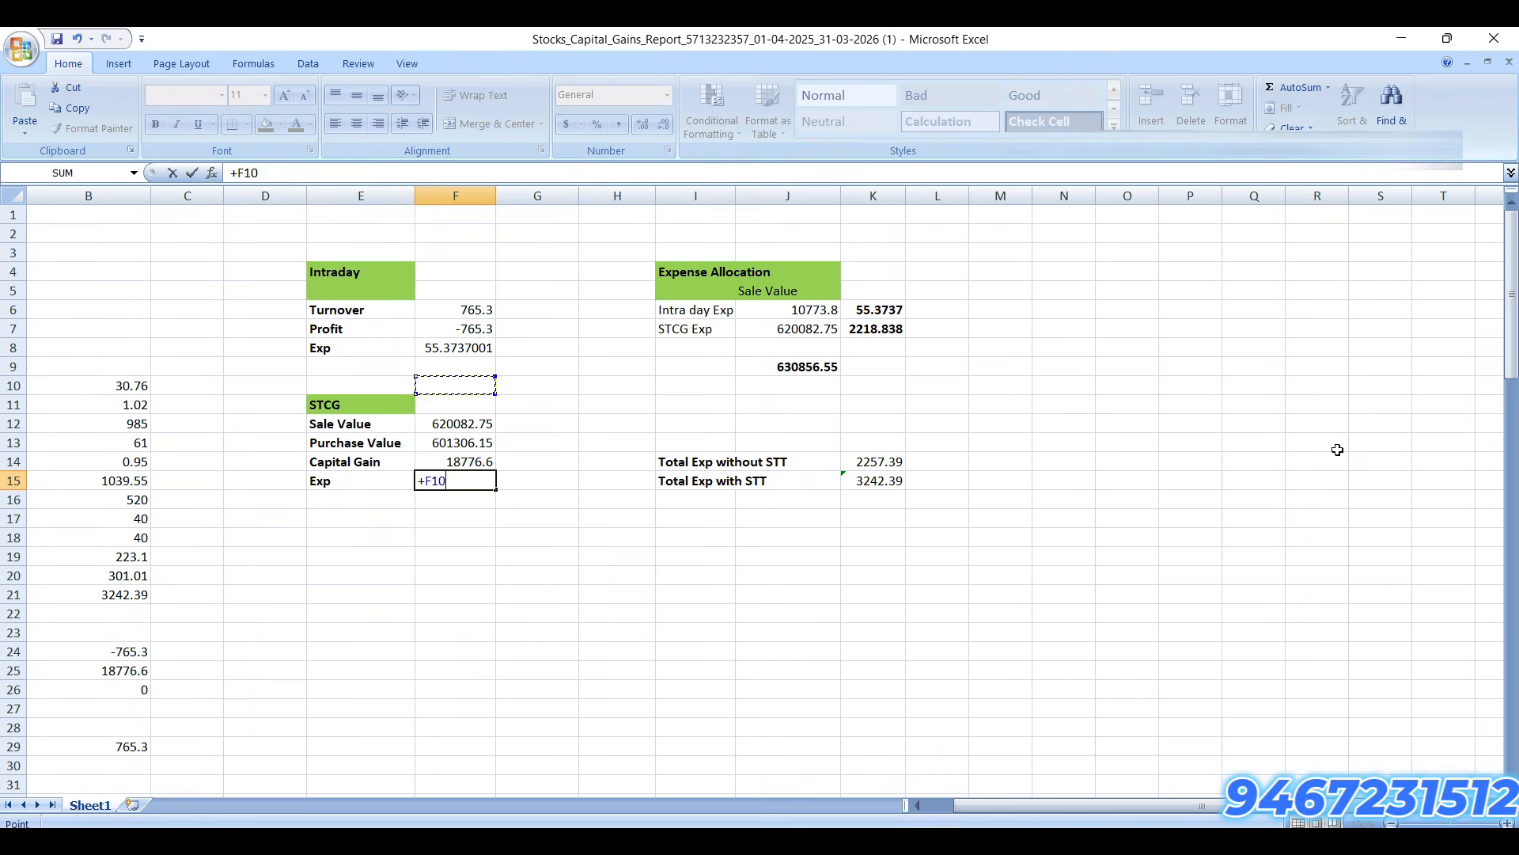
{"action": "key", "text": "Up"}
{"action": "key", "text": "Right"}
{"action": "key", "text": "Right"}
{"action": "key", "text": "Right"}
{"action": "key", "text": "Right"}
{"action": "key", "text": "Right"}
{"action": "key", "text": "Down"}
{"action": "key", "text": "Return"}
Step: Copy the STCG block E11:F15 and paste it as values at E14 on Sheet3 of the Balance Sheet 2025-26 workbook
{"action": "key", "text": "Up"}
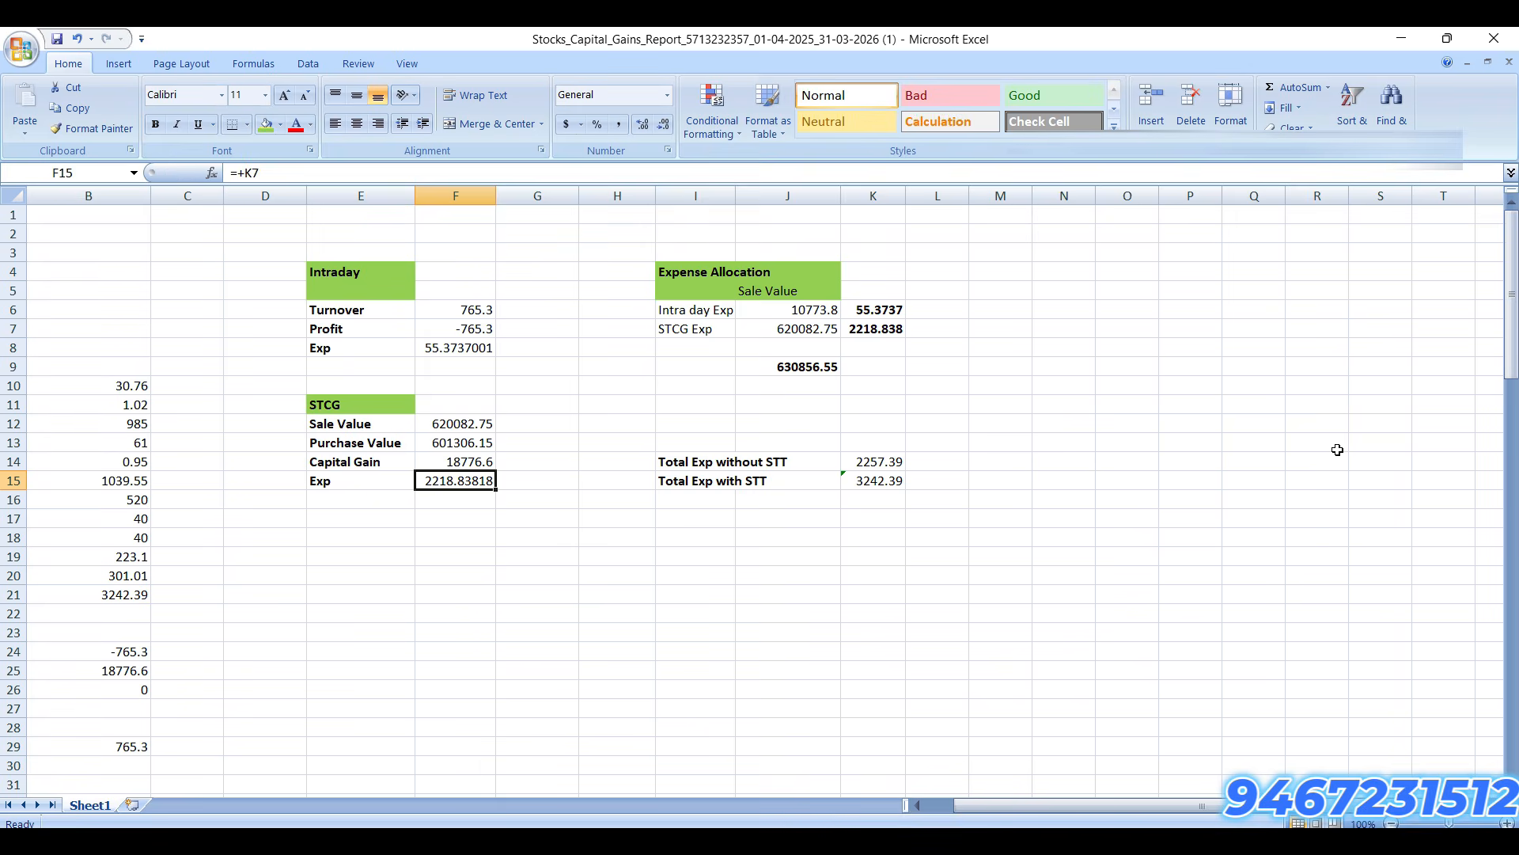
{"action": "key", "text": "shift+Left"}
{"action": "key", "text": "shift+Up"}
{"action": "key", "text": "shift+Up"}
{"action": "key", "text": "shift+Up"}
{"action": "key", "text": "shift+Up"}
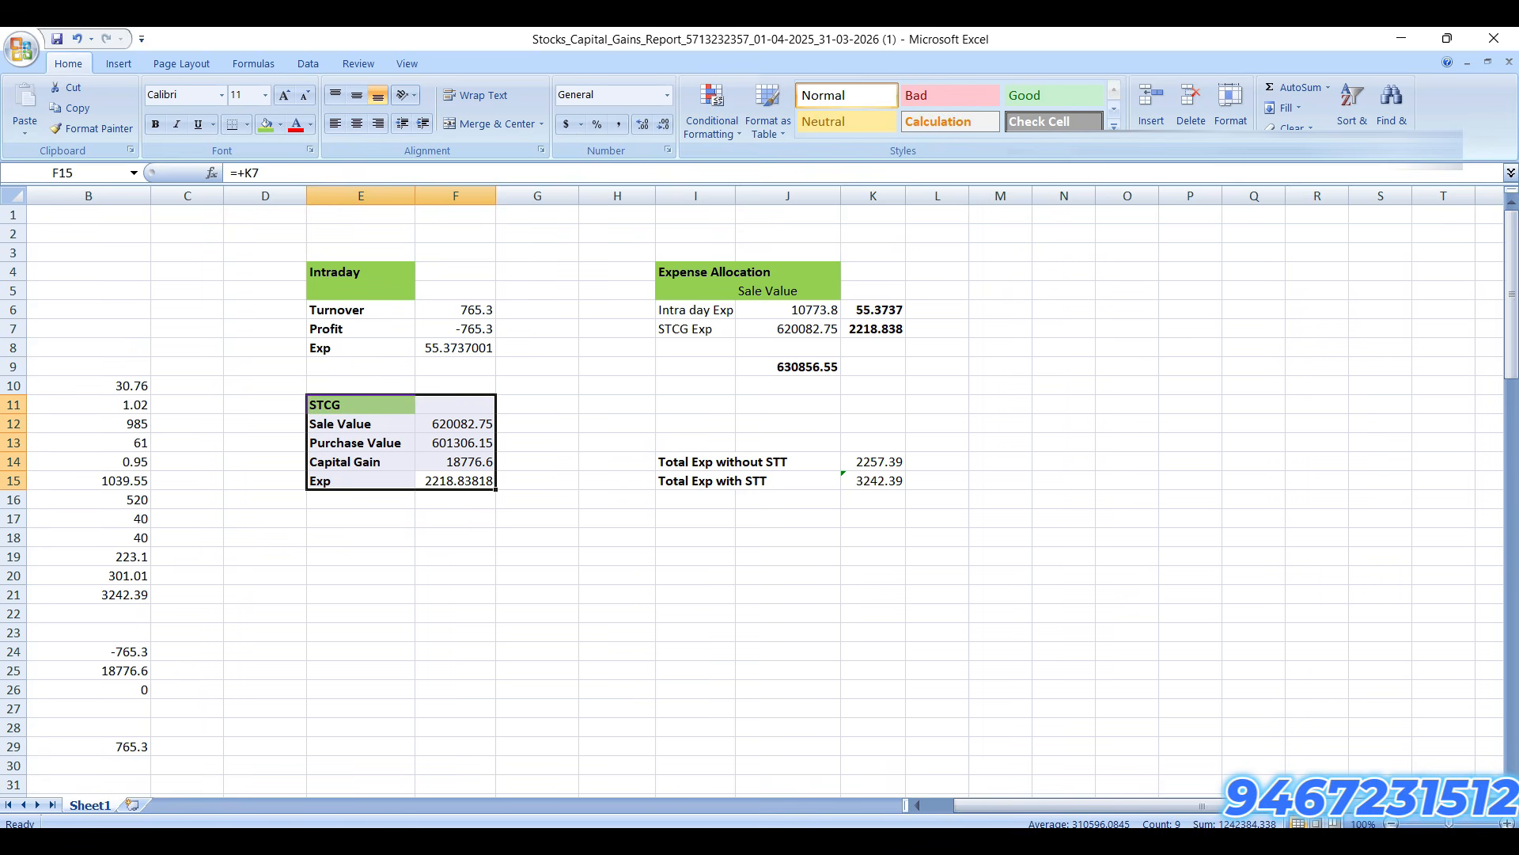
{"action": "key", "text": "ctrl+c"}
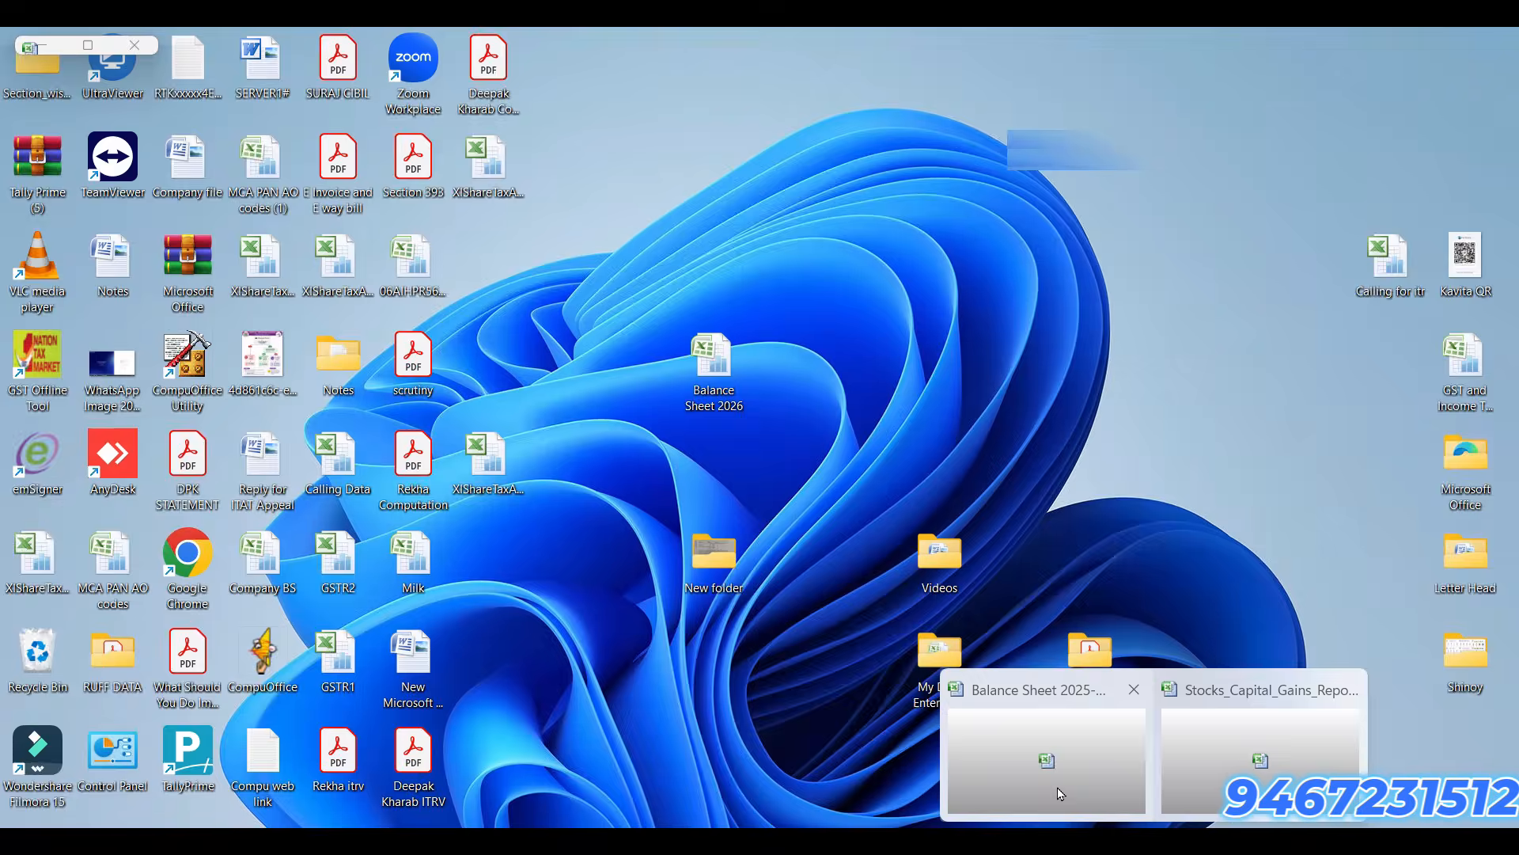
{"action": "left_click", "coordinate": [1060, 794]}
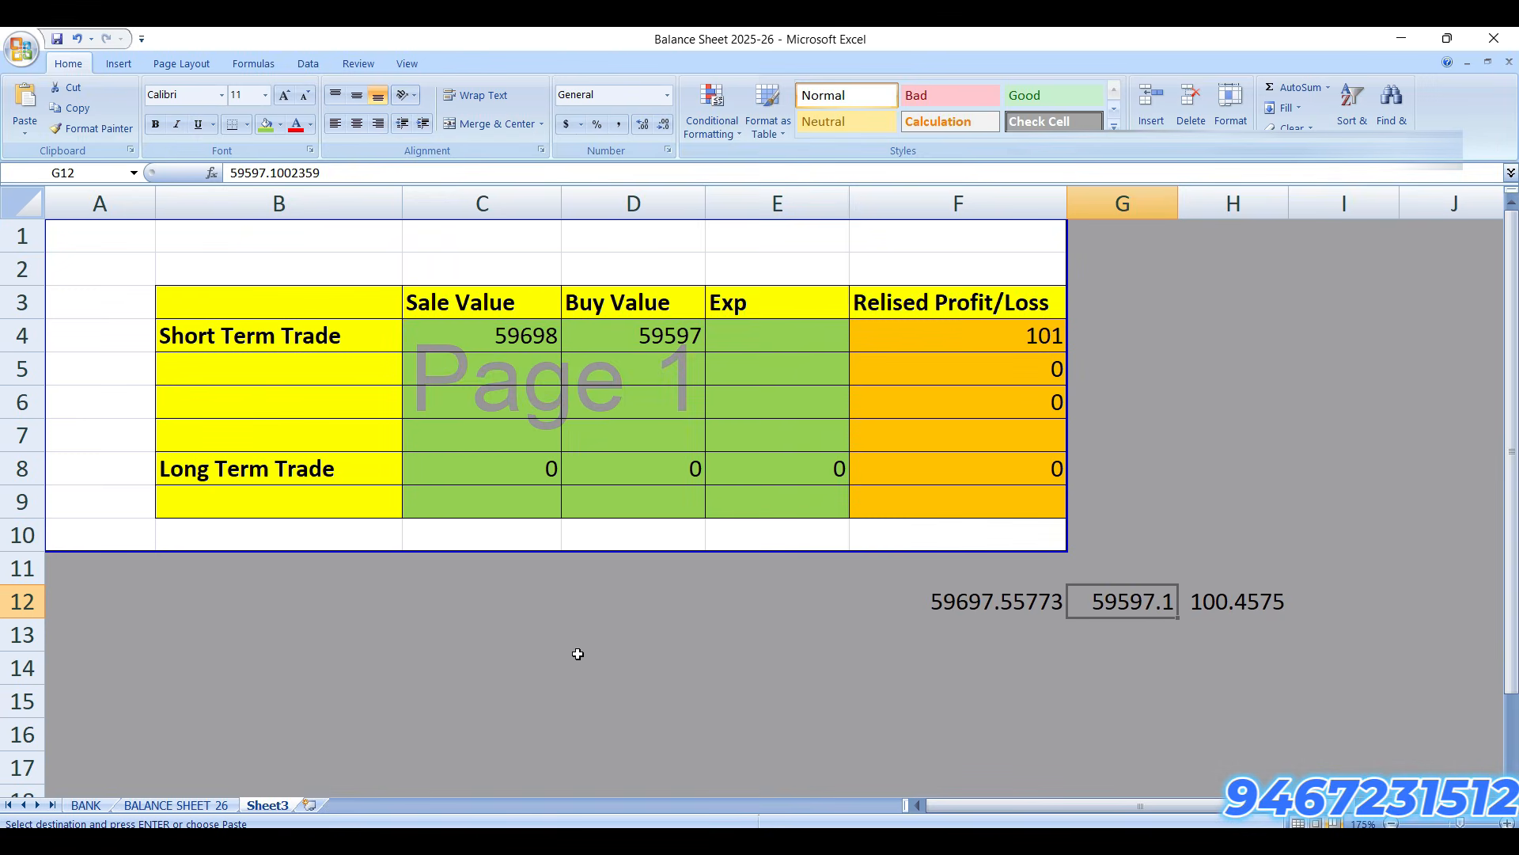
{"action": "left_click", "coordinate": [758, 667]}
{"action": "key", "text": "ctrl+alt+v"}
{"action": "key", "text": "v"}
{"action": "key", "text": "Return"}
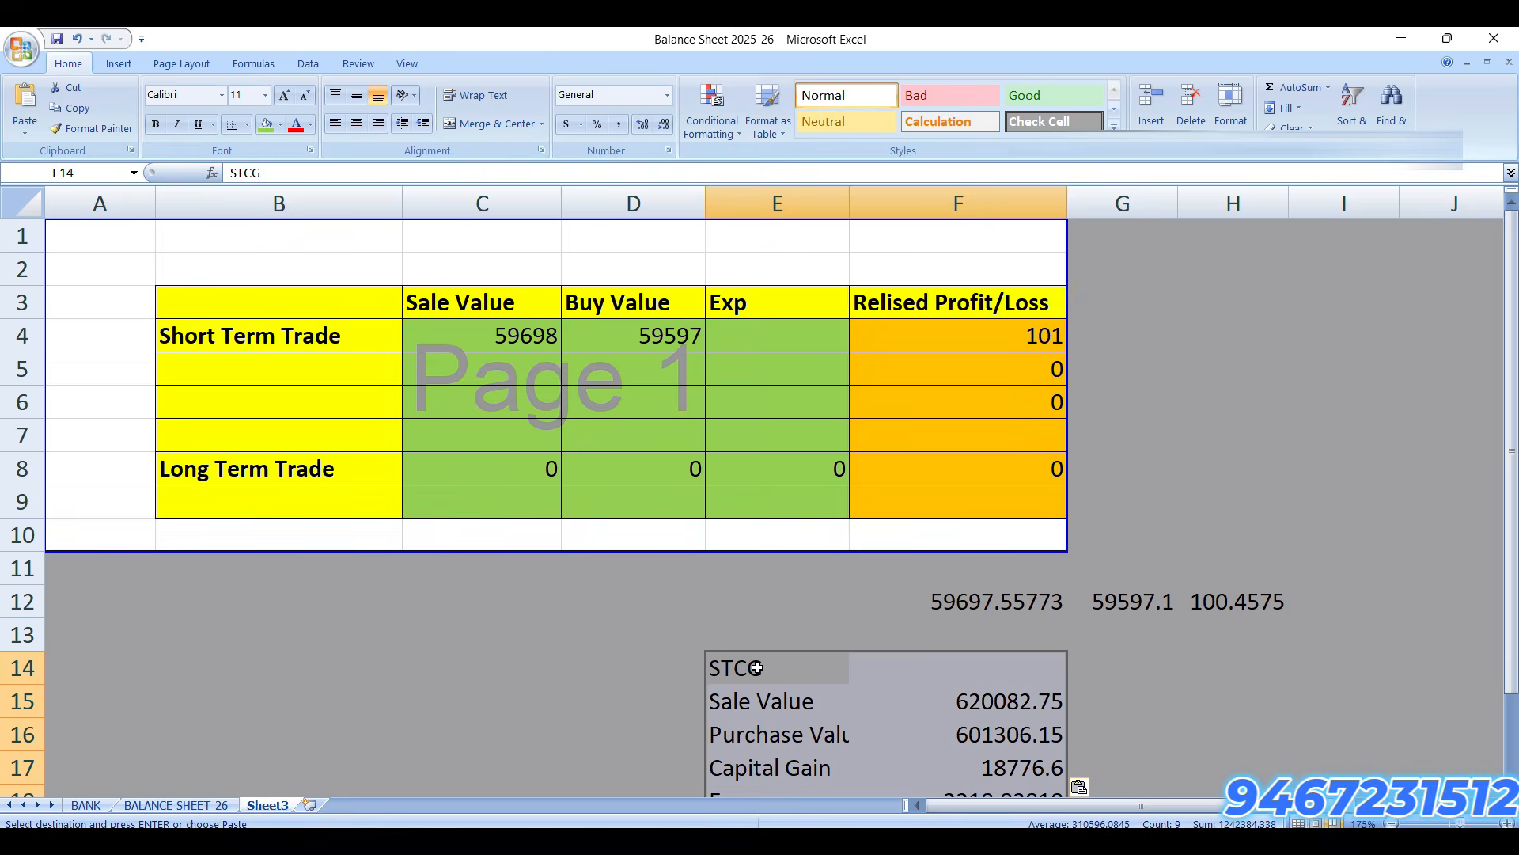
{"action": "scroll", "coordinate": [758, 668], "scroll_direction": "down", "scroll_amount": 1}
{"action": "scroll", "coordinate": [757, 668], "scroll_direction": "up", "scroll_amount": 1}
{"action": "scroll", "coordinate": [757, 668], "scroll_direction": "down", "scroll_amount": 1}
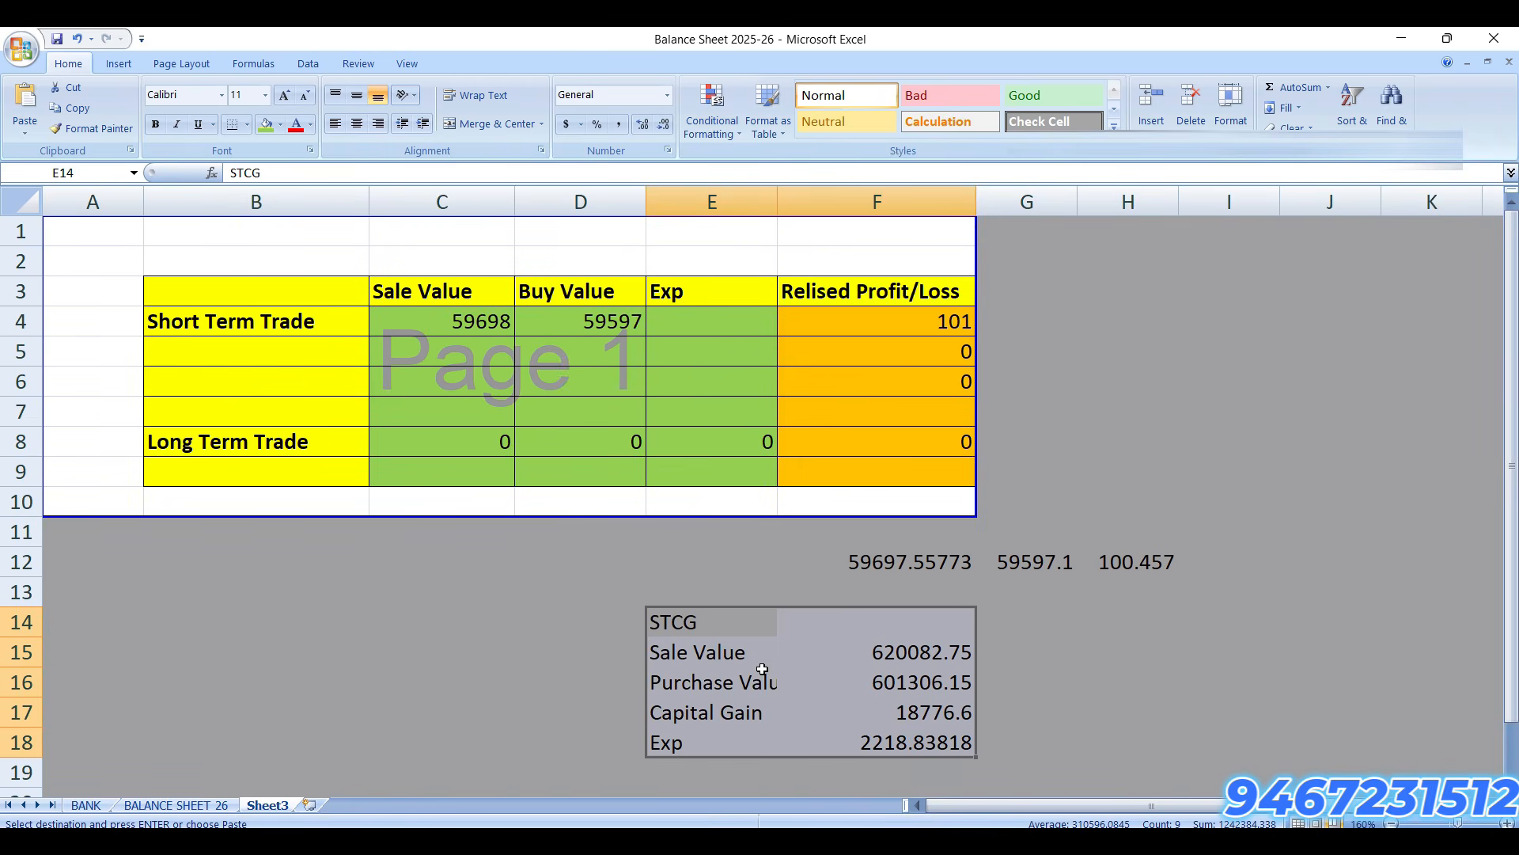
Step: Enter the short-term sale value 620083 in C5 and the buy value 601306 in D5
{"action": "left_click", "coordinate": [459, 354]}
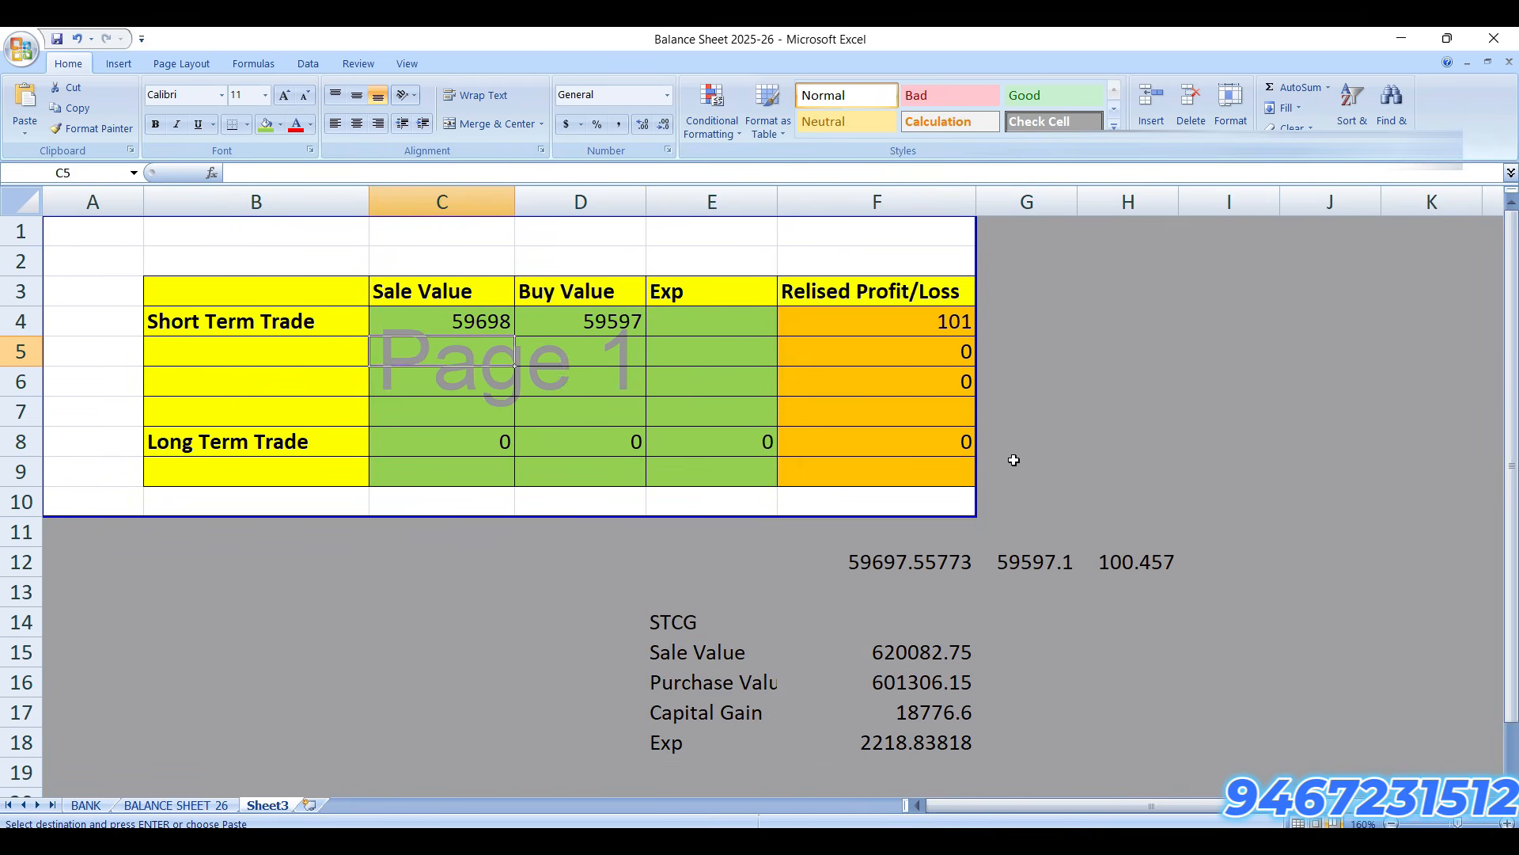
{"action": "type", "text": "620083"}
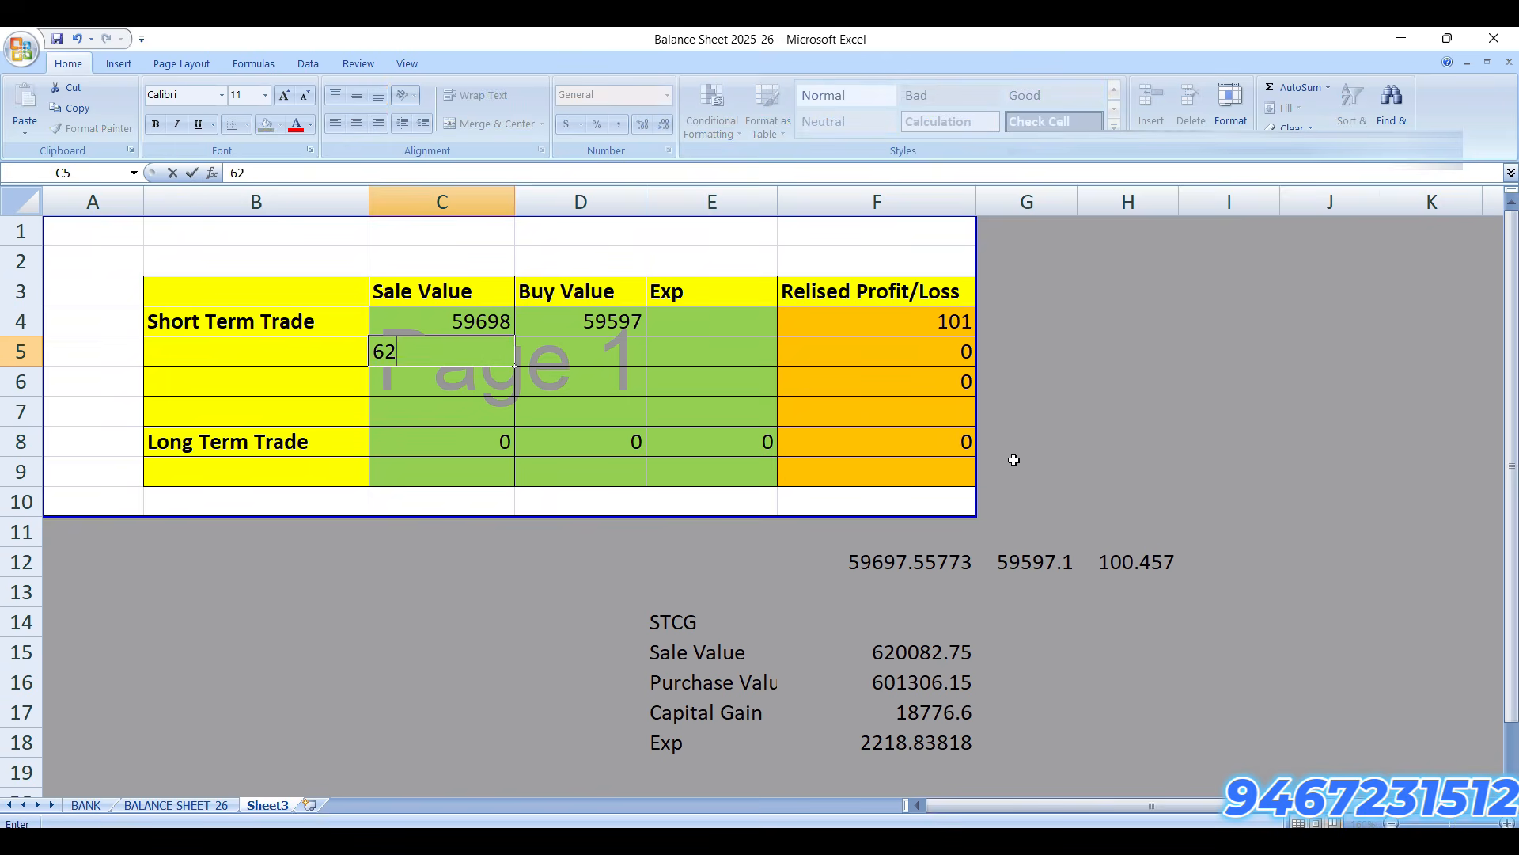
{"action": "key", "text": "Return"}
{"action": "key", "text": "Up"}
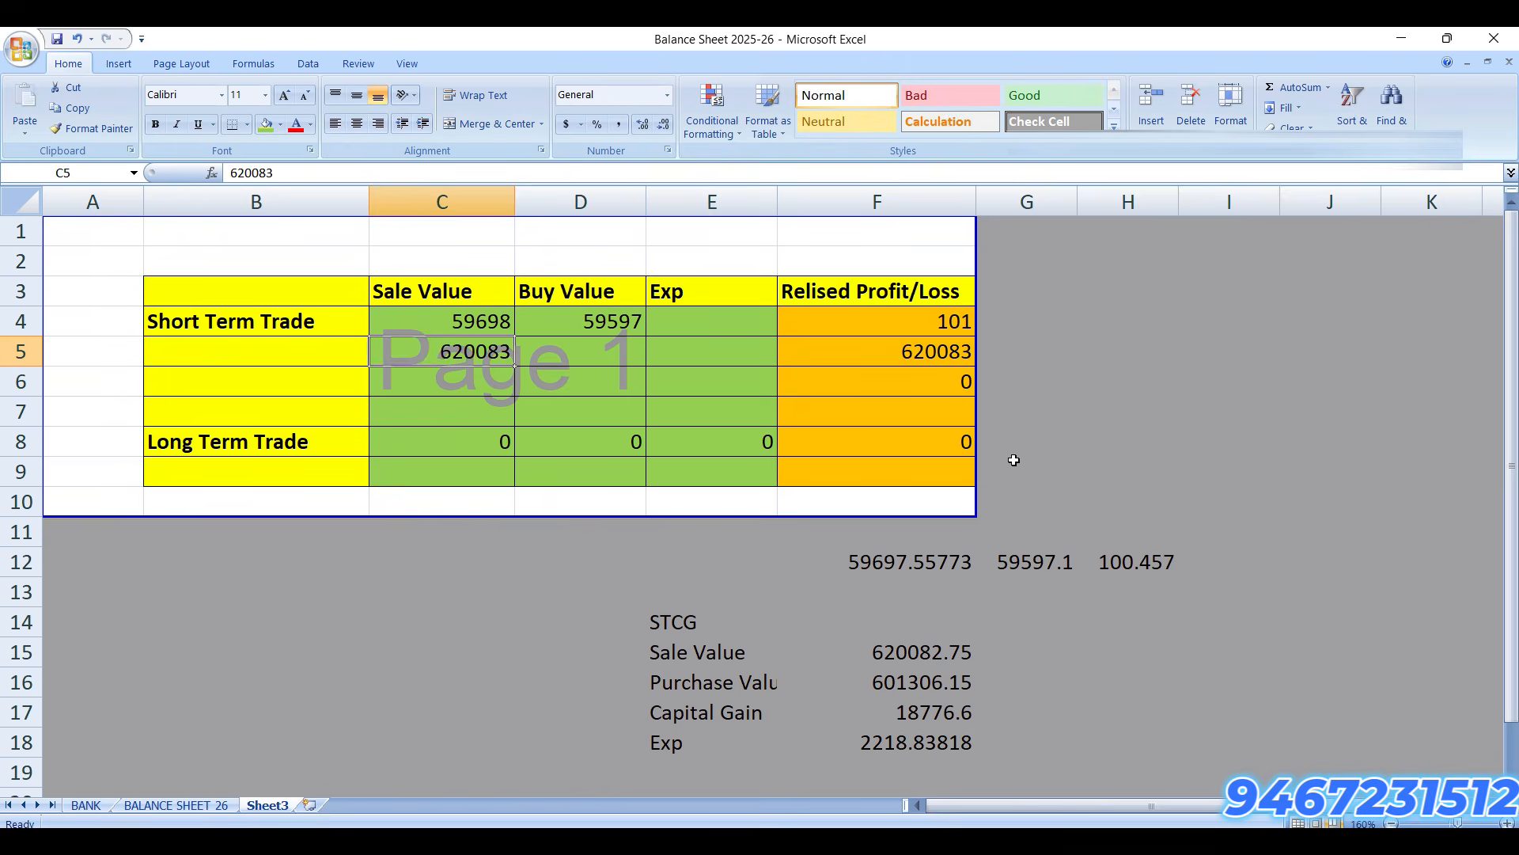
{"action": "key", "text": "Right"}
{"action": "type", "text": "601306"}
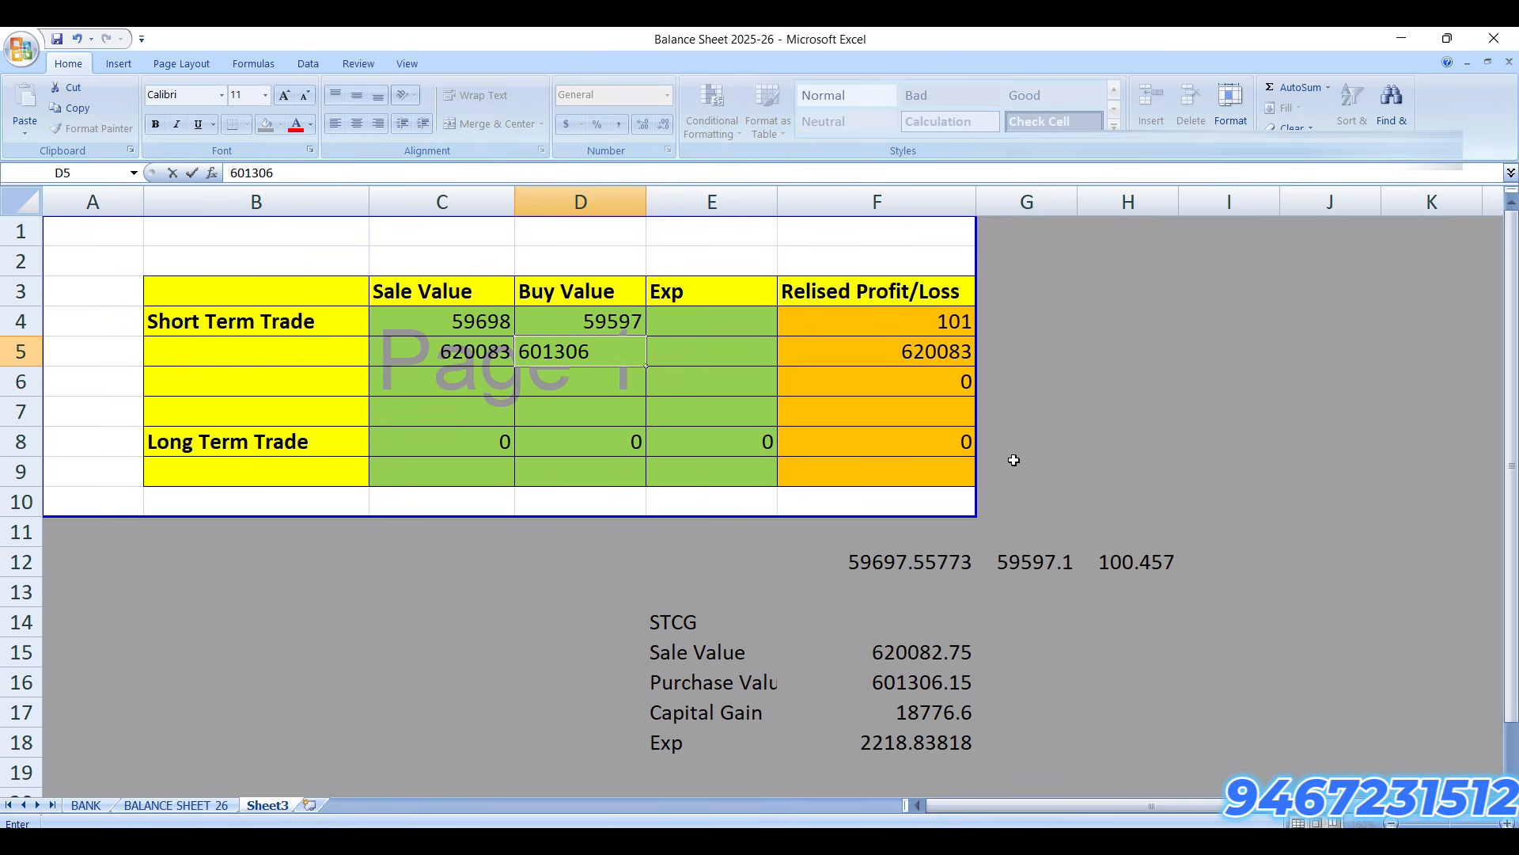
{"action": "key", "text": "Return"}
{"action": "key", "text": "Up"}
Step: Enter the short-term trade expenses of 2218 in E5
{"action": "key", "text": "Right"}
{"action": "key", "text": "Right"}
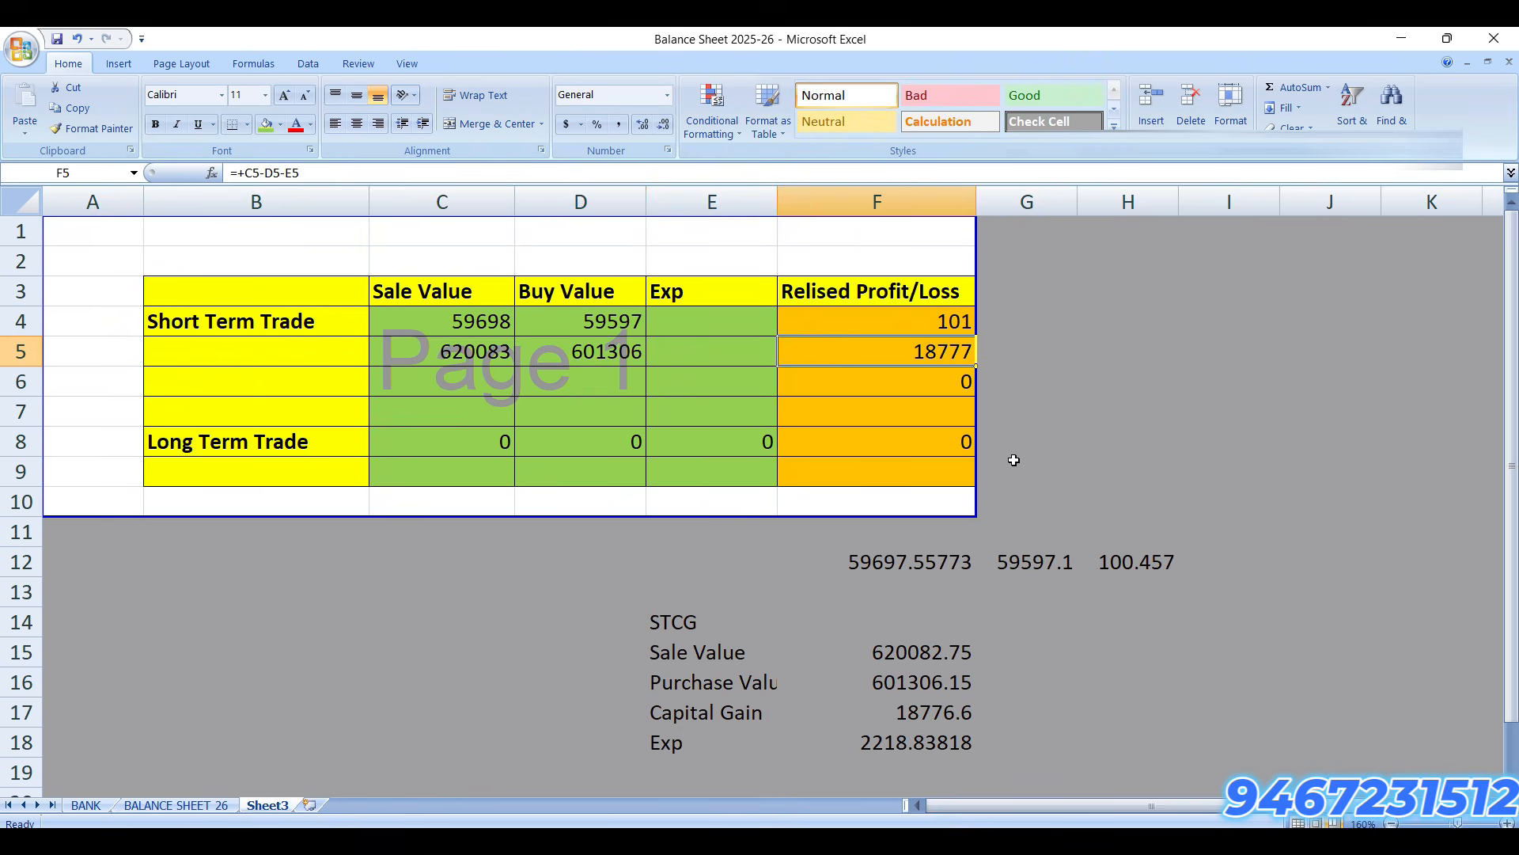
{"action": "key", "text": "Down"}
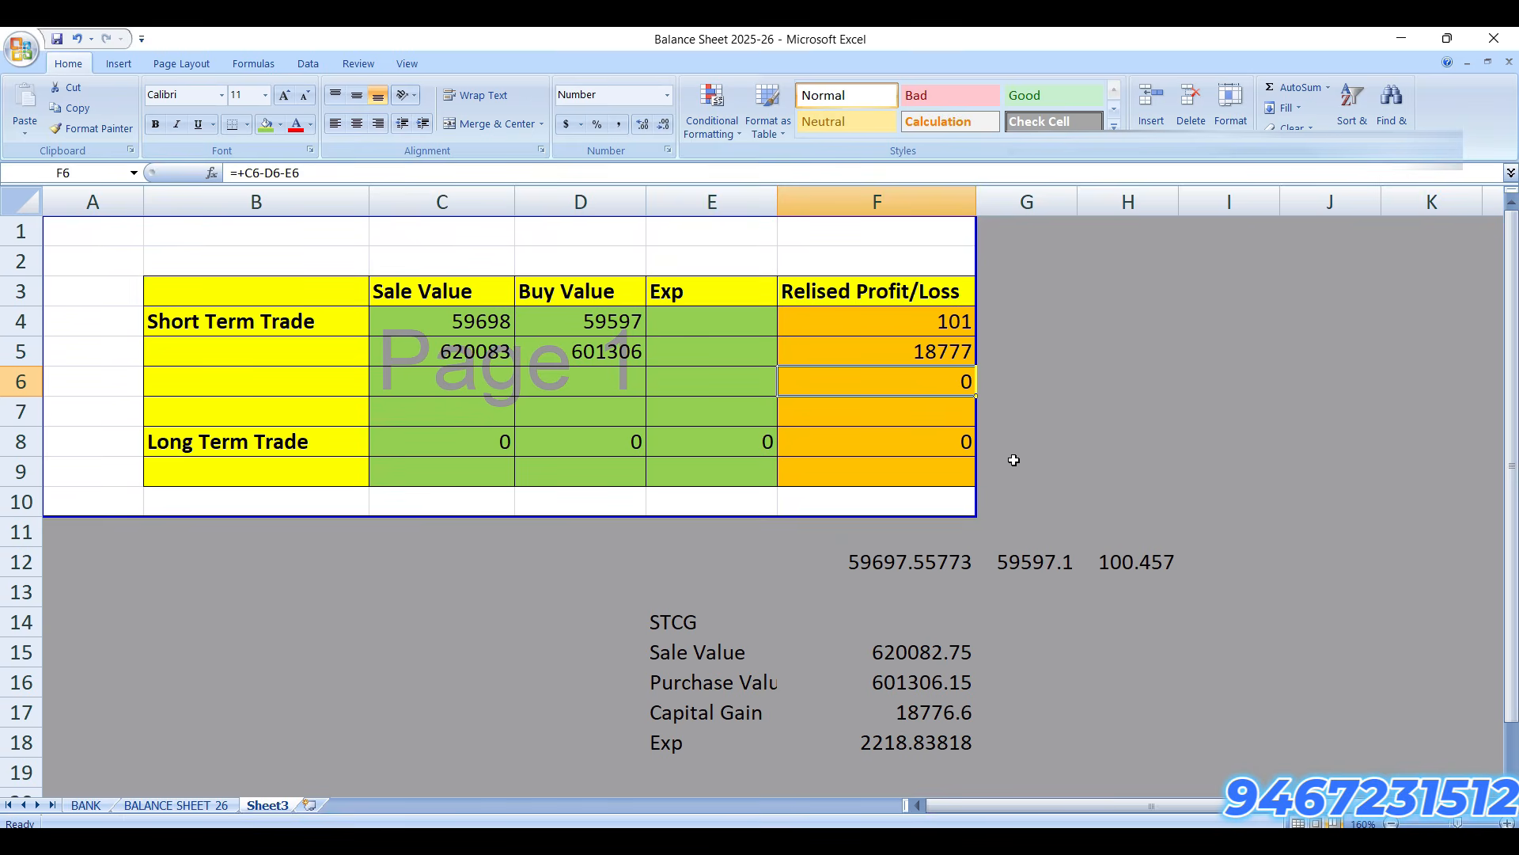
{"action": "key", "text": "Left"}
{"action": "key", "text": "Up"}
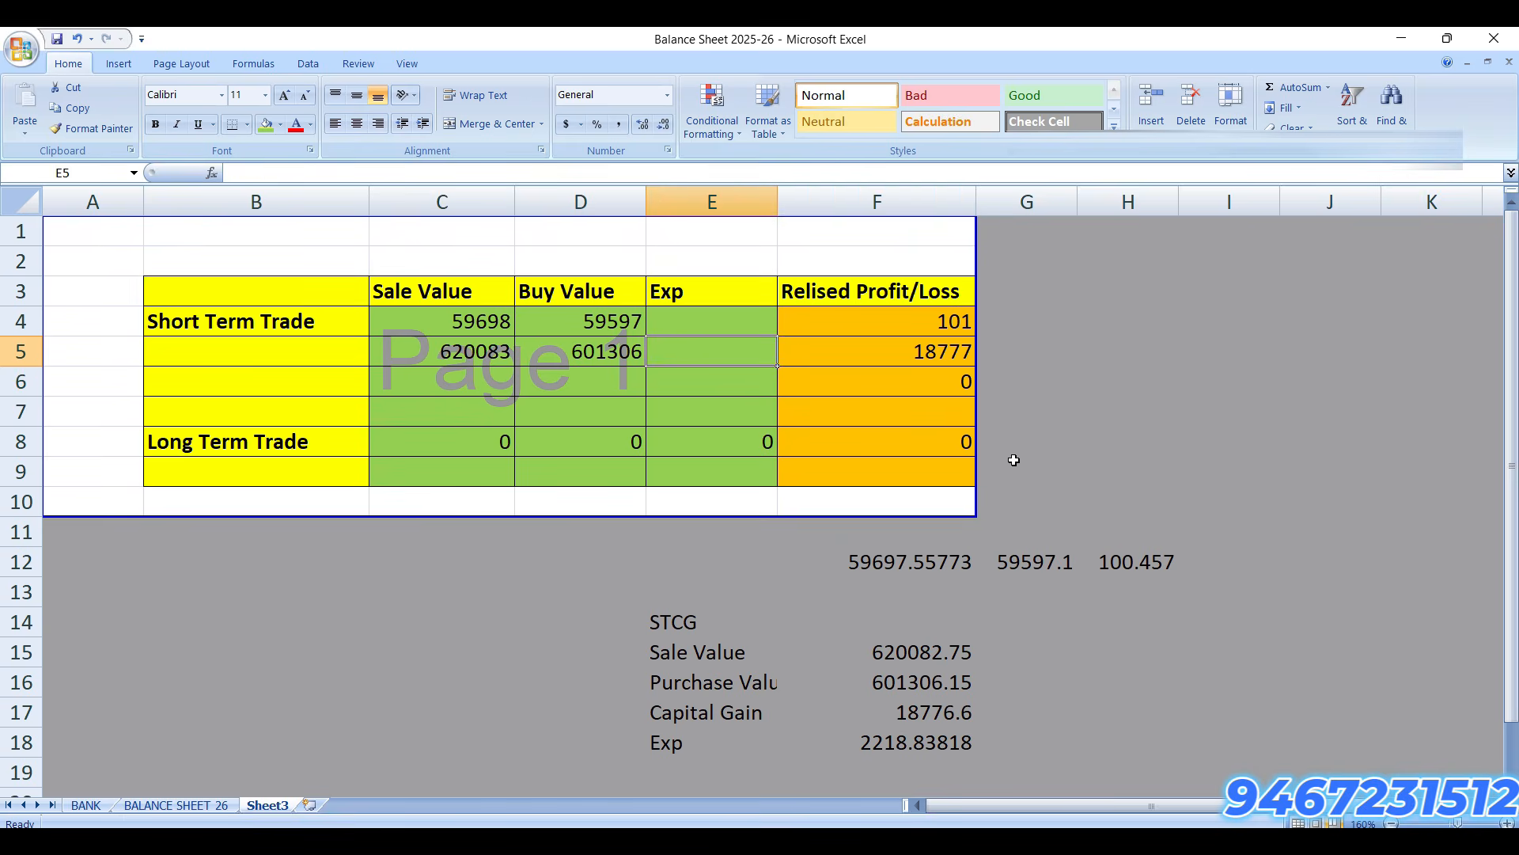
{"action": "type", "text": "2218"}
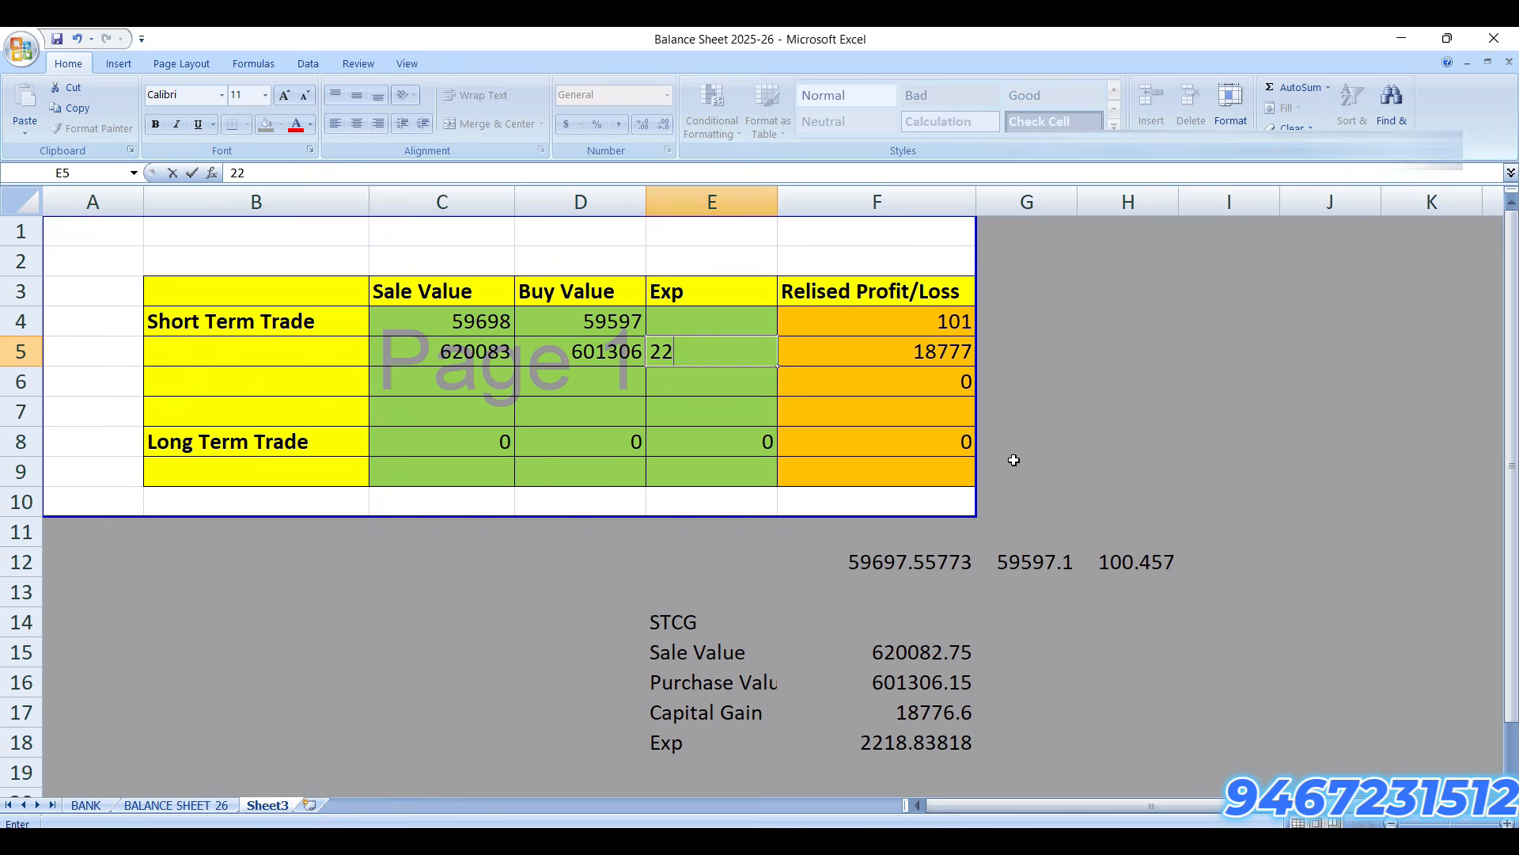
{"action": "key", "text": "Return"}
{"action": "key", "text": "Up"}
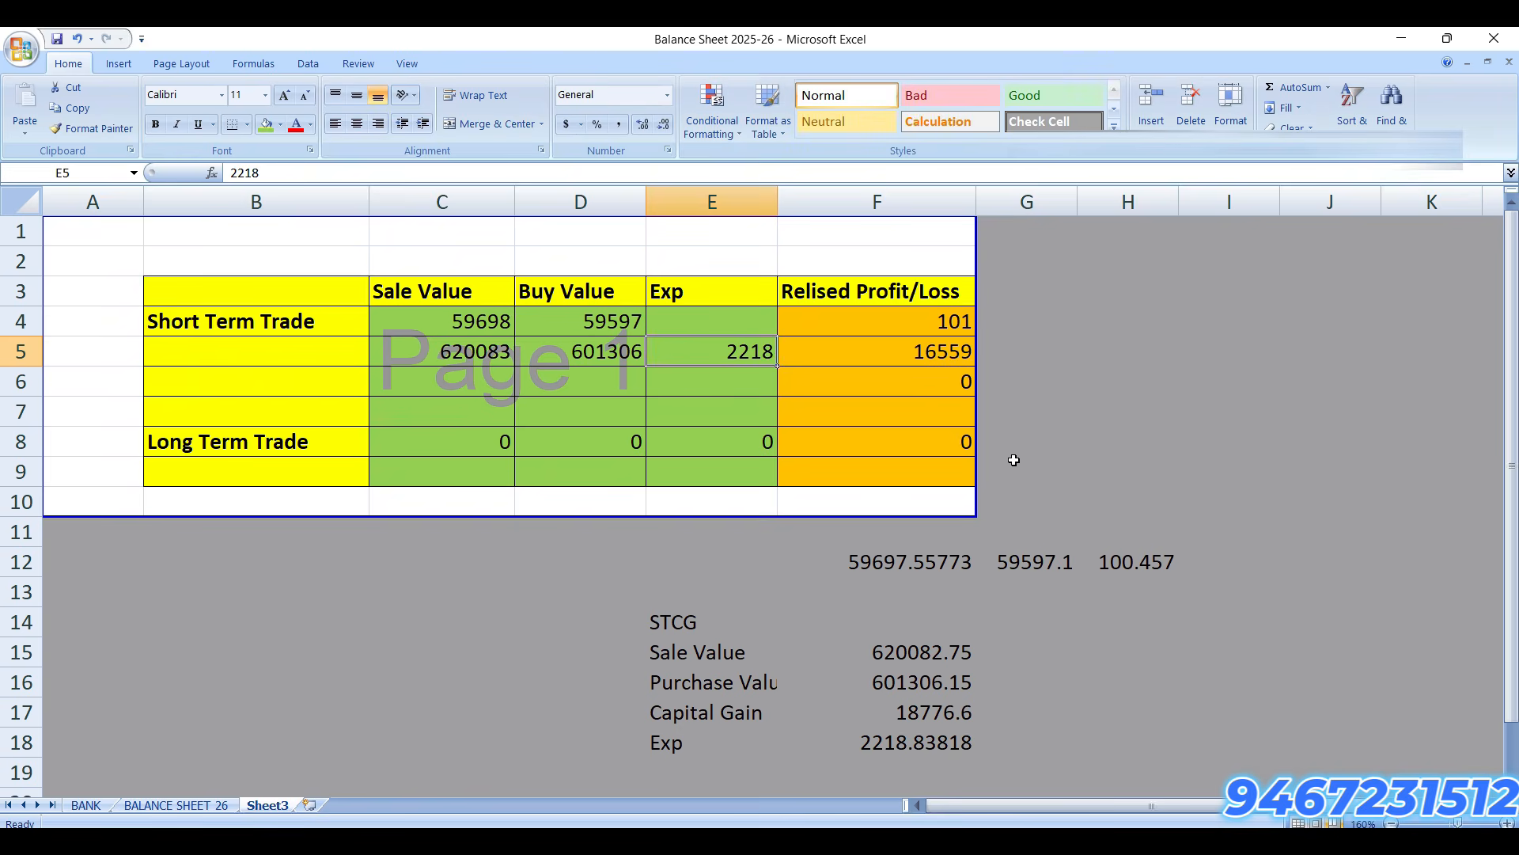
Step: Rename the profit/loss column heading in F3 as Capital Gain
{"action": "key", "text": "Right"}
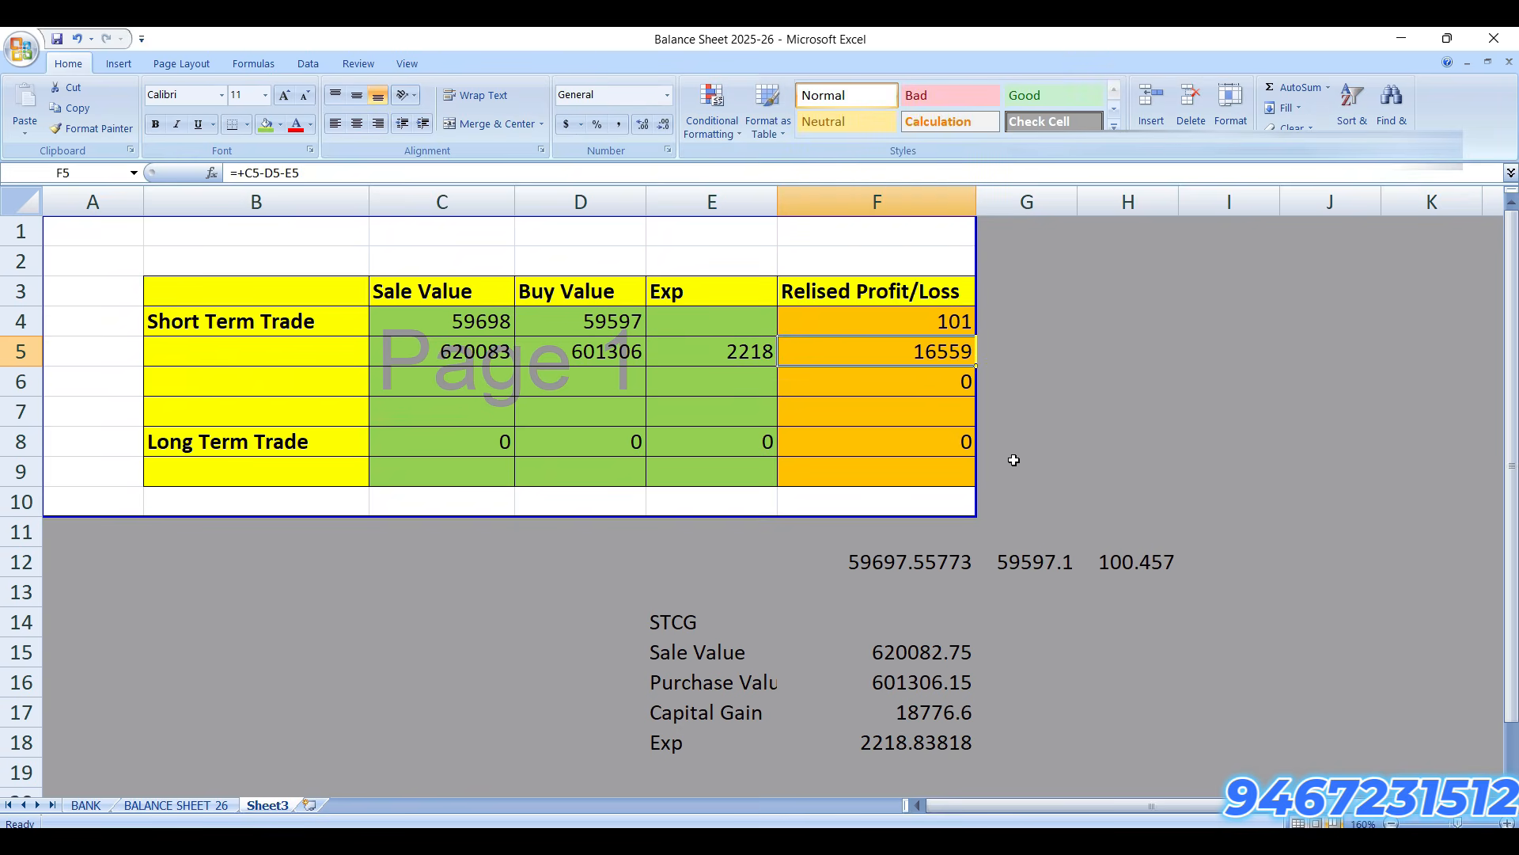
{"action": "key", "text": "Up"}
{"action": "key", "text": "Up"}
{"action": "type", "text": "Capital Gain"}
{"action": "key", "text": "Return"}
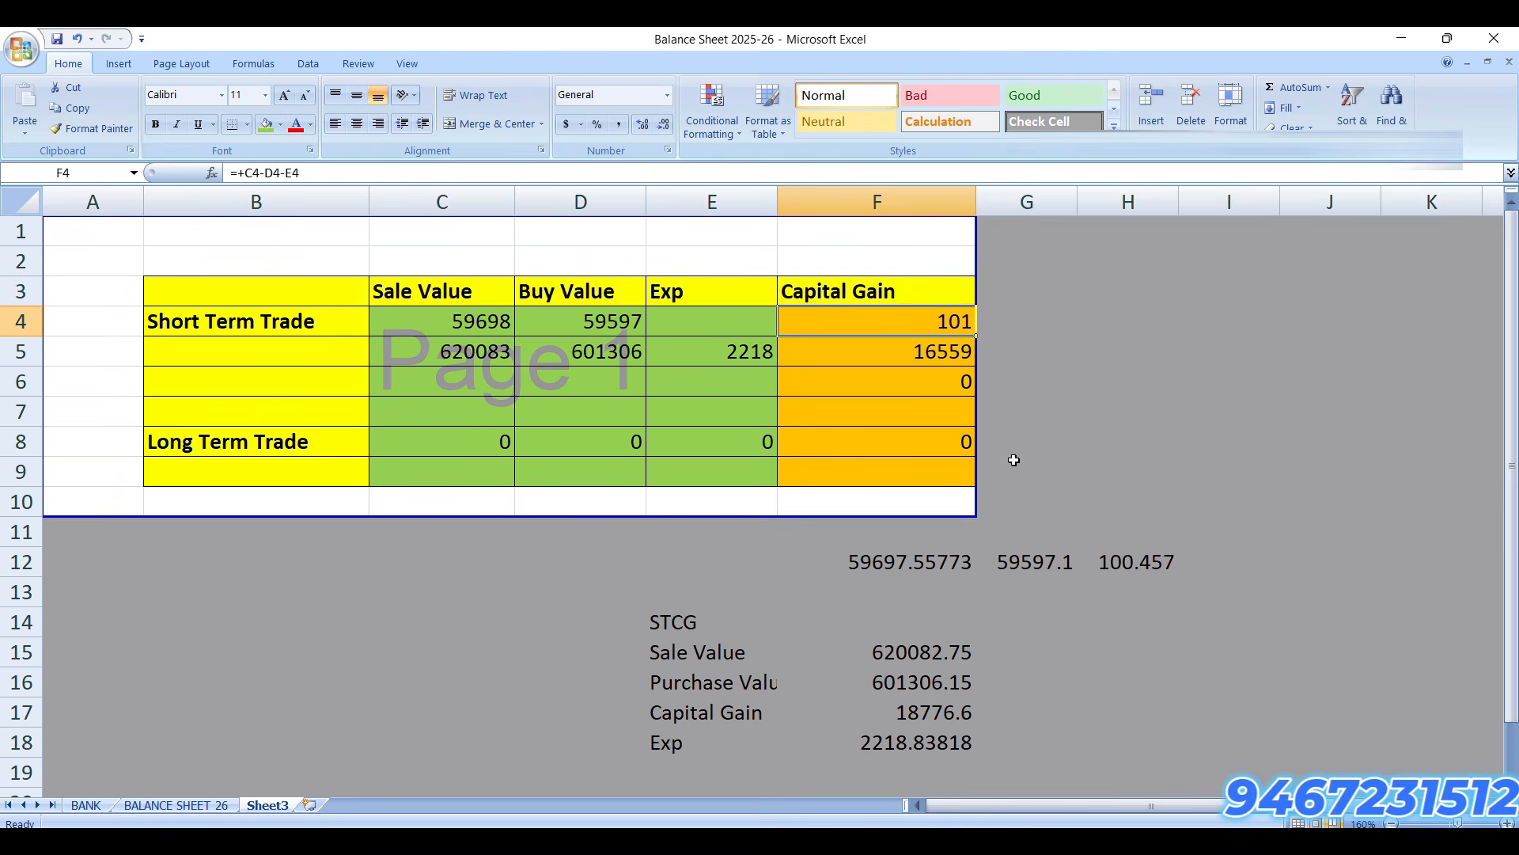
{"action": "key", "text": "Down"}
{"action": "key", "text": "Down"}
{"action": "key", "text": "Down"}
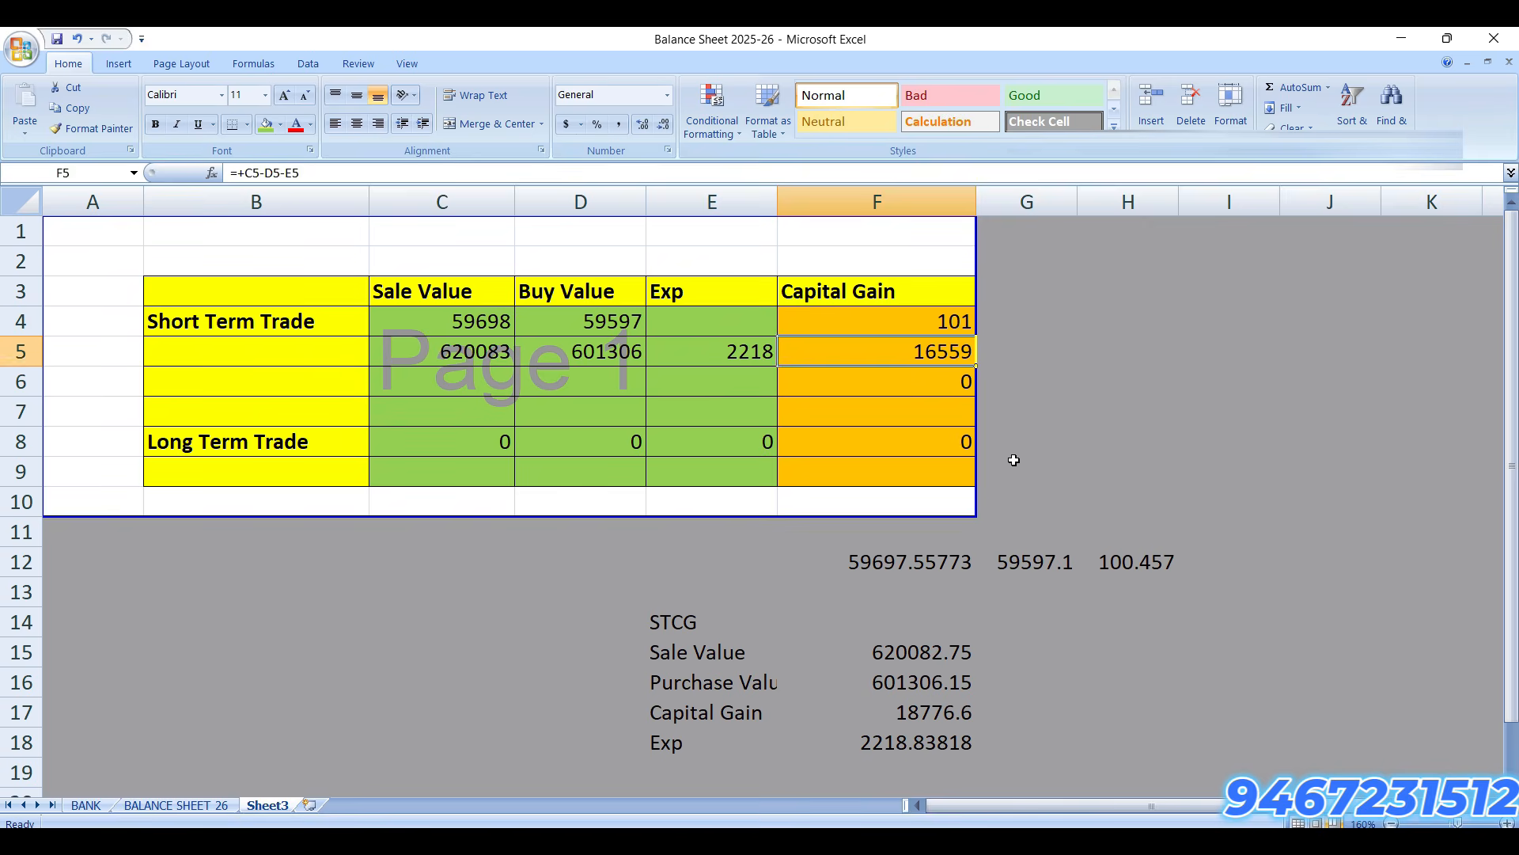
{"action": "key", "text": "Down"}
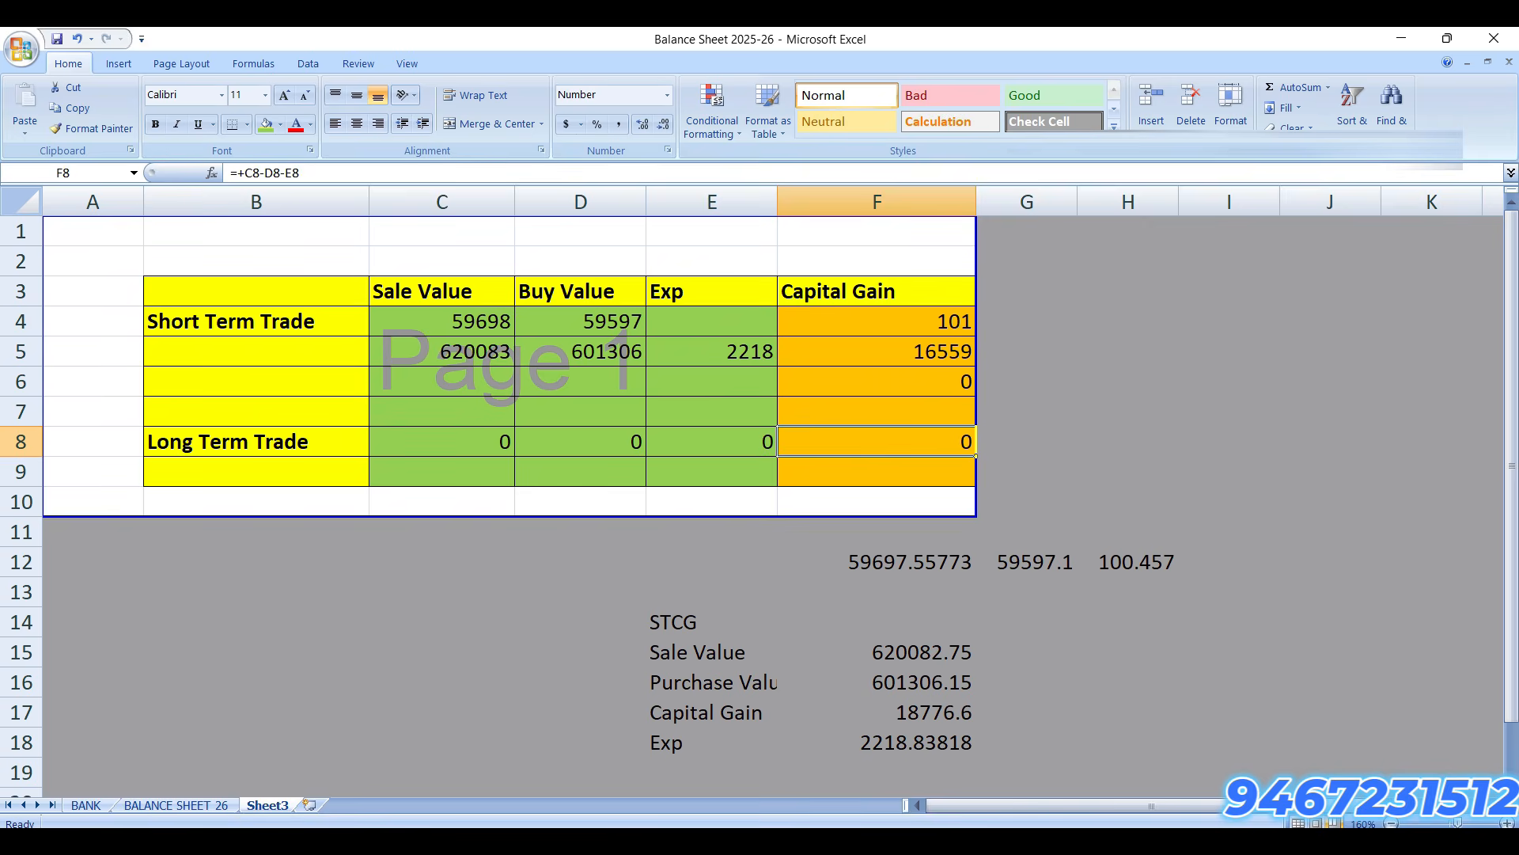
Step: Copy the Intraday block E4:F8 from the stocks report and paste it as values at H25 on the BALANCE SHEET 26 sheet
{"action": "left_click", "coordinate": [1237, 769]}
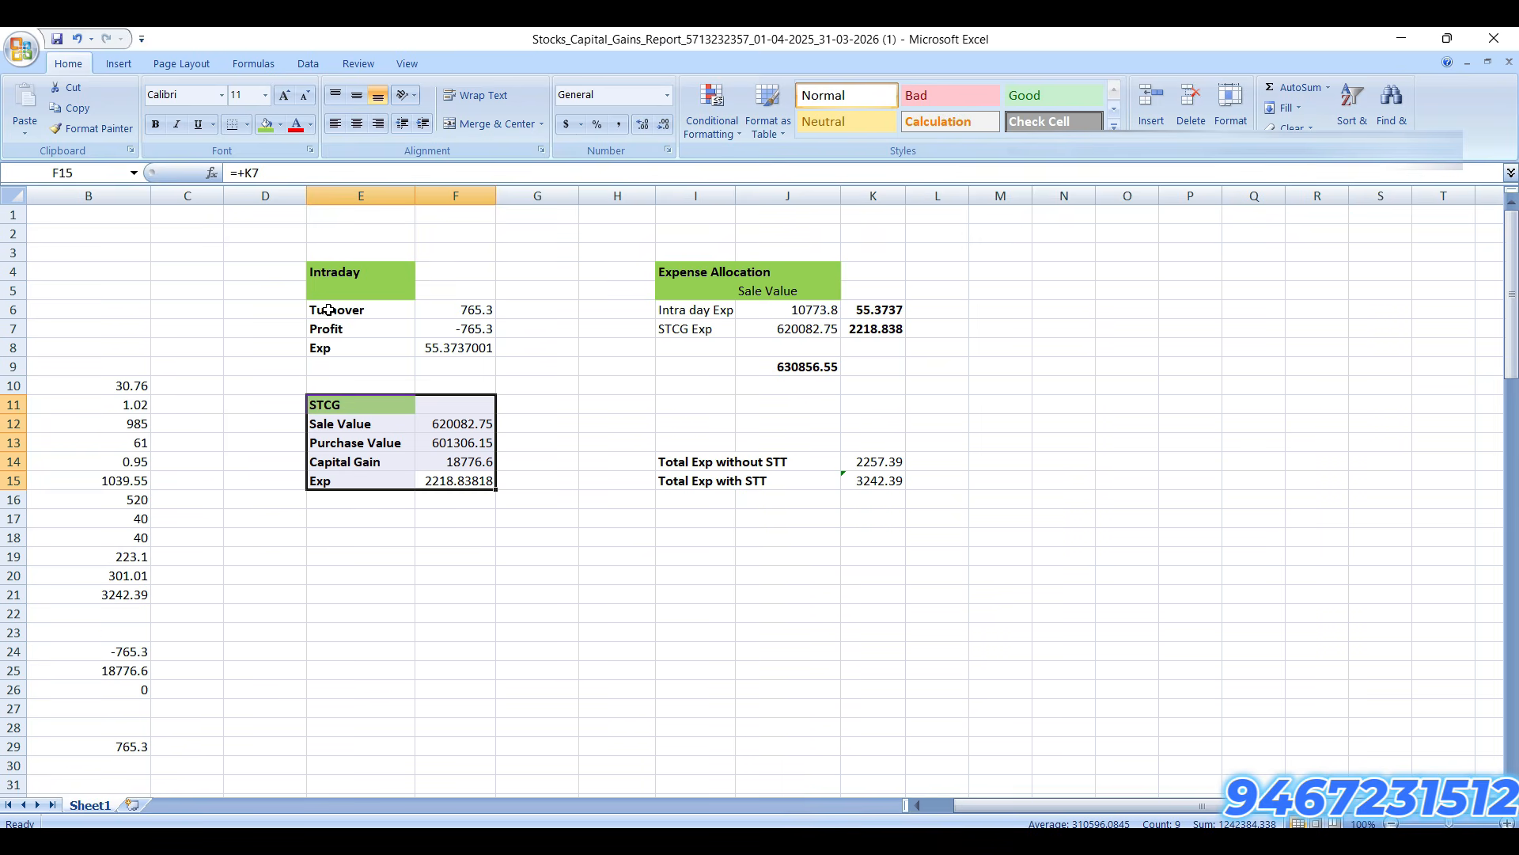
{"action": "left_click_drag", "start_coordinate": [310, 316], "coordinate": [438, 366]}
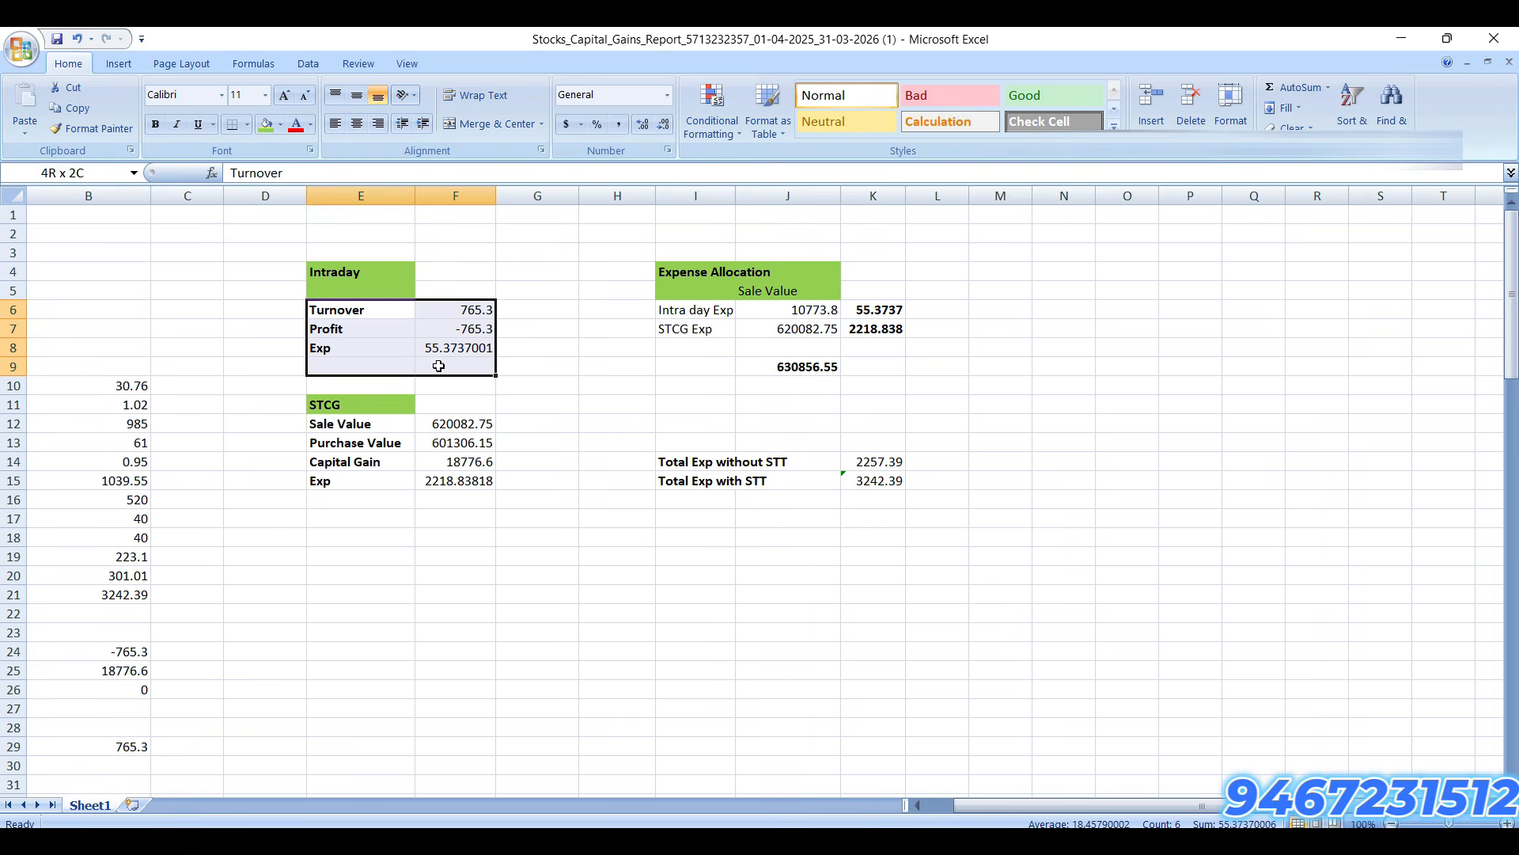
{"action": "left_click_drag", "start_coordinate": [356, 273], "coordinate": [452, 358]}
{"action": "key", "text": "ctrl+c"}
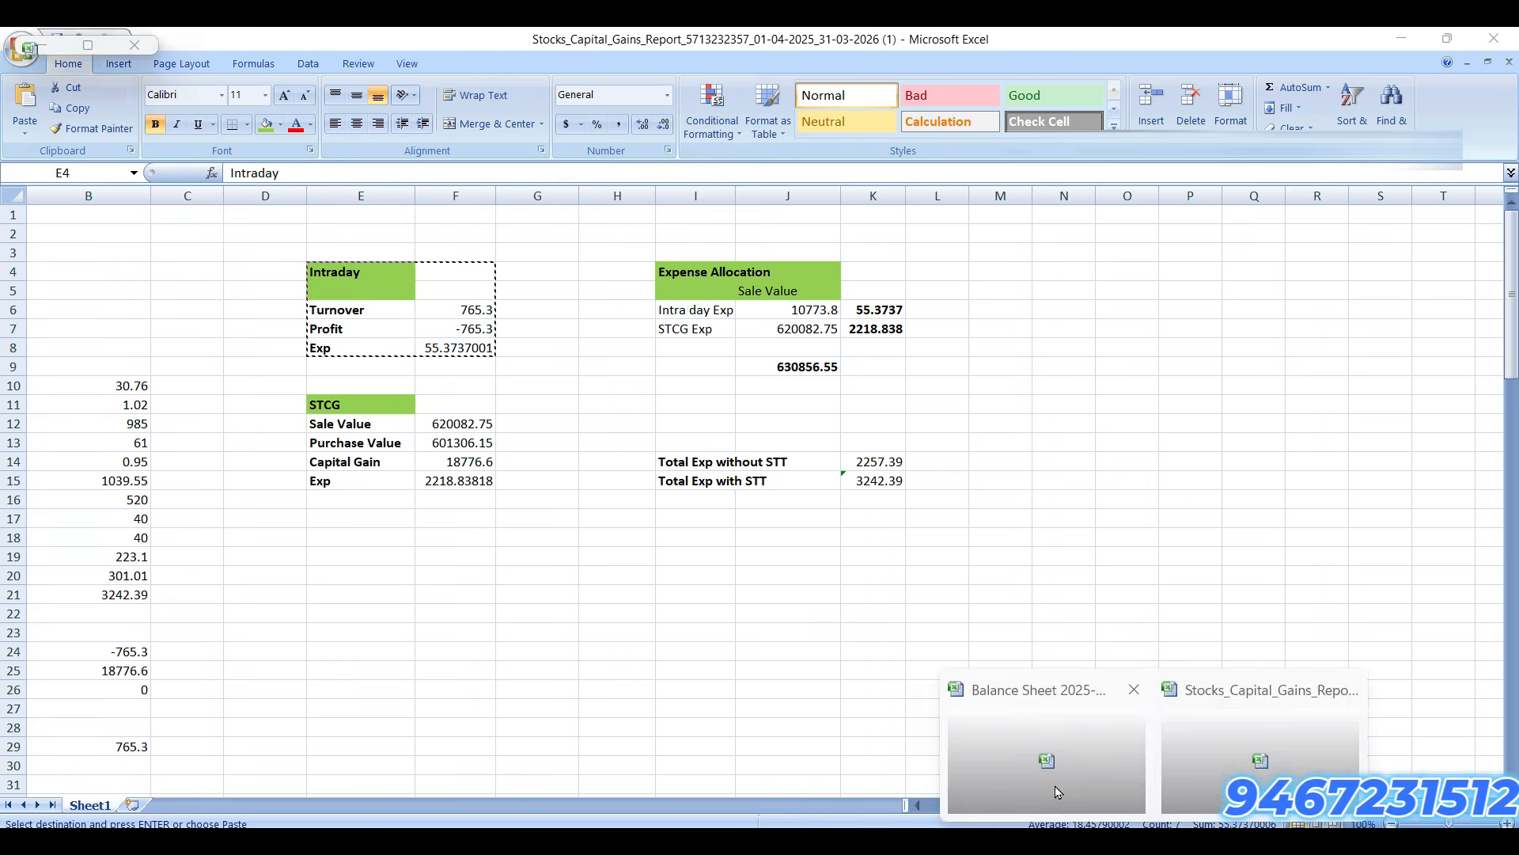
{"action": "left_click", "coordinate": [1058, 792]}
{"action": "left_click", "coordinate": [181, 806]}
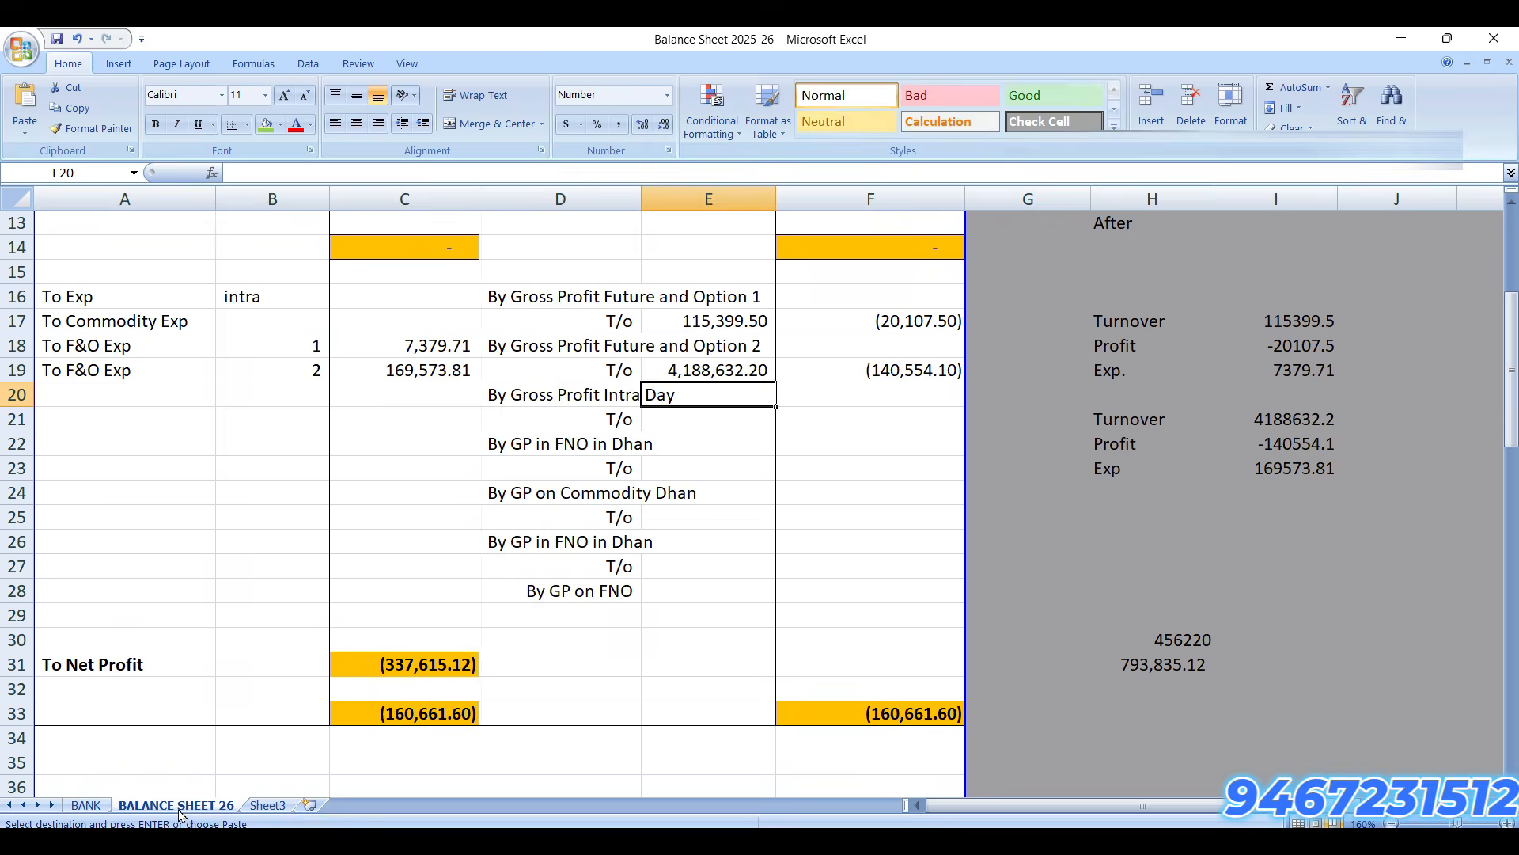
{"action": "left_click", "coordinate": [1124, 521]}
{"action": "key", "text": "ctrl+alt+v"}
{"action": "key", "text": "v"}
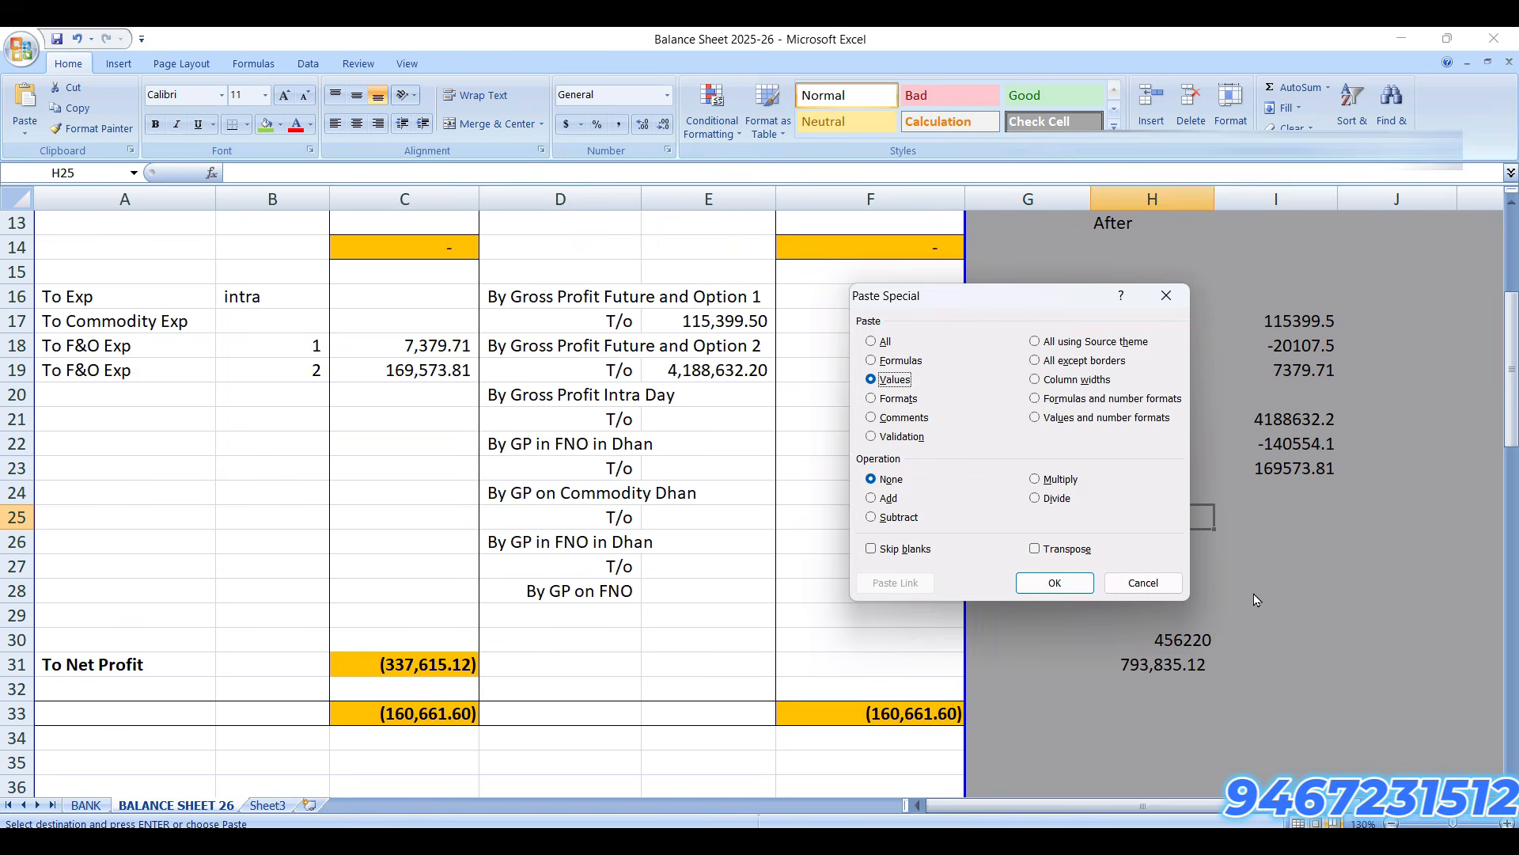
{"action": "key", "text": "Return"}
Step: Enter 765.3 as the Intra Day turnover in E21 and 765.3 as its gross profit amount in F21
{"action": "key", "text": "Down"}
{"action": "key", "text": "Down"}
{"action": "key", "text": "Left"}
{"action": "key", "text": "Left"}
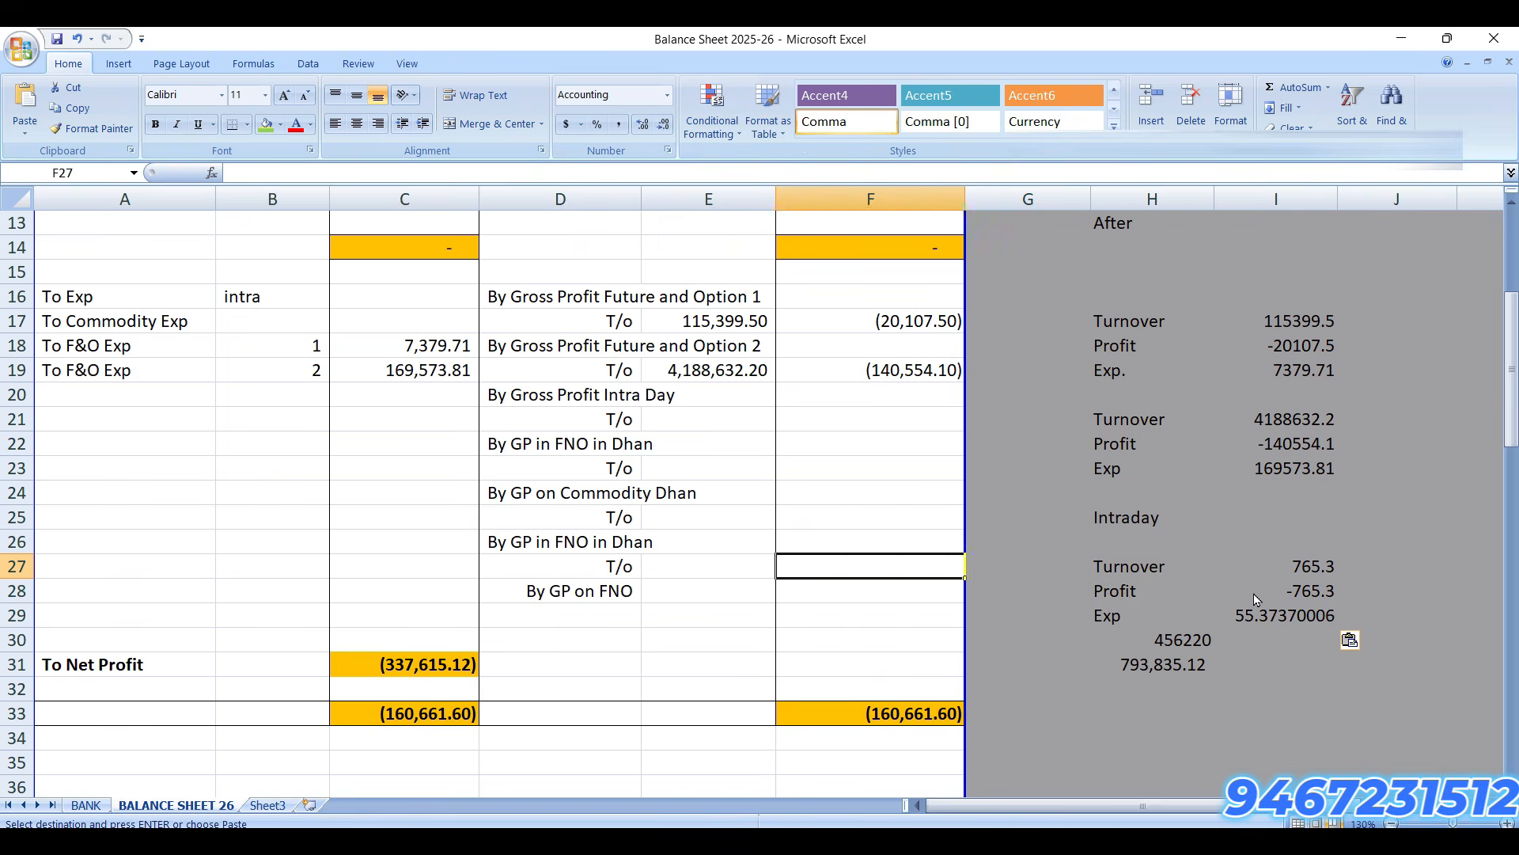
{"action": "key", "text": "Left"}
{"action": "key", "text": "Up"}
{"action": "key", "text": "Up"}
{"action": "key", "text": "Up"}
{"action": "key", "text": "Up"}
{"action": "key", "text": "Up"}
{"action": "key", "text": "Up"}
{"action": "key", "text": "Up"}
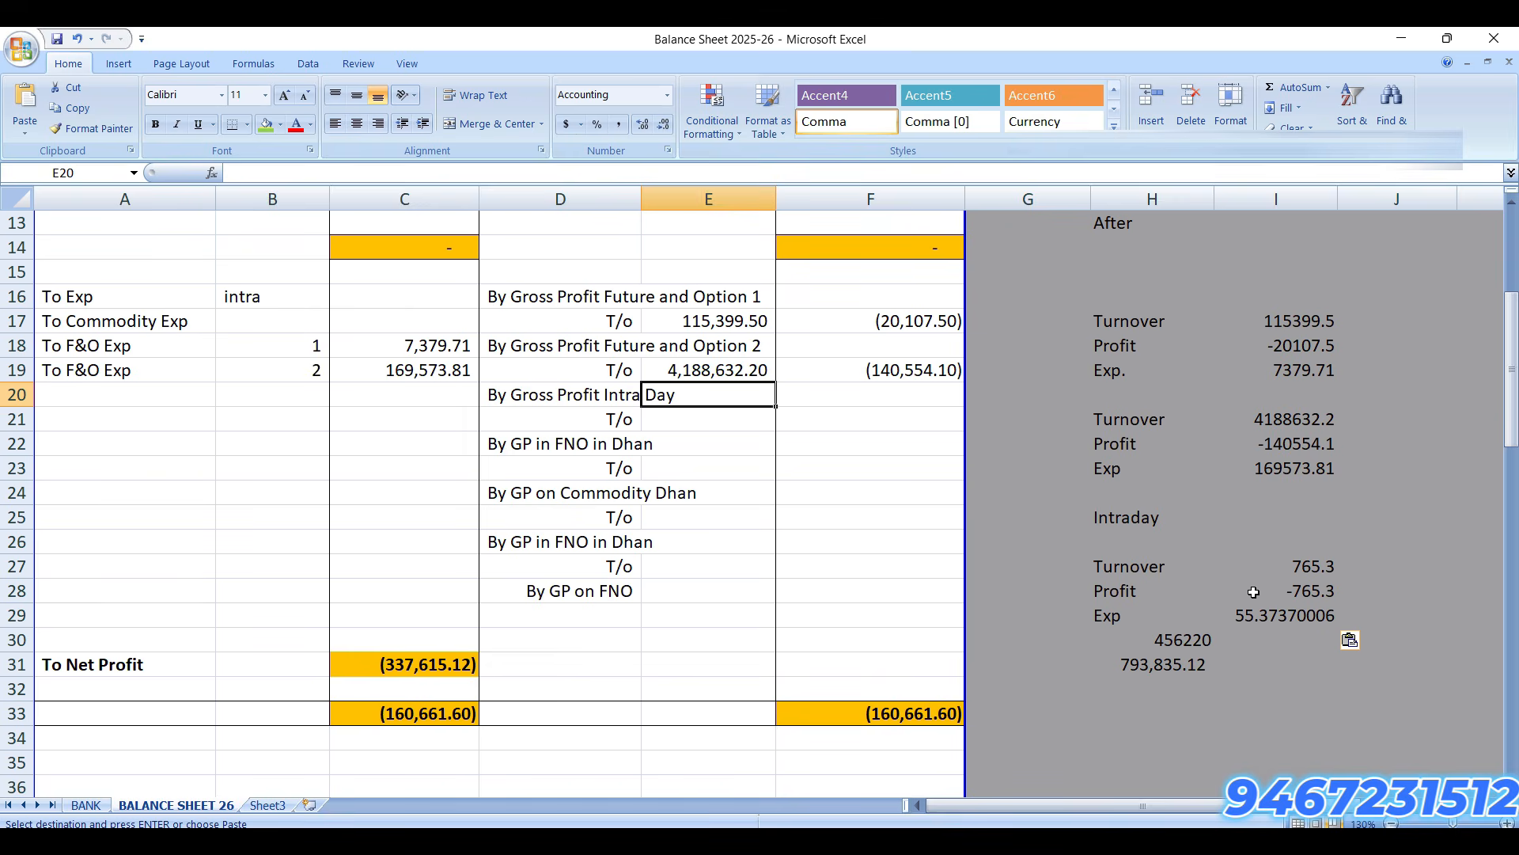
{"action": "key", "text": "Down"}
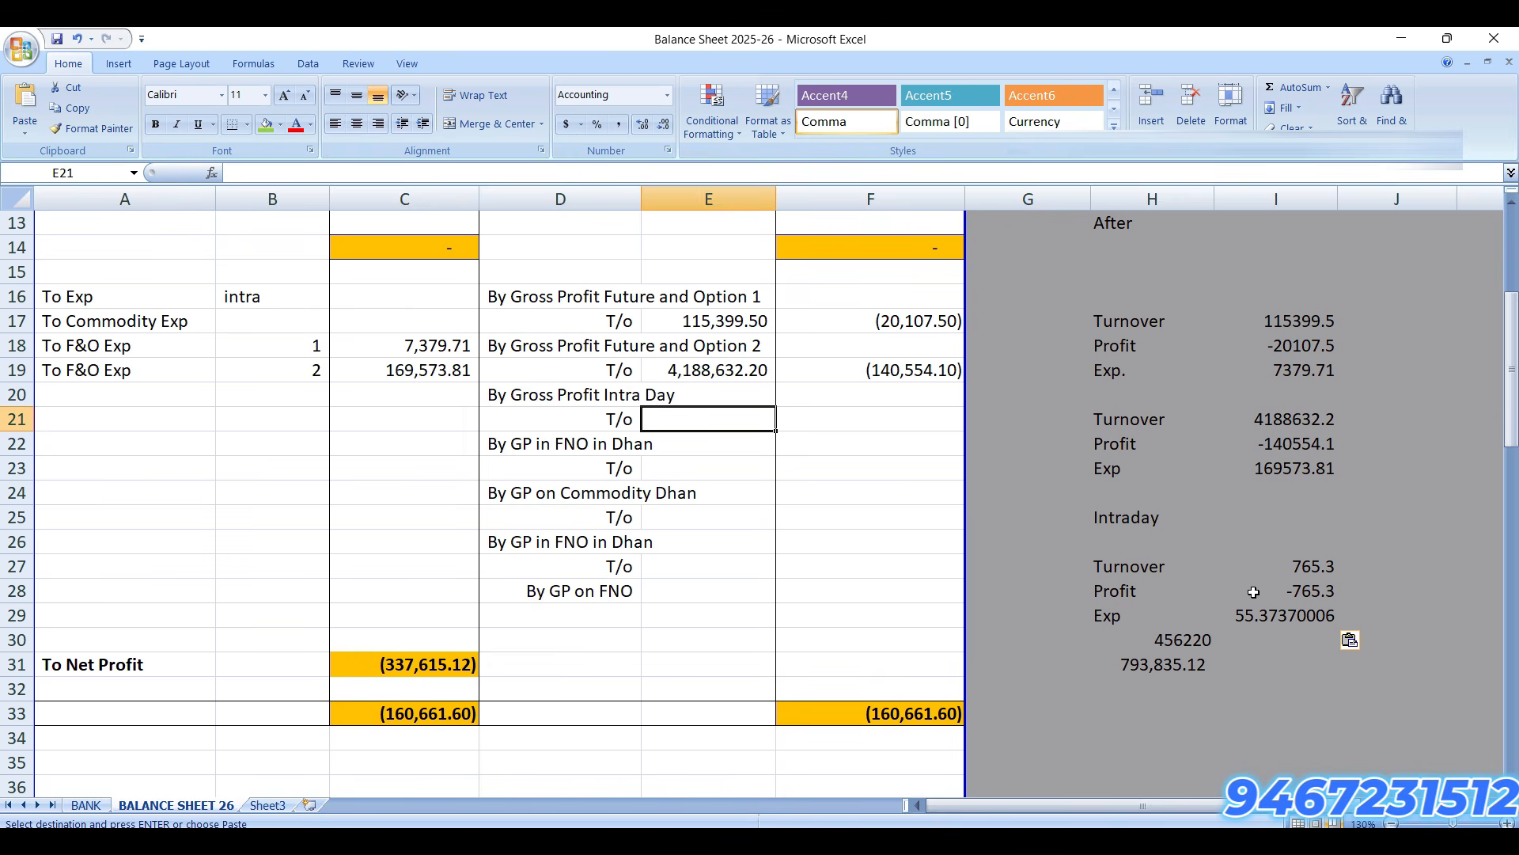
{"action": "type", "text": "765.3"}
{"action": "key", "text": "Tab"}
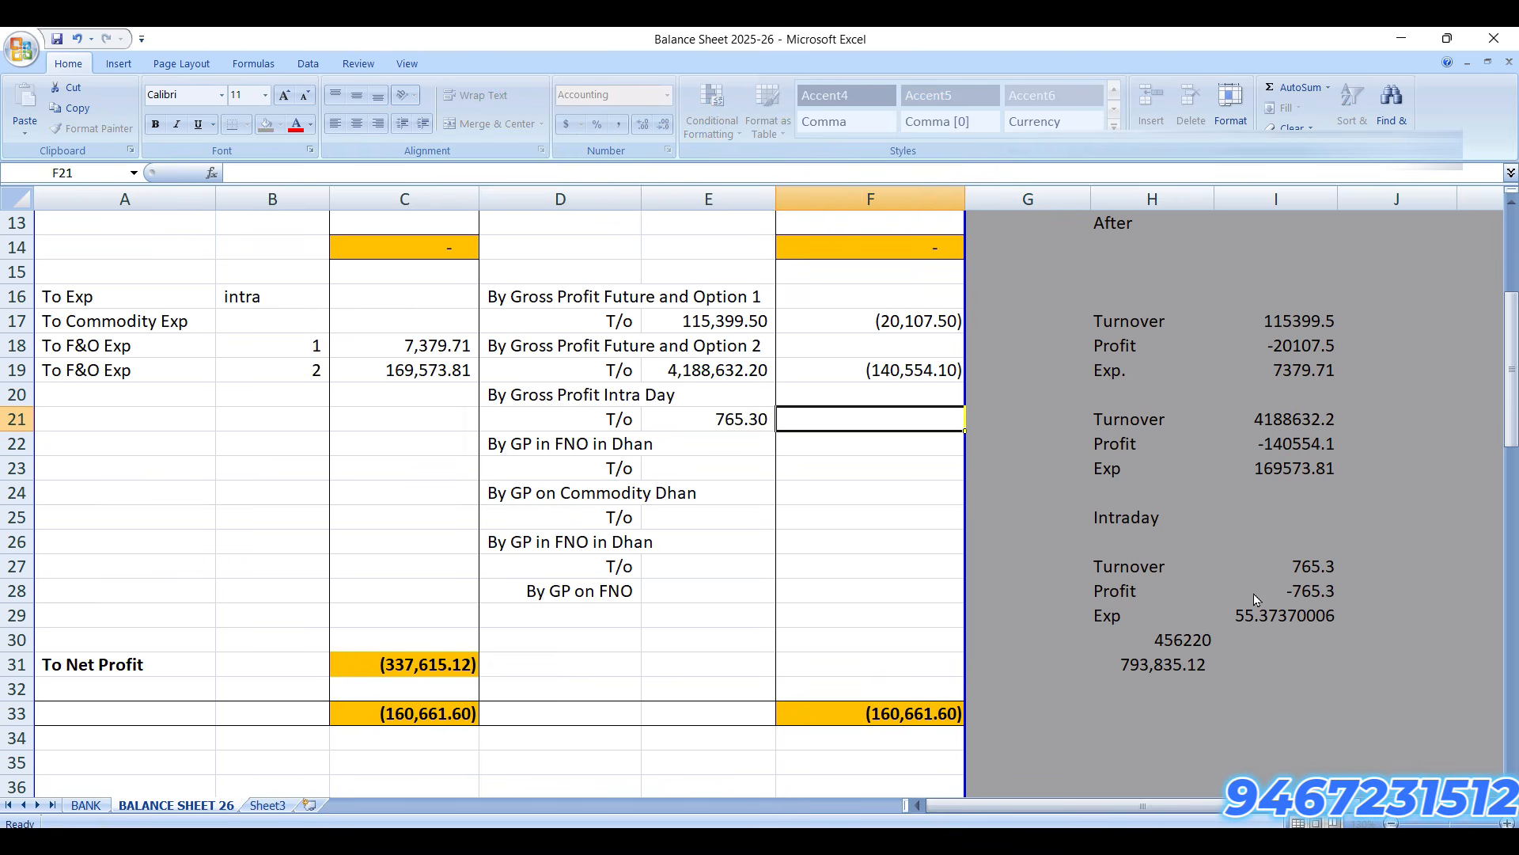
{"action": "type", "text": "765.3"}
{"action": "key", "text": "Return"}
Step: Add the expense label "To Intra Day Exp" in A20 and select its amount cell C20
{"action": "key", "text": "Up"}
{"action": "key", "text": "Left"}
{"action": "key", "text": "Left"}
{"action": "key", "text": "Left"}
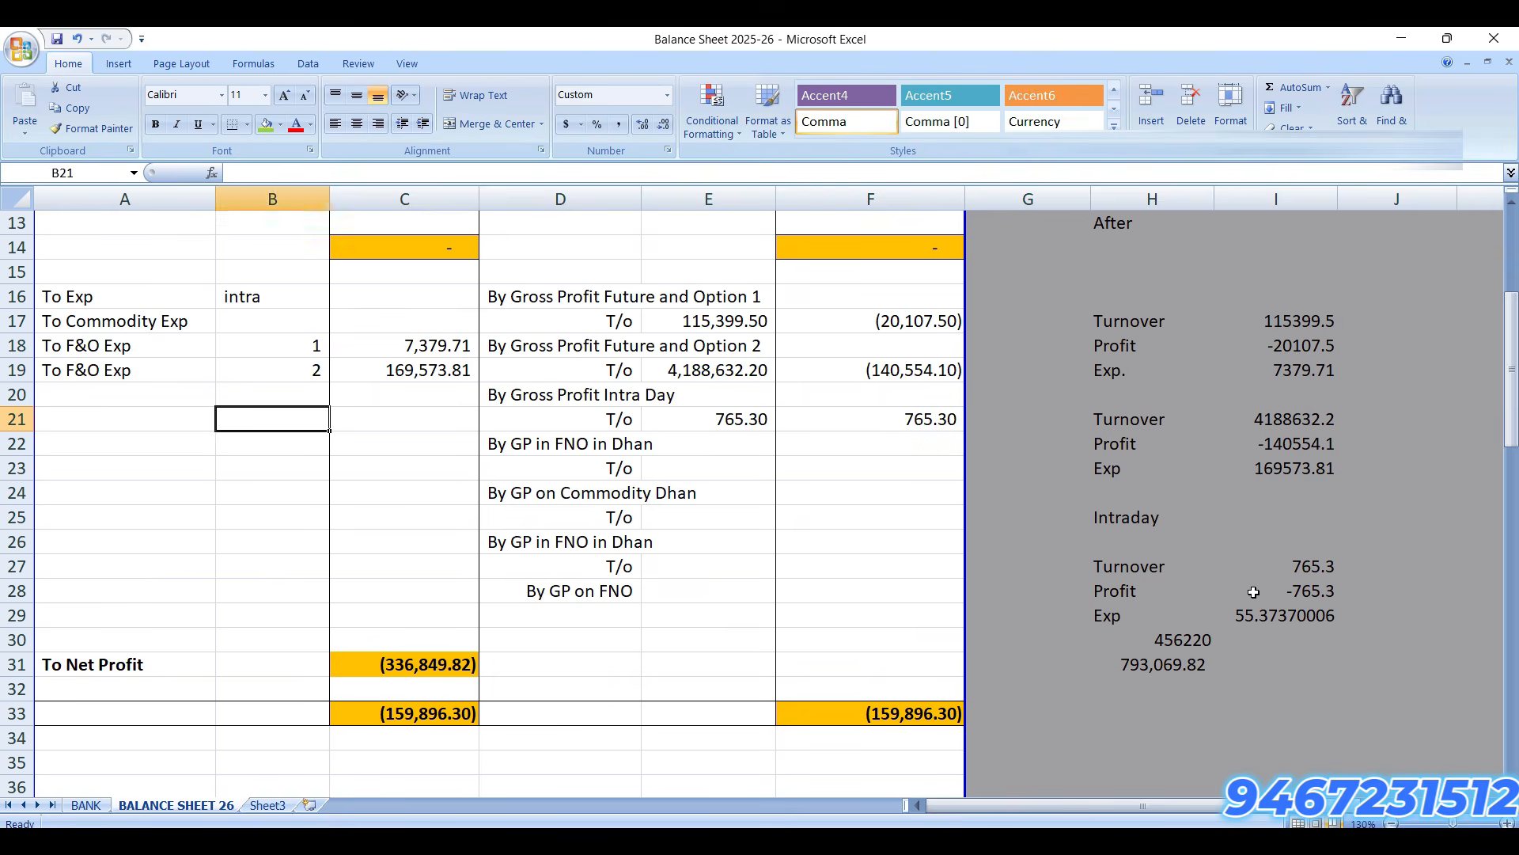
{"action": "key", "text": "Left"}
{"action": "key", "text": "Up"}
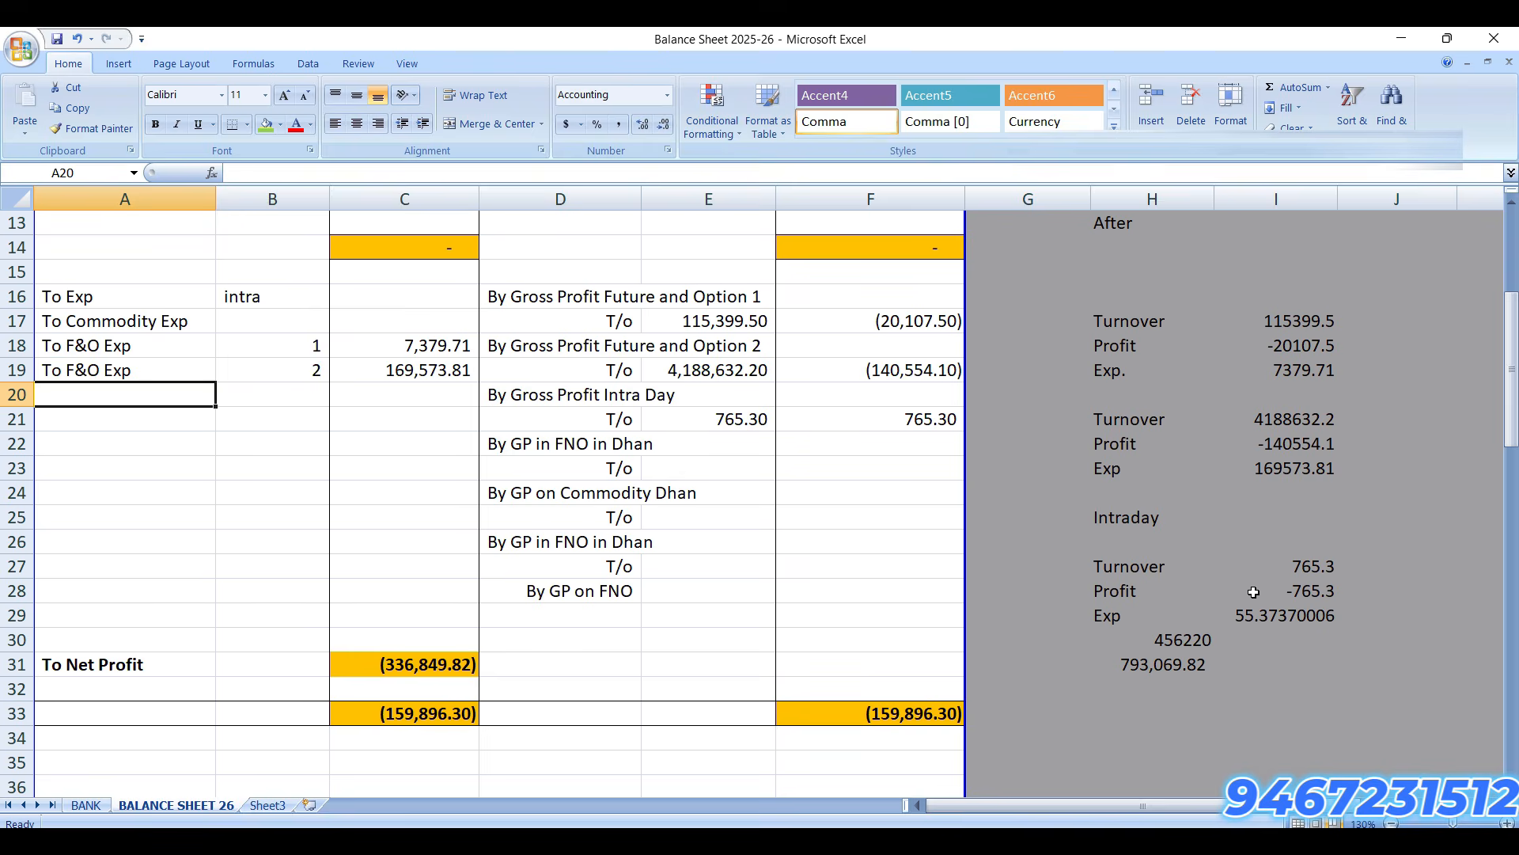
{"action": "type", "text": "To Intra "}
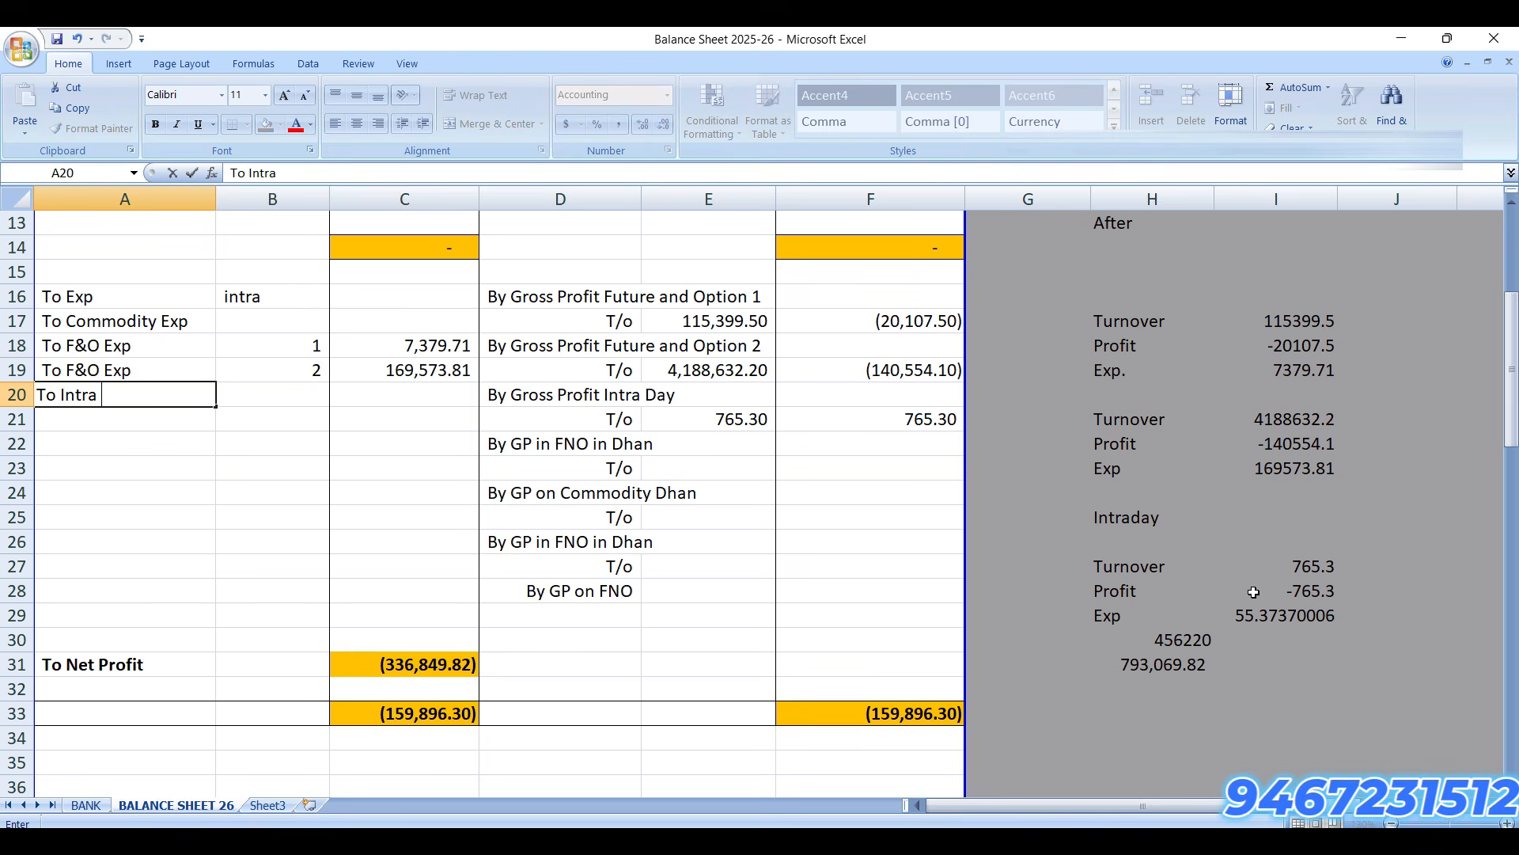
{"action": "type", "text": "Day Exp"}
{"action": "key", "text": "Right"}
{"action": "key", "text": "Right"}
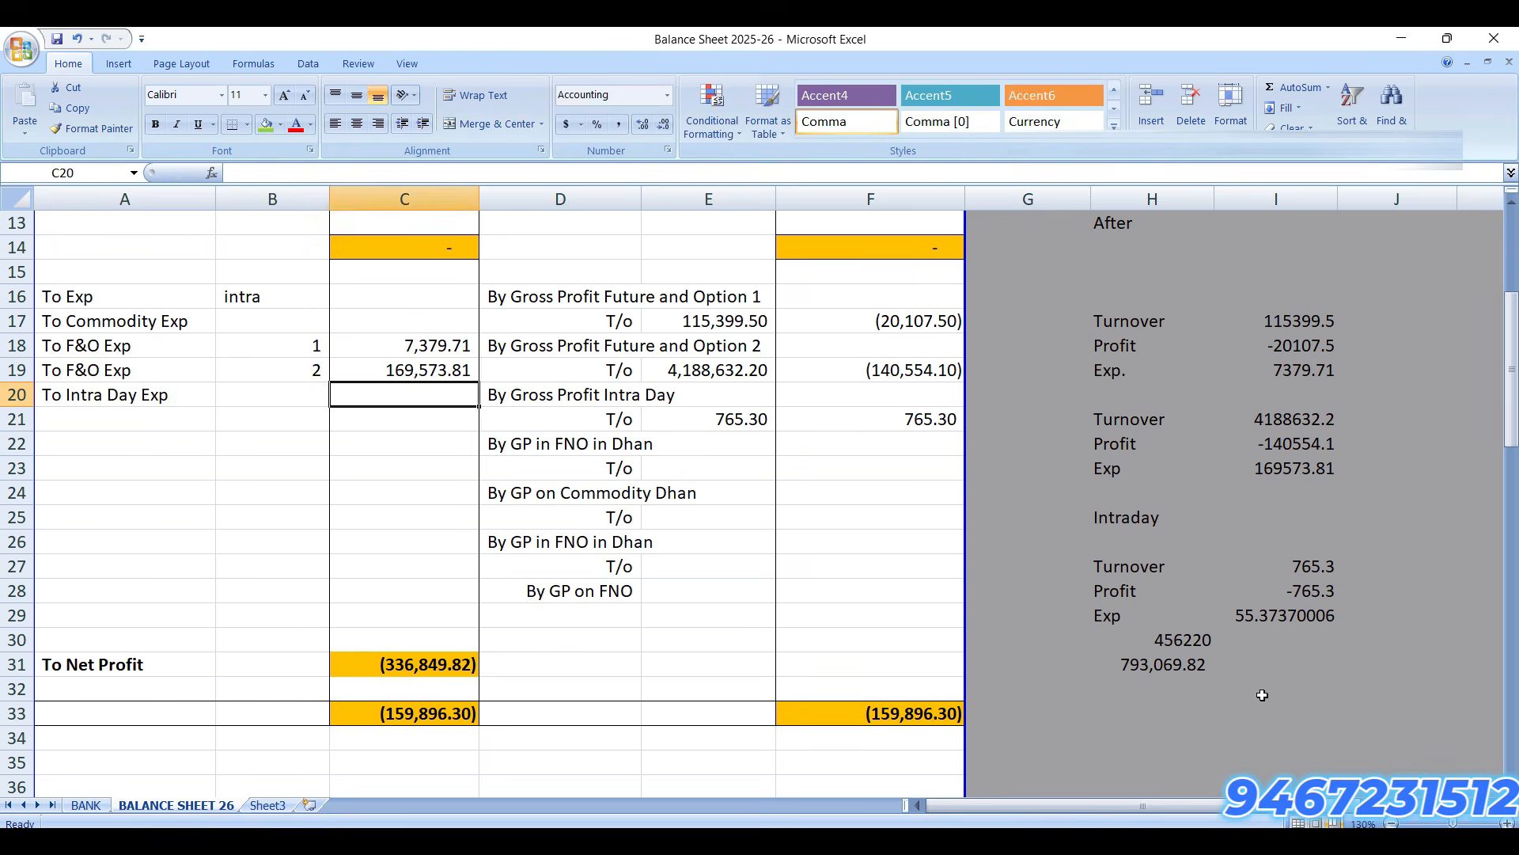
Step: Enter 55 as the Intra Day expense amount in C20
{"action": "type", "text": "4"}
{"action": "key", "text": "Escape"}
{"action": "type", "text": "5"}
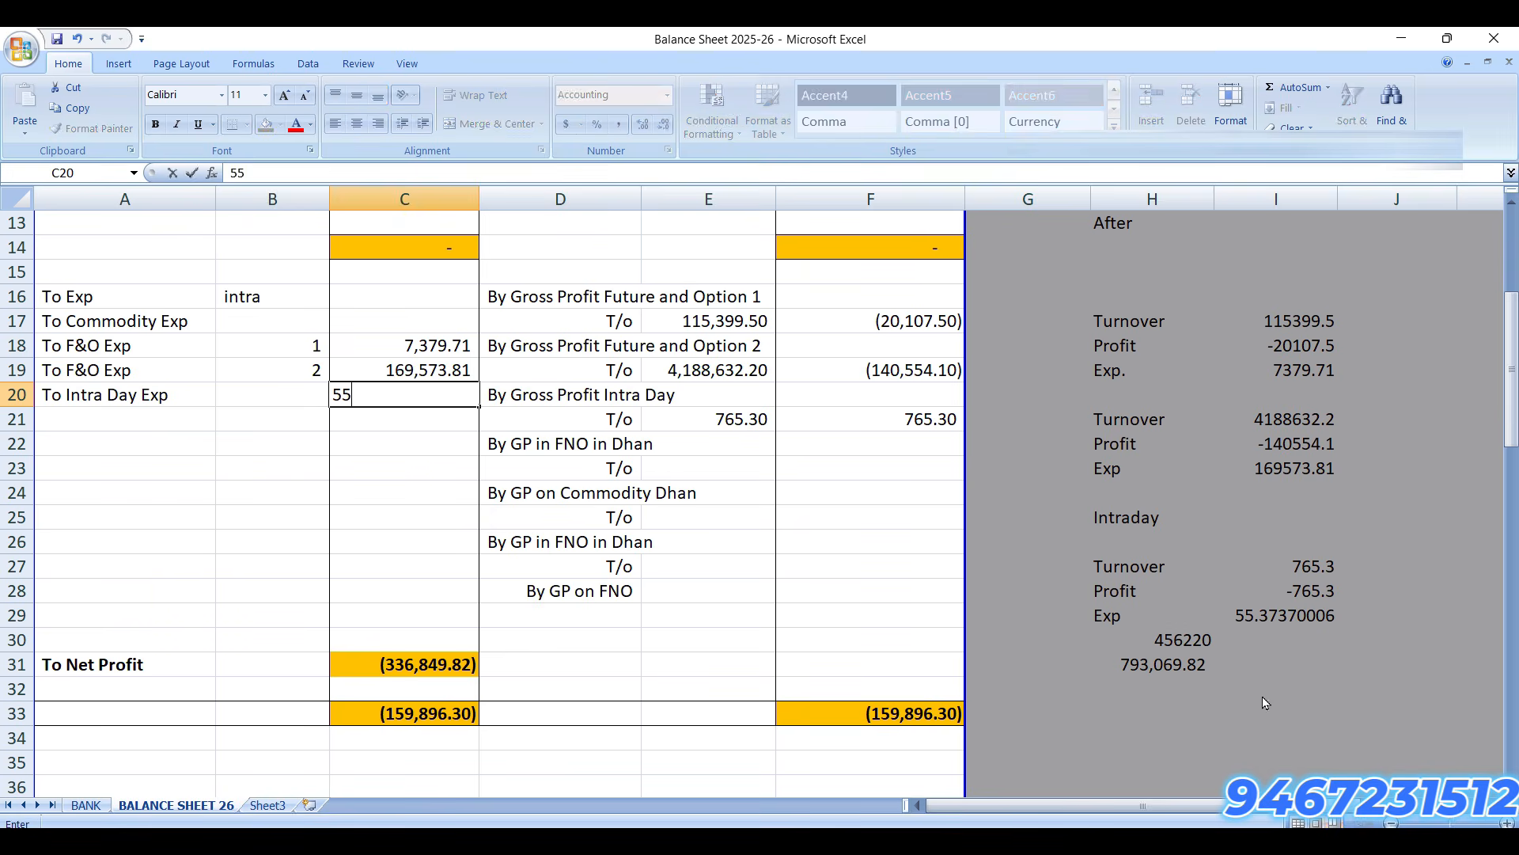
{"action": "type", "text": "5"}
{"action": "key", "text": "Return"}
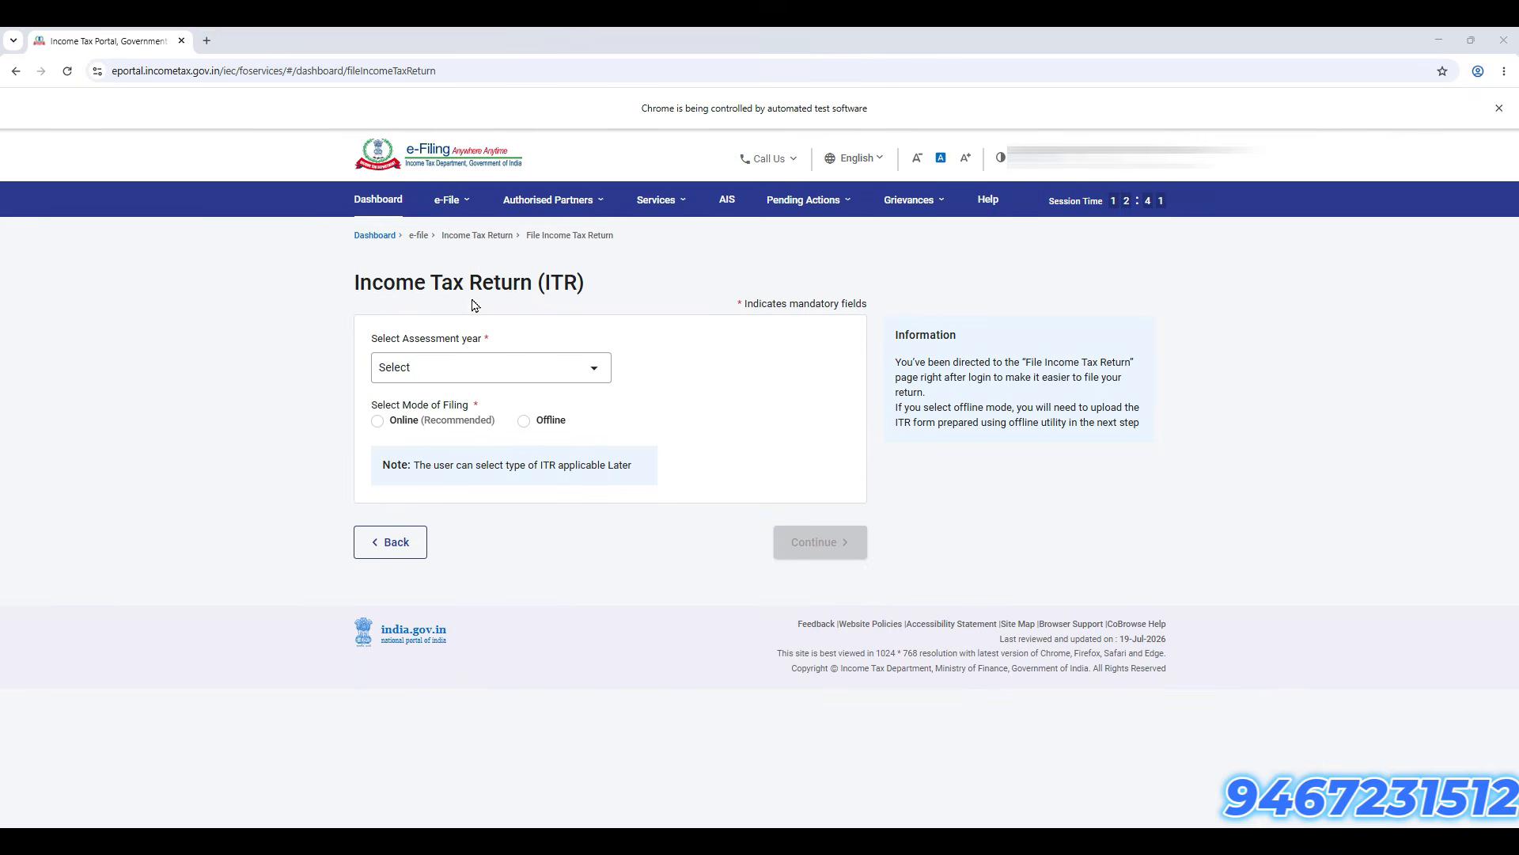
Step: Switch to the Income Tax e-Filing portal in the browser and begin filing an income tax return for assessment year 2026-27 in Online mode
{"action": "left_click", "coordinate": [447, 200]}
{"action": "mouse_move", "coordinate": [460, 235]}
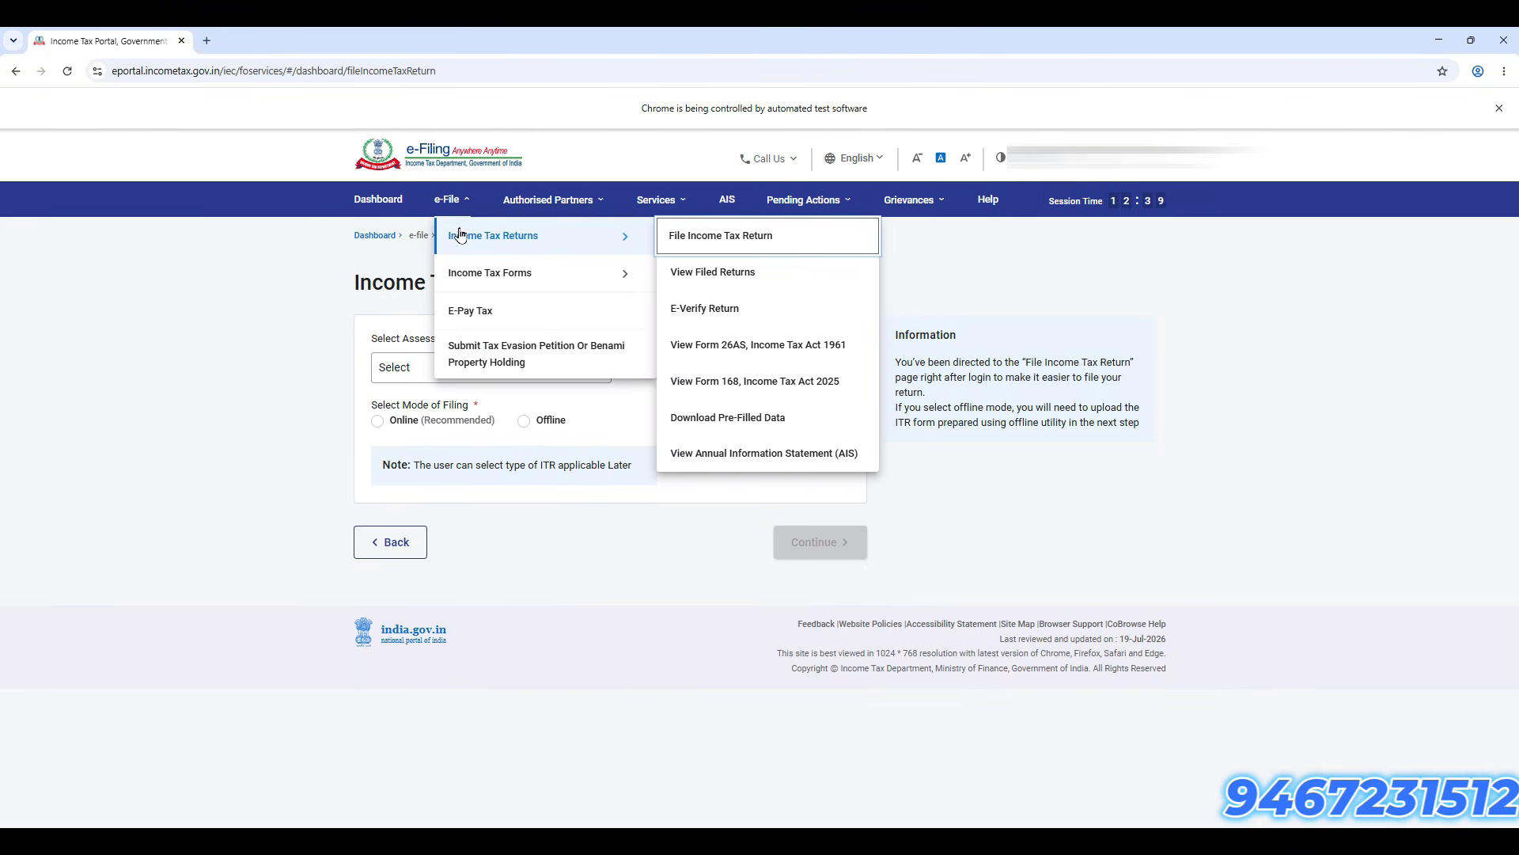
{"action": "left_click", "coordinate": [788, 247]}
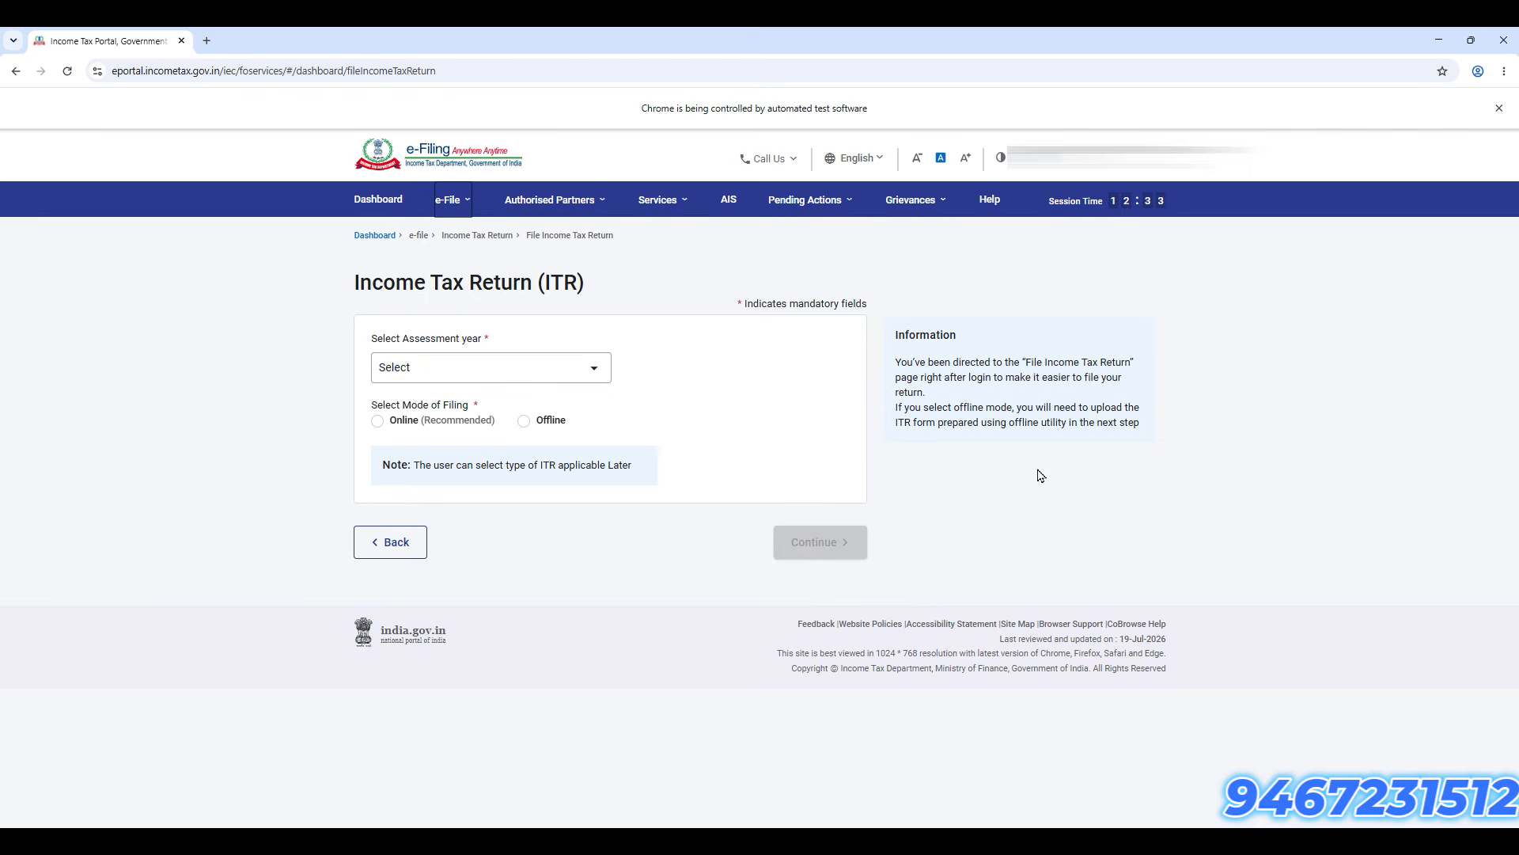
{"action": "left_click", "coordinate": [566, 365]}
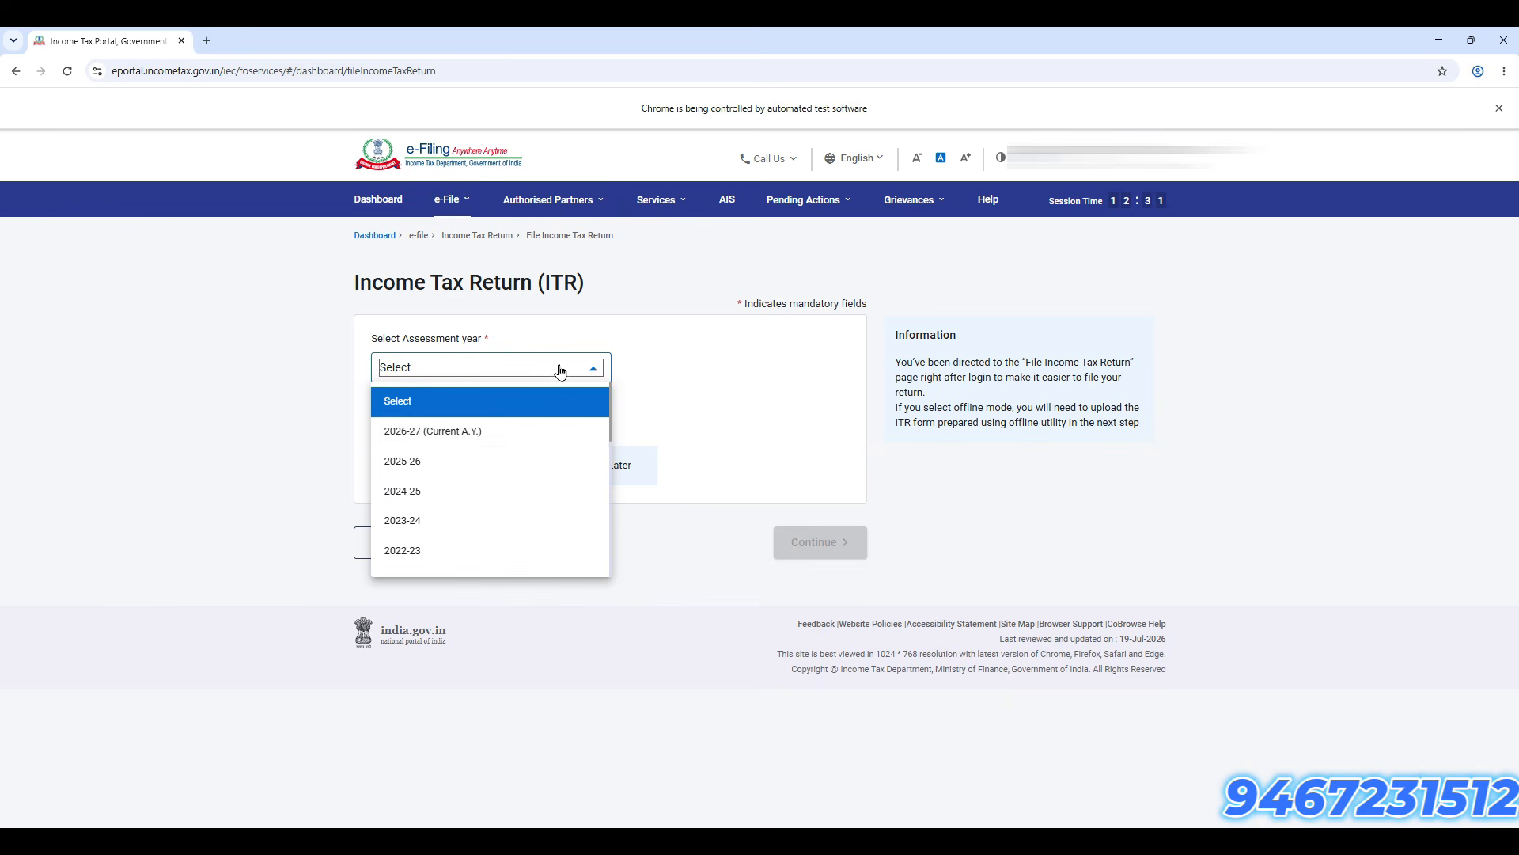
{"action": "left_click", "coordinate": [527, 441]}
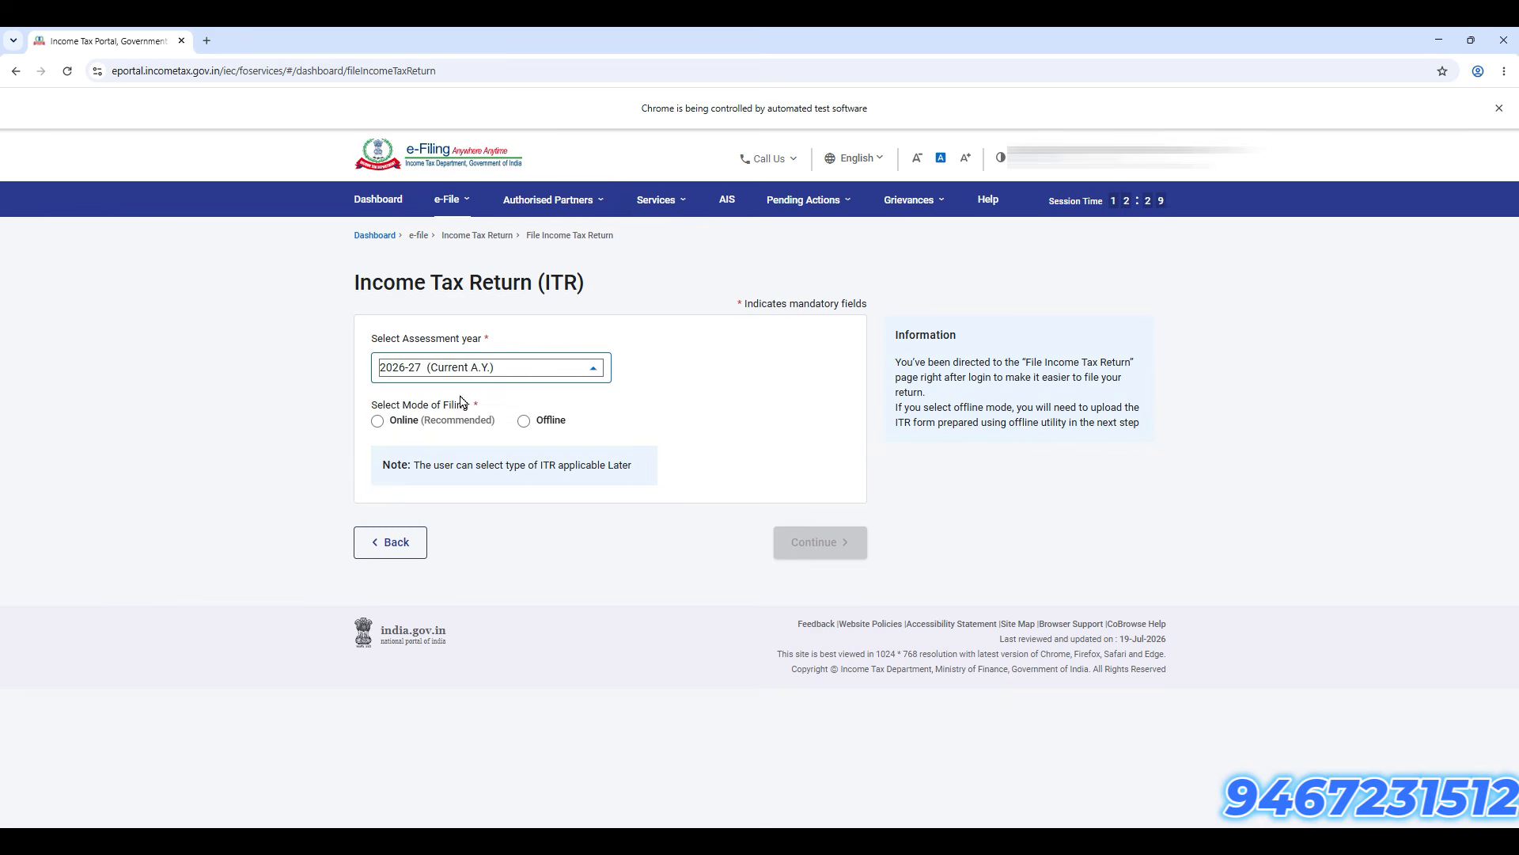
{"action": "left_click", "coordinate": [380, 422]}
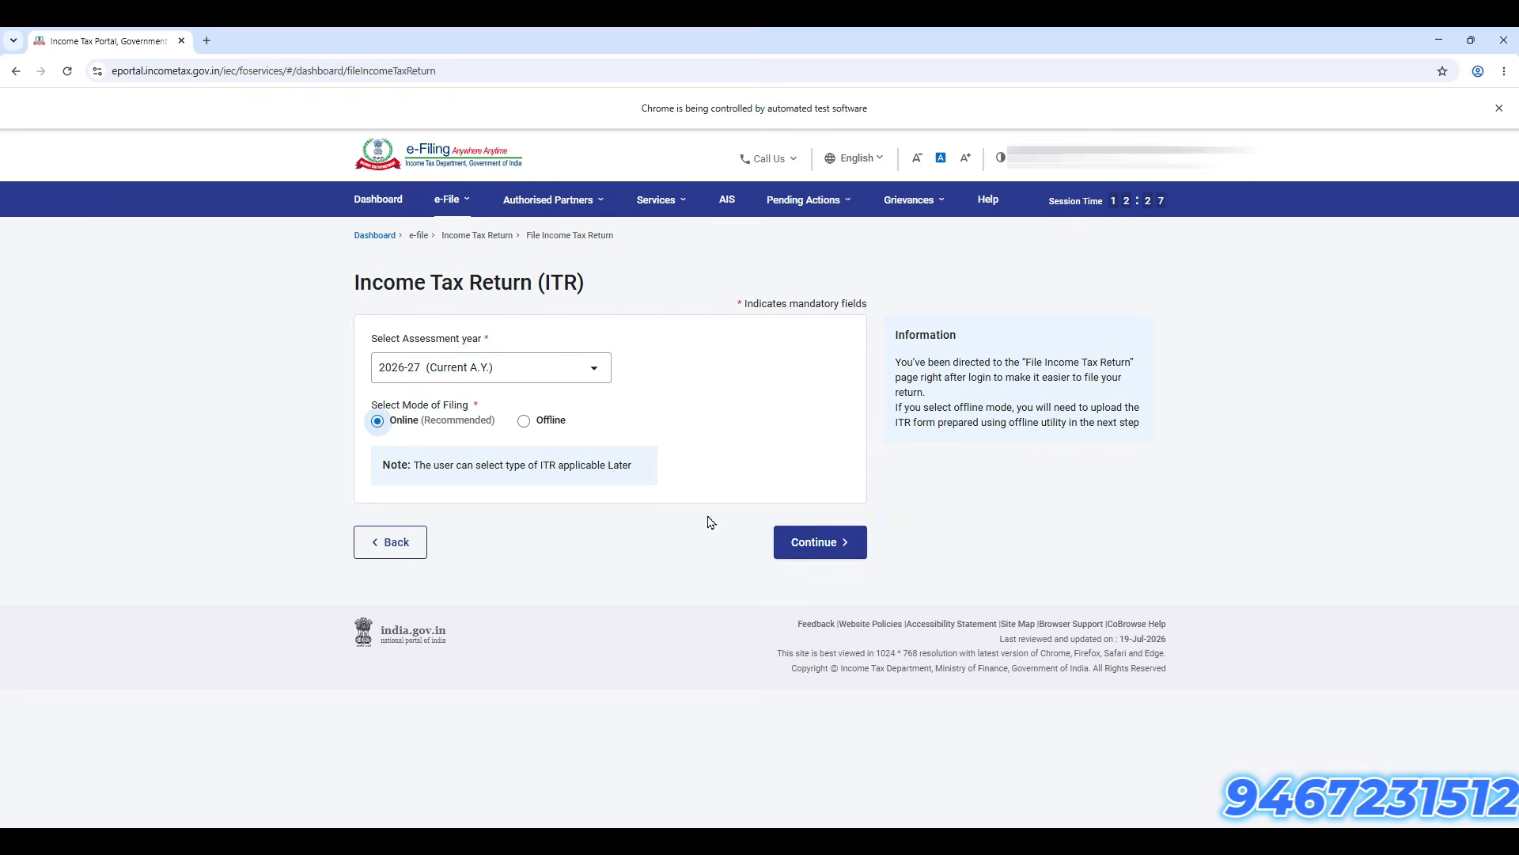
{"action": "left_click", "coordinate": [837, 549]}
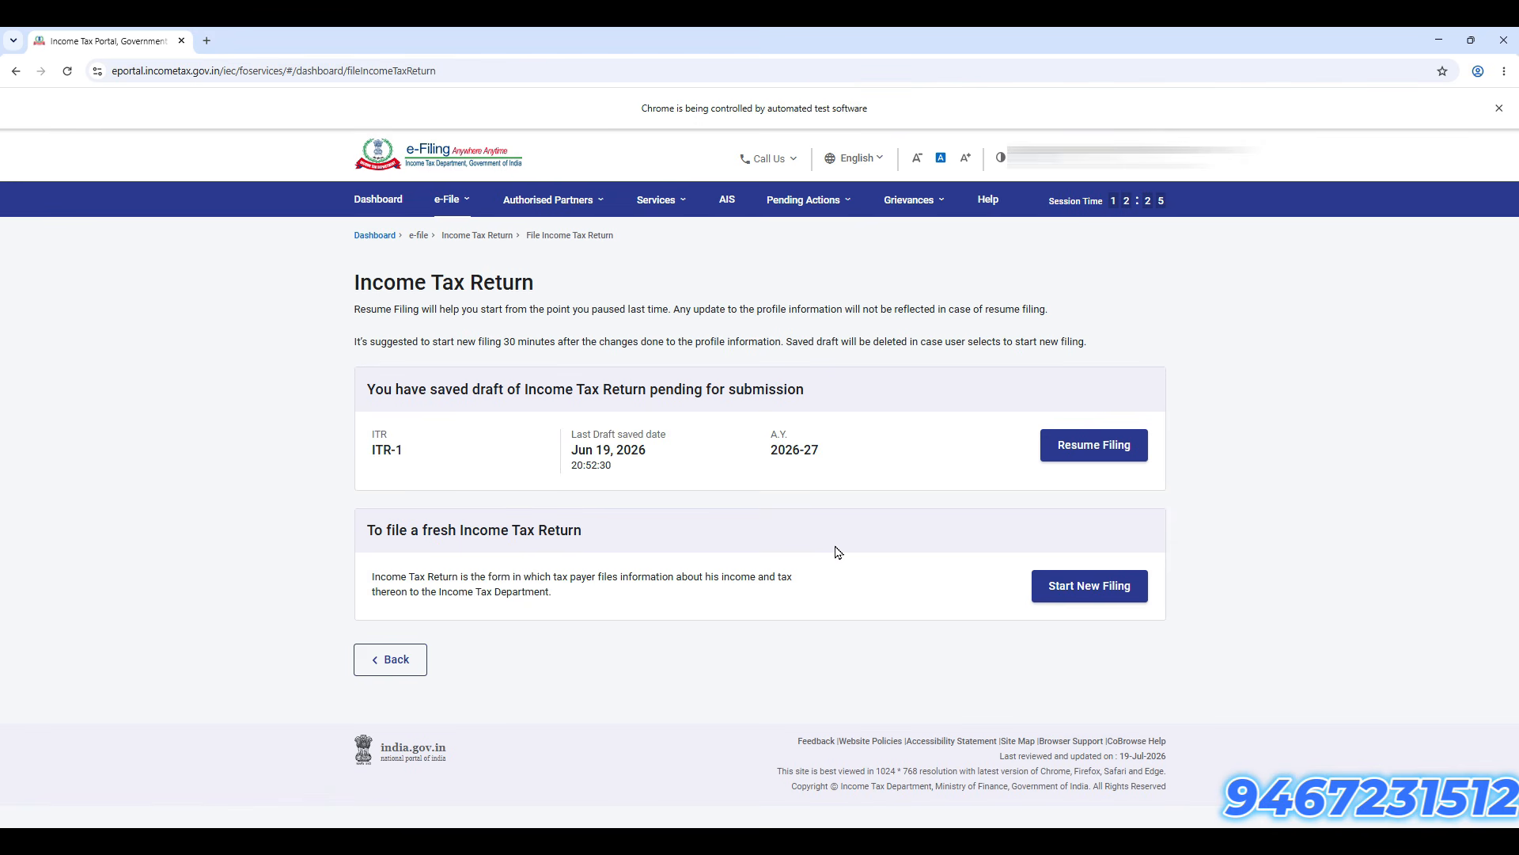
Step: Start a new filing with Individual status and proceed with the ITR-3 form
{"action": "left_click", "coordinate": [1089, 589]}
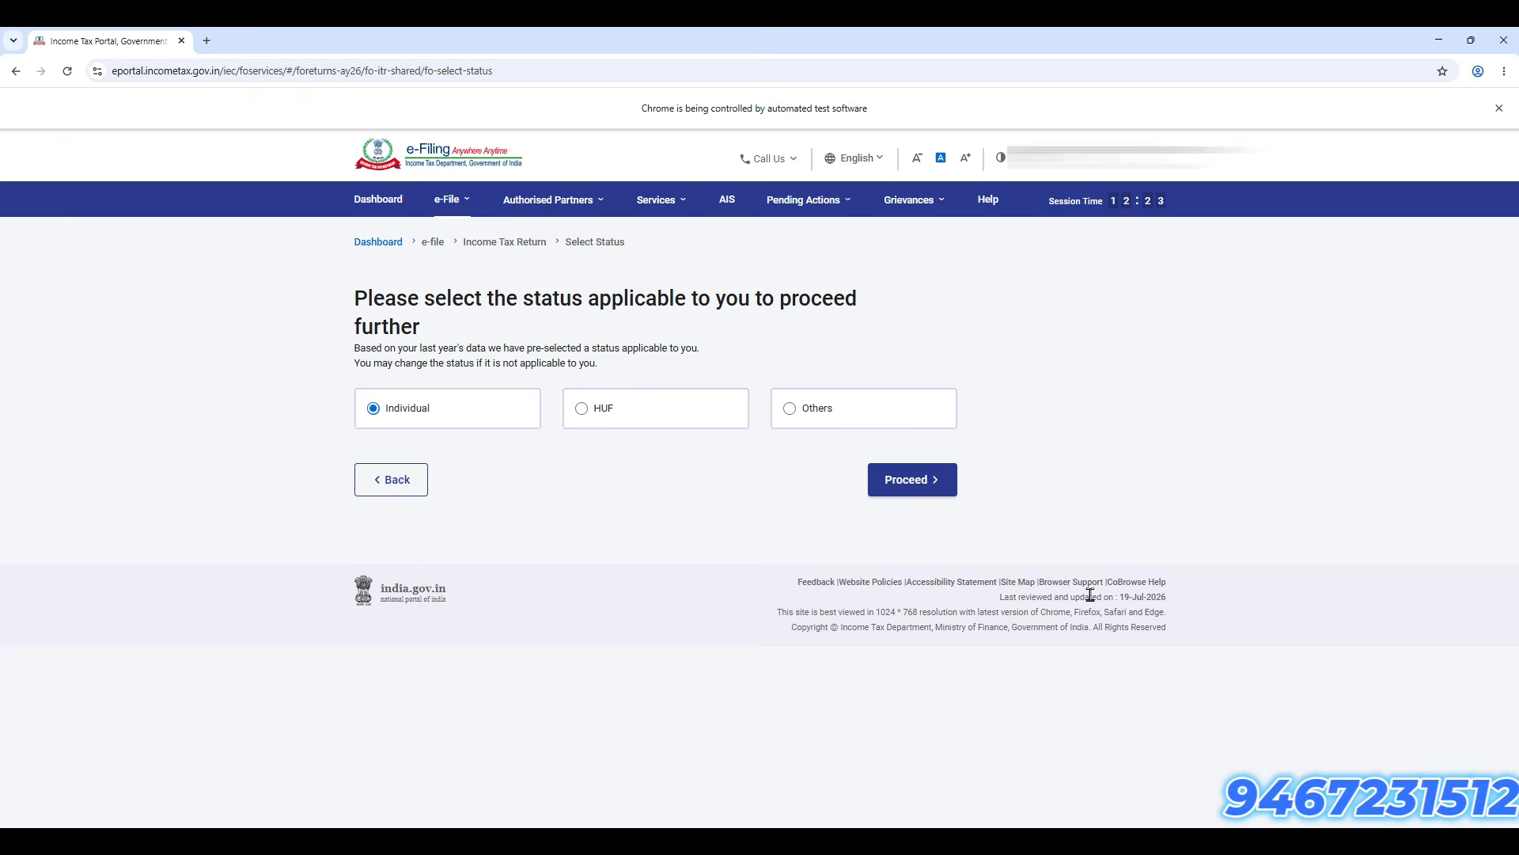
{"action": "left_click", "coordinate": [935, 486]}
{"action": "left_click", "coordinate": [773, 405]}
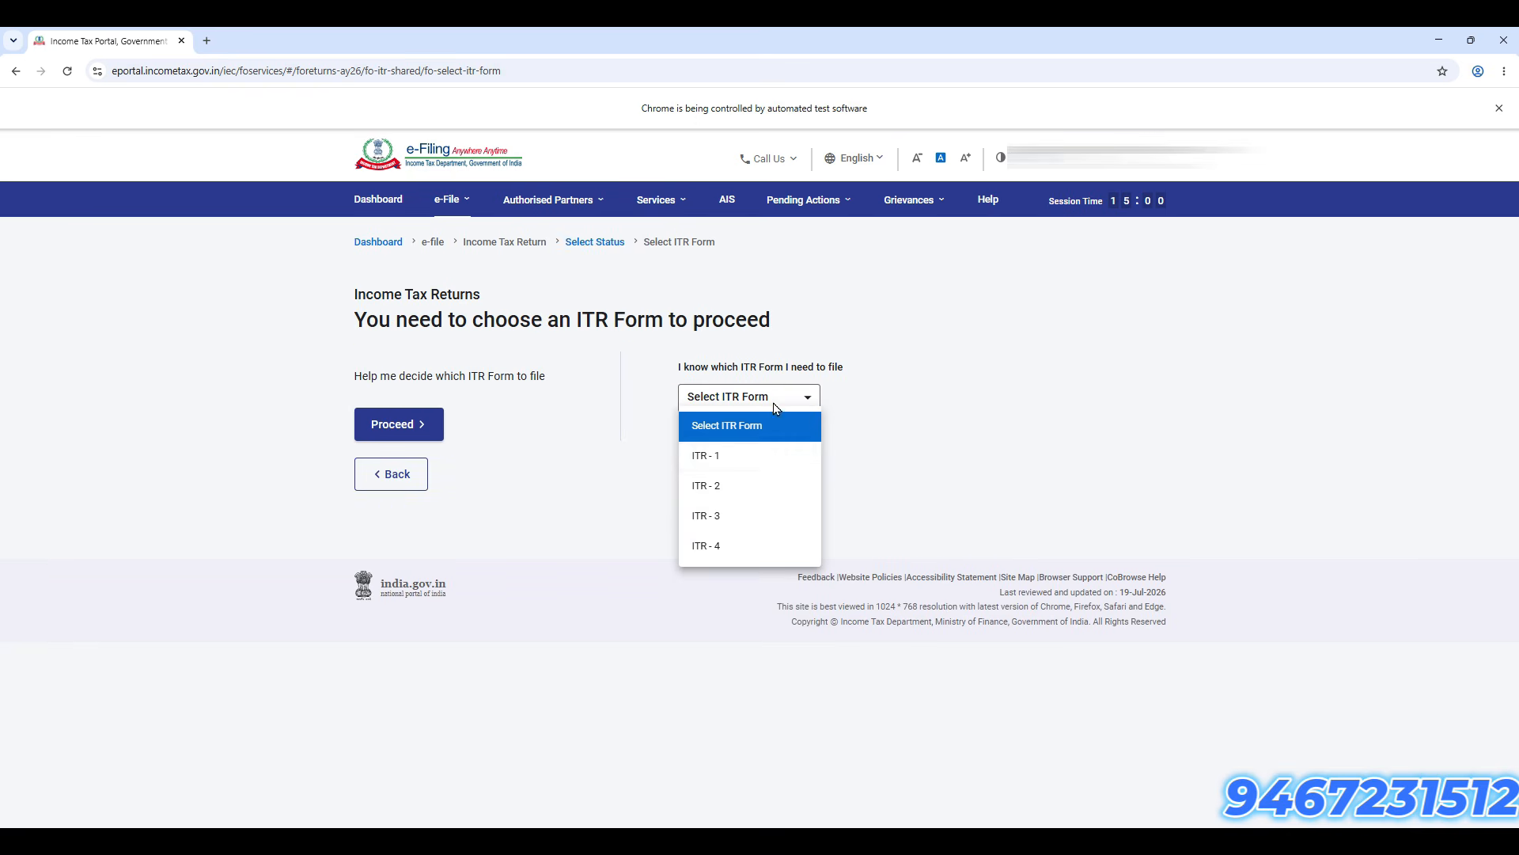
{"action": "left_click", "coordinate": [760, 512]}
{"action": "left_click", "coordinate": [754, 472]}
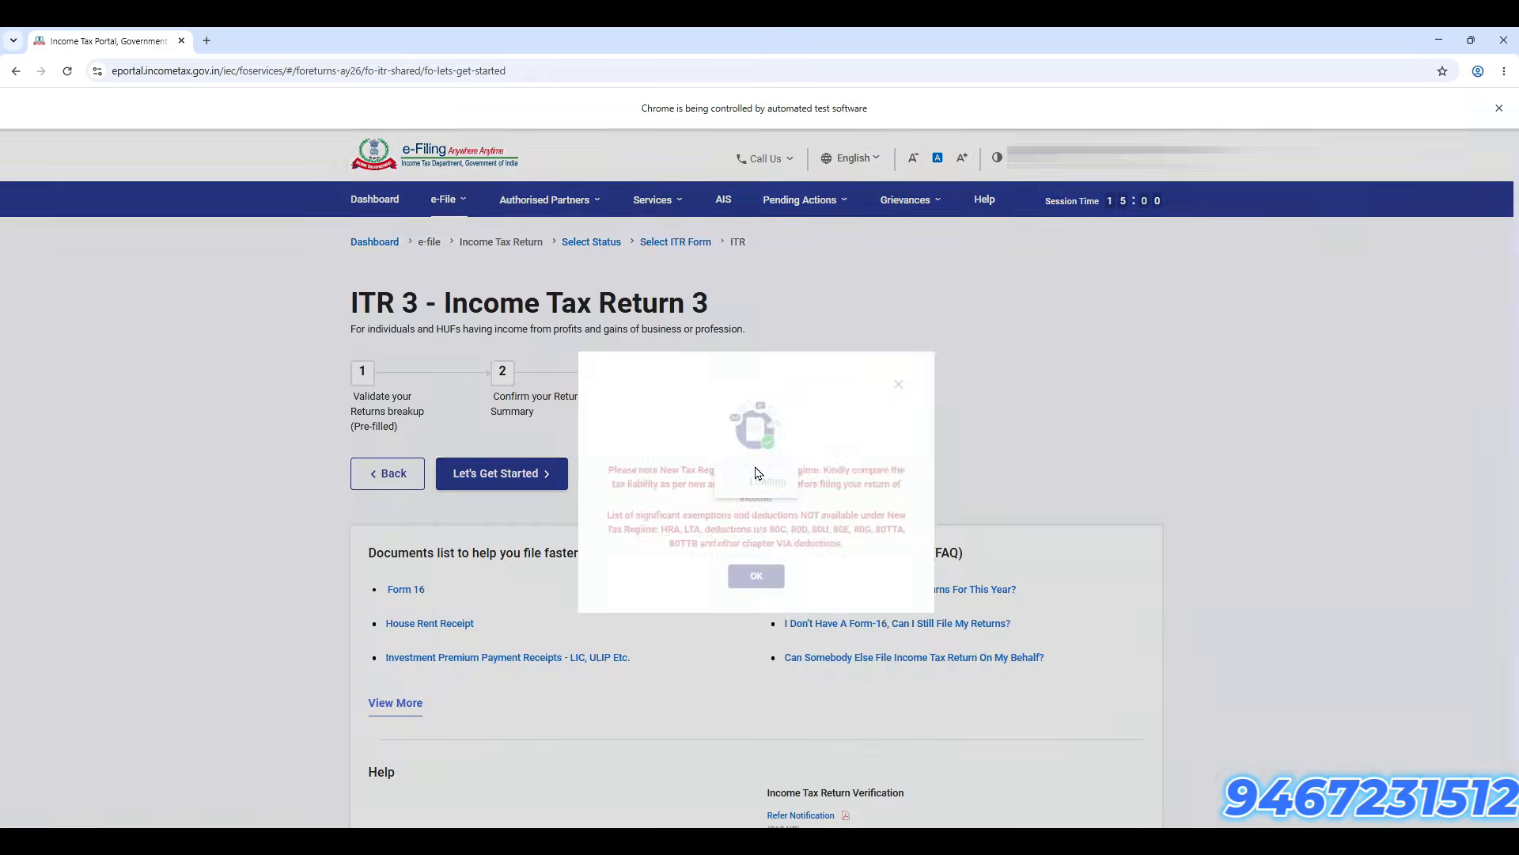
Step: Acknowledge the tax regime notice, get started with ITR-3 and give Others as the reason for filing the return
{"action": "left_click", "coordinate": [757, 581]}
{"action": "left_click", "coordinate": [500, 483]}
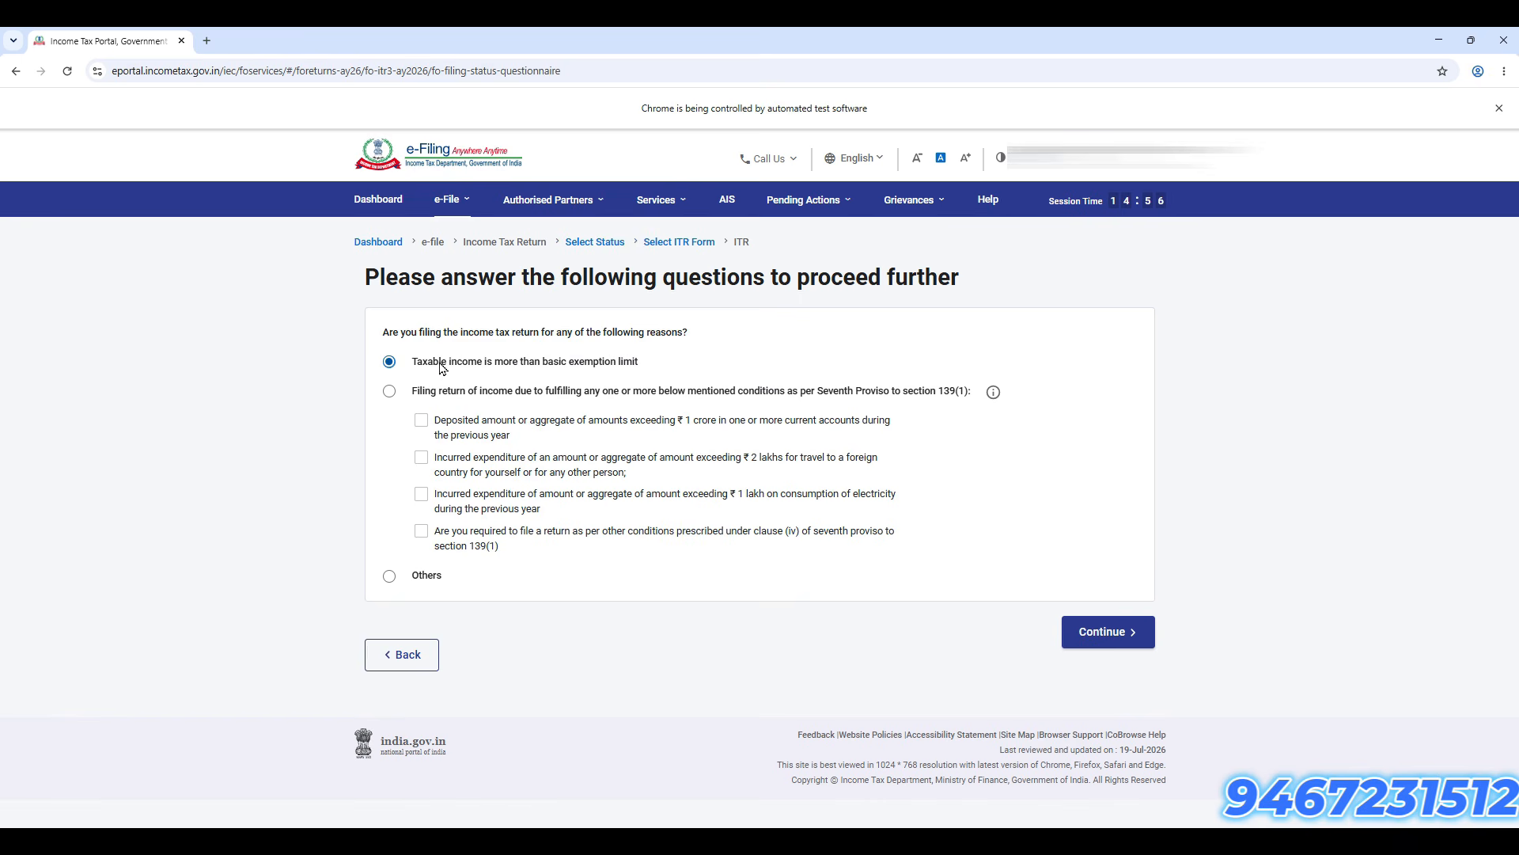
{"action": "left_click", "coordinate": [389, 577]}
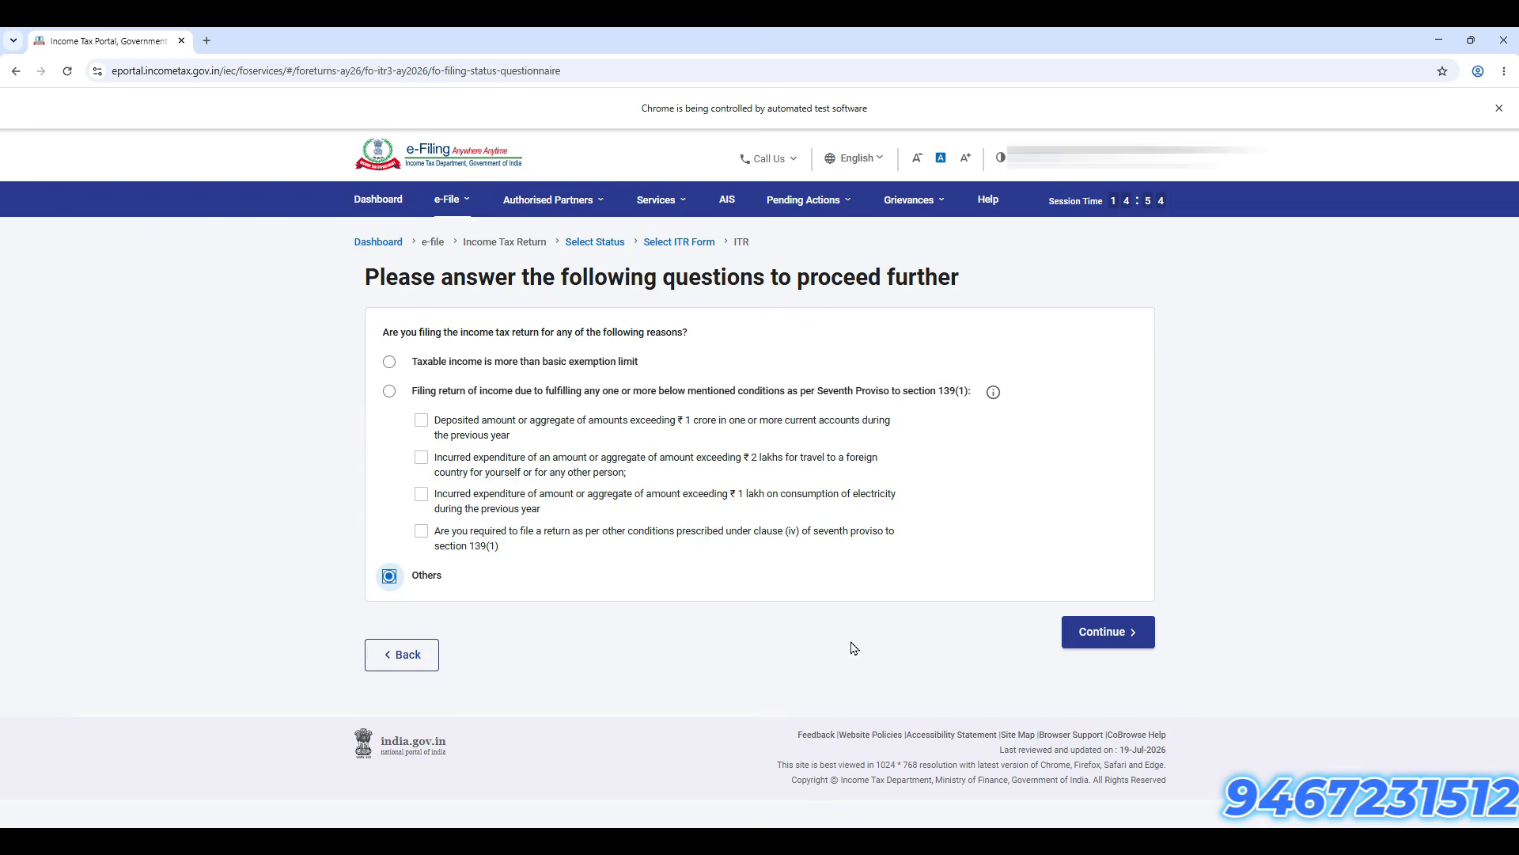
{"action": "left_click", "coordinate": [1129, 631]}
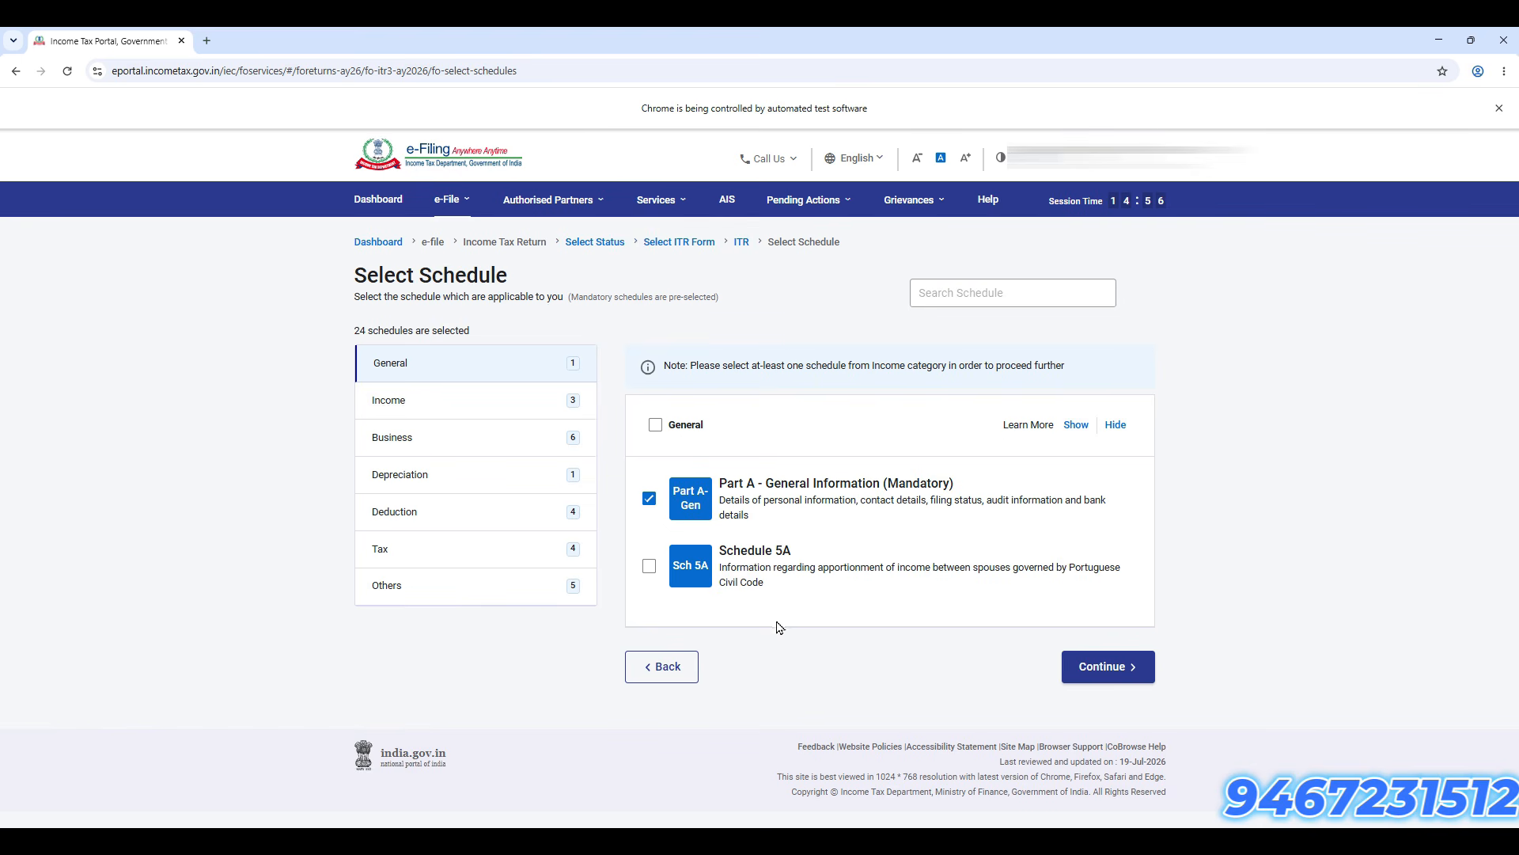
Step: Review the Income and Business schedules, deselect Schedule UD under Depreciation, and continue with the schedule selection
{"action": "left_click", "coordinate": [524, 404]}
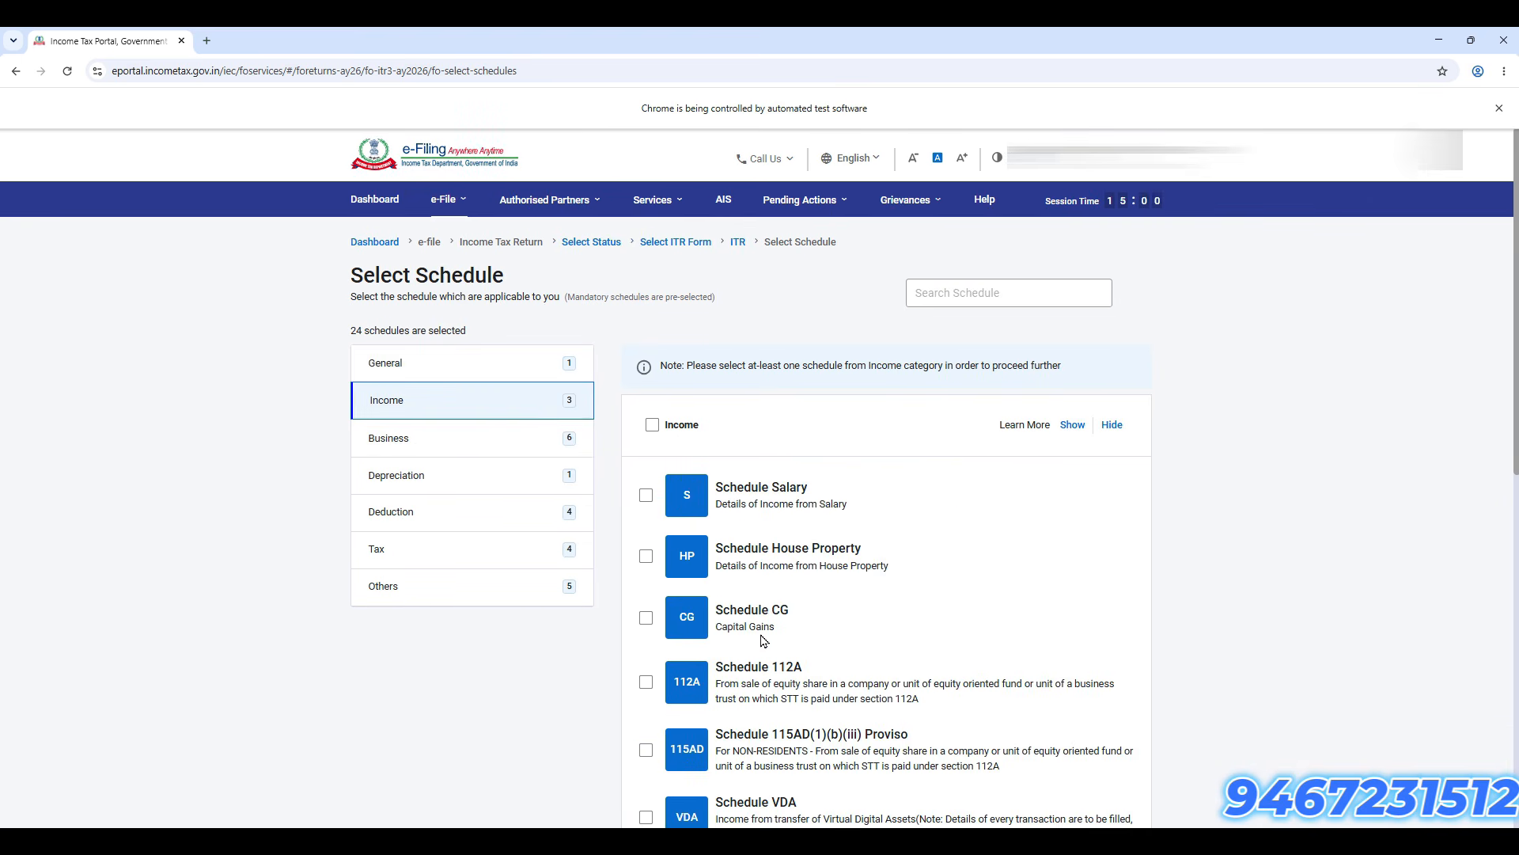
{"action": "scroll", "coordinate": [761, 638], "scroll_direction": "down", "scroll_amount": 2}
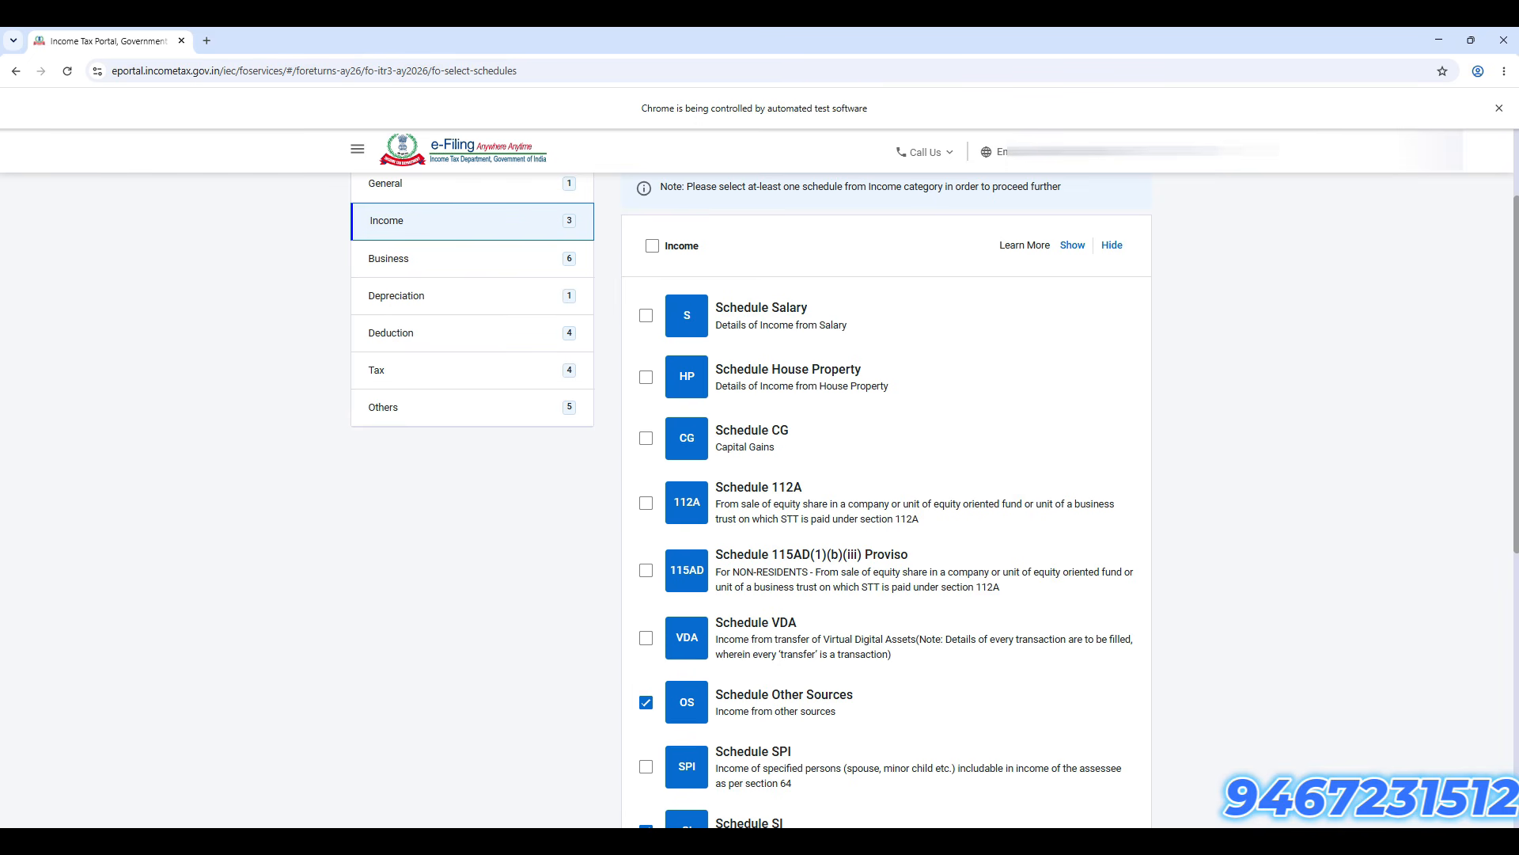
{"action": "left_click", "coordinate": [475, 268]}
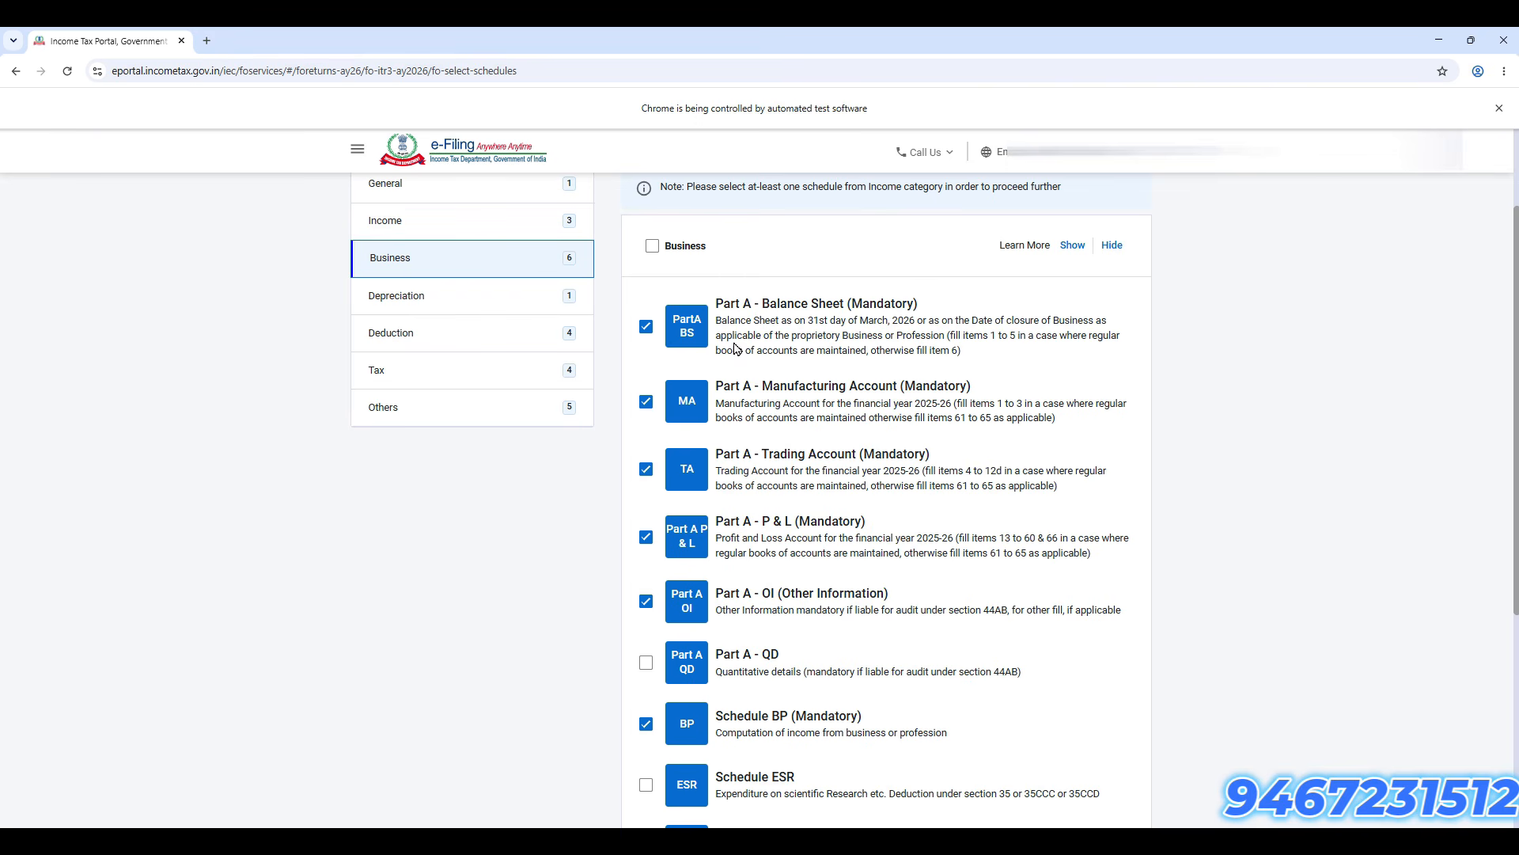
{"action": "left_click", "coordinate": [471, 302]}
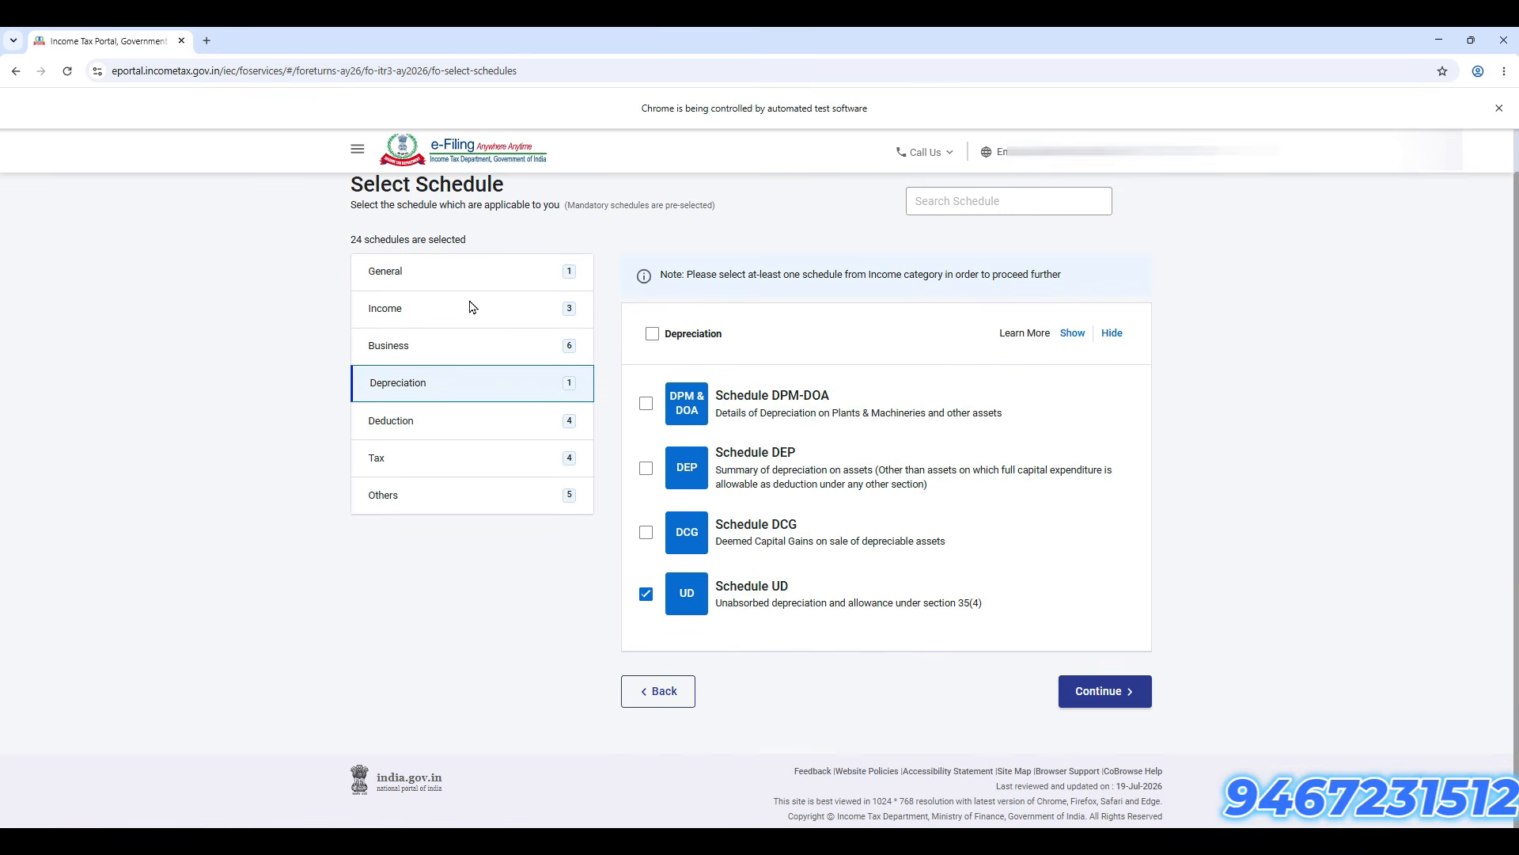
{"action": "left_click", "coordinate": [646, 595]}
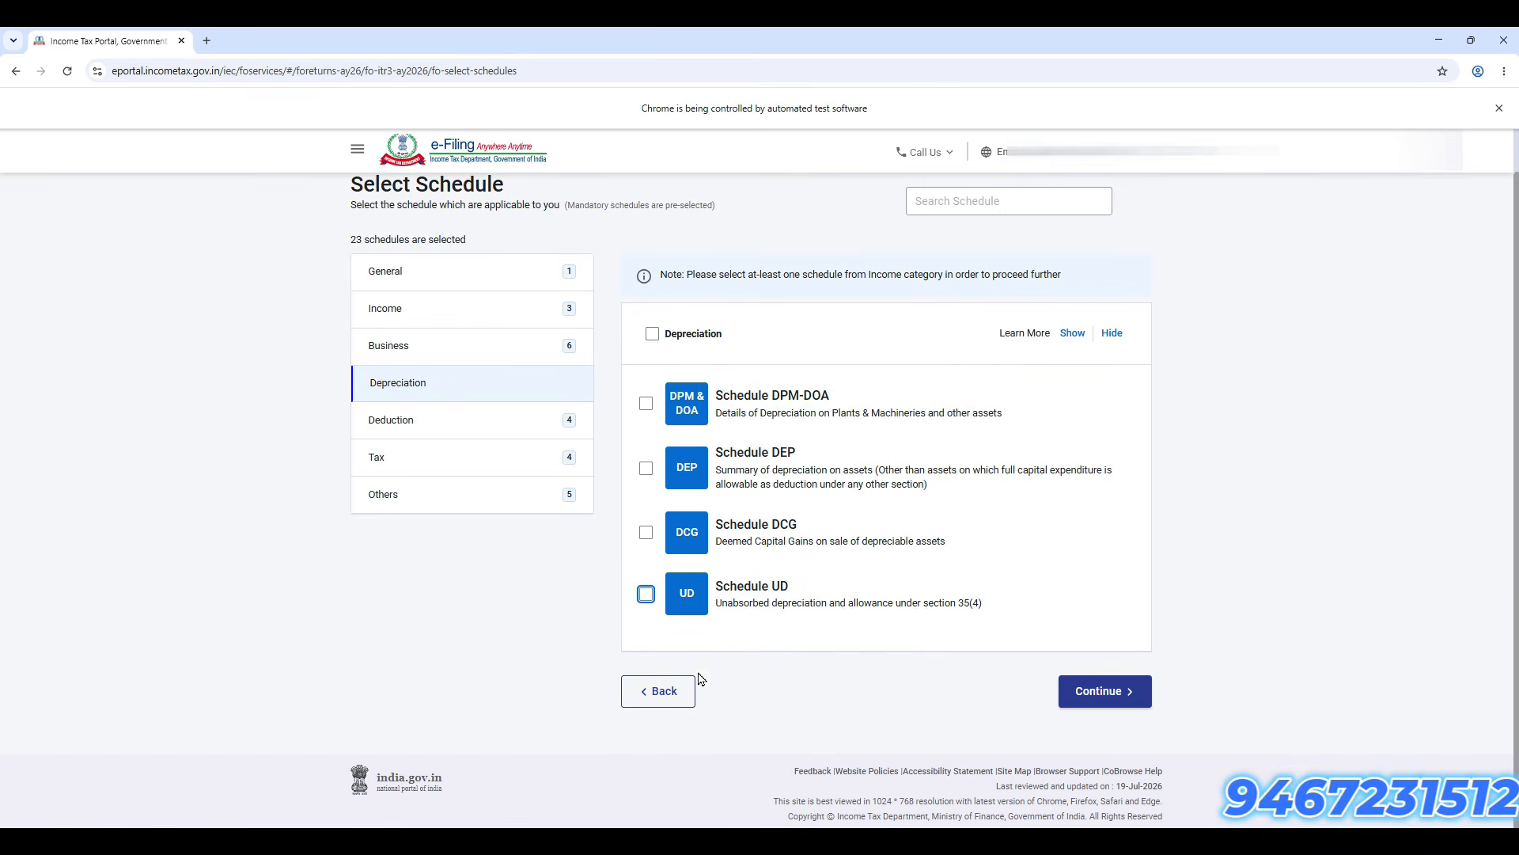
{"action": "left_click", "coordinate": [1137, 697]}
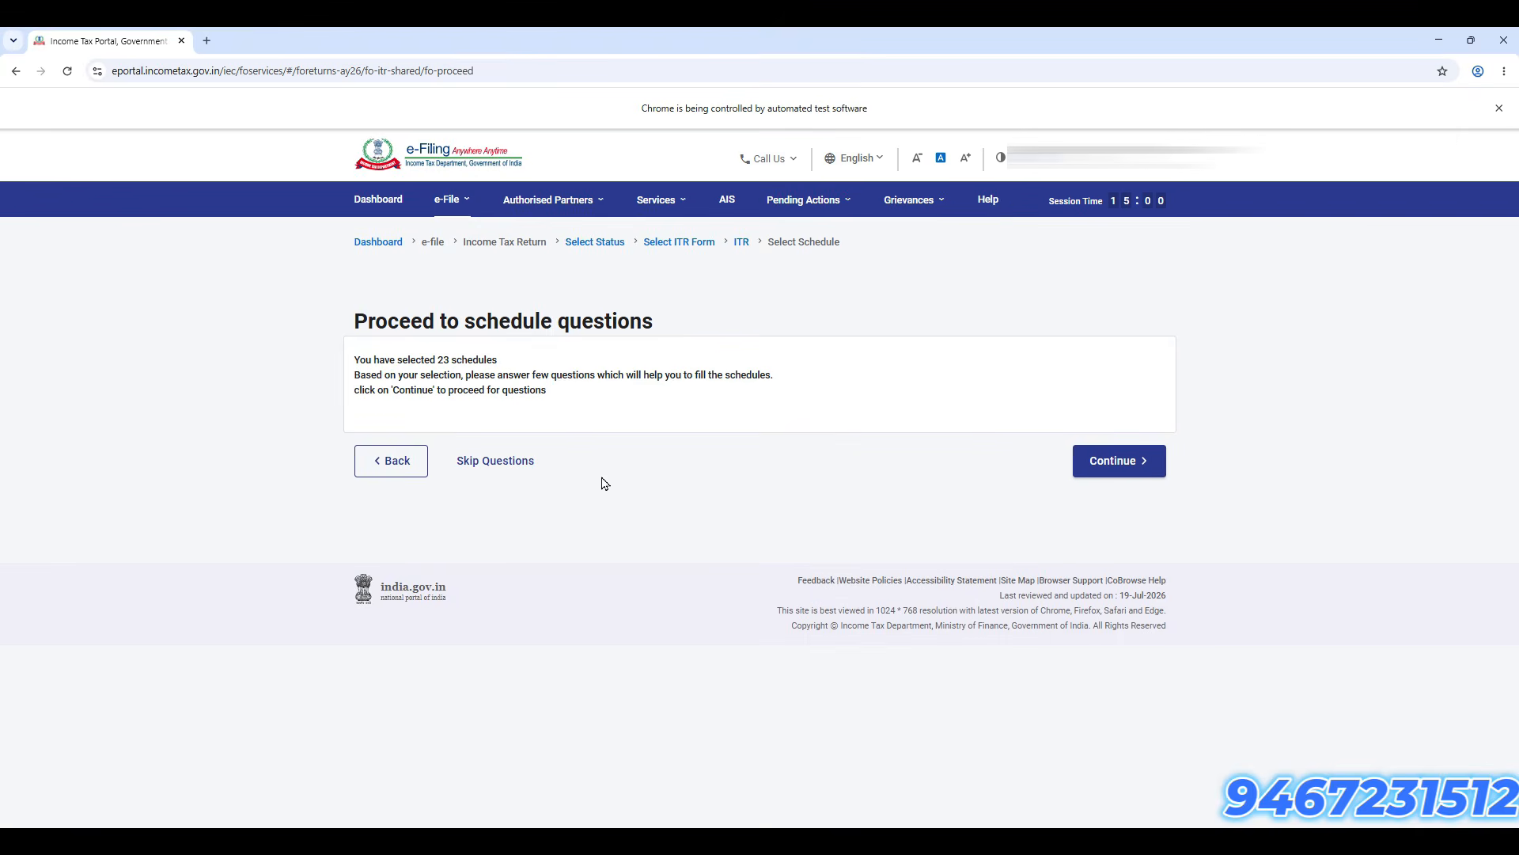
Step: Skip the schedule questions and open Part A - General Information from the Return Summary
{"action": "left_click", "coordinate": [504, 478]}
{"action": "left_click", "coordinate": [756, 590]}
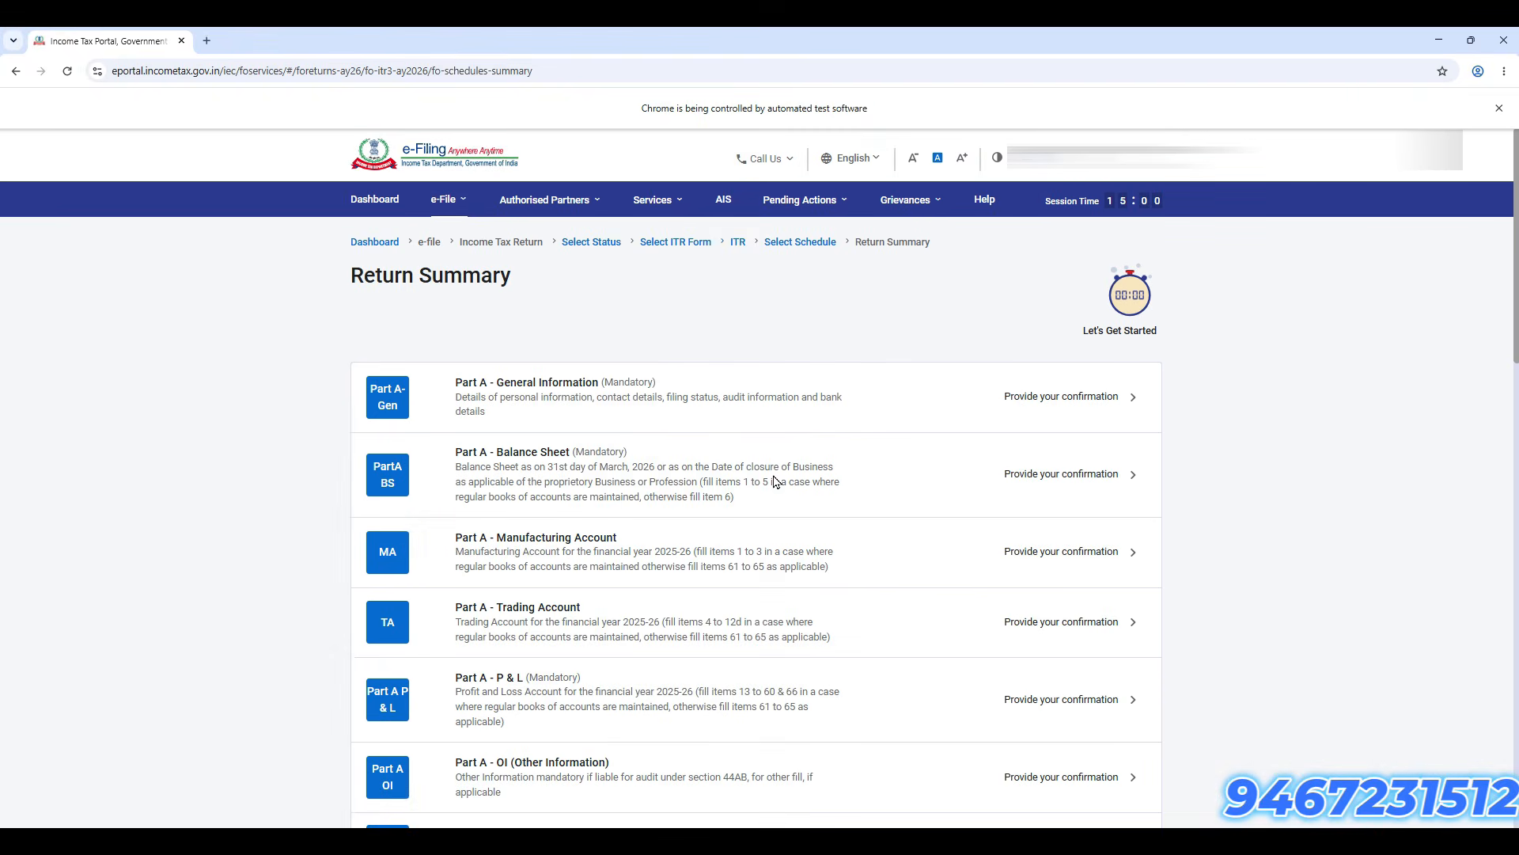
{"action": "left_click", "coordinate": [718, 408]}
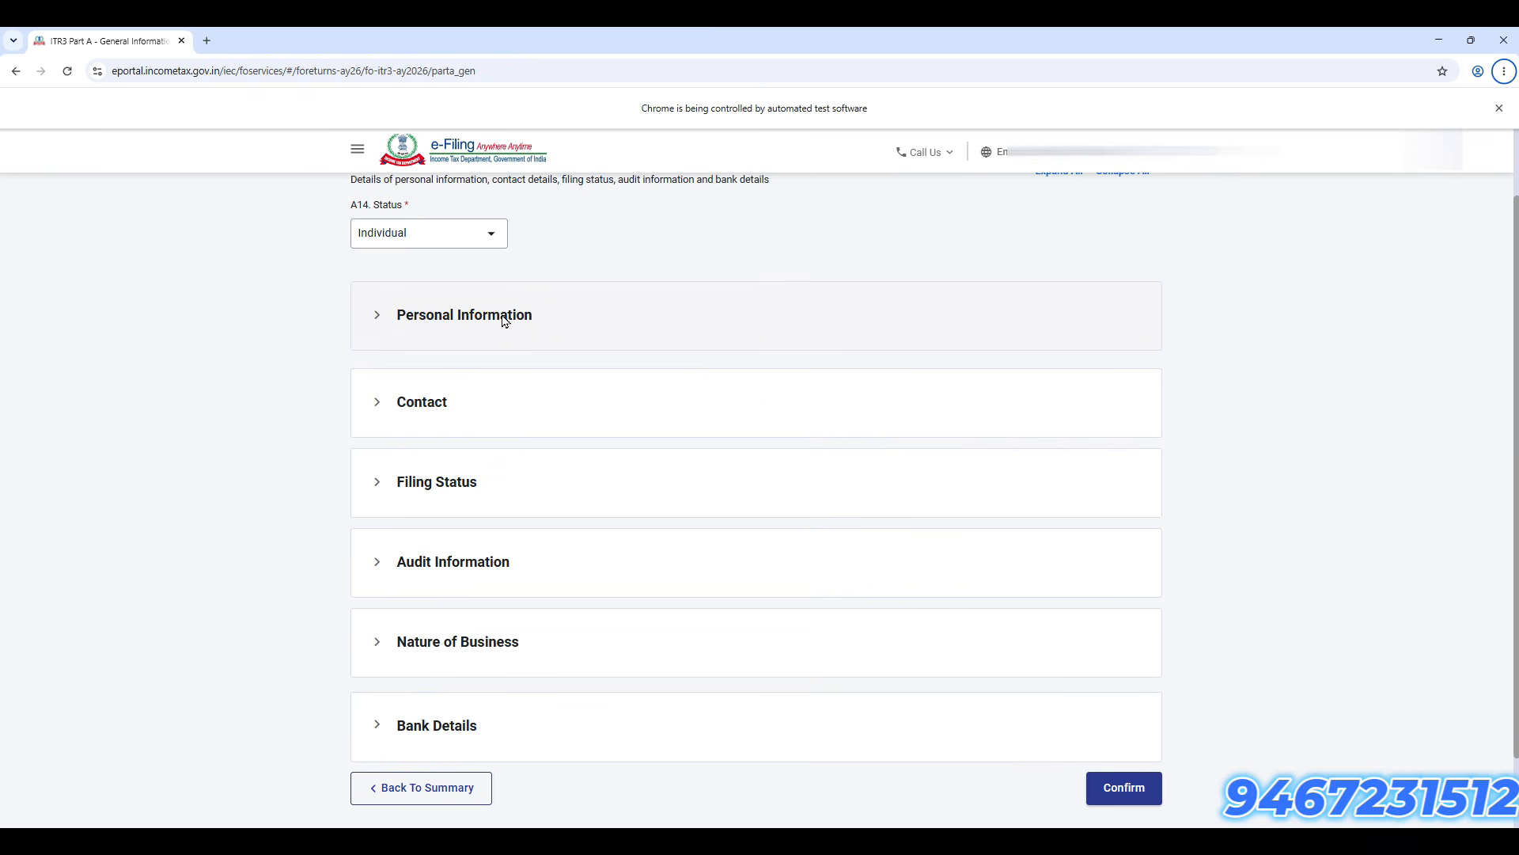
Step: In Filing Status, answer No to A19(I) on having filed Form 10IEA for the old tax regime in an earlier assessment year
{"action": "left_click", "coordinate": [499, 418]}
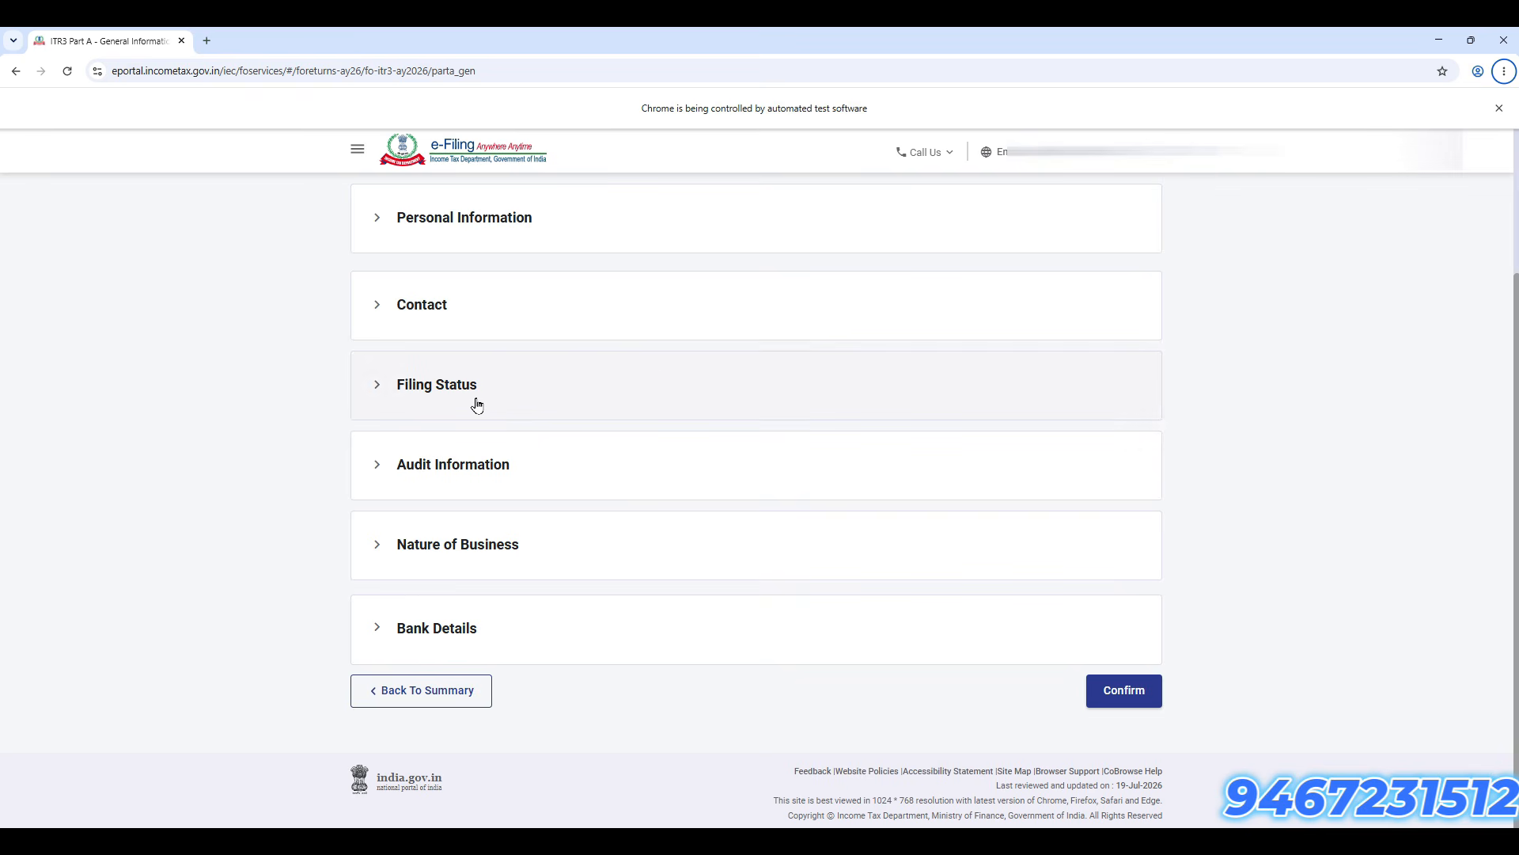
{"action": "left_click", "coordinate": [504, 406]}
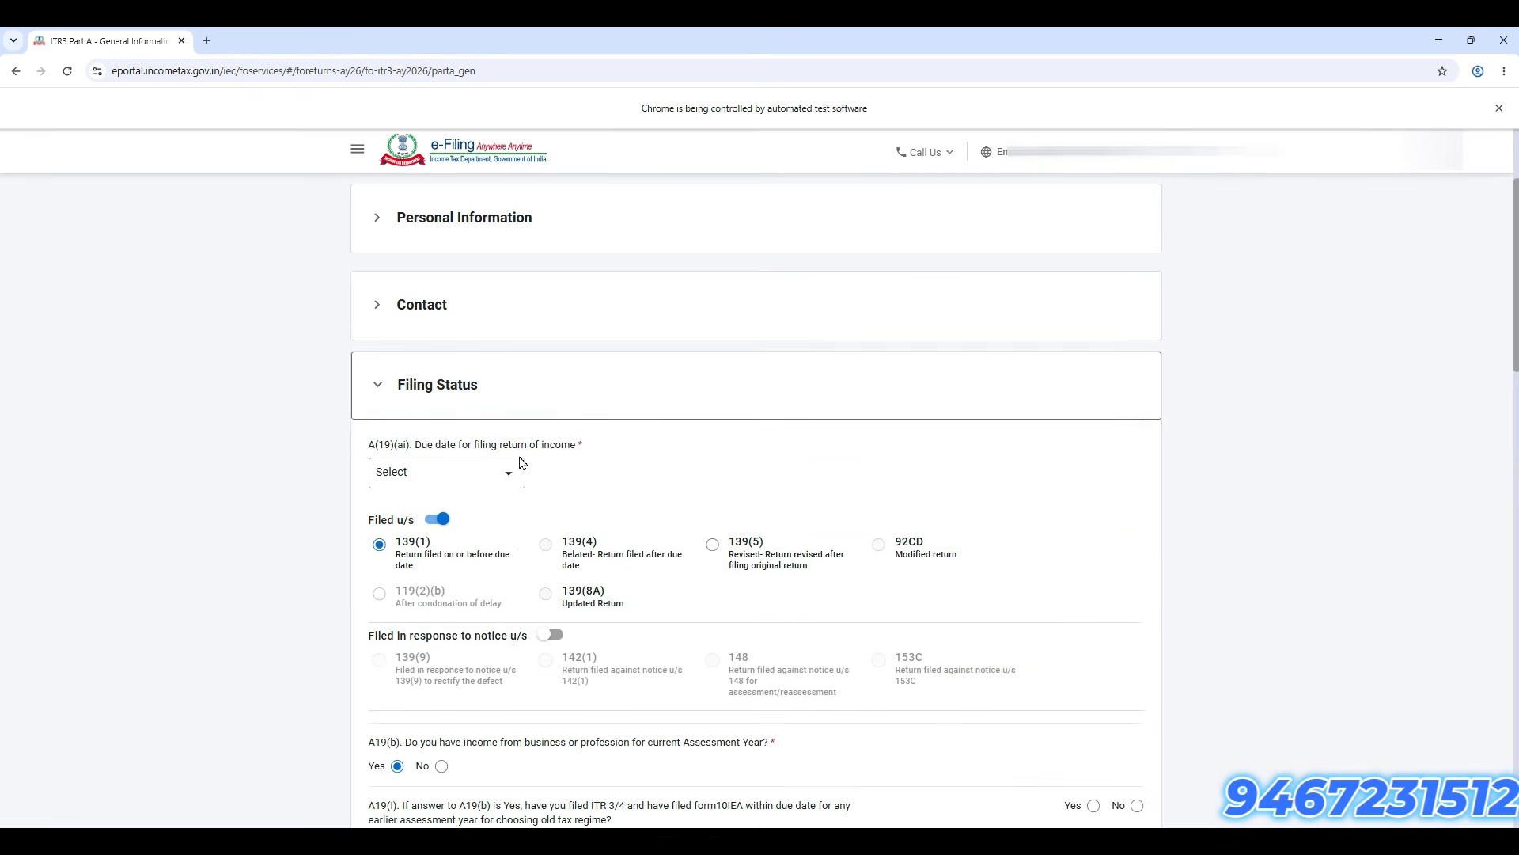
{"action": "scroll", "coordinate": [517, 458], "scroll_direction": "down", "scroll_amount": 5}
{"action": "scroll", "coordinate": [519, 461], "scroll_direction": "down", "scroll_amount": 1}
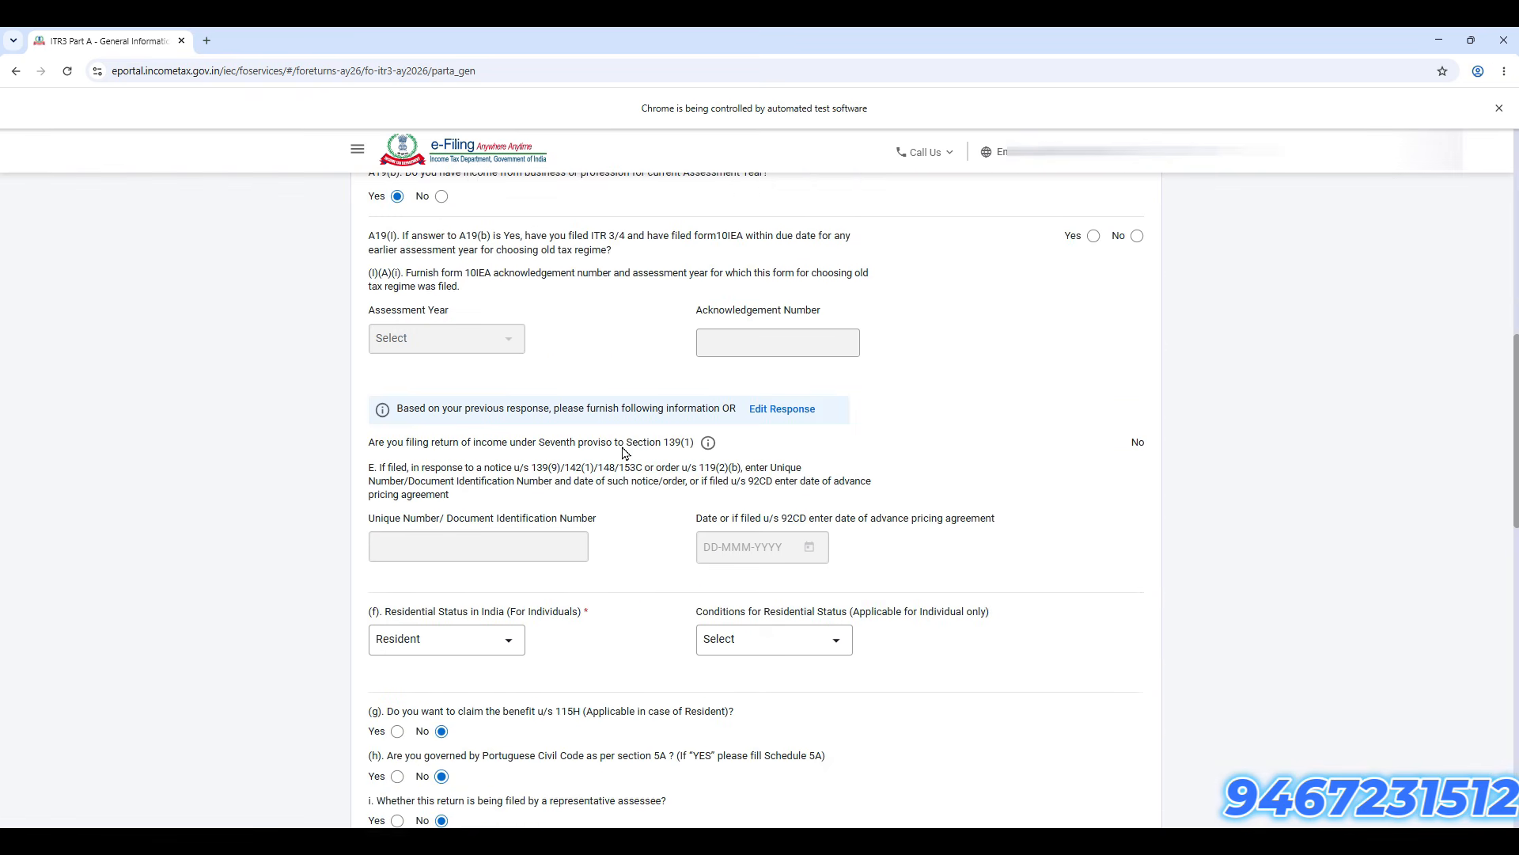
{"action": "scroll", "coordinate": [640, 372], "scroll_direction": "up", "scroll_amount": 2}
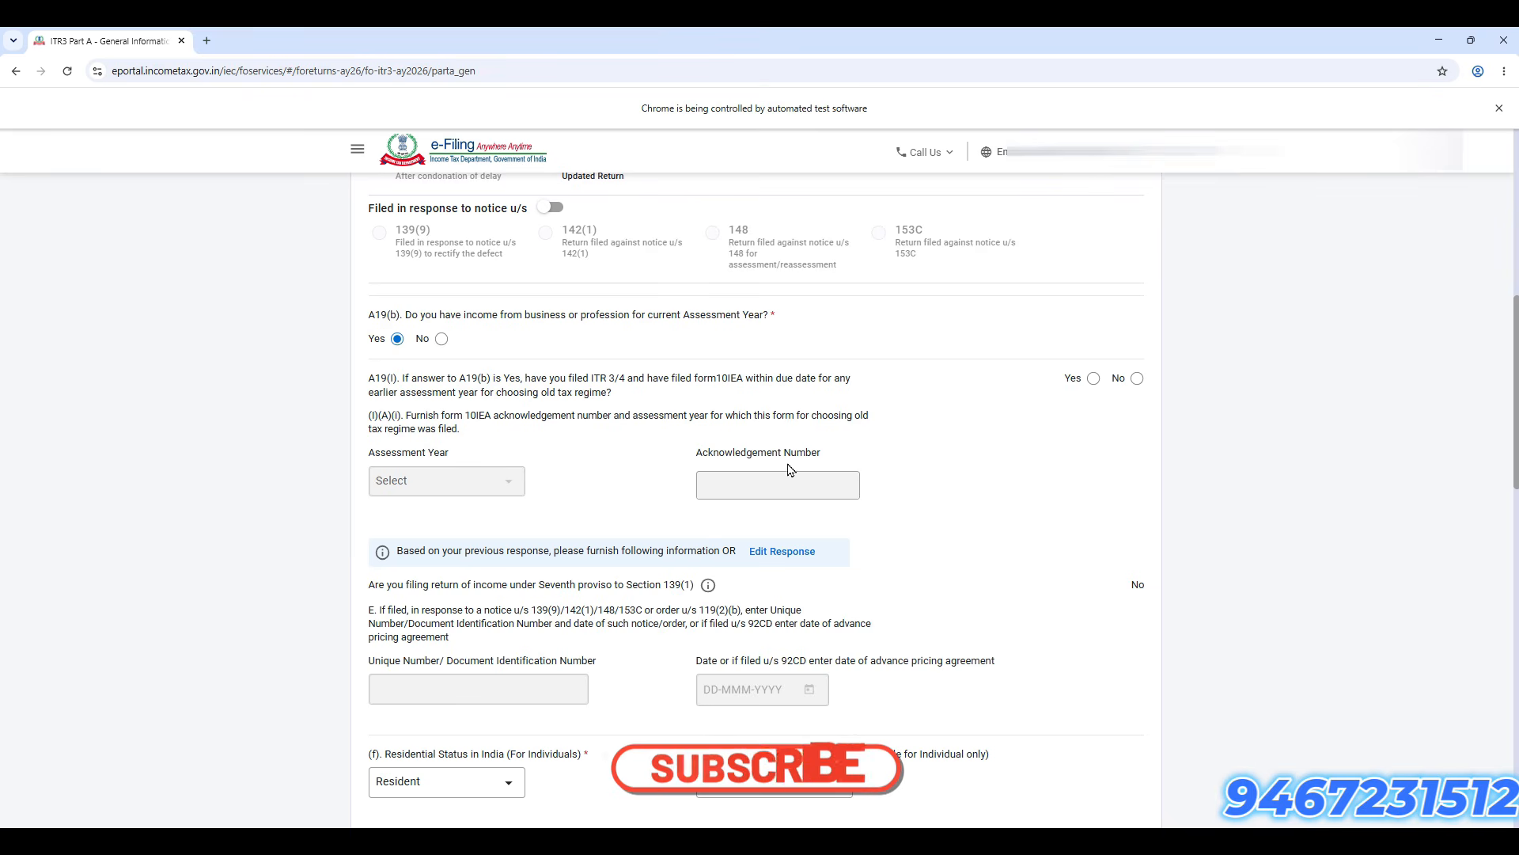
{"action": "left_click", "coordinate": [1135, 380]}
Step: Set the residential status condition to being in India for 182 days or more during the previous year, section 6(1)(a)
{"action": "scroll", "coordinate": [929, 508], "scroll_direction": "down", "scroll_amount": 3}
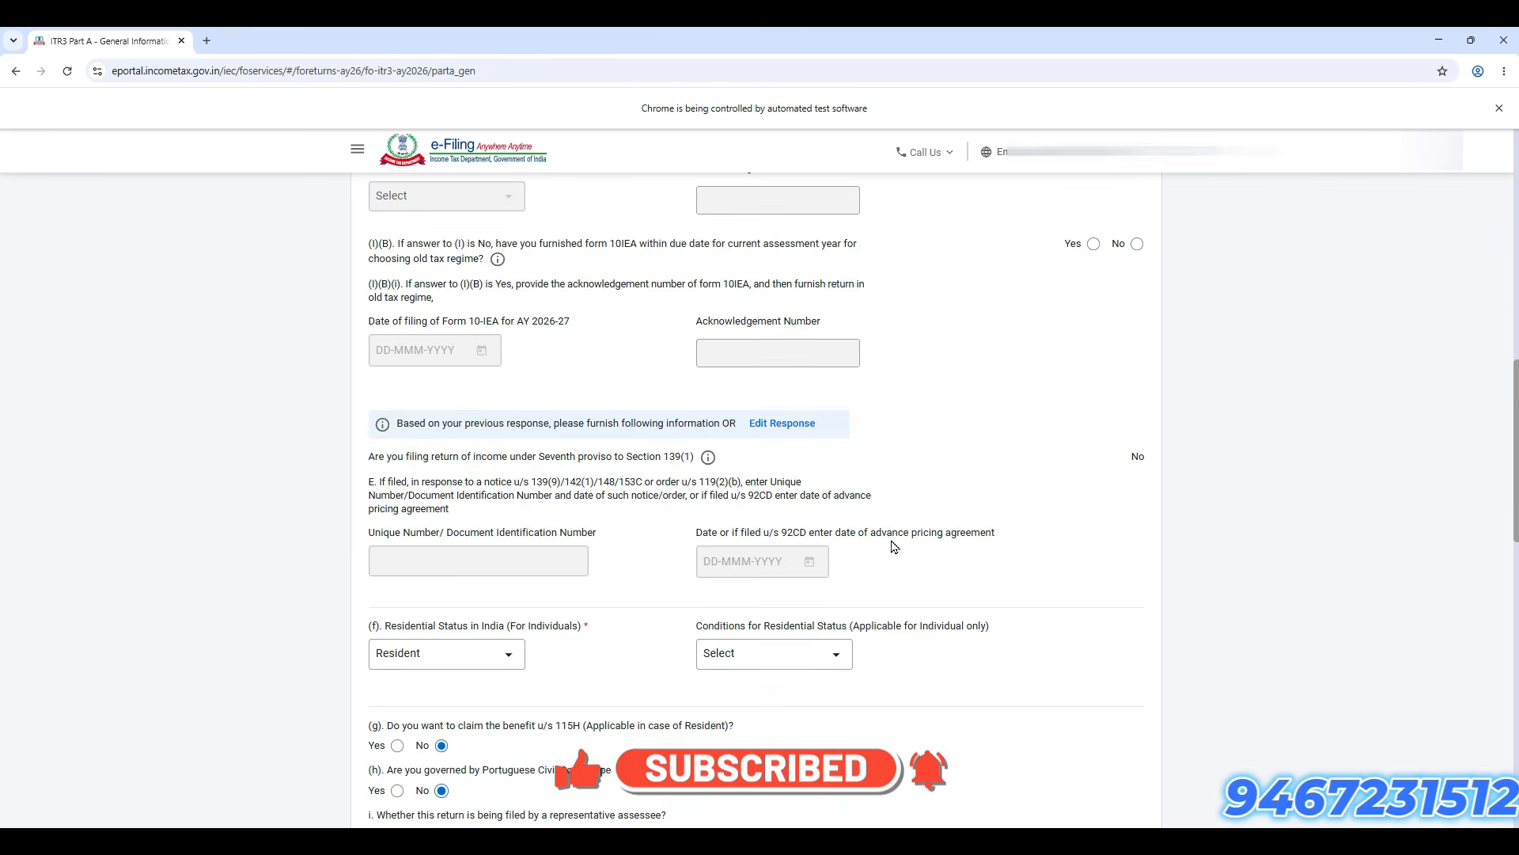
{"action": "scroll", "coordinate": [559, 602], "scroll_direction": "down", "scroll_amount": 3}
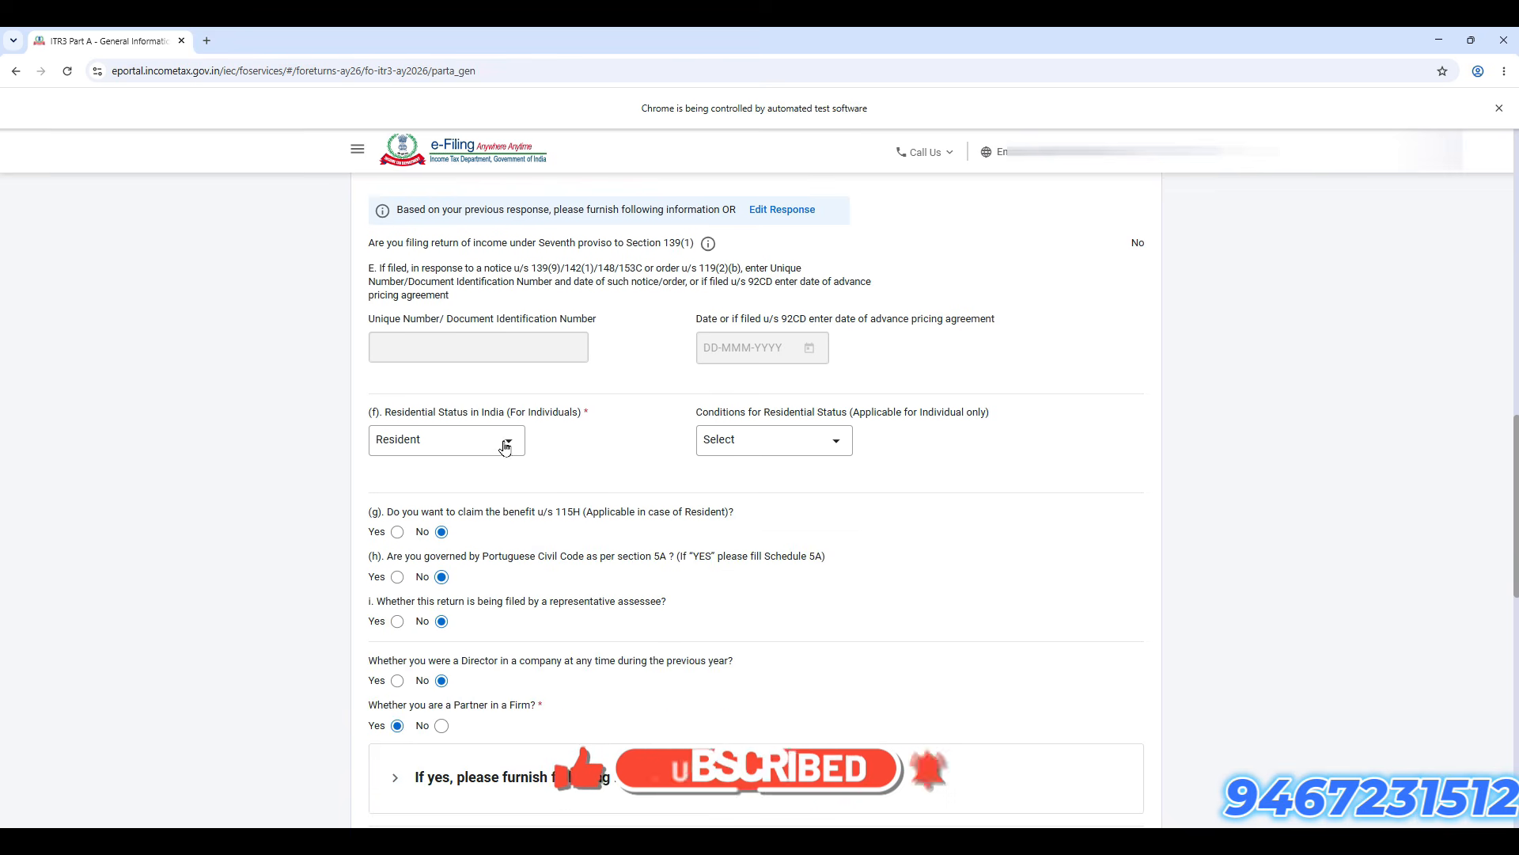
{"action": "left_click", "coordinate": [784, 441]}
{"action": "left_click", "coordinate": [766, 519]}
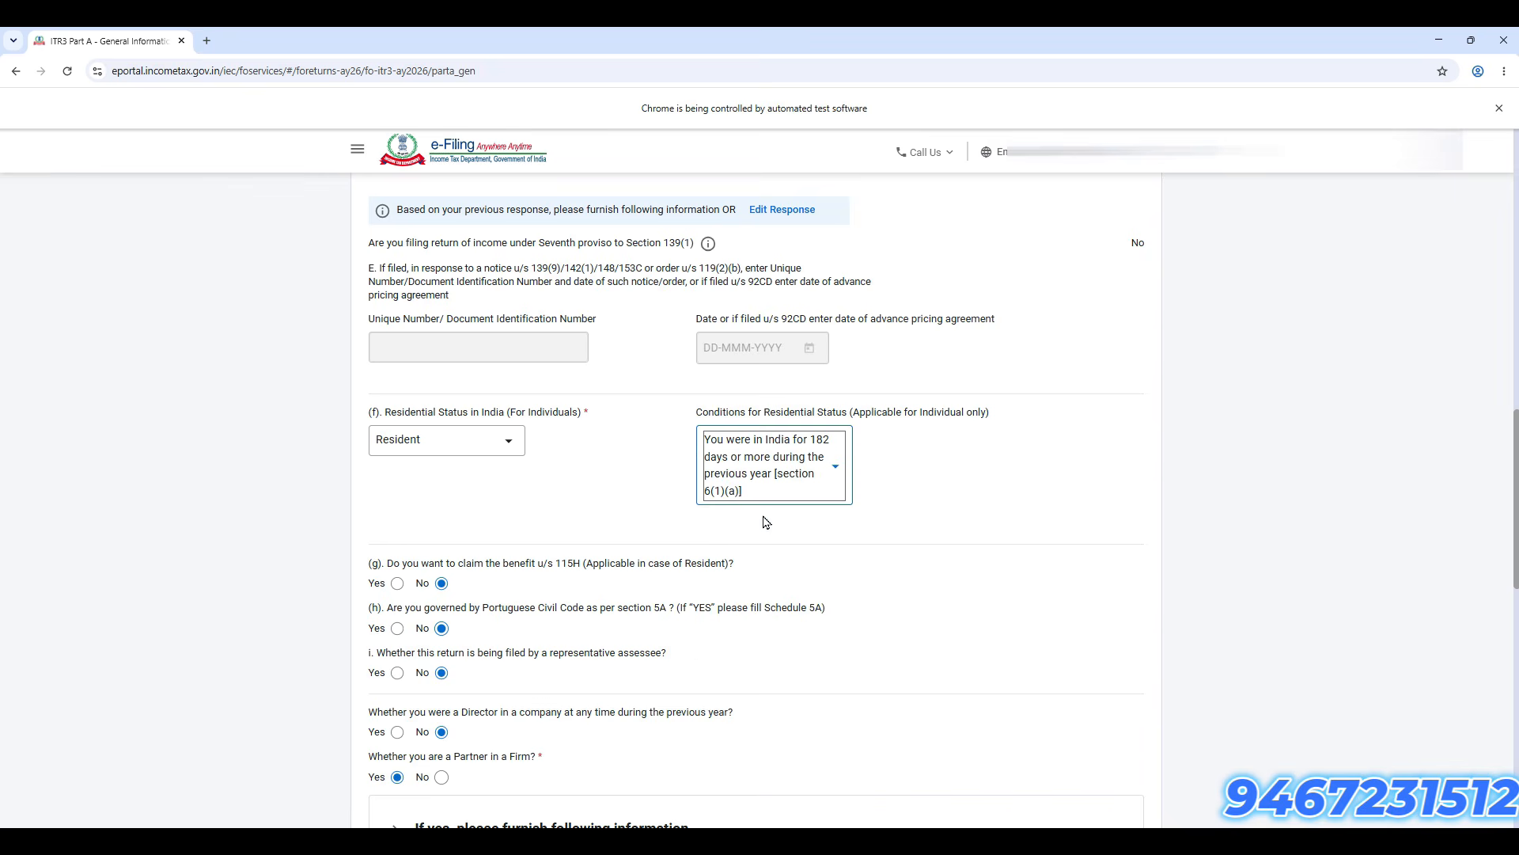
Step: Answer No to the question about being a partner in a firm
{"action": "scroll", "coordinate": [800, 483], "scroll_direction": "down", "scroll_amount": 2}
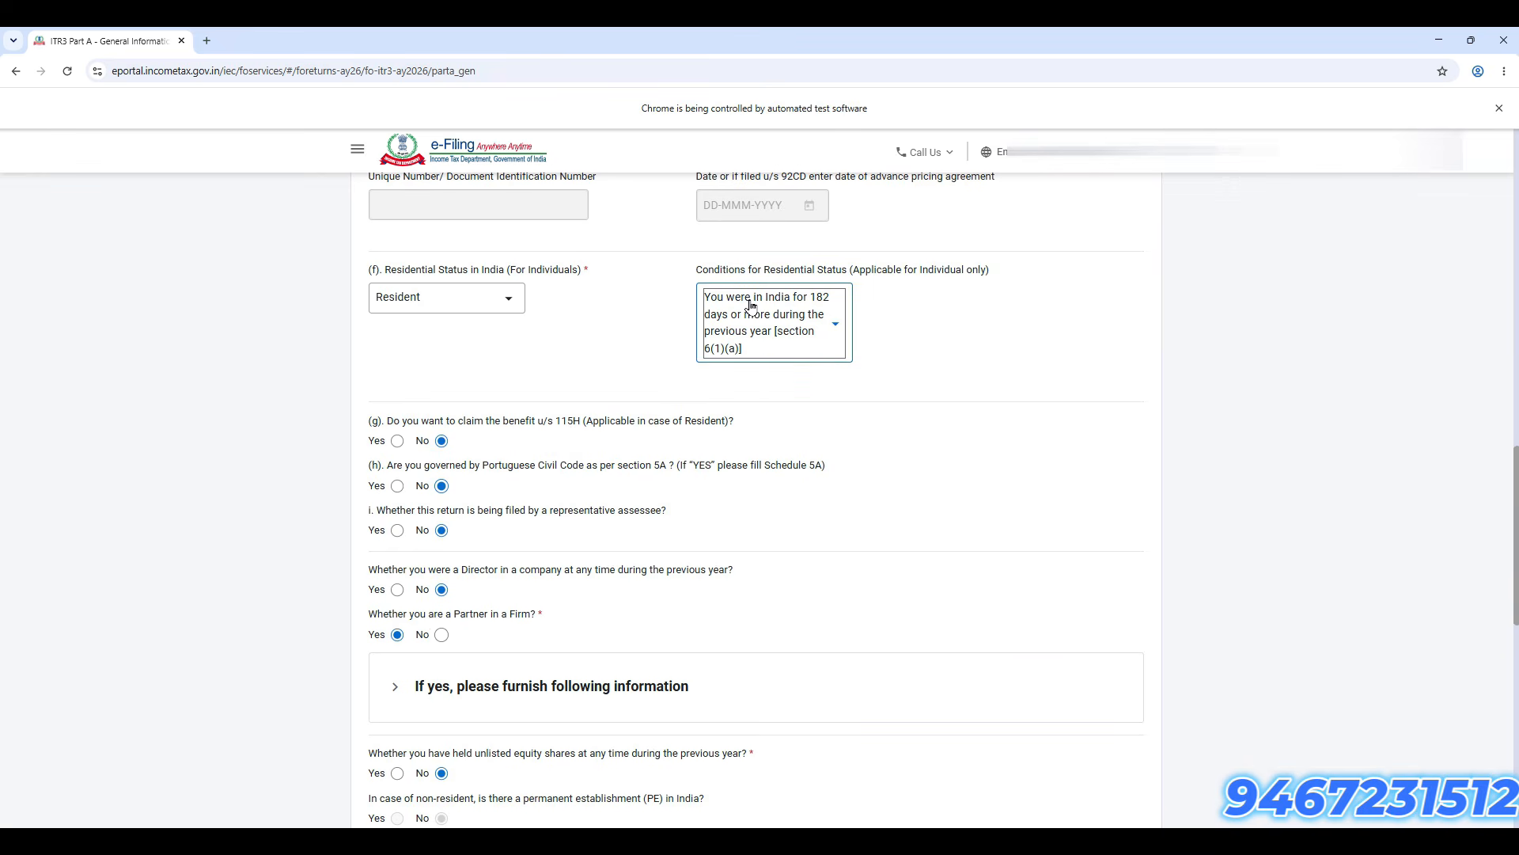
{"action": "scroll", "coordinate": [622, 640], "scroll_direction": "down", "scroll_amount": 3}
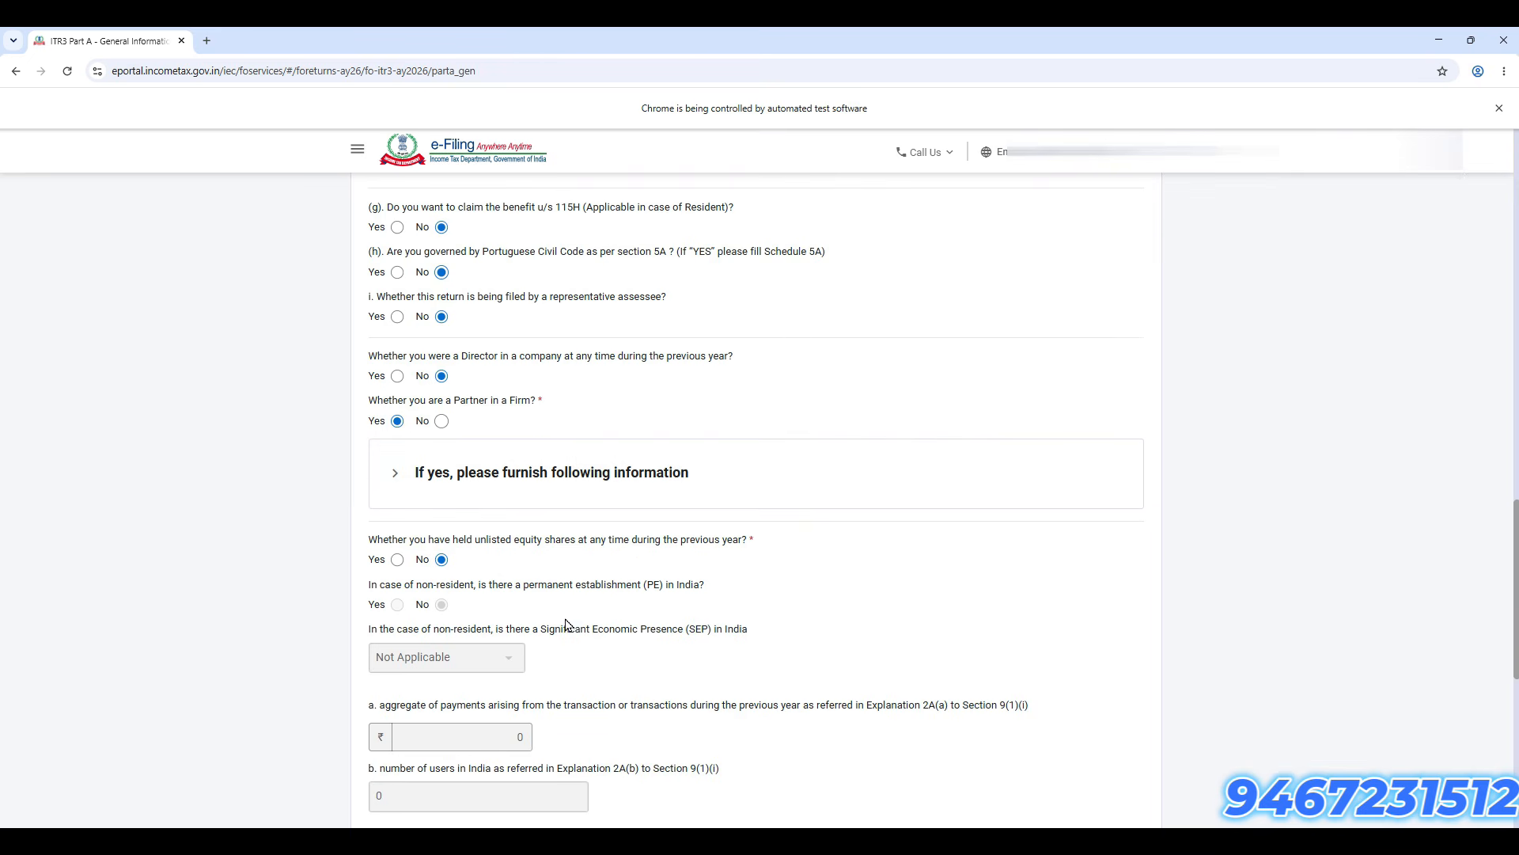
{"action": "left_click", "coordinate": [441, 420]}
Step: Check the remaining Filing Status answers and expand the Audit Information section
{"action": "scroll", "coordinate": [601, 414], "scroll_direction": "down", "scroll_amount": 2}
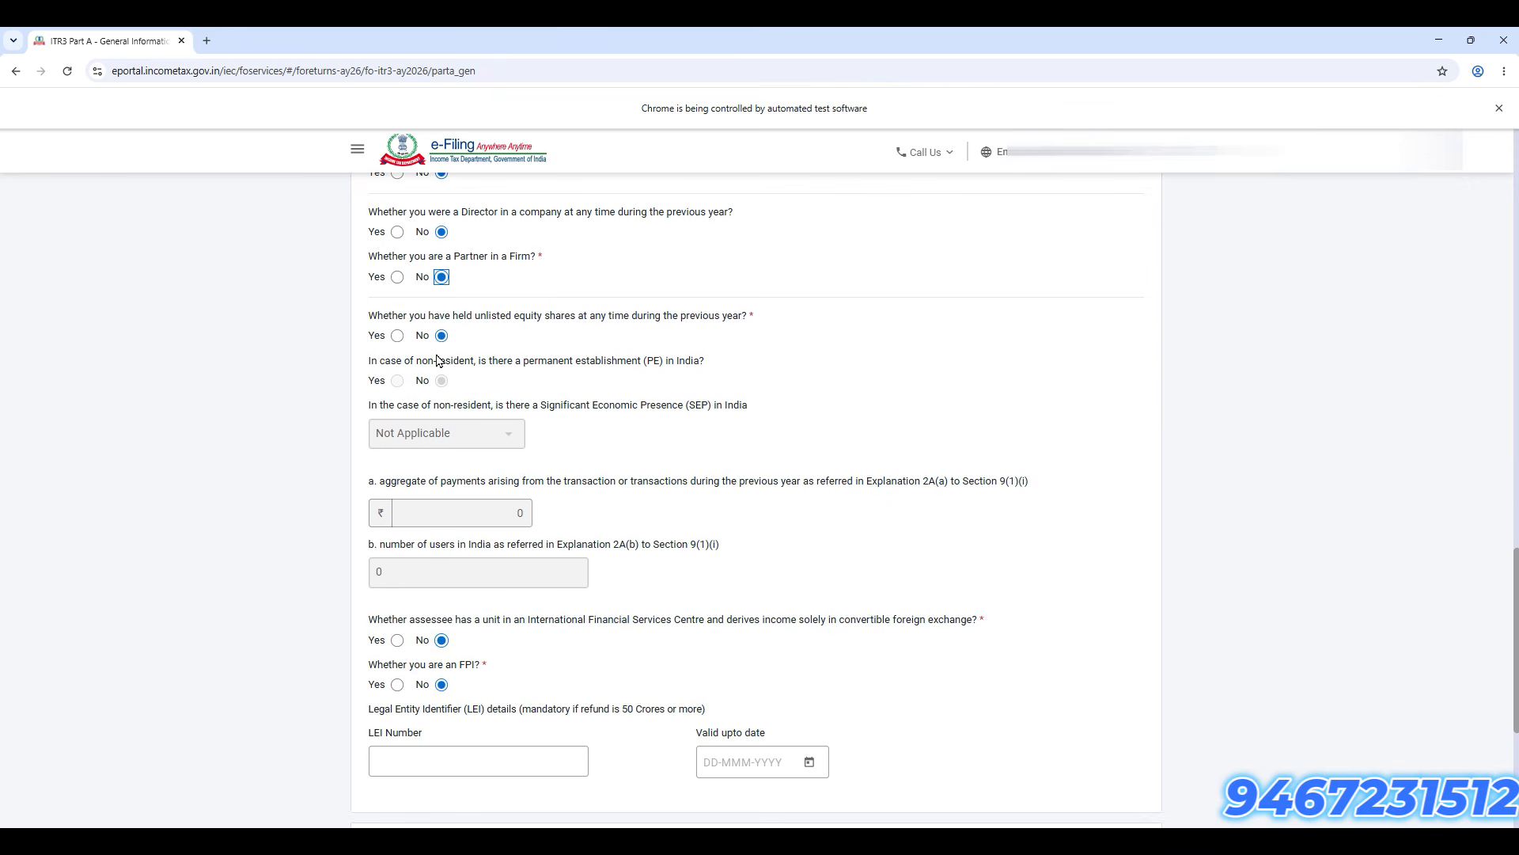
{"action": "scroll", "coordinate": [508, 653], "scroll_direction": "down", "scroll_amount": 3}
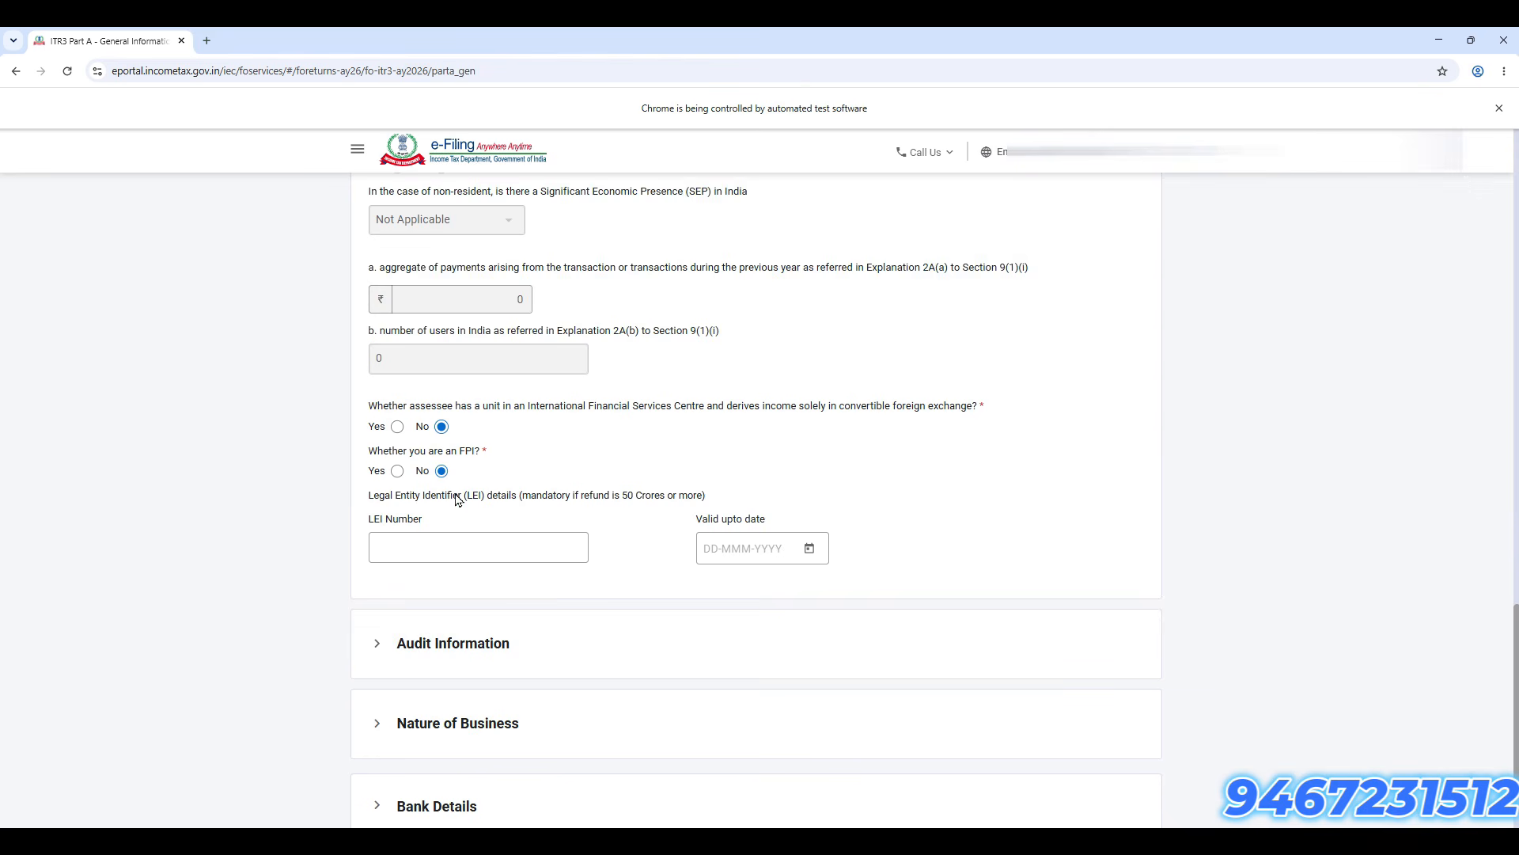
{"action": "scroll", "coordinate": [457, 500], "scroll_direction": "down", "scroll_amount": 2}
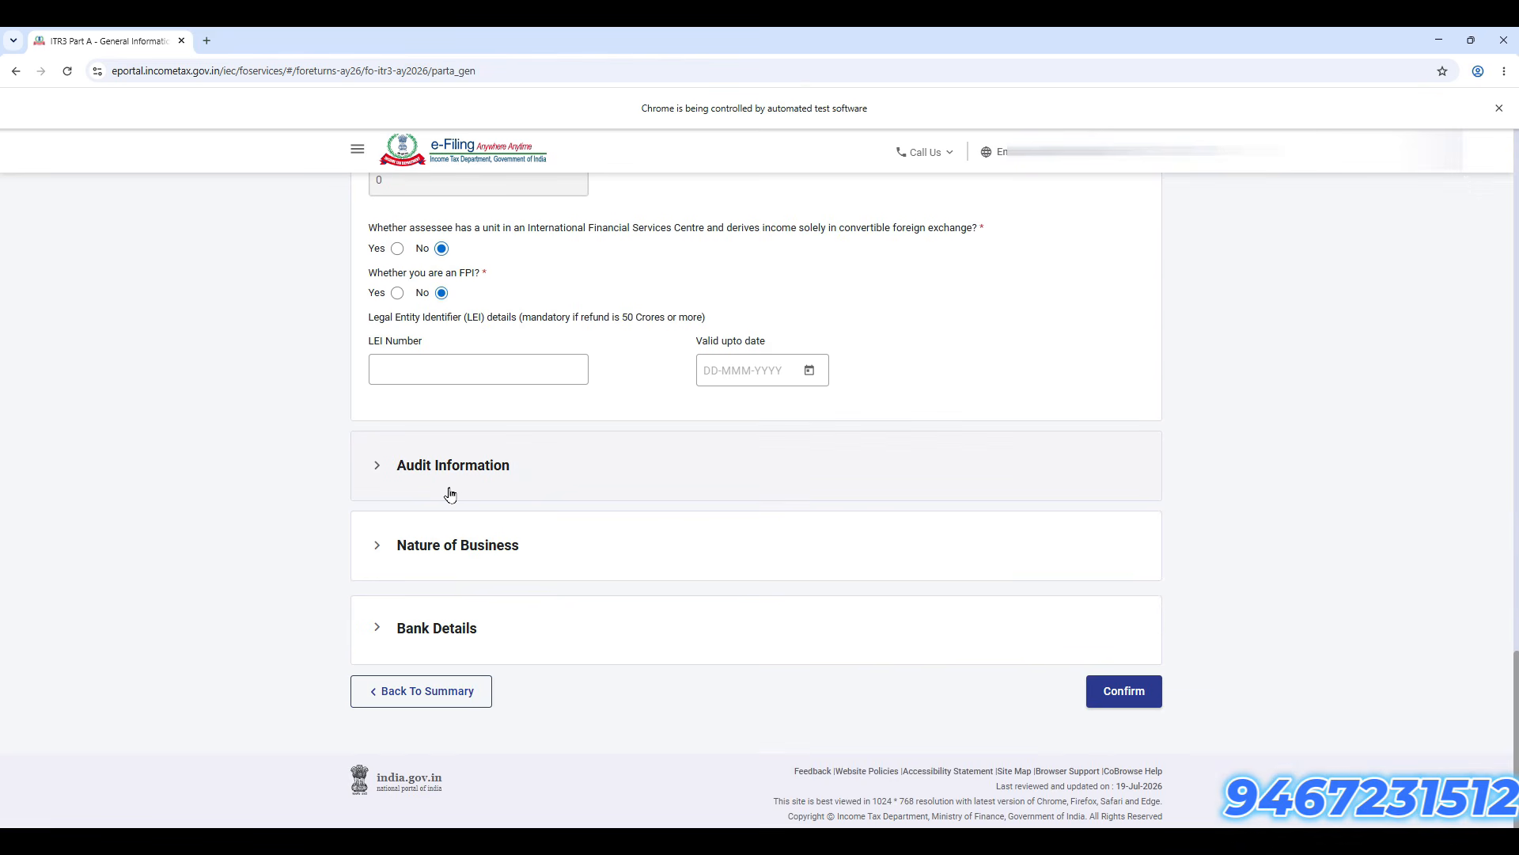
{"action": "left_click", "coordinate": [620, 463]}
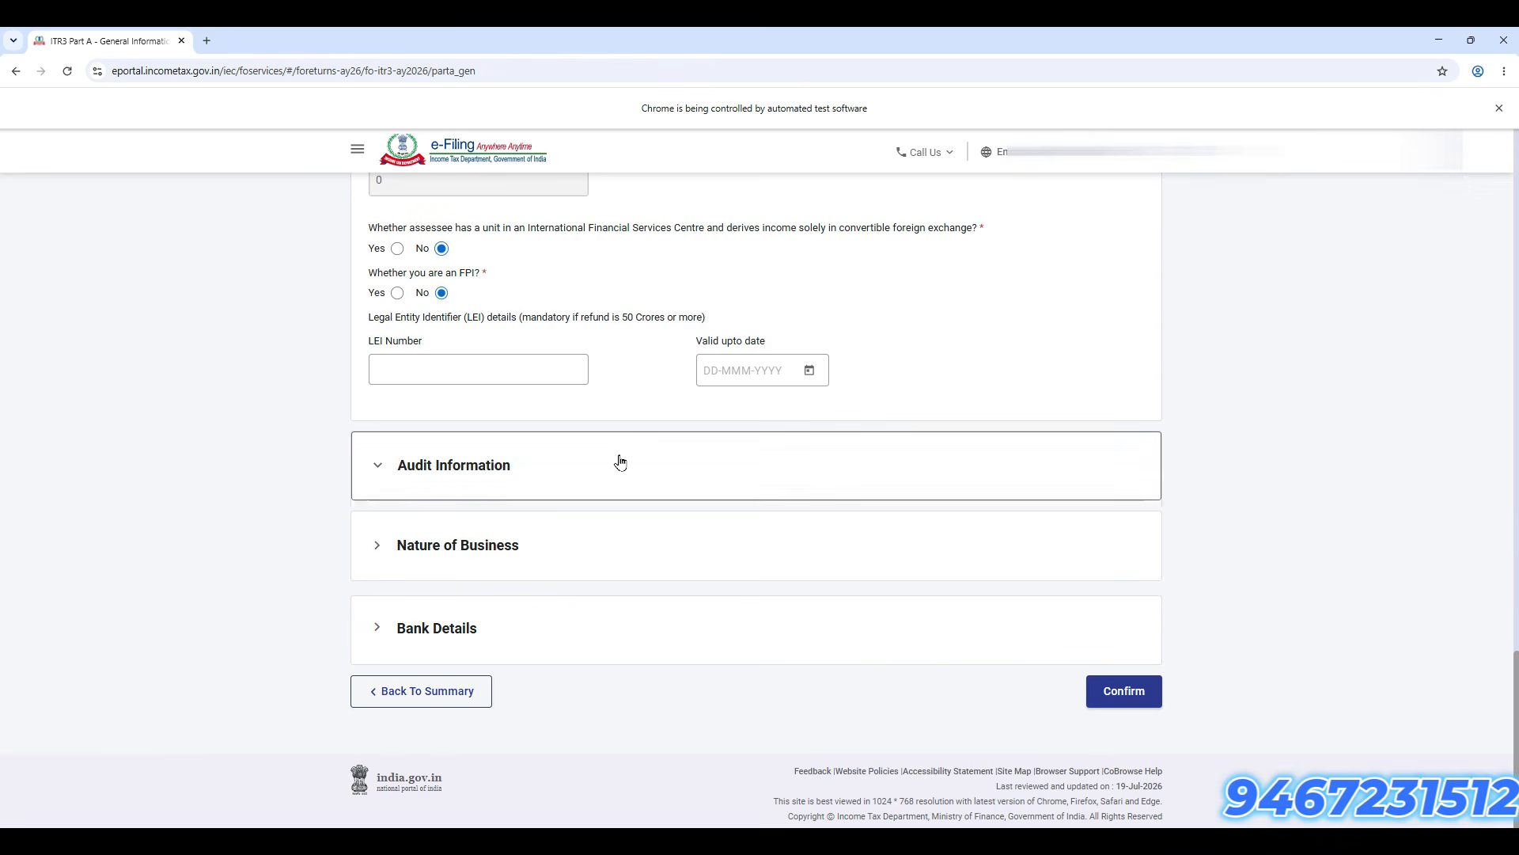
Step: In Audit Information, check the section 44AA, presumptive income and turnover range answers, and answer No to audit liability under section 44AB
{"action": "scroll", "coordinate": [618, 550], "scroll_direction": "down", "scroll_amount": 2}
{"action": "scroll", "coordinate": [618, 551], "scroll_direction": "down", "scroll_amount": 1}
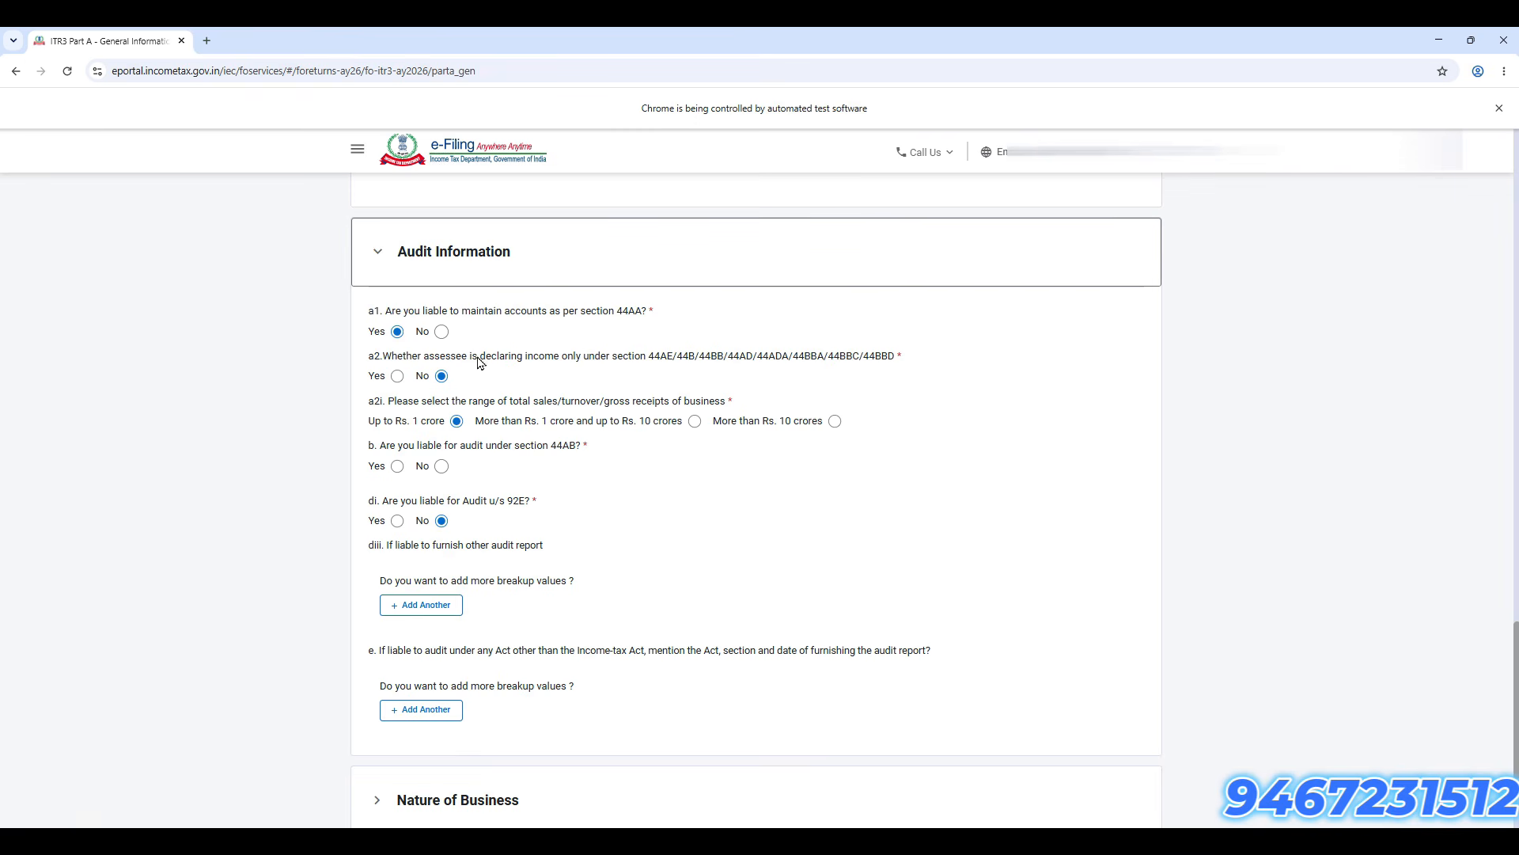
{"action": "left_click_drag", "start_coordinate": [645, 360], "coordinate": [909, 355]}
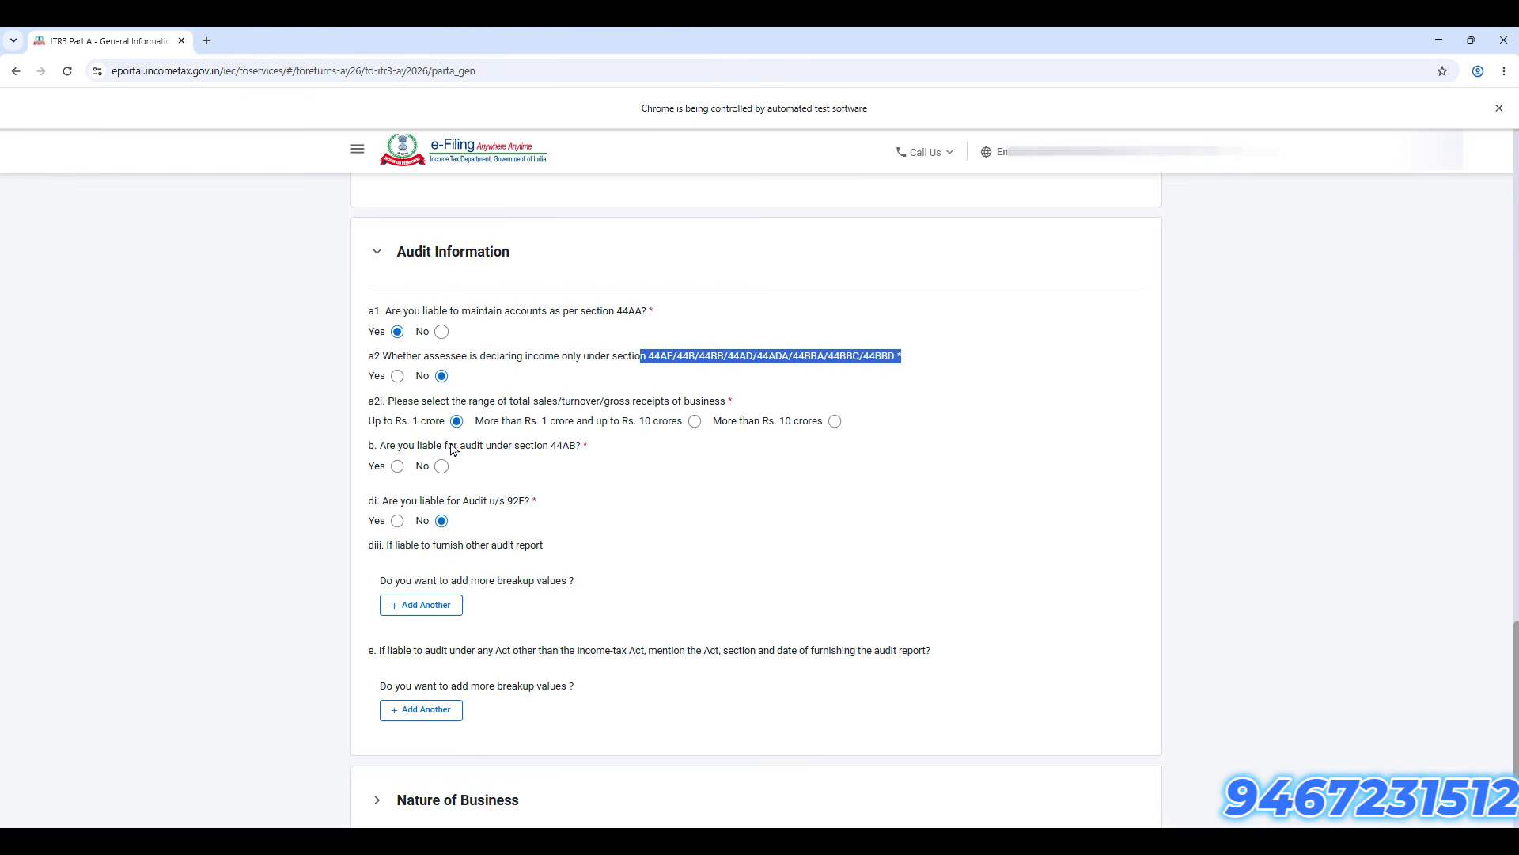
{"action": "left_click_drag", "start_coordinate": [512, 405], "coordinate": [714, 401]}
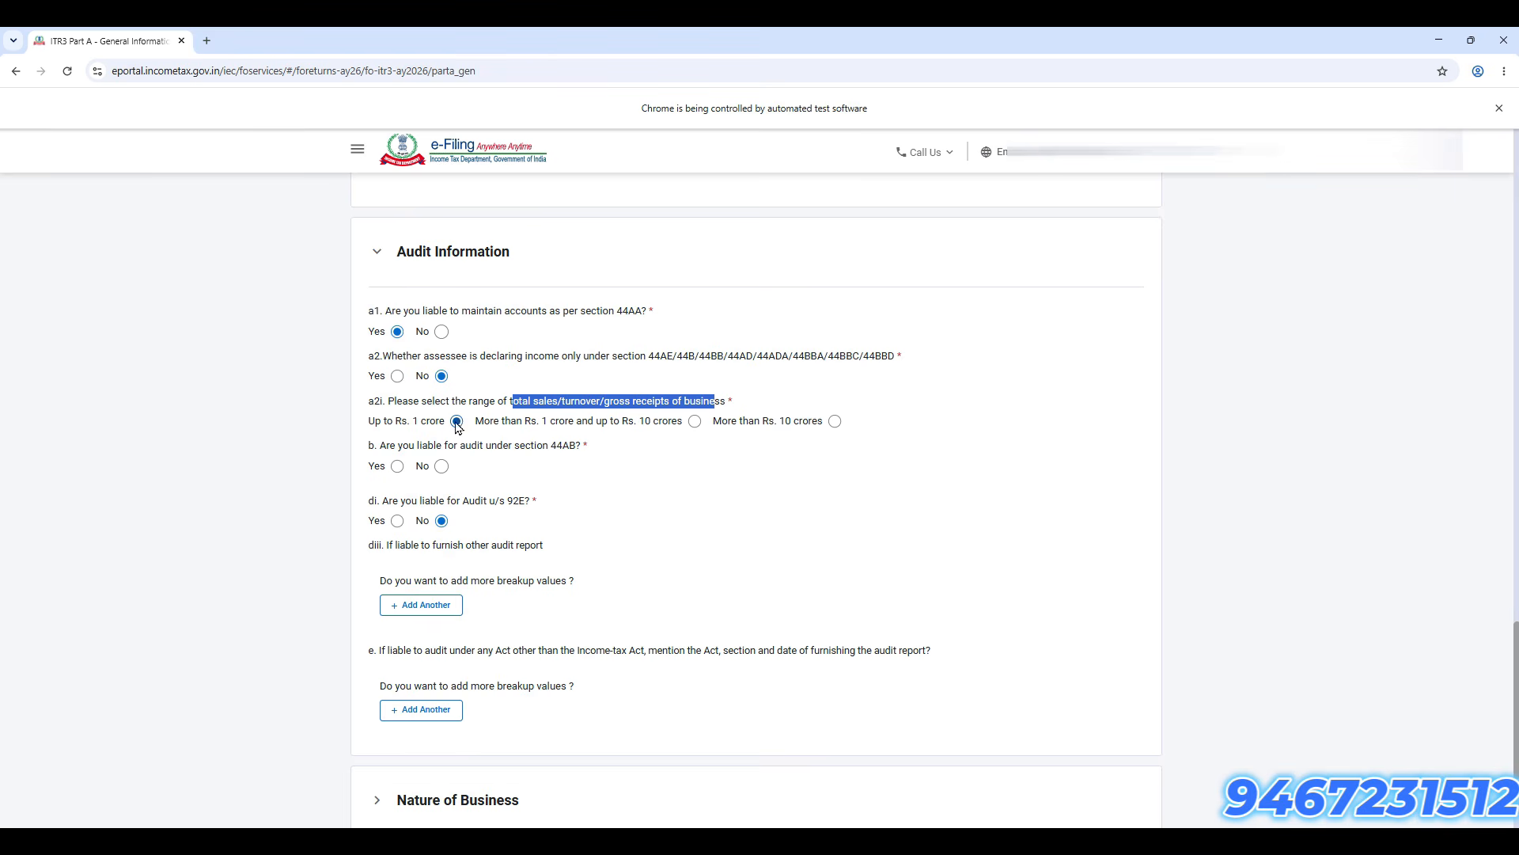
{"action": "left_click", "coordinate": [441, 467]}
{"action": "scroll", "coordinate": [539, 579], "scroll_direction": "down", "scroll_amount": 3}
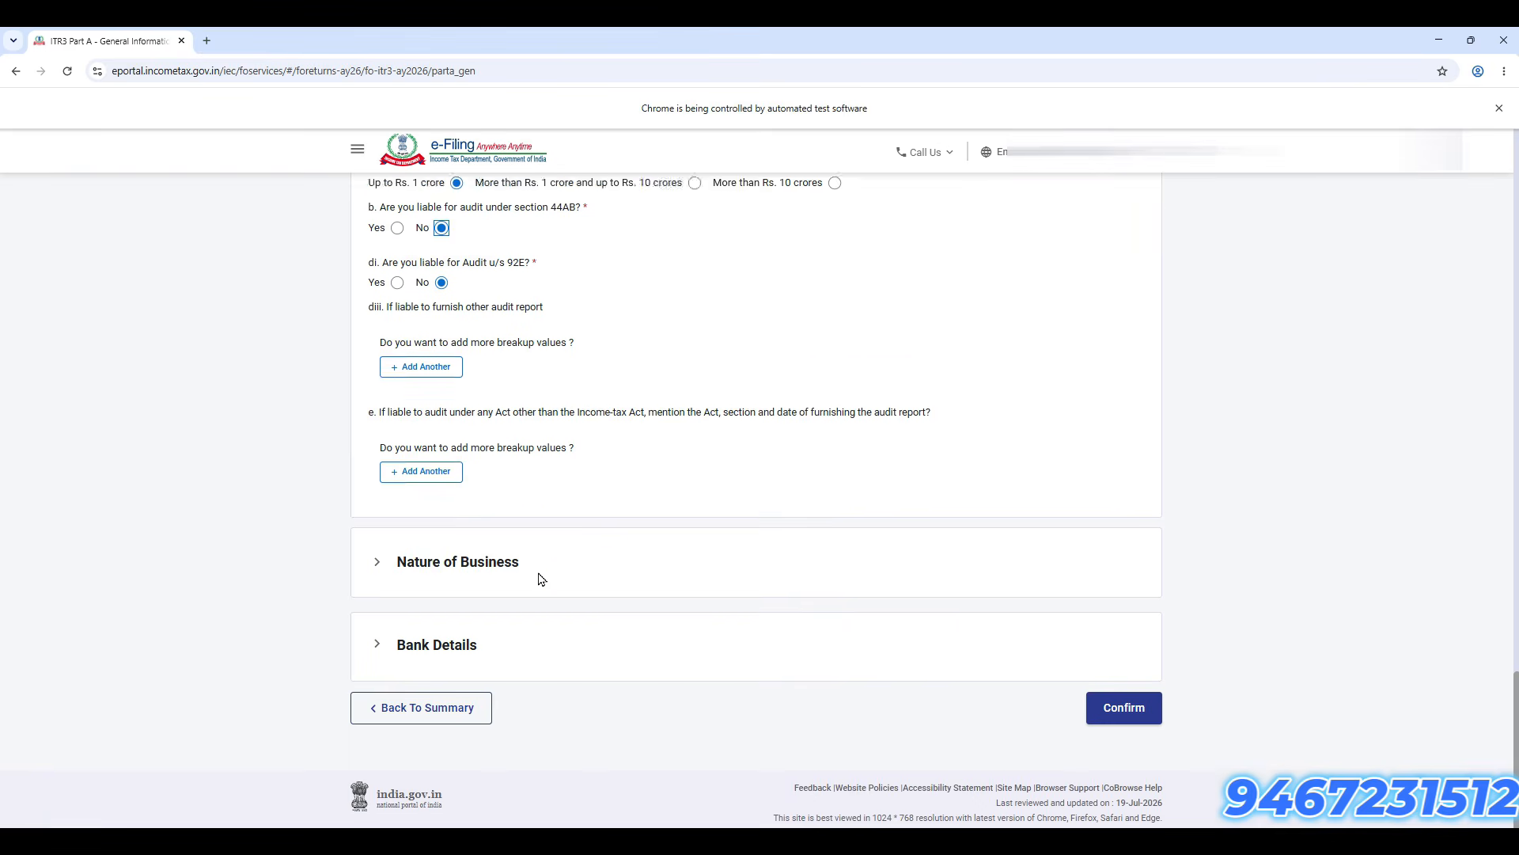
{"action": "scroll", "coordinate": [529, 395], "scroll_direction": "up", "scroll_amount": 1}
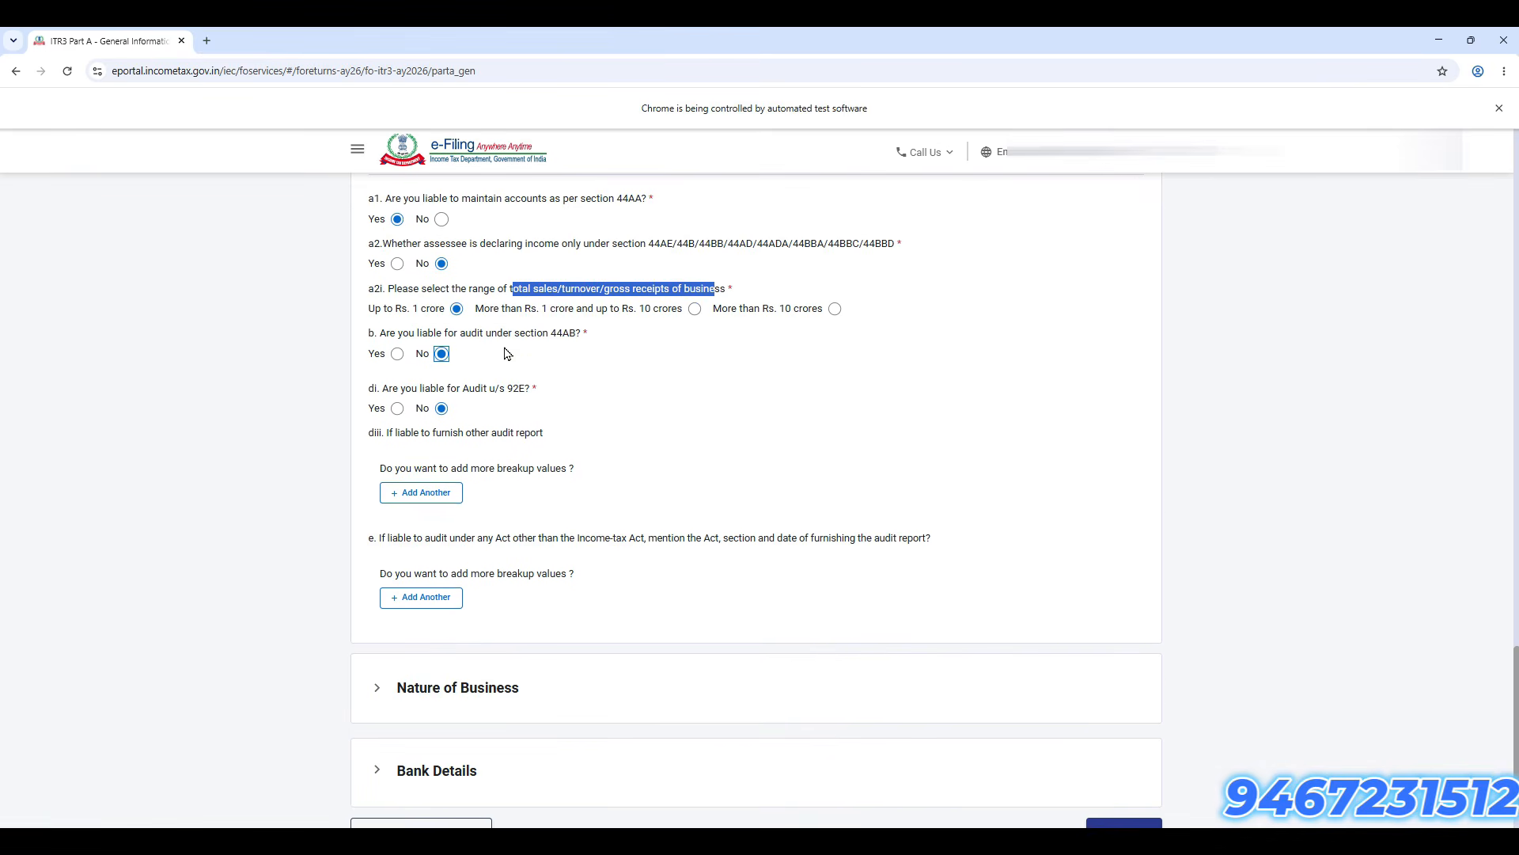
{"action": "scroll", "coordinate": [670, 499], "scroll_direction": "down", "scroll_amount": 2}
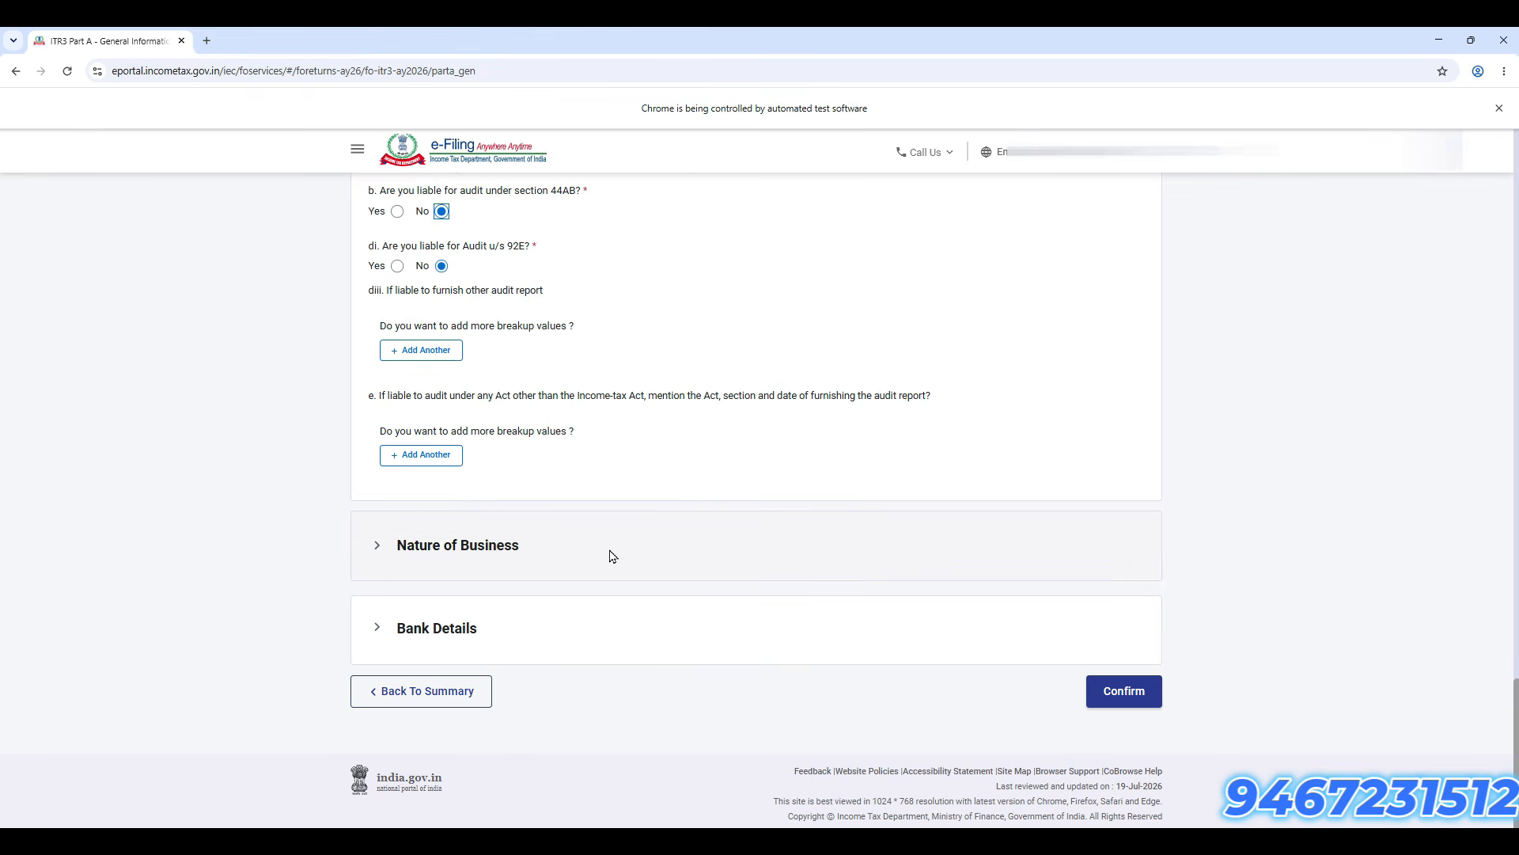
Step: Add a Nature of Business entry with code 21009-Speculative trading and the proprietor's name as trade name, and save it
{"action": "left_click", "coordinate": [662, 543]}
{"action": "scroll", "coordinate": [657, 554], "scroll_direction": "down", "scroll_amount": 3}
{"action": "scroll", "coordinate": [653, 559], "scroll_direction": "down", "scroll_amount": 1}
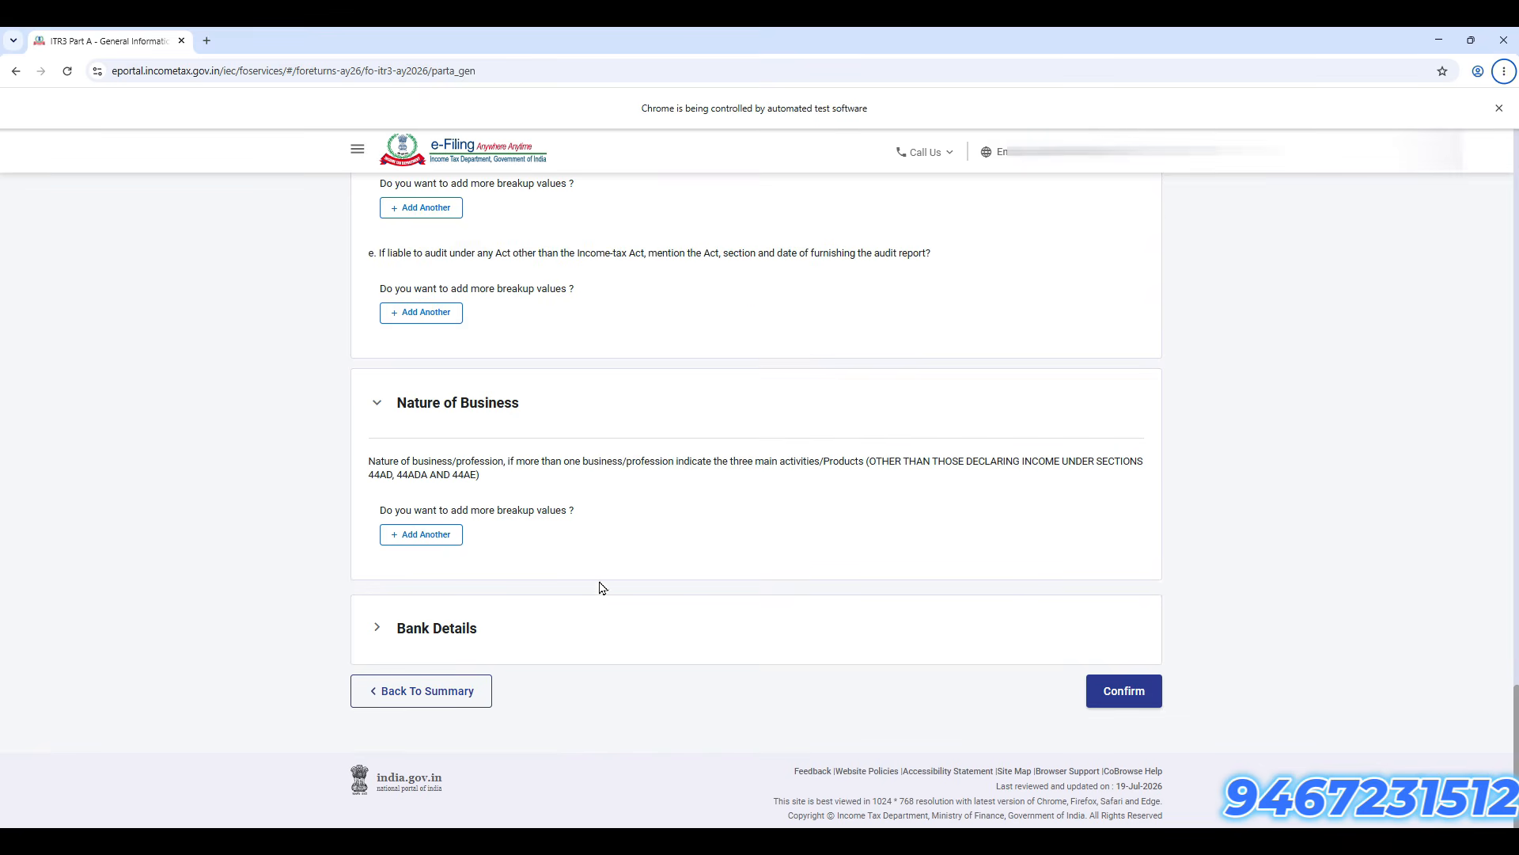
{"action": "left_click", "coordinate": [439, 539]}
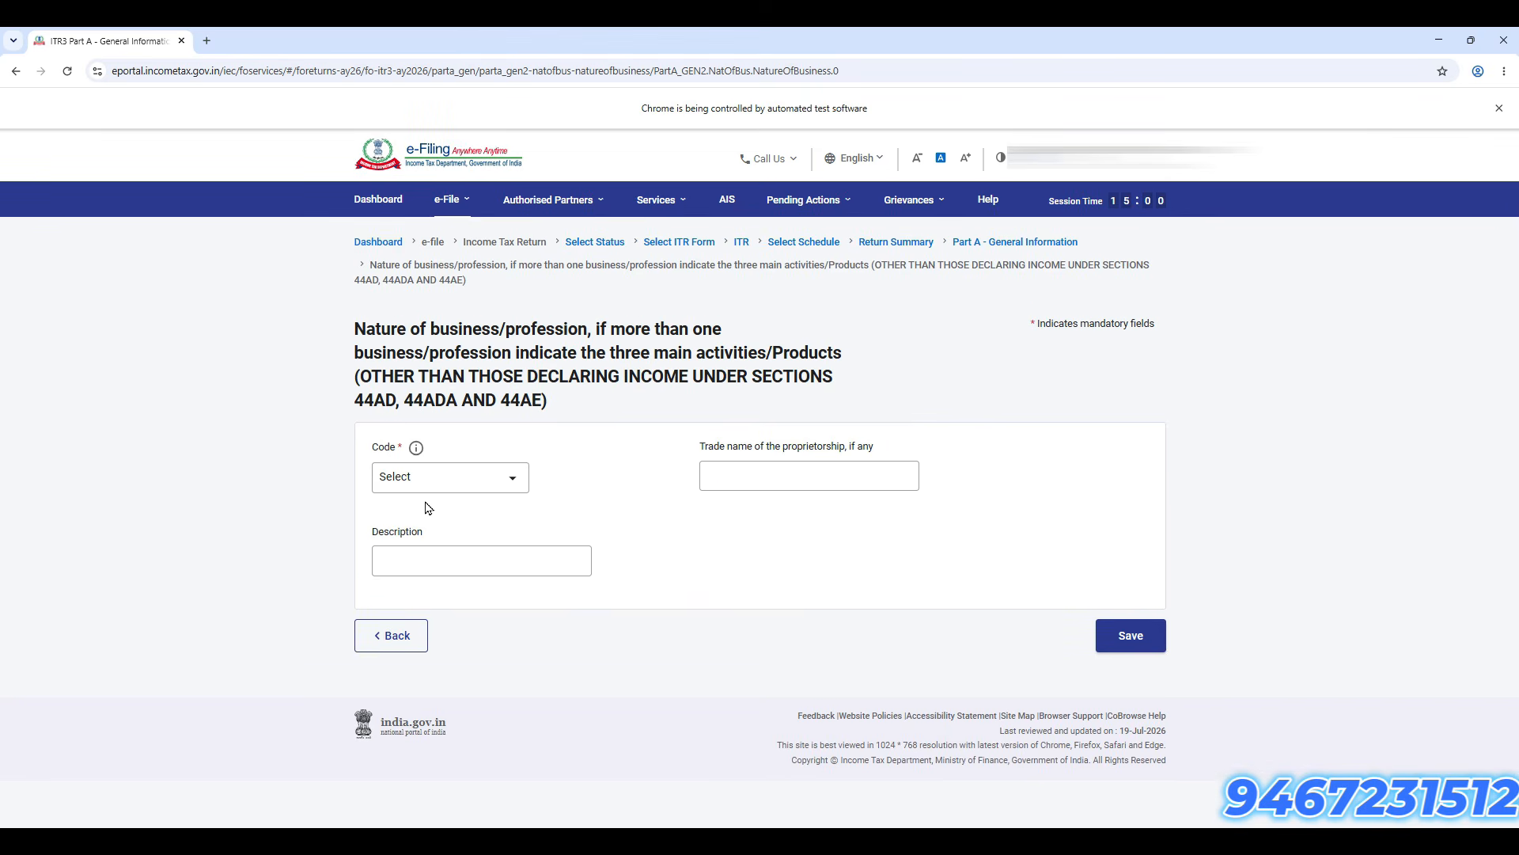
{"action": "left_click", "coordinate": [464, 478]}
{"action": "scroll", "coordinate": [455, 586], "scroll_direction": "down", "scroll_amount": 10}
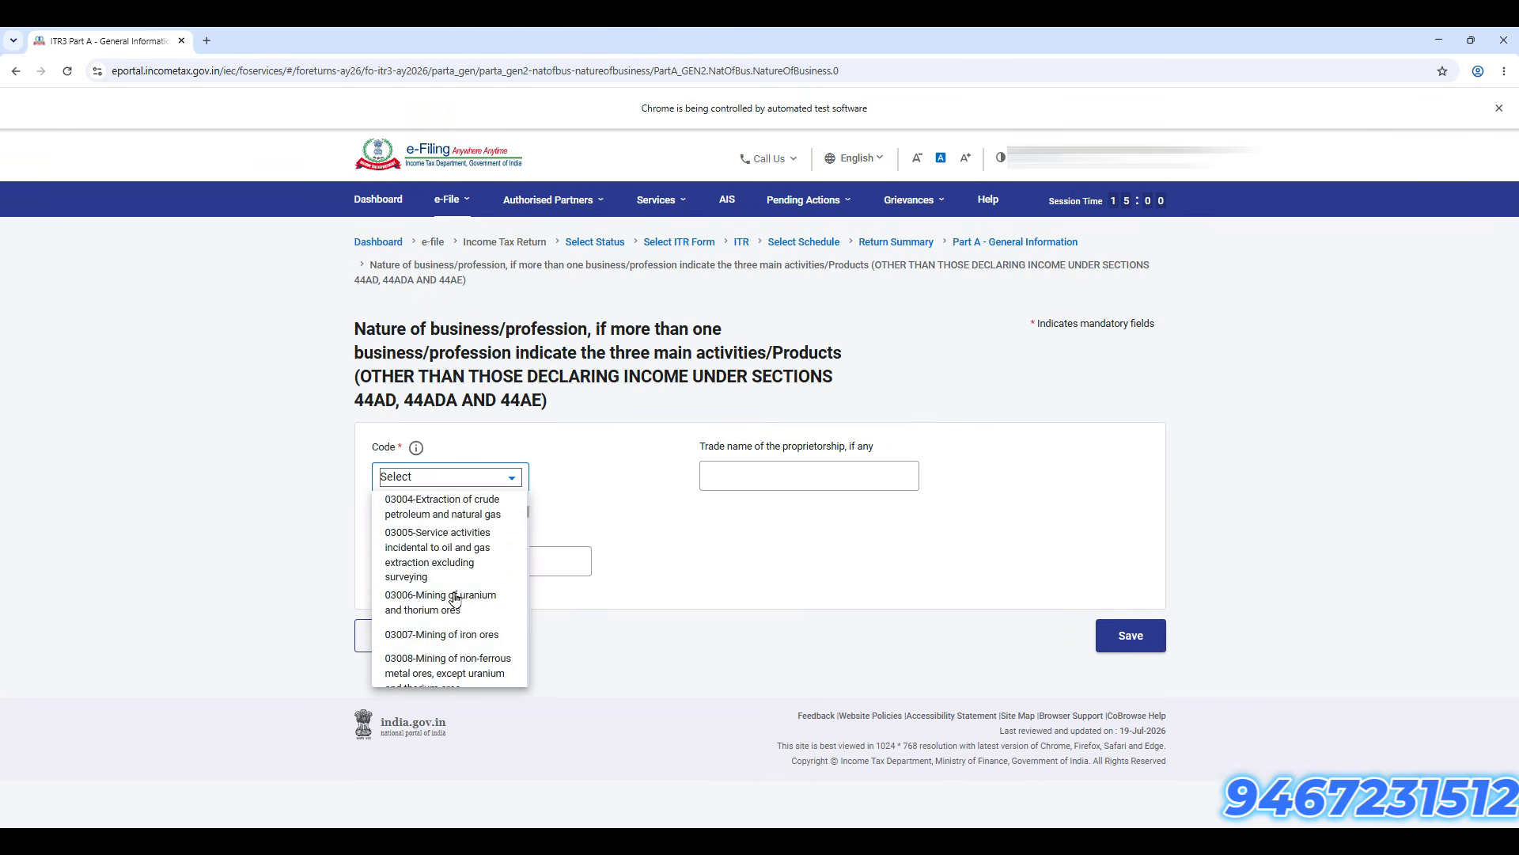
{"action": "scroll", "coordinate": [456, 598], "scroll_direction": "down", "scroll_amount": 20}
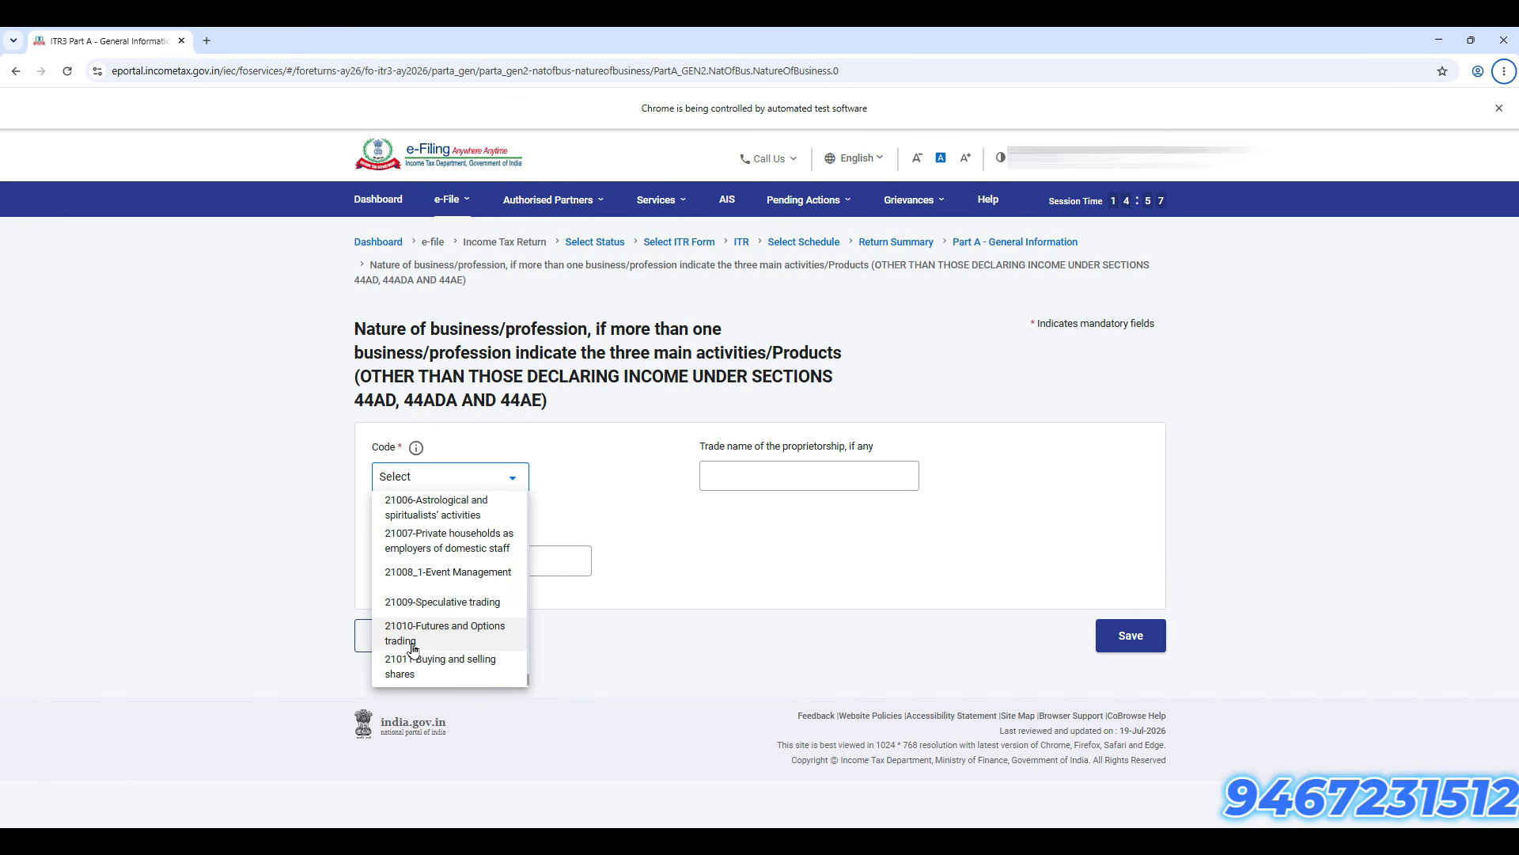
{"action": "scroll", "coordinate": [455, 637], "scroll_direction": "down", "scroll_amount": 1}
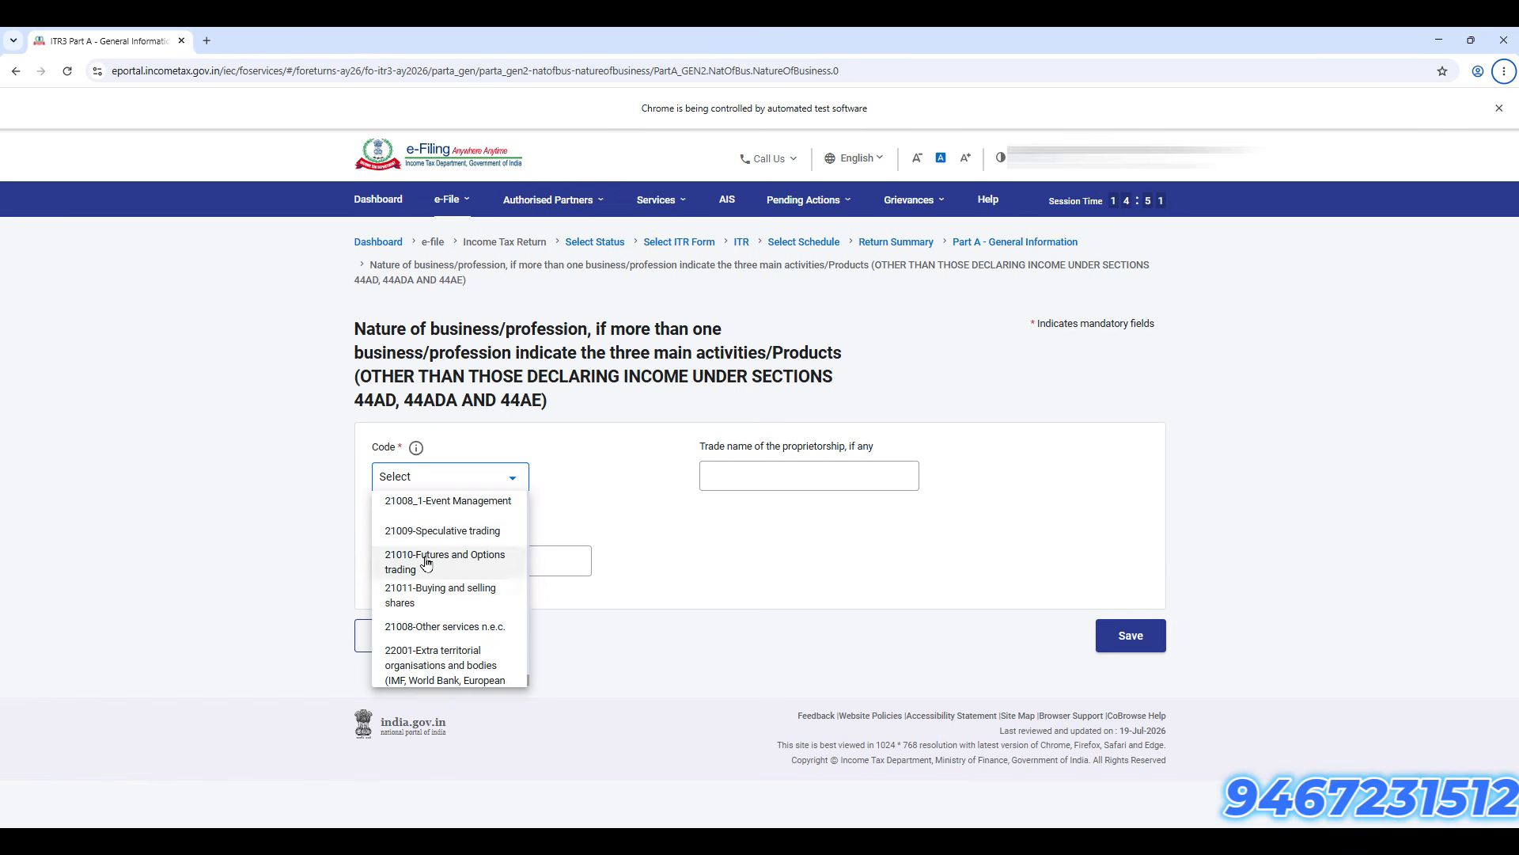
{"action": "left_click", "coordinate": [432, 530]}
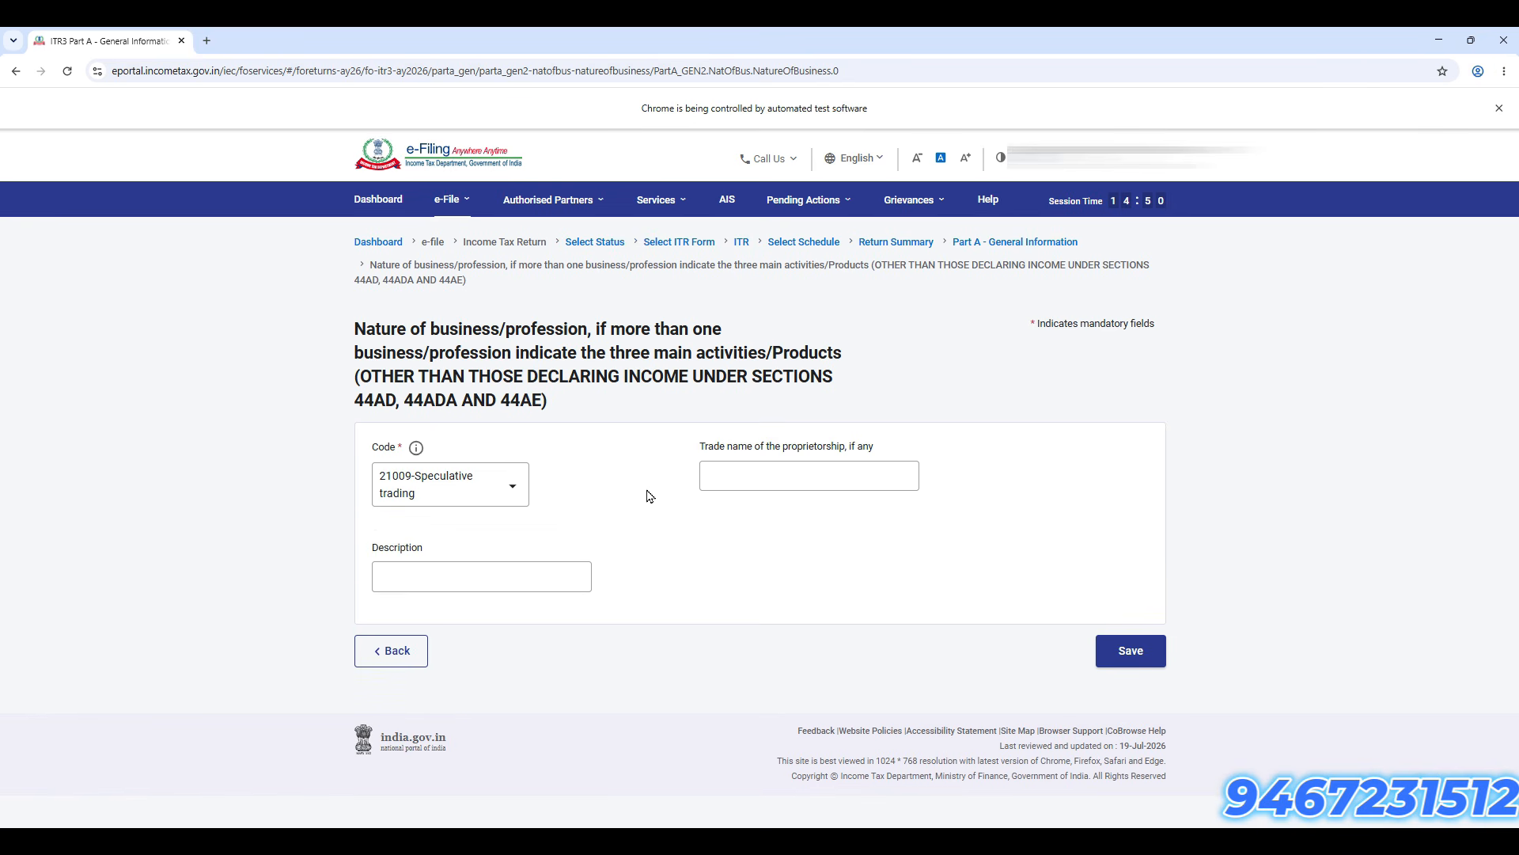
{"action": "left_click", "coordinate": [764, 475]}
{"action": "left_click", "coordinate": [1109, 652]}
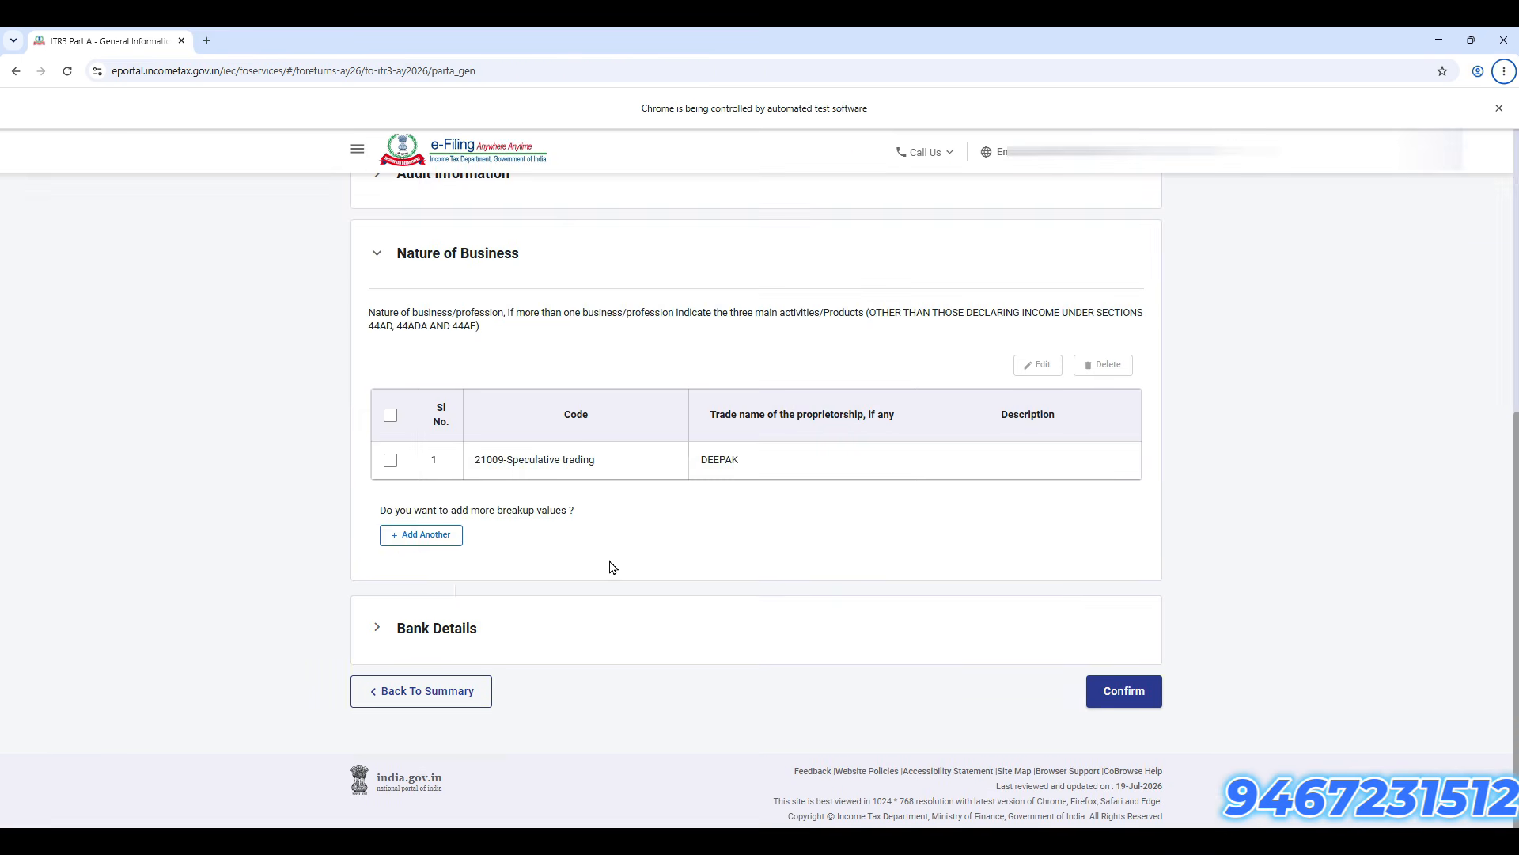
Step: Add a second business entry with code 21010-Futures and Options trading and the proprietor's name as trade name, and confirm Part A - General Information
{"action": "left_click", "coordinate": [427, 535]}
{"action": "left_click", "coordinate": [469, 488]}
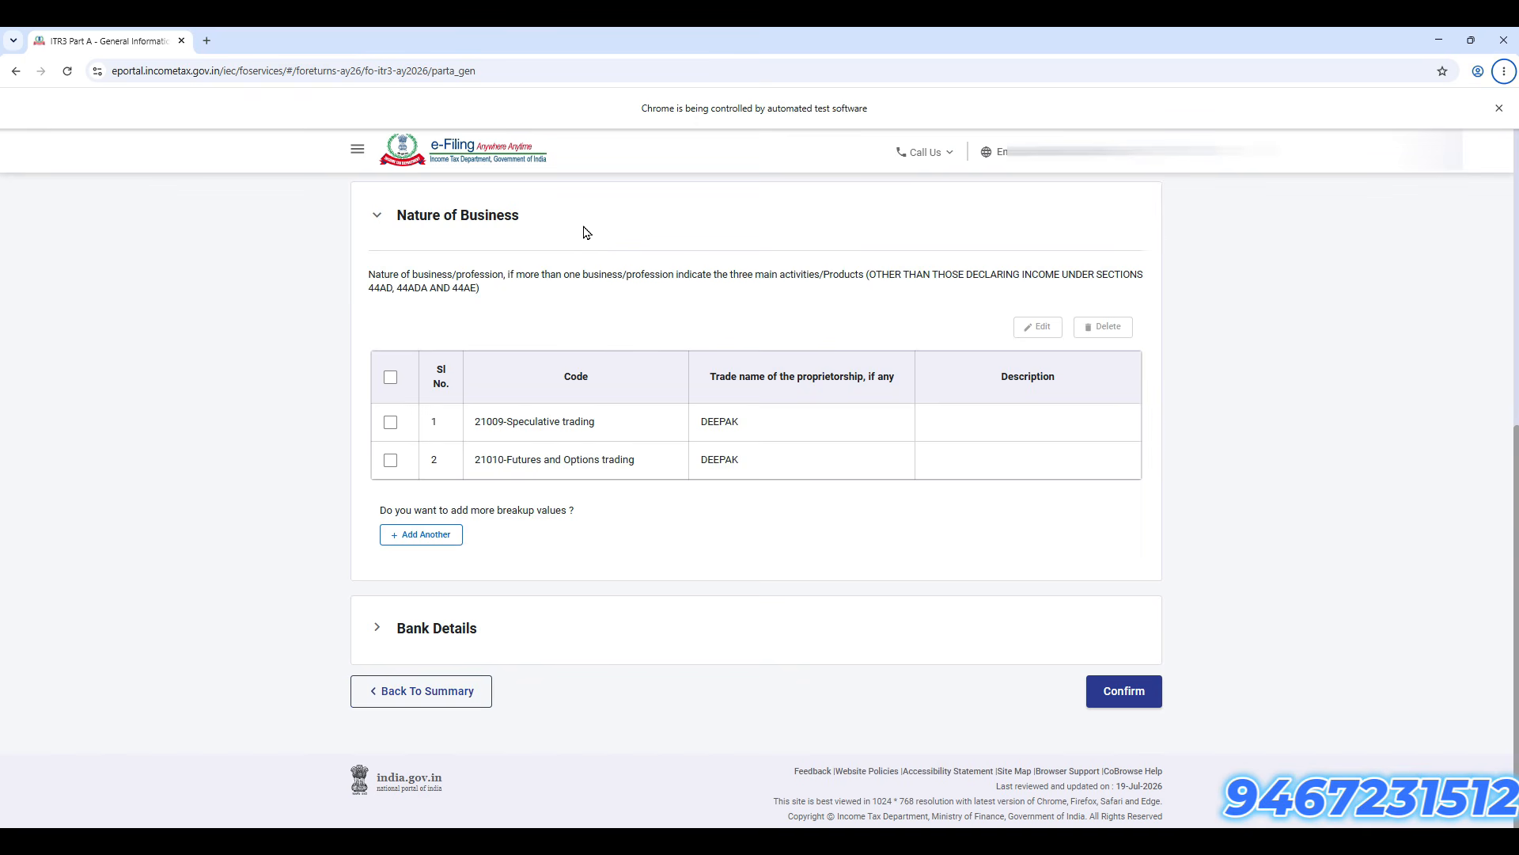
{"action": "left_click", "coordinate": [586, 232]}
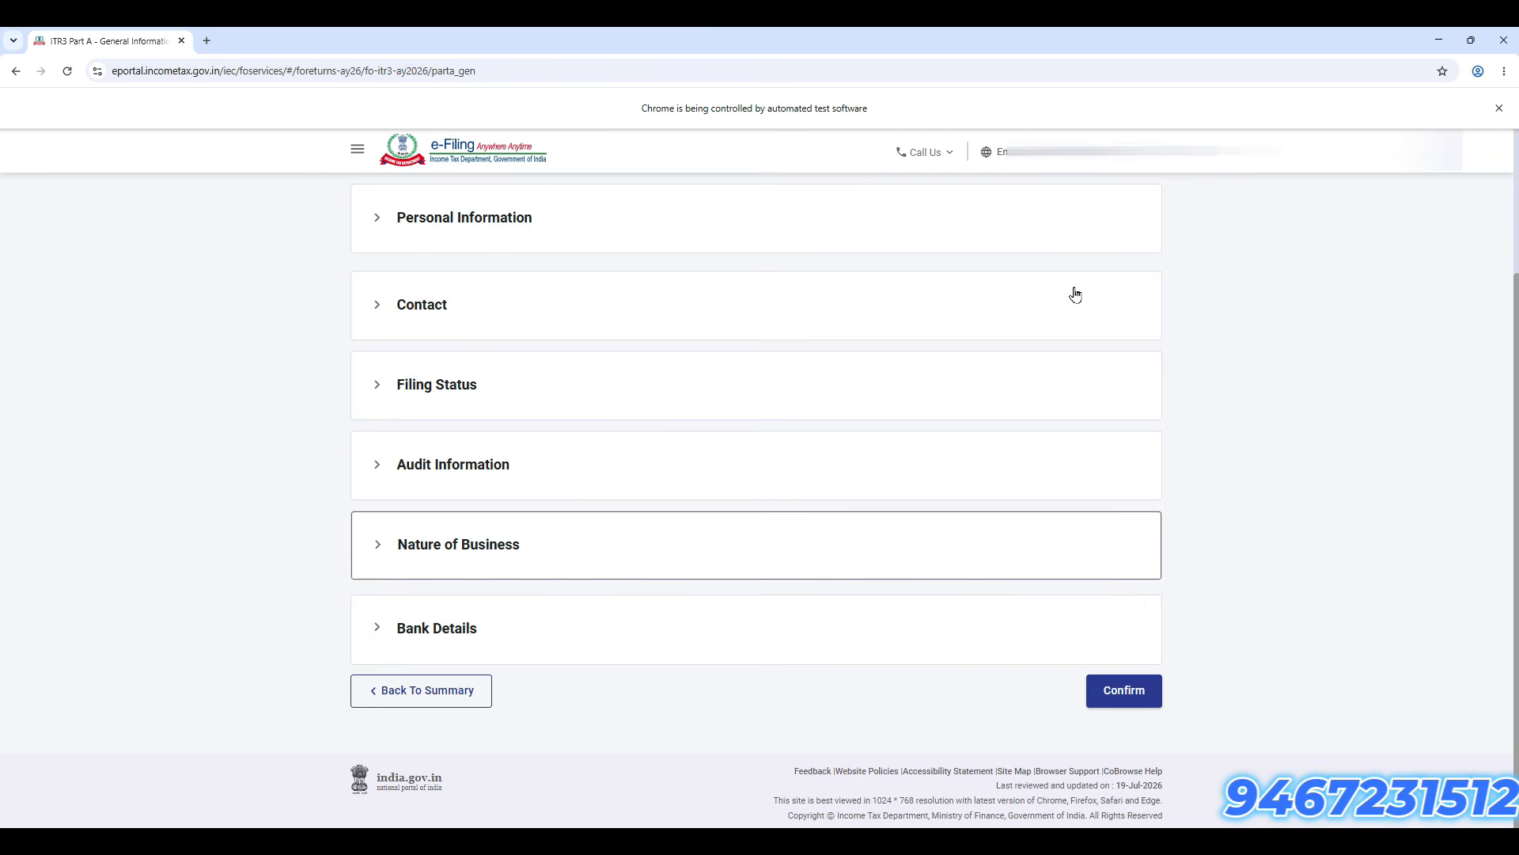
{"action": "left_click", "coordinate": [1138, 692]}
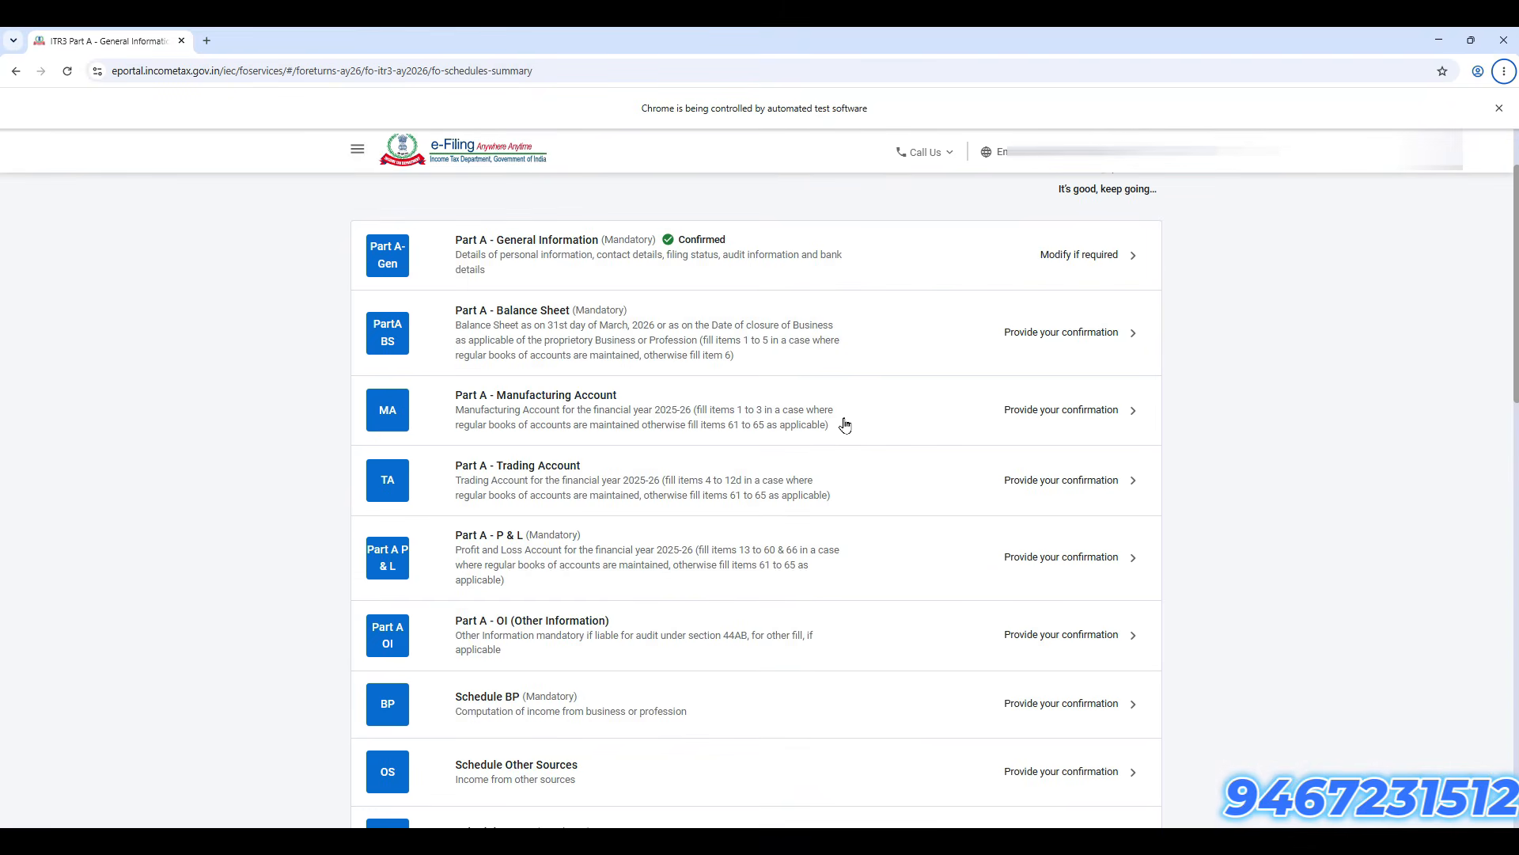
Step: Open Part A - Balance Sheet, acknowledge the notice, and open Application of Funds for editing
{"action": "left_click", "coordinate": [705, 333]}
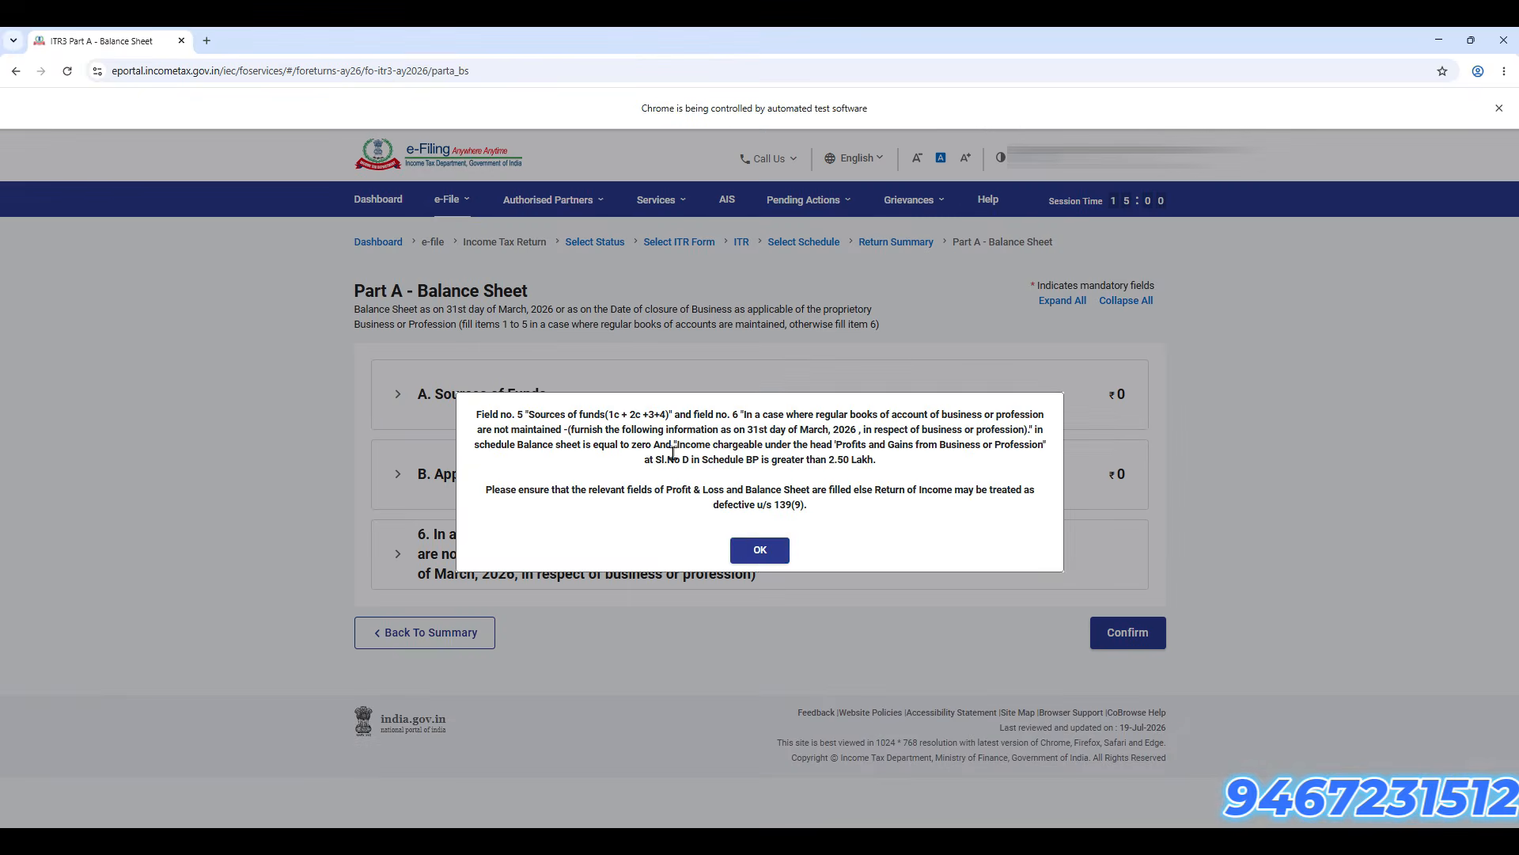
{"action": "left_click", "coordinate": [756, 556]}
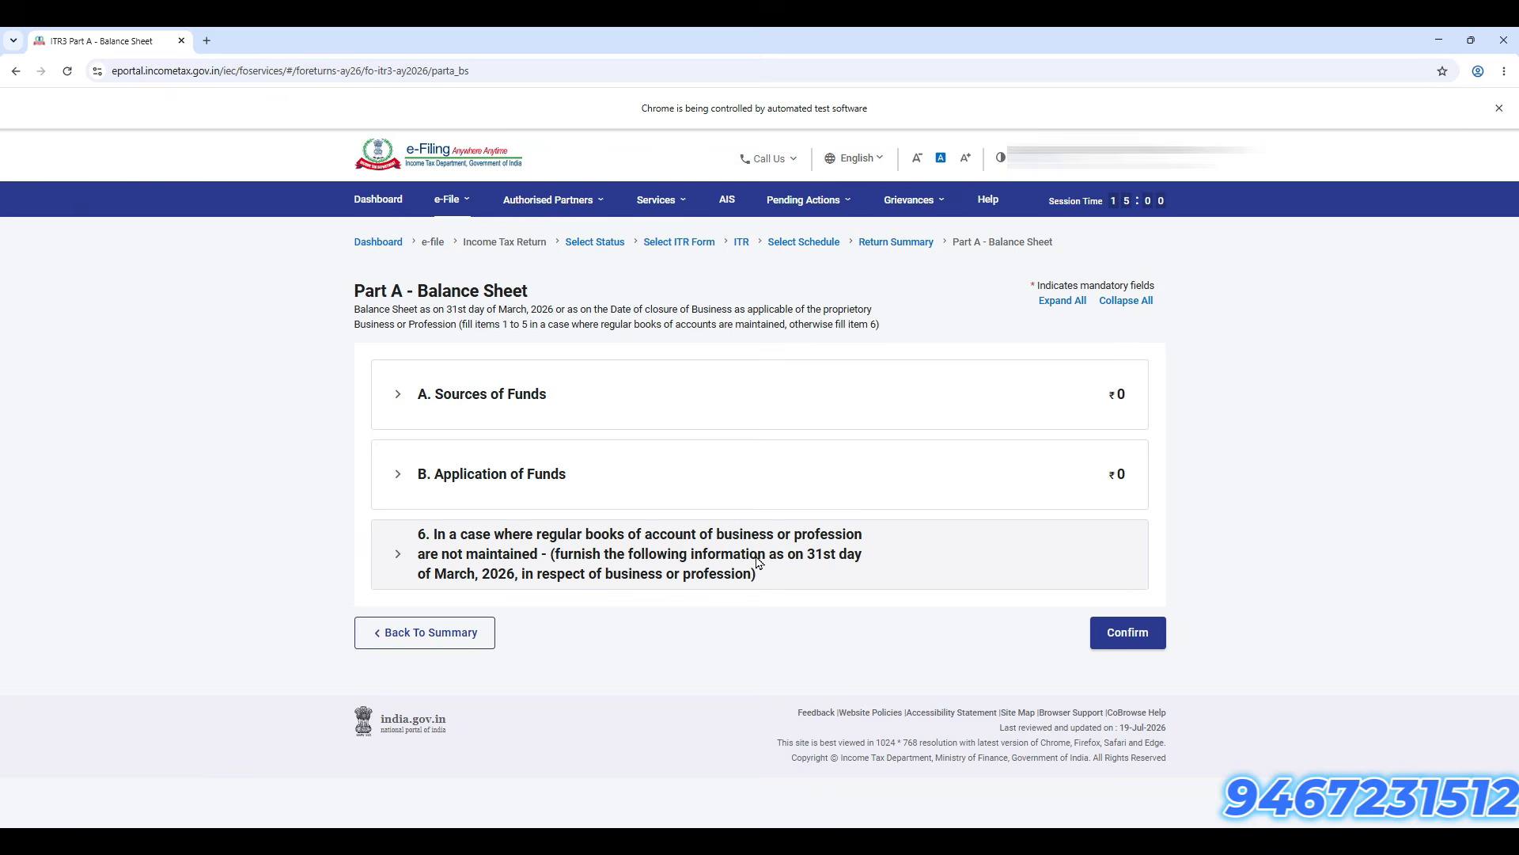
{"action": "left_click", "coordinate": [631, 479]}
{"action": "scroll", "coordinate": [653, 586], "scroll_direction": "down", "scroll_amount": 2}
{"action": "scroll", "coordinate": [653, 585], "scroll_direction": "down", "scroll_amount": 1}
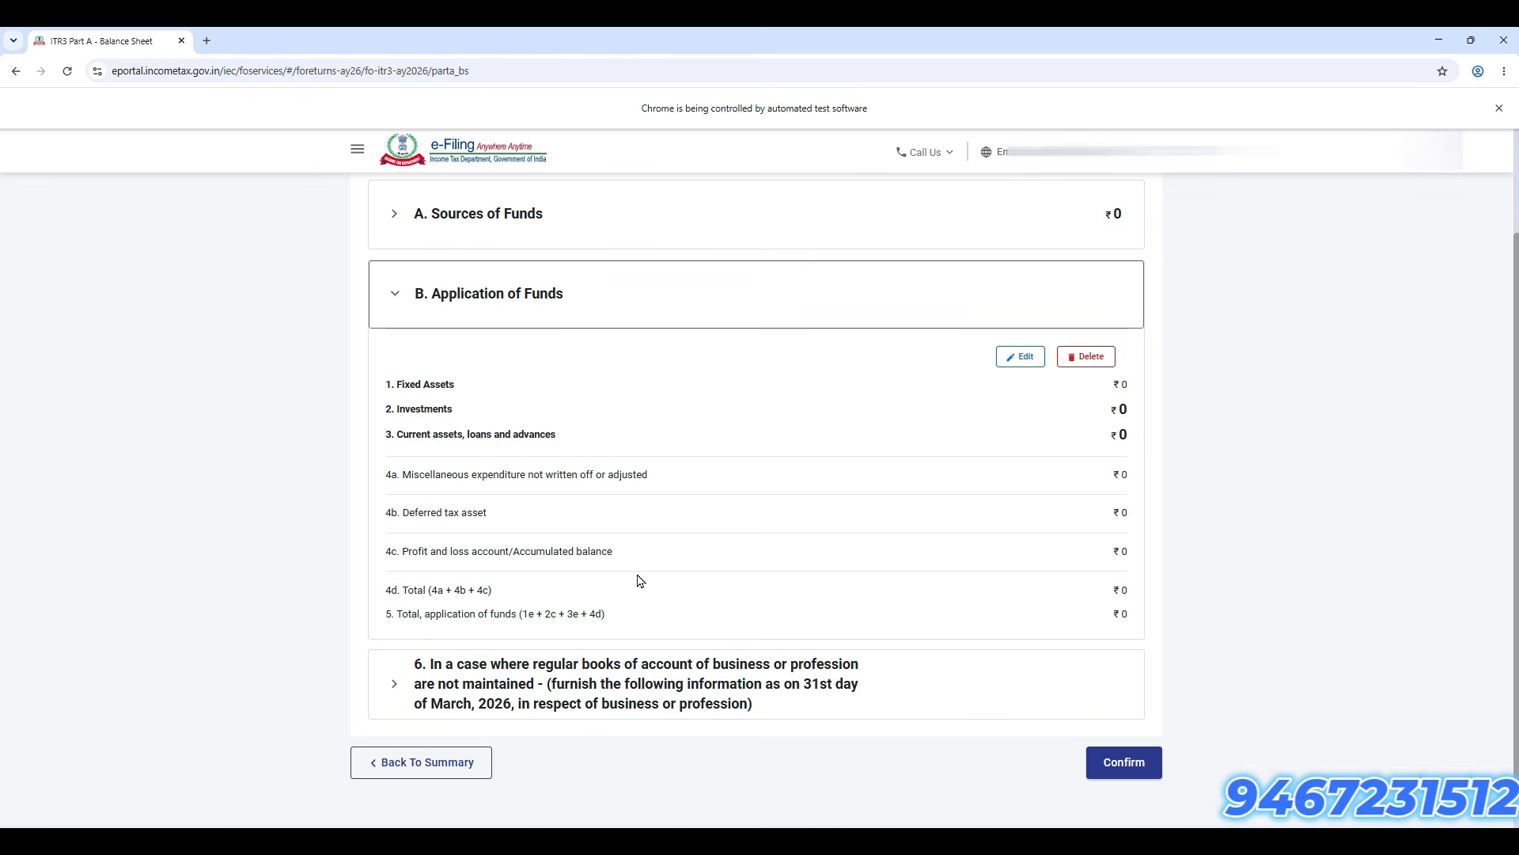
{"action": "left_click", "coordinate": [1026, 357]}
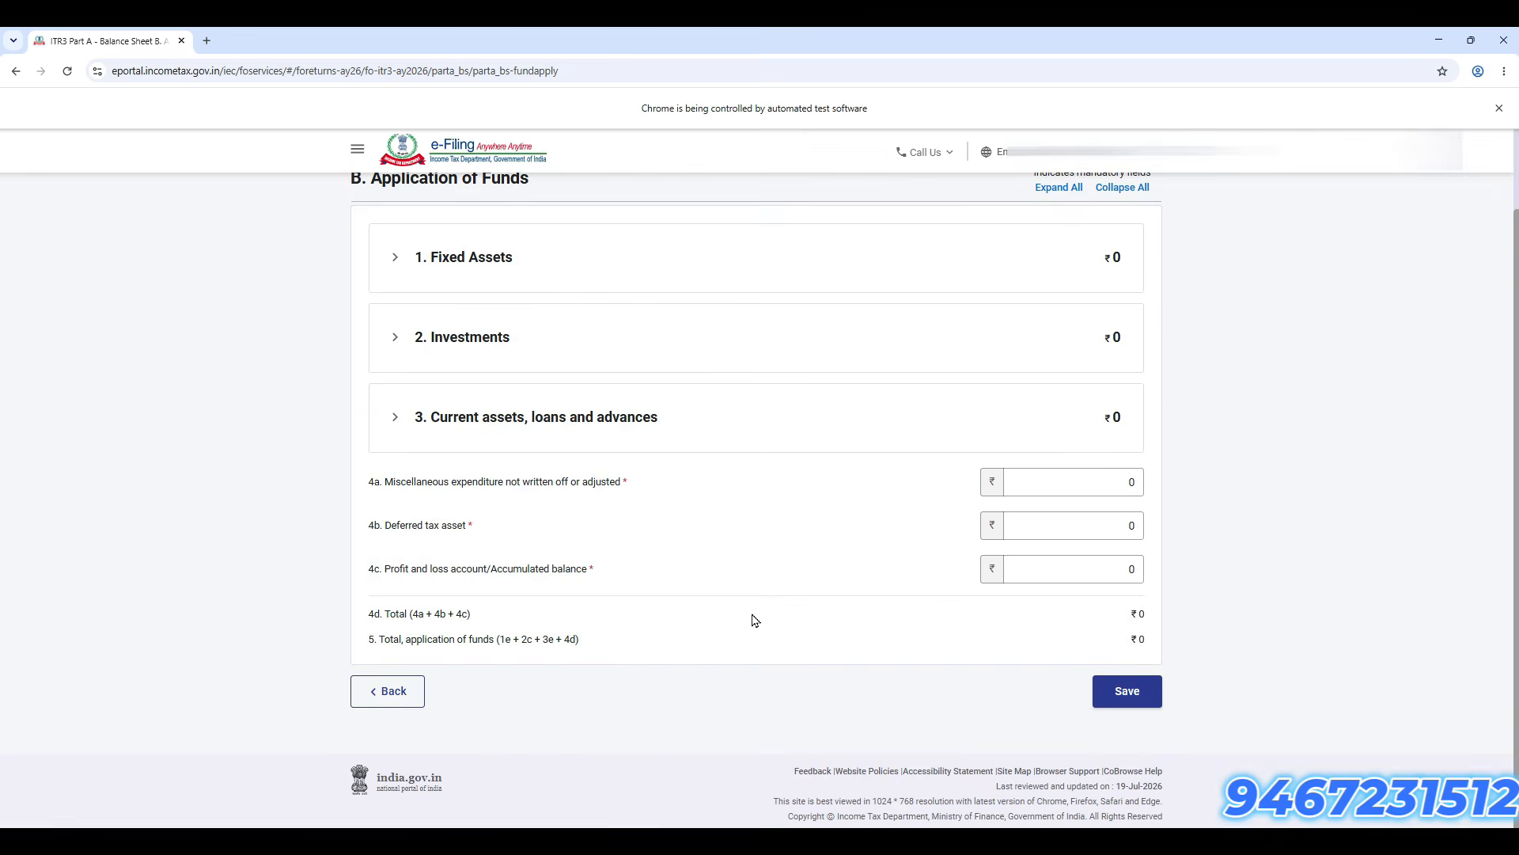
Step: Under Current assets, loans and advances, set Other Current Assets to 184000
{"action": "left_click", "coordinate": [811, 430]}
{"action": "scroll", "coordinate": [784, 580], "scroll_direction": "down", "scroll_amount": 2}
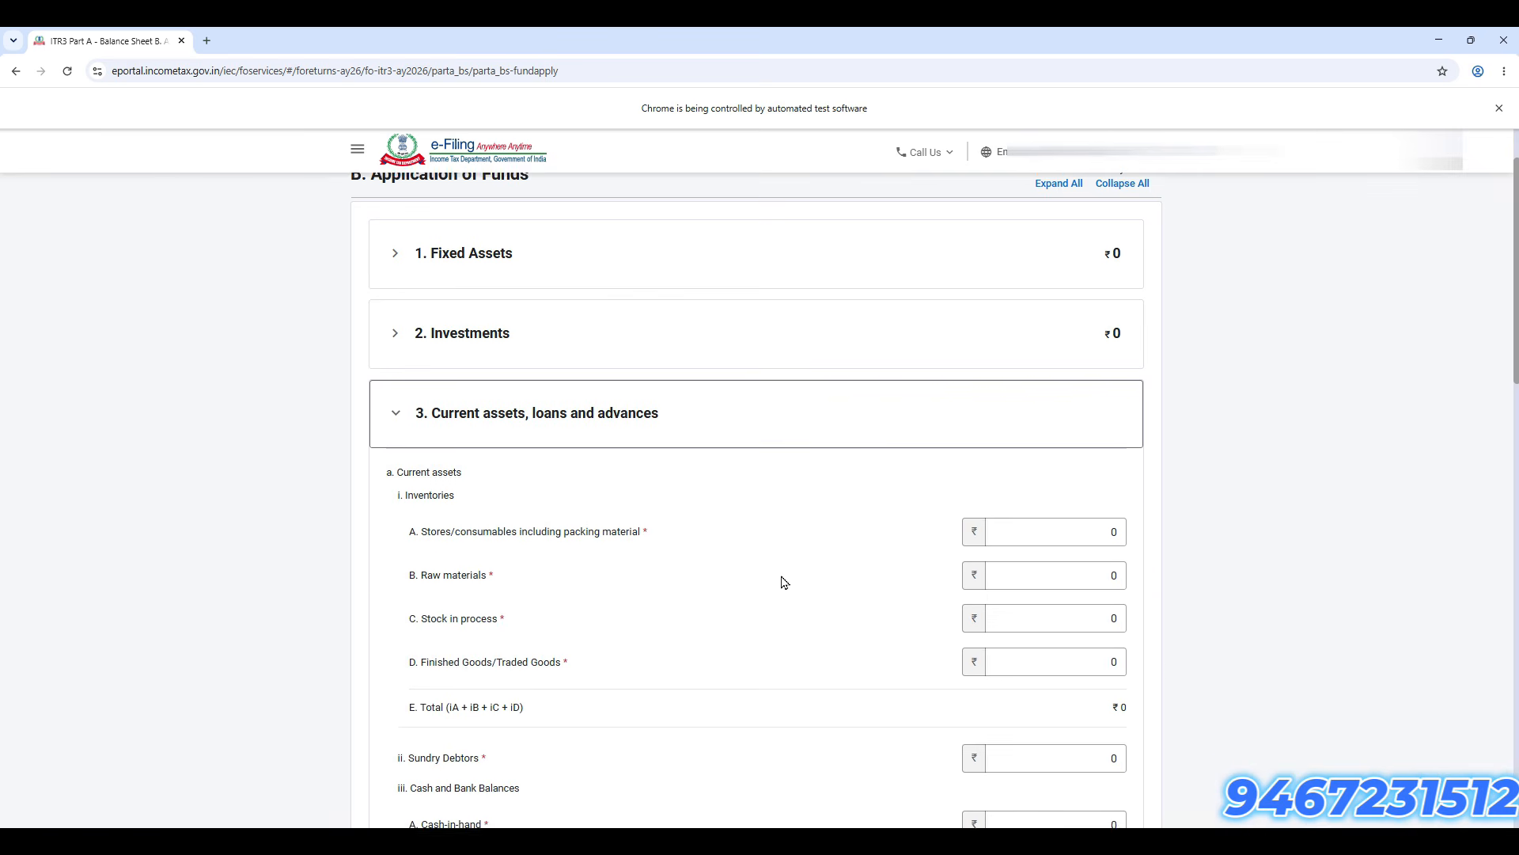
{"action": "scroll", "coordinate": [766, 606], "scroll_direction": "down", "scroll_amount": 2}
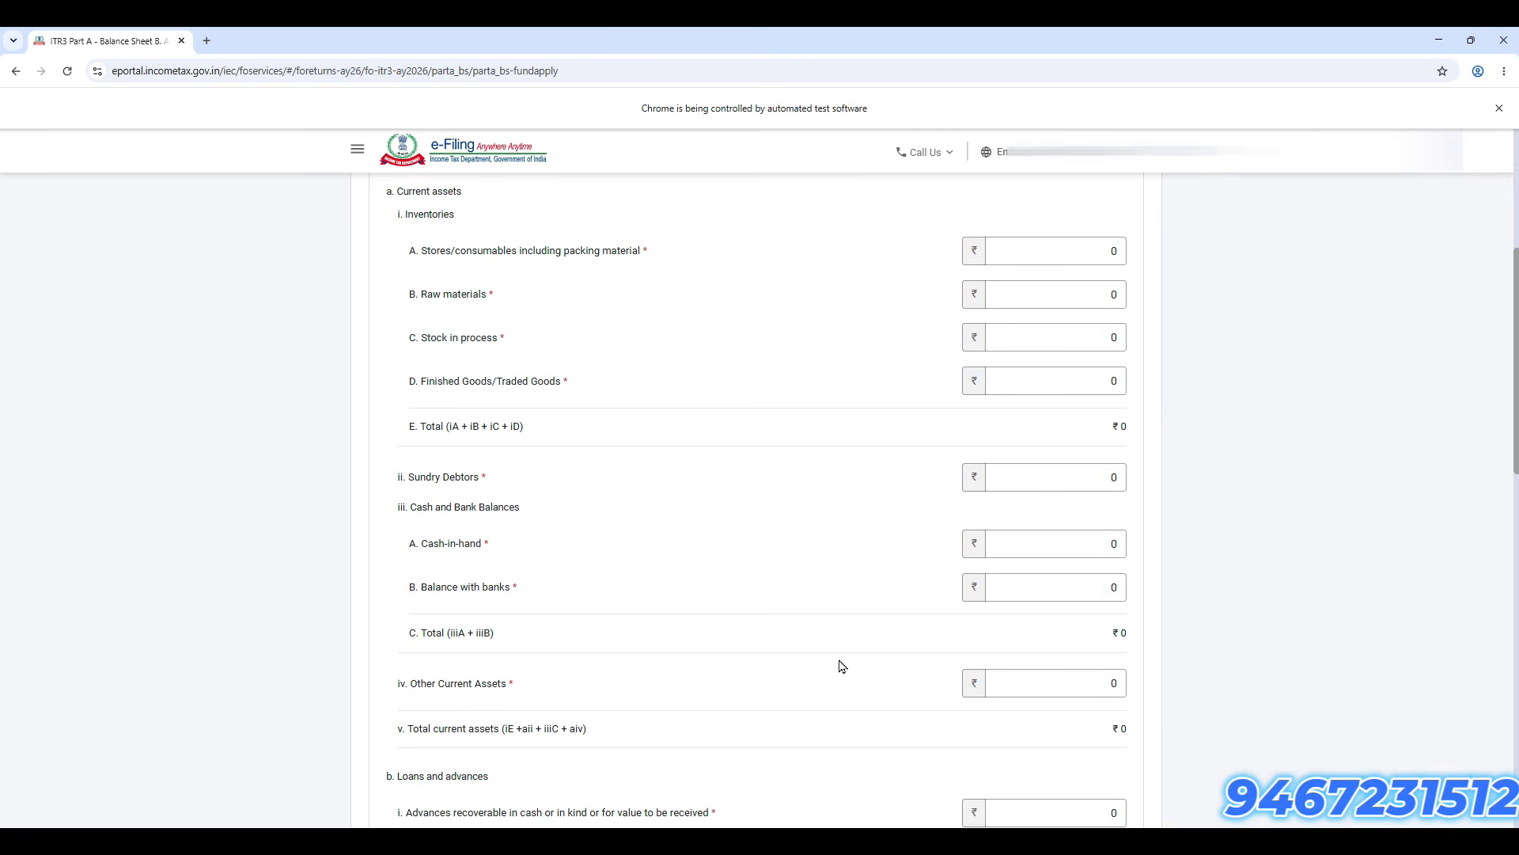
{"action": "left_click_drag", "start_coordinate": [1107, 585], "coordinate": [1123, 593]}
{"action": "left_click_drag", "start_coordinate": [1100, 689], "coordinate": [1126, 685]}
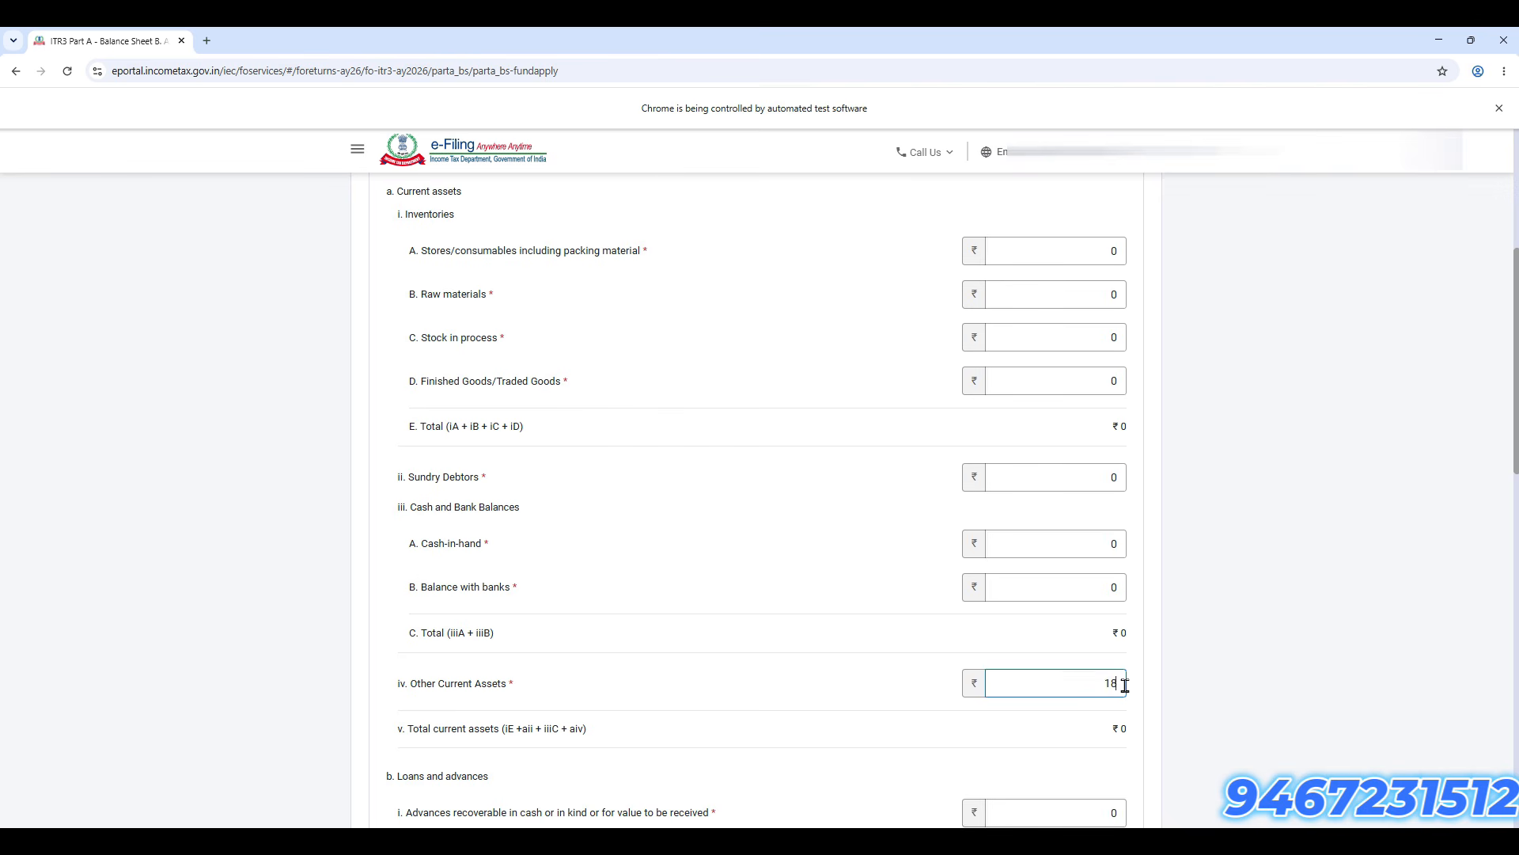
{"action": "type", "text": "000"}
{"action": "left_click", "coordinate": [784, 710]}
{"action": "scroll", "coordinate": [1064, 770], "scroll_direction": "down", "scroll_amount": 3}
{"action": "scroll", "coordinate": [1062, 771], "scroll_direction": "down", "scroll_amount": 4}
Step: Try 63500 as Balance with banks, check the current assets total, and clear the entry again
{"action": "scroll", "coordinate": [1062, 763], "scroll_direction": "up", "scroll_amount": 6}
{"action": "left_click", "coordinate": [1071, 441]}
{"action": "left_click_drag", "start_coordinate": [1097, 441], "coordinate": [1136, 453]}
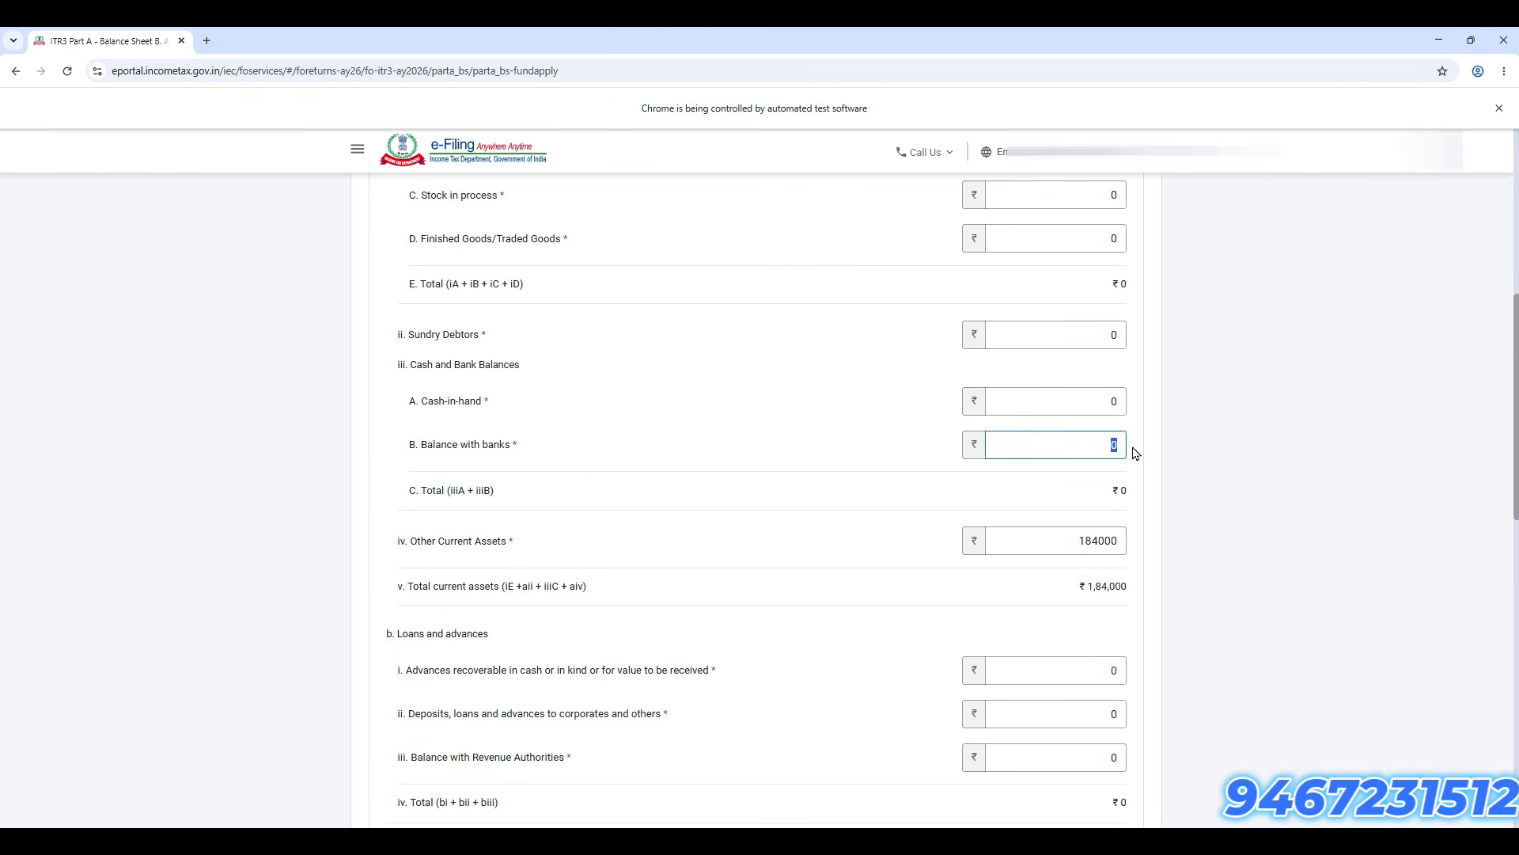
{"action": "type", "text": "63500"}
{"action": "left_click_drag", "start_coordinate": [1060, 598], "coordinate": [1135, 600]}
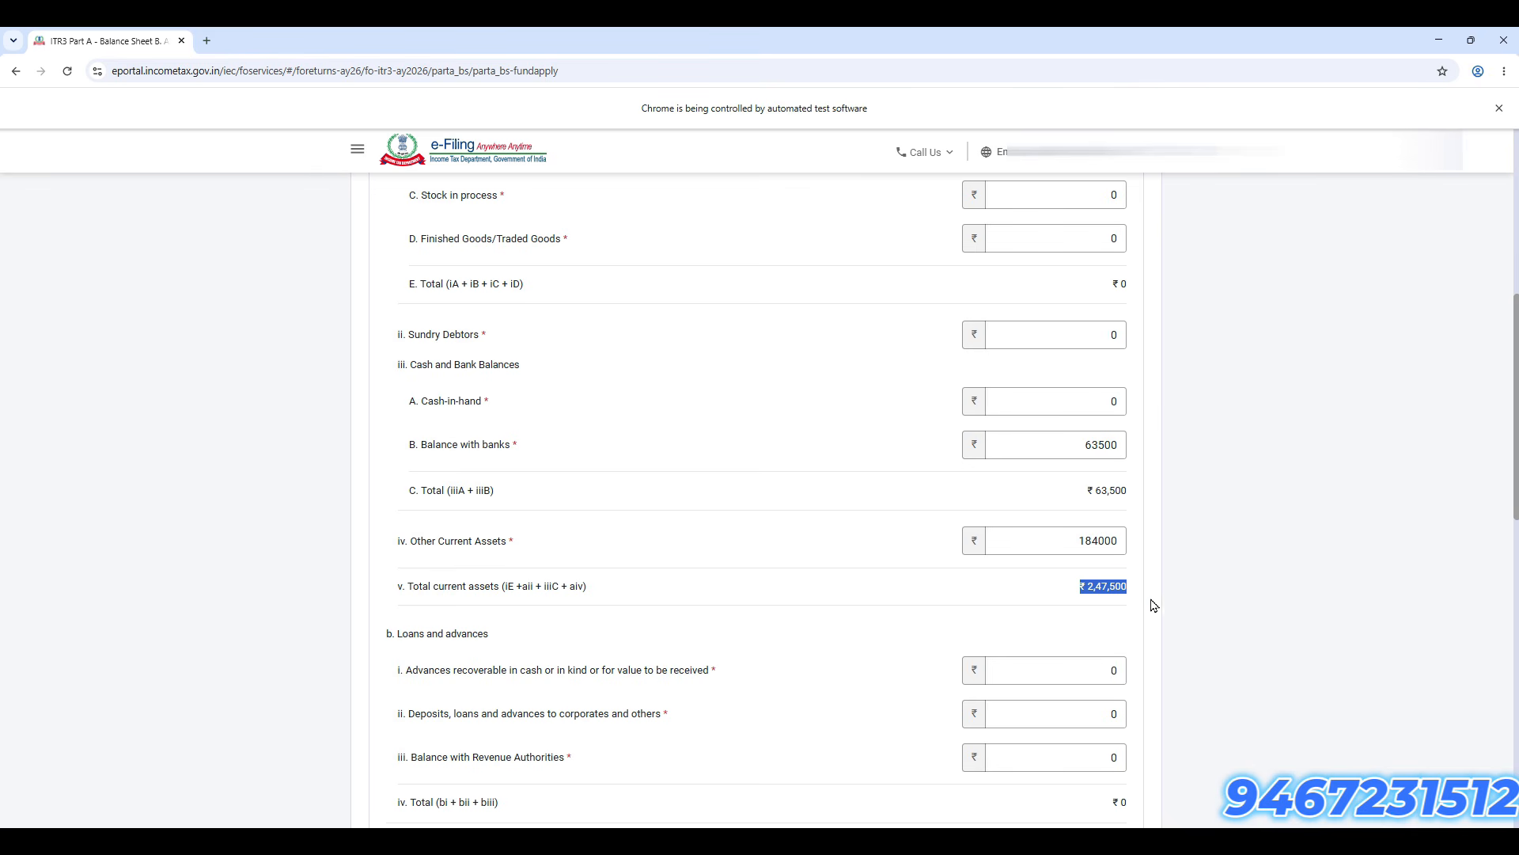
{"action": "left_click_drag", "start_coordinate": [1050, 450], "coordinate": [1151, 447]}
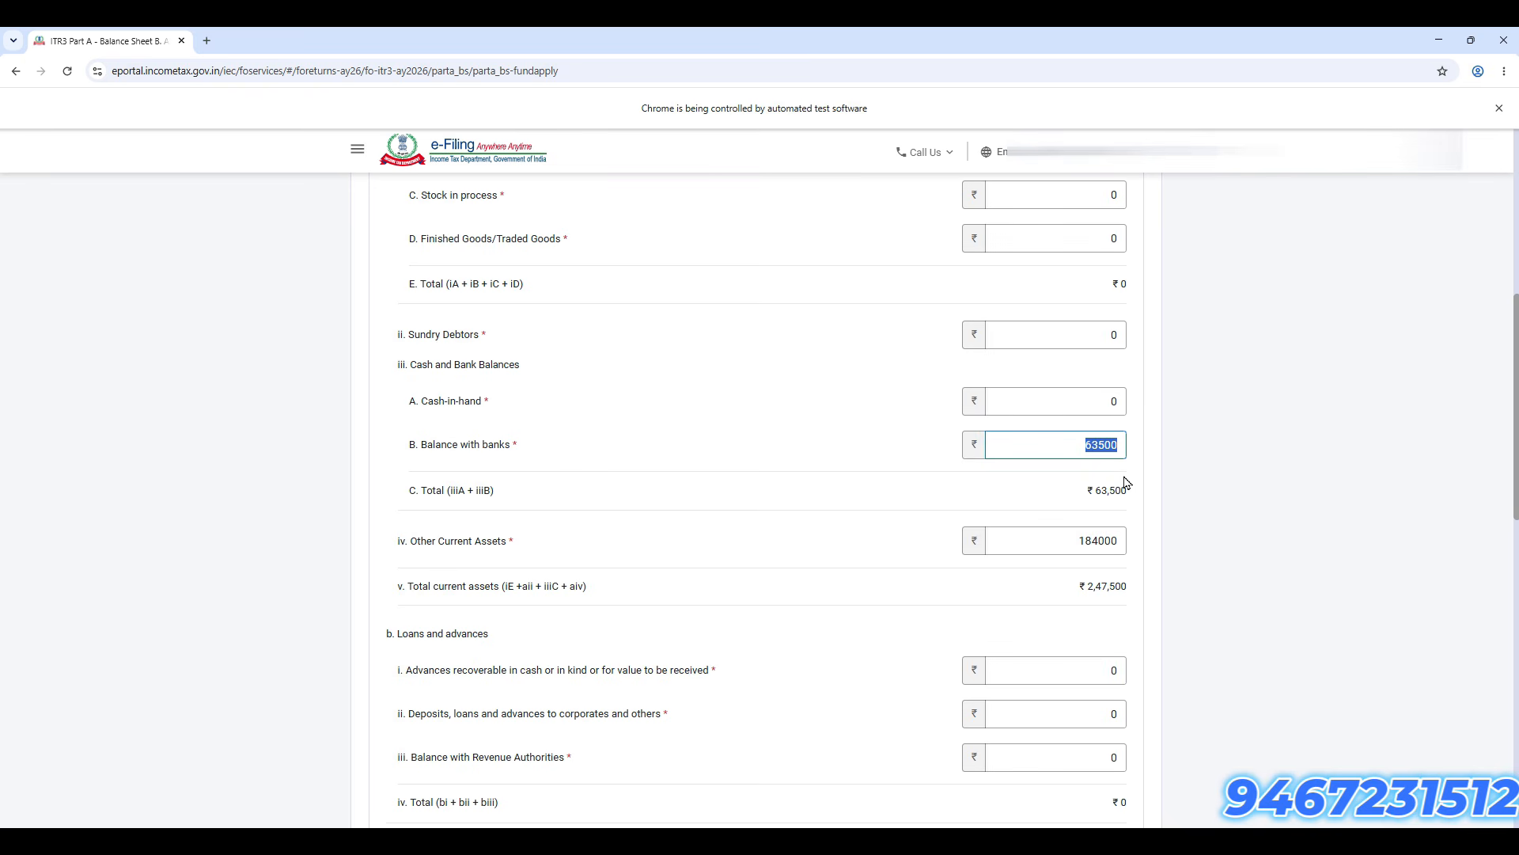
{"action": "left_click", "coordinate": [1111, 448]}
{"action": "key", "text": "BackSpace"}
{"action": "key", "text": "BackSpace"}
{"action": "key", "text": "BackSpace"}
{"action": "key", "text": "BackSpace"}
{"action": "left_click", "coordinate": [1137, 490]}
Step: Save the Application of Funds section
{"action": "scroll", "coordinate": [1140, 693], "scroll_direction": "down", "scroll_amount": 12}
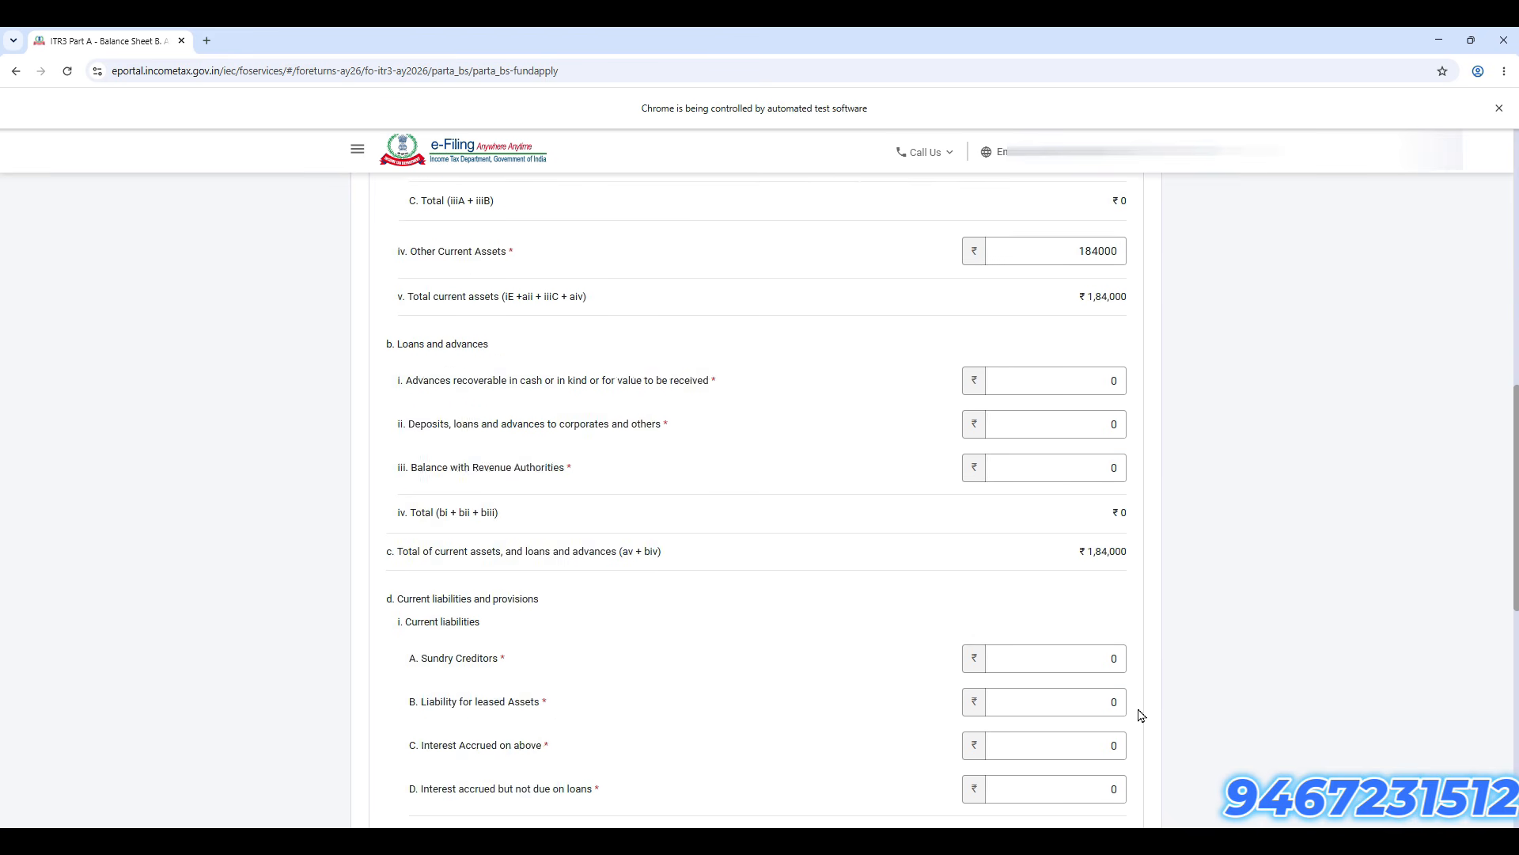
{"action": "scroll", "coordinate": [1141, 712], "scroll_direction": "down", "scroll_amount": 3}
{"action": "left_click", "coordinate": [1124, 692]}
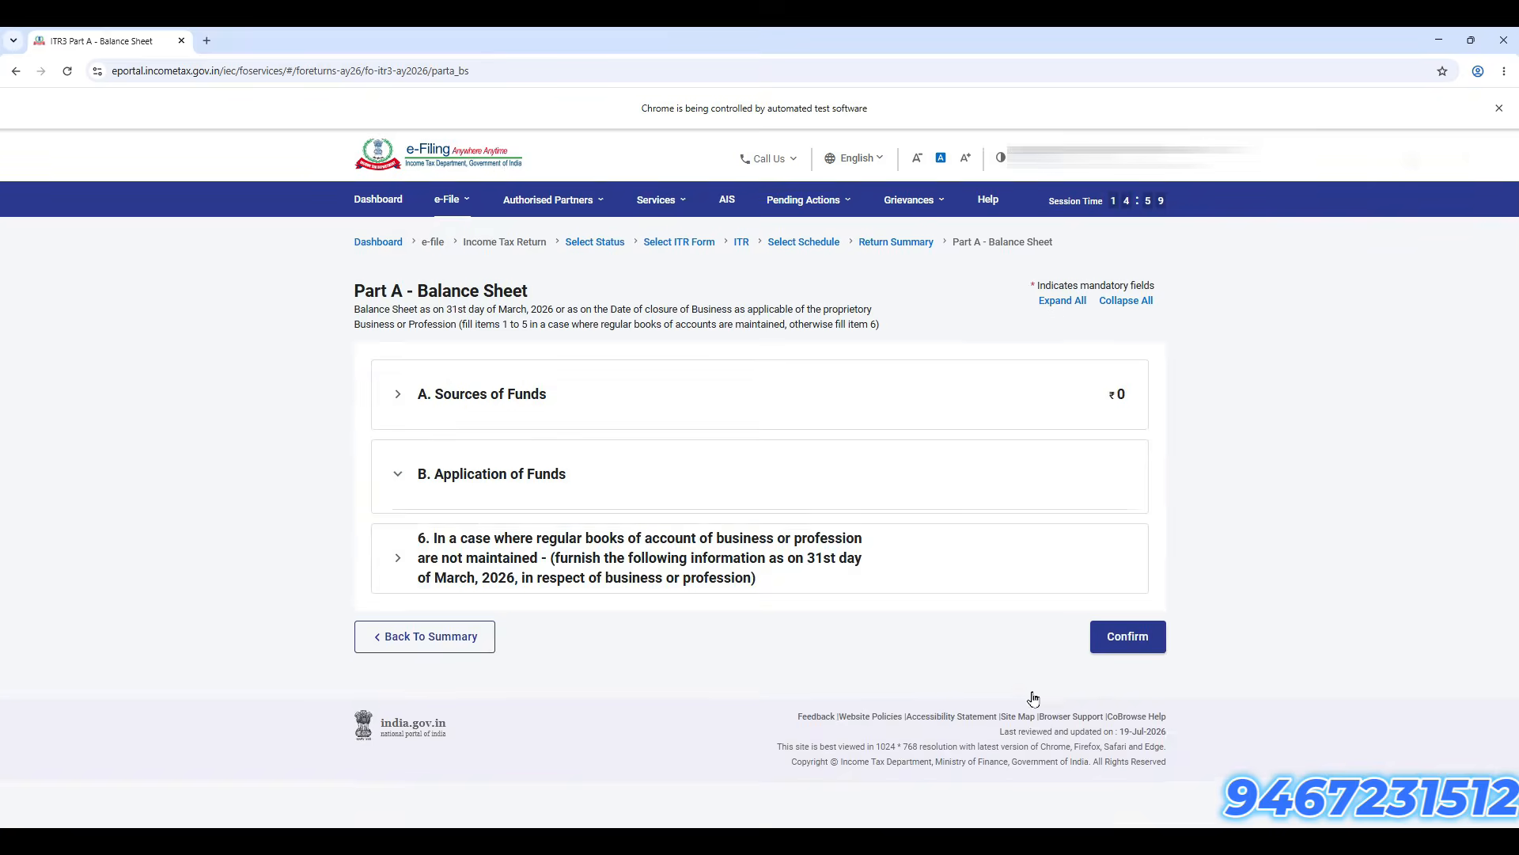
Step: Set the proprietor's capital to 184000 under Sources of Funds, save it, and confirm the Balance Sheet schedule
{"action": "scroll", "coordinate": [786, 298], "scroll_direction": "up", "scroll_amount": 2}
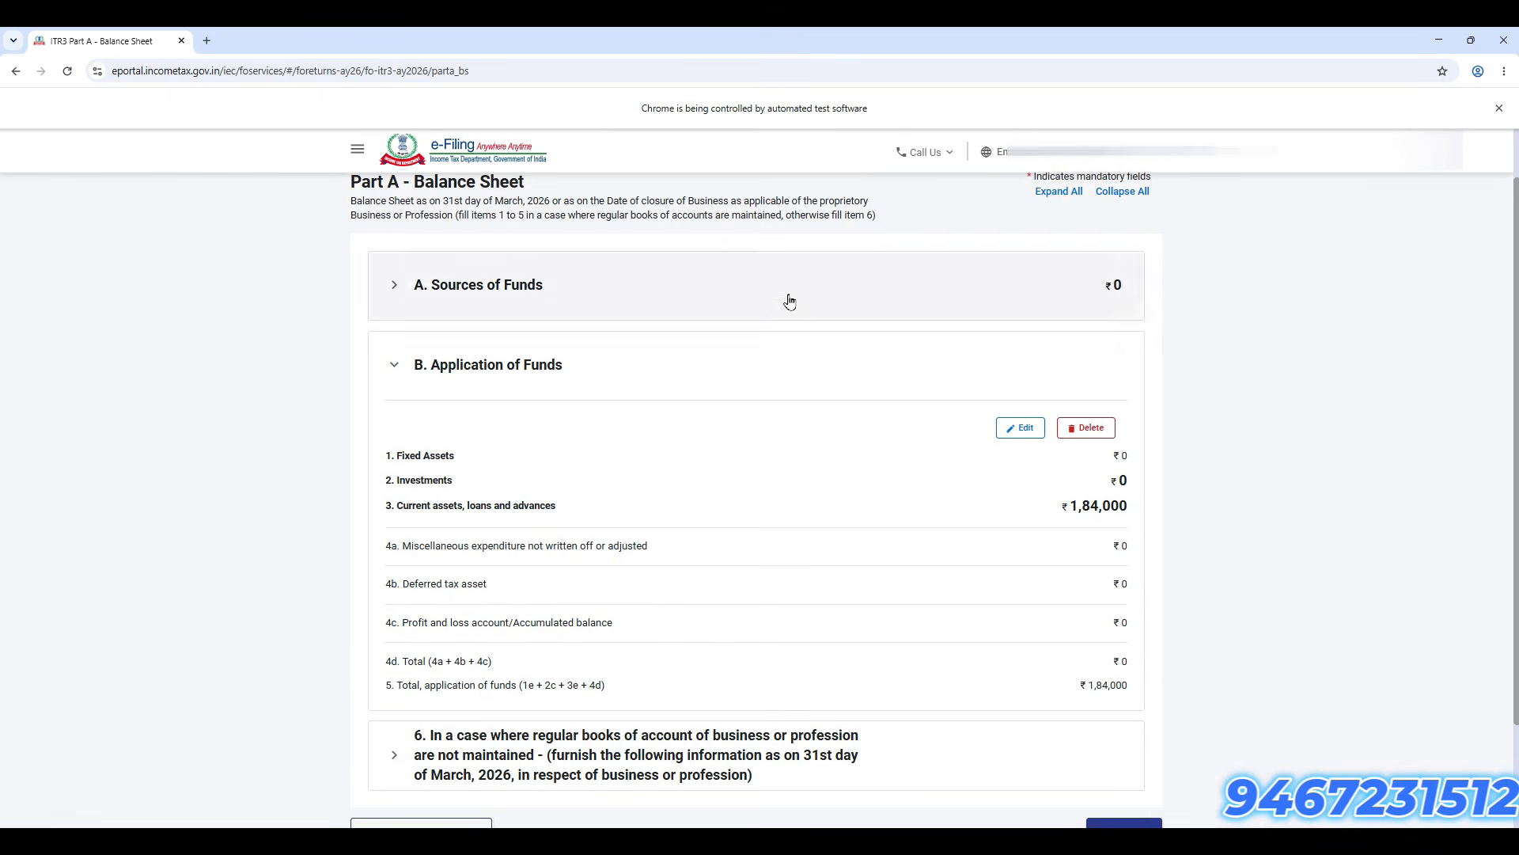
{"action": "left_click", "coordinate": [792, 285]}
{"action": "left_click", "coordinate": [1018, 346]}
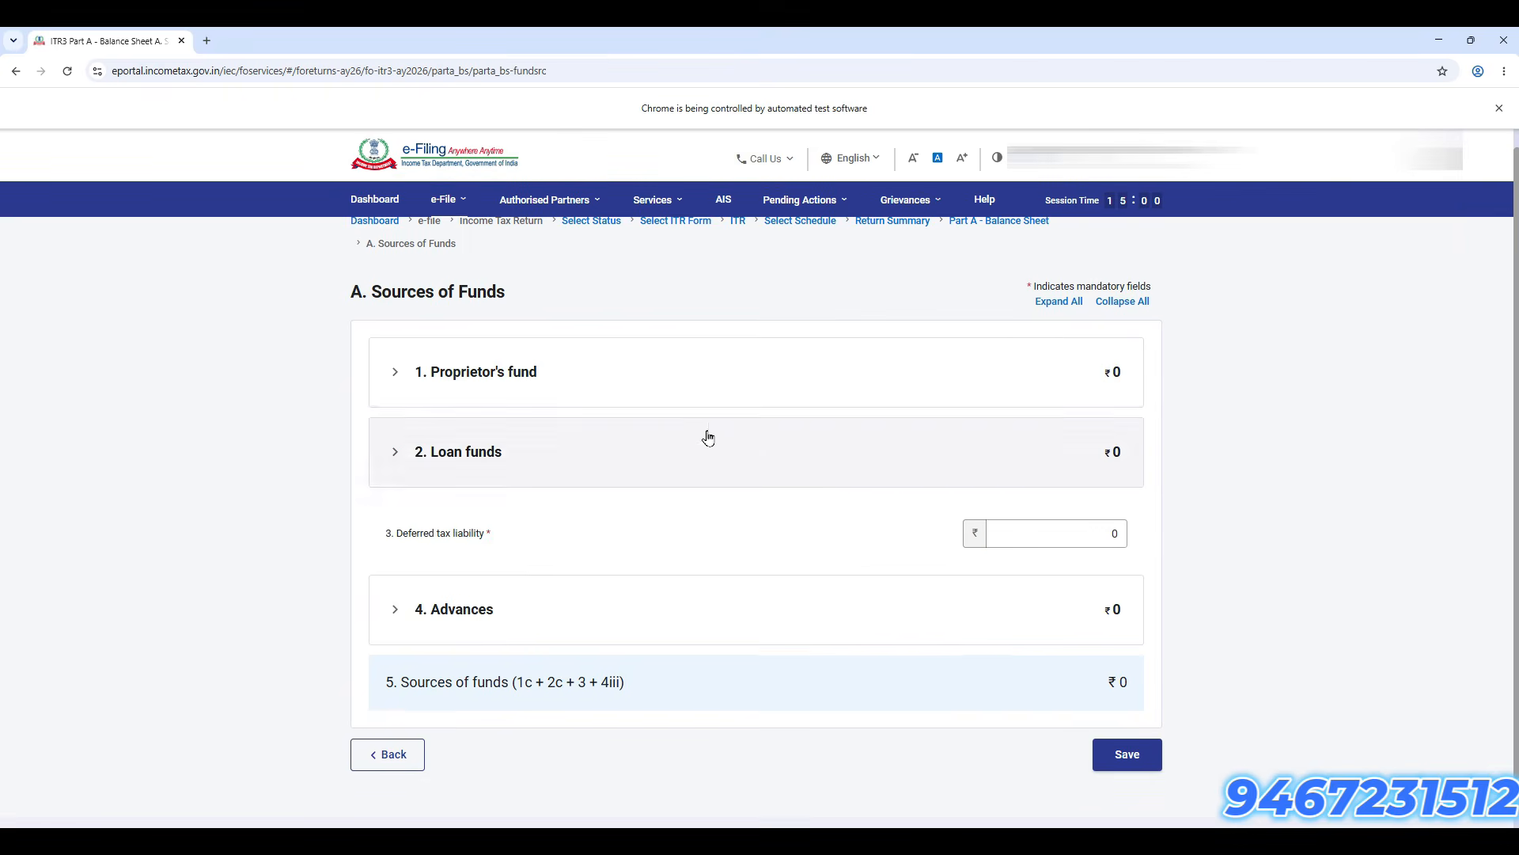
{"action": "left_click", "coordinate": [828, 401]}
{"action": "left_click", "coordinate": [1079, 444]}
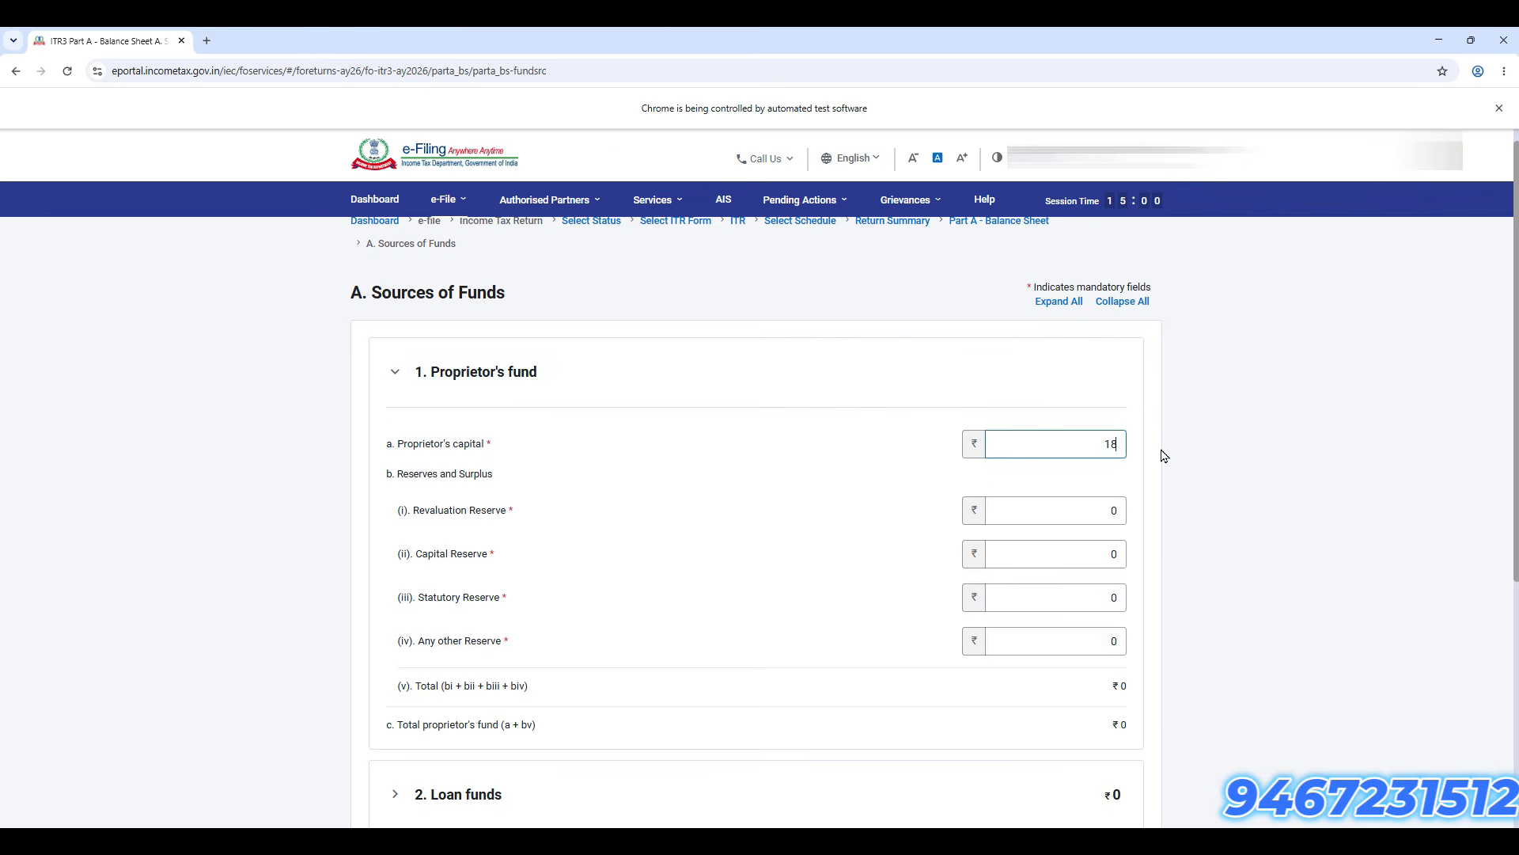
{"action": "left_click", "coordinate": [1102, 509]}
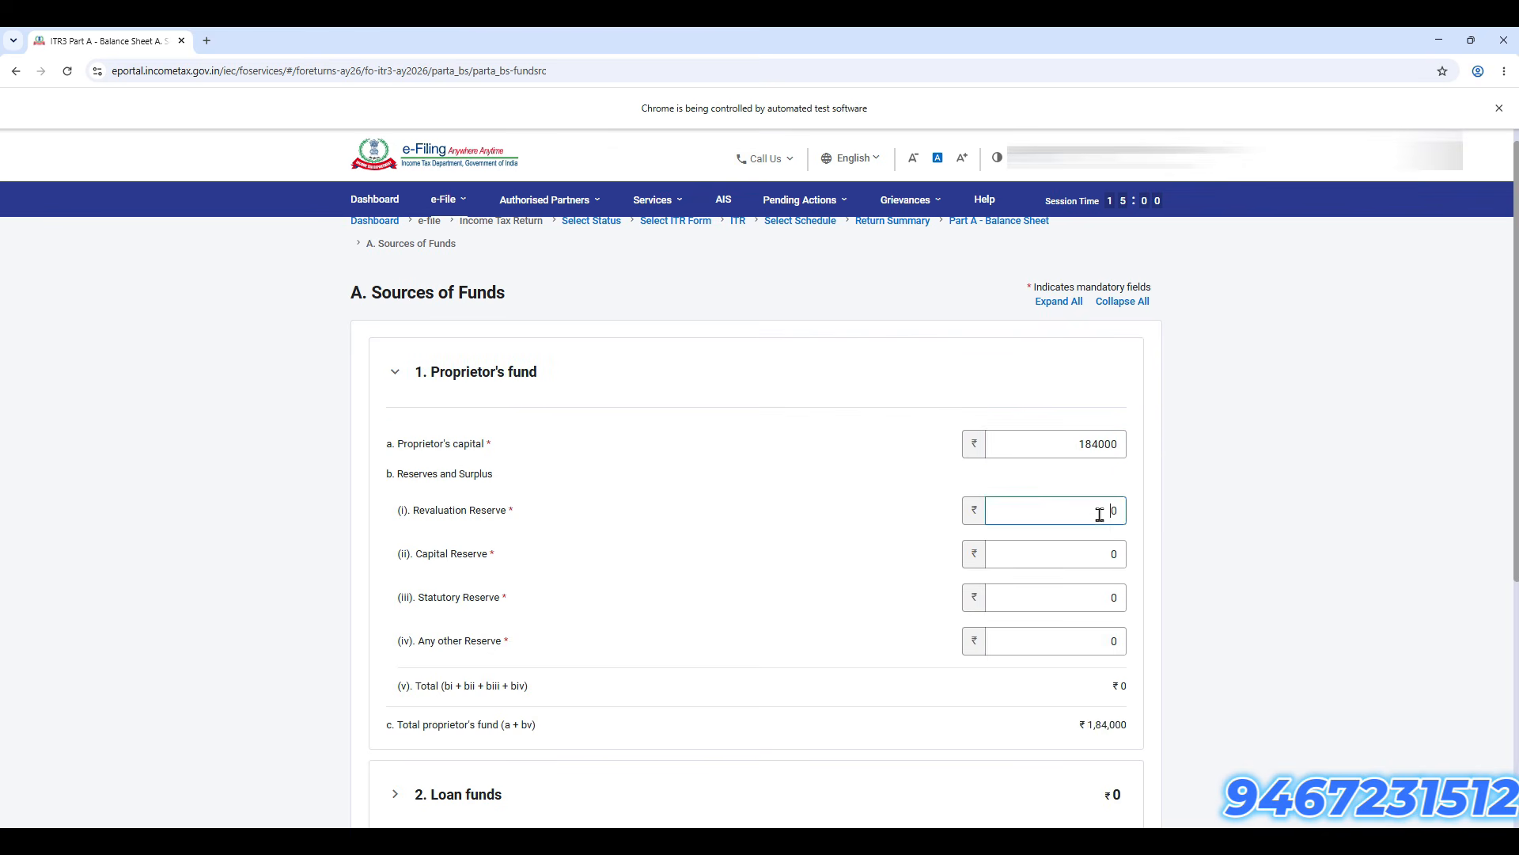
{"action": "scroll", "coordinate": [1028, 570], "scroll_direction": "down", "scroll_amount": 5}
{"action": "left_click", "coordinate": [1097, 692]}
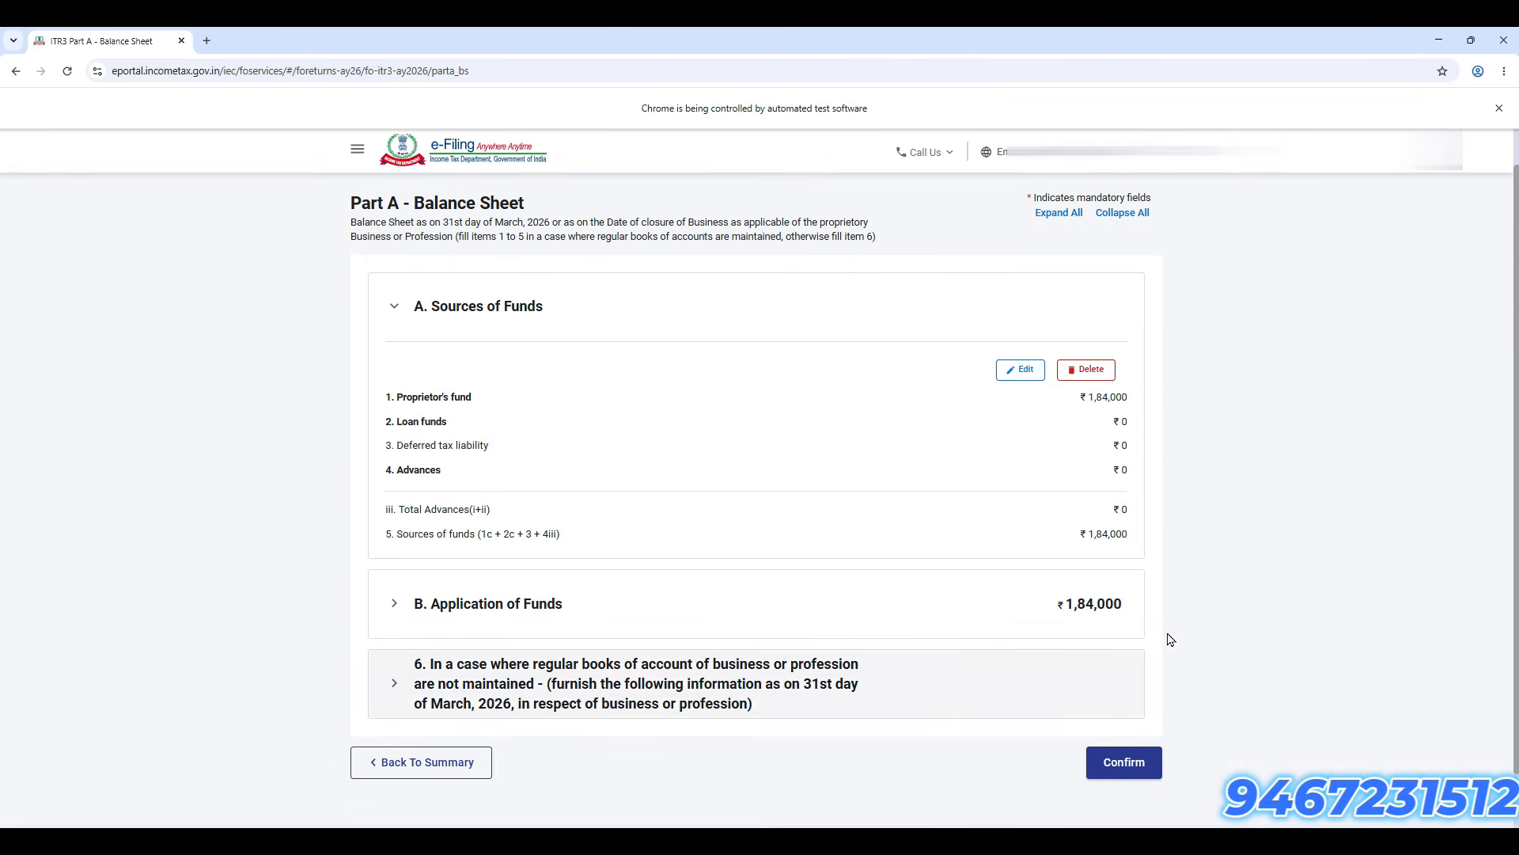
{"action": "left_click", "coordinate": [1139, 764]}
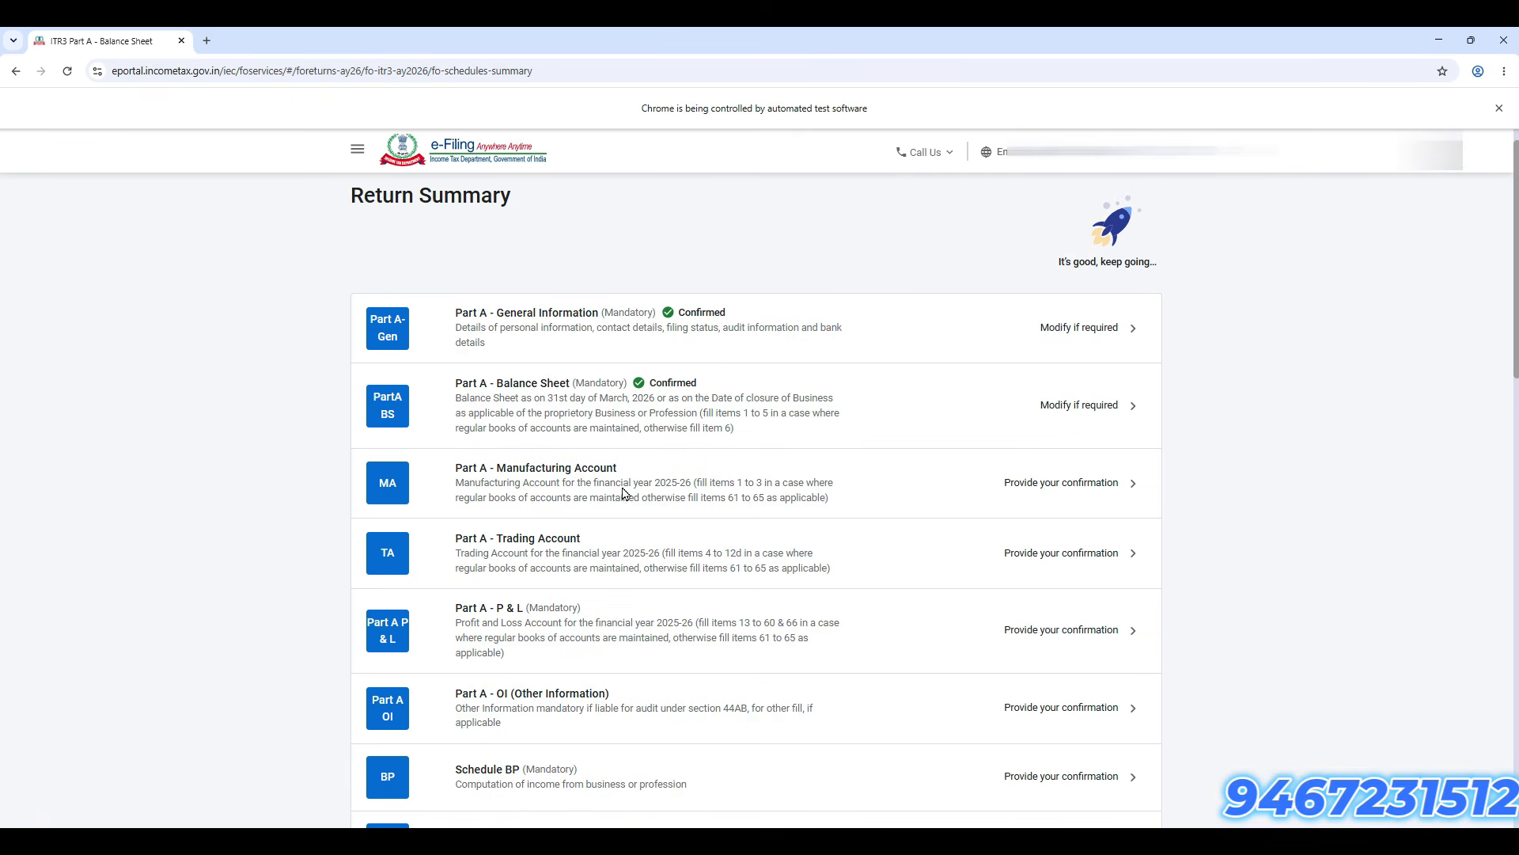
Step: Open Part A - Manufacturing Account, check its fields, and confirm the schedule without entering any amounts
{"action": "left_click", "coordinate": [755, 484]}
{"action": "scroll", "coordinate": [754, 500], "scroll_direction": "down", "scroll_amount": 4}
{"action": "scroll", "coordinate": [792, 522], "scroll_direction": "up", "scroll_amount": 2}
{"action": "scroll", "coordinate": [1108, 787], "scroll_direction": "down", "scroll_amount": 2}
{"action": "left_click", "coordinate": [1125, 711]}
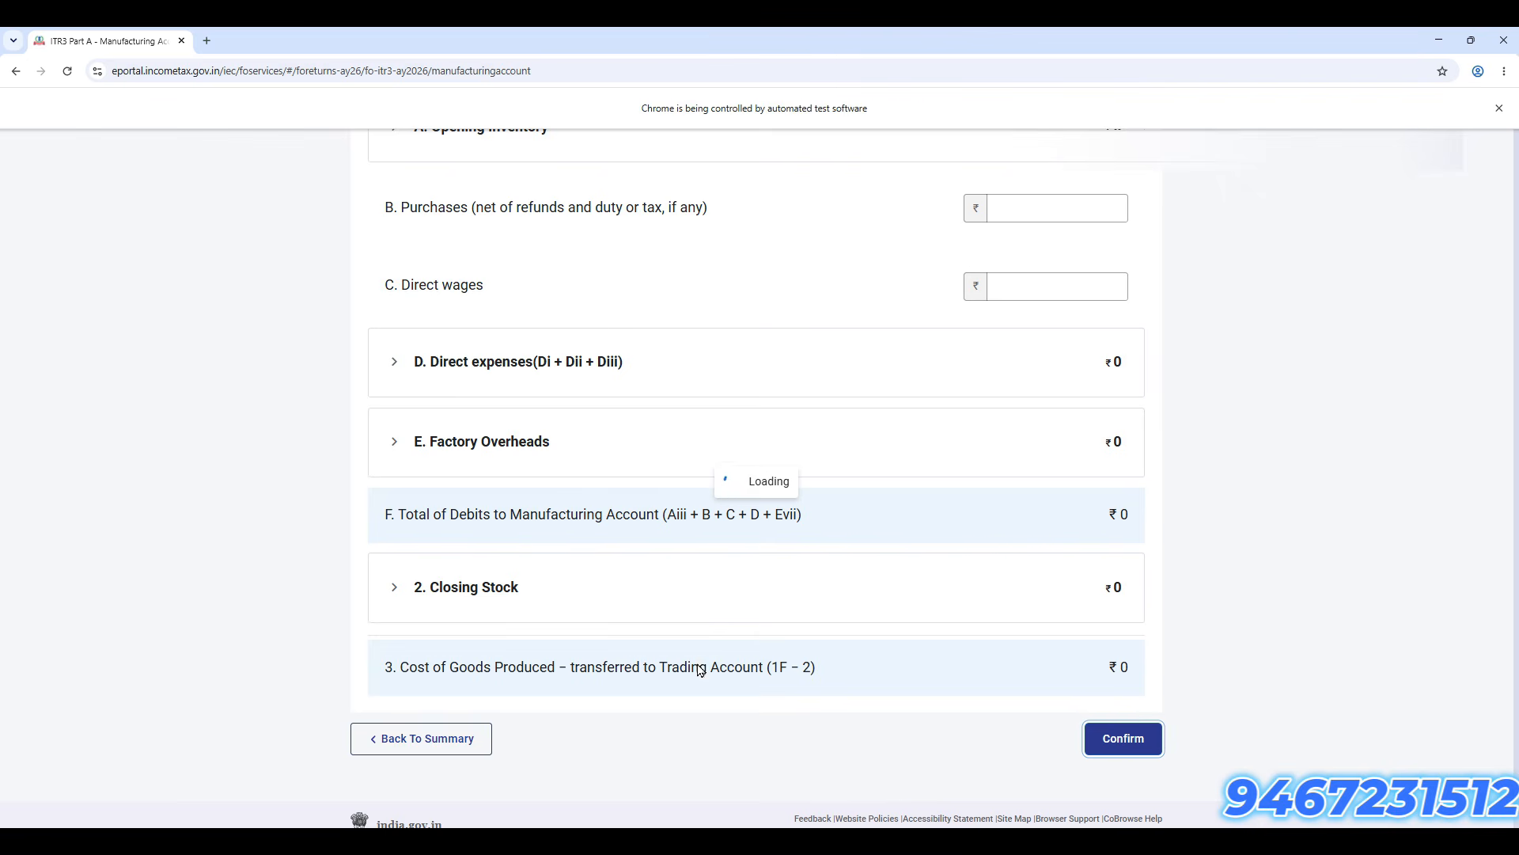
Step: Open Part A - Trading Account and review the intraday and Futures & Options turnover and income fields, 12a to 12d
{"action": "scroll", "coordinate": [652, 481], "scroll_direction": "up", "scroll_amount": 1}
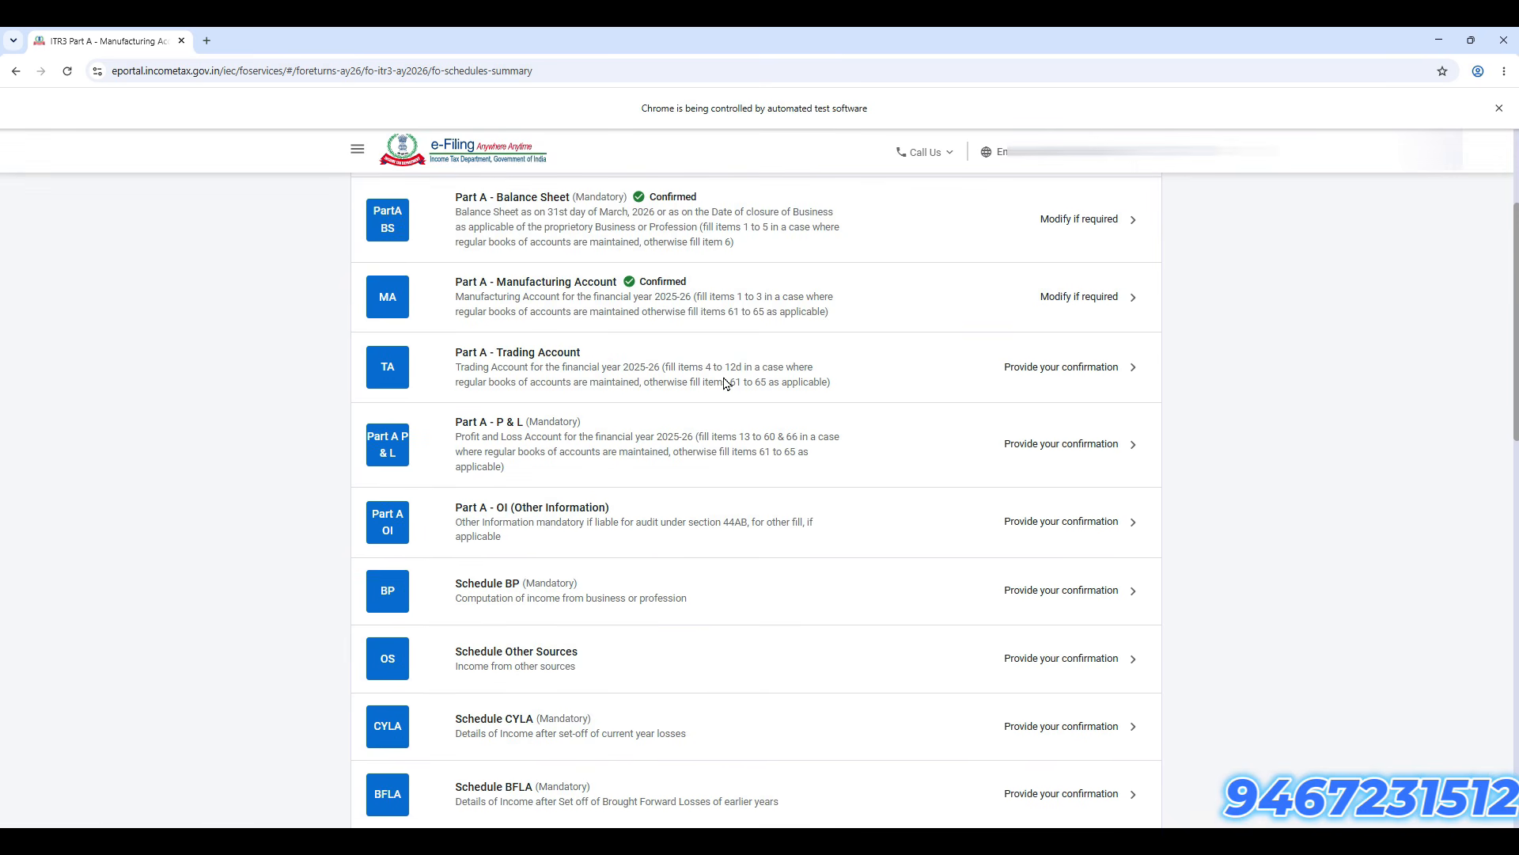
{"action": "left_click", "coordinate": [725, 384]}
{"action": "scroll", "coordinate": [804, 628], "scroll_direction": "down", "scroll_amount": 5}
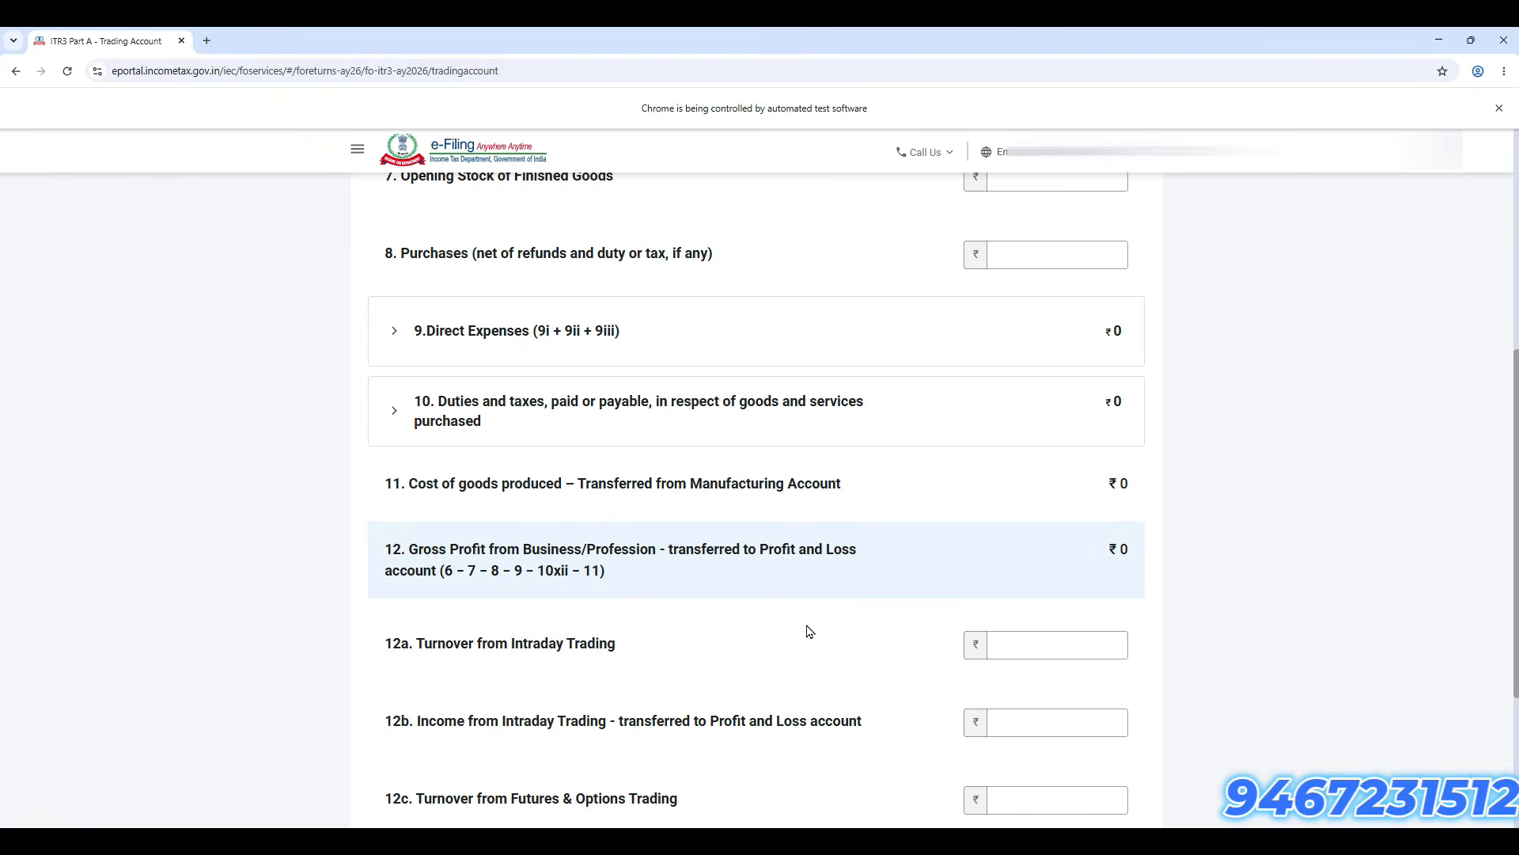
{"action": "scroll", "coordinate": [808, 631], "scroll_direction": "down", "scroll_amount": 4}
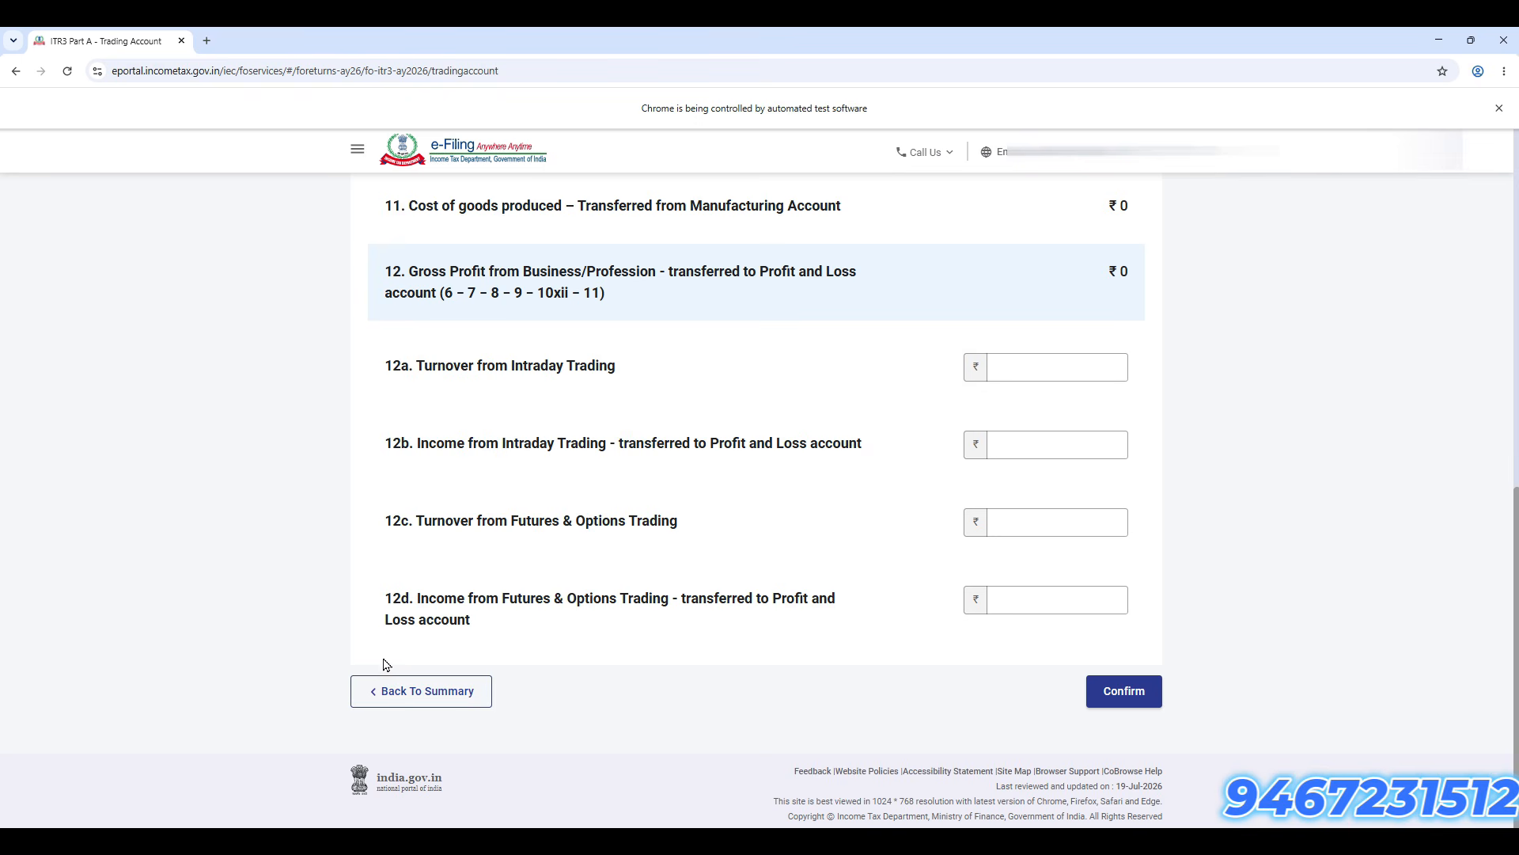
{"action": "left_click_drag", "start_coordinate": [438, 364], "coordinate": [595, 372]}
{"action": "left_click_drag", "start_coordinate": [457, 449], "coordinate": [636, 450]}
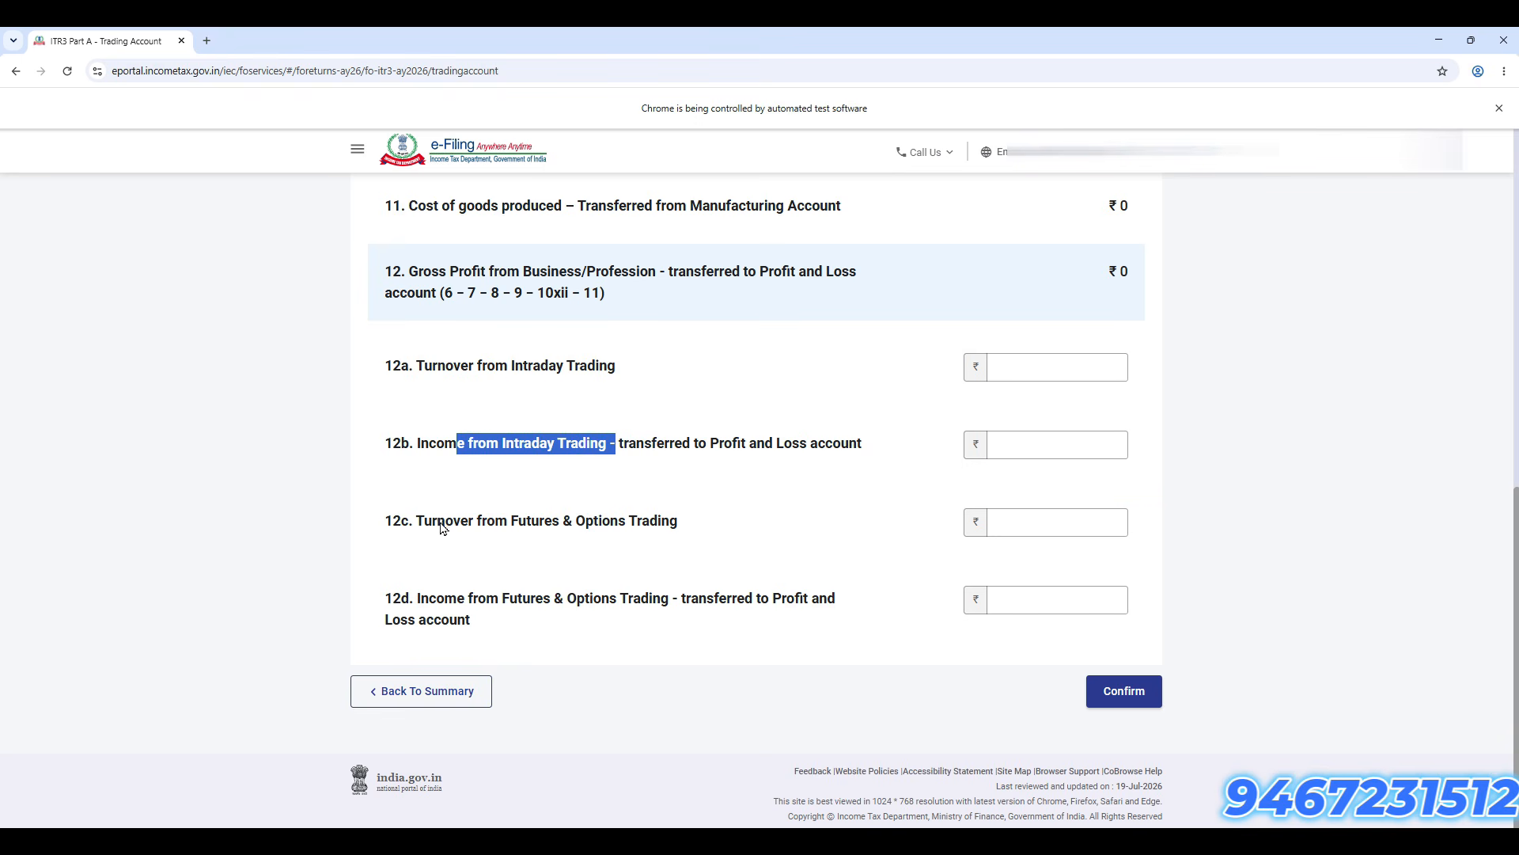
{"action": "left_click_drag", "start_coordinate": [439, 526], "coordinate": [636, 523]}
{"action": "left_click_drag", "start_coordinate": [457, 601], "coordinate": [475, 601]}
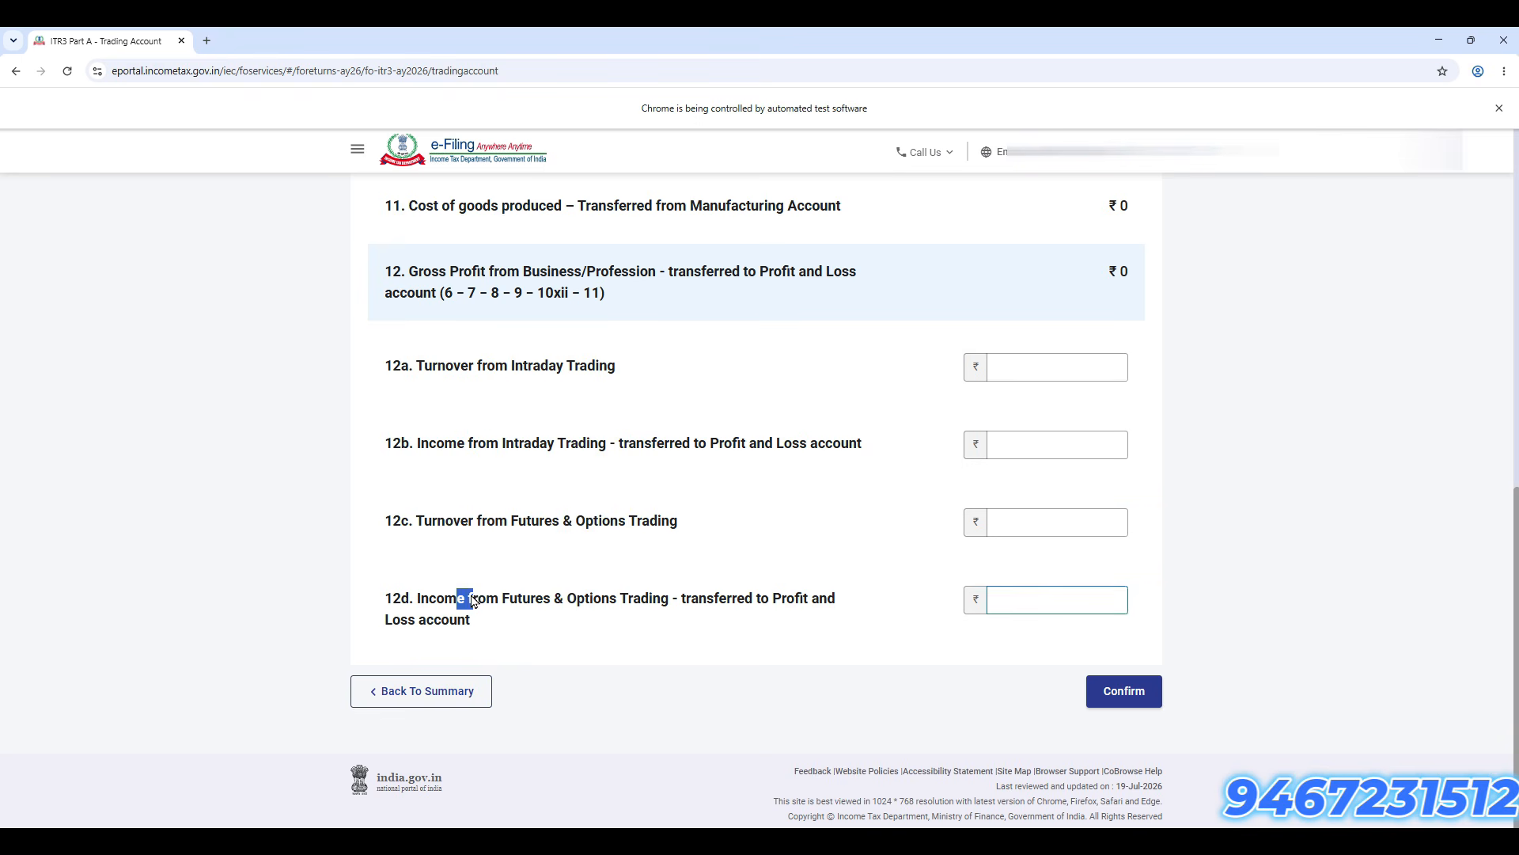
{"action": "left_click", "coordinate": [434, 535]}
{"action": "left_click_drag", "start_coordinate": [415, 521], "coordinate": [641, 522]}
{"action": "left_click", "coordinate": [654, 524]}
{"action": "left_click_drag", "start_coordinate": [421, 599], "coordinate": [698, 594]}
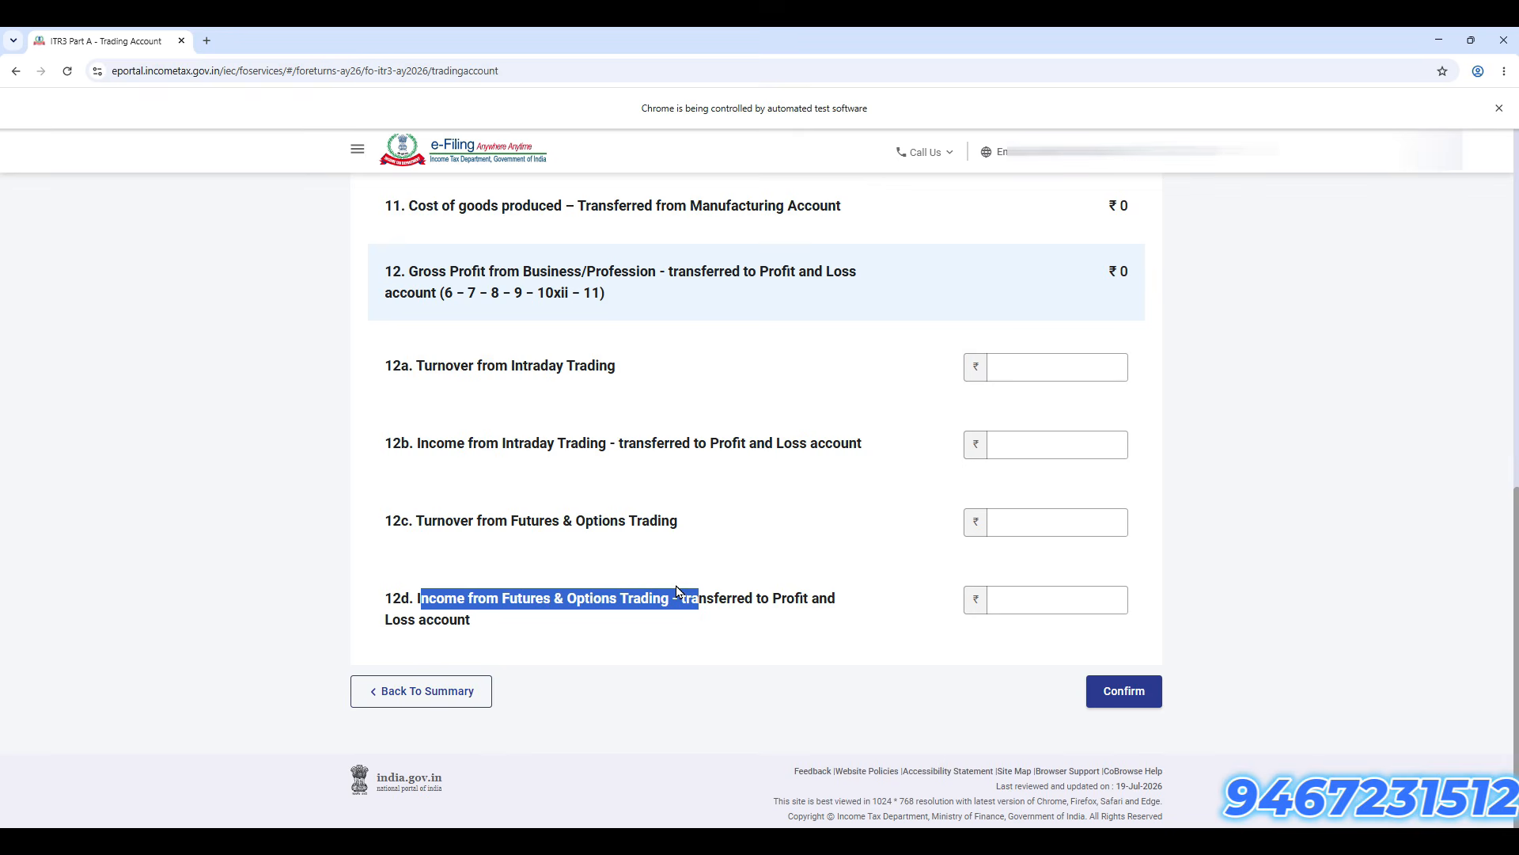
Step: Look up the intraday turnover in the Excel balance sheet and enter 765 as Turnover from Intraday Trading (12a) on the portal
{"action": "key", "text": "alt+Tab"}
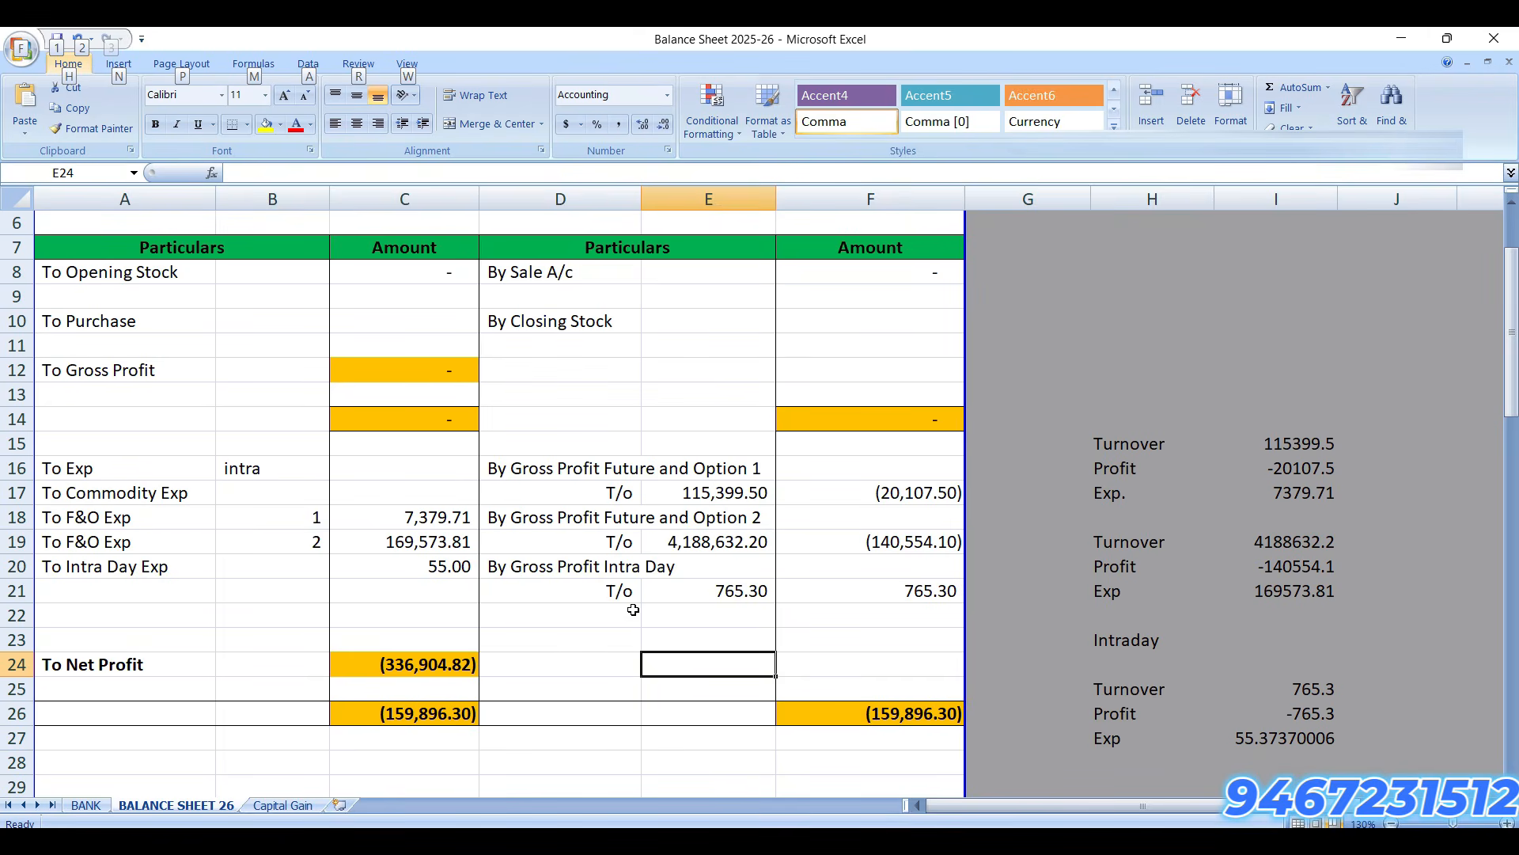
{"action": "left_click", "coordinate": [748, 590]}
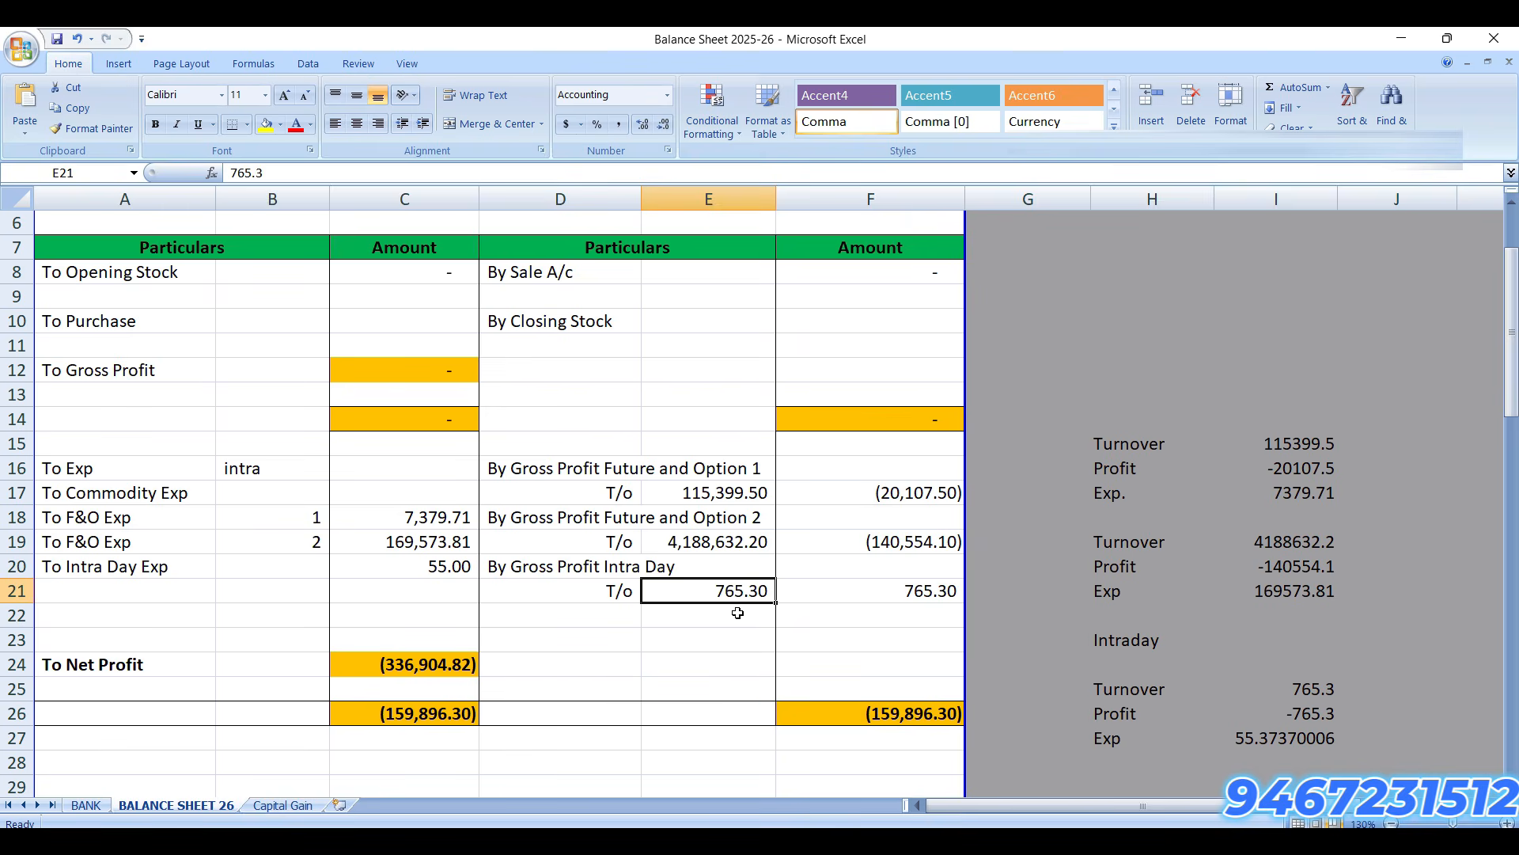
{"action": "key", "text": "alt+Tab"}
{"action": "left_click", "coordinate": [1057, 374]}
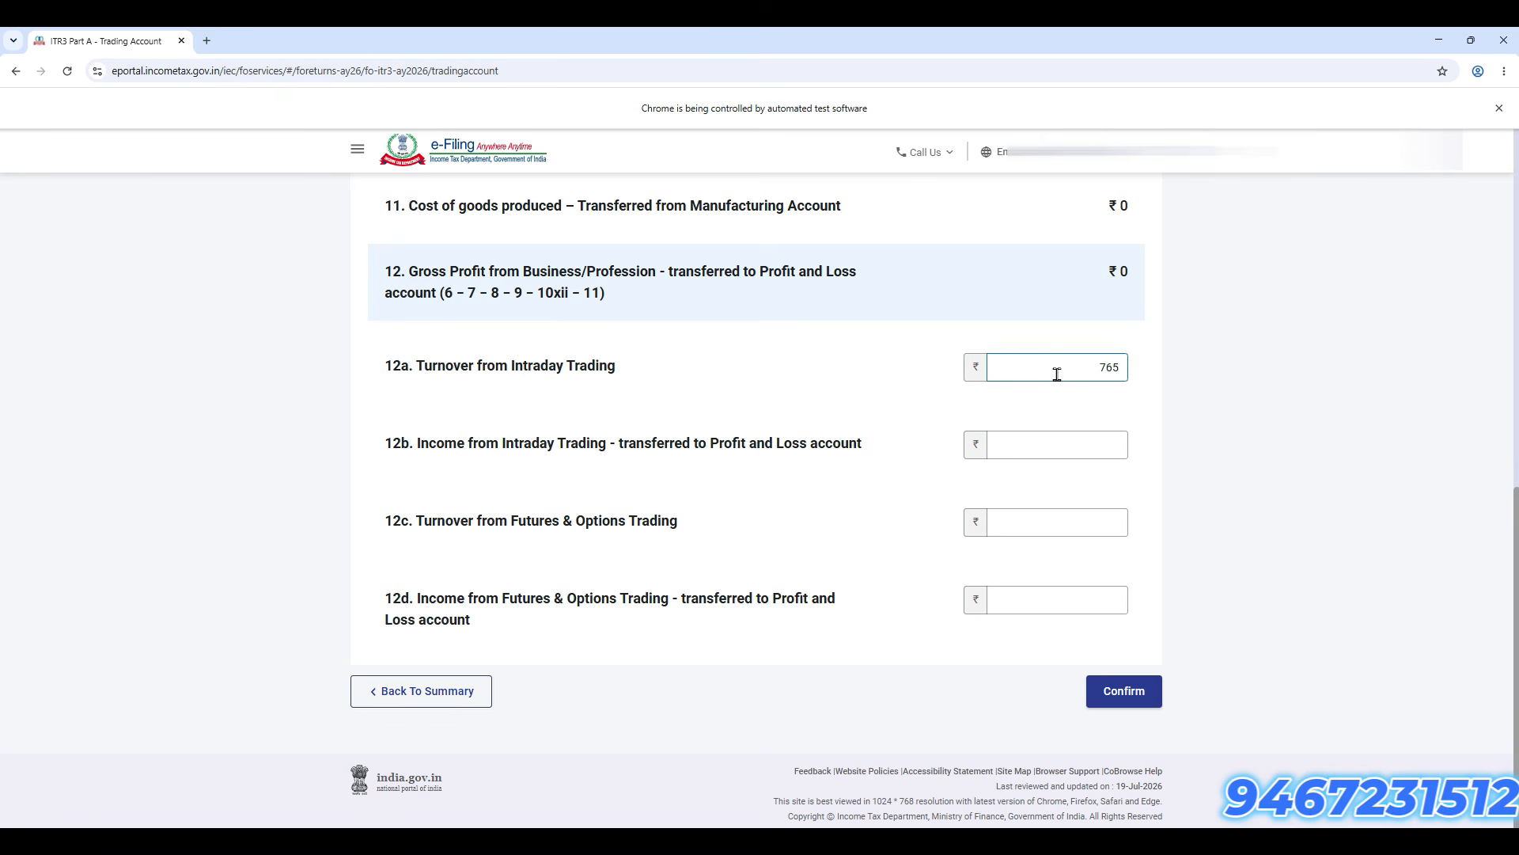
Step: Calculate intraday income as F21-C20 in cell G11 of the Excel sheet and enter 710 as Income from Intraday Trading (12b) on the portal
{"action": "left_click", "coordinate": [1063, 450]}
{"action": "key", "text": "alt+Tab"}
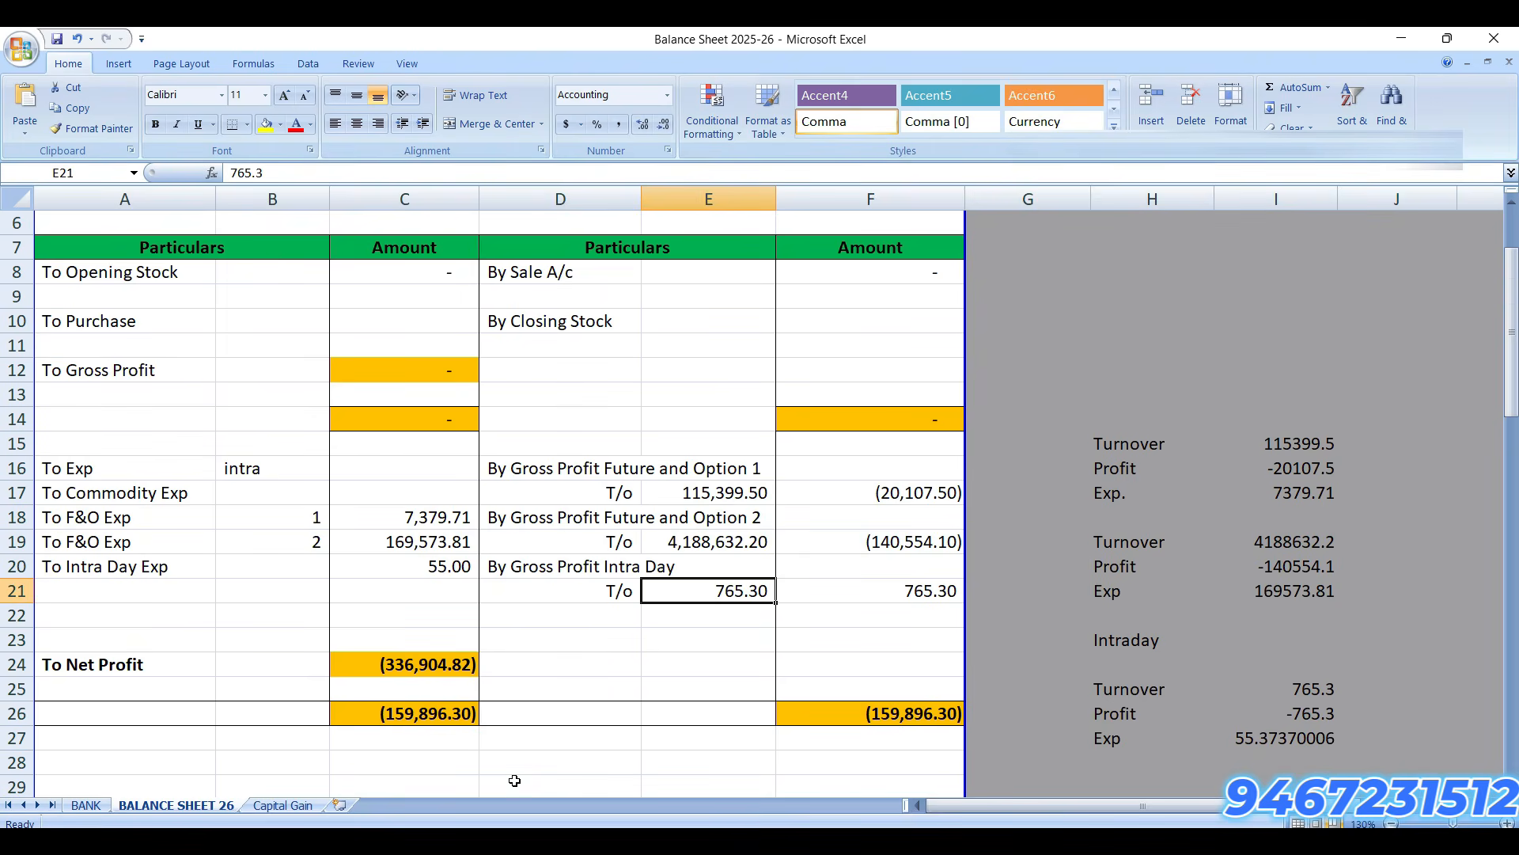
{"action": "left_click", "coordinate": [1084, 354]}
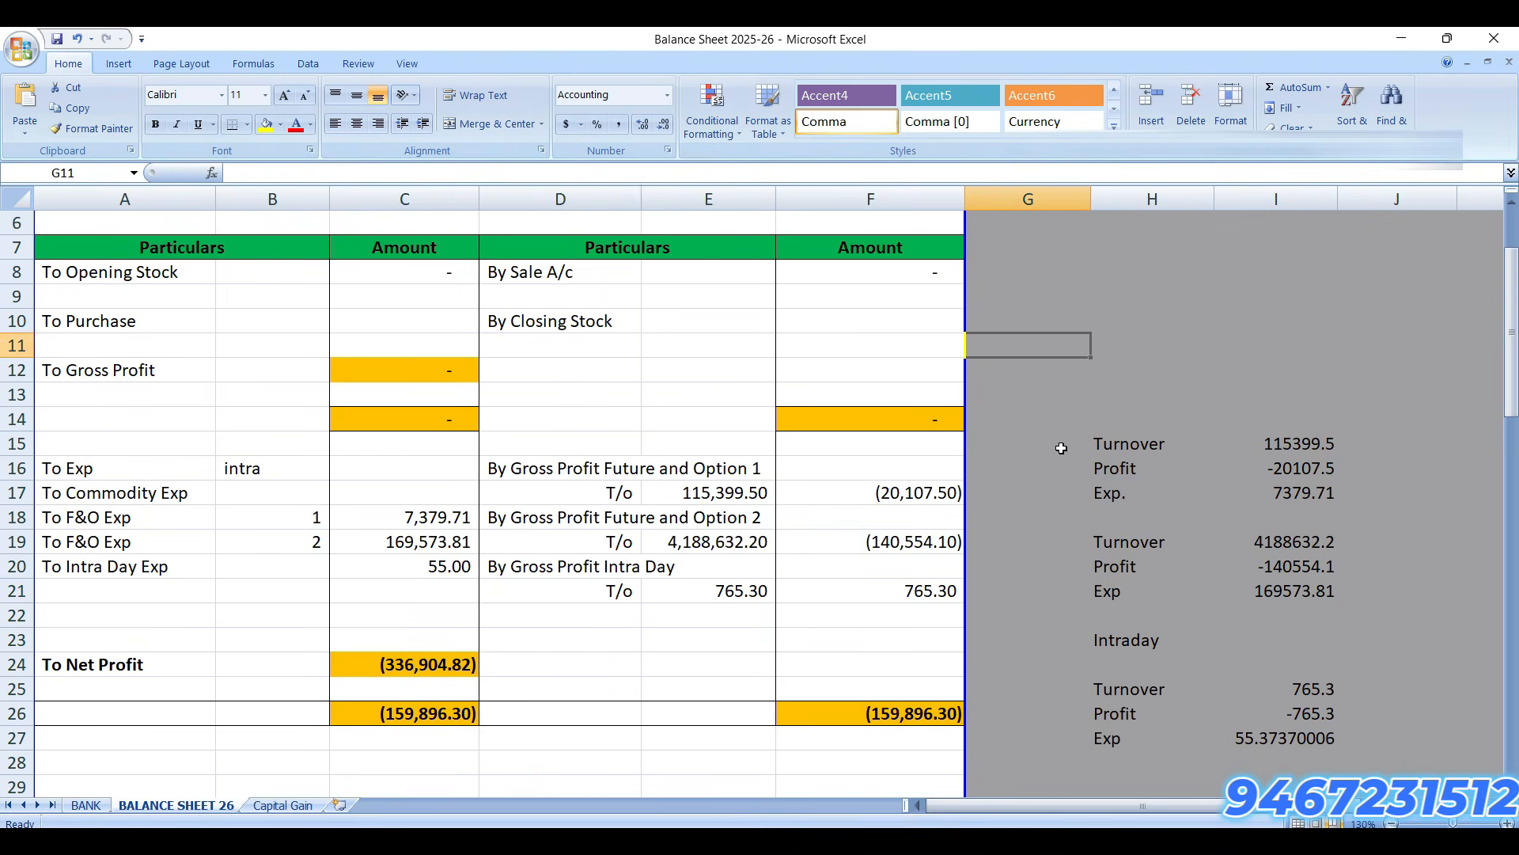
{"action": "type", "text": "+"}
{"action": "left_click", "coordinate": [926, 592]}
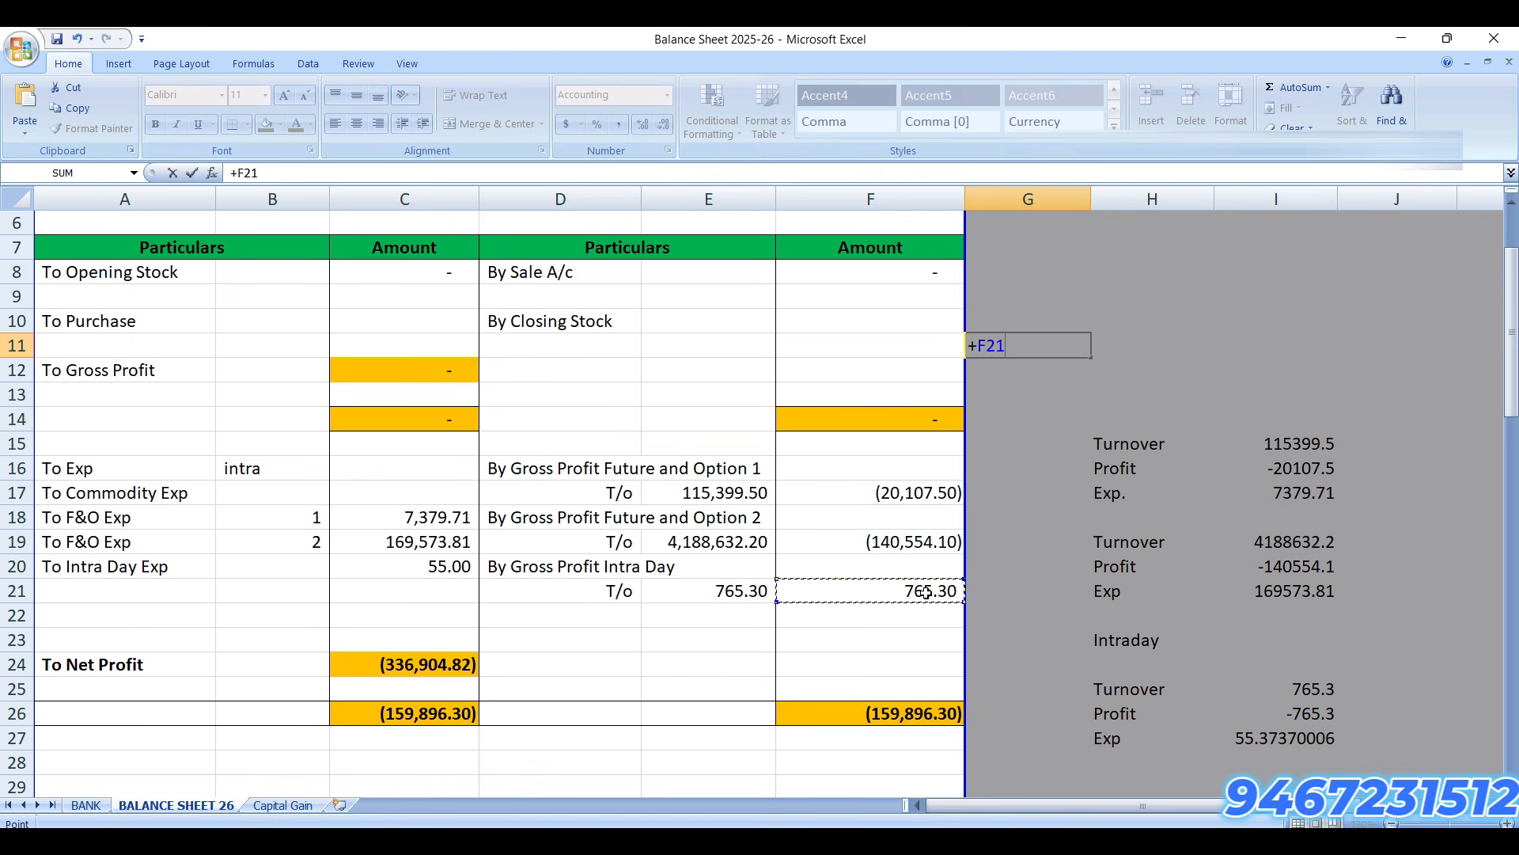
{"action": "type", "text": "-"}
{"action": "left_click", "coordinate": [427, 568]}
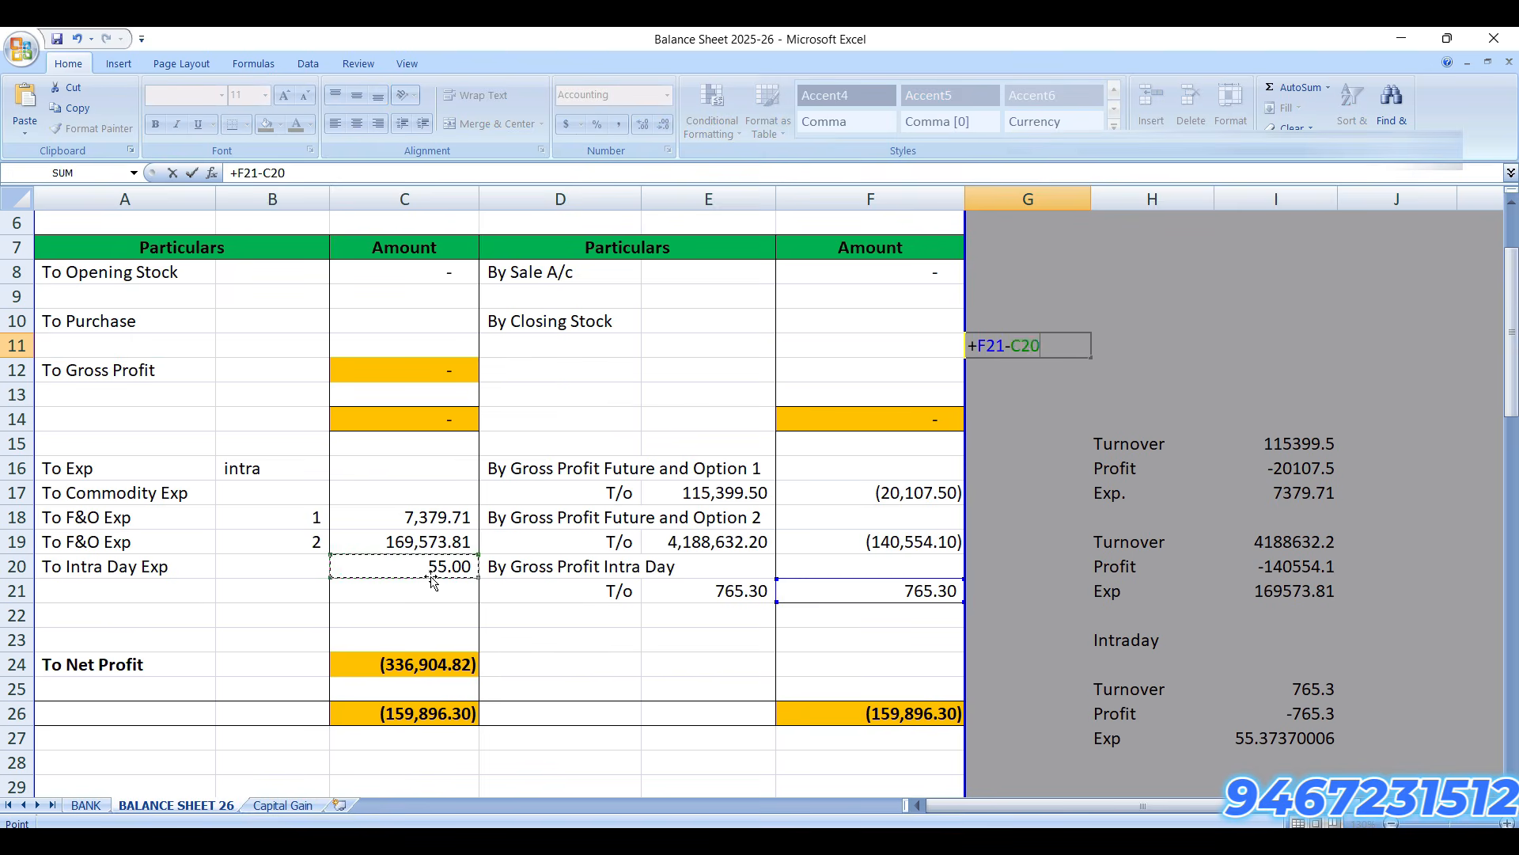
{"action": "key", "text": "Return"}
{"action": "left_click", "coordinate": [1027, 344]}
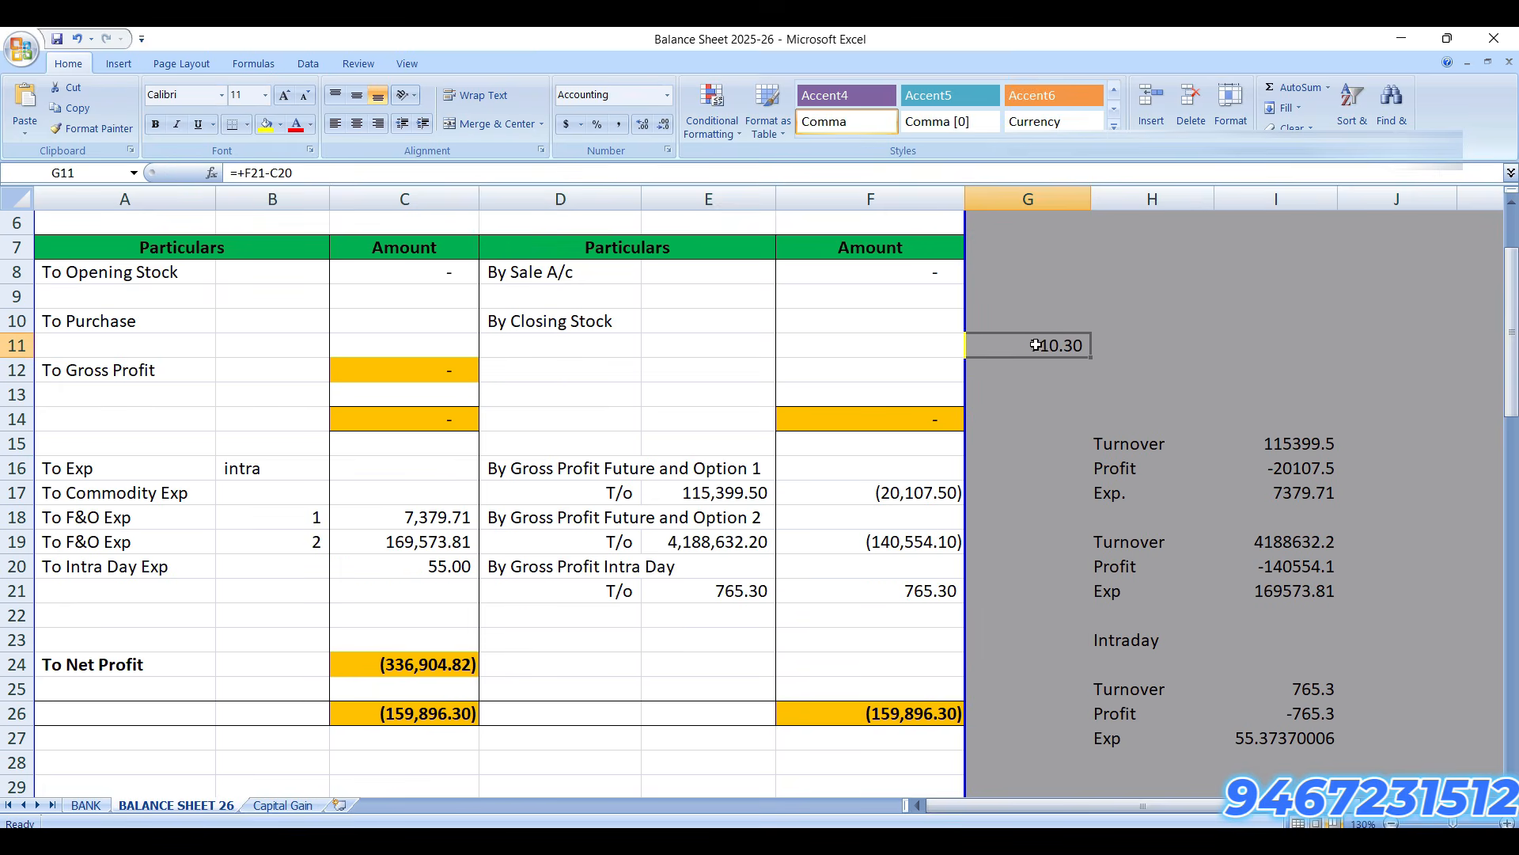
{"action": "left_click", "coordinate": [1133, 759]}
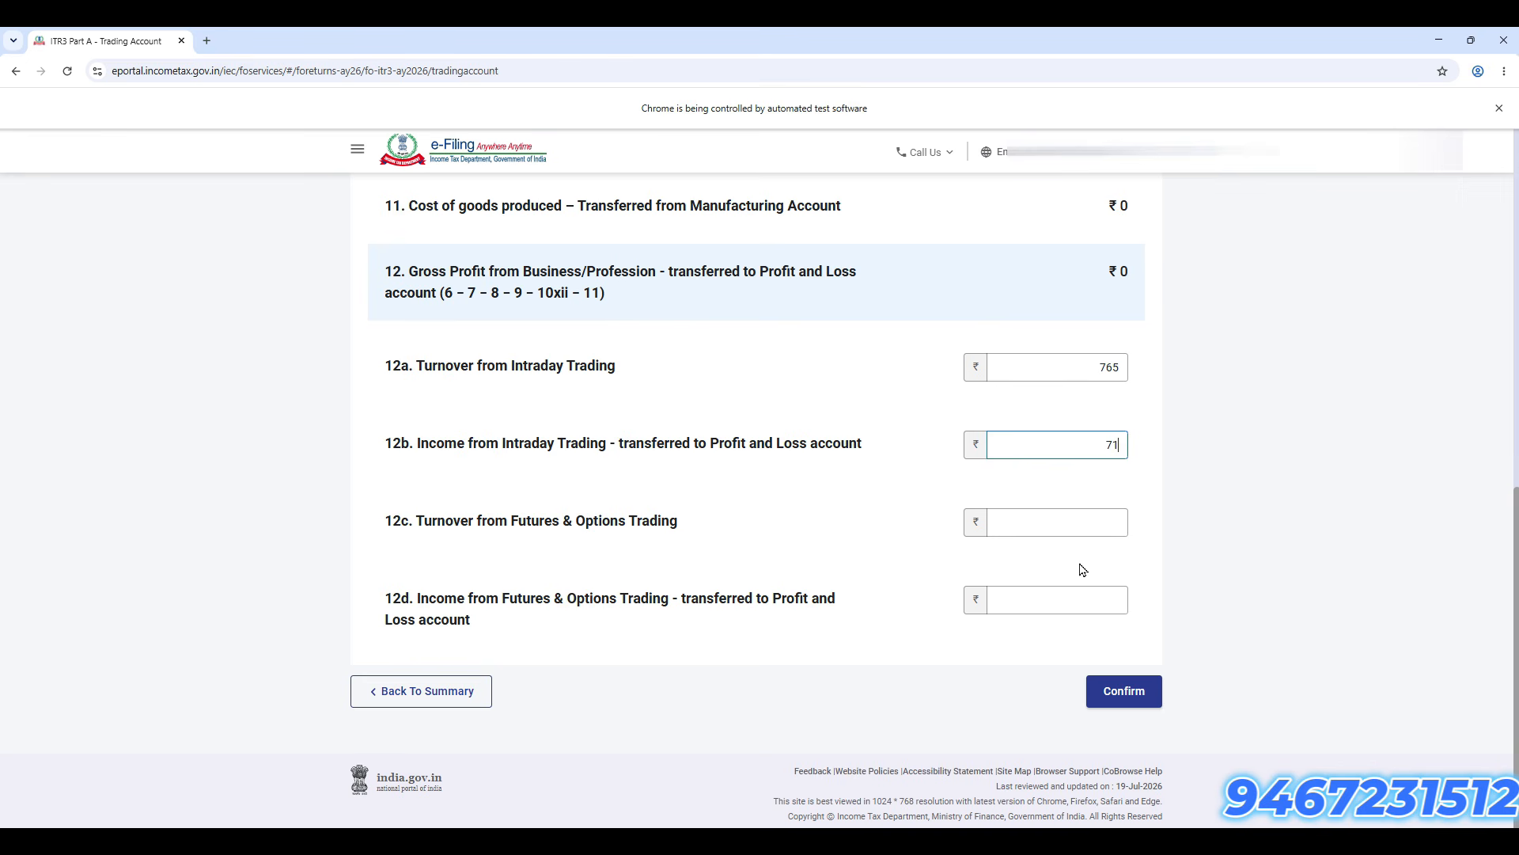
Step: In the Excel sheet, add the two F&O turnovers as E17+E19 in cell H11 and clear the intraday calculation in G11
{"action": "left_click", "coordinate": [1101, 528]}
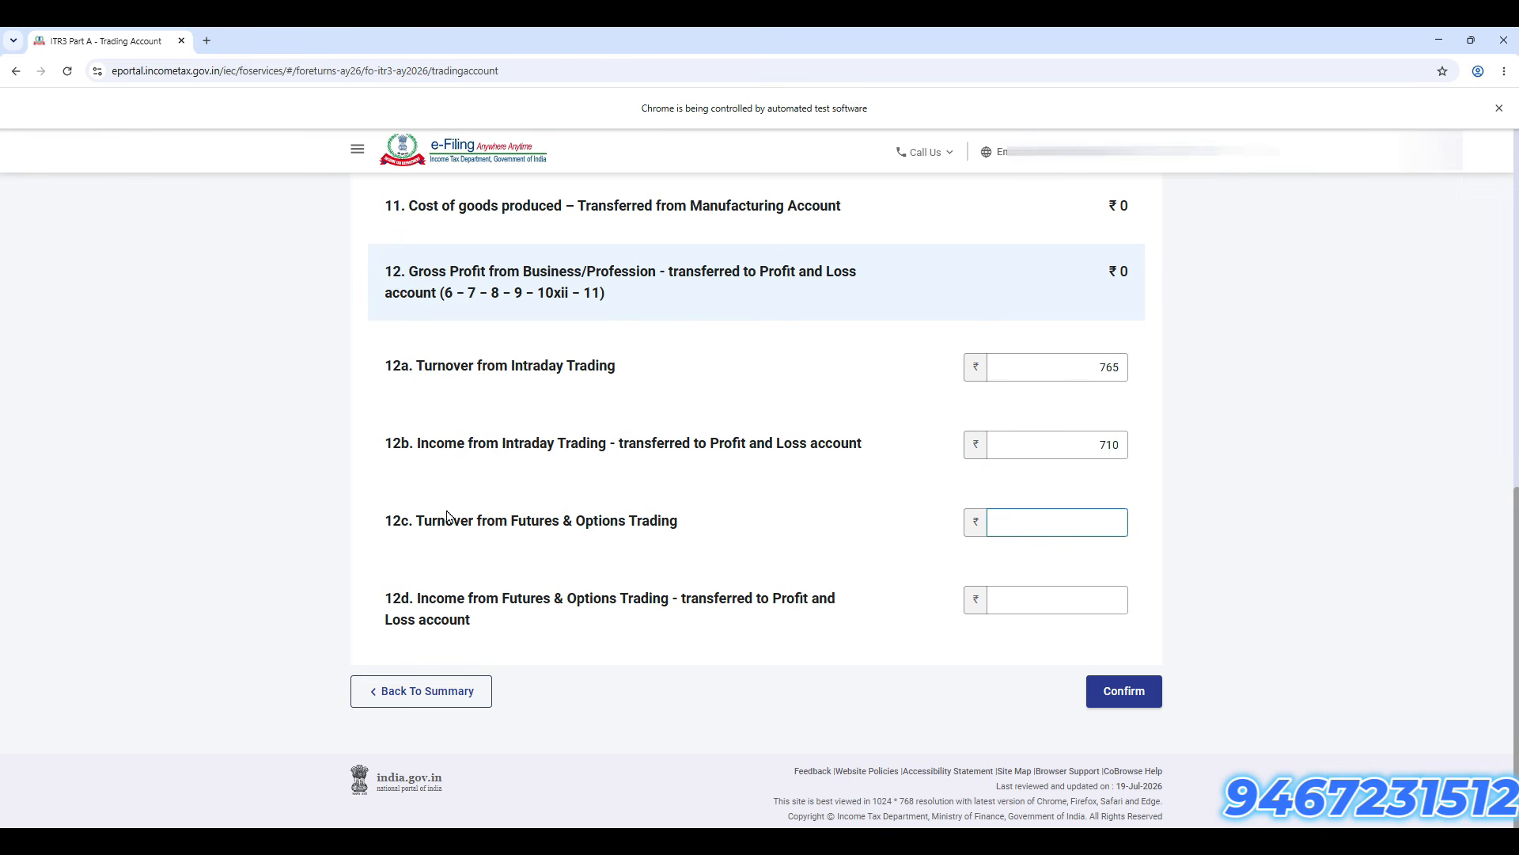
{"action": "left_click_drag", "start_coordinate": [434, 527], "coordinate": [669, 536]}
{"action": "left_click", "coordinate": [913, 841]}
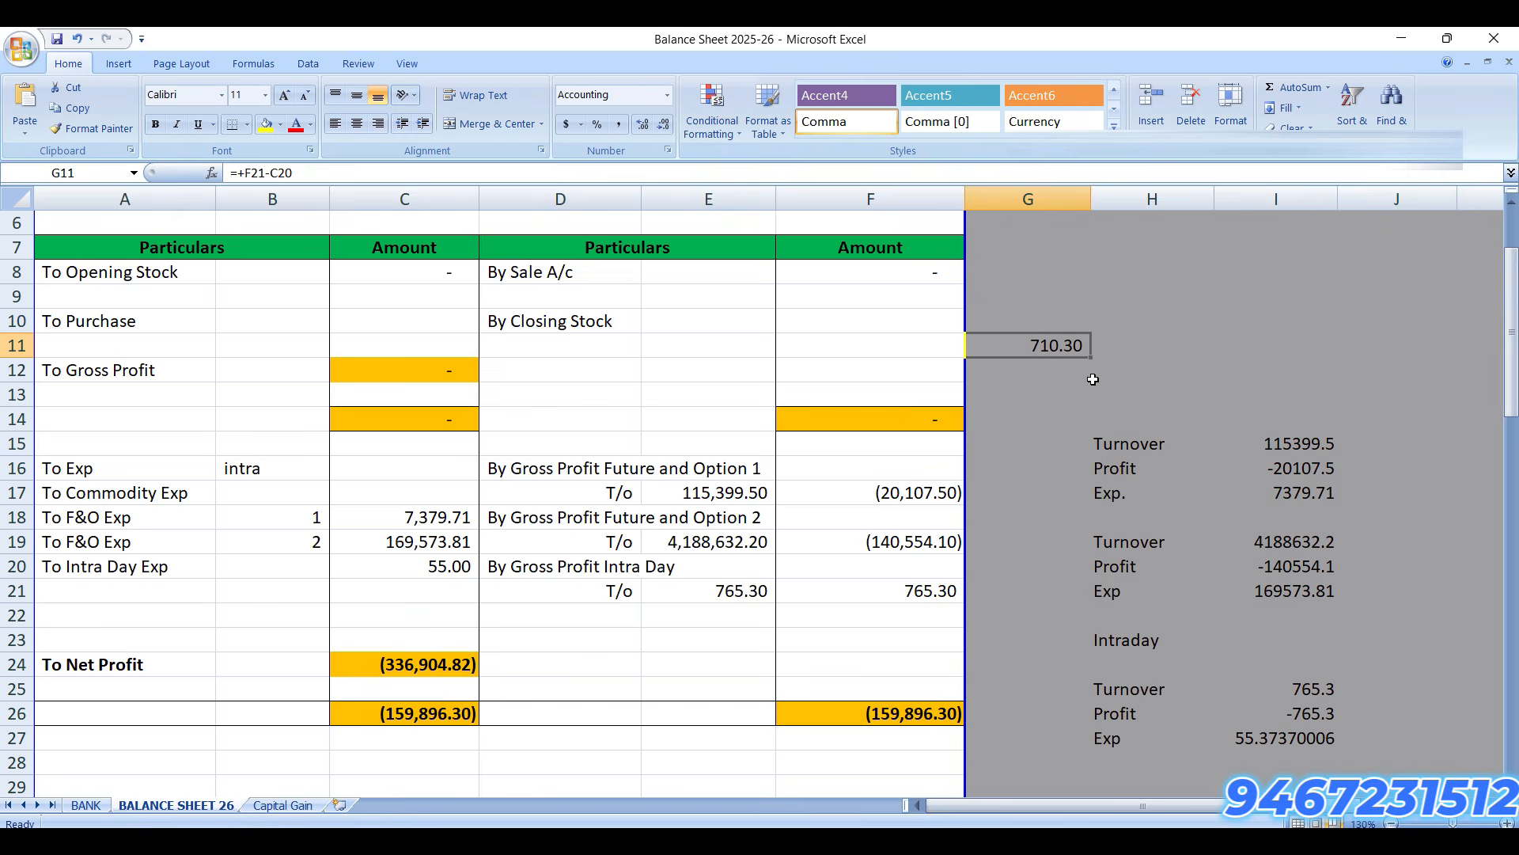
{"action": "left_click", "coordinate": [1211, 349]}
{"action": "type", "text": "+"}
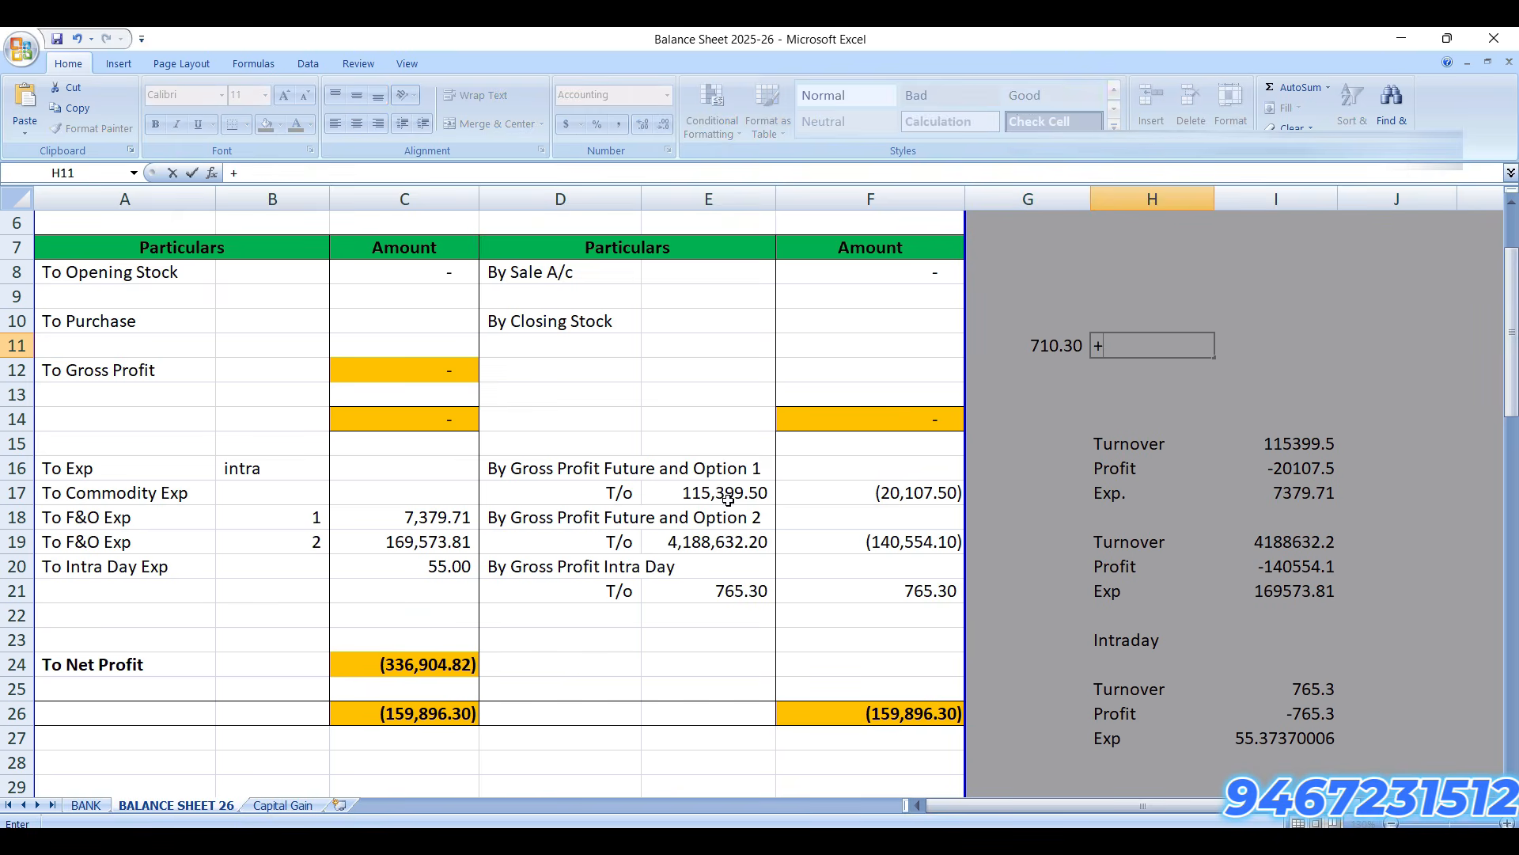
{"action": "left_click", "coordinate": [728, 497]}
{"action": "type", "text": "+"}
{"action": "left_click", "coordinate": [717, 551]}
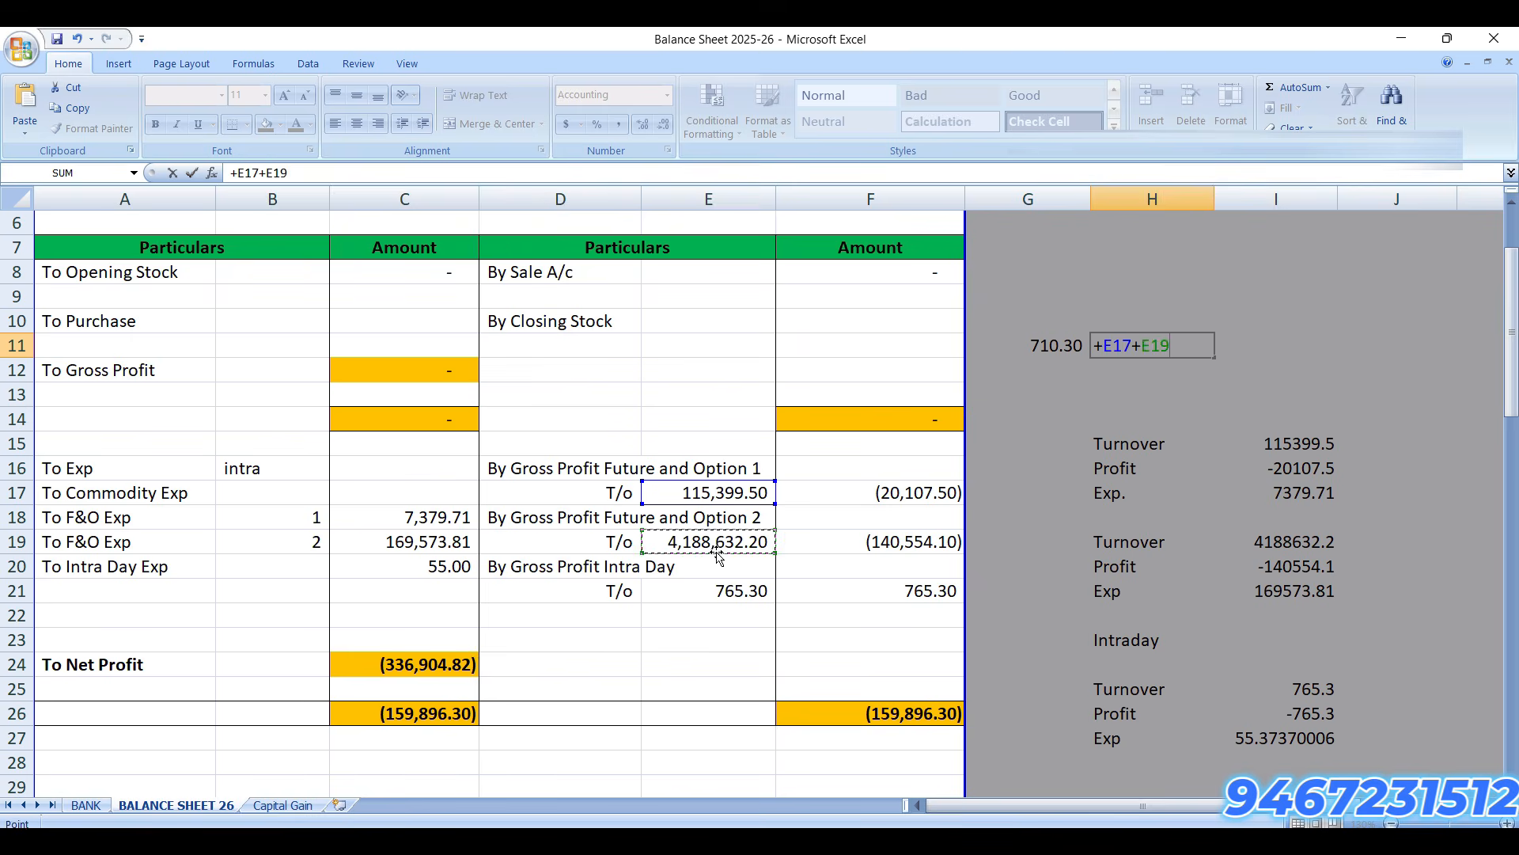
{"action": "key", "text": "Return"}
{"action": "left_click", "coordinate": [1057, 347]}
{"action": "key", "text": "Delete"}
{"action": "left_click", "coordinate": [1155, 348]}
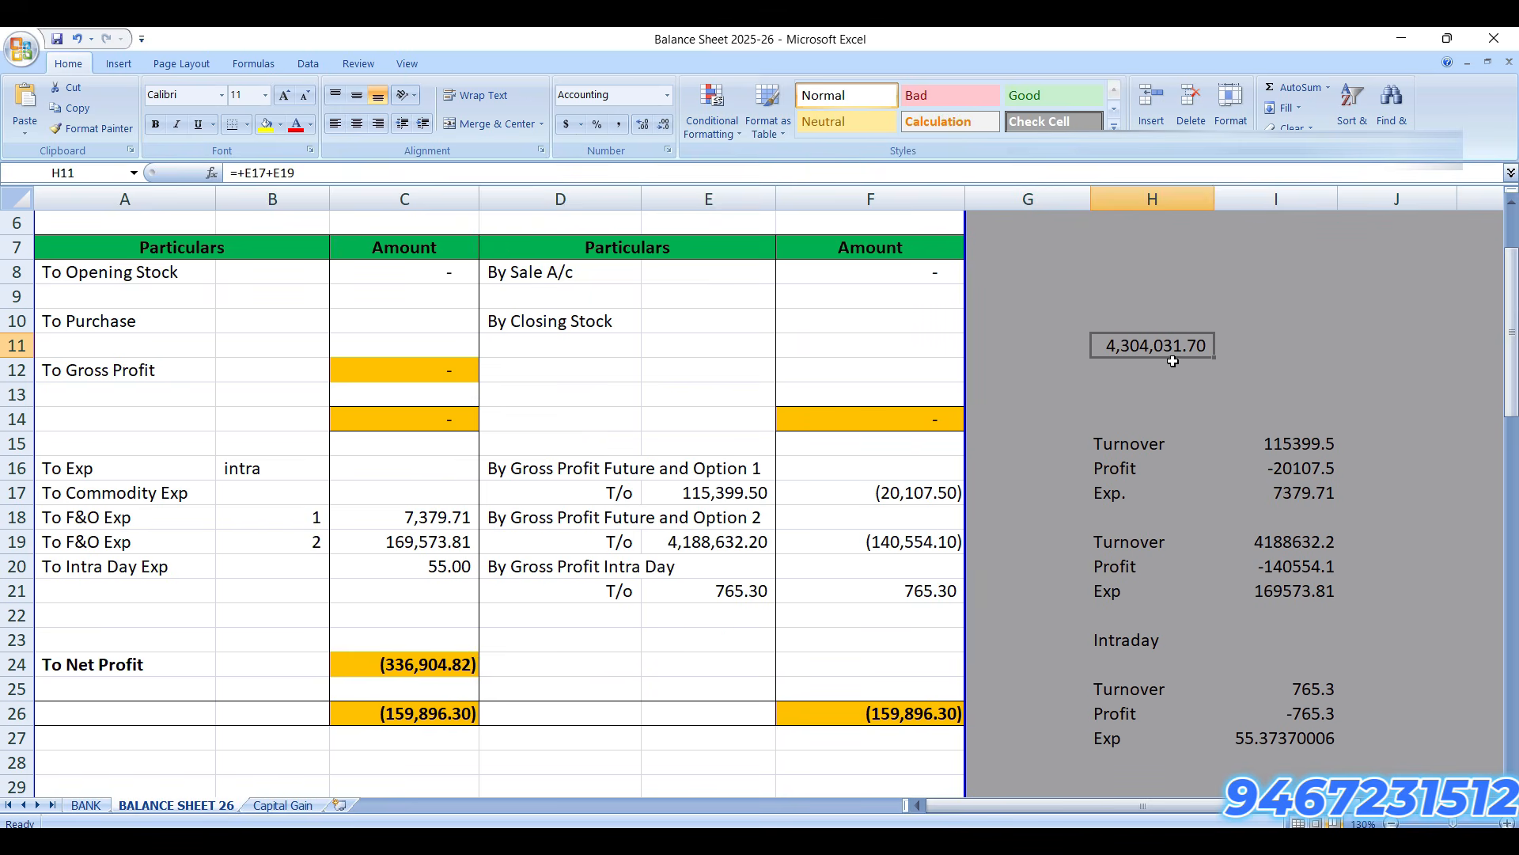
Step: Back on the portal, enter 4304032 as Turnover from Futures & Options Trading (12c)
{"action": "mouse_move", "coordinate": [1135, 843]}
{"action": "left_click", "coordinate": [1132, 798]}
{"action": "left_click", "coordinate": [1069, 520]}
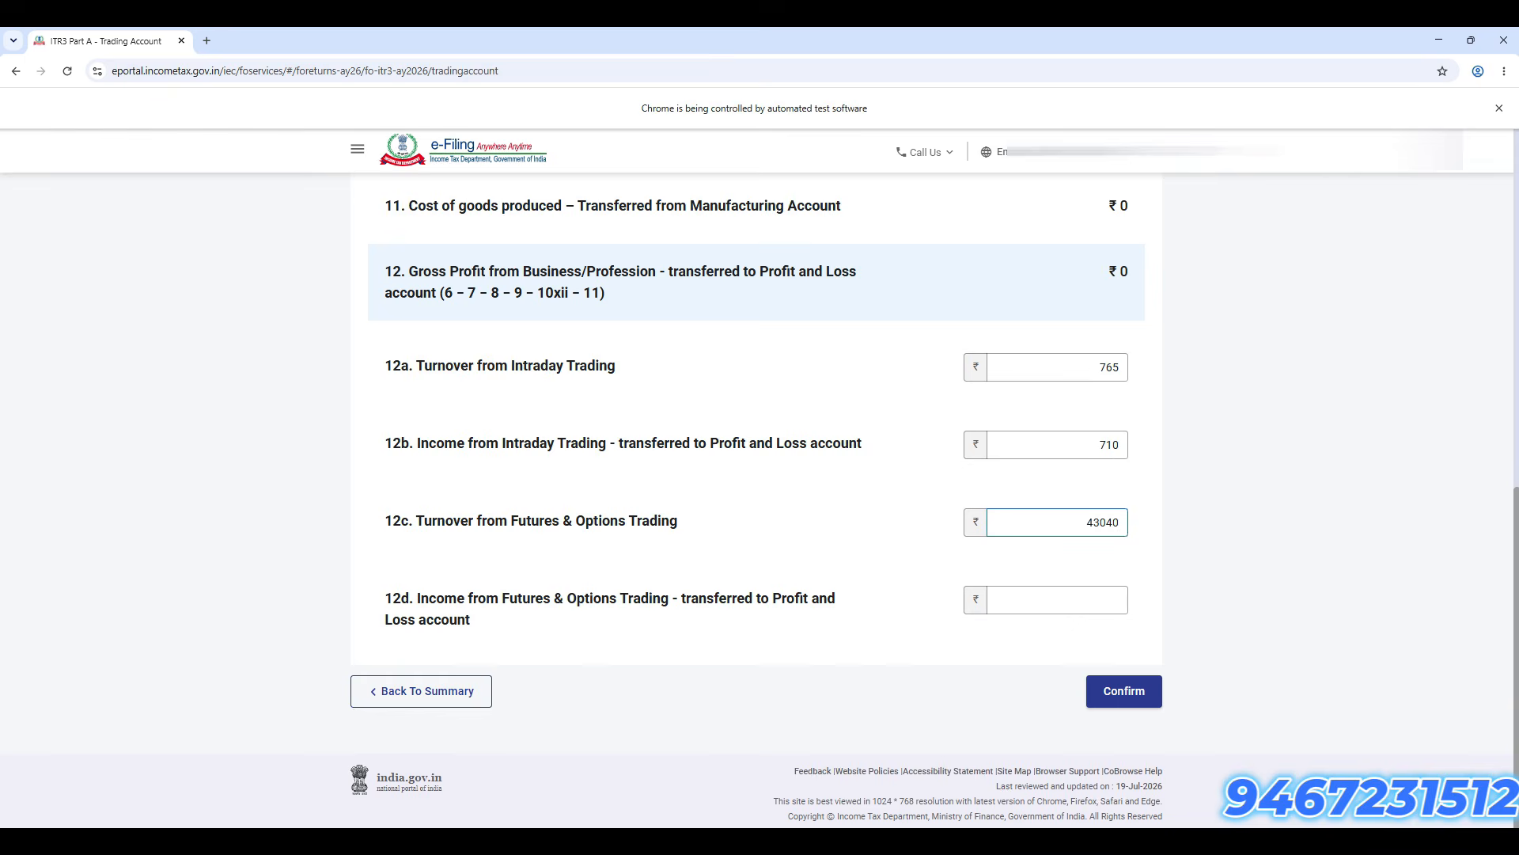
{"action": "left_click", "coordinate": [1135, 842]}
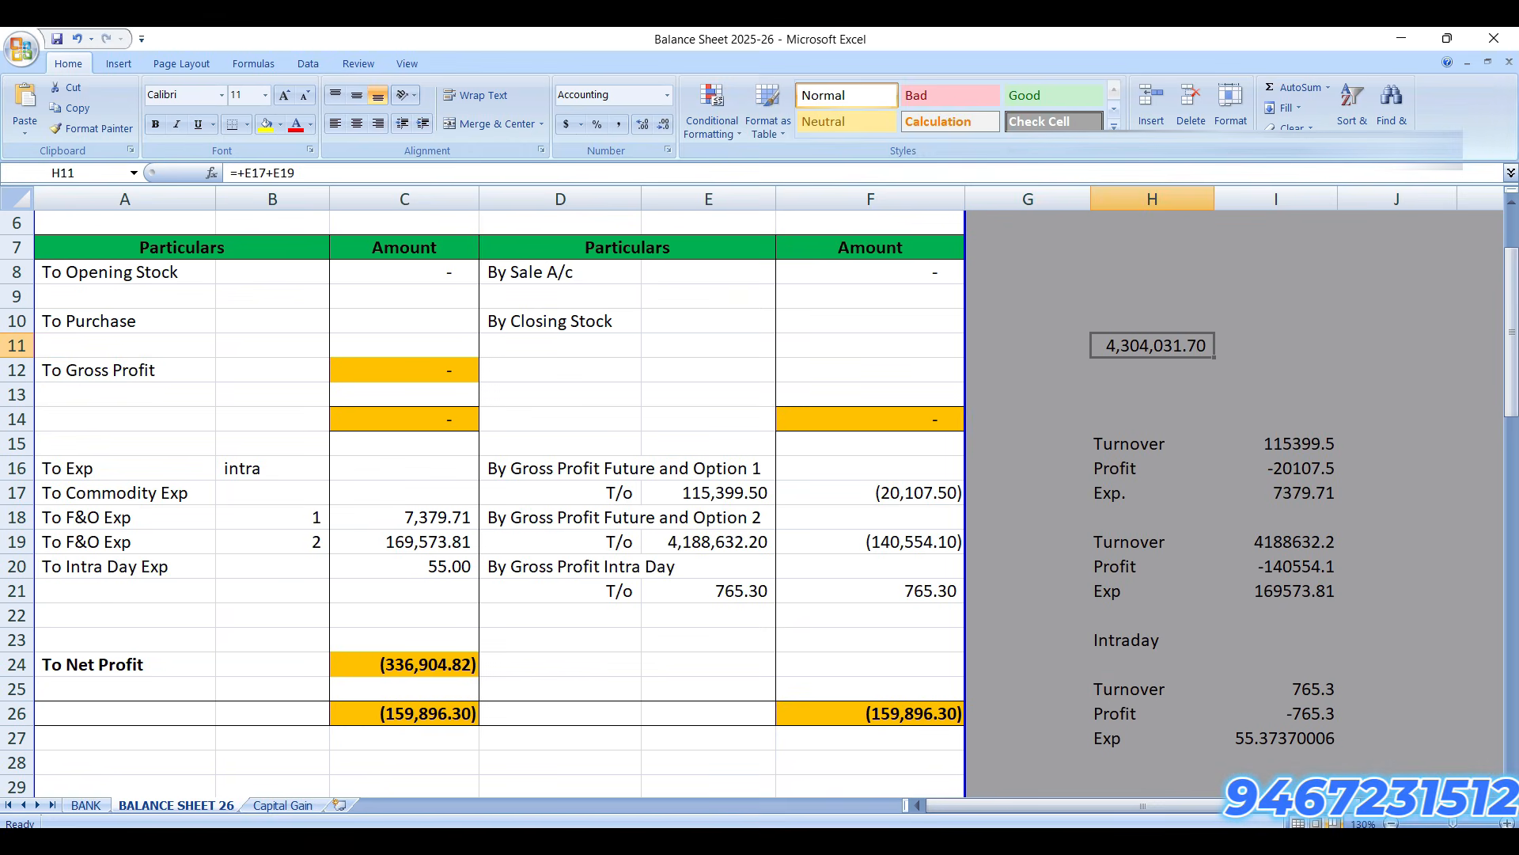
{"action": "left_click", "coordinate": [1135, 842]}
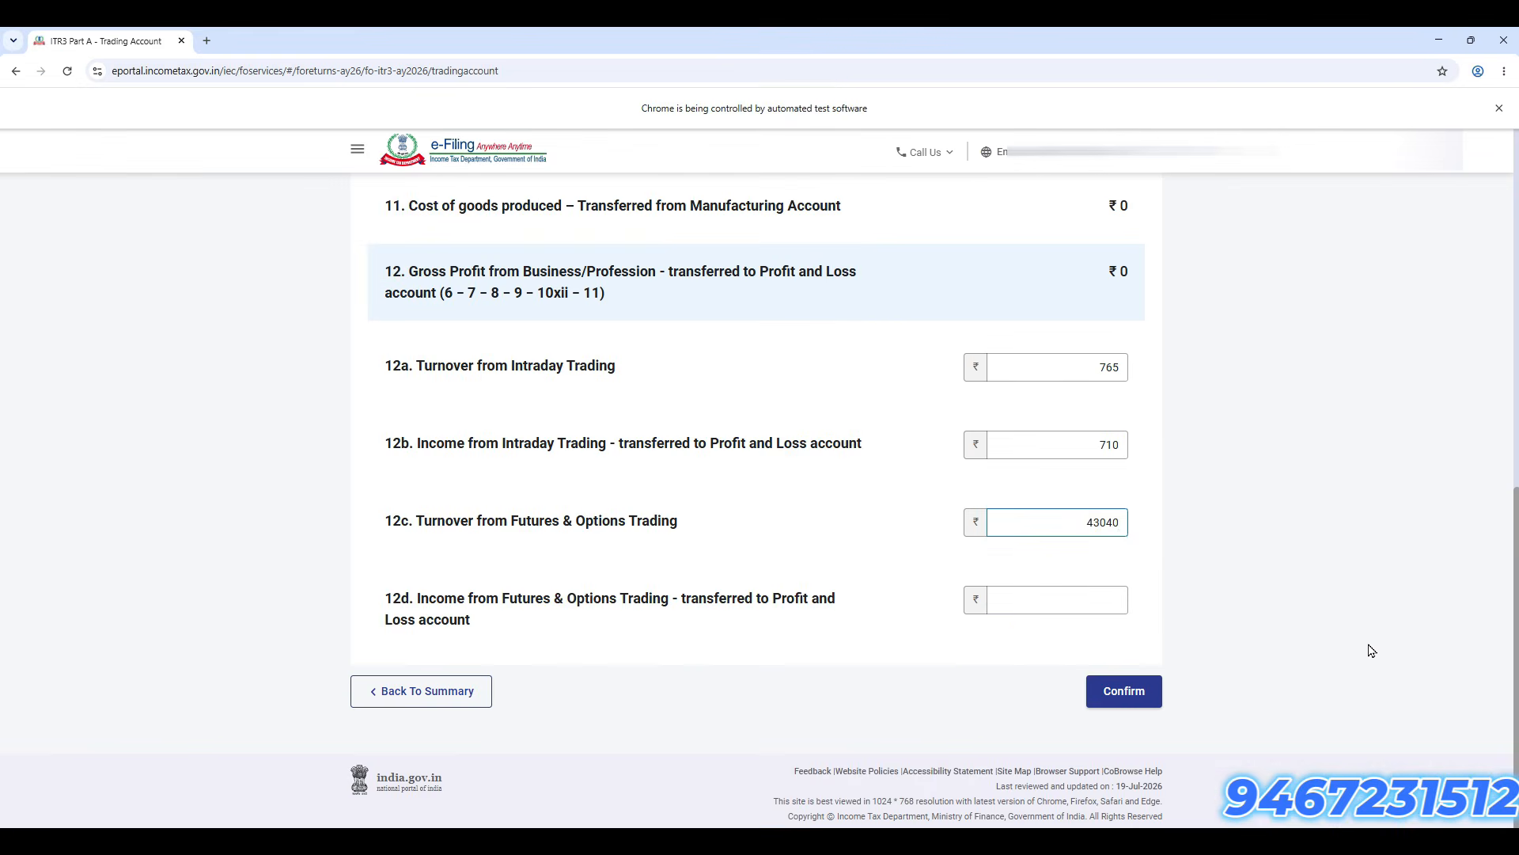
{"action": "type", "text": "31"}
{"action": "key", "text": "BackSpace"}
{"action": "type", "text": "2"}
{"action": "key", "text": "Tab"}
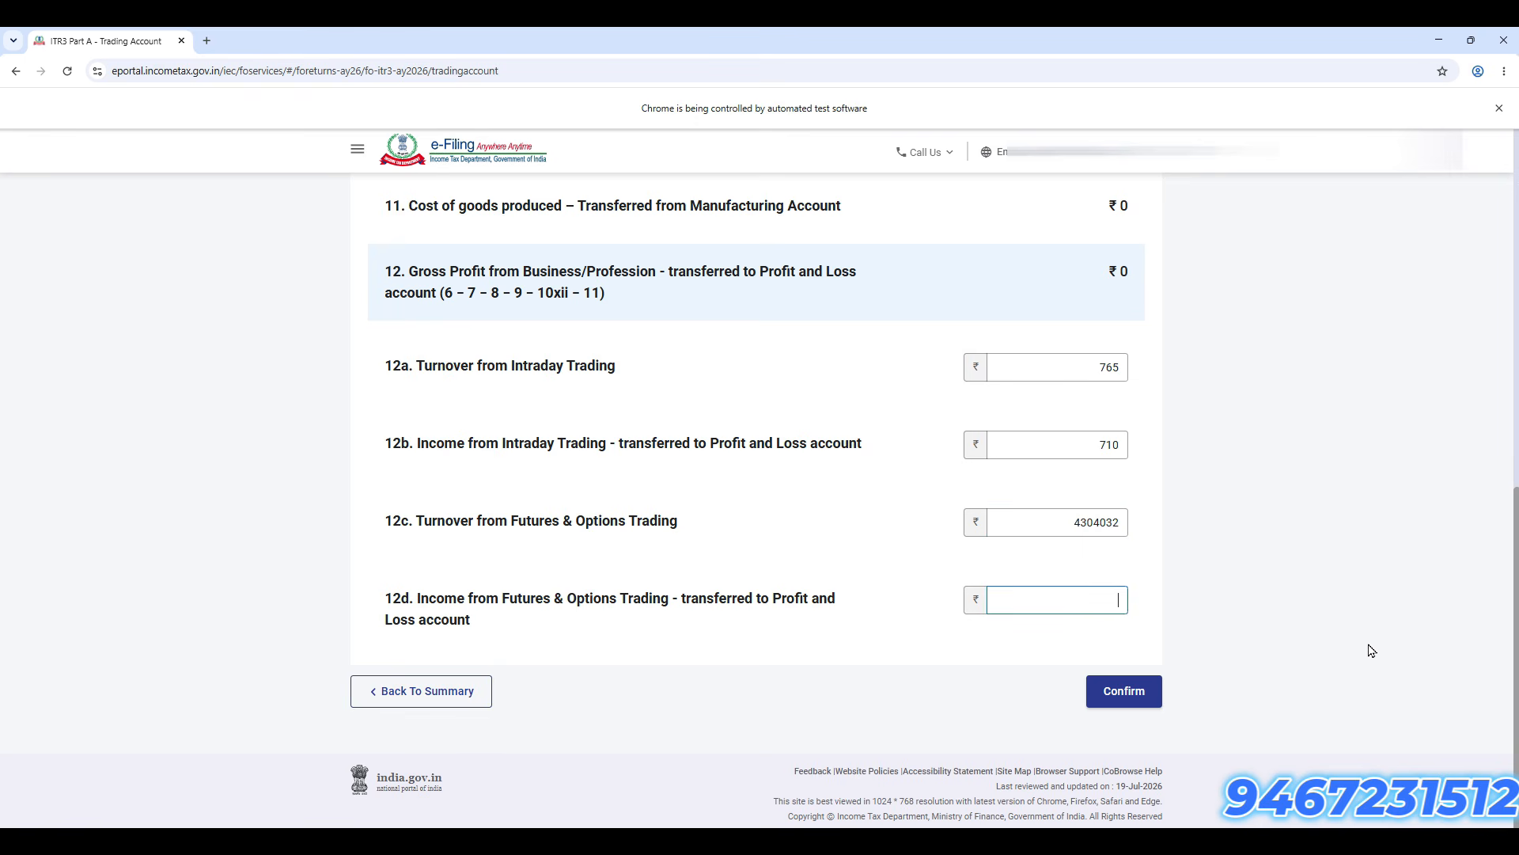
Step: Calculate the net F&O result as F17+F19-C18-C19 in cell H13 of the Excel sheet
{"action": "key", "text": "alt+Tab"}
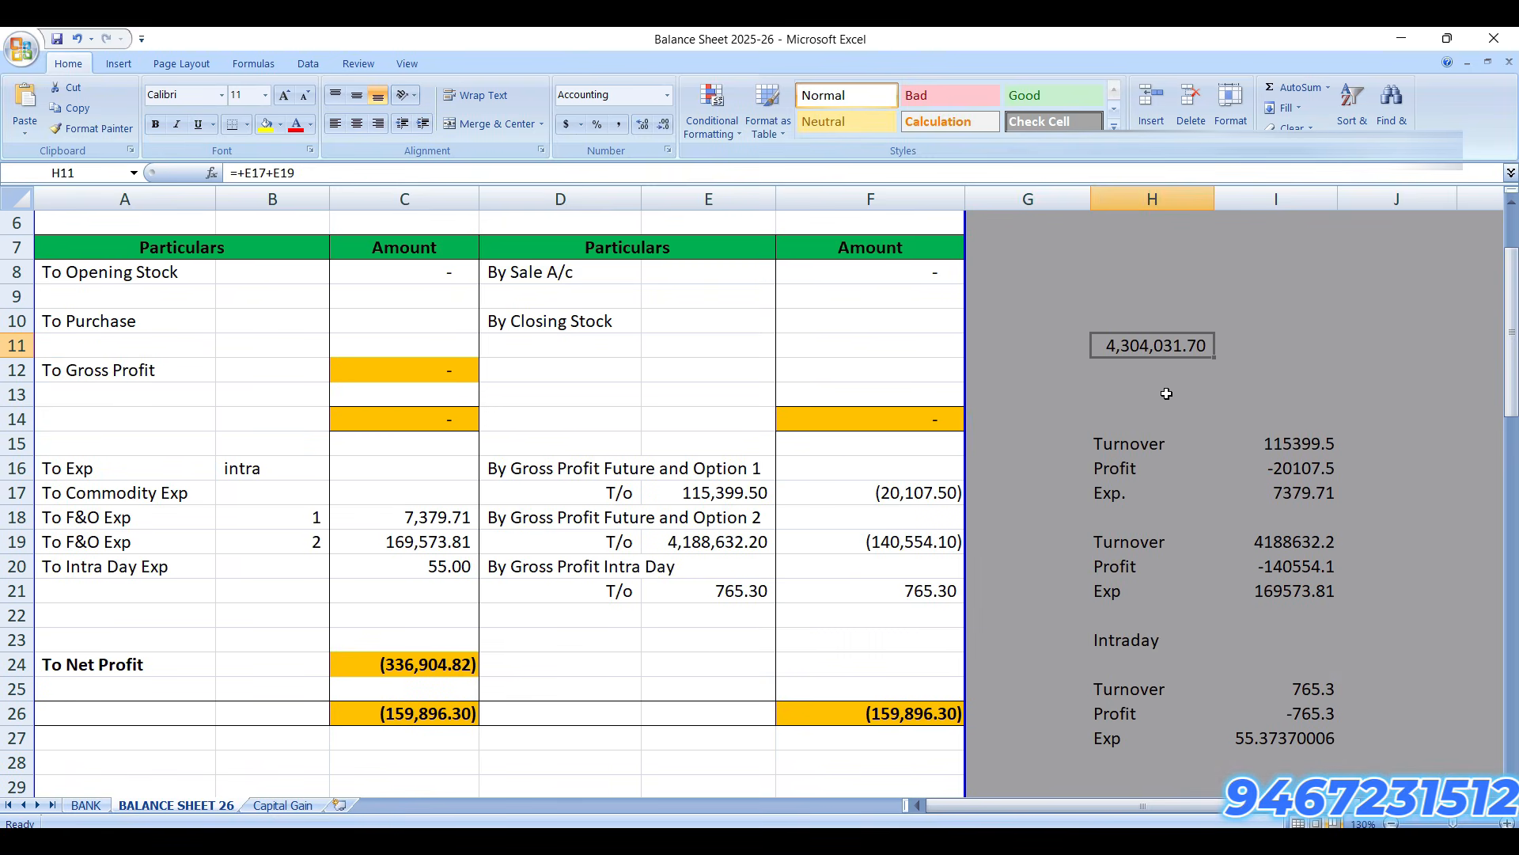
{"action": "left_click", "coordinate": [1134, 389]}
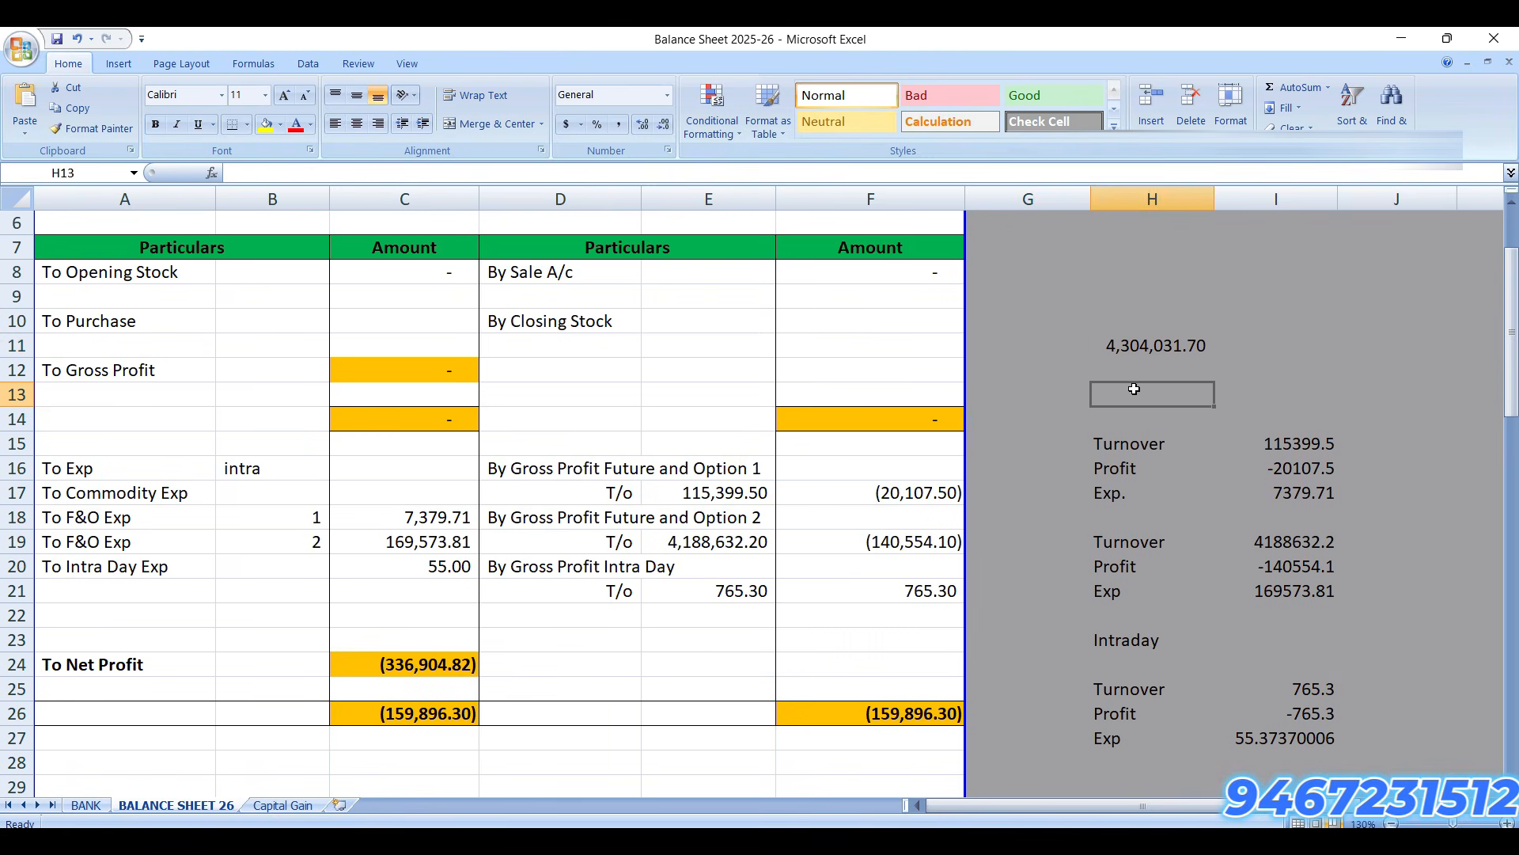
{"action": "type", "text": "+"}
{"action": "left_click", "coordinate": [918, 492]}
{"action": "type", "text": "+"}
{"action": "left_click", "coordinate": [906, 543]}
{"action": "type", "text": "-"}
{"action": "left_click", "coordinate": [456, 516]}
{"action": "type", "text": "-"}
{"action": "left_click", "coordinate": [440, 544]}
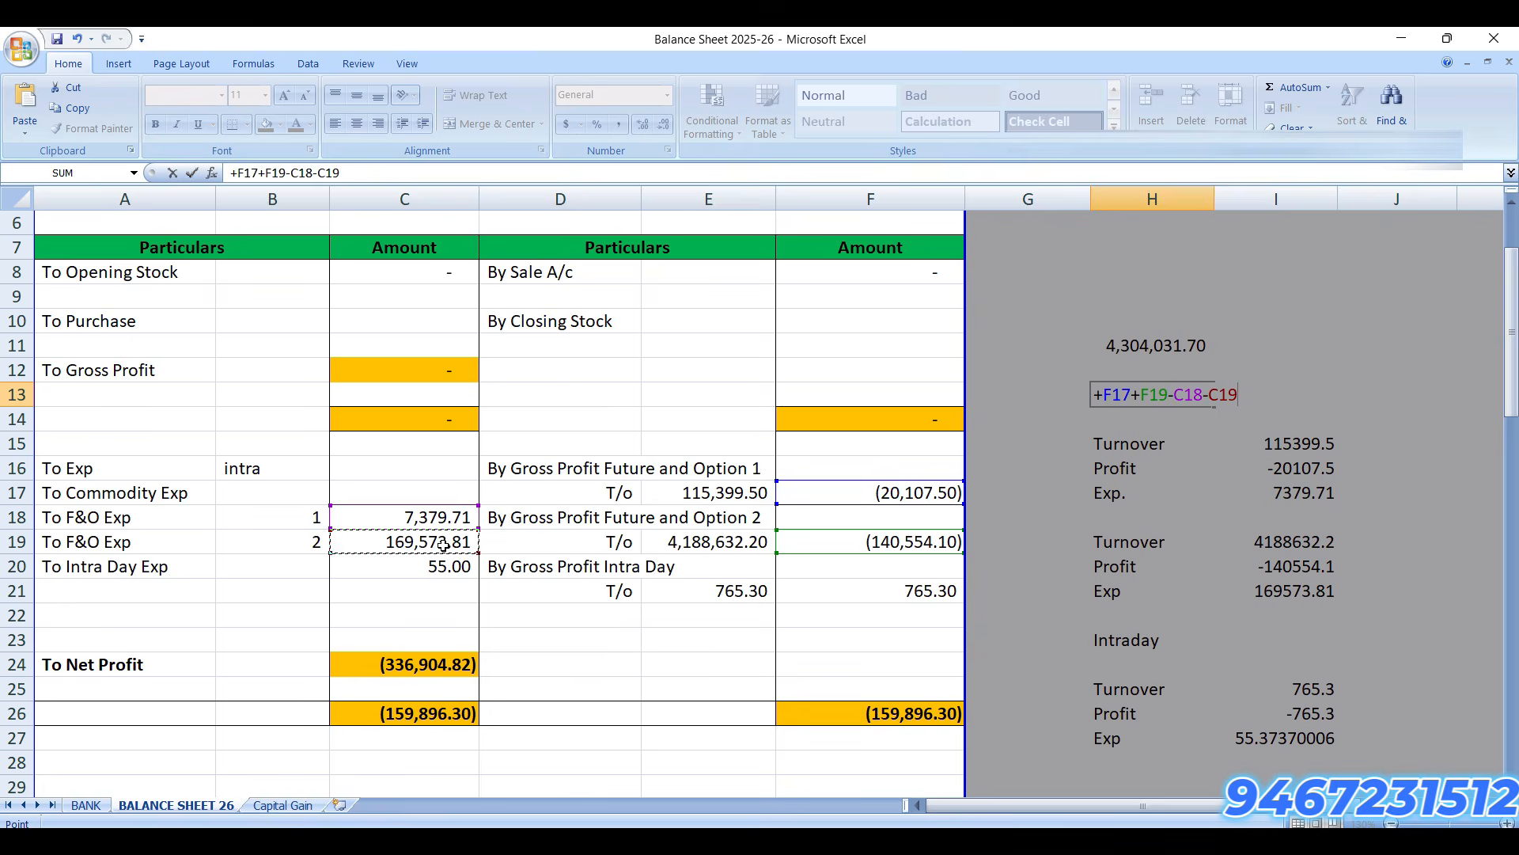
{"action": "key", "text": "Return"}
{"action": "left_click", "coordinate": [1152, 394]}
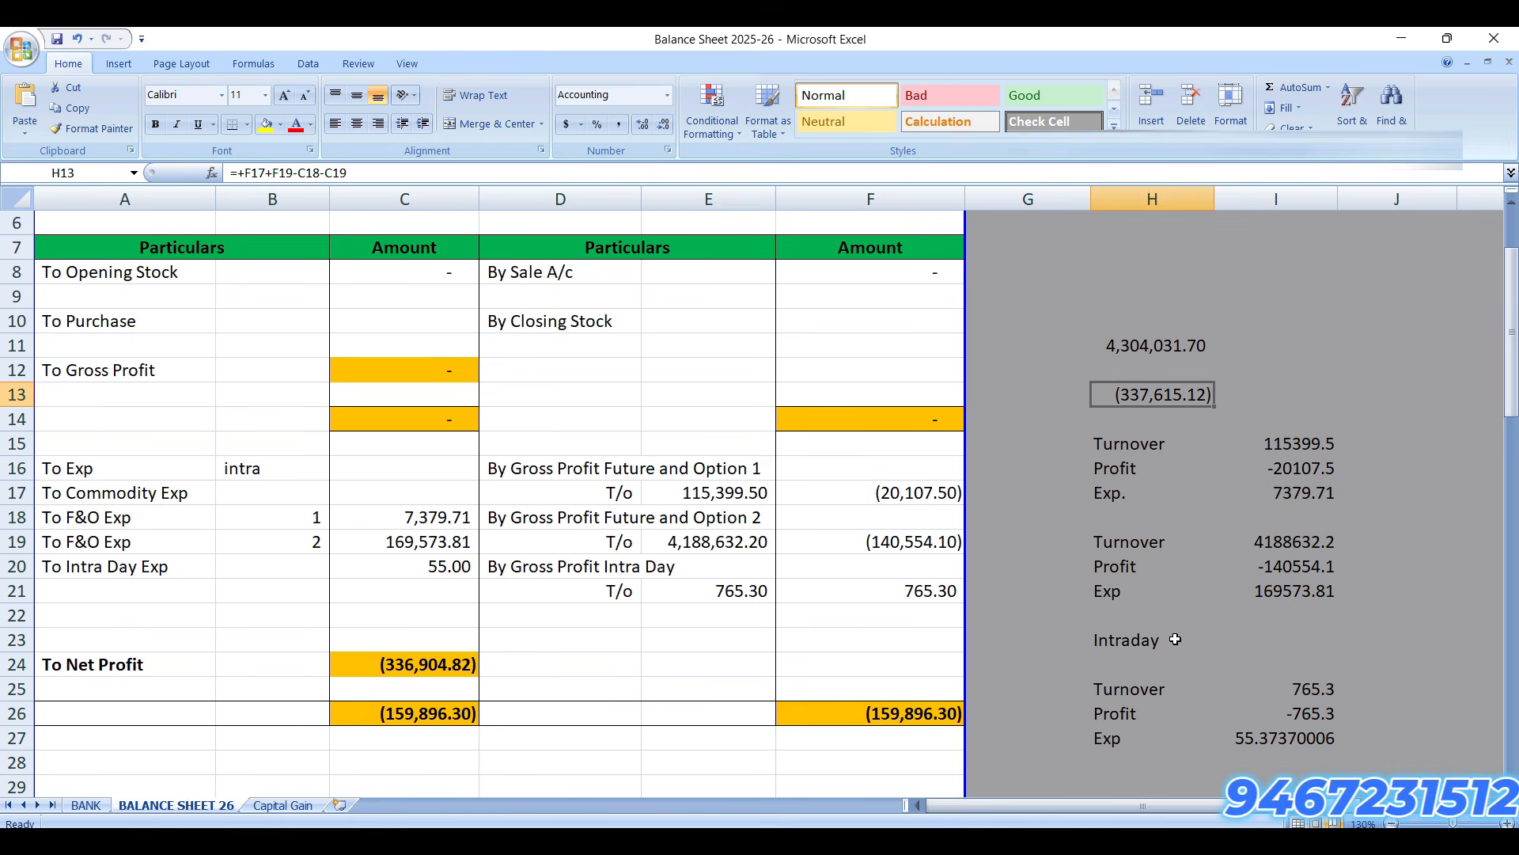
Step: Enter -337615 as Income from Futures & Options Trading (12d) on the portal and confirm the Trading Account schedule
{"action": "left_click", "coordinate": [1068, 674]}
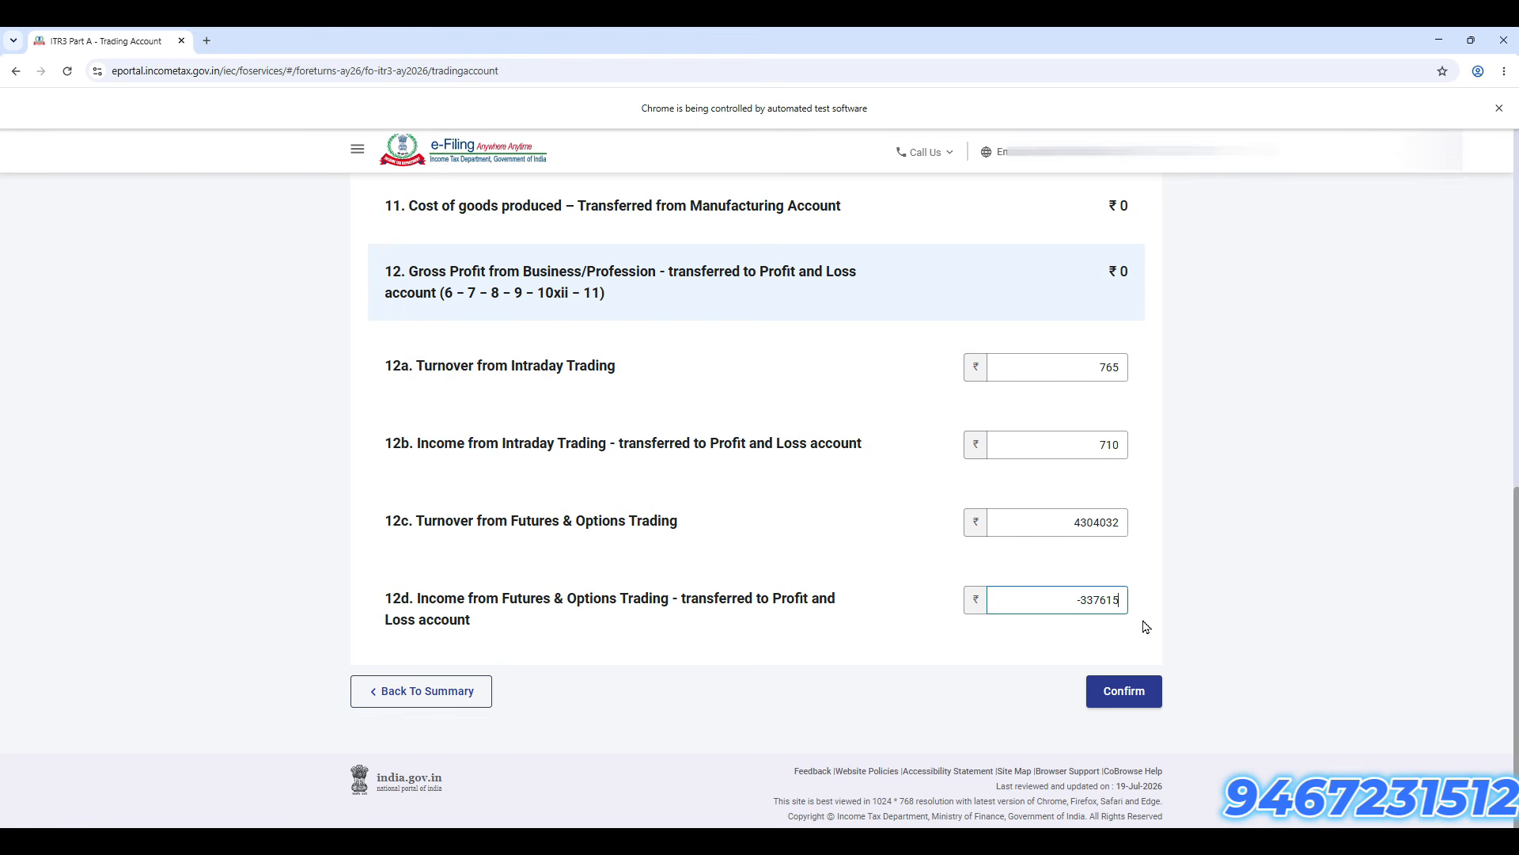
{"action": "key", "text": "Tab"}
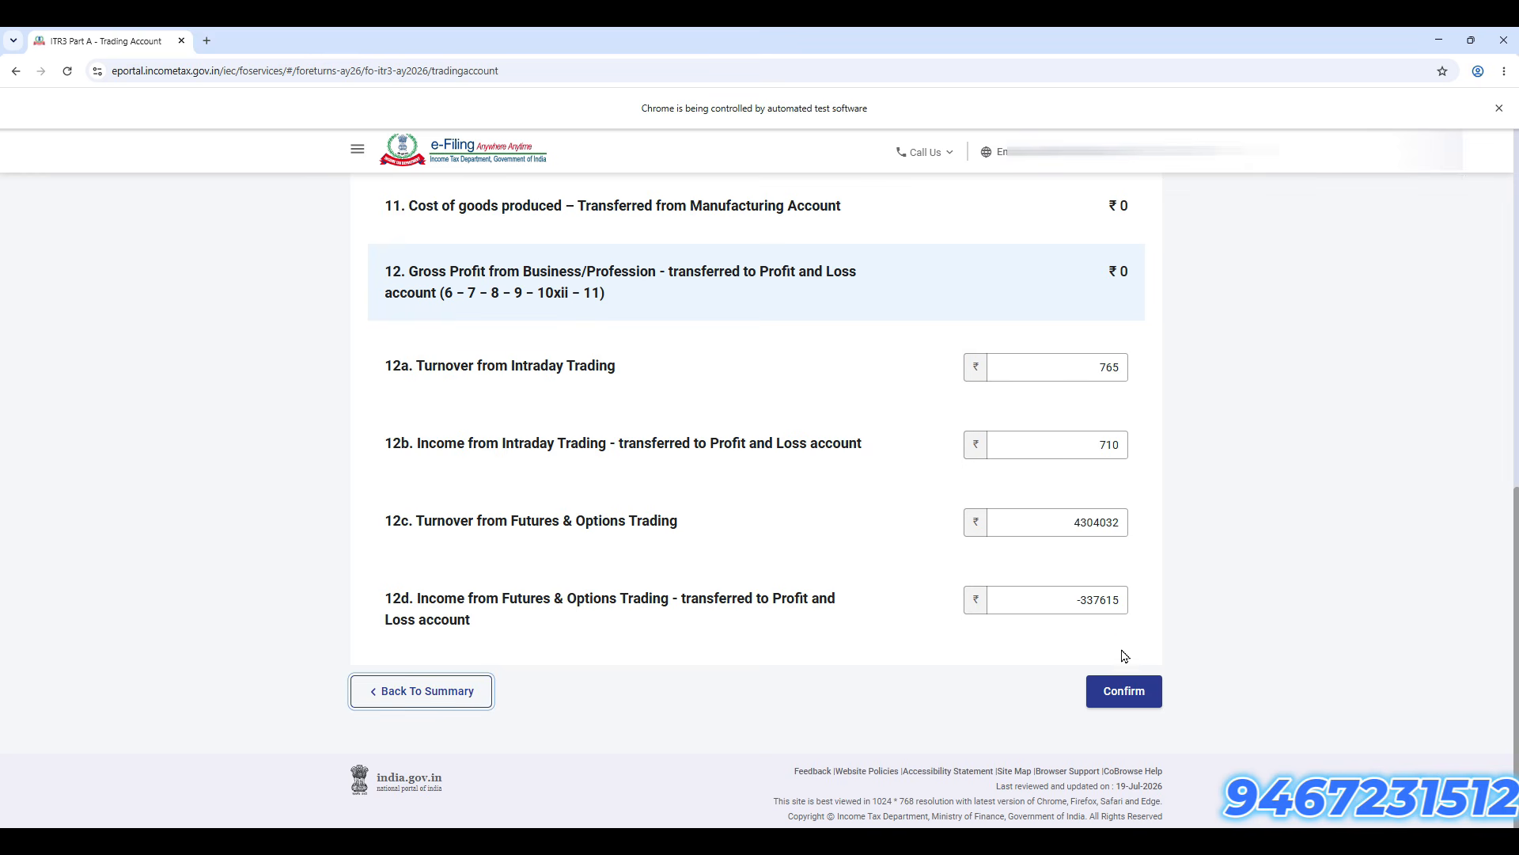
{"action": "left_click", "coordinate": [1130, 701]}
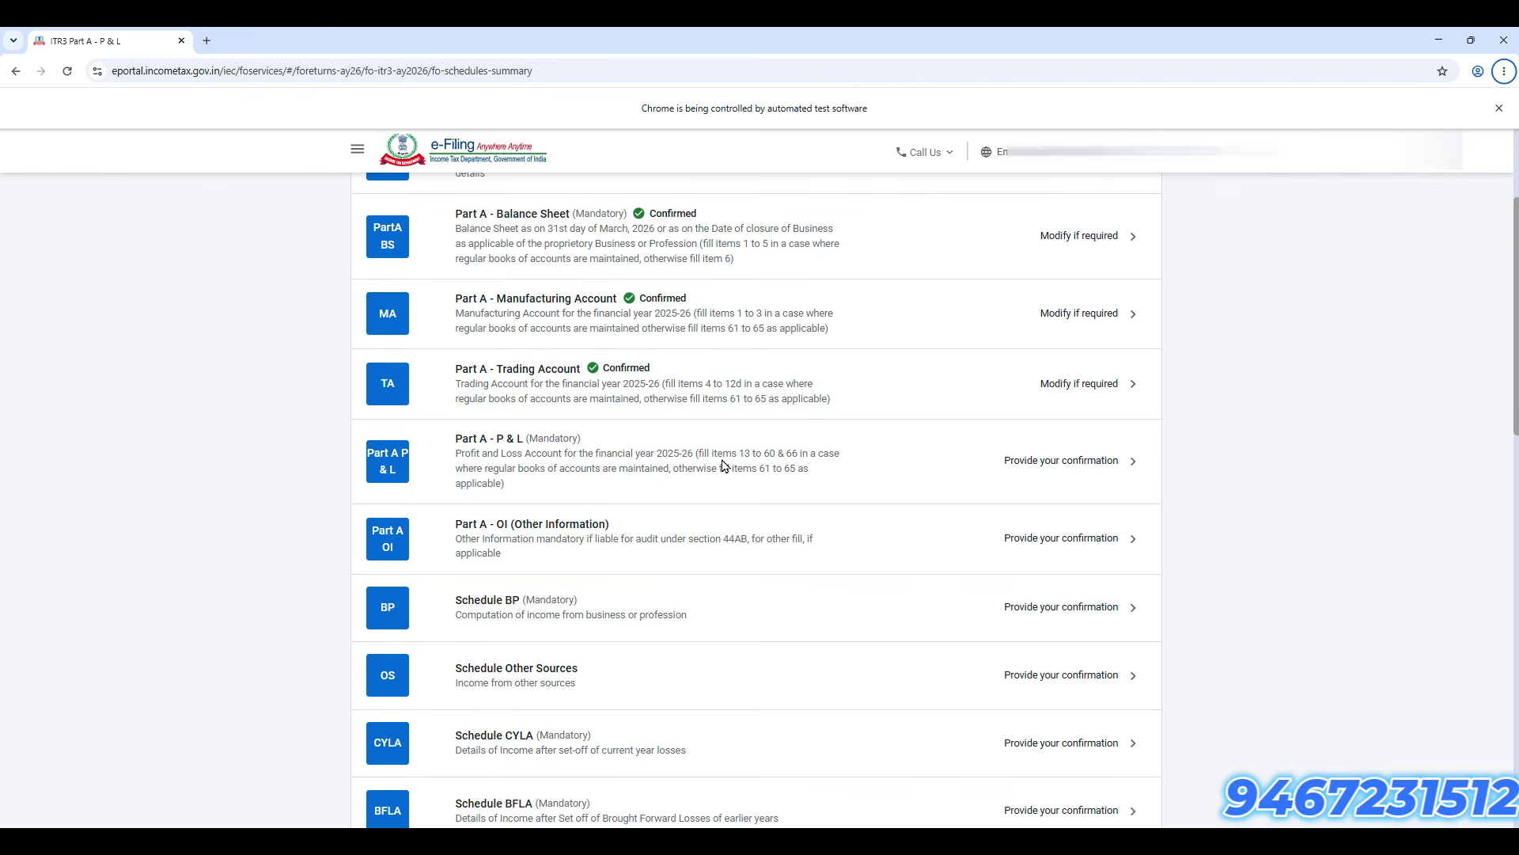
Step: Open Part A - P & L and examine its sections, including item 64 for cases where regular books are not maintained
{"action": "left_click", "coordinate": [535, 449]}
{"action": "scroll", "coordinate": [559, 493], "scroll_direction": "down", "scroll_amount": 2}
{"action": "scroll", "coordinate": [558, 494], "scroll_direction": "up", "scroll_amount": 3}
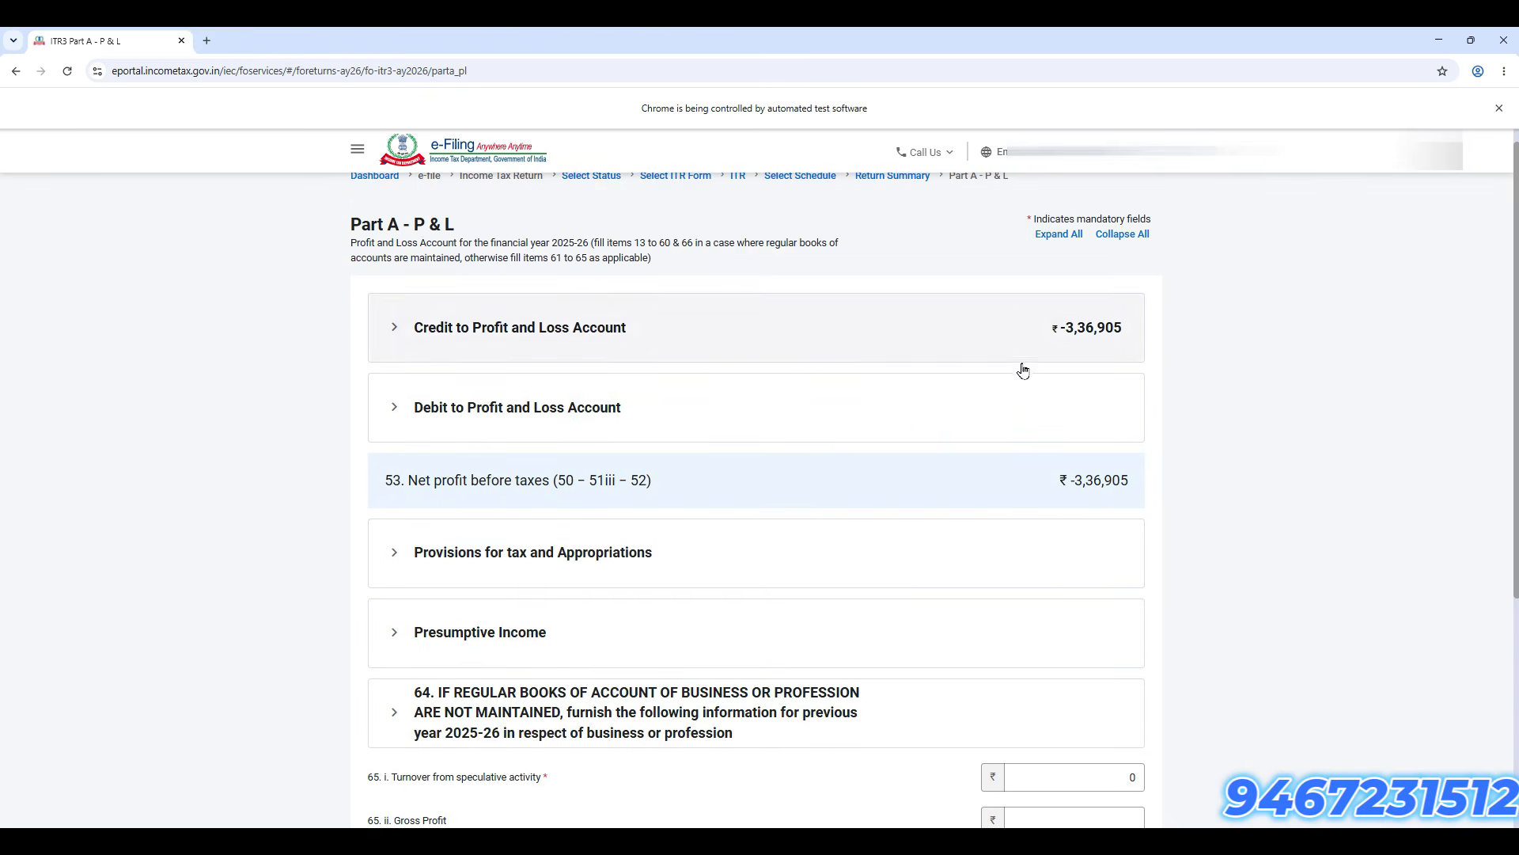
{"action": "scroll", "coordinate": [818, 485], "scroll_direction": "down", "scroll_amount": 5}
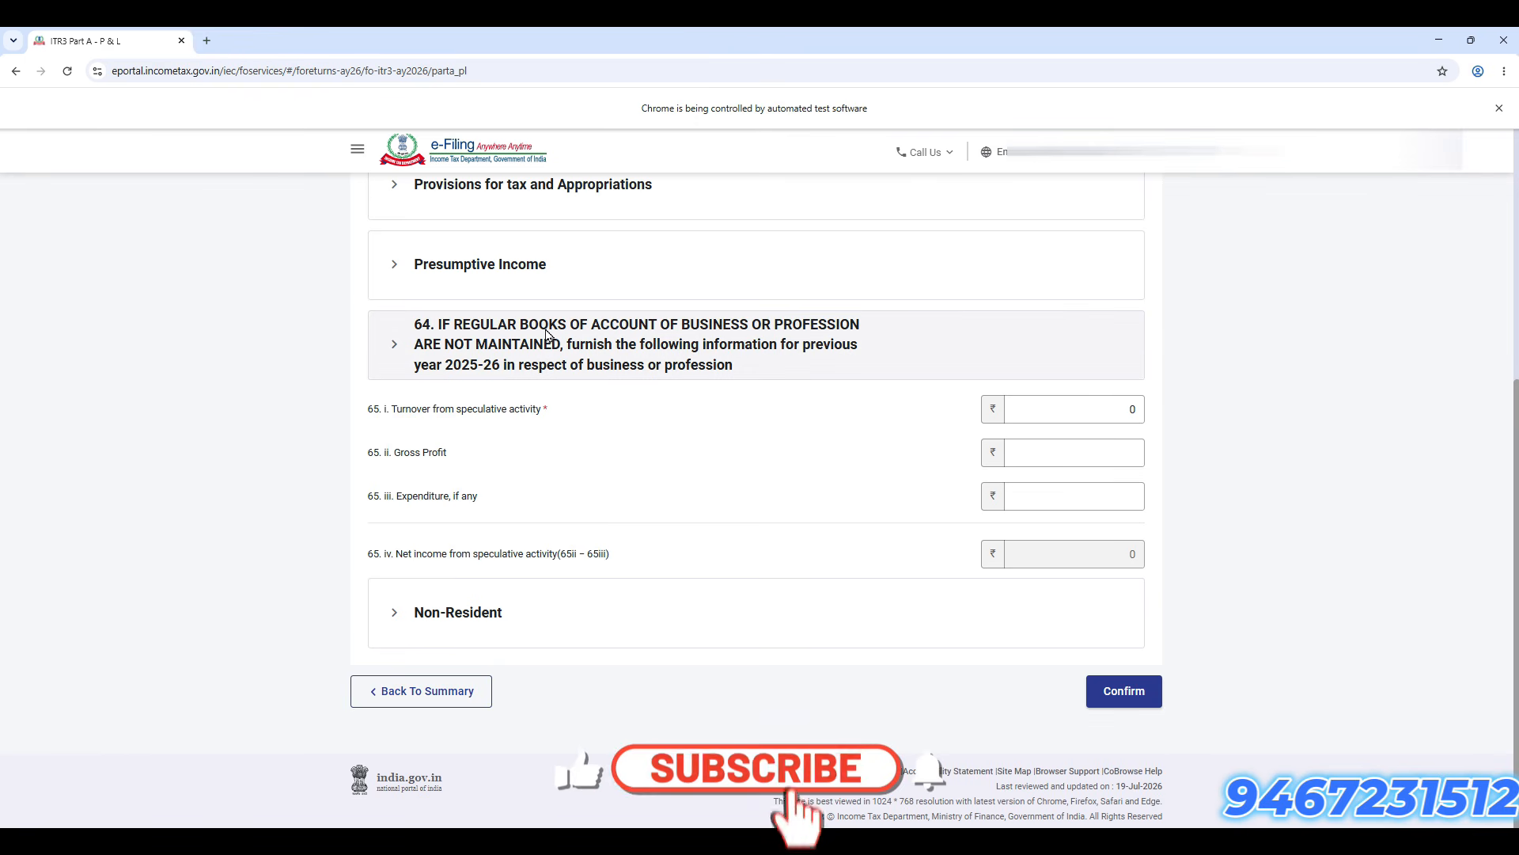
{"action": "left_click_drag", "start_coordinate": [517, 325], "coordinate": [565, 351]}
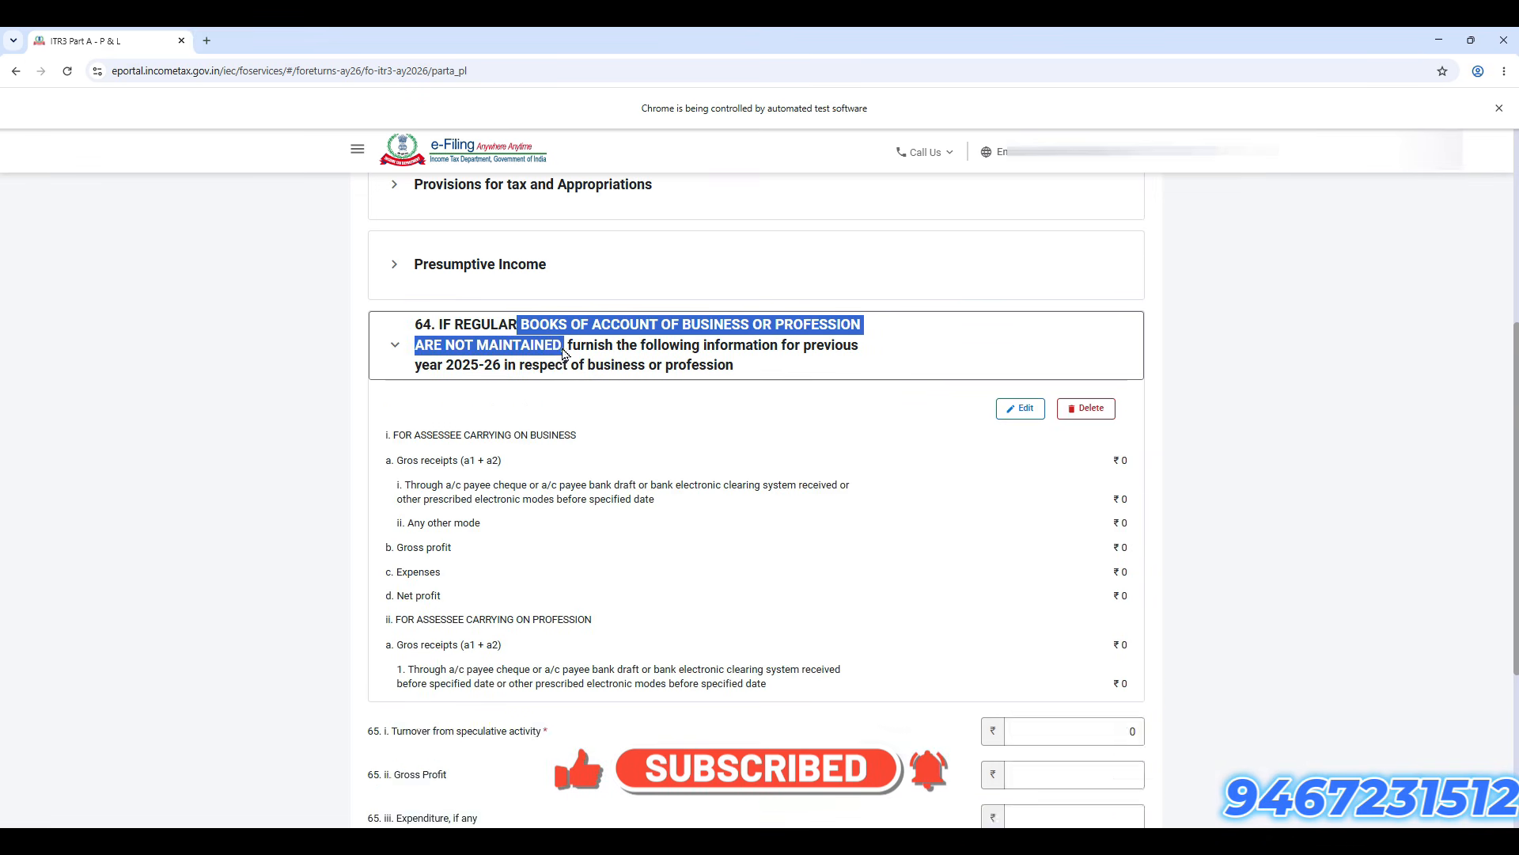
{"action": "left_click", "coordinate": [433, 328]}
{"action": "left_click_drag", "start_coordinate": [434, 331], "coordinate": [741, 374]}
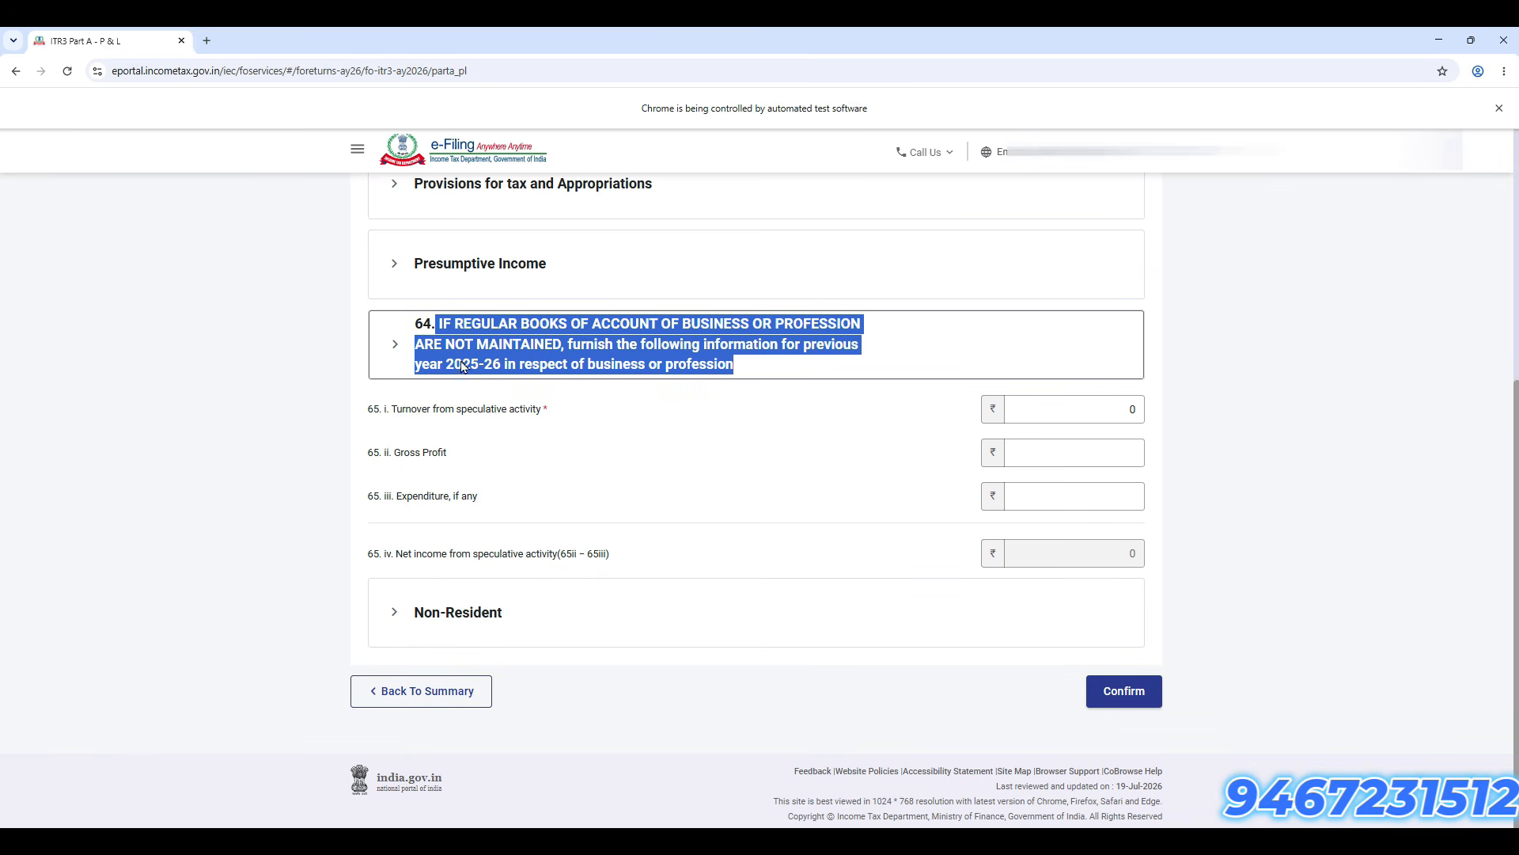
Step: Review the item 64 no-books details and item 65 speculative activity fields, and confirm Part A - P & L
{"action": "left_click", "coordinate": [518, 344]}
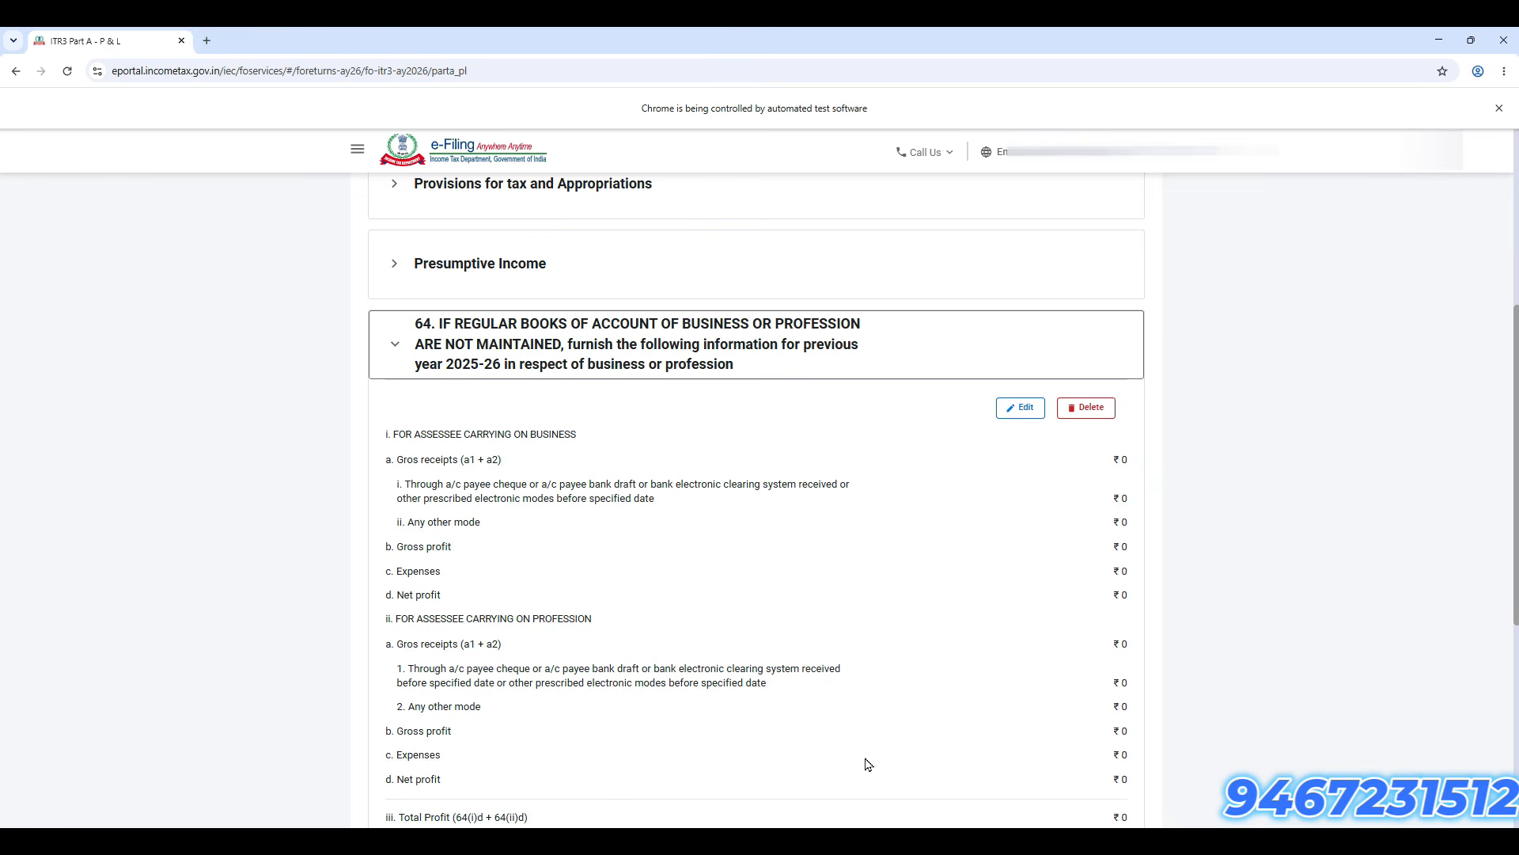
{"action": "scroll", "coordinate": [790, 763], "scroll_direction": "down", "scroll_amount": 3}
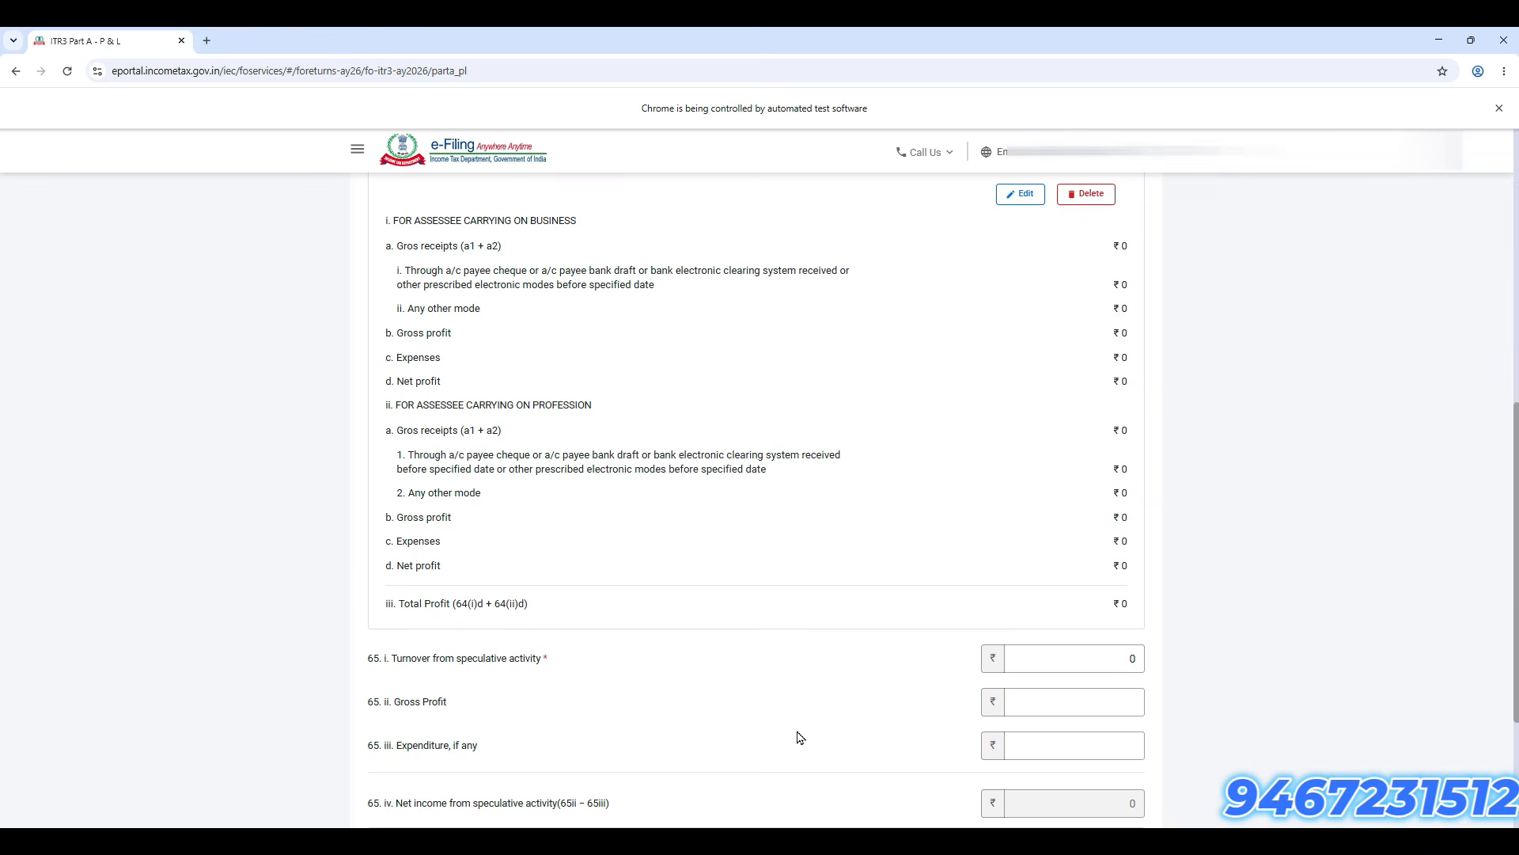
{"action": "scroll", "coordinate": [799, 736], "scroll_direction": "up", "scroll_amount": 2}
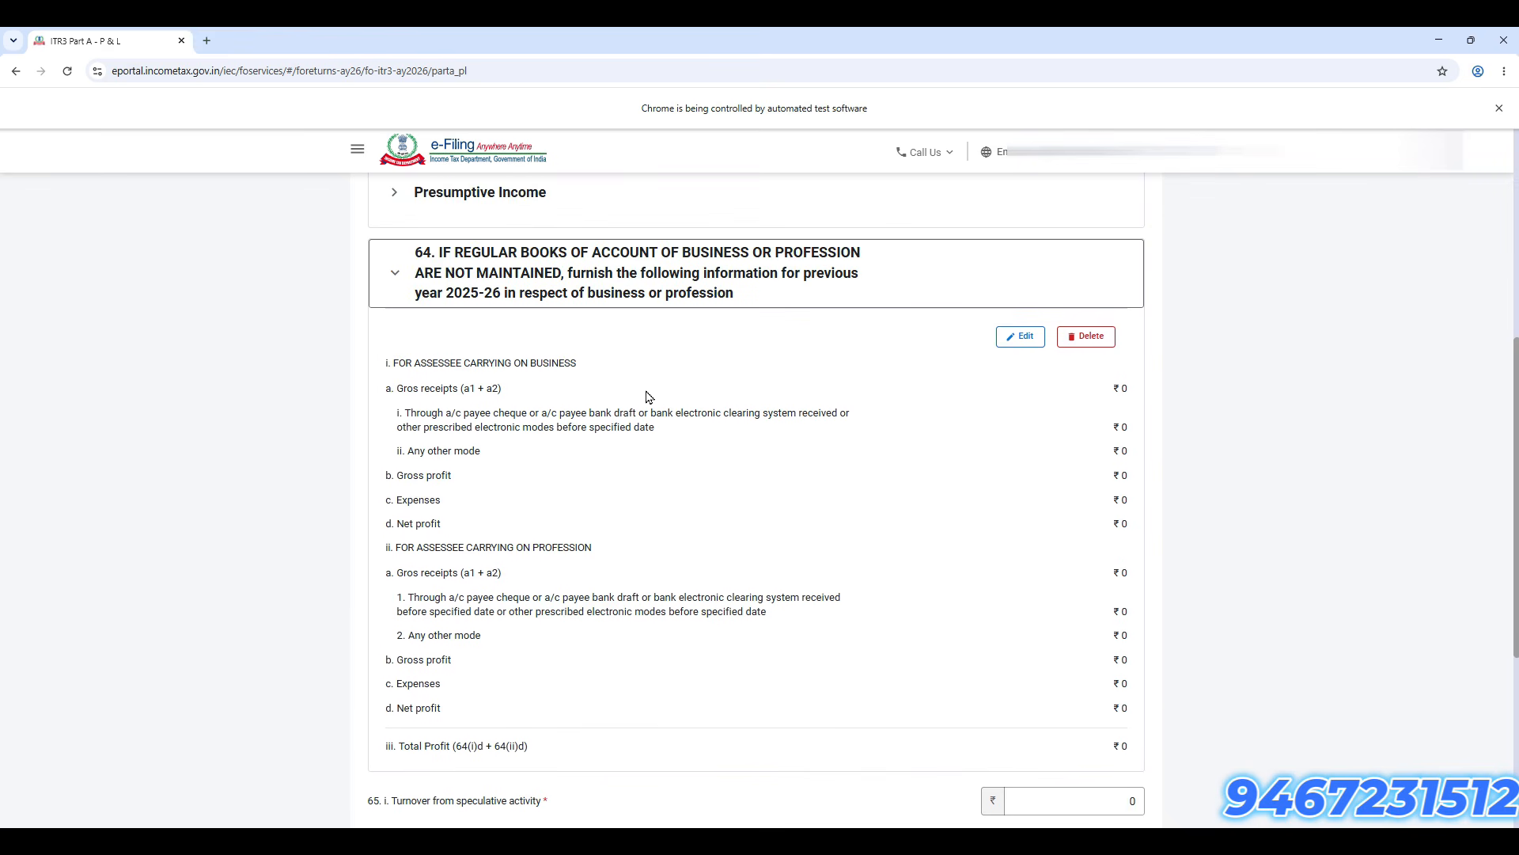
{"action": "left_click", "coordinate": [652, 295]}
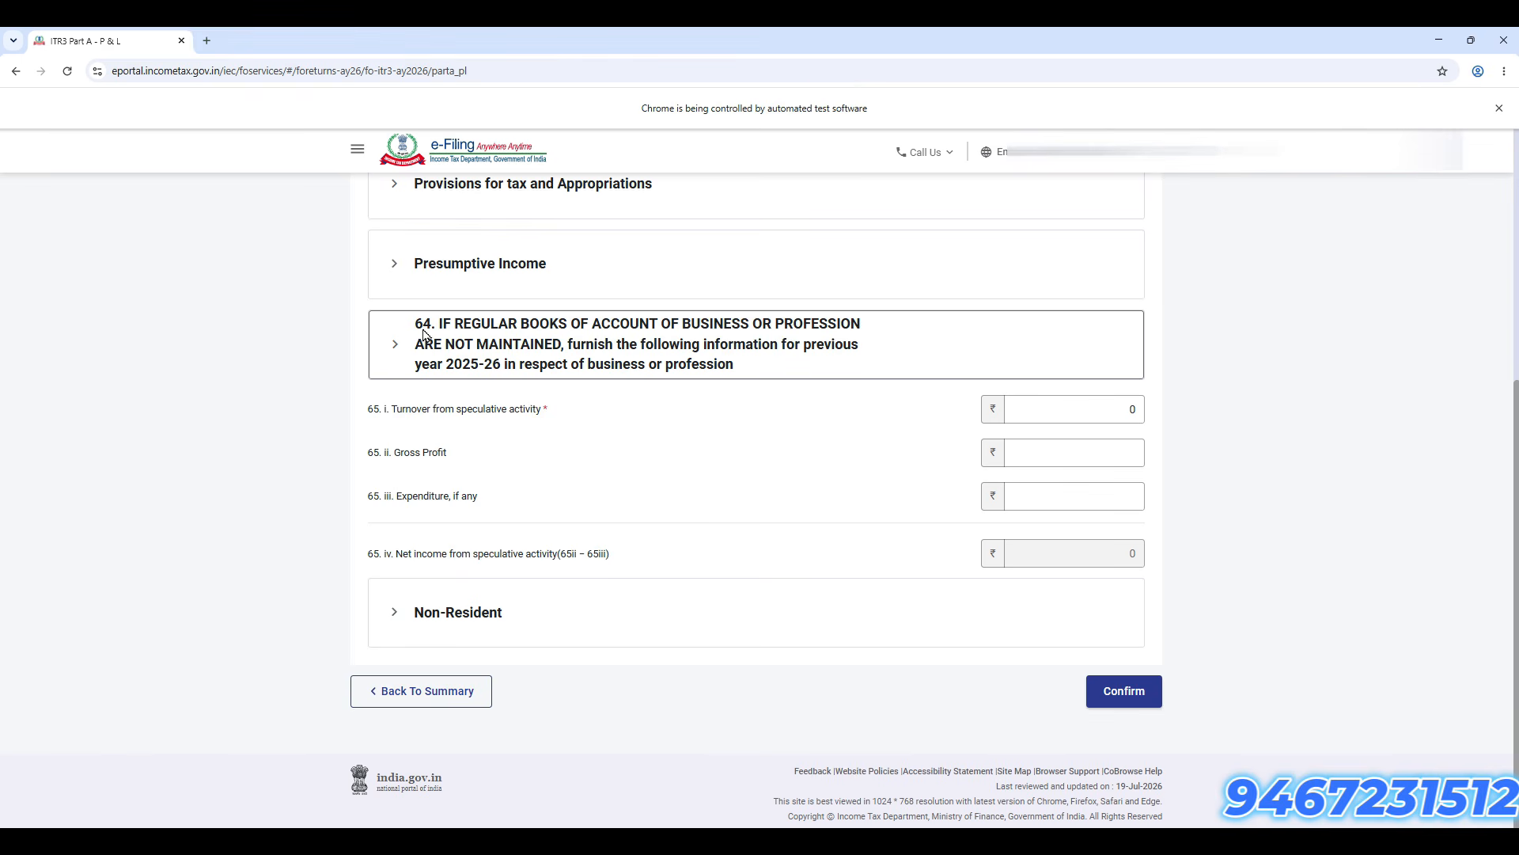
{"action": "left_click_drag", "start_coordinate": [412, 329], "coordinate": [438, 327]}
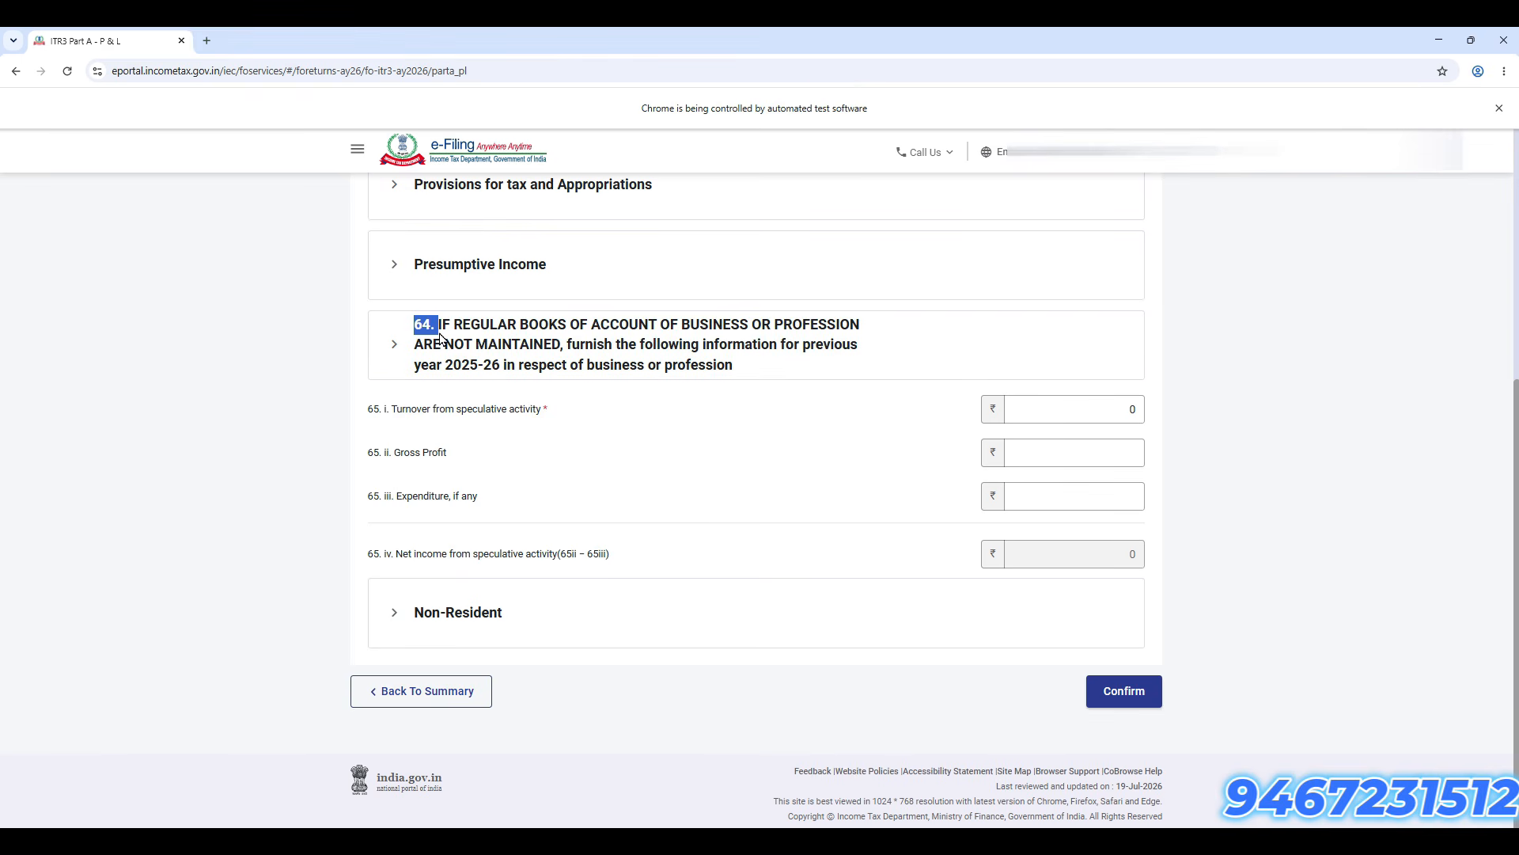
{"action": "left_click", "coordinate": [440, 338]}
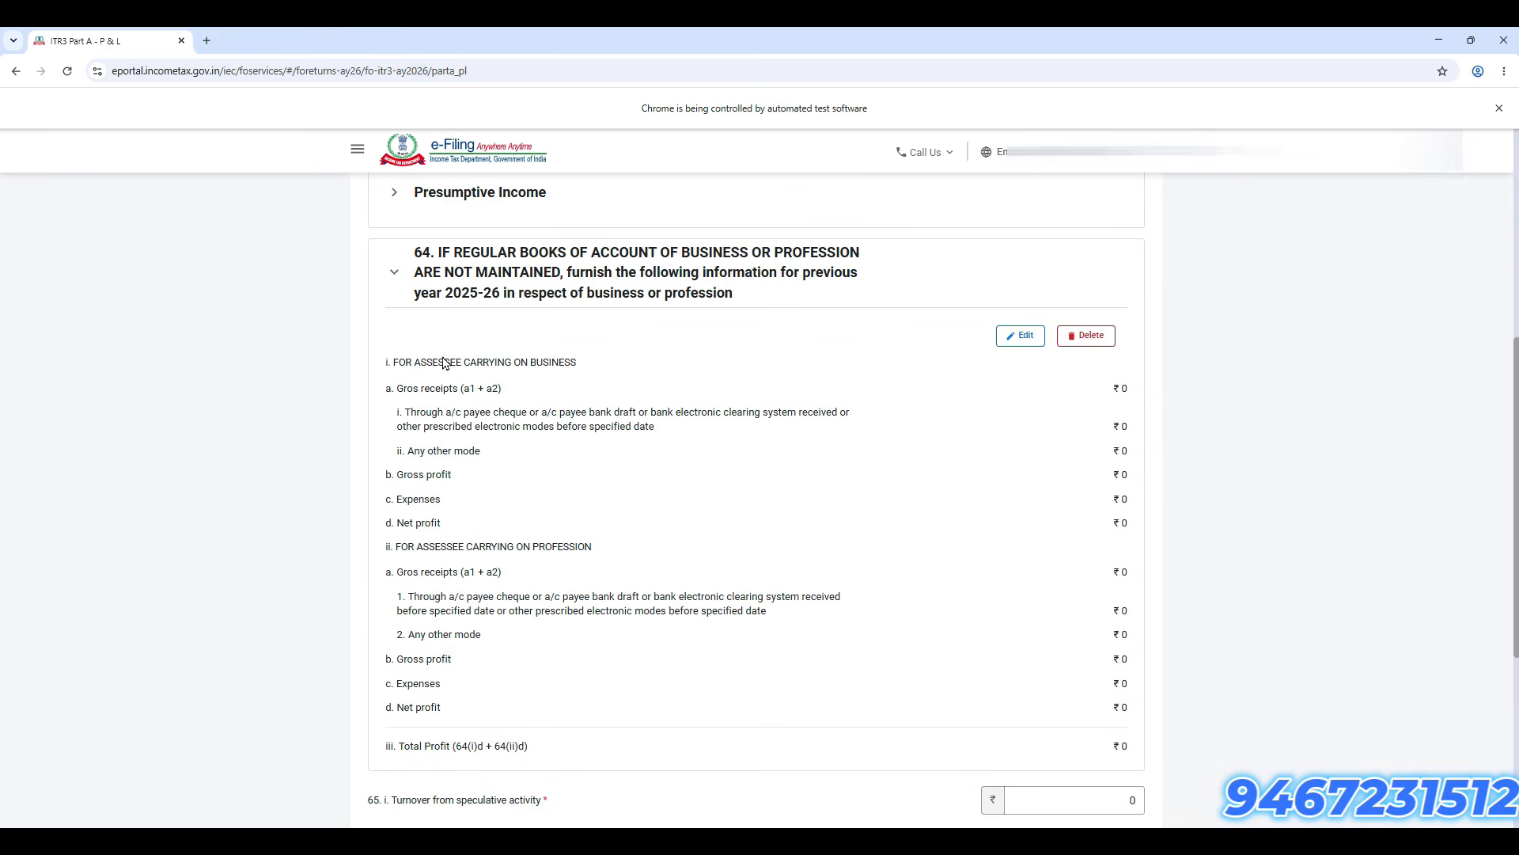
{"action": "left_click", "coordinate": [471, 286]}
{"action": "left_click_drag", "start_coordinate": [352, 425], "coordinate": [552, 425]}
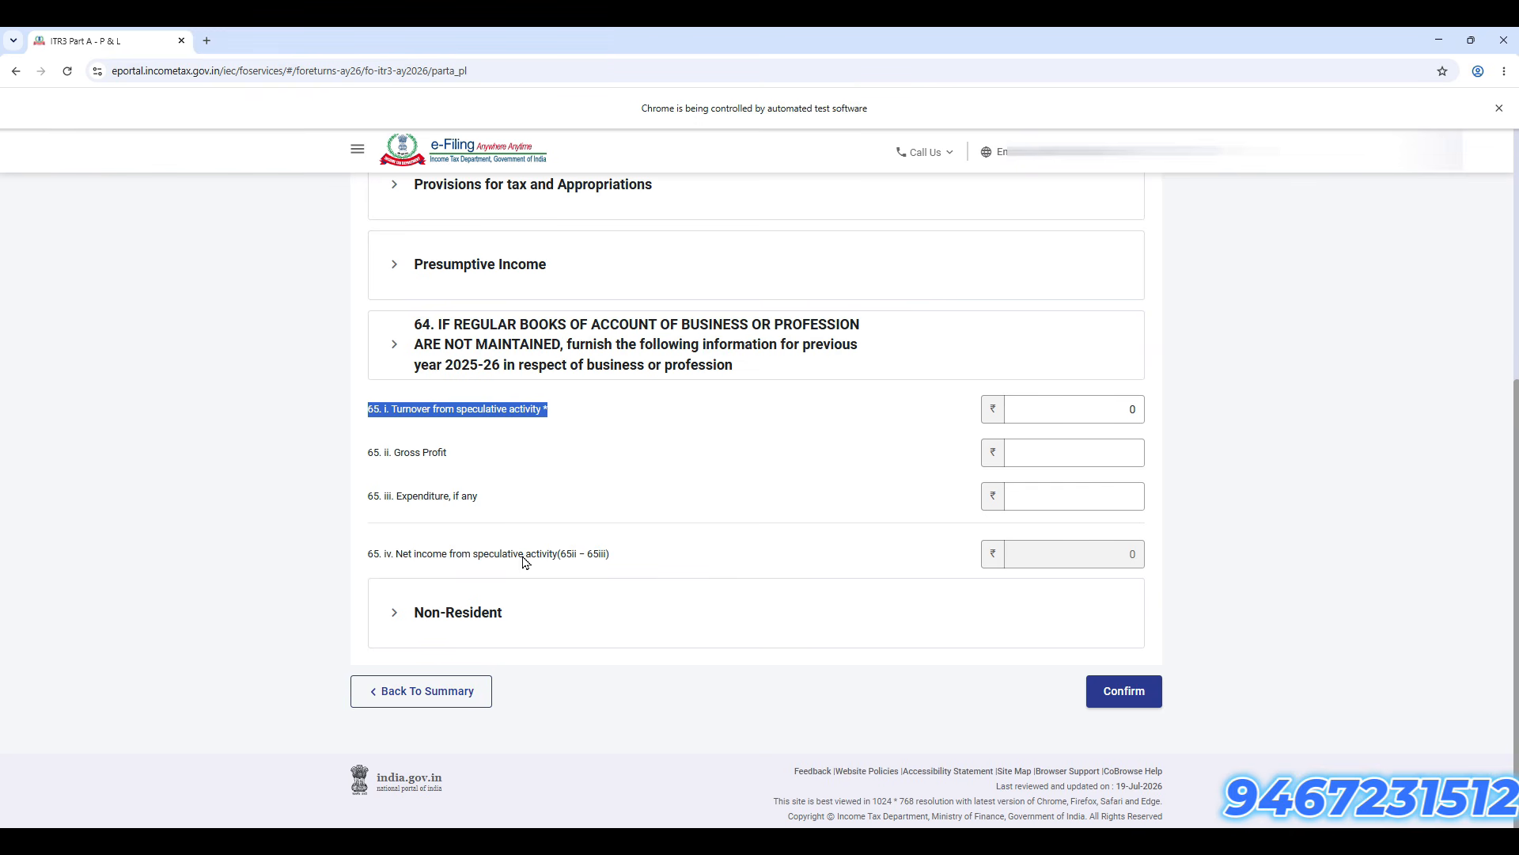
{"action": "left_click", "coordinate": [1098, 698]}
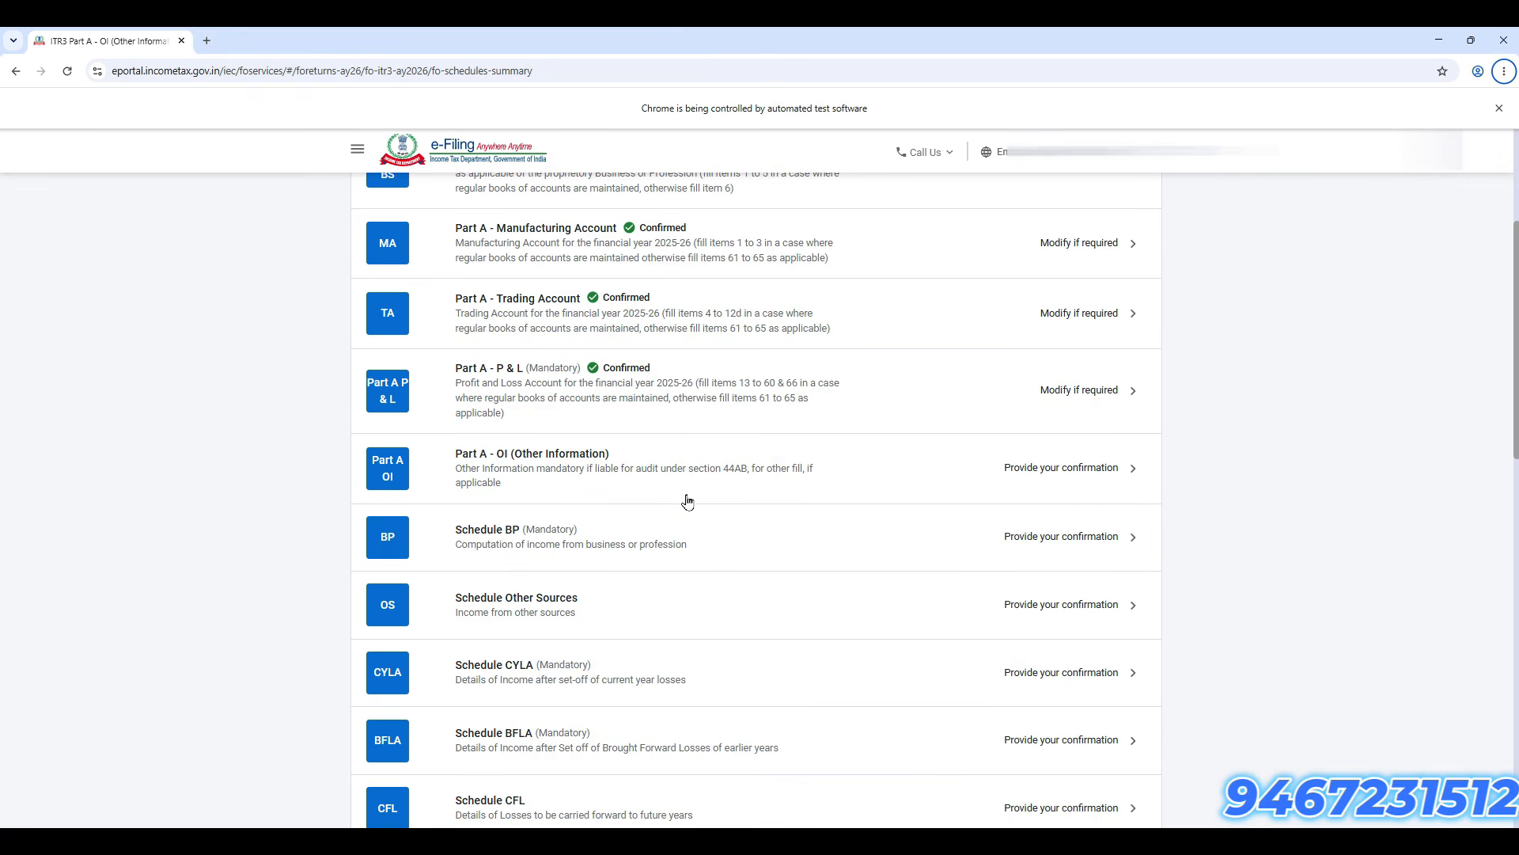
Step: Open Part A - OI (Other Information), go through its items and confirm the schedule
{"action": "left_click", "coordinate": [605, 472]}
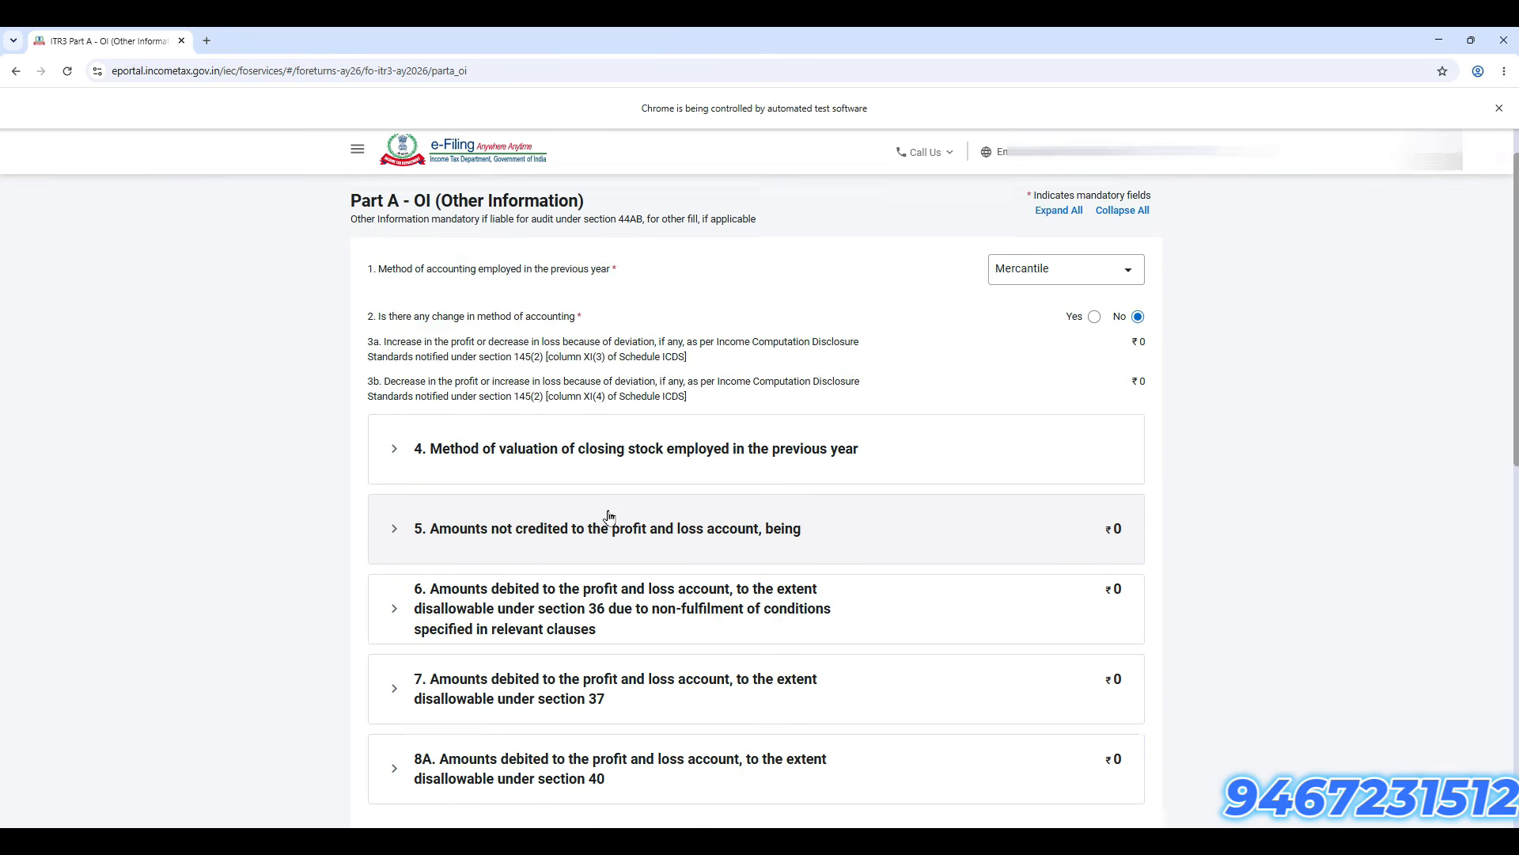
{"action": "scroll", "coordinate": [609, 527], "scroll_direction": "down", "scroll_amount": 11}
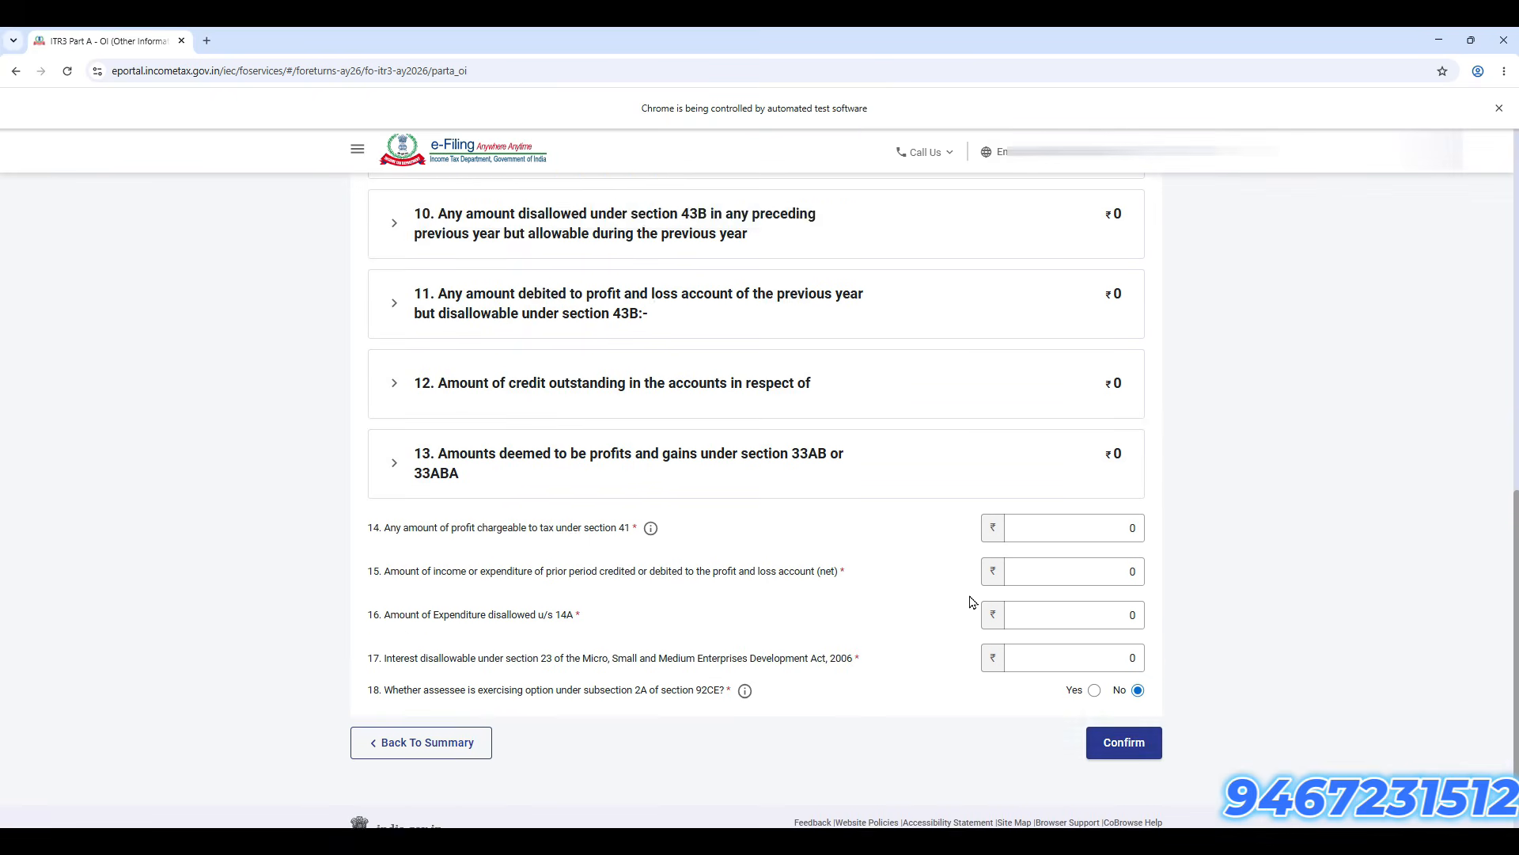
{"action": "left_click", "coordinate": [1125, 698]}
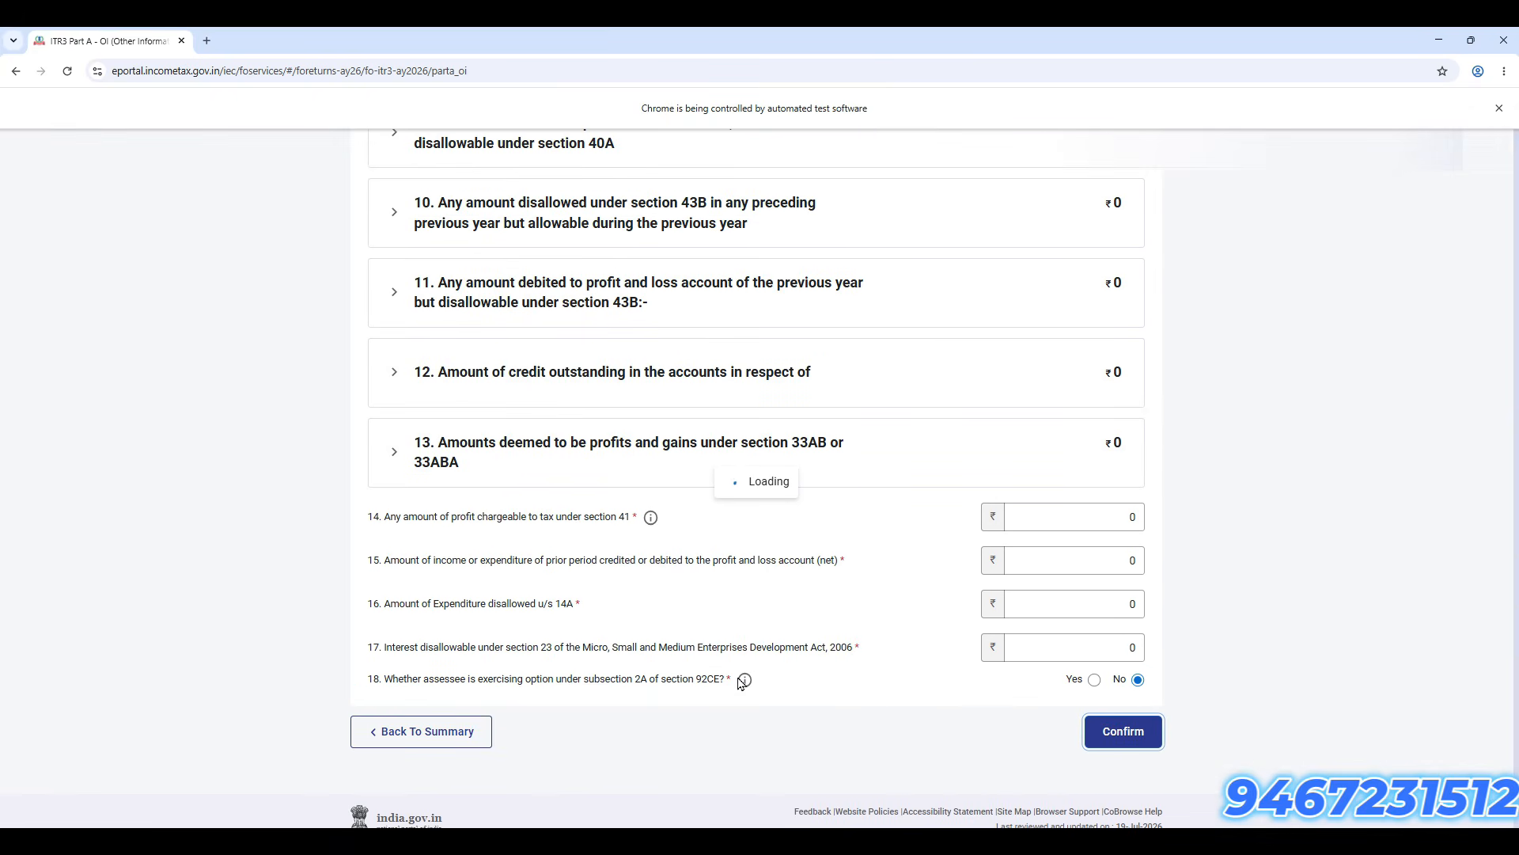
Step: Open Schedule BP, review the computed business income in sections A to D, and confirm the schedule
{"action": "scroll", "coordinate": [622, 623], "scroll_direction": "up", "scroll_amount": 4}
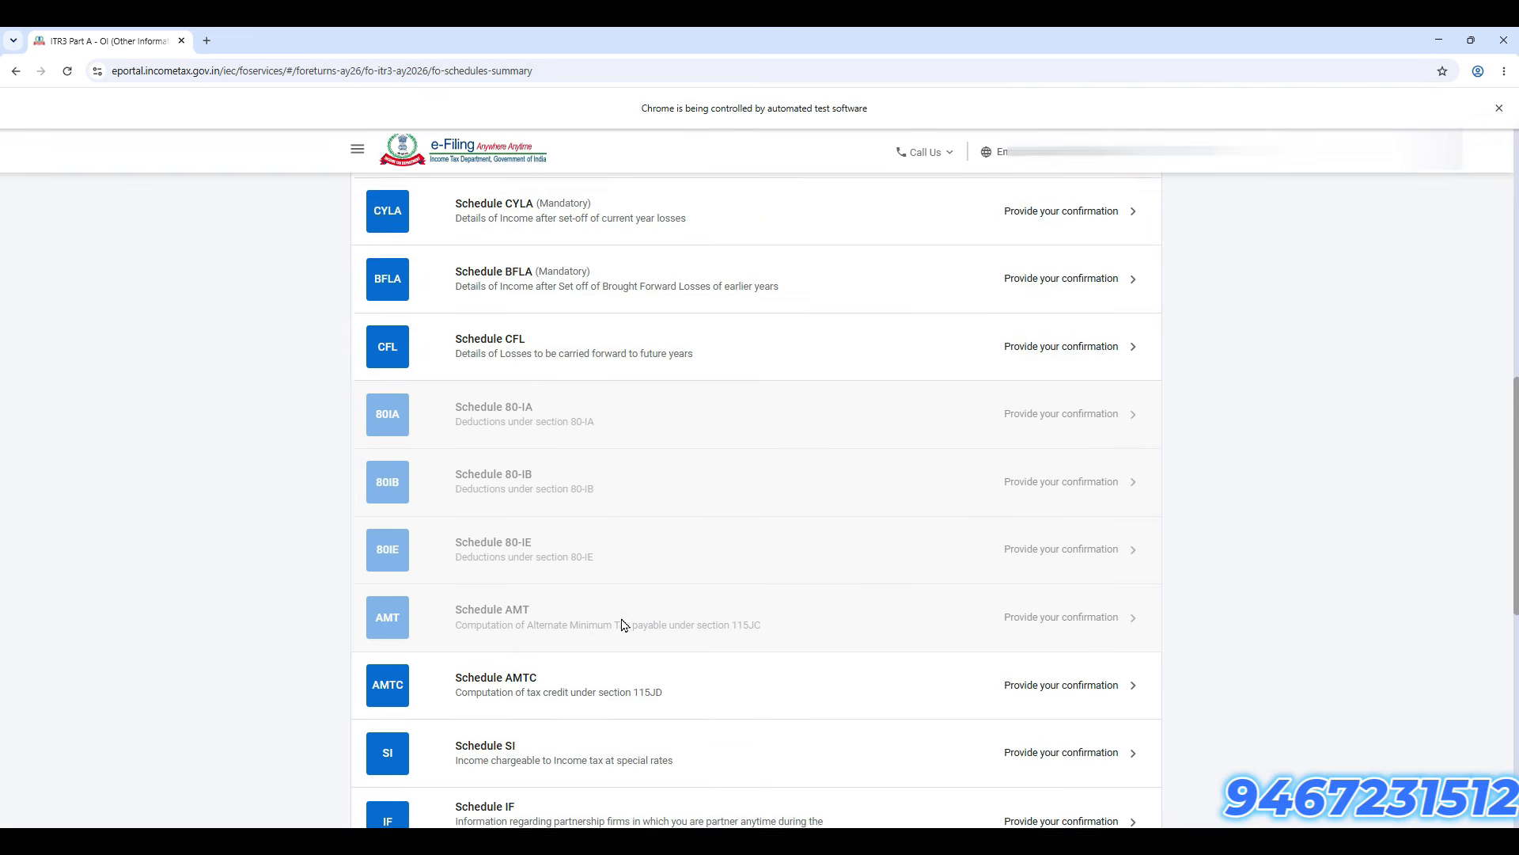
{"action": "scroll", "coordinate": [622, 626], "scroll_direction": "up", "scroll_amount": 2}
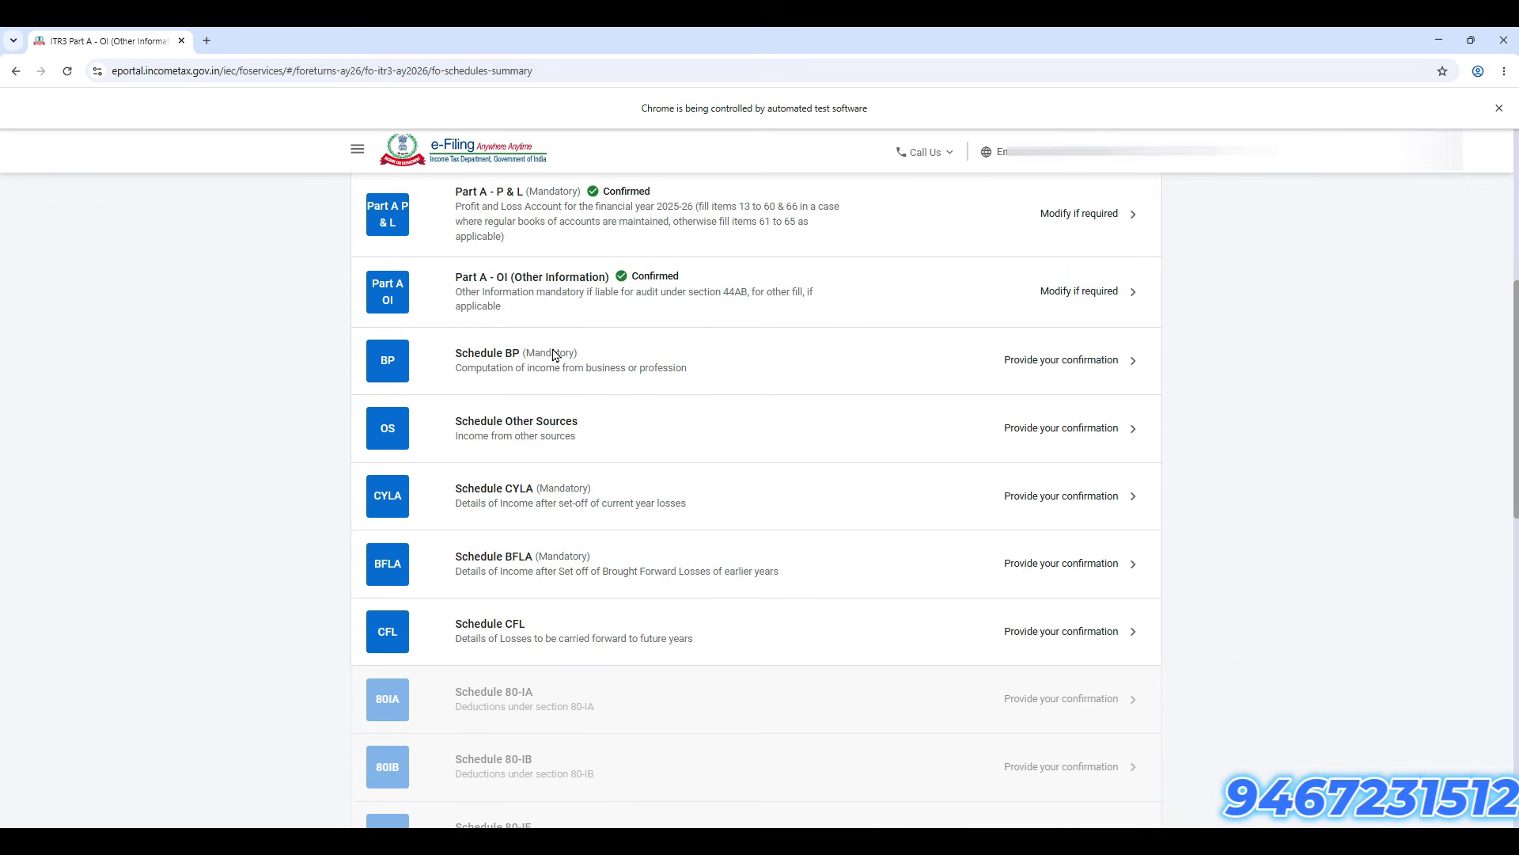
{"action": "left_click", "coordinate": [713, 385]}
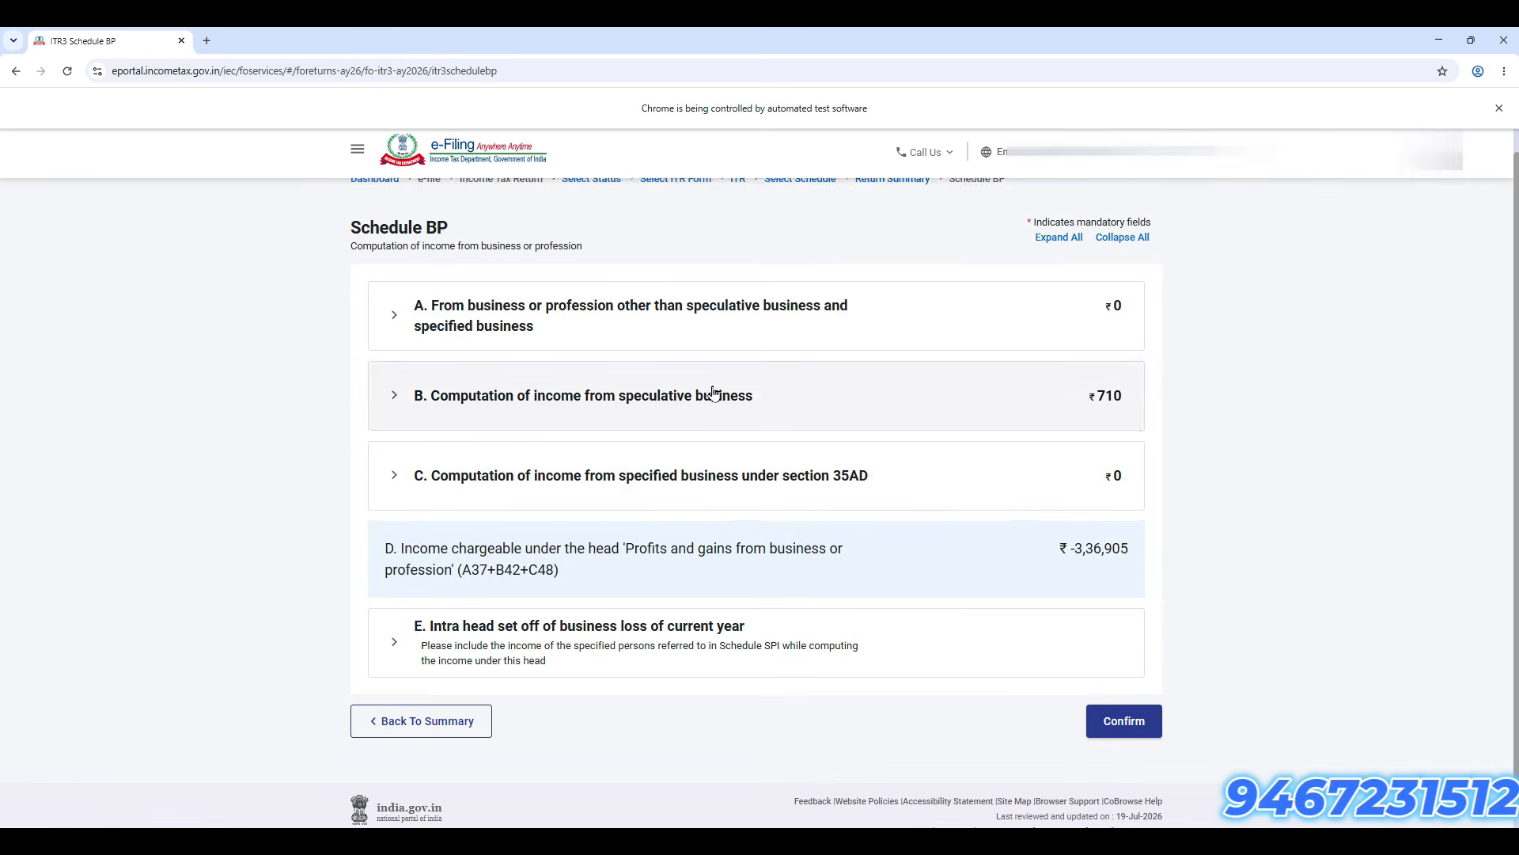
{"action": "scroll", "coordinate": [734, 667], "scroll_direction": "up", "scroll_amount": 1}
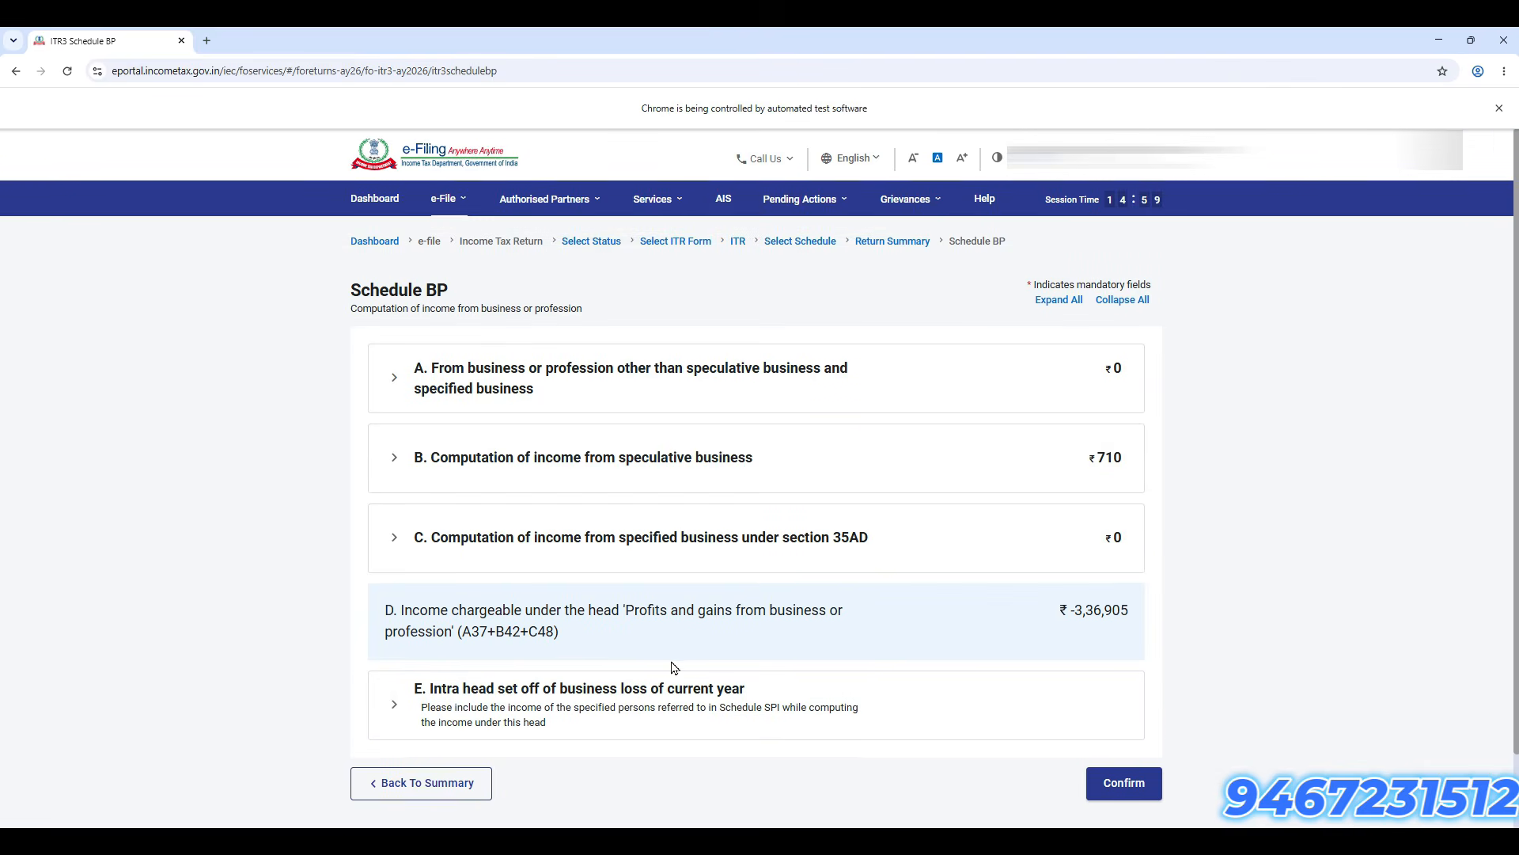
{"action": "scroll", "coordinate": [566, 636], "scroll_direction": "down", "scroll_amount": 2}
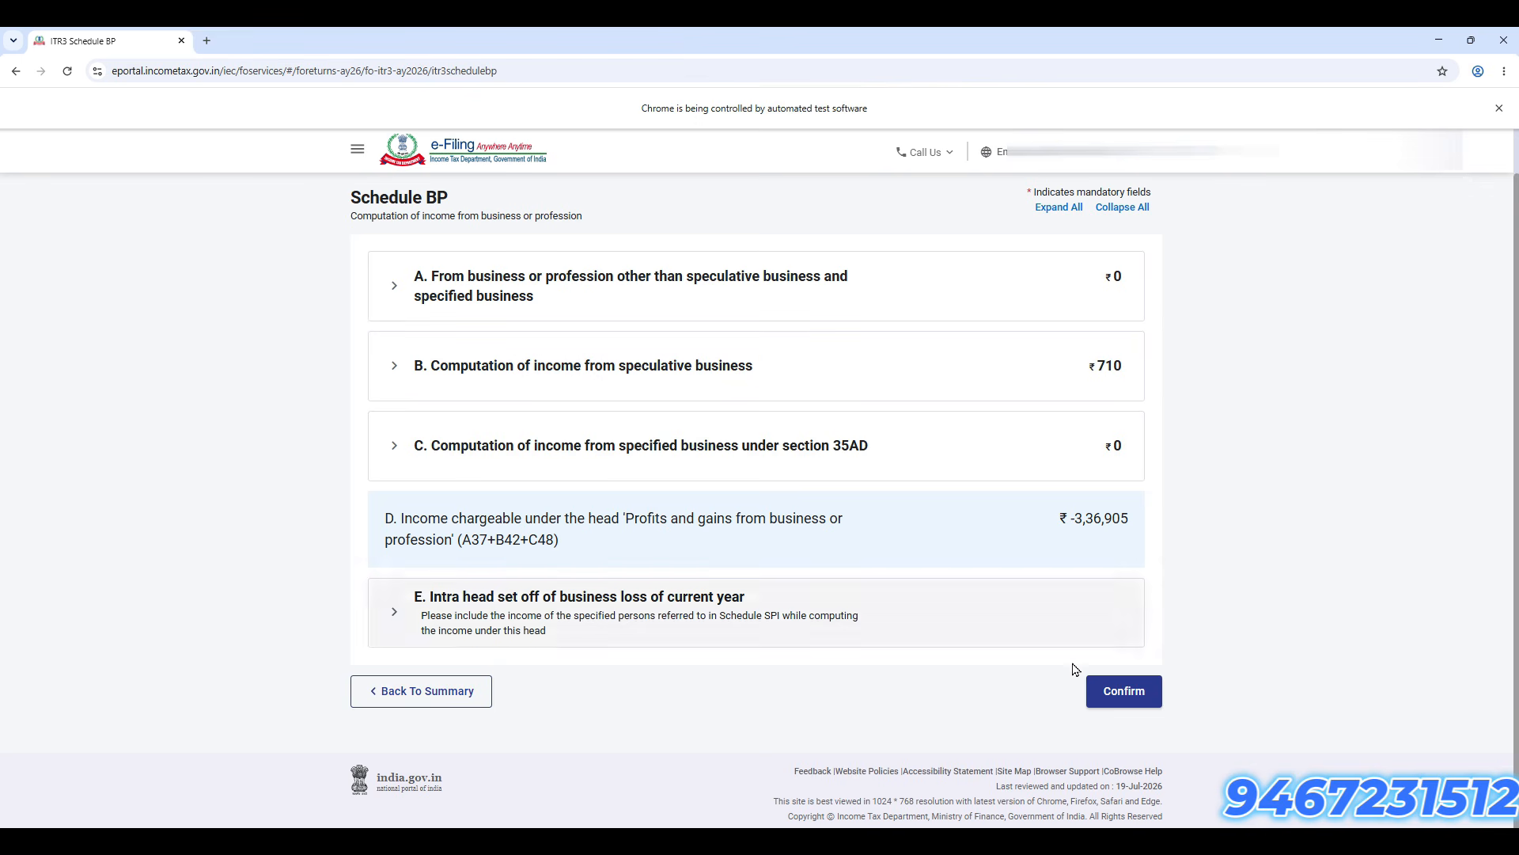
{"action": "left_click", "coordinate": [1130, 694]}
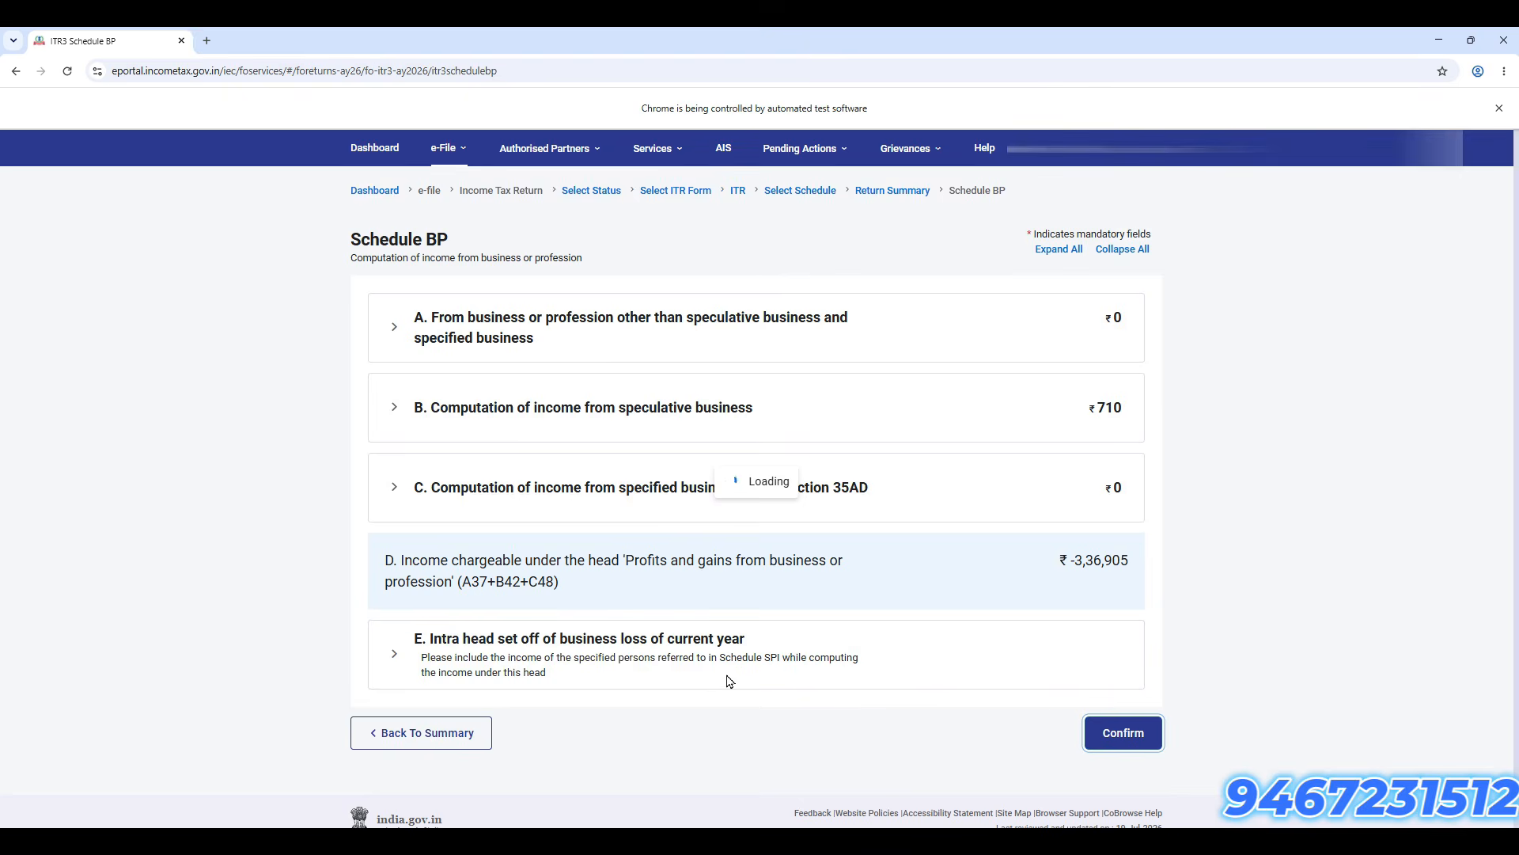
Step: Reopen Schedule BP, check the section E intra head set off of current-year business loss, and confirm the schedule again
{"action": "scroll", "coordinate": [654, 726], "scroll_direction": "down", "scroll_amount": 3}
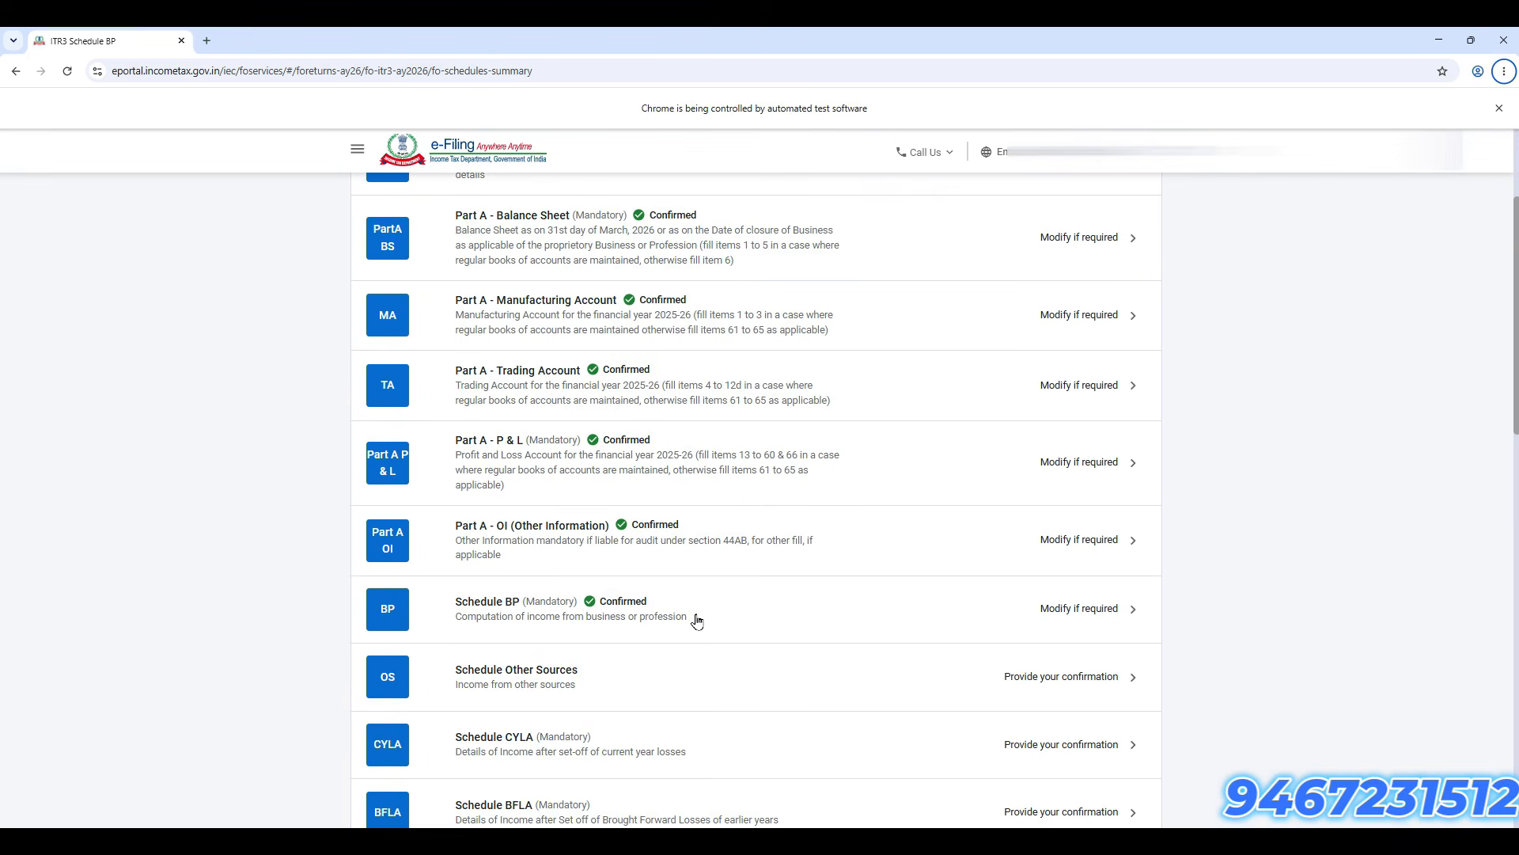
{"action": "left_click", "coordinate": [683, 621]}
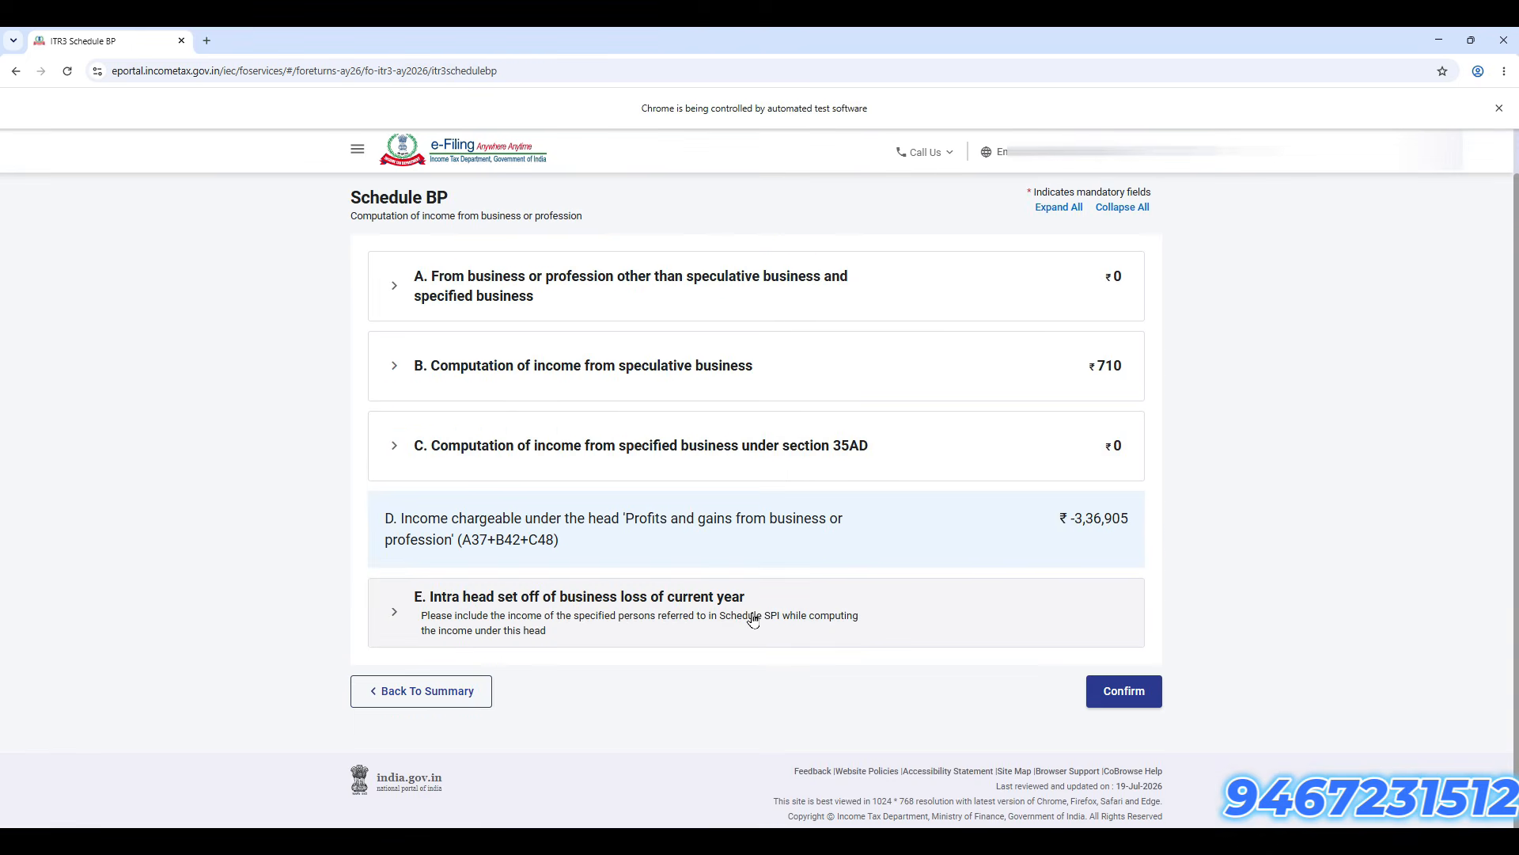
{"action": "left_click", "coordinate": [647, 620]}
{"action": "scroll", "coordinate": [618, 618], "scroll_direction": "down", "scroll_amount": 2}
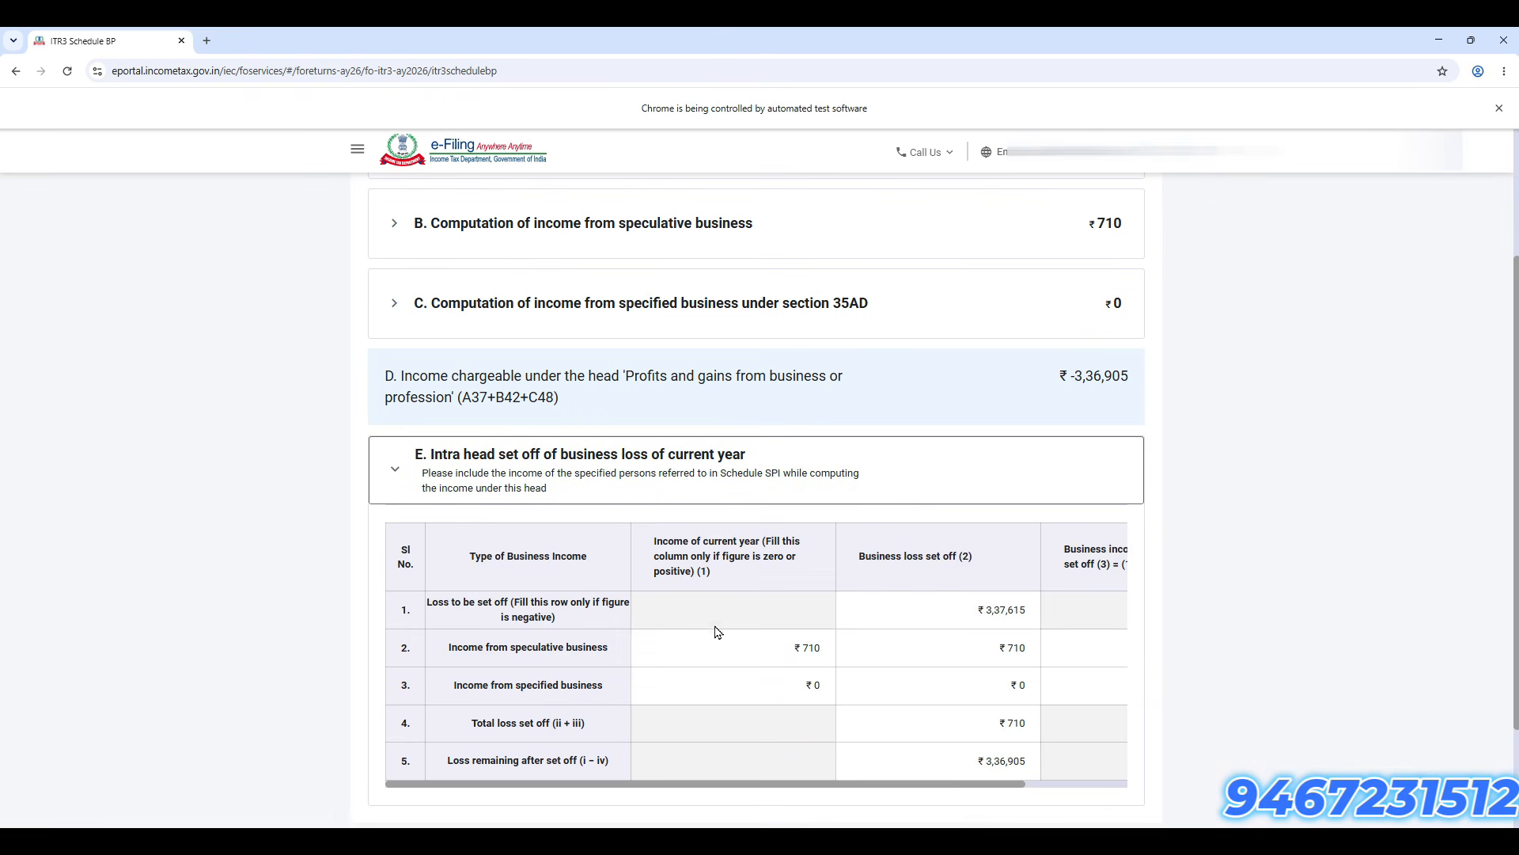
{"action": "scroll", "coordinate": [963, 683], "scroll_direction": "down", "scroll_amount": 2}
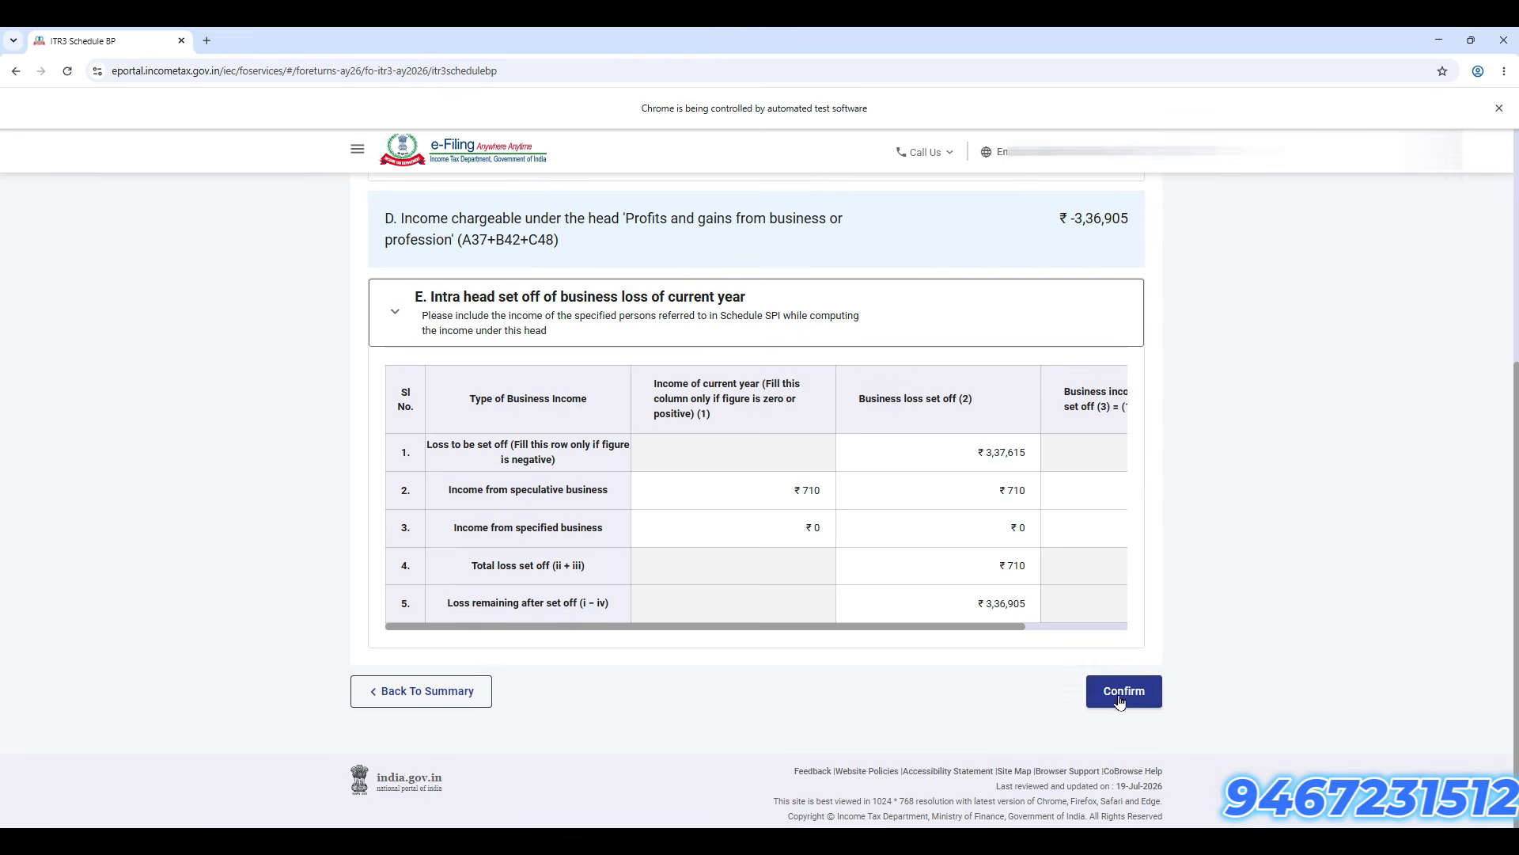
{"action": "left_click", "coordinate": [1154, 700]}
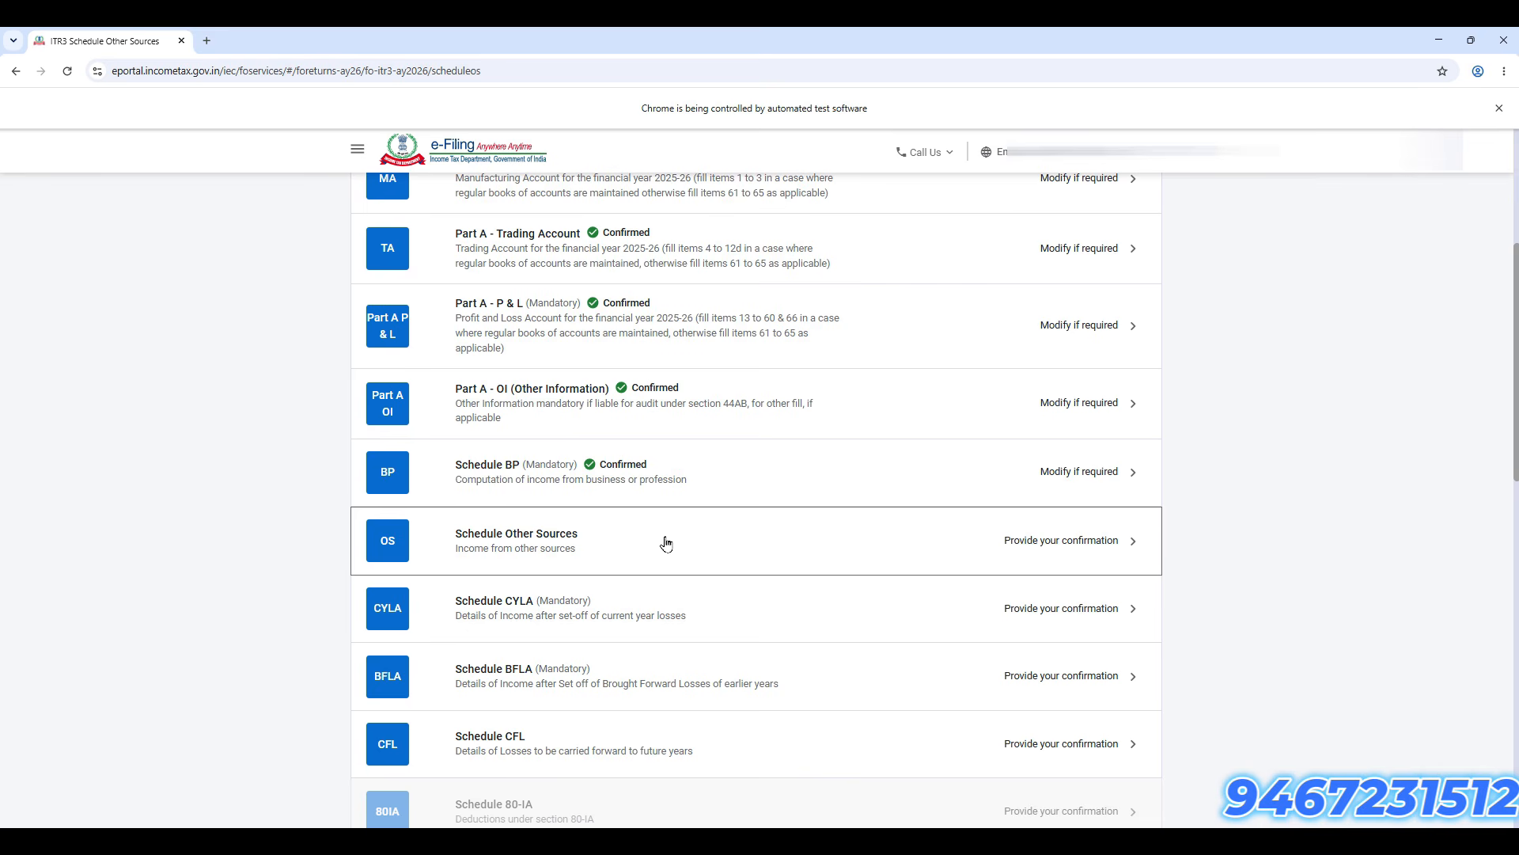
Step: Open Schedule Other Sources and review the dividend, interest and other income breakup under item 1, gross income at normal rates
{"action": "left_click", "coordinate": [554, 543]}
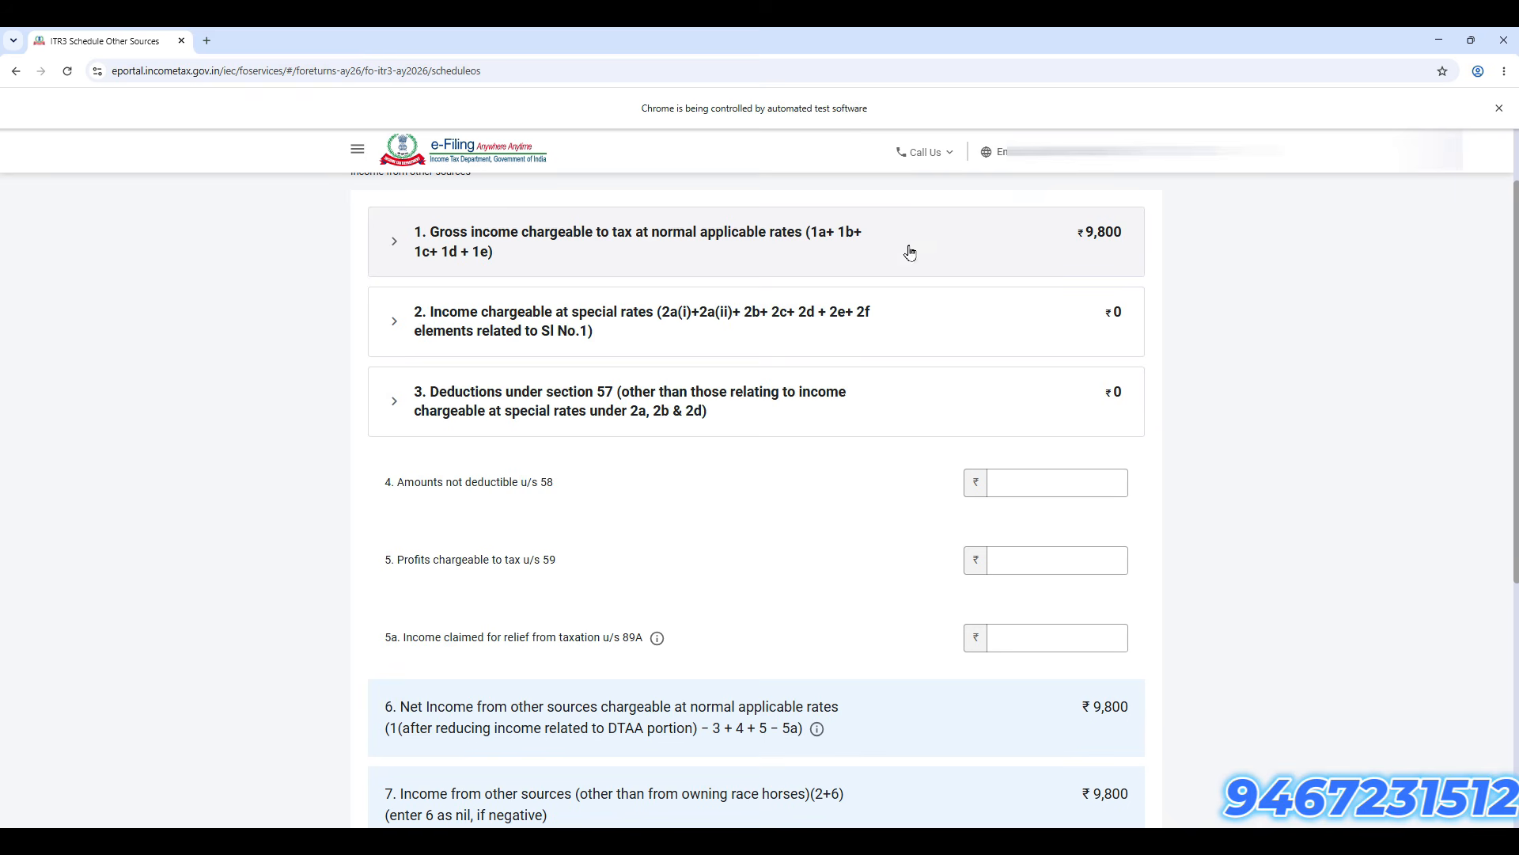
{"action": "scroll", "coordinate": [819, 526], "scroll_direction": "down", "scroll_amount": 3}
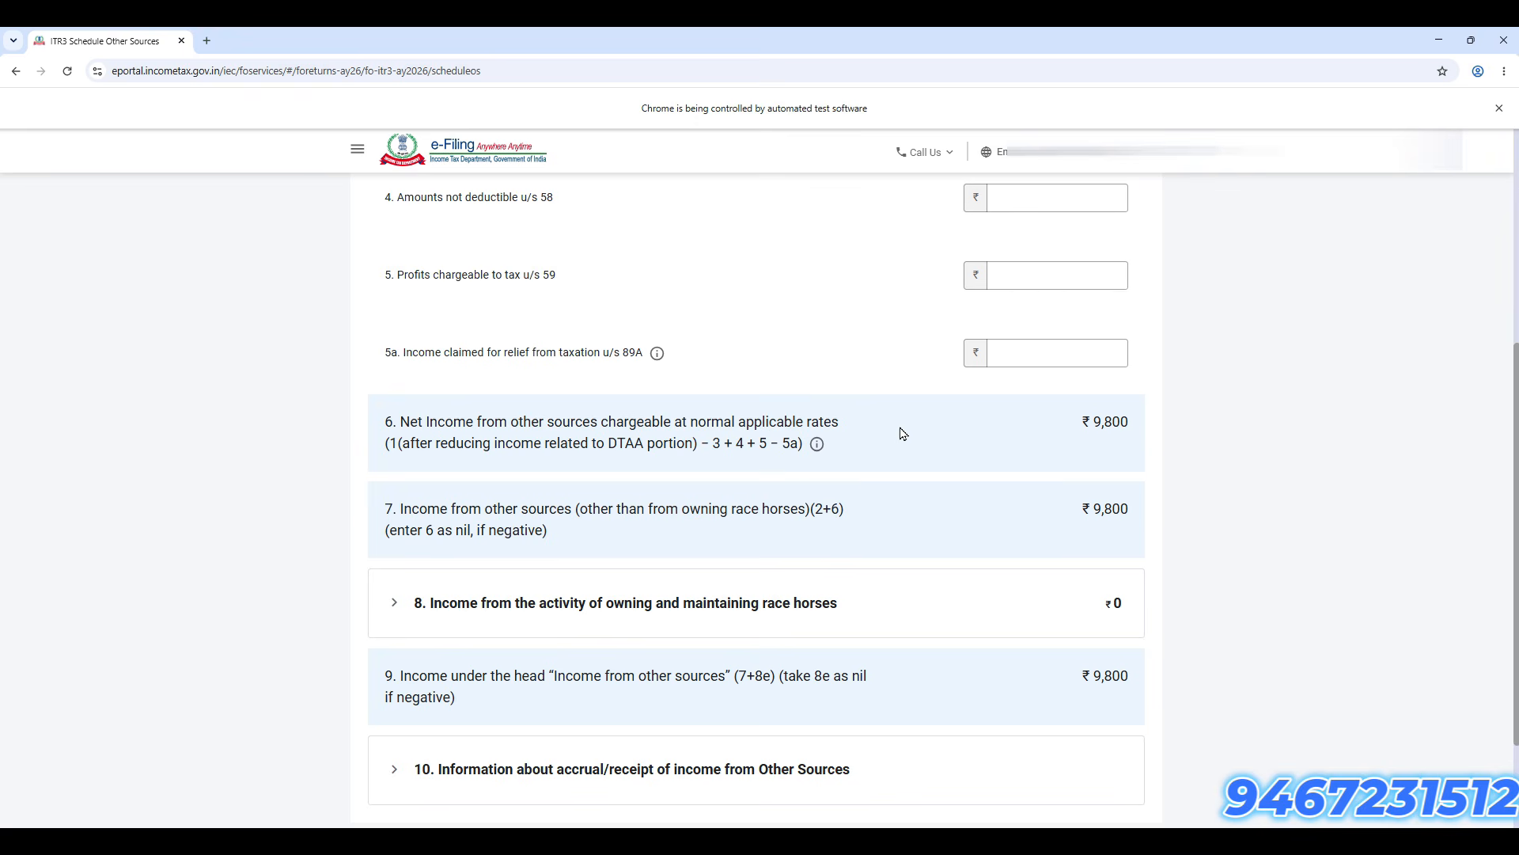
{"action": "scroll", "coordinate": [903, 434], "scroll_direction": "up", "scroll_amount": 5}
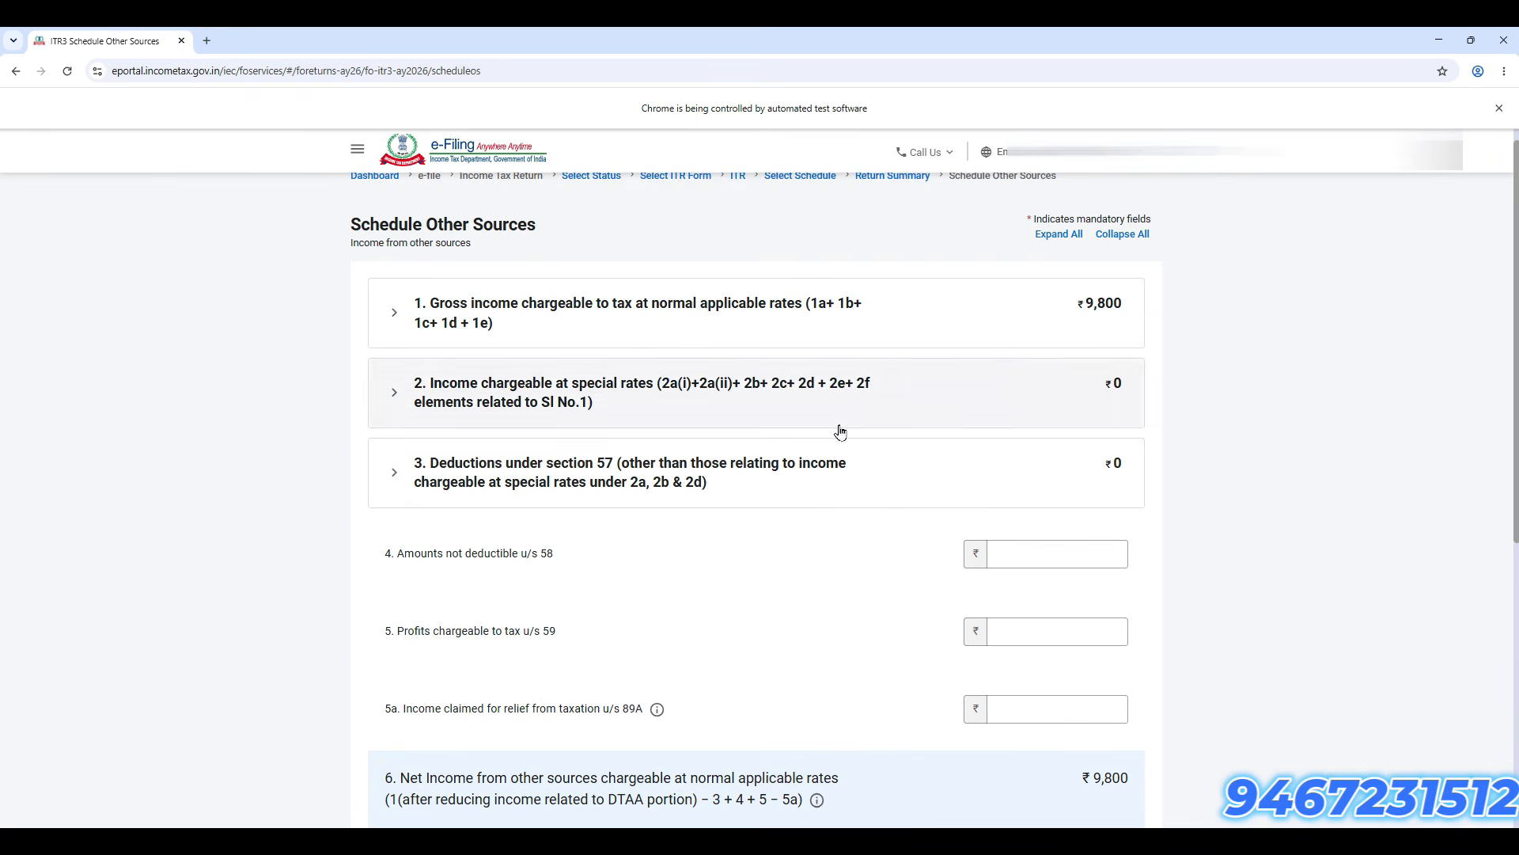
{"action": "left_click", "coordinate": [785, 320]}
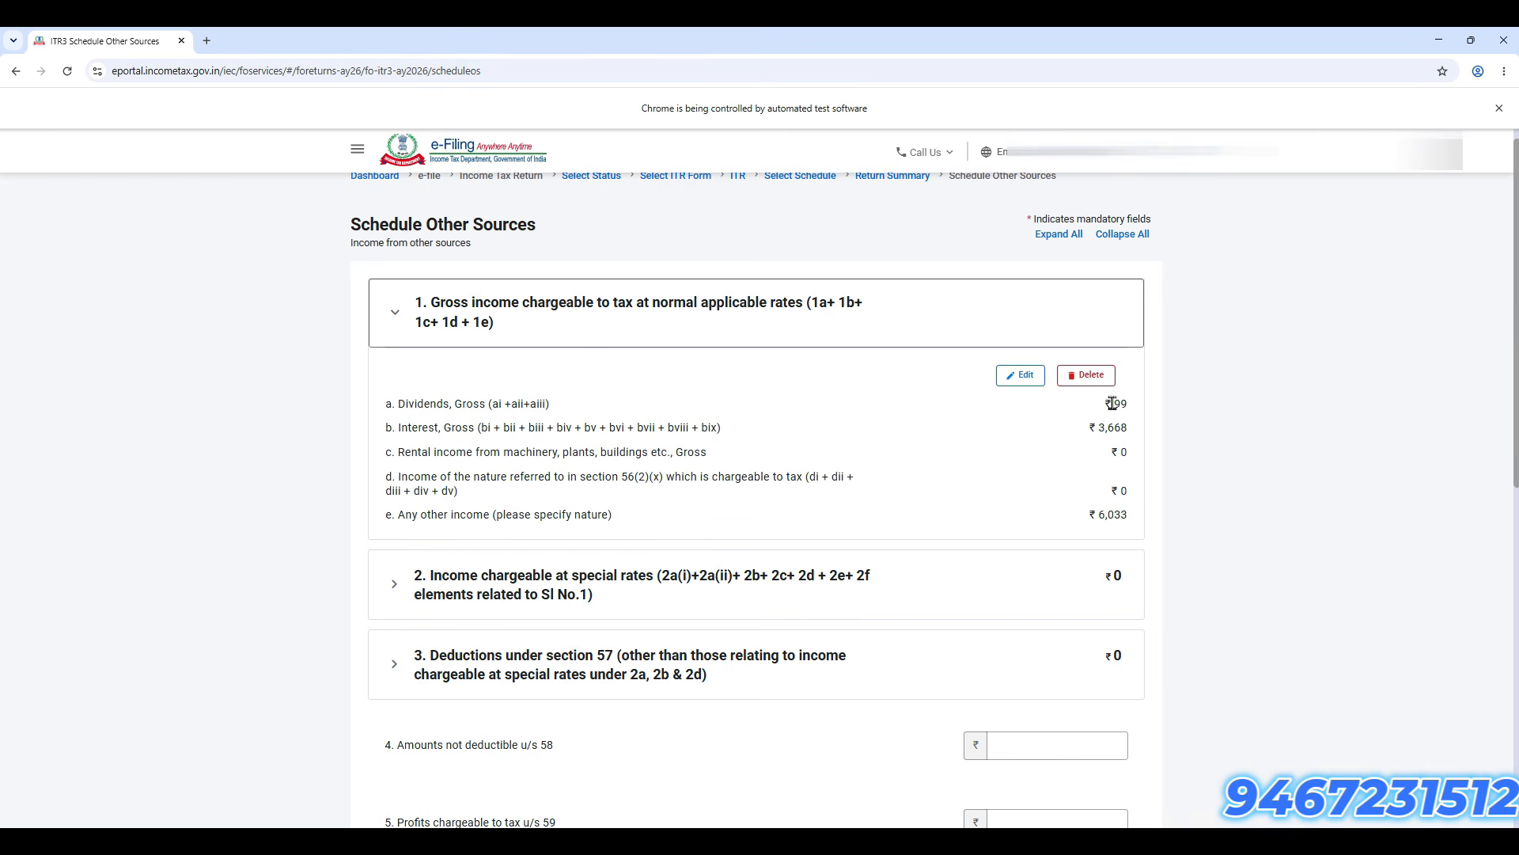
{"action": "left_click_drag", "start_coordinate": [401, 432], "coordinate": [1133, 432]}
{"action": "scroll", "coordinate": [858, 586], "scroll_direction": "down", "scroll_amount": 10}
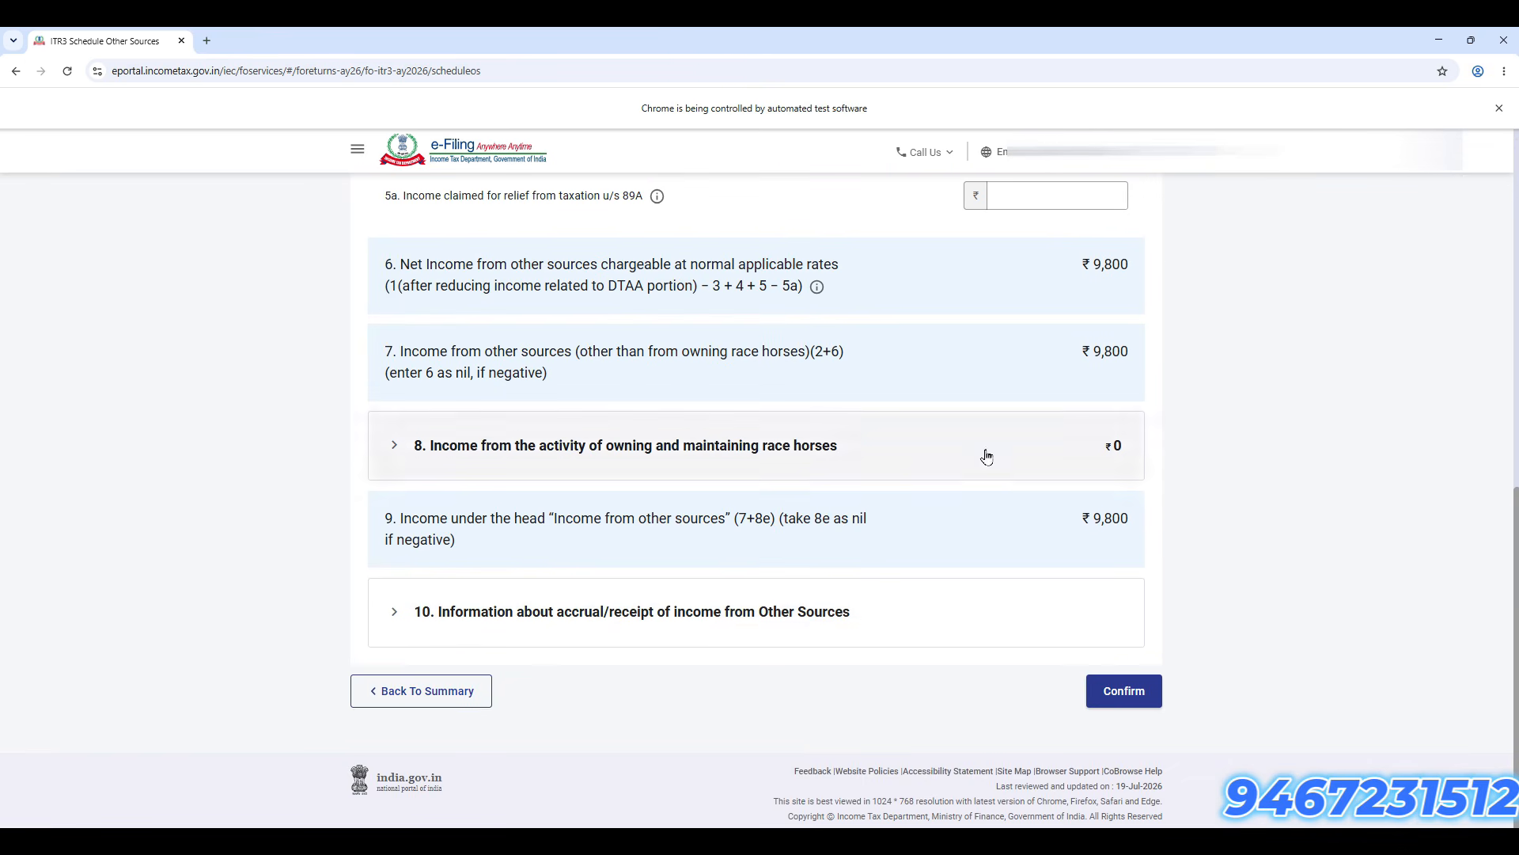
Step: Try to confirm Schedule Other Sources and examine the quarterly dividend fields under item 10
{"action": "left_click", "coordinate": [1128, 701]}
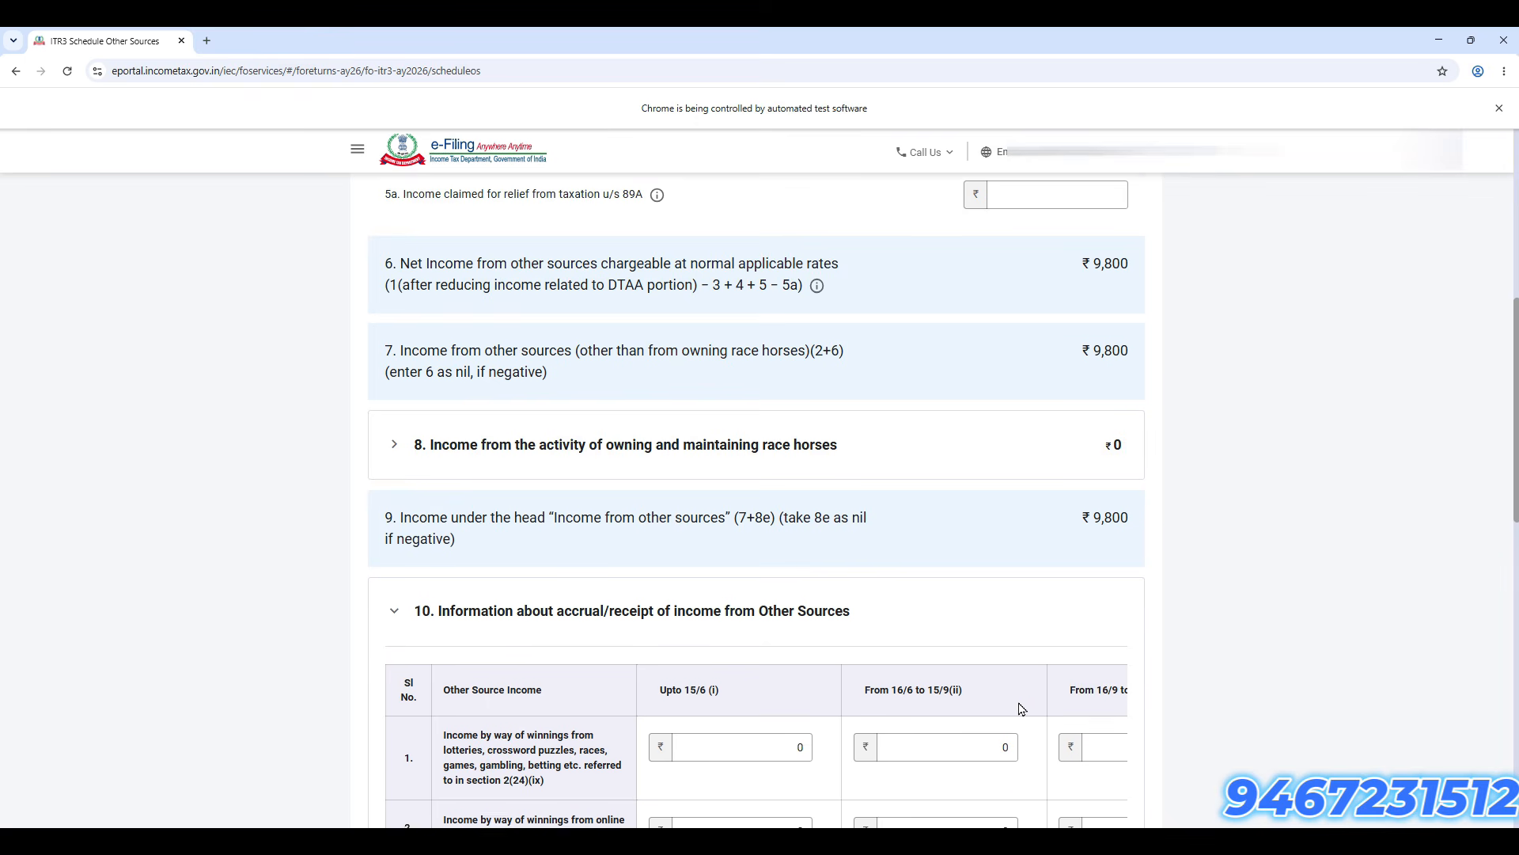
{"action": "scroll", "coordinate": [1020, 708], "scroll_direction": "down", "scroll_amount": 4}
{"action": "scroll", "coordinate": [926, 713], "scroll_direction": "down", "scroll_amount": 1}
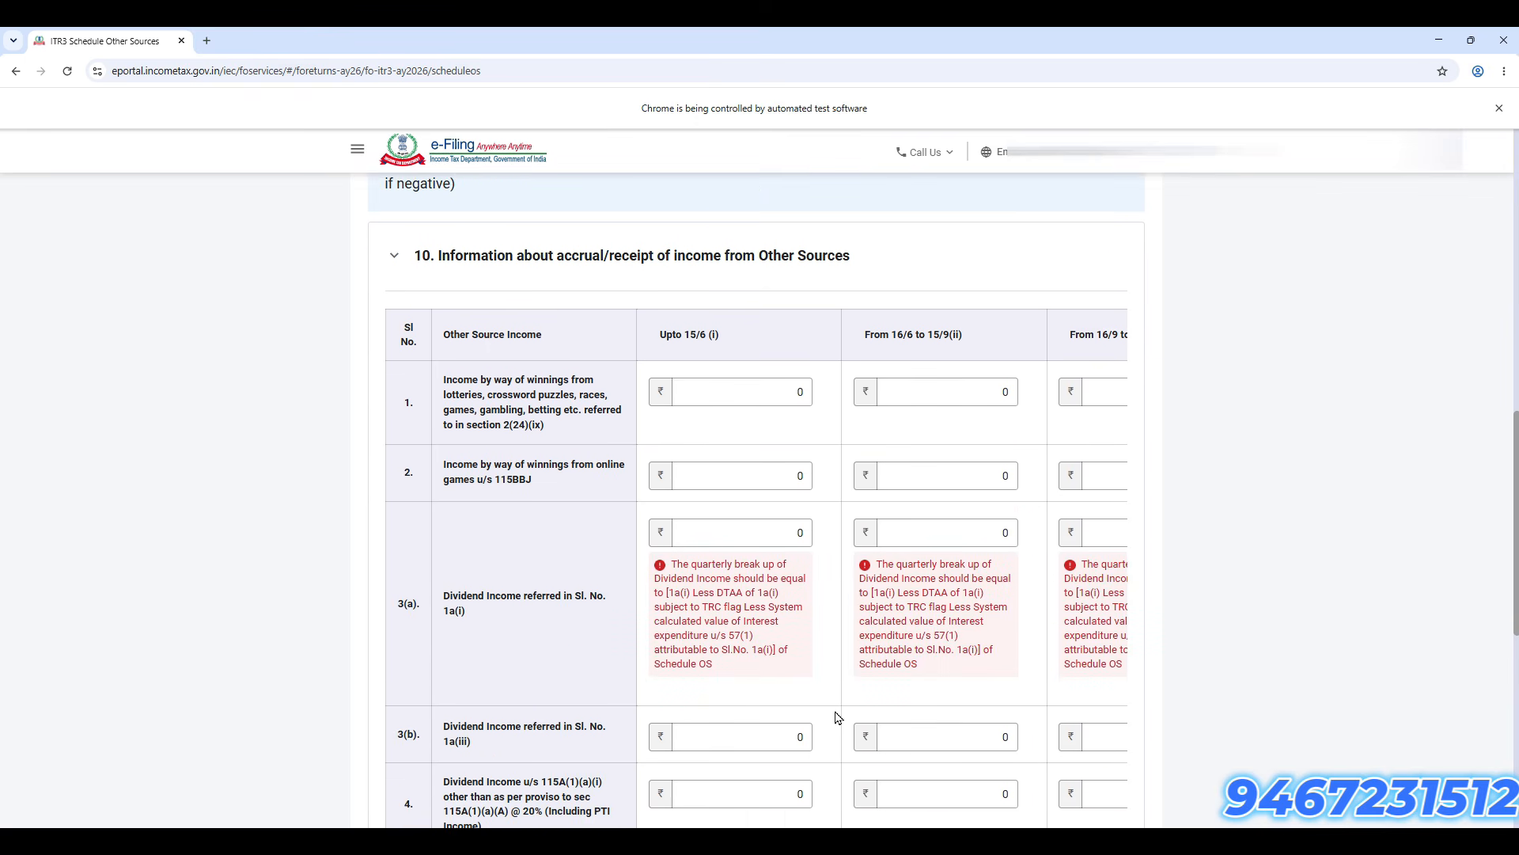
Step: Open item 1, gross income chargeable at normal rates, for editing, check its dividend, interest and other income entries, and save it
{"action": "scroll", "coordinate": [815, 696], "scroll_direction": "up", "scroll_amount": 15}
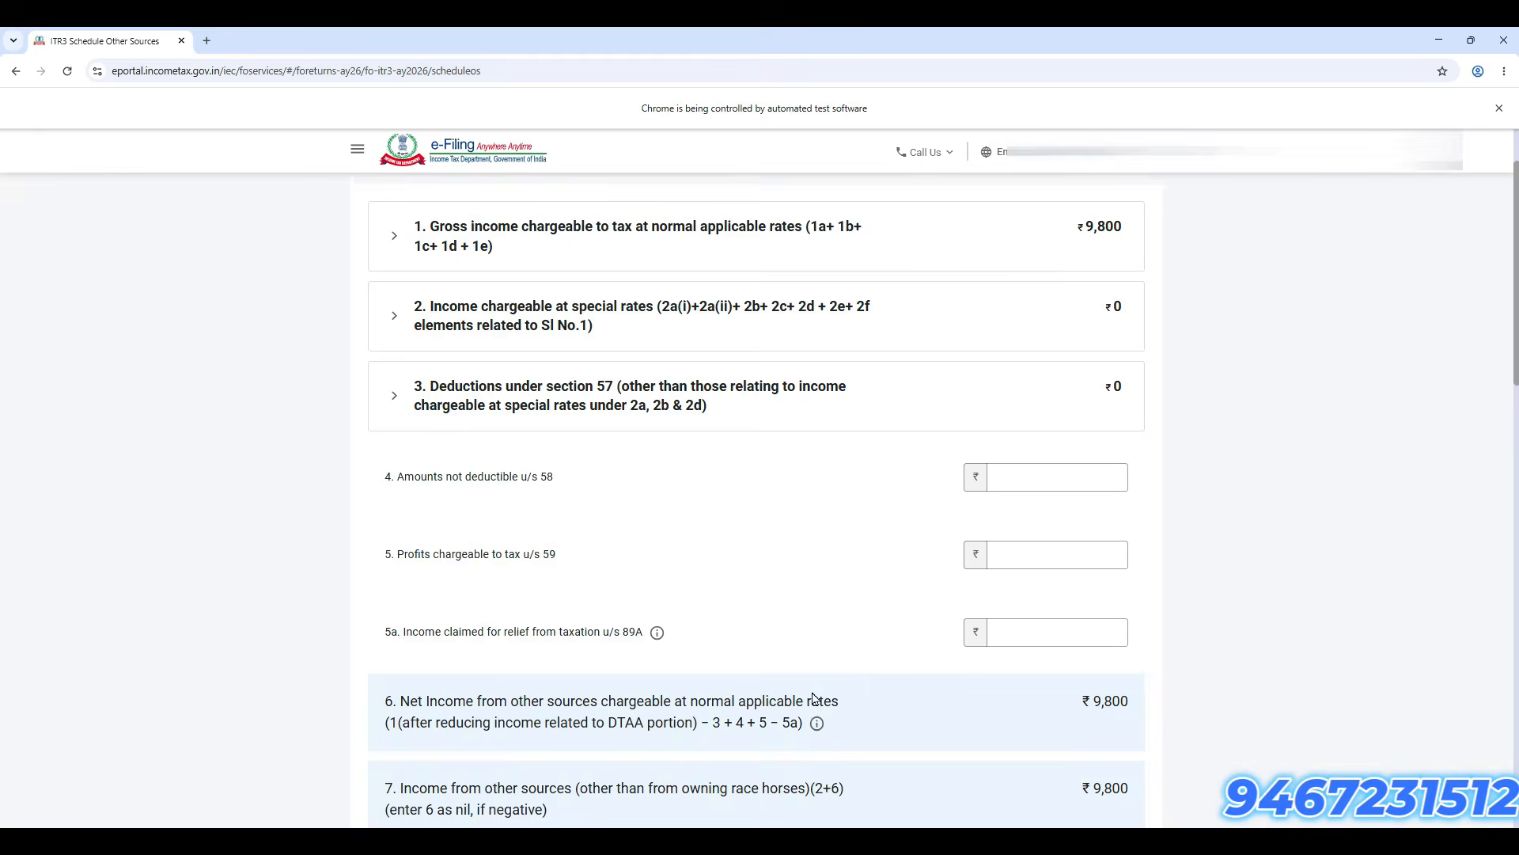
{"action": "left_click", "coordinate": [902, 373]}
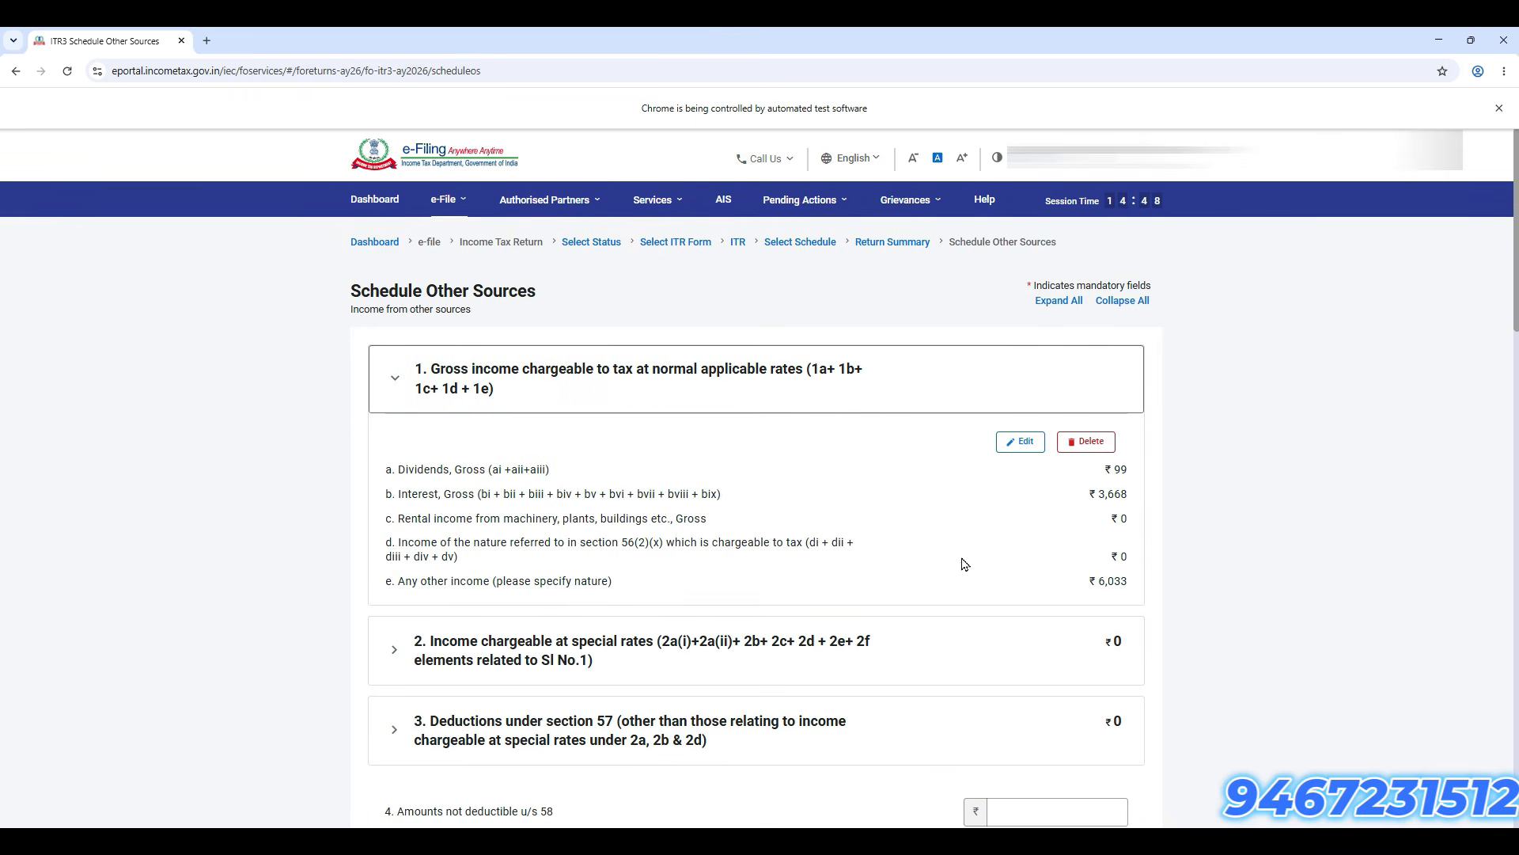
{"action": "left_click", "coordinate": [1017, 441]}
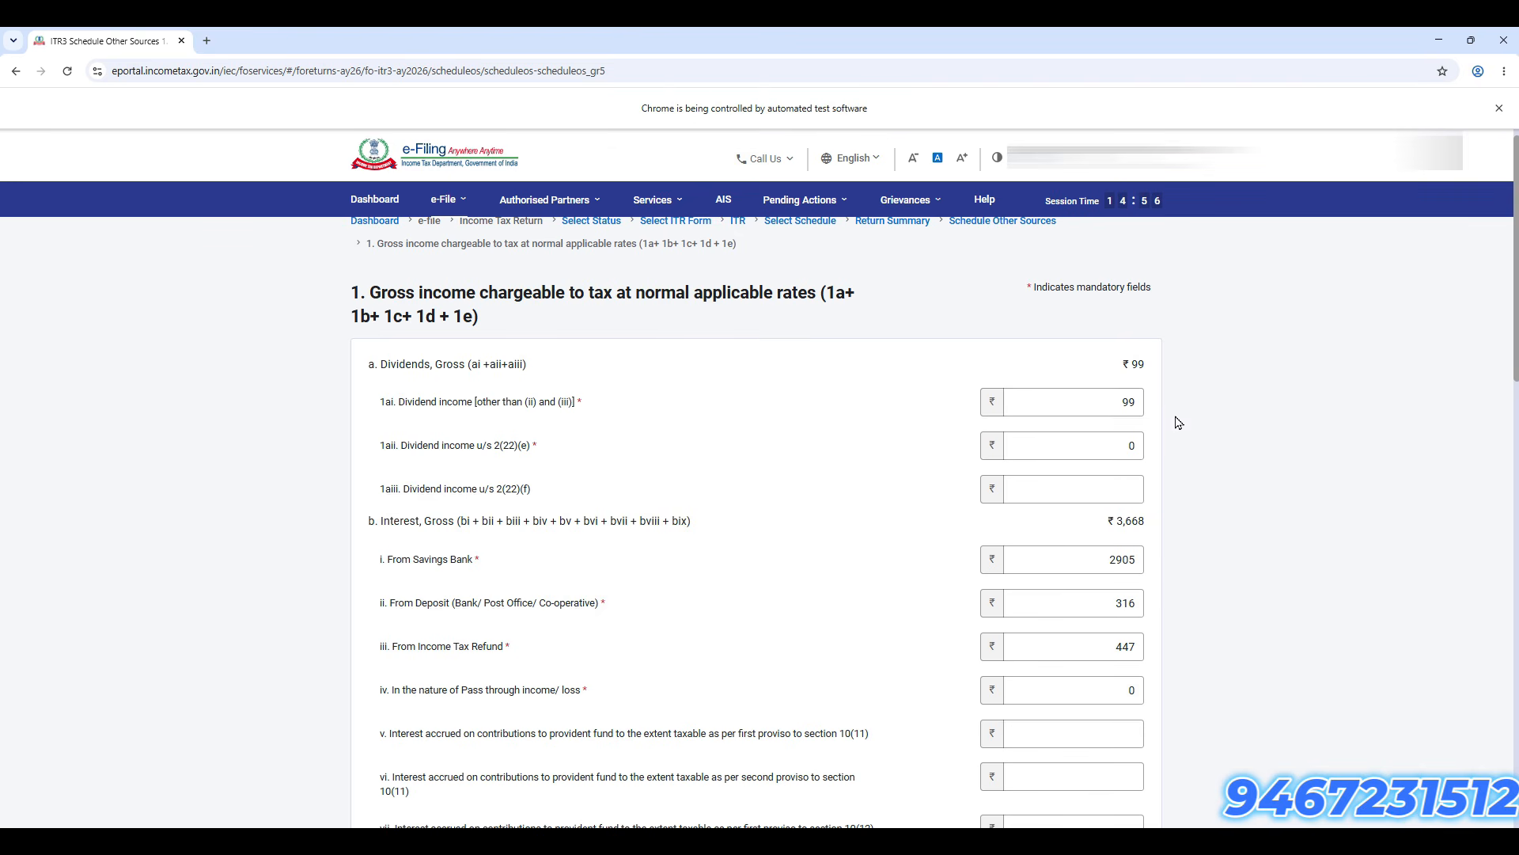
{"action": "scroll", "coordinate": [946, 631], "scroll_direction": "down", "scroll_amount": 12}
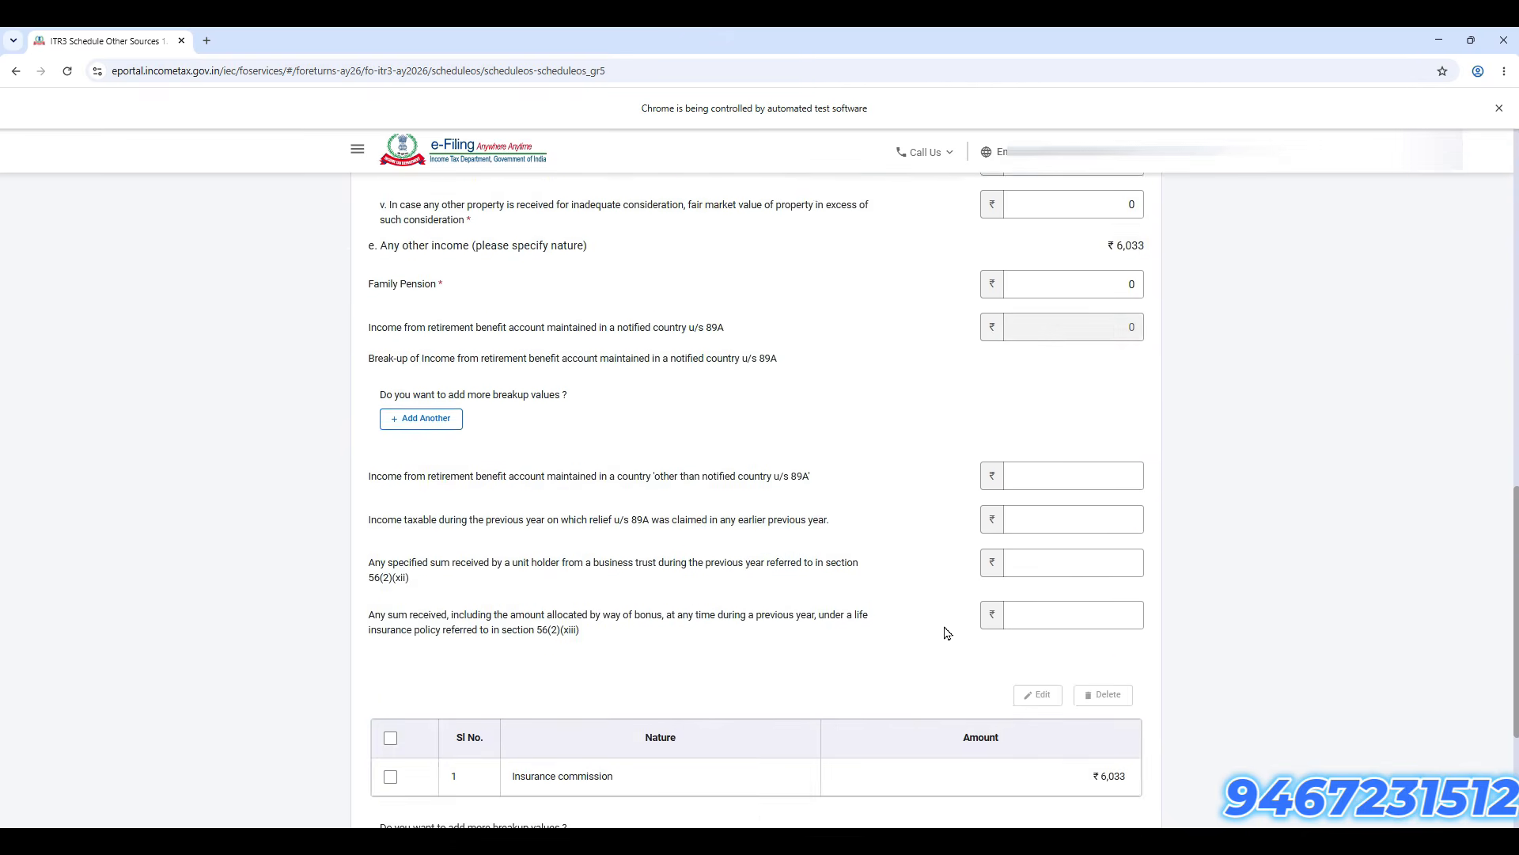
{"action": "scroll", "coordinate": [947, 631], "scroll_direction": "down", "scroll_amount": 4}
{"action": "left_click", "coordinate": [1152, 694]}
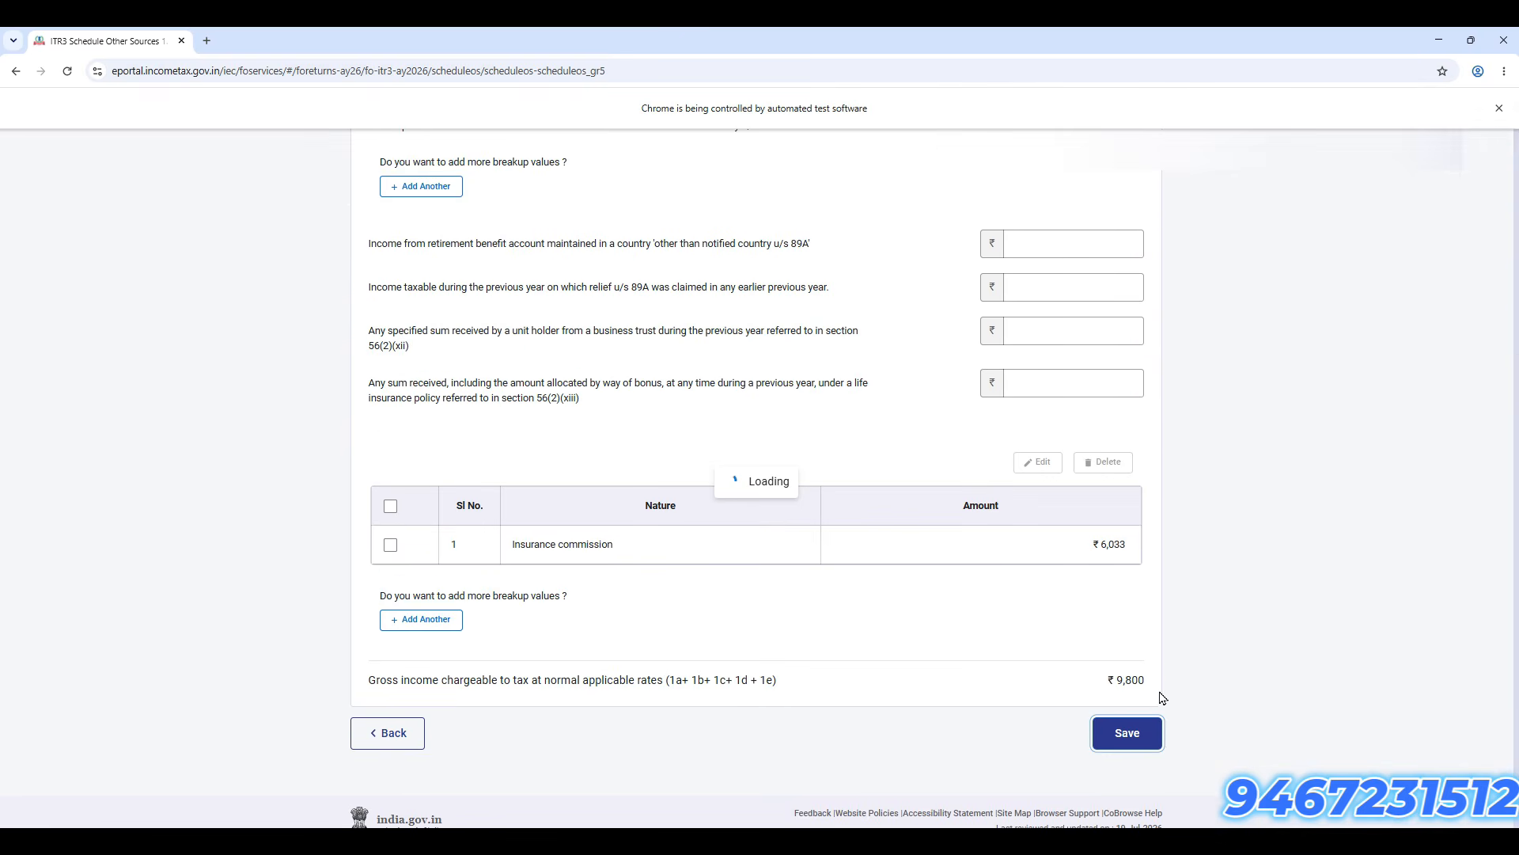
{"action": "scroll", "coordinate": [651, 569], "scroll_direction": "up", "scroll_amount": 6}
{"action": "scroll", "coordinate": [652, 572], "scroll_direction": "down", "scroll_amount": 6}
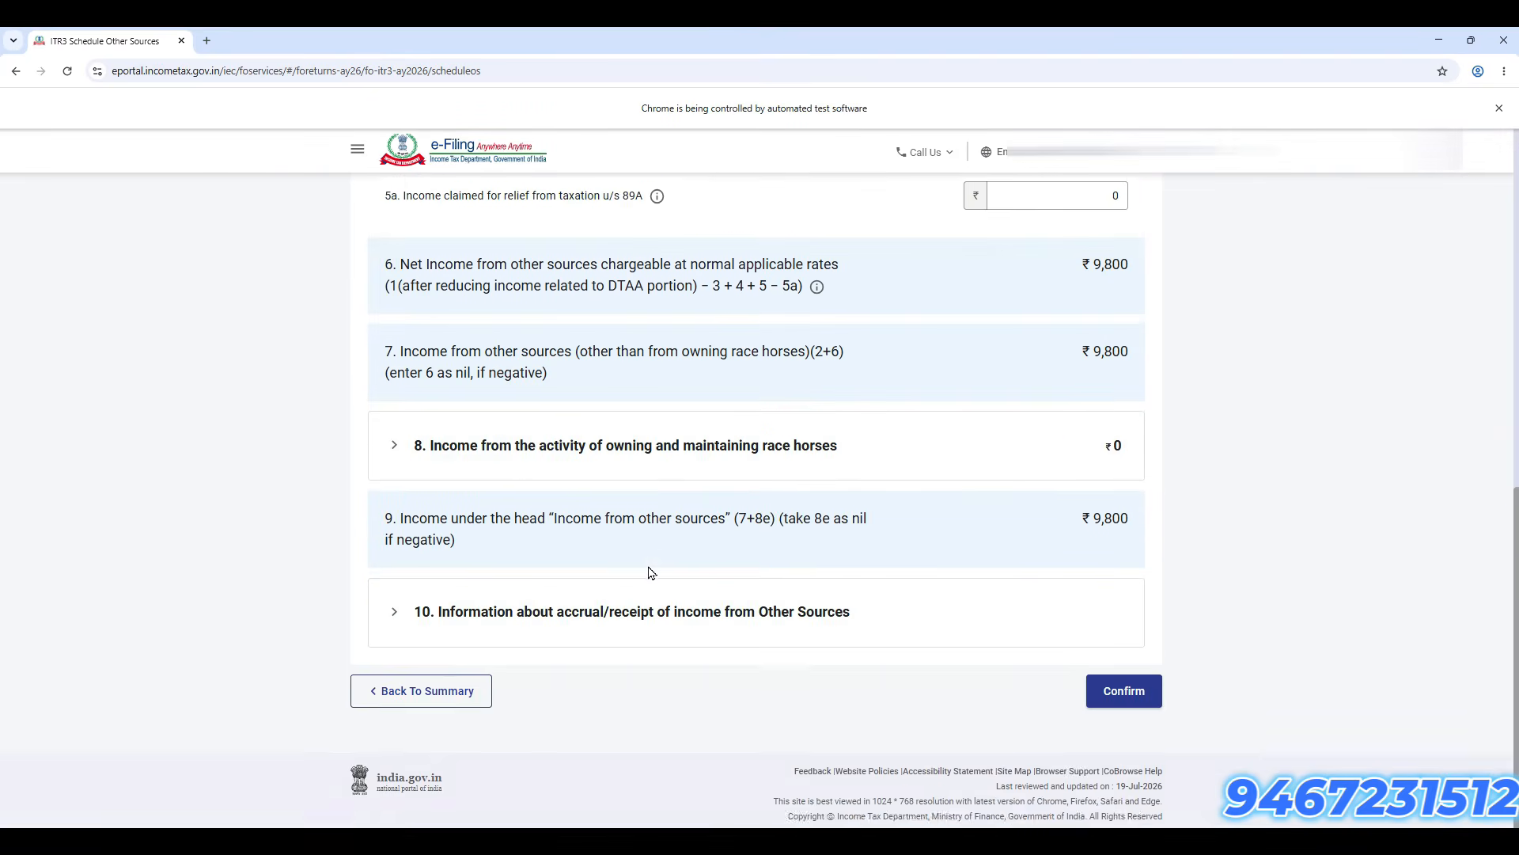
Step: Enter 99 as the dividend income referred to in Sl. No. 1a(i) for the period upto 15/6 under item 10 of Schedule Other Sources
{"action": "scroll", "coordinate": [652, 573], "scroll_direction": "up", "scroll_amount": 6}
{"action": "scroll", "coordinate": [652, 573], "scroll_direction": "up", "scroll_amount": 1}
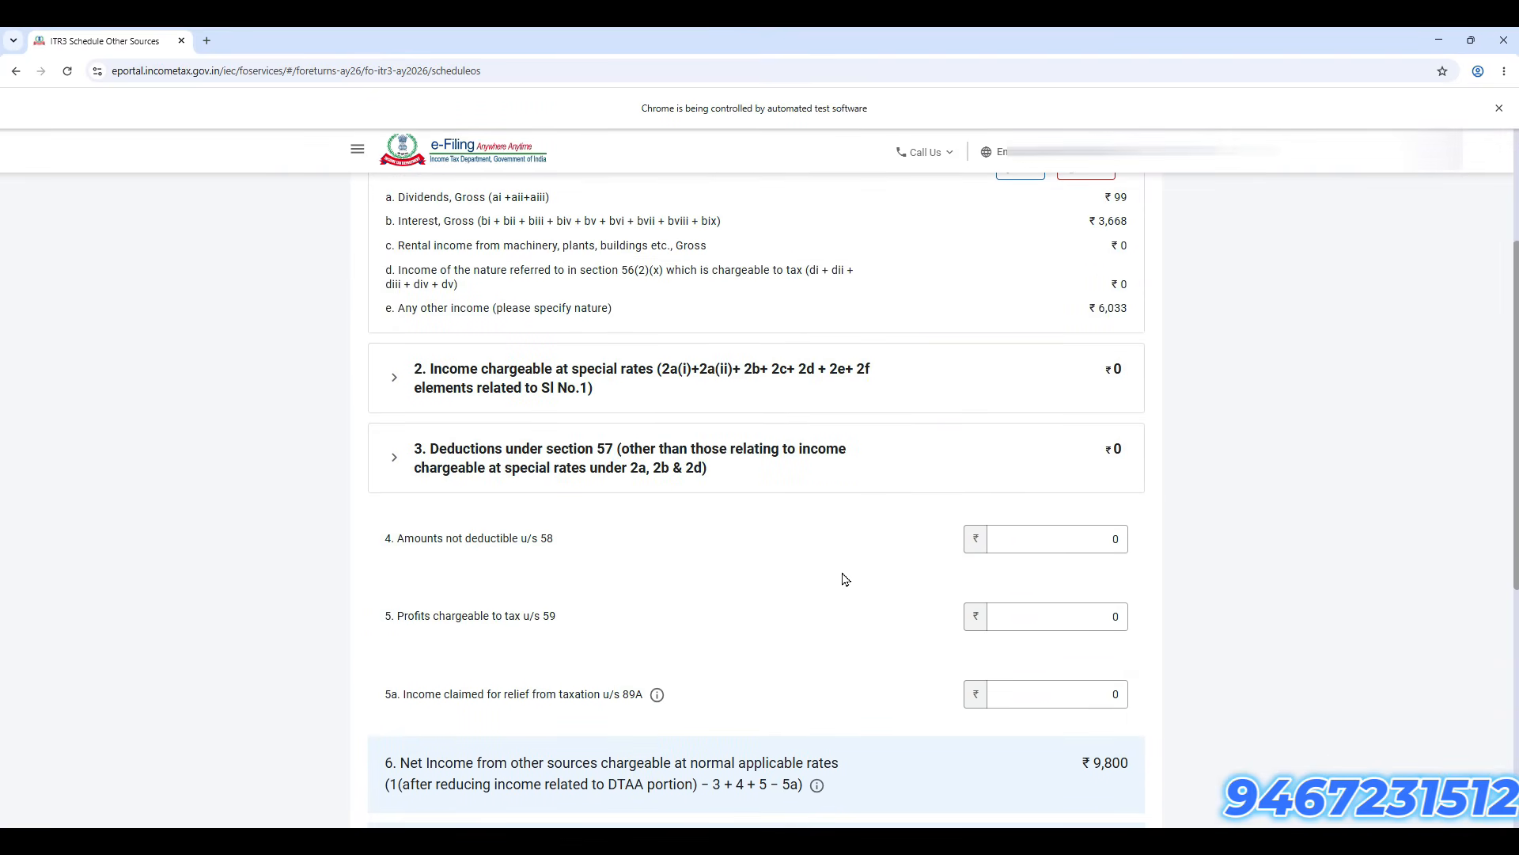
{"action": "scroll", "coordinate": [845, 579], "scroll_direction": "up", "scroll_amount": 4}
{"action": "scroll", "coordinate": [746, 671], "scroll_direction": "down", "scroll_amount": 8}
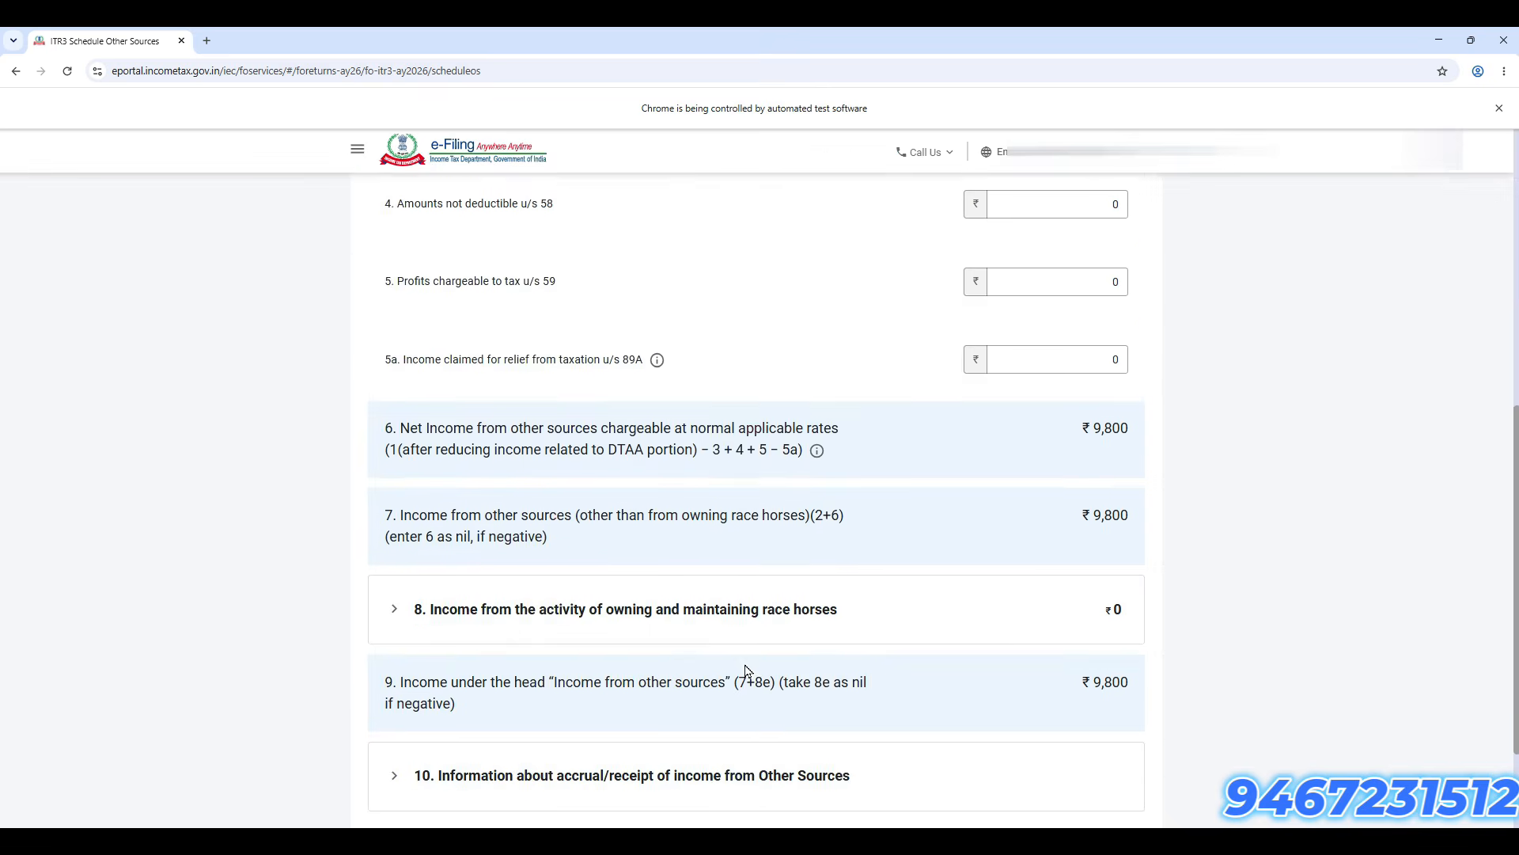
{"action": "scroll", "coordinate": [747, 671], "scroll_direction": "down", "scroll_amount": 3}
{"action": "left_click", "coordinate": [725, 617]}
{"action": "scroll", "coordinate": [695, 660], "scroll_direction": "down", "scroll_amount": 3}
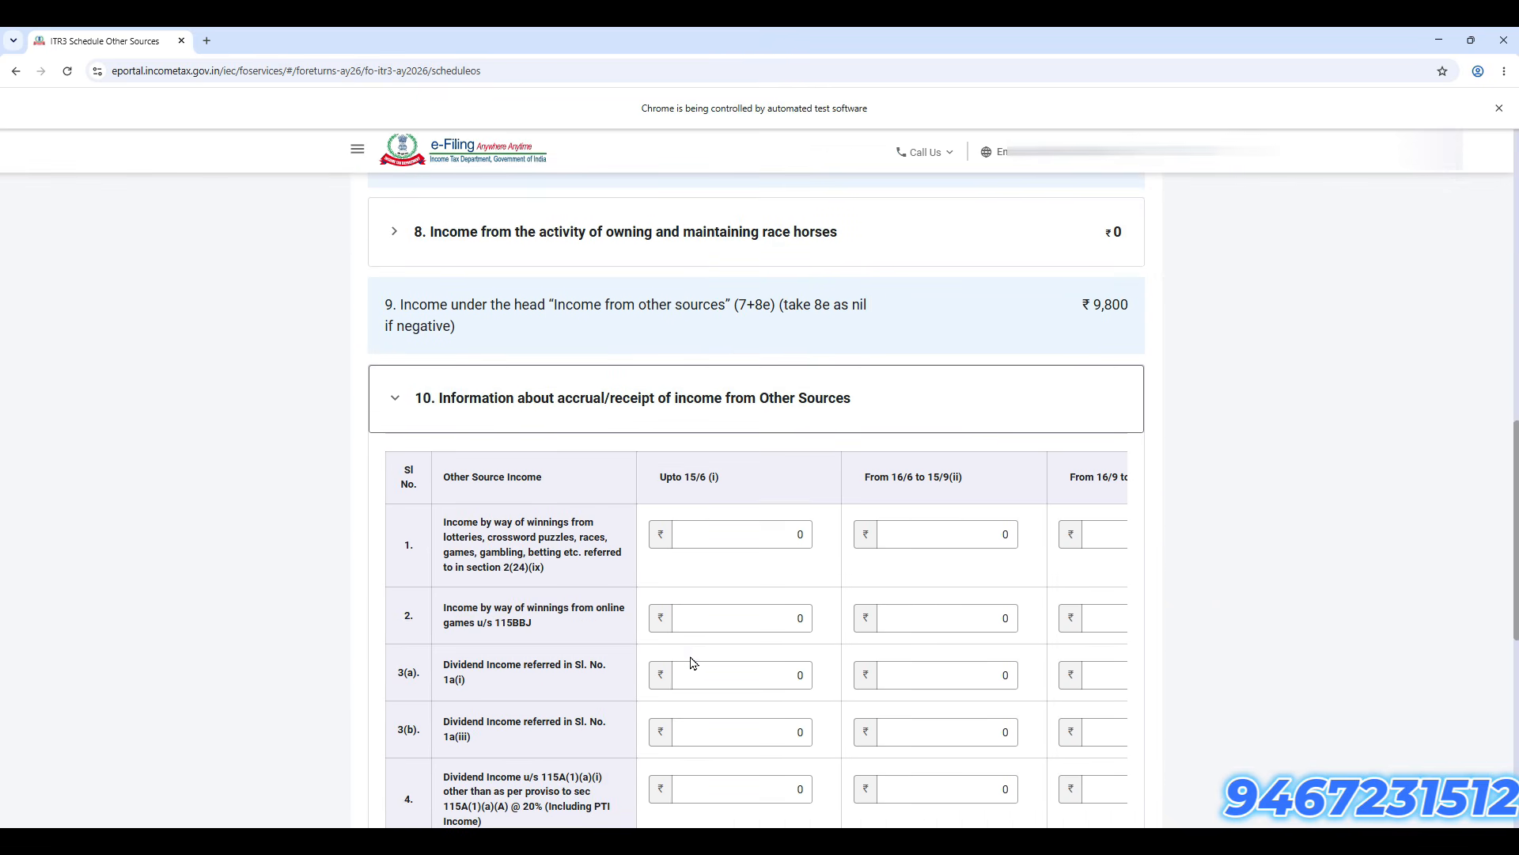
{"action": "scroll", "coordinate": [763, 638], "scroll_direction": "down", "scroll_amount": 2}
{"action": "left_click_drag", "start_coordinate": [574, 523], "coordinate": [607, 547]}
{"action": "left_click_drag", "start_coordinate": [774, 539], "coordinate": [822, 538]}
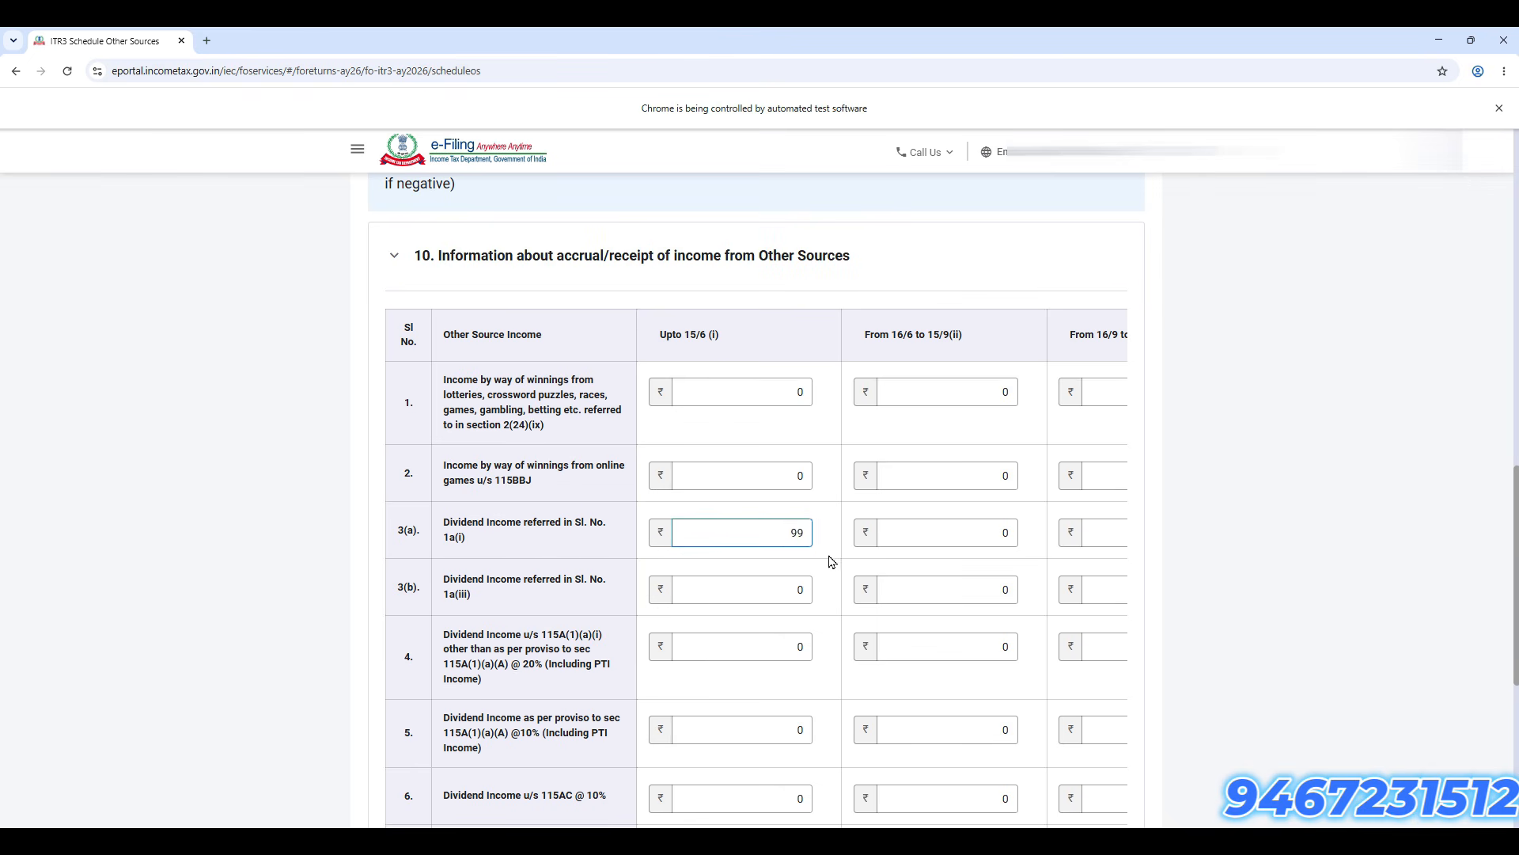
Step: Check the remaining period columns of the item 10 accrual table and confirm Schedule Other Sources
{"action": "scroll", "coordinate": [783, 580], "scroll_direction": "down", "scroll_amount": 5}
{"action": "scroll", "coordinate": [782, 577], "scroll_direction": "down", "scroll_amount": 1}
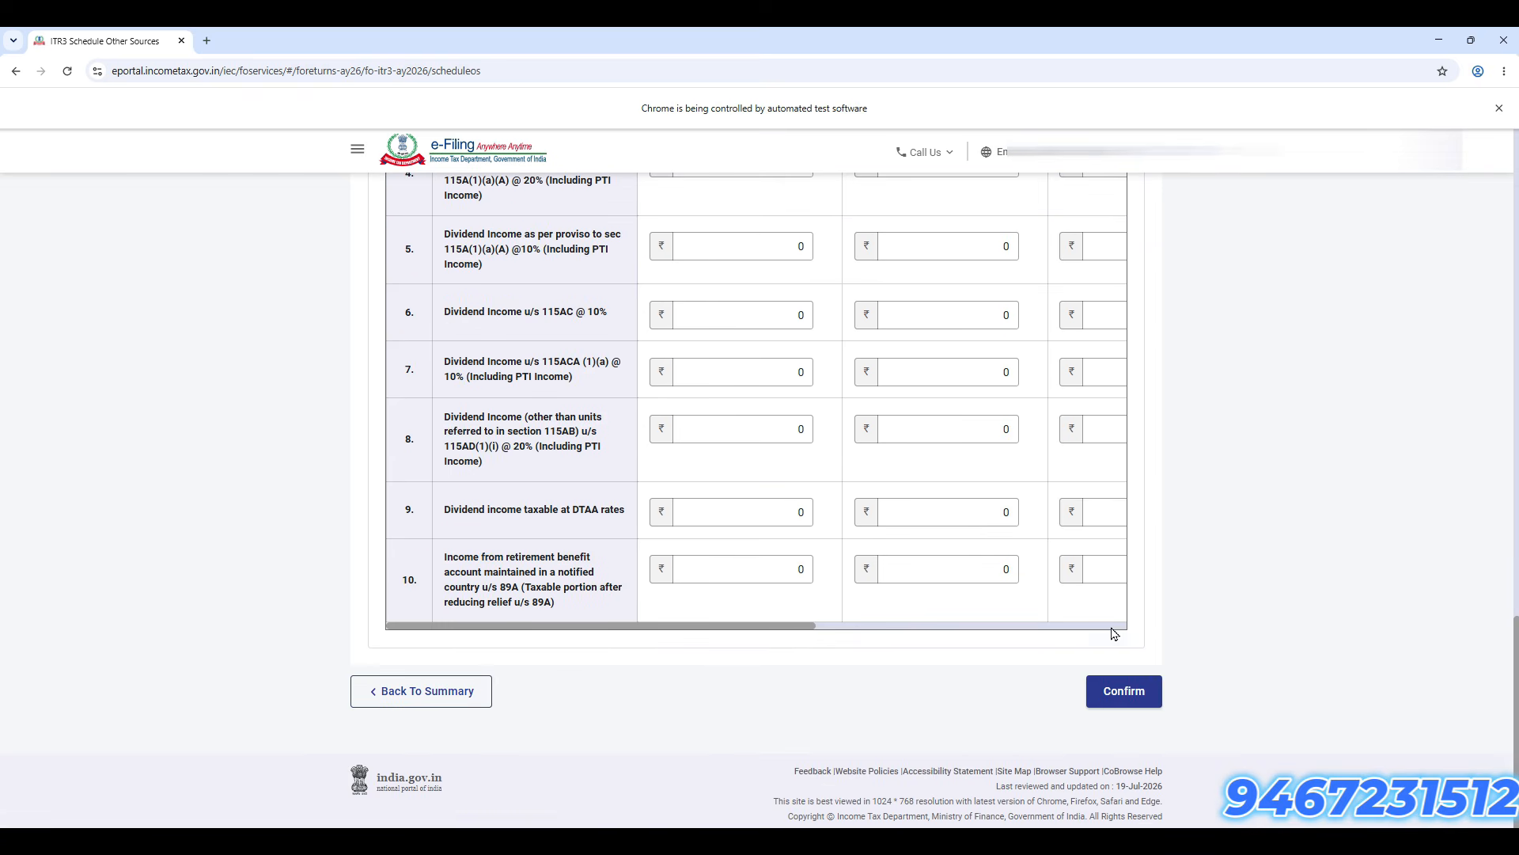
{"action": "left_click_drag", "start_coordinate": [806, 628], "coordinate": [920, 627]}
{"action": "left_click", "coordinate": [1157, 705]}
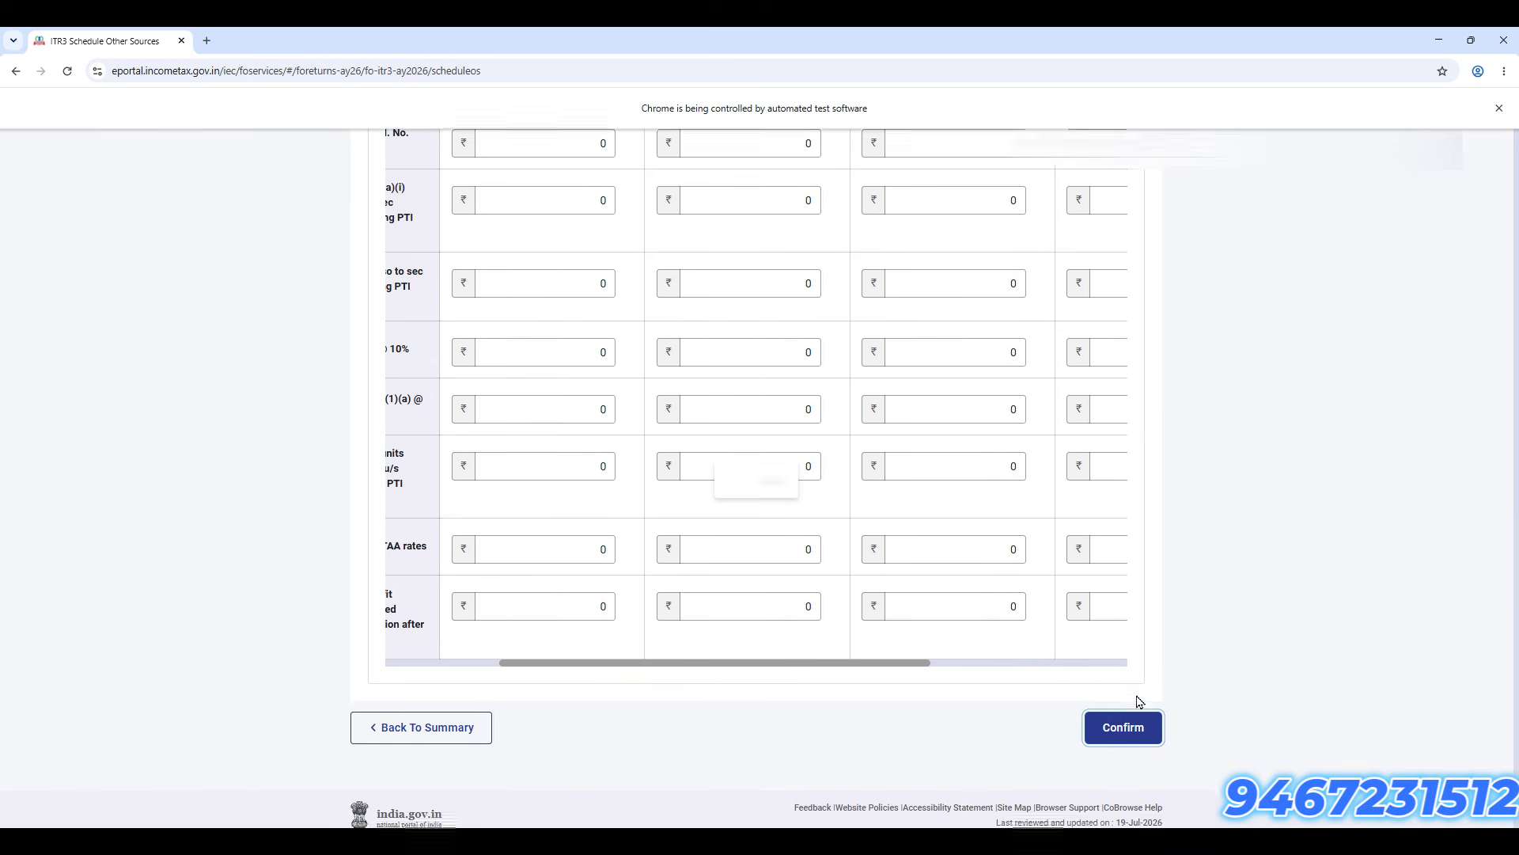
Step: Open Schedule CYLA, check the current-year loss set-off table, keep its auto-populated details, and confirm the schedule
{"action": "scroll", "coordinate": [610, 686], "scroll_direction": "up", "scroll_amount": 5}
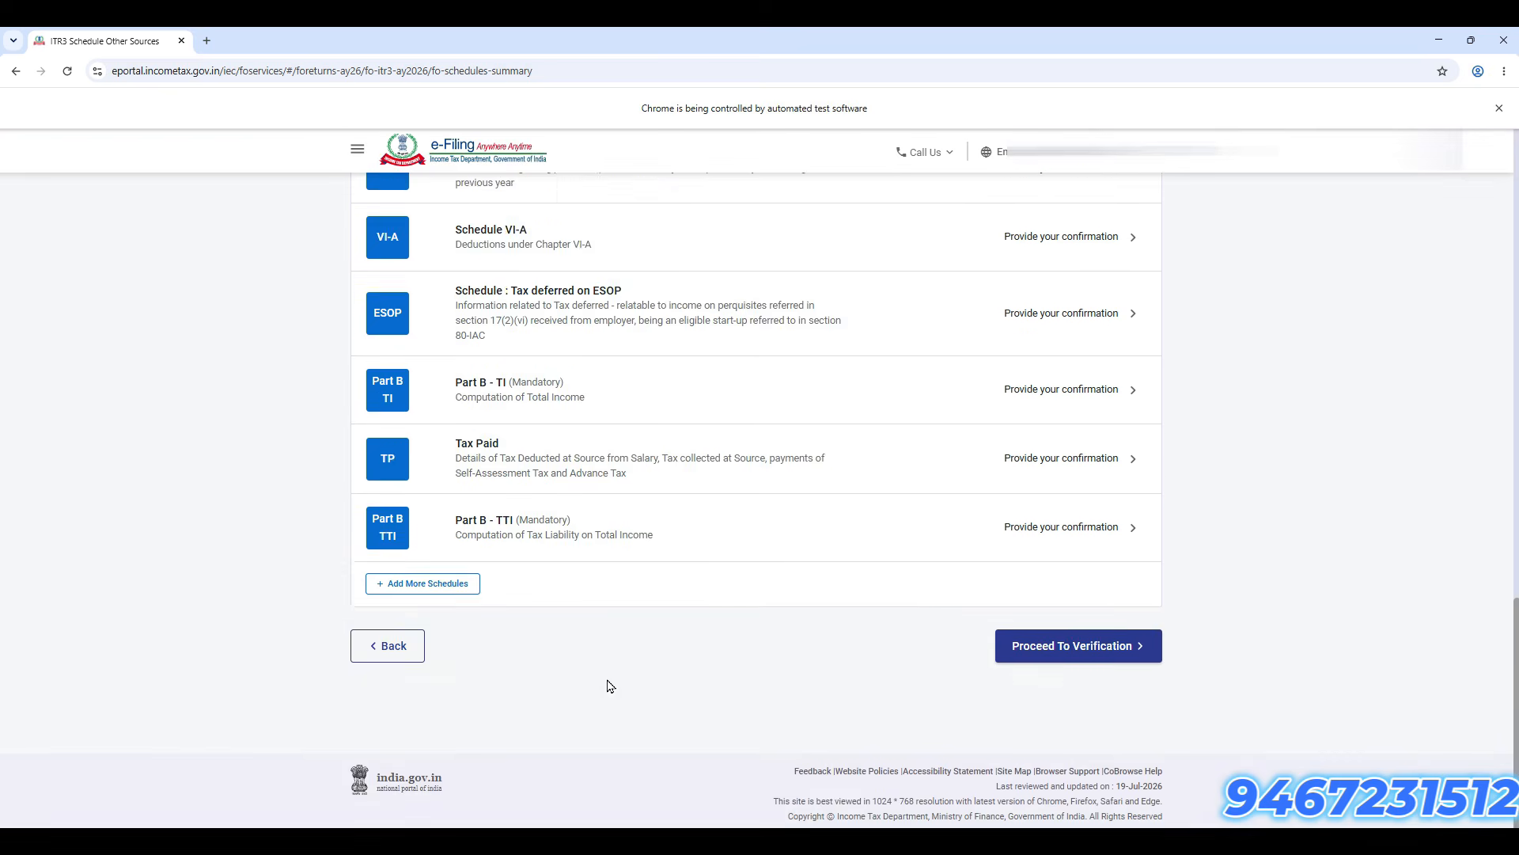
{"action": "scroll", "coordinate": [592, 685], "scroll_direction": "up", "scroll_amount": 5}
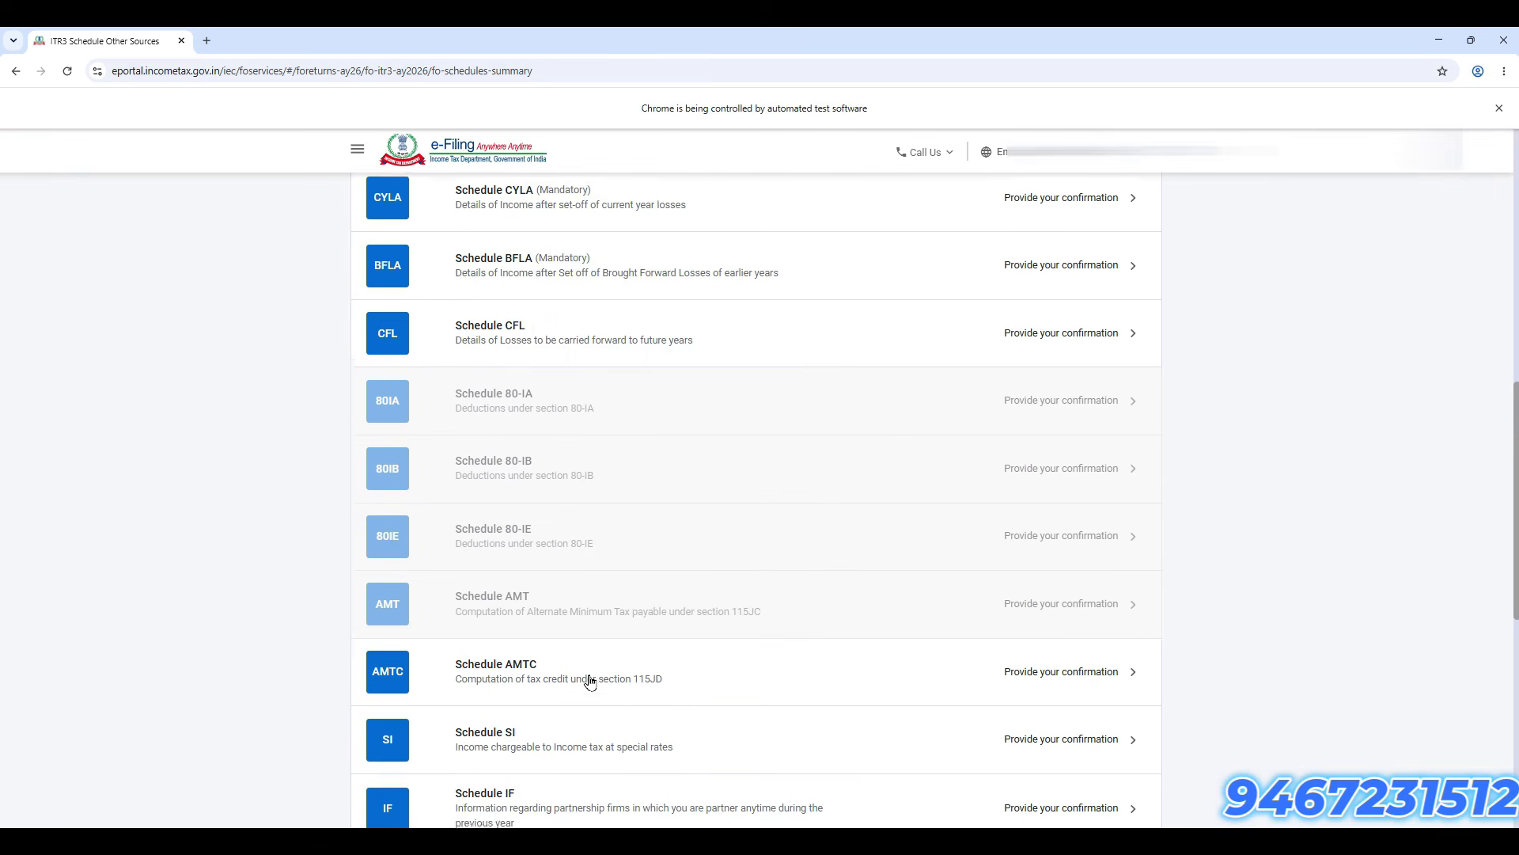
{"action": "scroll", "coordinate": [592, 682], "scroll_direction": "up", "scroll_amount": 1}
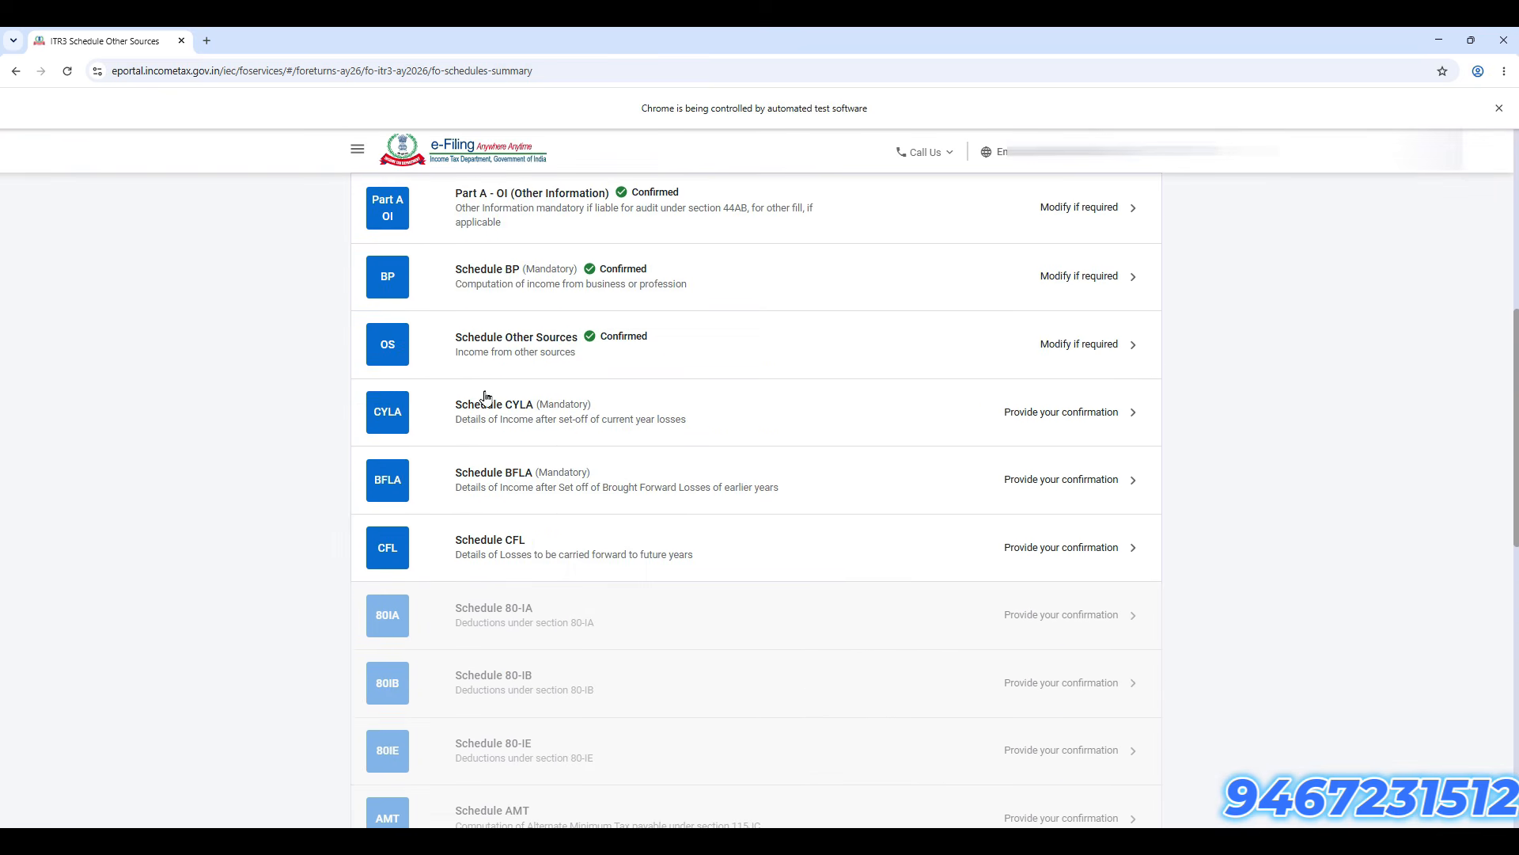
{"action": "left_click", "coordinate": [707, 423]}
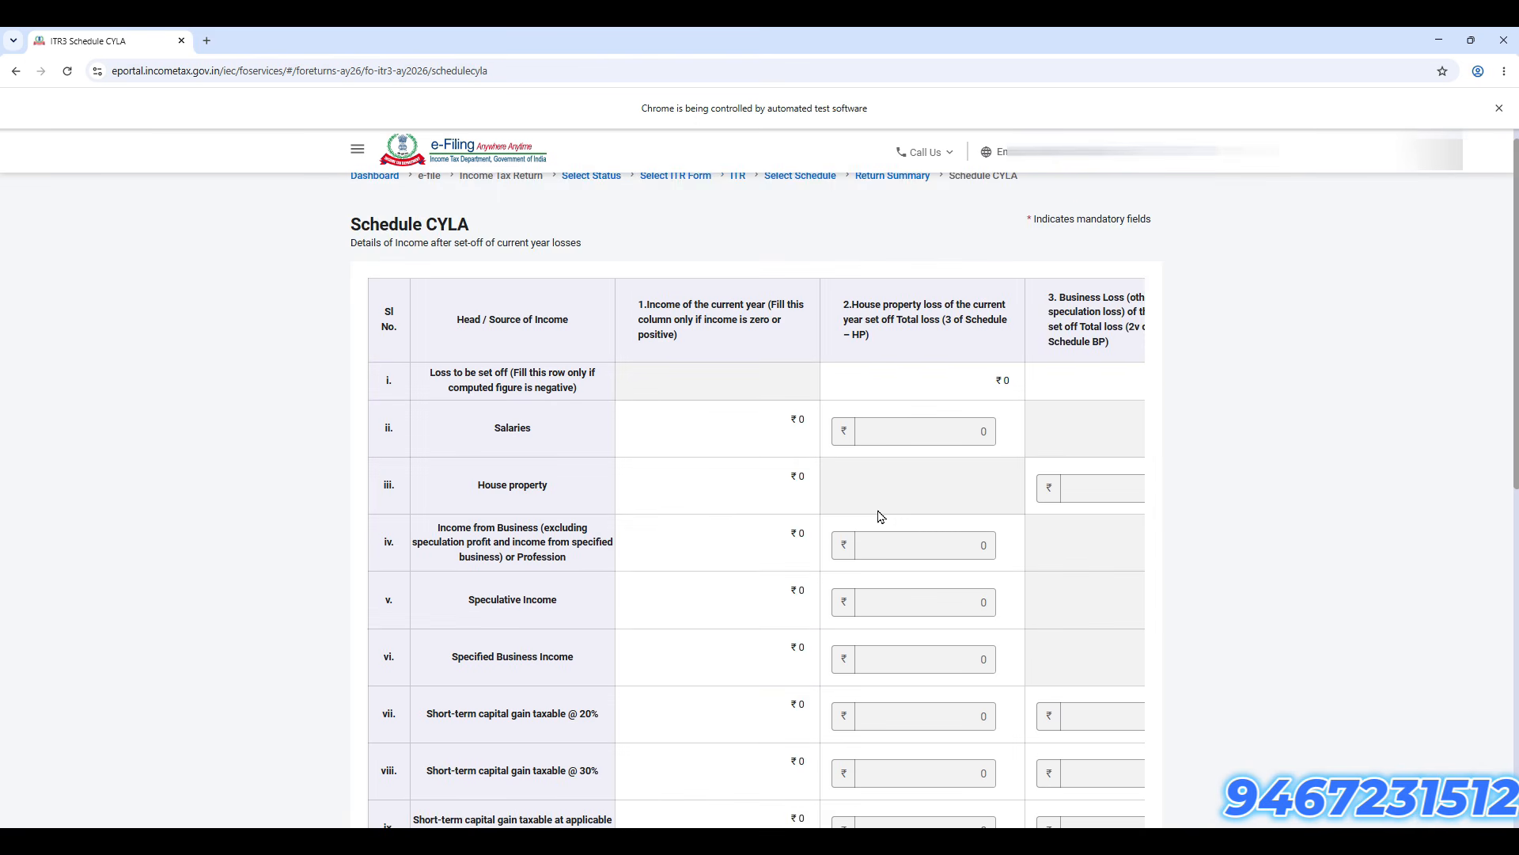
{"action": "scroll", "coordinate": [881, 516], "scroll_direction": "down", "scroll_amount": 8}
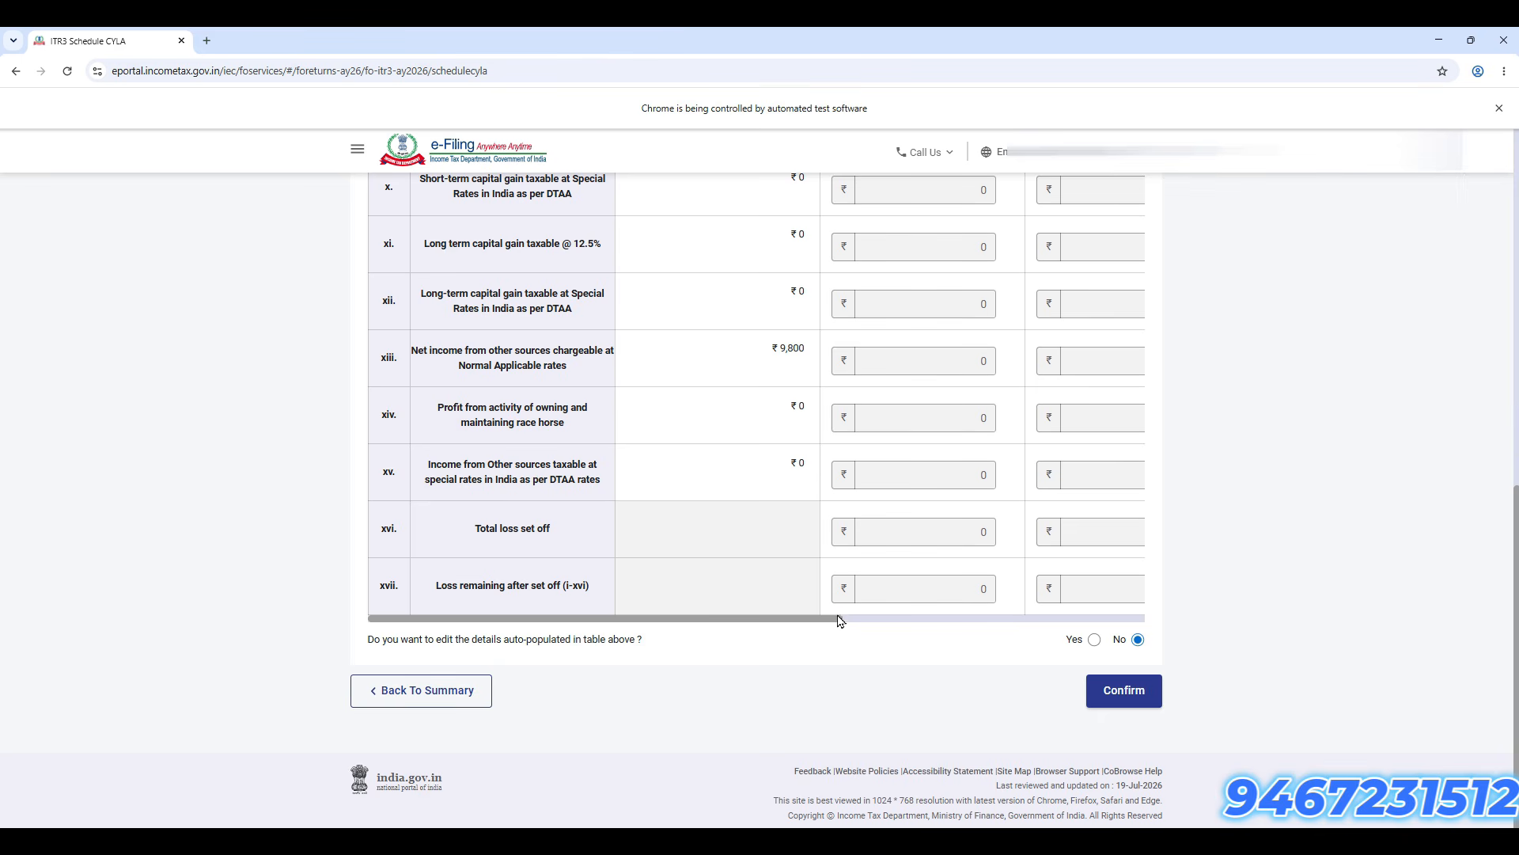
{"action": "mouse_move", "coordinate": [828, 624]}
{"action": "left_mouse_down"}
{"action": "mouse_move", "coordinate": [1179, 631]}
{"action": "mouse_move", "coordinate": [829, 633]}
{"action": "left_mouse_up"}
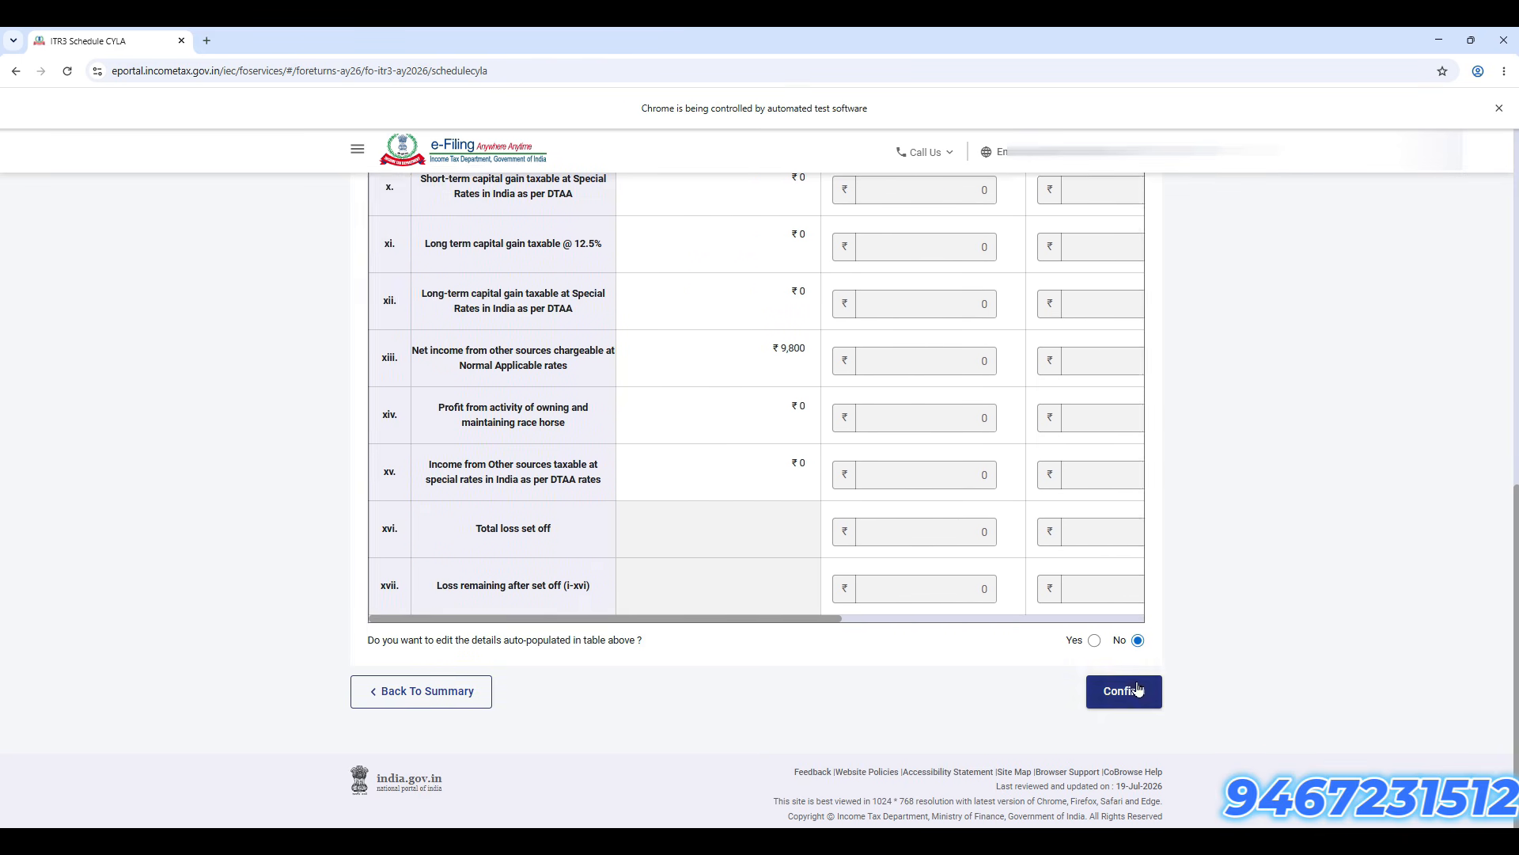
{"action": "left_click", "coordinate": [1122, 691]}
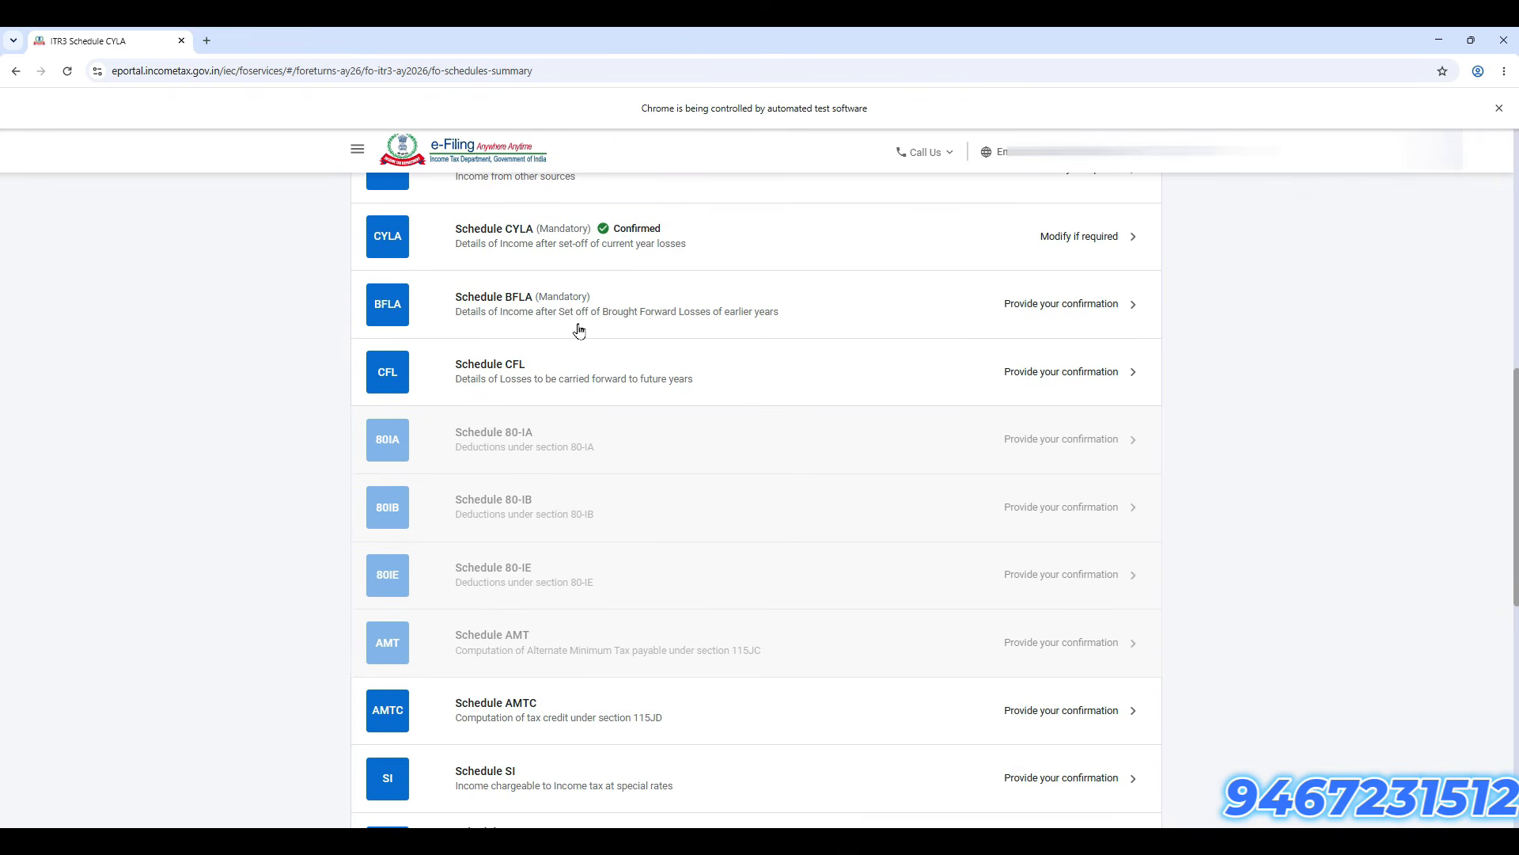
Step: Open Schedule BFLA, look over the brought-forward loss set-off table, and confirm the schedule
{"action": "left_click", "coordinate": [720, 318]}
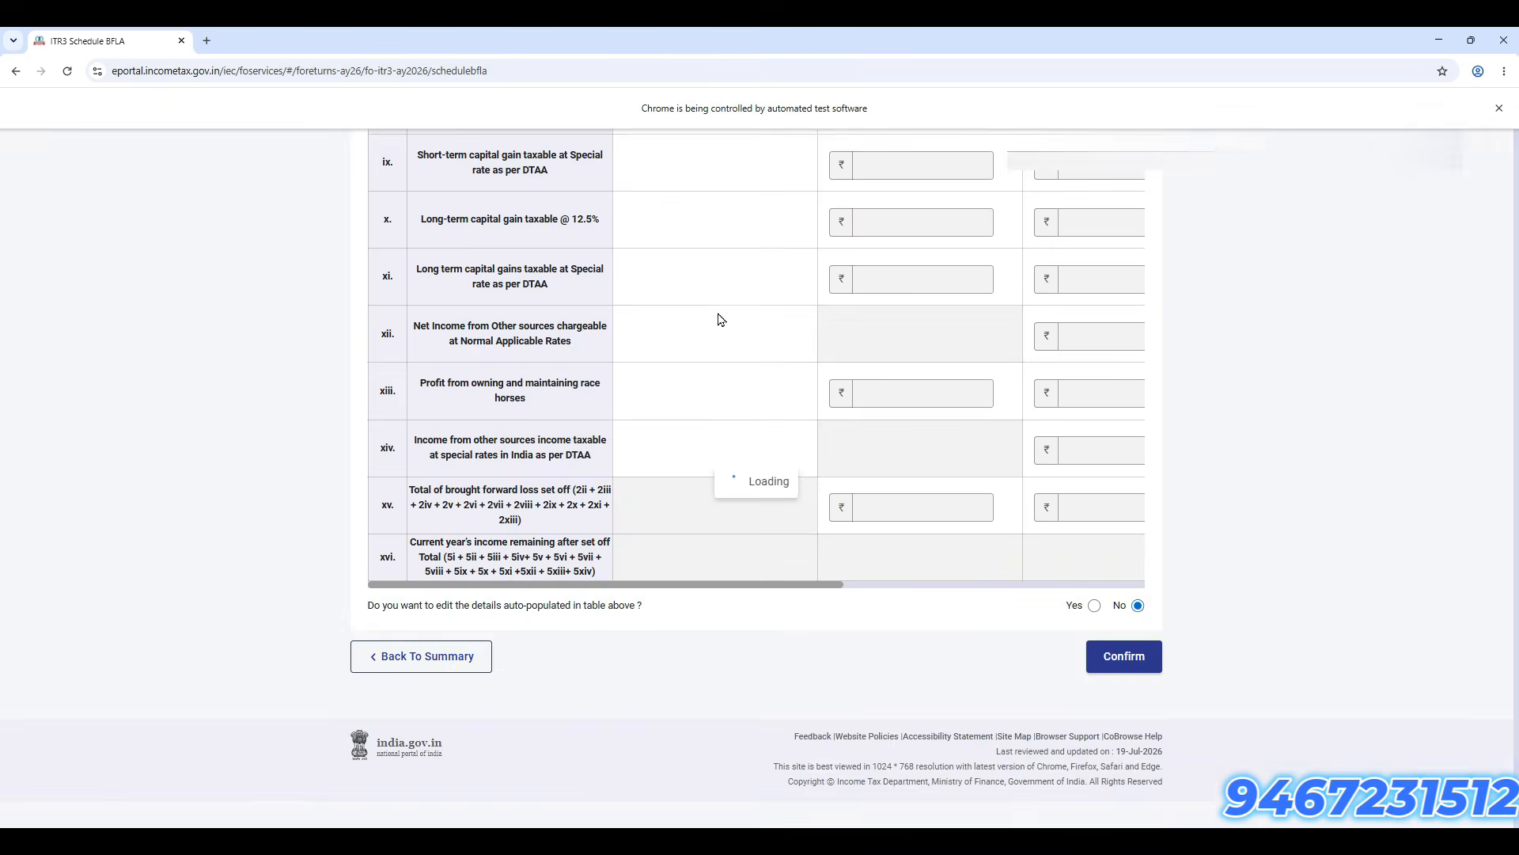
{"action": "scroll", "coordinate": [960, 661], "scroll_direction": "down", "scroll_amount": 10}
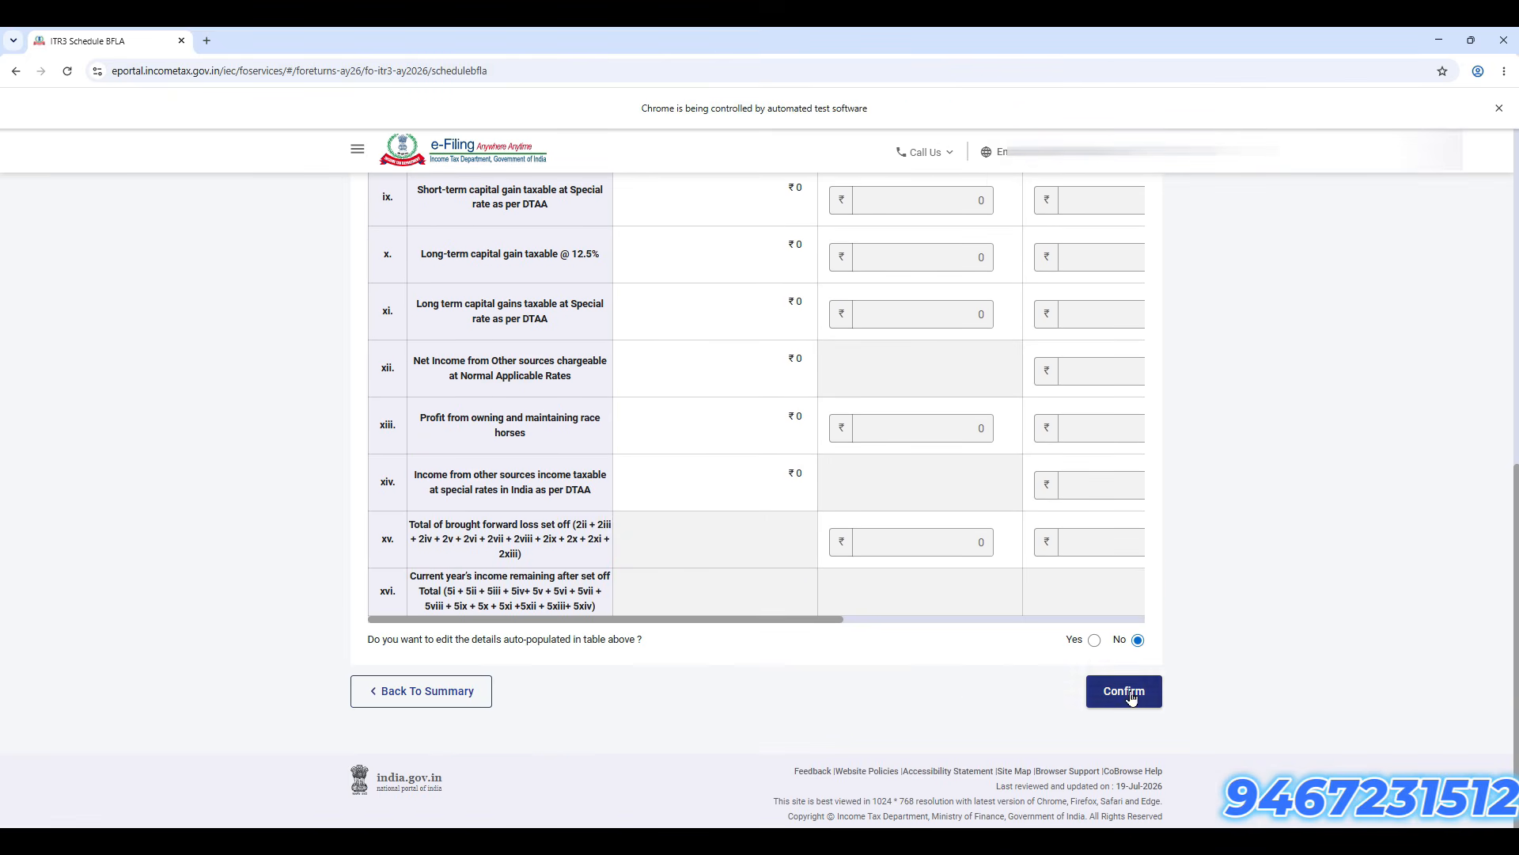
{"action": "left_click", "coordinate": [1106, 701]}
Step: Open Schedule CFL, look through the year-wise losses to be carried forward, and confirm the schedule
{"action": "scroll", "coordinate": [807, 611], "scroll_direction": "down", "scroll_amount": 2}
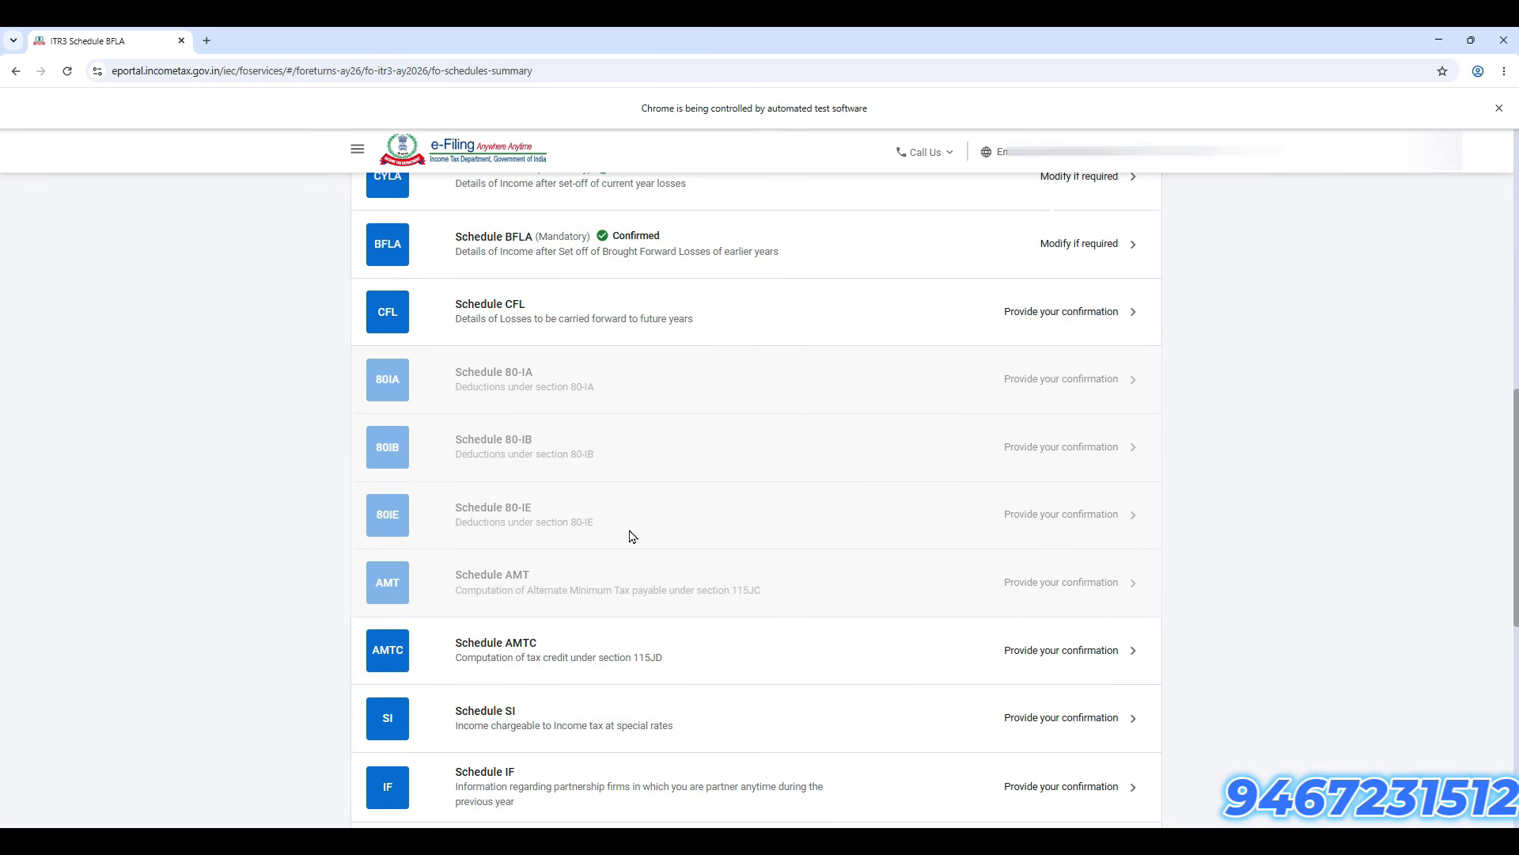
{"action": "left_click", "coordinate": [709, 326]}
{"action": "scroll", "coordinate": [960, 637], "scroll_direction": "down", "scroll_amount": 5}
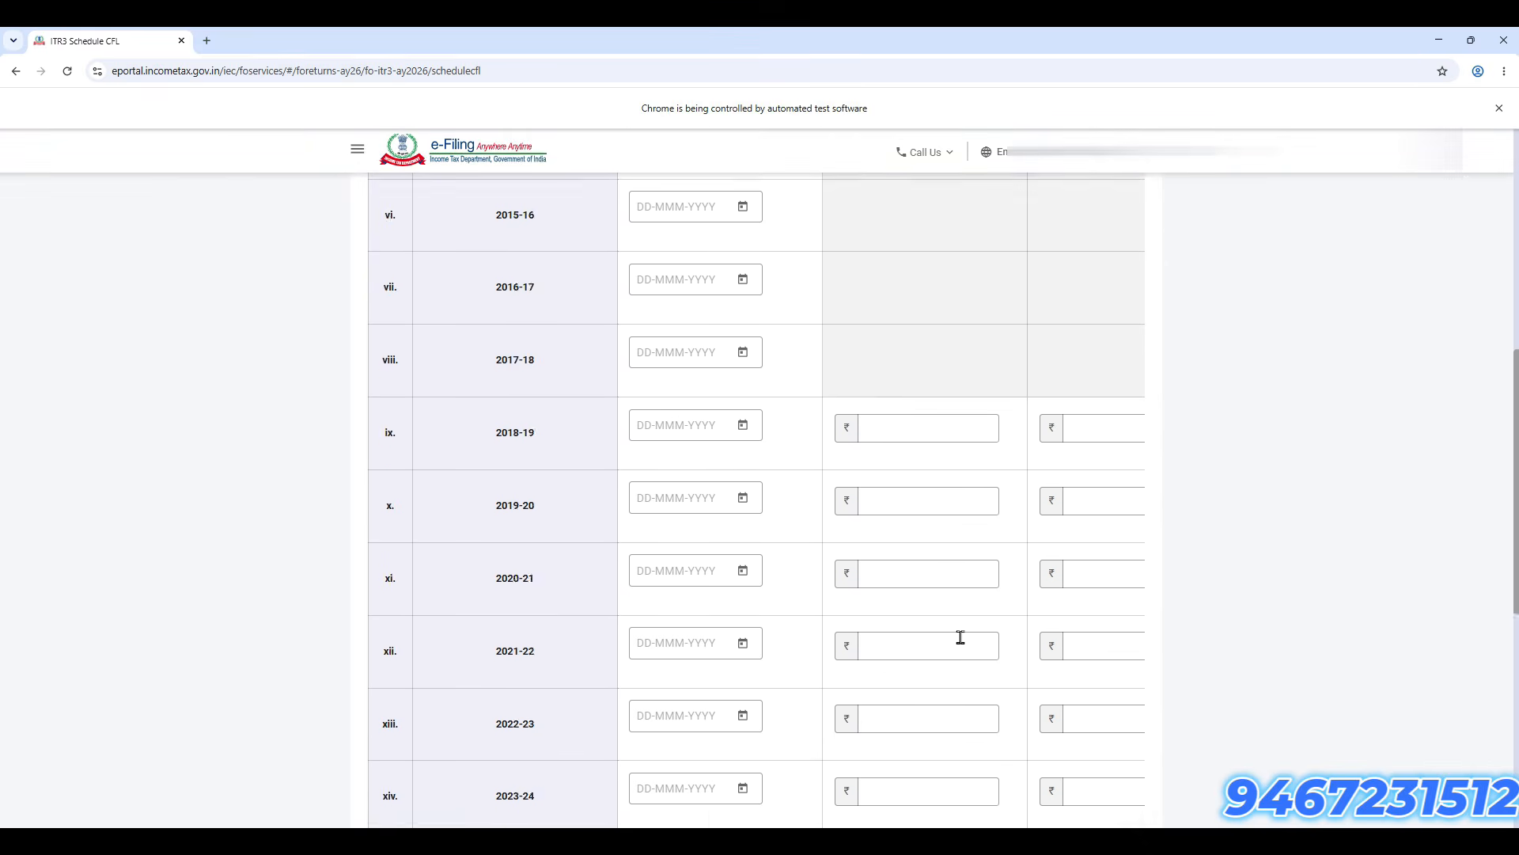
{"action": "scroll", "coordinate": [960, 637], "scroll_direction": "down", "scroll_amount": 7}
{"action": "left_click", "coordinate": [1123, 696]}
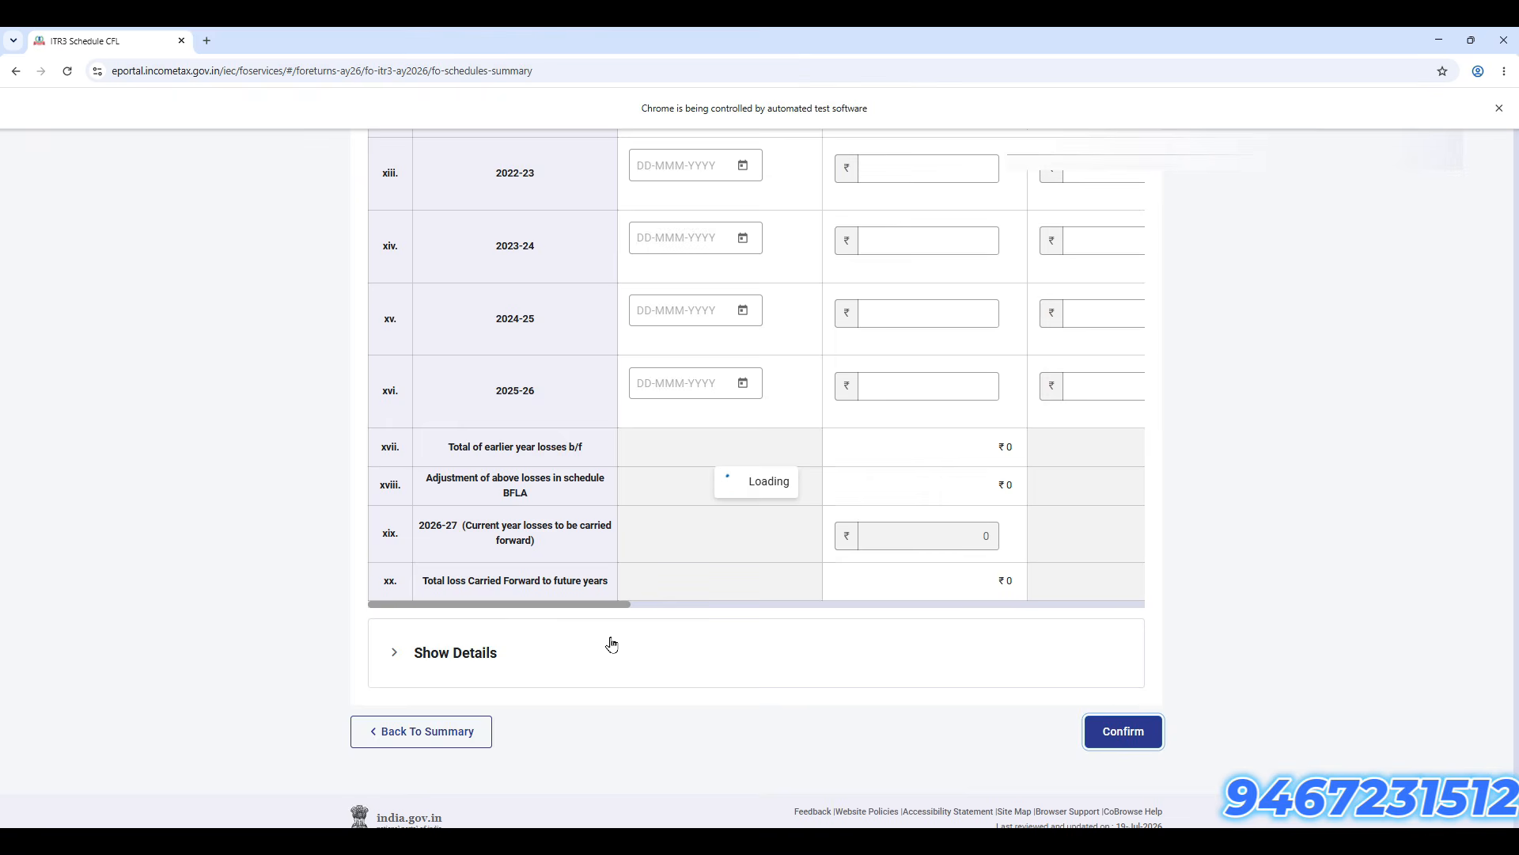
Step: Open Schedule AMTC, look through the year-wise tax credit table under section 115JD, and confirm the schedule
{"action": "scroll", "coordinate": [558, 621], "scroll_direction": "up", "scroll_amount": 2}
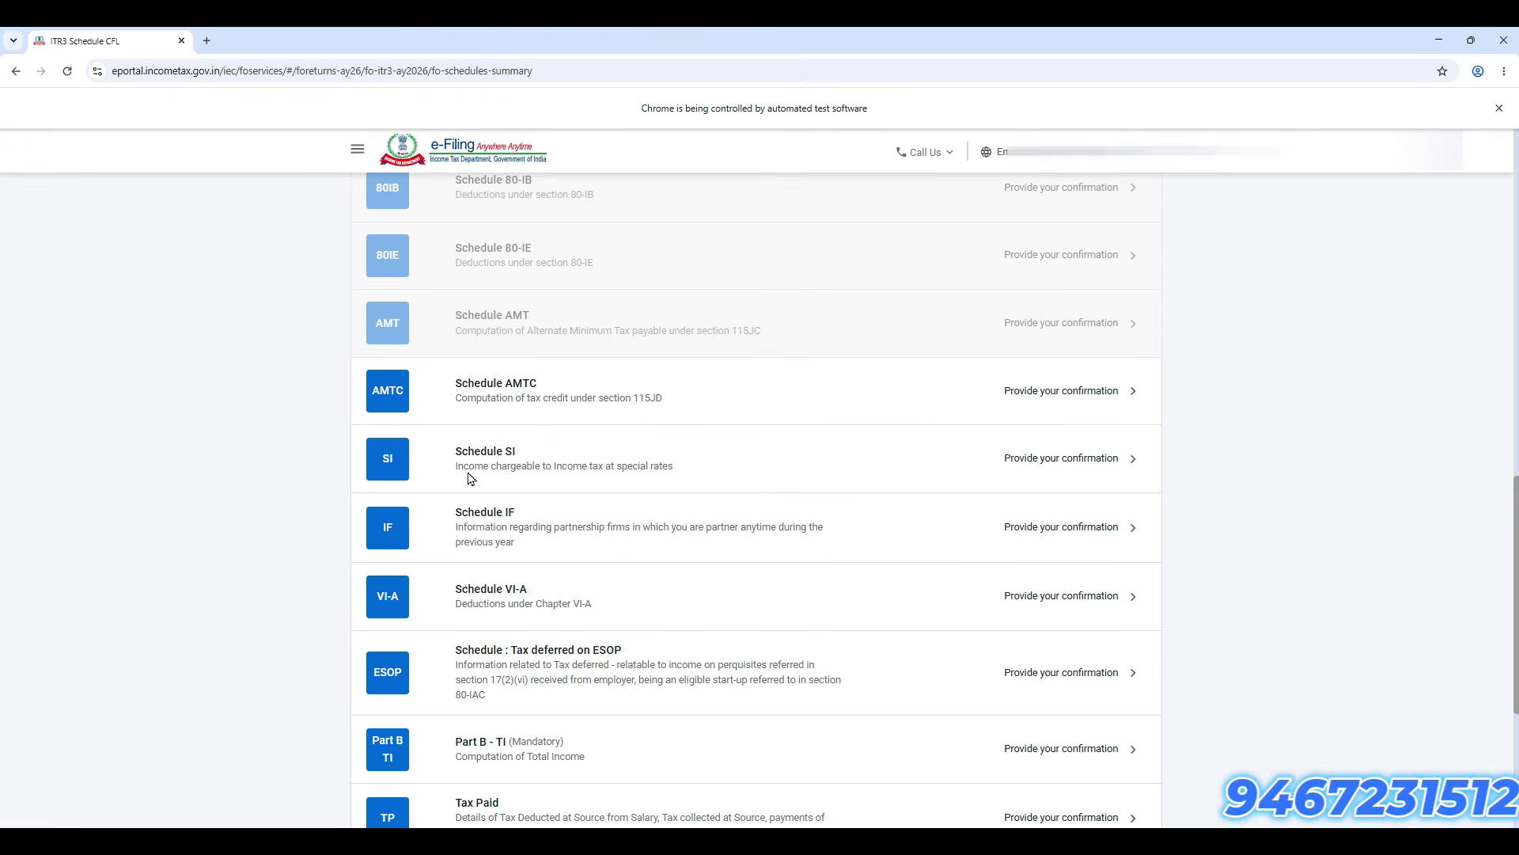
{"action": "left_click", "coordinate": [741, 406]}
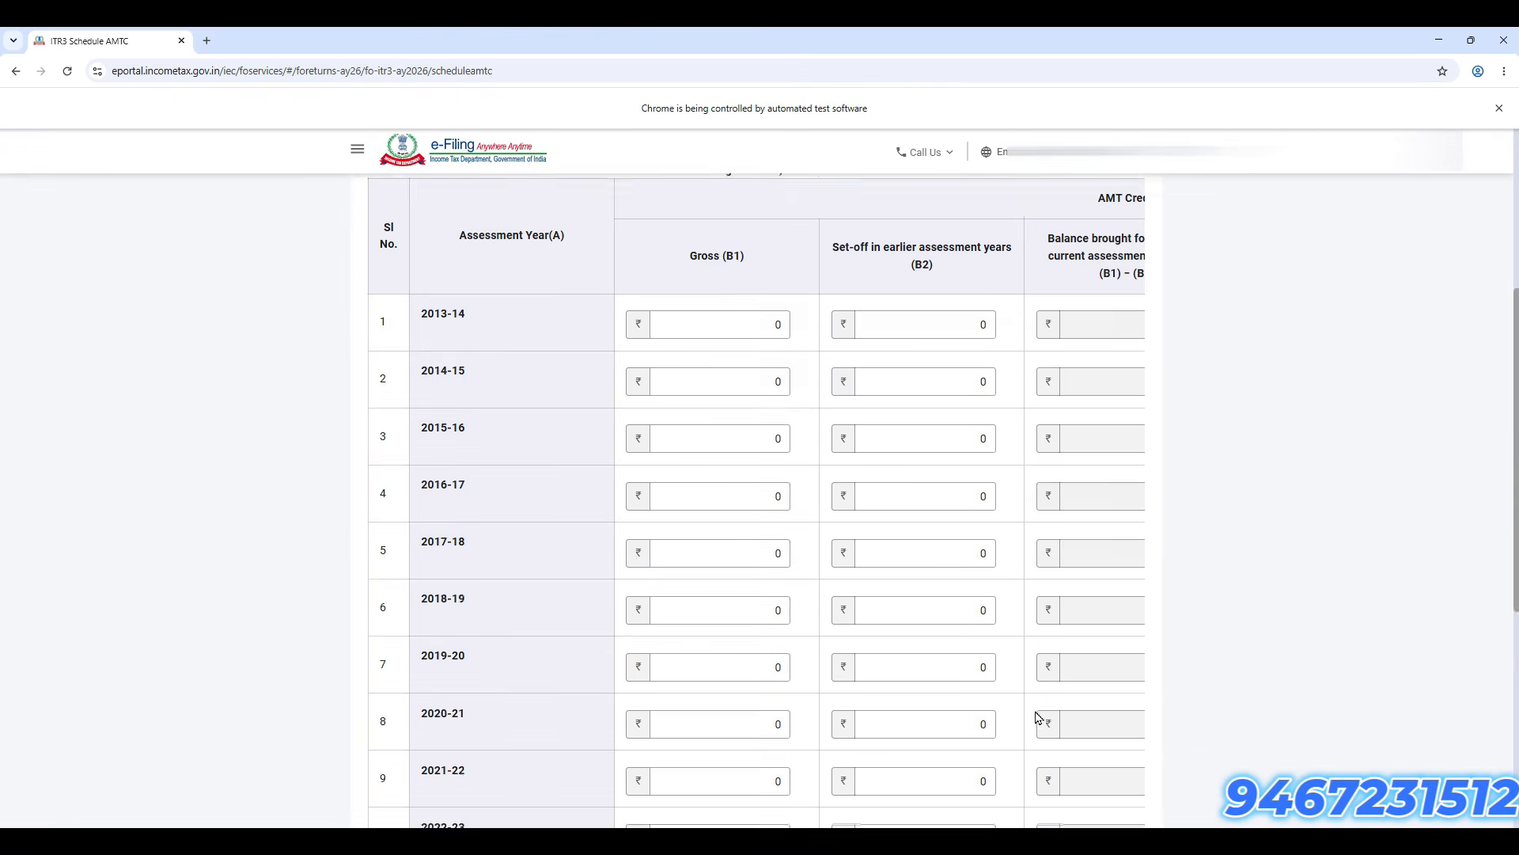
{"action": "scroll", "coordinate": [1055, 790], "scroll_direction": "down", "scroll_amount": 7}
{"action": "left_click", "coordinate": [1141, 693]}
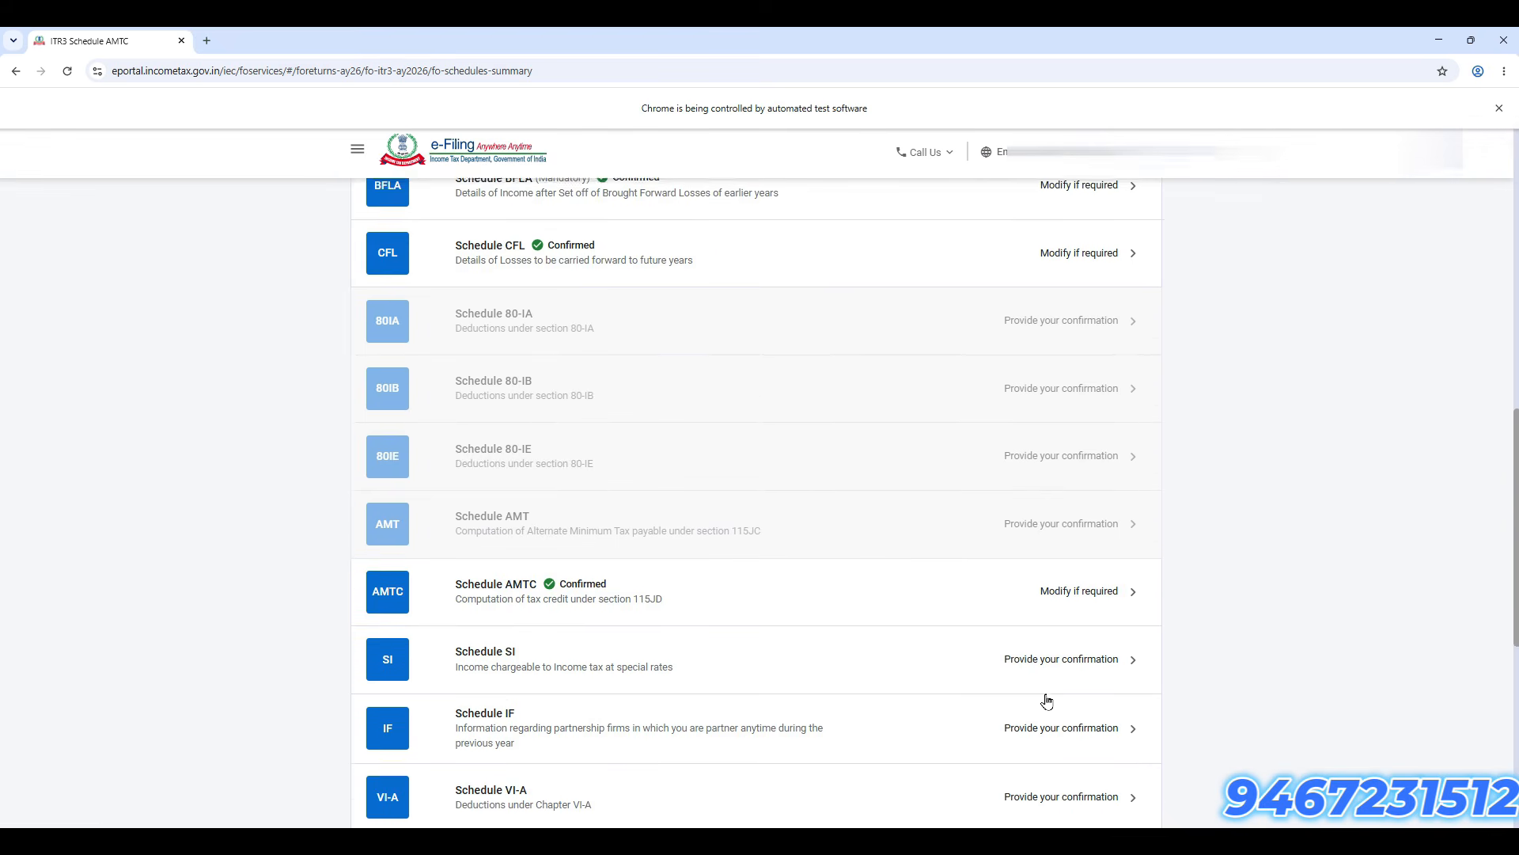
Step: Open Schedule SI, look through the incomes chargeable at special rates, and confirm the schedule
{"action": "scroll", "coordinate": [602, 633], "scroll_direction": "down", "scroll_amount": 2}
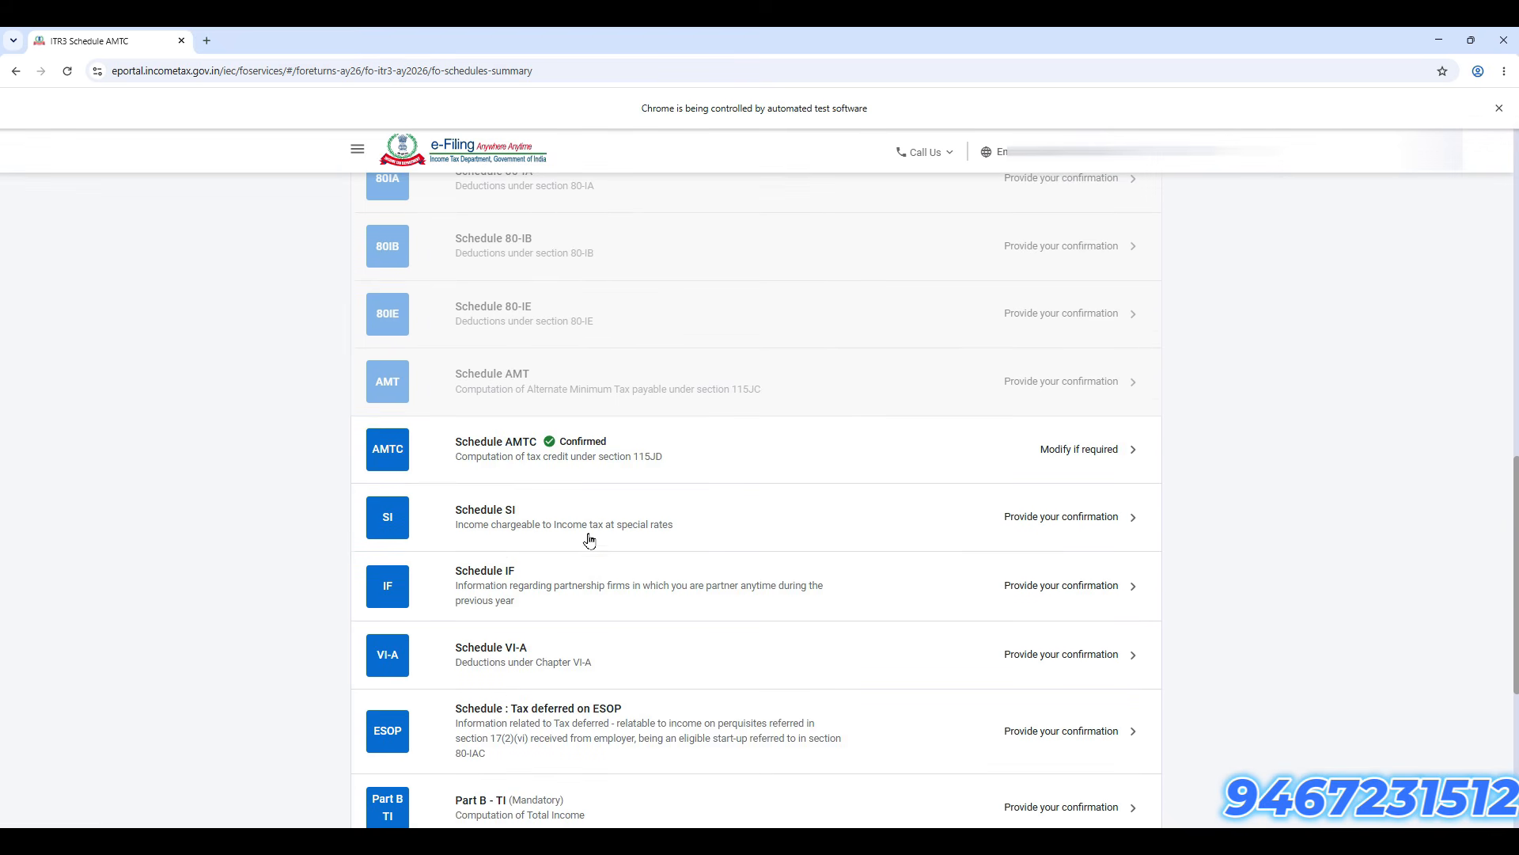
{"action": "left_click", "coordinate": [656, 519]}
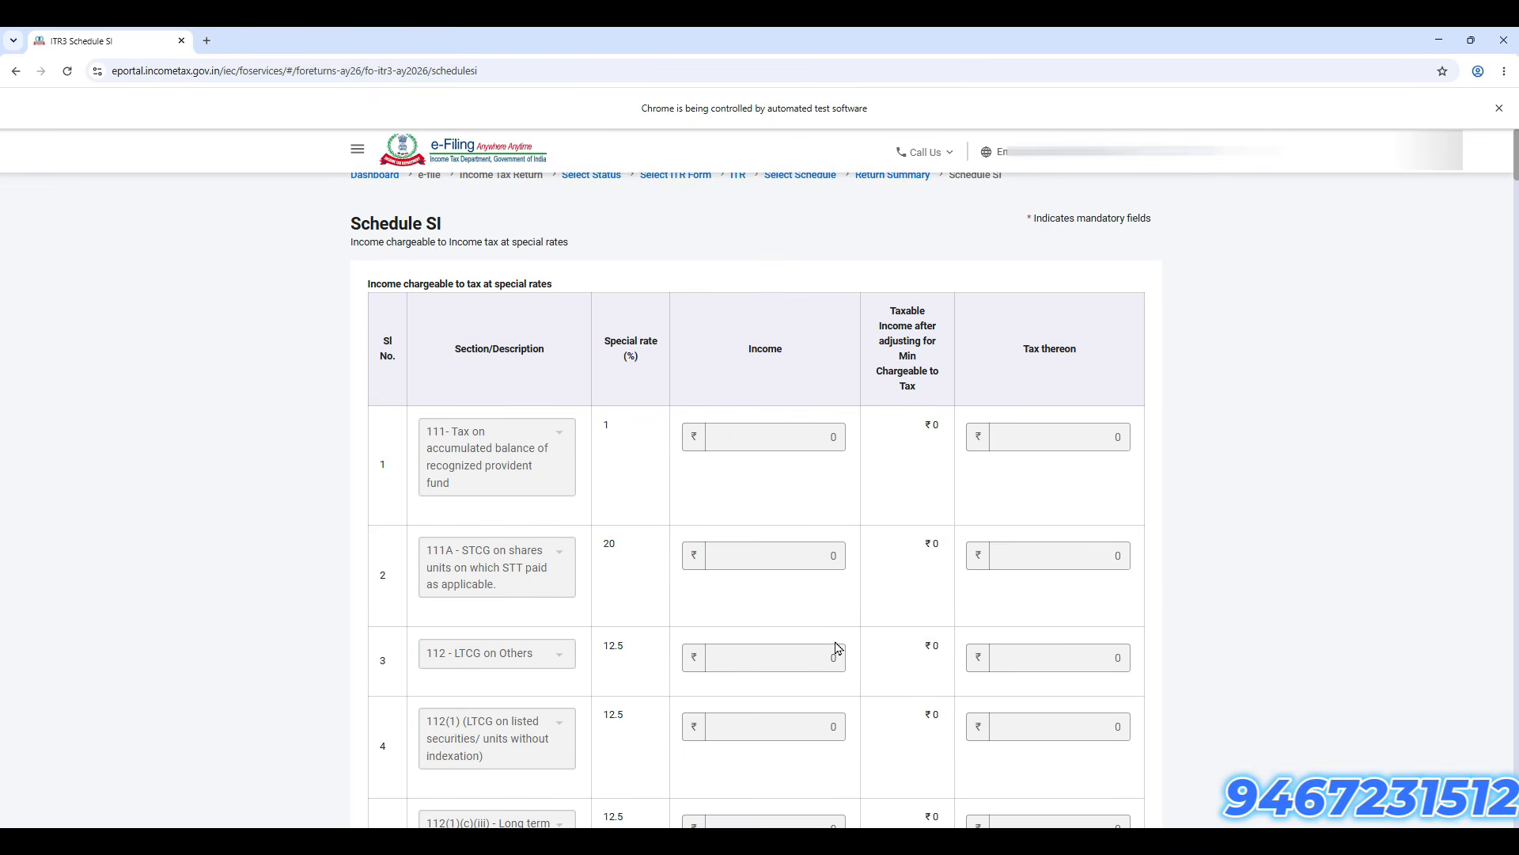
{"action": "scroll", "coordinate": [837, 647], "scroll_direction": "down", "scroll_amount": 15}
{"action": "scroll", "coordinate": [838, 648], "scroll_direction": "down", "scroll_amount": 20}
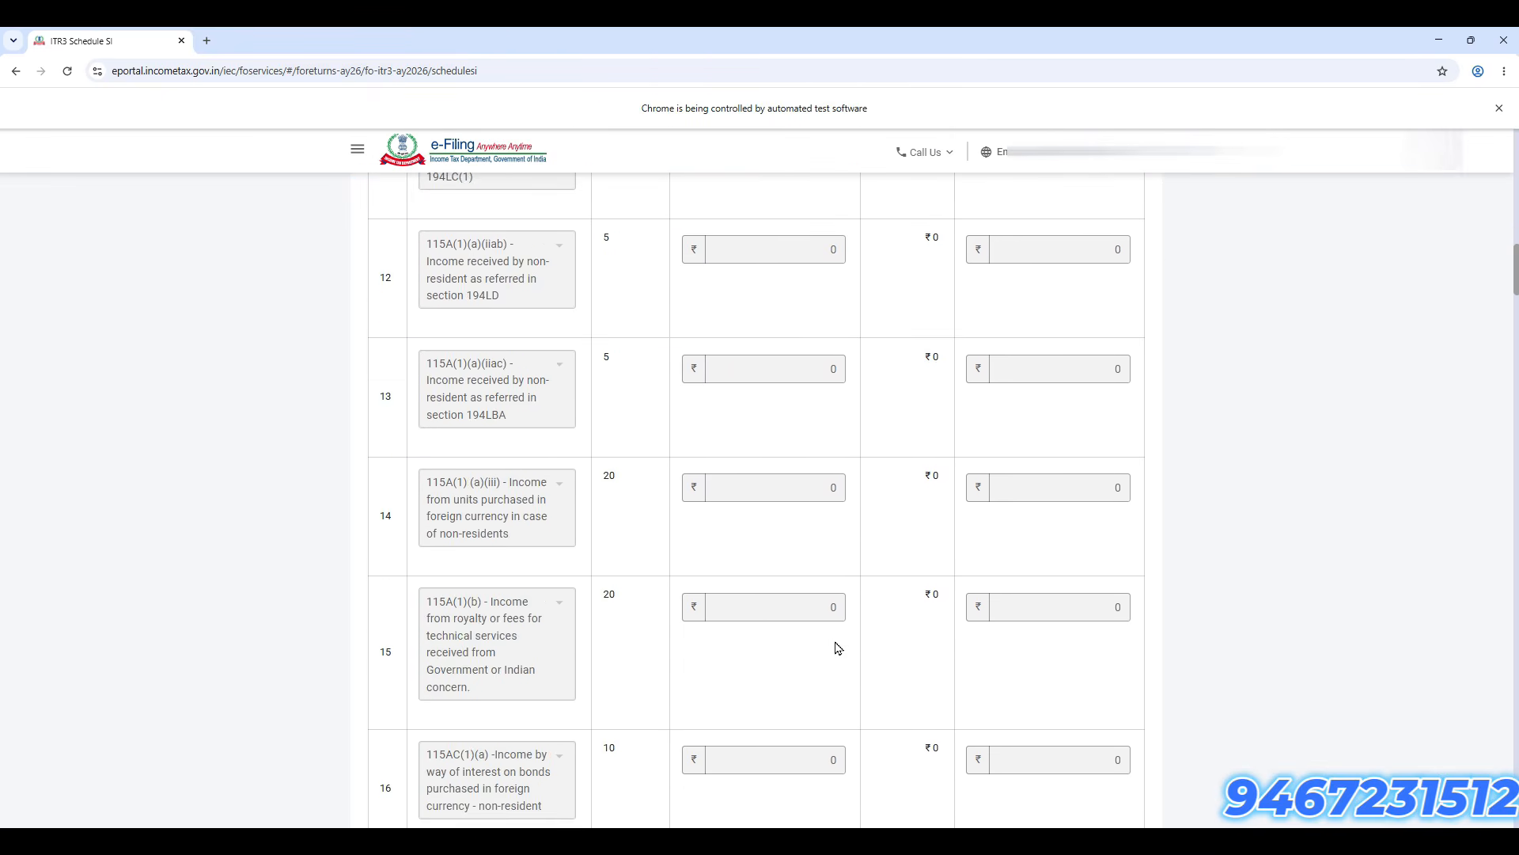
{"action": "scroll", "coordinate": [1518, 674], "scroll_direction": "down", "scroll_amount": 20}
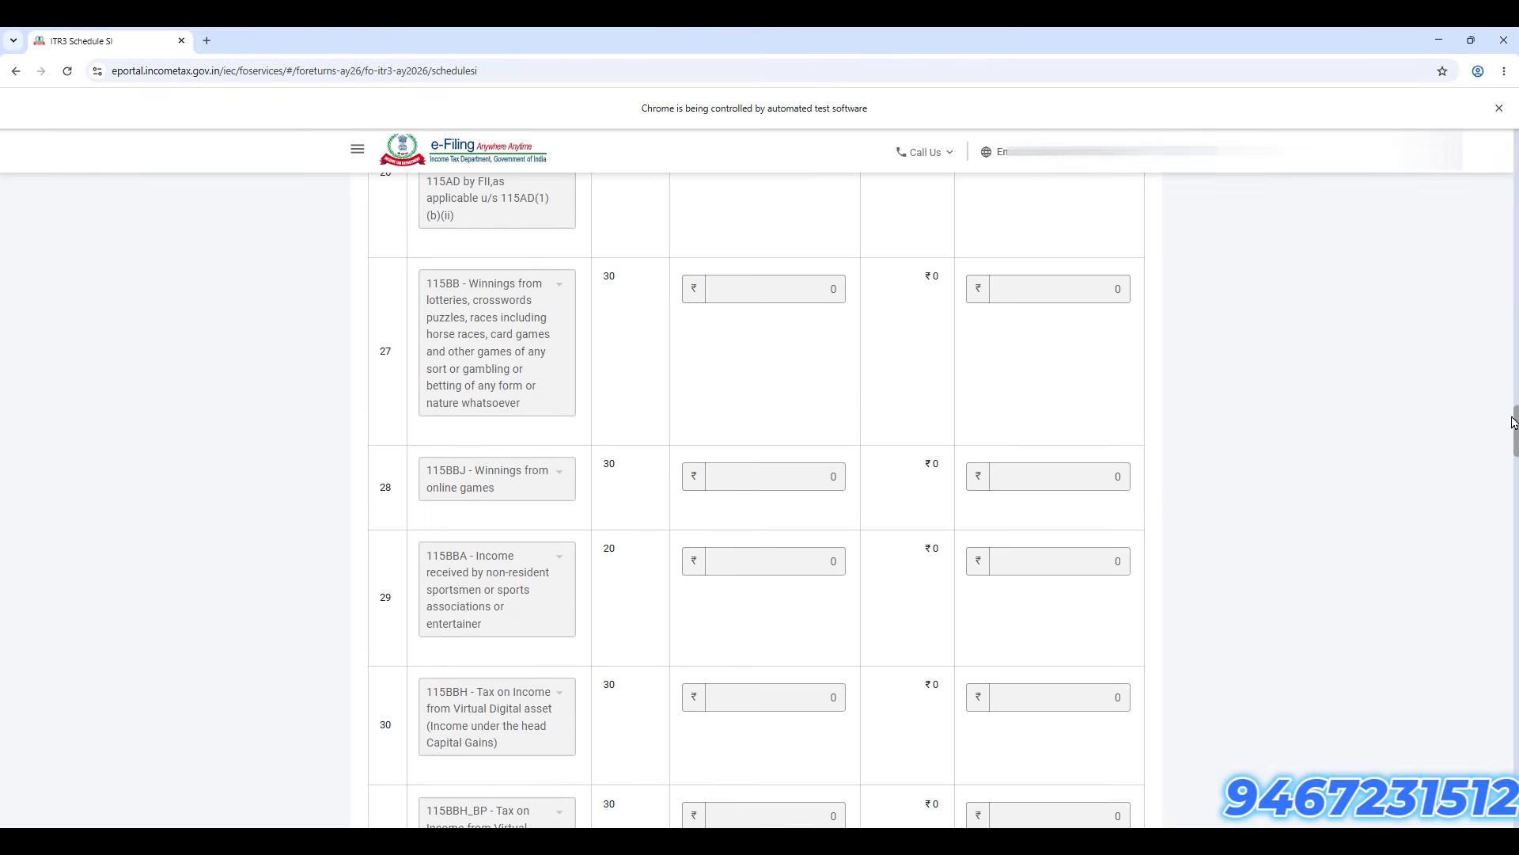
{"action": "left_click", "coordinate": [1097, 693]}
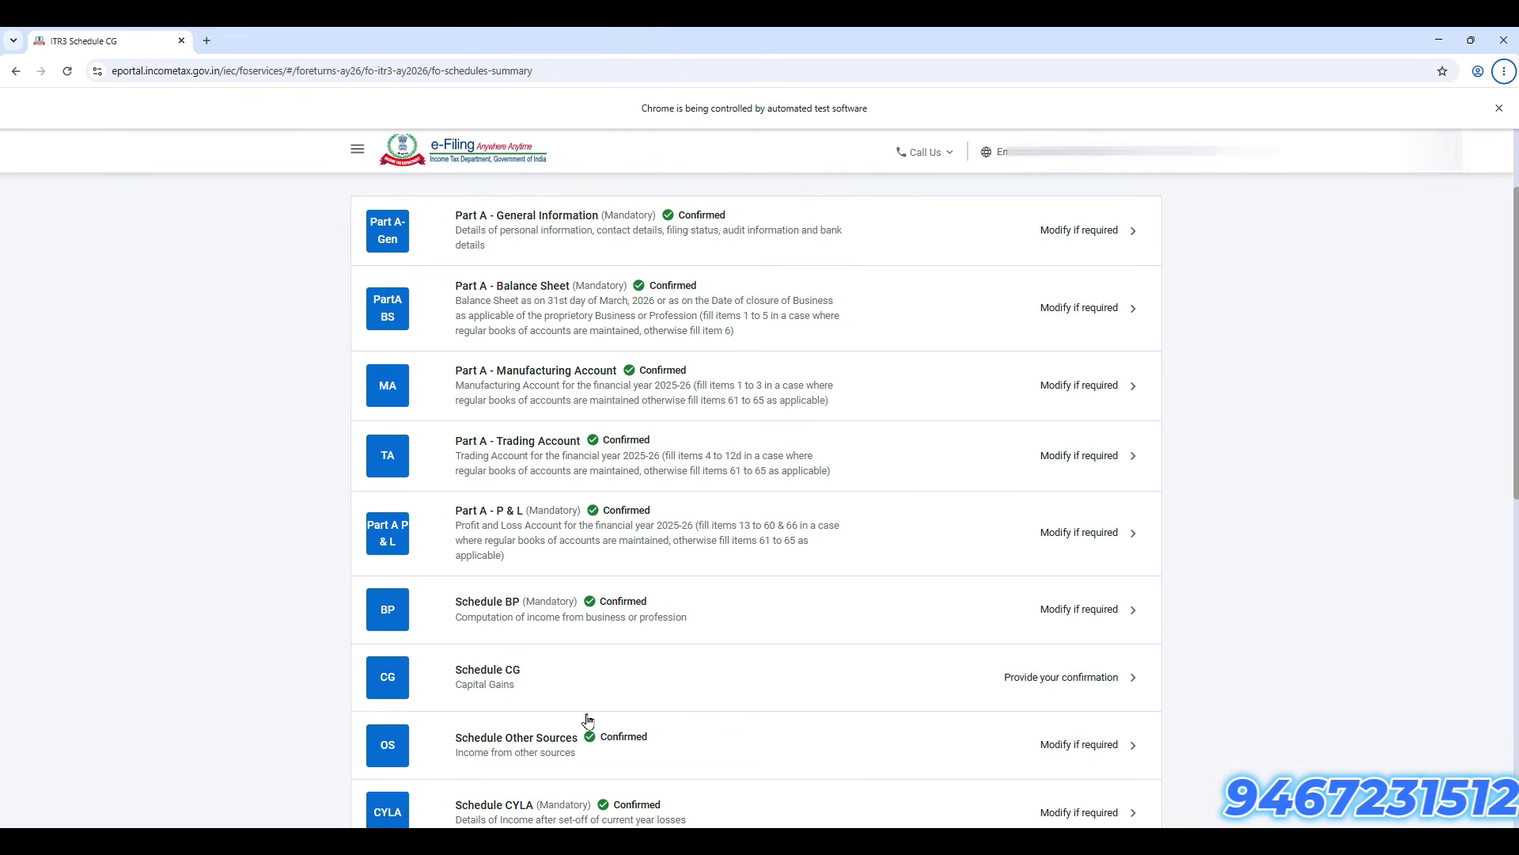
Step: Open Schedule CG from the return summary, acknowledge the section 234C notice, and expand A(I), short-term capital gain
{"action": "scroll", "coordinate": [637, 696], "scroll_direction": "down", "scroll_amount": 1}
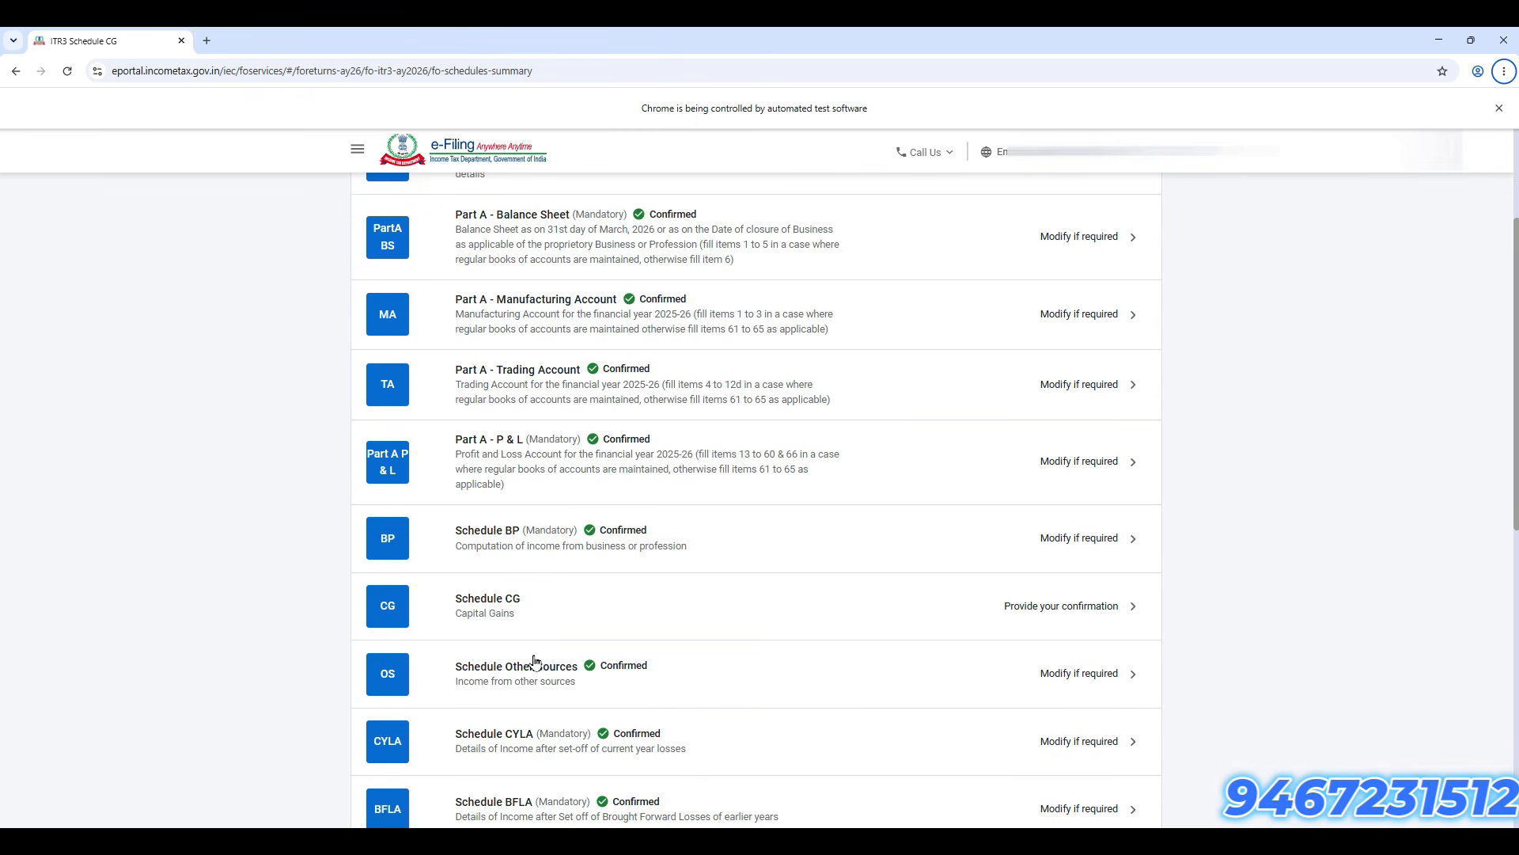
{"action": "scroll", "coordinate": [531, 662], "scroll_direction": "down", "scroll_amount": 9}
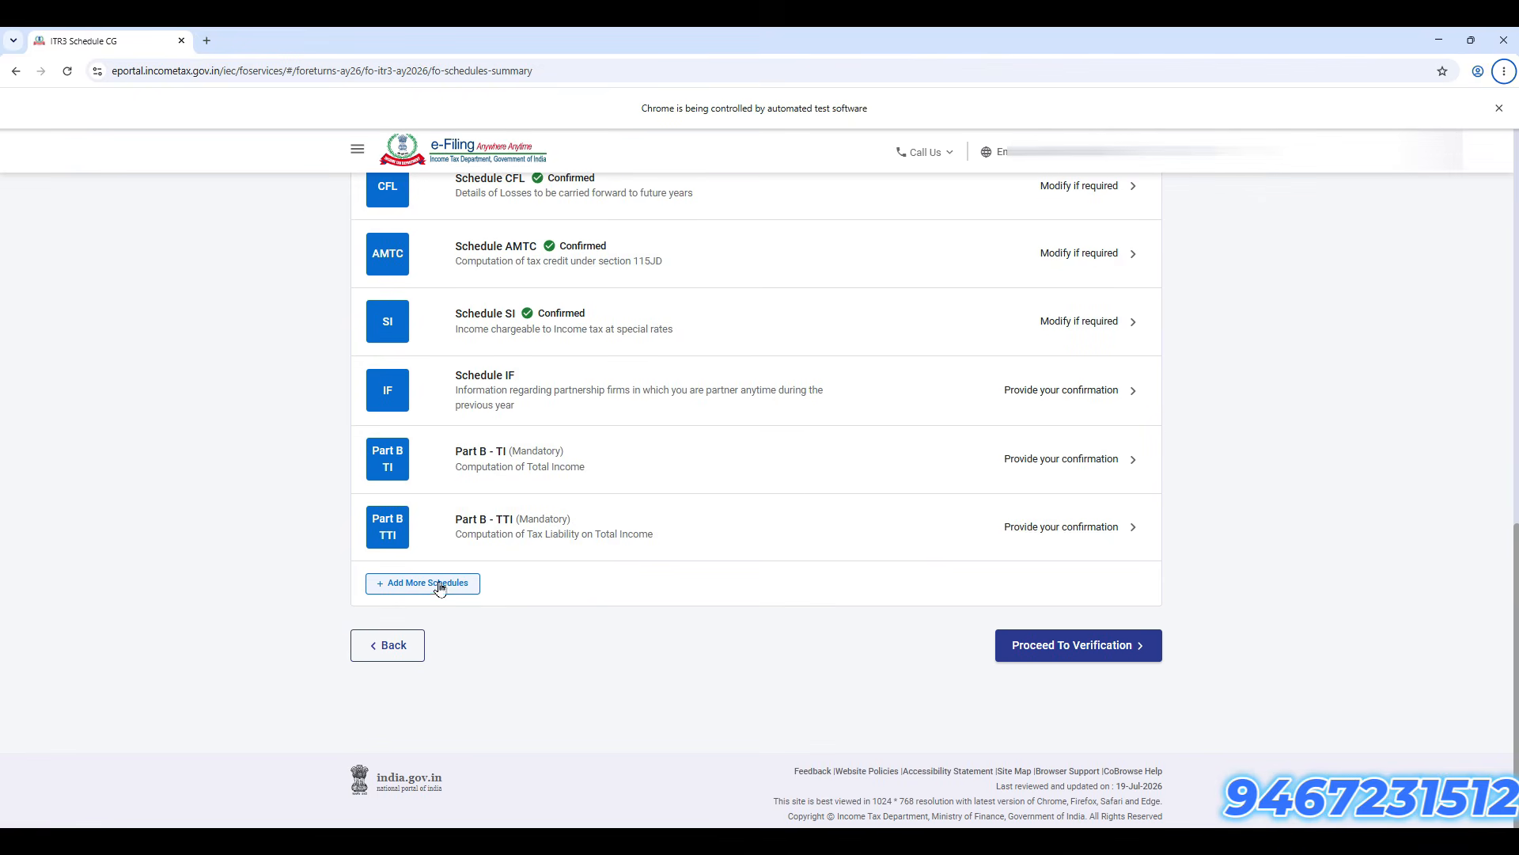
{"action": "scroll", "coordinate": [625, 712], "scroll_direction": "up", "scroll_amount": 10}
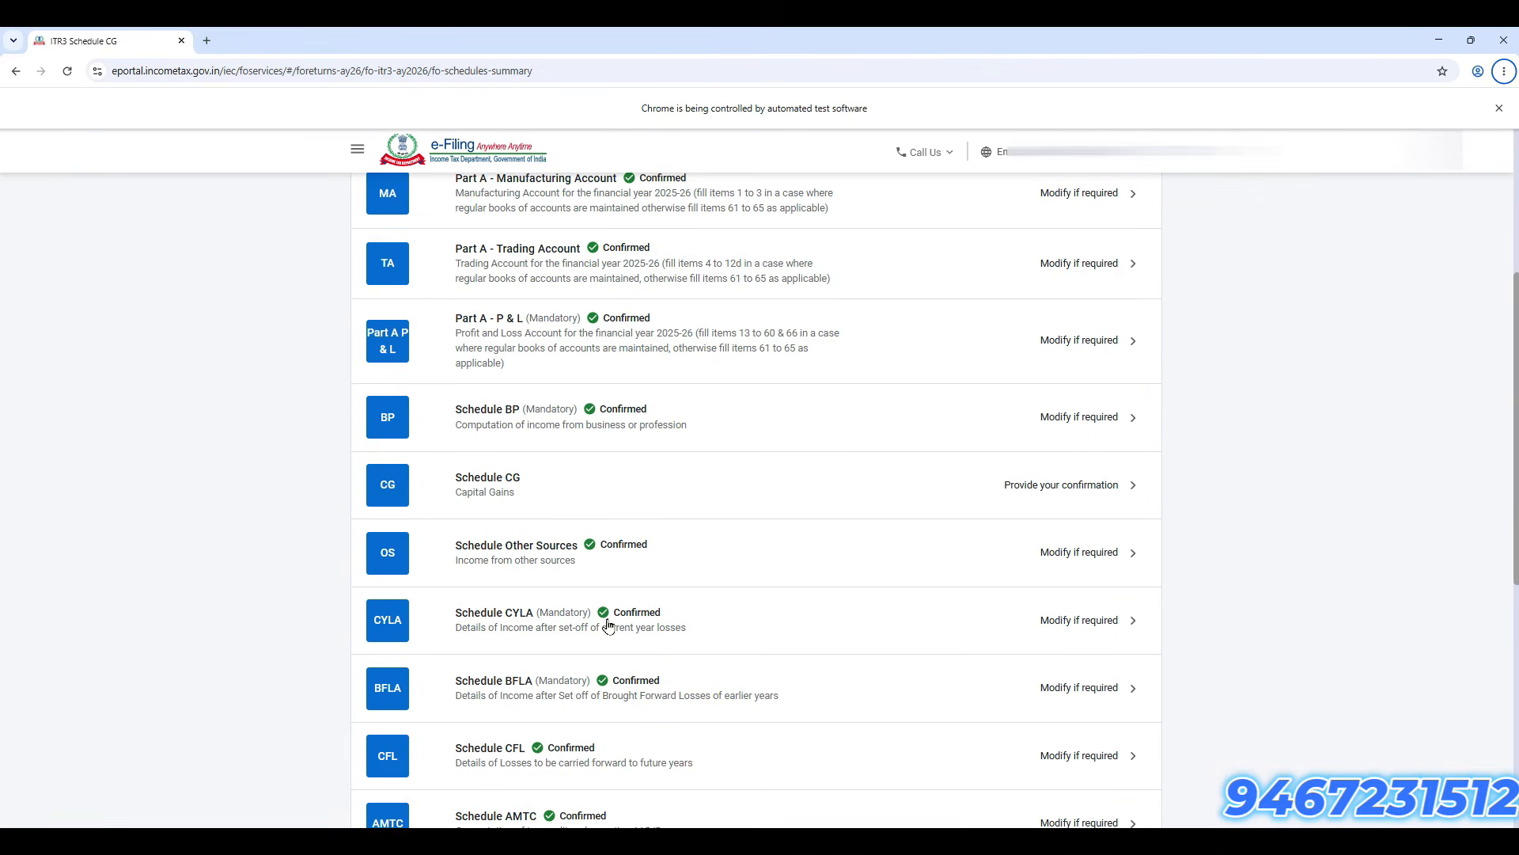
{"action": "left_click", "coordinate": [616, 487]}
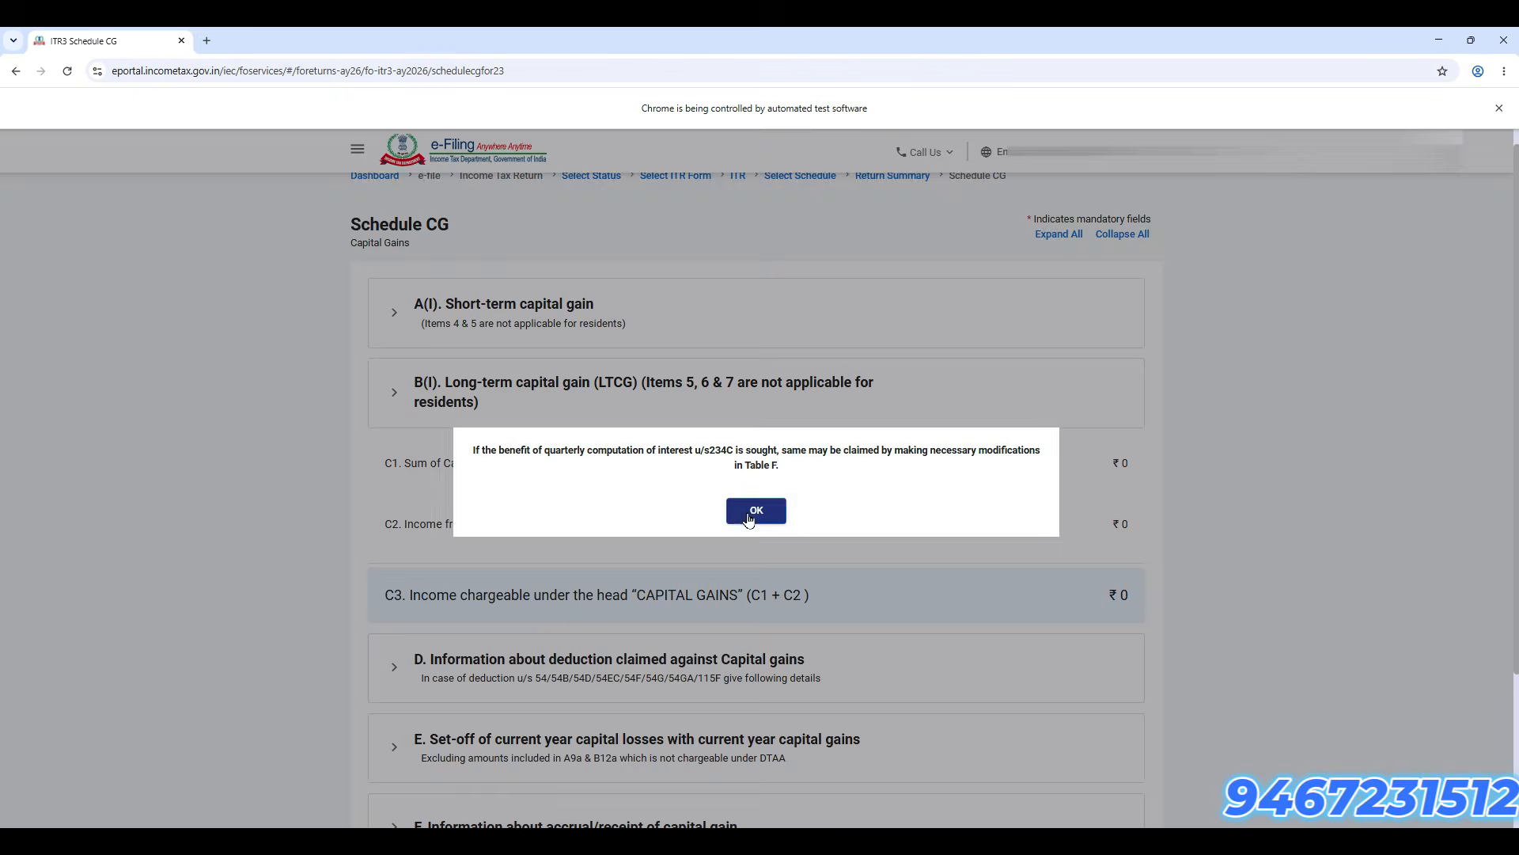
{"action": "left_click", "coordinate": [756, 510]}
{"action": "left_click", "coordinate": [628, 326]}
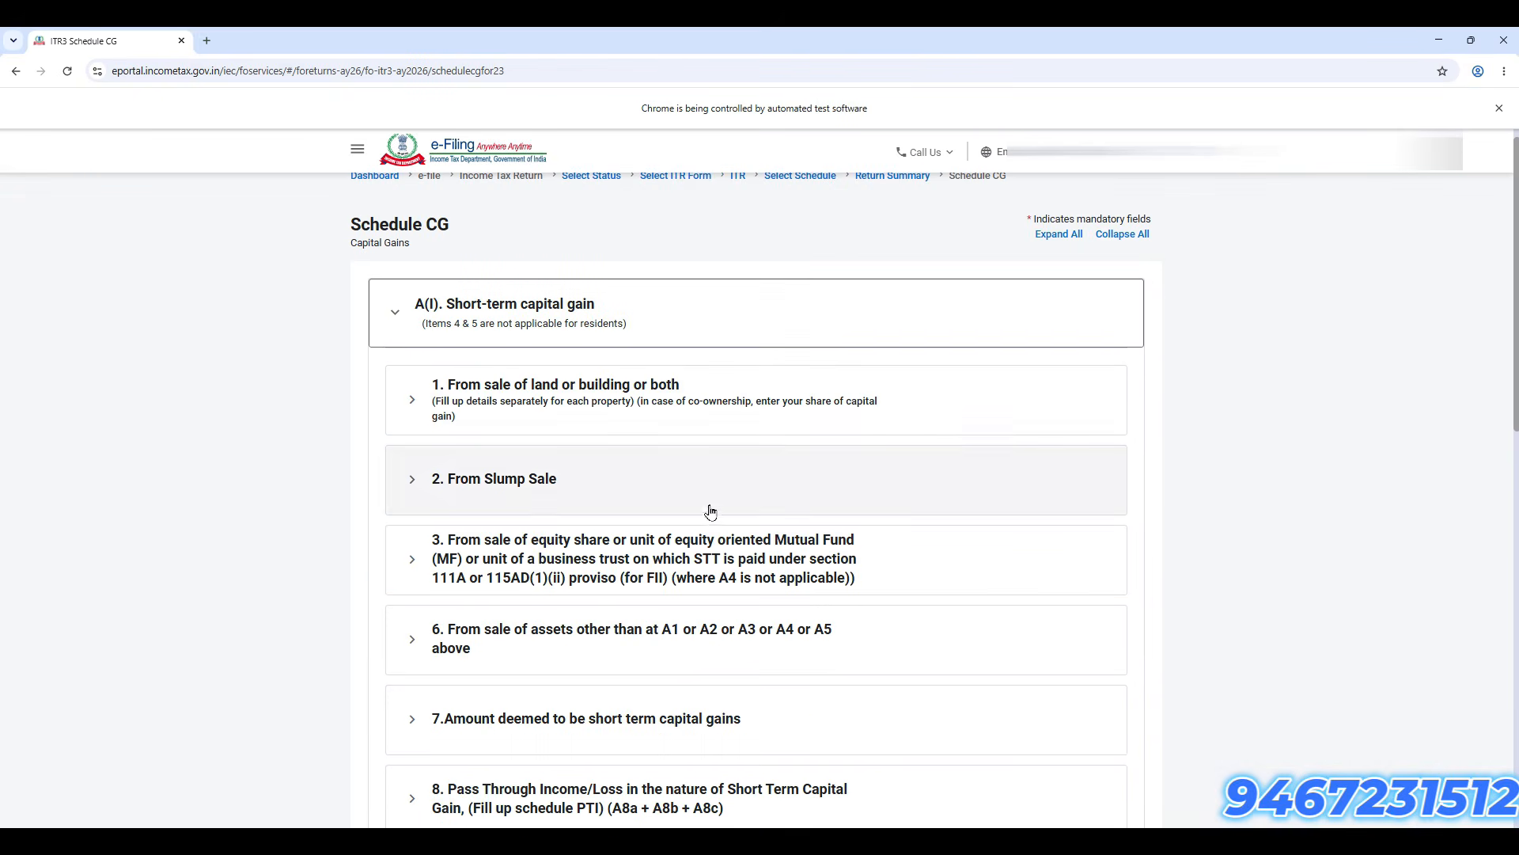
Step: Add an entry under item 3, sale of STT-paid equity shares or equity oriented mutual funds, with section 111A [for others]
{"action": "scroll", "coordinate": [601, 586], "scroll_direction": "down", "scroll_amount": 2}
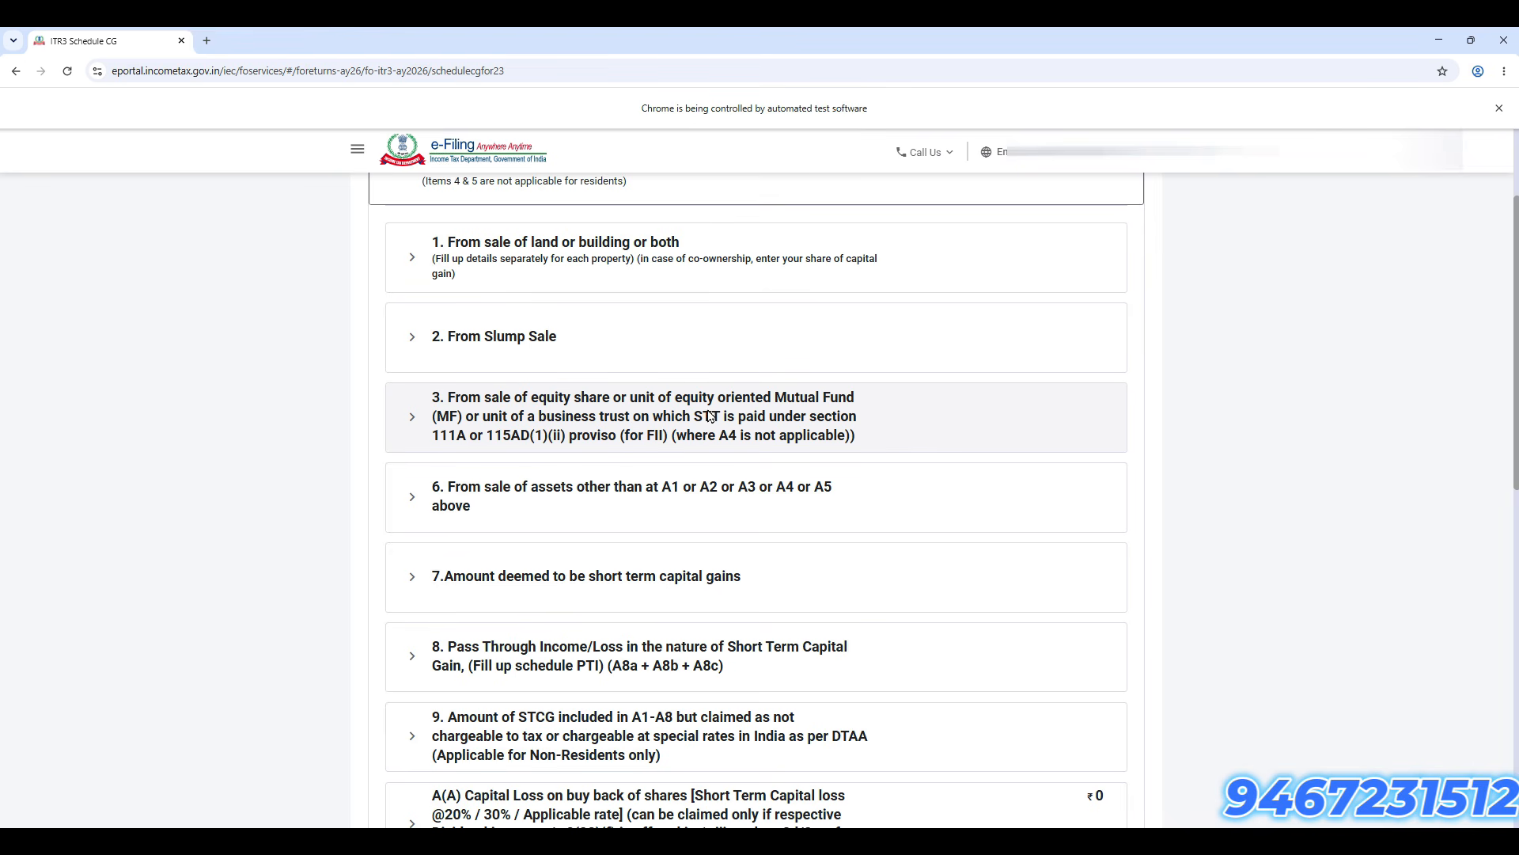
{"action": "left_click", "coordinate": [820, 419]}
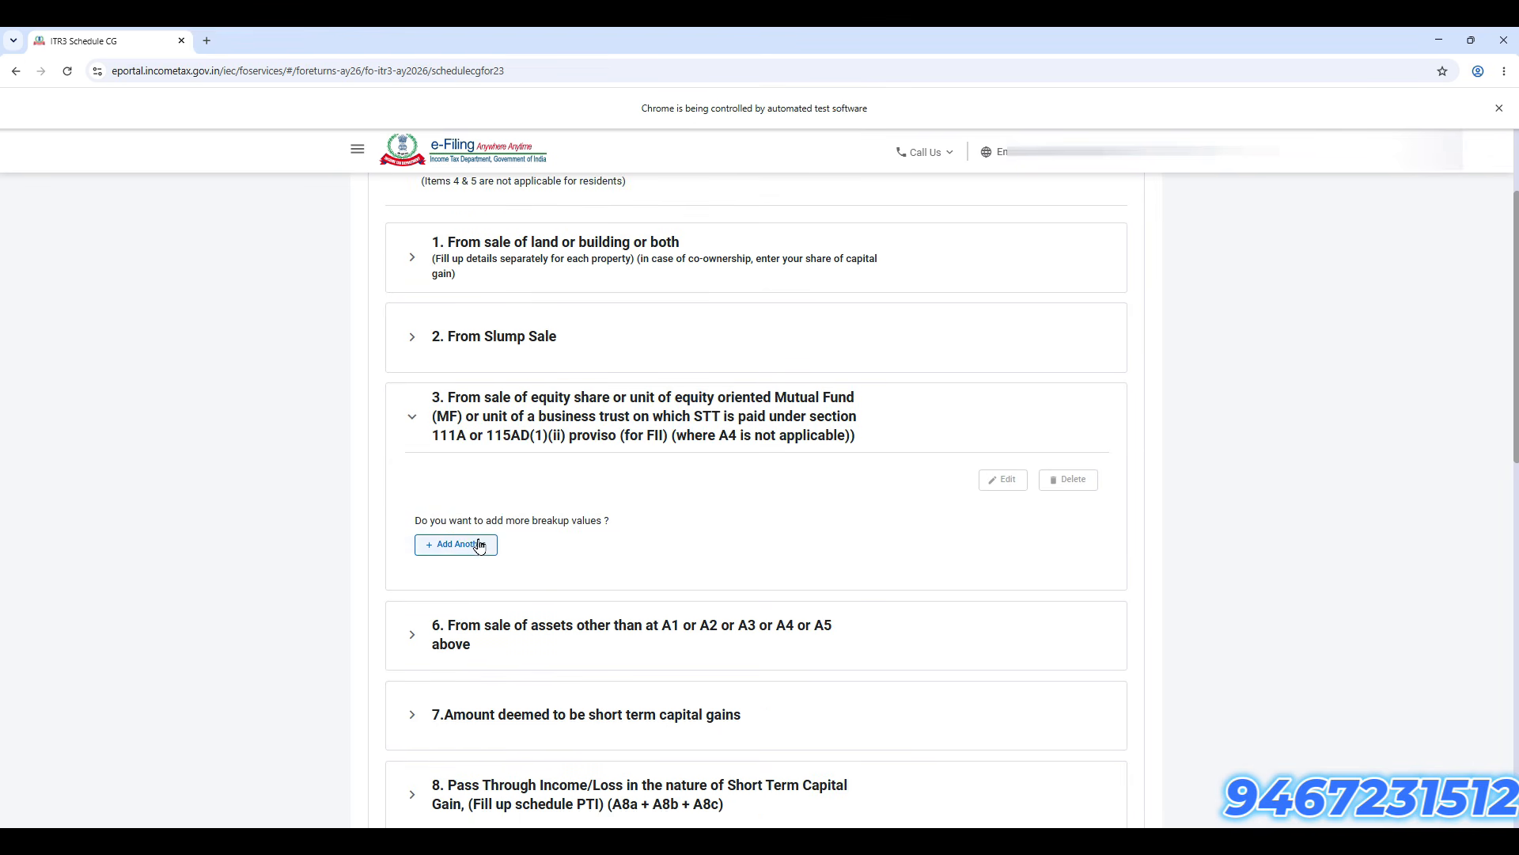
{"action": "left_click", "coordinate": [475, 544]}
{"action": "scroll", "coordinate": [806, 708], "scroll_direction": "down", "scroll_amount": 2}
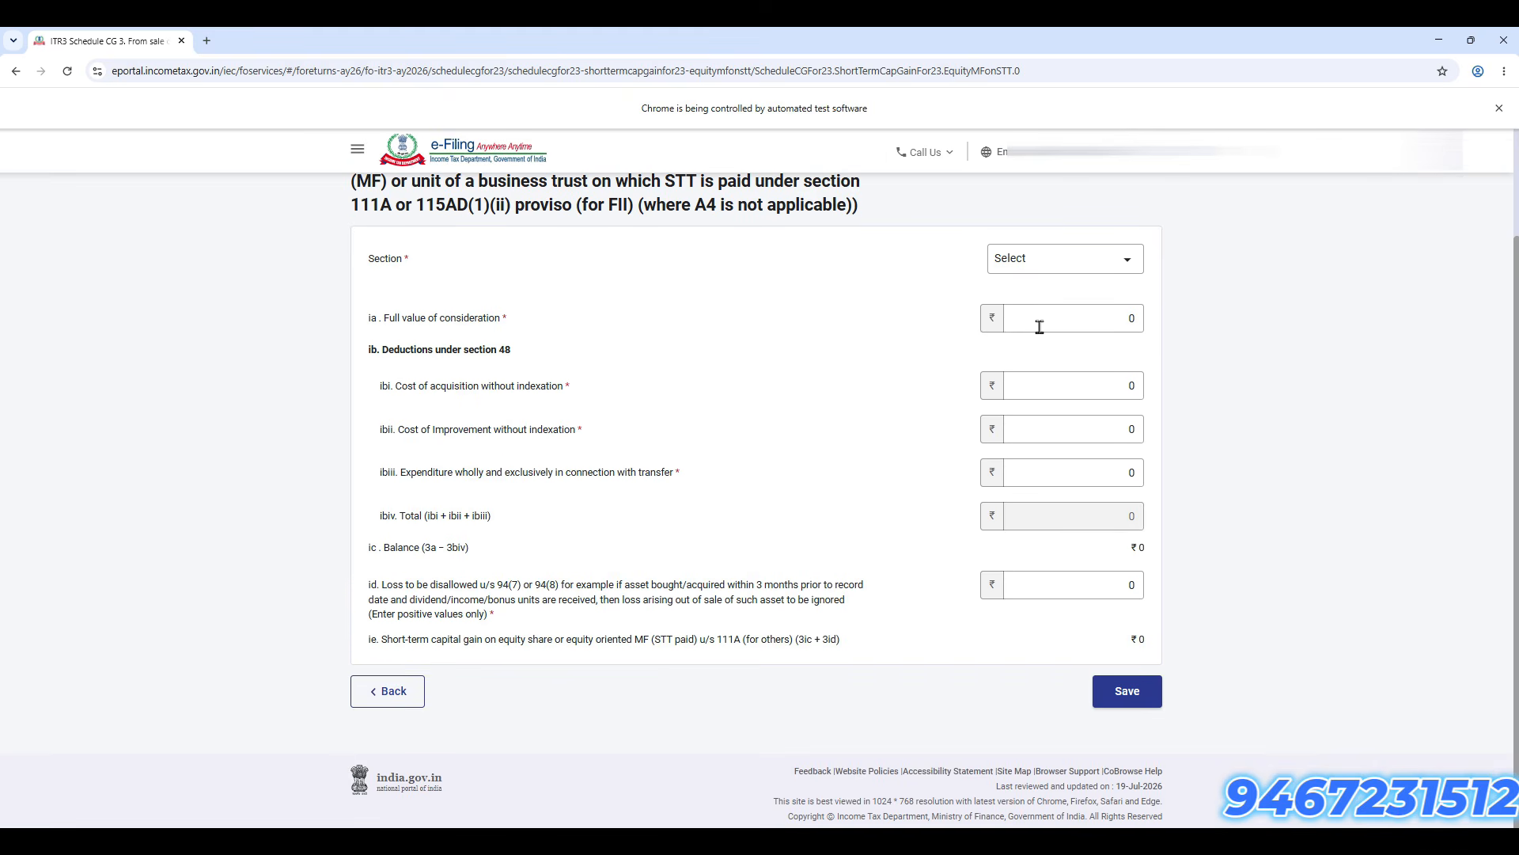
{"action": "left_click", "coordinate": [1071, 261]}
{"action": "left_click", "coordinate": [1067, 323]}
{"action": "left_click", "coordinate": [800, 325]}
{"action": "double_click", "coordinate": [1134, 319]}
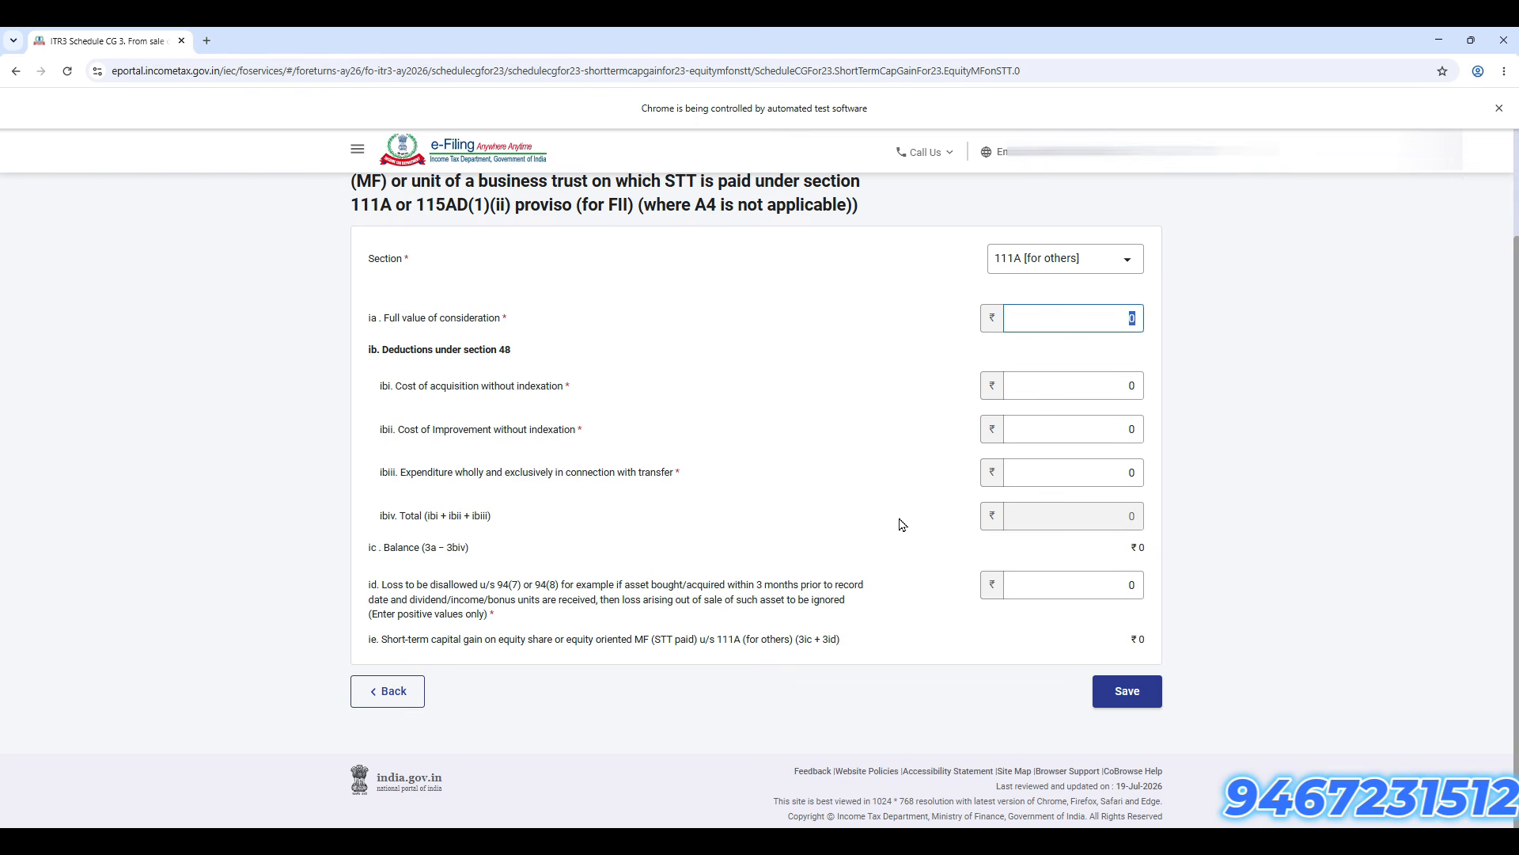
Step: Switch to the Balance Sheet 2025-26 workbook in Excel and clear the figures in F12:I12 of the Capital Gain sheet
{"action": "key", "text": "alt+Tab"}
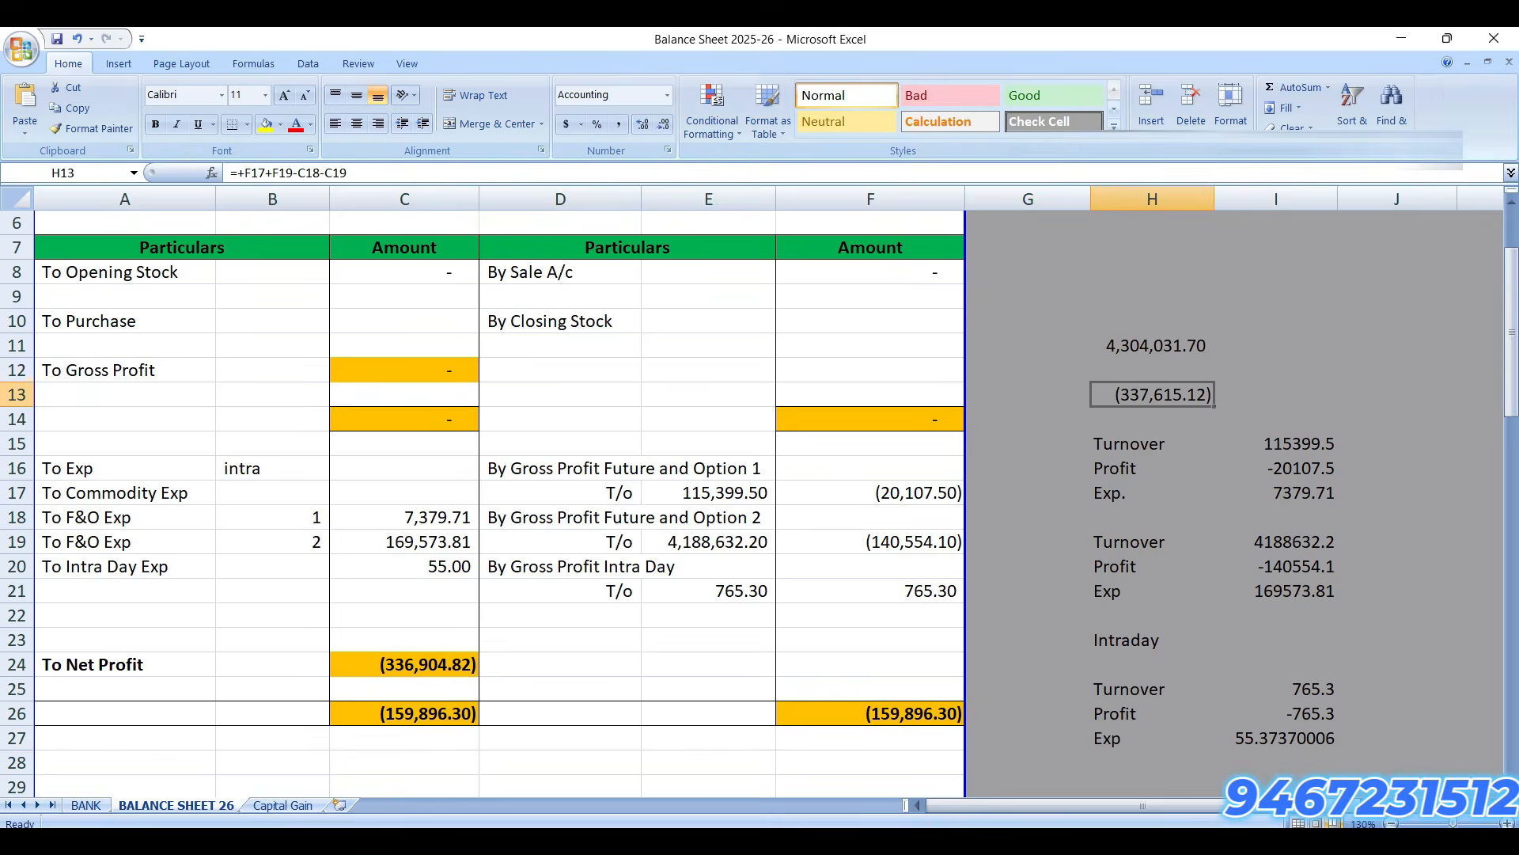
{"action": "left_click", "coordinate": [290, 813]}
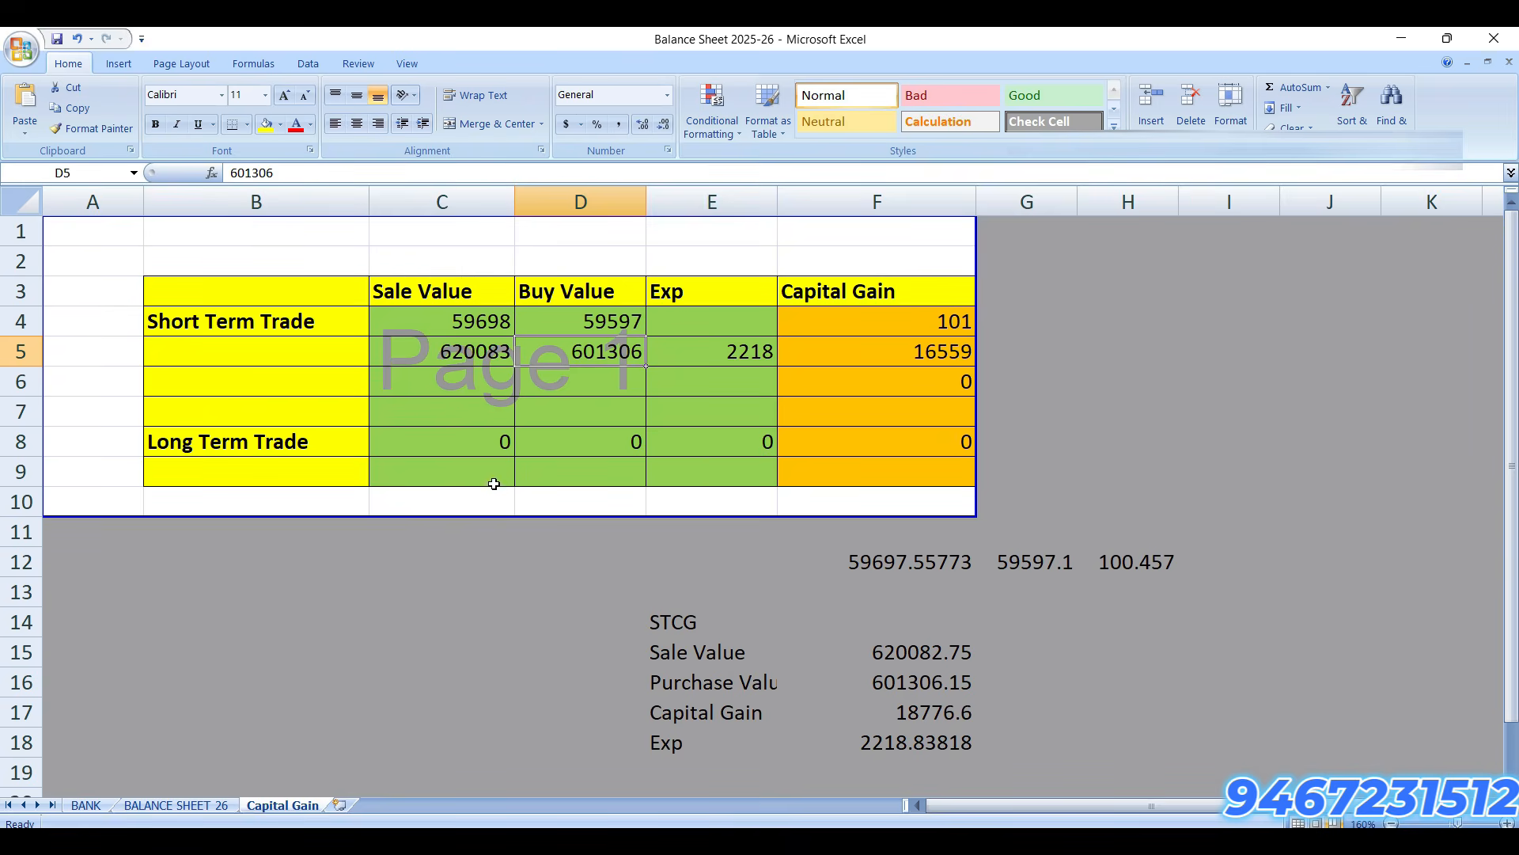
{"action": "left_click", "coordinate": [470, 552]}
{"action": "left_click_drag", "start_coordinate": [871, 569], "coordinate": [1195, 553]}
{"action": "key", "text": "Delete"}
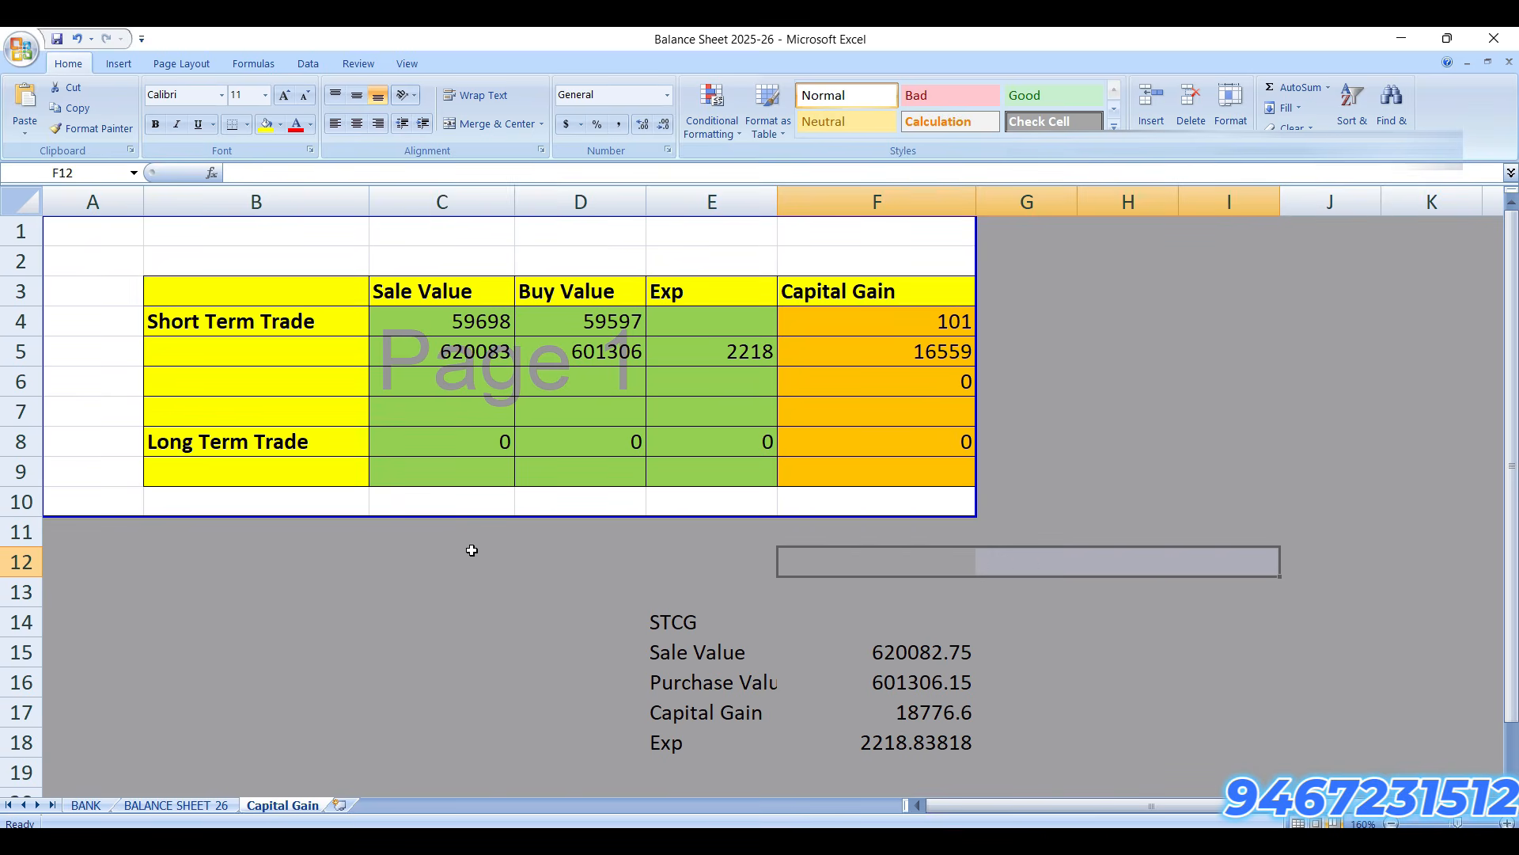
Step: Total the two short-term sale values in cell C12 by adding C4 and C5
{"action": "left_click", "coordinate": [444, 566]}
{"action": "type", "text": "+"}
{"action": "left_click", "coordinate": [464, 326]}
{"action": "type", "text": "+"}
{"action": "left_click", "coordinate": [466, 350]}
{"action": "key", "text": "Return"}
Step: Copy the sum formula from C12 into D12, E12 and F12 to total the buy value, expense and capital gain
{"action": "left_click", "coordinate": [477, 554]}
{"action": "key", "text": "ctrl+c"}
{"action": "left_click", "coordinate": [606, 565]}
{"action": "key", "text": "ctrl+v"}
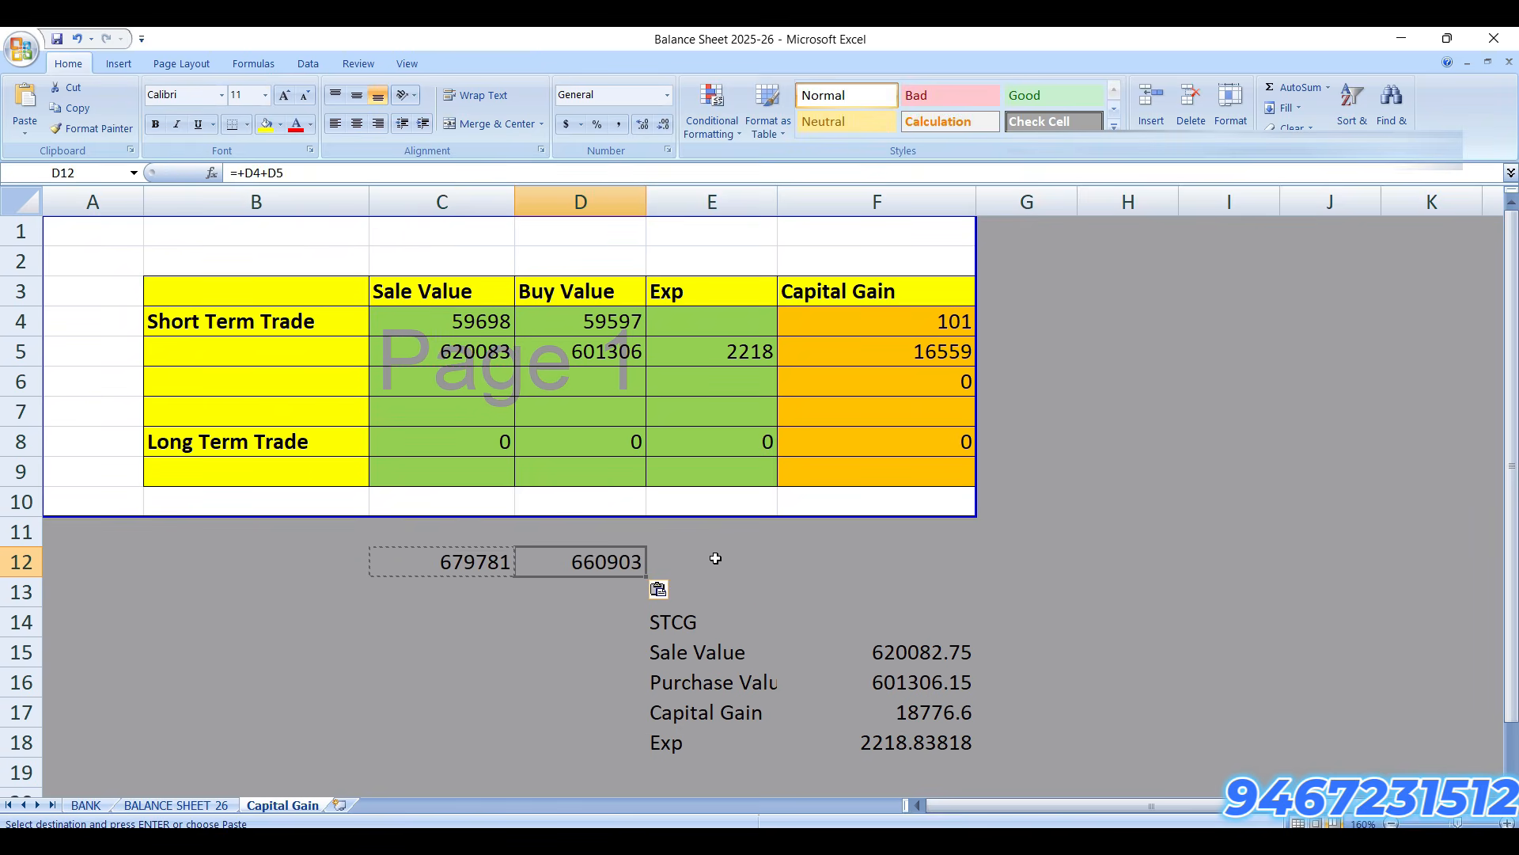
{"action": "left_click", "coordinate": [715, 562]}
{"action": "key", "text": "ctrl+v"}
{"action": "left_click", "coordinate": [899, 566]}
{"action": "key", "text": "ctrl+v"}
{"action": "key", "text": "Escape"}
{"action": "left_click", "coordinate": [464, 566]}
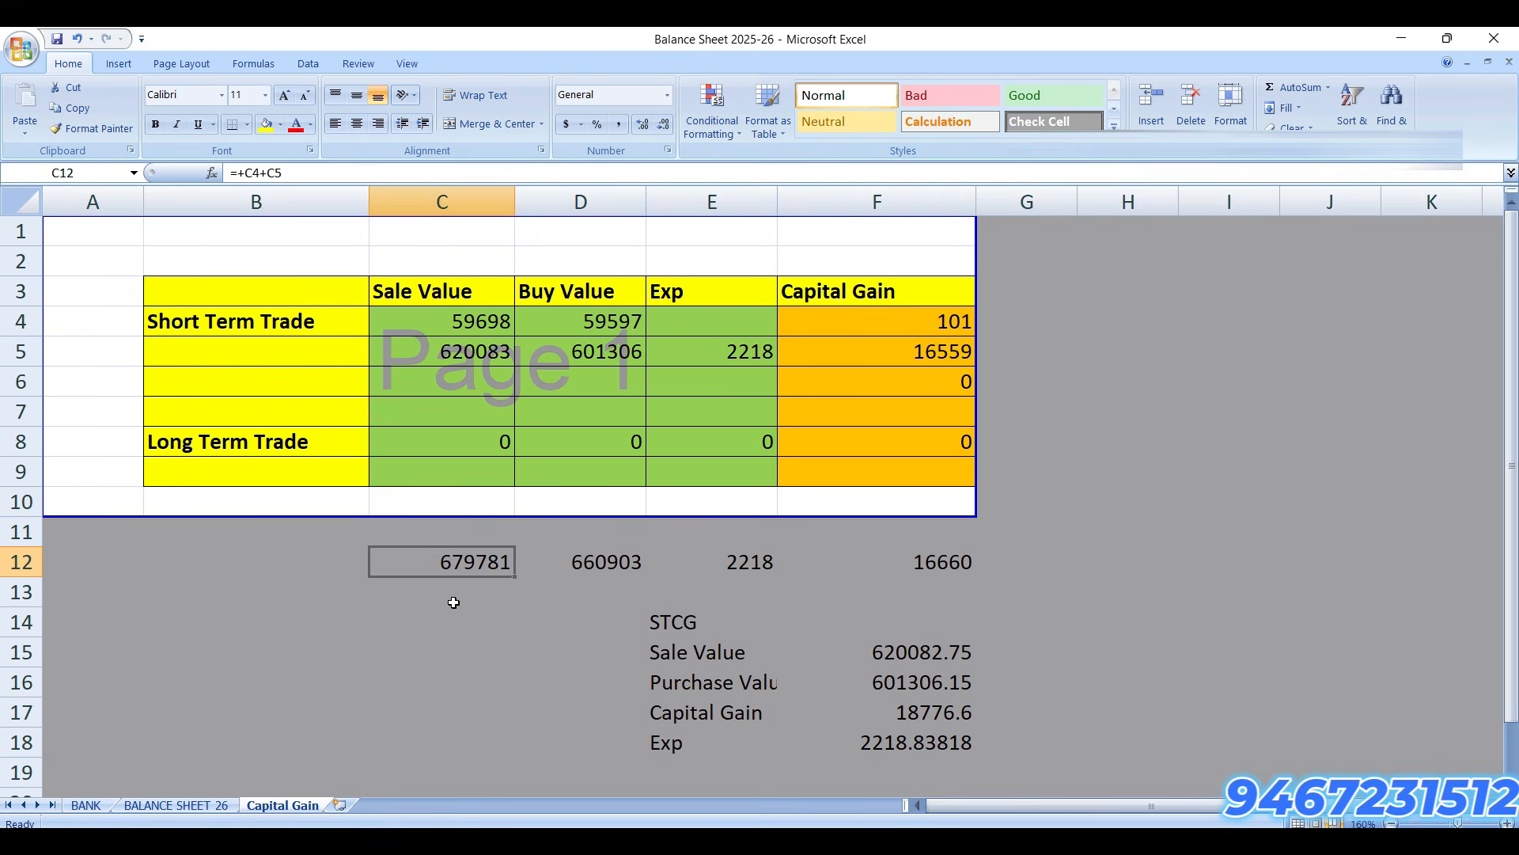
Step: Back in the income tax portal, enter 679781 as full value of consideration and 660903 as cost of acquisition, using the sheet totals
{"action": "key", "text": "alt+Tab"}
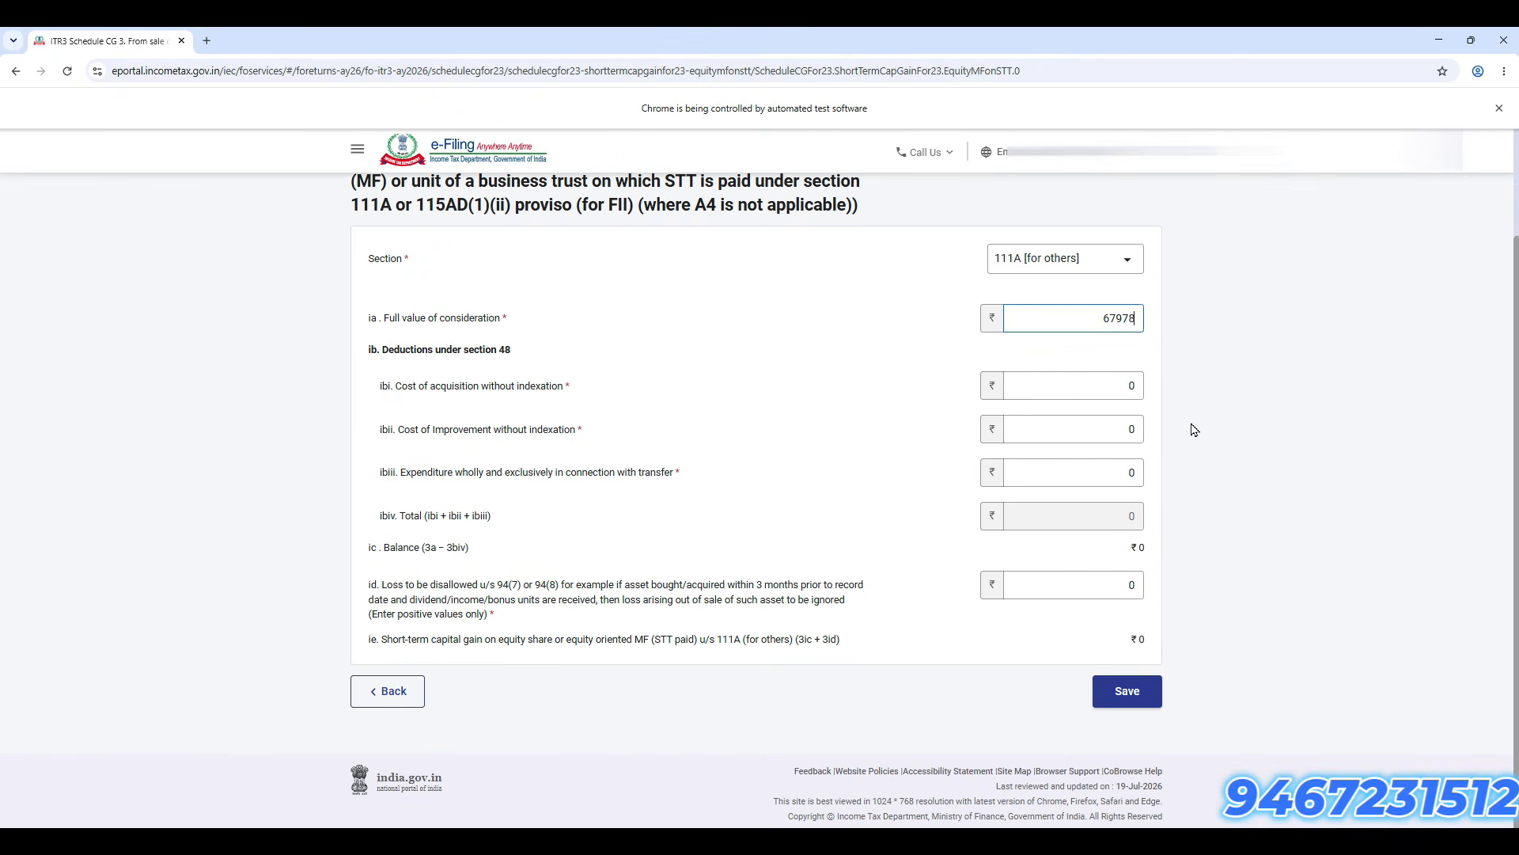
{"action": "key", "text": "Tab"}
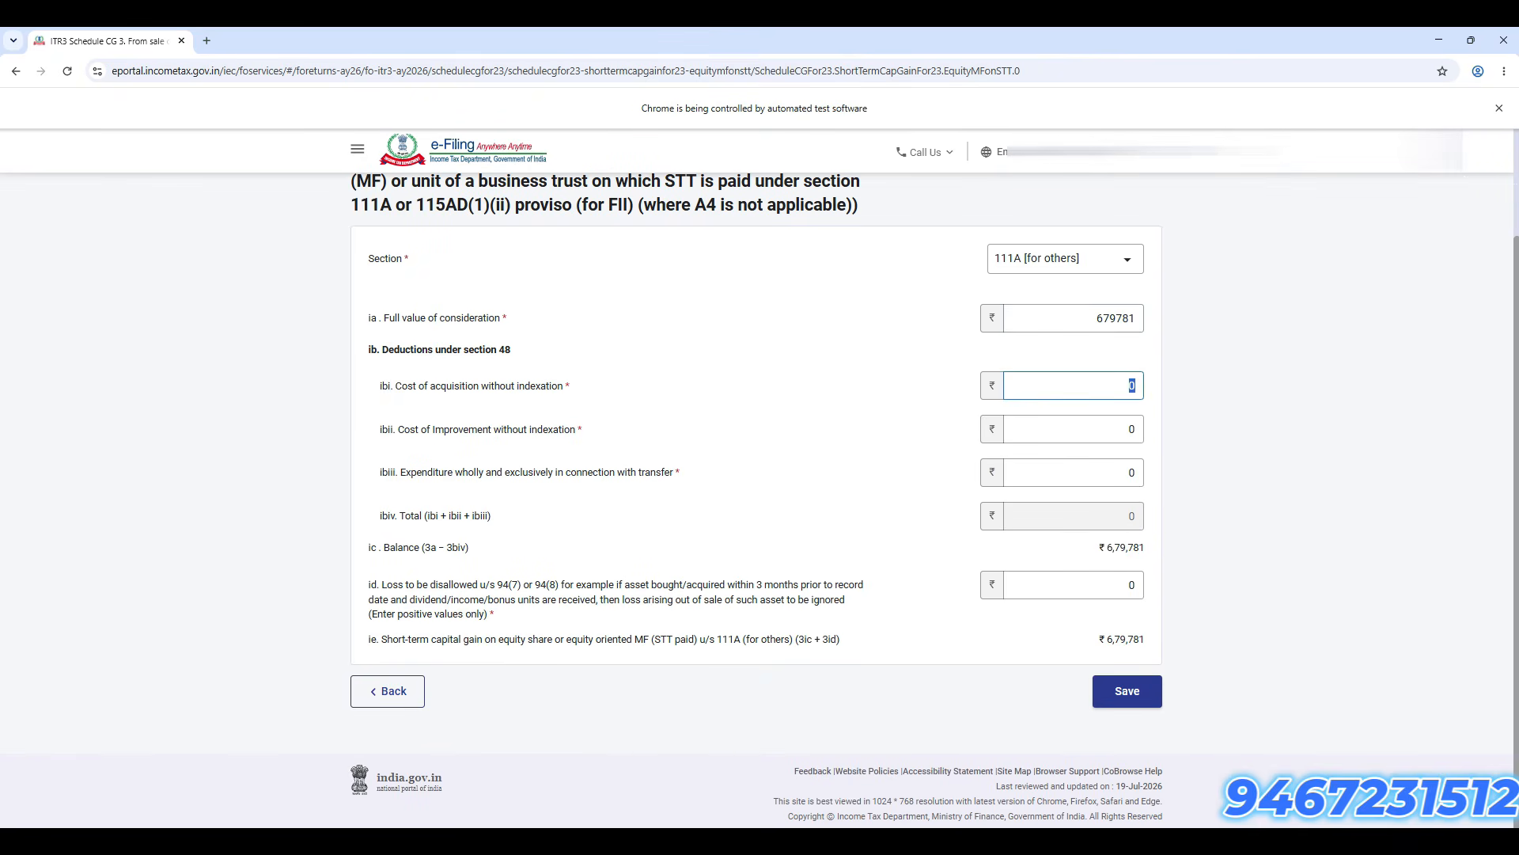
{"action": "key", "text": "alt+Tab"}
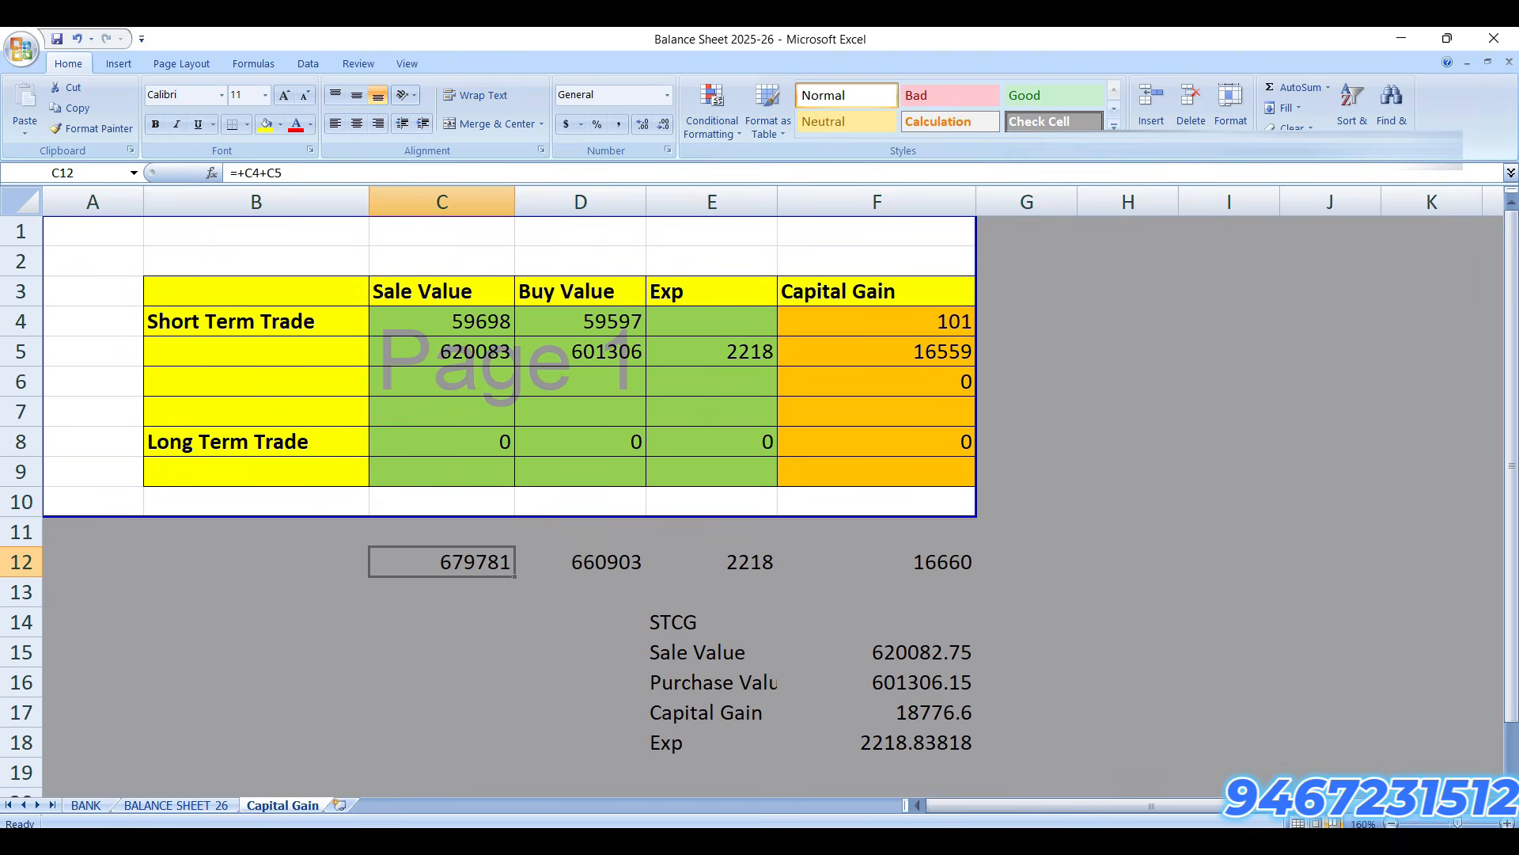
{"action": "key", "text": "alt+Tab"}
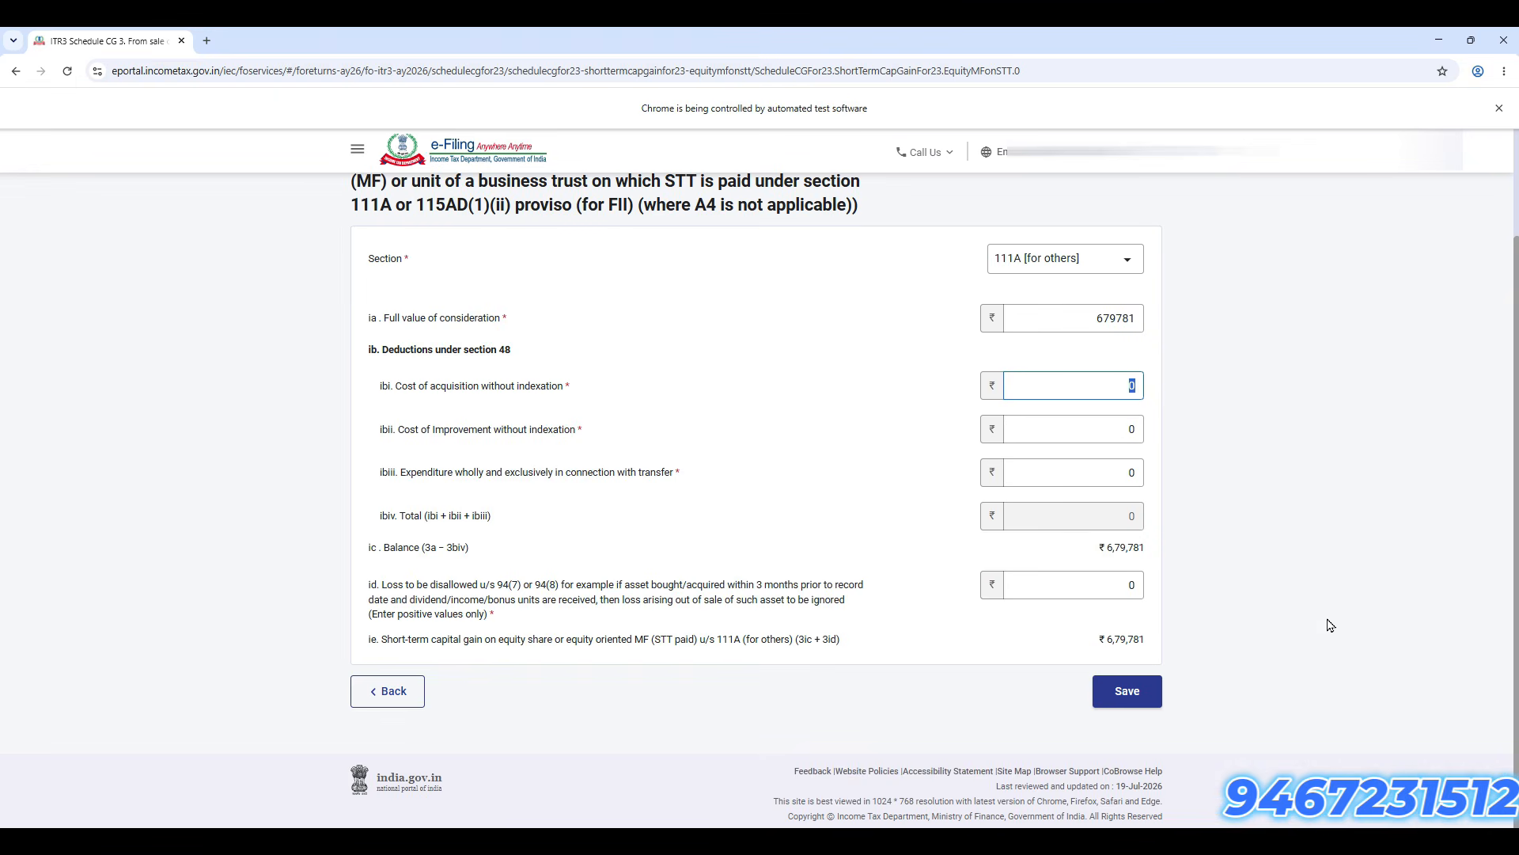
{"action": "type", "text": "660903"}
{"action": "key", "text": "Tab"}
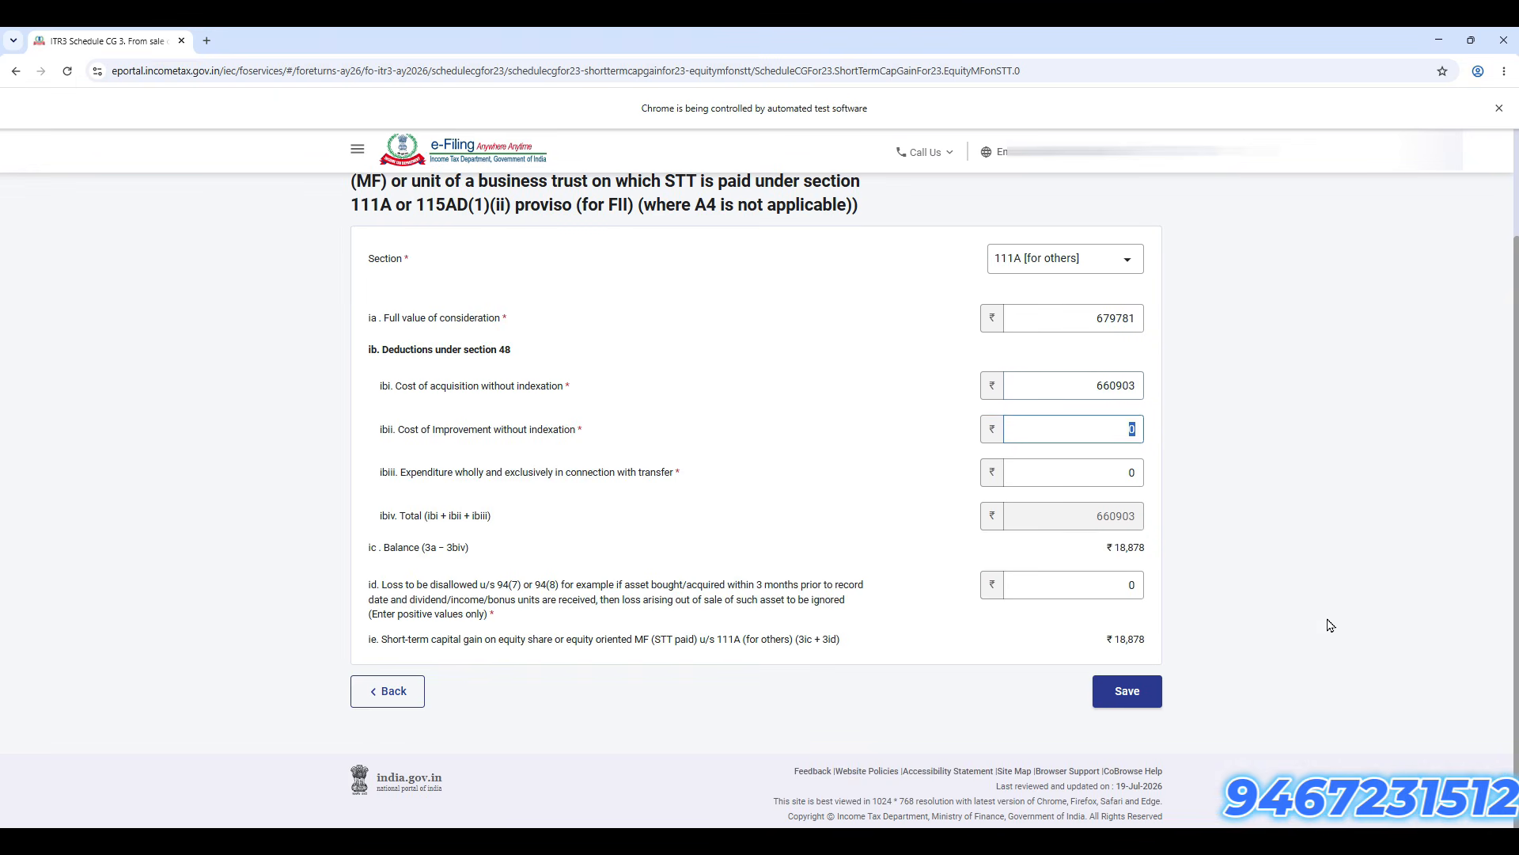
Step: Leave the cost of improvement at 0 and enter the sheet's expense total, 2218, as expenditure in connection with transfer
{"action": "key", "text": "Tab"}
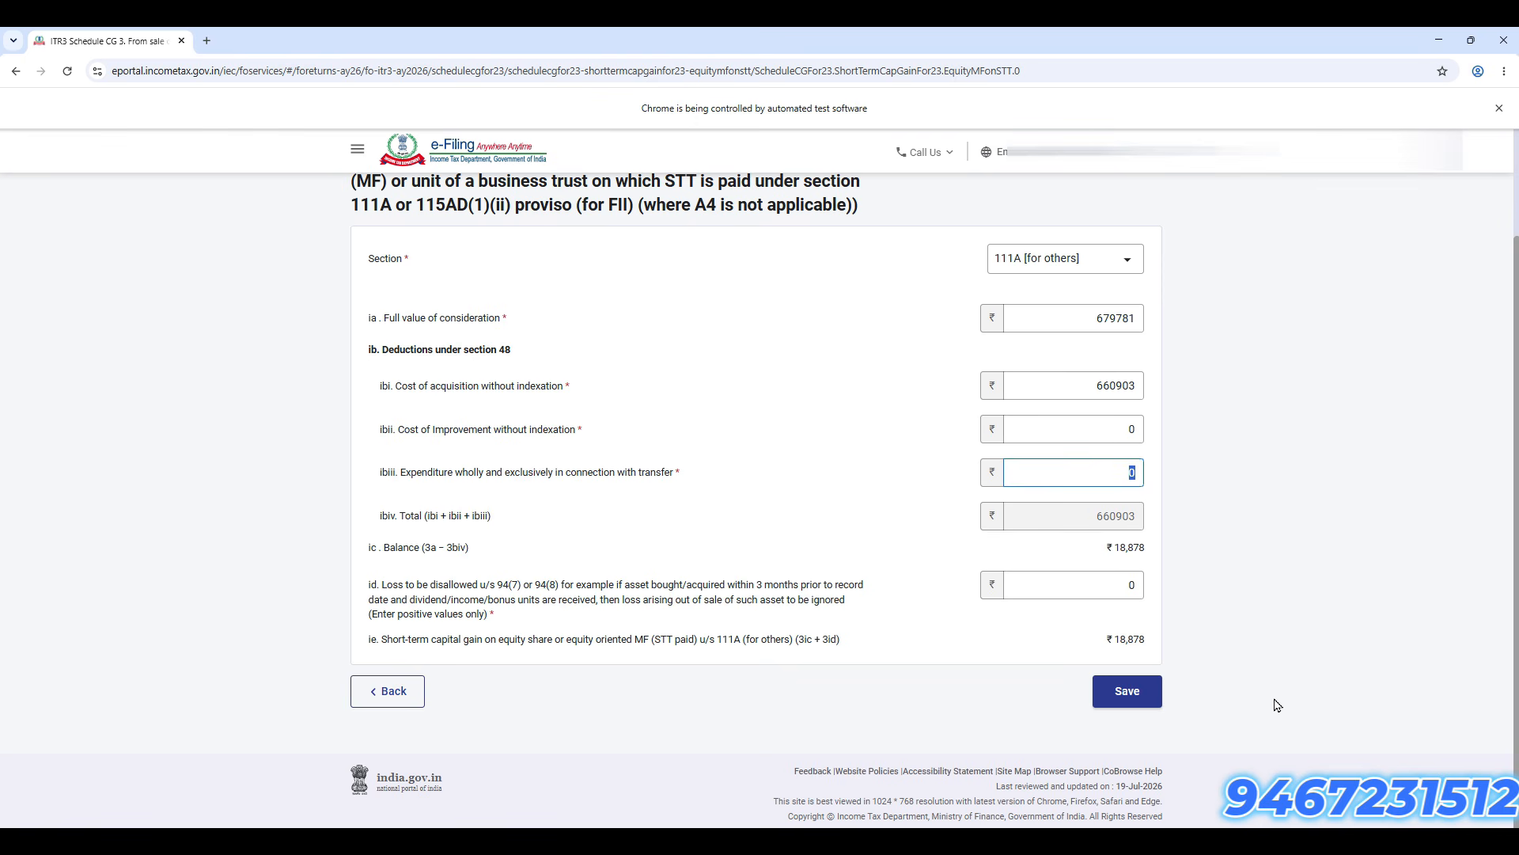
{"action": "key", "text": "alt+Tab"}
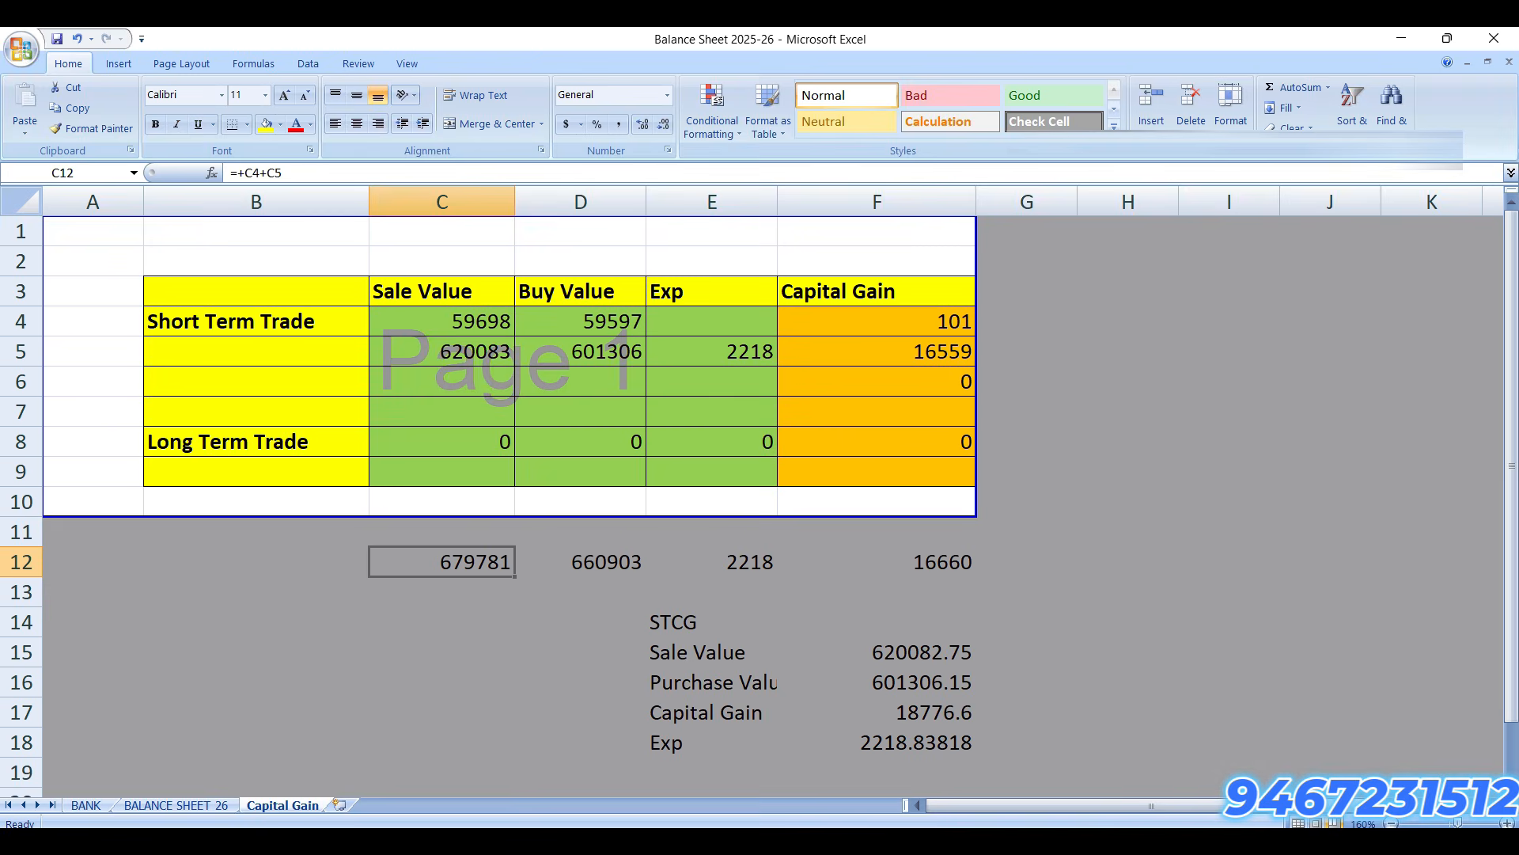
{"action": "key", "text": "alt+Tab"}
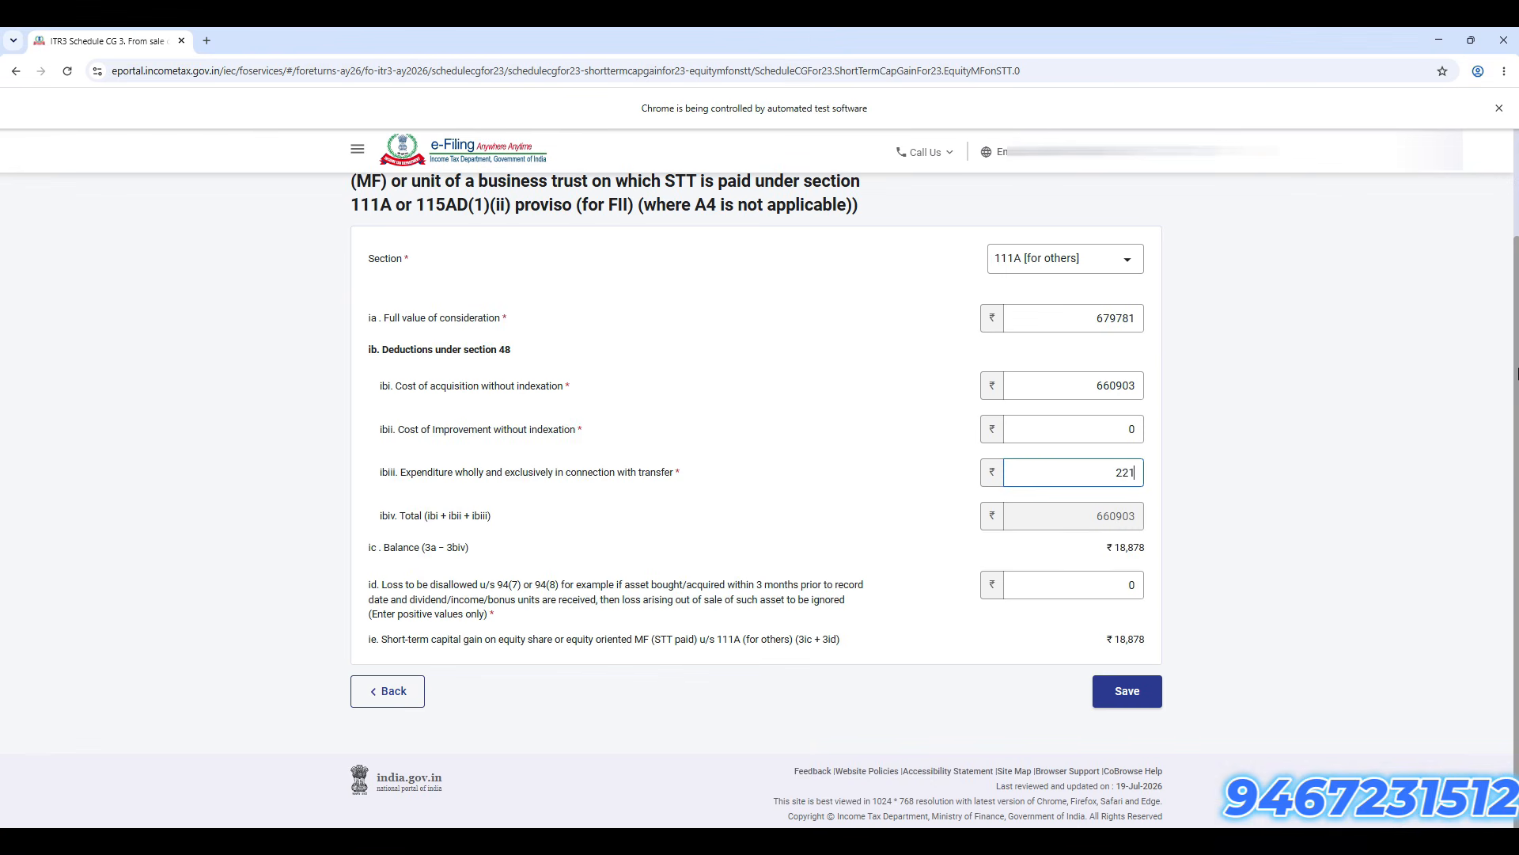
{"action": "key", "text": "Tab"}
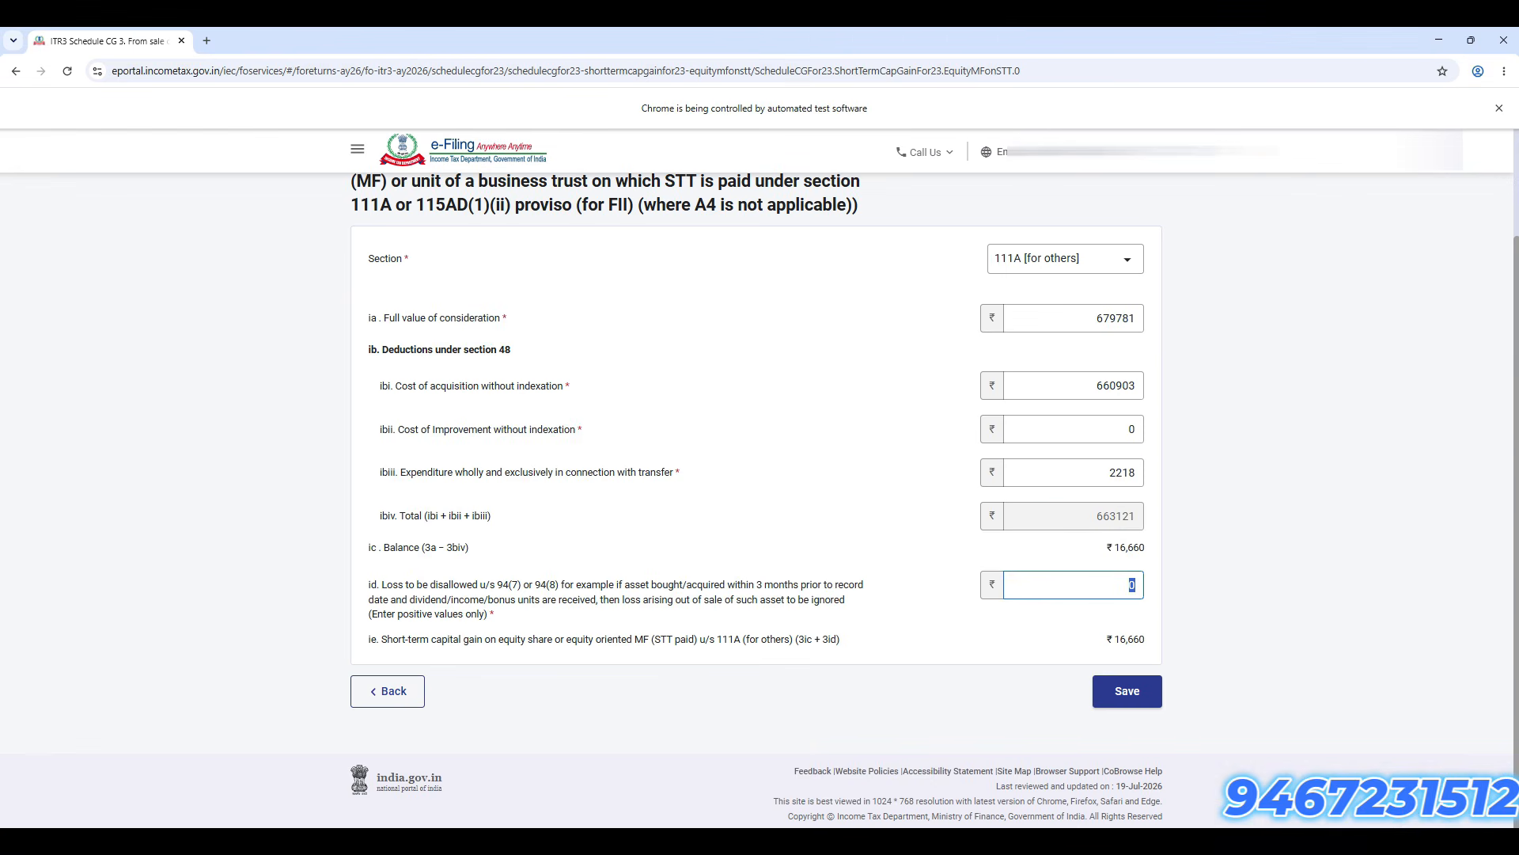
Step: Compare the computed short-term gain with the Capital Gain sheet's total in F12, and save the section 111A entry
{"action": "left_click", "coordinate": [1136, 839]}
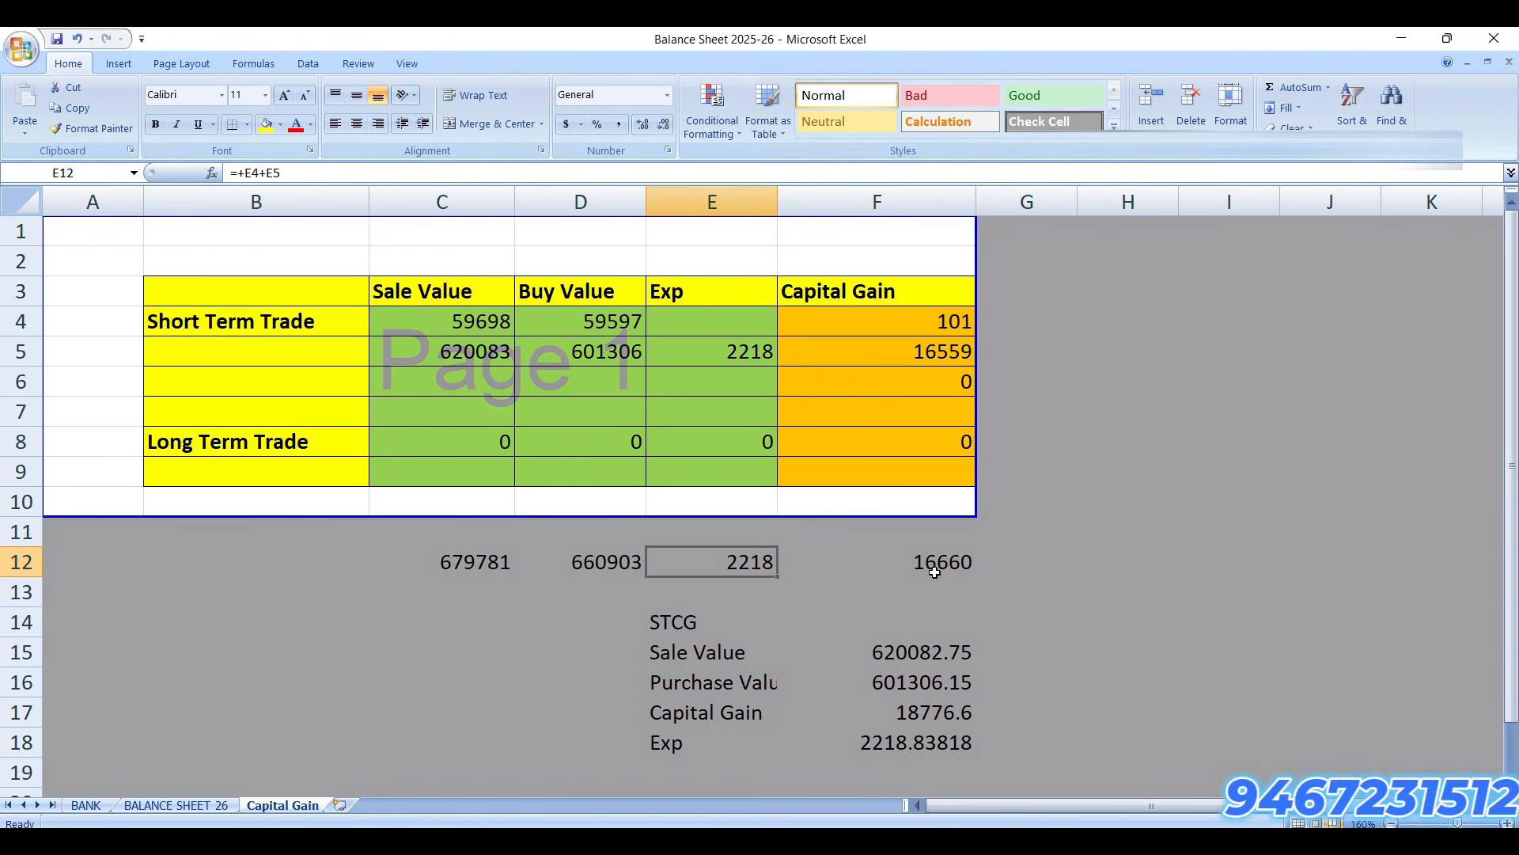
{"action": "left_click", "coordinate": [935, 571]}
{"action": "left_click", "coordinate": [1152, 840]}
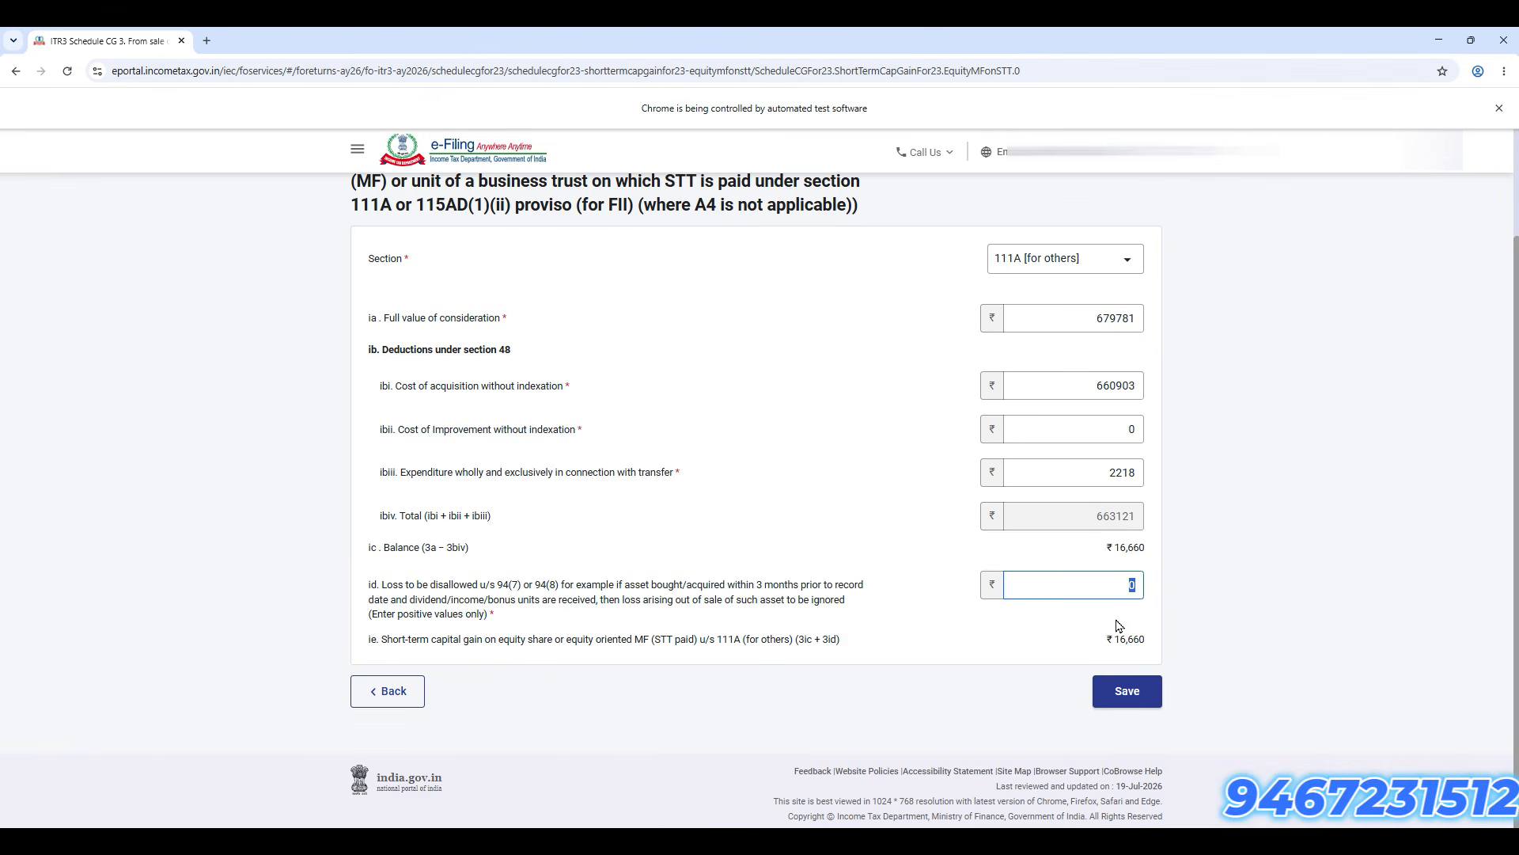
{"action": "left_click", "coordinate": [1149, 702]}
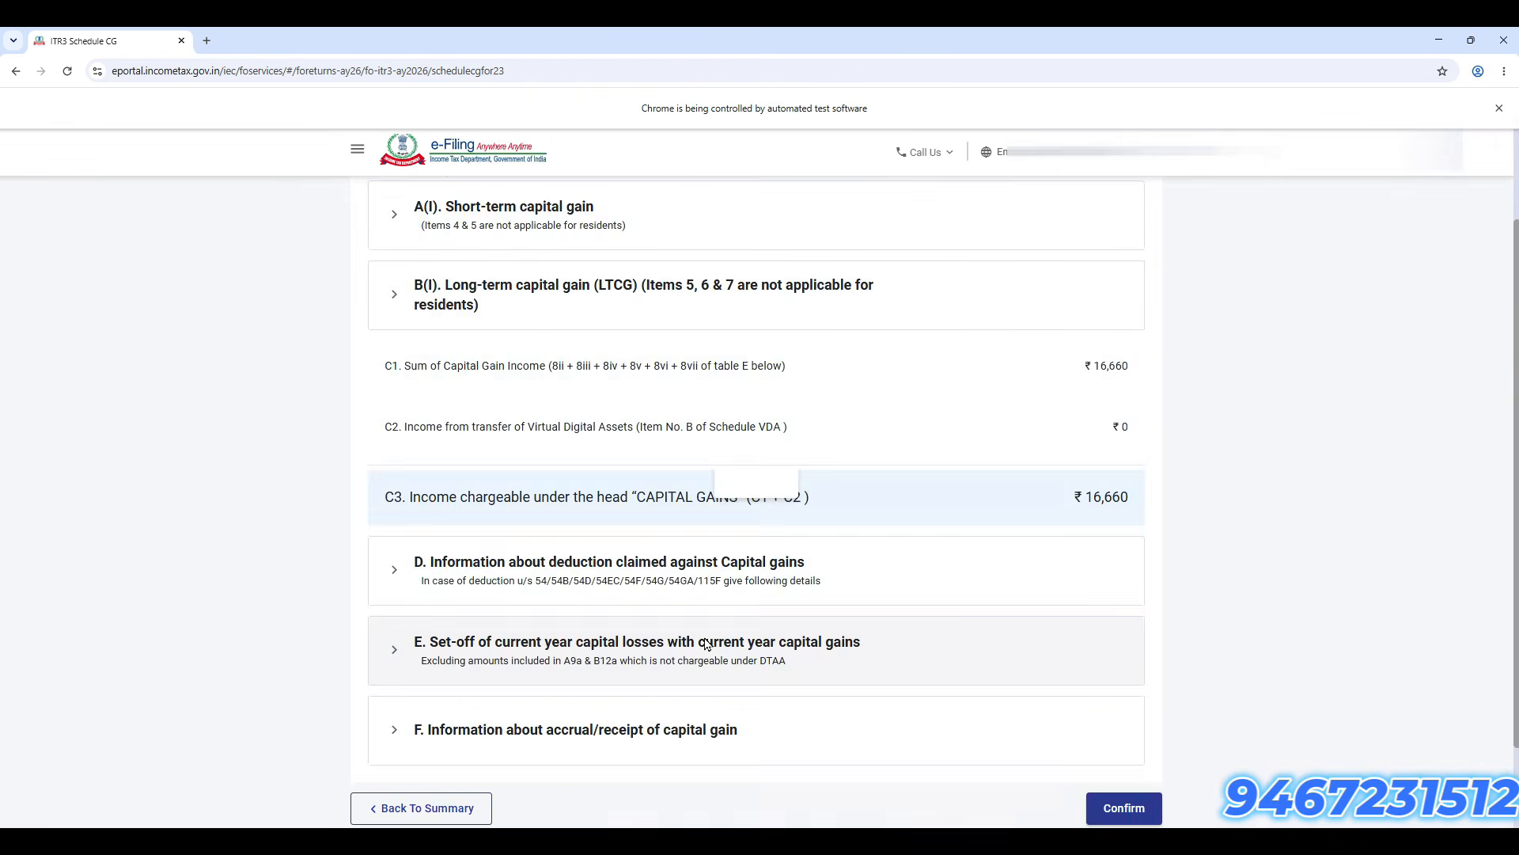
Step: Confirm Schedule CG and look through the return summary for schedules still awaiting confirmation
{"action": "scroll", "coordinate": [920, 630], "scroll_direction": "down", "scroll_amount": 11}
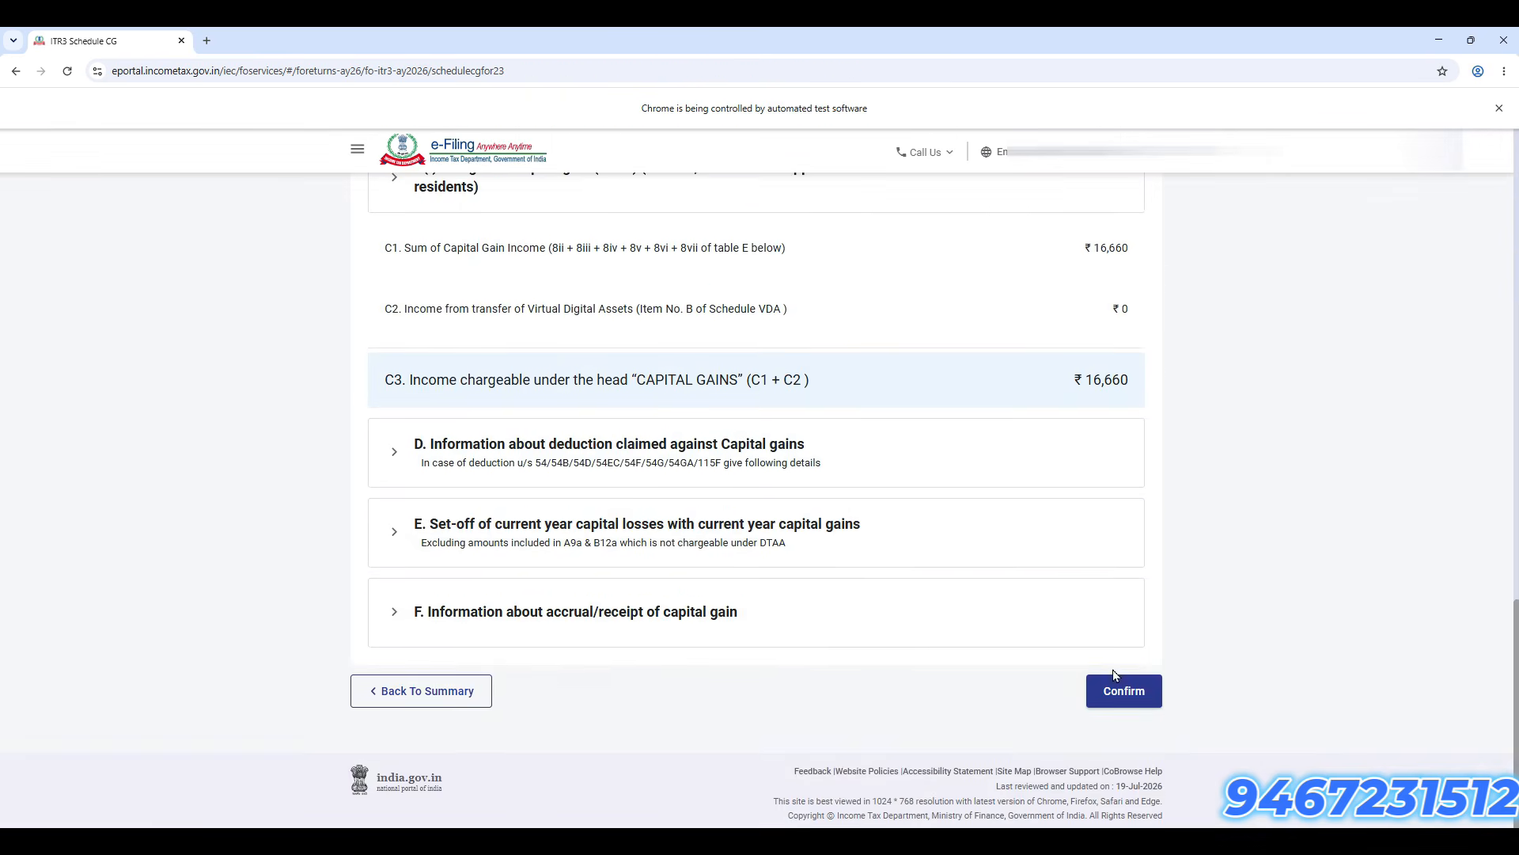
{"action": "left_click", "coordinate": [1122, 692]}
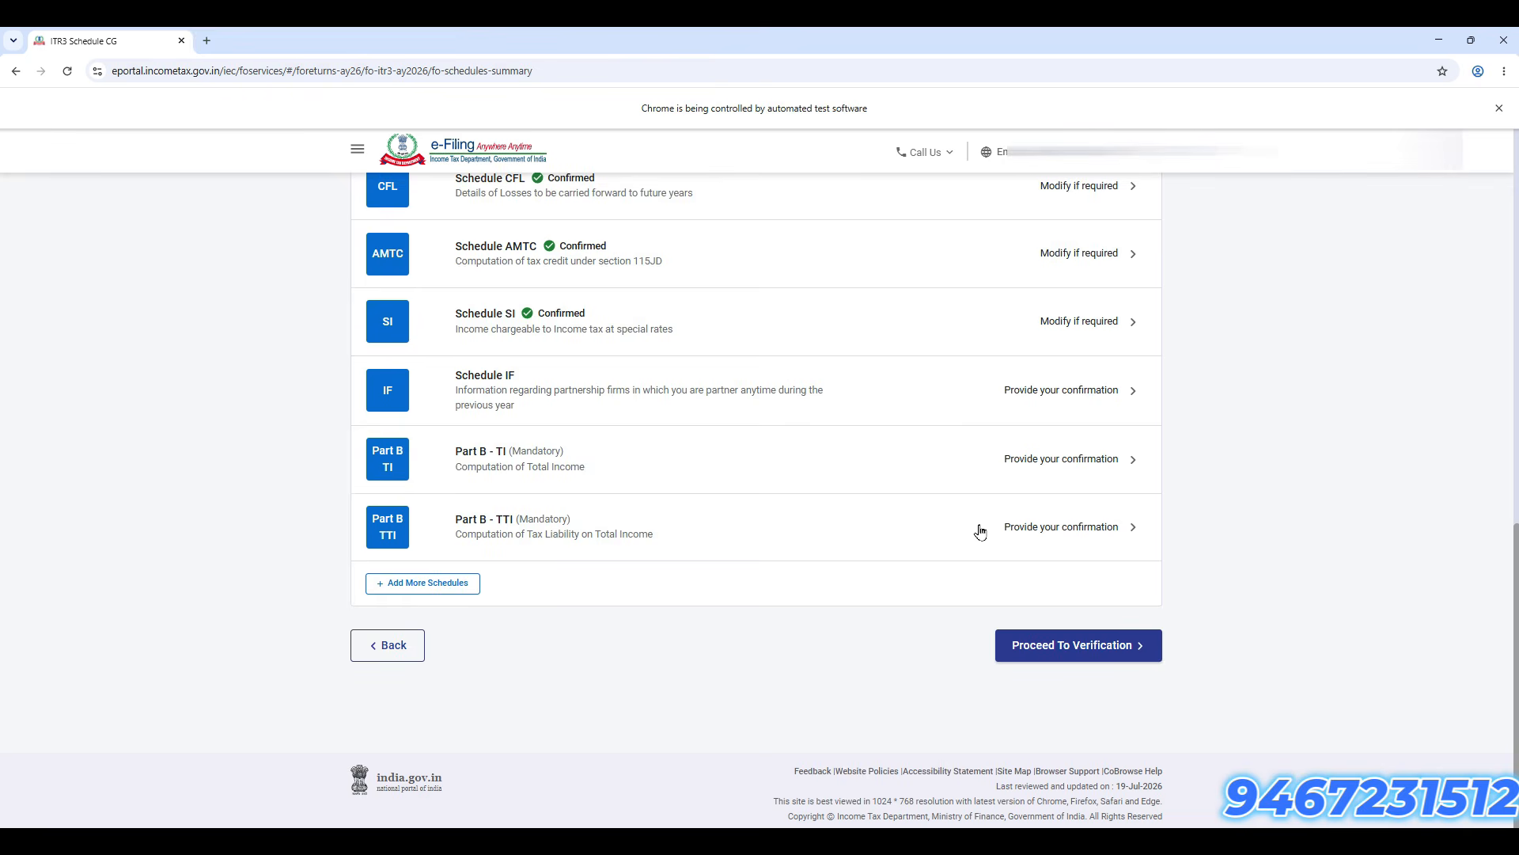
{"action": "scroll", "coordinate": [831, 495], "scroll_direction": "up", "scroll_amount": 4}
{"action": "scroll", "coordinate": [827, 494], "scroll_direction": "up", "scroll_amount": 5}
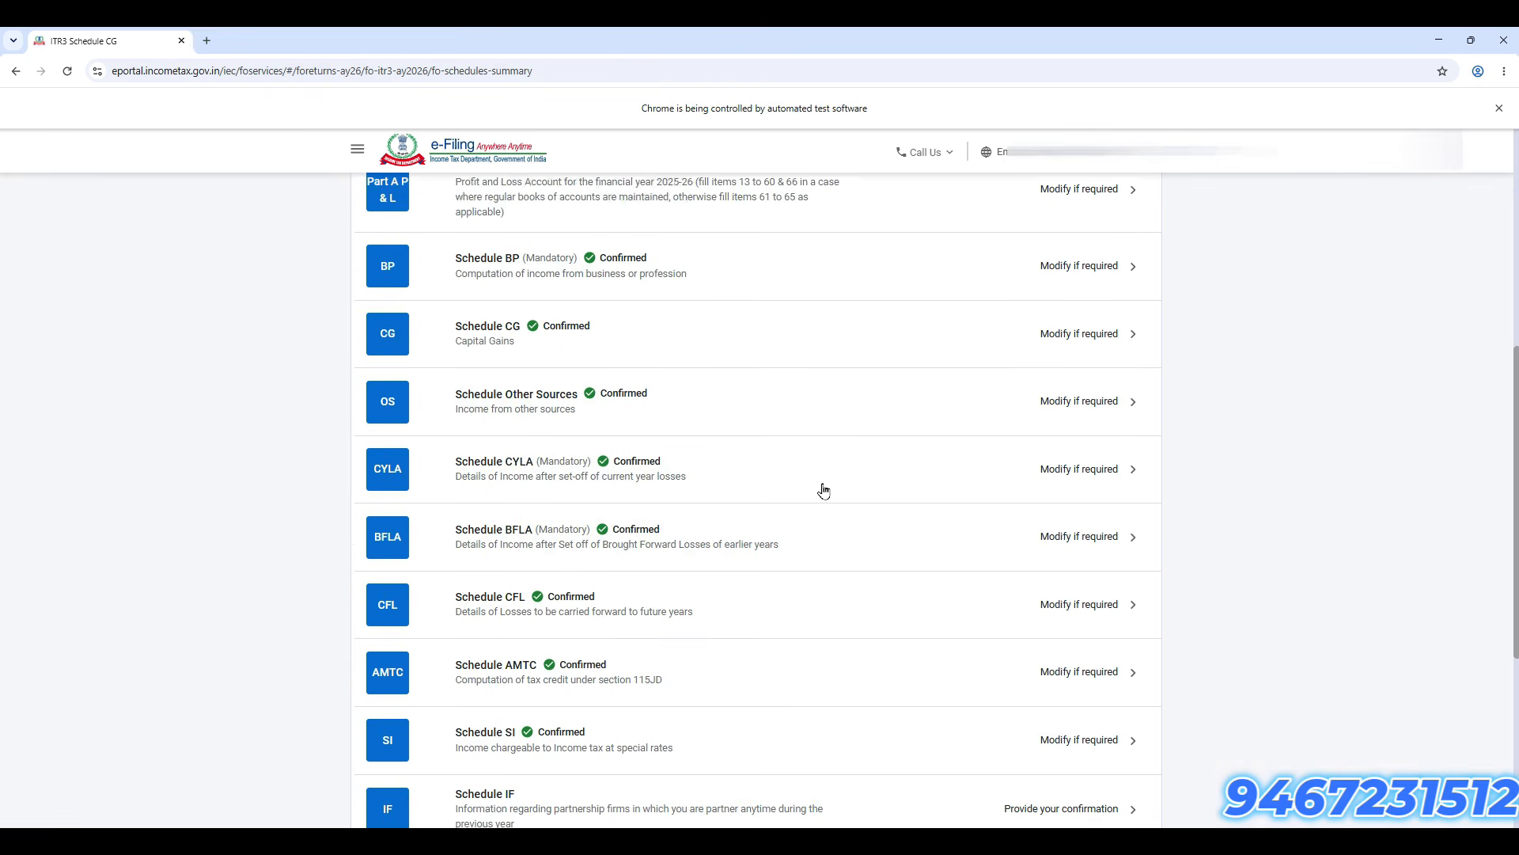
{"action": "scroll", "coordinate": [811, 481], "scroll_direction": "up", "scroll_amount": 4}
{"action": "scroll", "coordinate": [812, 480], "scroll_direction": "down", "scroll_amount": 10}
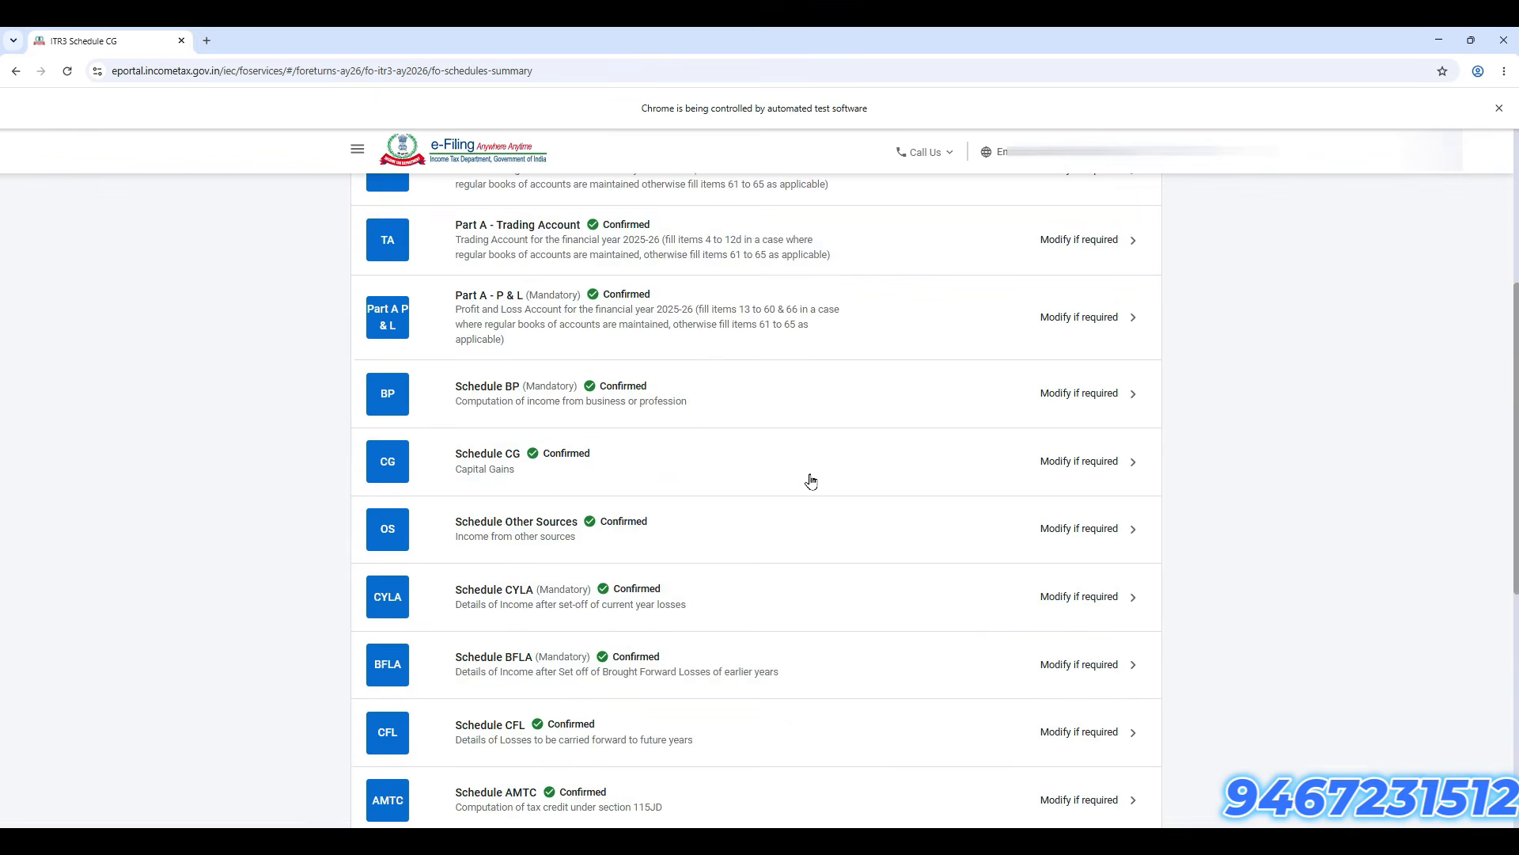
{"action": "scroll", "coordinate": [811, 480], "scroll_direction": "down", "scroll_amount": 2}
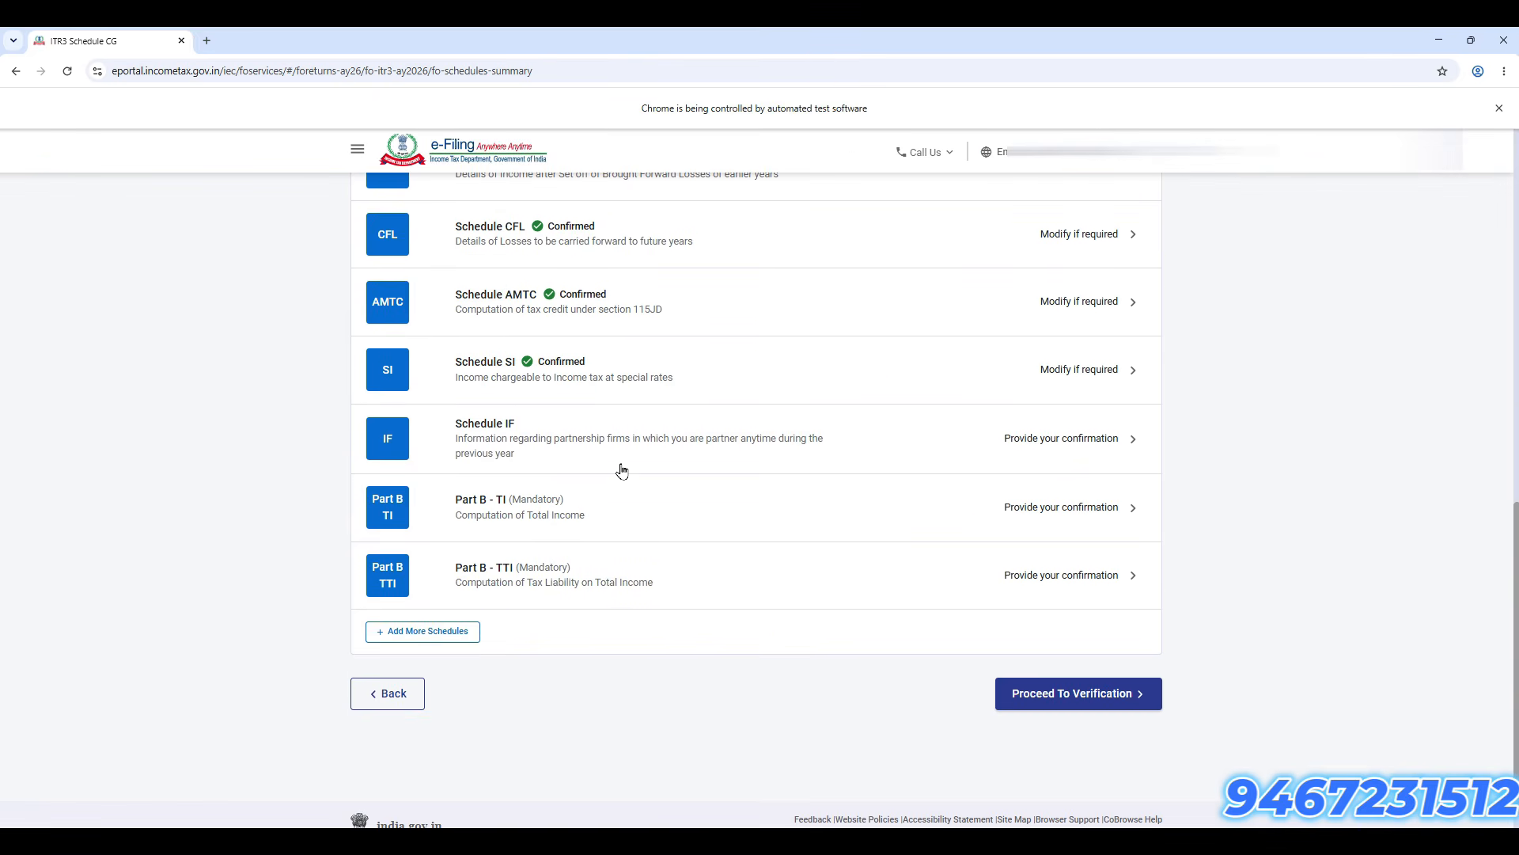
Step: Delete the listed partnership firm from Schedule IF and confirm the schedule
{"action": "left_click", "coordinate": [771, 453]}
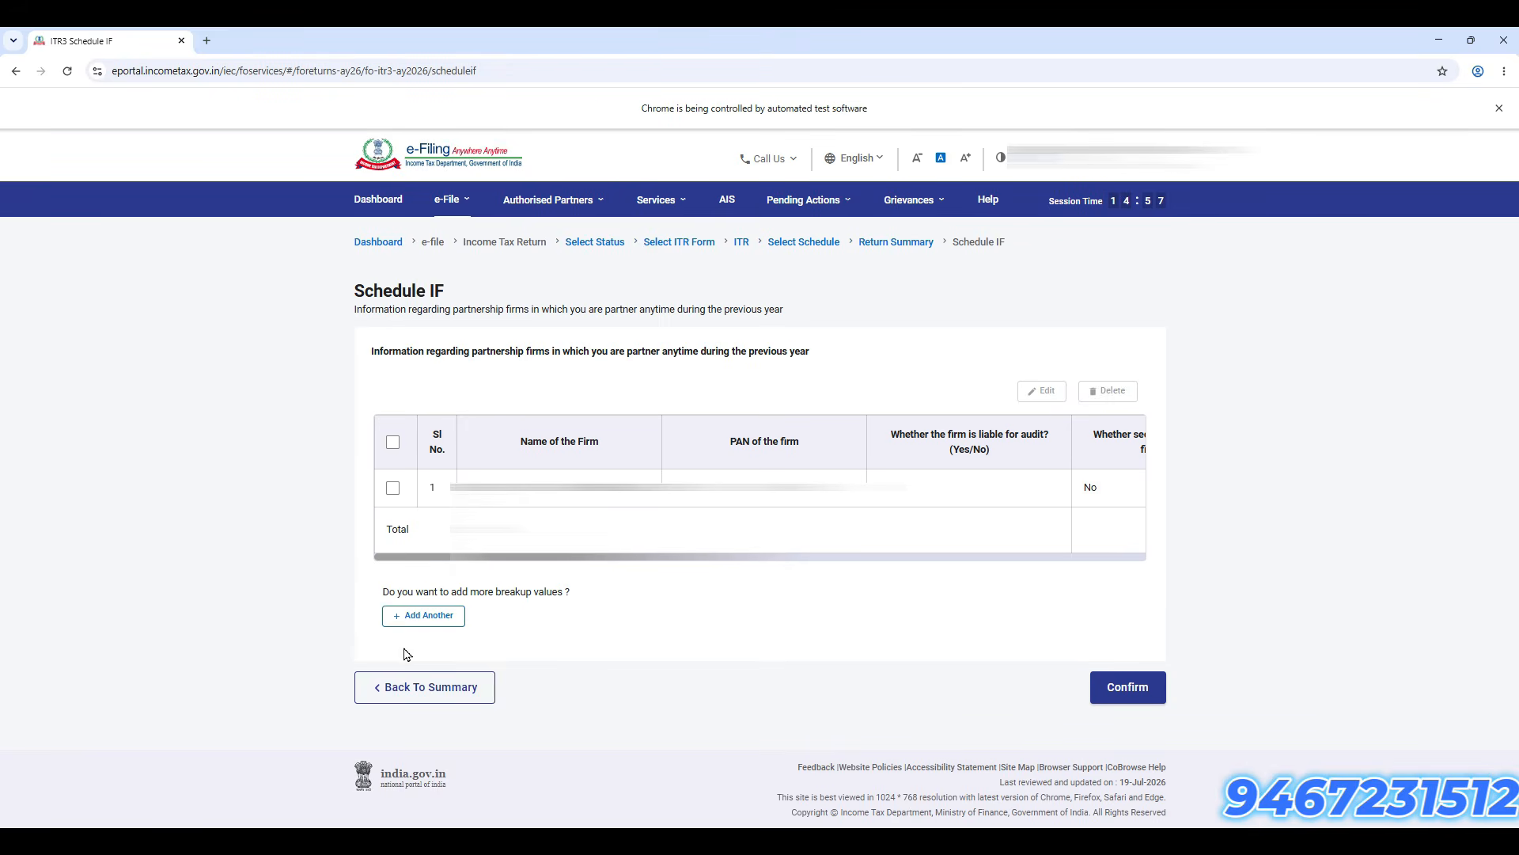
{"action": "left_click", "coordinate": [393, 489]}
{"action": "left_click", "coordinate": [1109, 391]}
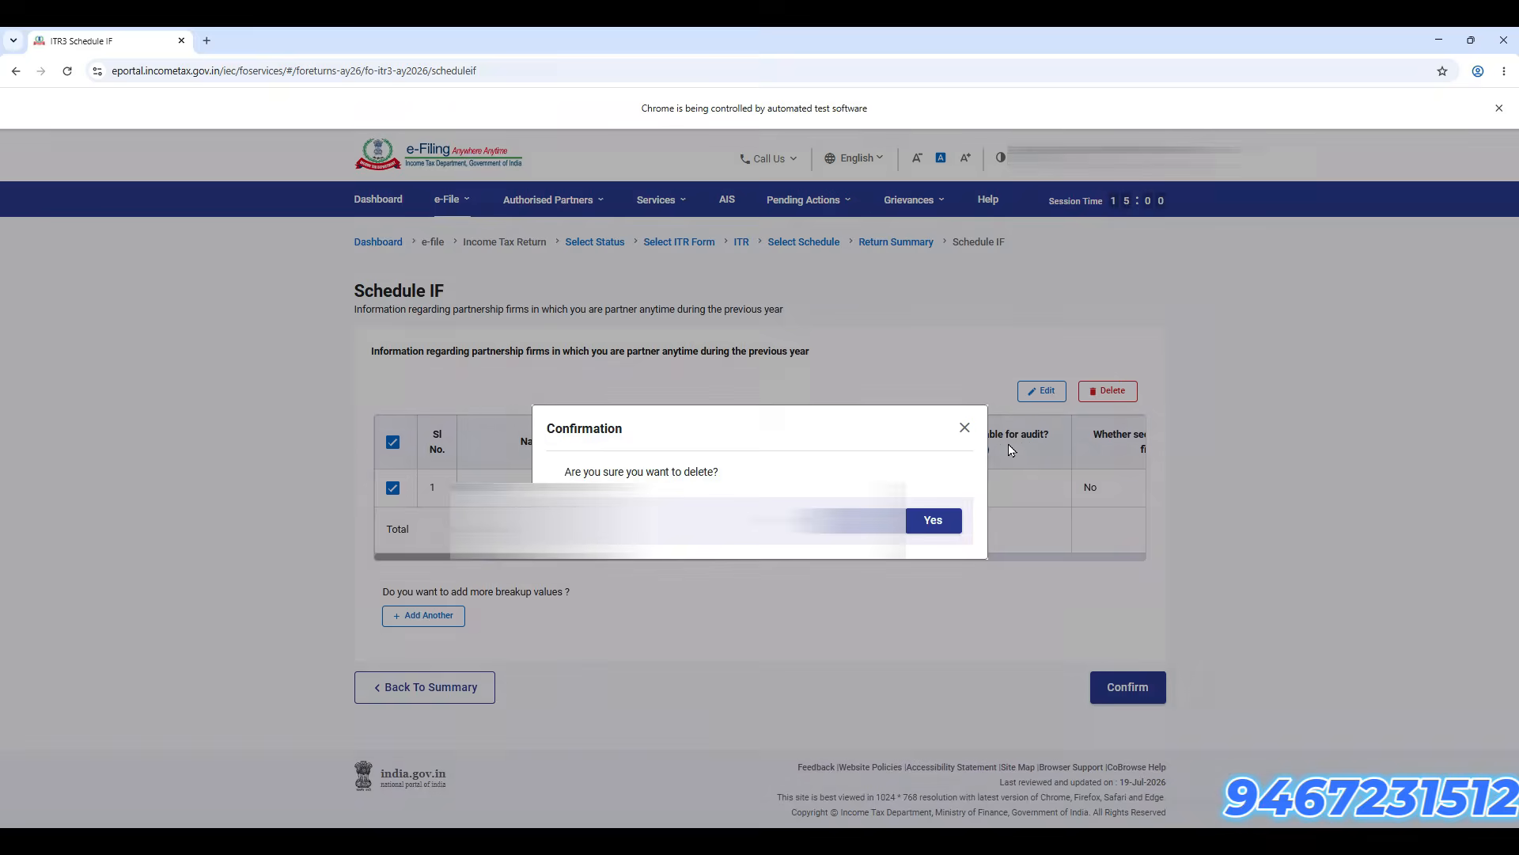
{"action": "left_click", "coordinate": [938, 524]}
{"action": "left_click", "coordinate": [1138, 489]}
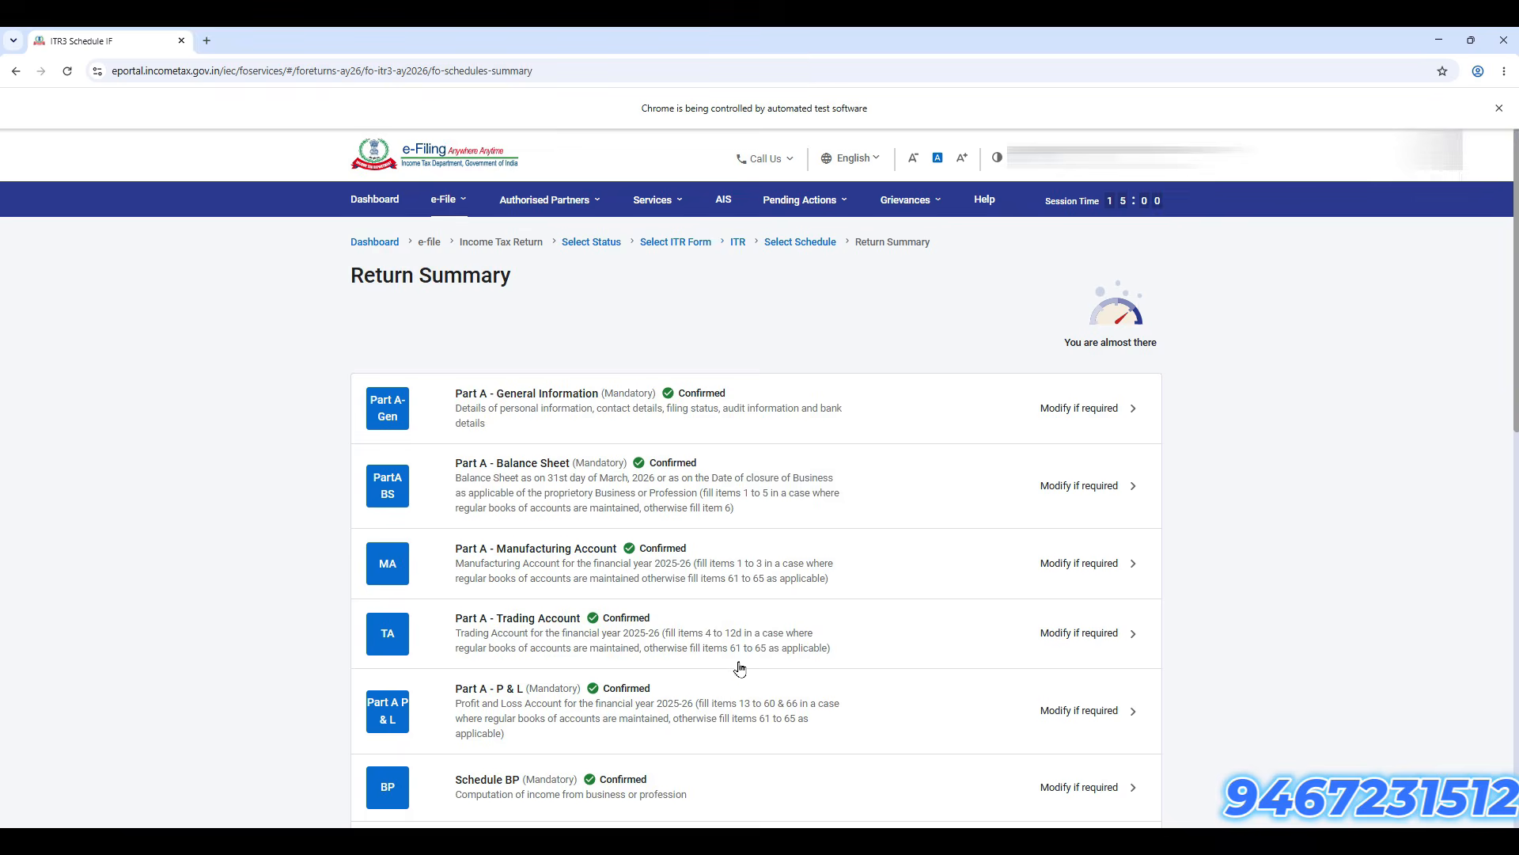
{"action": "scroll", "coordinate": [740, 669], "scroll_direction": "down", "scroll_amount": 12}
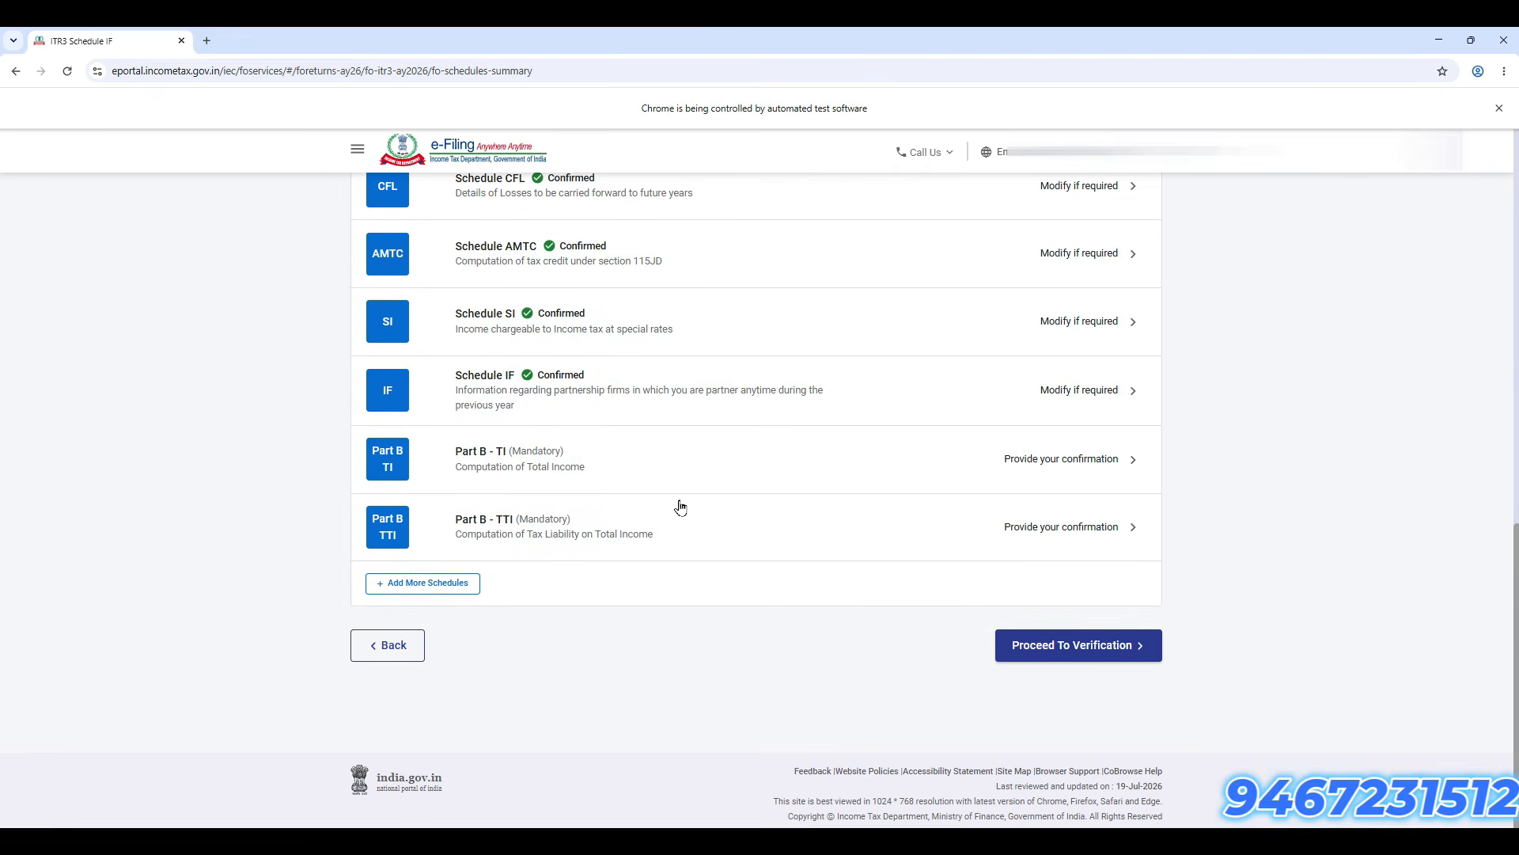